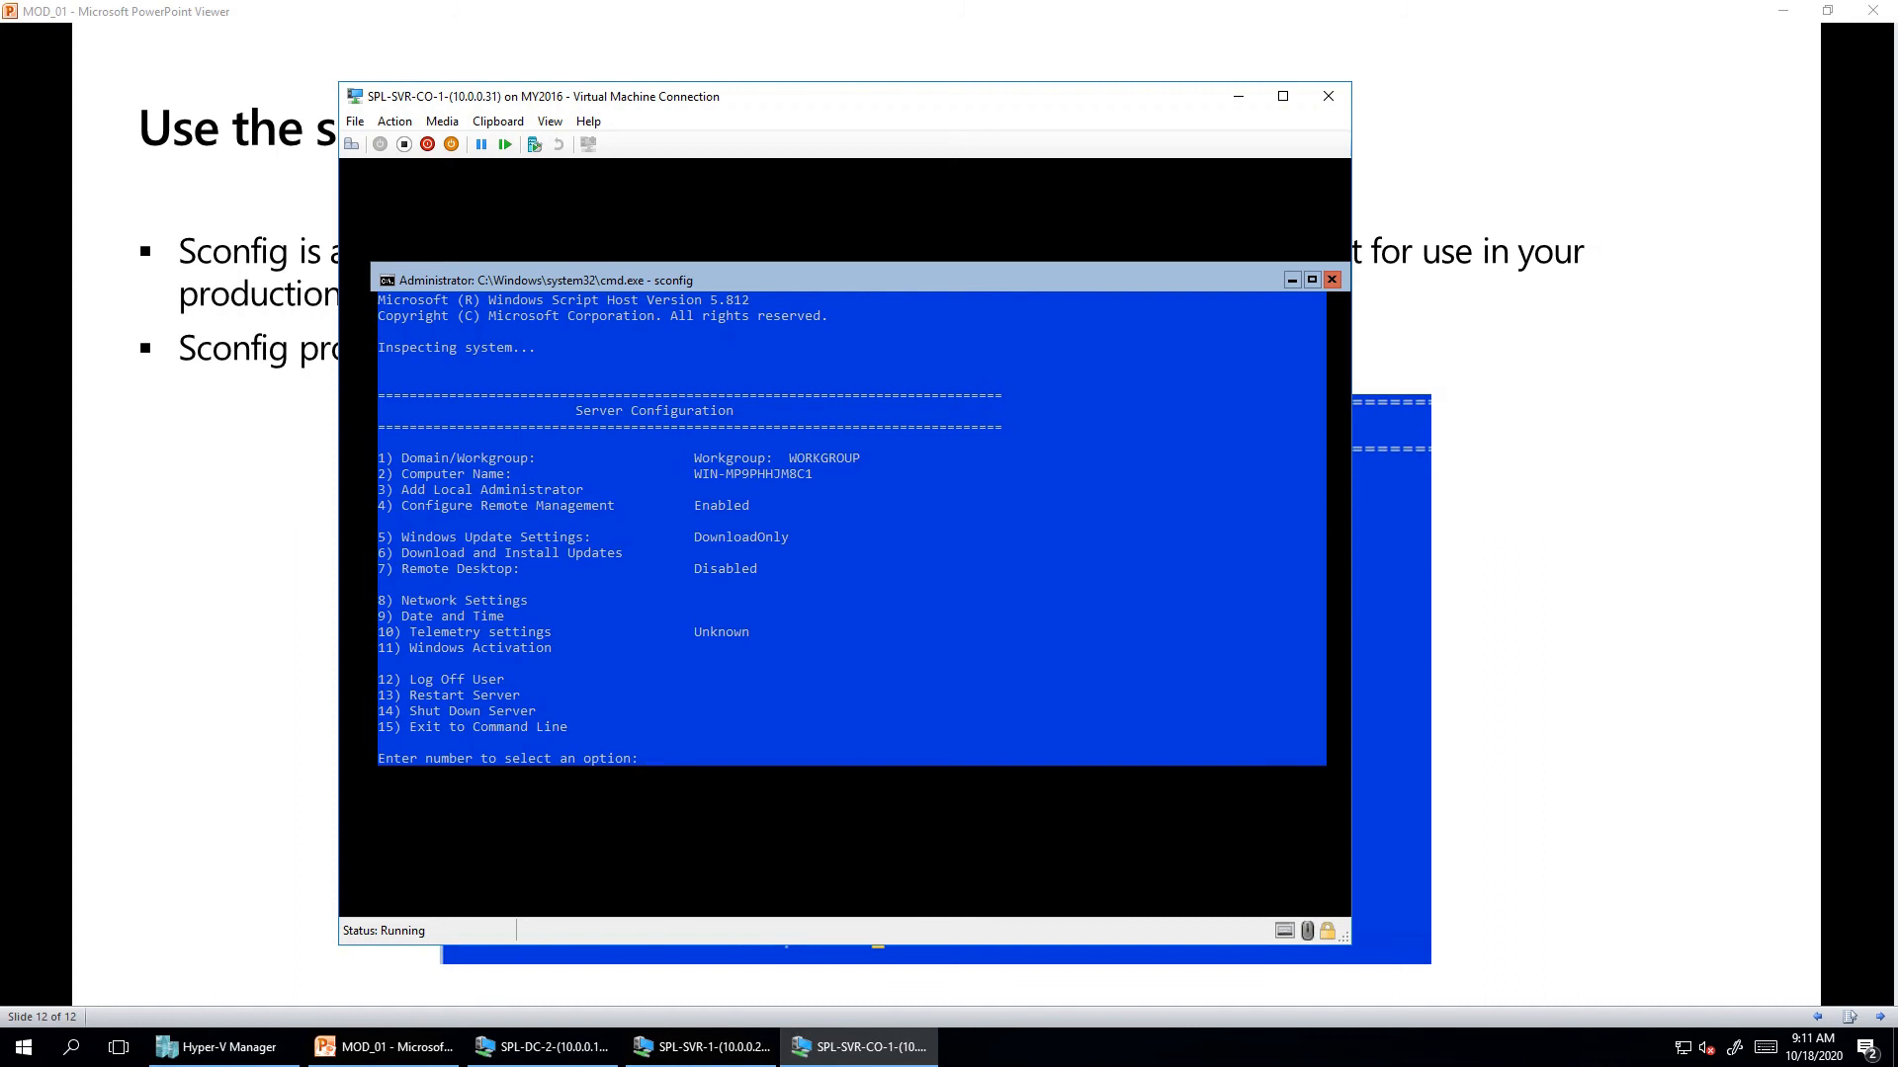
# - Rename the computer to SVR-CO1 through sconfig option 2 and agree to restart now
pyautogui.press('Return')
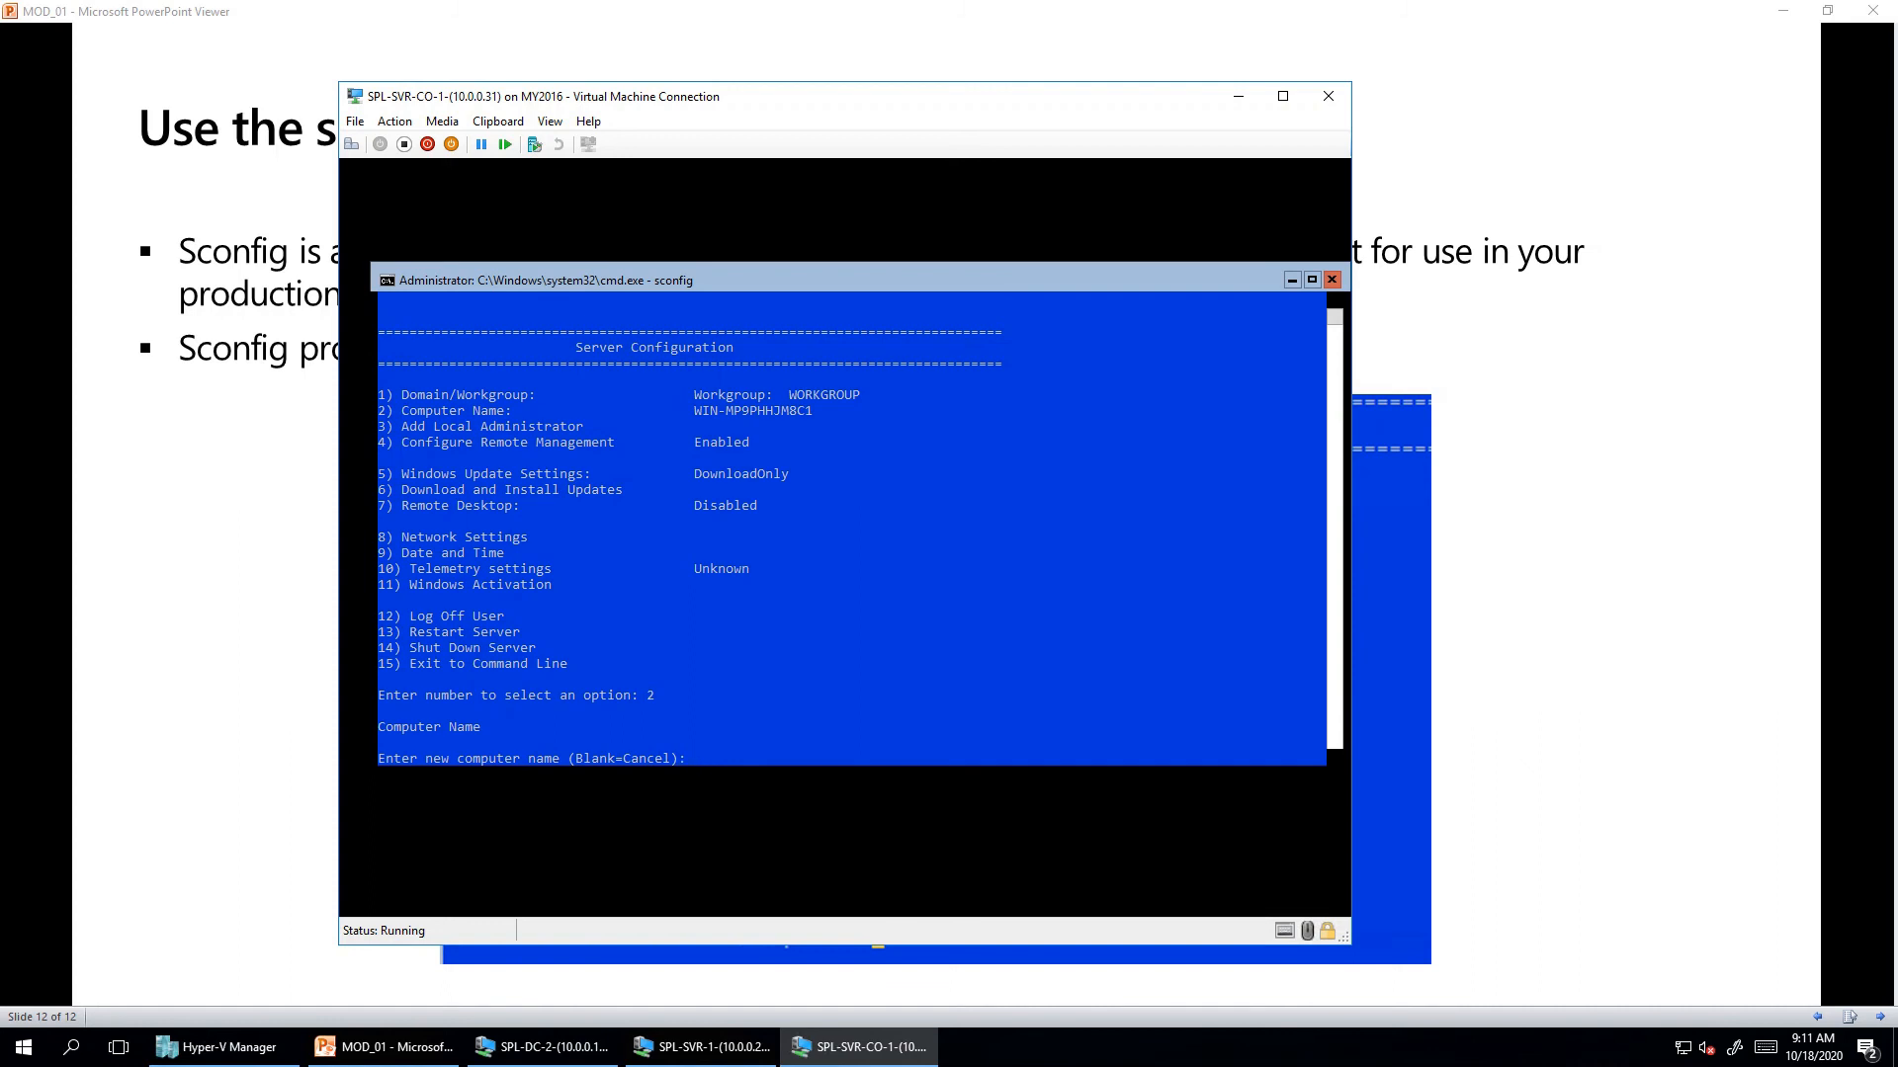
pyautogui.write('SVR-CO1')
pyautogui.press('Return')
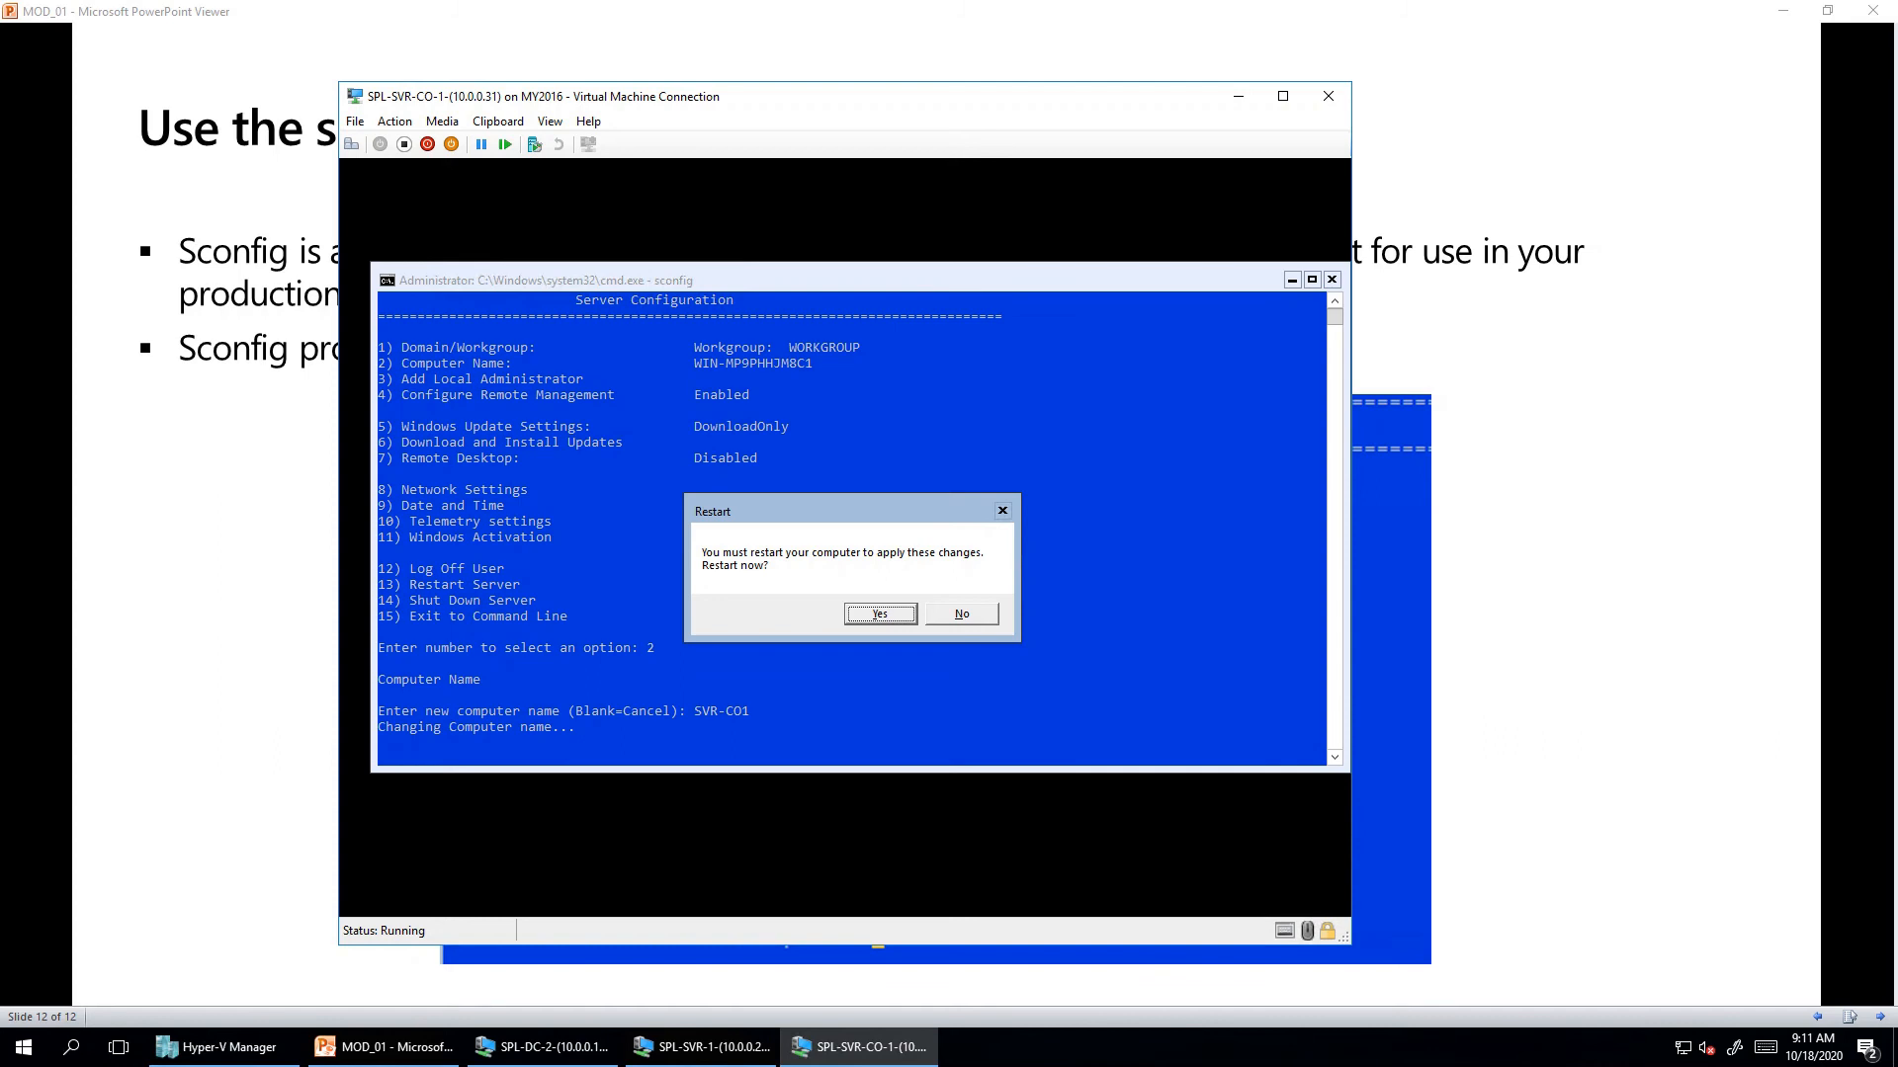
pyautogui.press('Return')
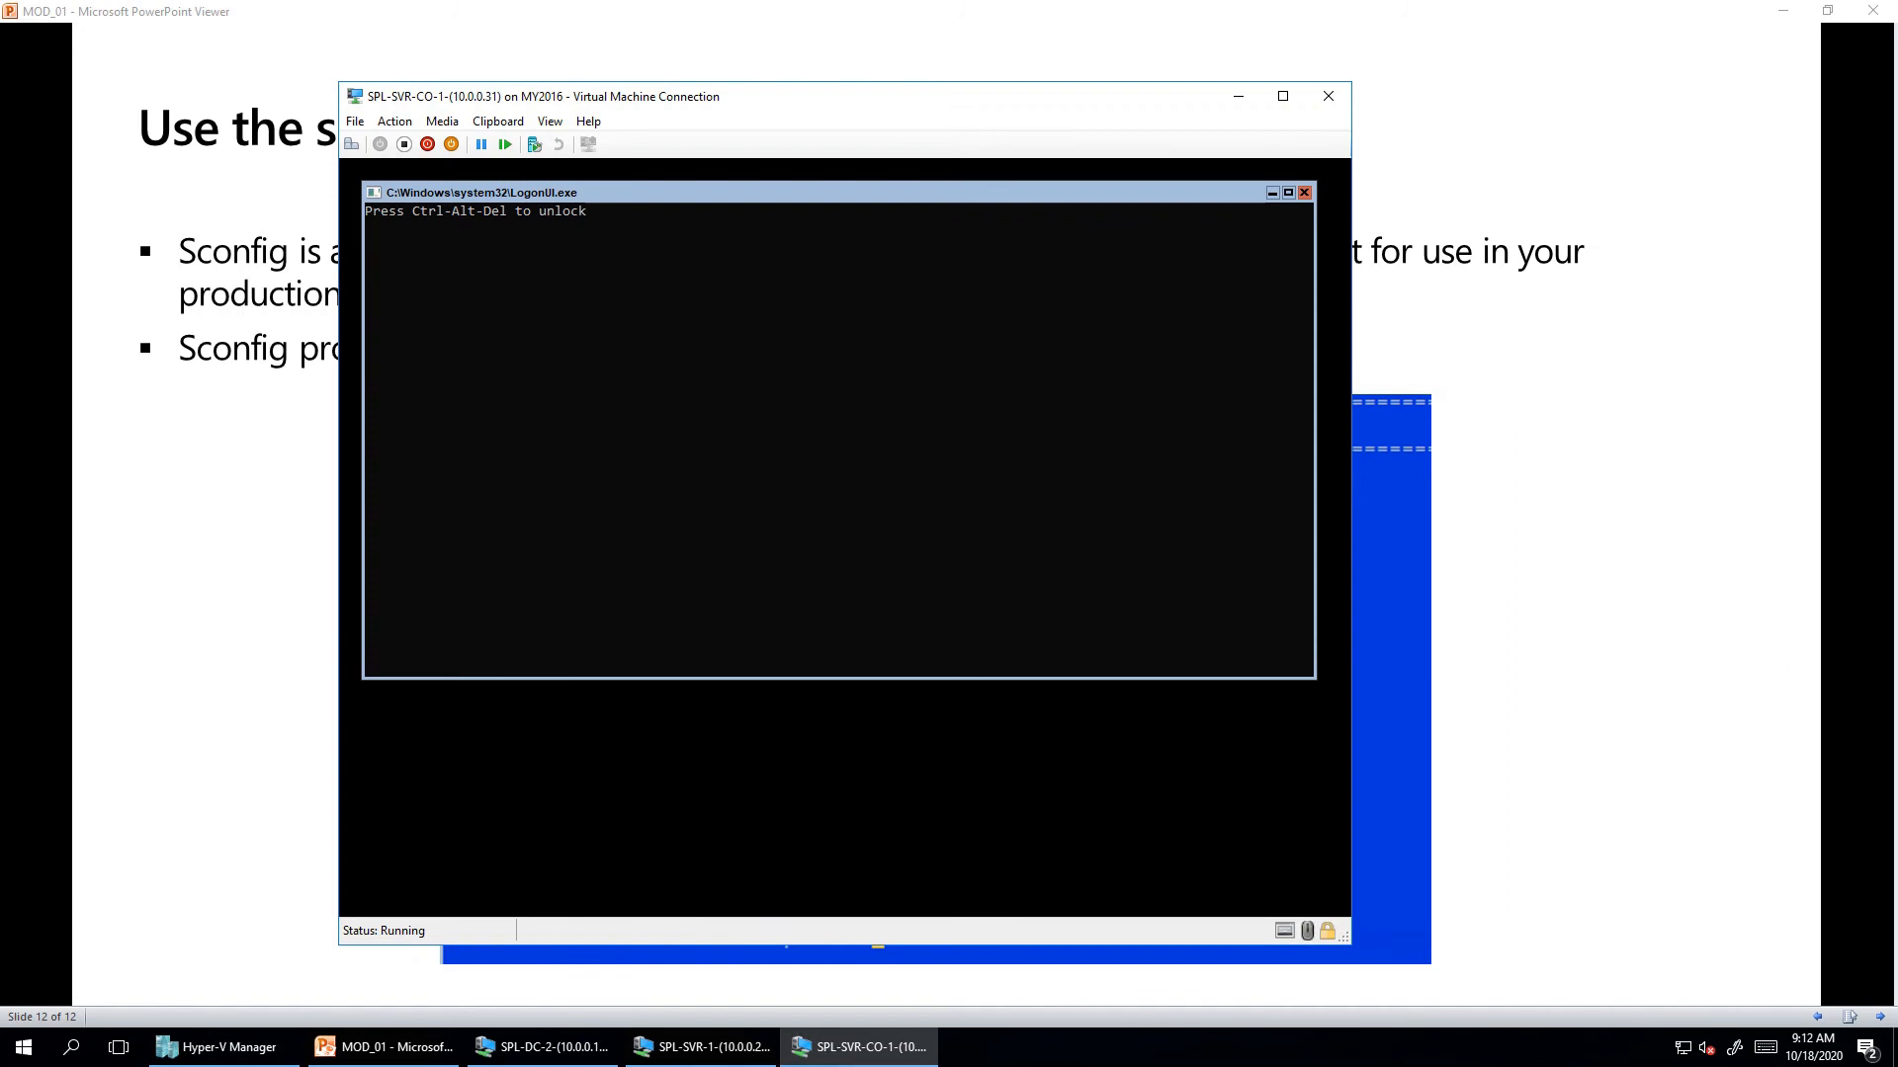
# - Sign back in as Administrator with the account password and relaunch sconfig, now showing SVR-CO1
pyautogui.click(835, 400)
pyautogui.hotkey('ctrl', 'alt', 'End')
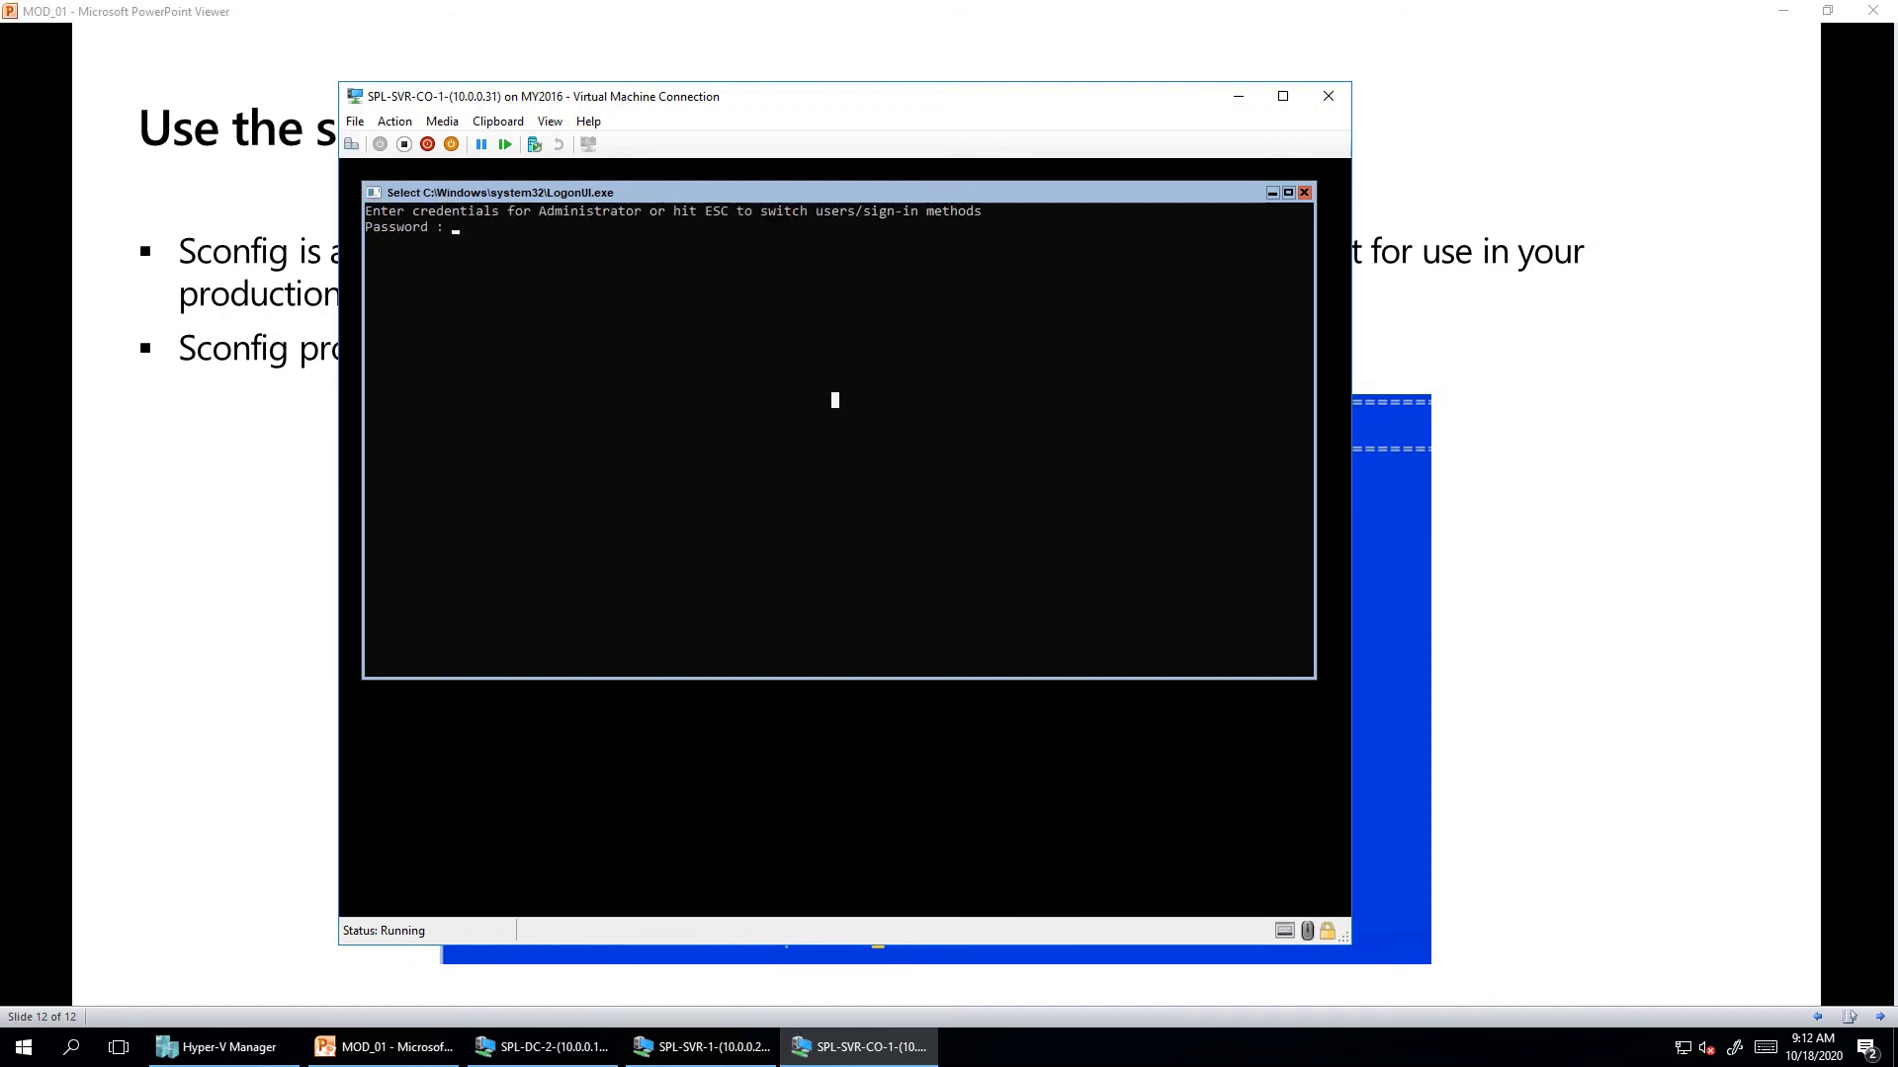
pyautogui.write('Pa55w.rd')
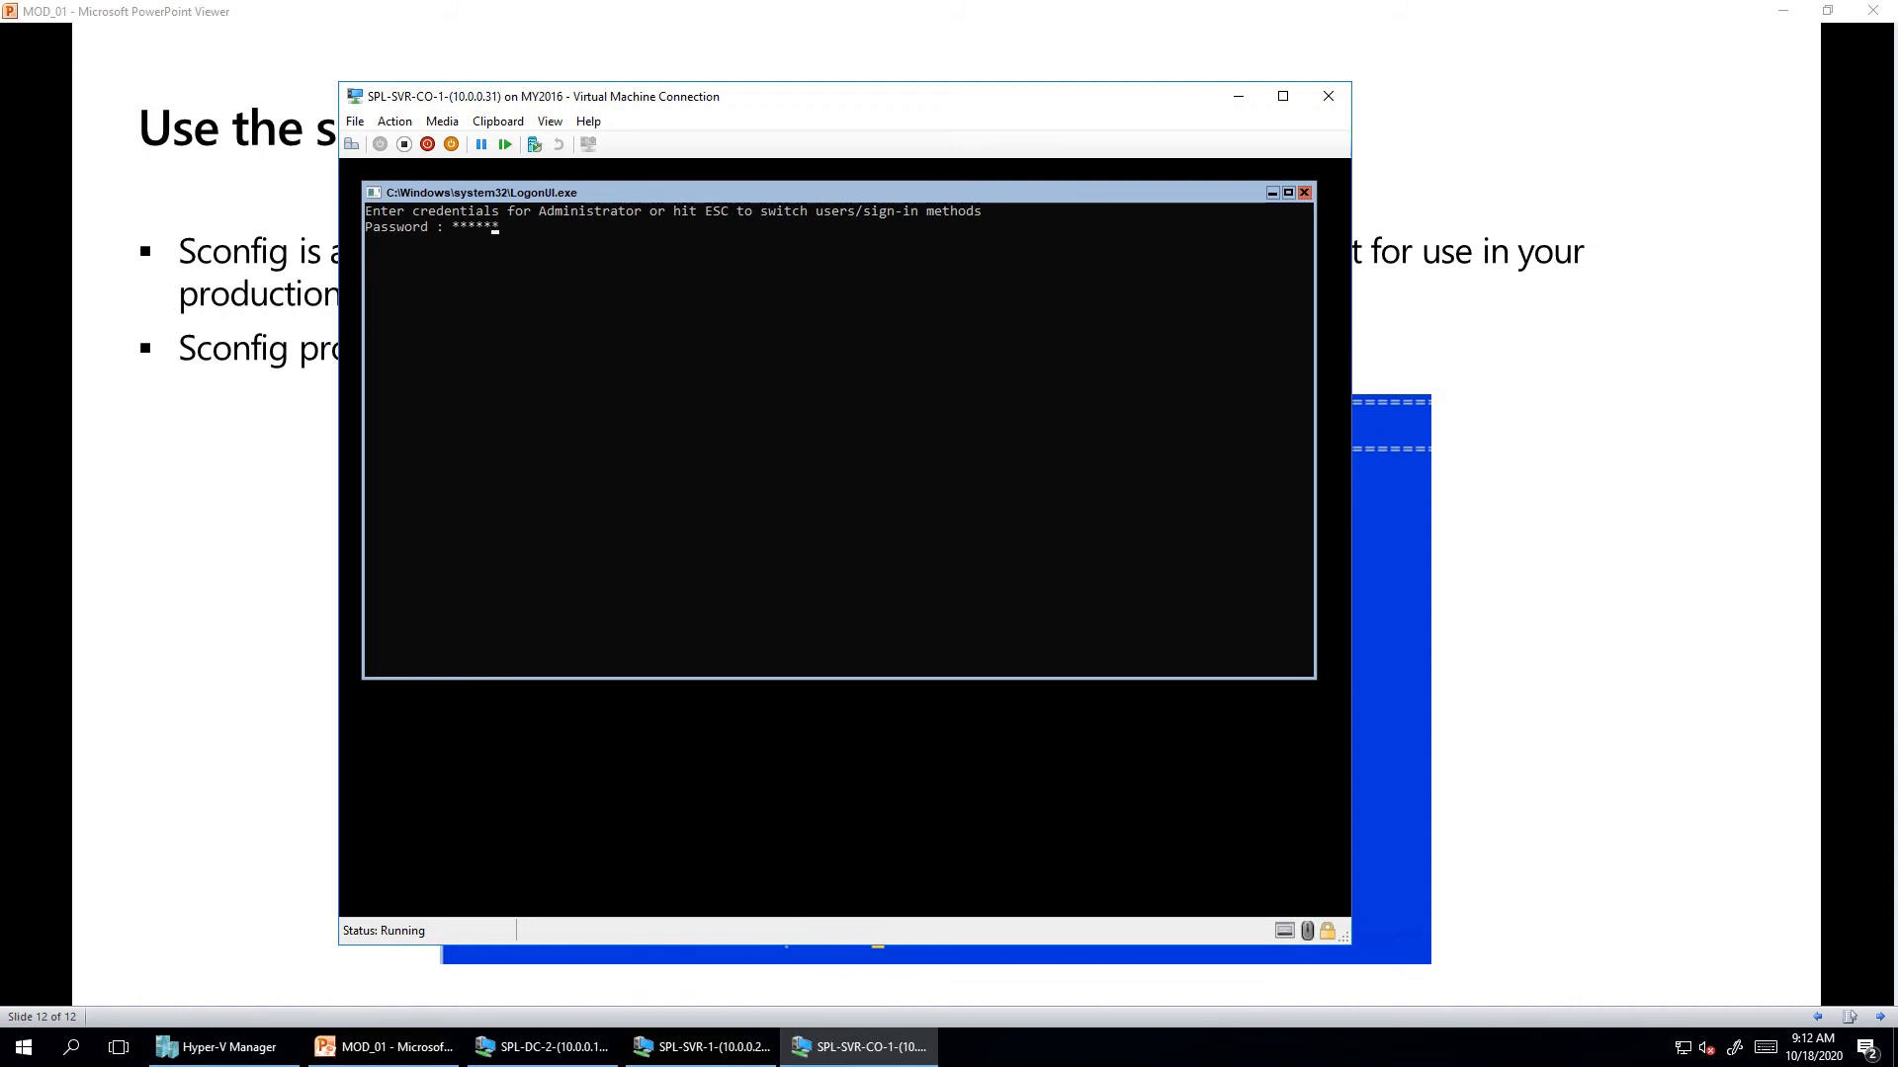
pyautogui.press('Return')
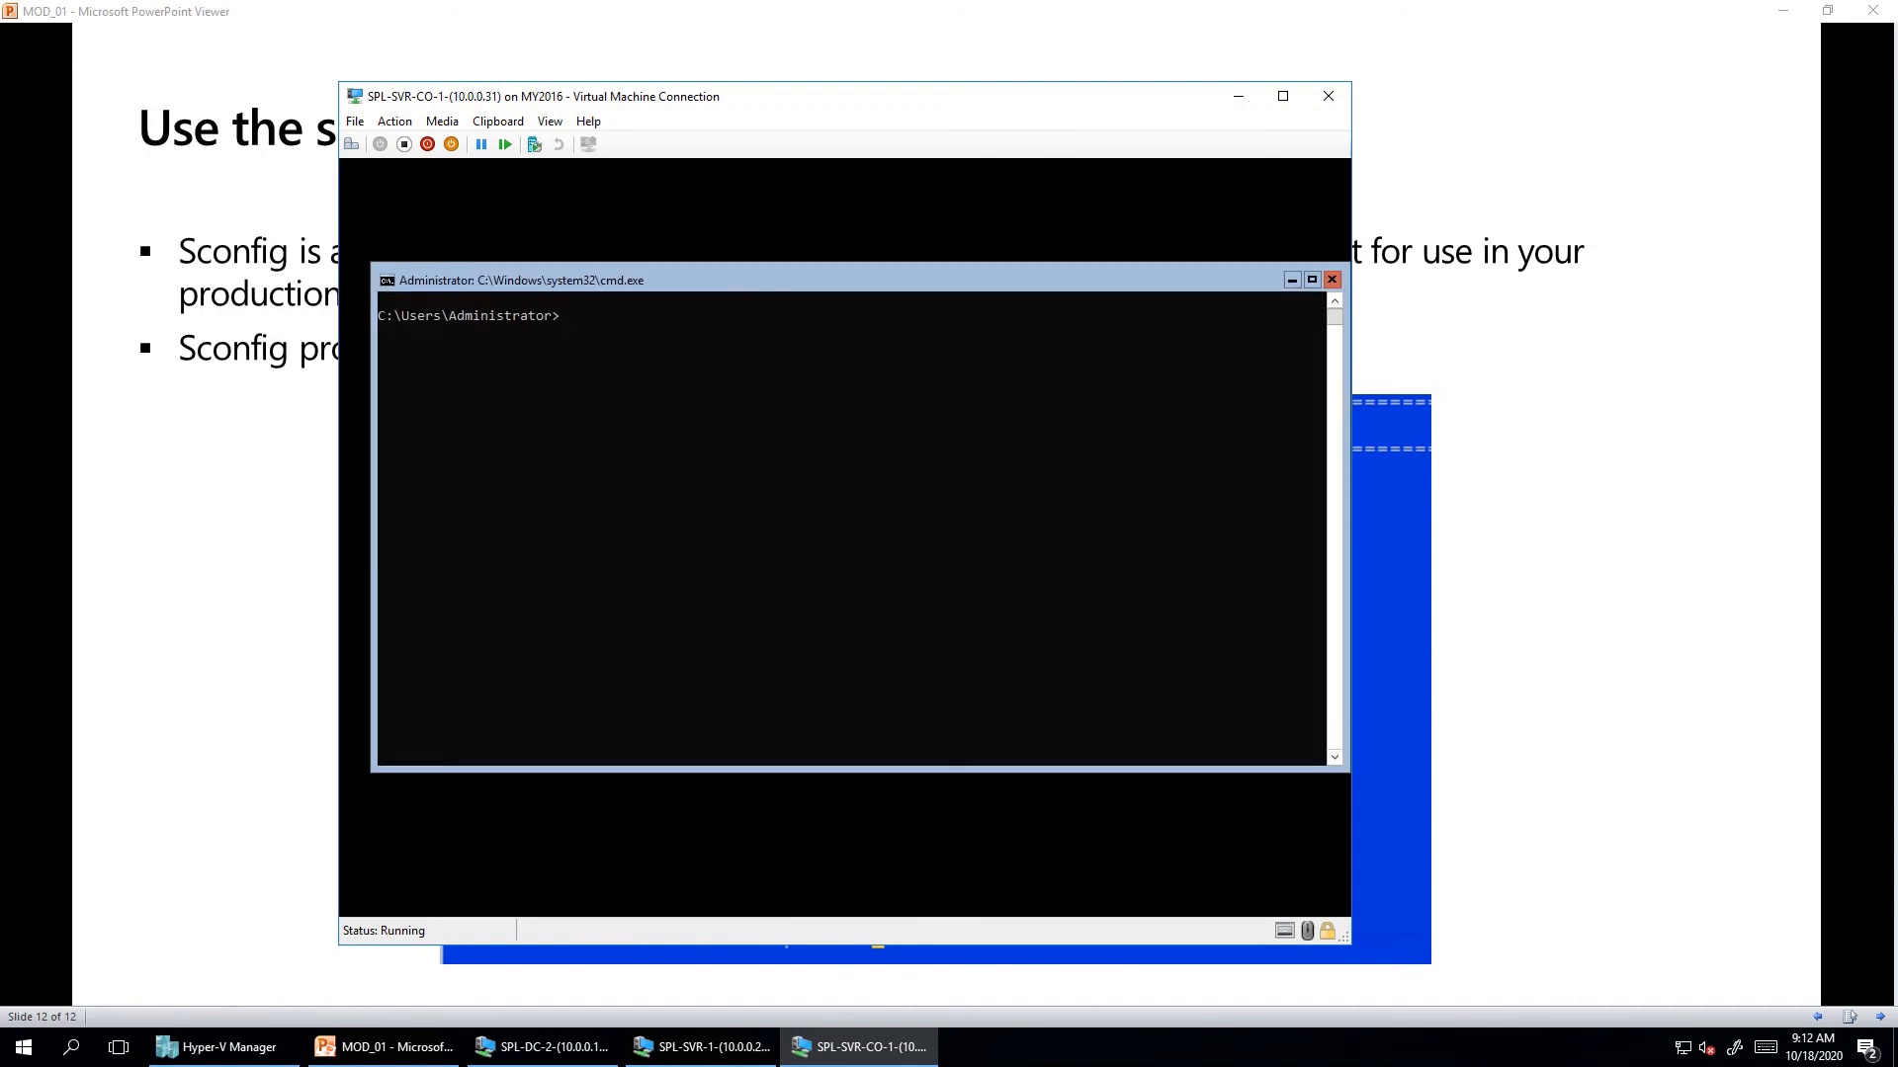
pyautogui.write('csconfig')
pyautogui.press('Return')
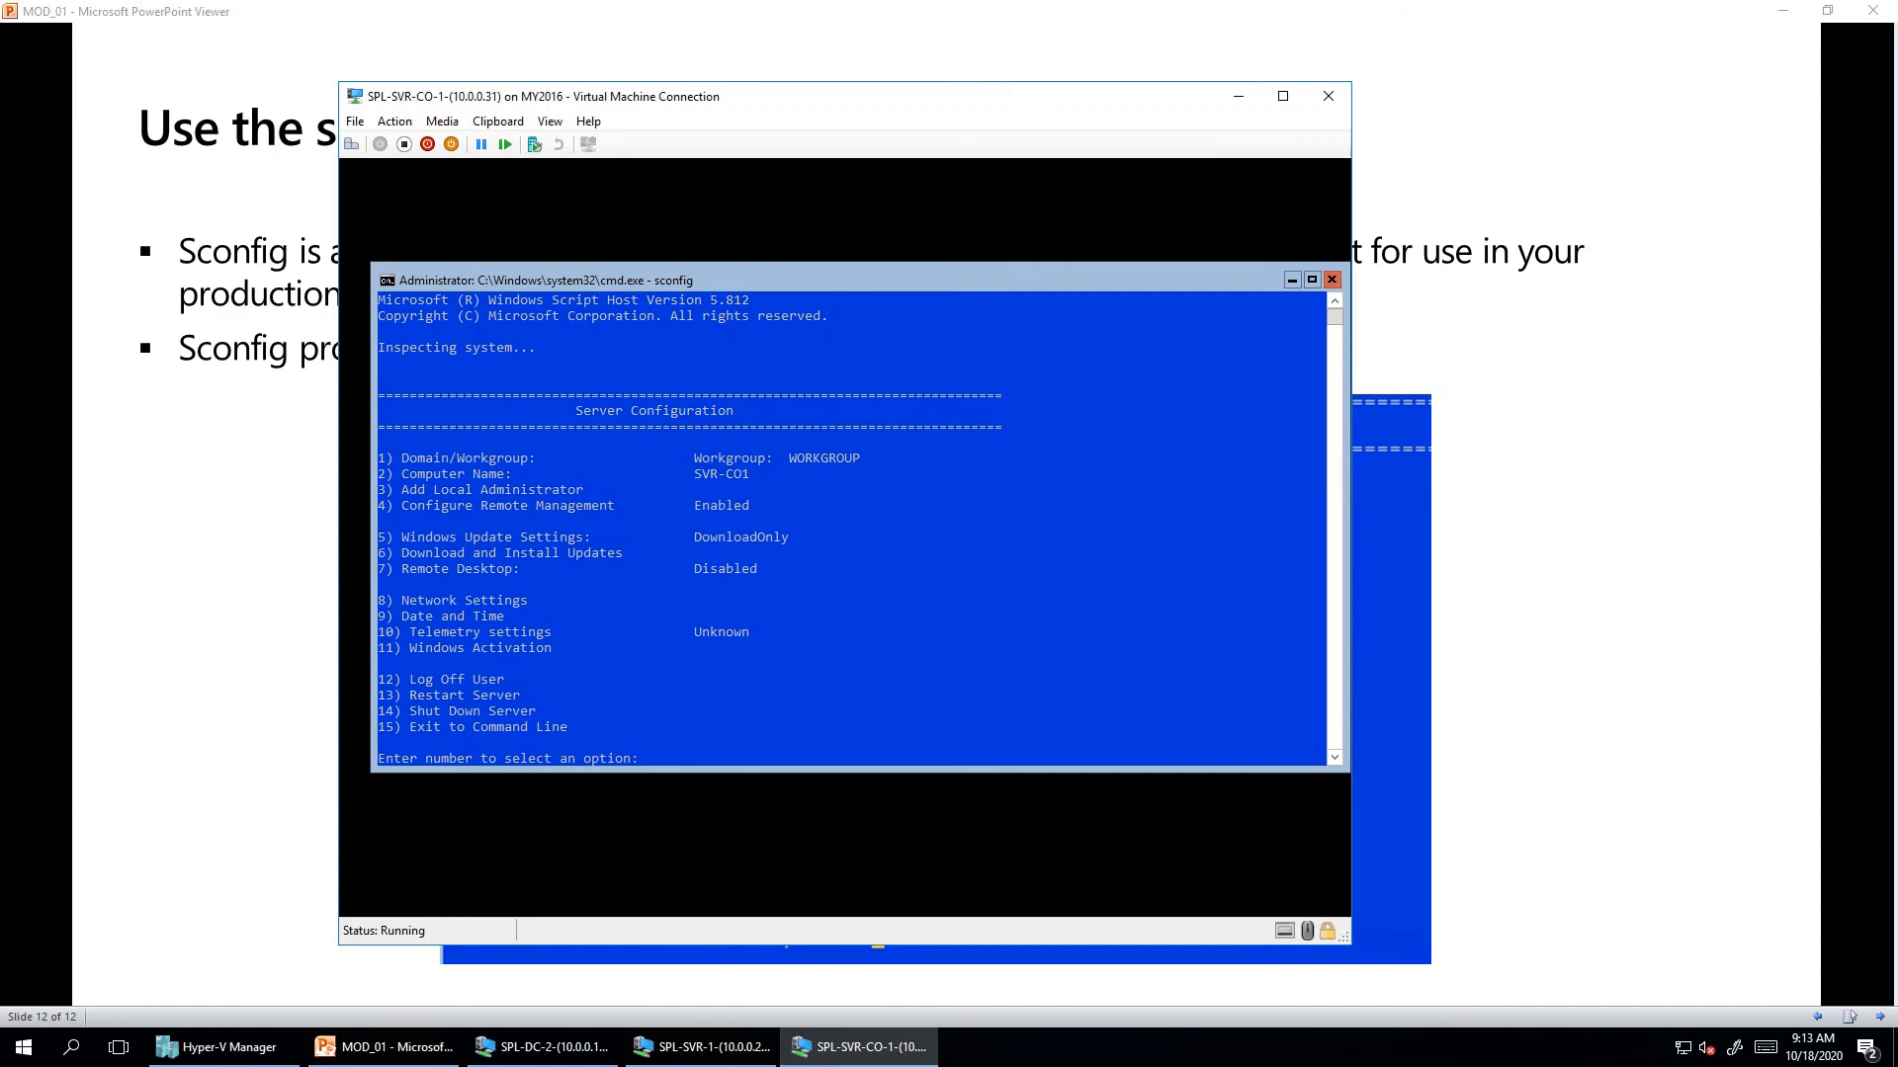
# - Exit the finished slide show and select the SPL-DC-1 virtual machine in Hyper-V Manager
pyautogui.hotkey('alt', 'Tab')
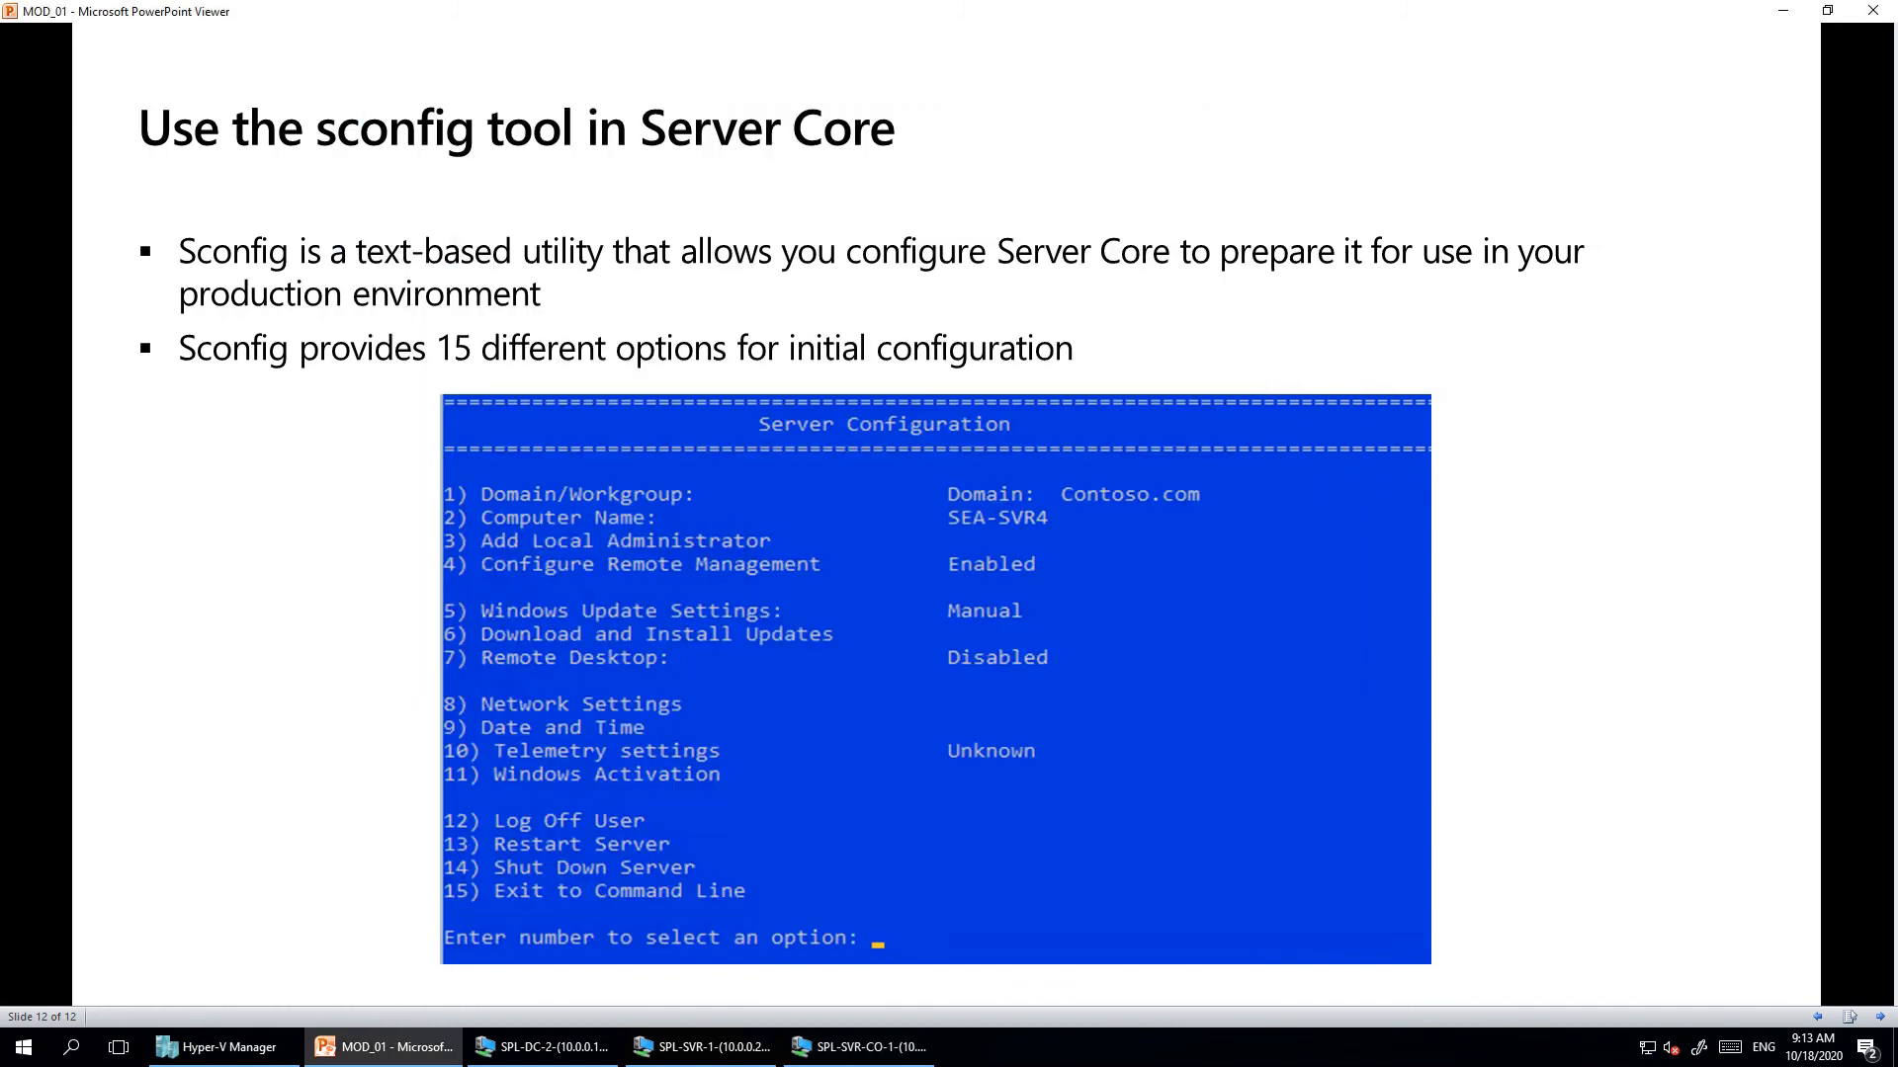
pyautogui.press('Right')
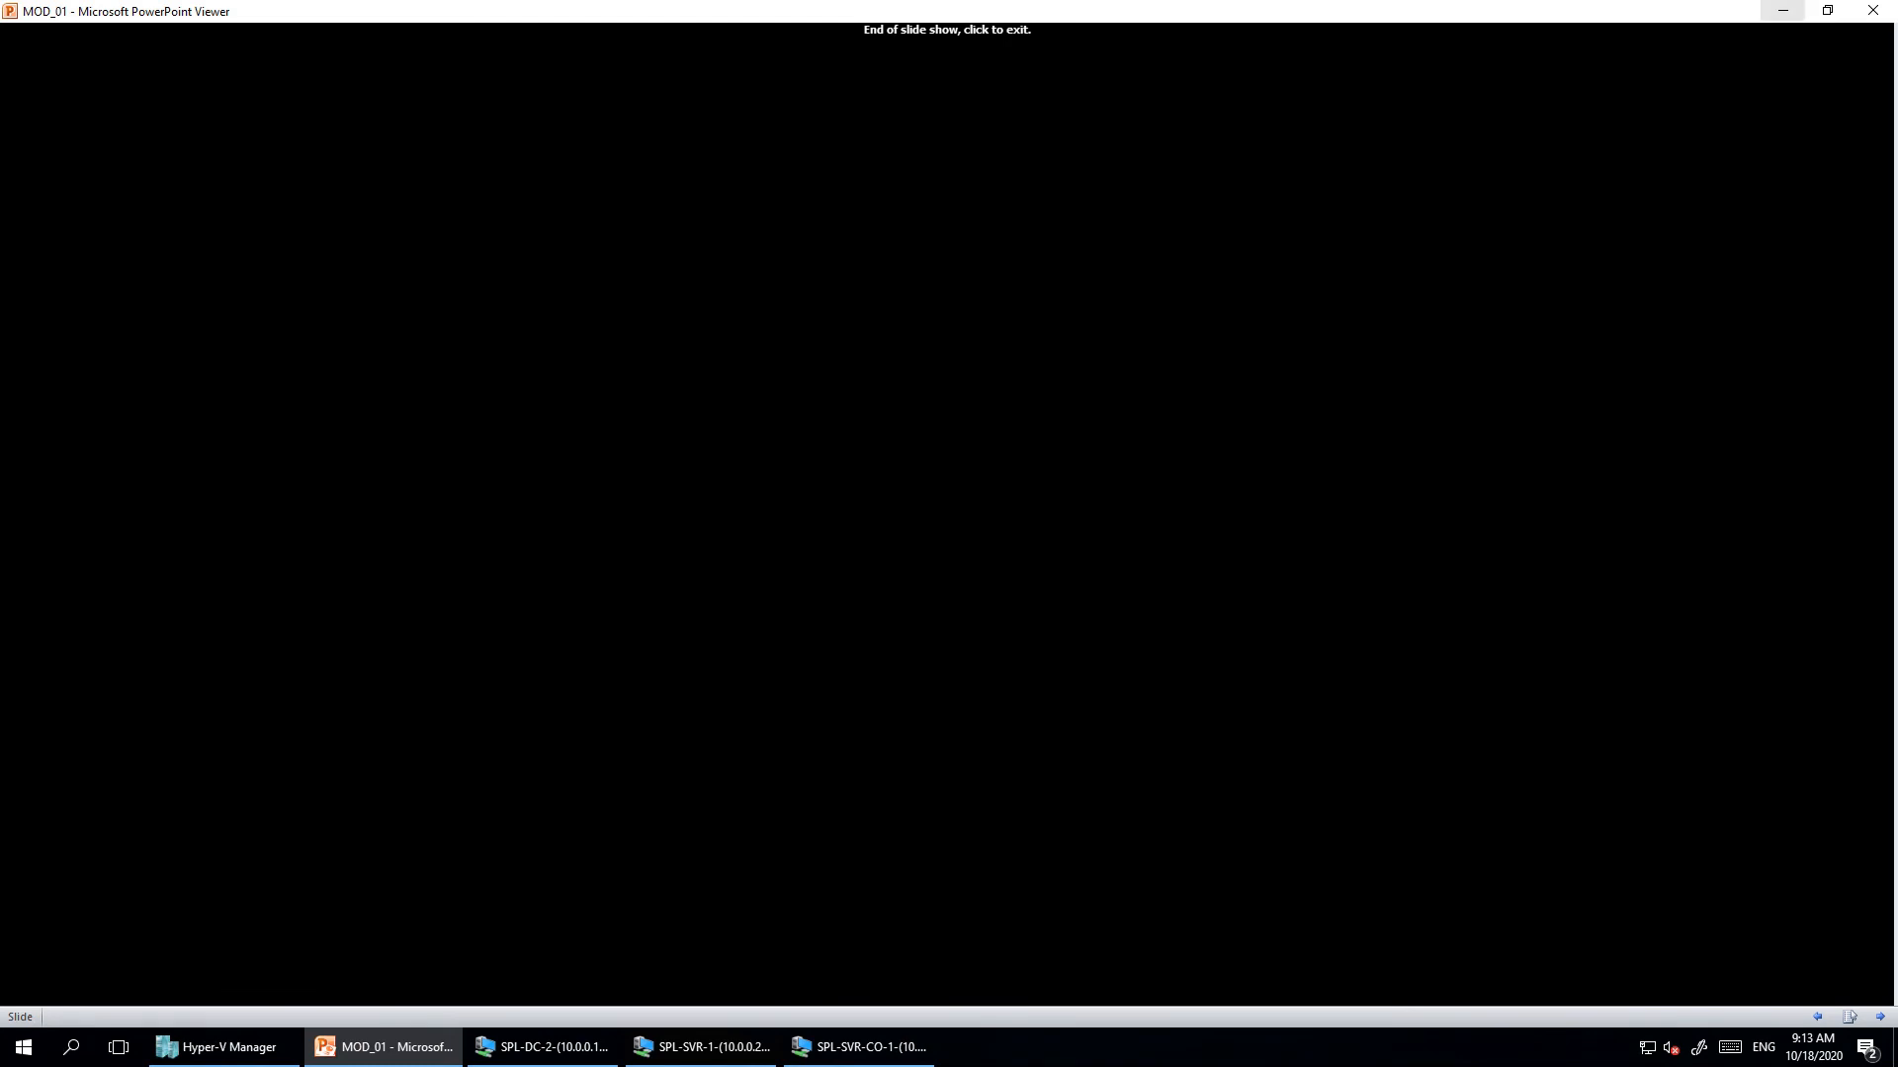
pyautogui.click(1871, 10)
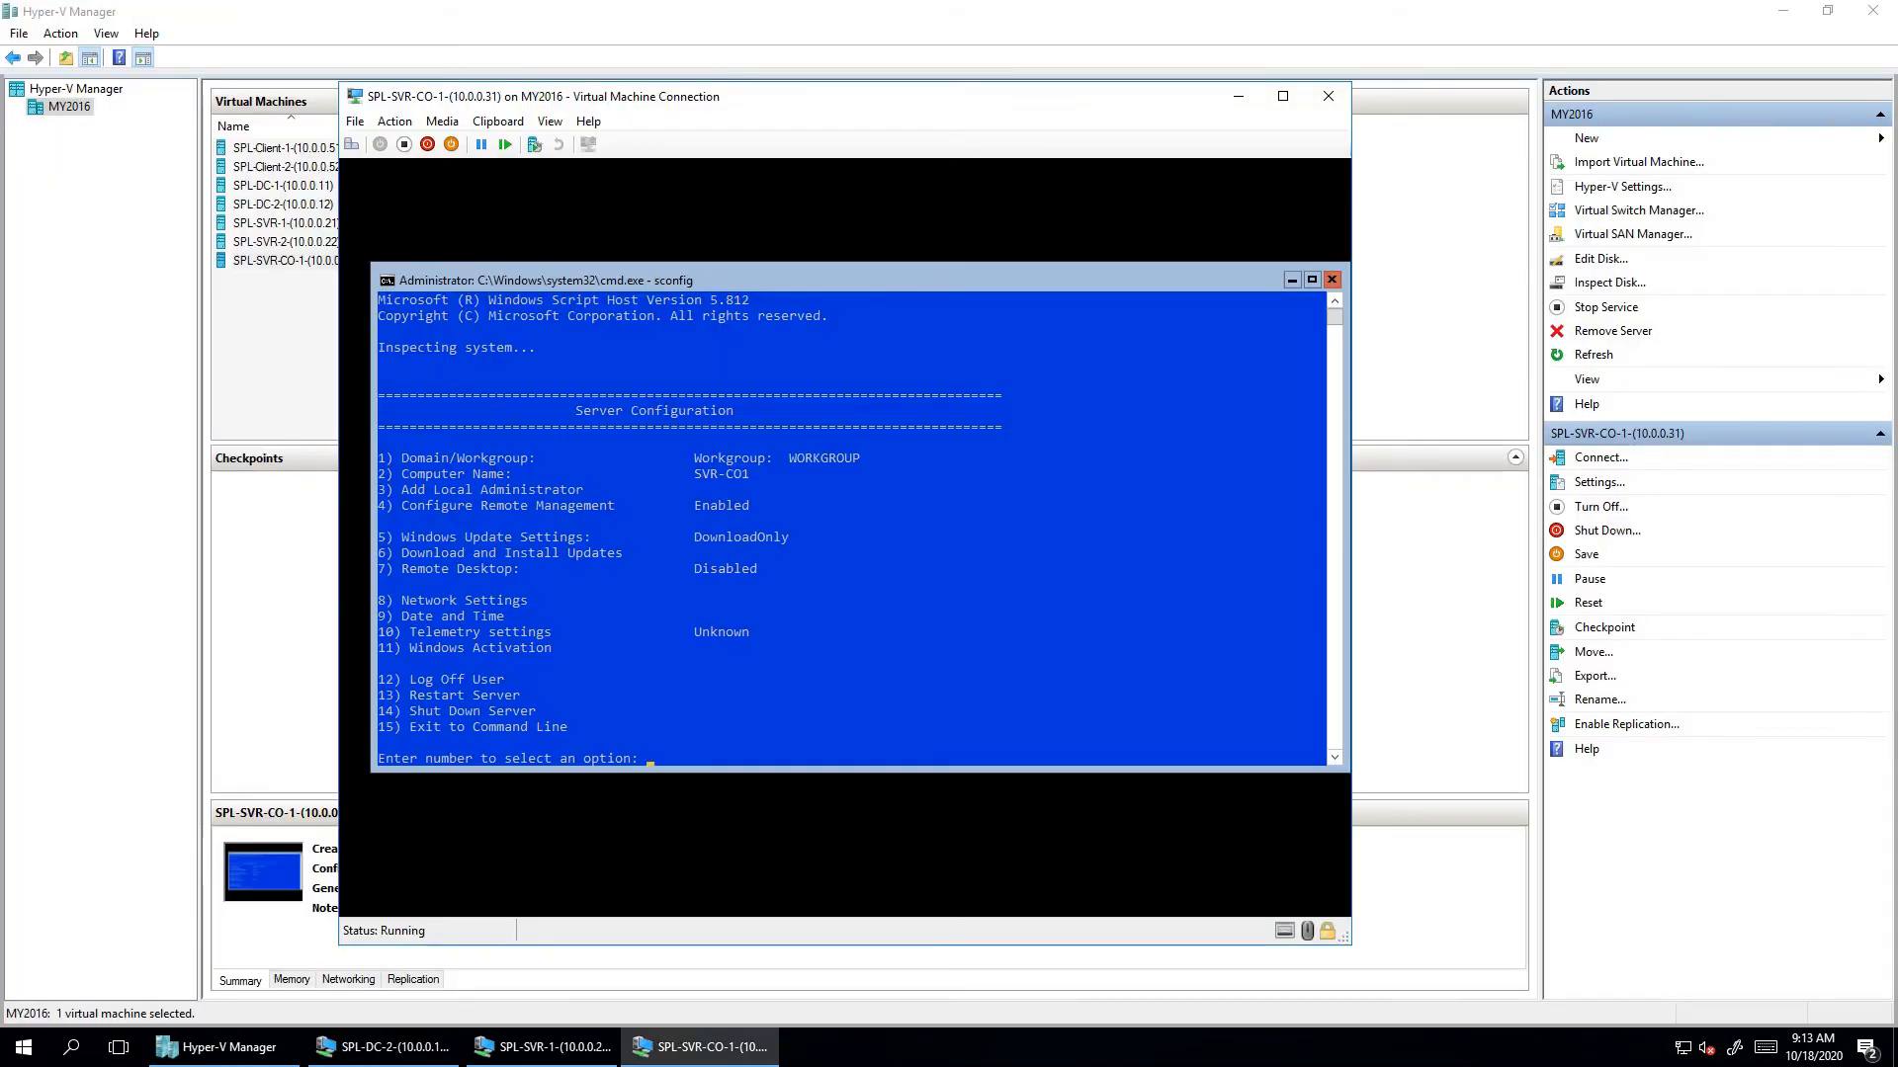
pyautogui.click(283, 185)
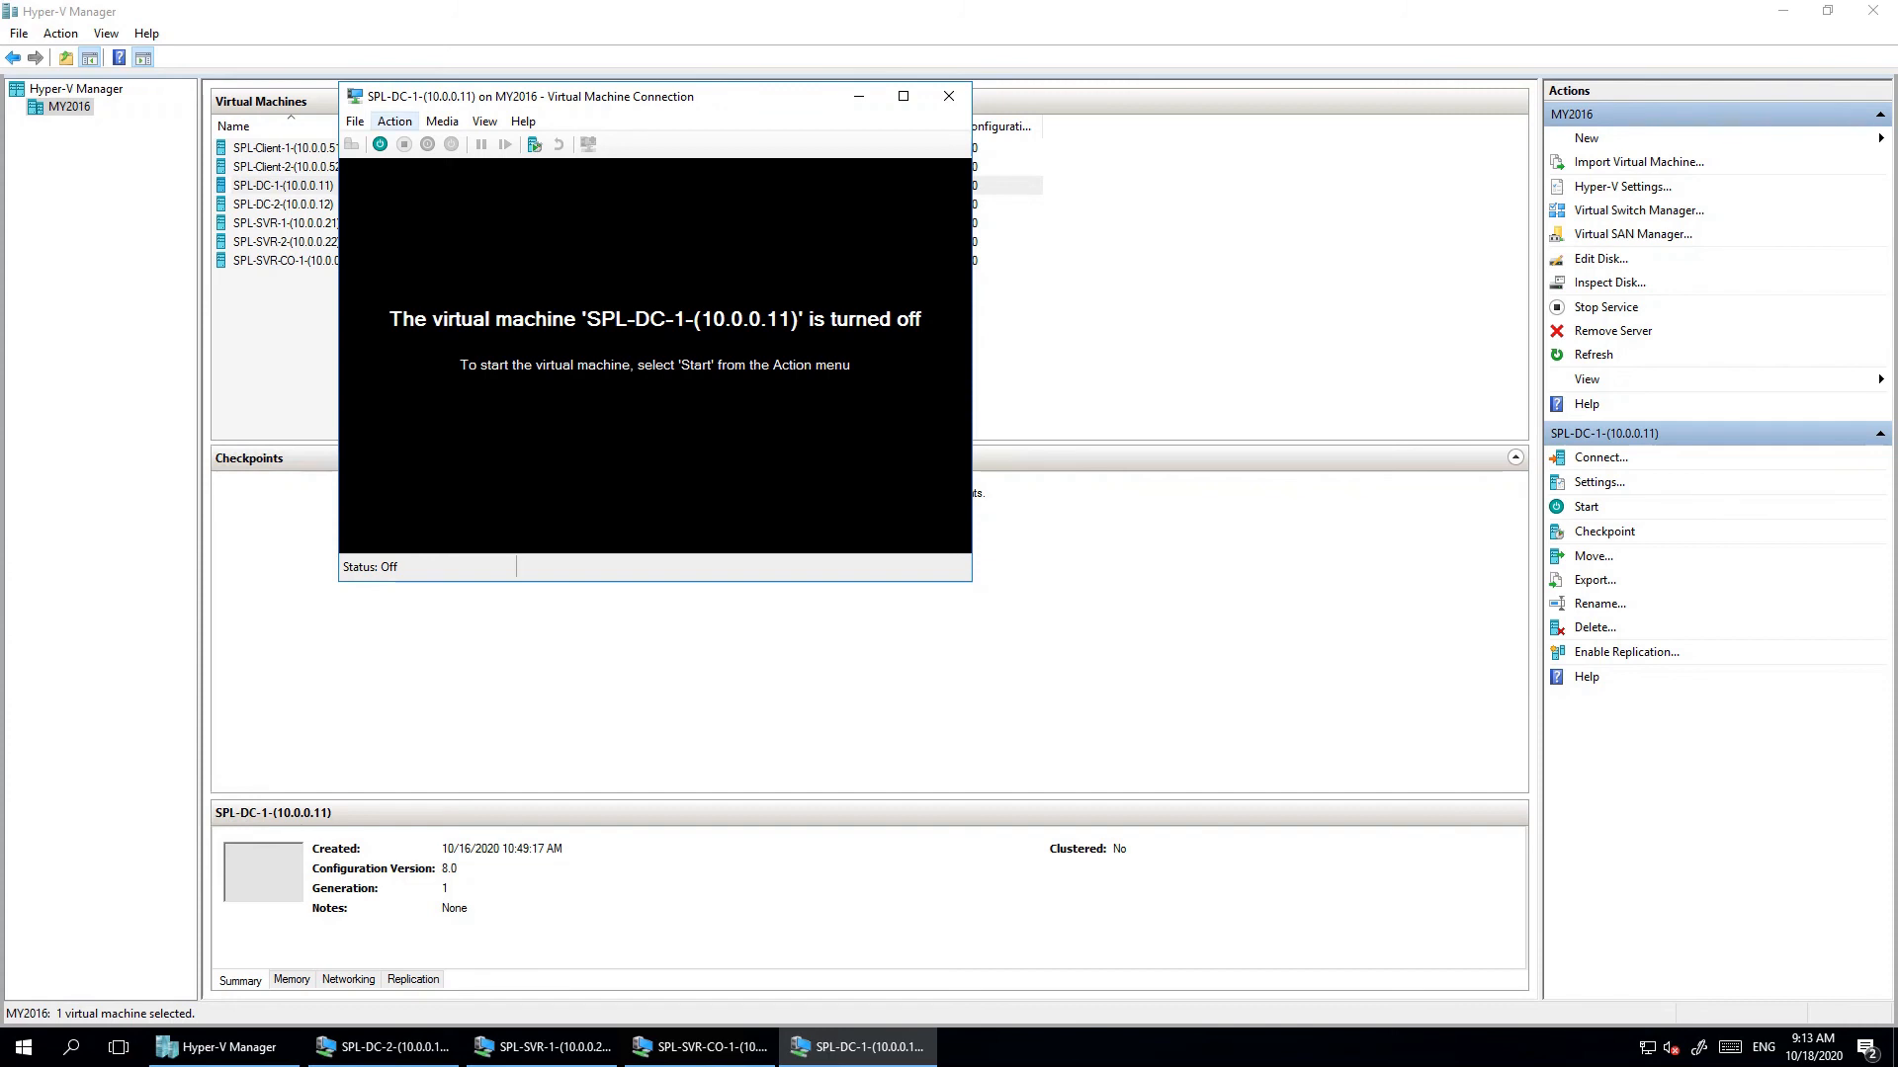
# - Insert F:\ISO\Window_Server_2019 into SPL-DC-1's DVD drive
pyautogui.click(394, 121)
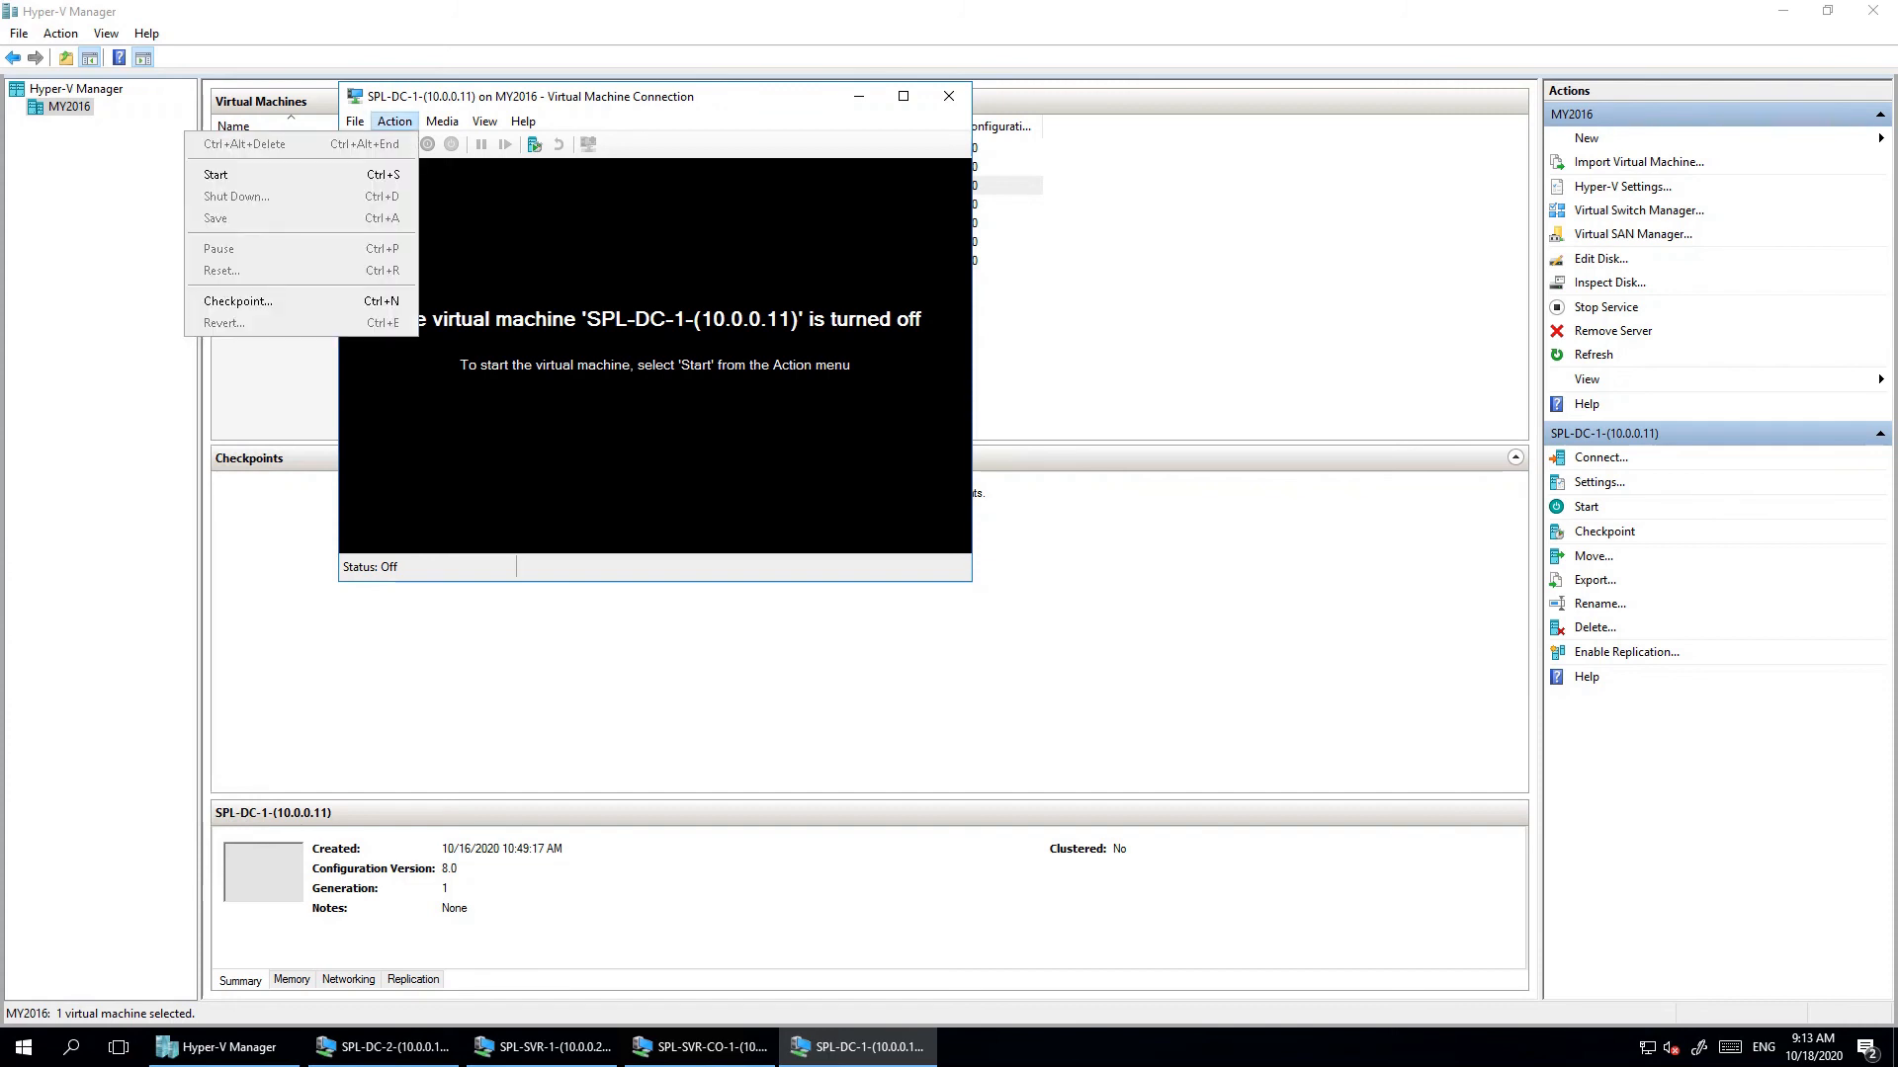
pyautogui.press('Right')
pyautogui.press('Right')
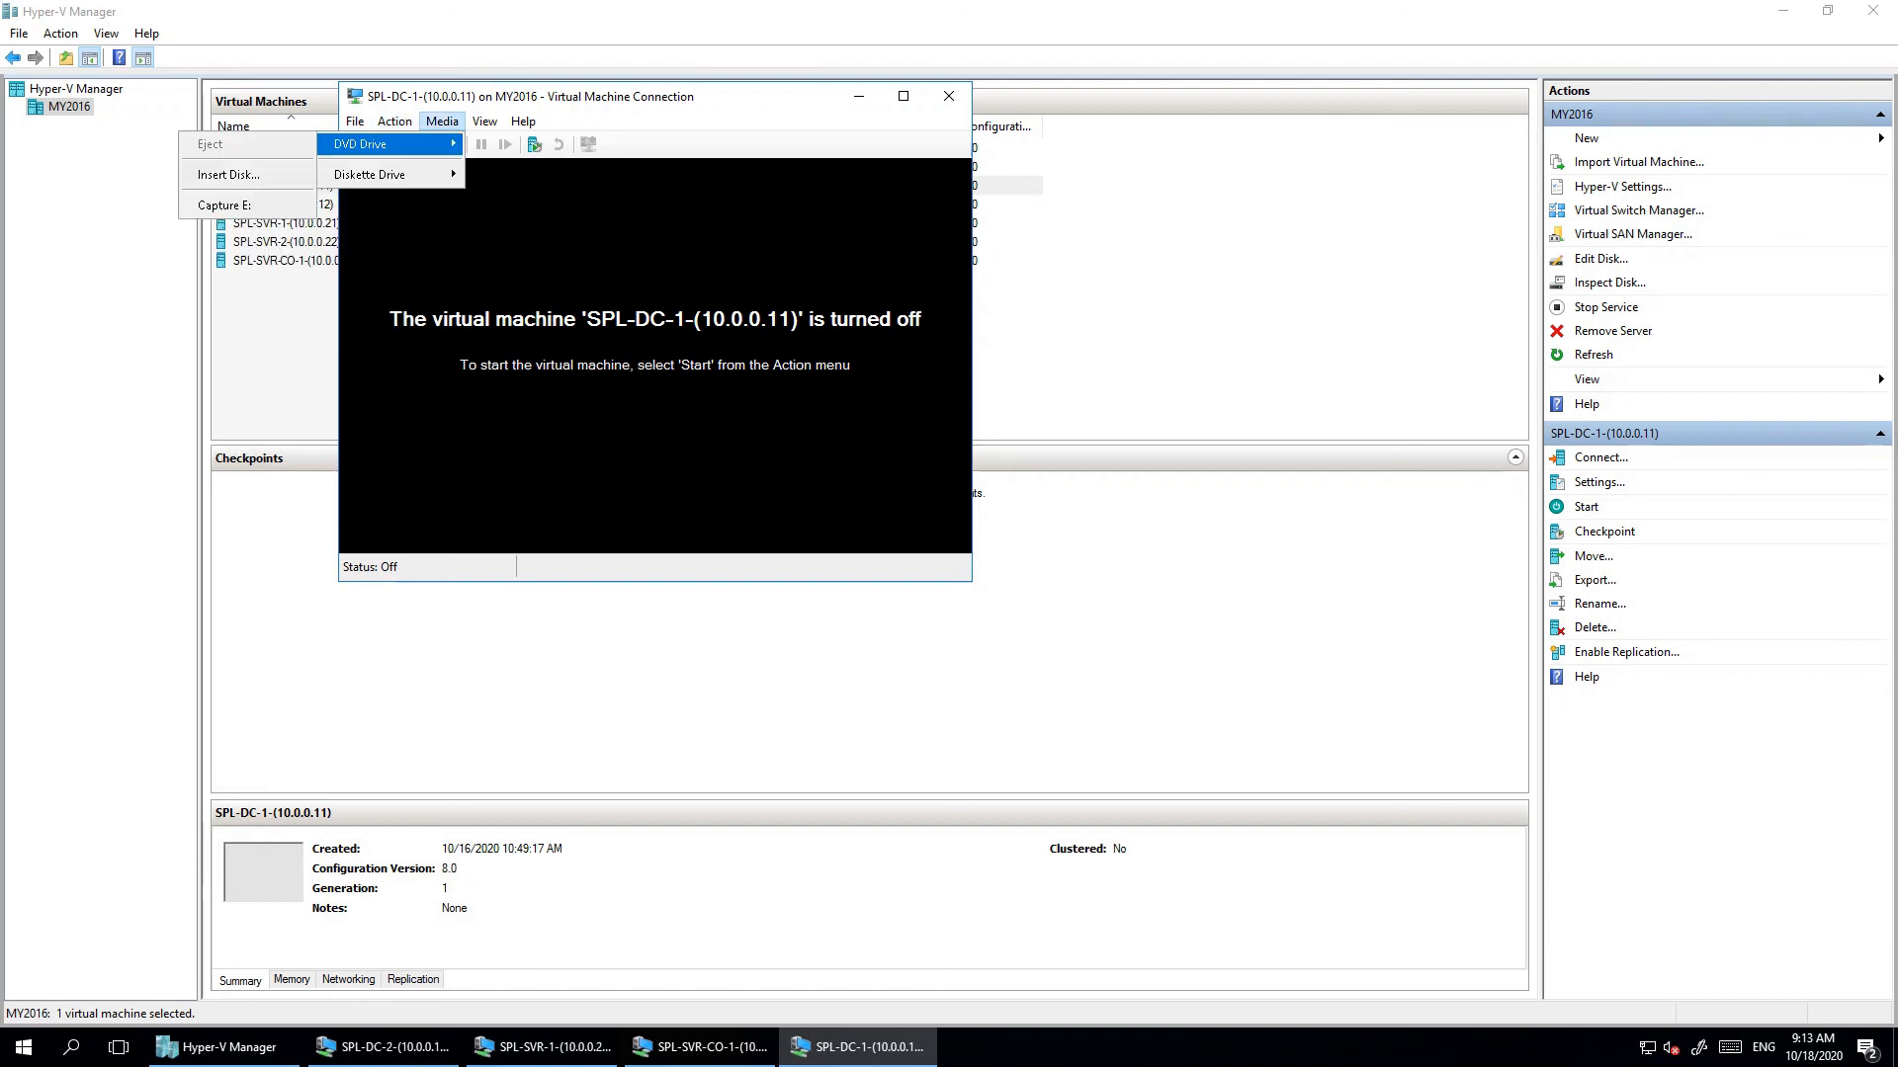
pyautogui.press('Escape')
pyautogui.press('Down')
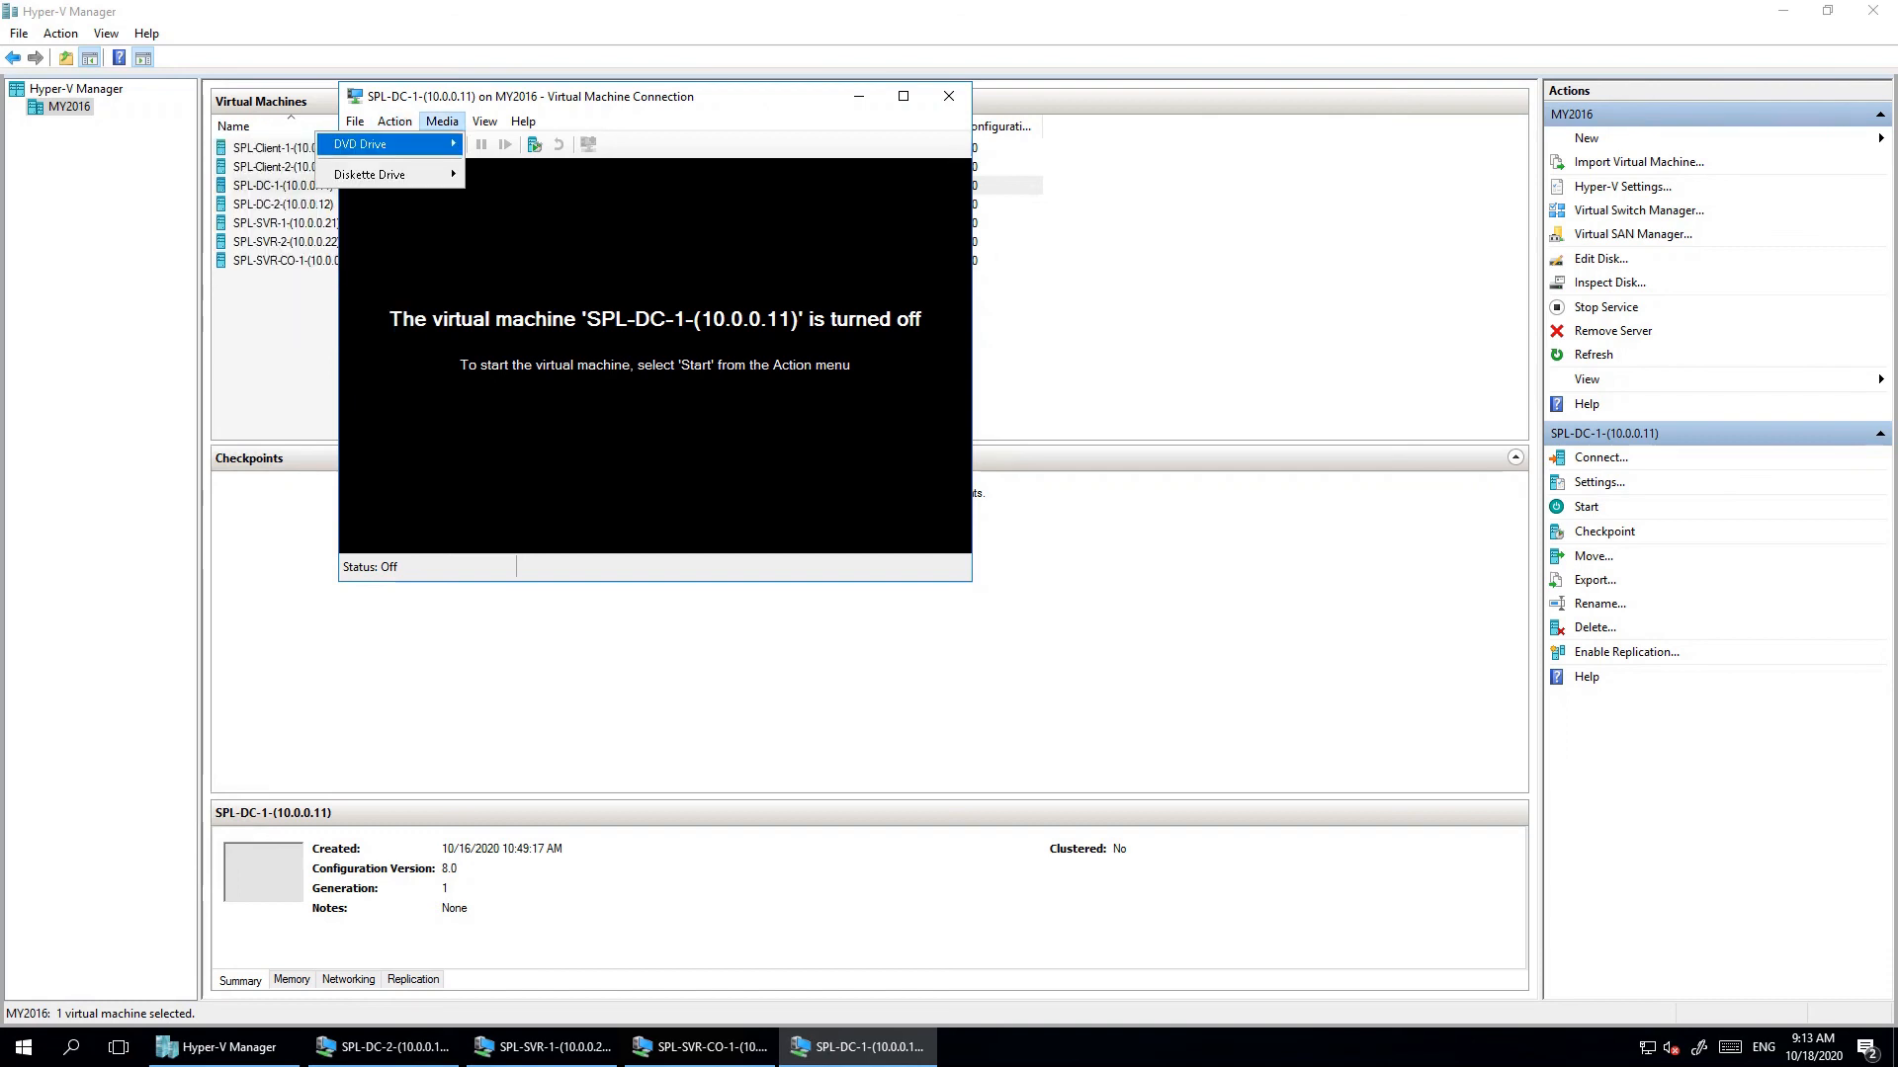
pyautogui.press('Right')
pyautogui.press('Down')
pyautogui.press('Return')
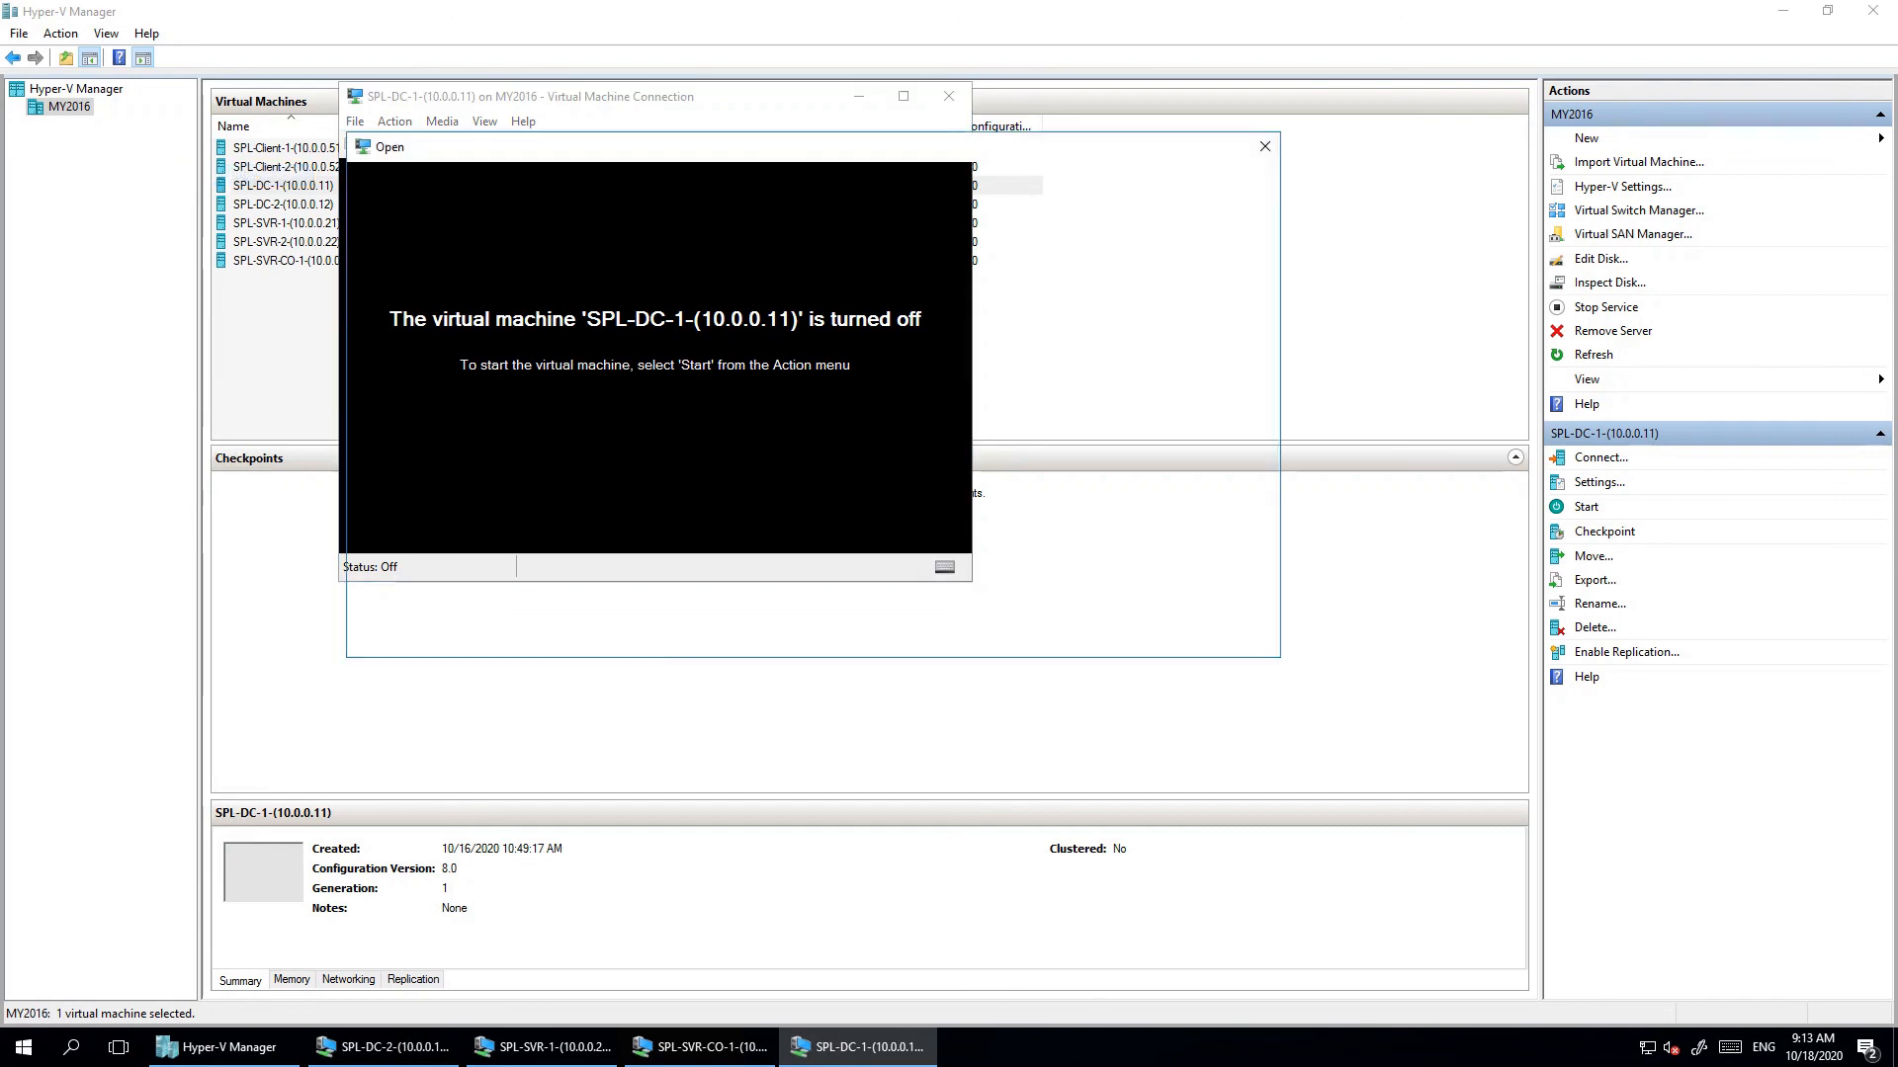
pyautogui.doubleClick(643, 479)
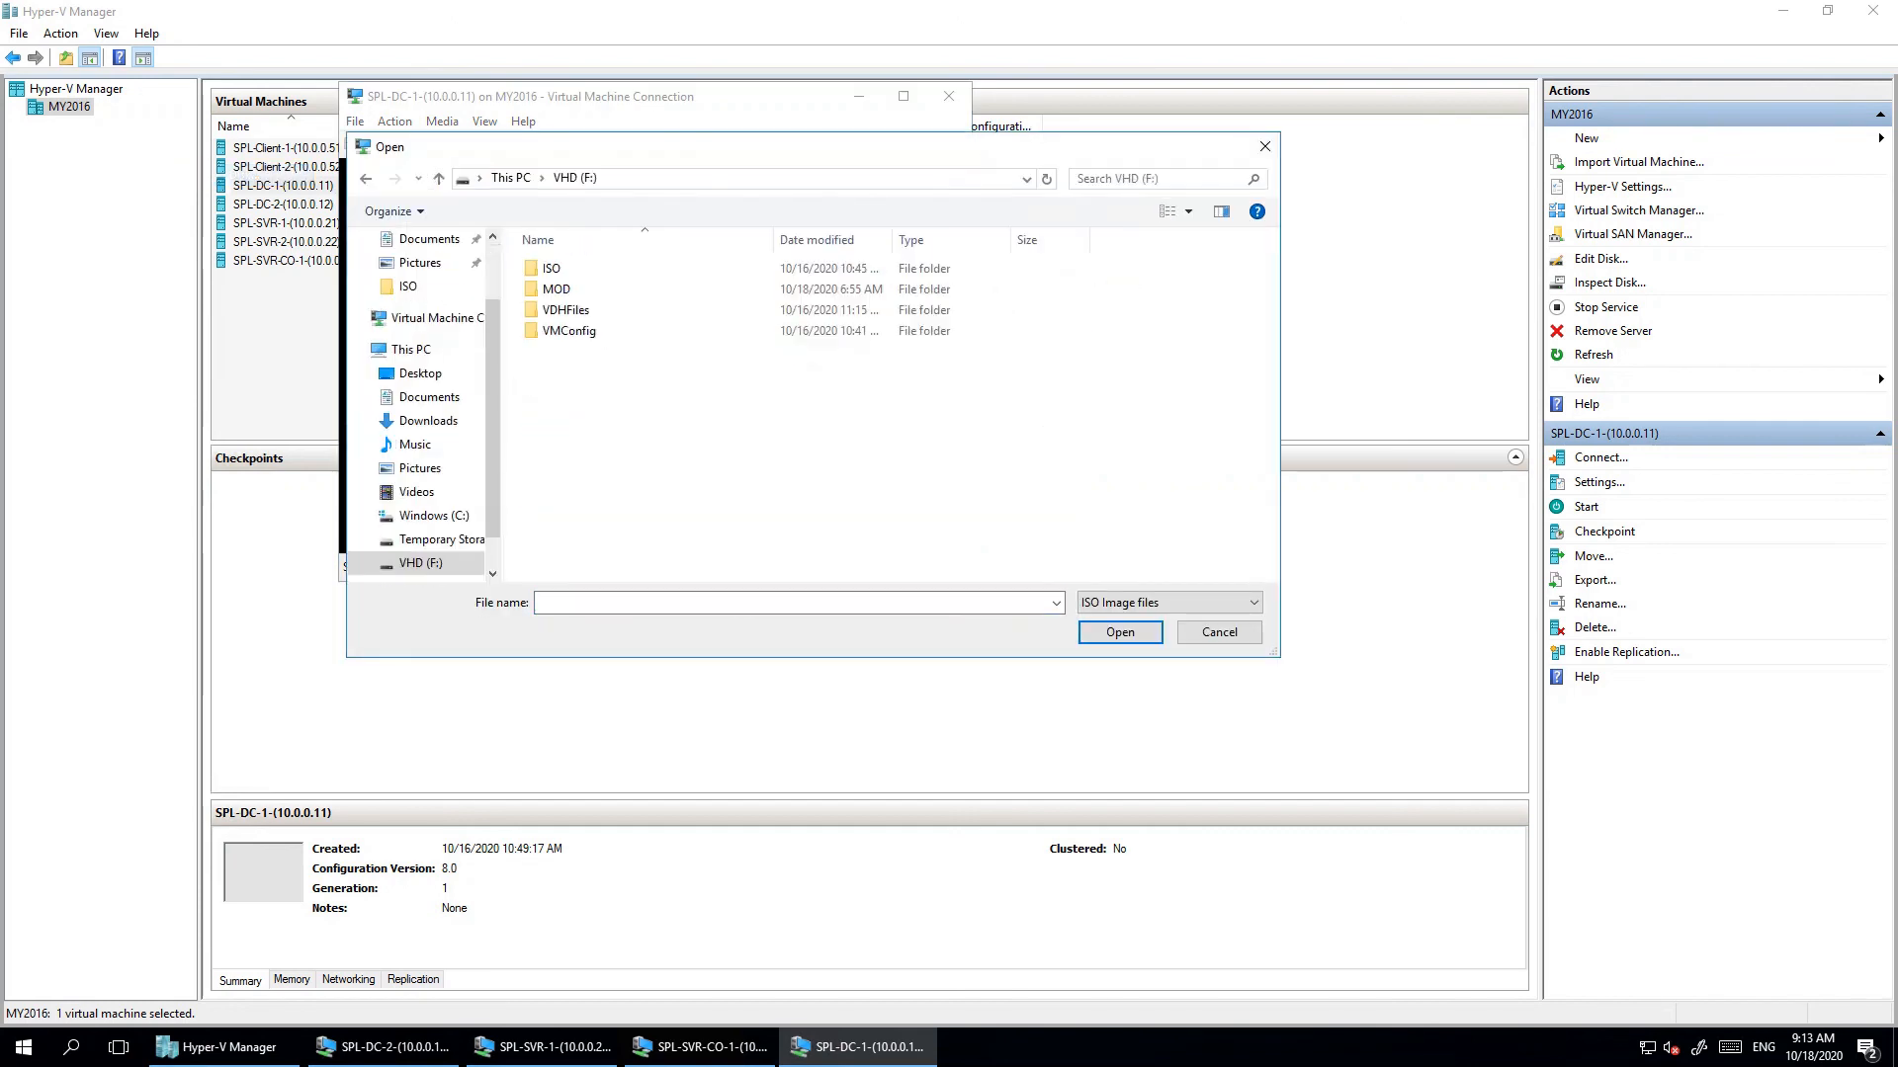
pyautogui.doubleClick(554, 268)
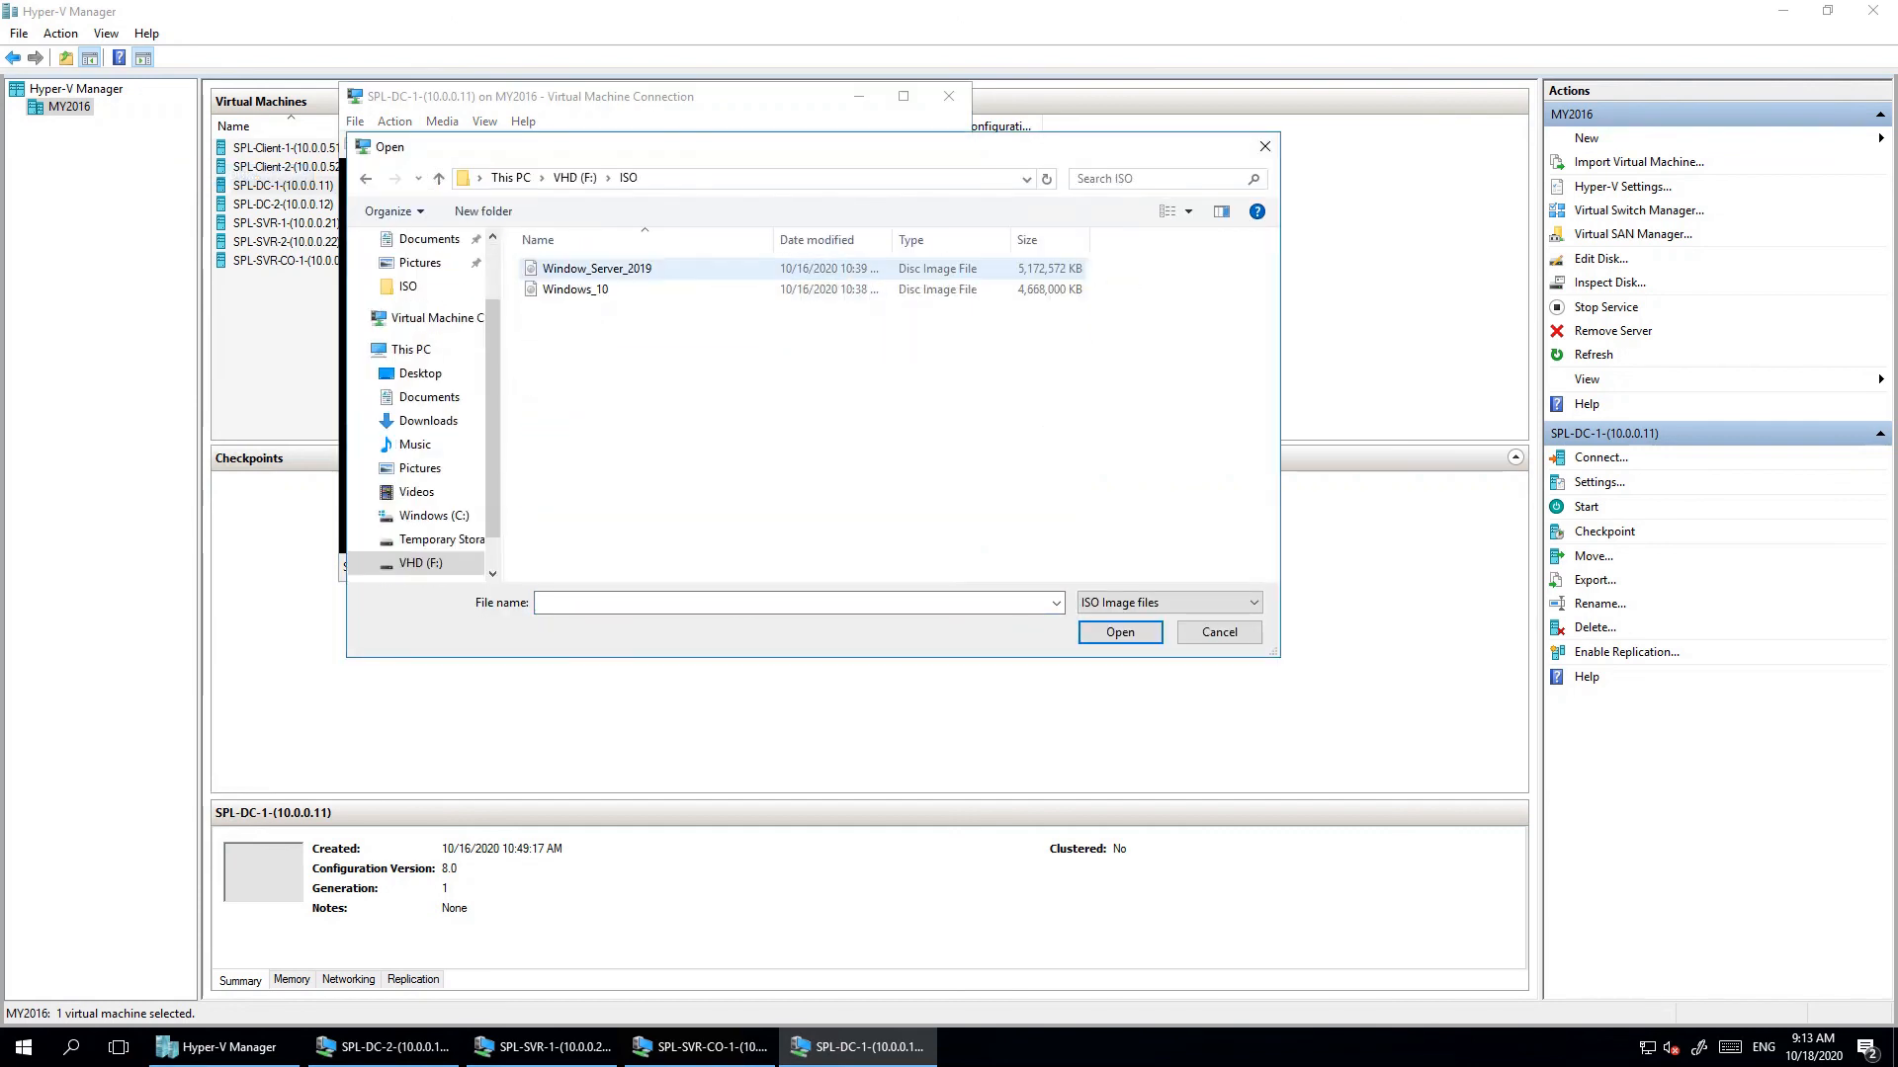
pyautogui.doubleClick(554, 268)
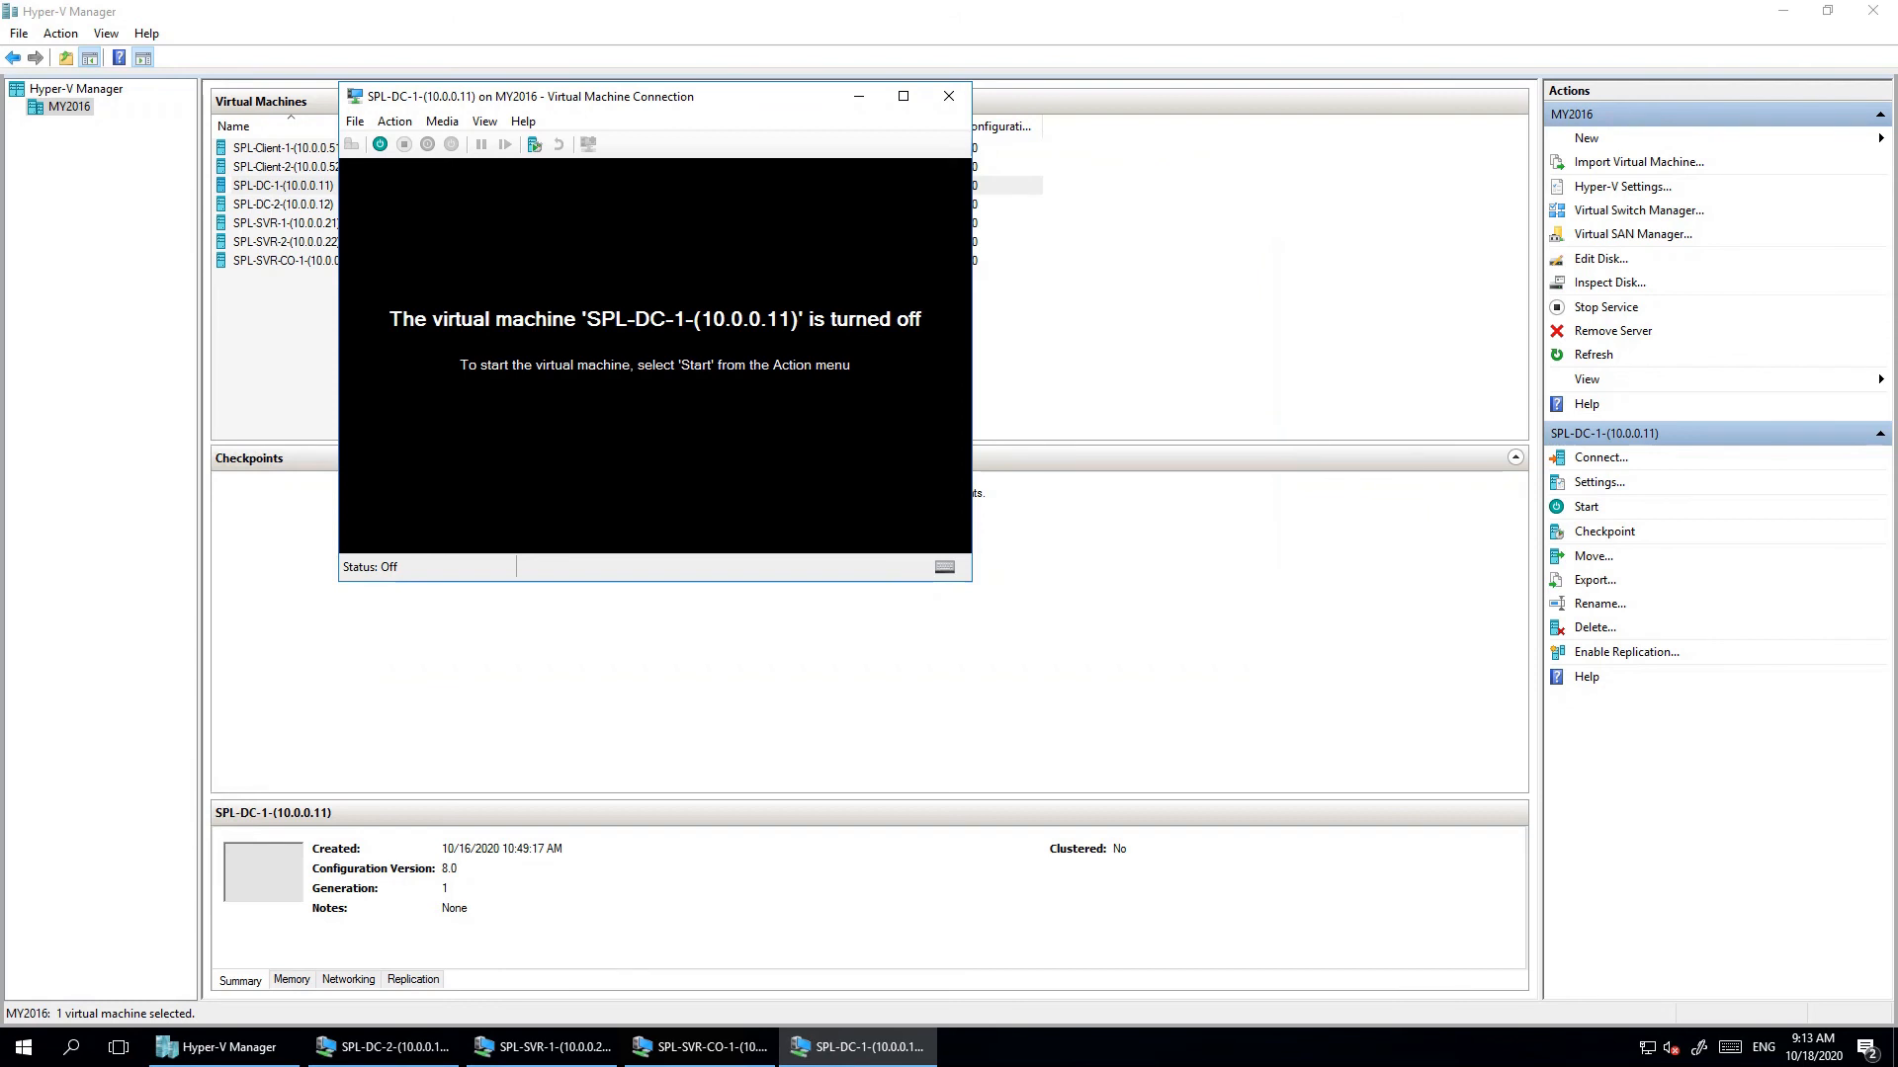
# - Start SPL-DC-1 so it boots from the Windows Server 2019 ISO into Setup
pyautogui.click(379, 145)
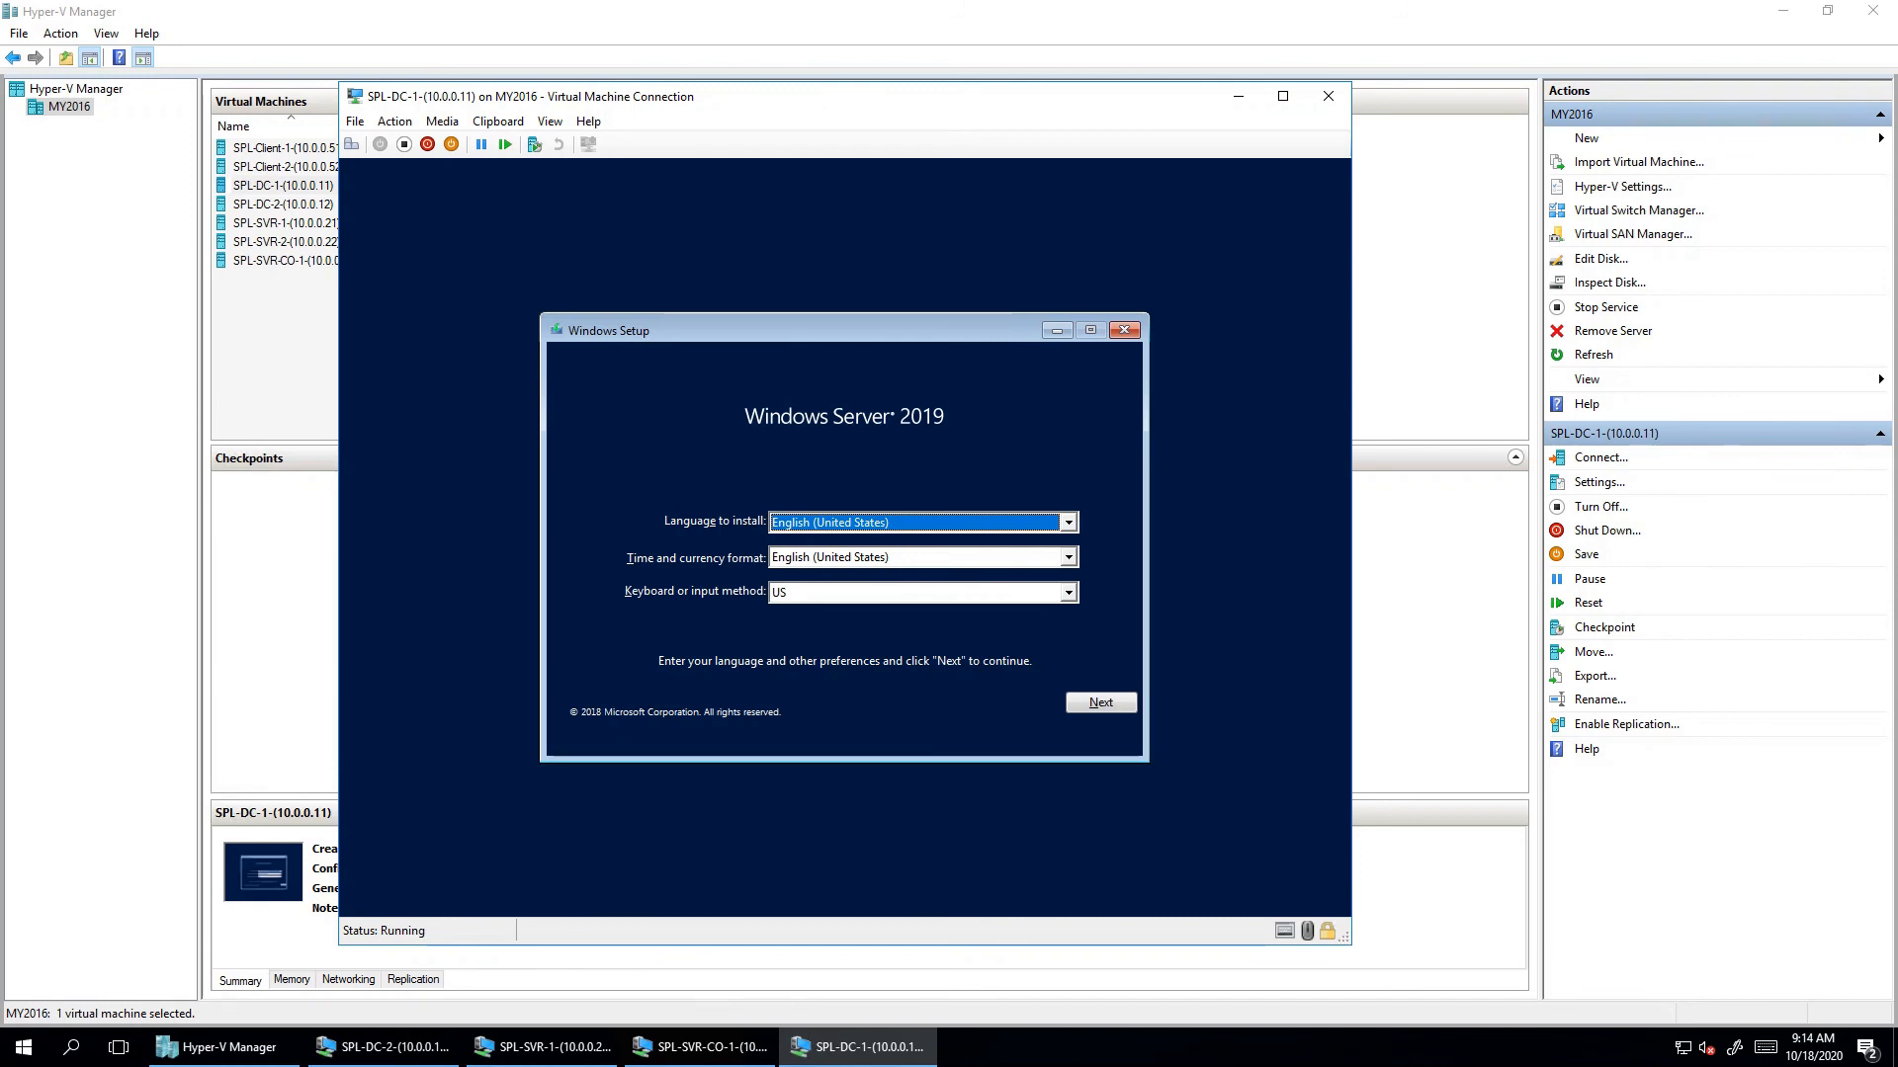
# - Accept the English (United States) language defaults and choose Install now
pyautogui.press('Return')
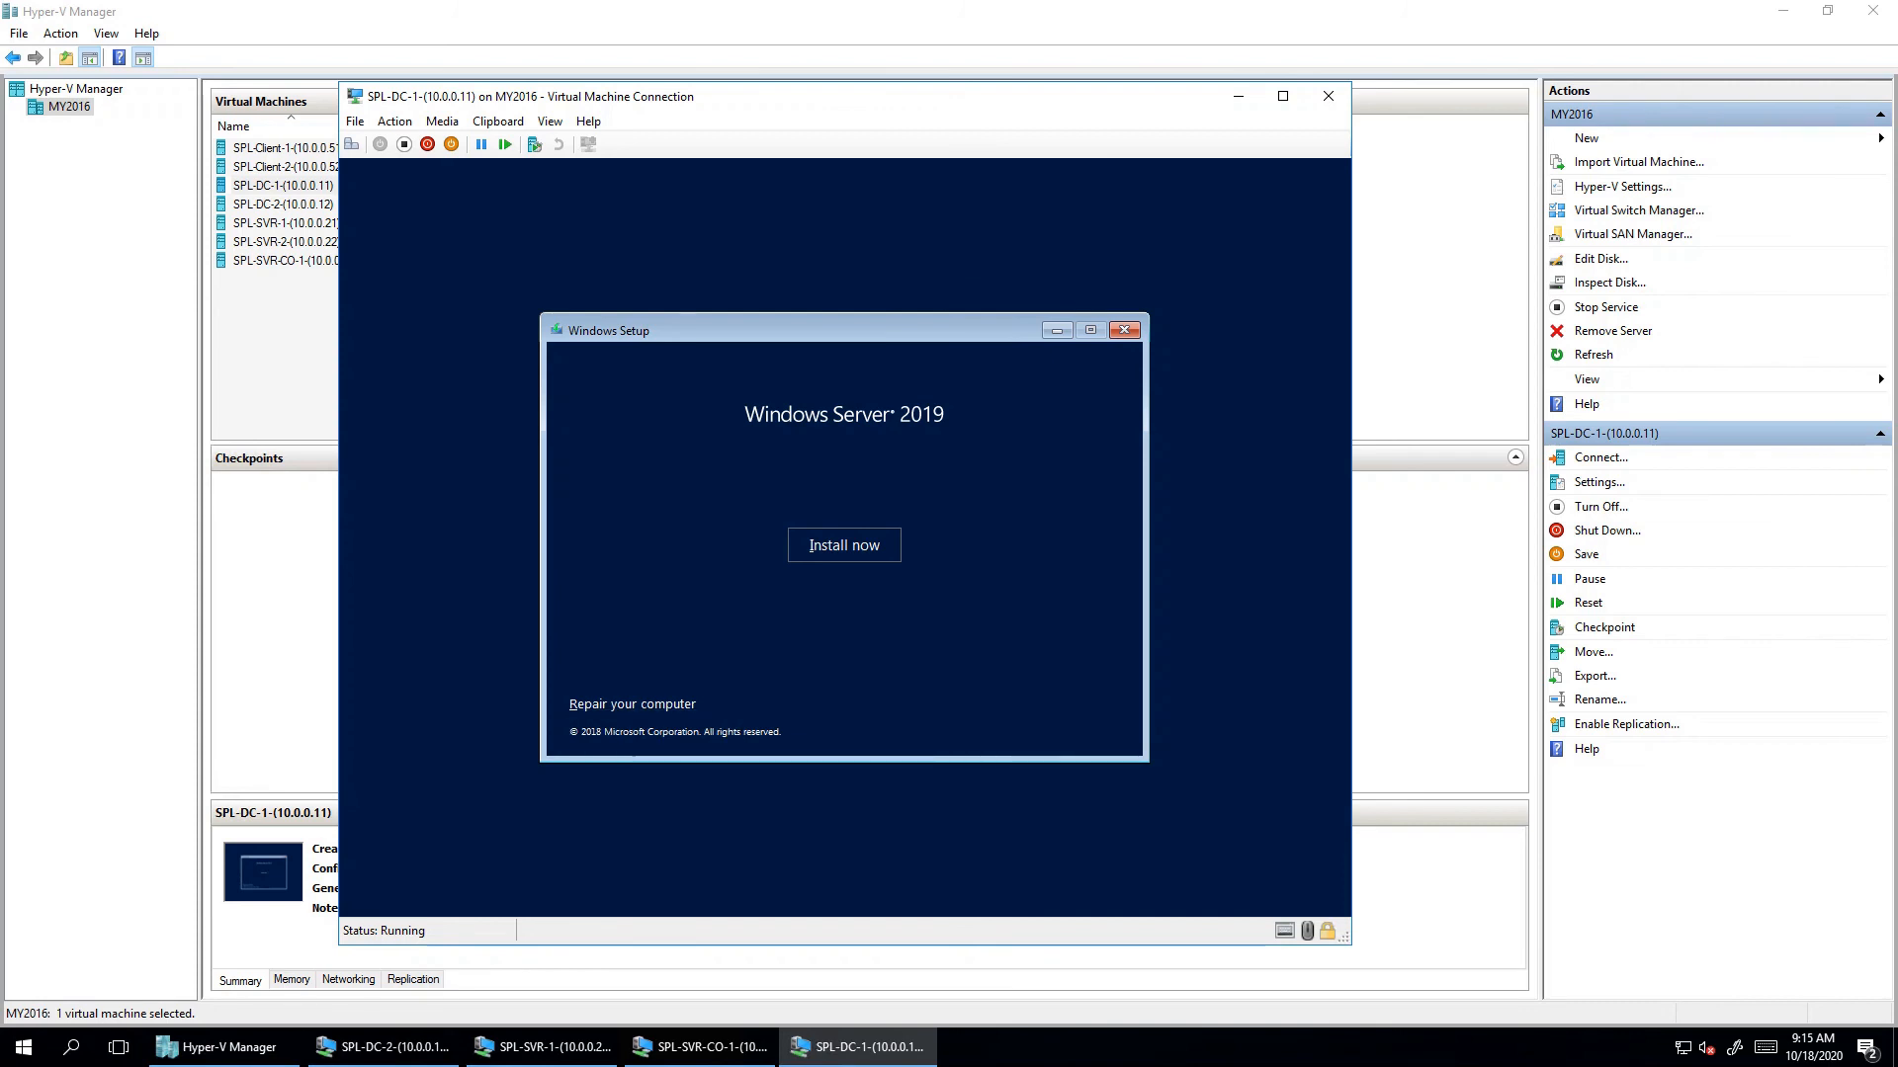
pyautogui.press('Return')
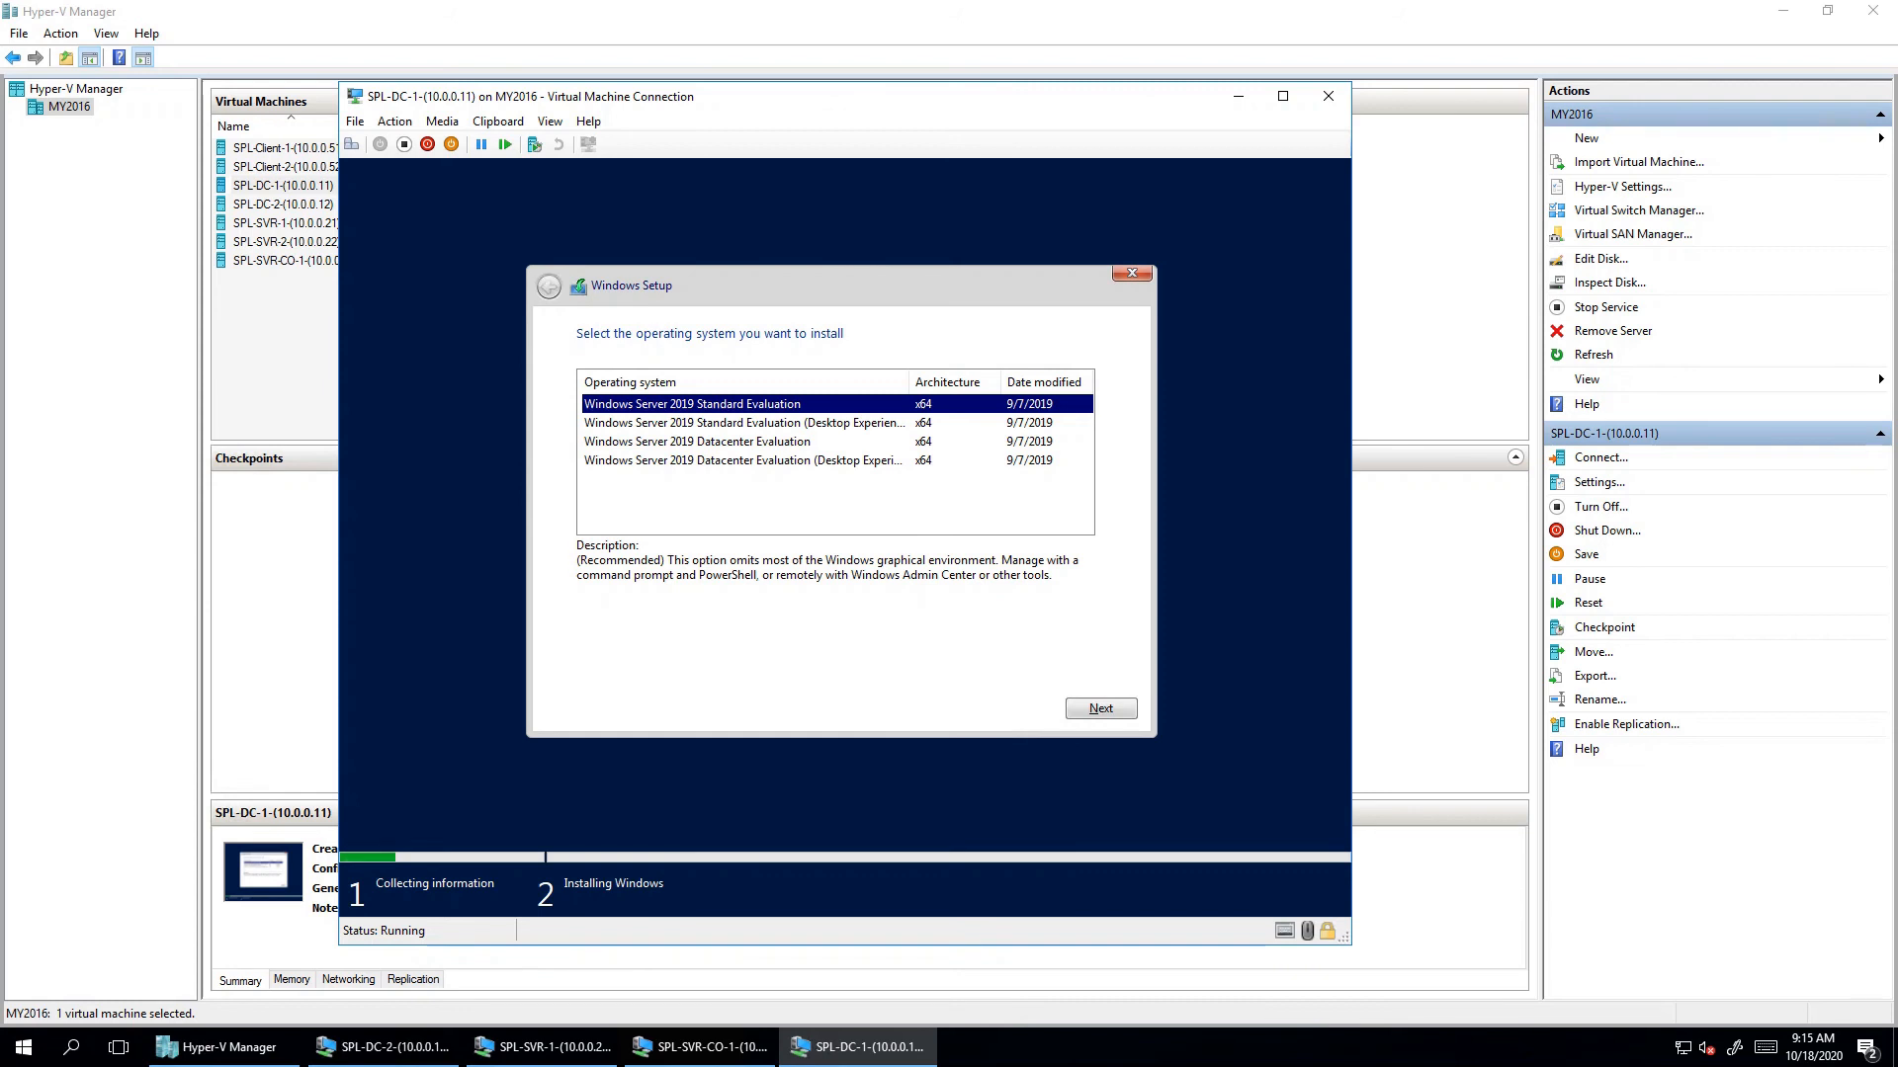
# - Choose the Windows Server 2019 Datacenter Evaluation (Desktop Experience) edition
pyautogui.click(697, 441)
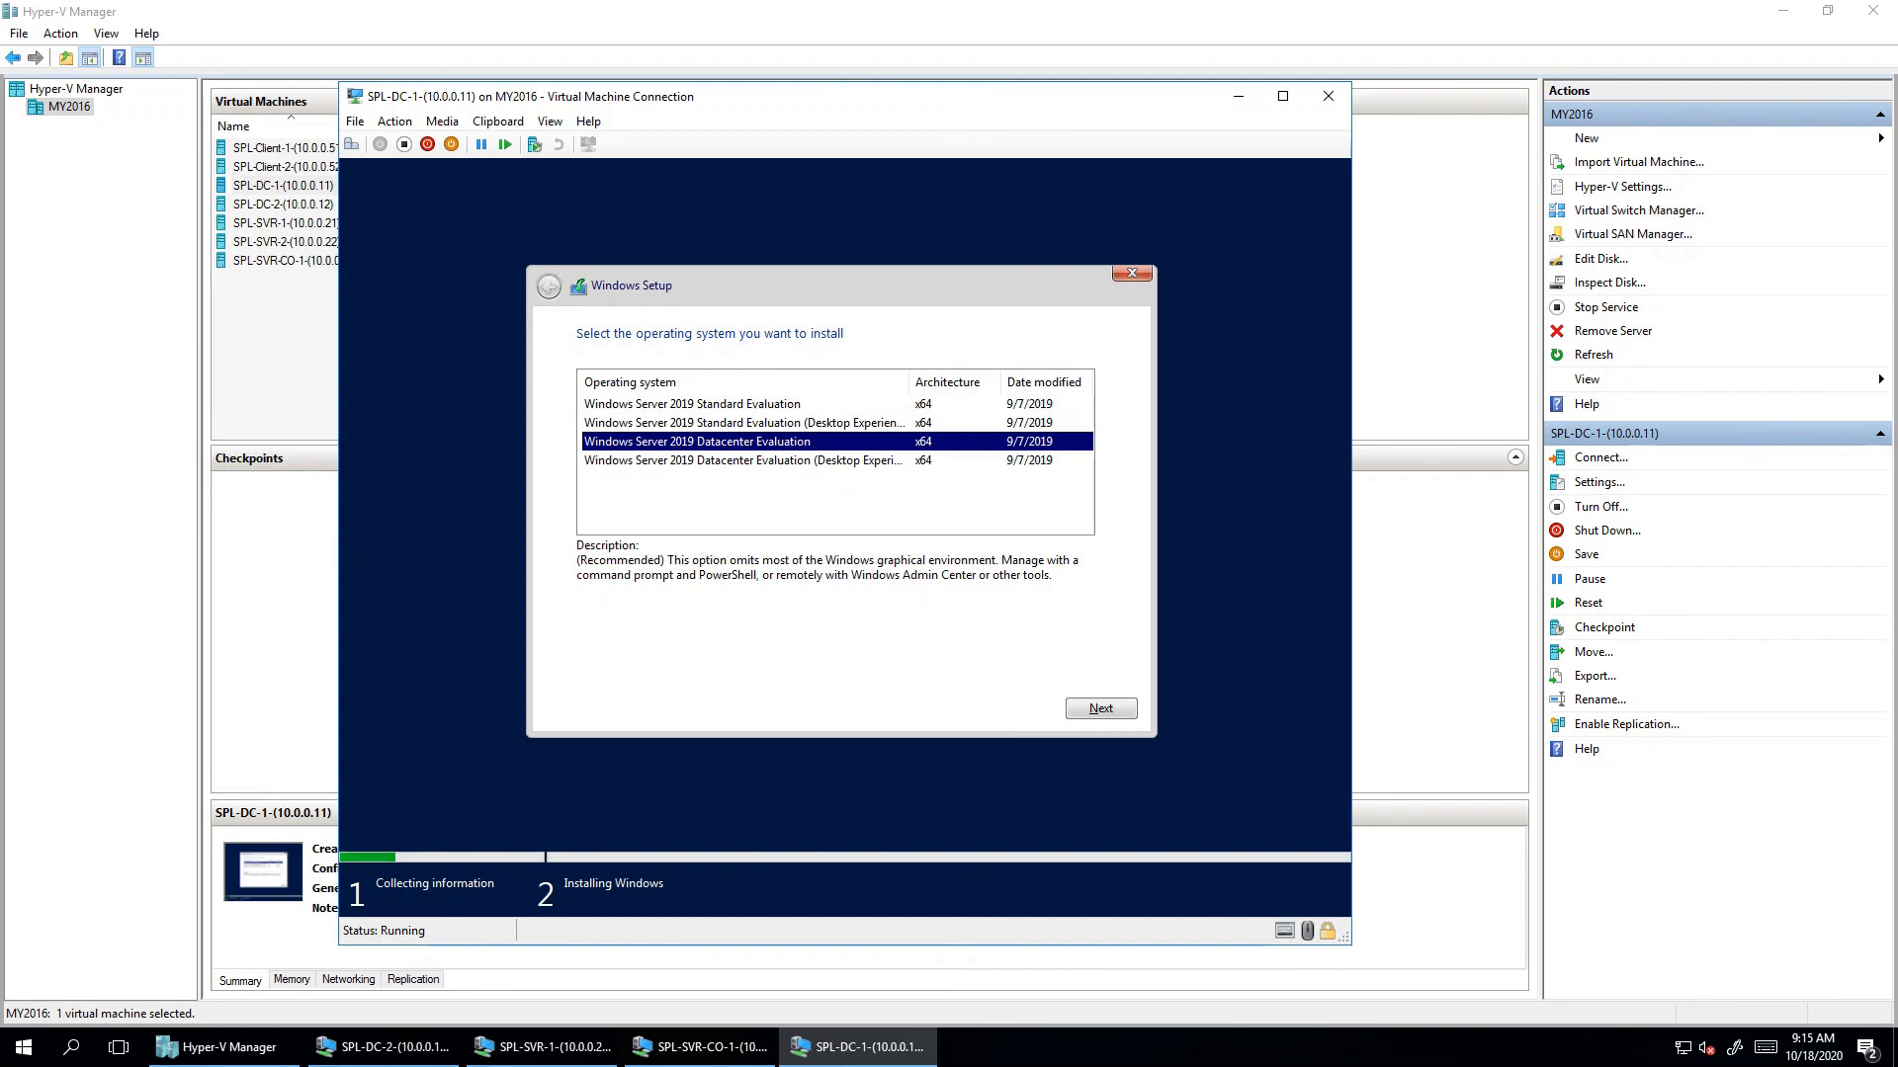
pyautogui.click(691, 404)
pyautogui.click(697, 442)
pyautogui.click(697, 423)
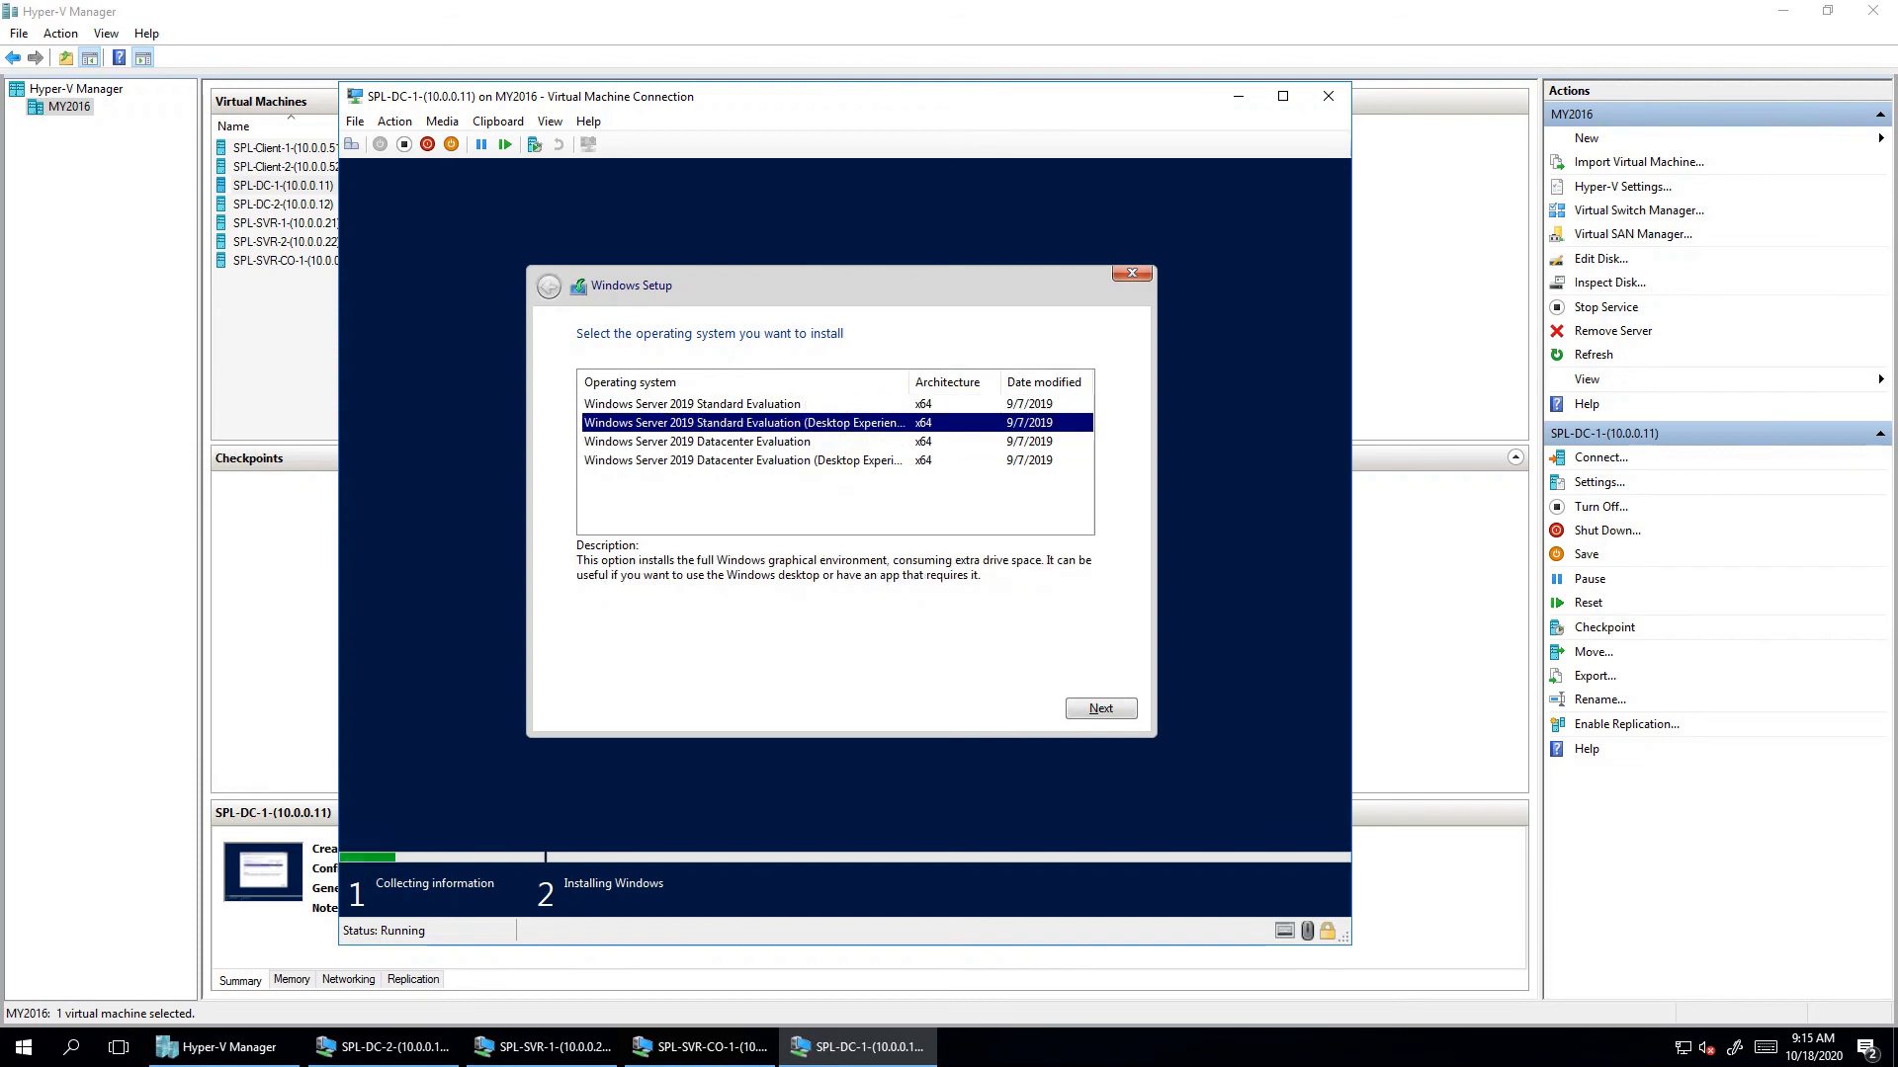
pyautogui.click(697, 460)
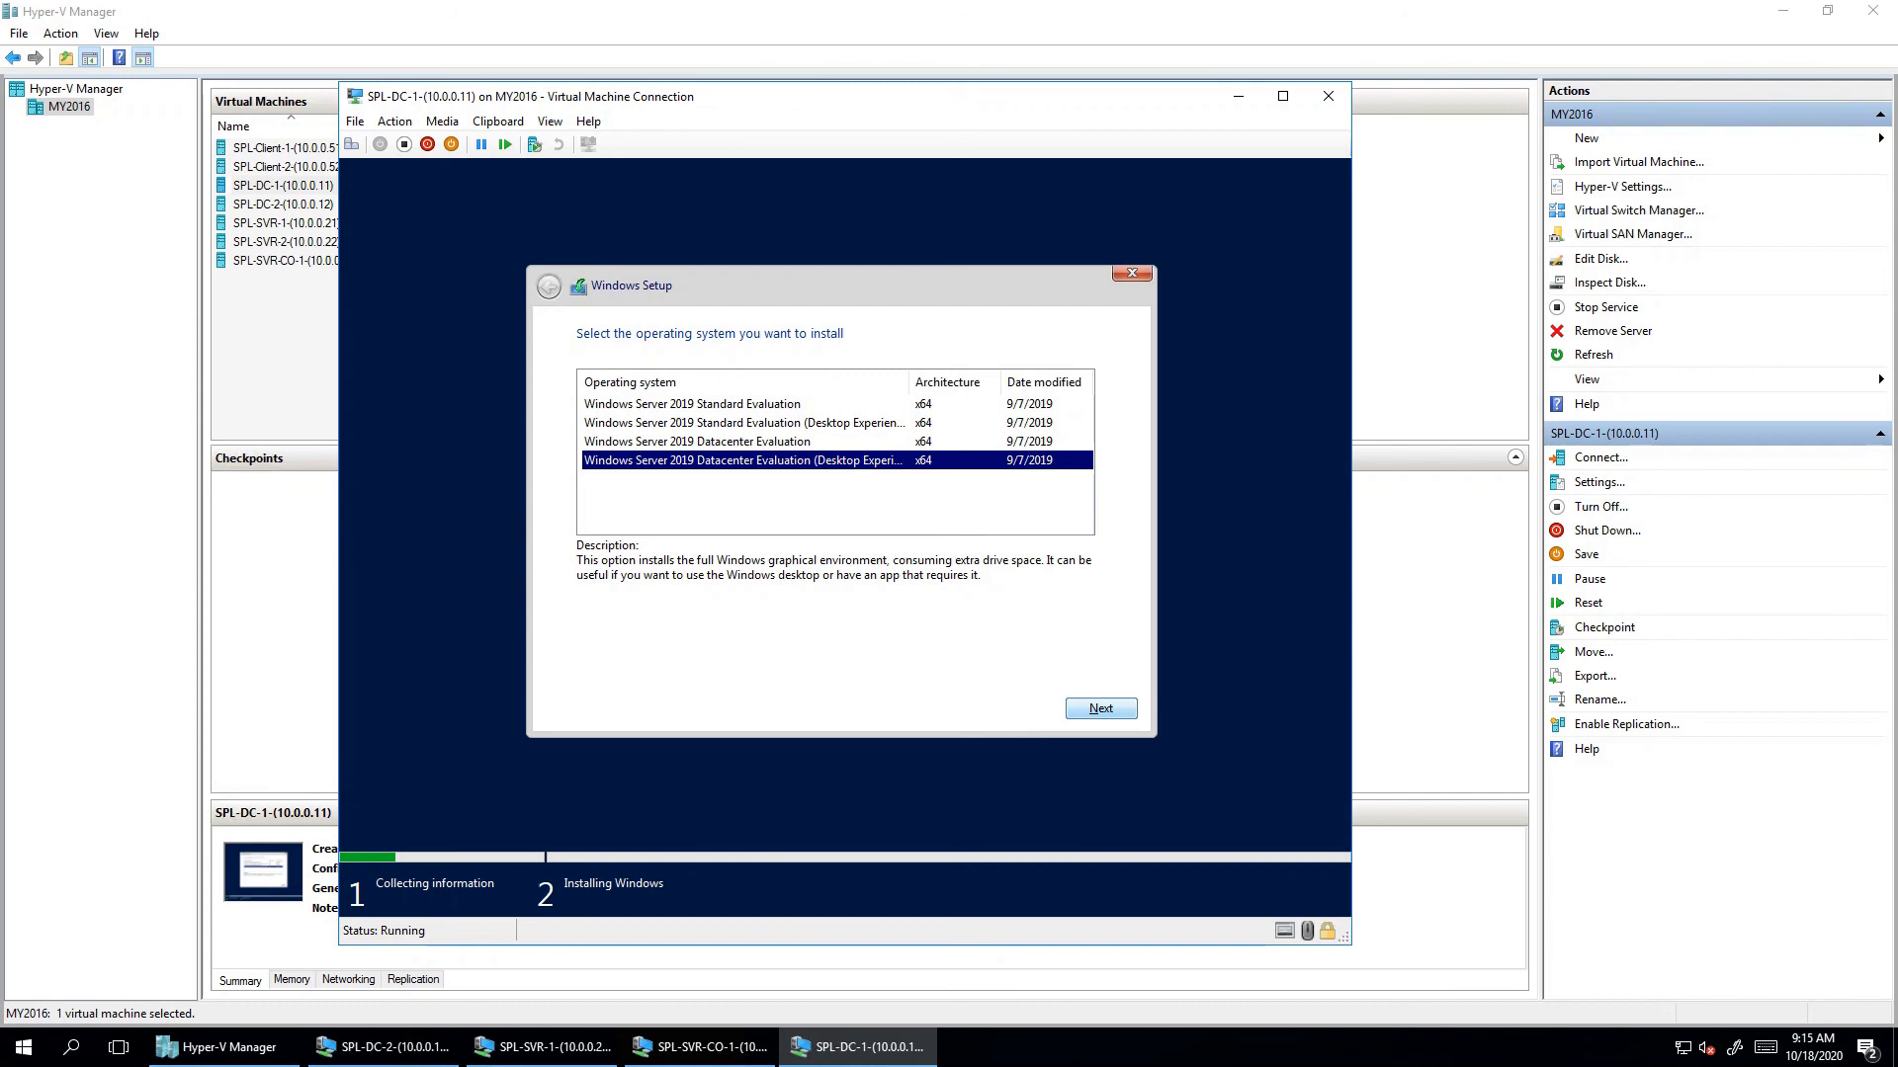
pyautogui.click(1100, 709)
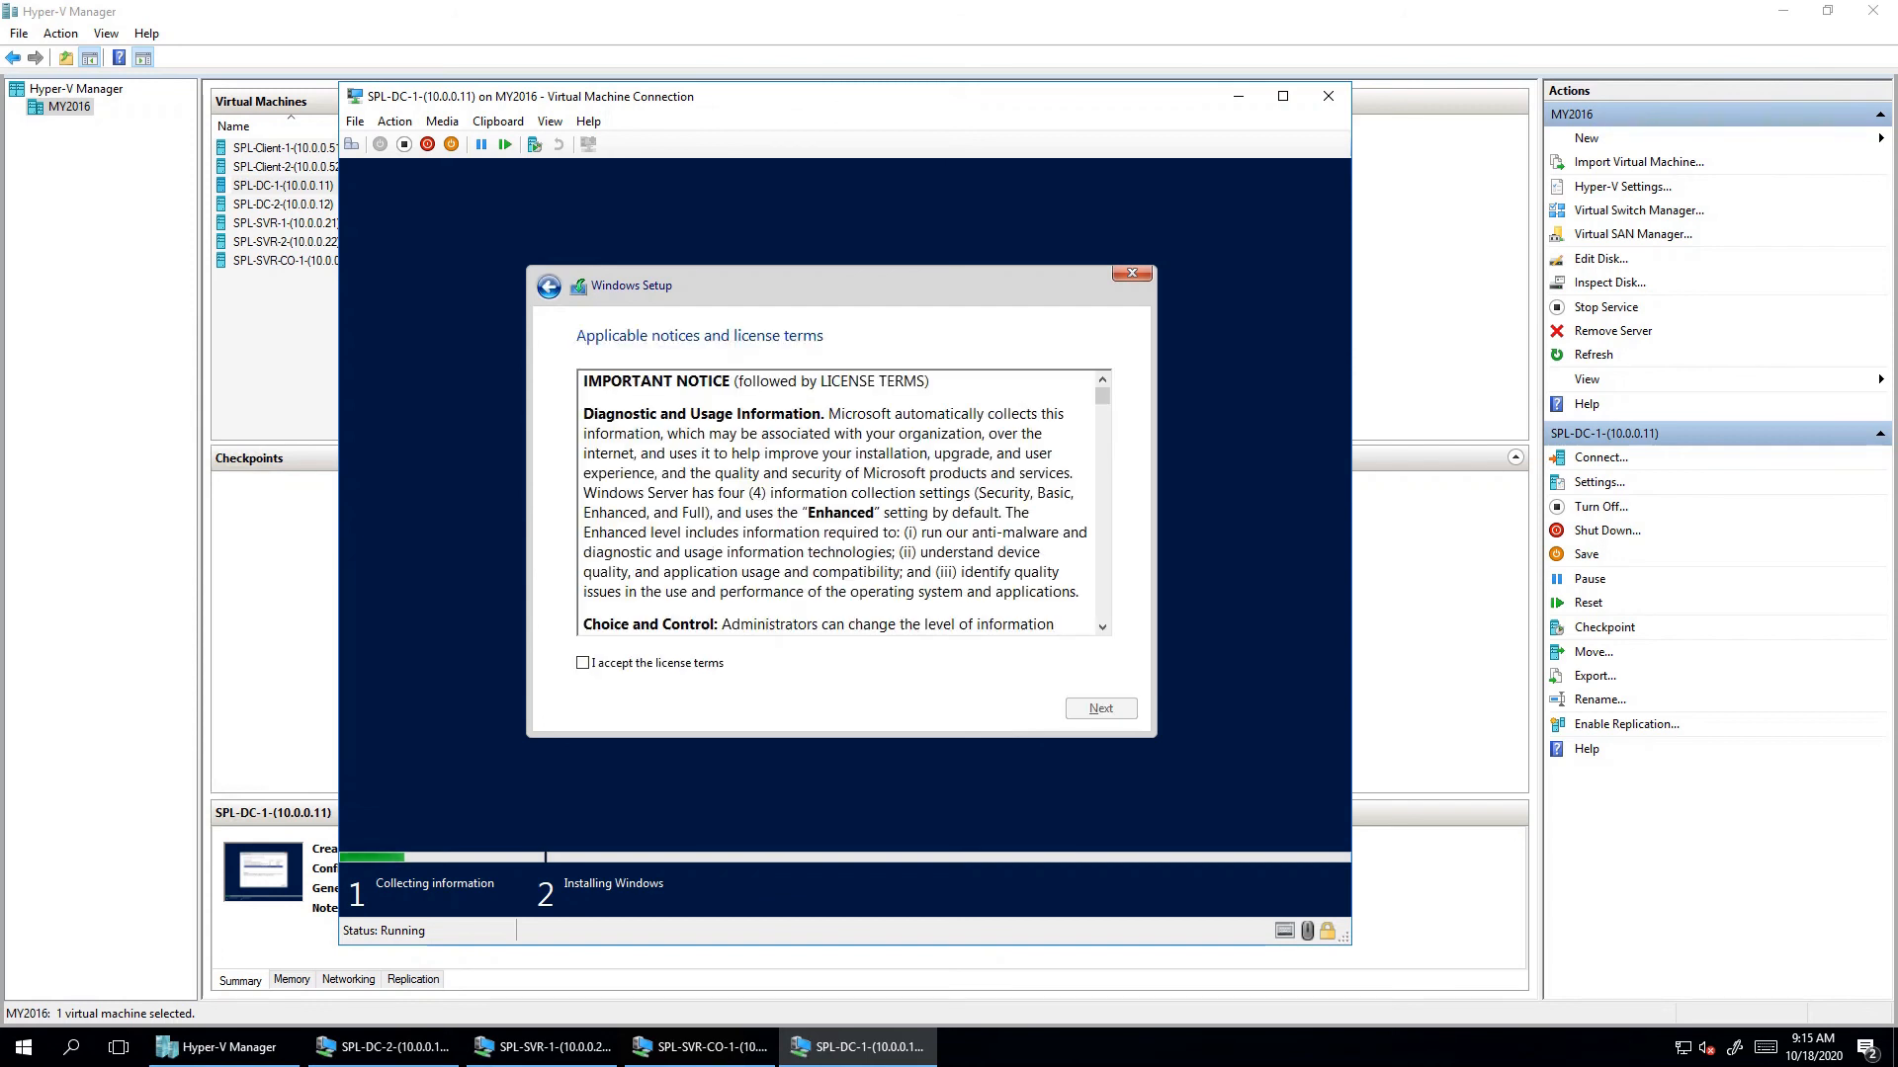
# - Accept the licence terms and continue
pyautogui.click(582, 663)
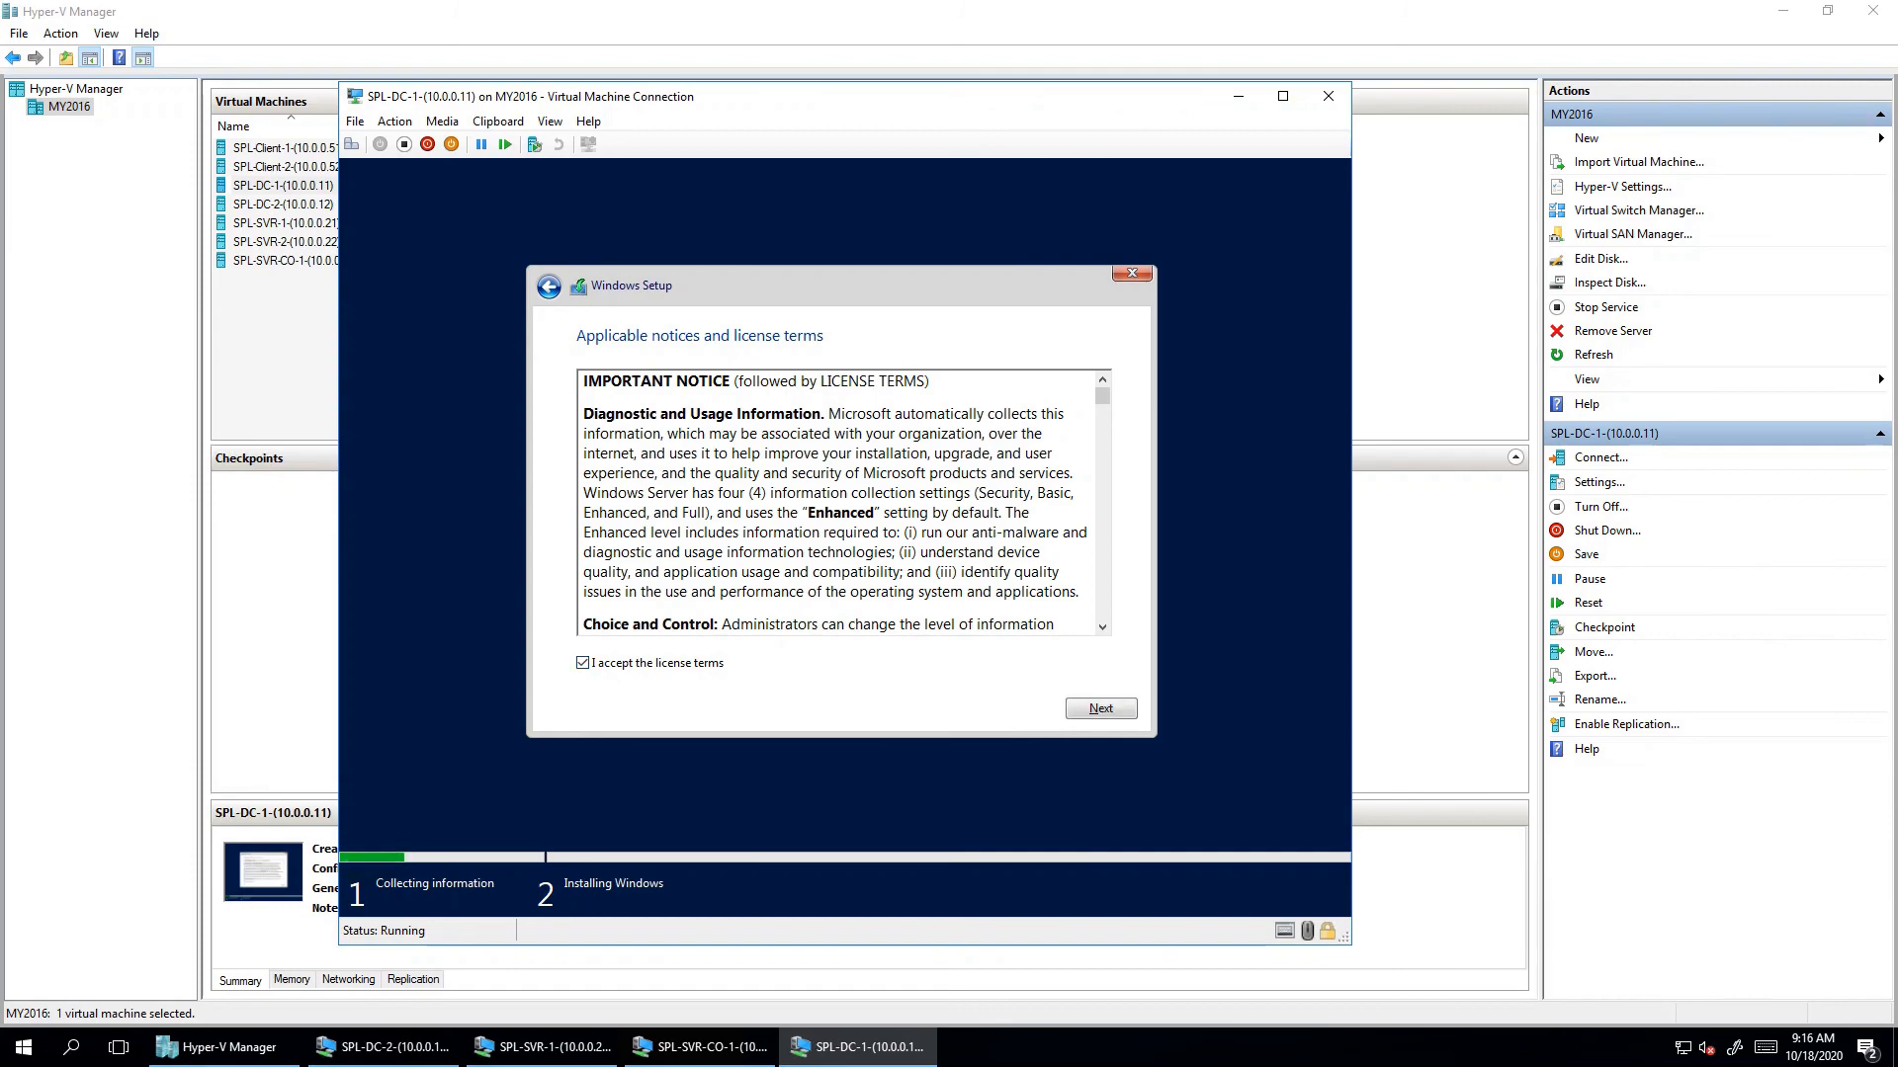
pyautogui.moveTo(1102, 395); pyautogui.dragTo(1102, 610)
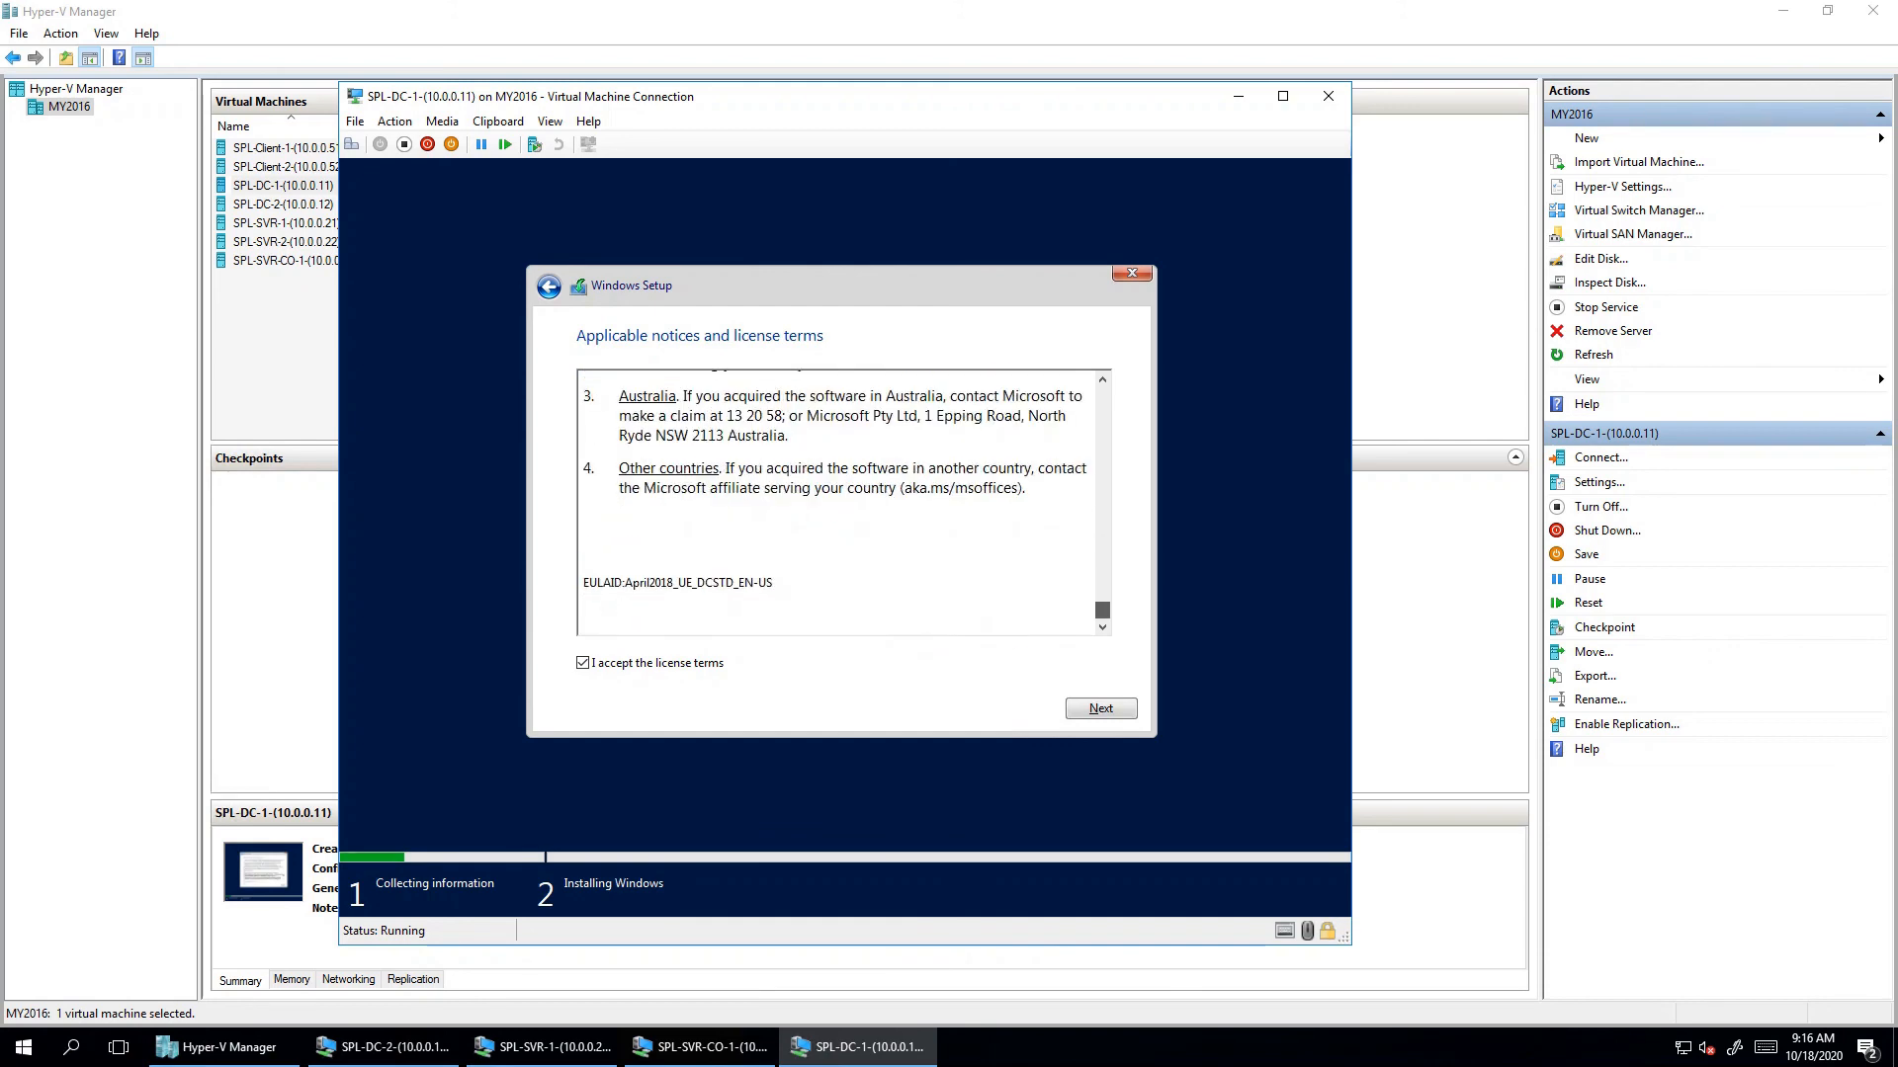
pyautogui.press('Return')
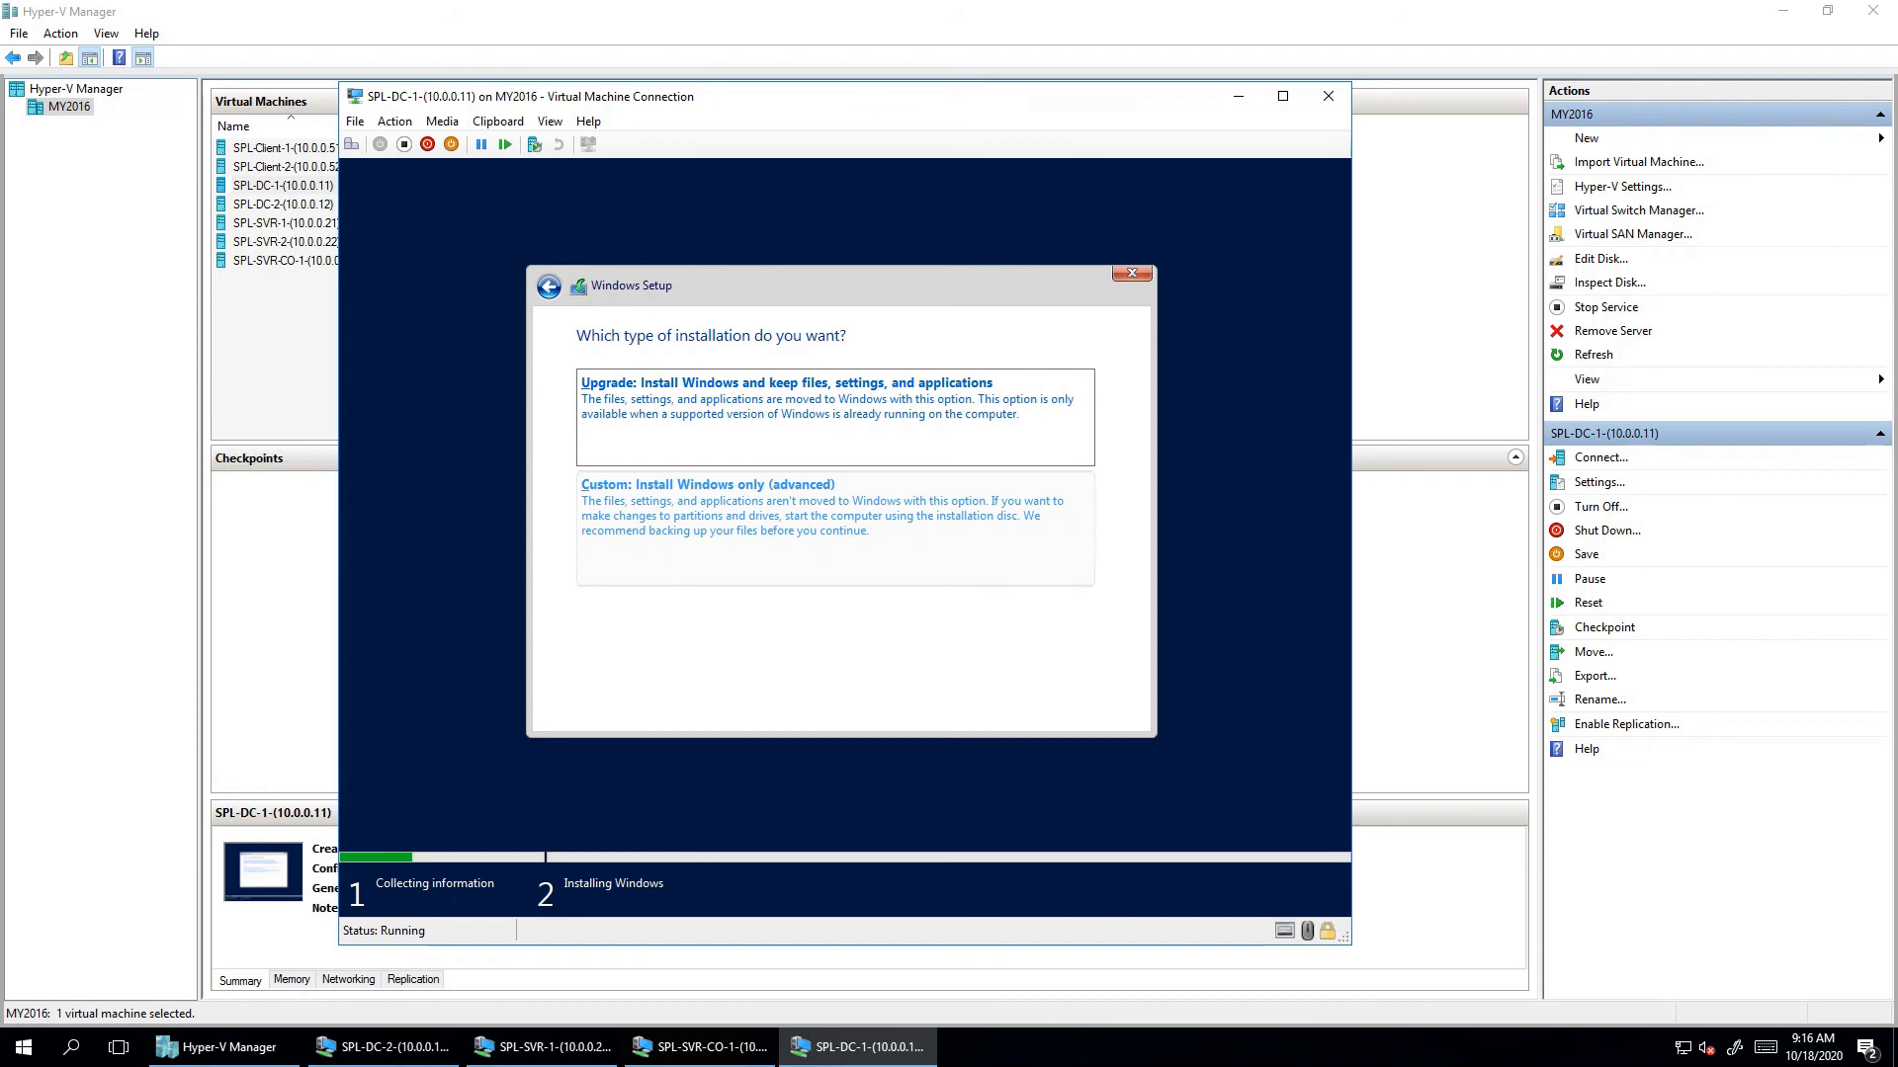
# - Choose Custom install, create a 60000 MB partition on Drive 0, and install Windows onto it
pyautogui.click(708, 484)
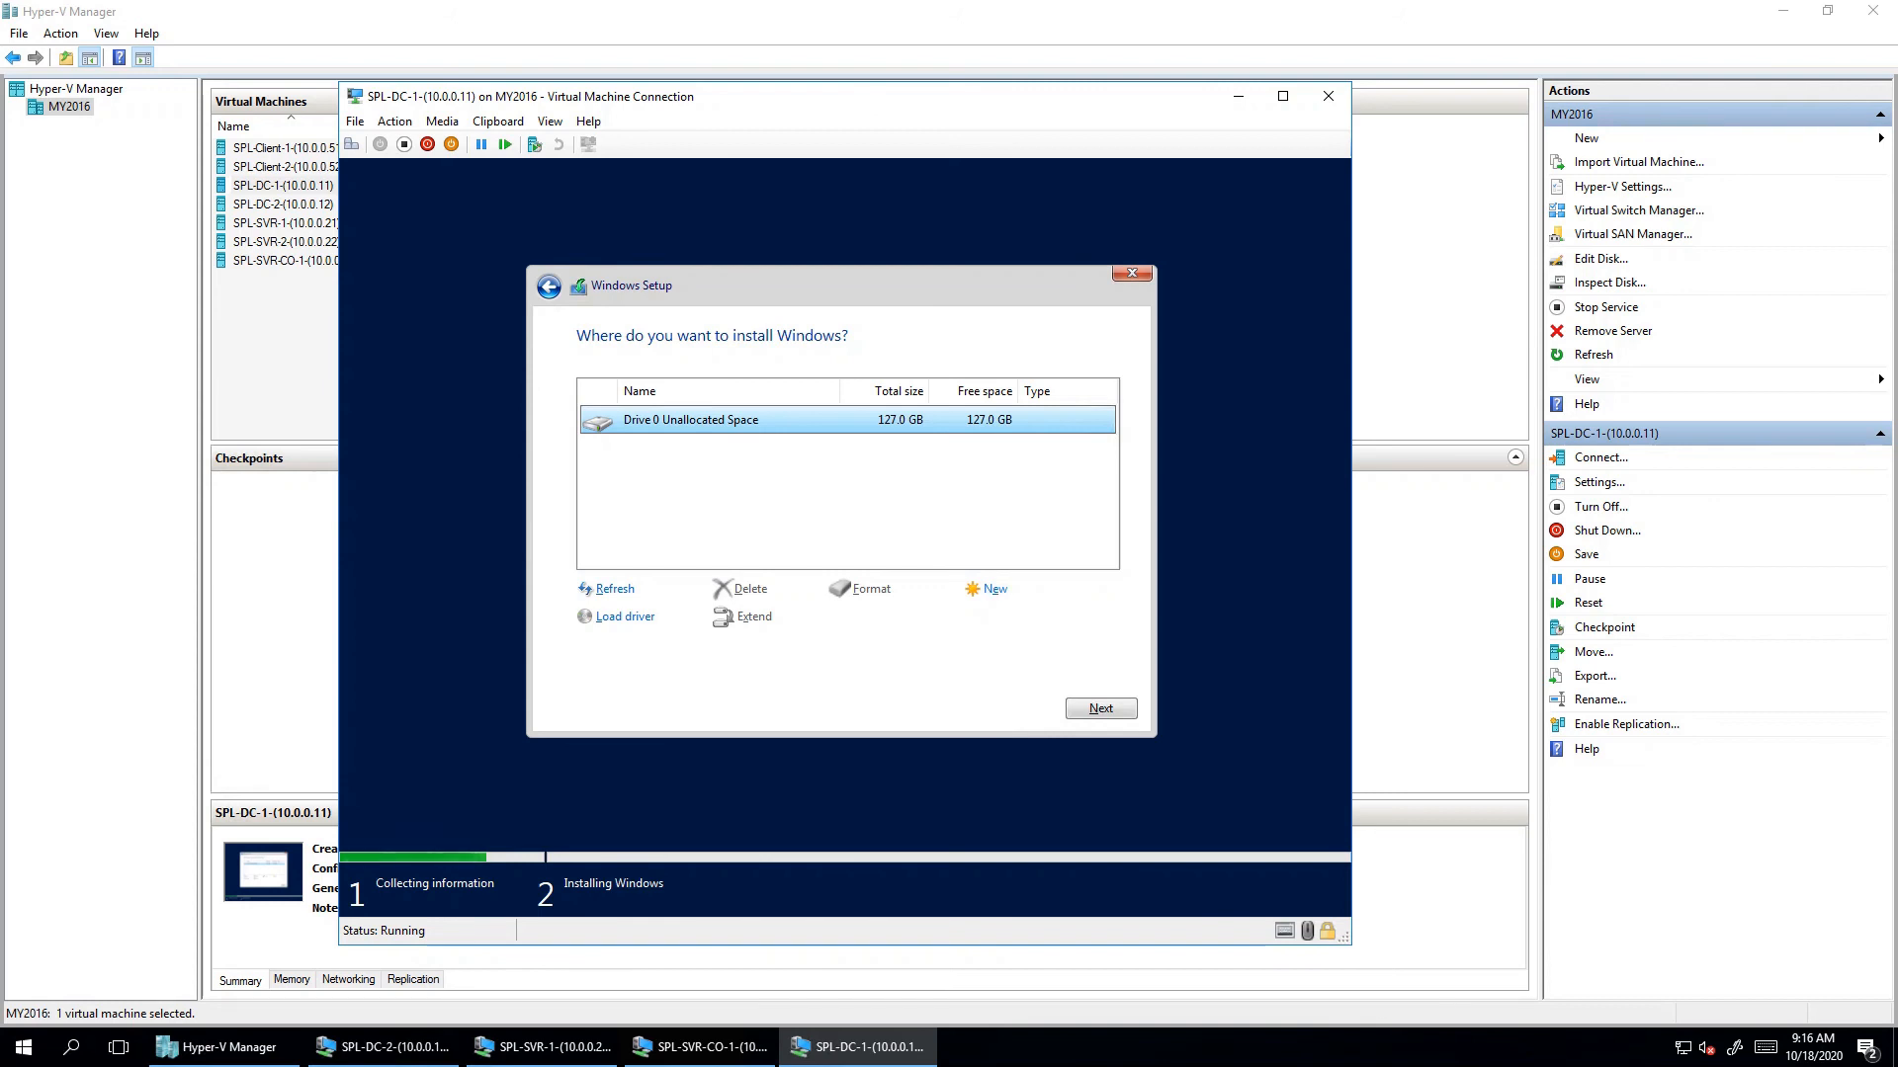
pyautogui.click(995, 589)
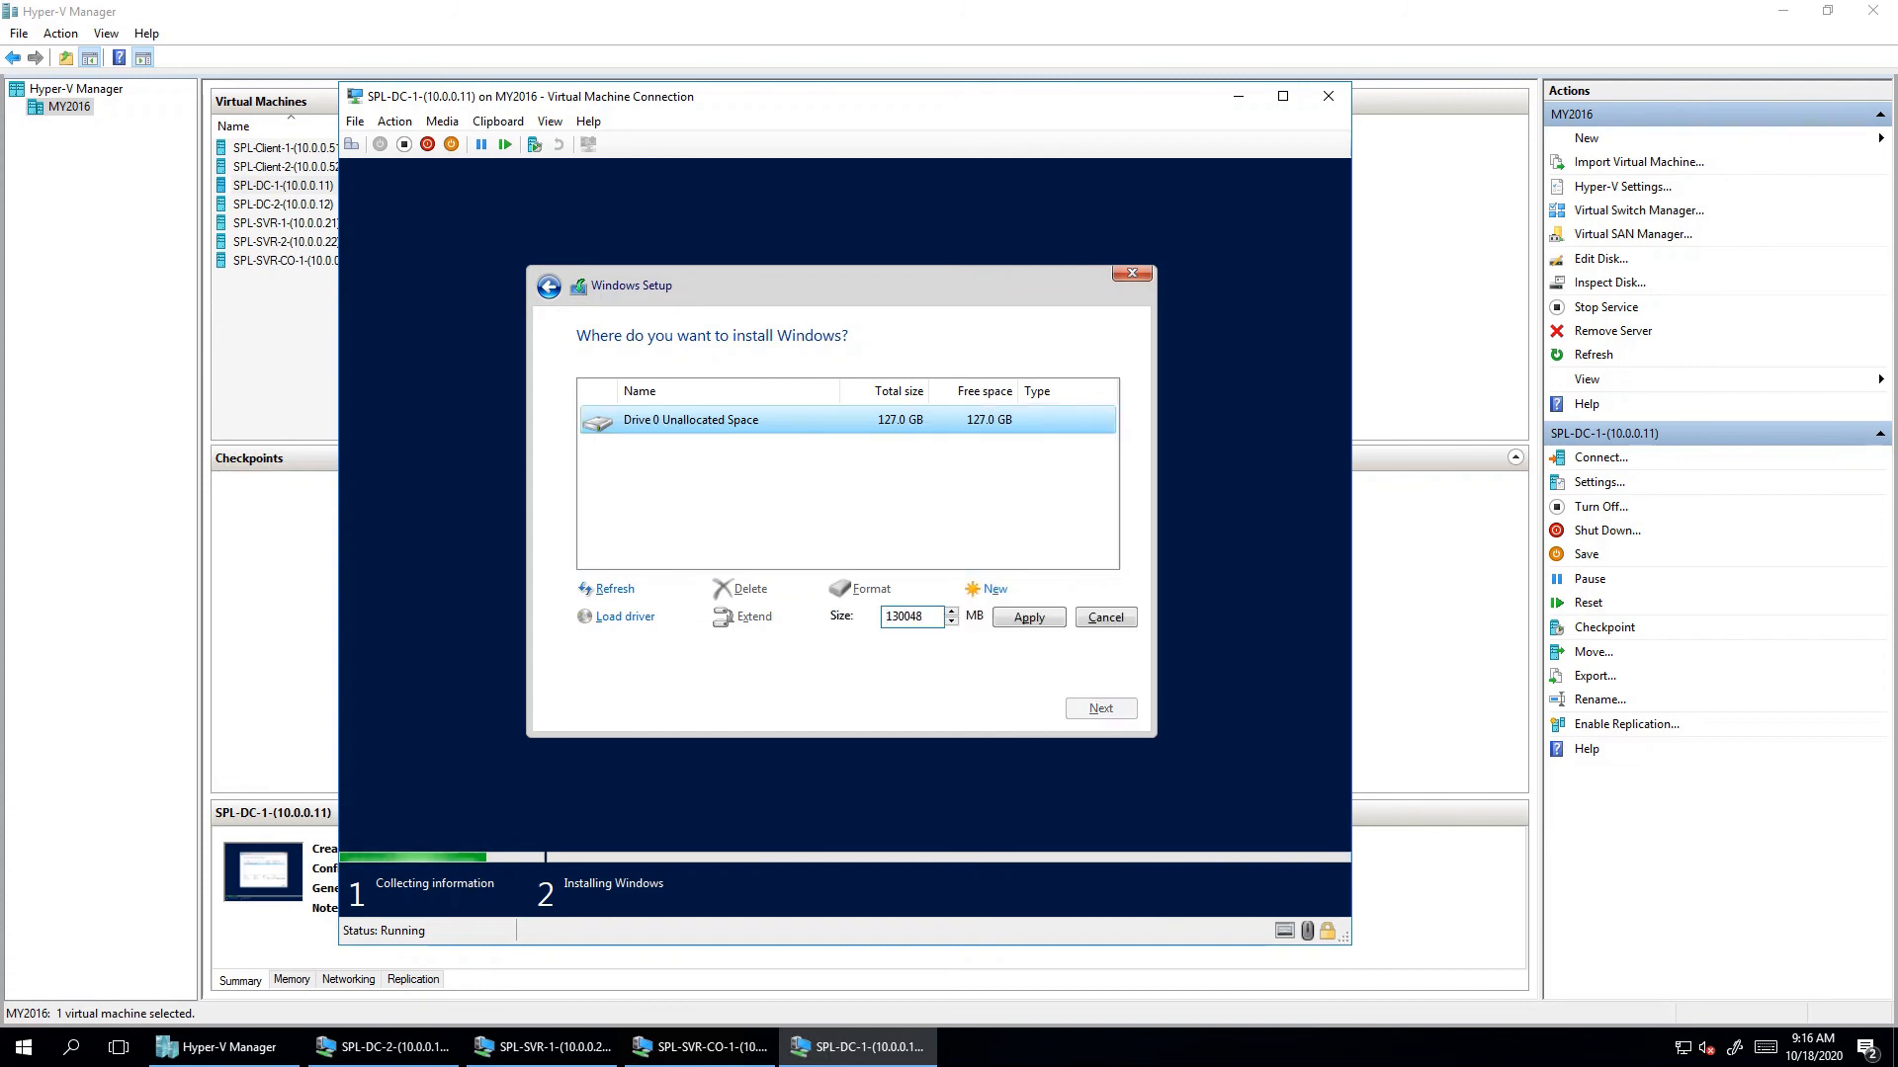
pyautogui.doubleClick(904, 616)
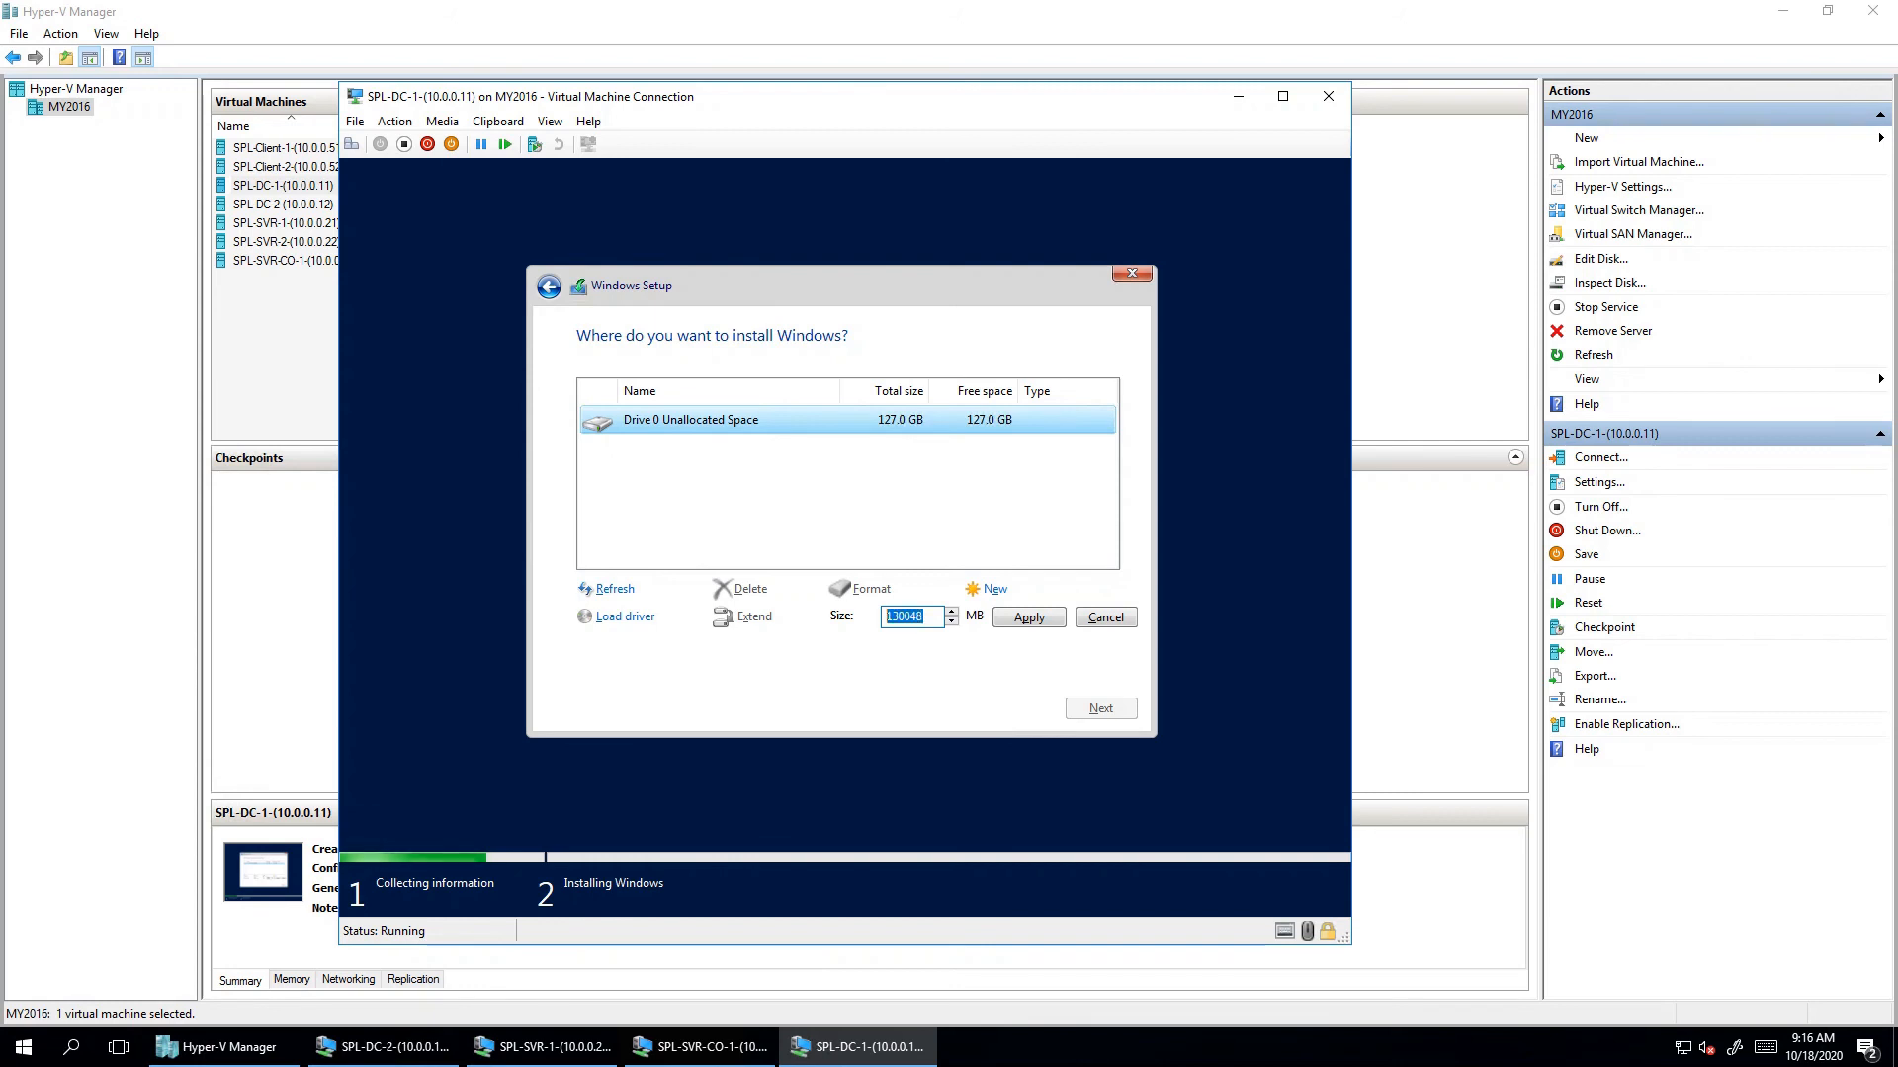
pyautogui.write('60000')
pyautogui.press('Return')
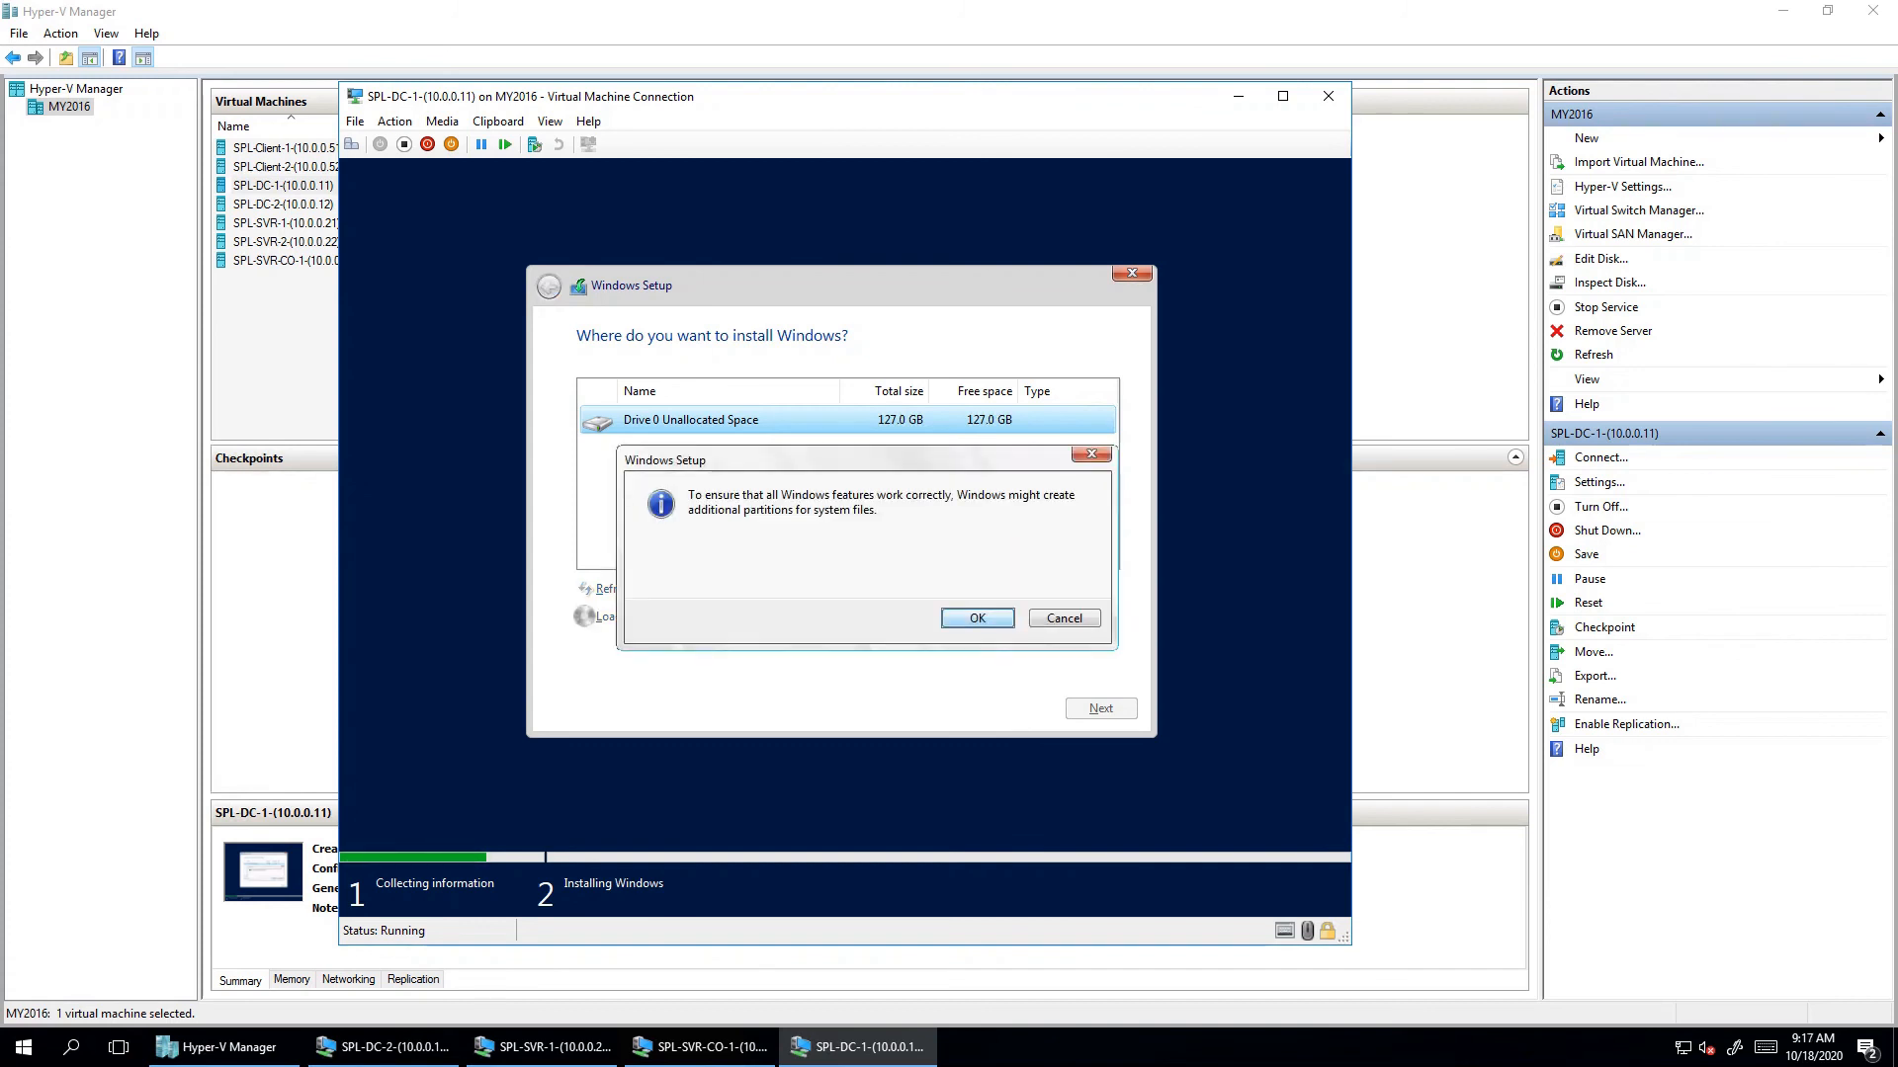
pyautogui.press('Return')
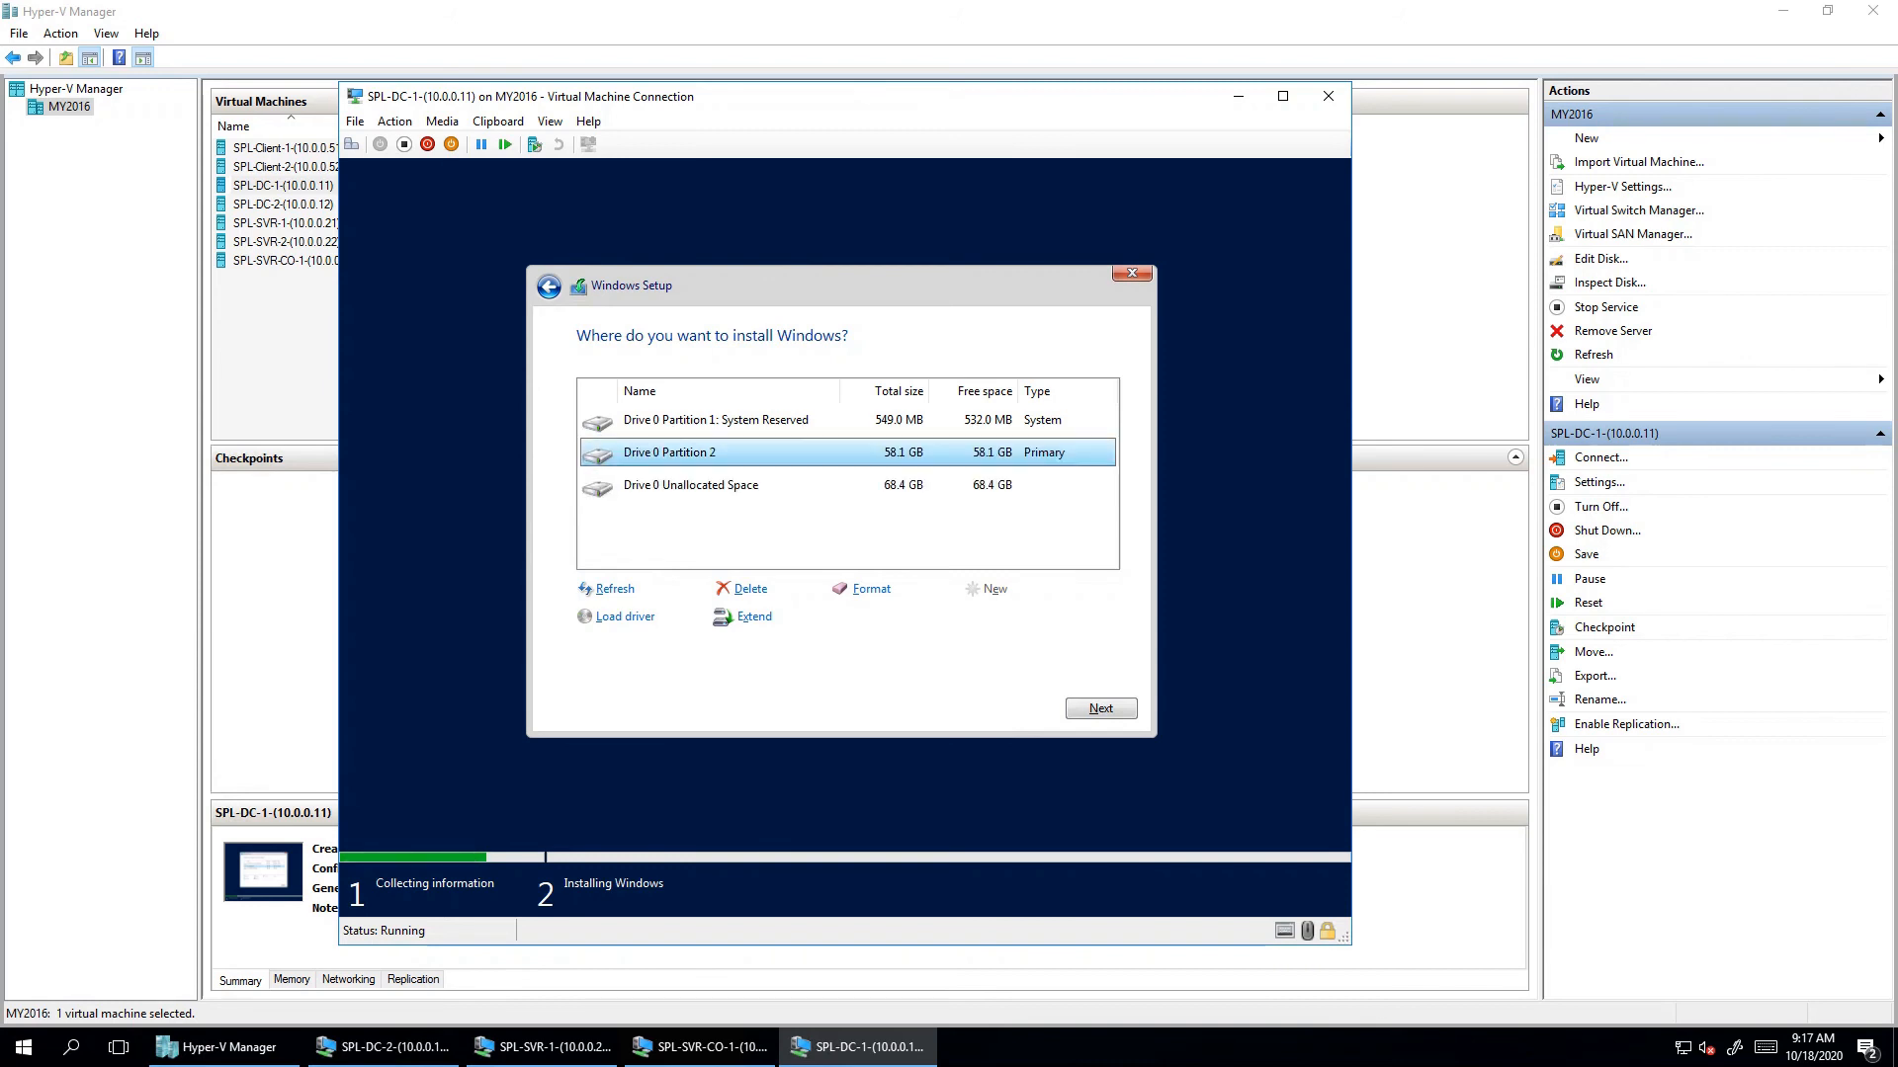
pyautogui.press('Return')
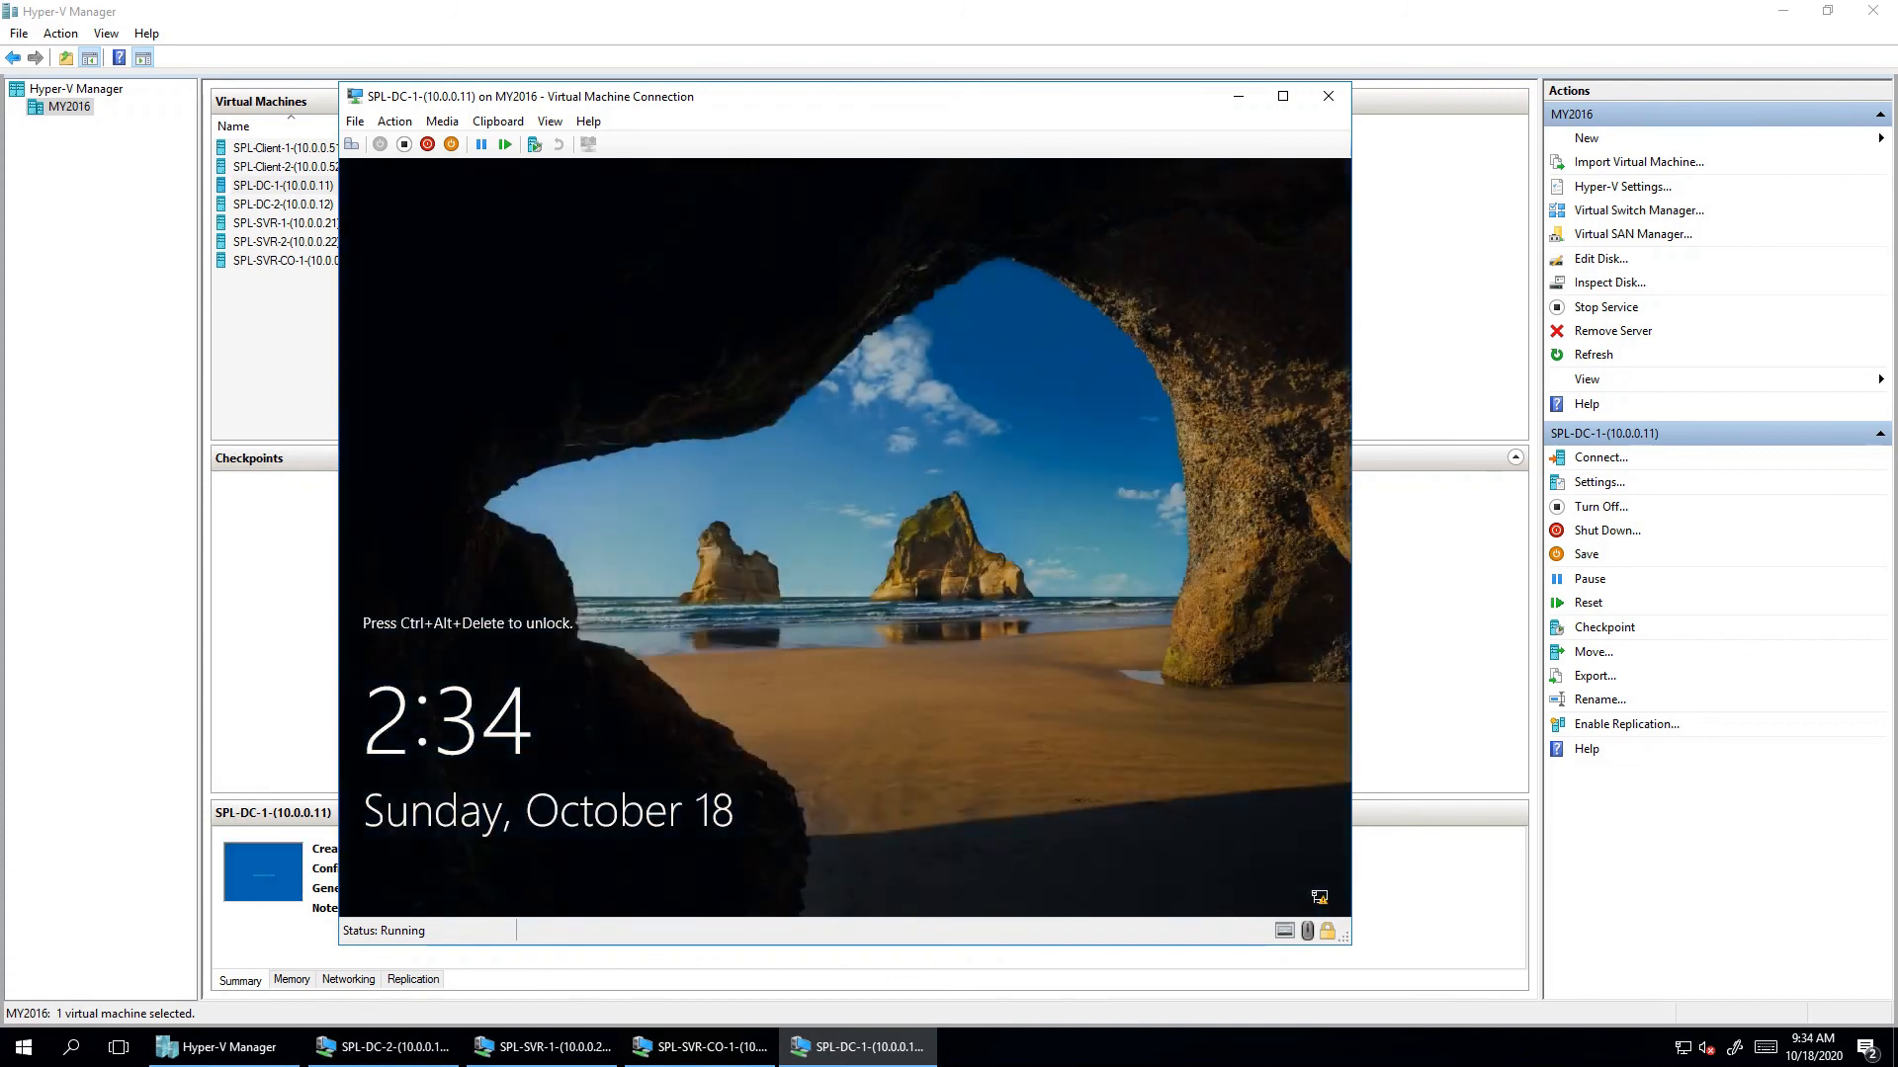
# - Unlock SPL-DC-1's lock screen and sign in with the Administrator password
pyautogui.click(350, 144)
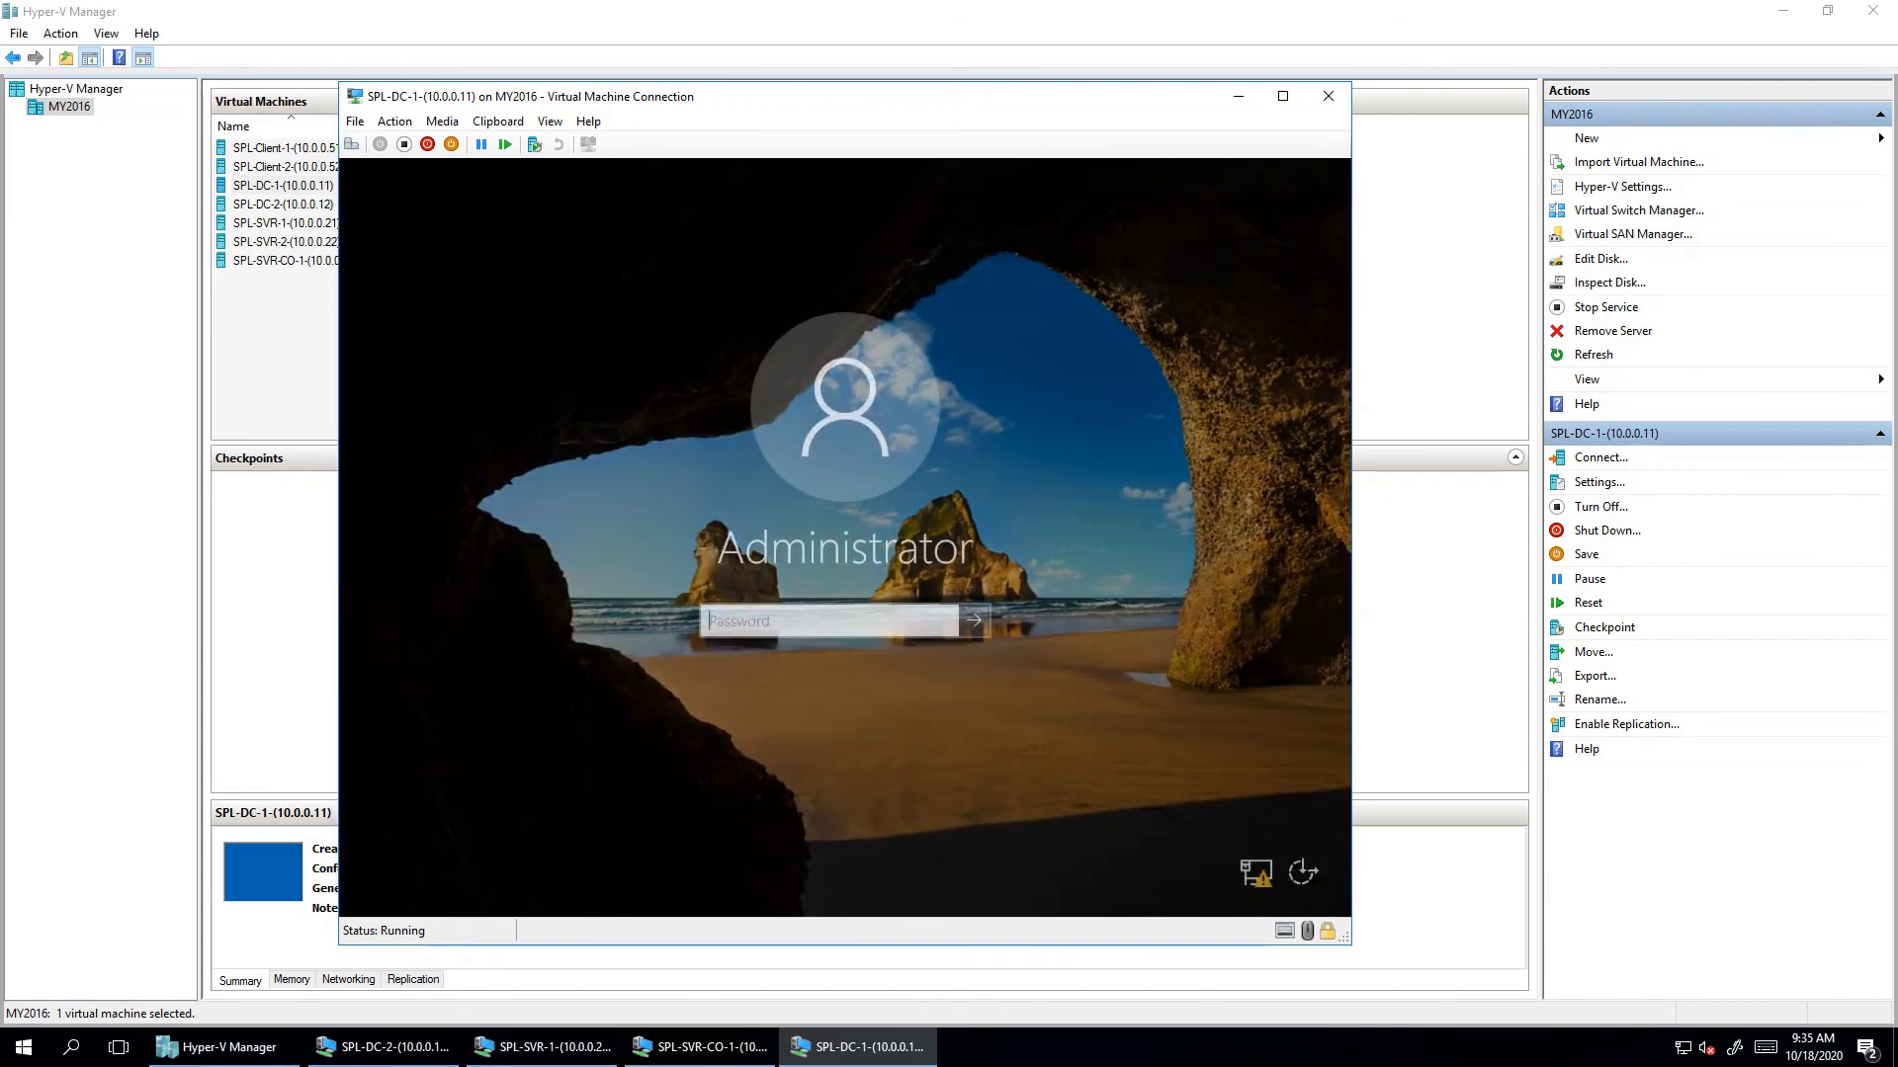
pyautogui.write('••••••')
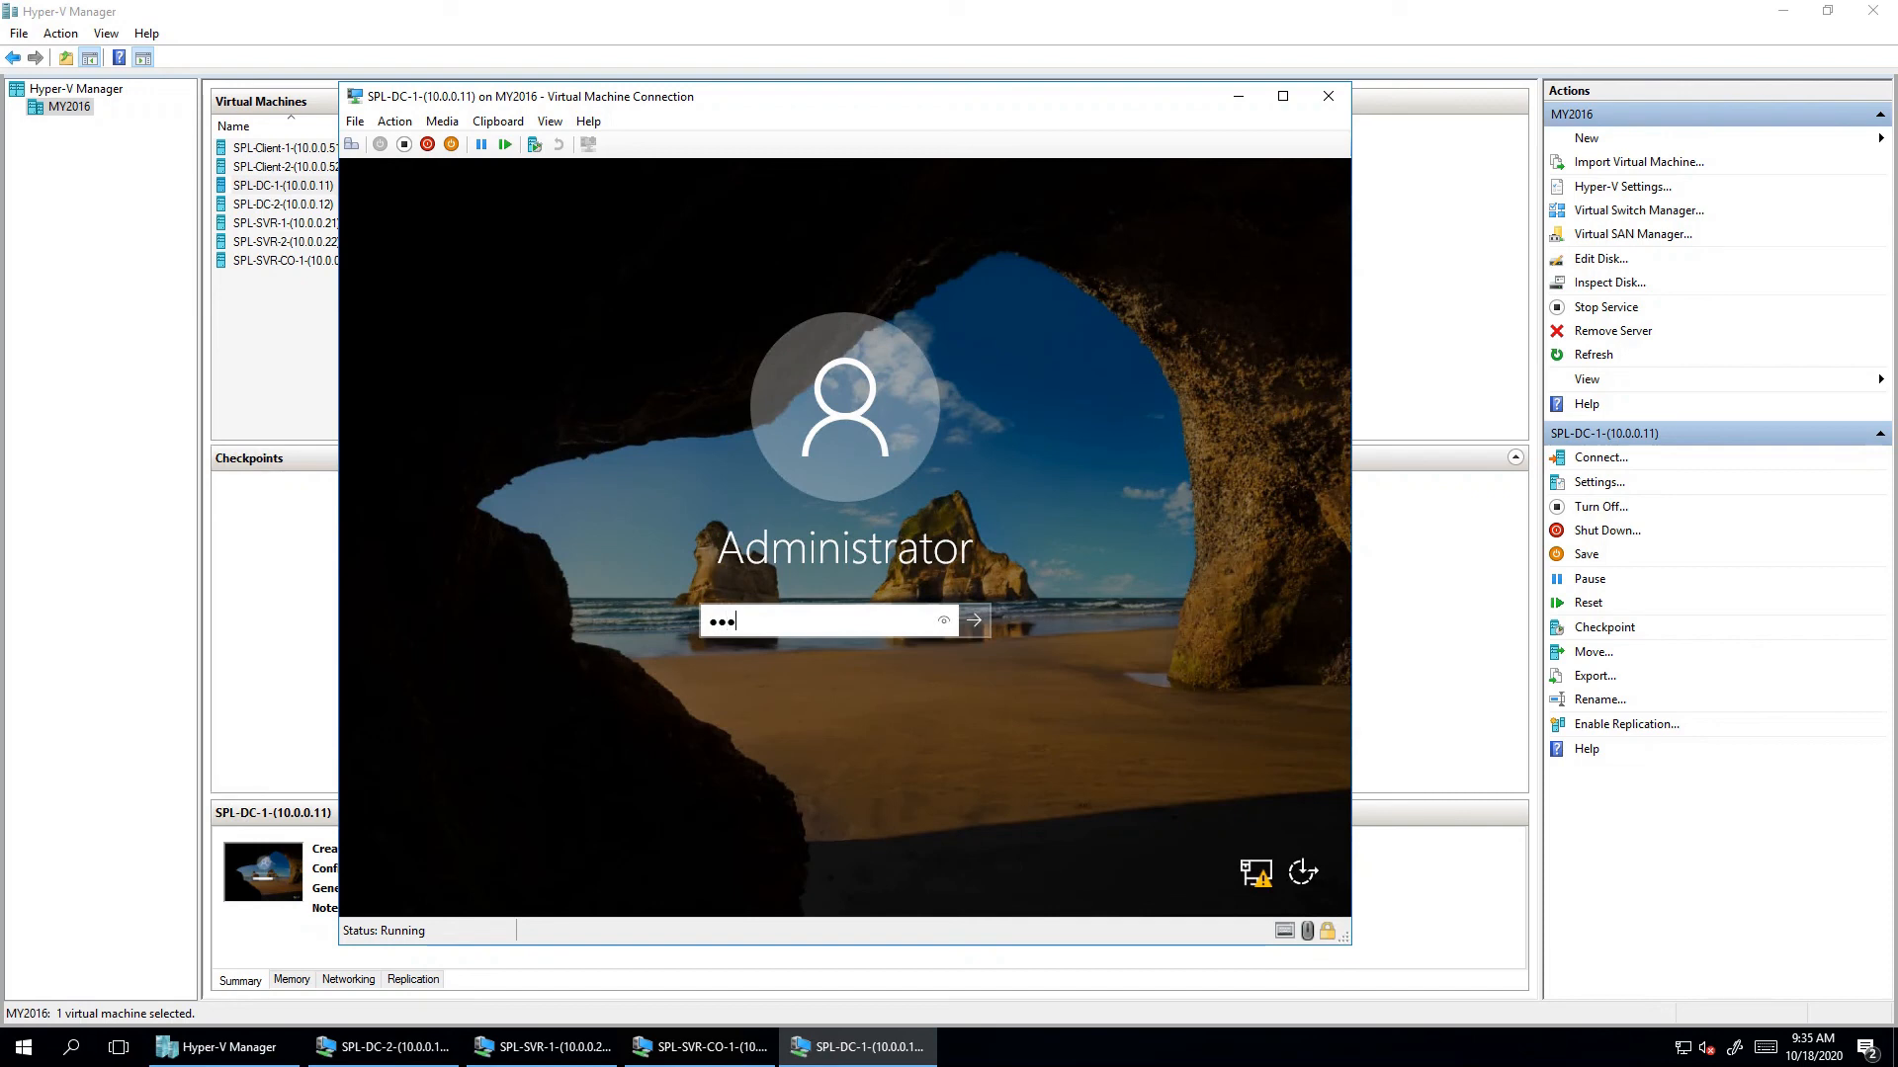
pyautogui.write('••')
pyautogui.press('Return')
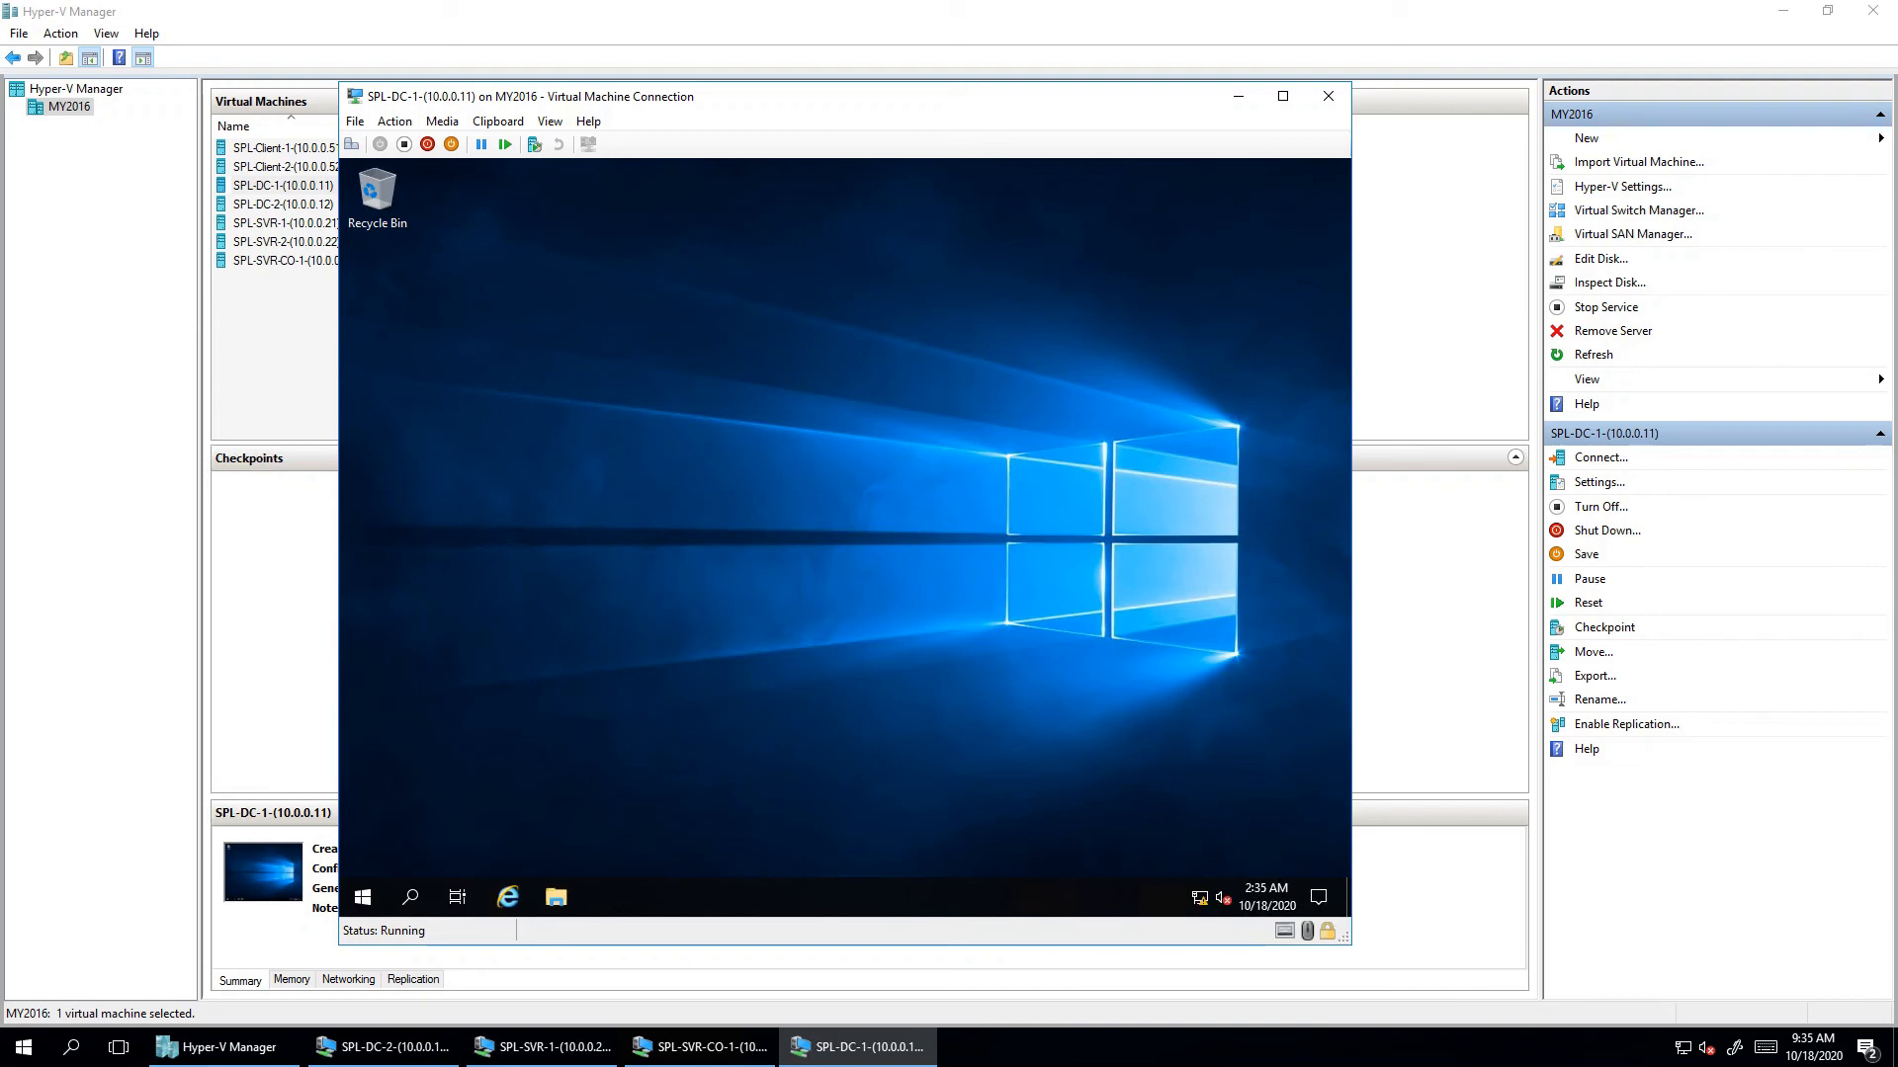
# - Open the Start menu and search for notepad
pyautogui.press('super')
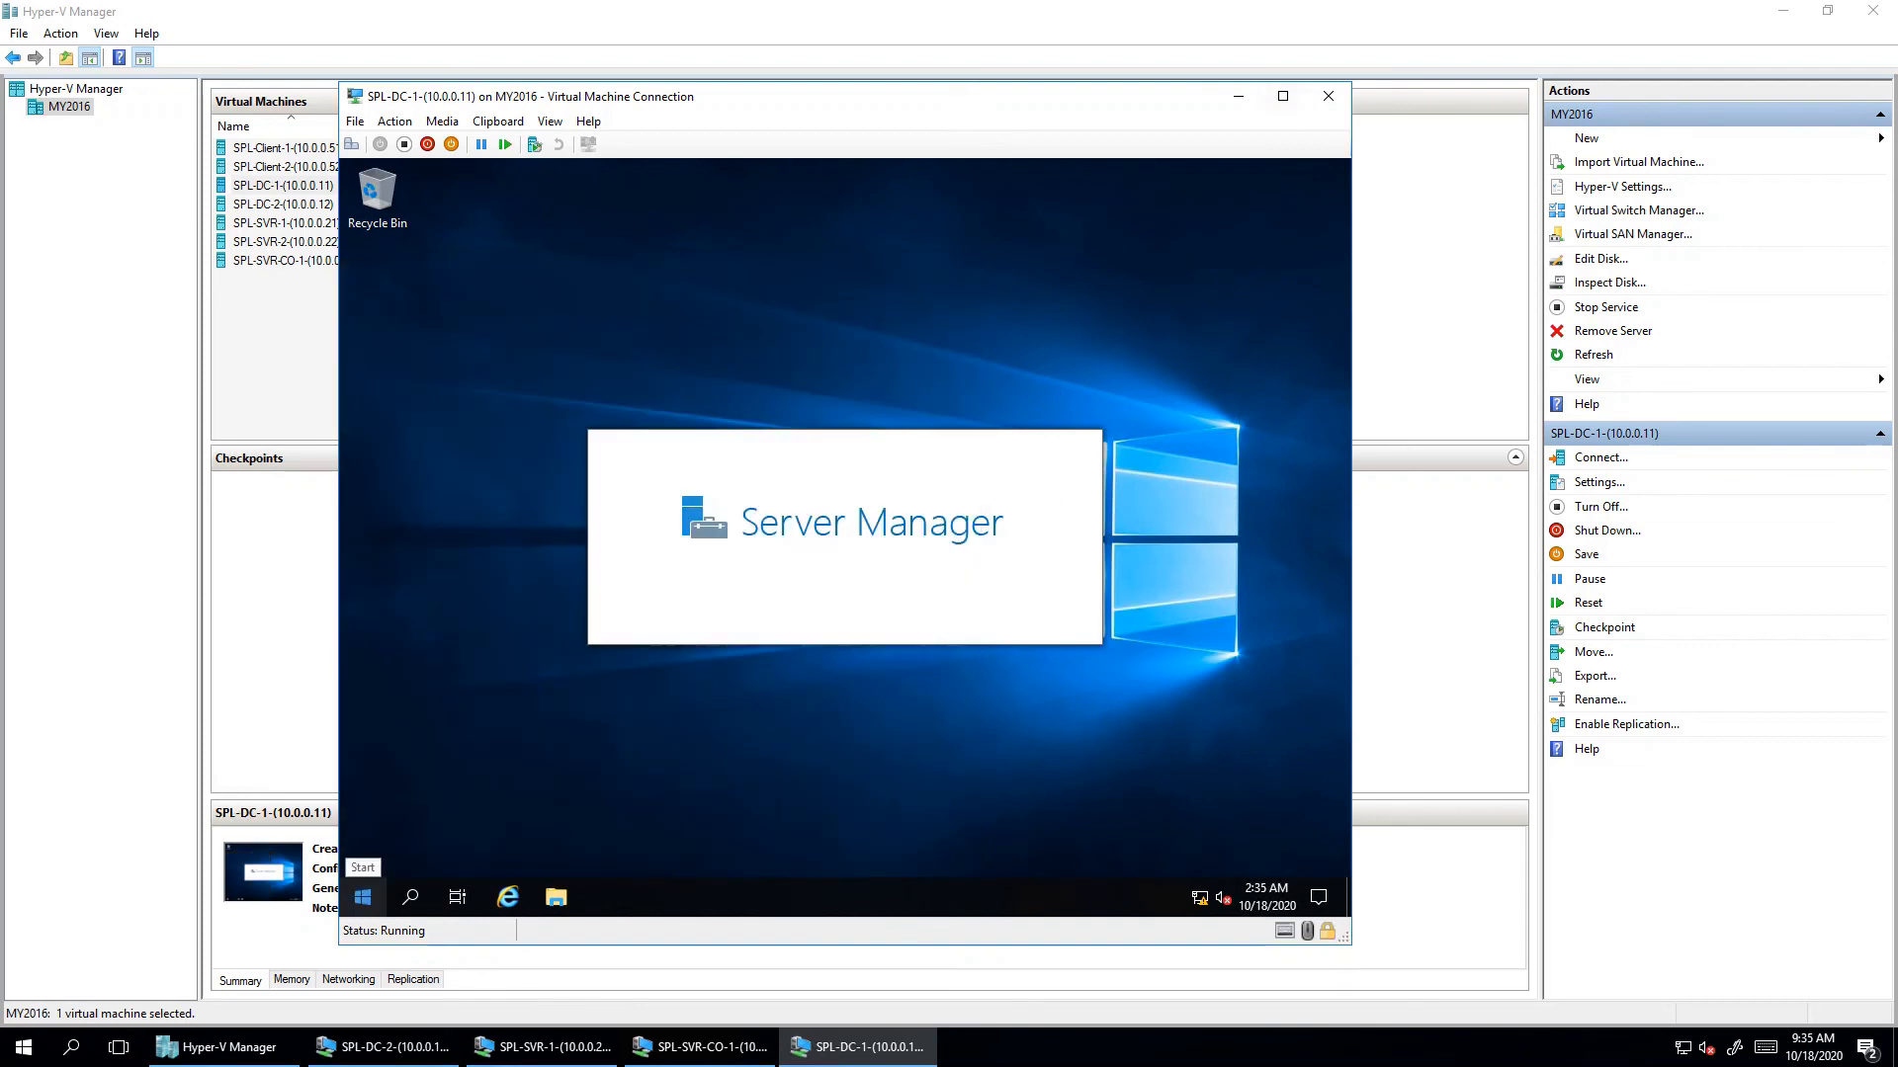
pyautogui.click(363, 896)
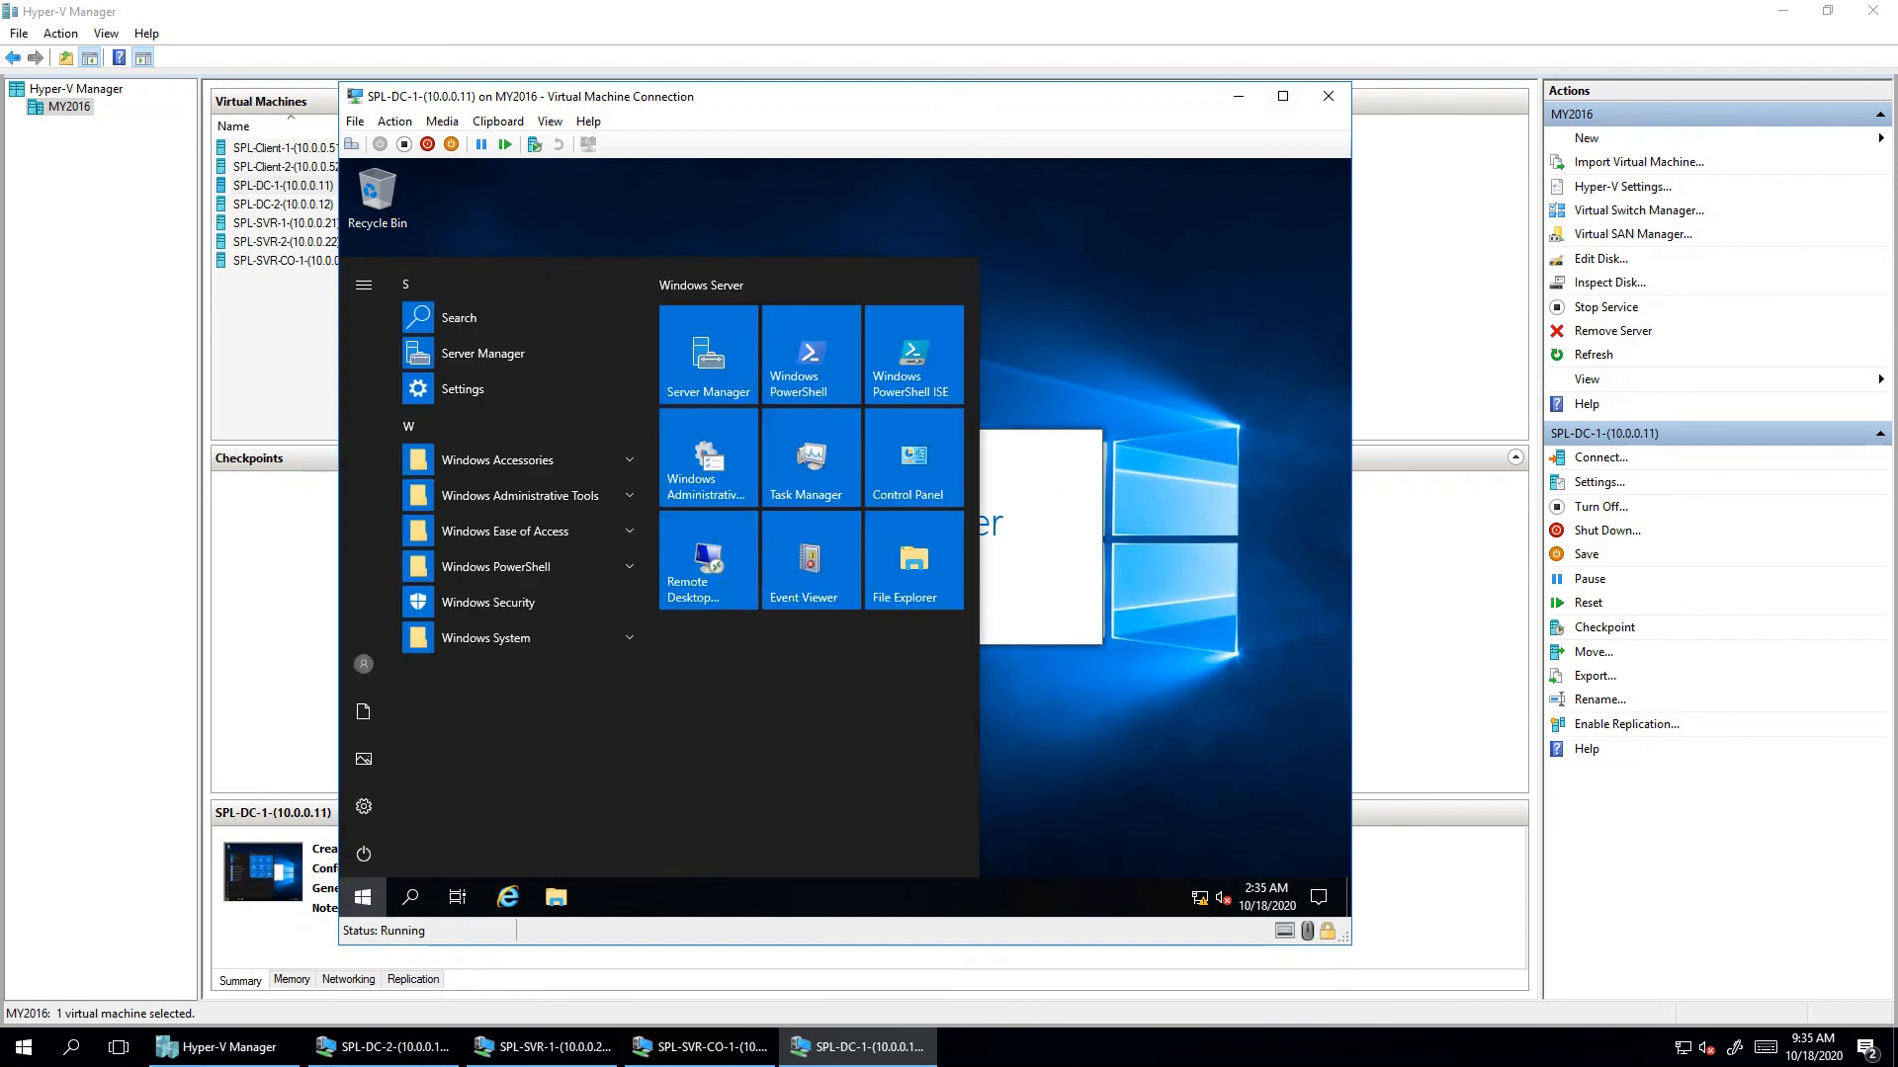
pyautogui.write('note')
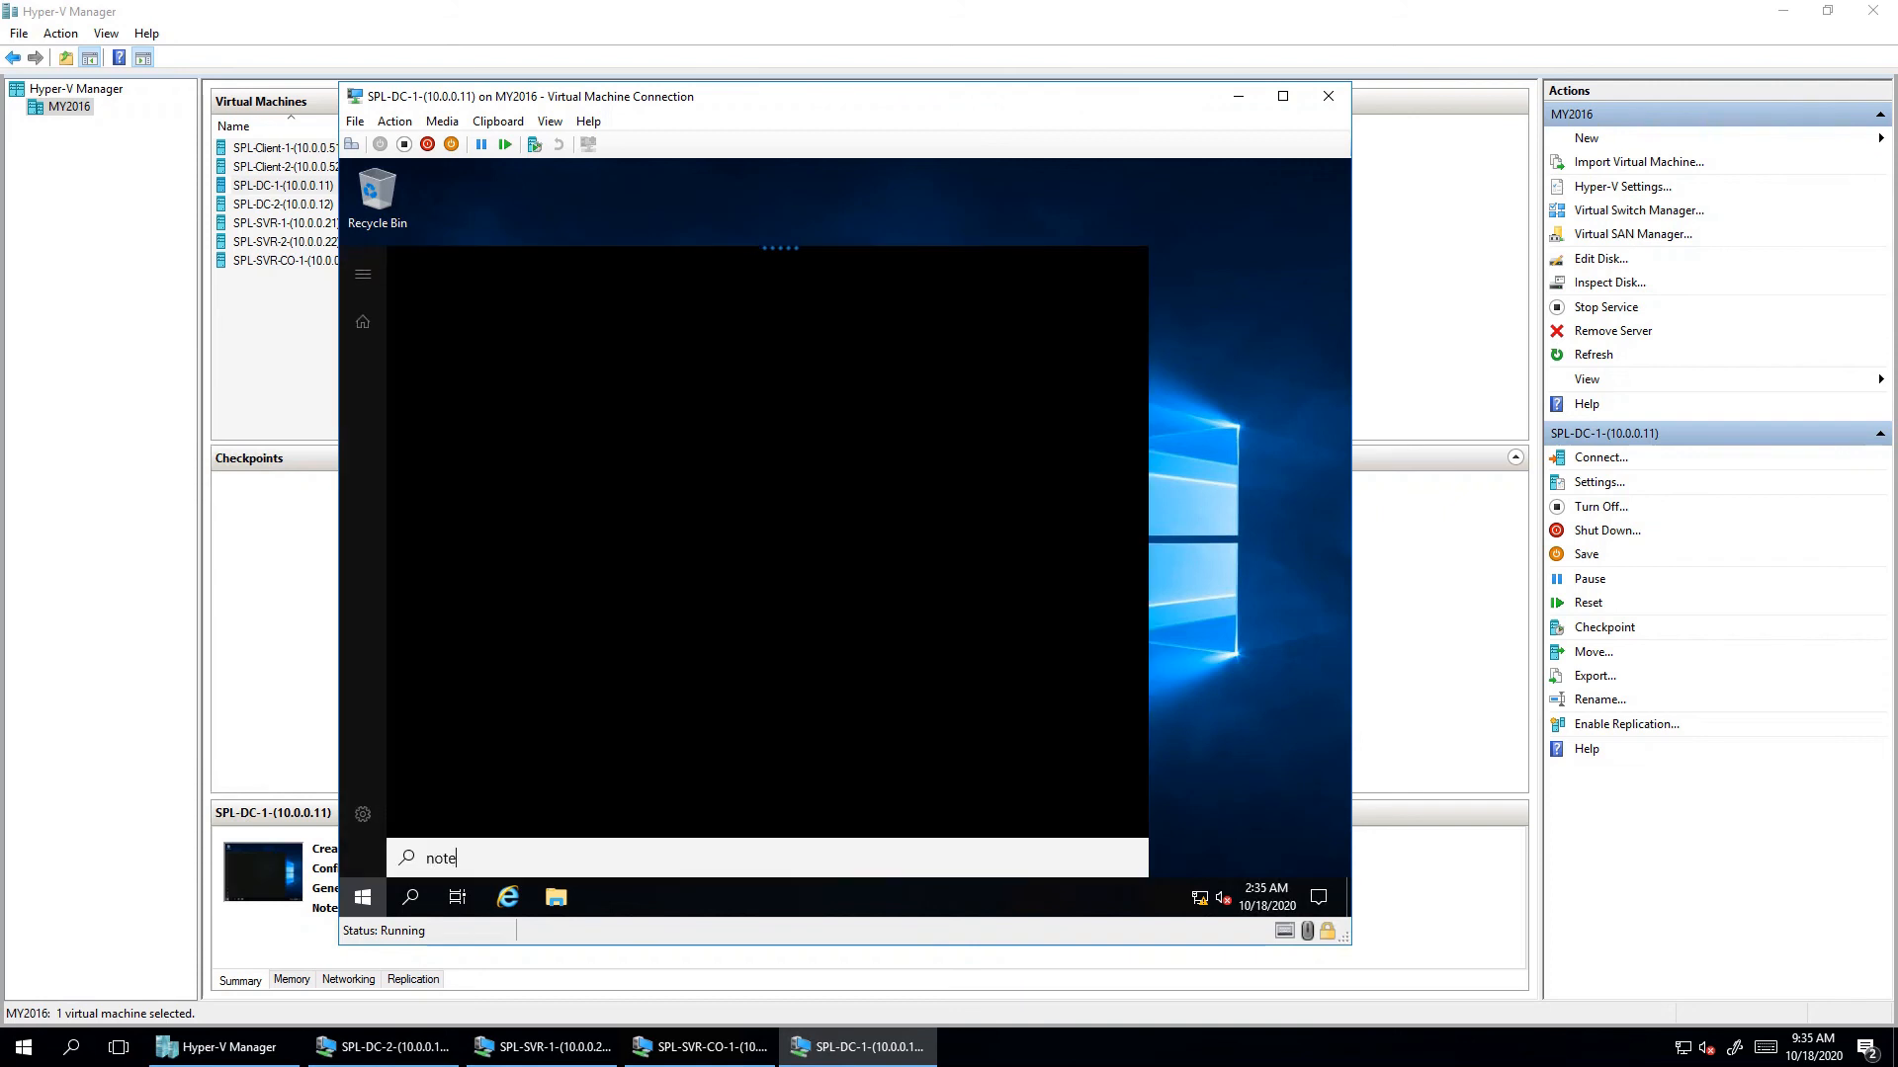
pyautogui.write('pad')
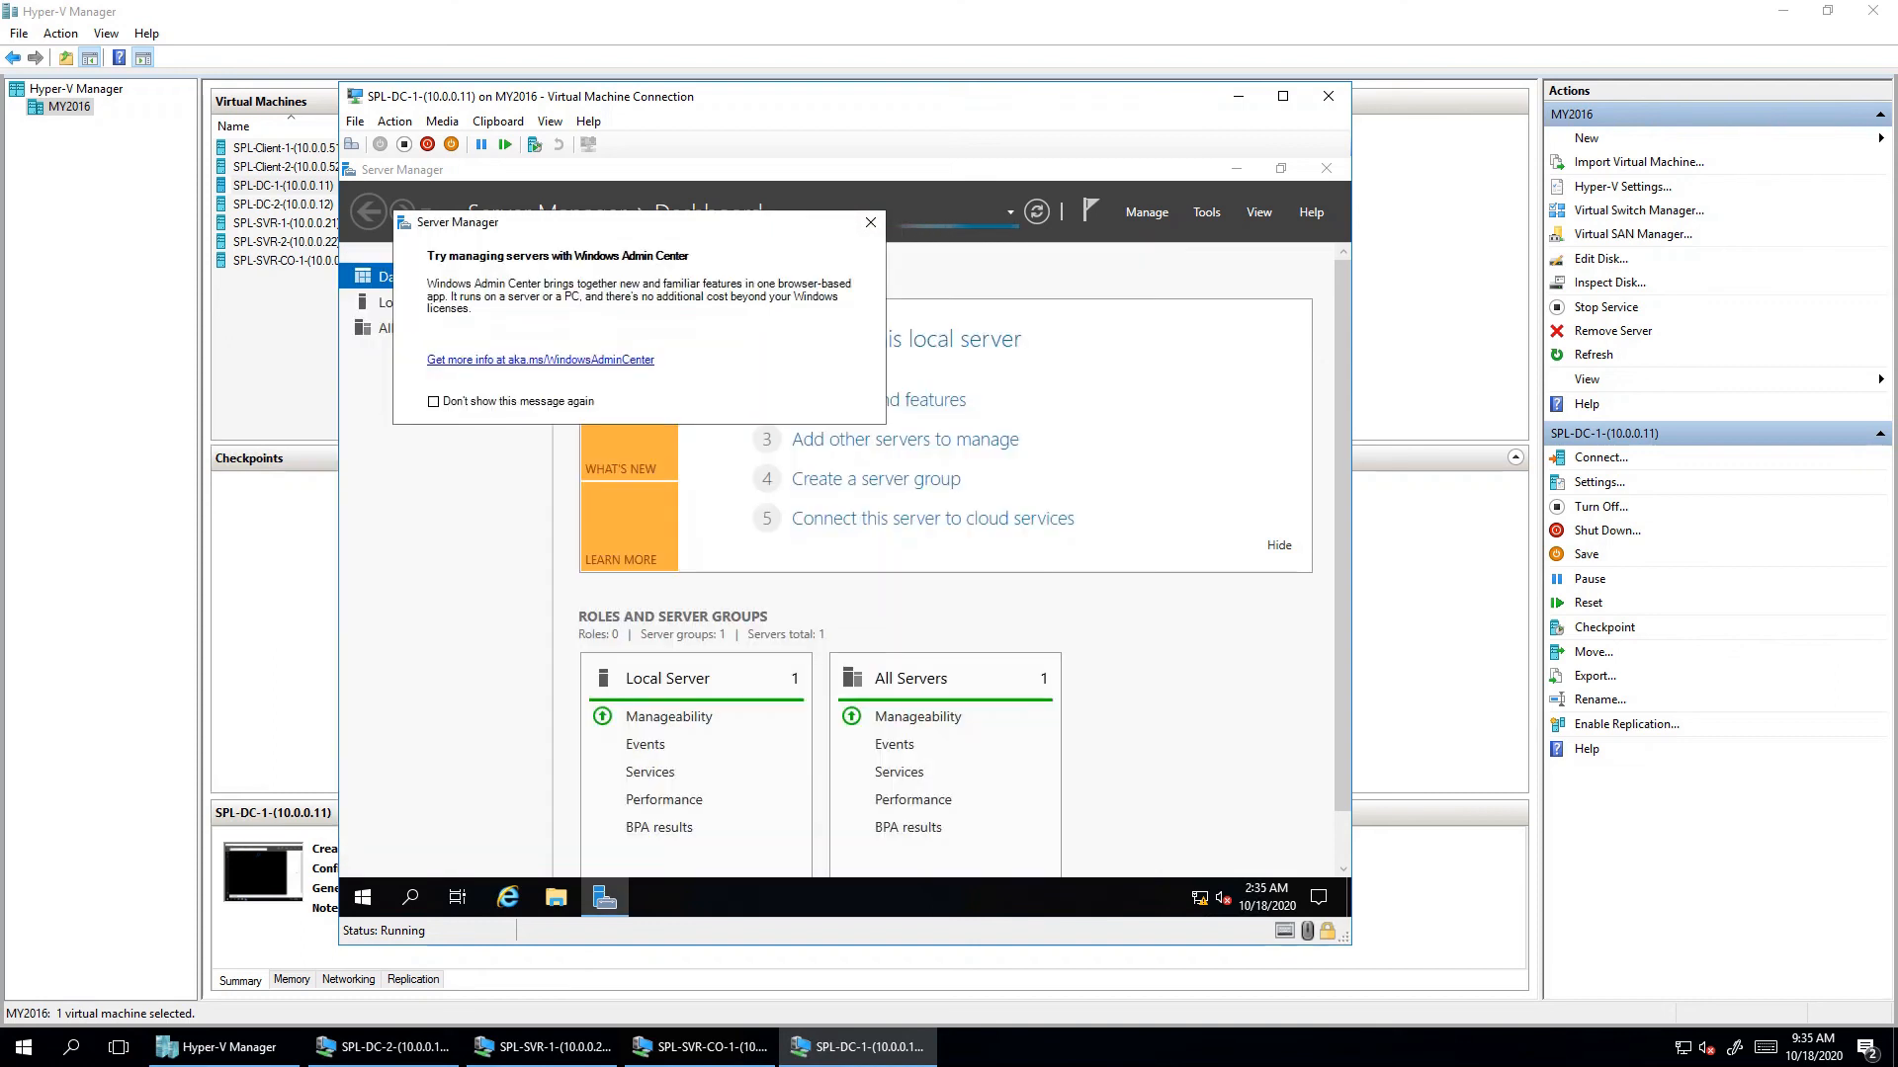
# - Dismiss the Windows Admin Center notice in Server Manager and reopen the Start menu
pyautogui.click(870, 223)
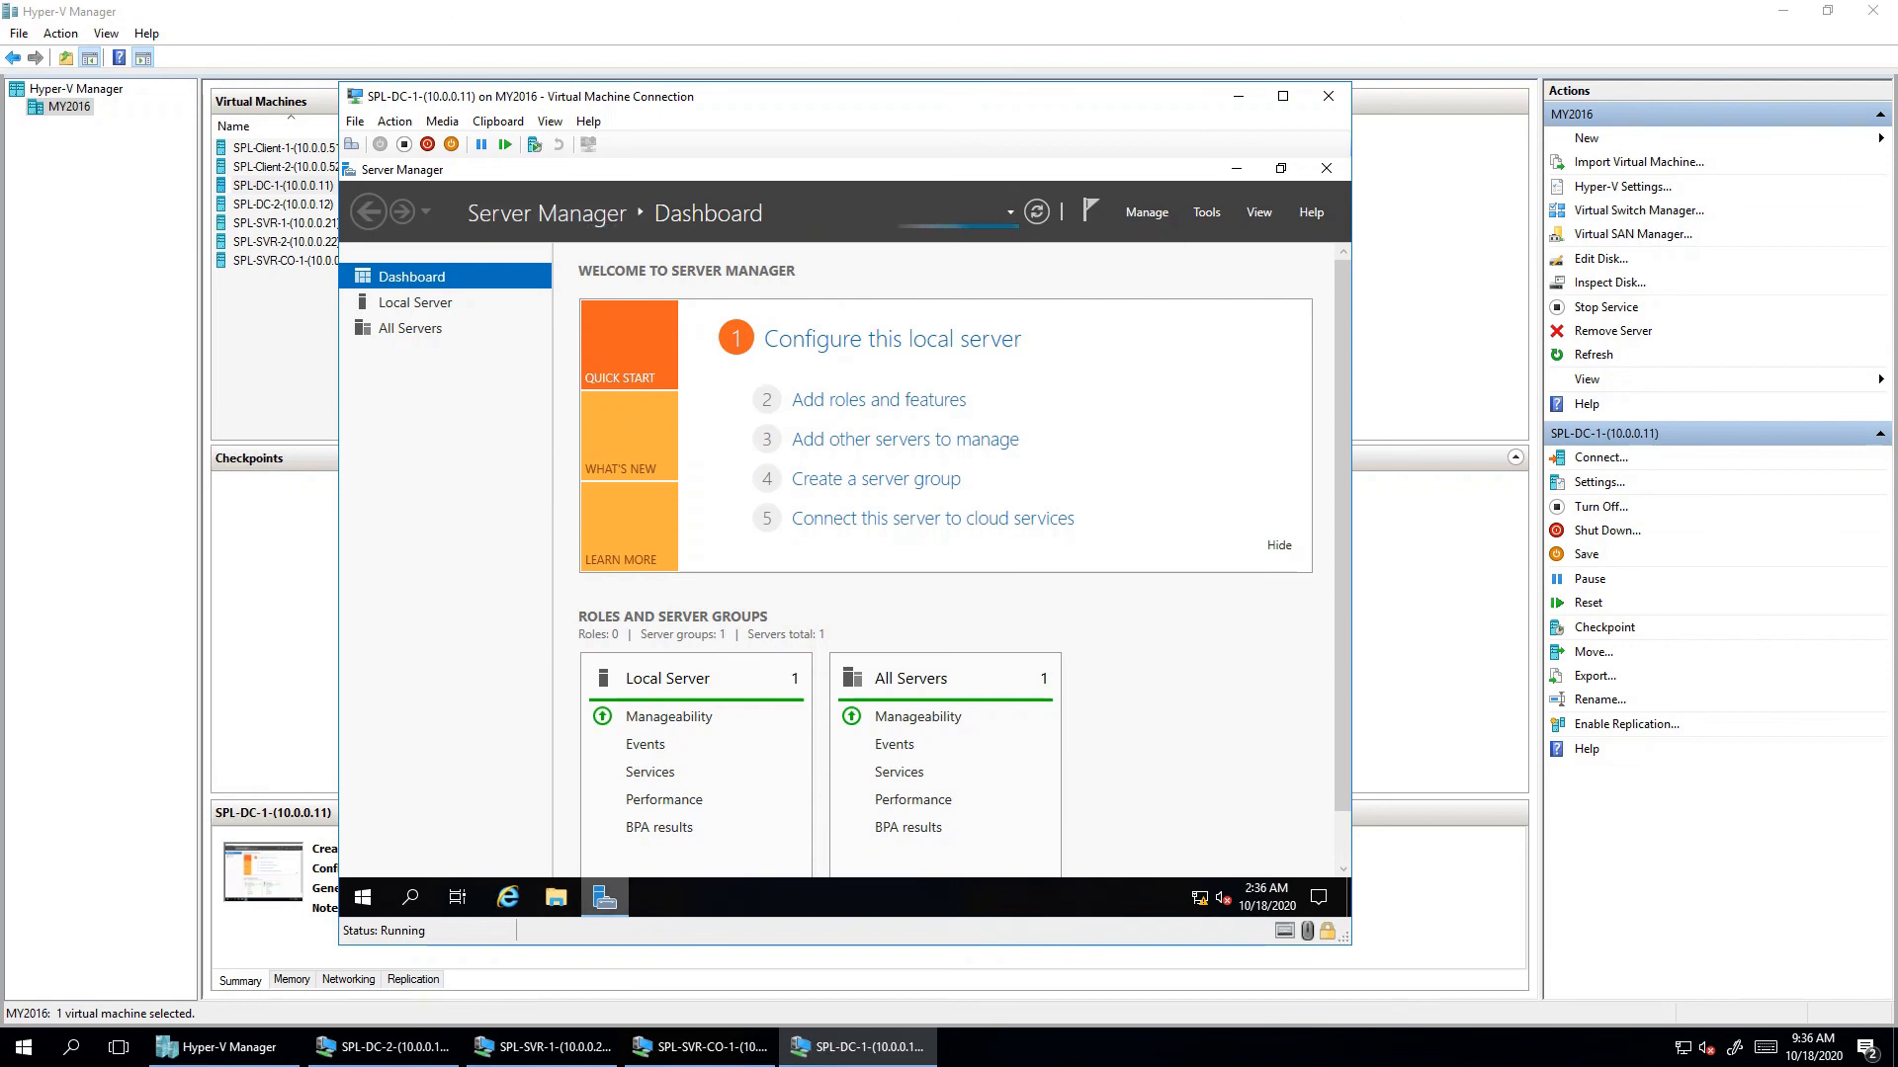
pyautogui.click(603, 897)
pyautogui.click(604, 898)
pyautogui.click(363, 897)
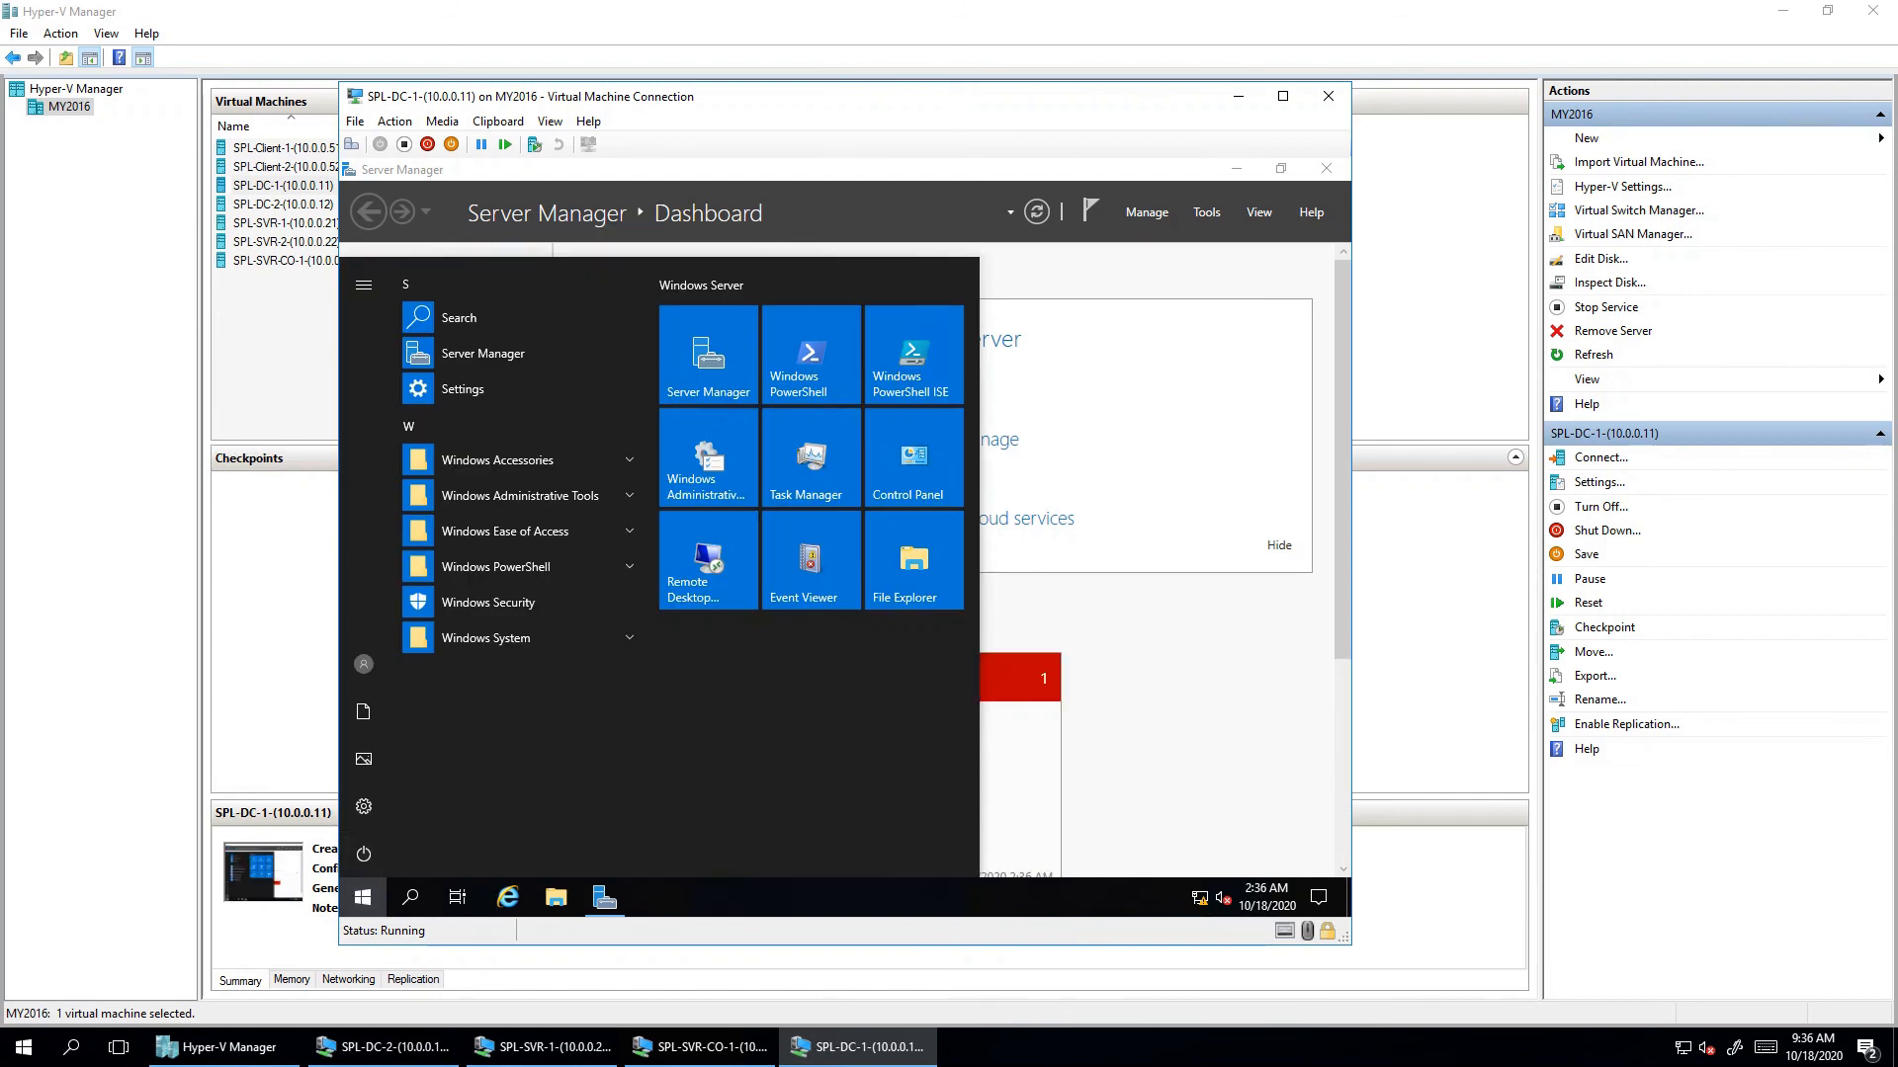
# - Launch Notepad from the Windows Accessories folder in Start
pyautogui.click(520, 495)
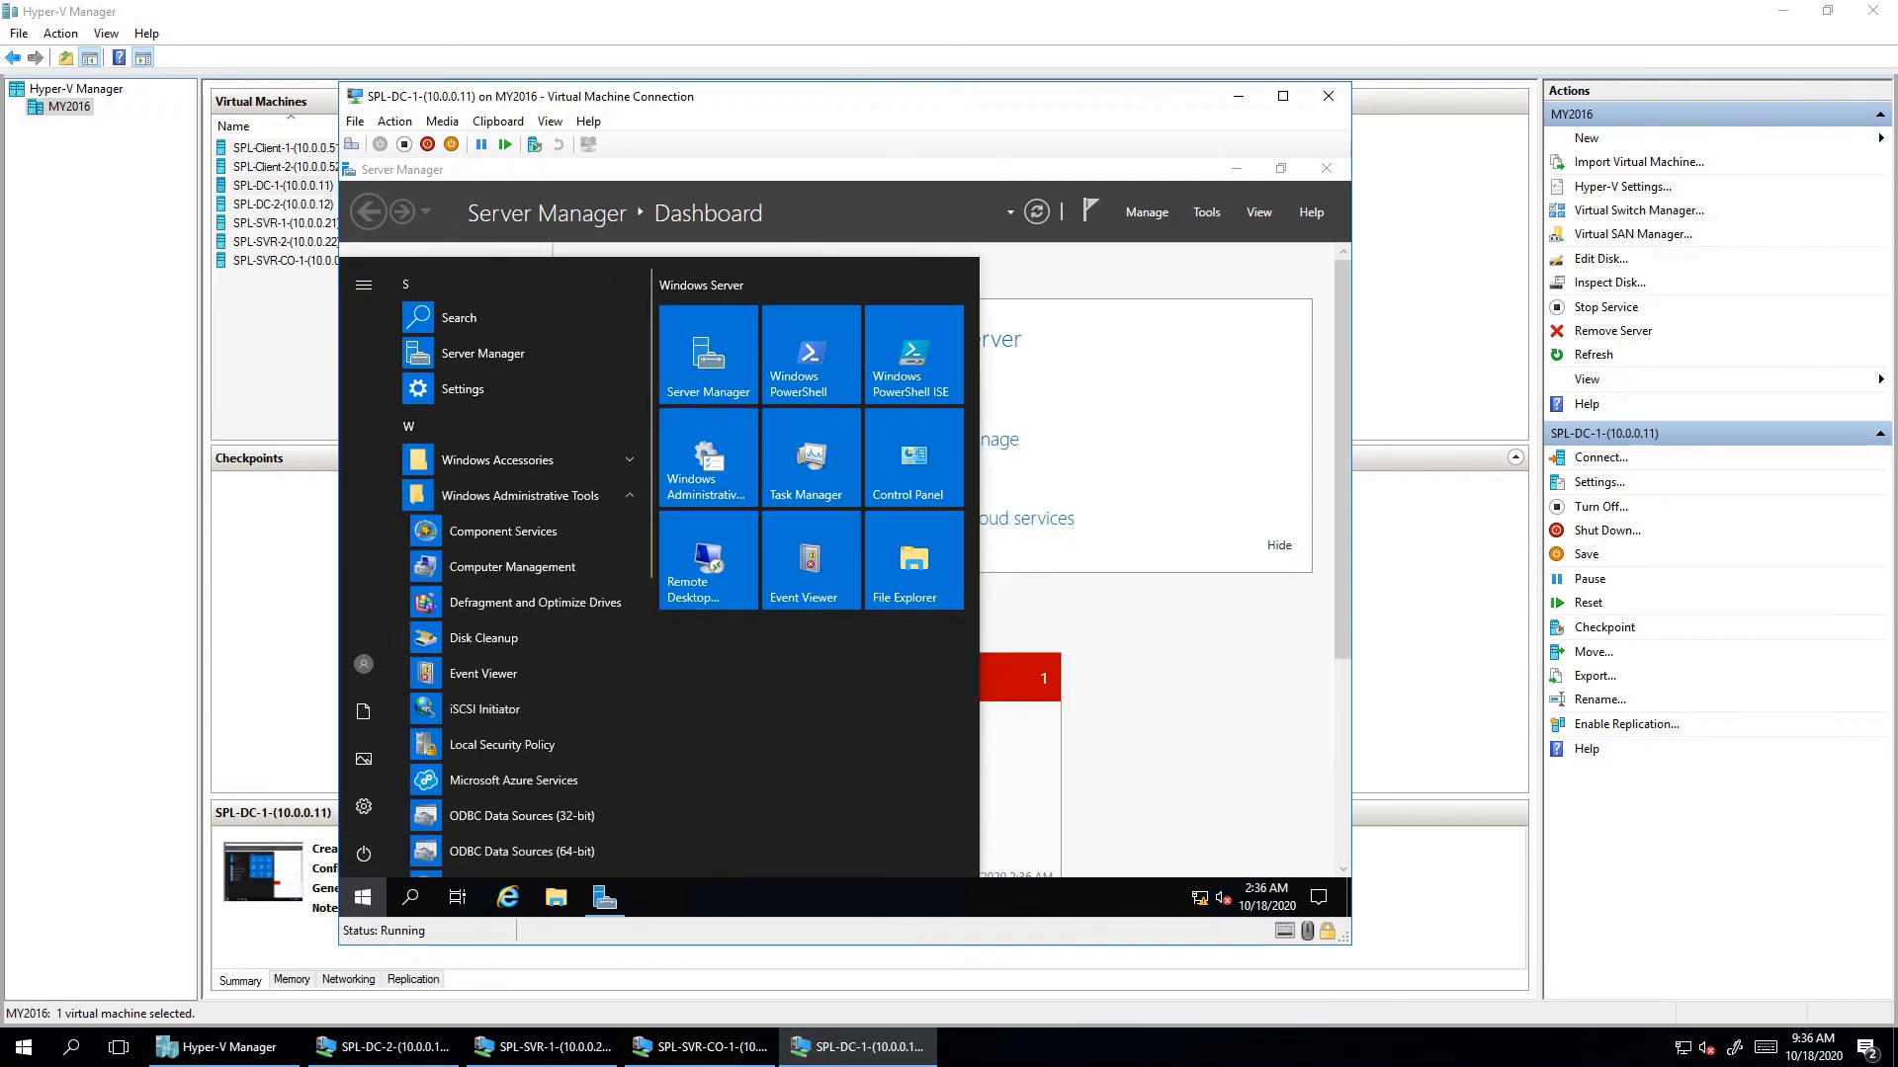
pyautogui.click(520, 495)
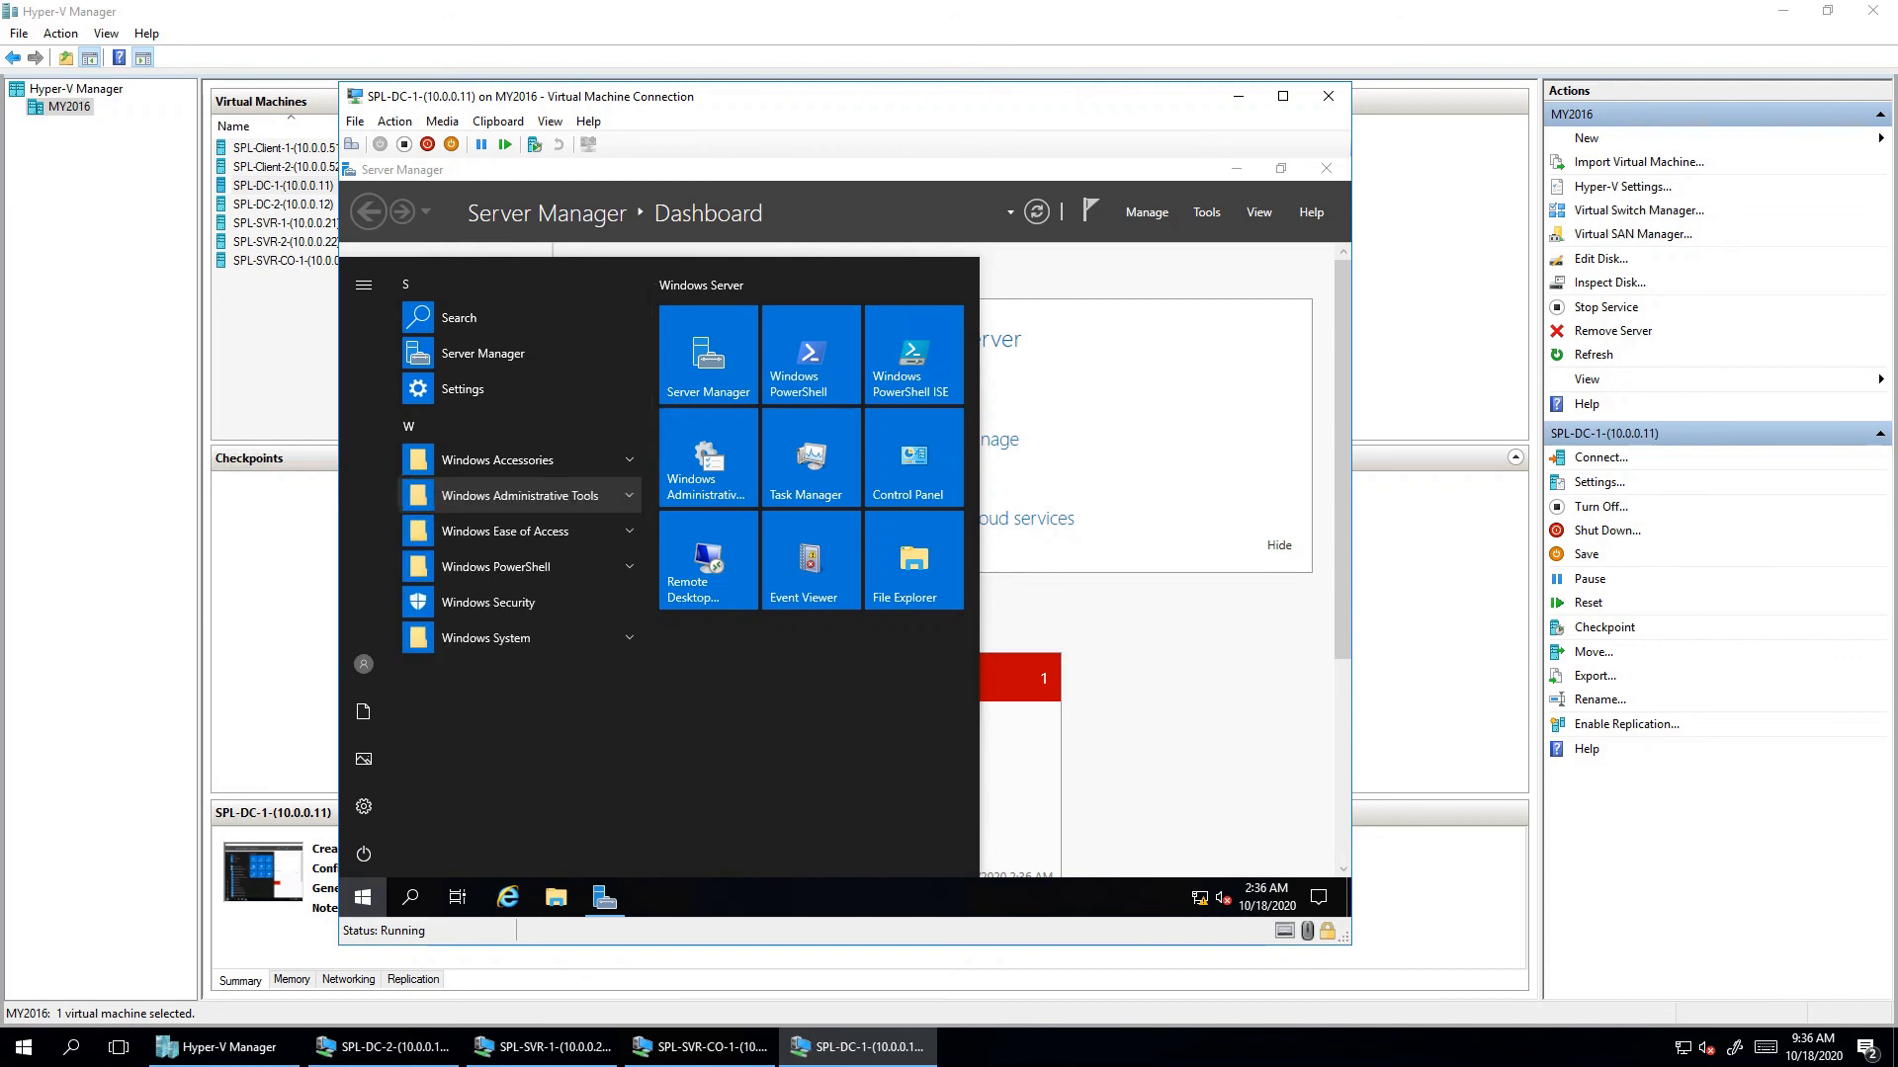
pyautogui.click(497, 459)
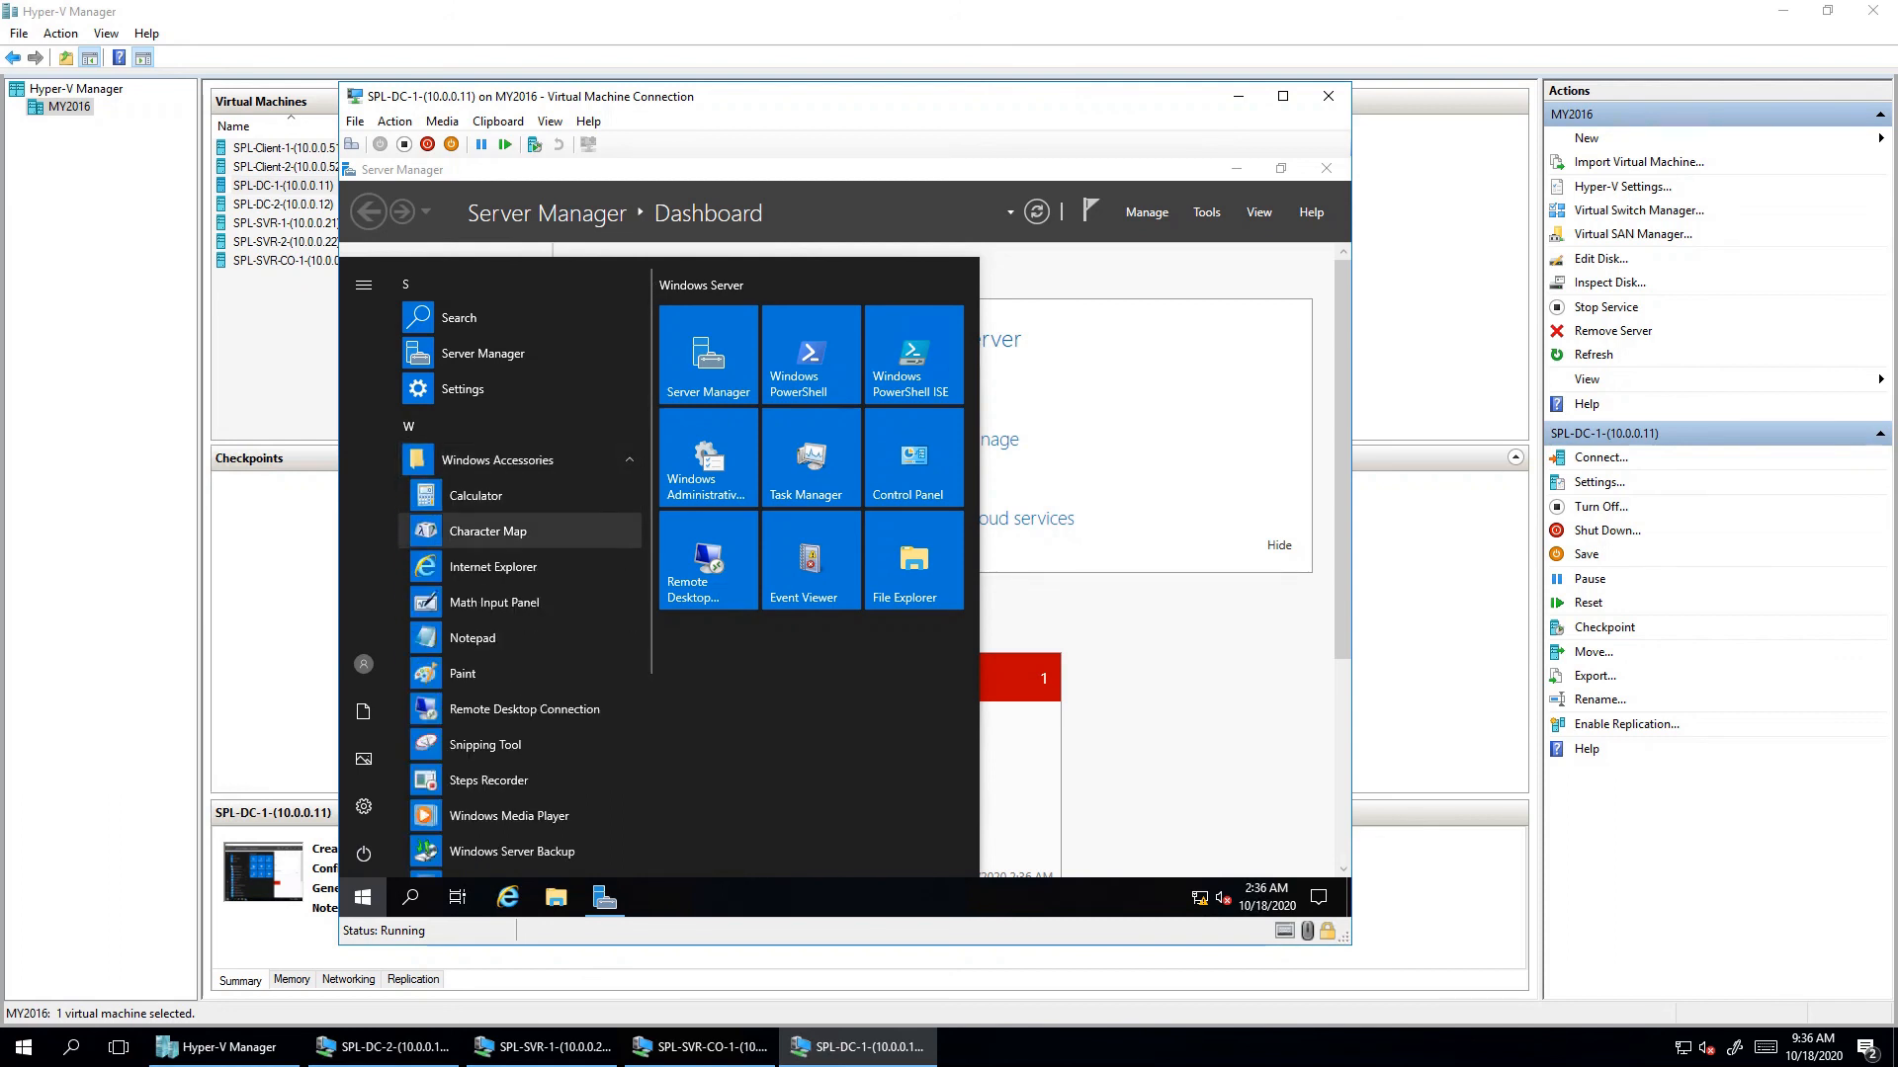
pyautogui.click(472, 638)
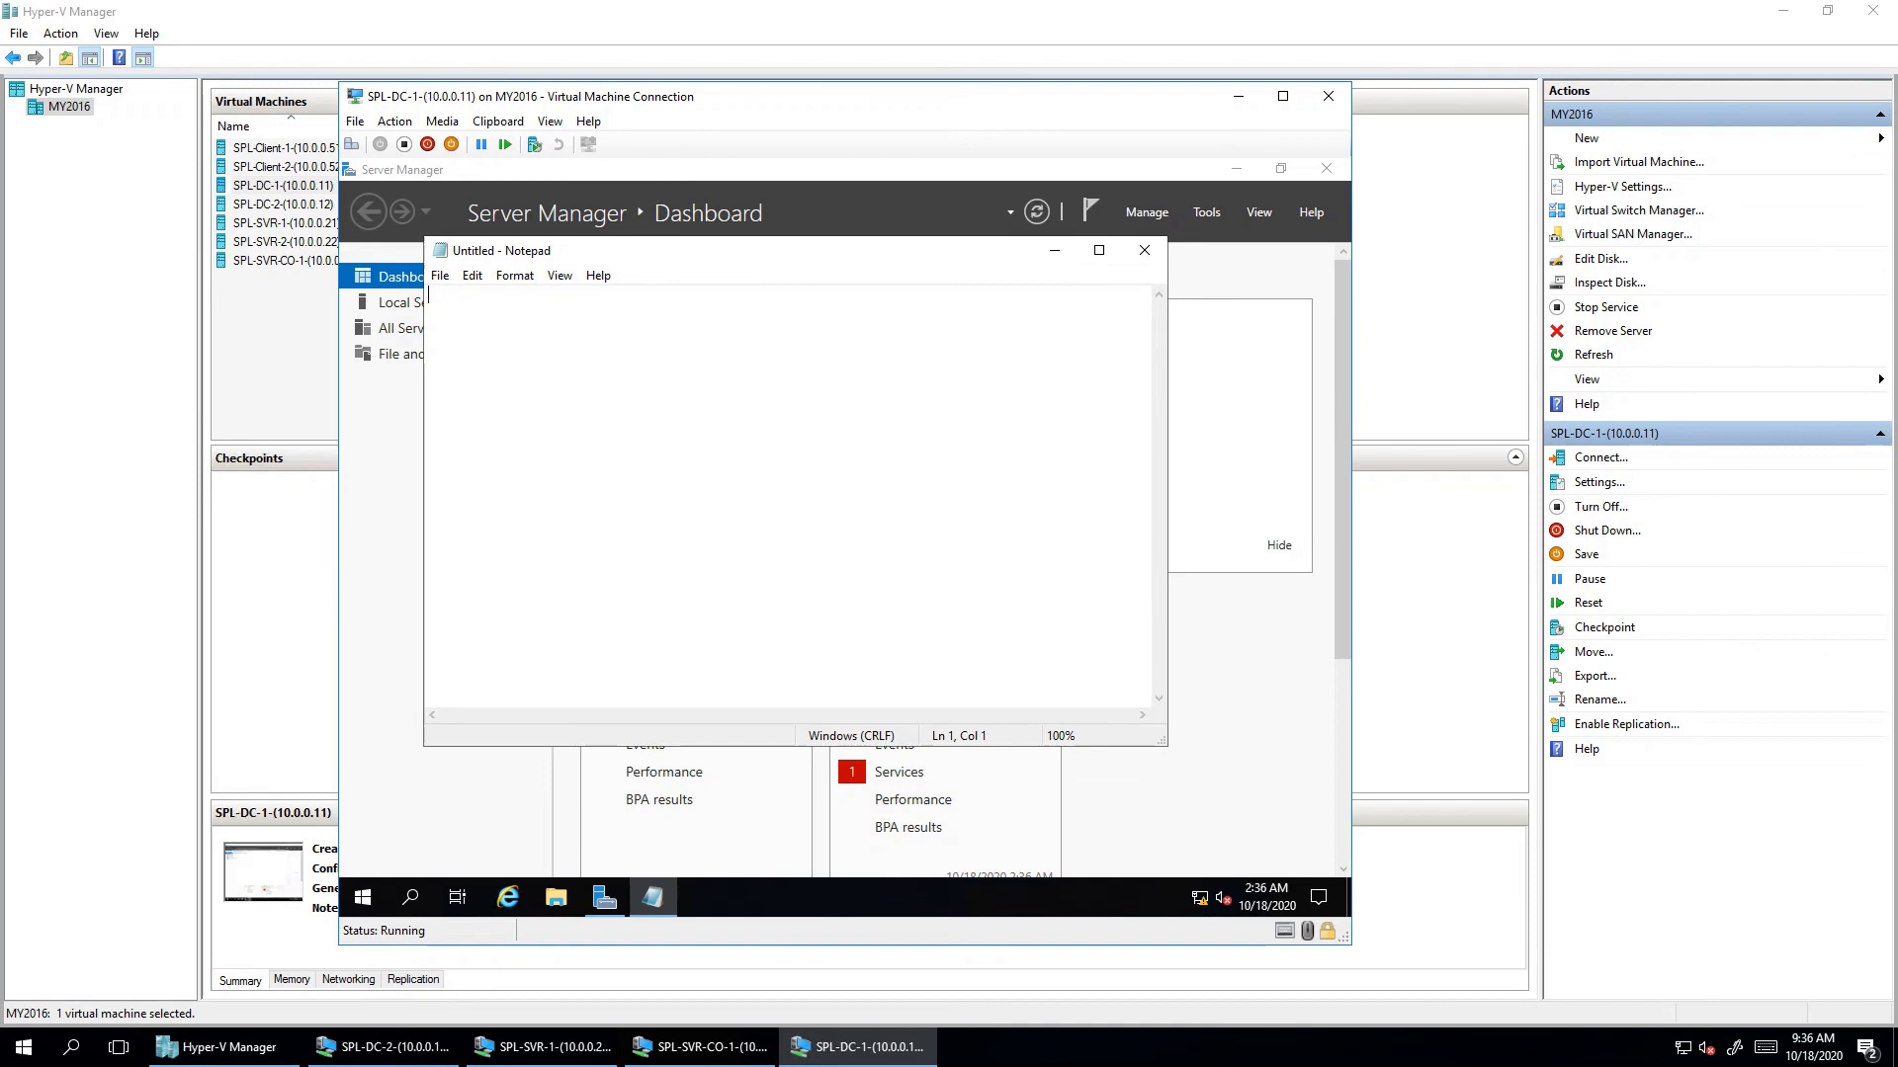
# - Set Notepad's font to Consolas at size 20
pyautogui.click(515, 275)
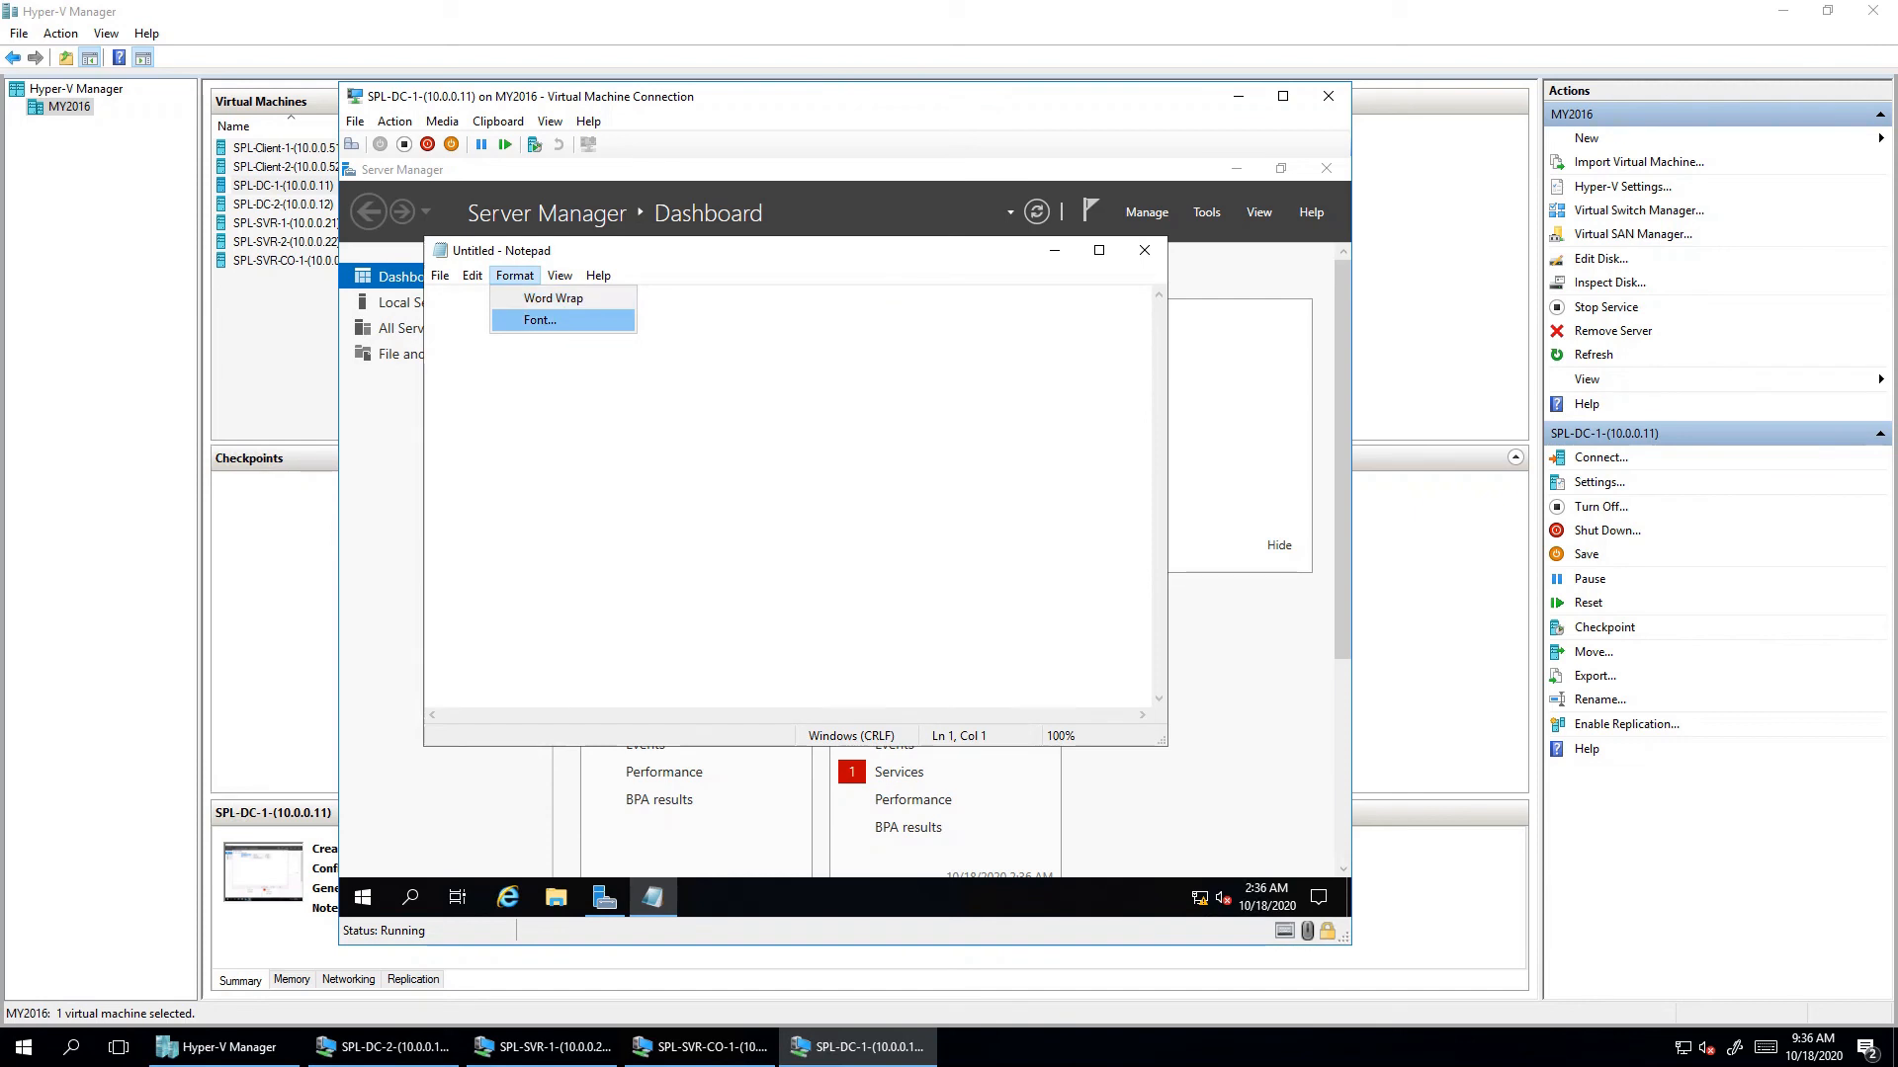
pyautogui.click(540, 321)
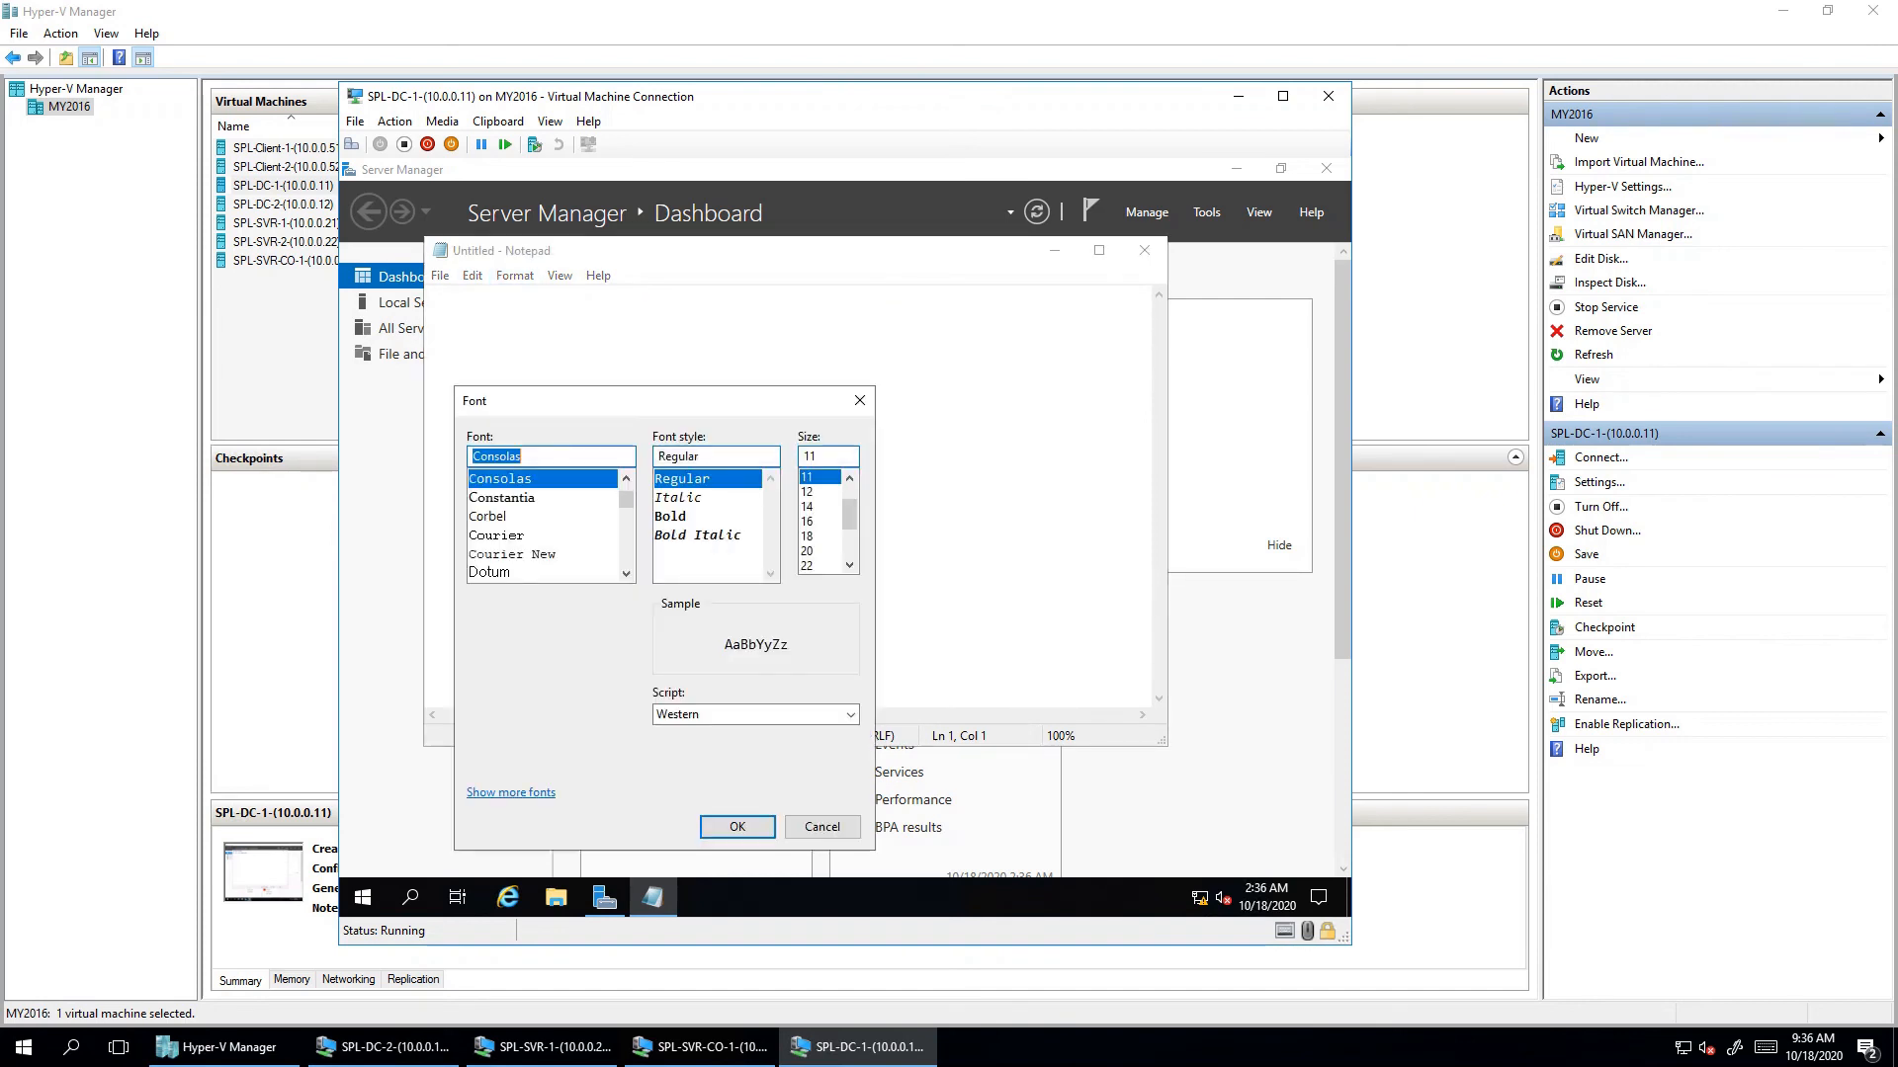
pyautogui.click(807, 521)
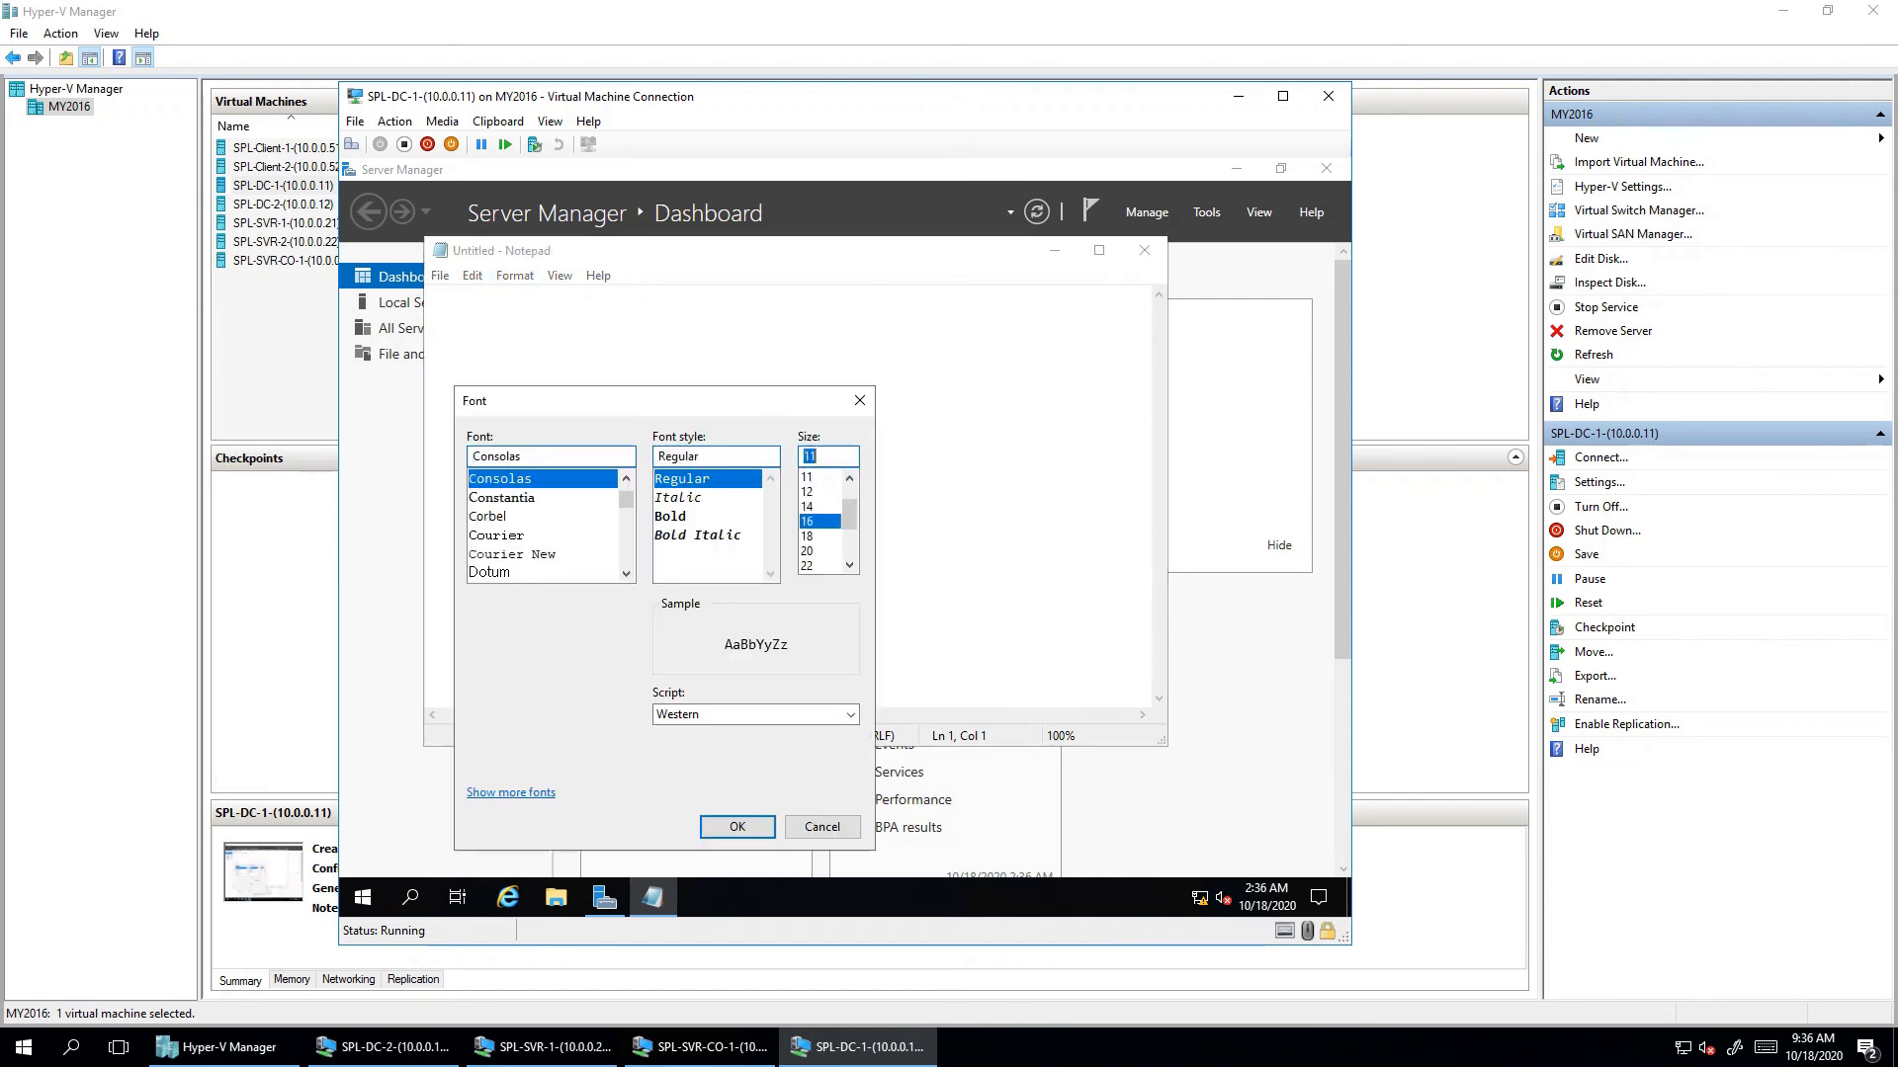
pyautogui.click(807, 552)
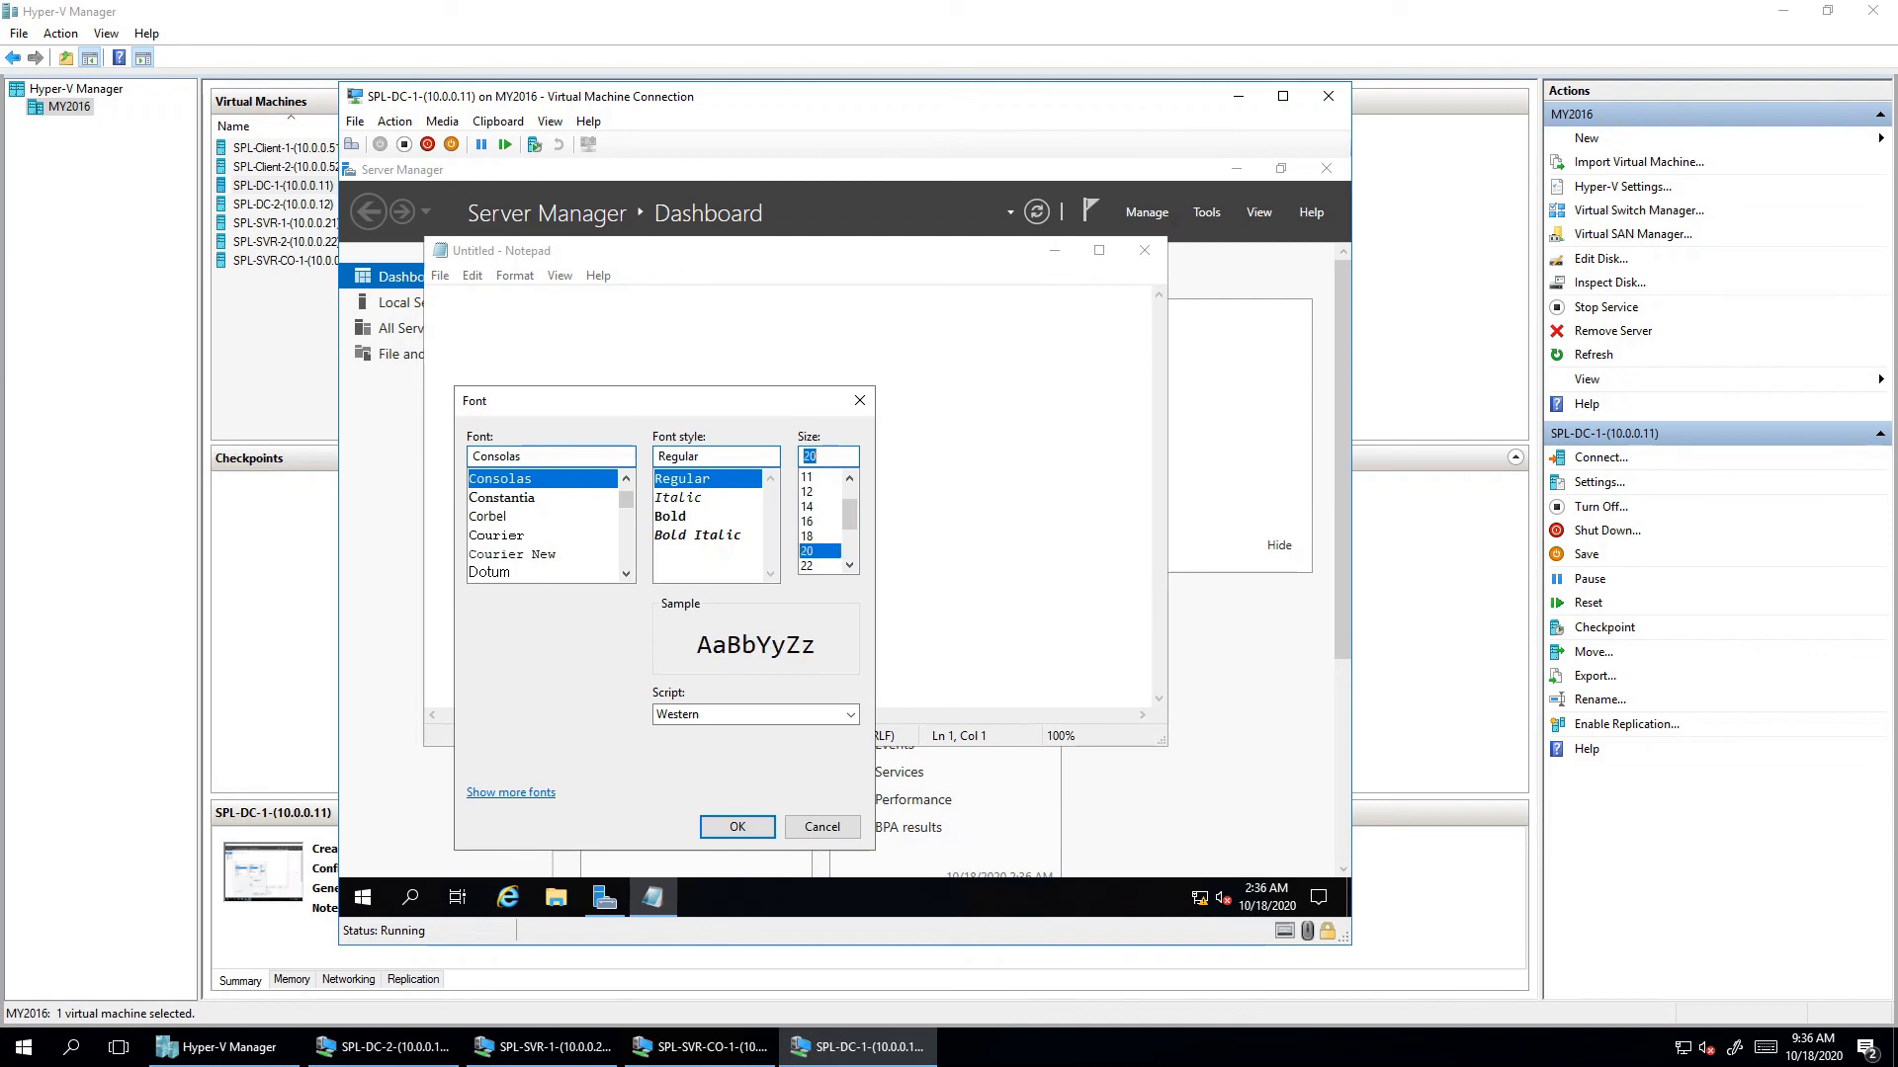
pyautogui.click(737, 827)
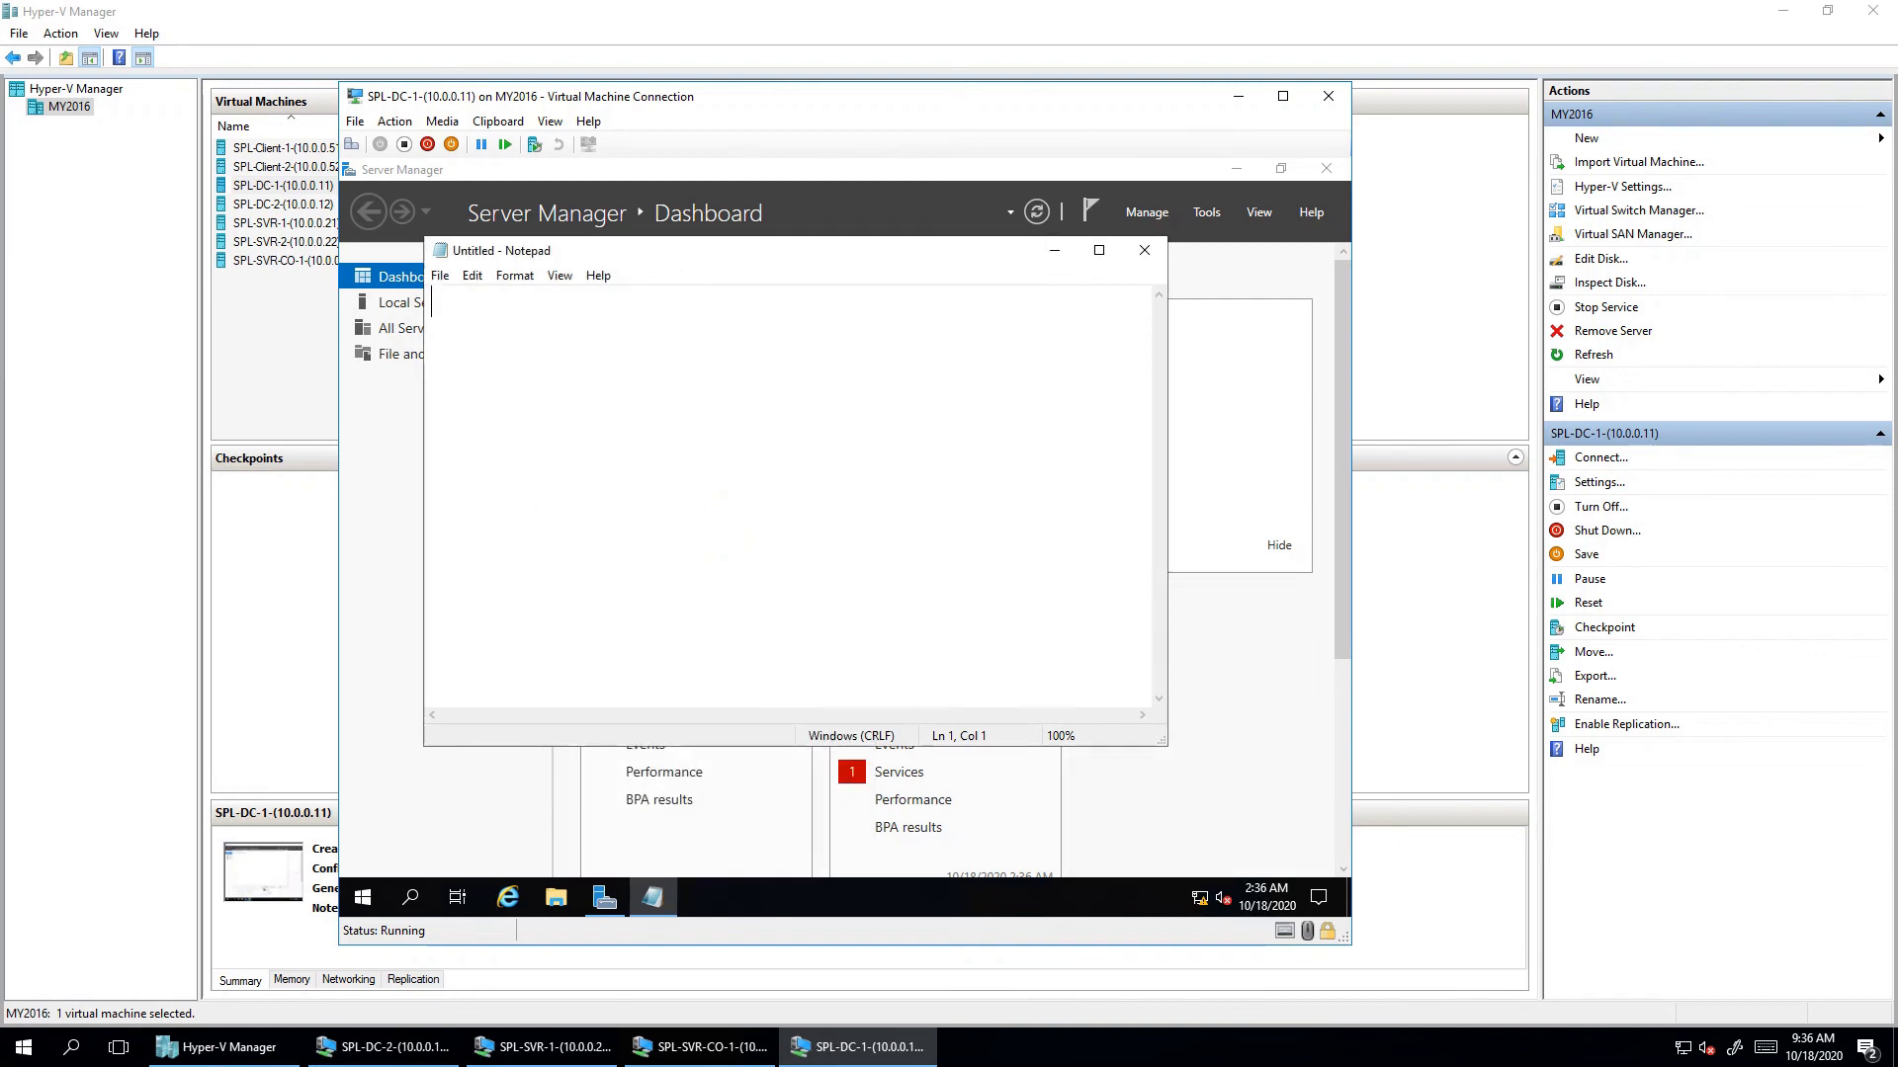
# - Type the task list in Notepad: 'Rename your computer name', 'Set IP address', 'DNS along with AD'
pyautogui.write('Rename your comp')
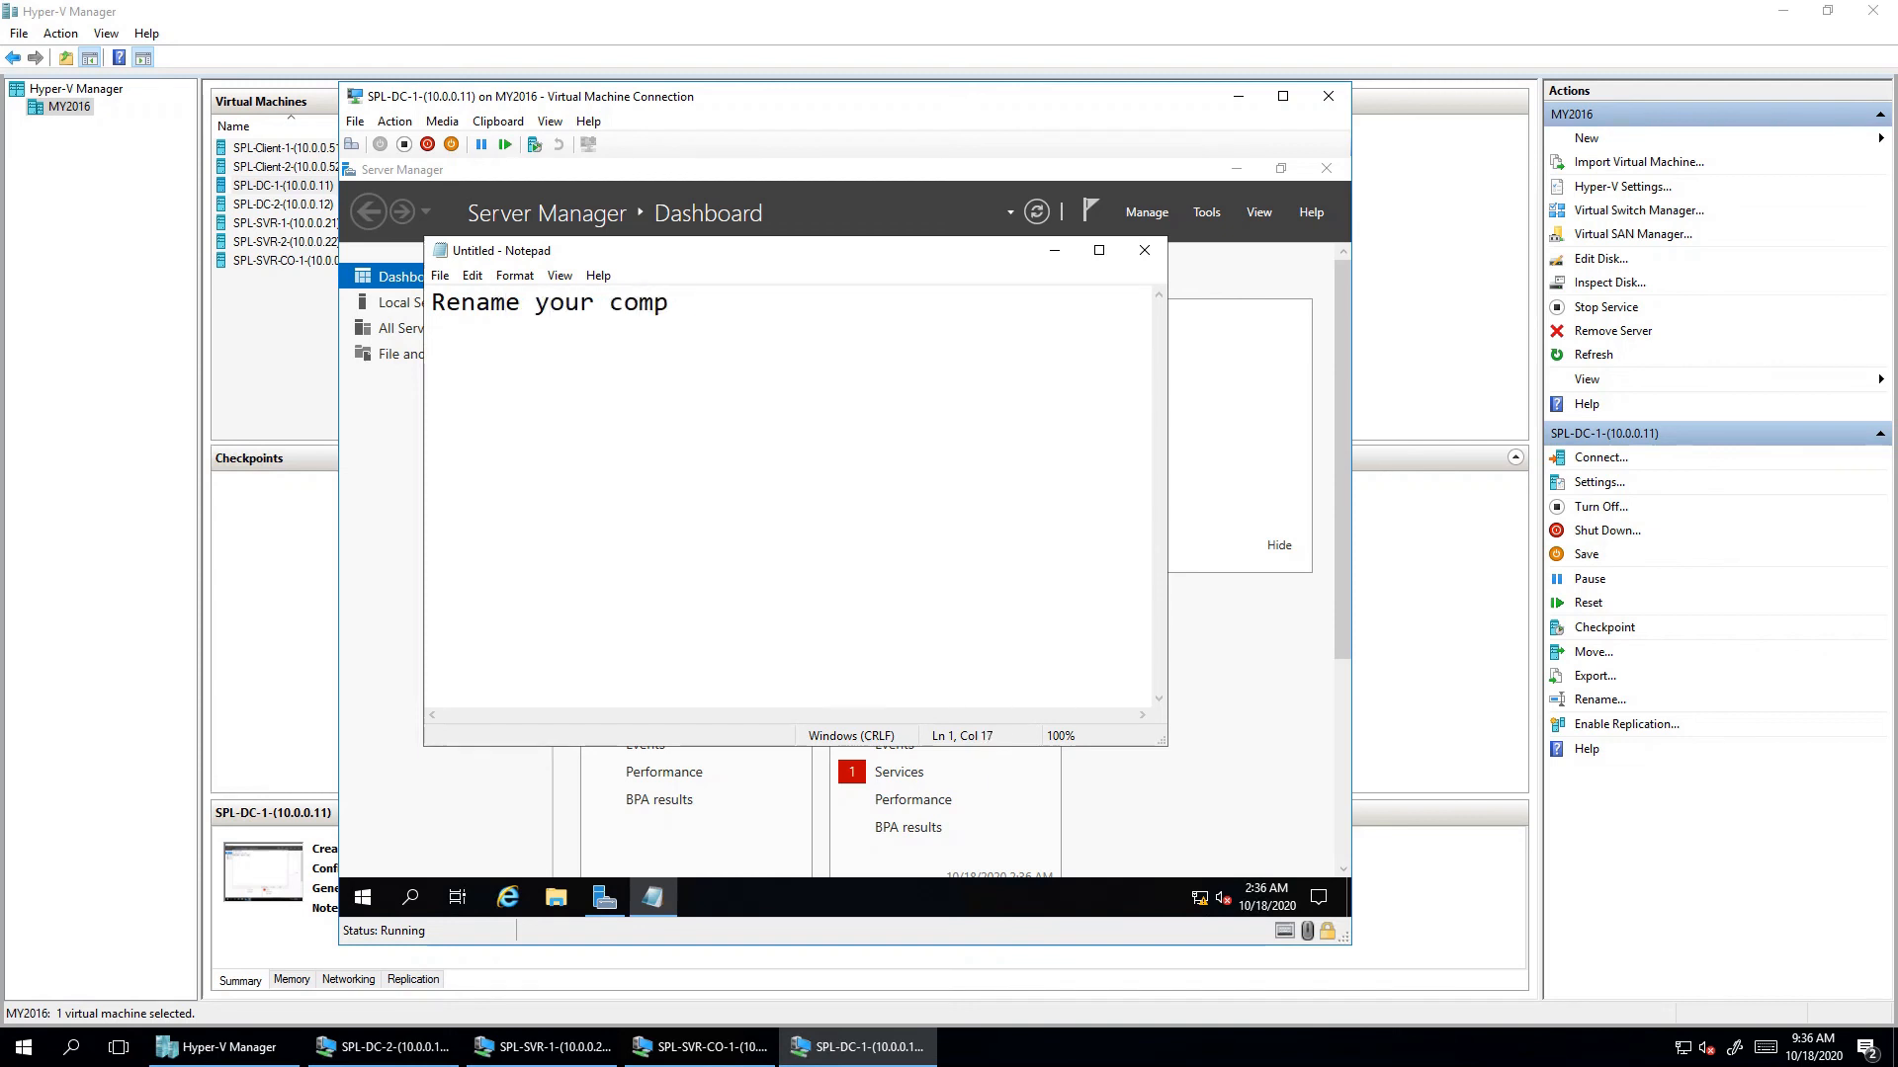
pyautogui.write('uter')
pyautogui.write(' name')
pyautogui.press('Return')
pyautogui.press('Return')
pyautogui.write('Set IP a')
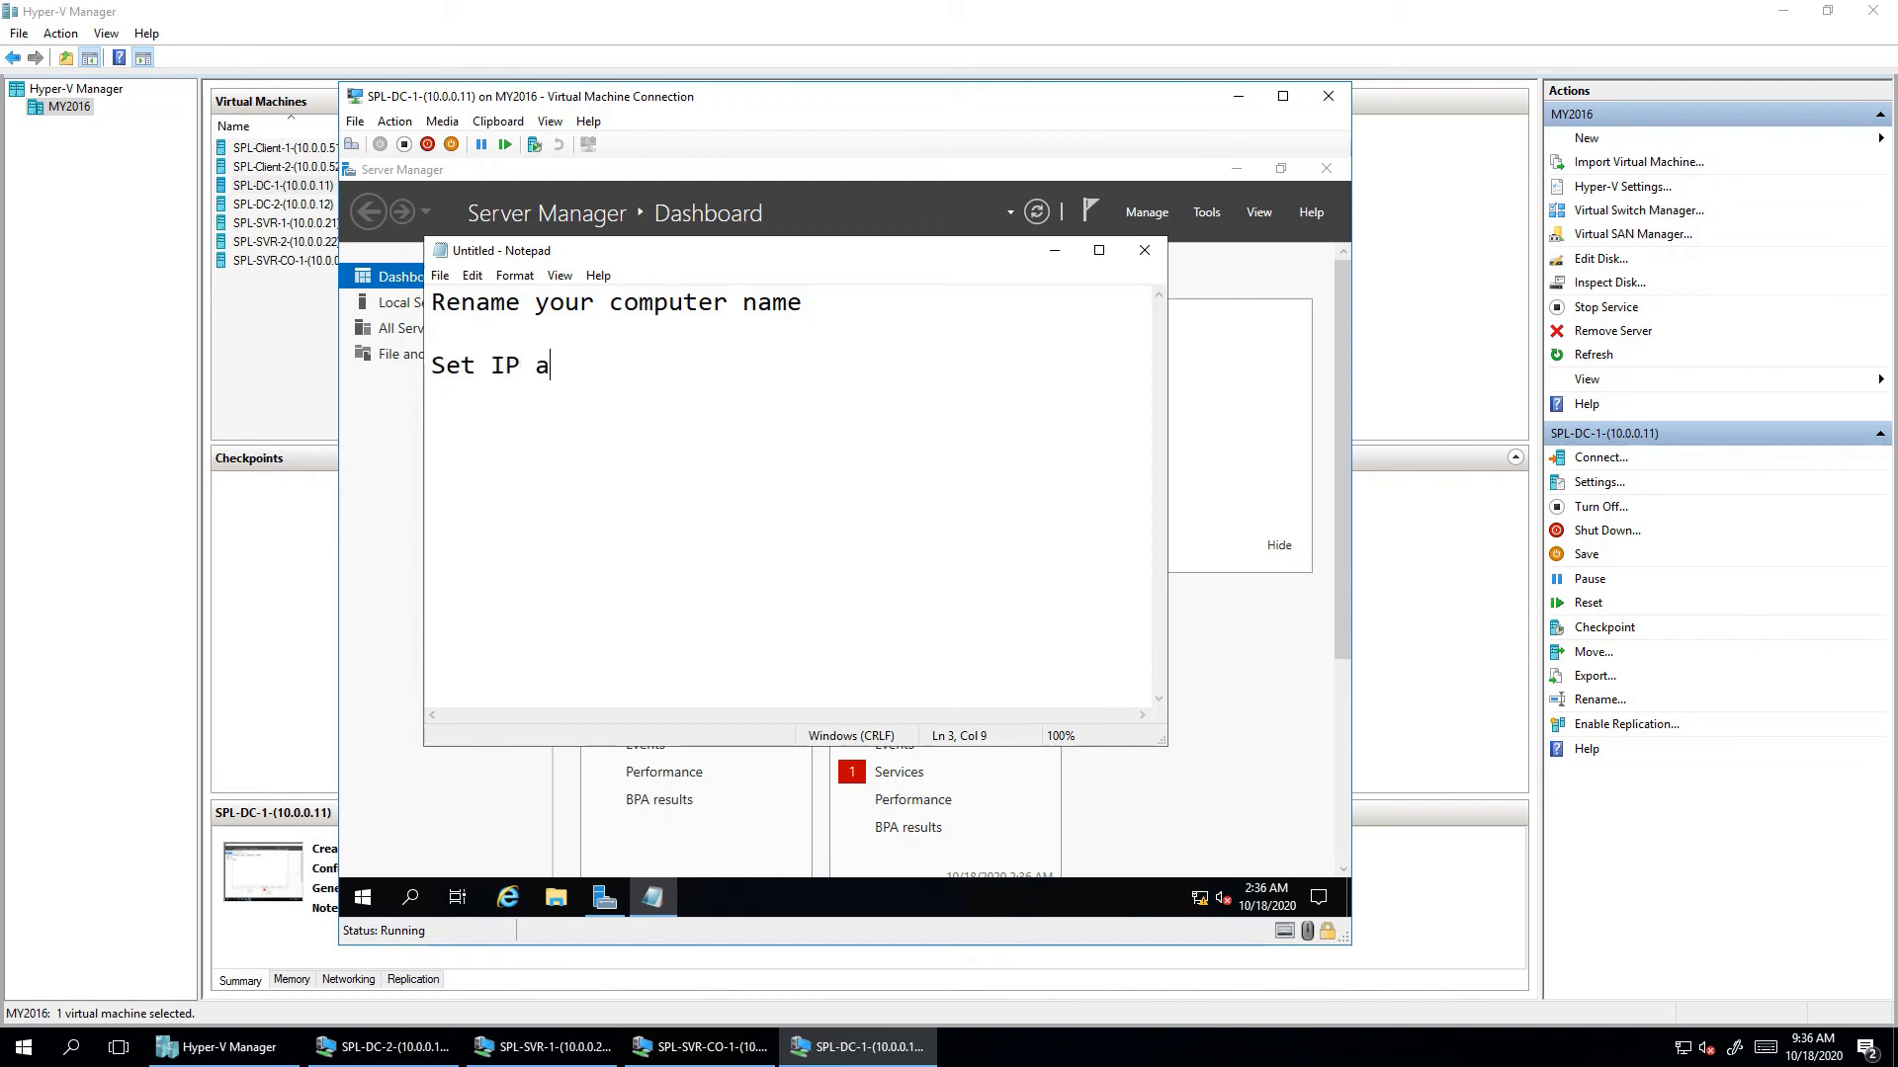
pyautogui.write('ddress')
pyautogui.write('DNS ')
pyautogui.write('along')
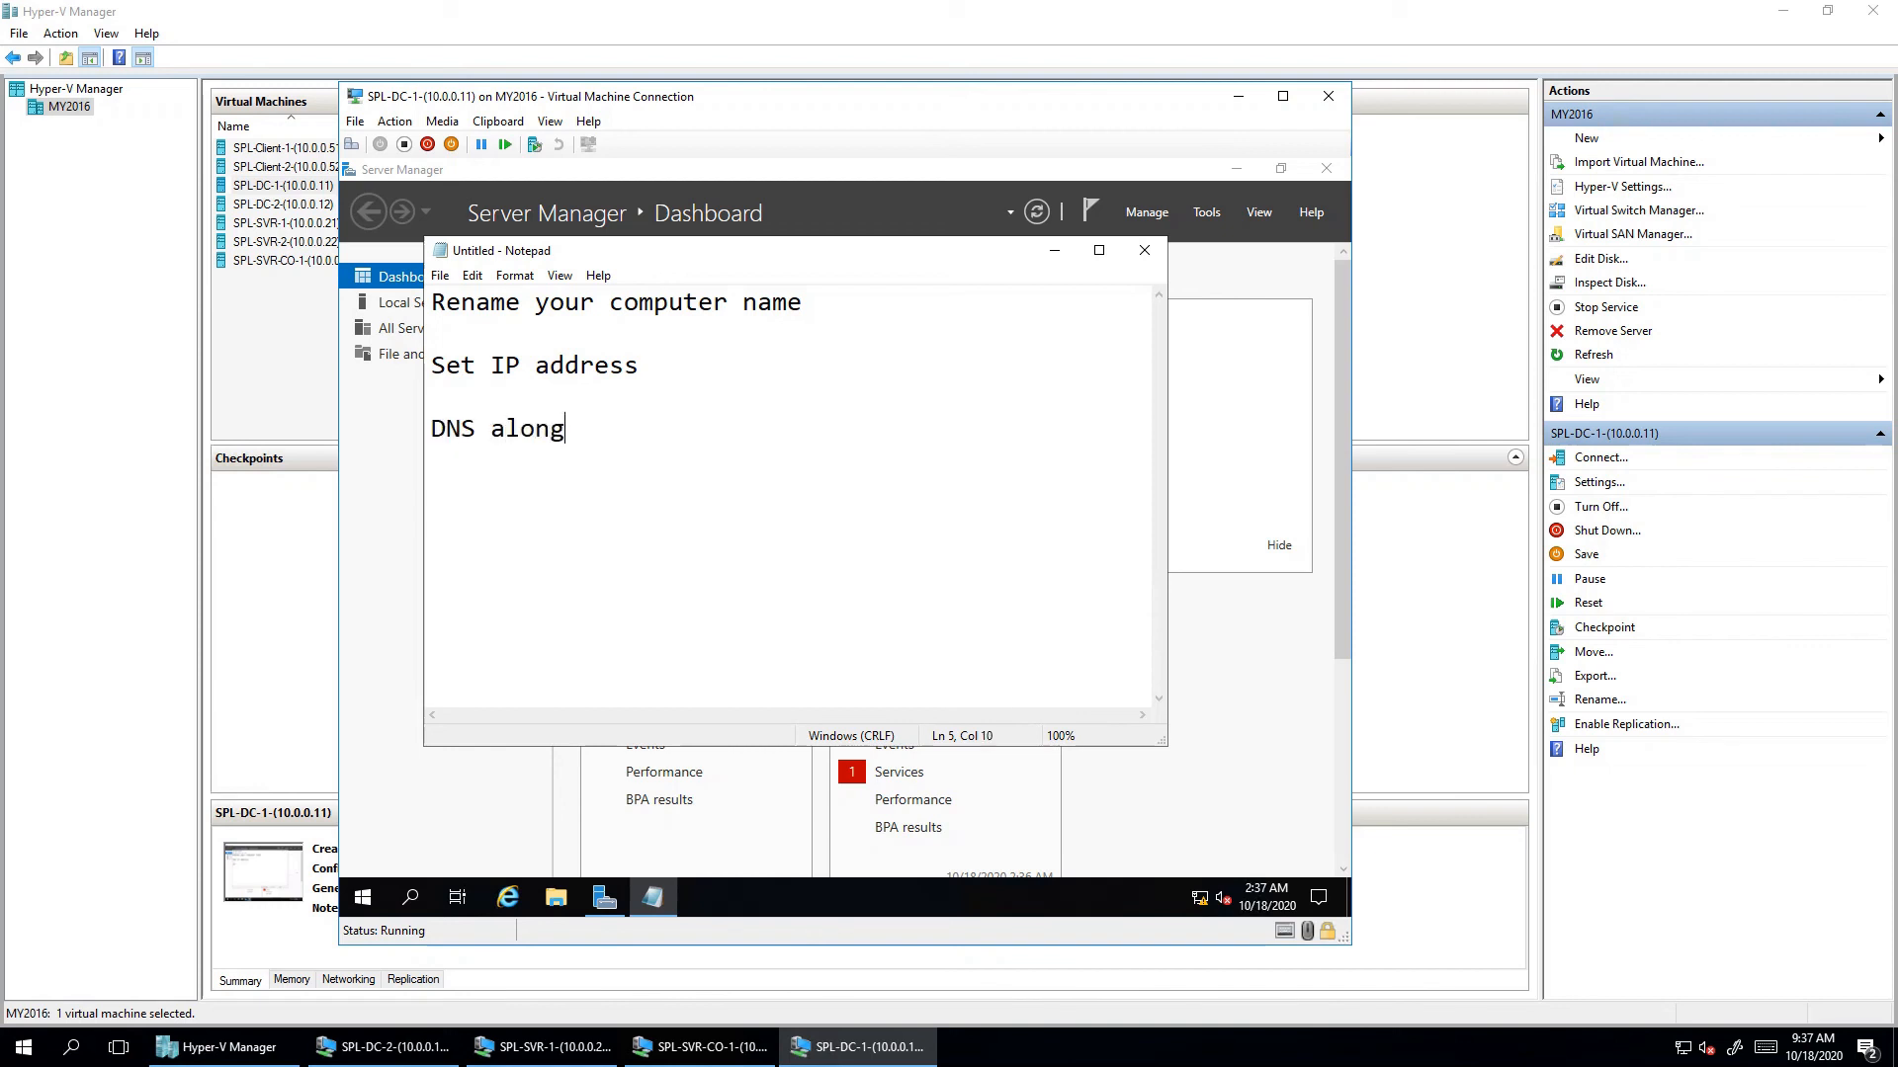
pyautogui.write(' with AD')
pyautogui.hotkey('shift', 'Left')
pyautogui.hotkey('shift', 'Left')
pyautogui.hotkey('shift', 'Left')
pyautogui.hotkey('shift', 'Left')
pyautogui.hotkey('shift', 'Left')
pyautogui.hotkey('shift', 'Left')
pyautogui.hotkey('shift', 'Left')
pyautogui.hotkey('shift', 'Left')
pyautogui.hotkey('shift', 'Left')
pyautogui.hotkey('shift', 'Left')
pyautogui.hotkey('shift', 'Left')
pyautogui.hotkey('shift', 'Left')
pyautogui.hotkey('shift', 'Left')
pyautogui.hotkey('shift', 'Left')
pyautogui.hotkey('shift', 'Left')
pyautogui.hotkey('shift', 'Left')
pyautogui.hotkey('shift', 'Left')
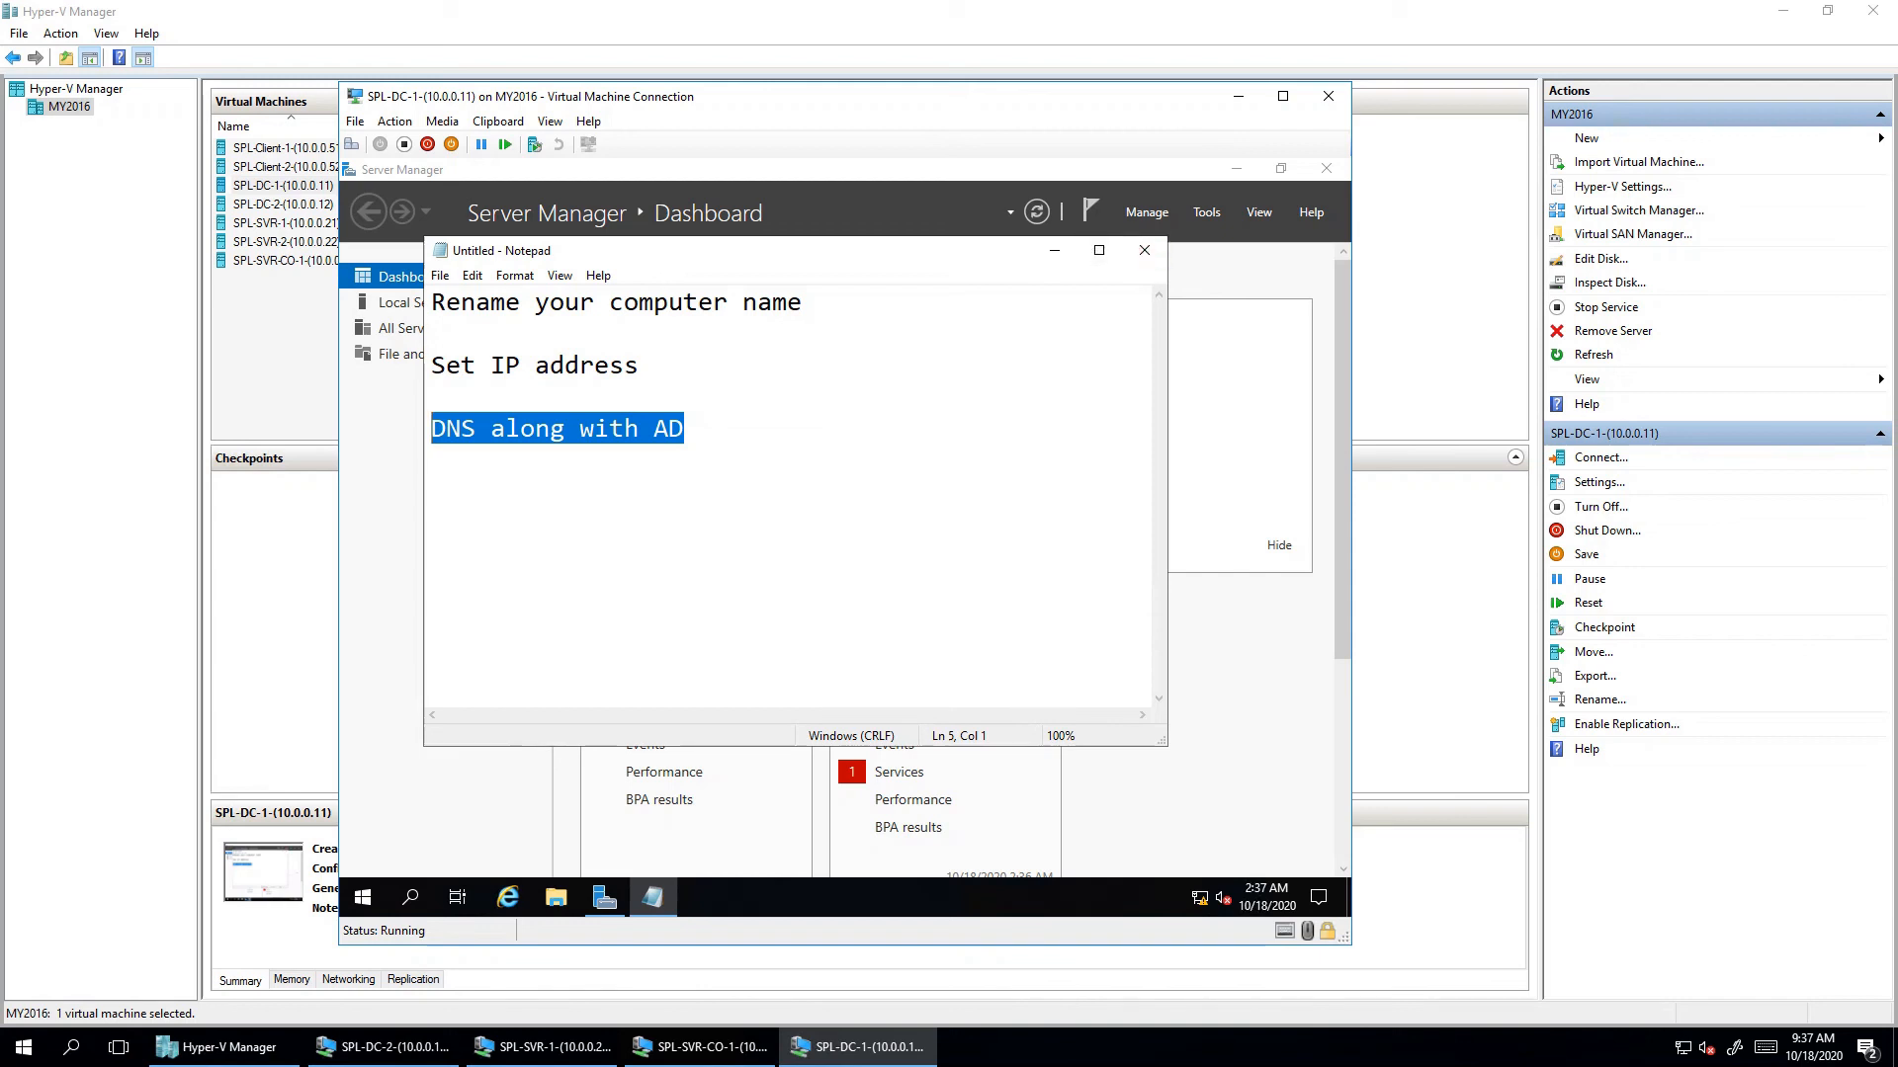
# - Save the notes as 'test', close Notepad and minimize Server Manager
pyautogui.click(440, 276)
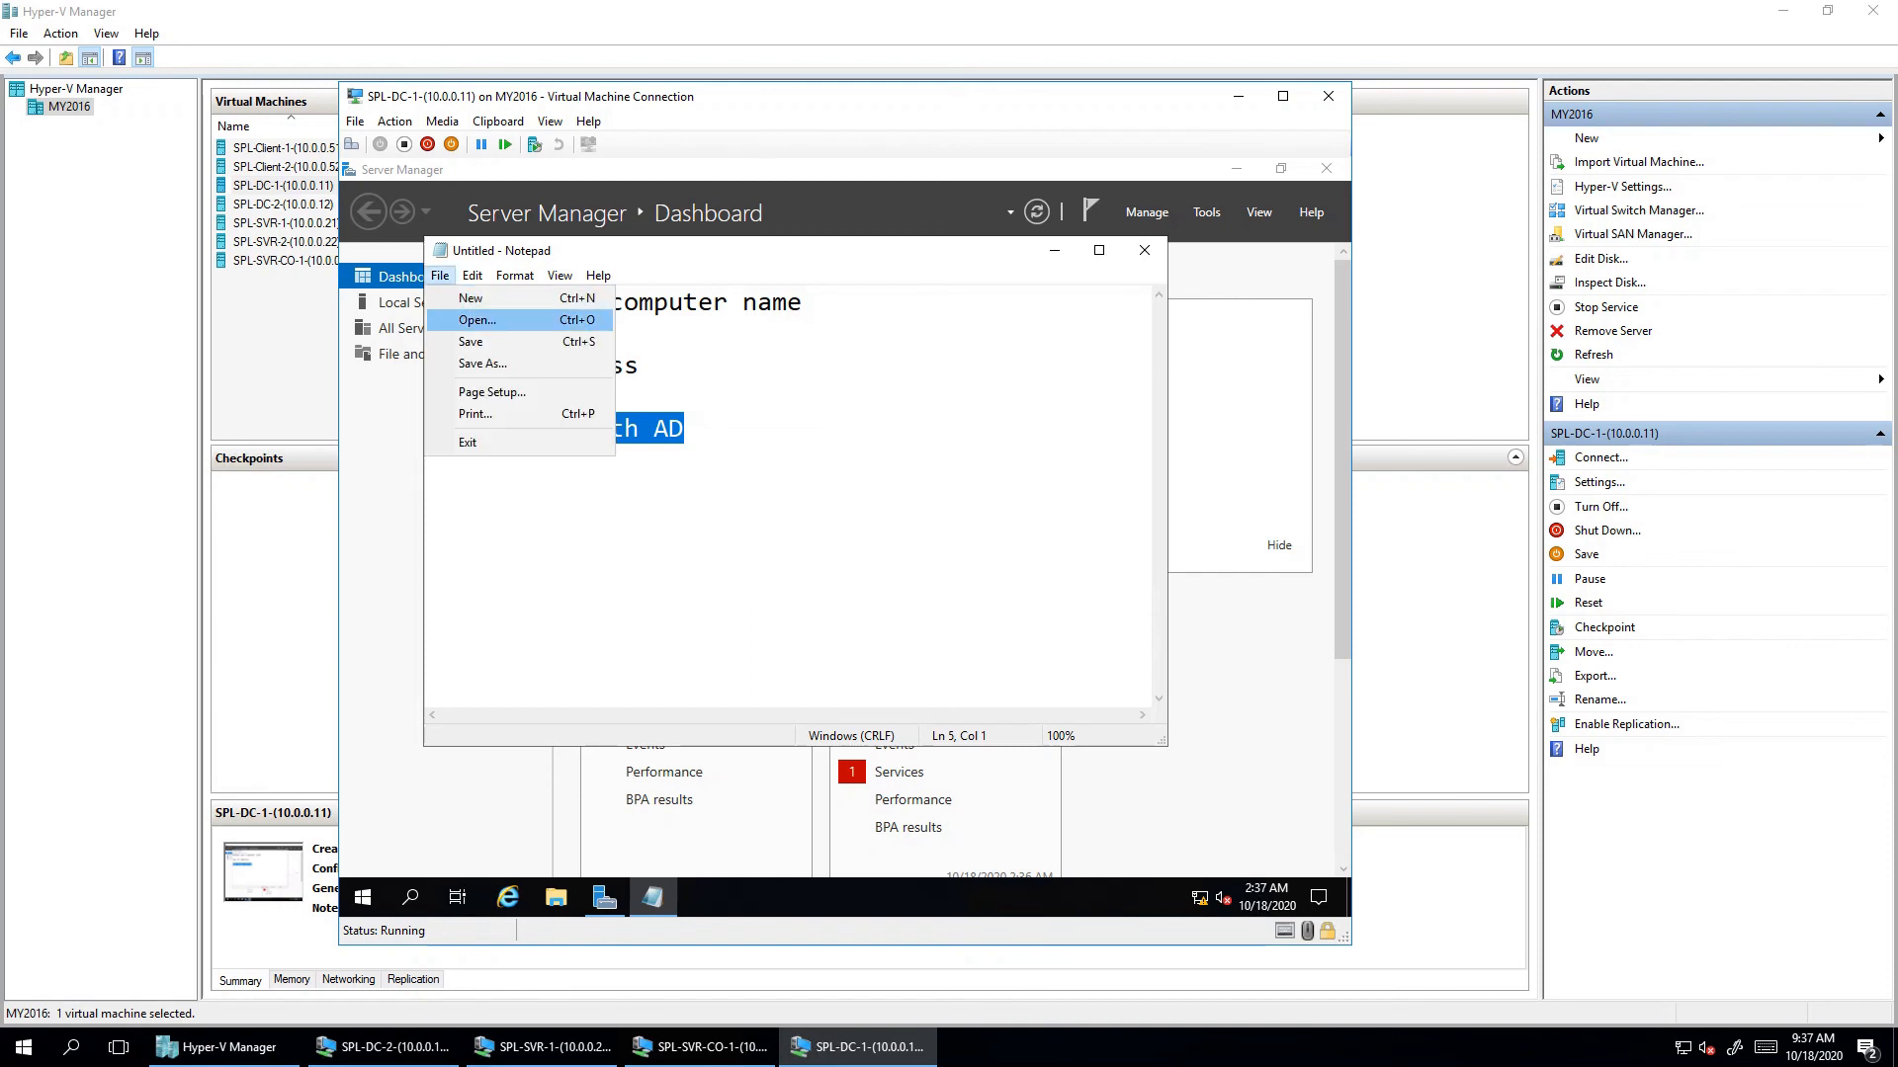
pyautogui.hotkey('ctrl', 's')
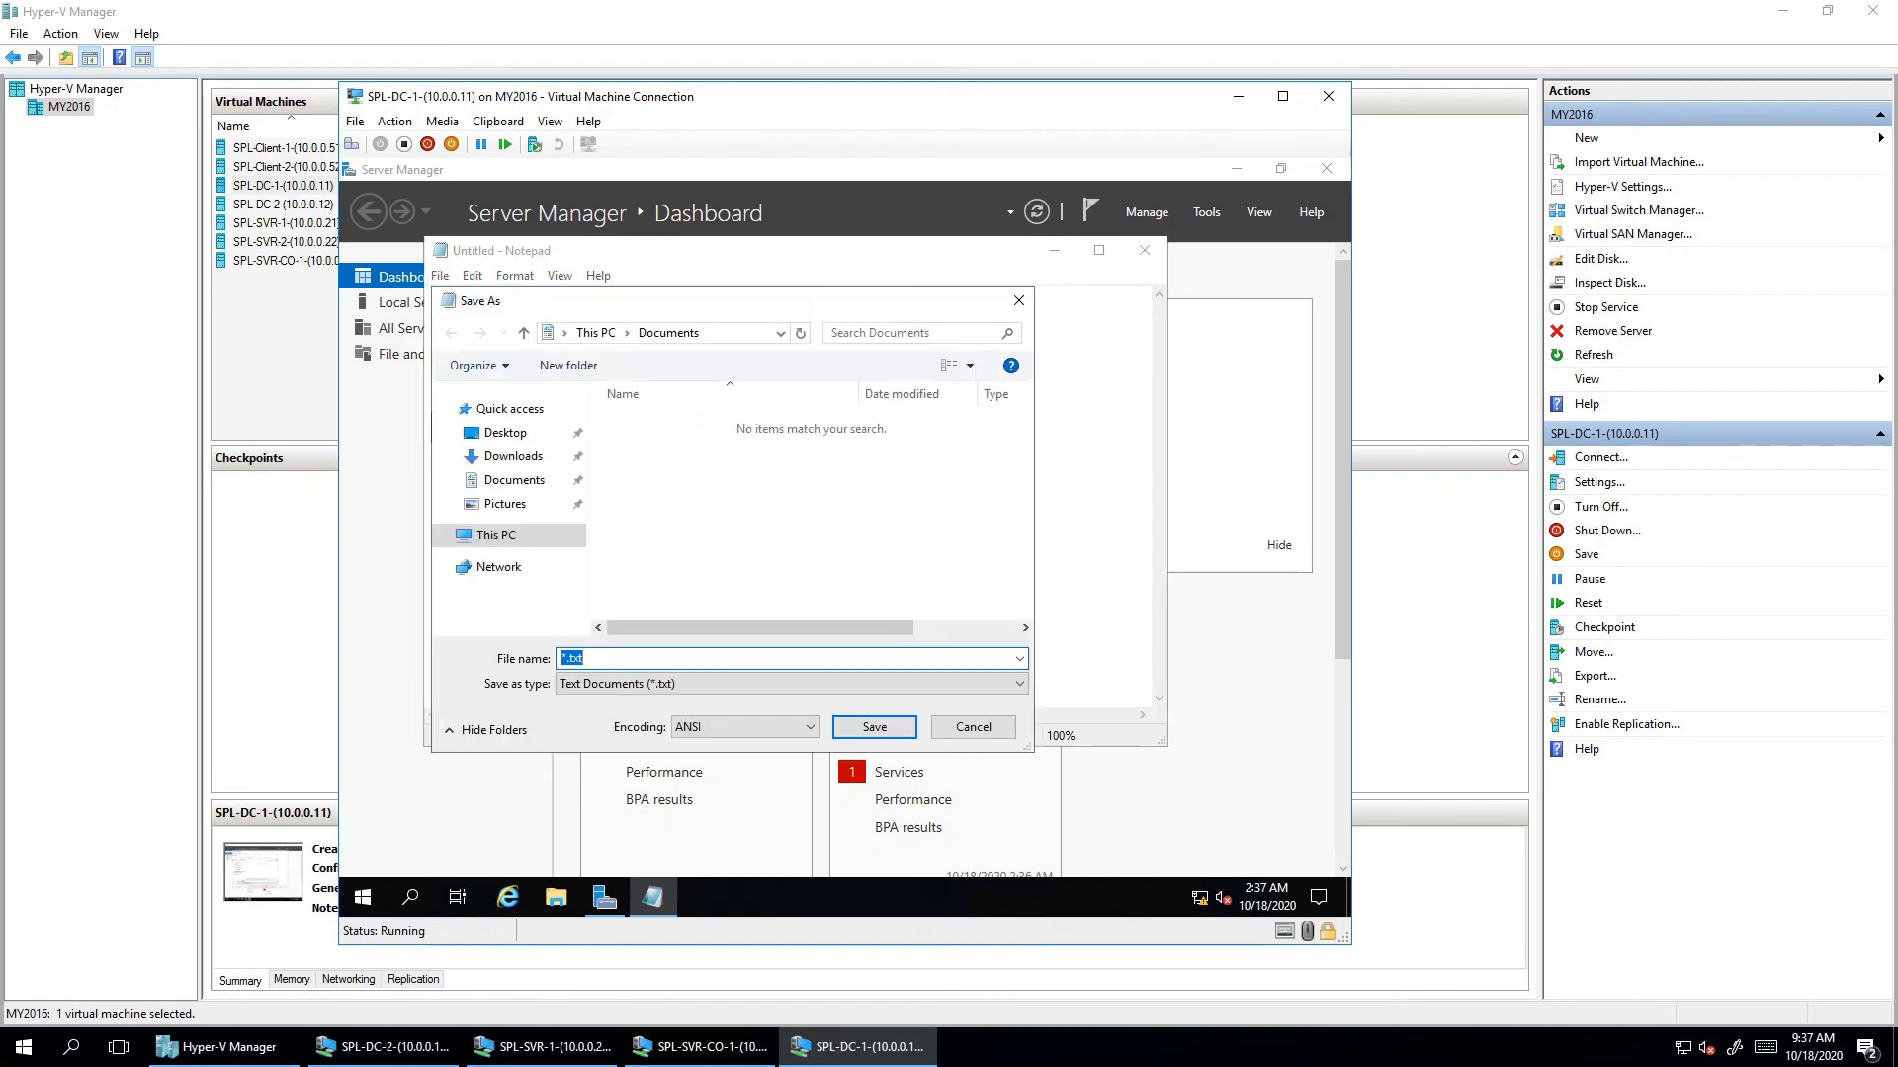
pyautogui.write('test')
pyautogui.press('Return')
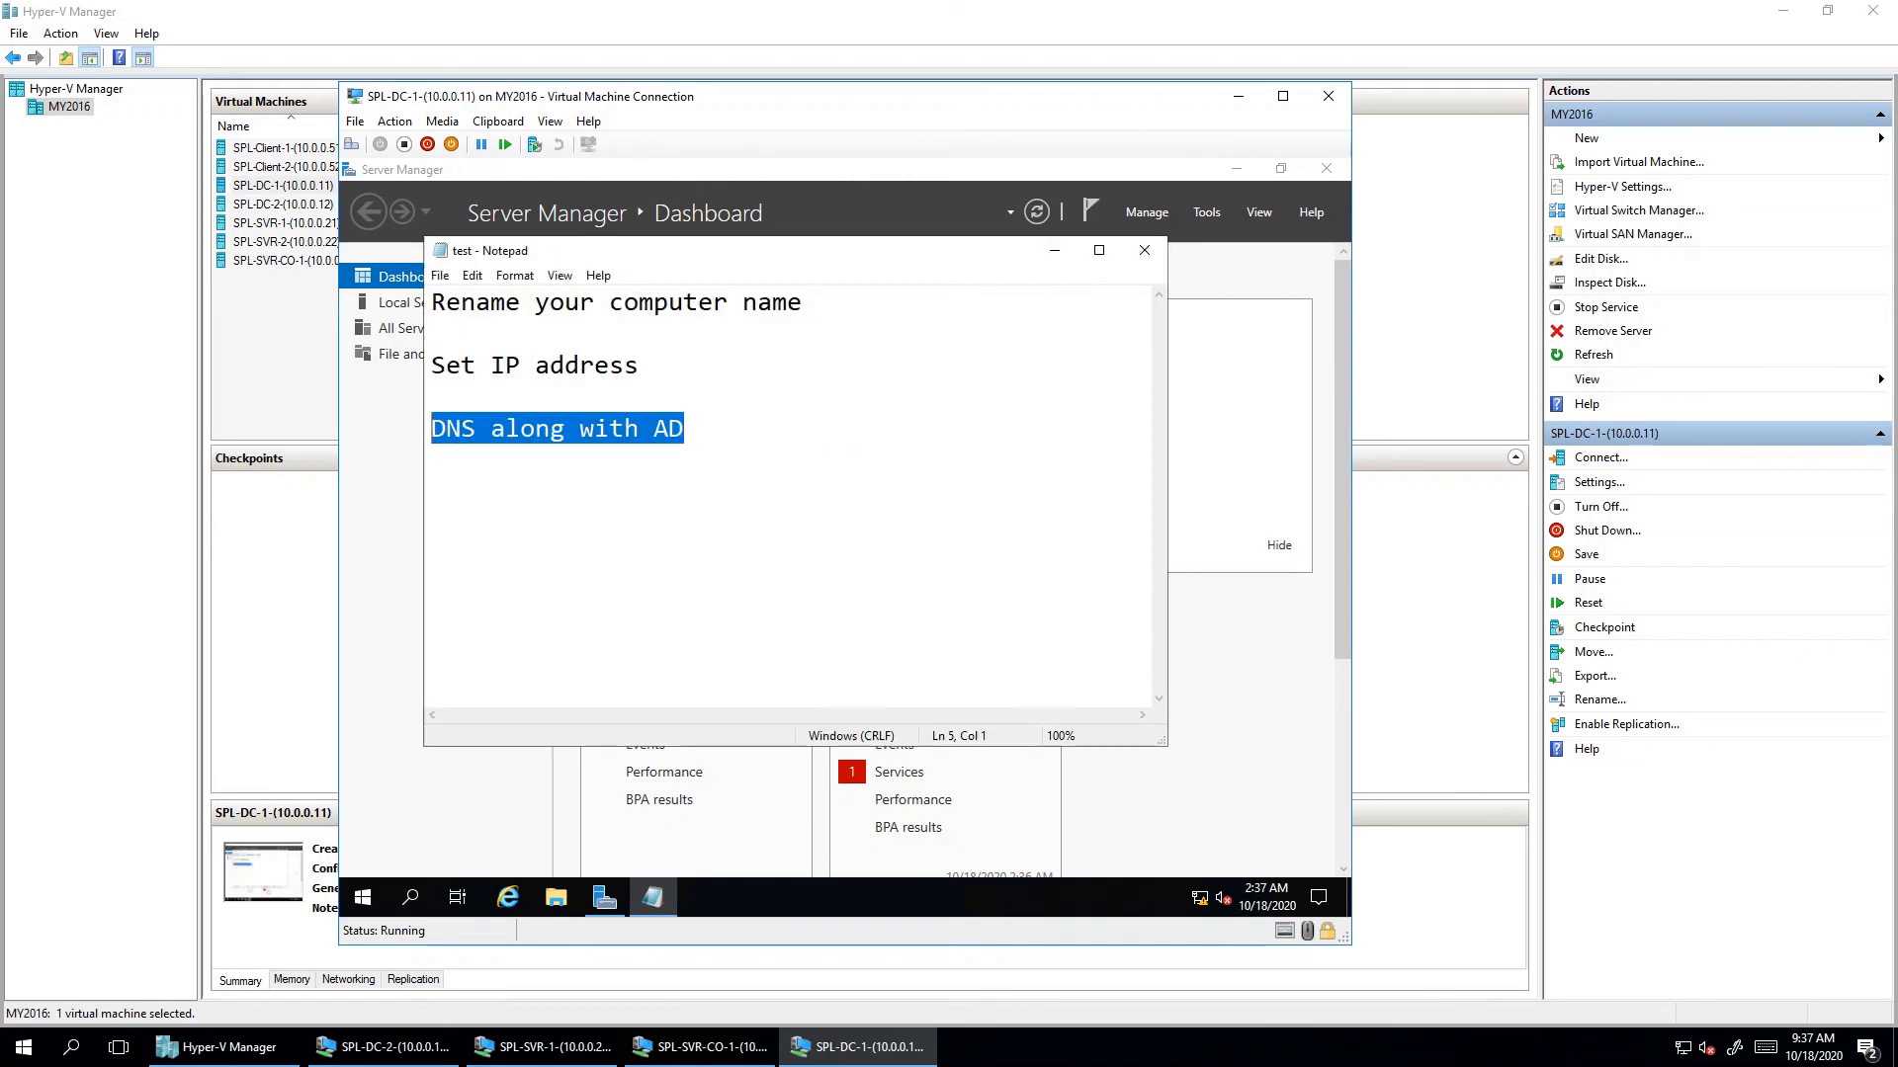
pyautogui.click(1144, 250)
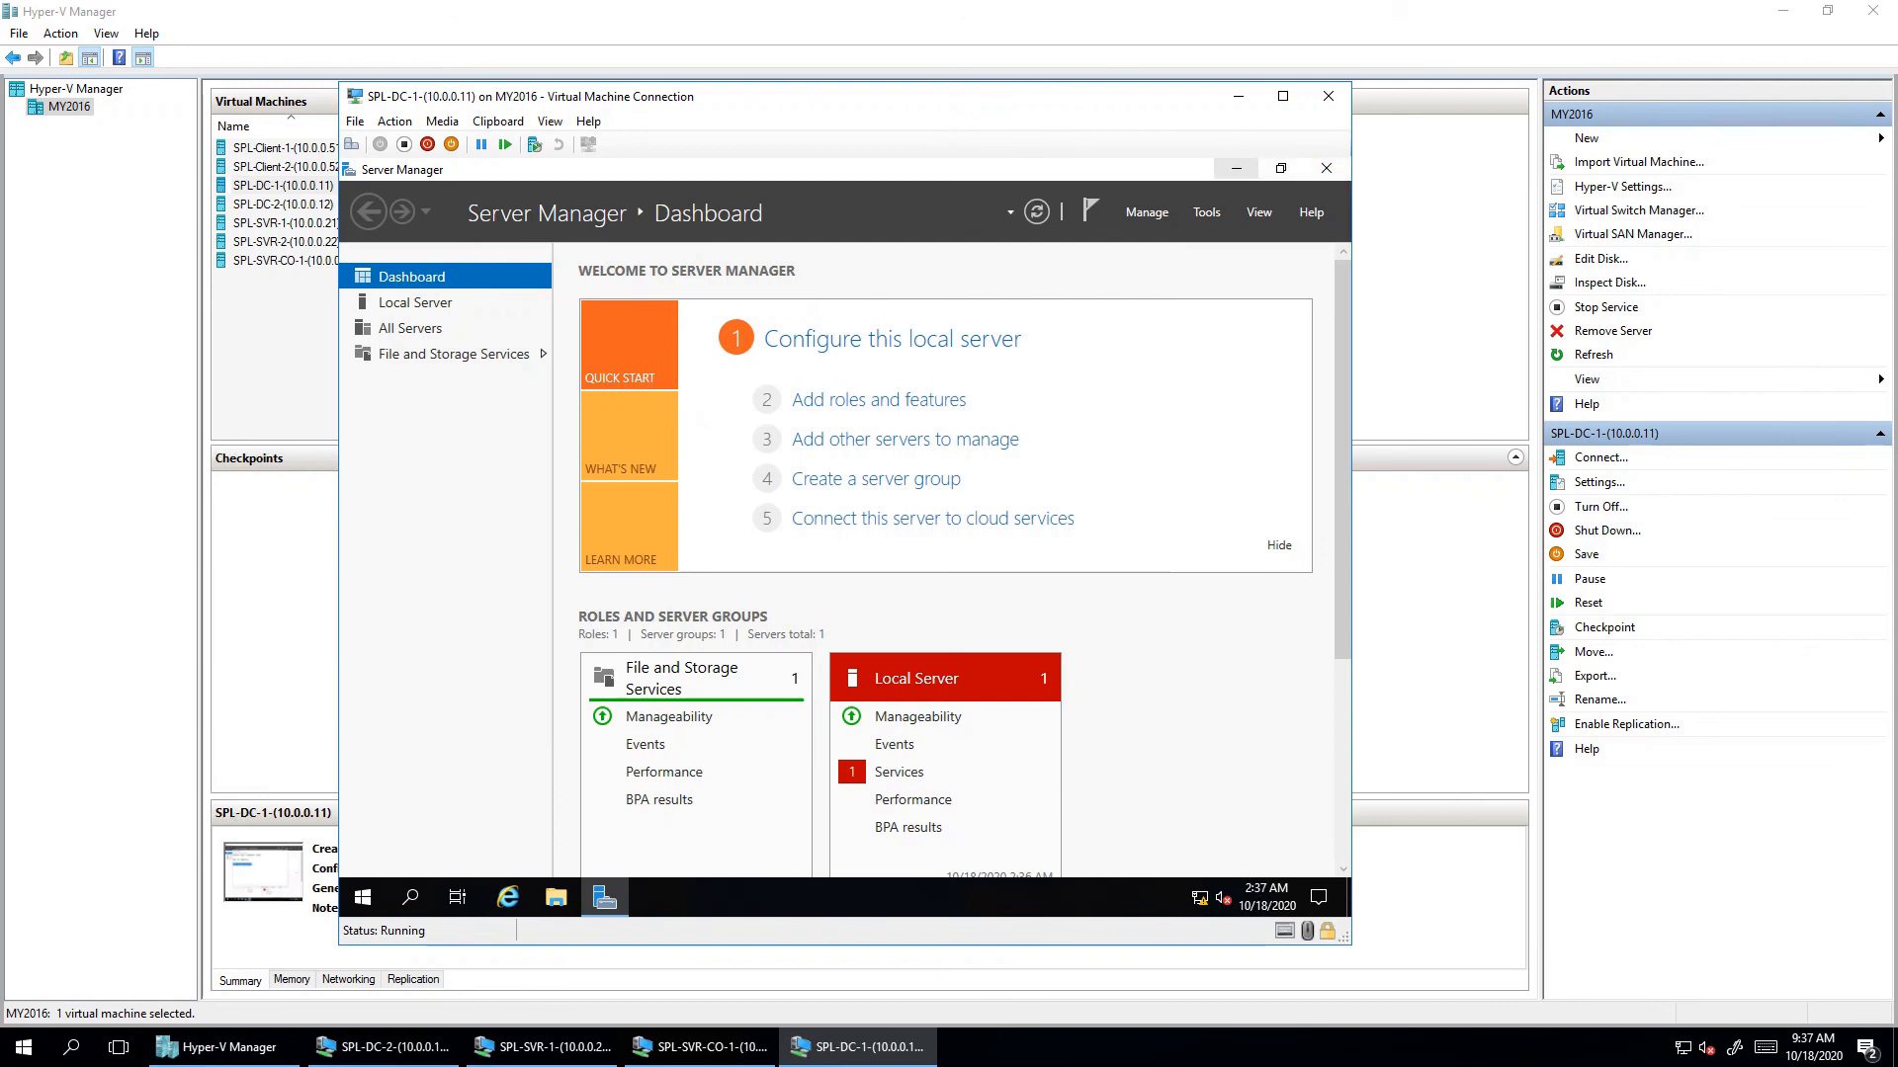
pyautogui.click(1235, 168)
# - Open This PC's Properties from the File Explorer navigation pane to see the computer name and workgroup
pyautogui.click(363, 896)
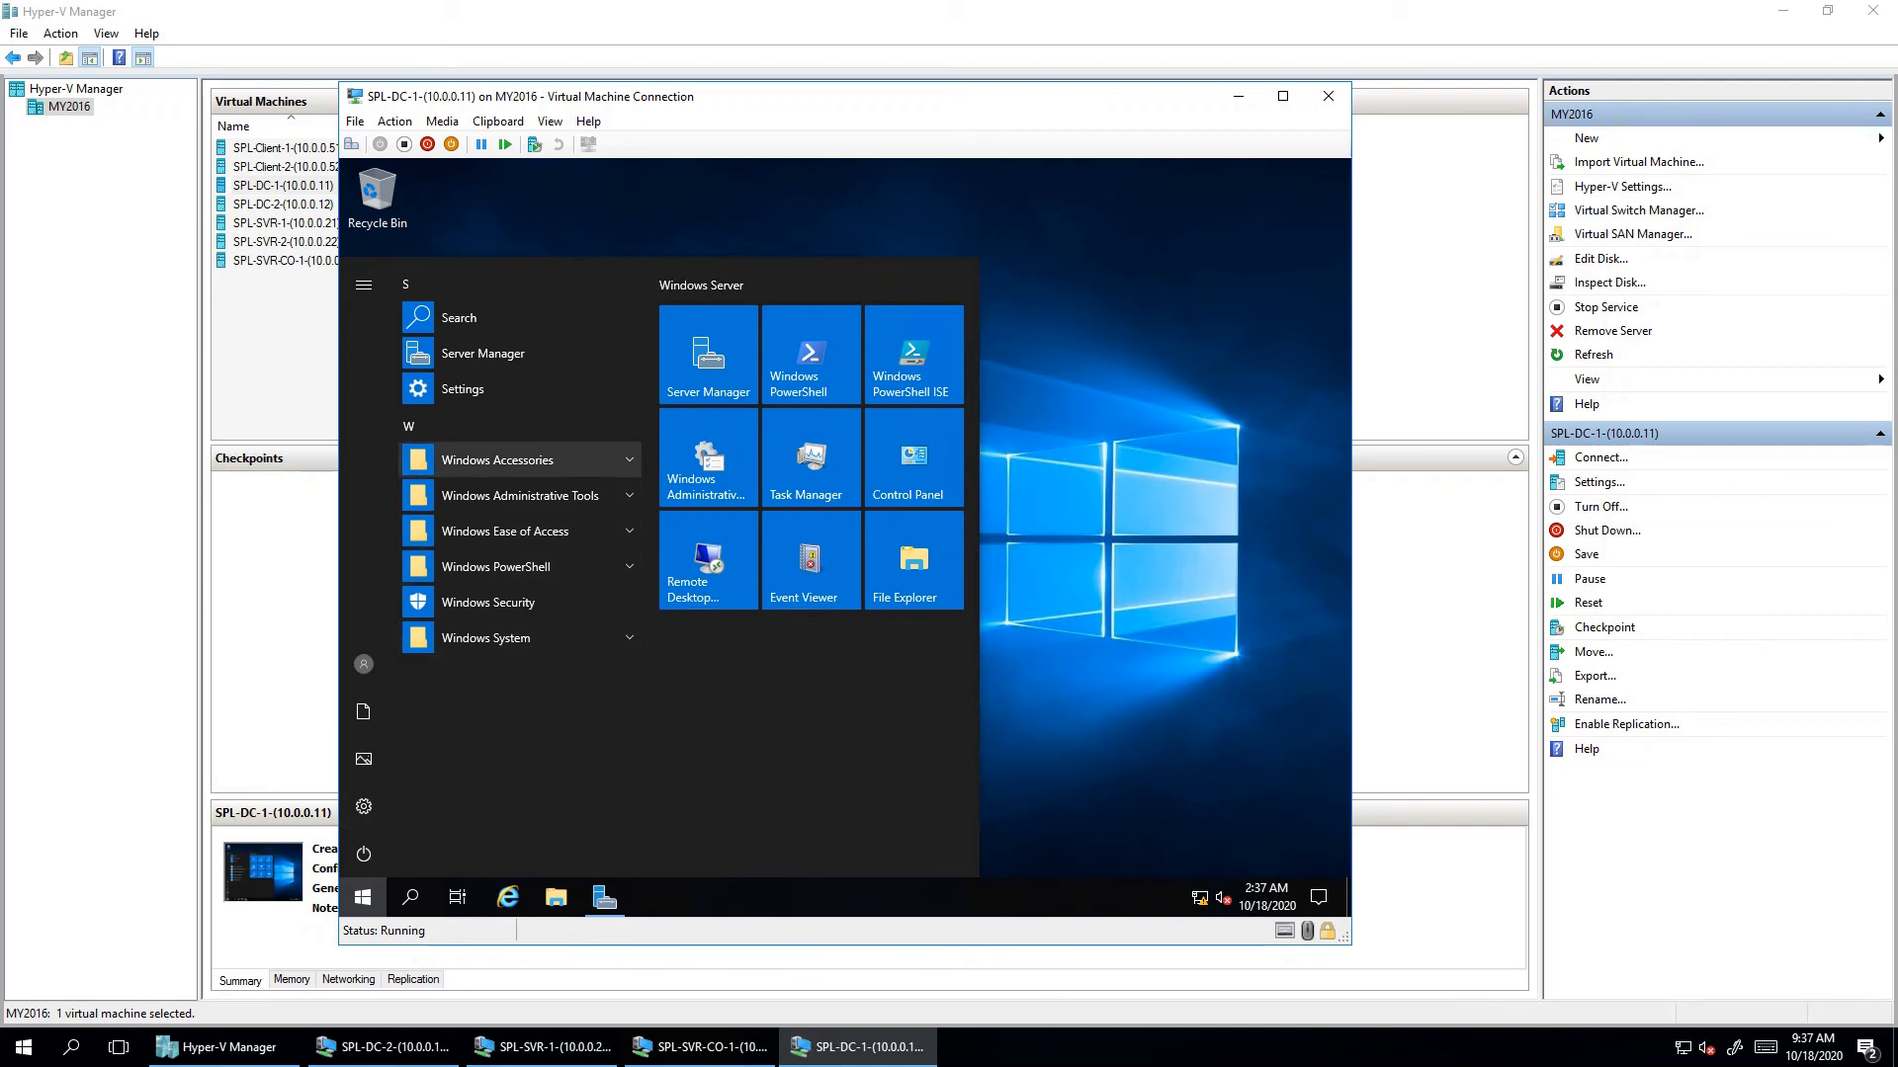
pyautogui.write('this pc')
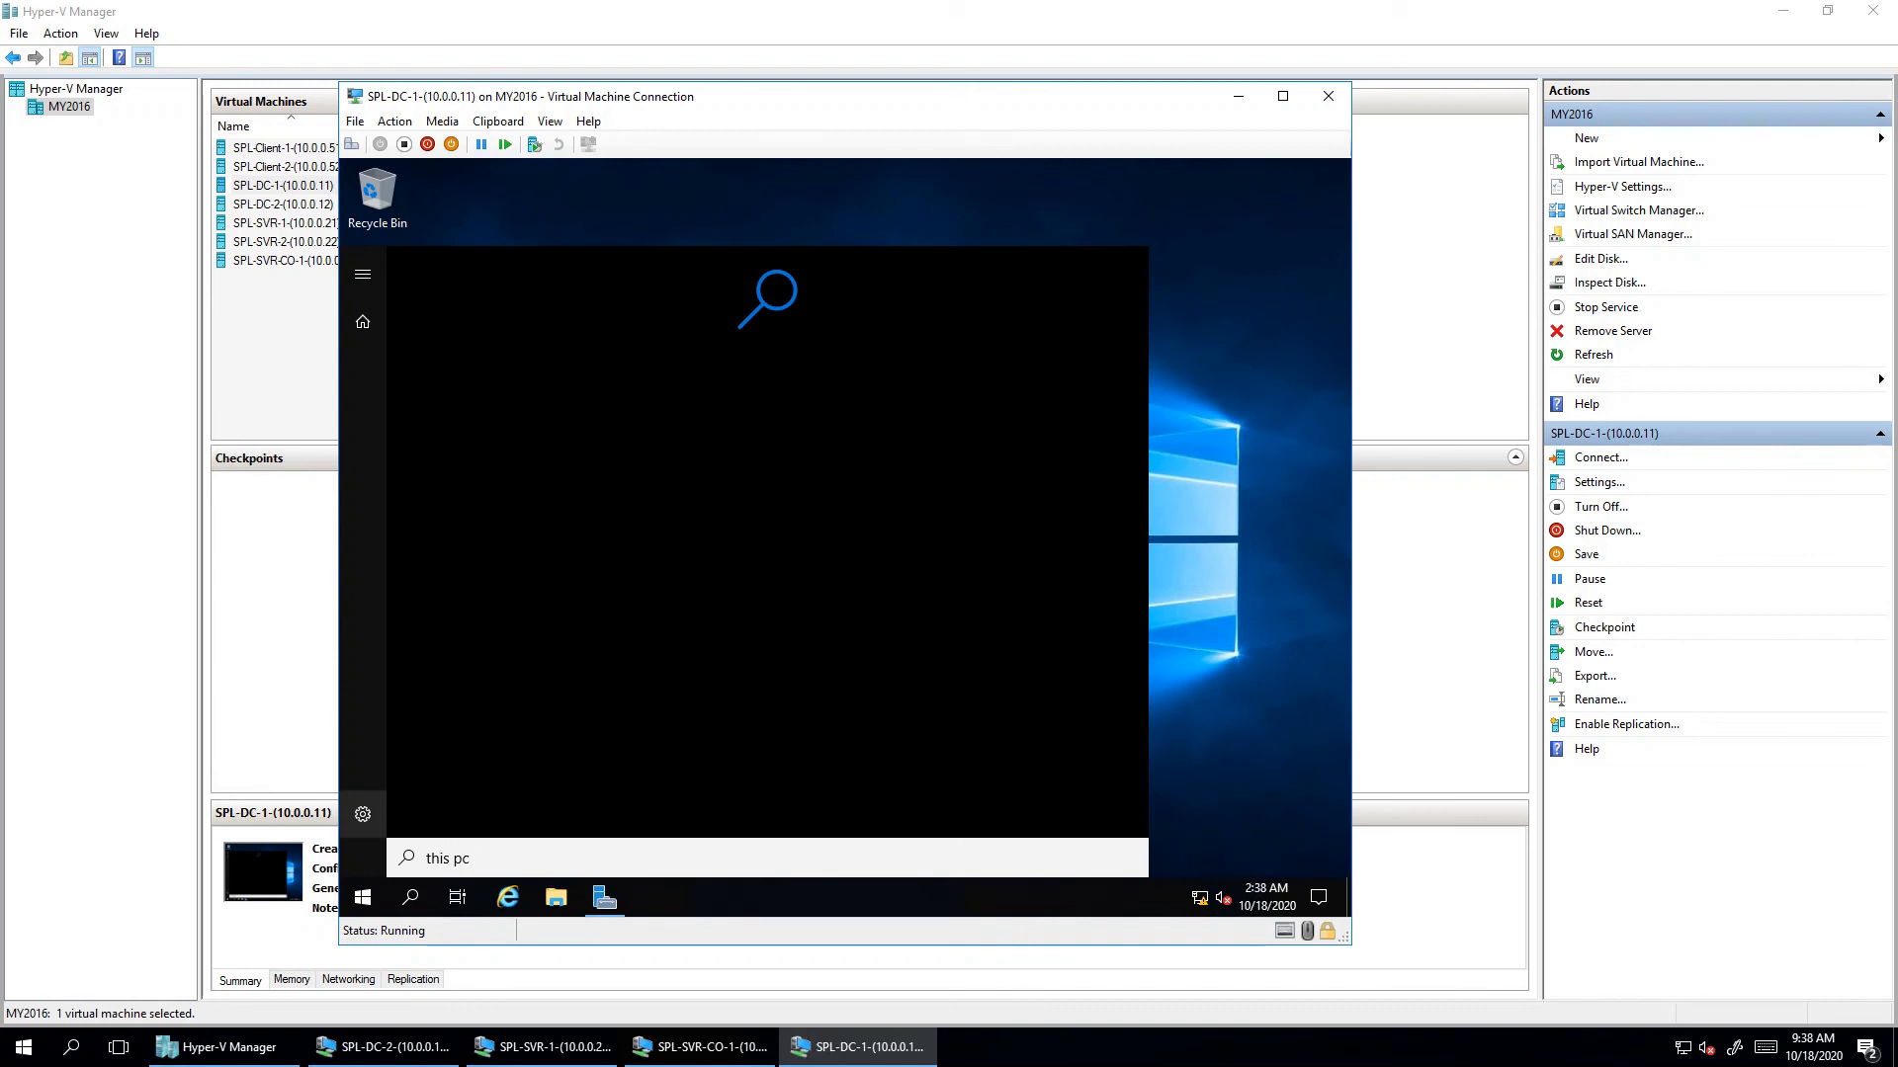
pyautogui.click(362, 815)
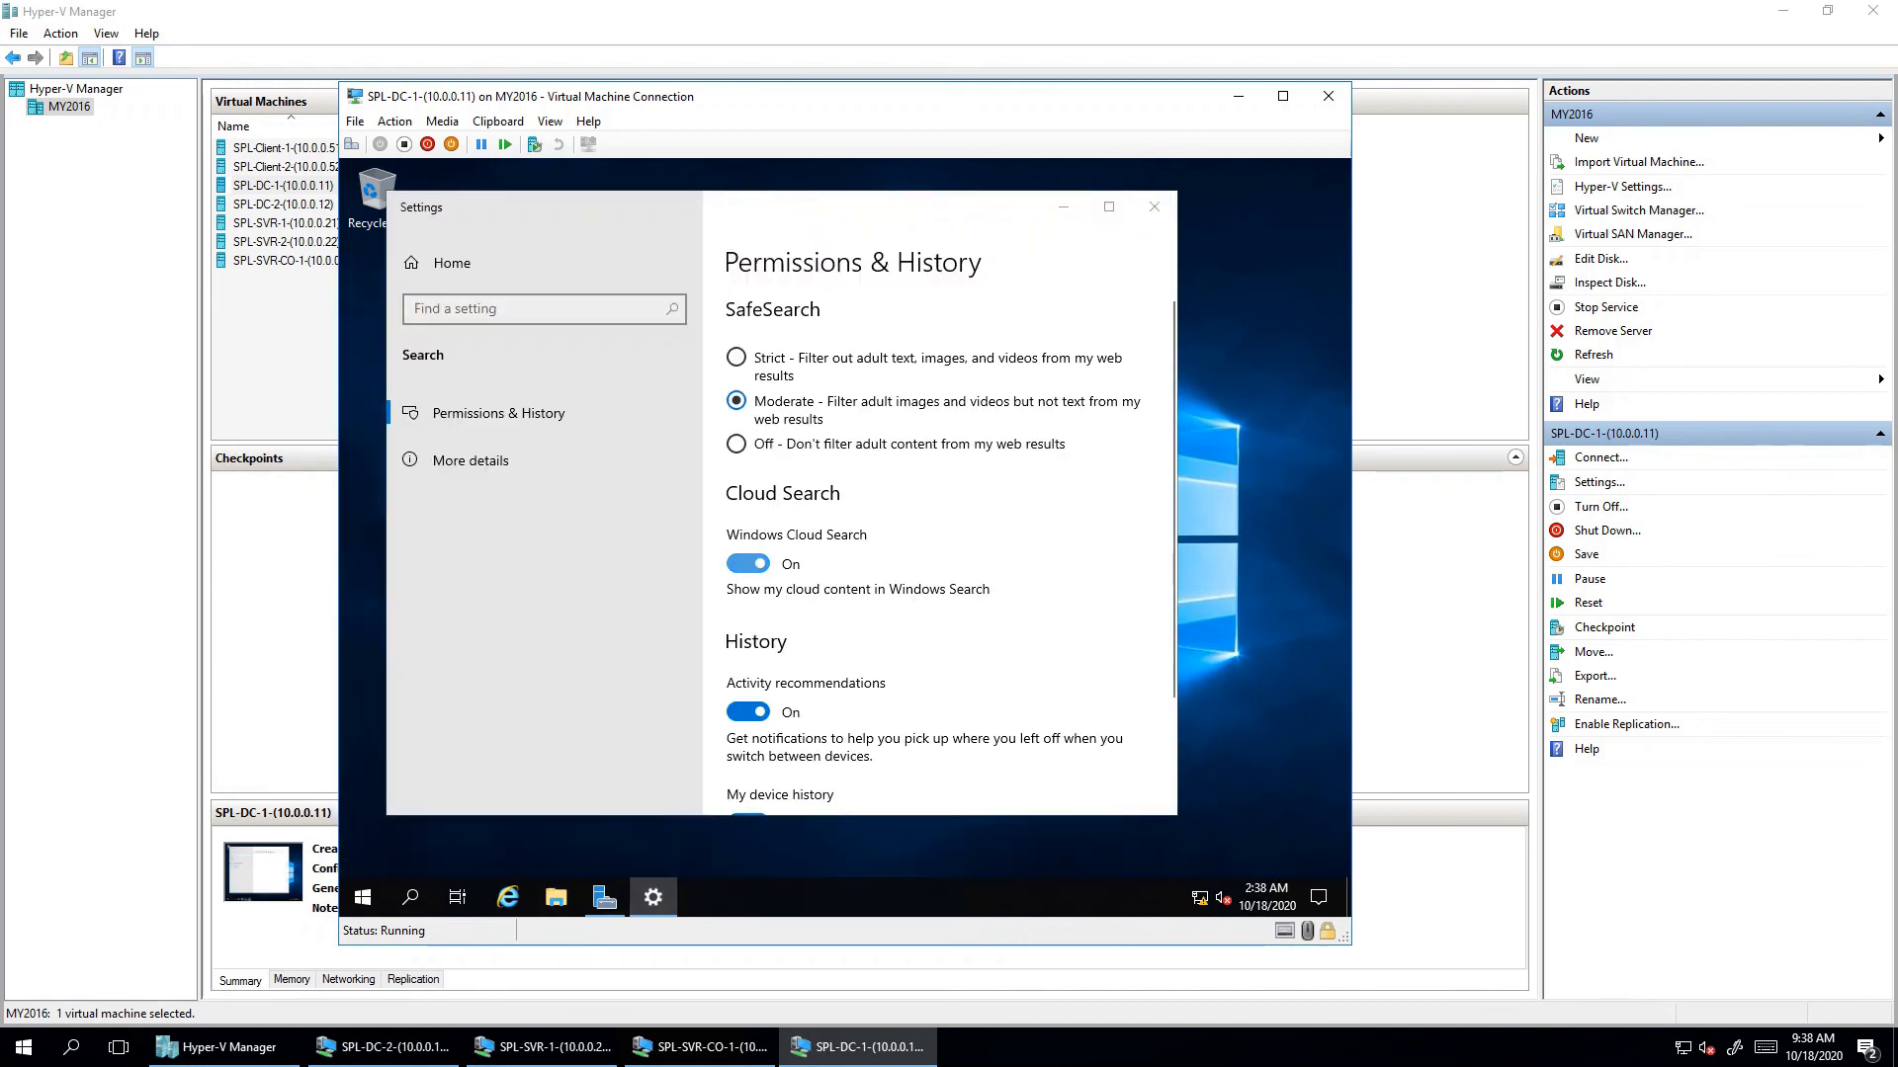
pyautogui.press('super+e')
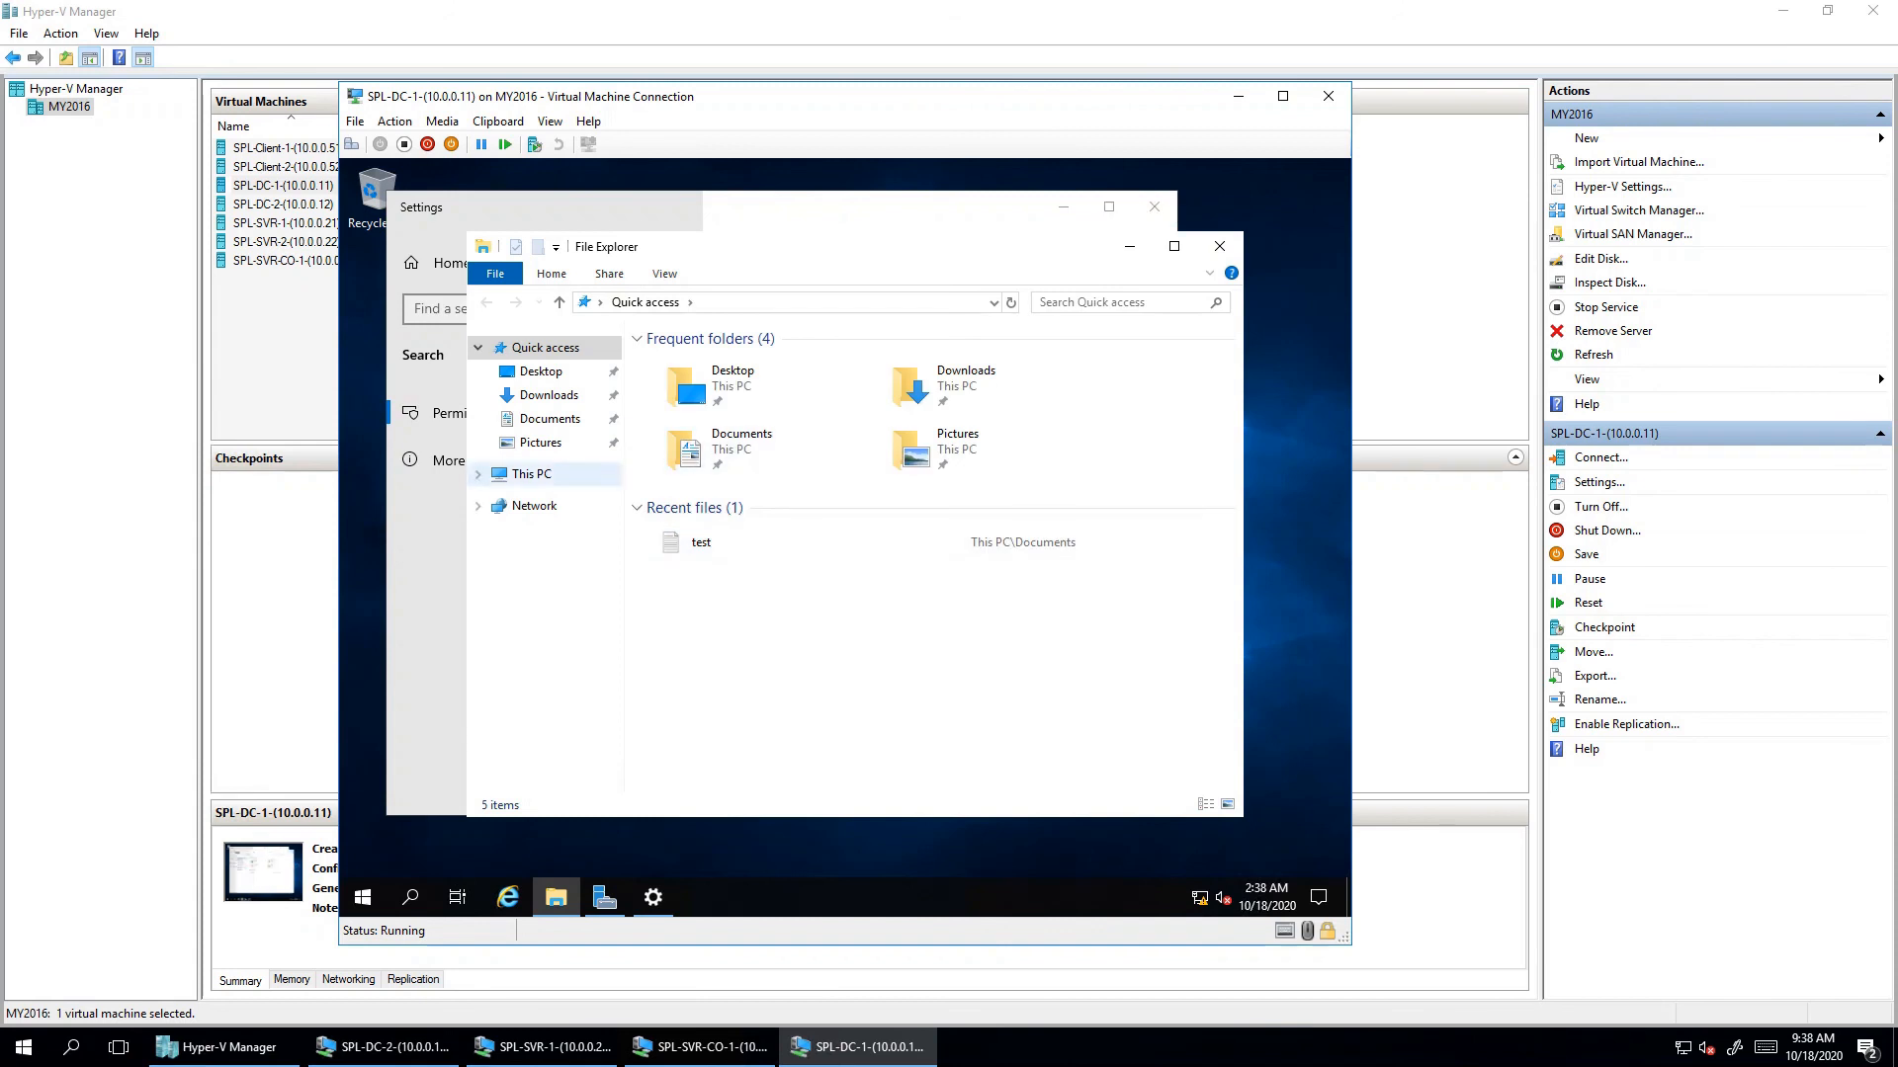
pyautogui.rightClick(570, 475)
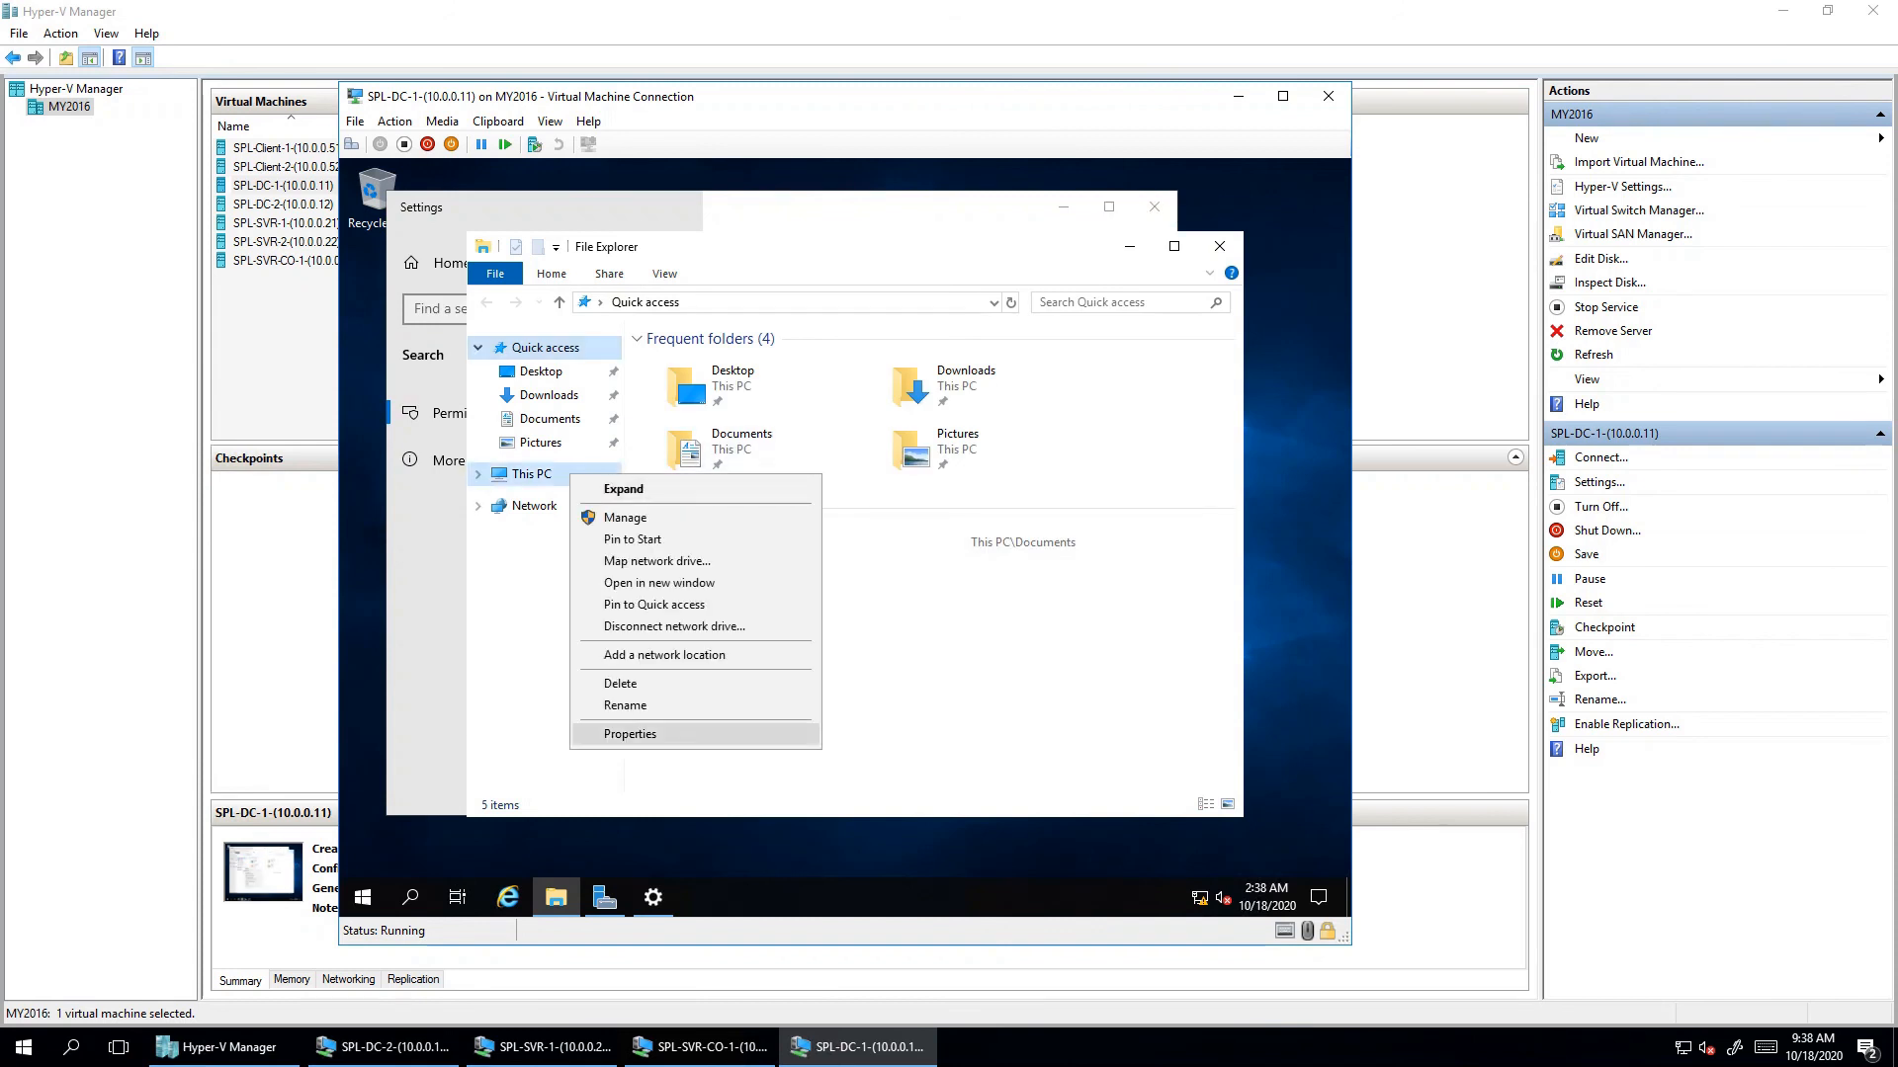
pyautogui.click(612, 736)
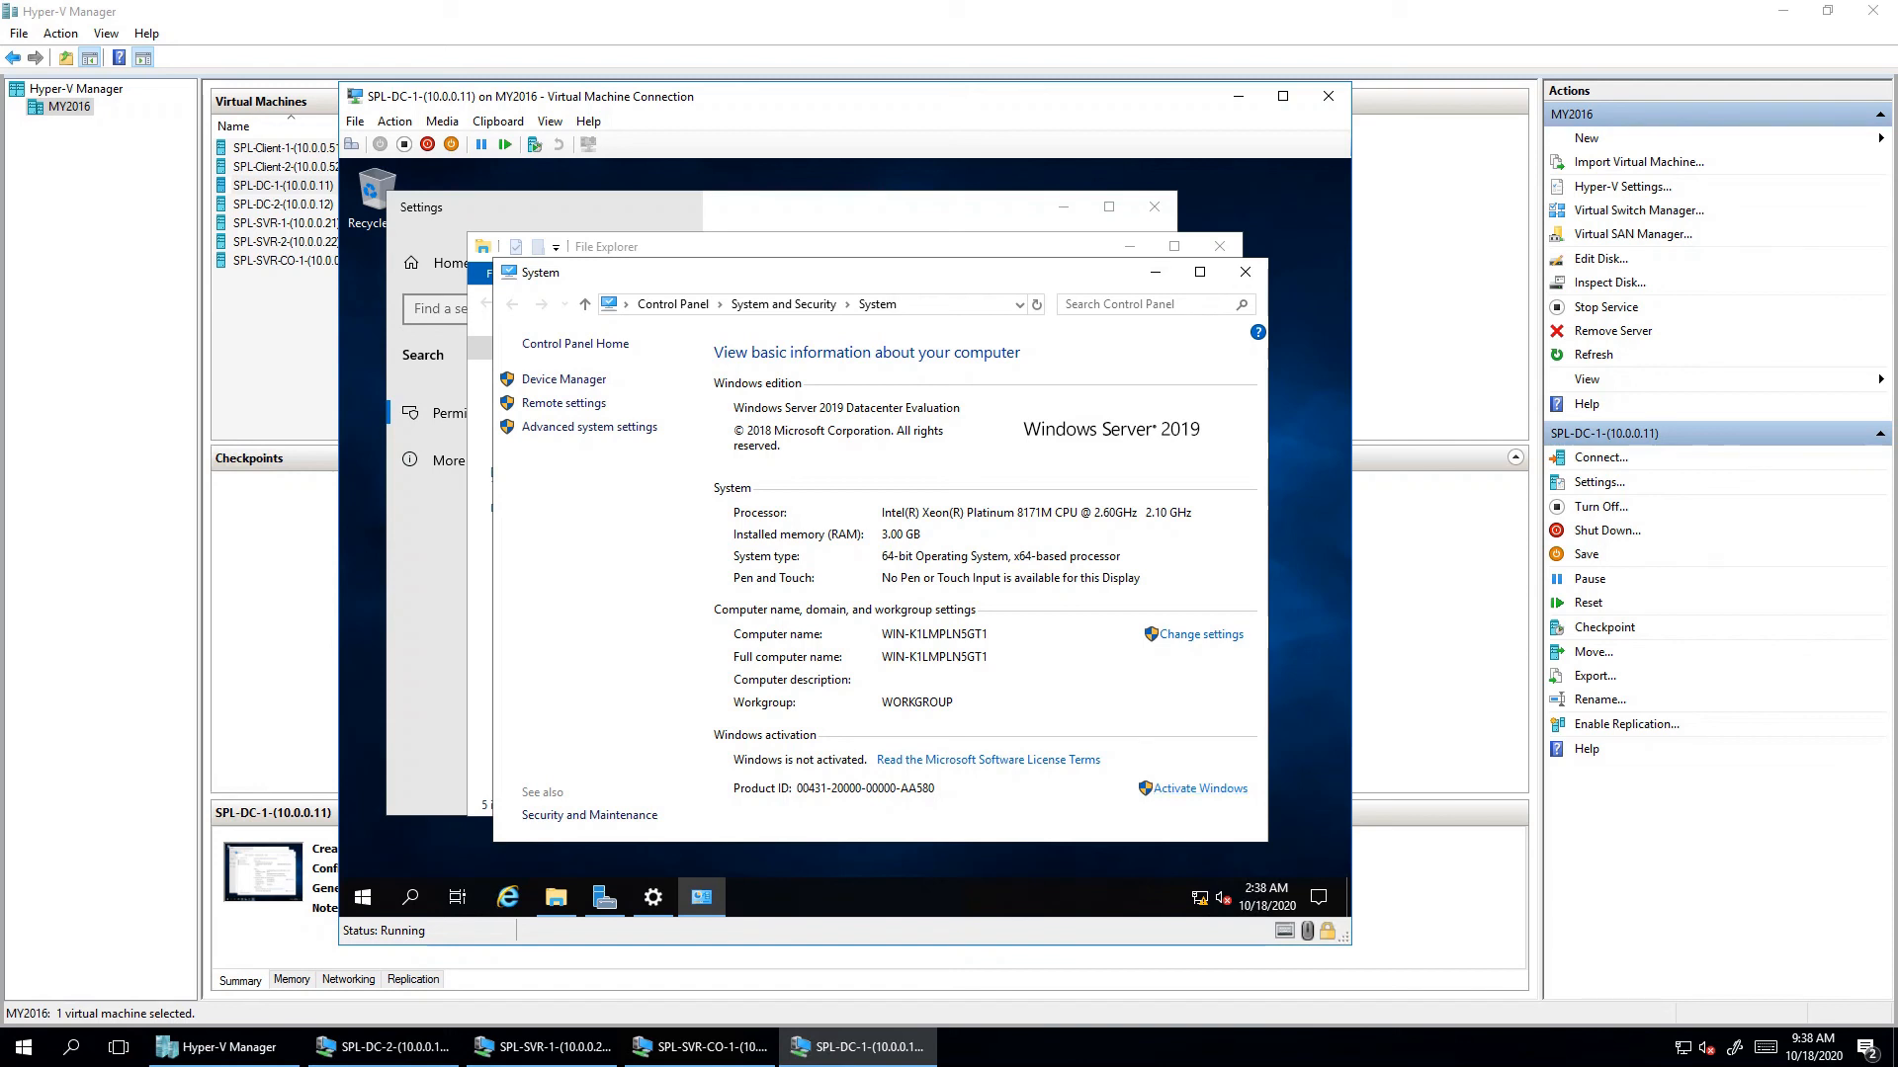
# - Change the computer name to DC1, accept the restart notice and close System Properties
pyautogui.click(1201, 634)
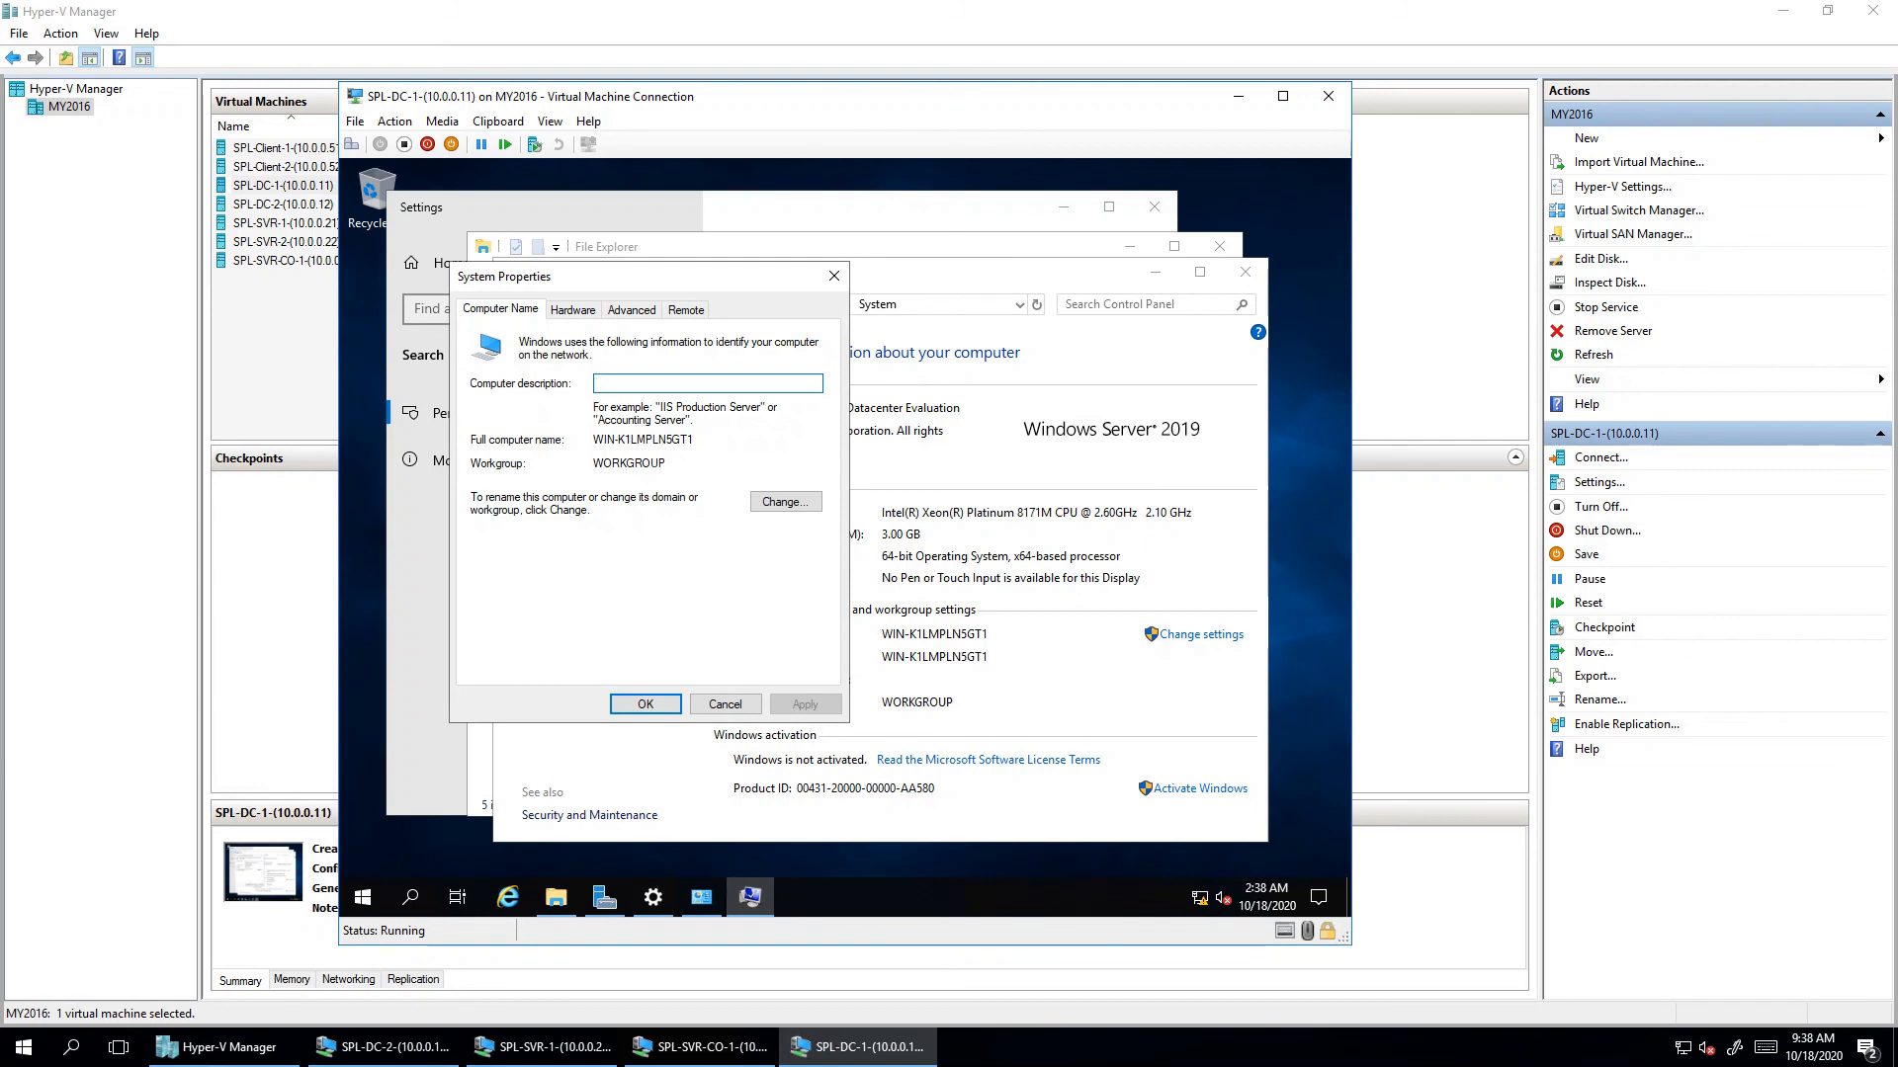
pyautogui.click(785, 501)
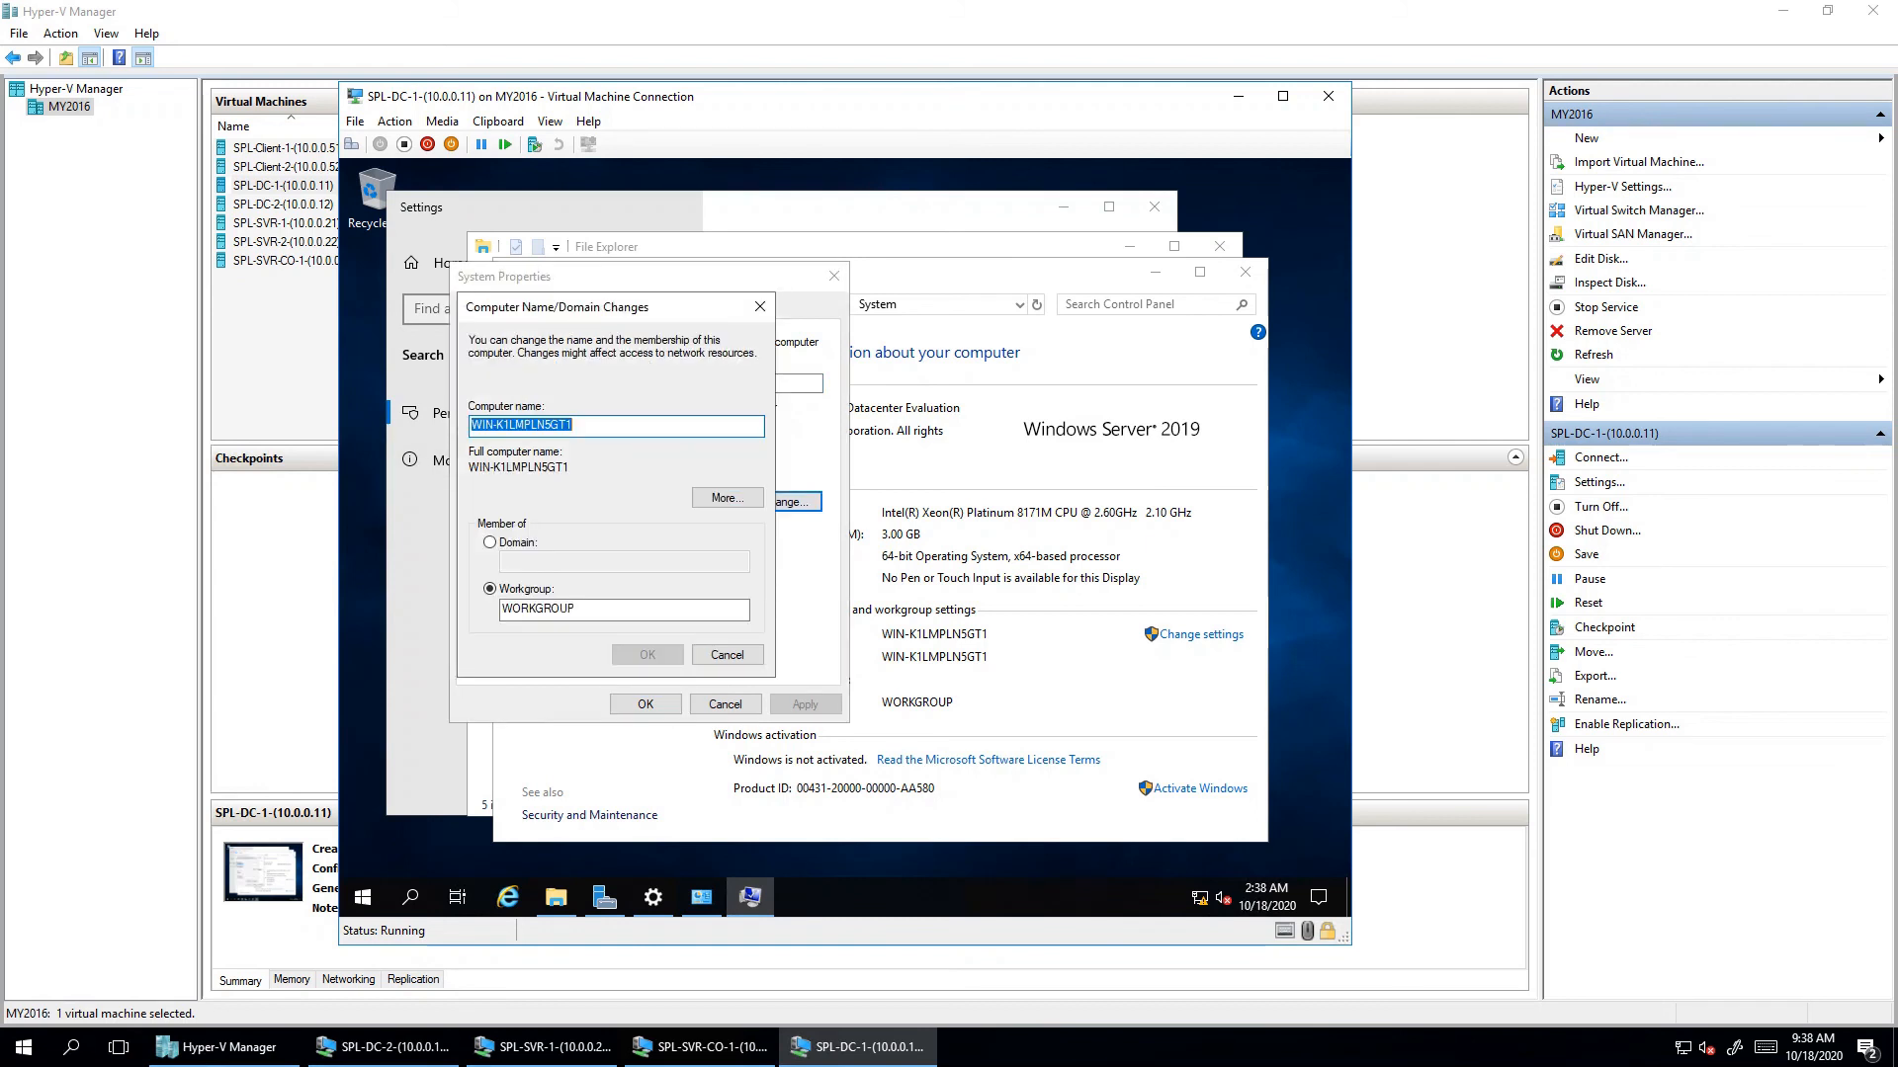
pyautogui.write('DC')
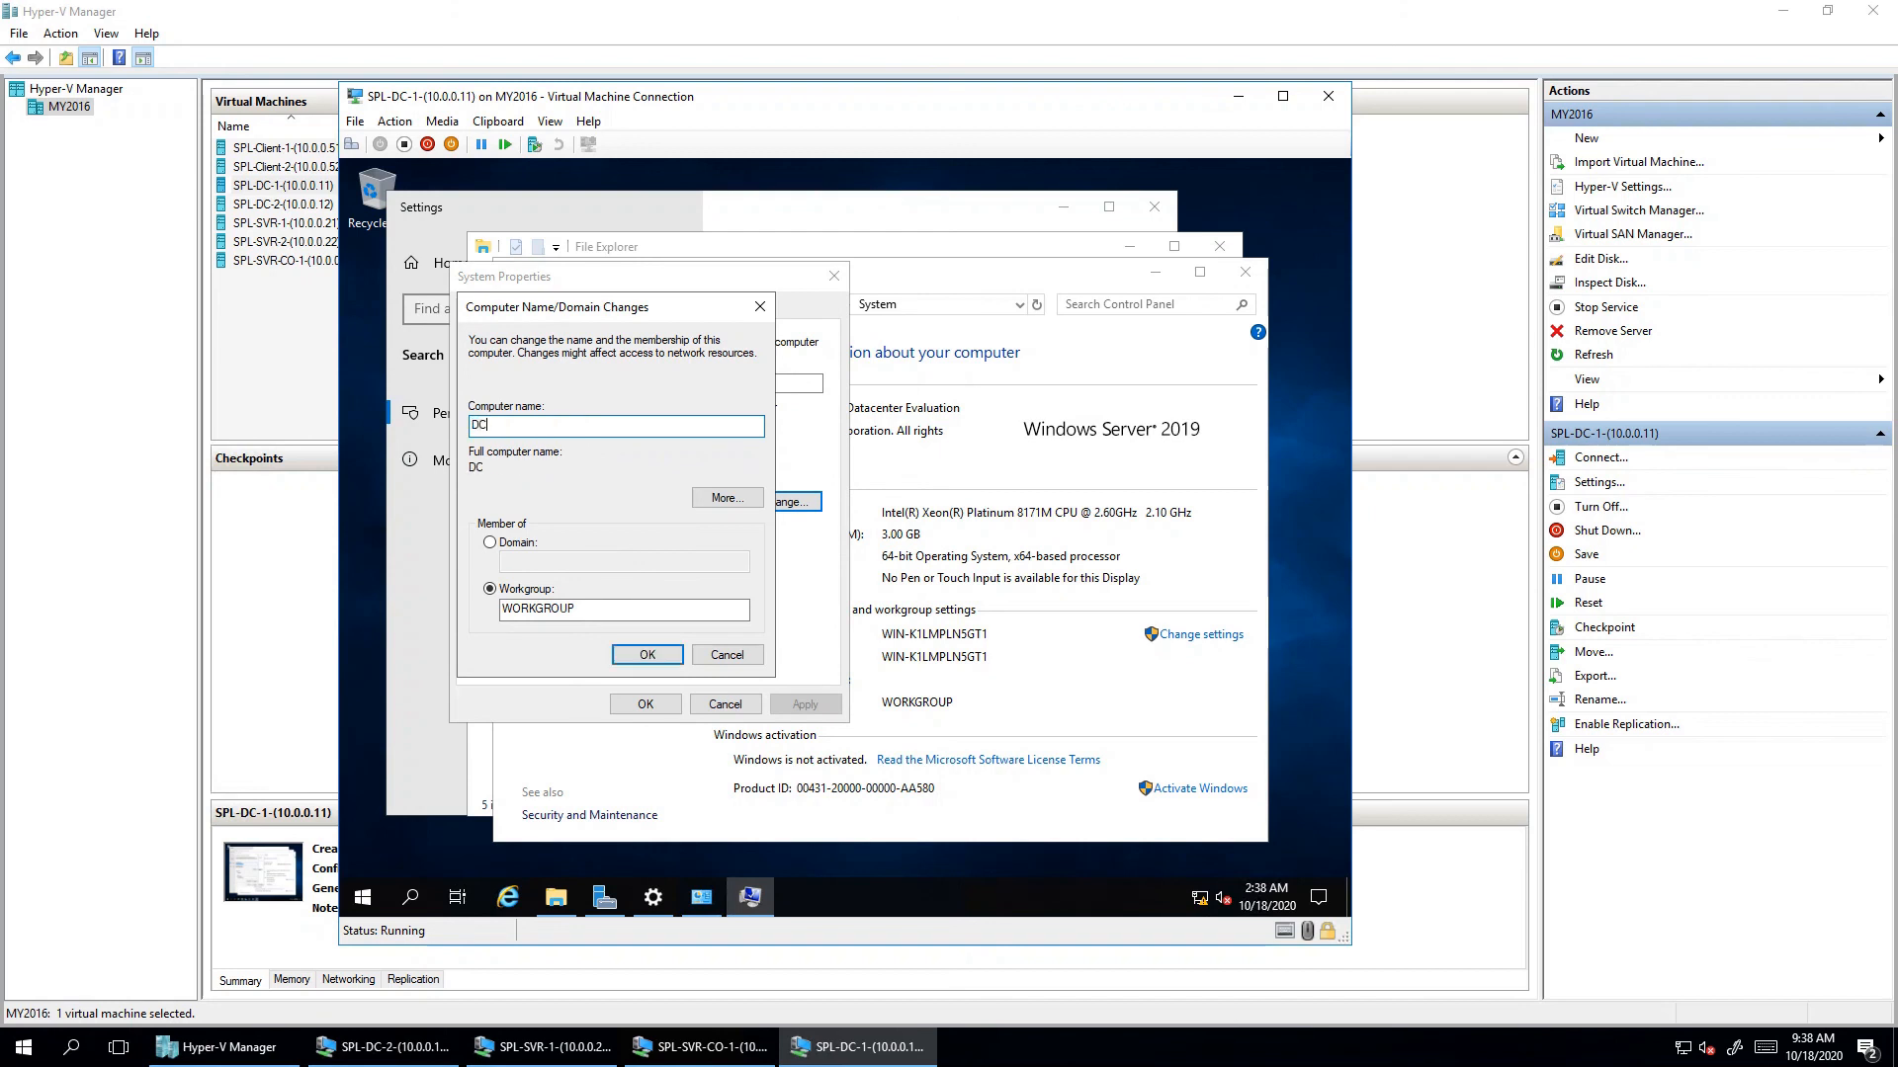
pyautogui.write('1')
pyautogui.click(646, 654)
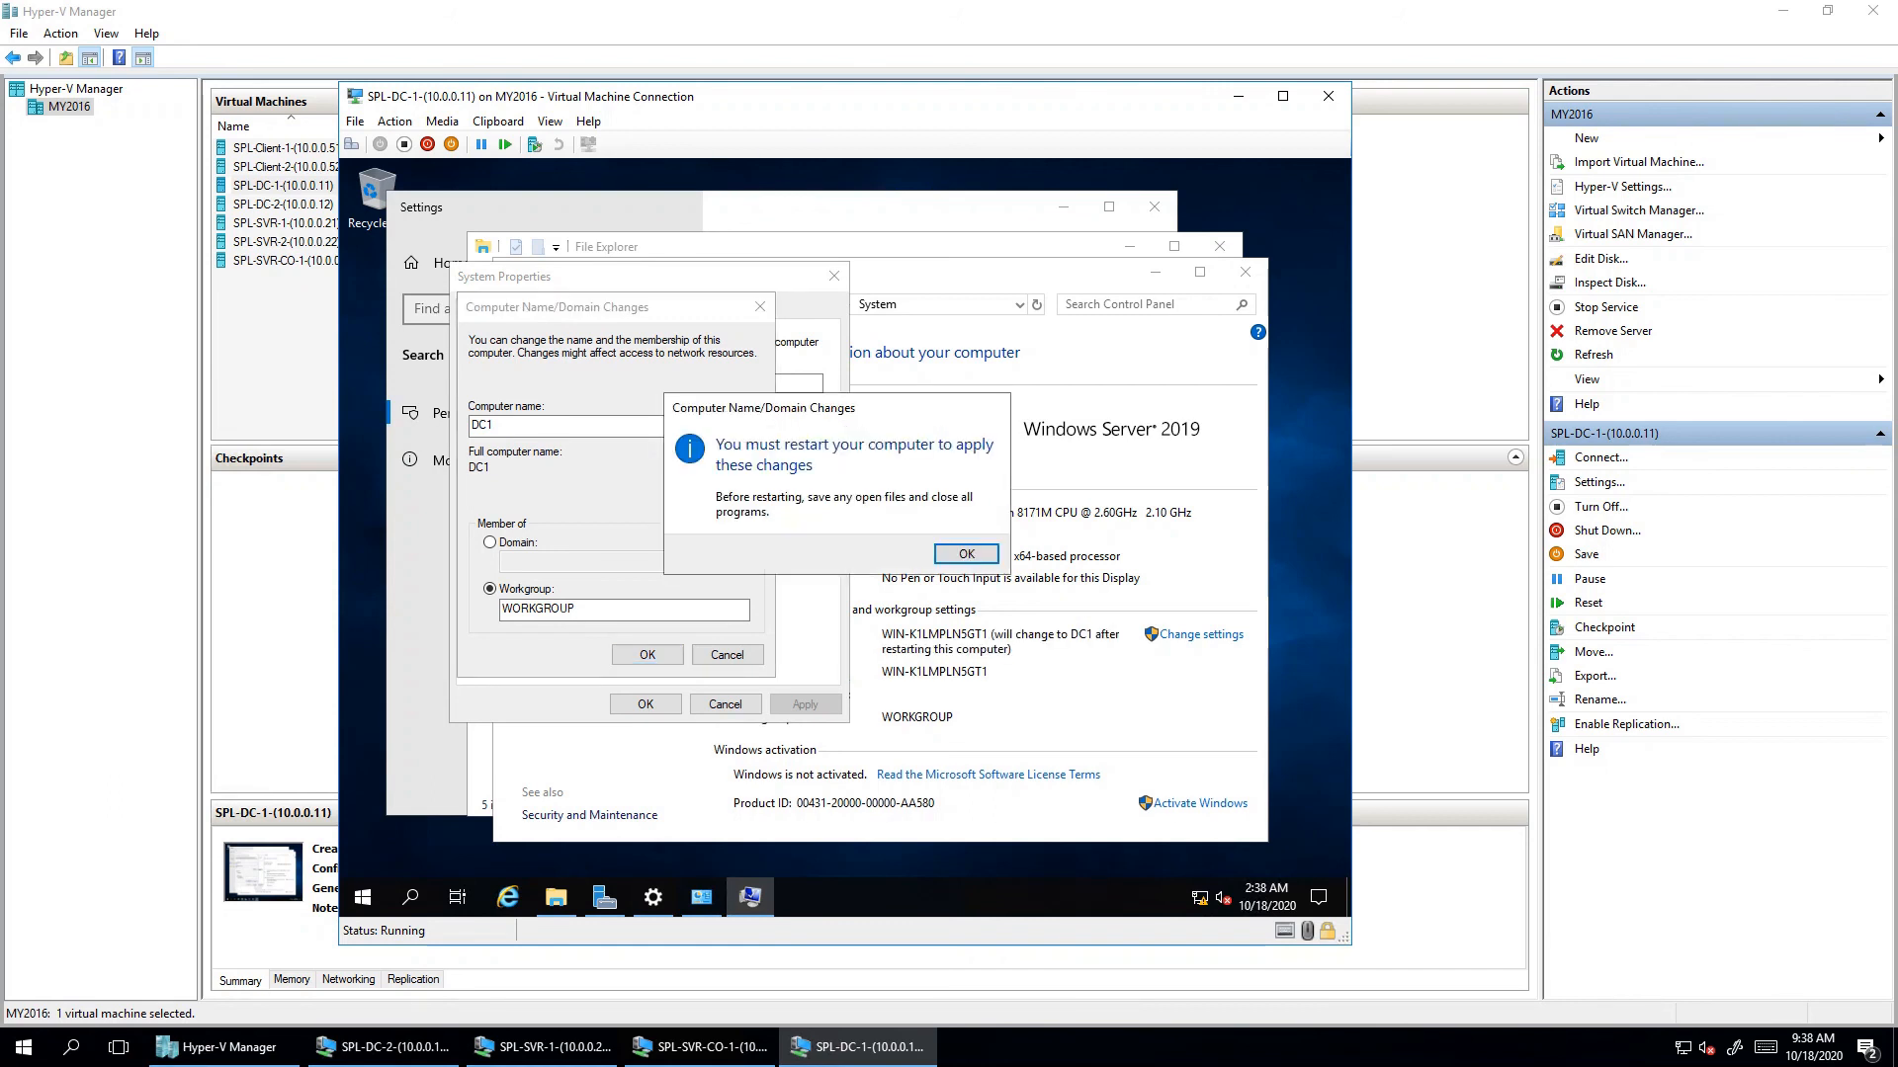
pyautogui.press('Return')
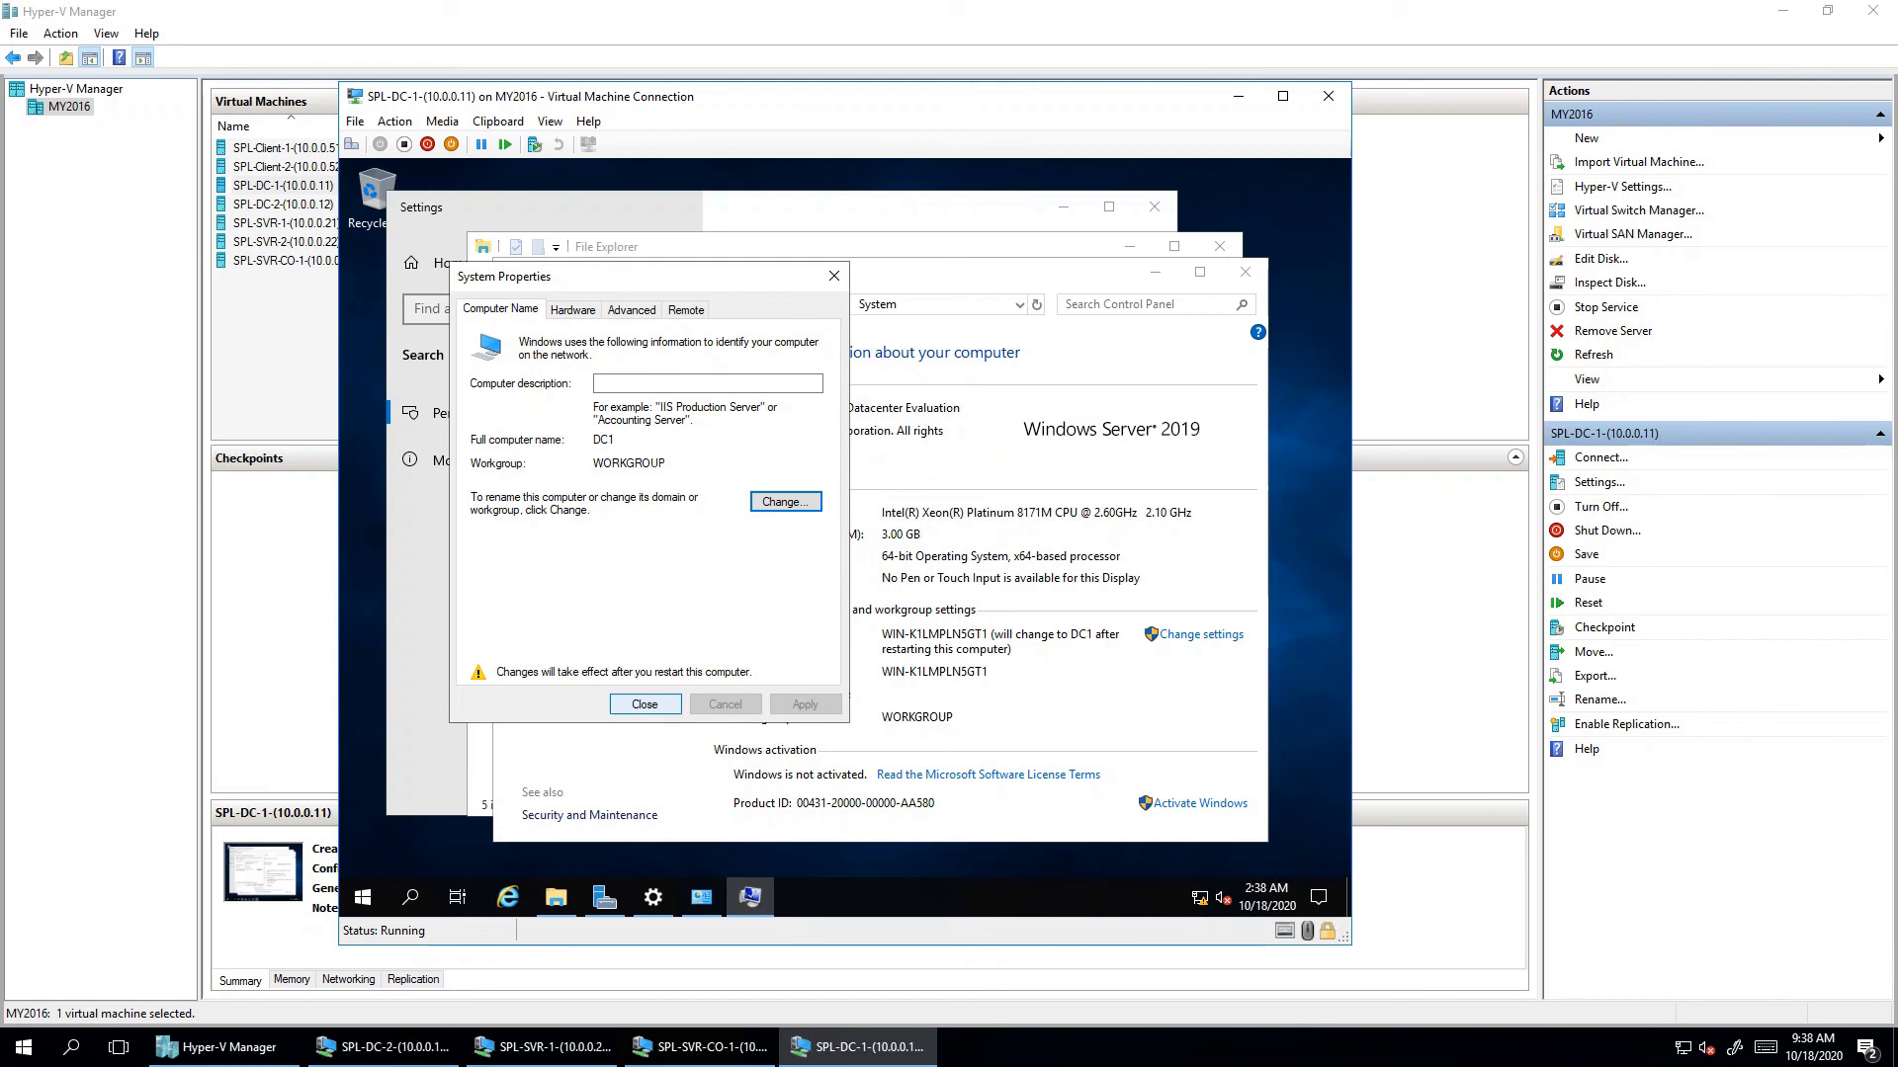
pyautogui.press('Return')
pyautogui.press('Return')
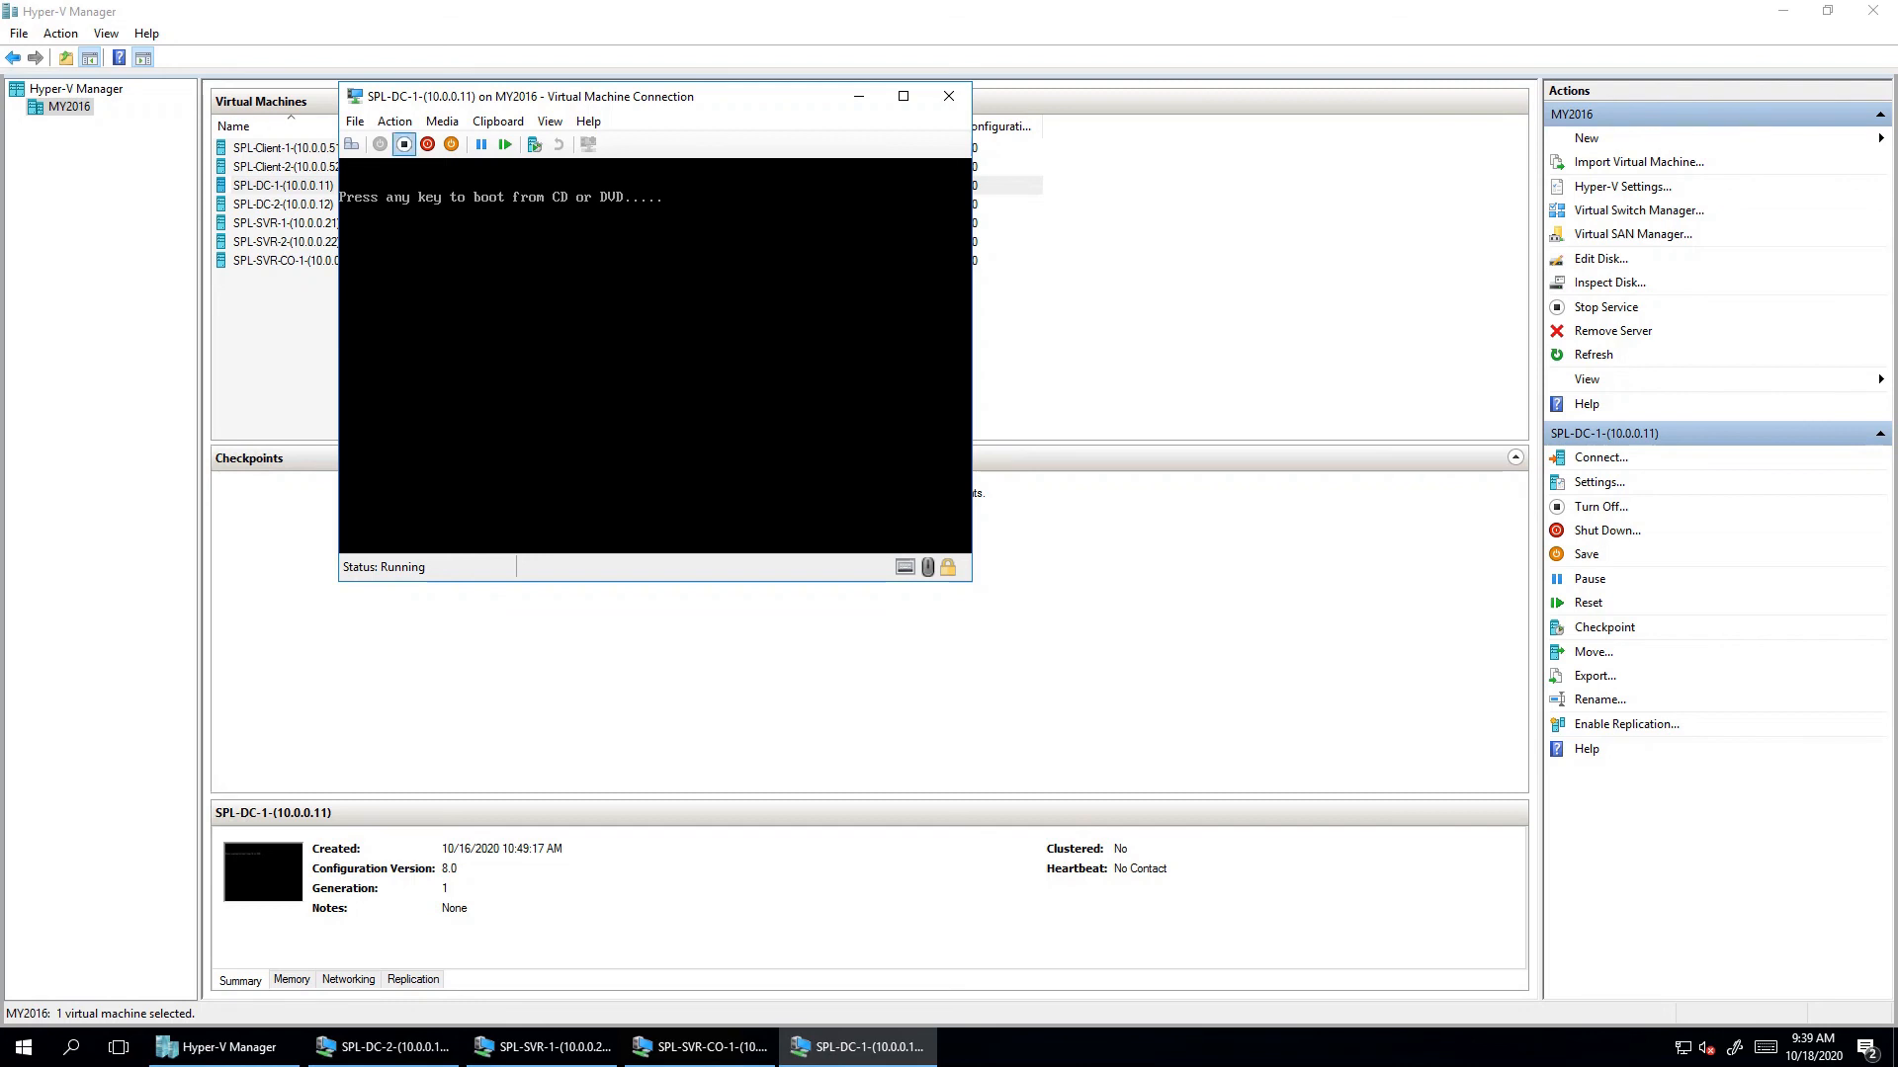
# - Eject Window_Server_2019.iso from the VM's DVD drive so it boots from disk
pyautogui.click(442, 121)
pyautogui.moveTo(415, 145)
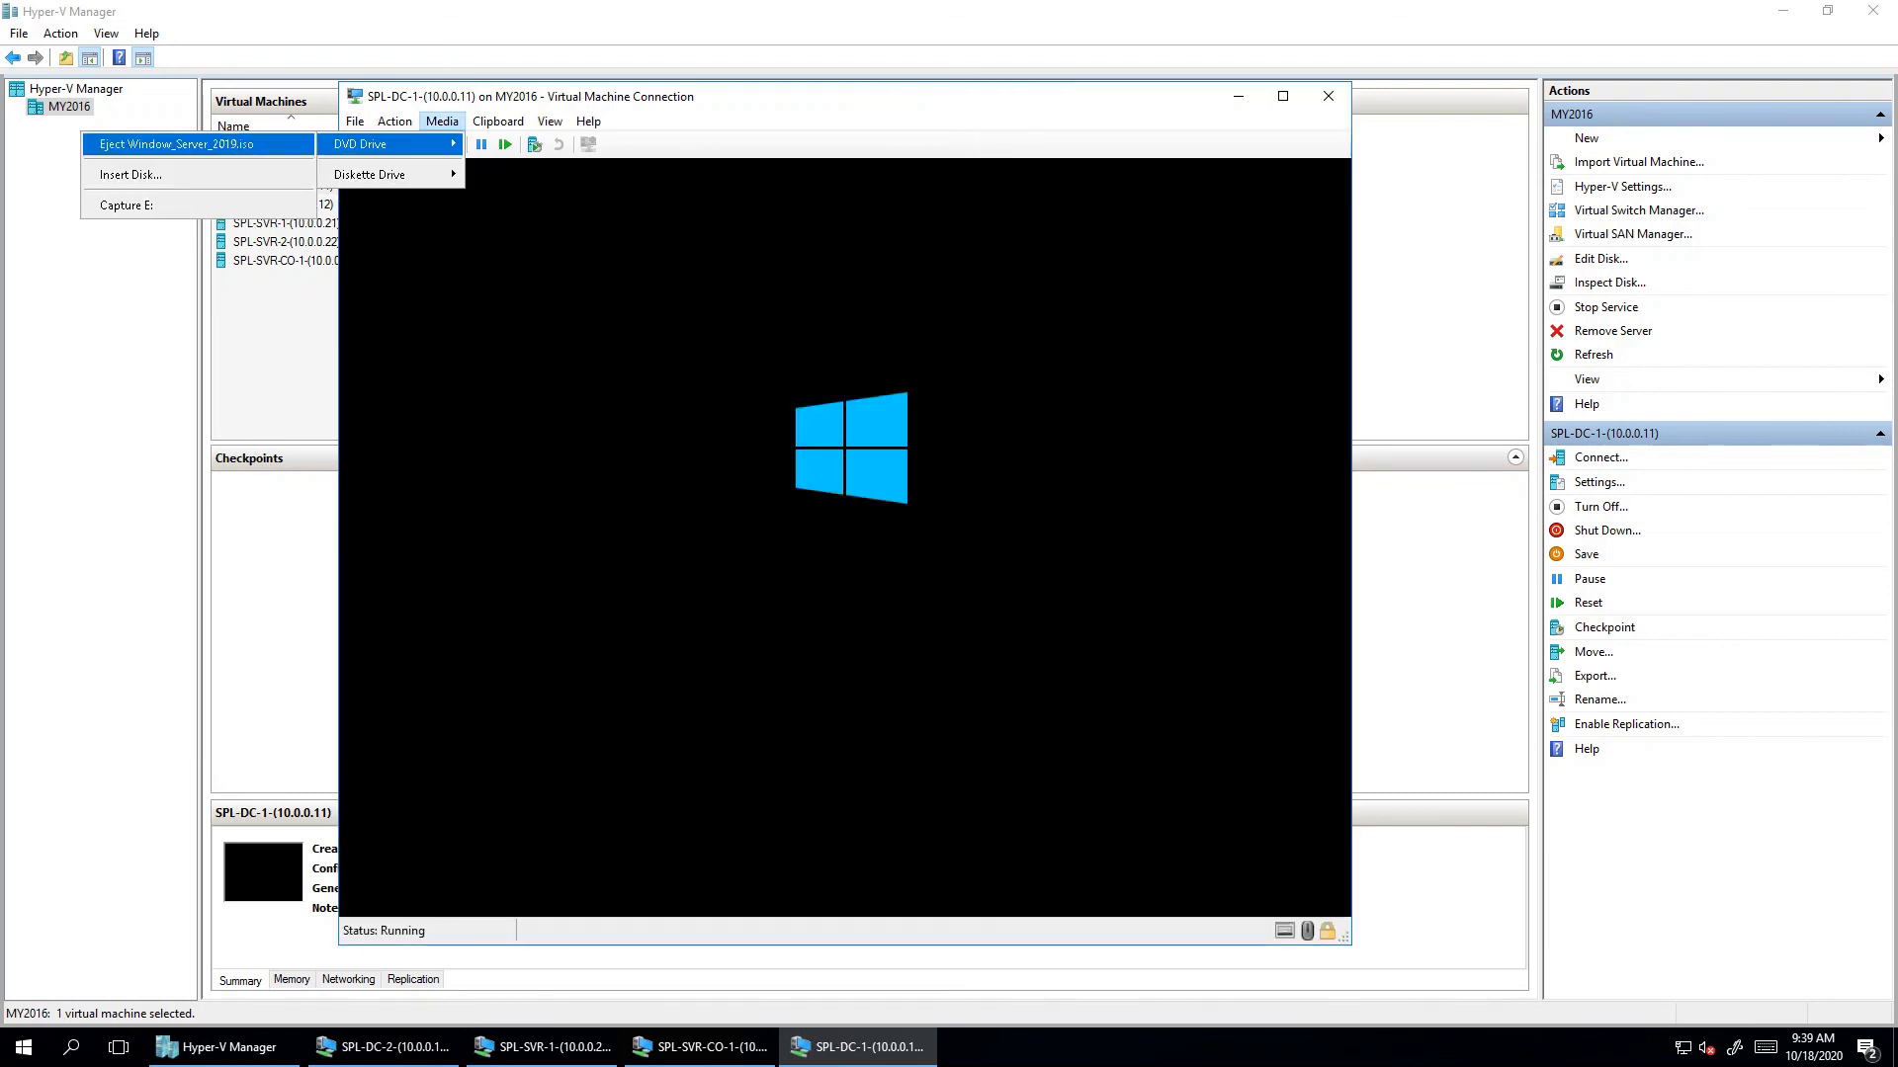
pyautogui.click(176, 144)
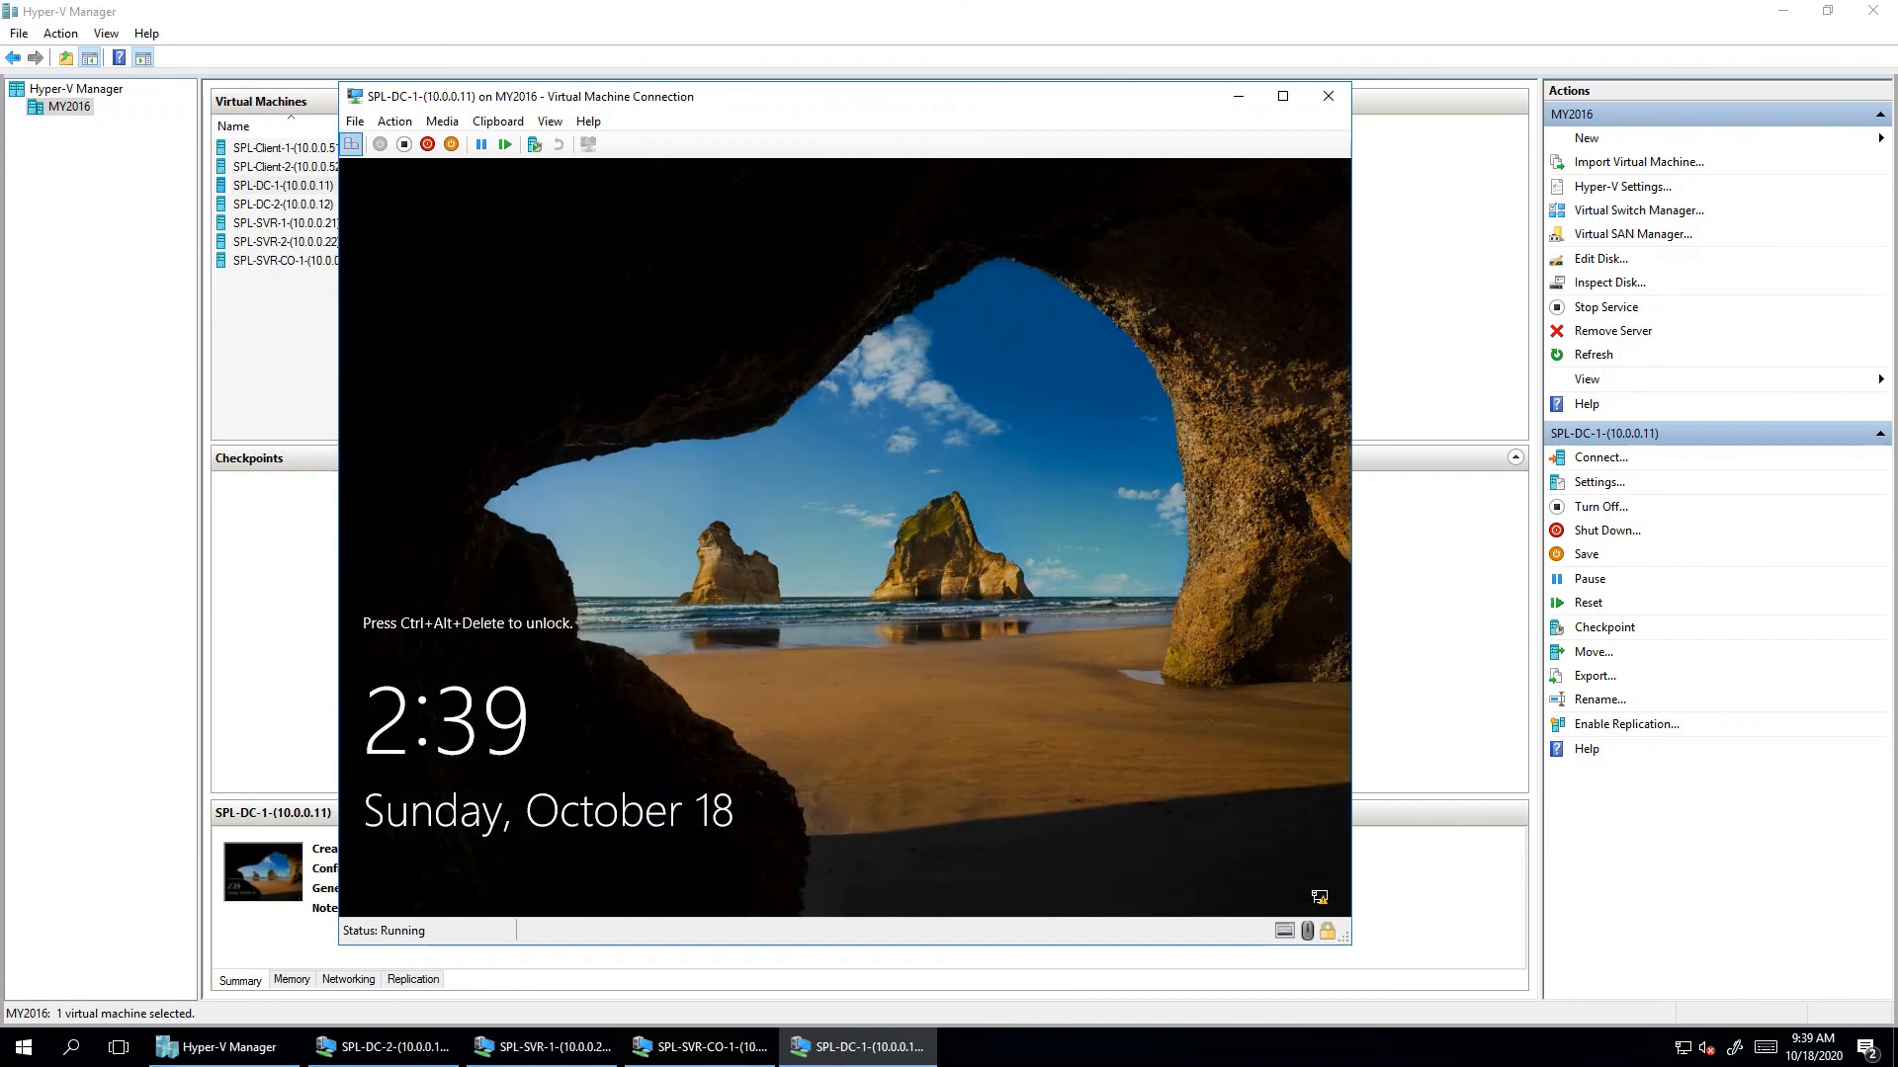
# - Send Ctrl+Alt+Delete to the VM and sign in with the Administrator password
pyautogui.click(351, 144)
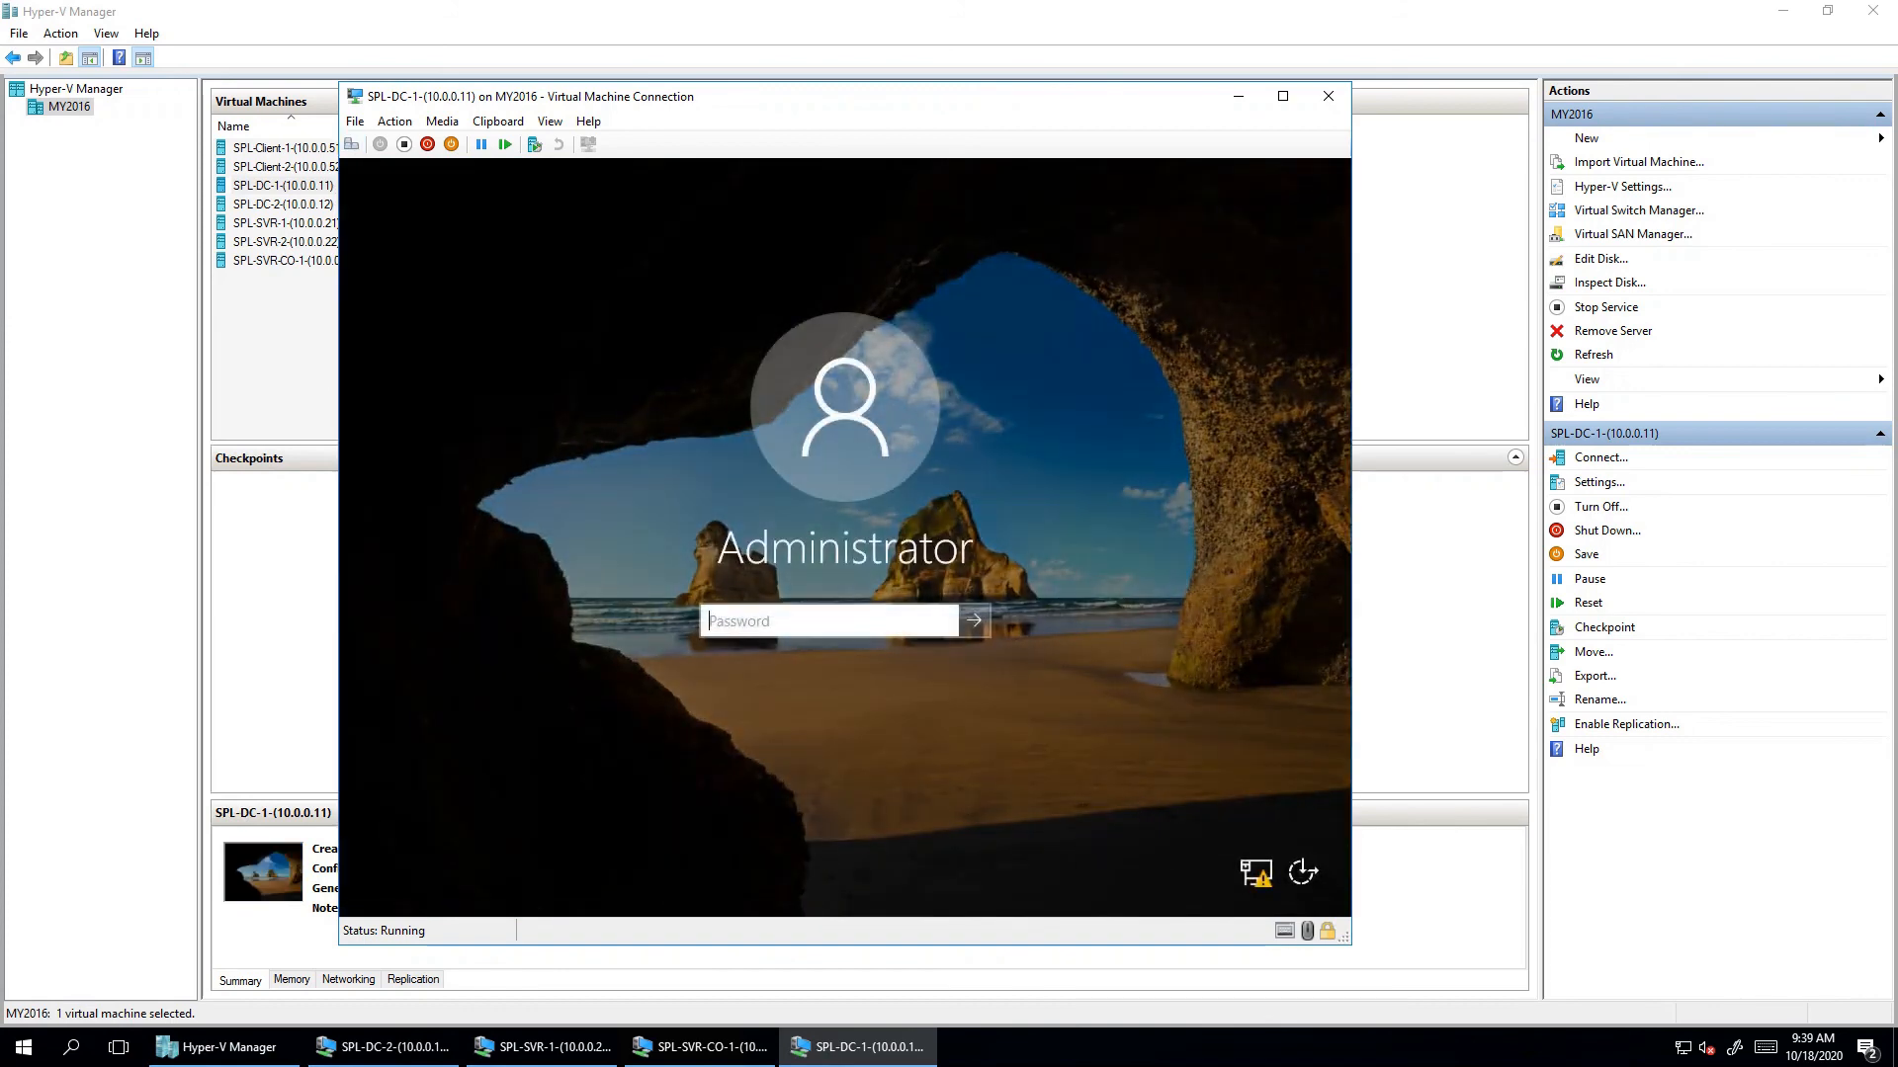
pyautogui.write('•••••••')
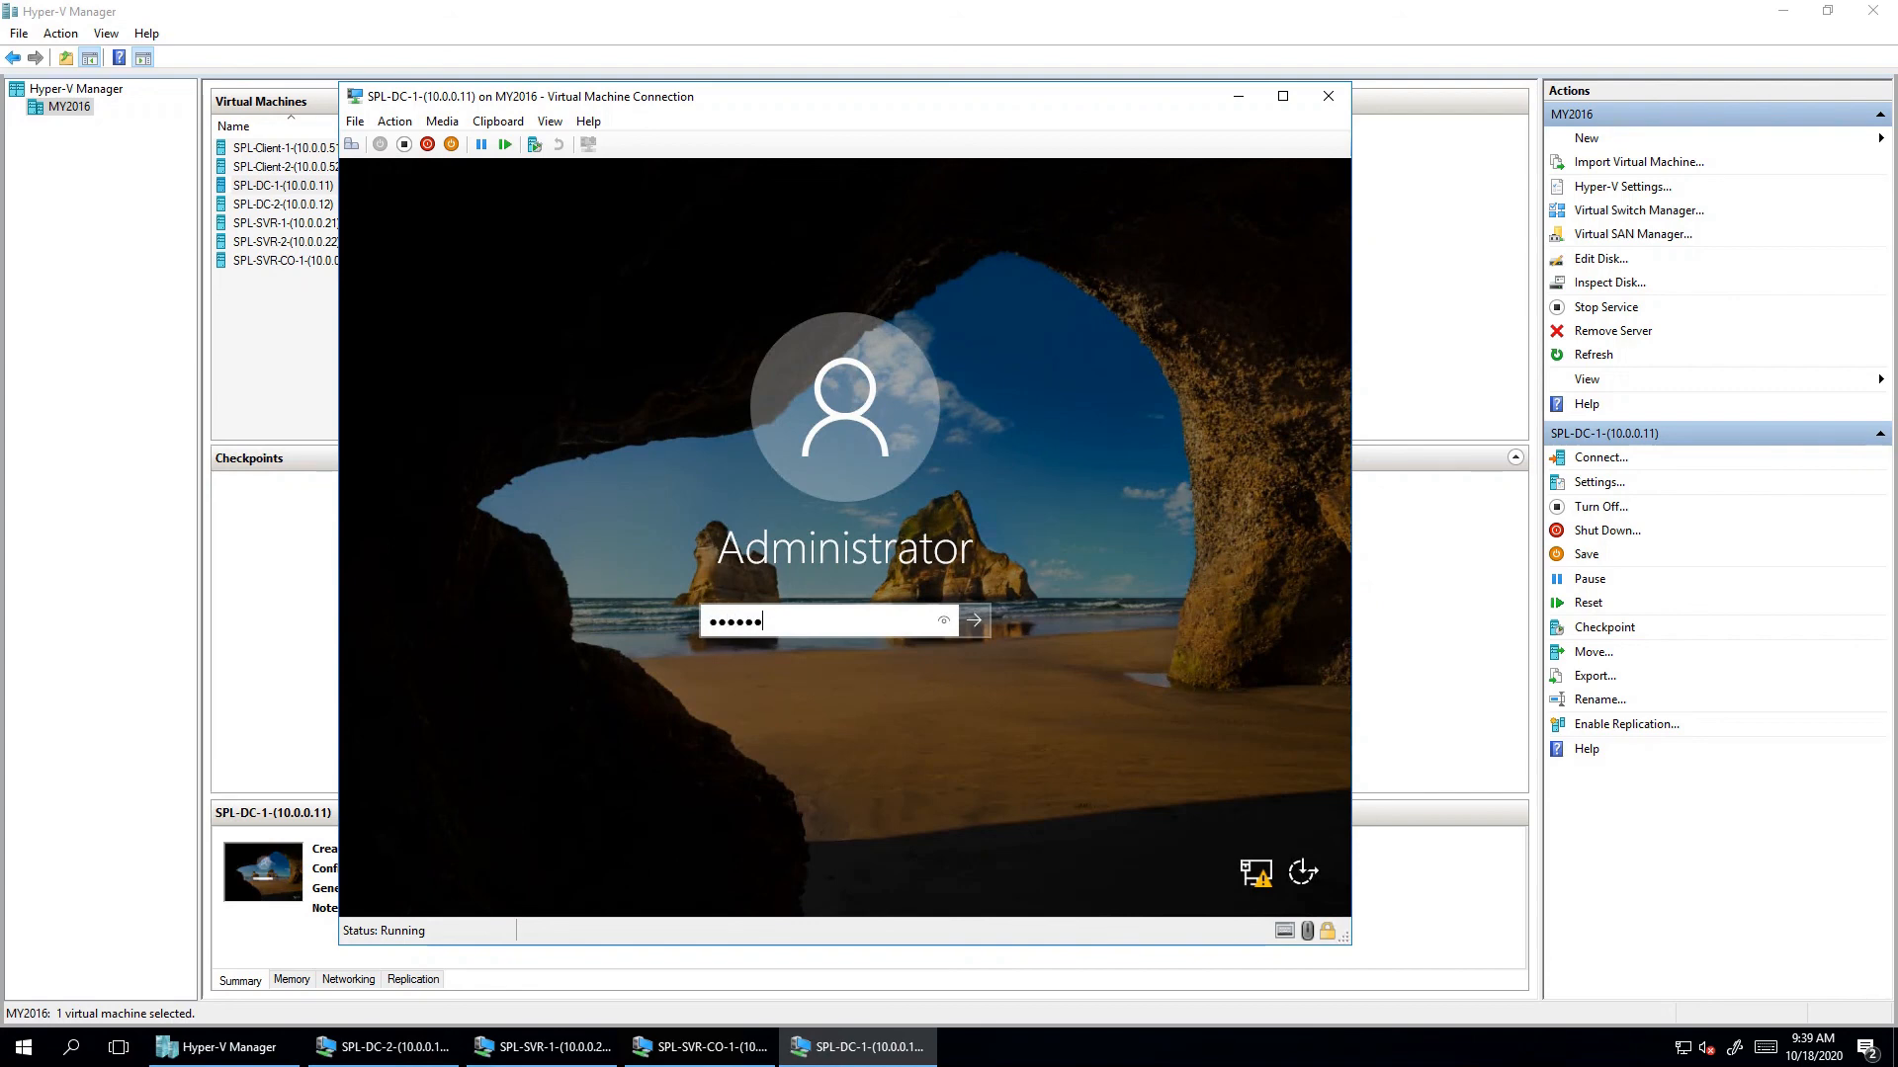
pyautogui.press('Return')
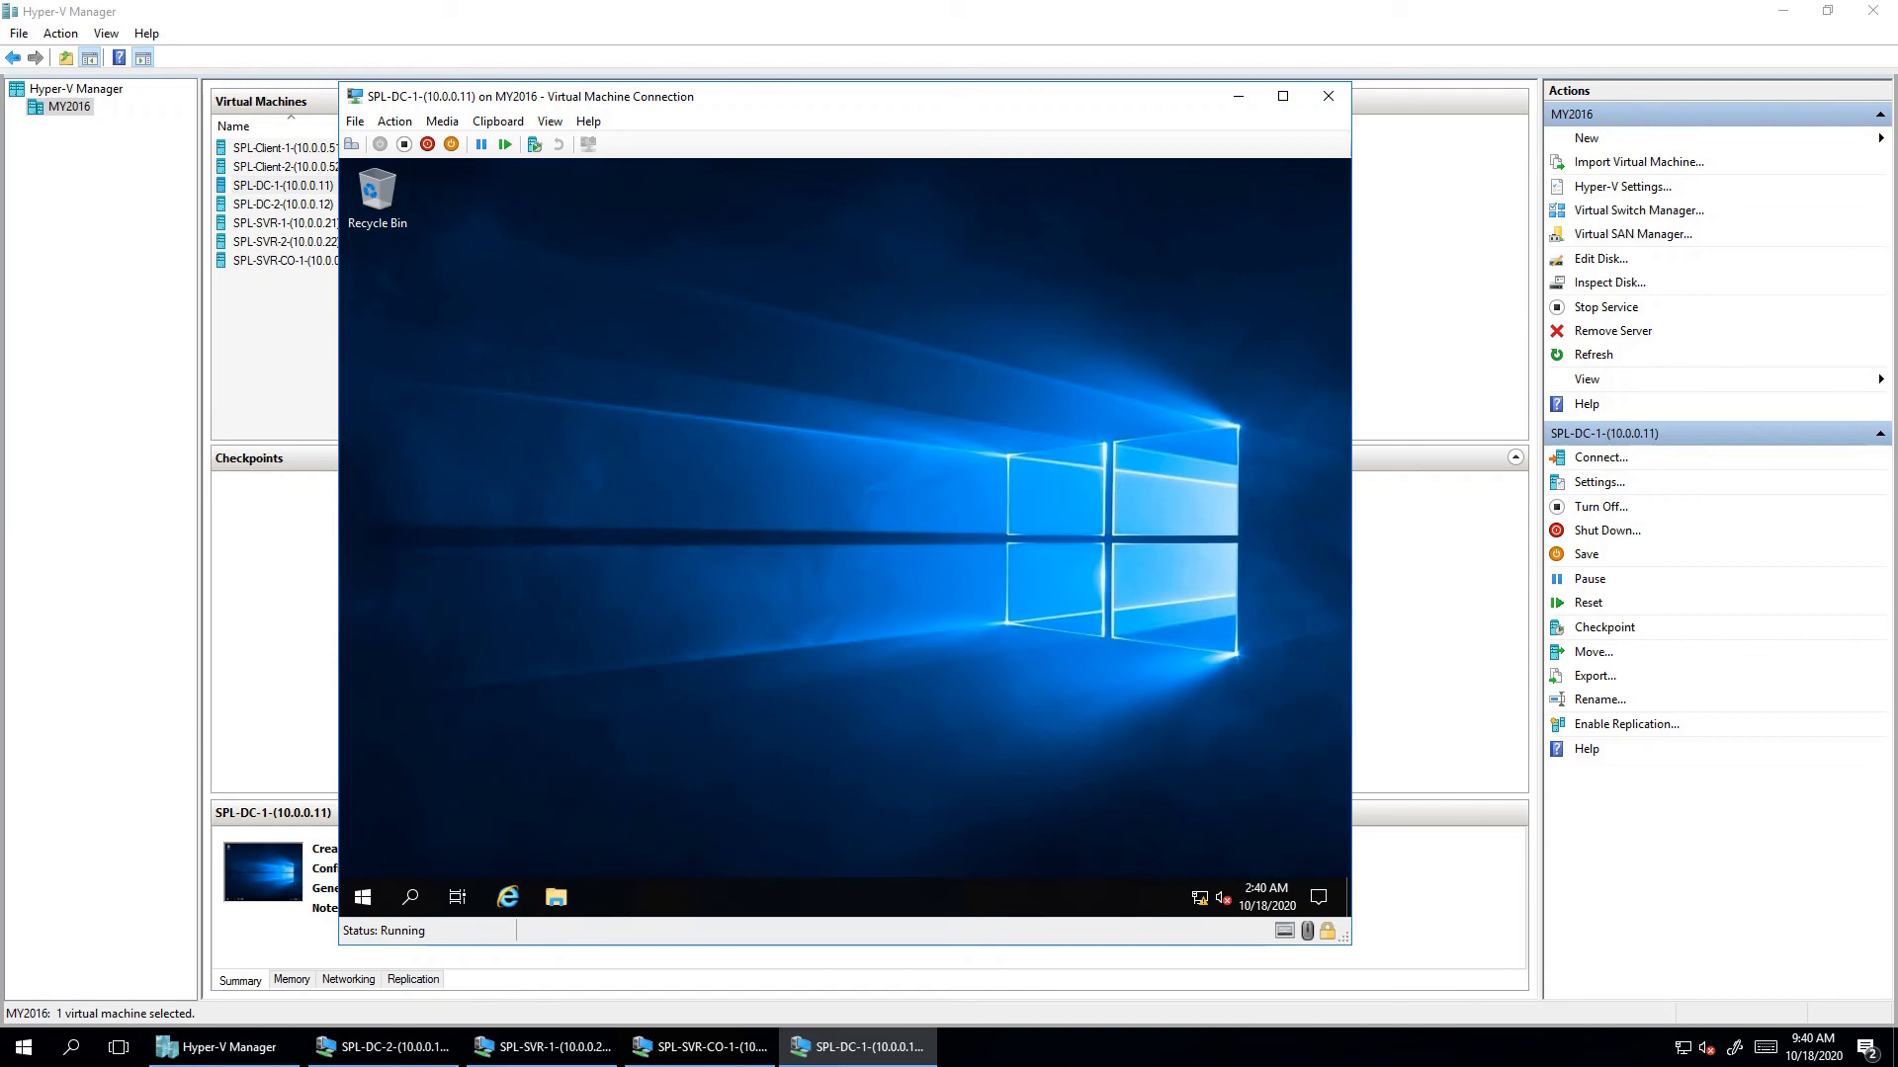
# - Open the VM's date and time settings from the taskbar menu
pyautogui.rightClick(1266, 896)
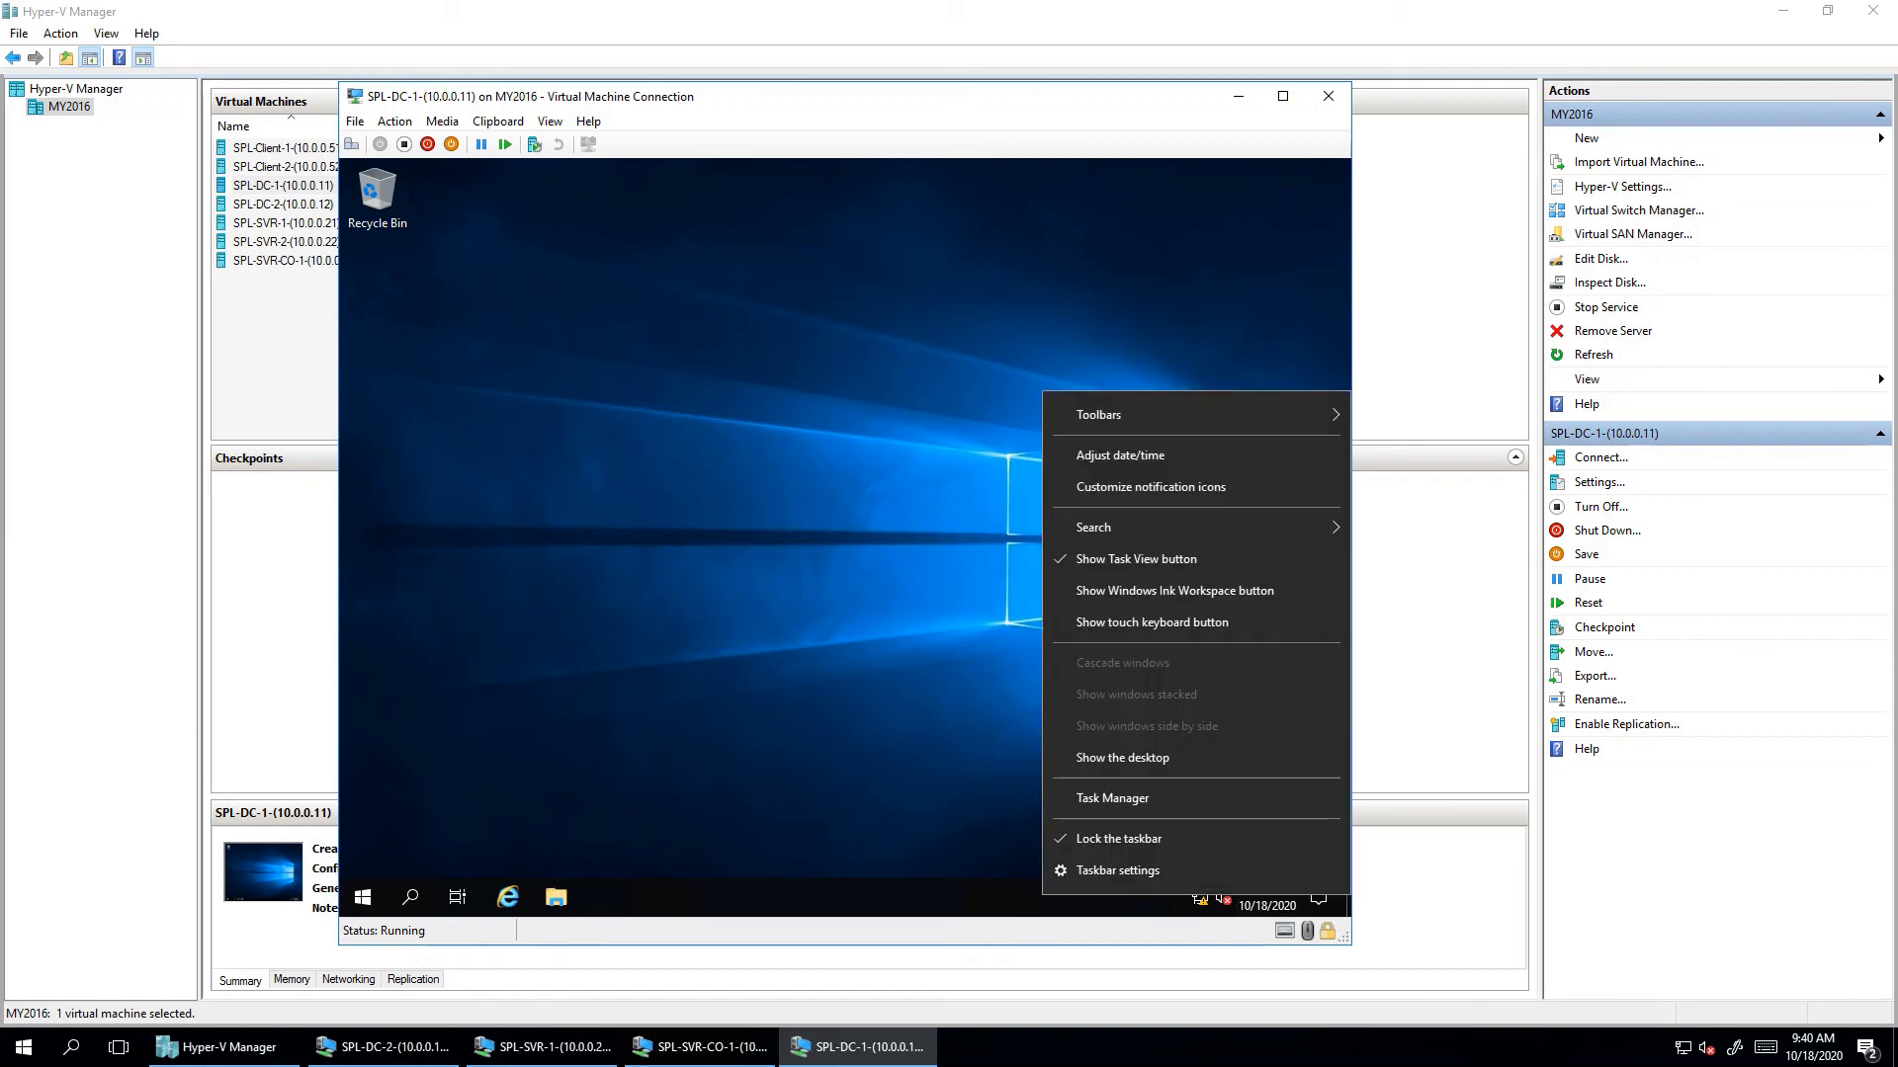
pyautogui.click(1118, 869)
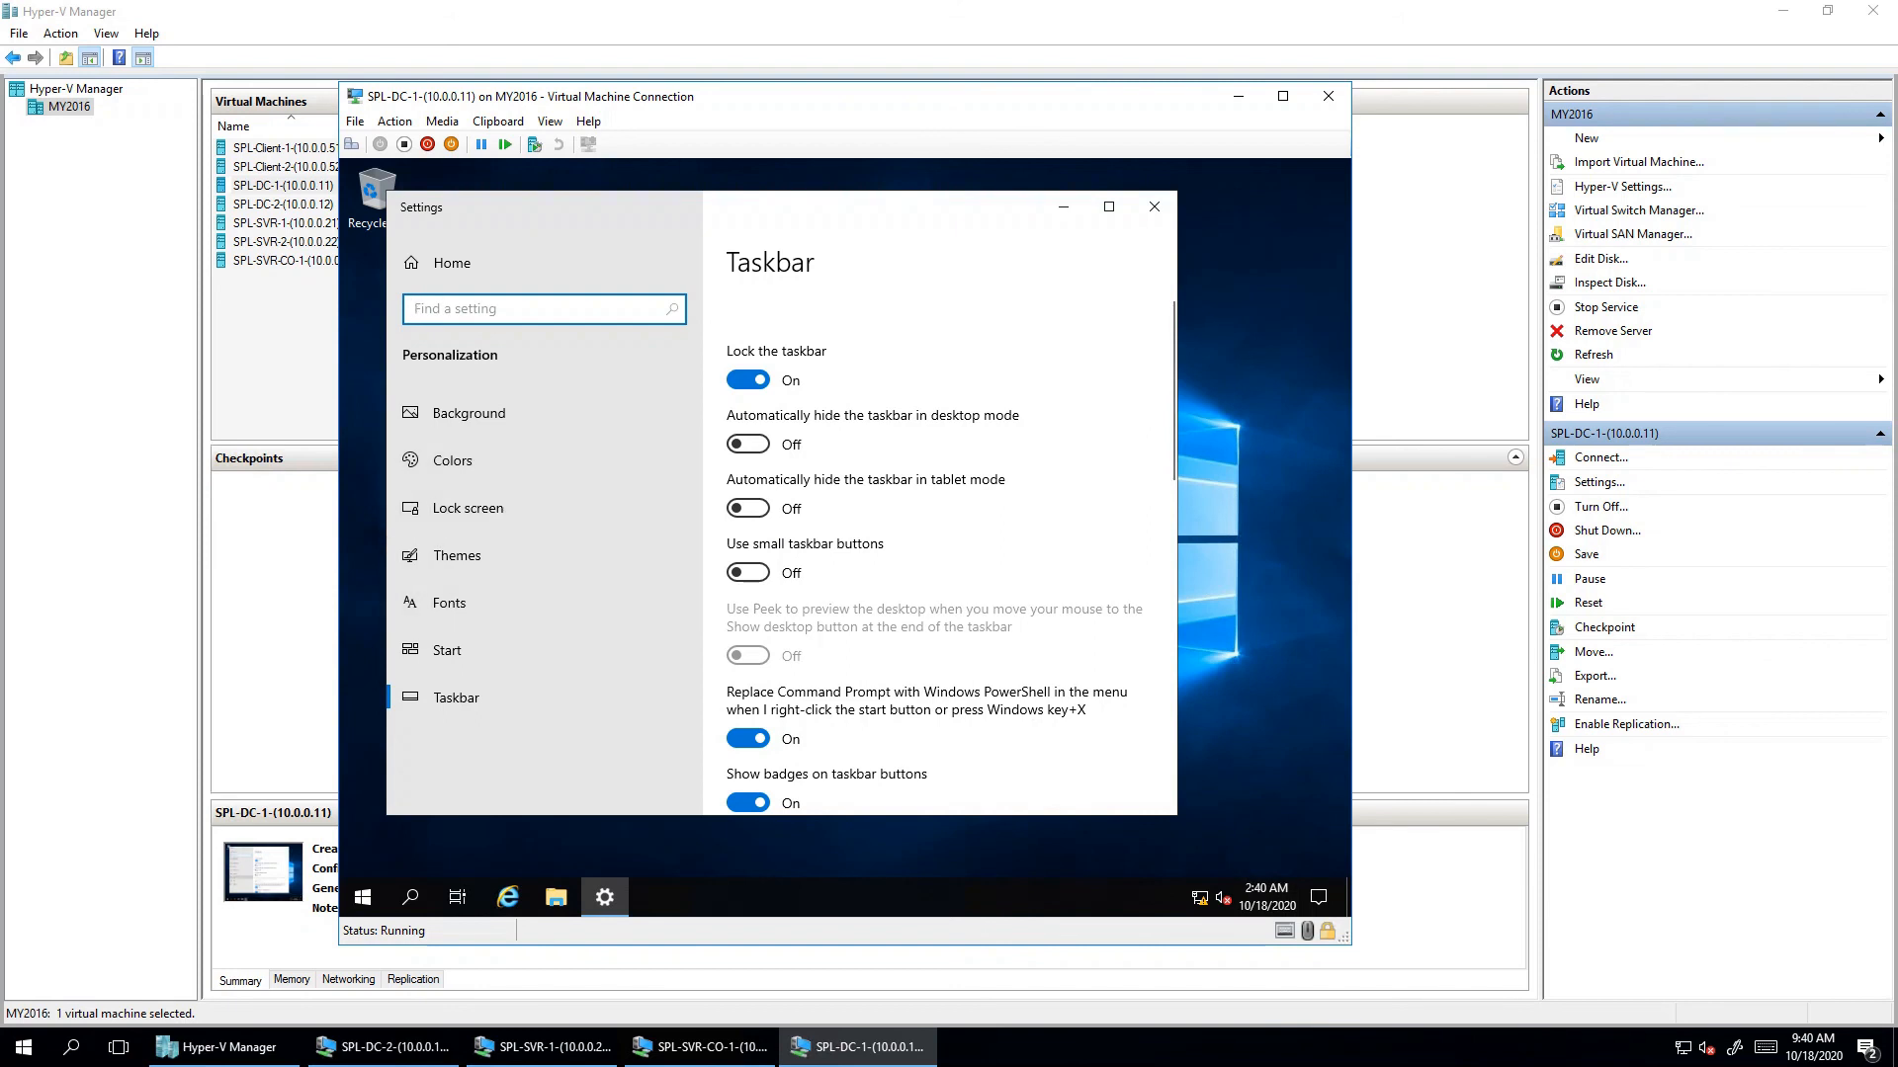
pyautogui.click(1153, 207)
pyautogui.rightClick(1270, 894)
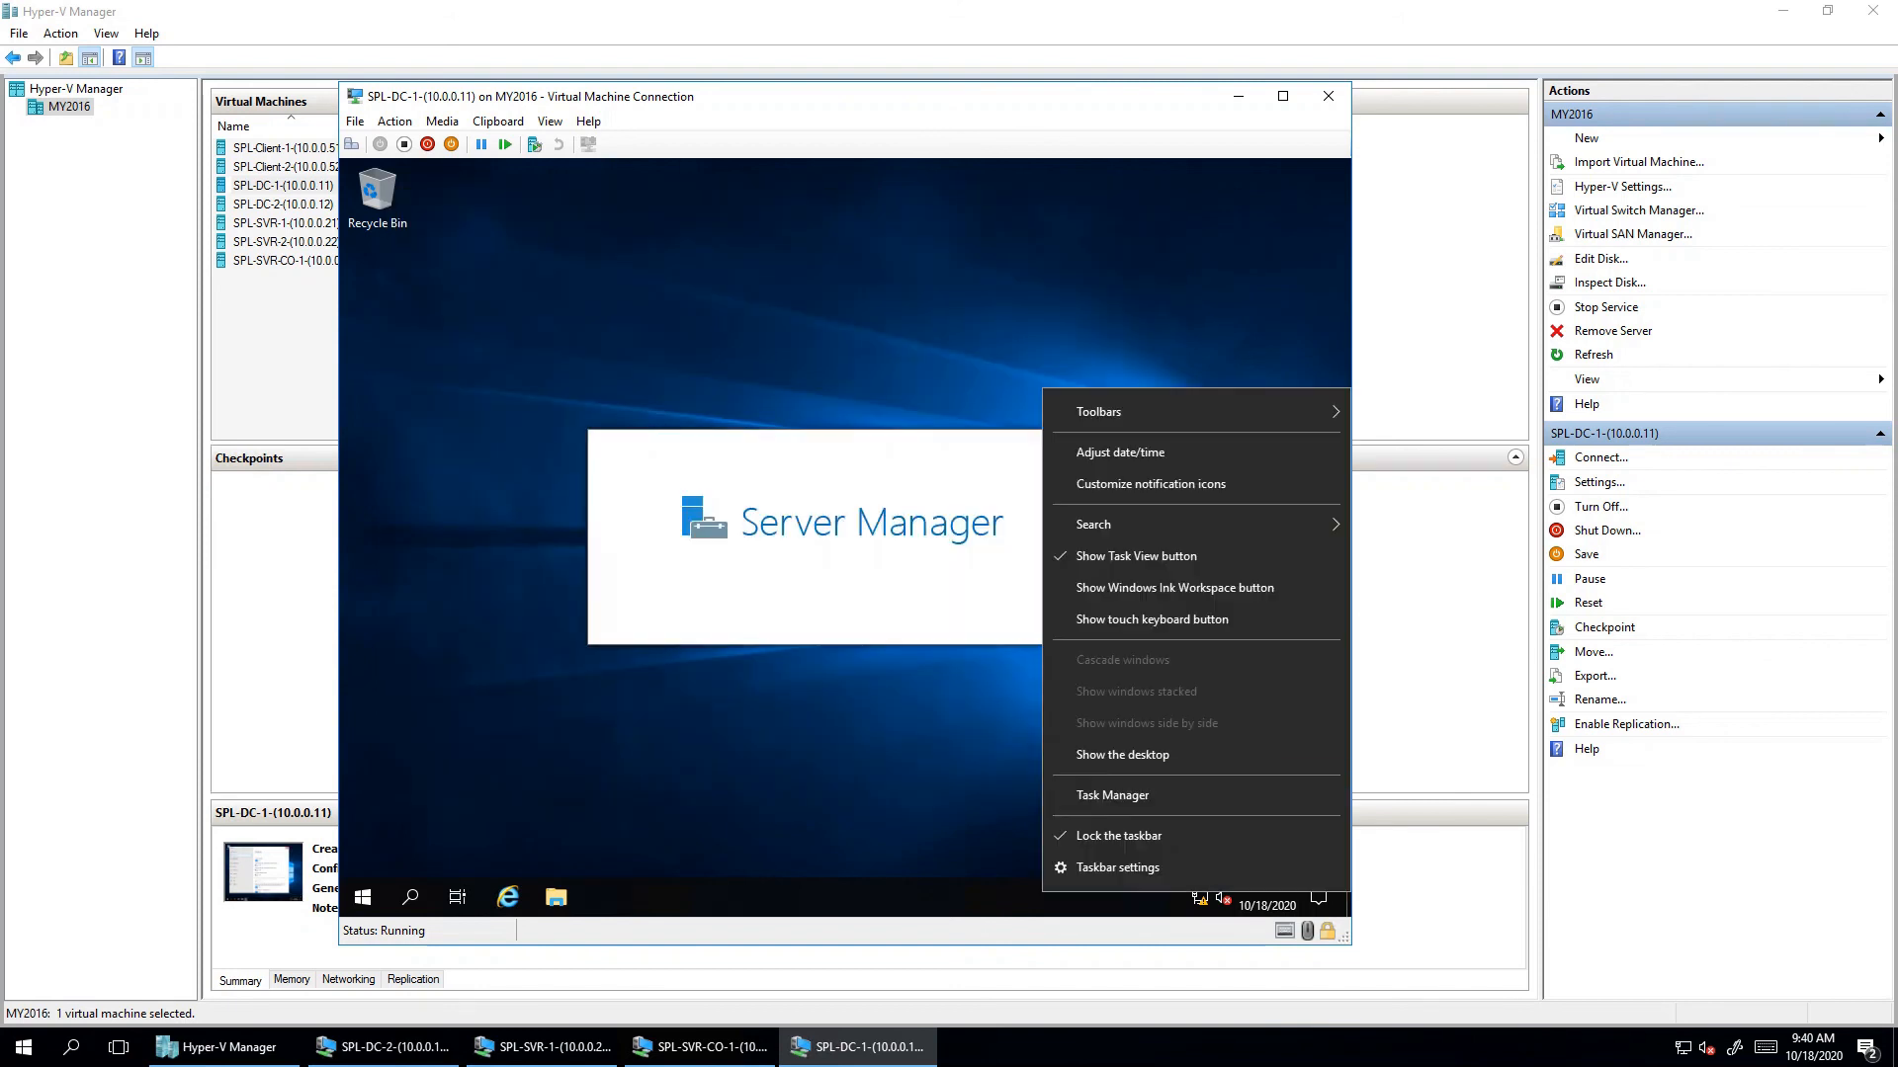
pyautogui.click(1119, 452)
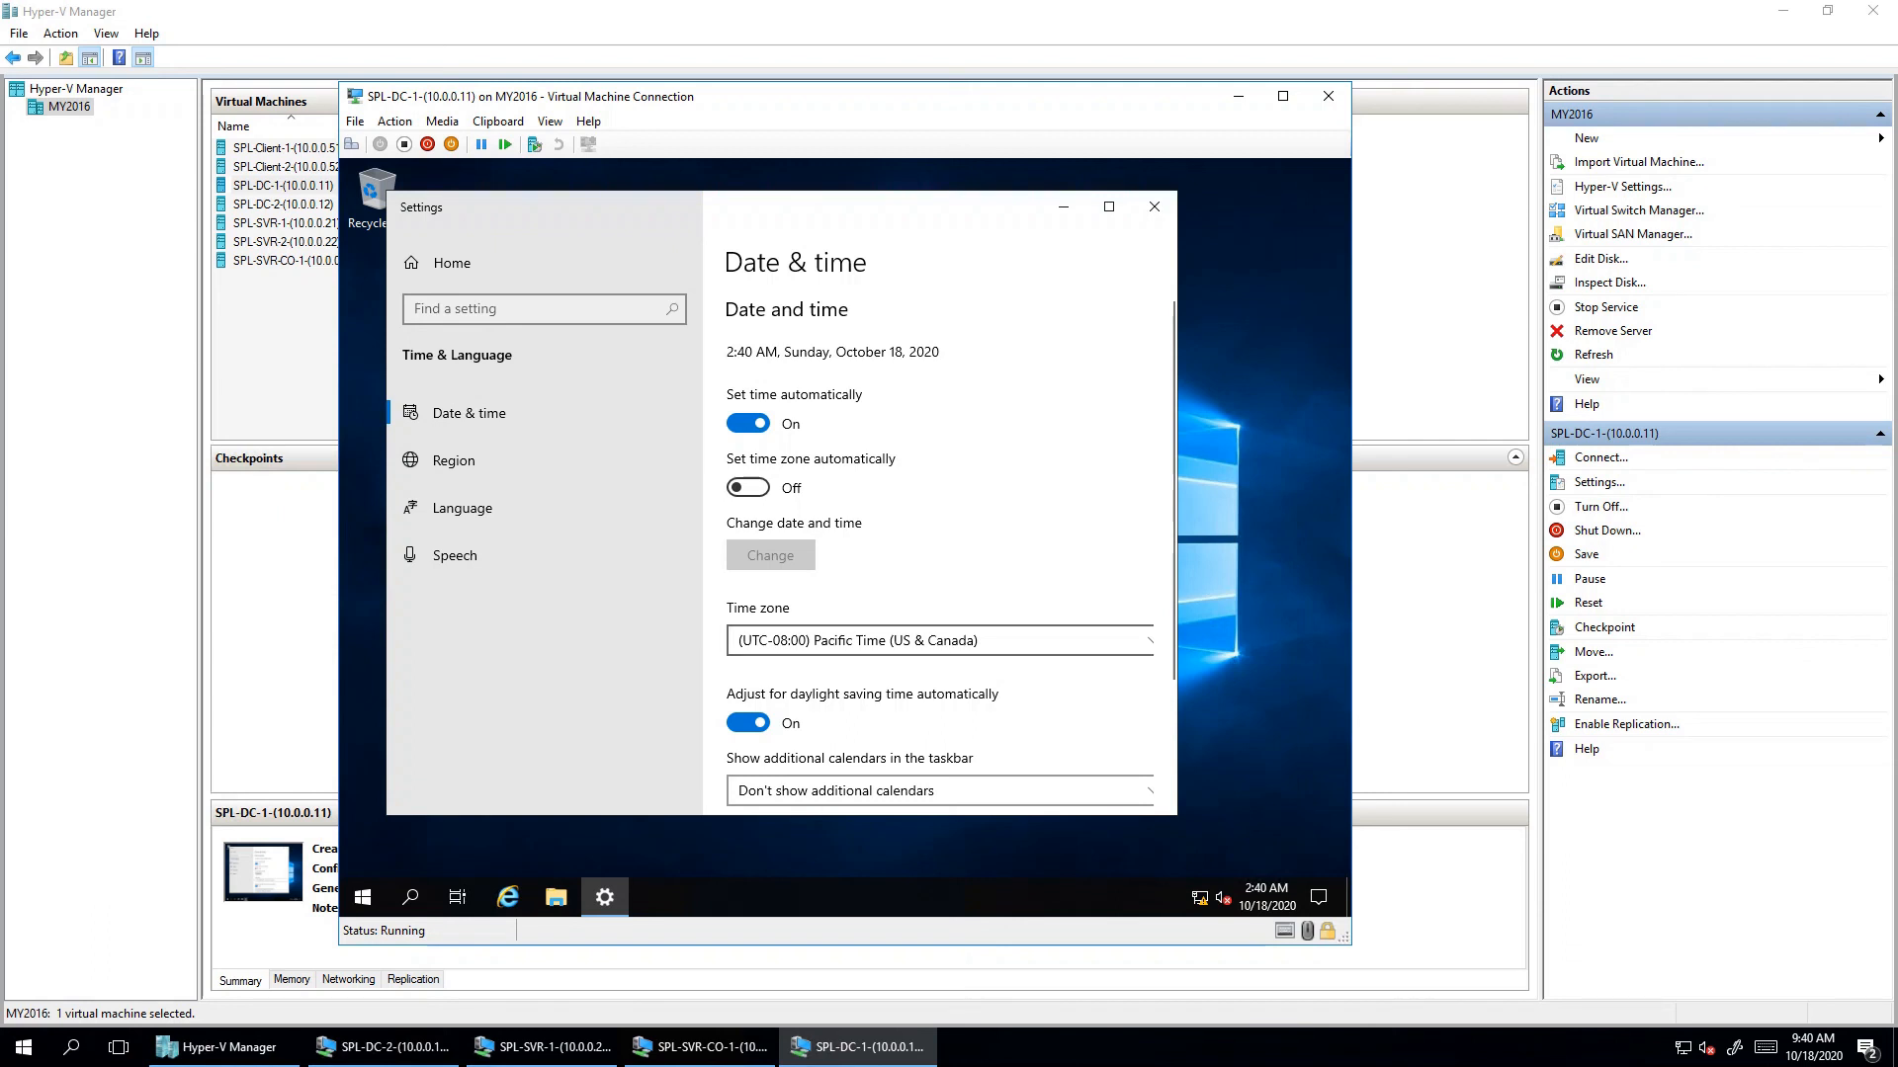
# - Set the time zone to (UTC+05:30) Chennai, Kolkata, Mumbai, New Delhi and close Settings
pyautogui.click(939, 641)
pyautogui.scroll(-3, 938, 560)
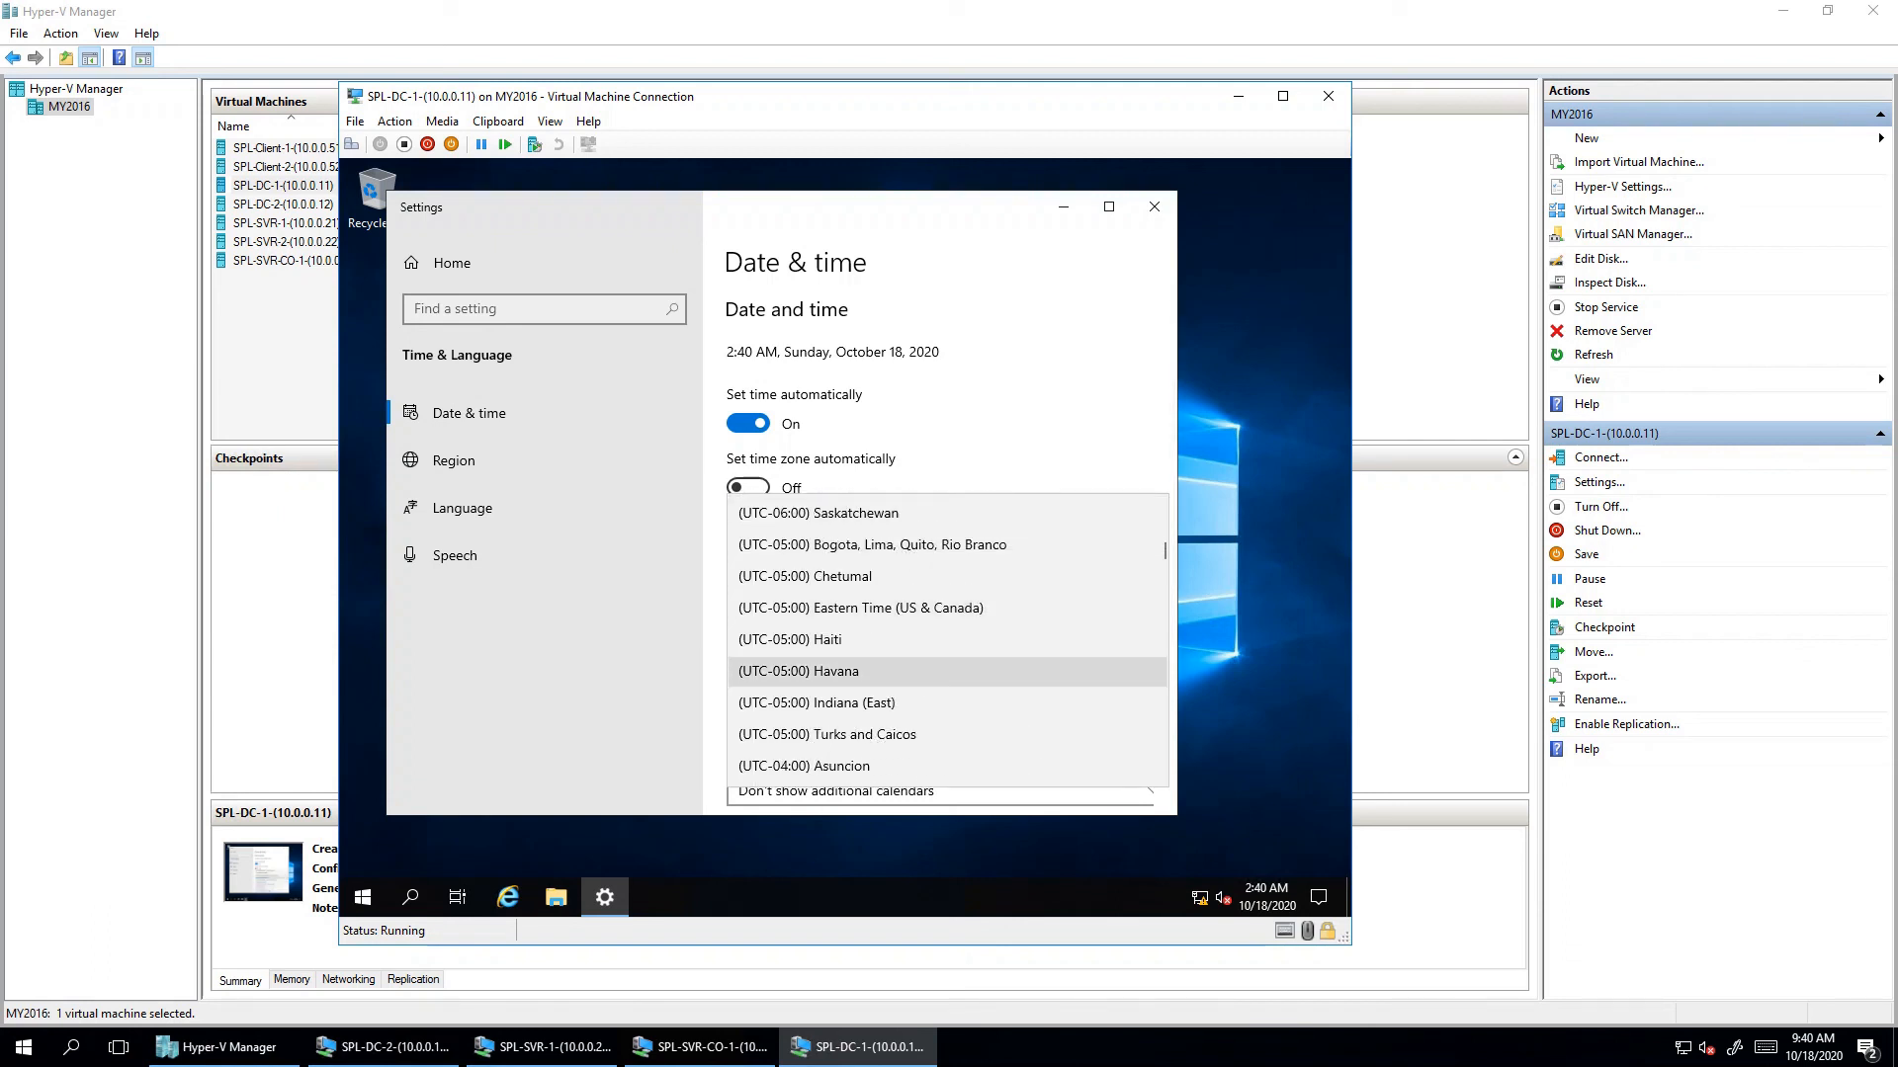
pyautogui.scroll(-2, 939, 664)
pyautogui.scroll(-9, 939, 632)
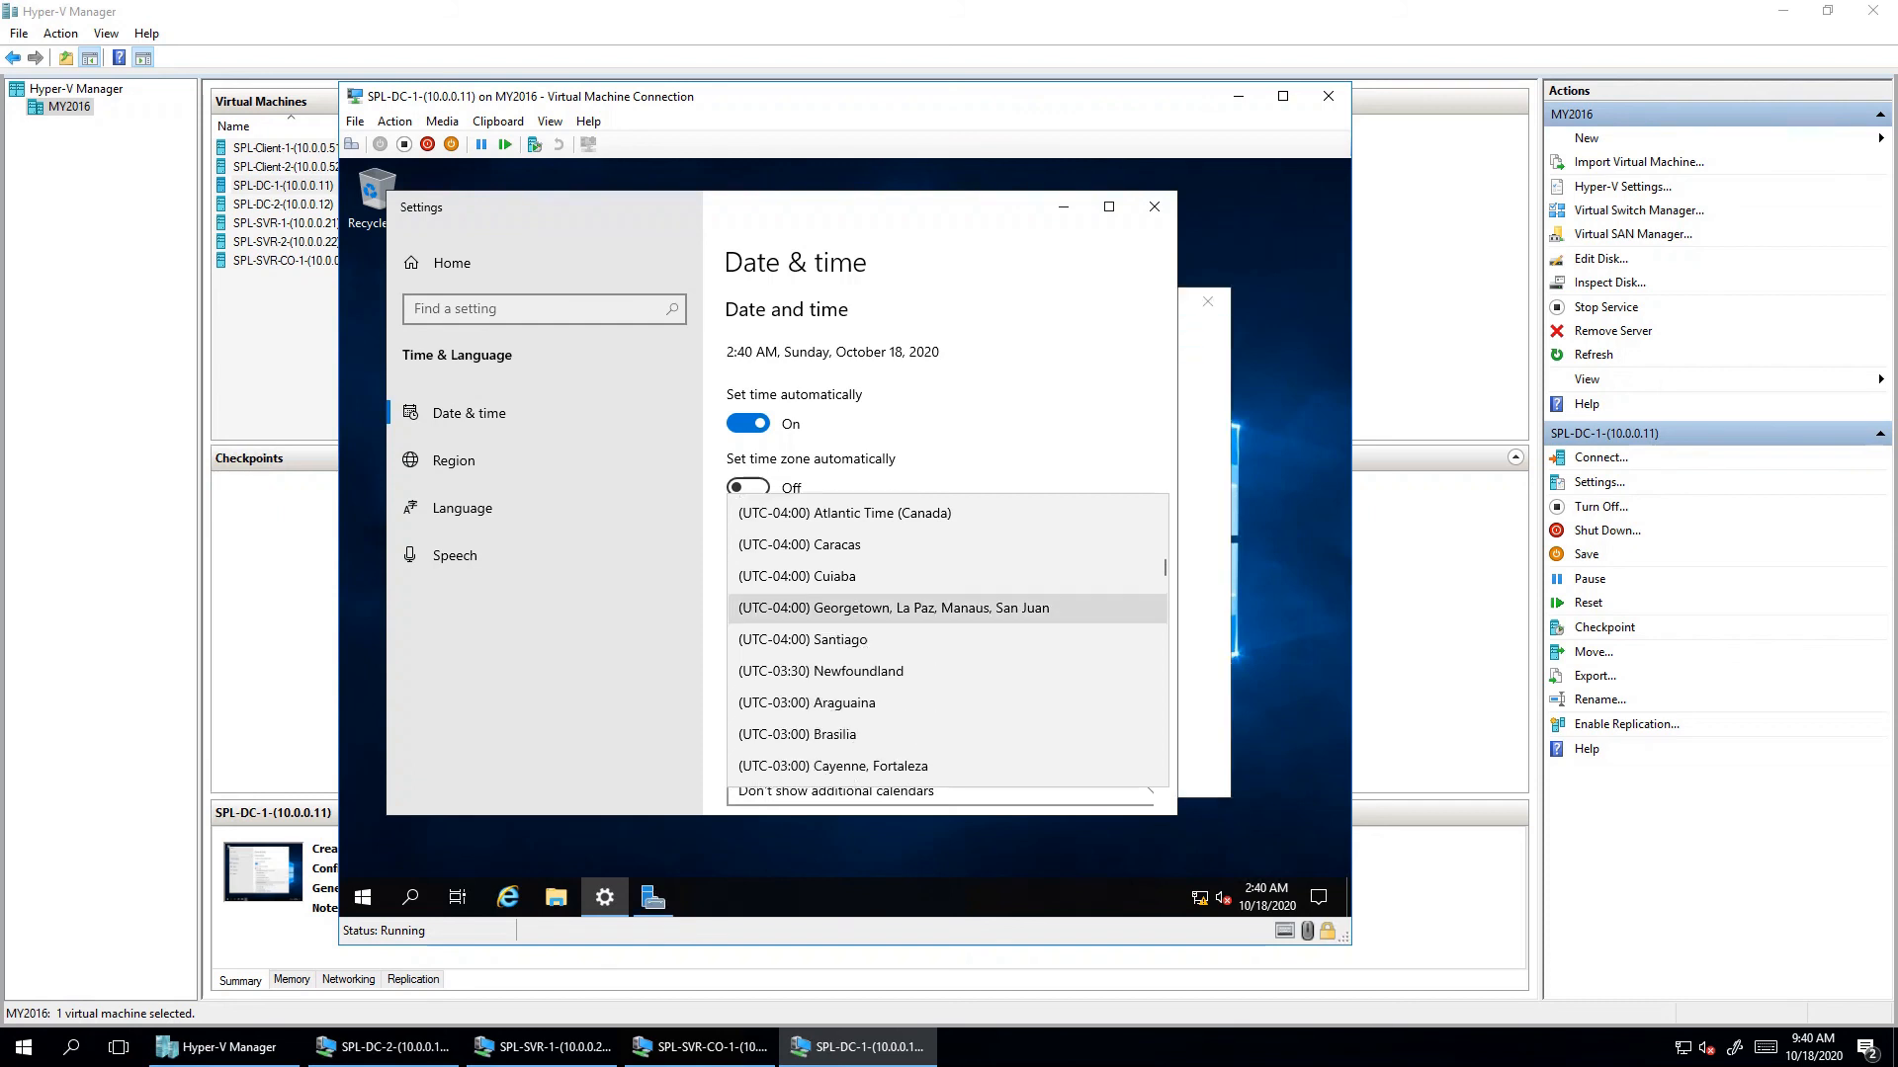
pyautogui.scroll(-10, 938, 640)
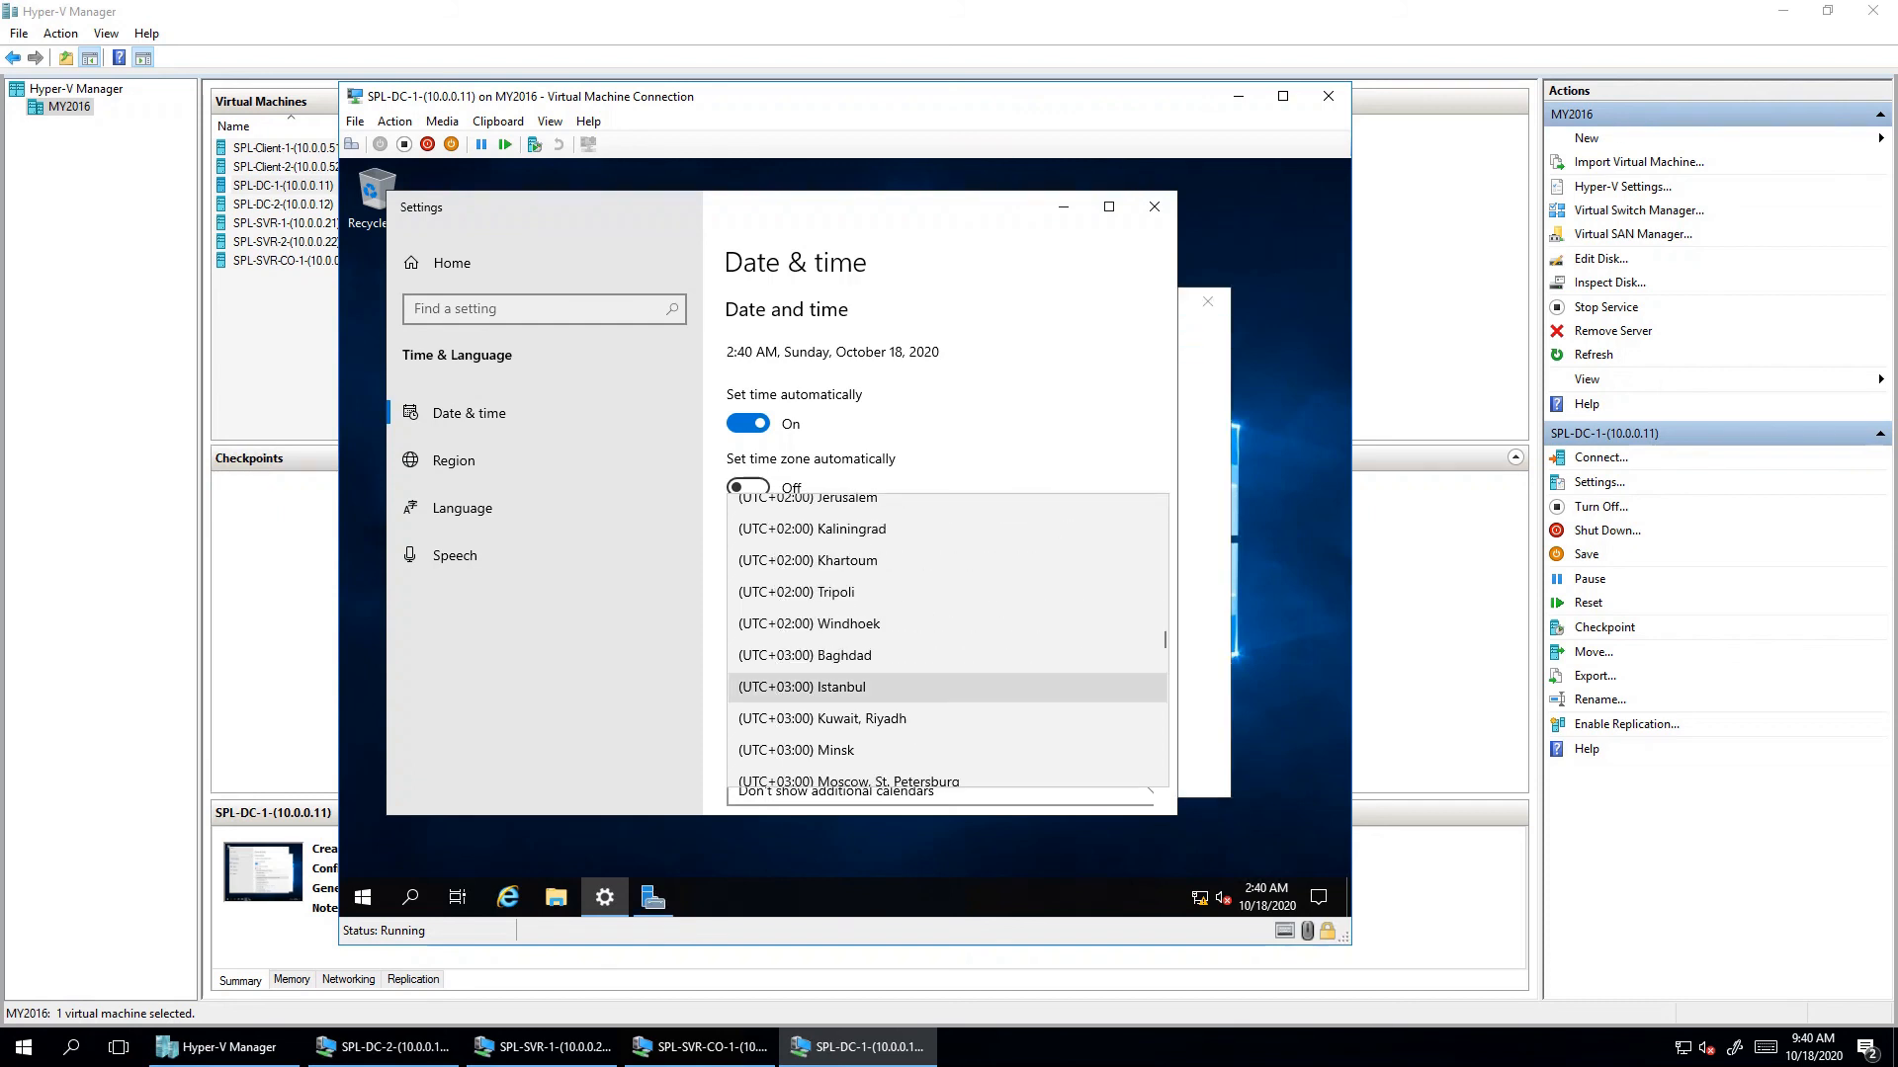
pyautogui.scroll(-4, 939, 639)
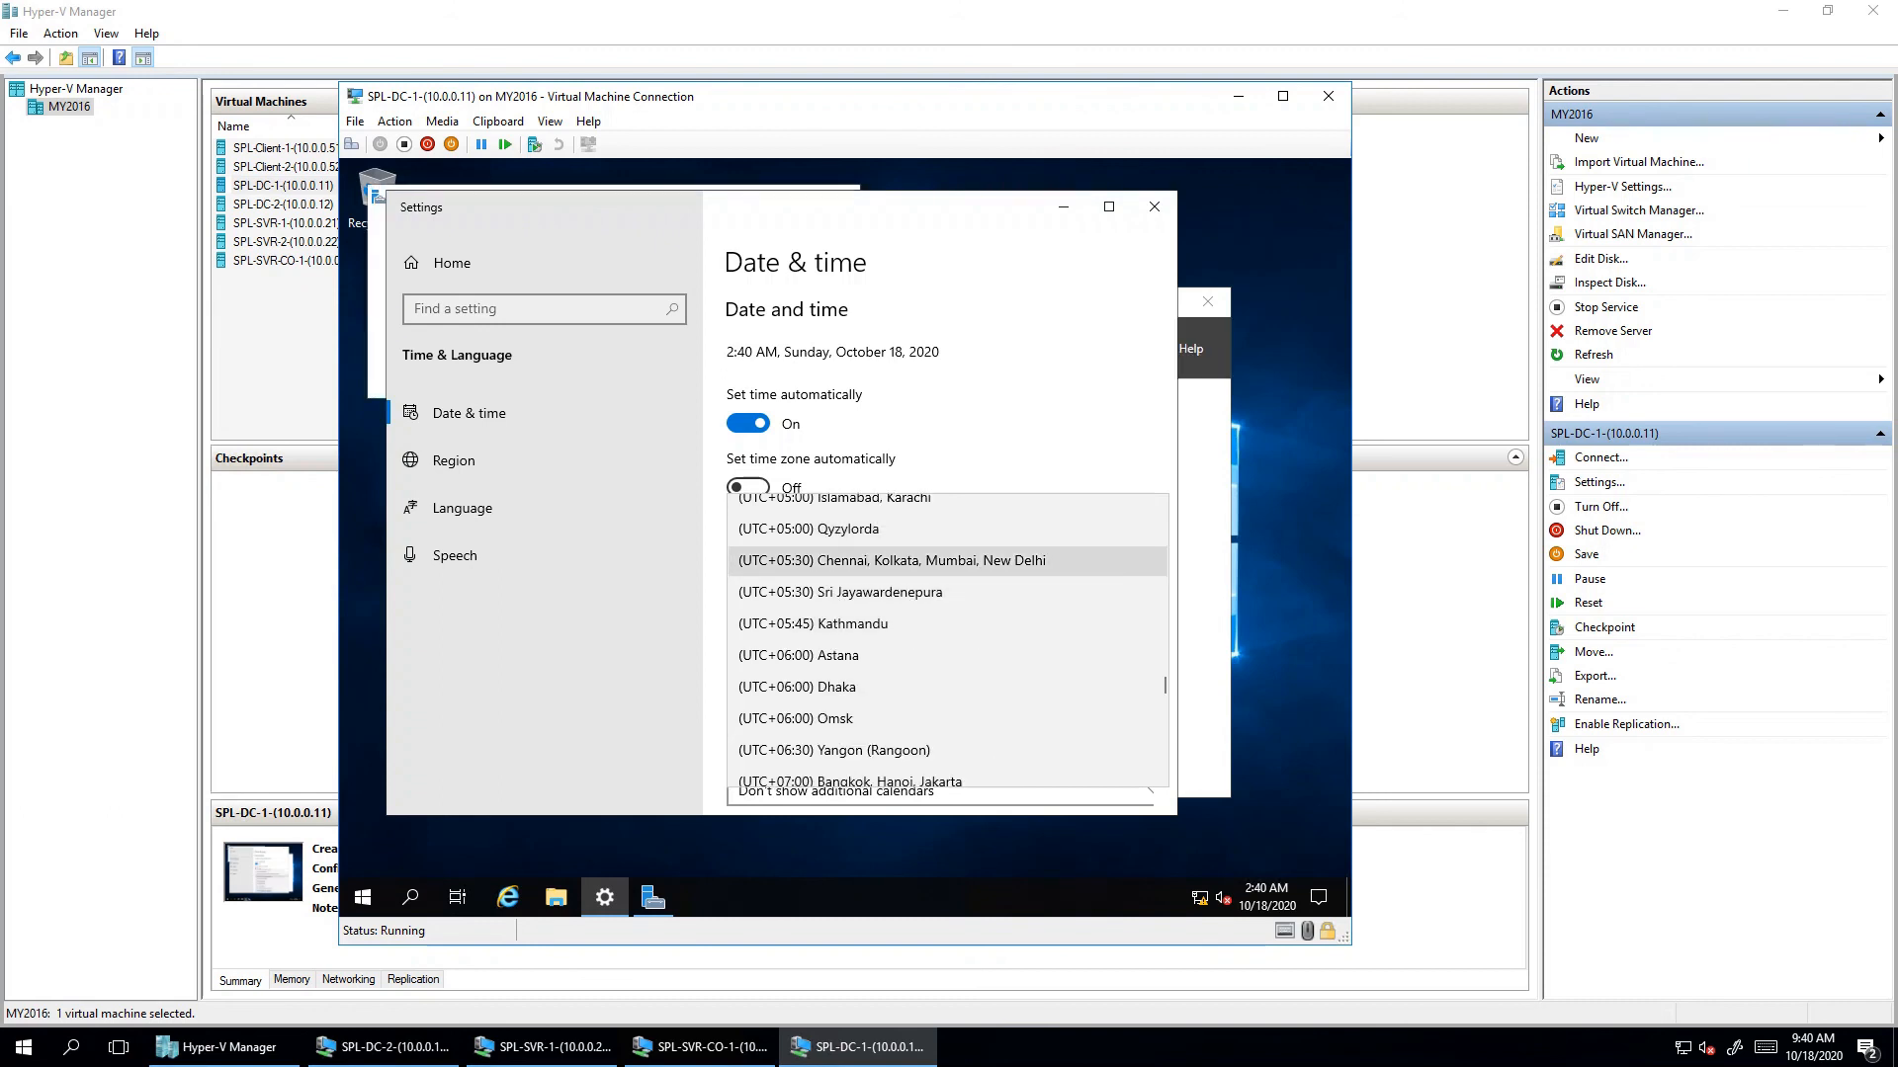
pyautogui.click(892, 560)
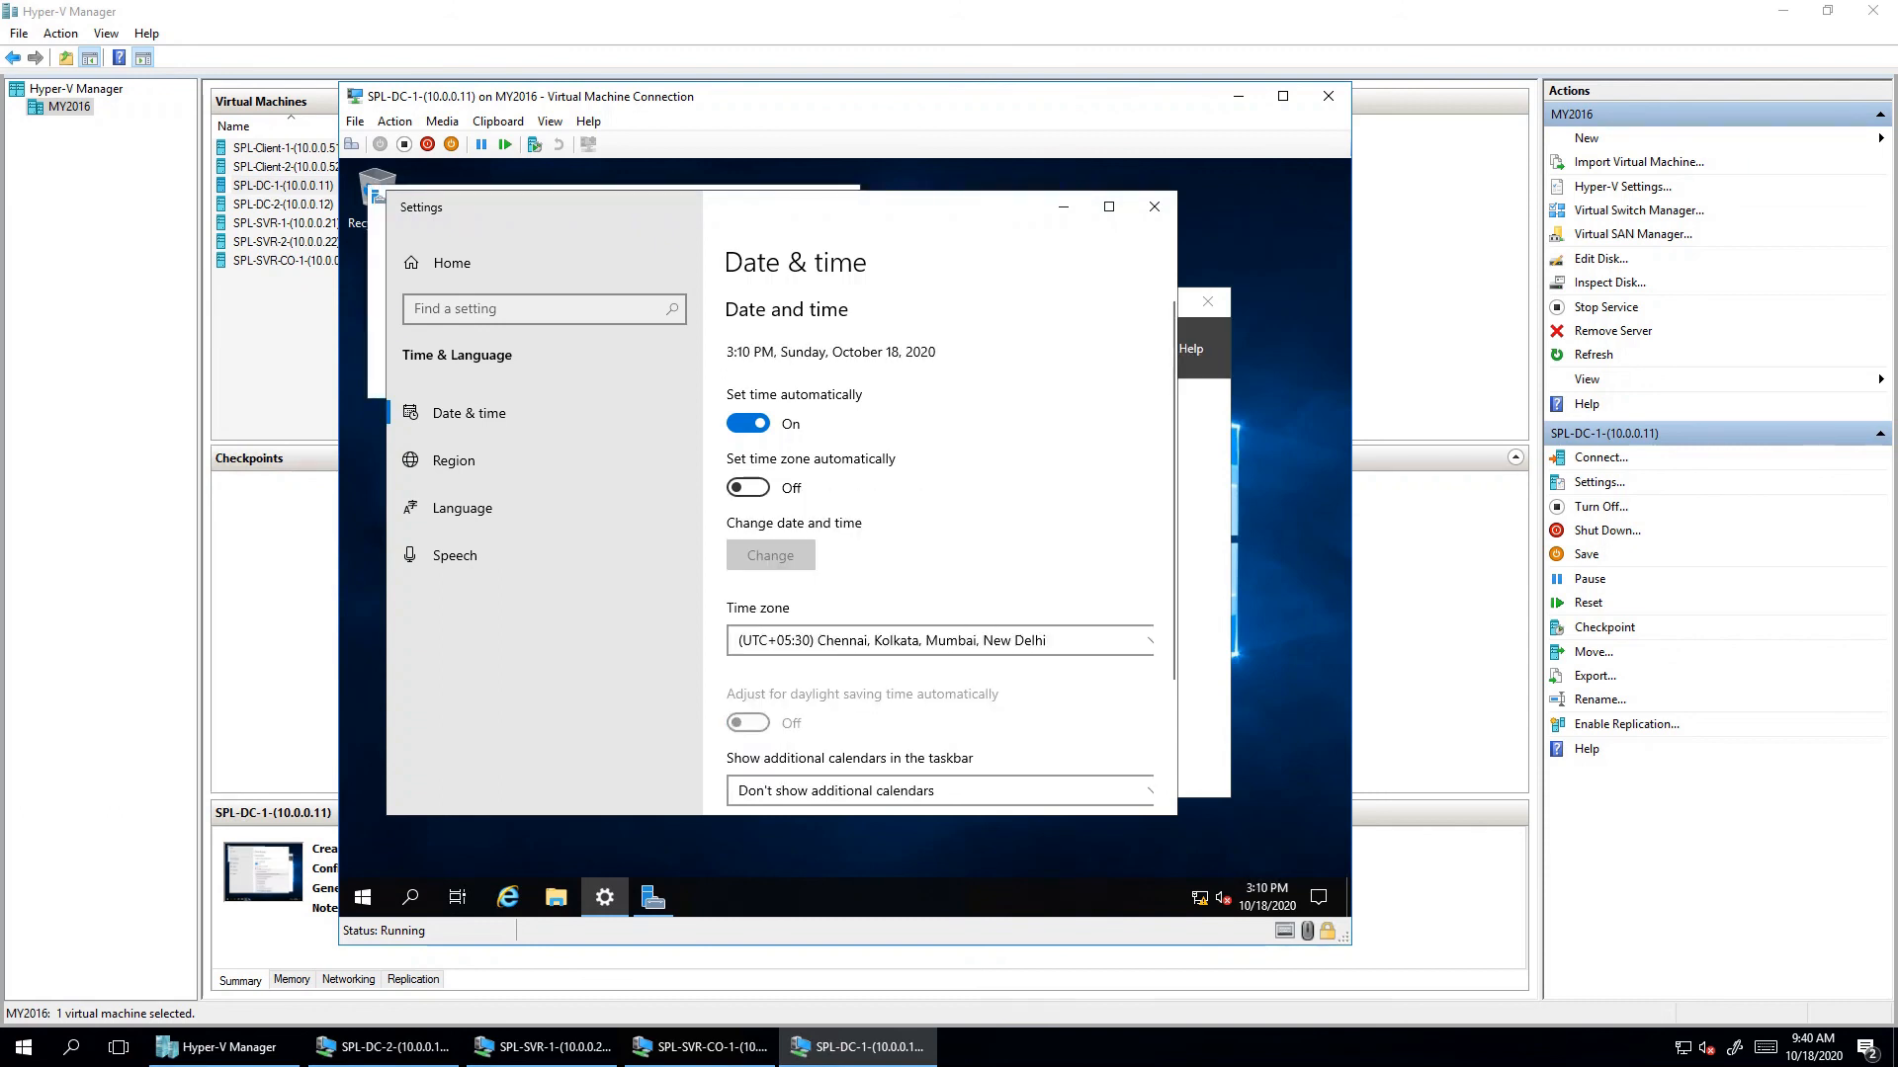
pyautogui.click(1154, 205)
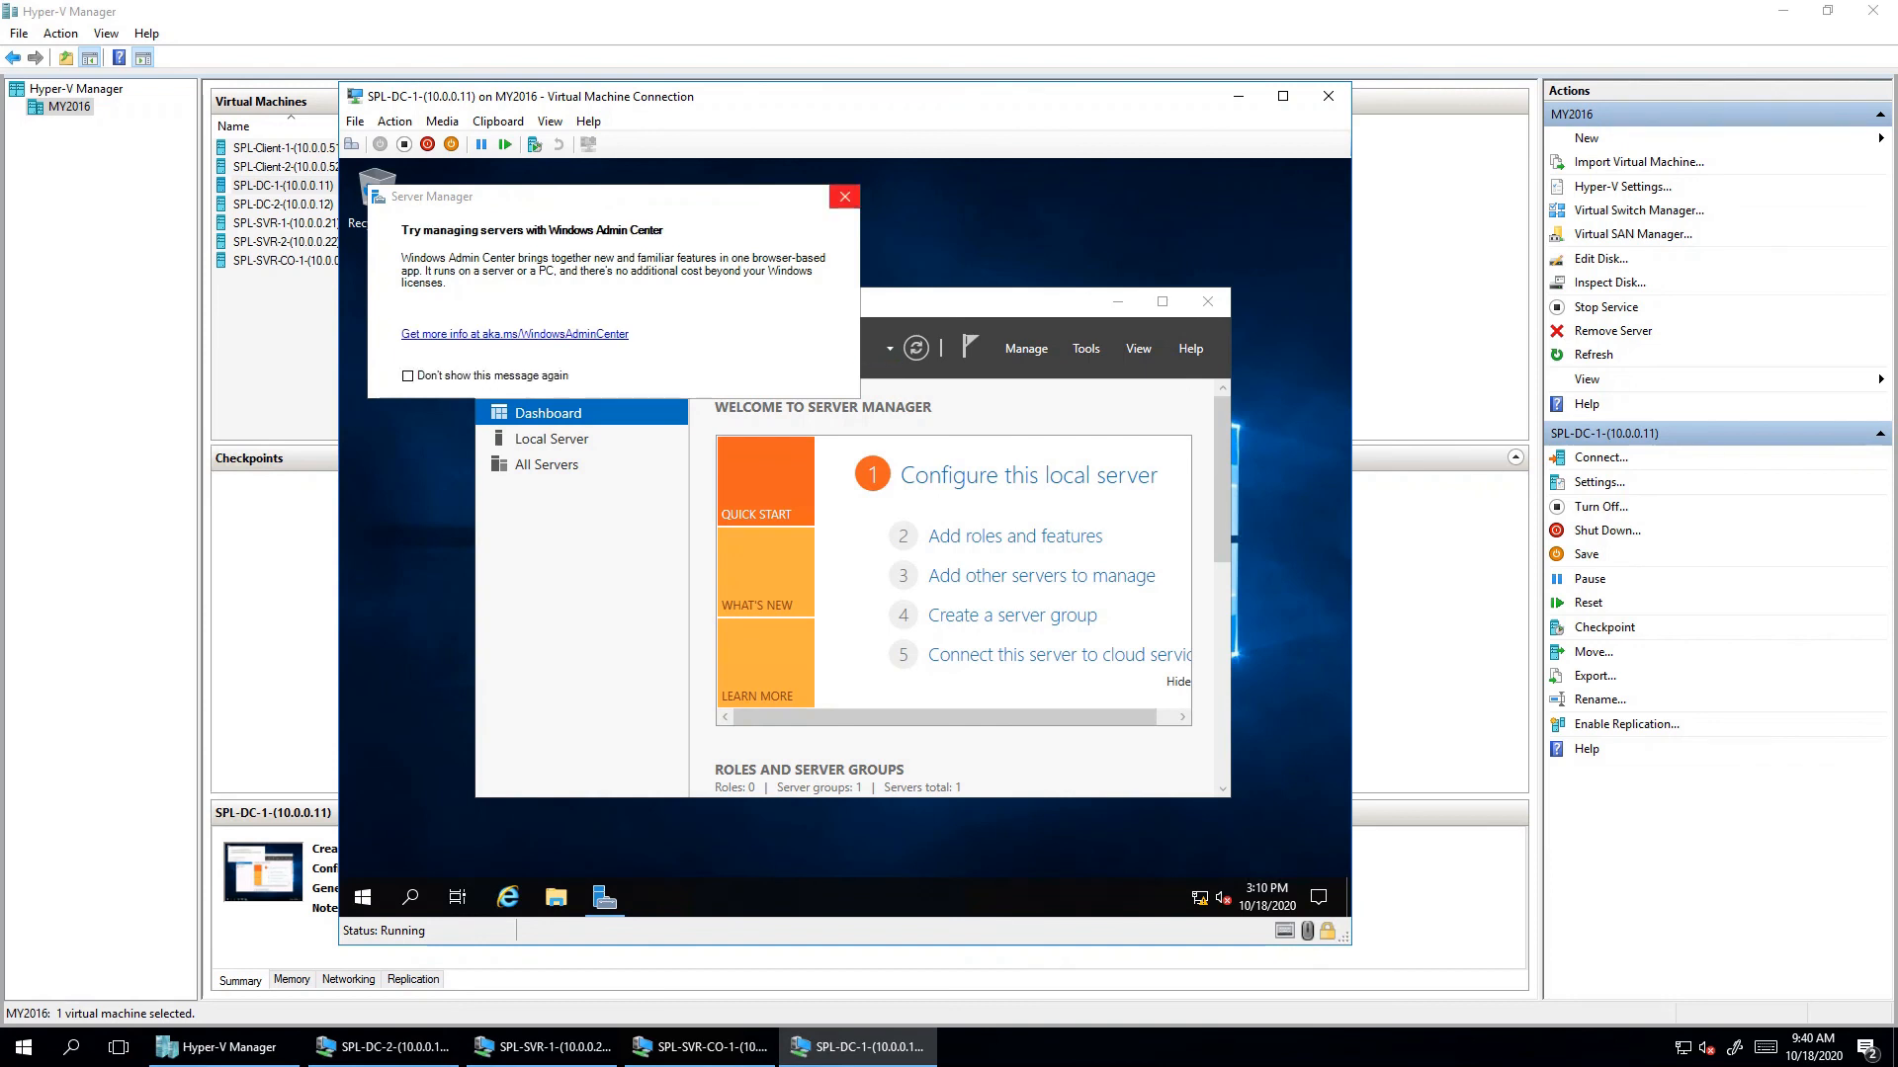
# - Confirm the computer name DC1 on Server Manager's Local Server page, then go to Dashboard
pyautogui.click(844, 196)
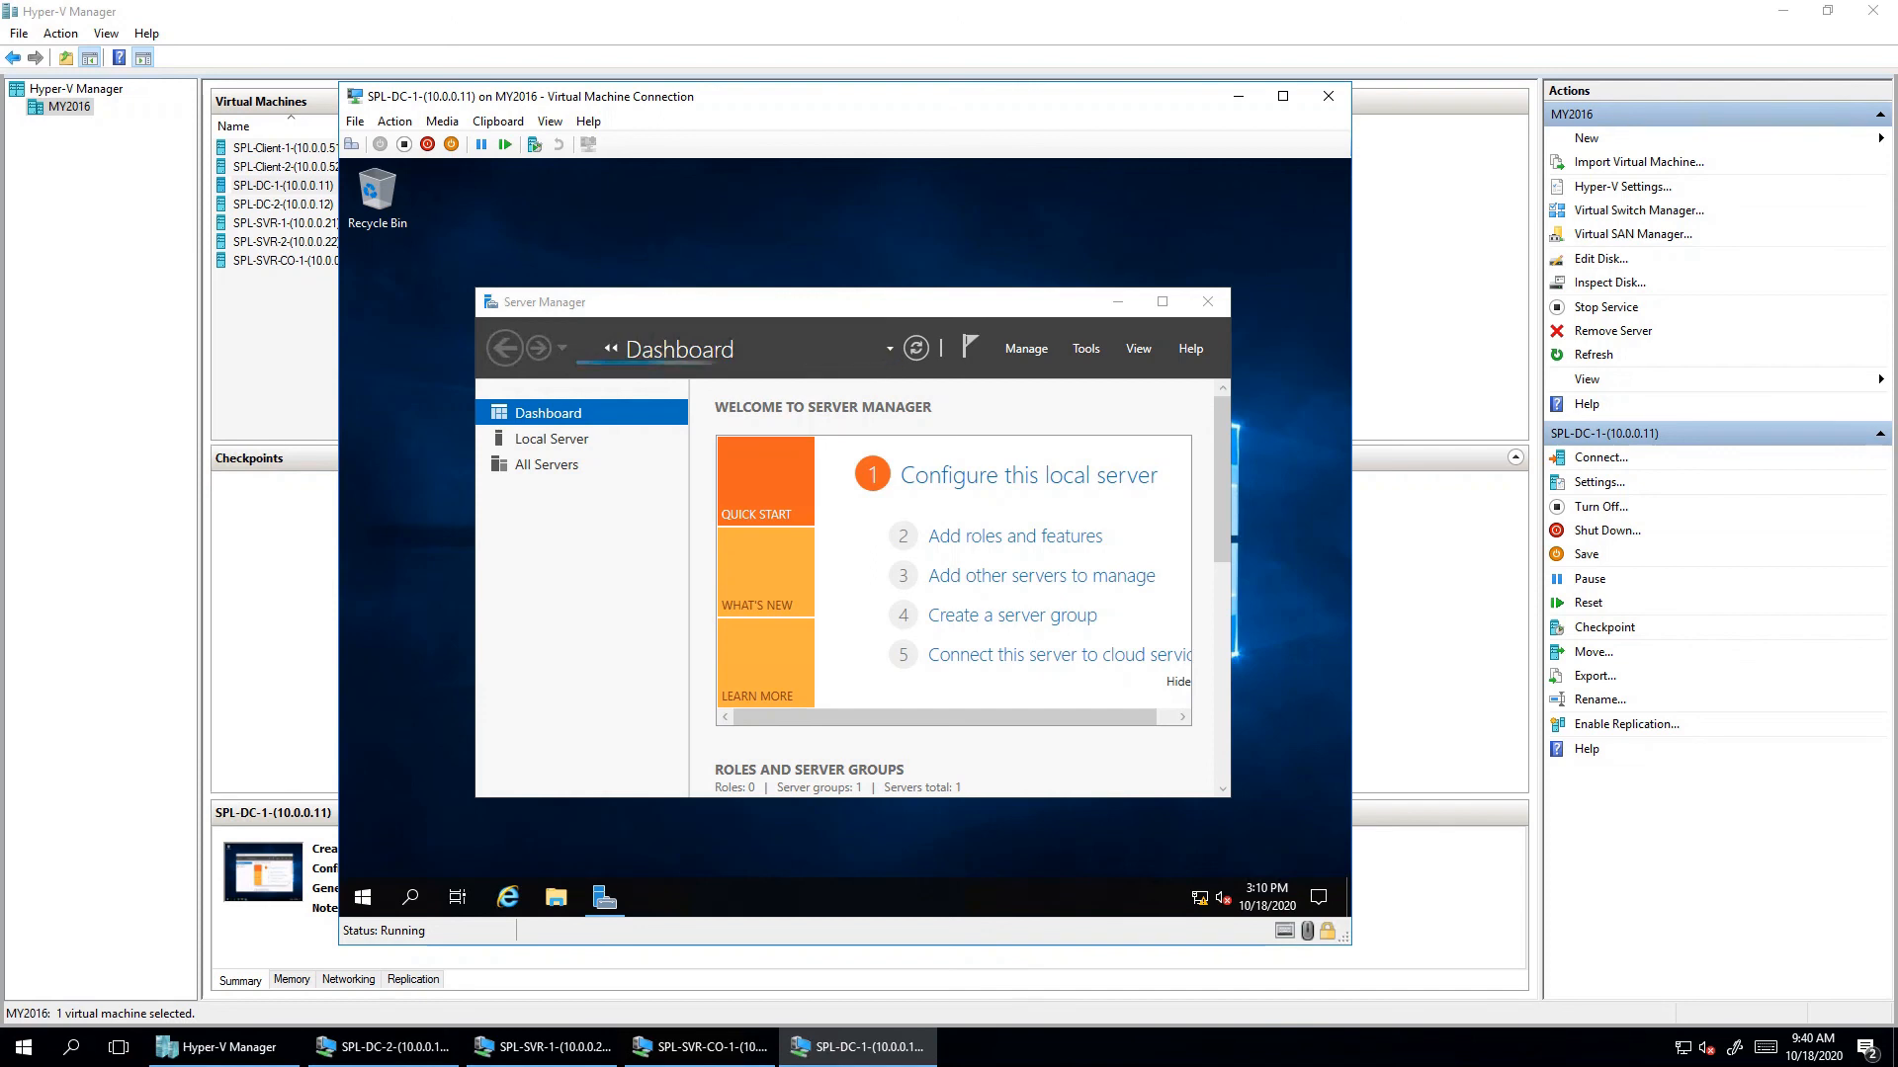
pyautogui.click(1162, 302)
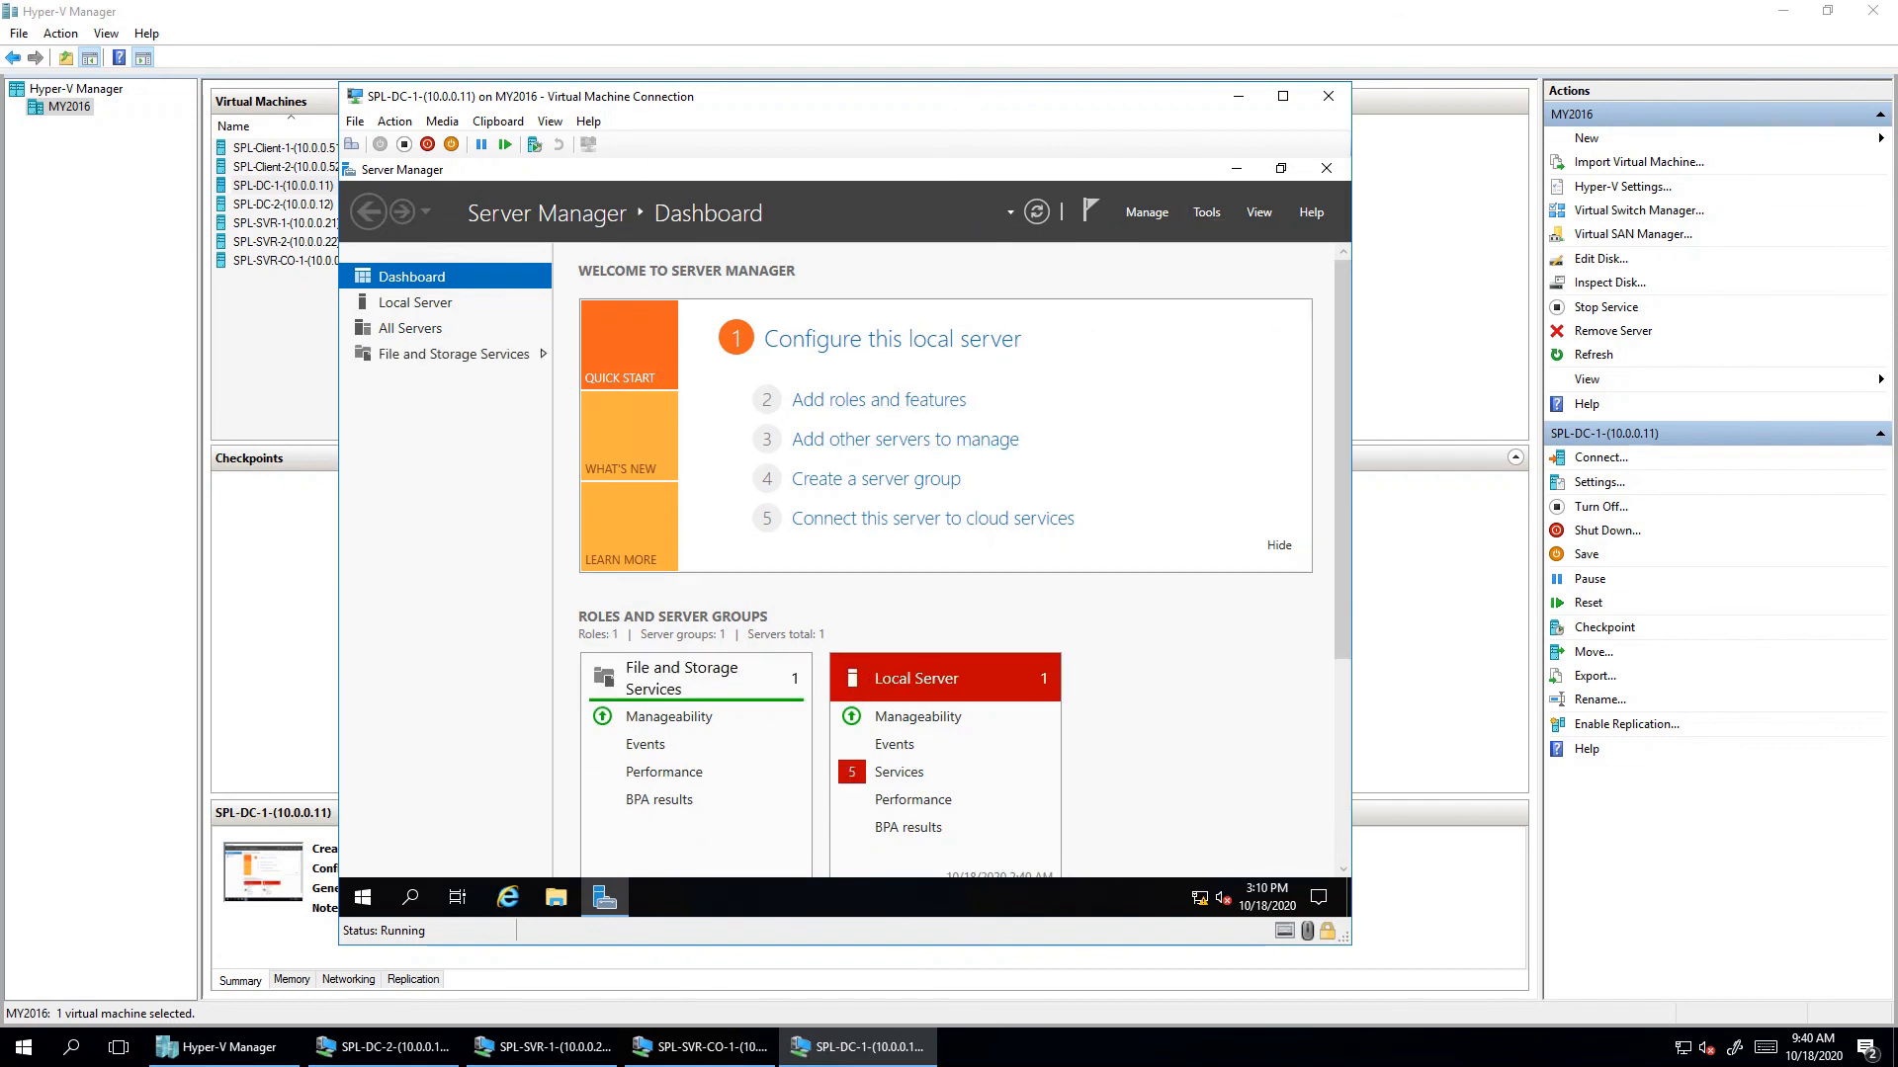
pyautogui.click(415, 302)
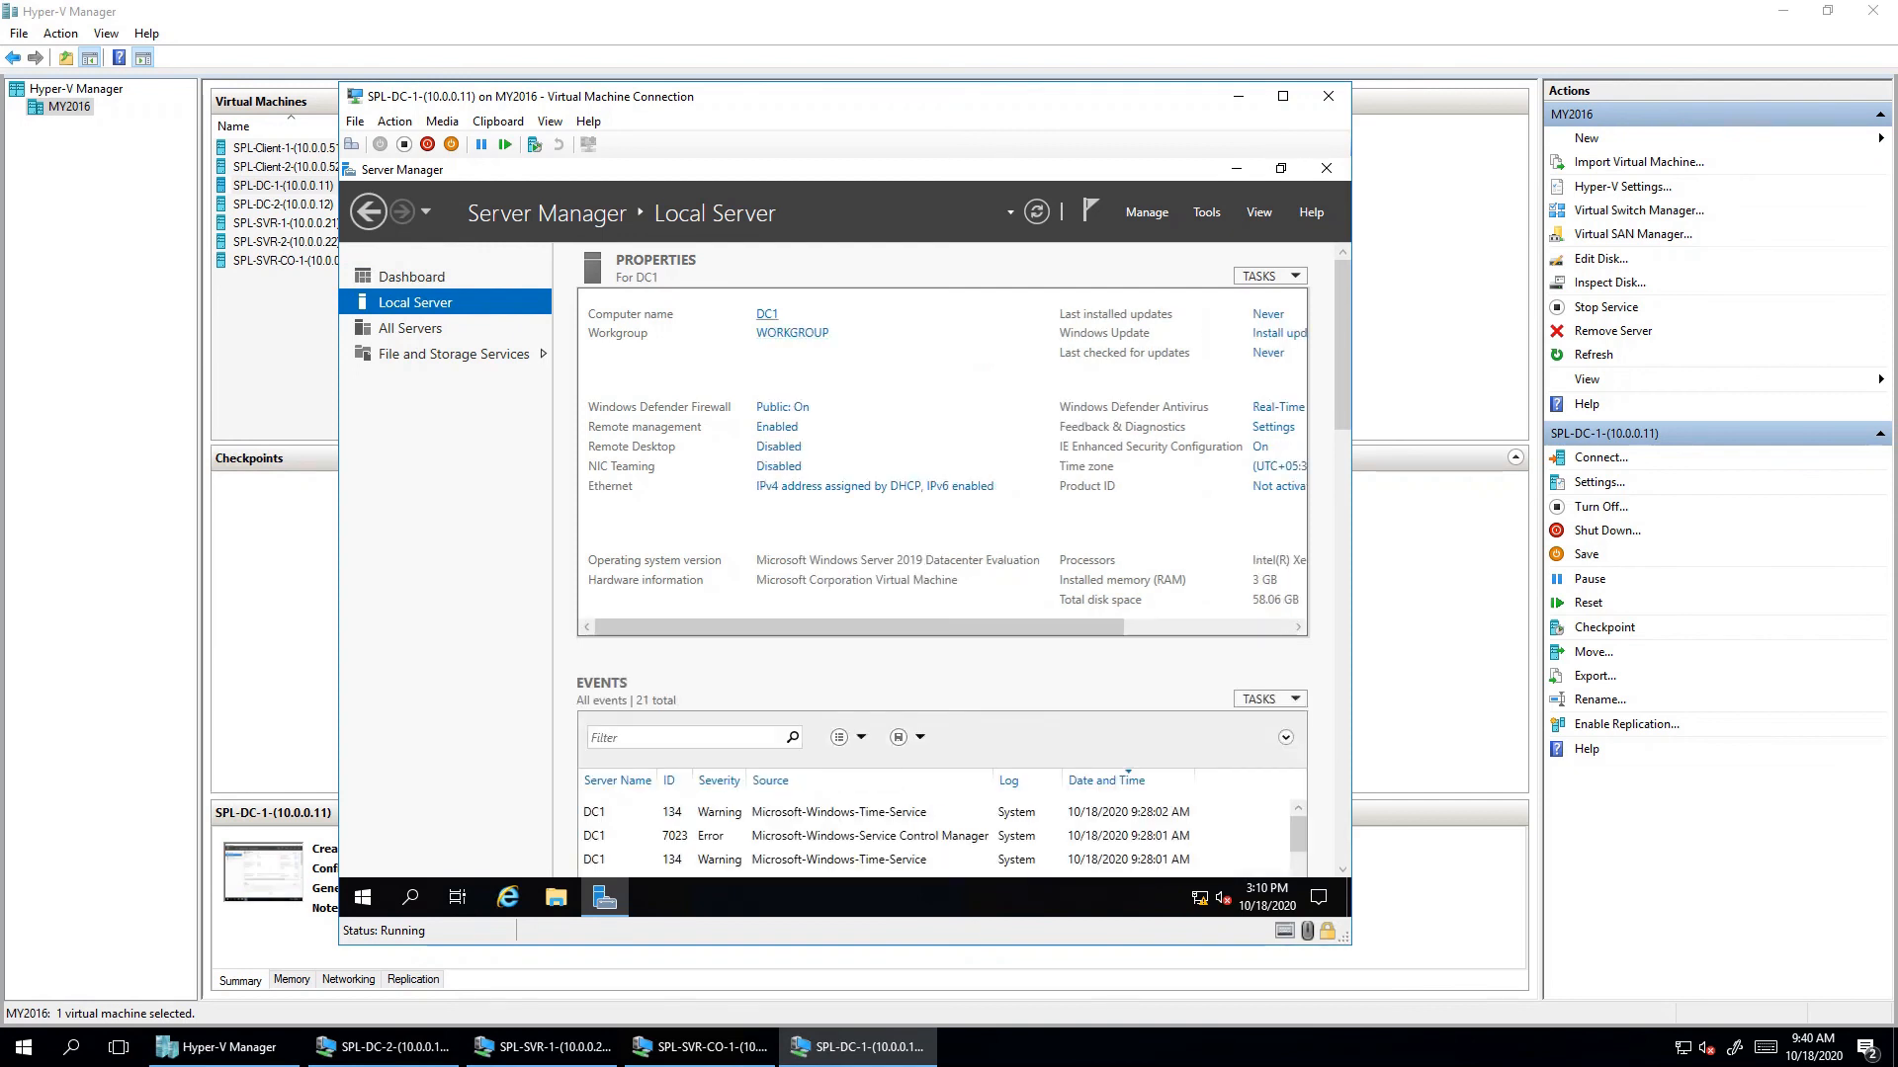
pyautogui.click(766, 314)
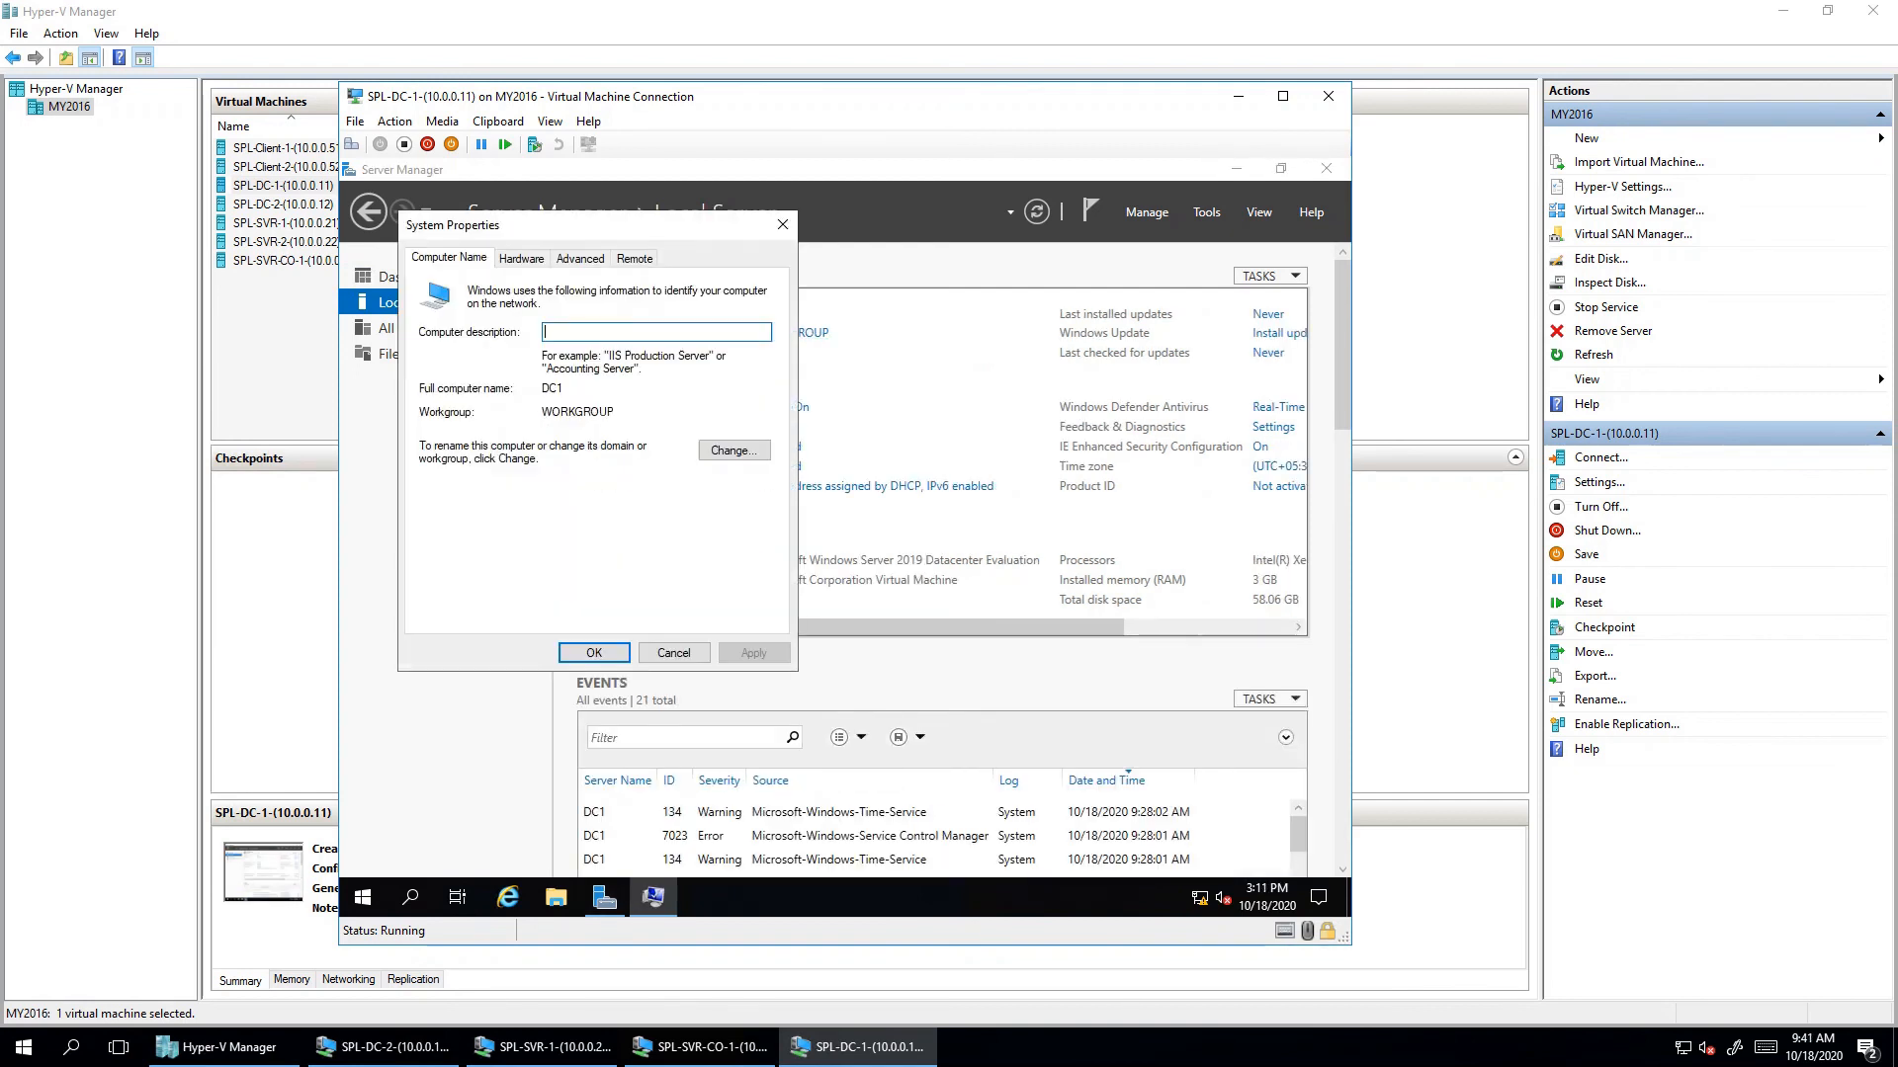
pyautogui.click(783, 225)
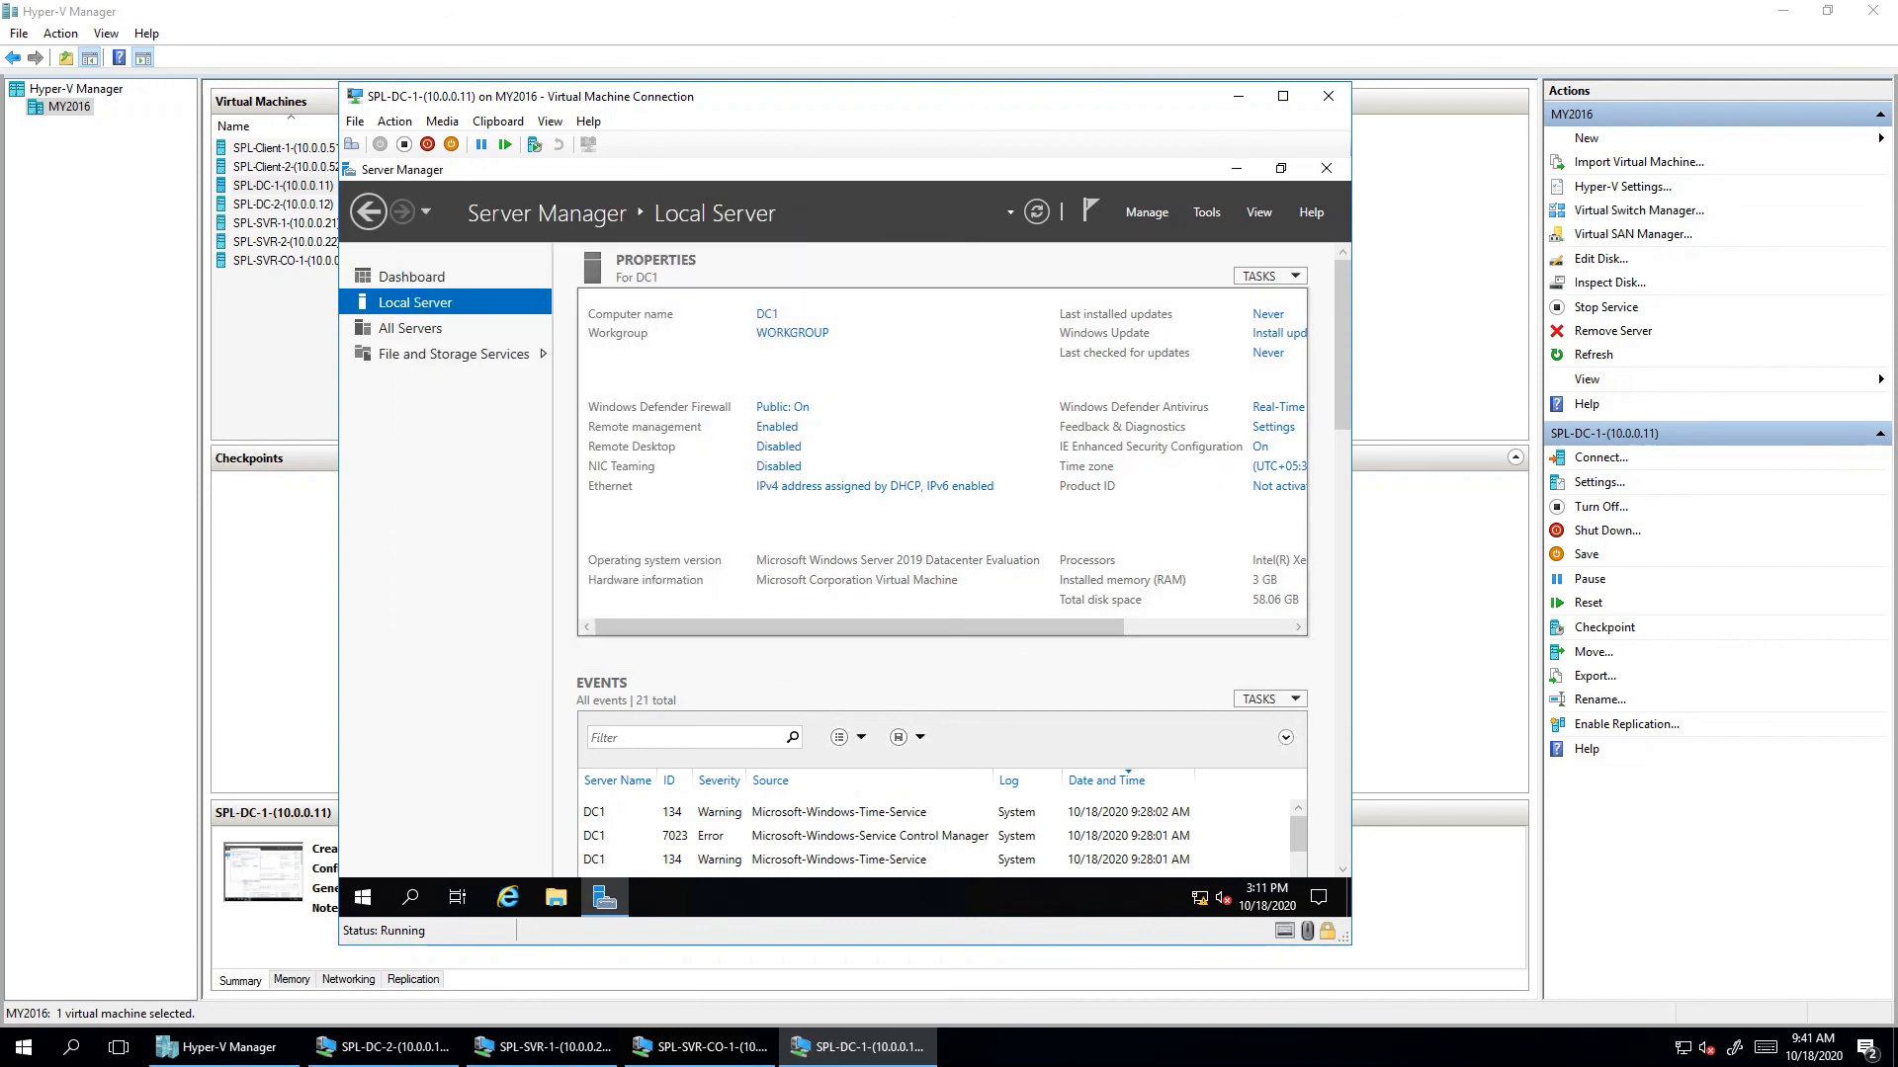
pyautogui.click(363, 277)
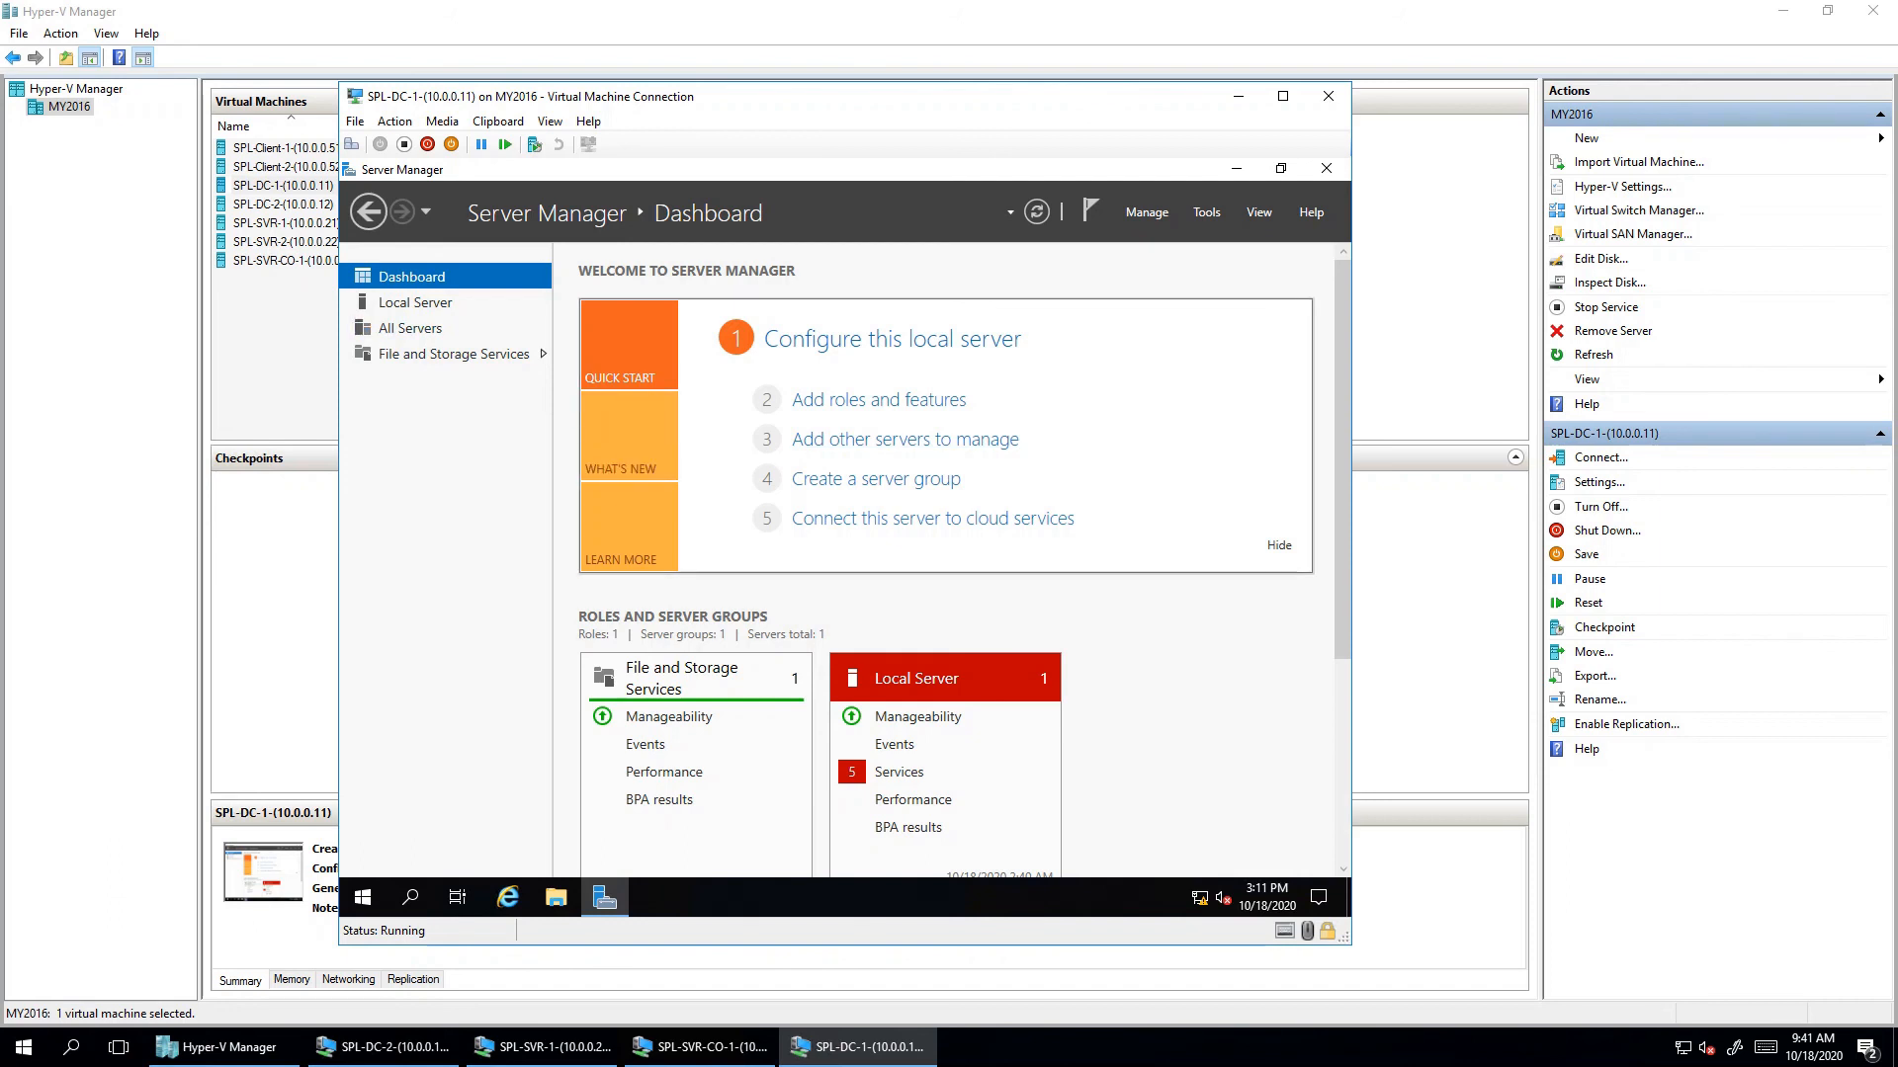
# - Preview the Add Roles and Features wizard up to server selection, then cancel it
pyautogui.click(879, 400)
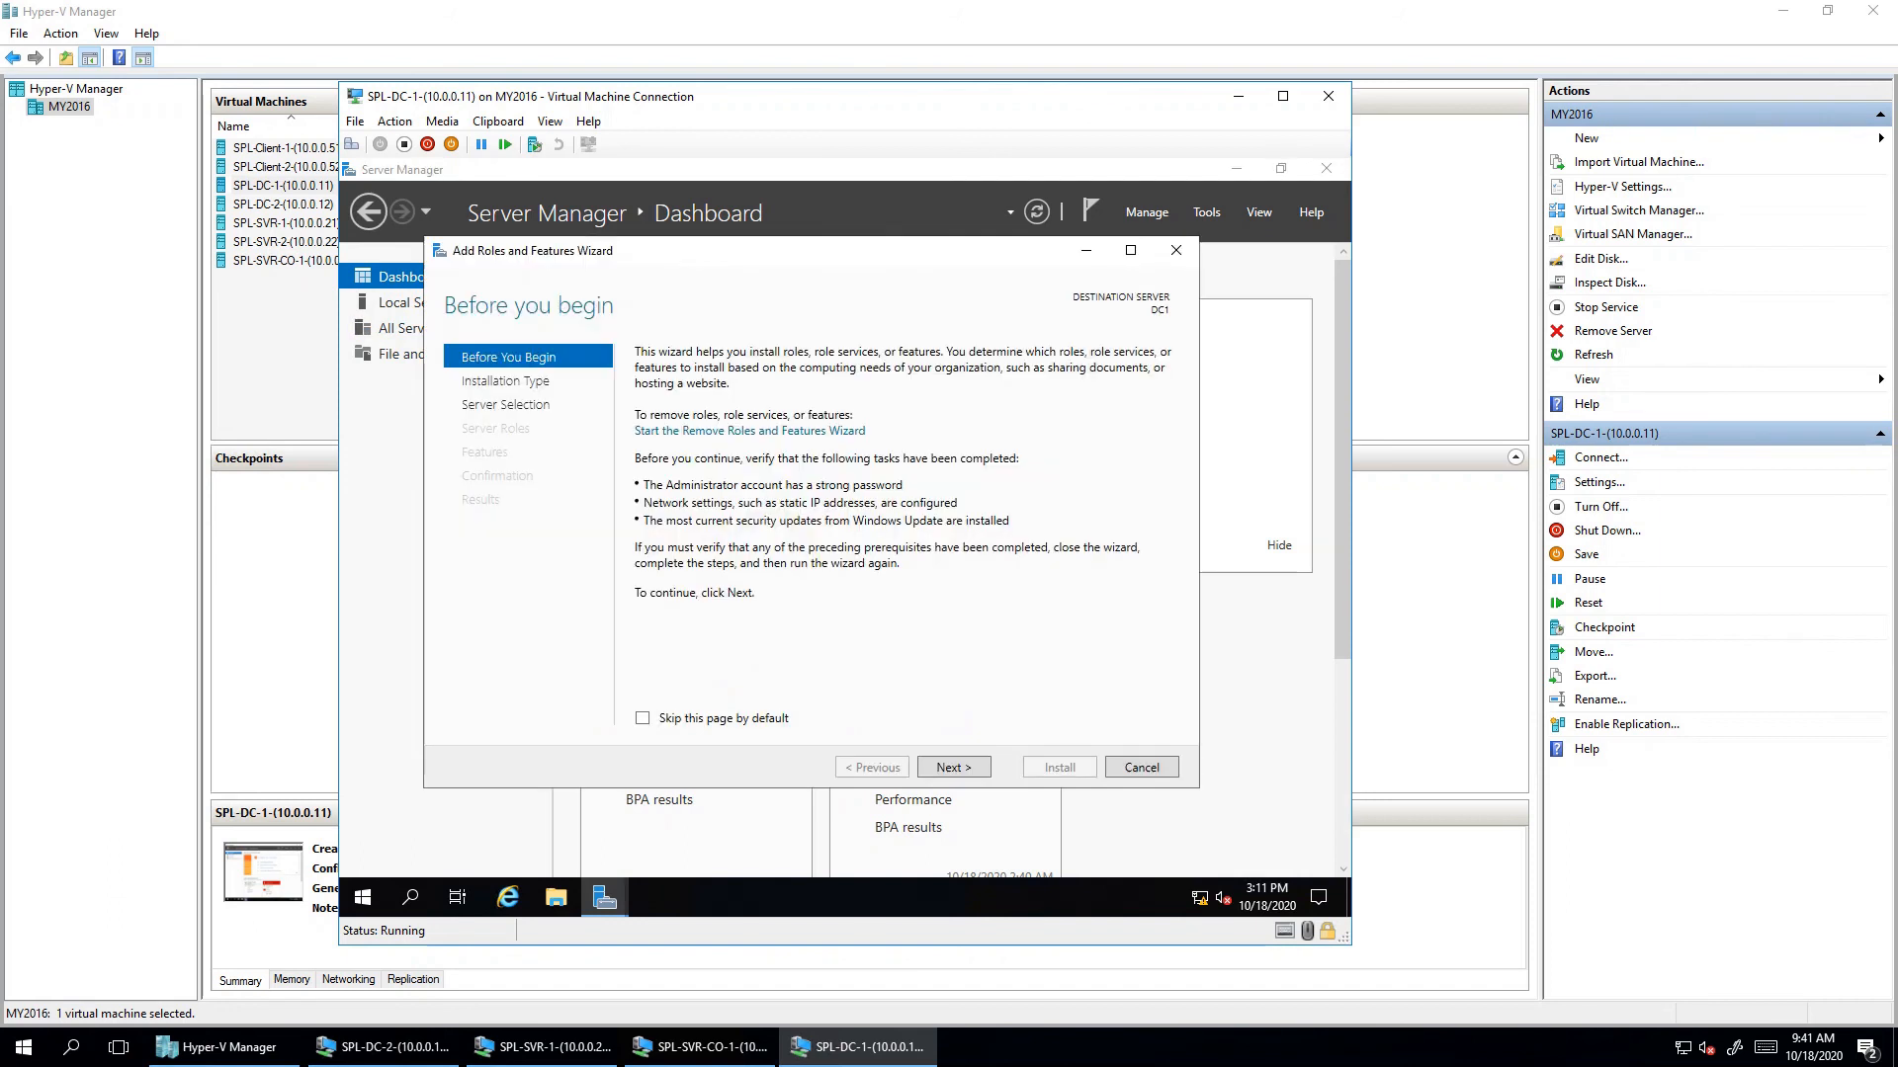
pyautogui.press('Escape')
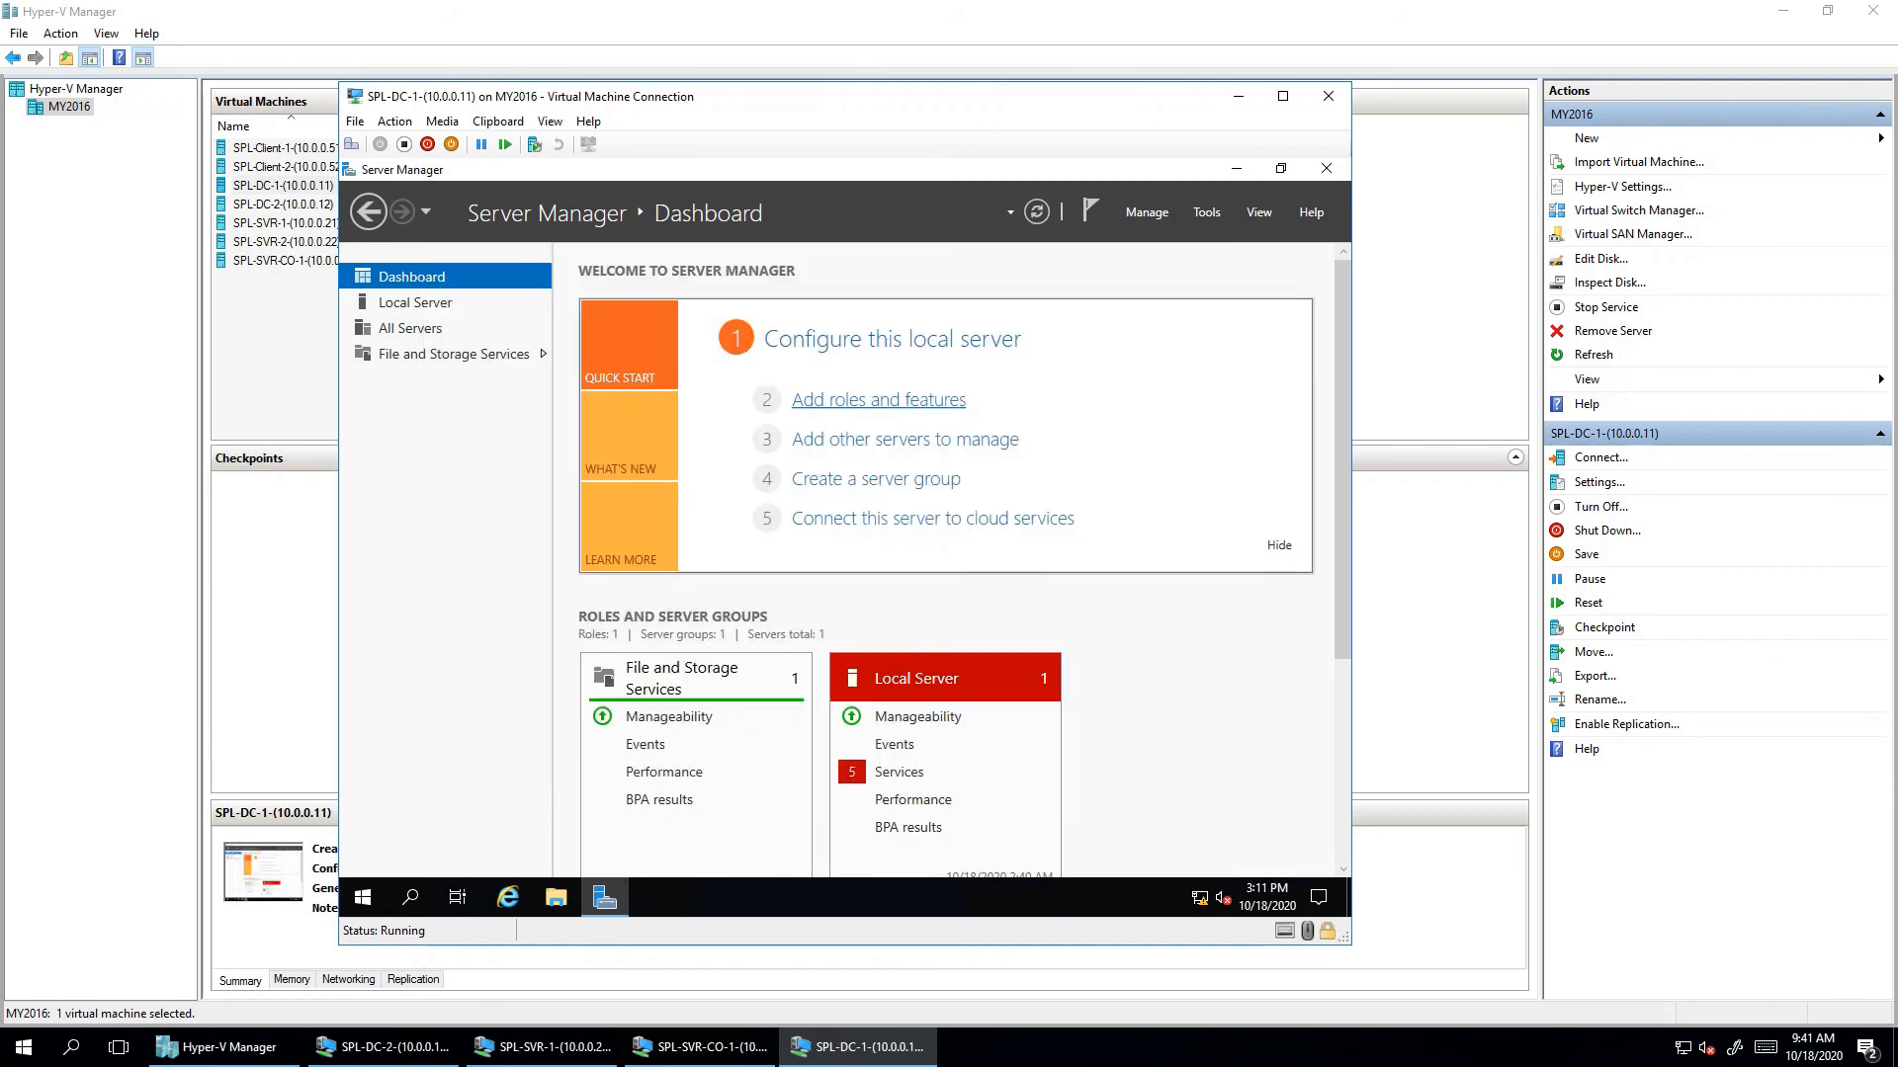
pyautogui.click(878, 399)
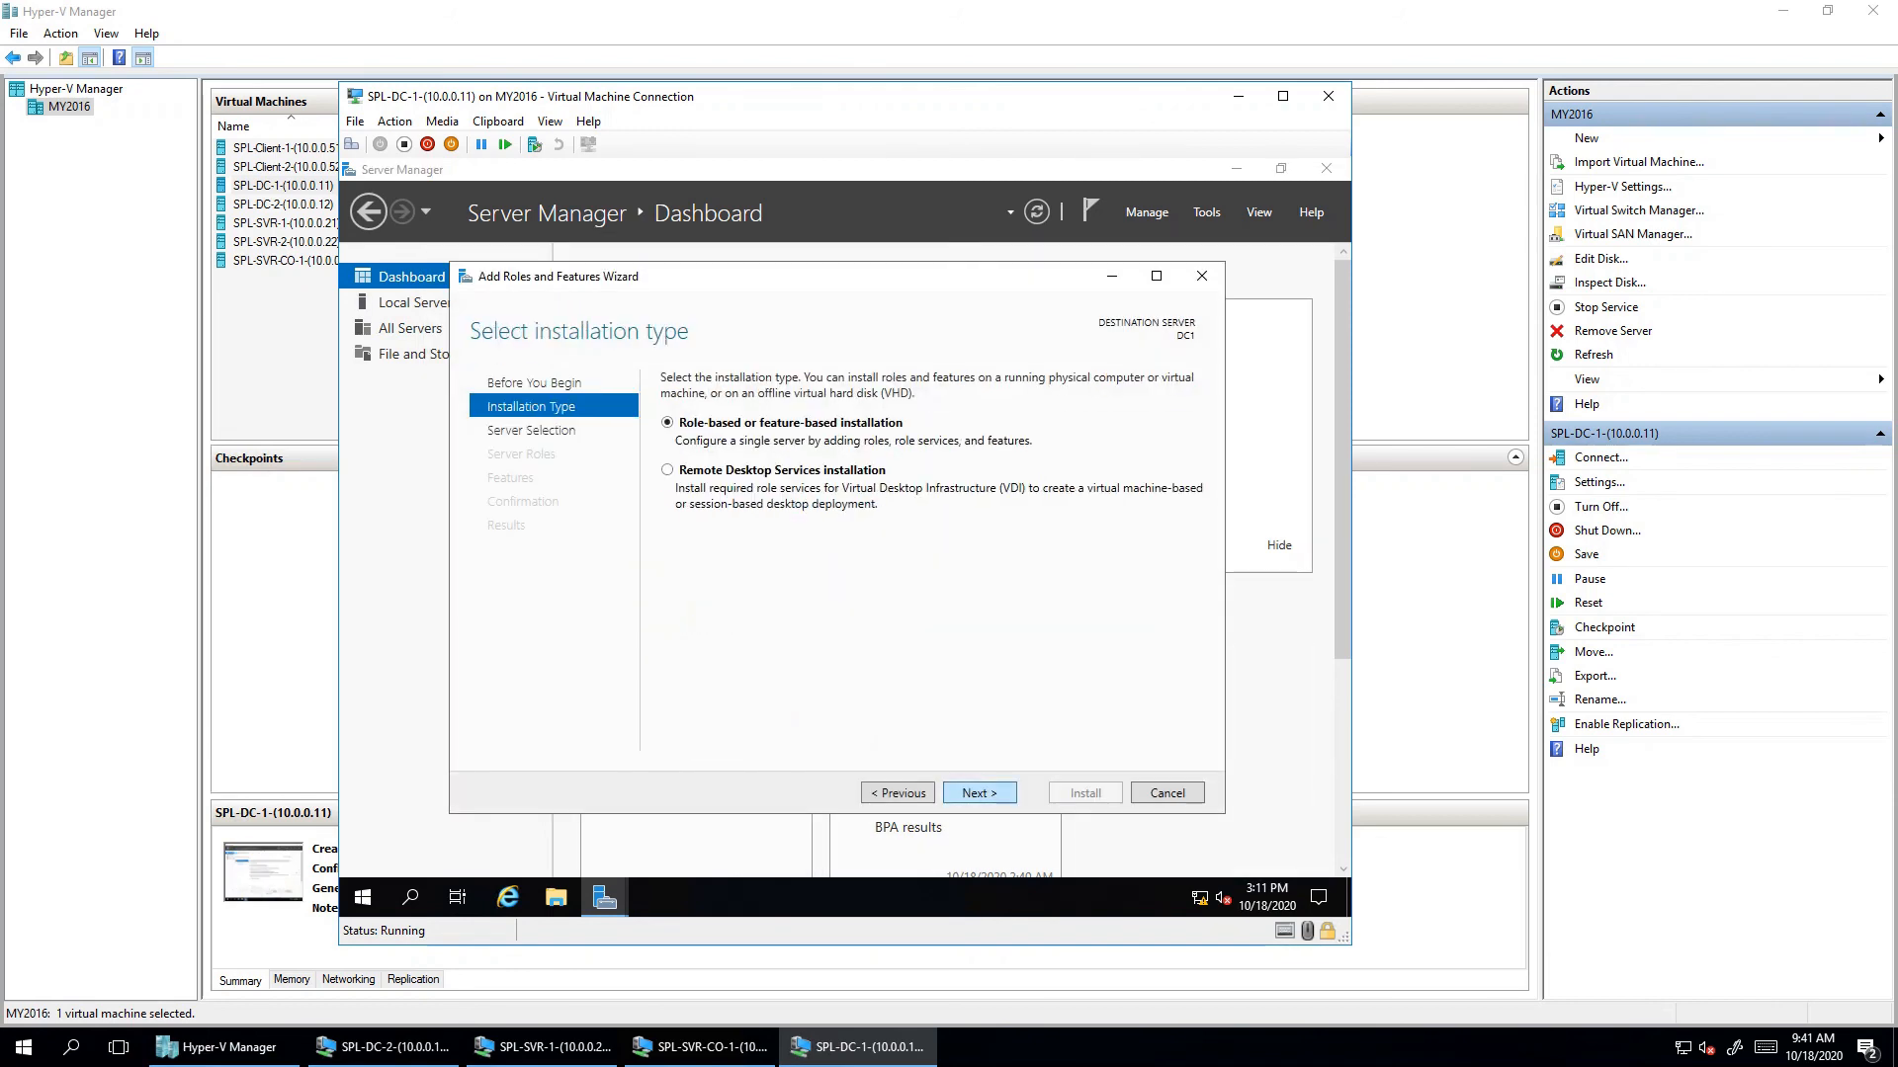
pyautogui.click(979, 793)
pyautogui.click(978, 792)
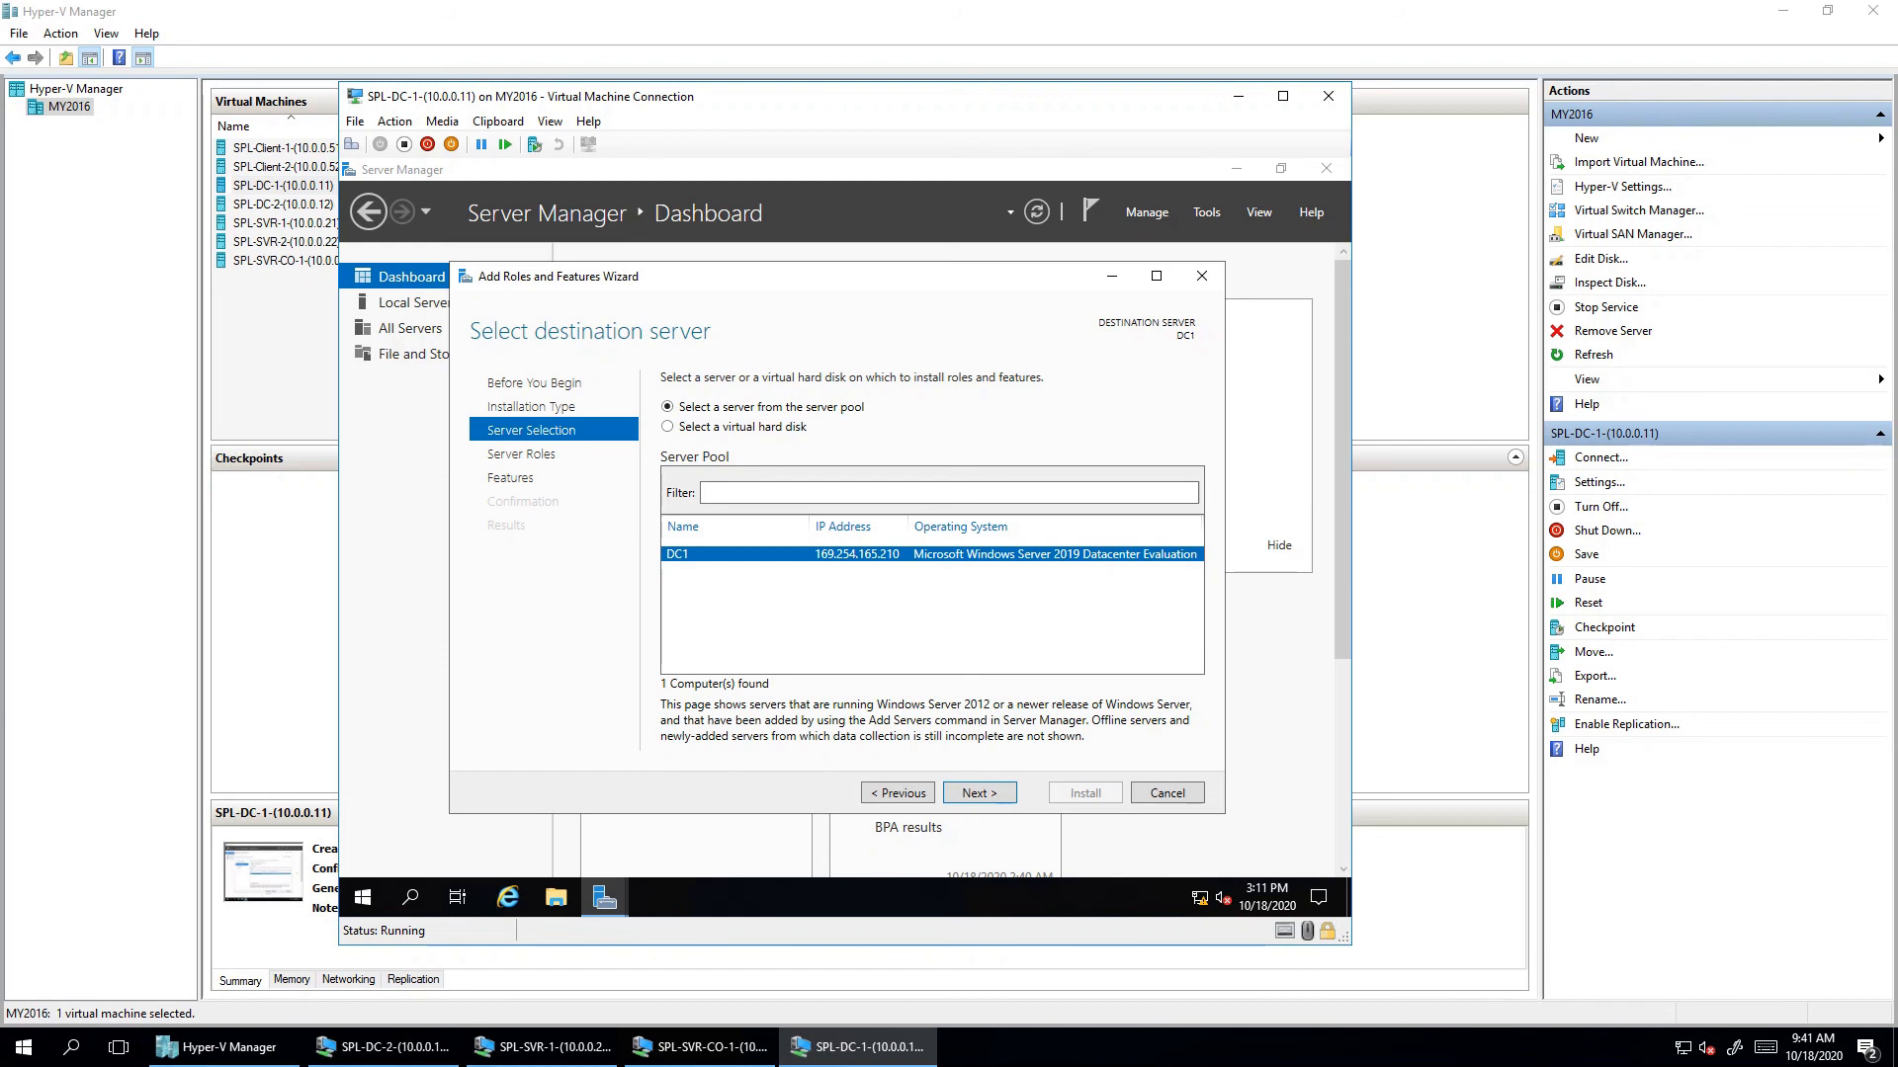
pyautogui.press('Escape')
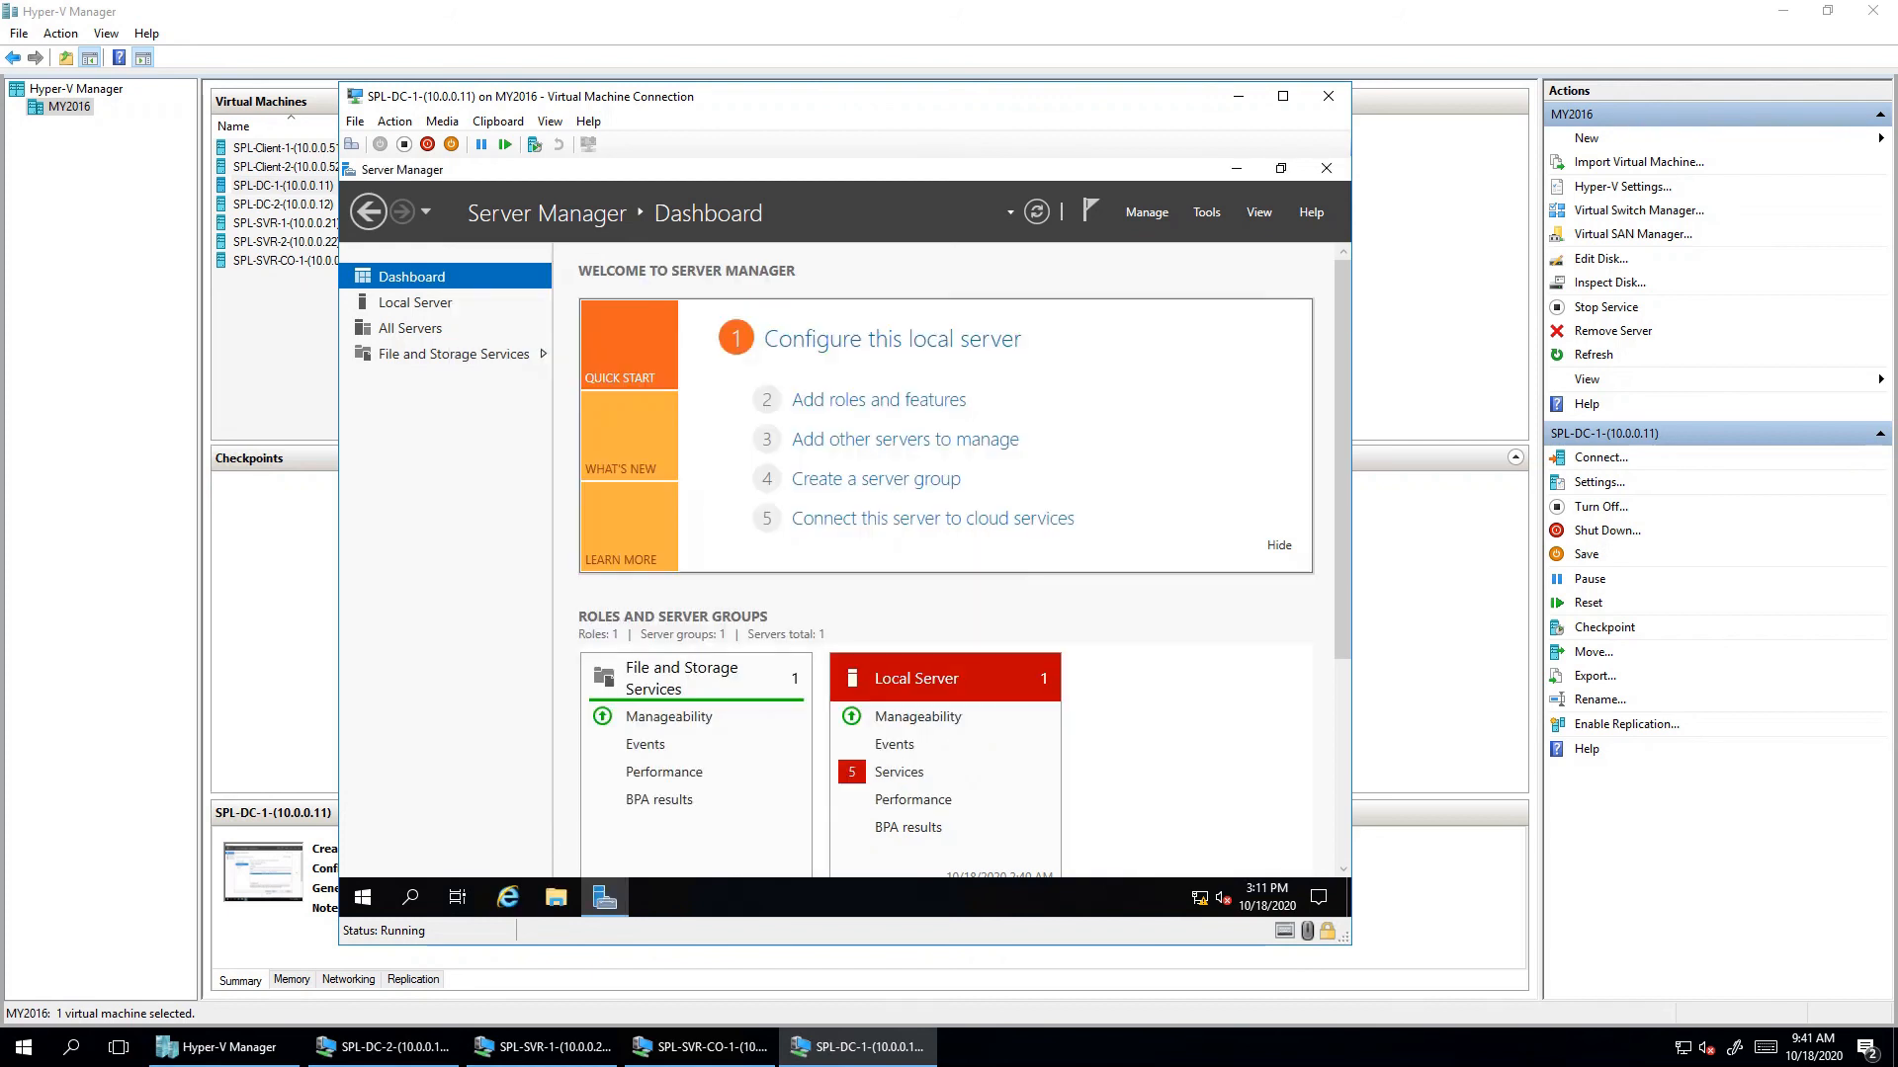
# - Review DC1's Ethernet status in Network & Internet settings, close those windows, and open Start
pyautogui.rightClick(1198, 897)
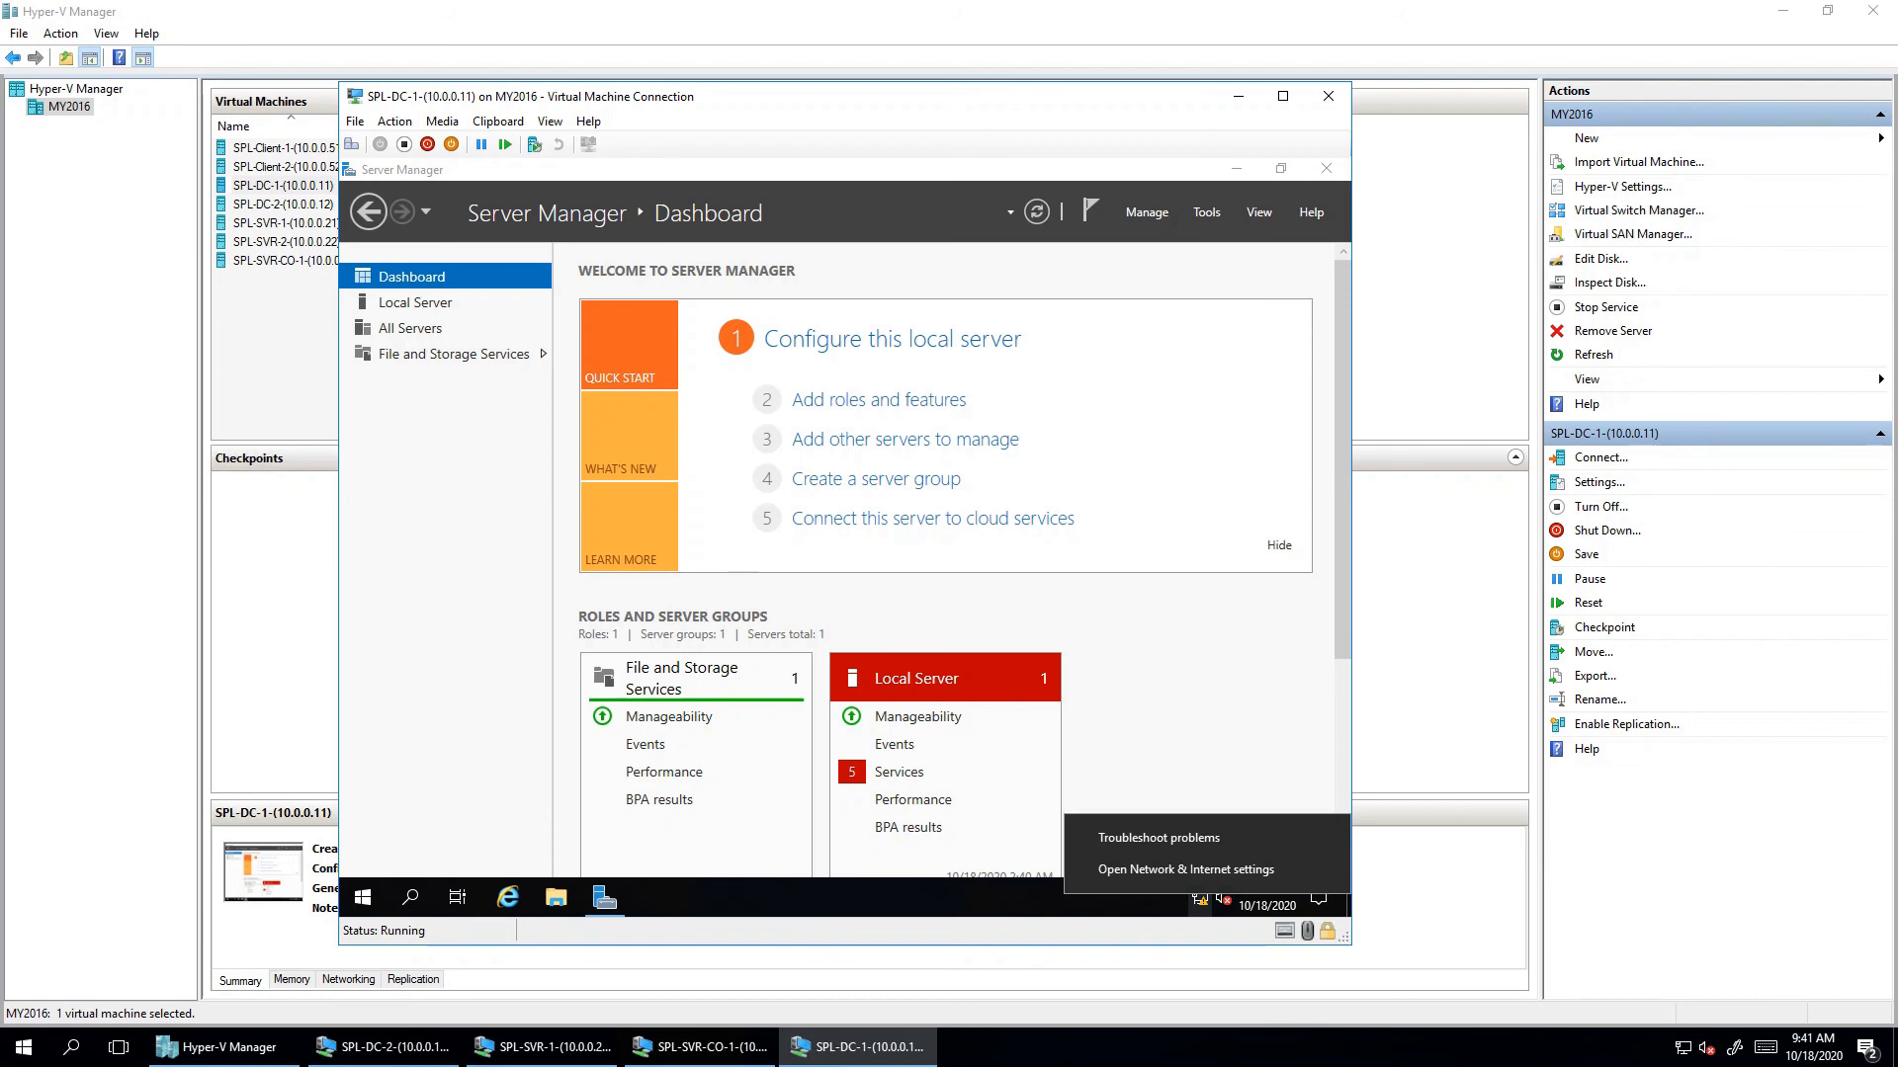
pyautogui.click(1185, 870)
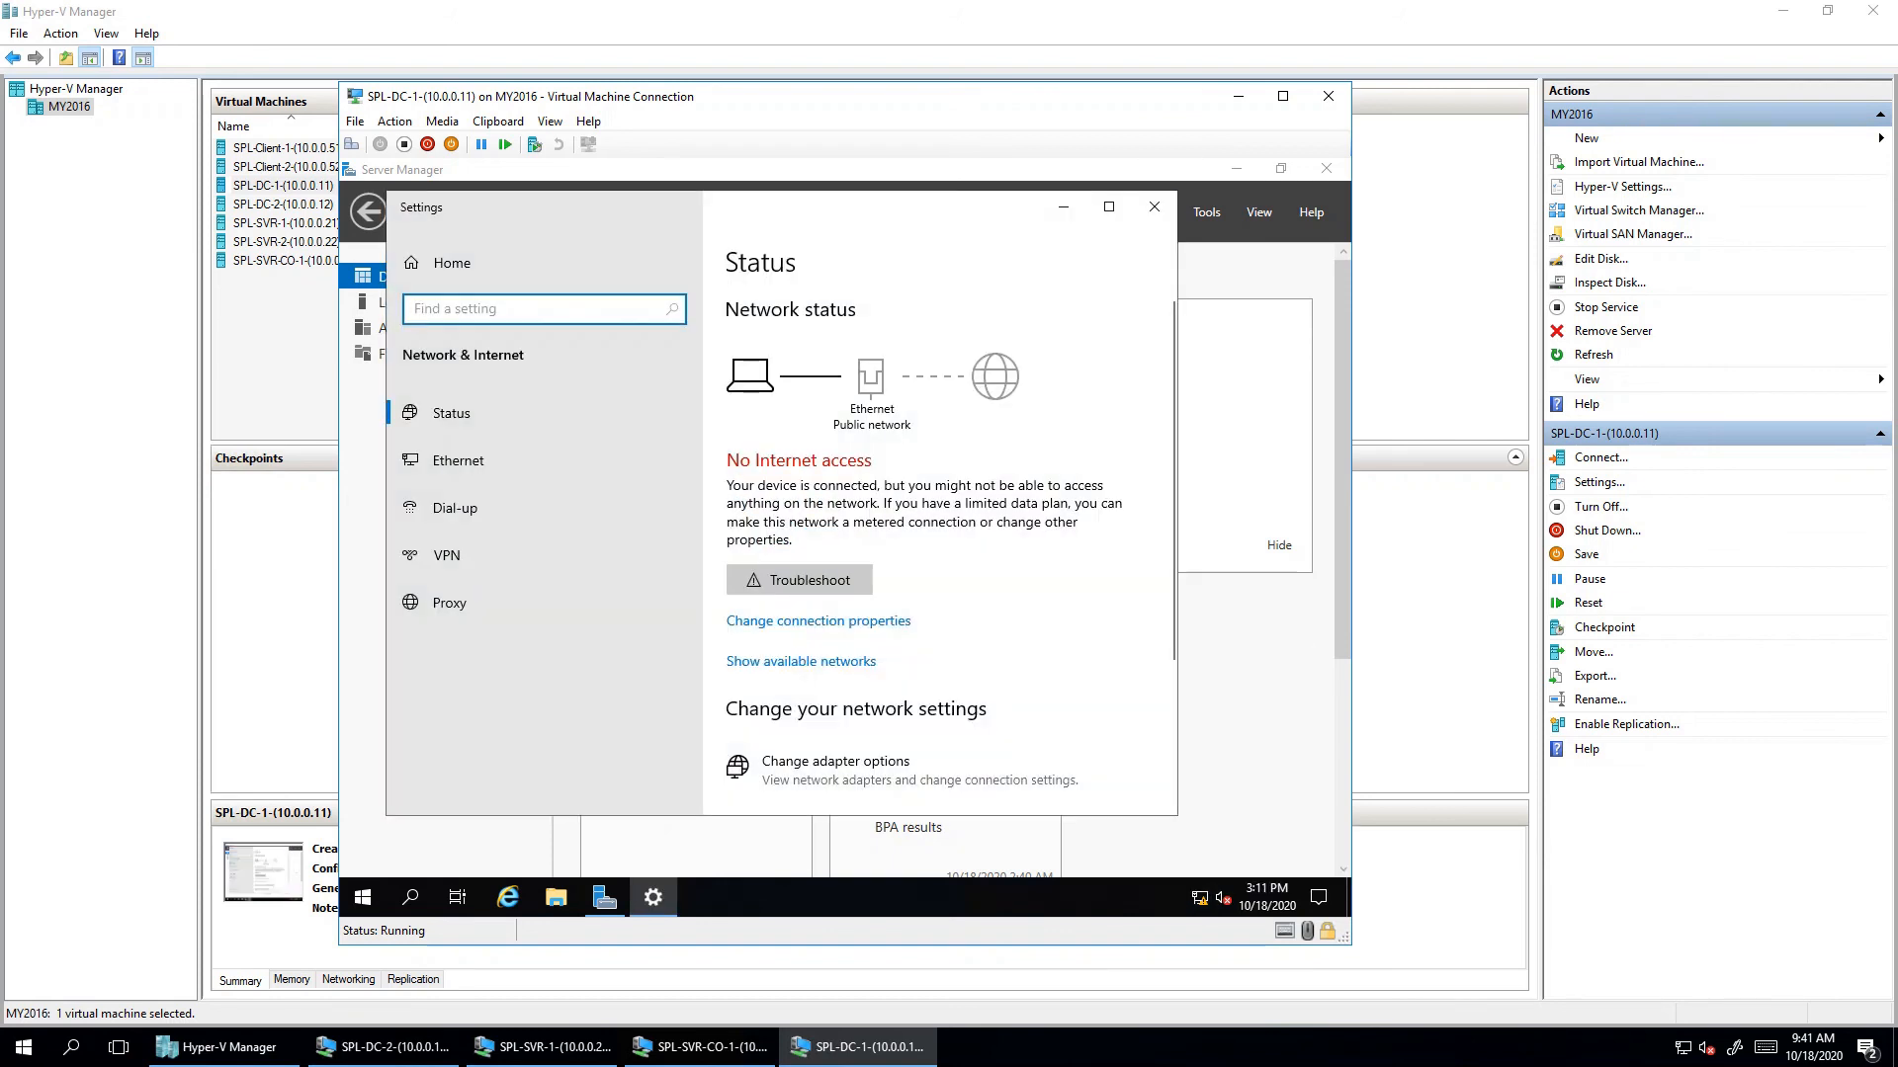
pyautogui.scroll(-5, 924, 554)
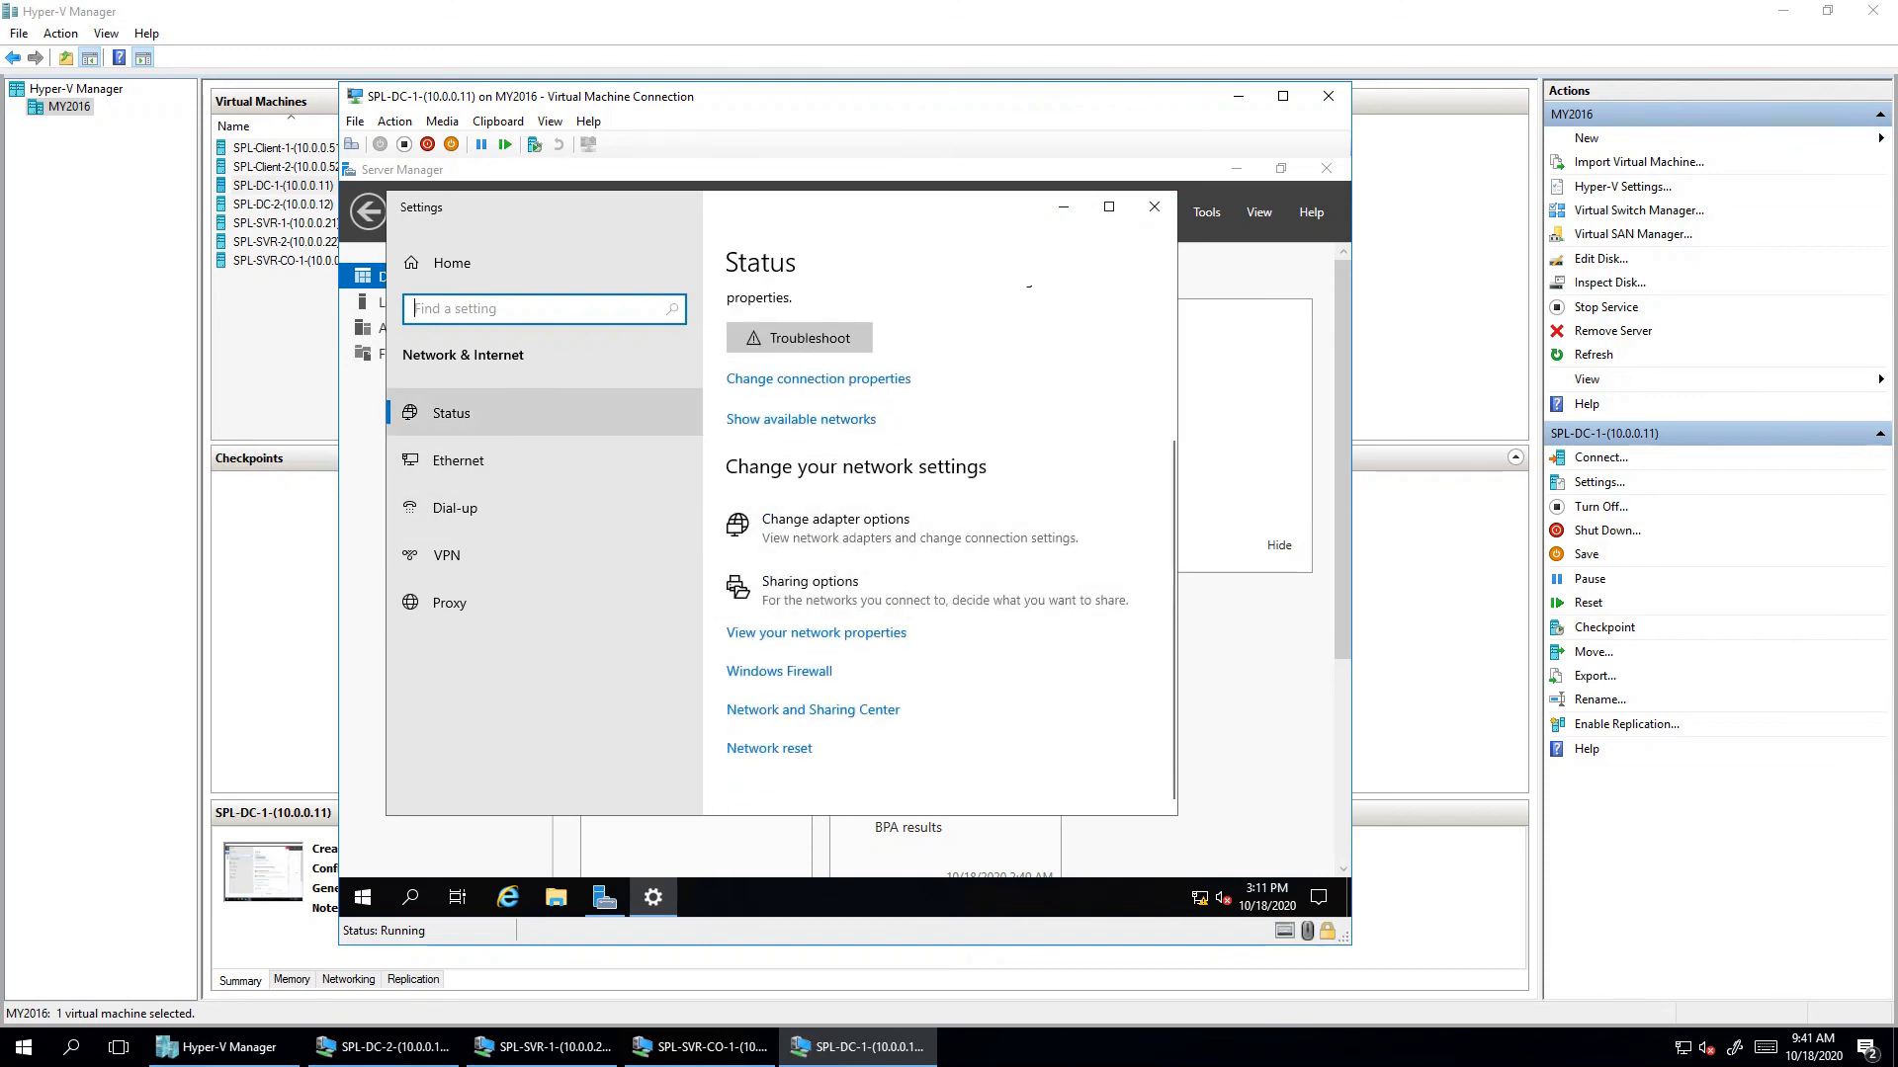
pyautogui.click(457, 461)
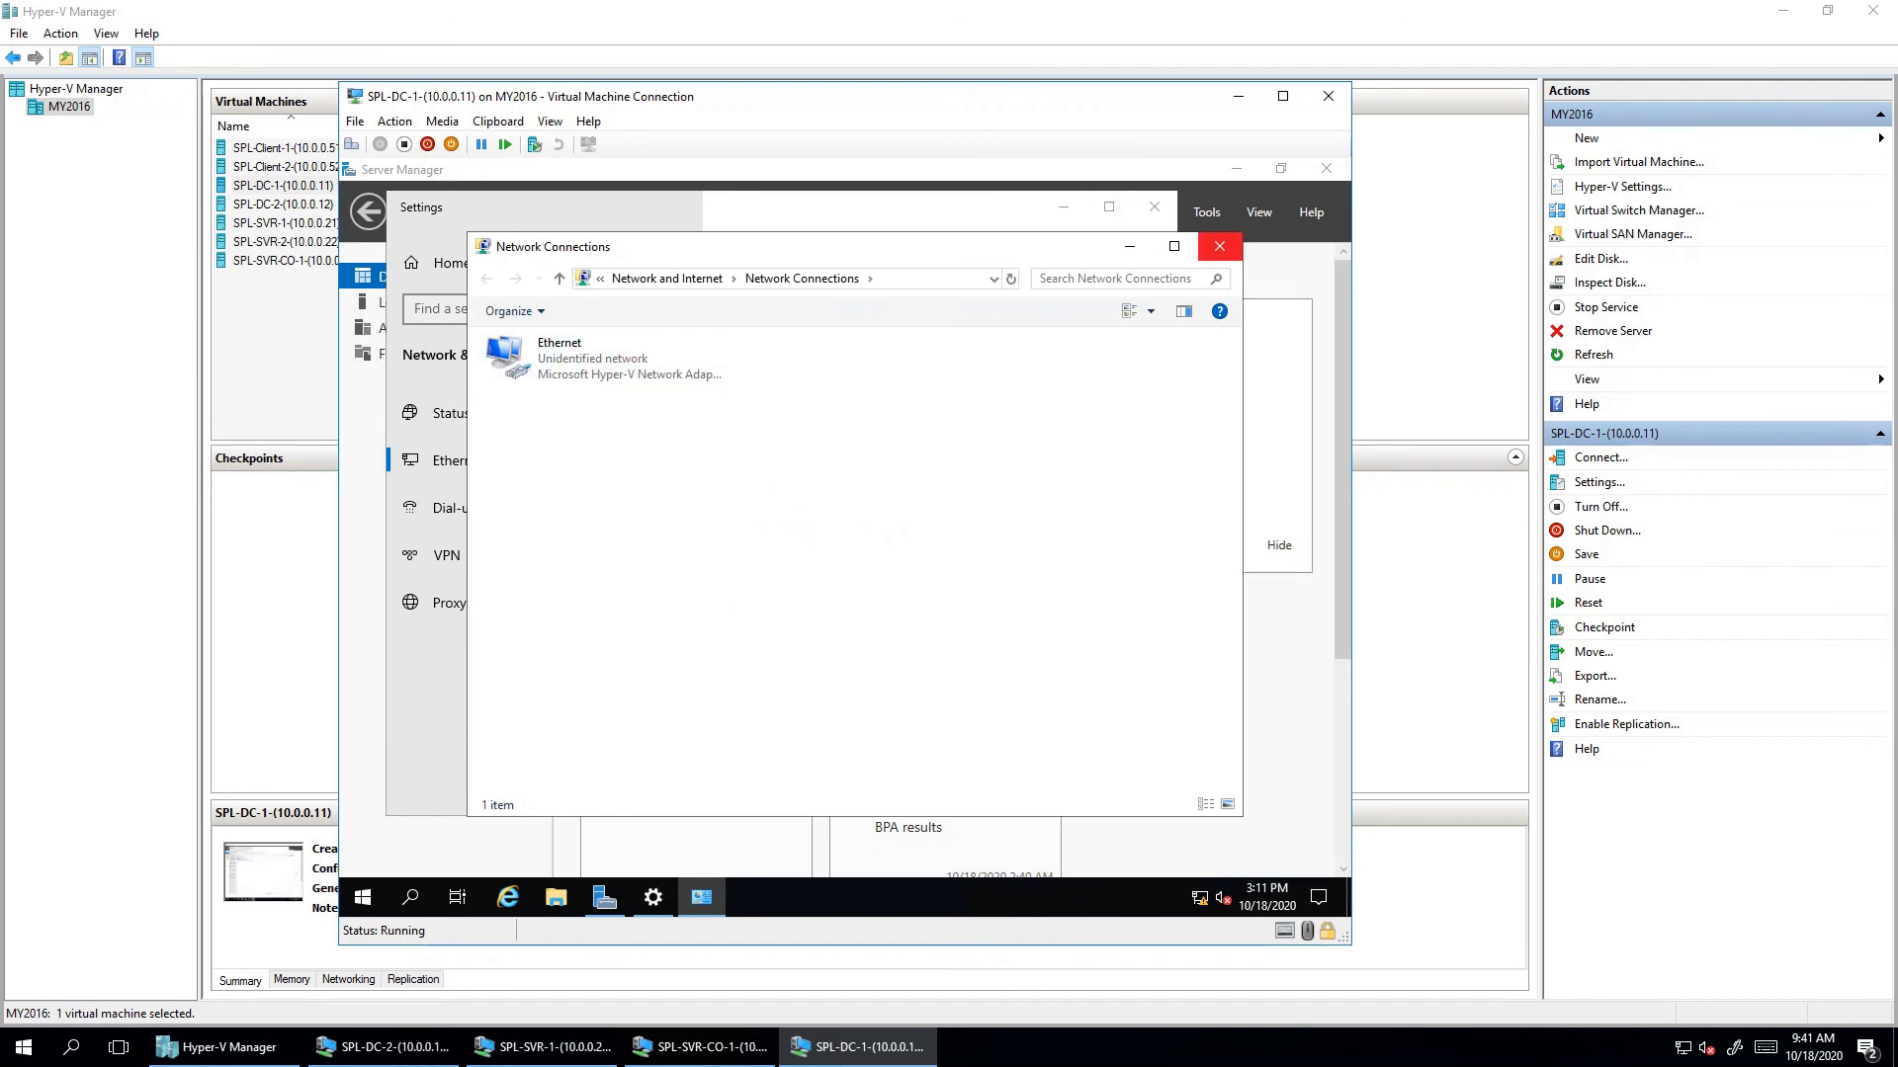
pyautogui.click(1220, 246)
pyautogui.click(1154, 207)
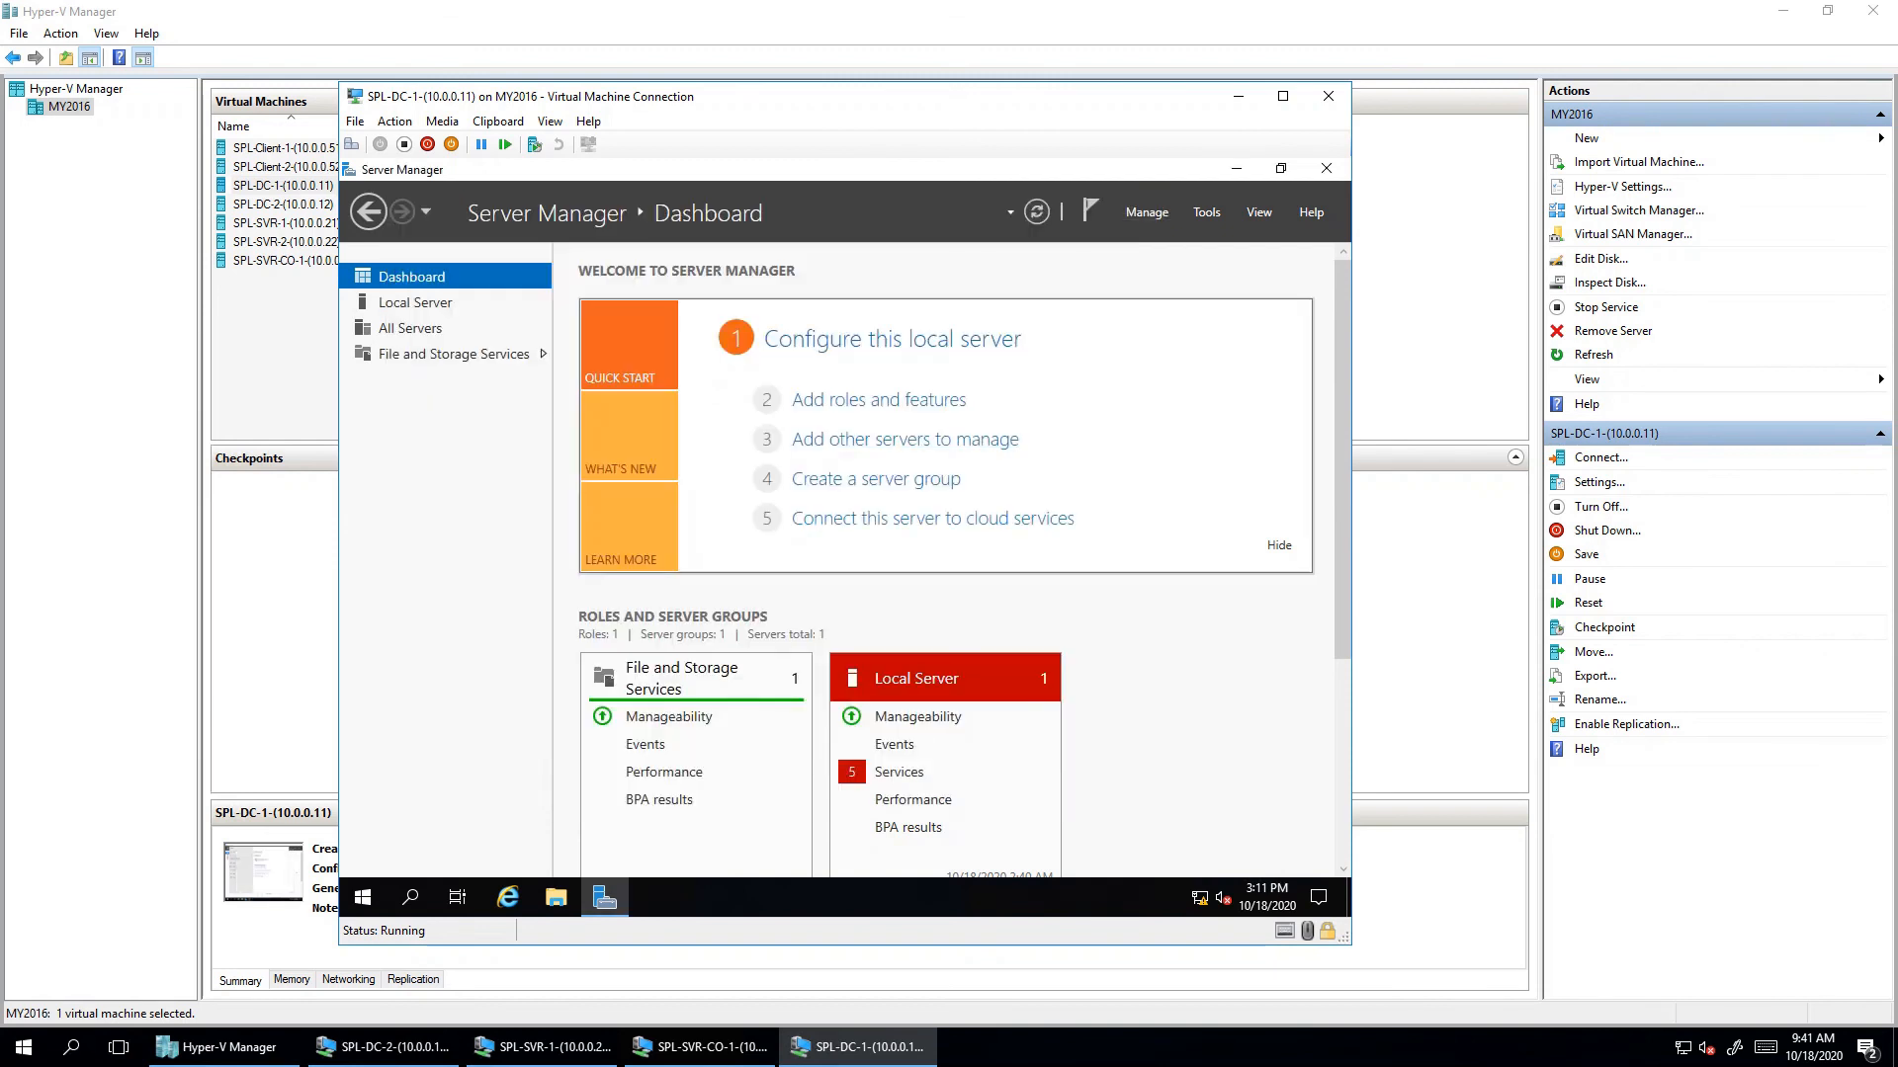
pyautogui.click(361, 896)
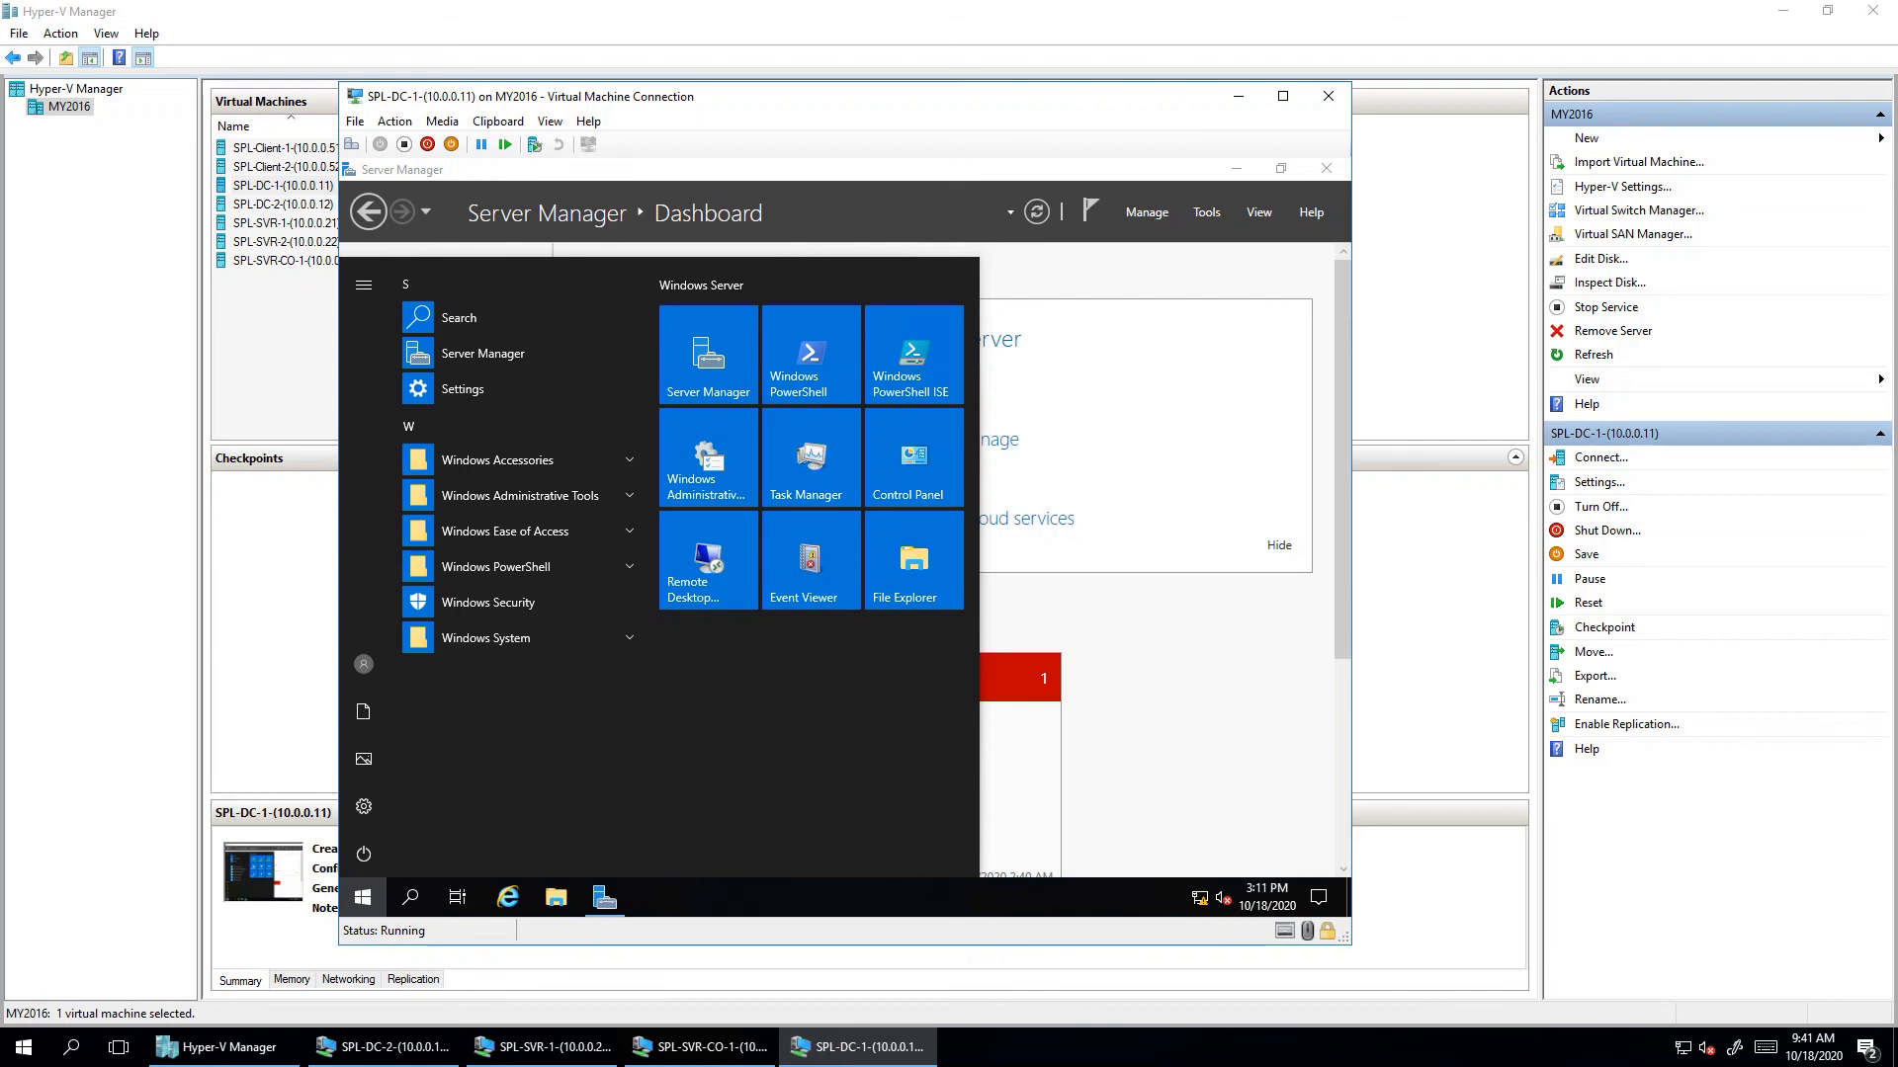
# - Run ncpa.cpl to open DC1's Network Connections window
pyautogui.press('super+r')
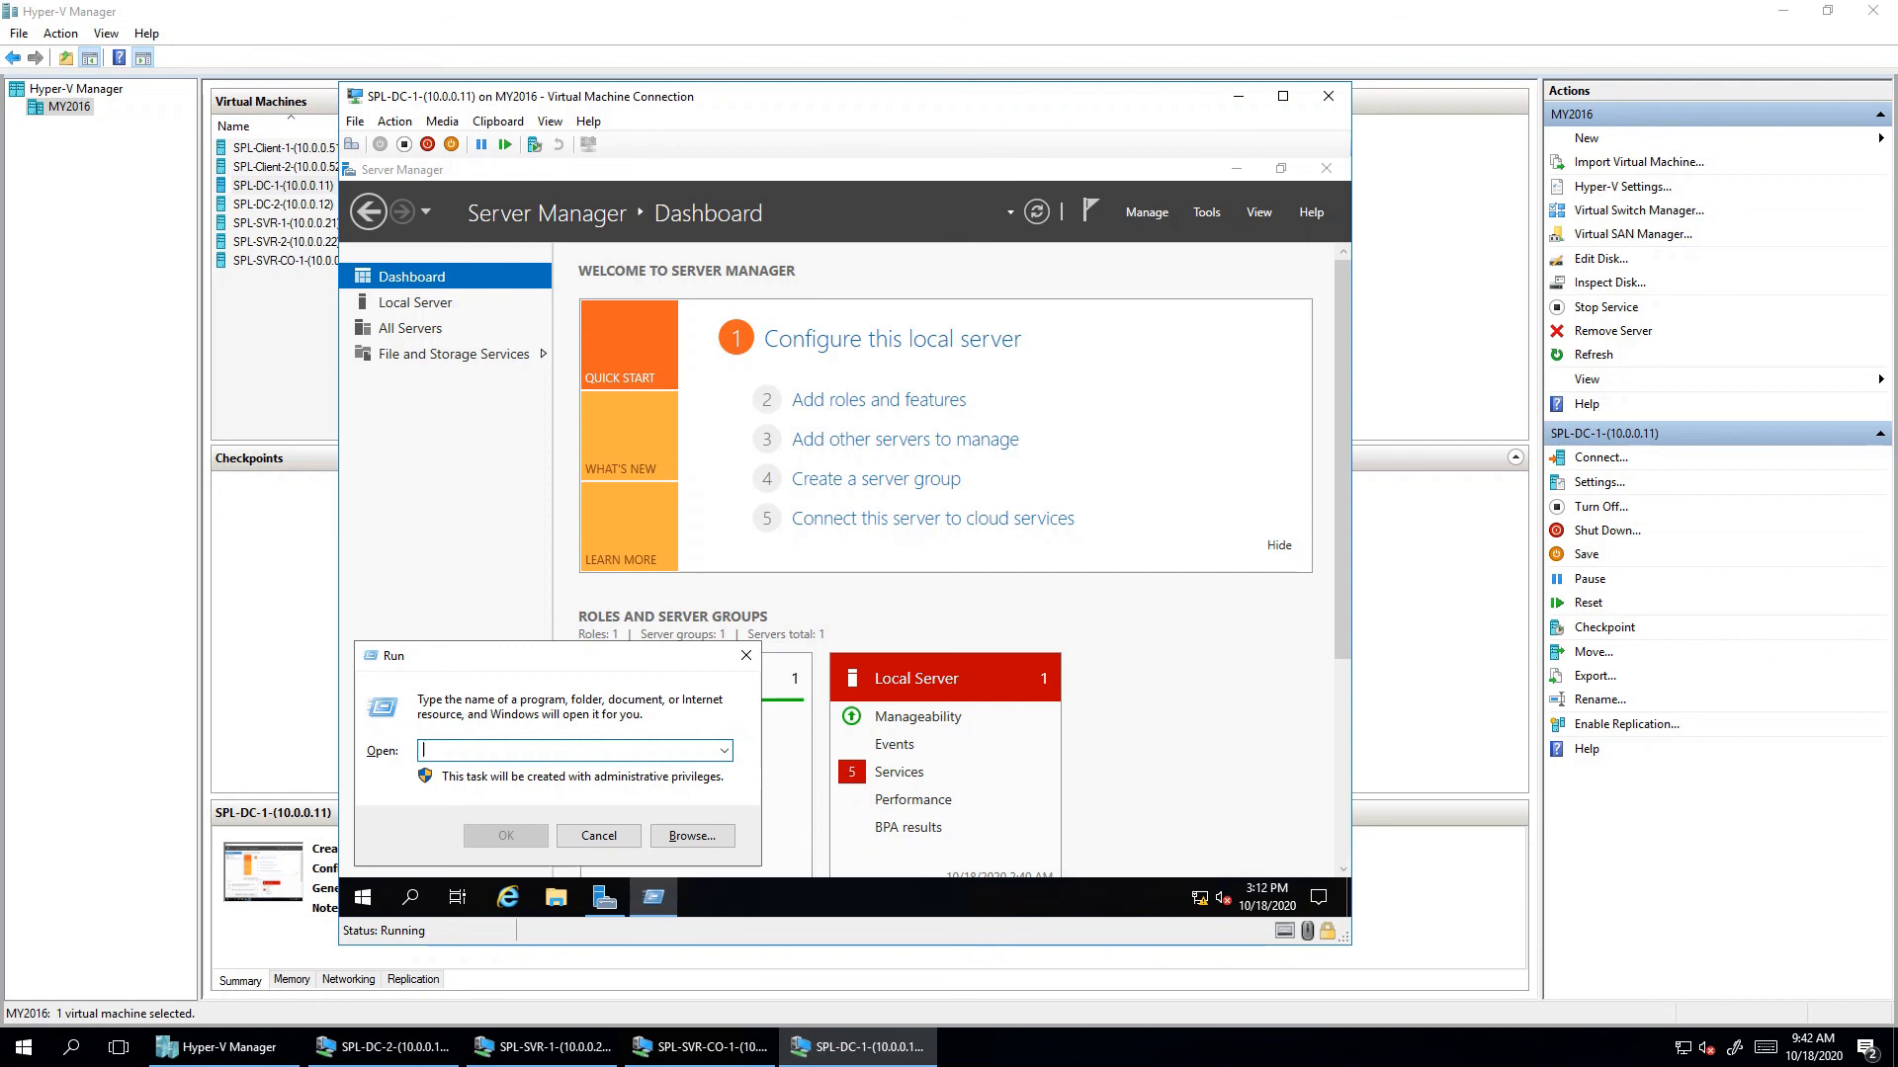
pyautogui.write('ncpa.c')
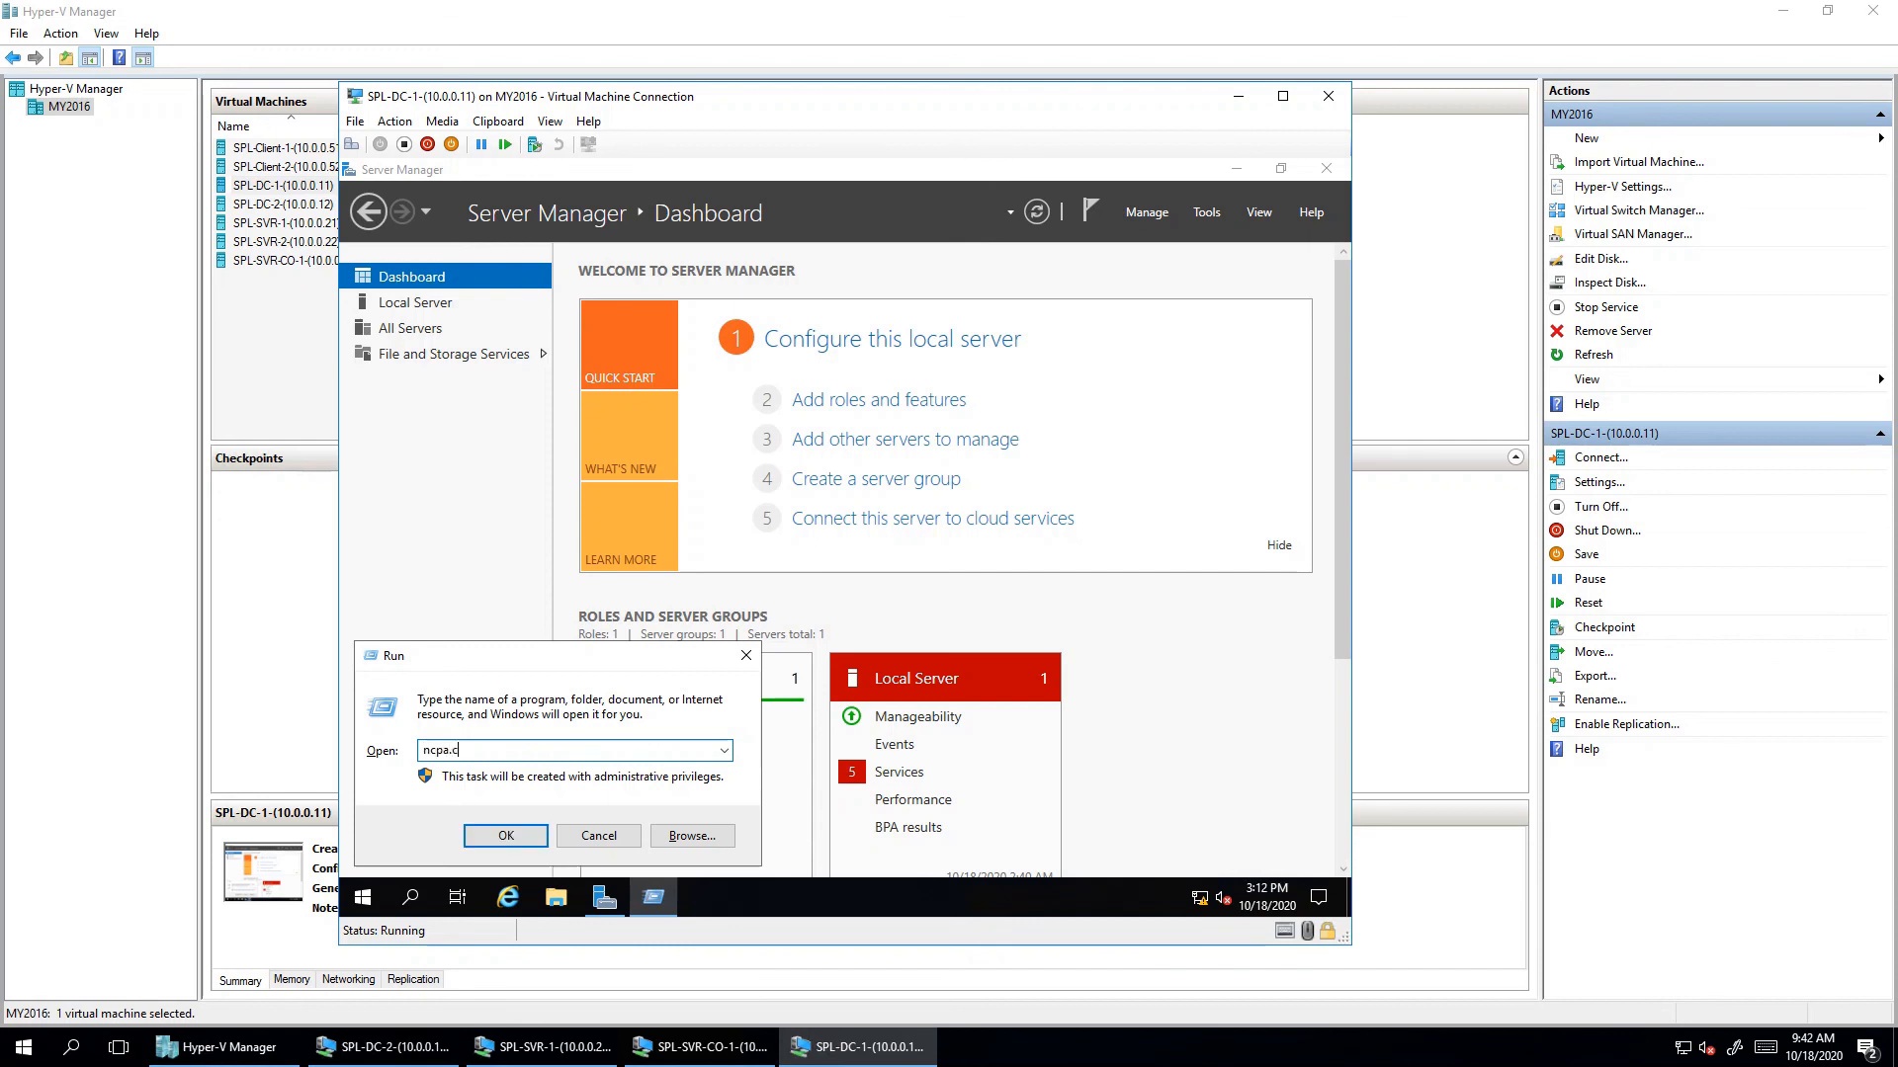
pyautogui.write('pl')
pyautogui.press('Return')
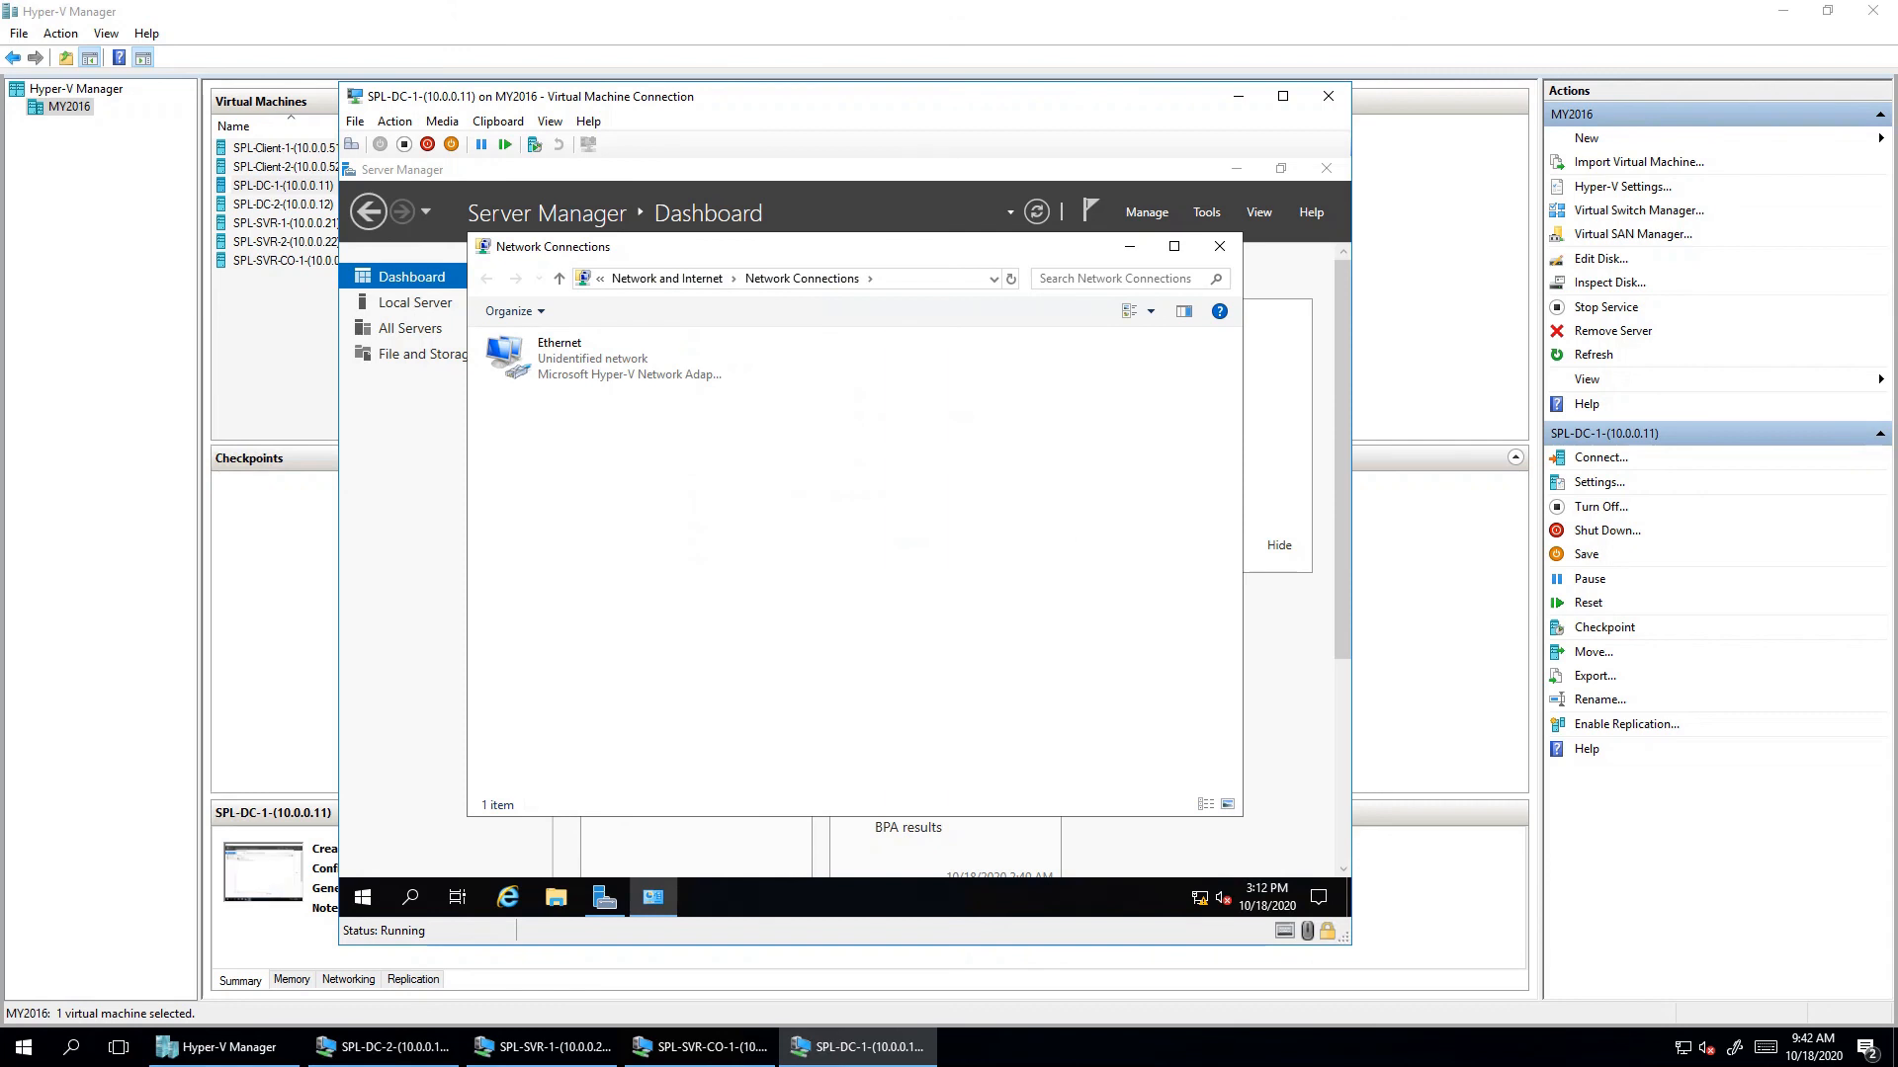
pyautogui.press('super+r')
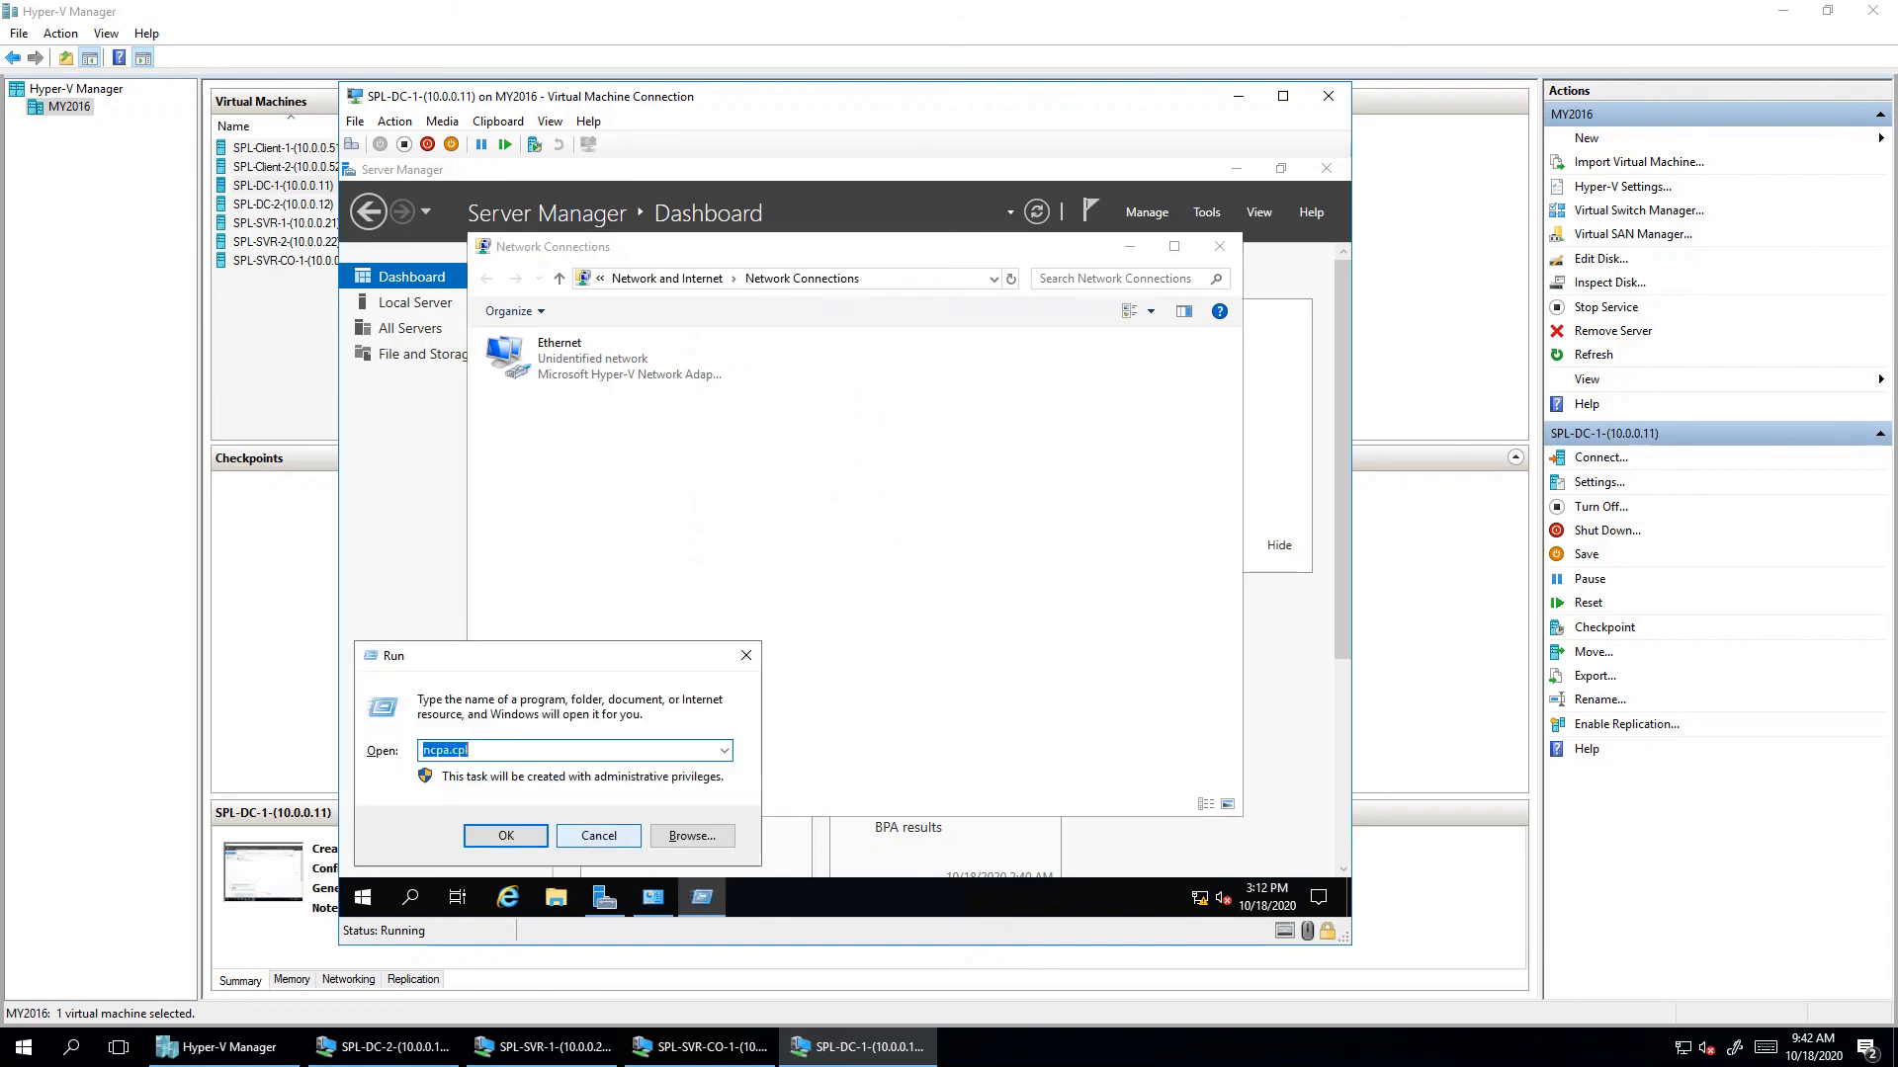
# - Open the Ethernet adapter's properties and uncheck Internet Protocol Version 6
pyautogui.click(598, 835)
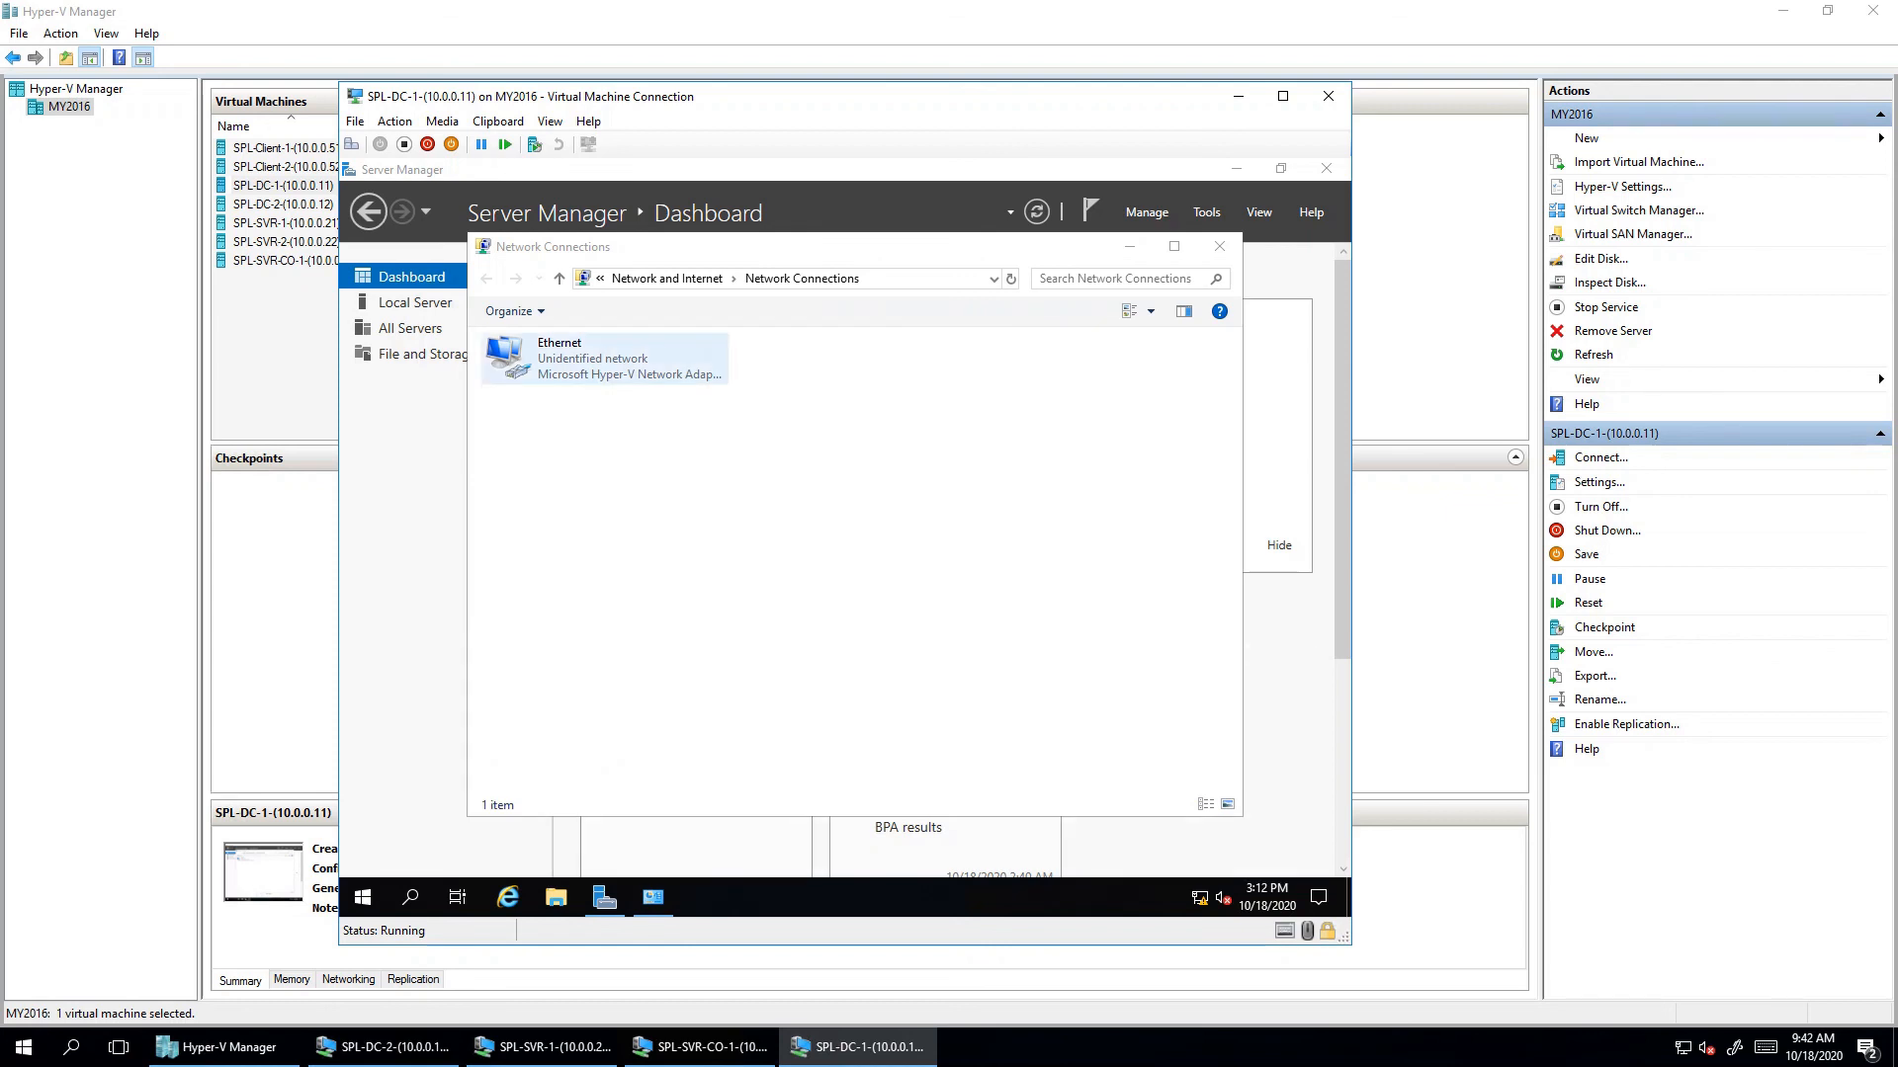
pyautogui.click(593, 358)
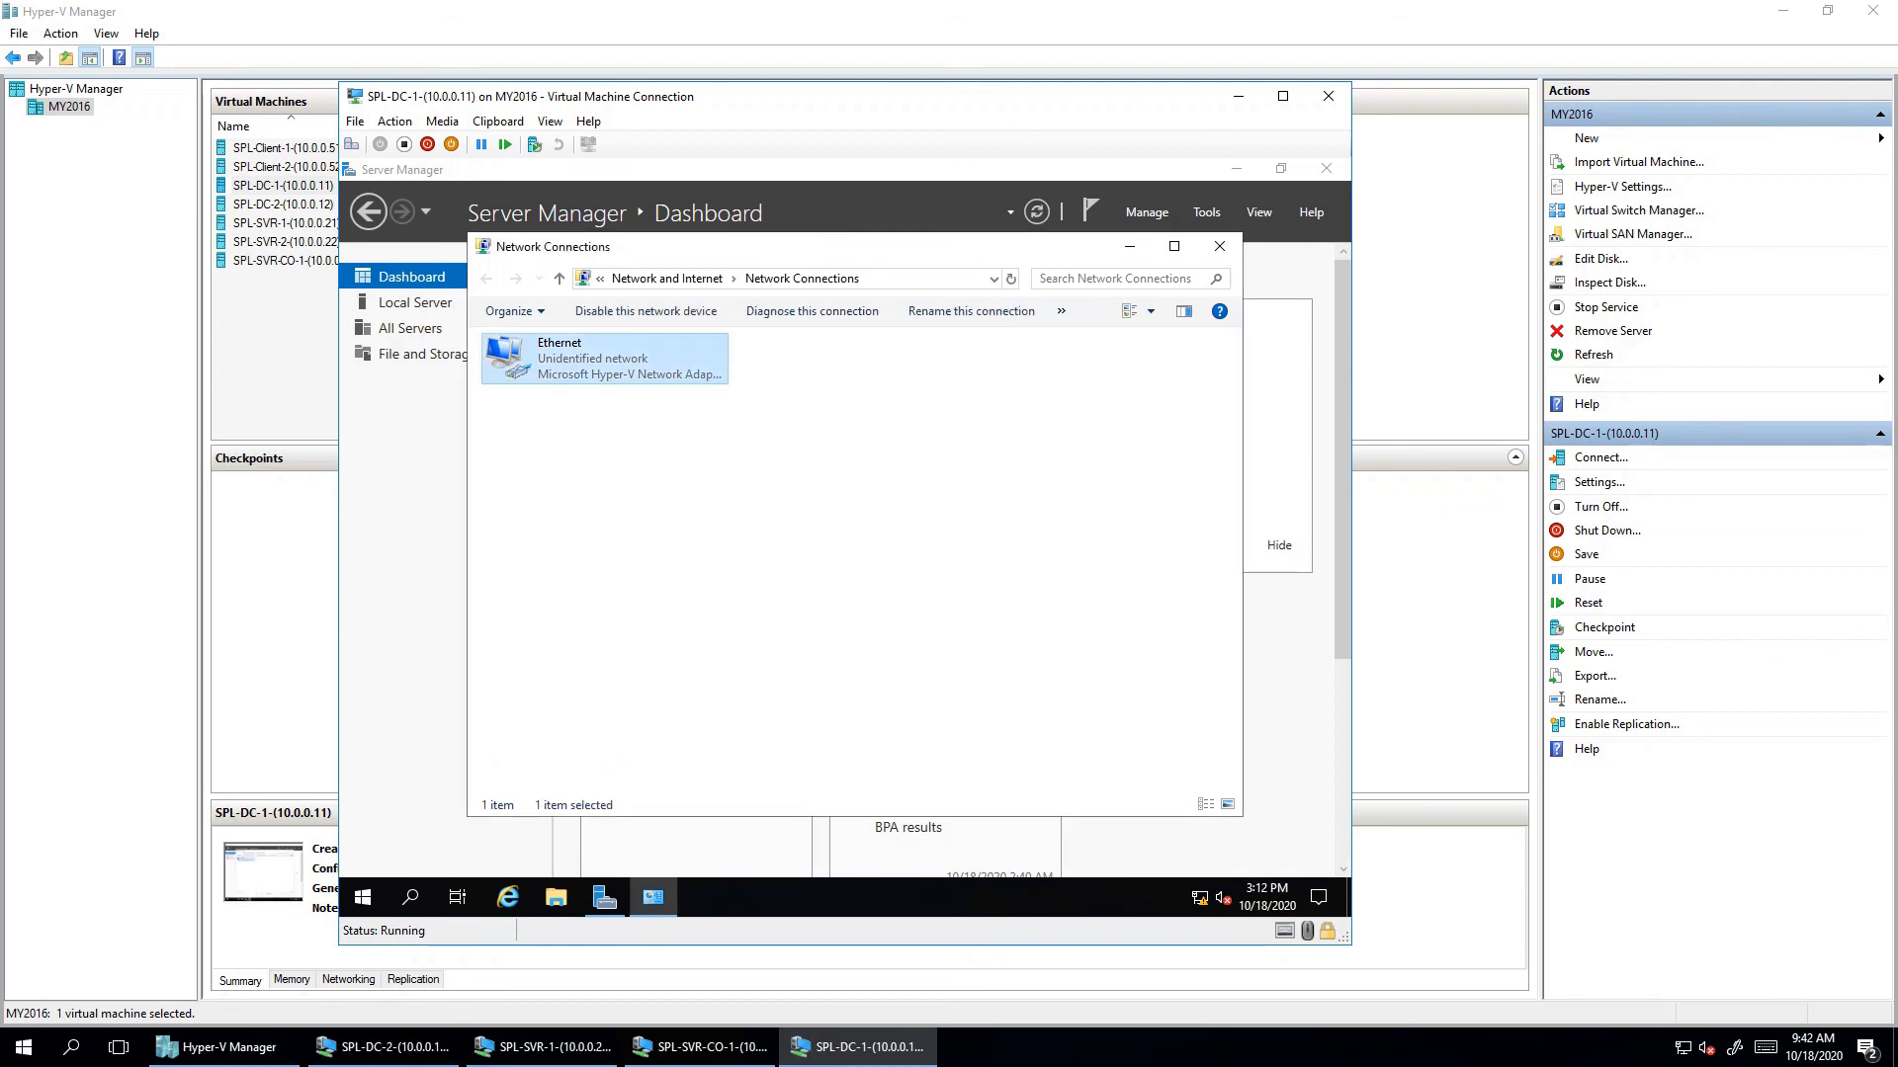
pyautogui.rightClick(573, 373)
pyautogui.press('Return')
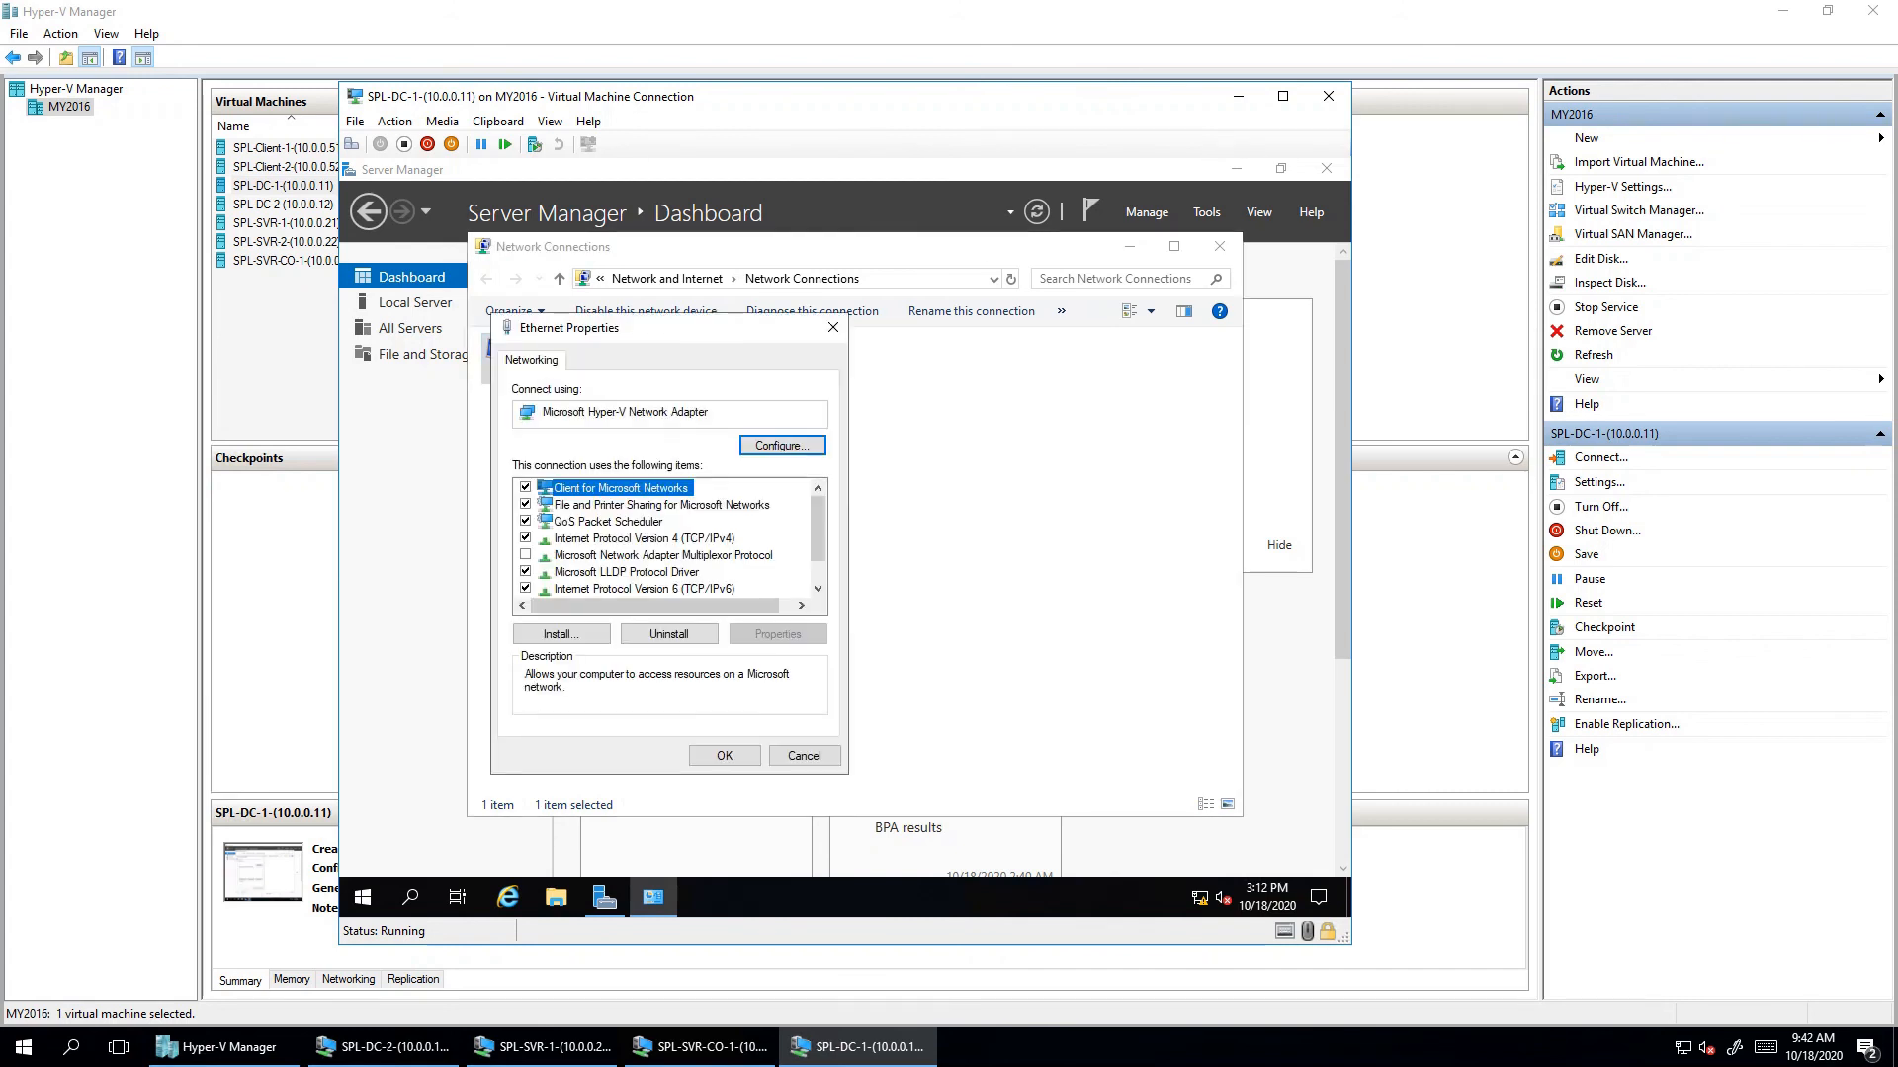
pyautogui.scroll(-1, 667, 539)
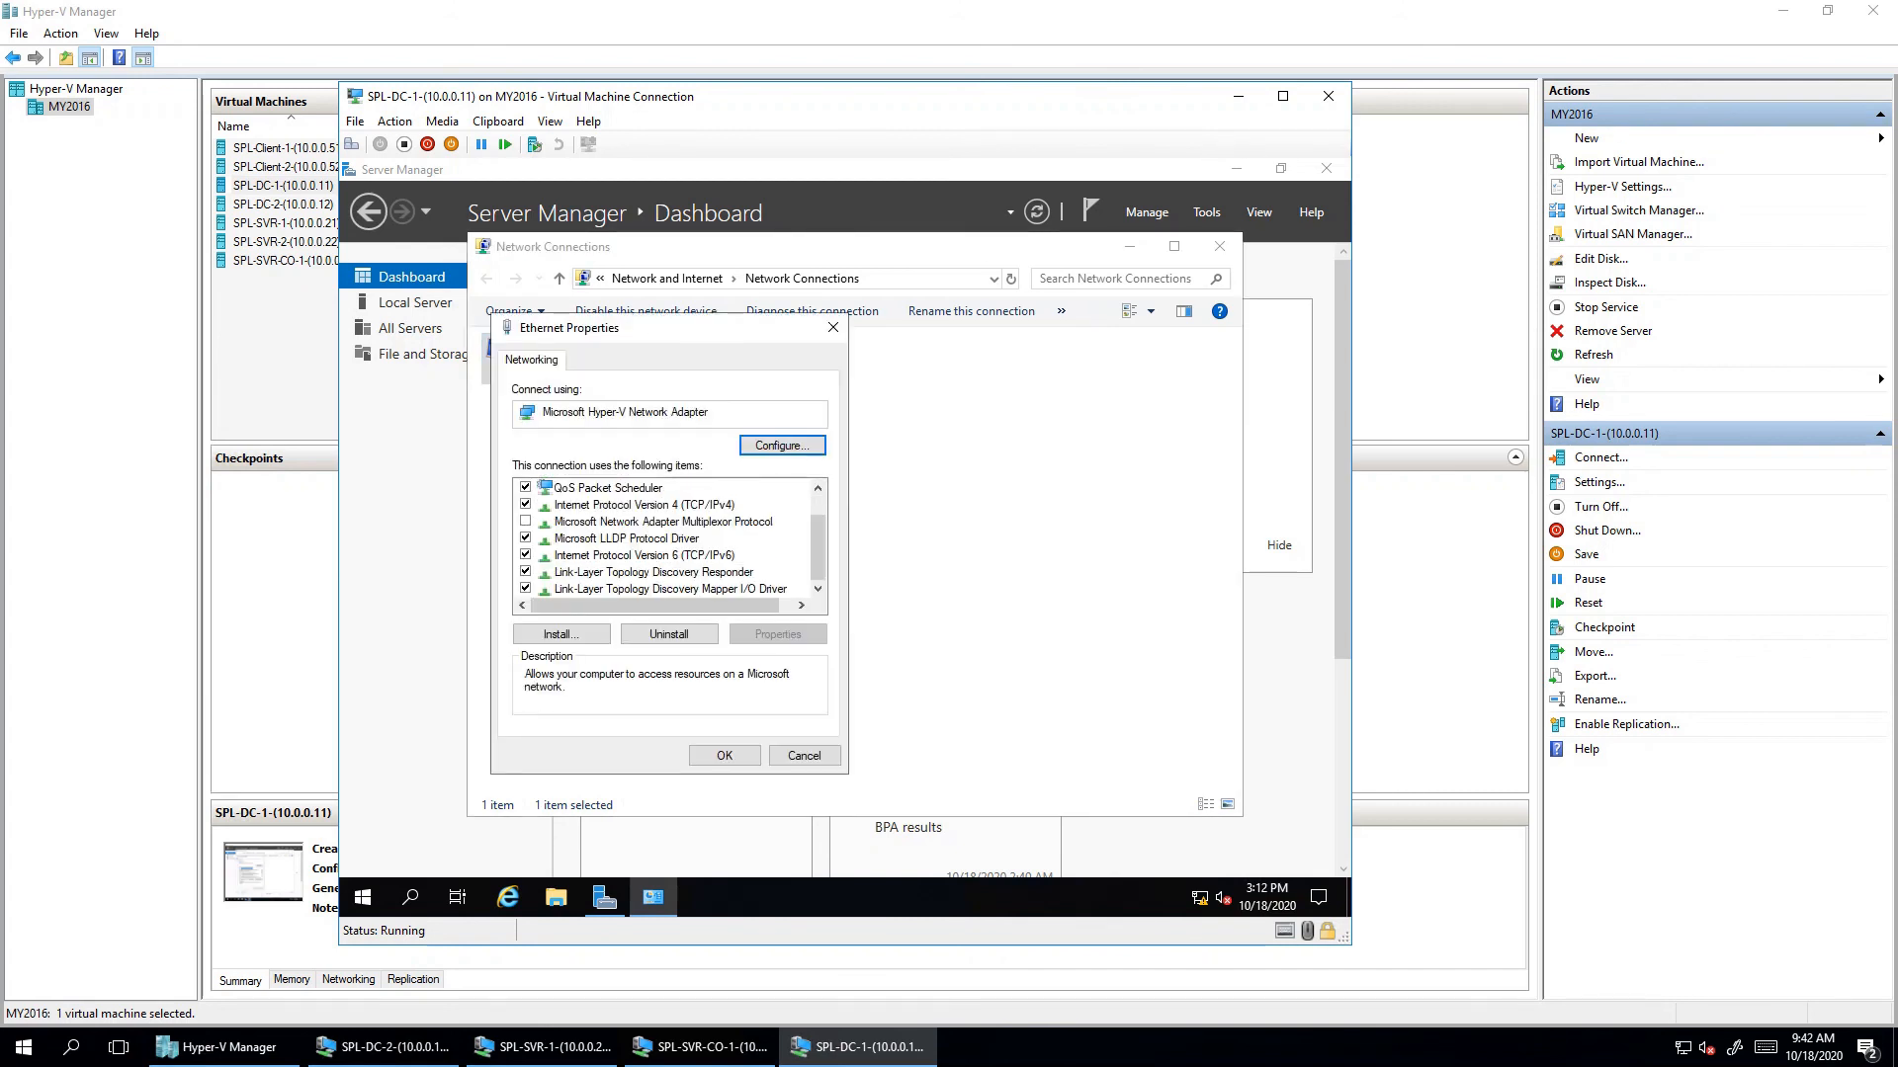
pyautogui.click(525, 555)
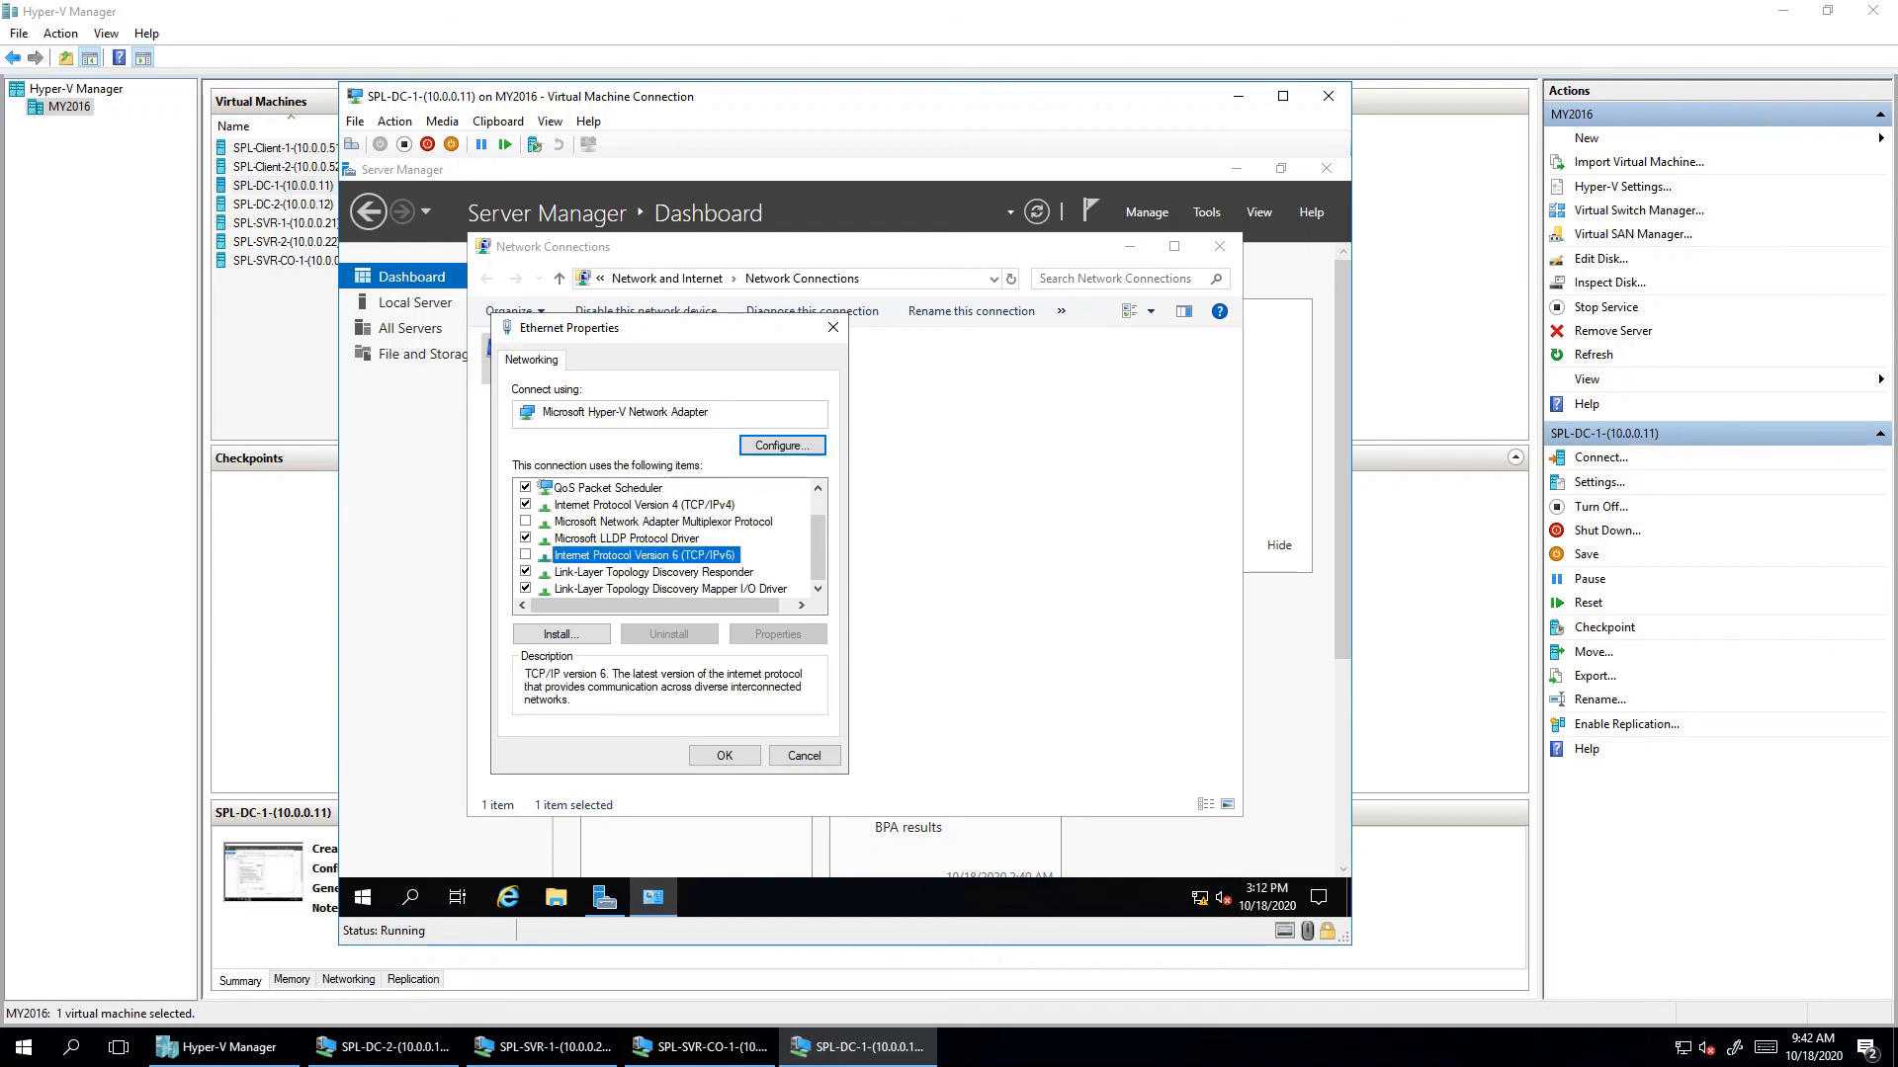
# - Set static IPv4 10.0.0.11, mask 255.0.0.0, DNS 10.0.0.11, then close Network Connections
pyautogui.click(644, 505)
pyautogui.click(778, 633)
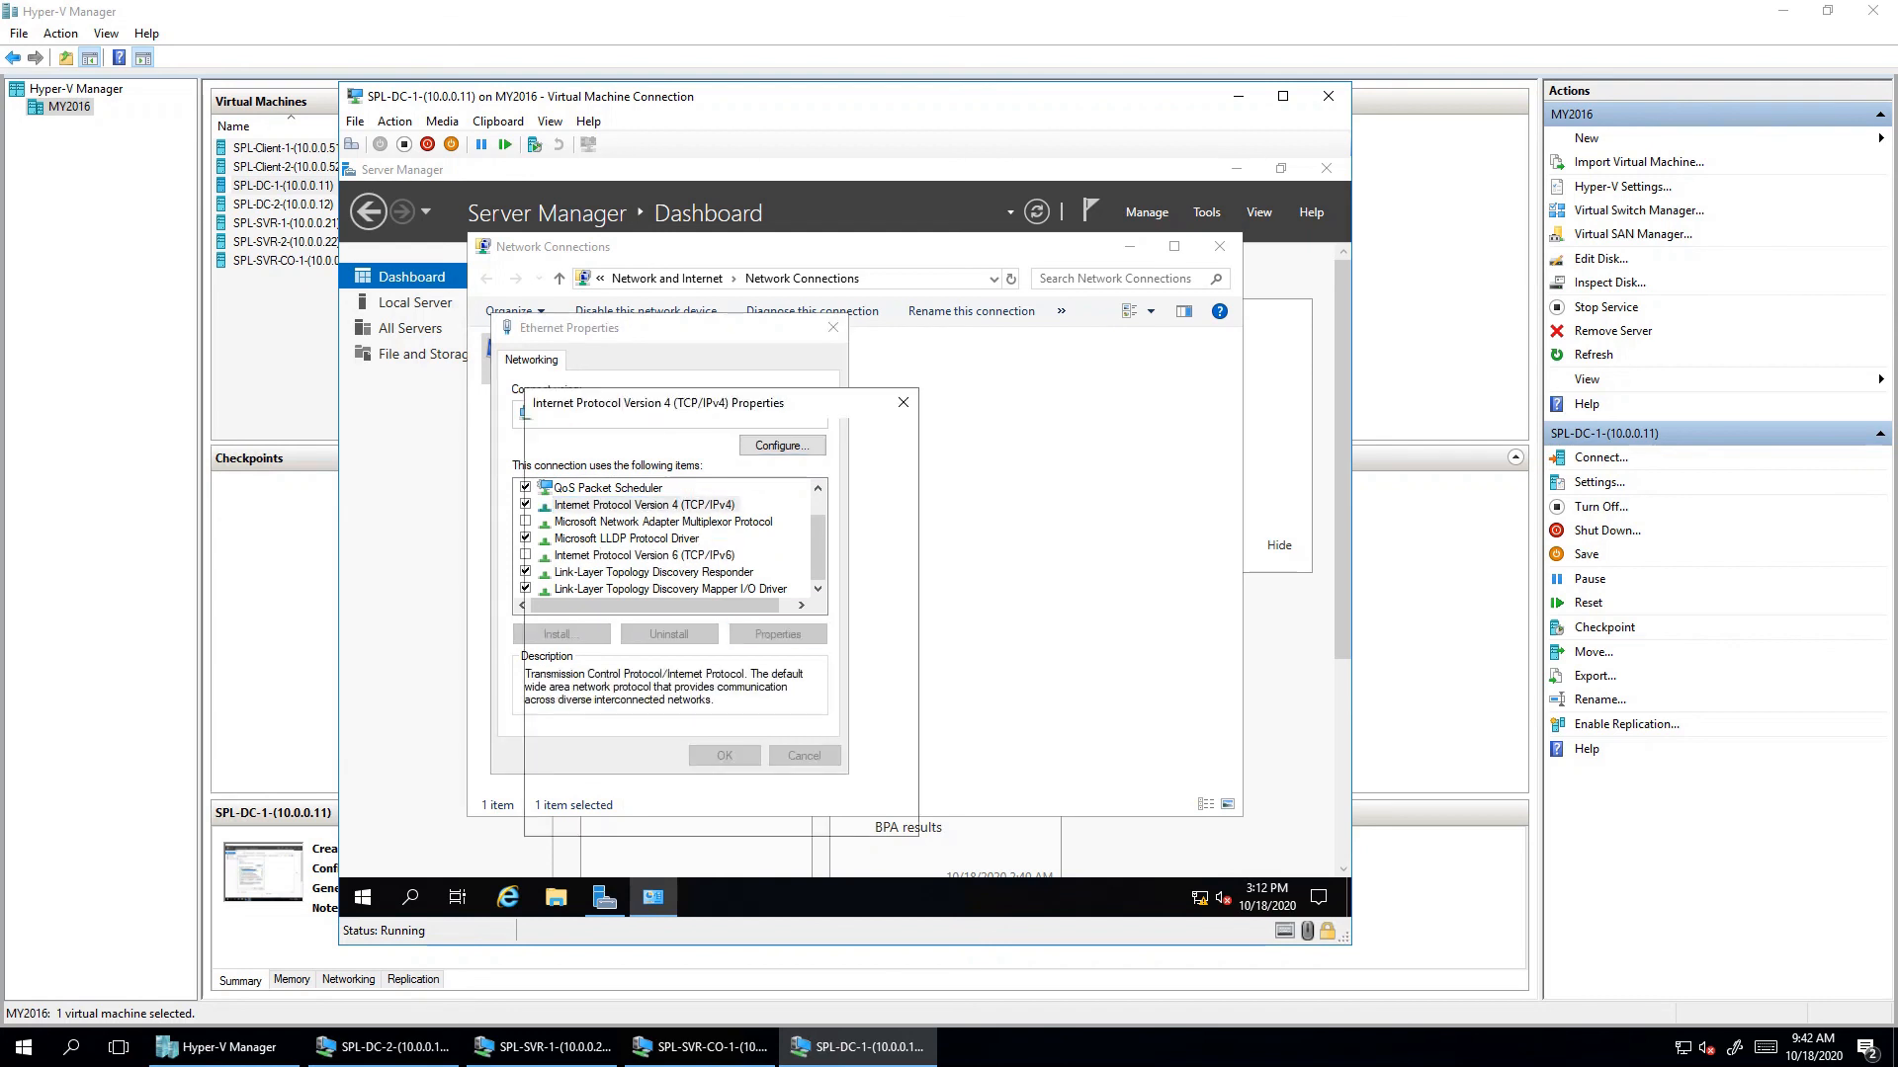
pyautogui.click(561, 545)
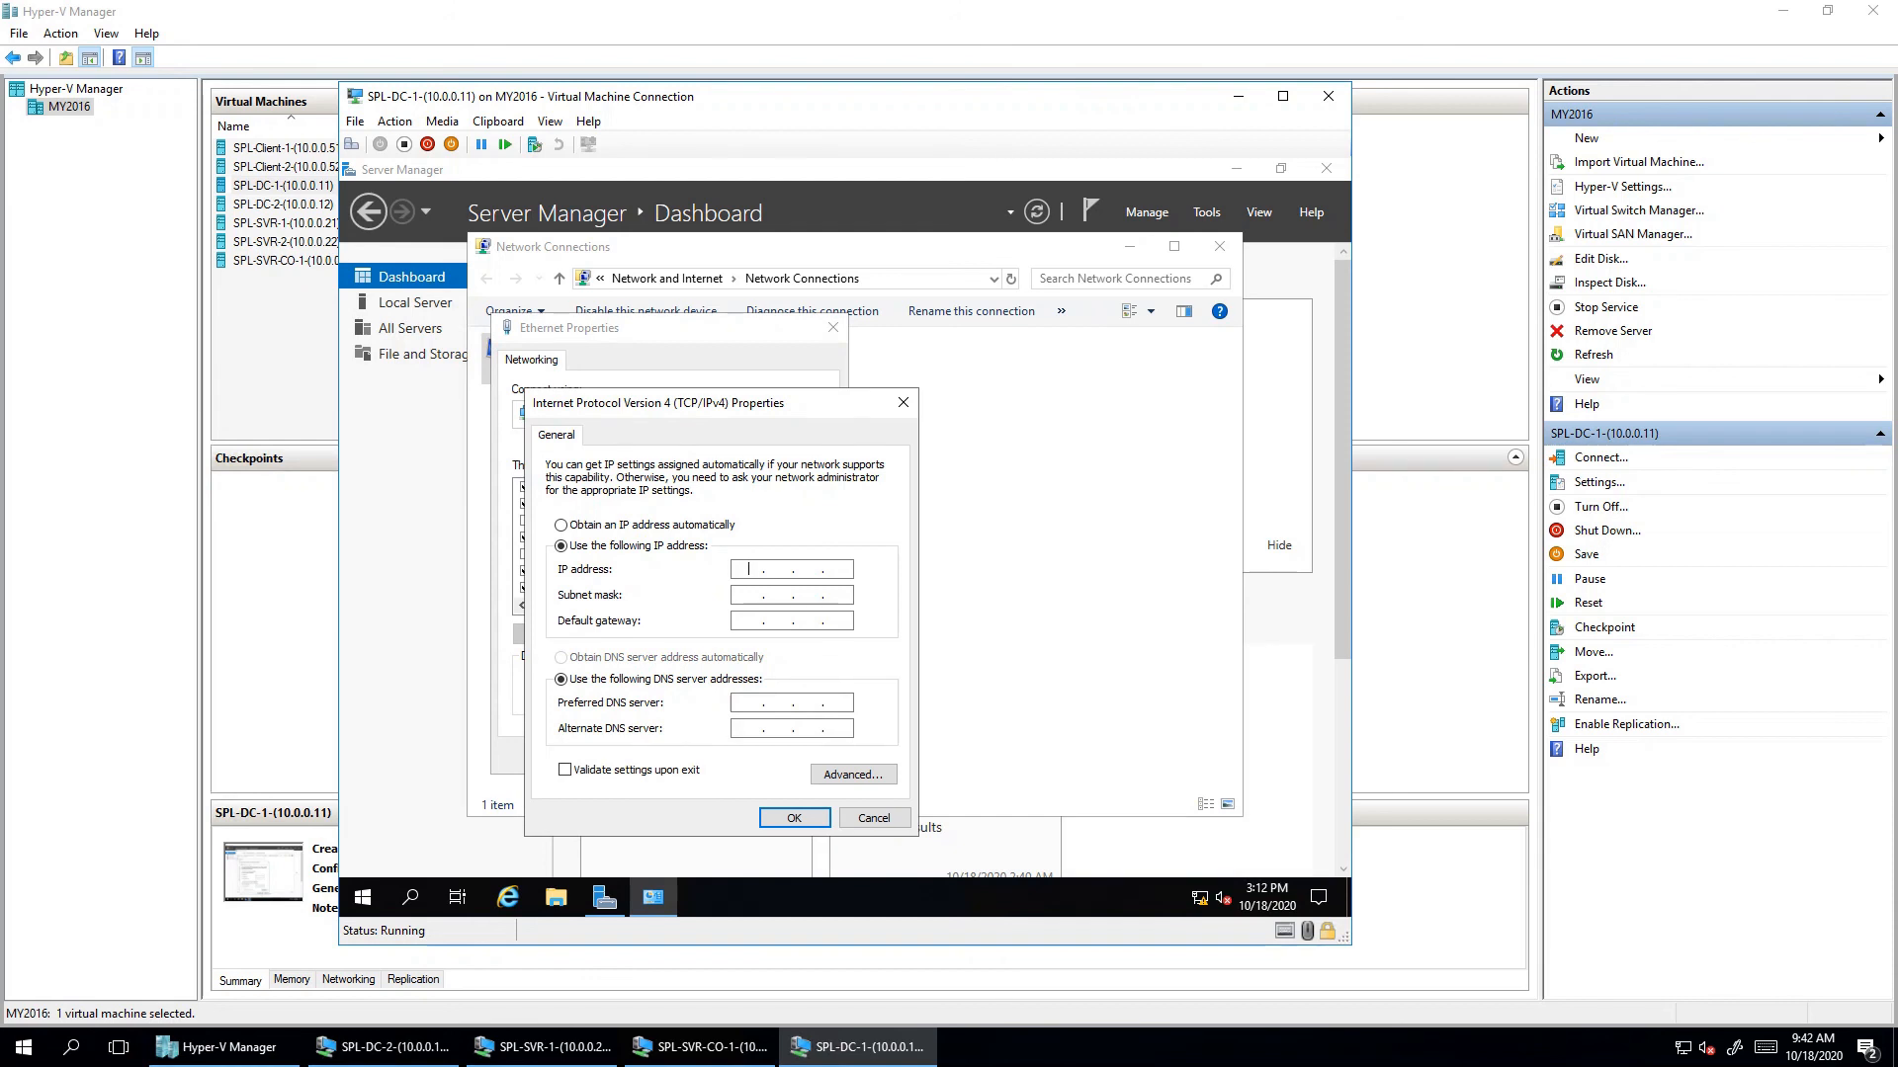
pyautogui.write('10.0.0.1')
pyautogui.press('Tab')
pyautogui.press('Tab')
pyautogui.press('Tab')
pyautogui.press('Tab')
pyautogui.write('10011')
pyautogui.press('Return')
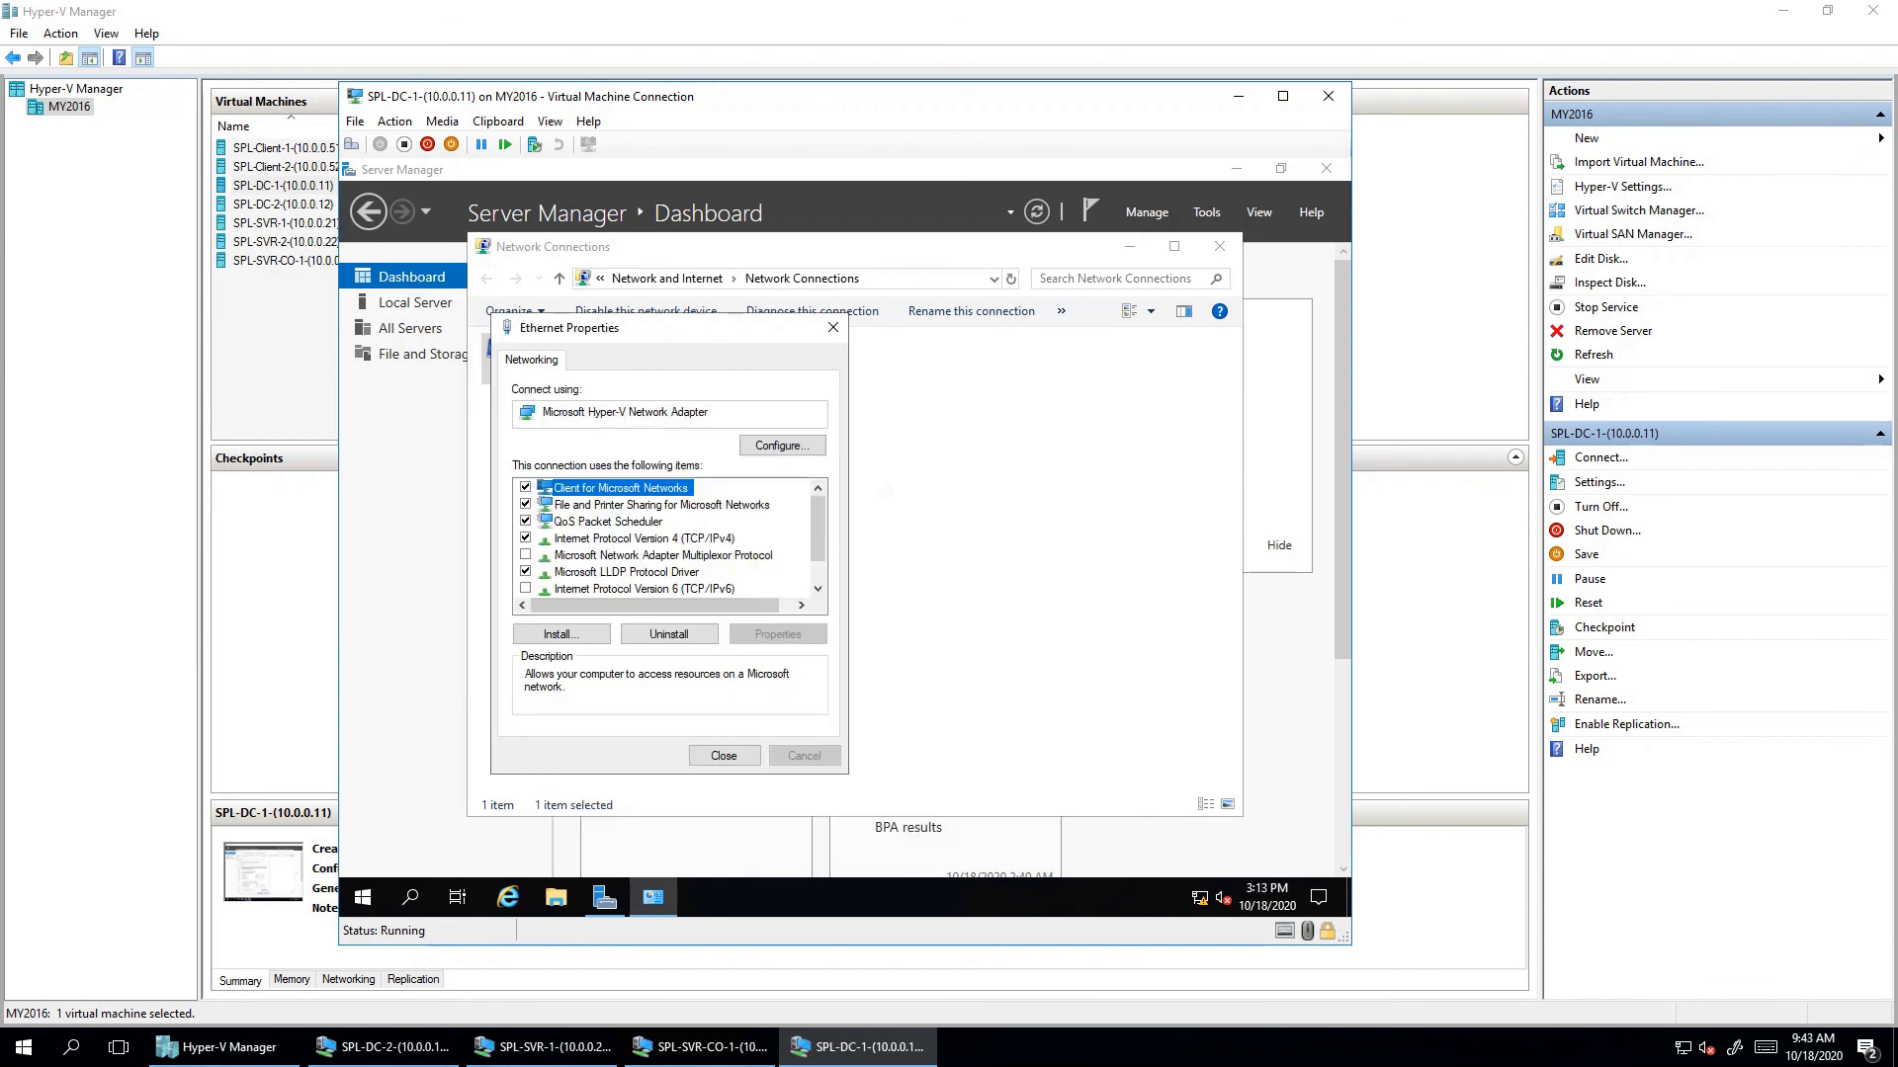
pyautogui.press('Return')
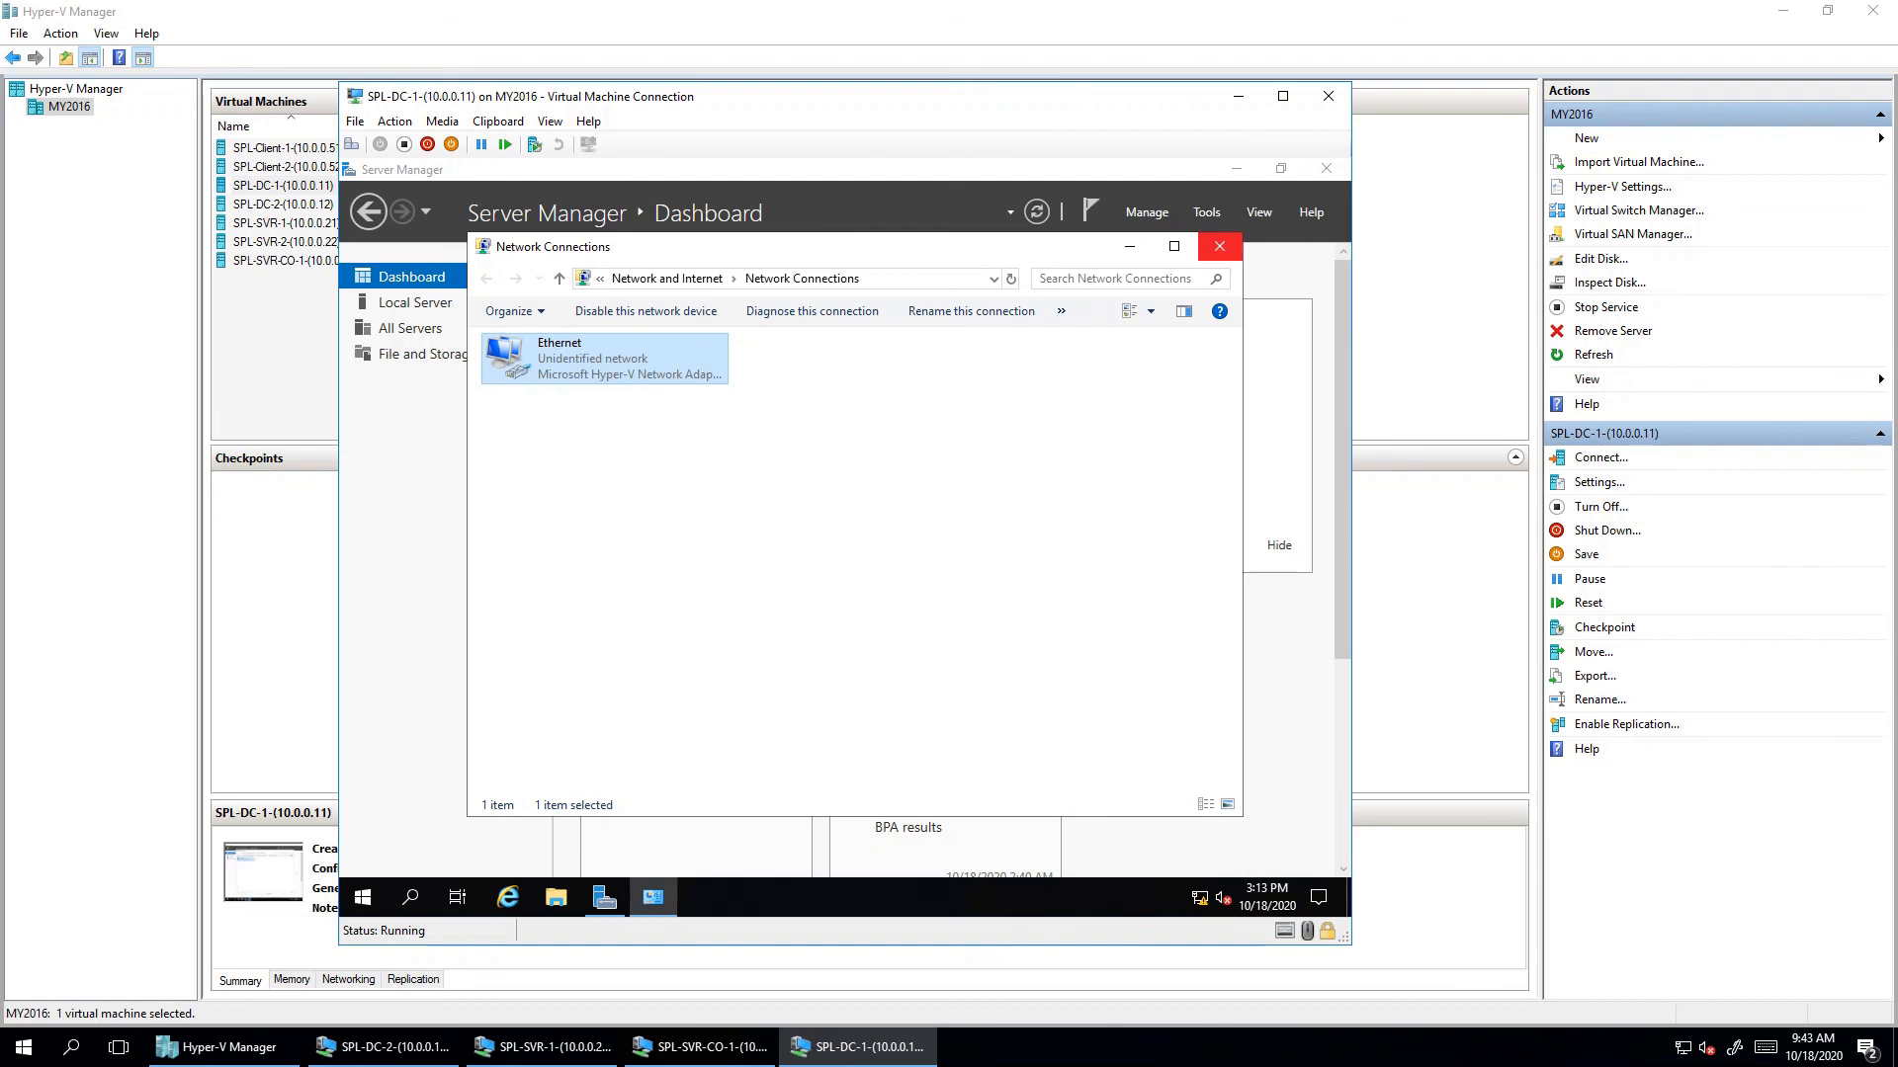
pyautogui.click(1219, 246)
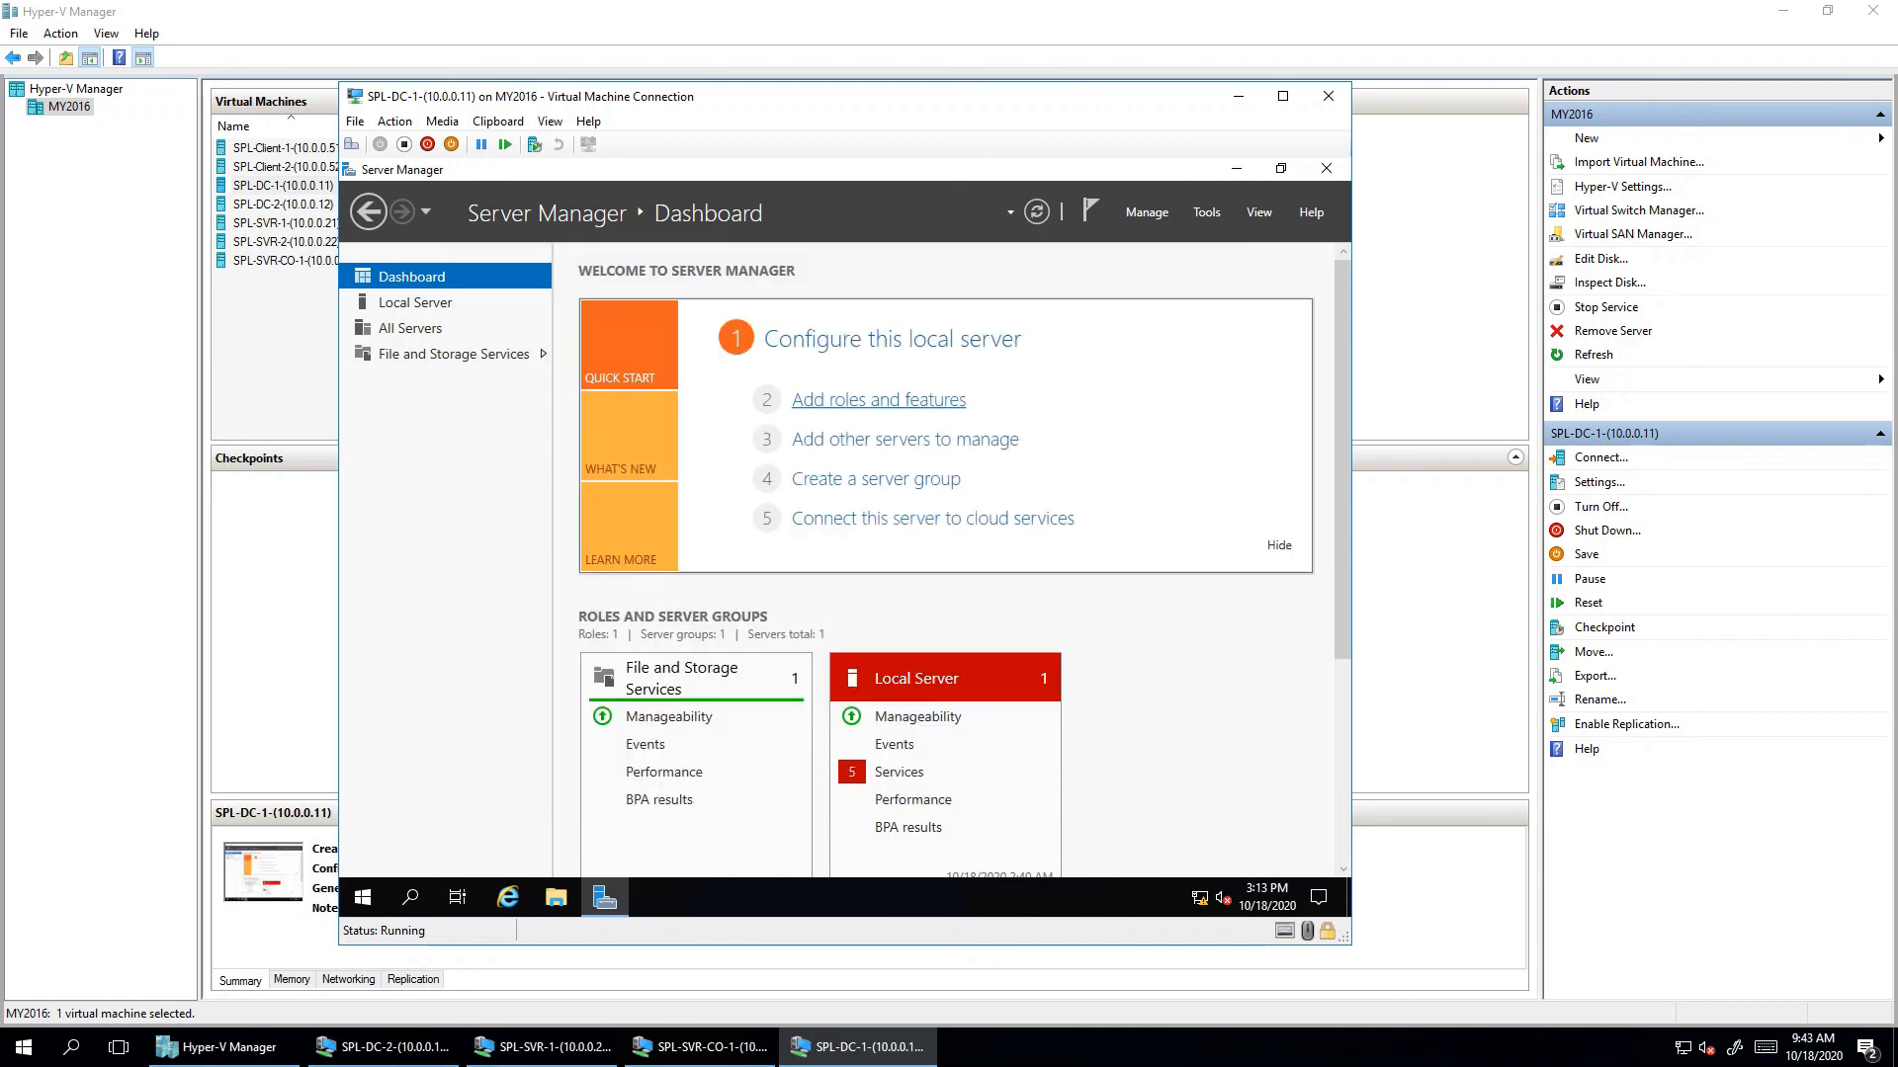
# - Open the Add Roles and Features wizard, advance to server selection, then cancel it
pyautogui.click(879, 399)
pyautogui.click(1030, 844)
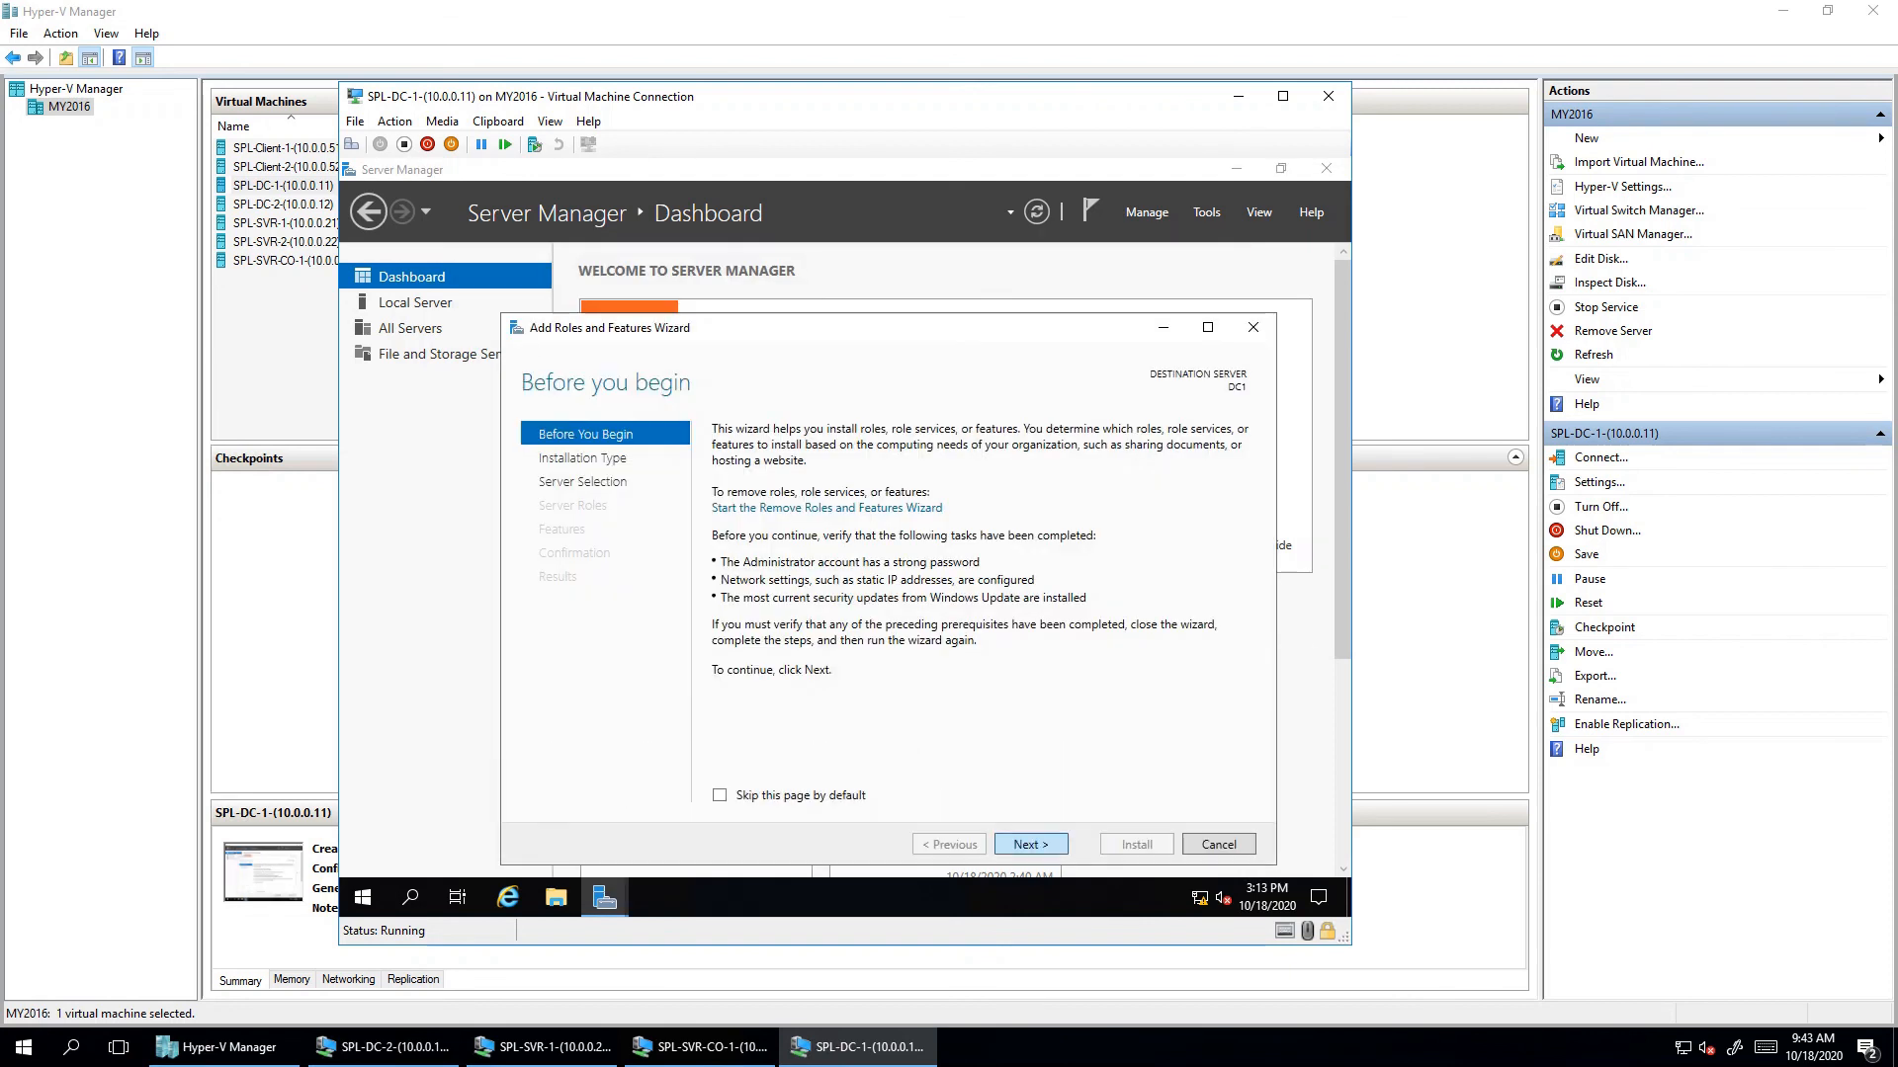
pyautogui.click(1029, 844)
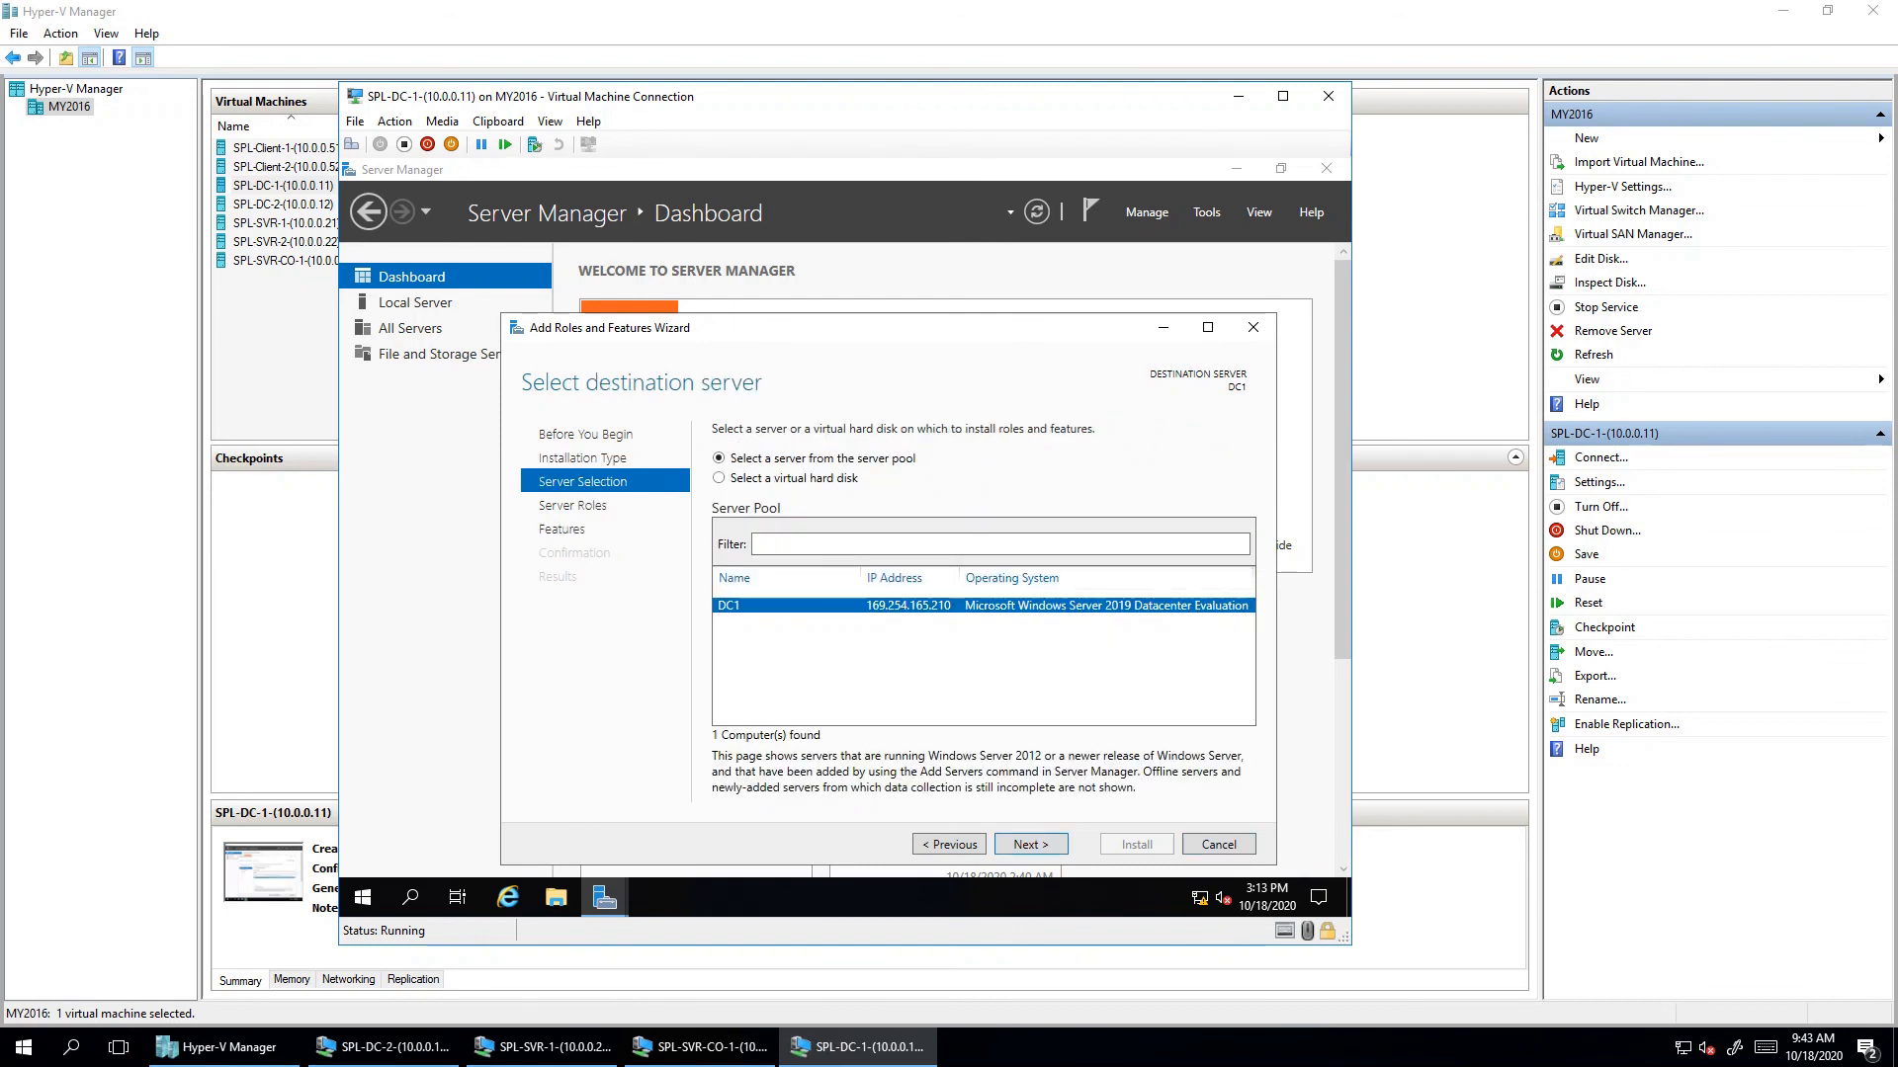
pyautogui.click(1219, 844)
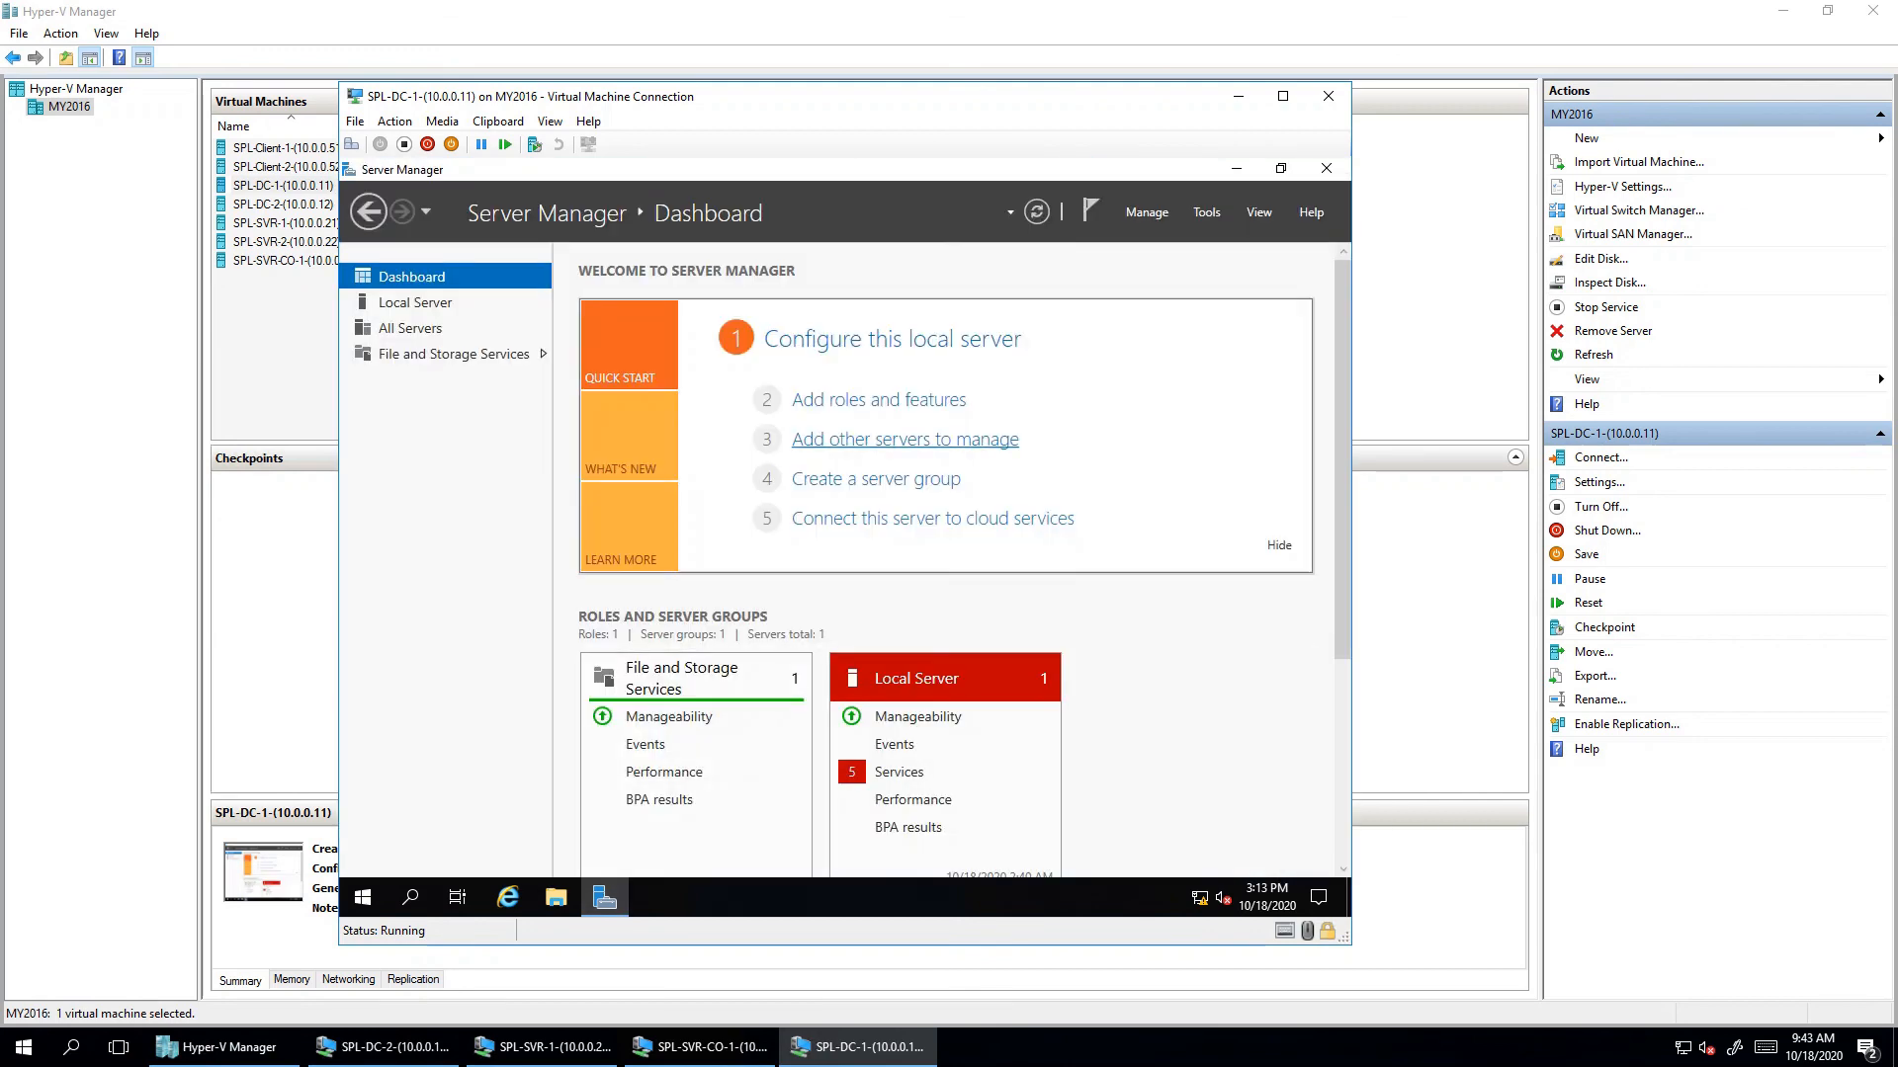
# - View the local server properties, then run the wizard to the roles page and cancel again
pyautogui.click(415, 302)
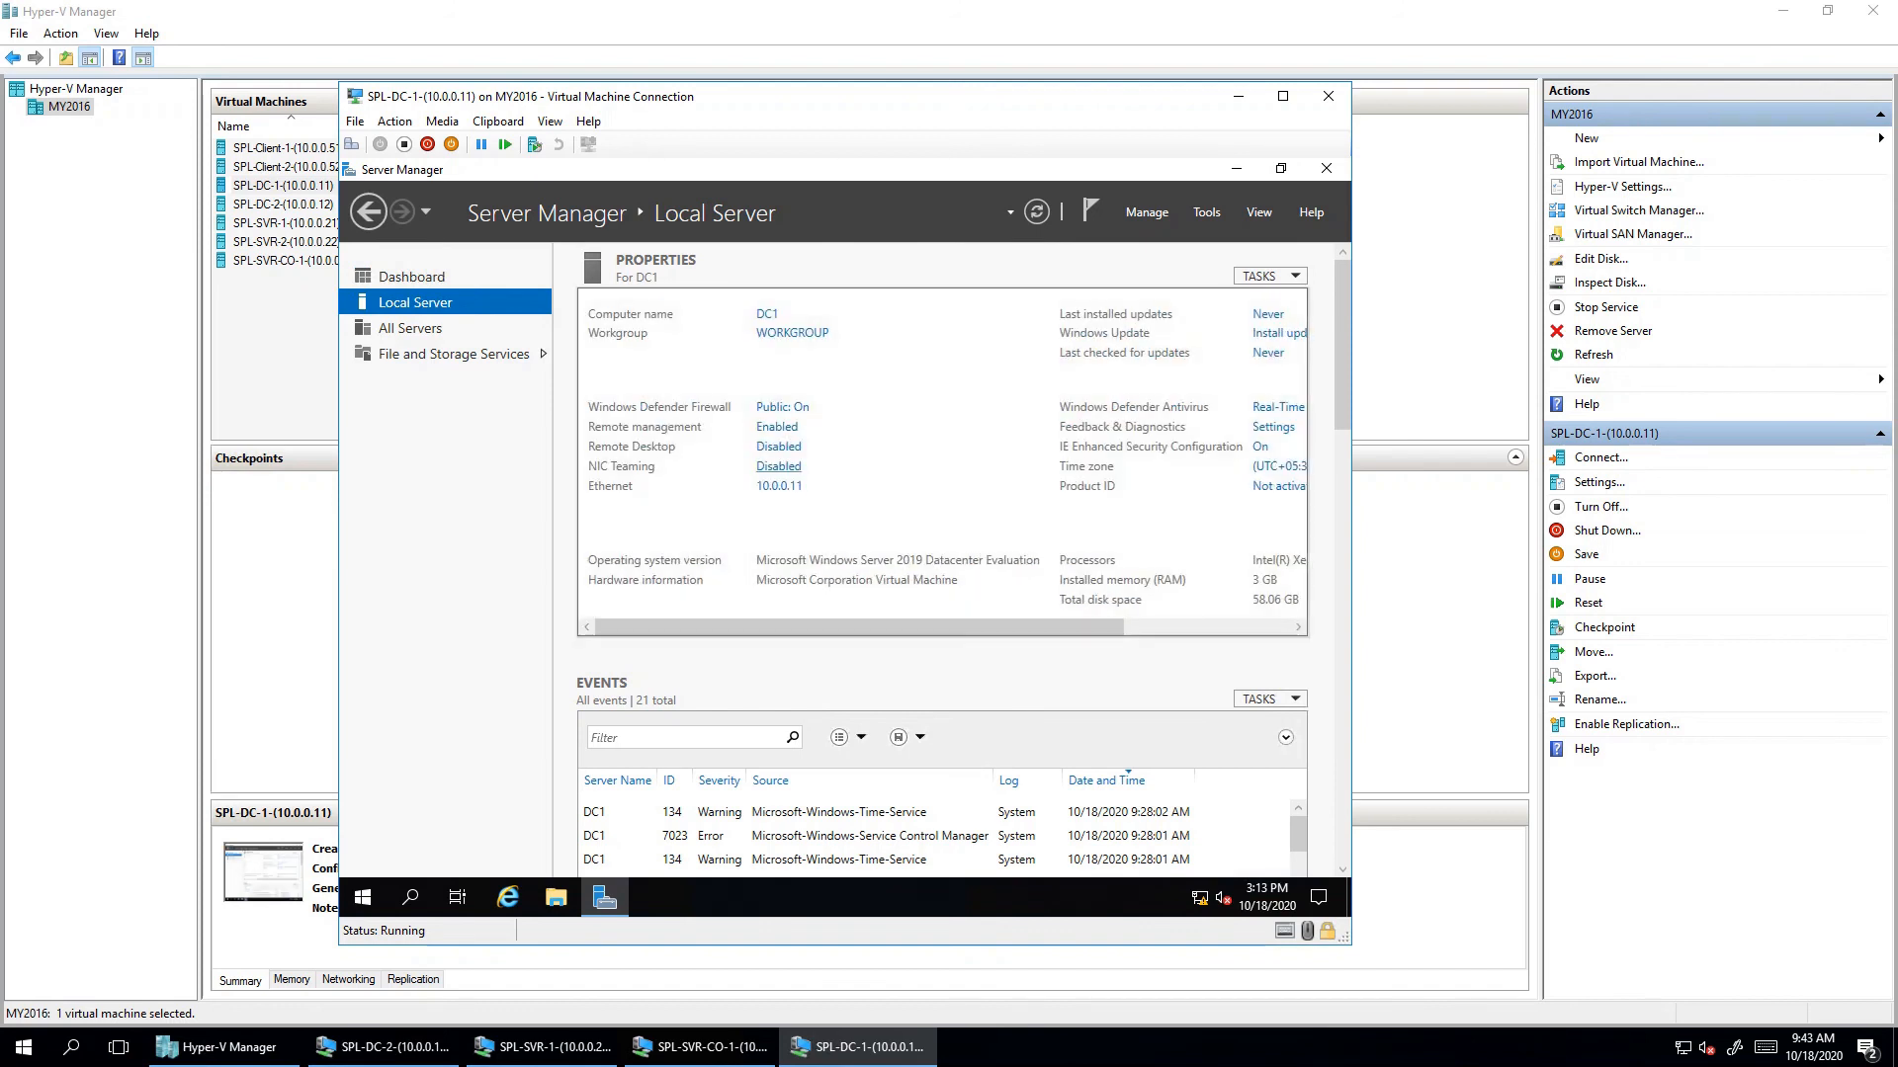
pyautogui.click(411, 276)
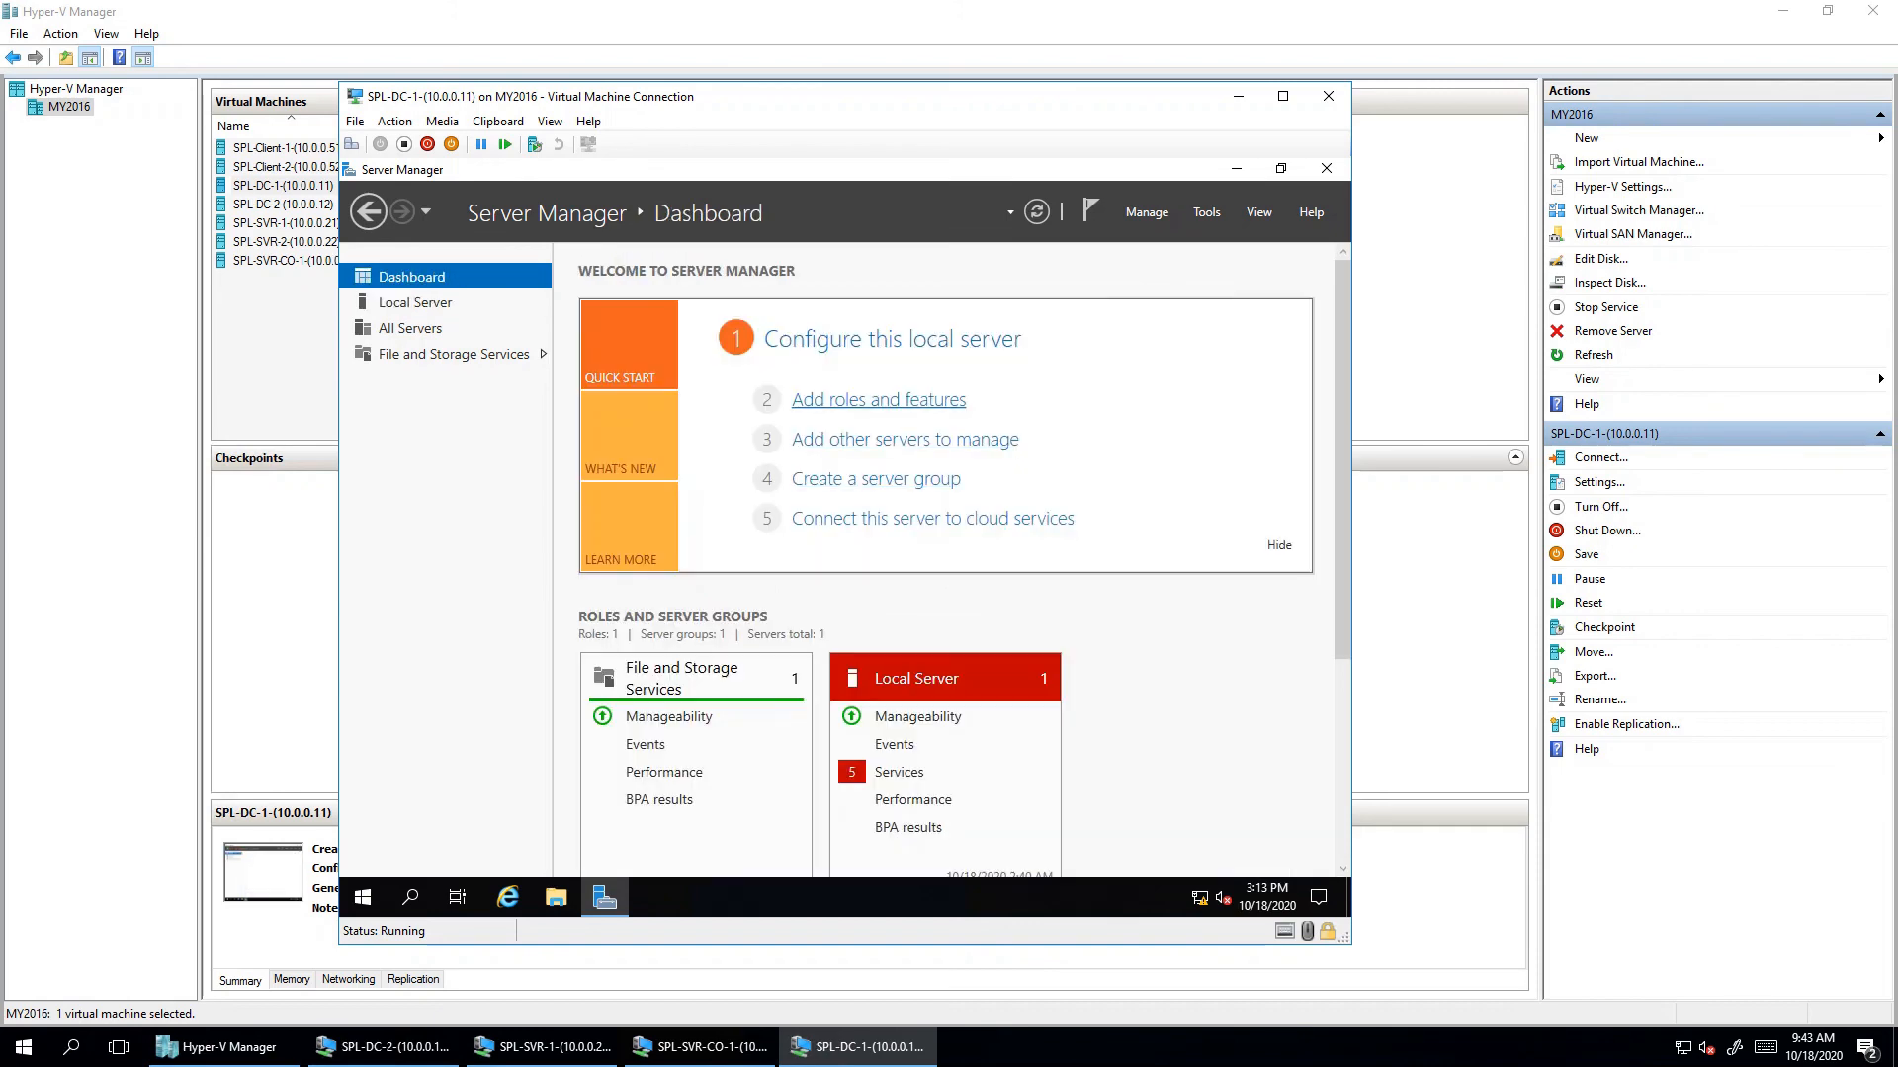
pyautogui.click(879, 399)
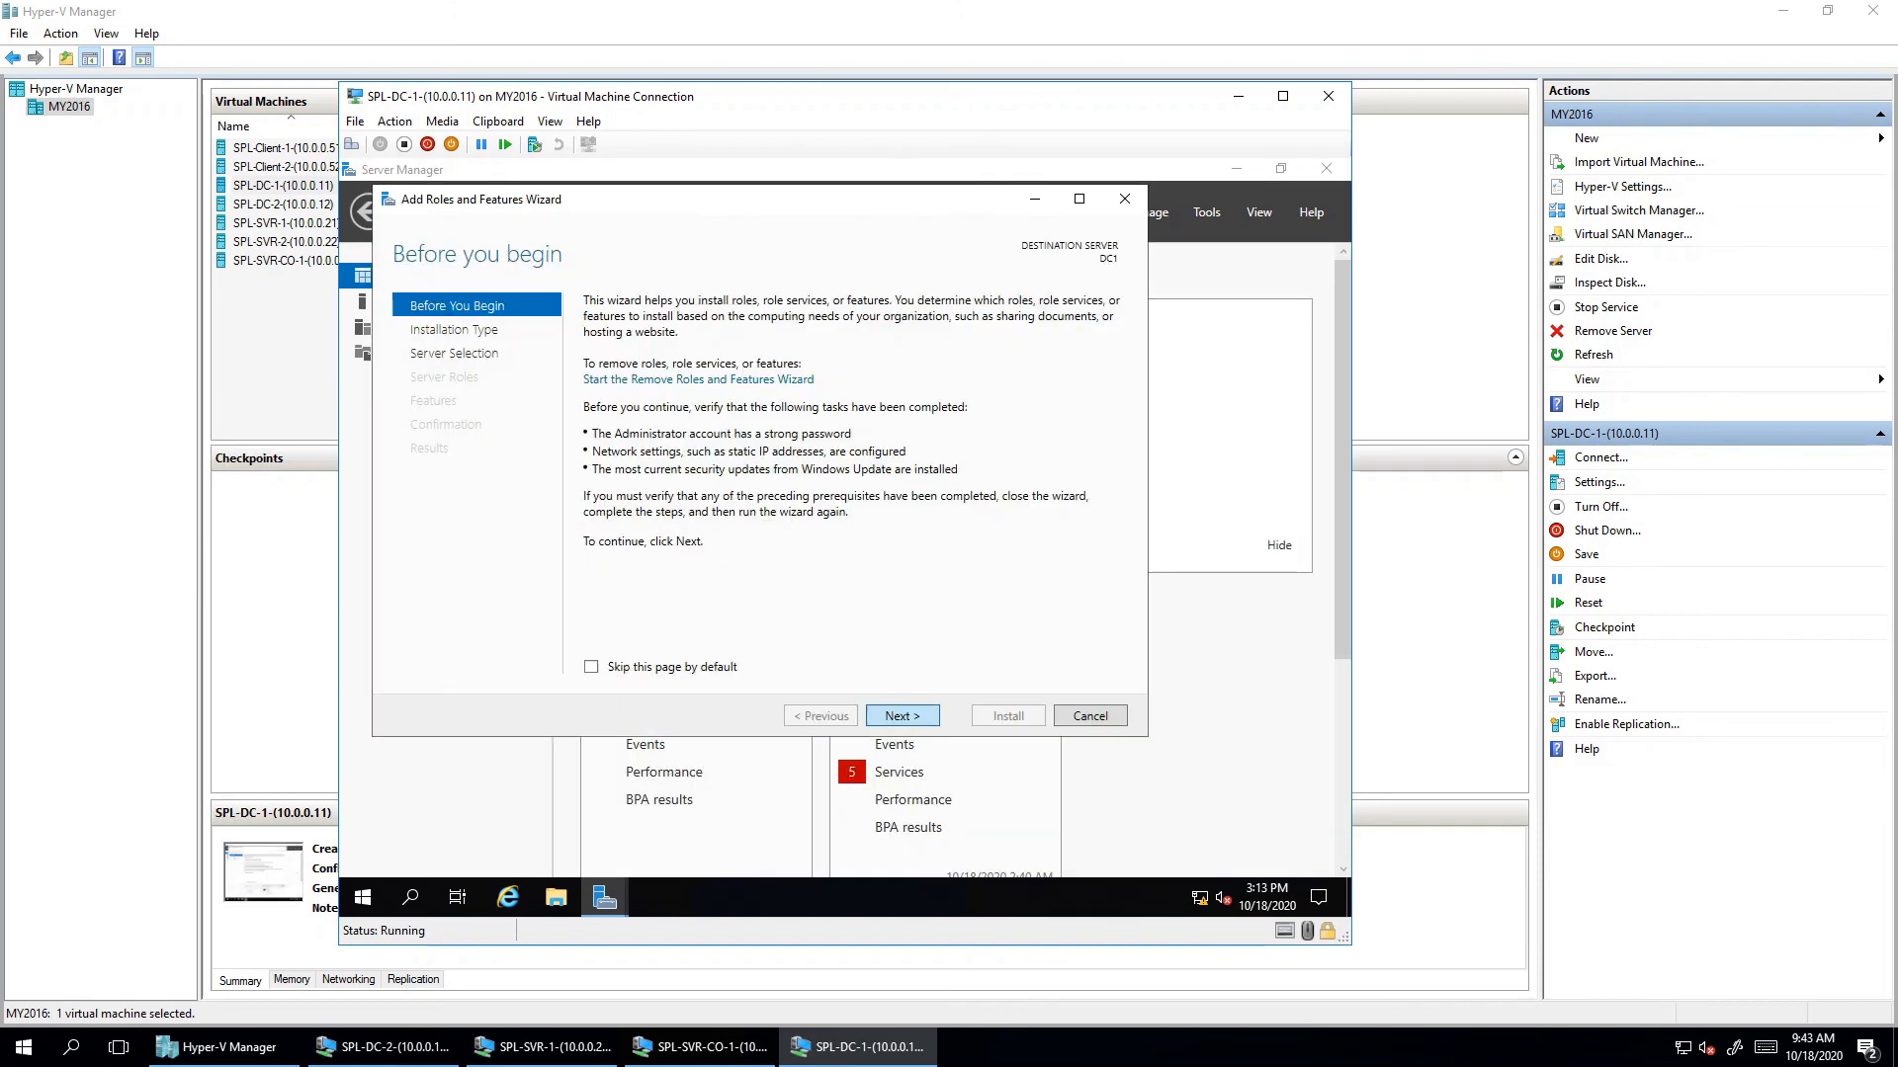
pyautogui.click(901, 715)
pyautogui.click(902, 716)
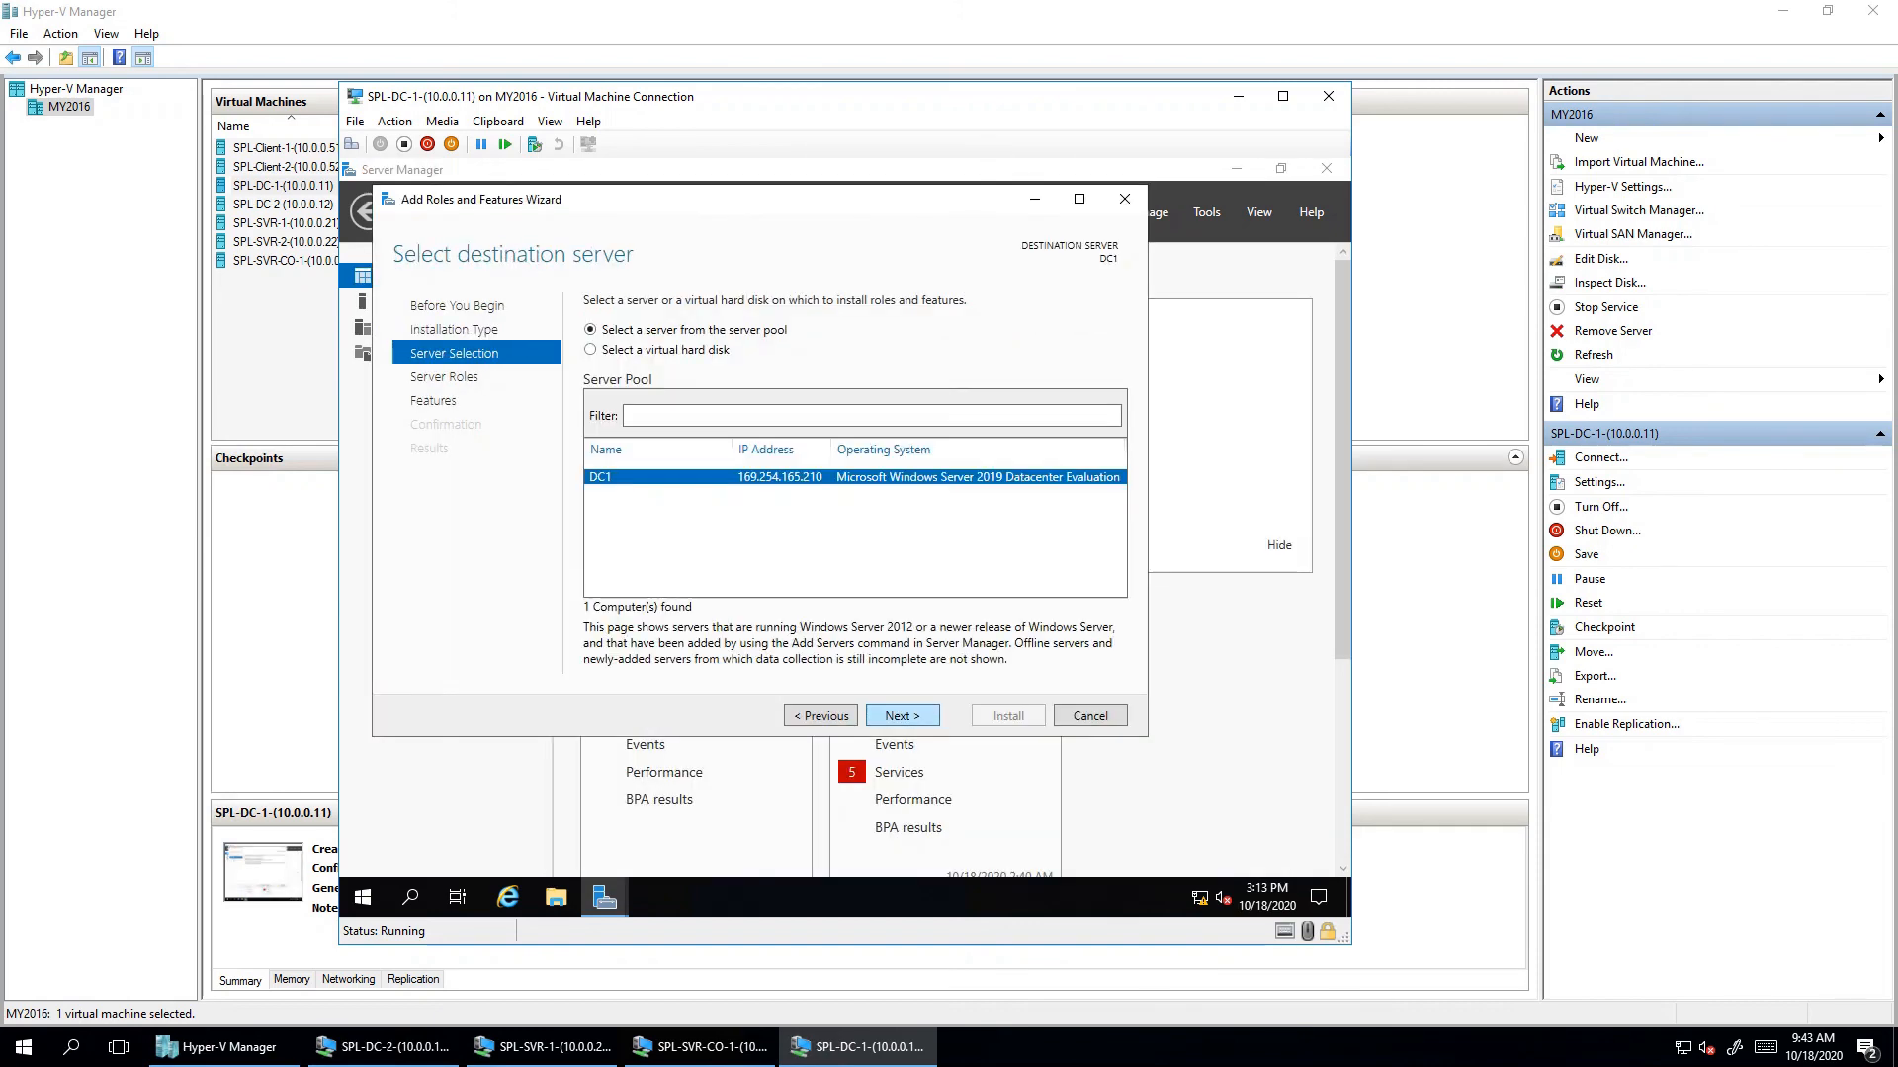
pyautogui.click(901, 715)
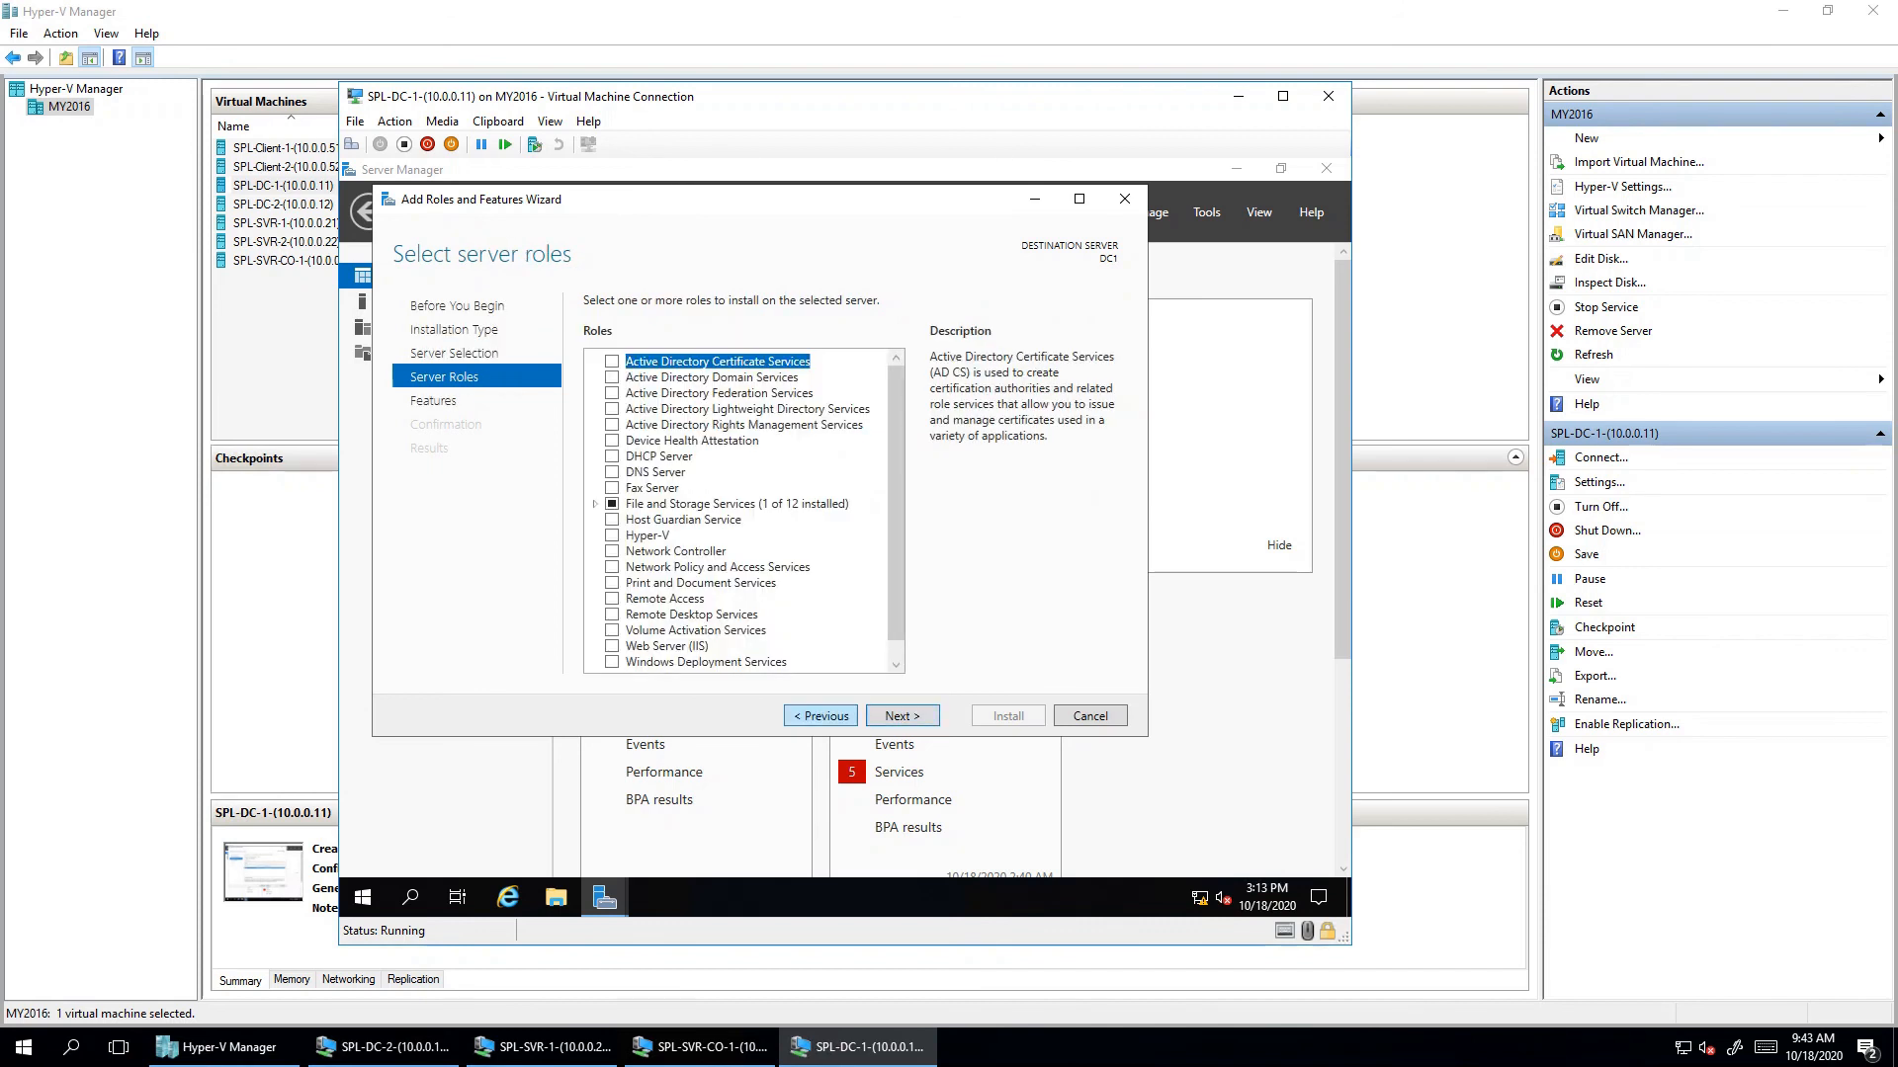
pyautogui.click(821, 716)
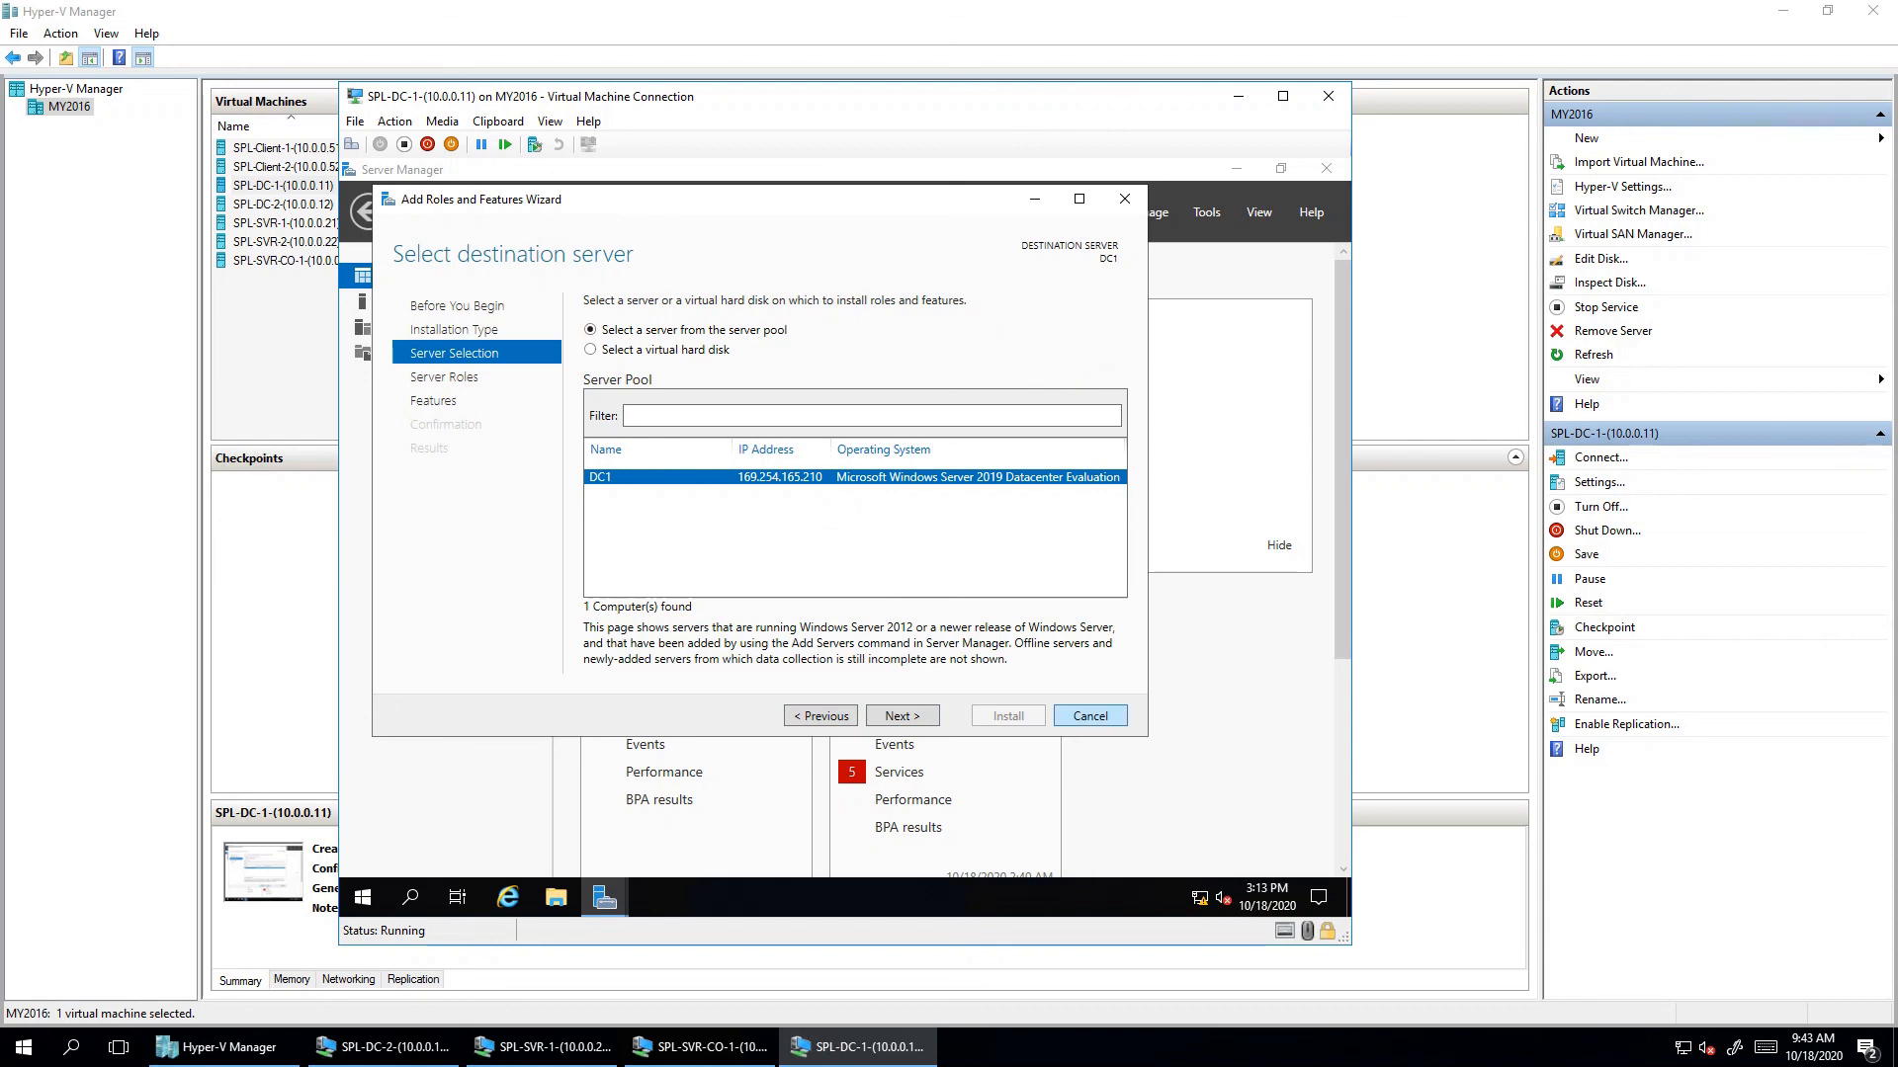
pyautogui.click(1090, 716)
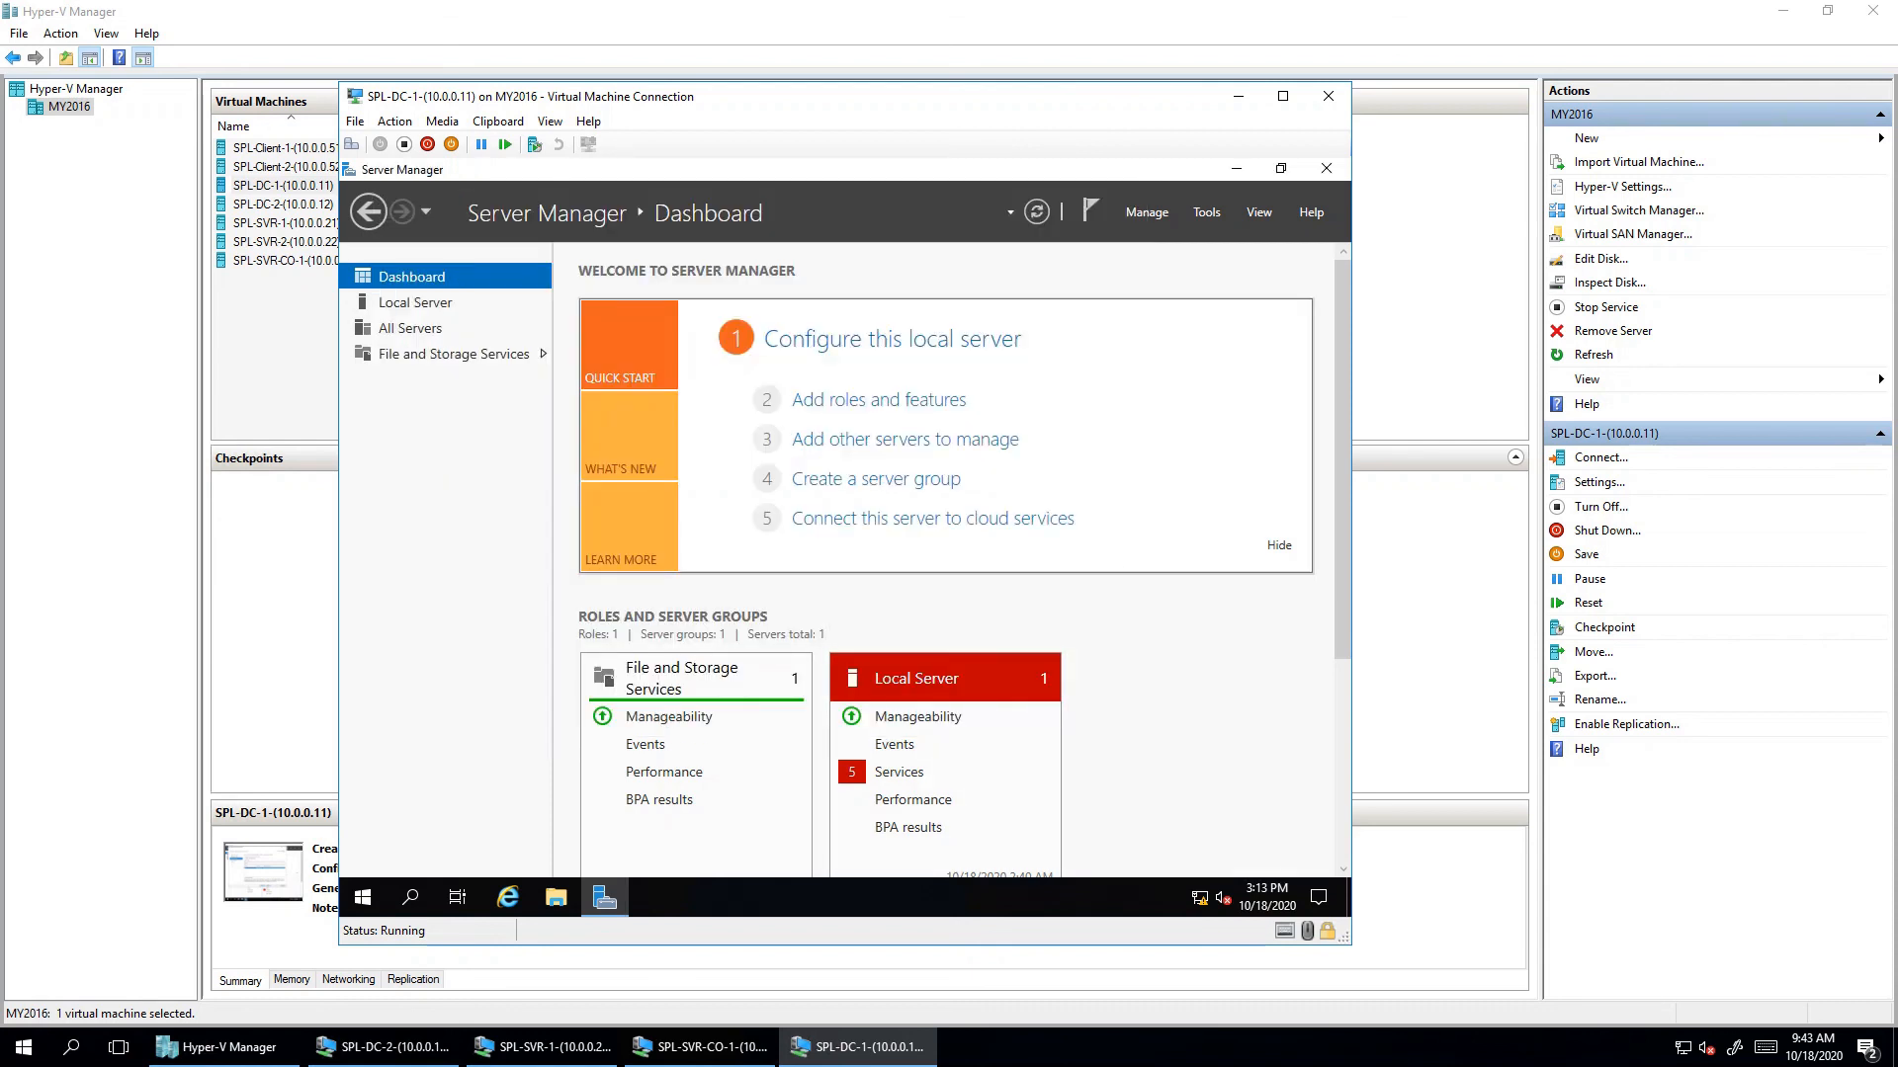
# - Restart Server Manager from the Start menu, dismiss the Admin Center notice, and reopen Add Roles and Features
pyautogui.click(1326, 169)
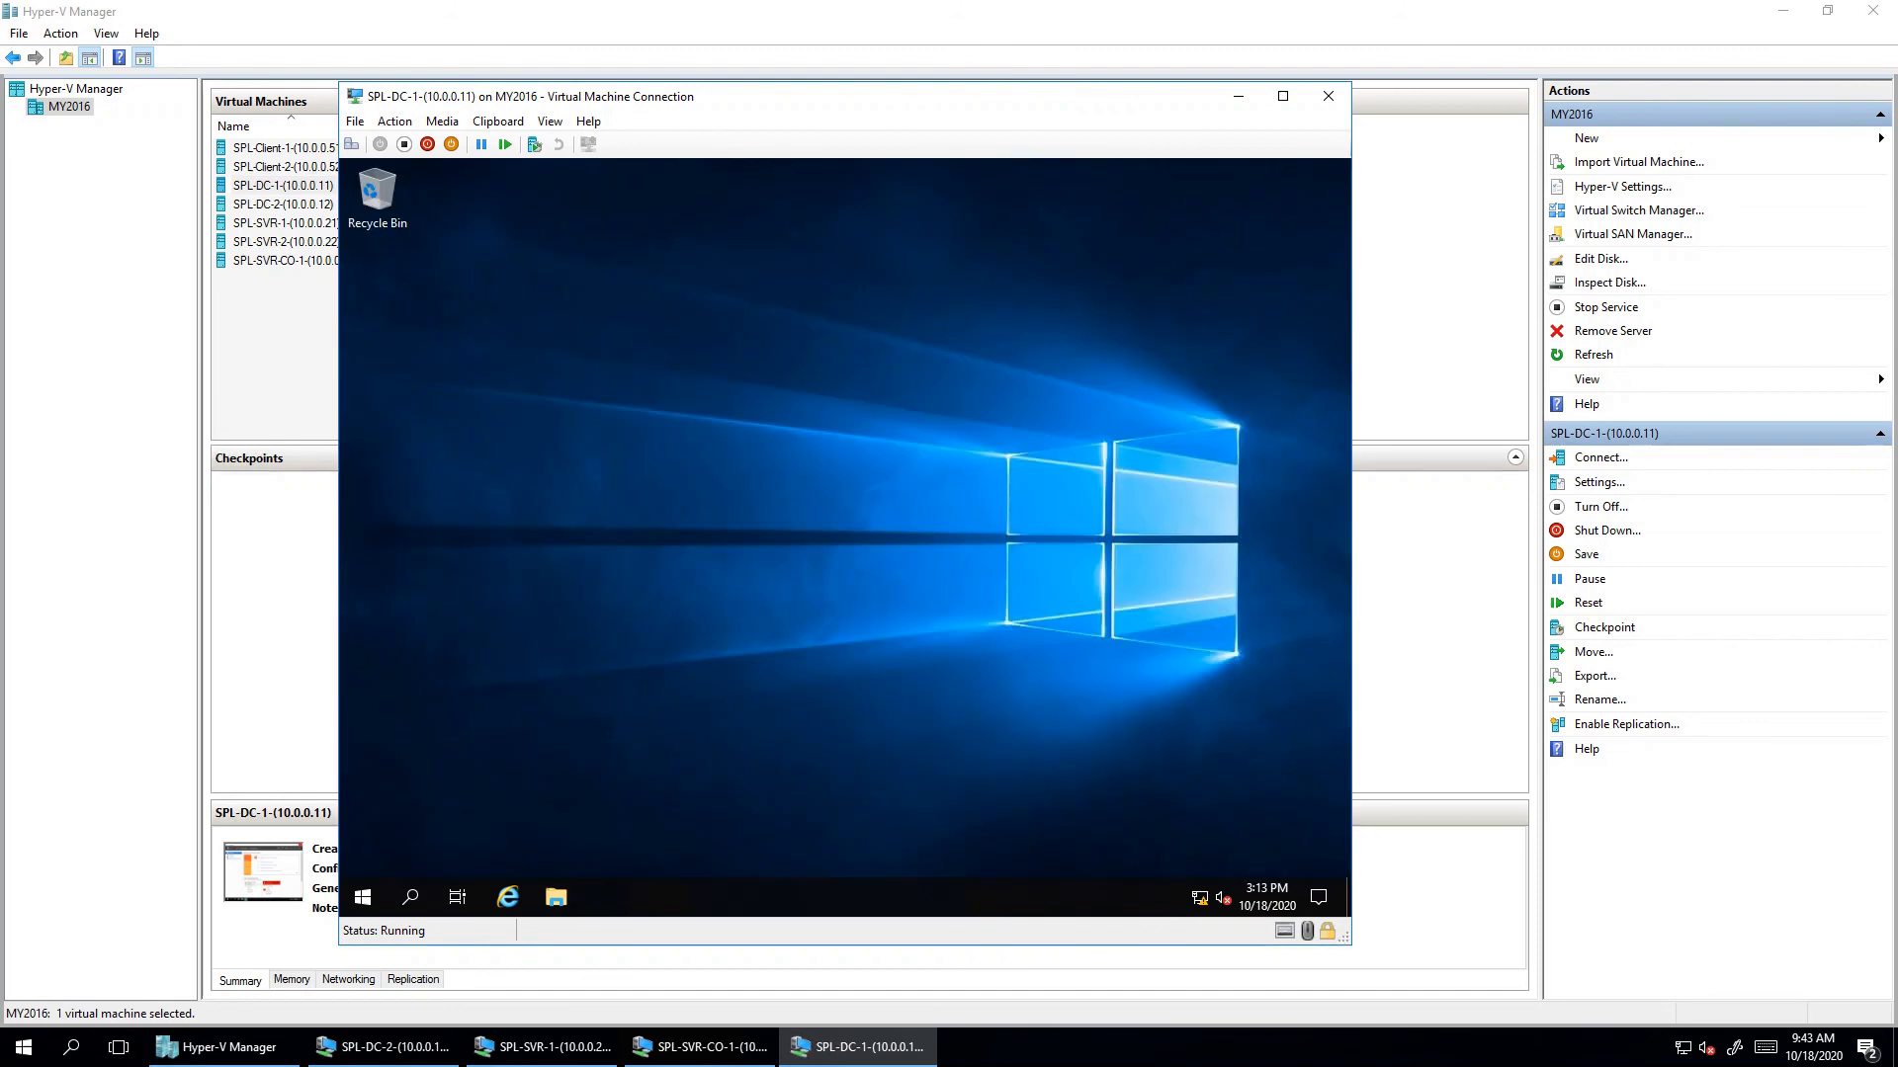
pyautogui.click(363, 897)
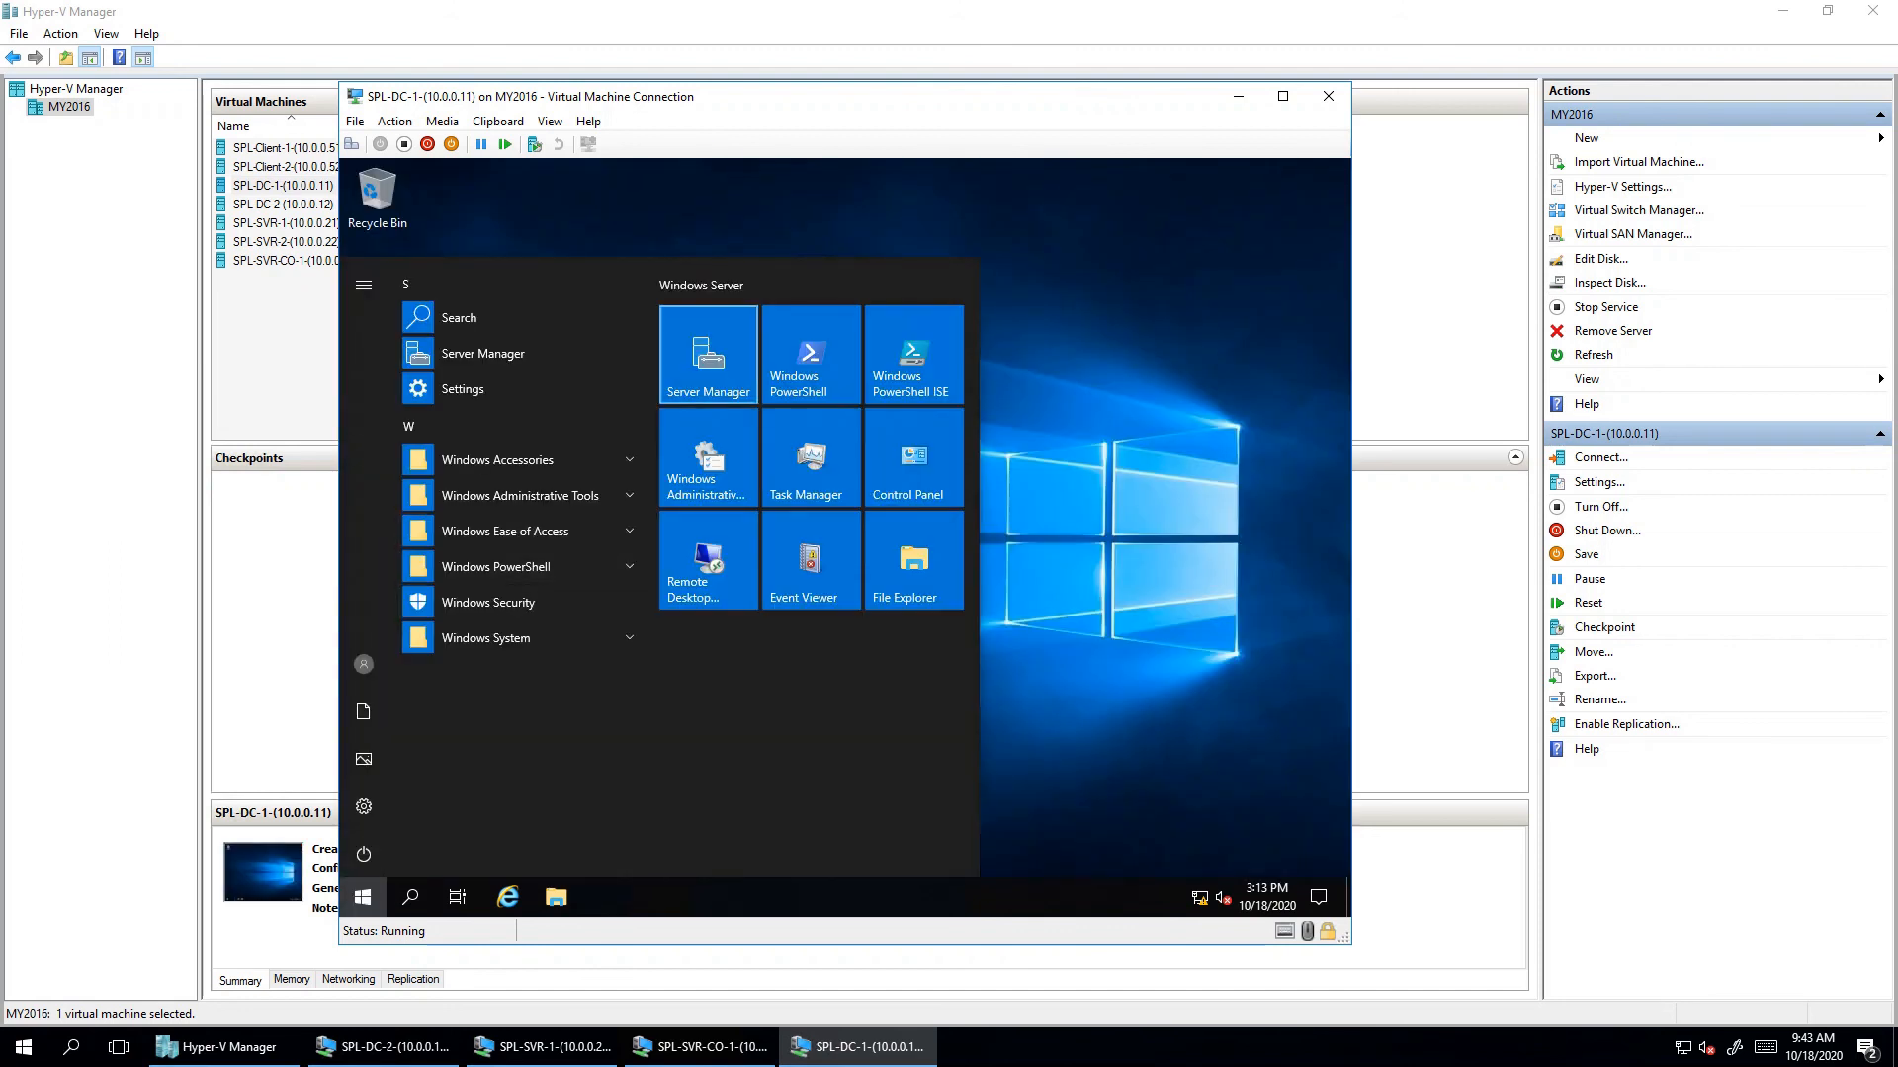
pyautogui.click(708, 353)
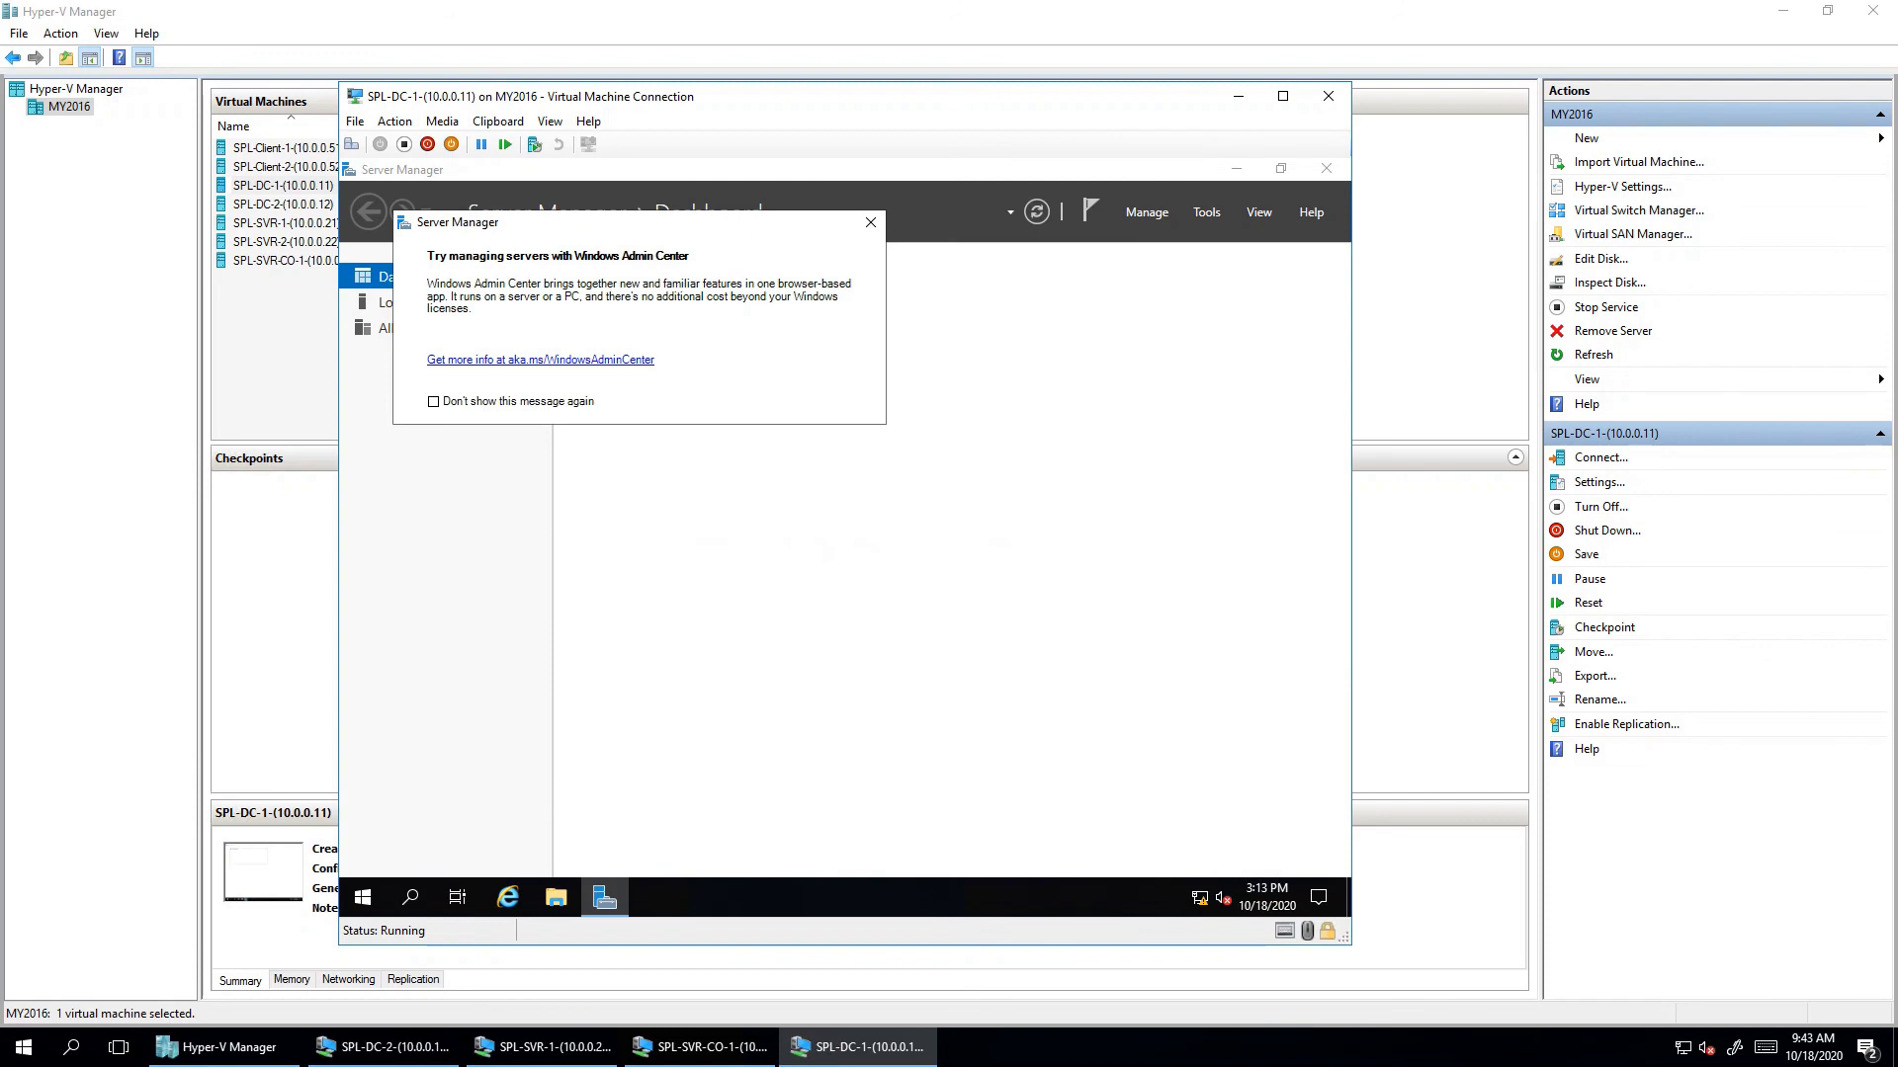
pyautogui.click(871, 223)
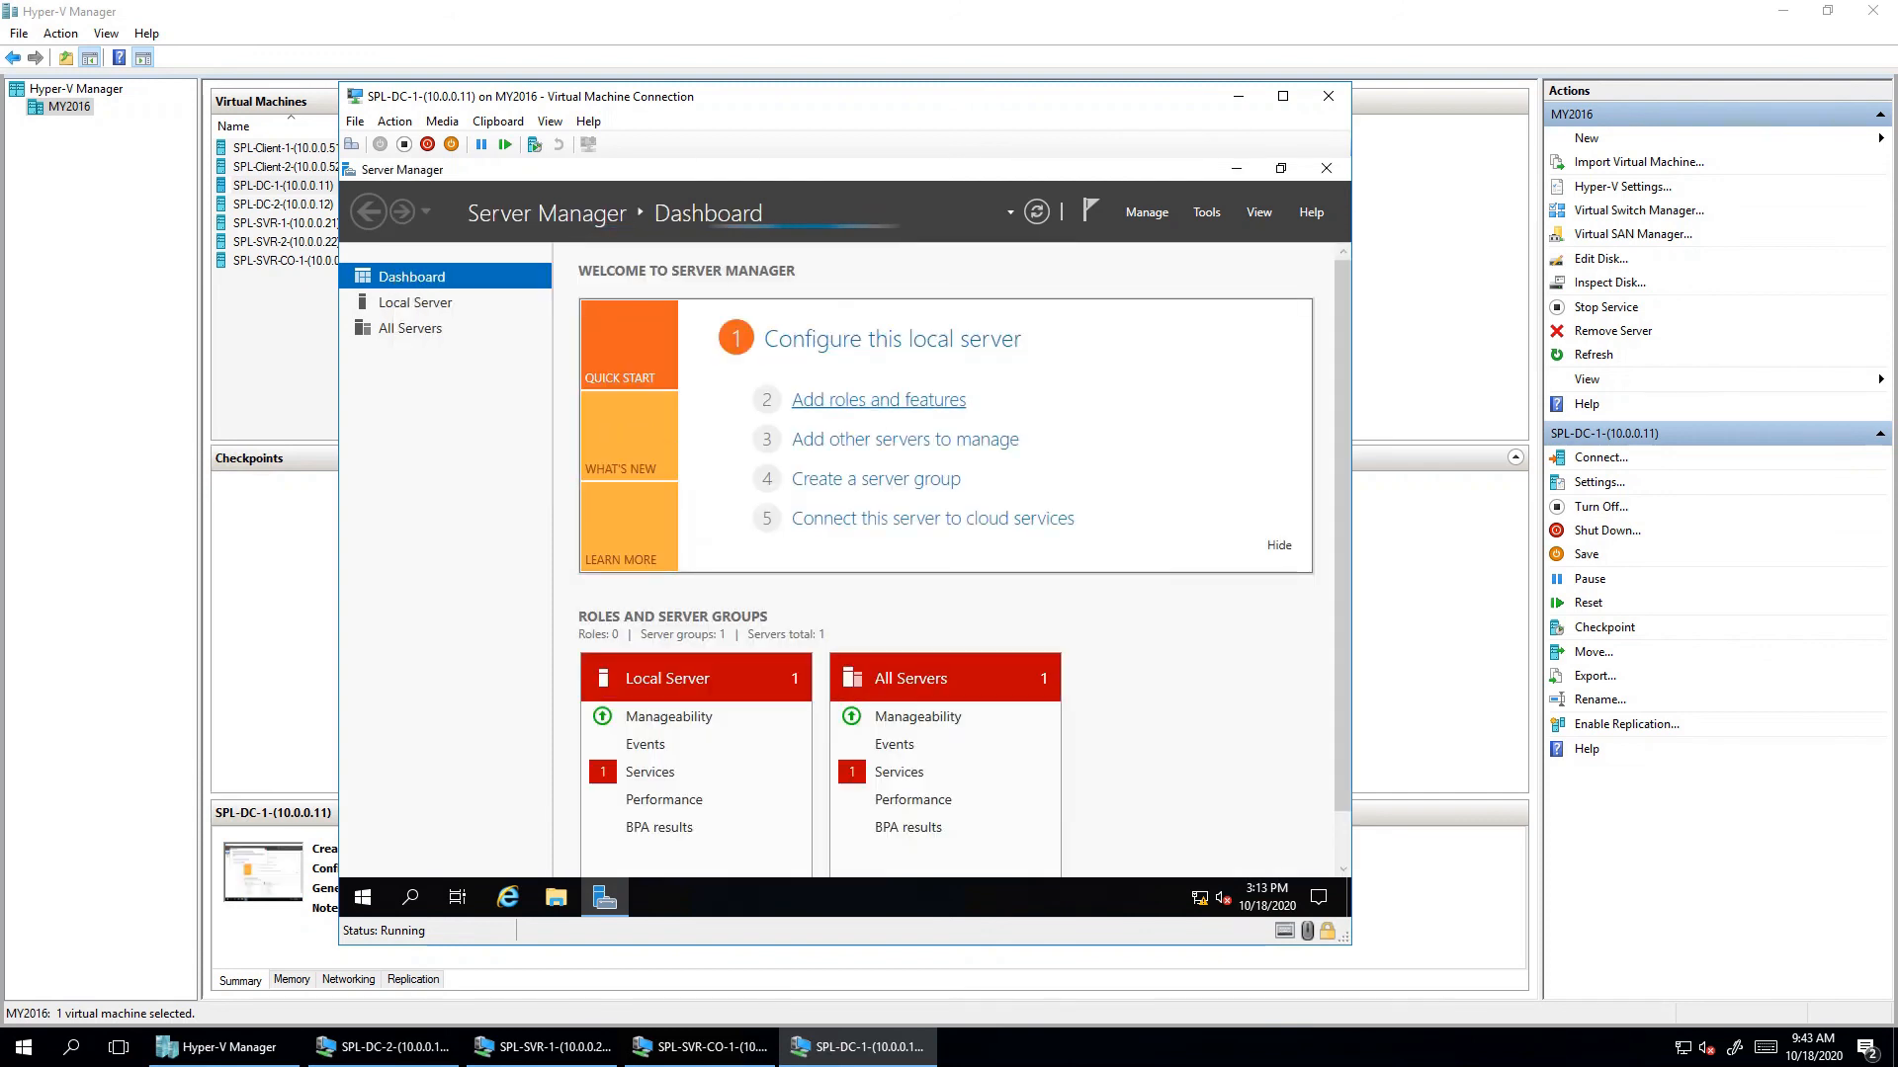
pyautogui.click(878, 399)
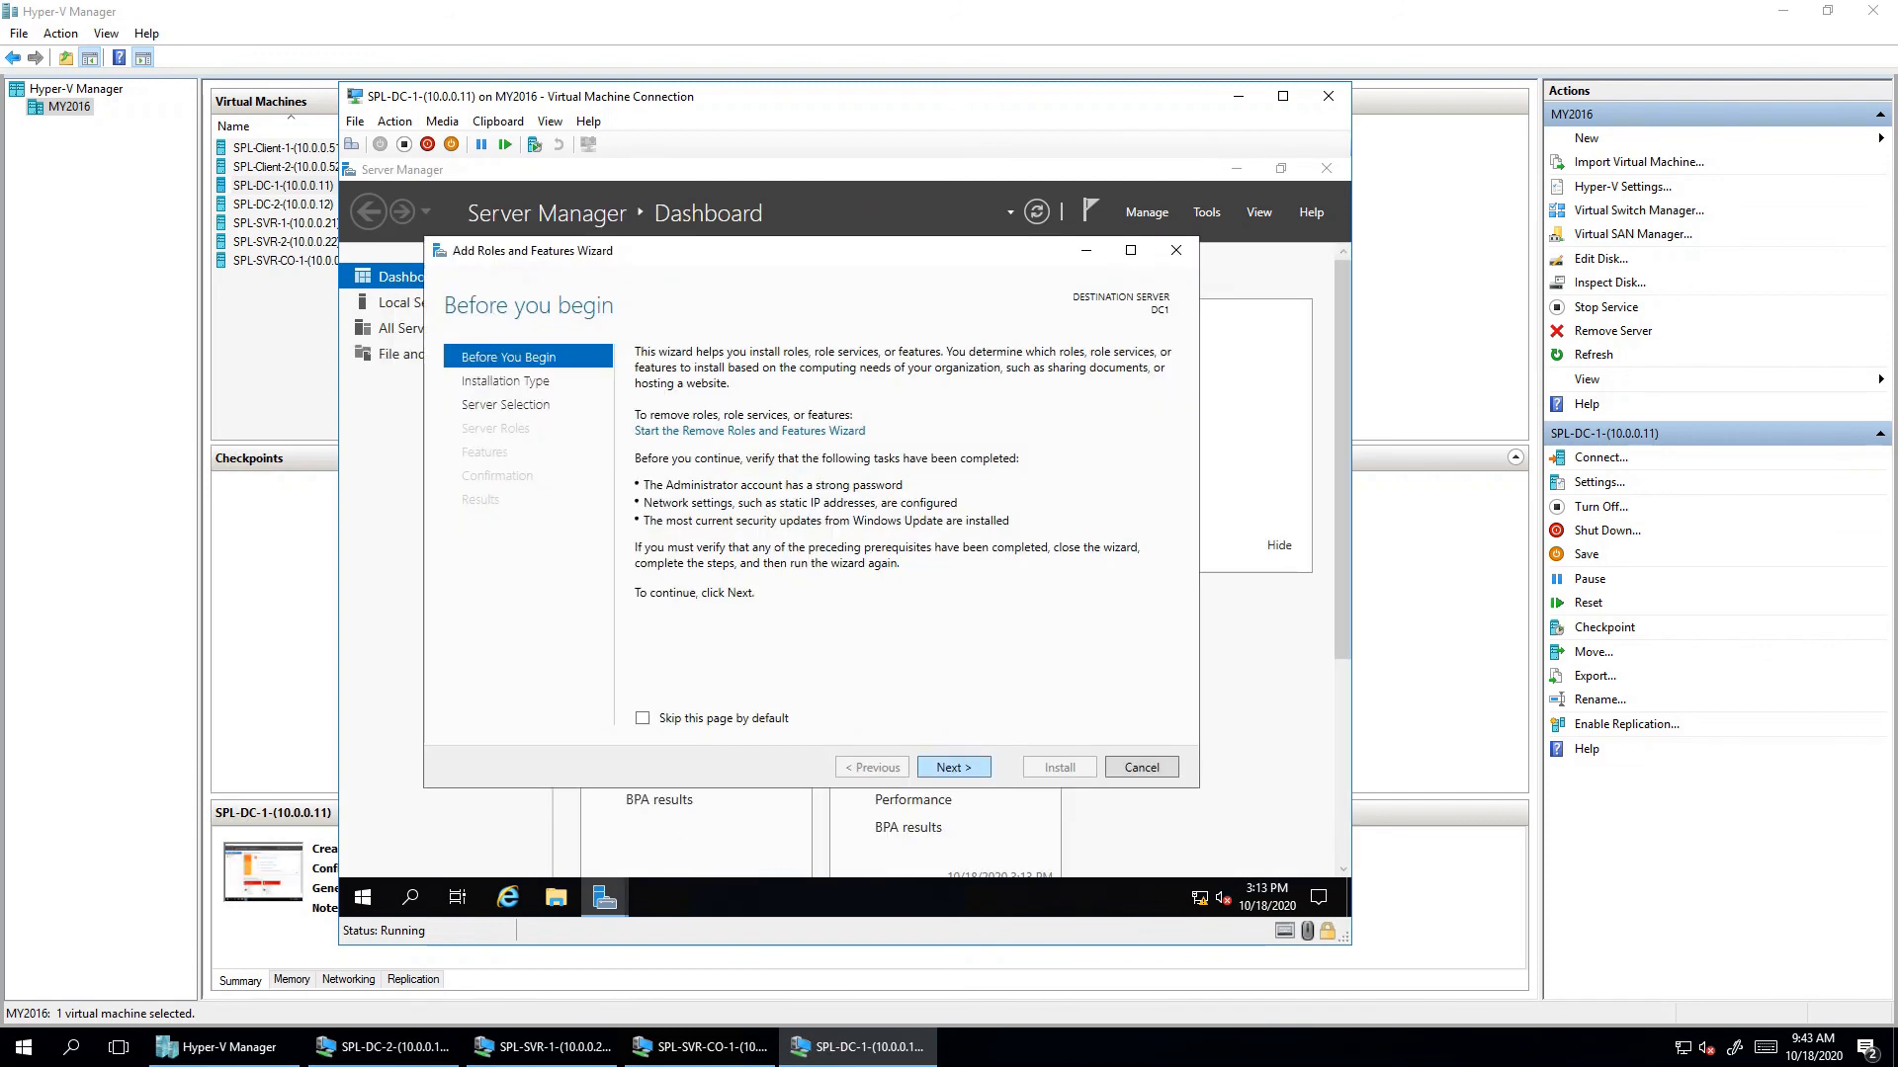
# - Select the Active Directory Domain Services role with its required features on DC1 and advance to confirmation
pyautogui.click(953, 768)
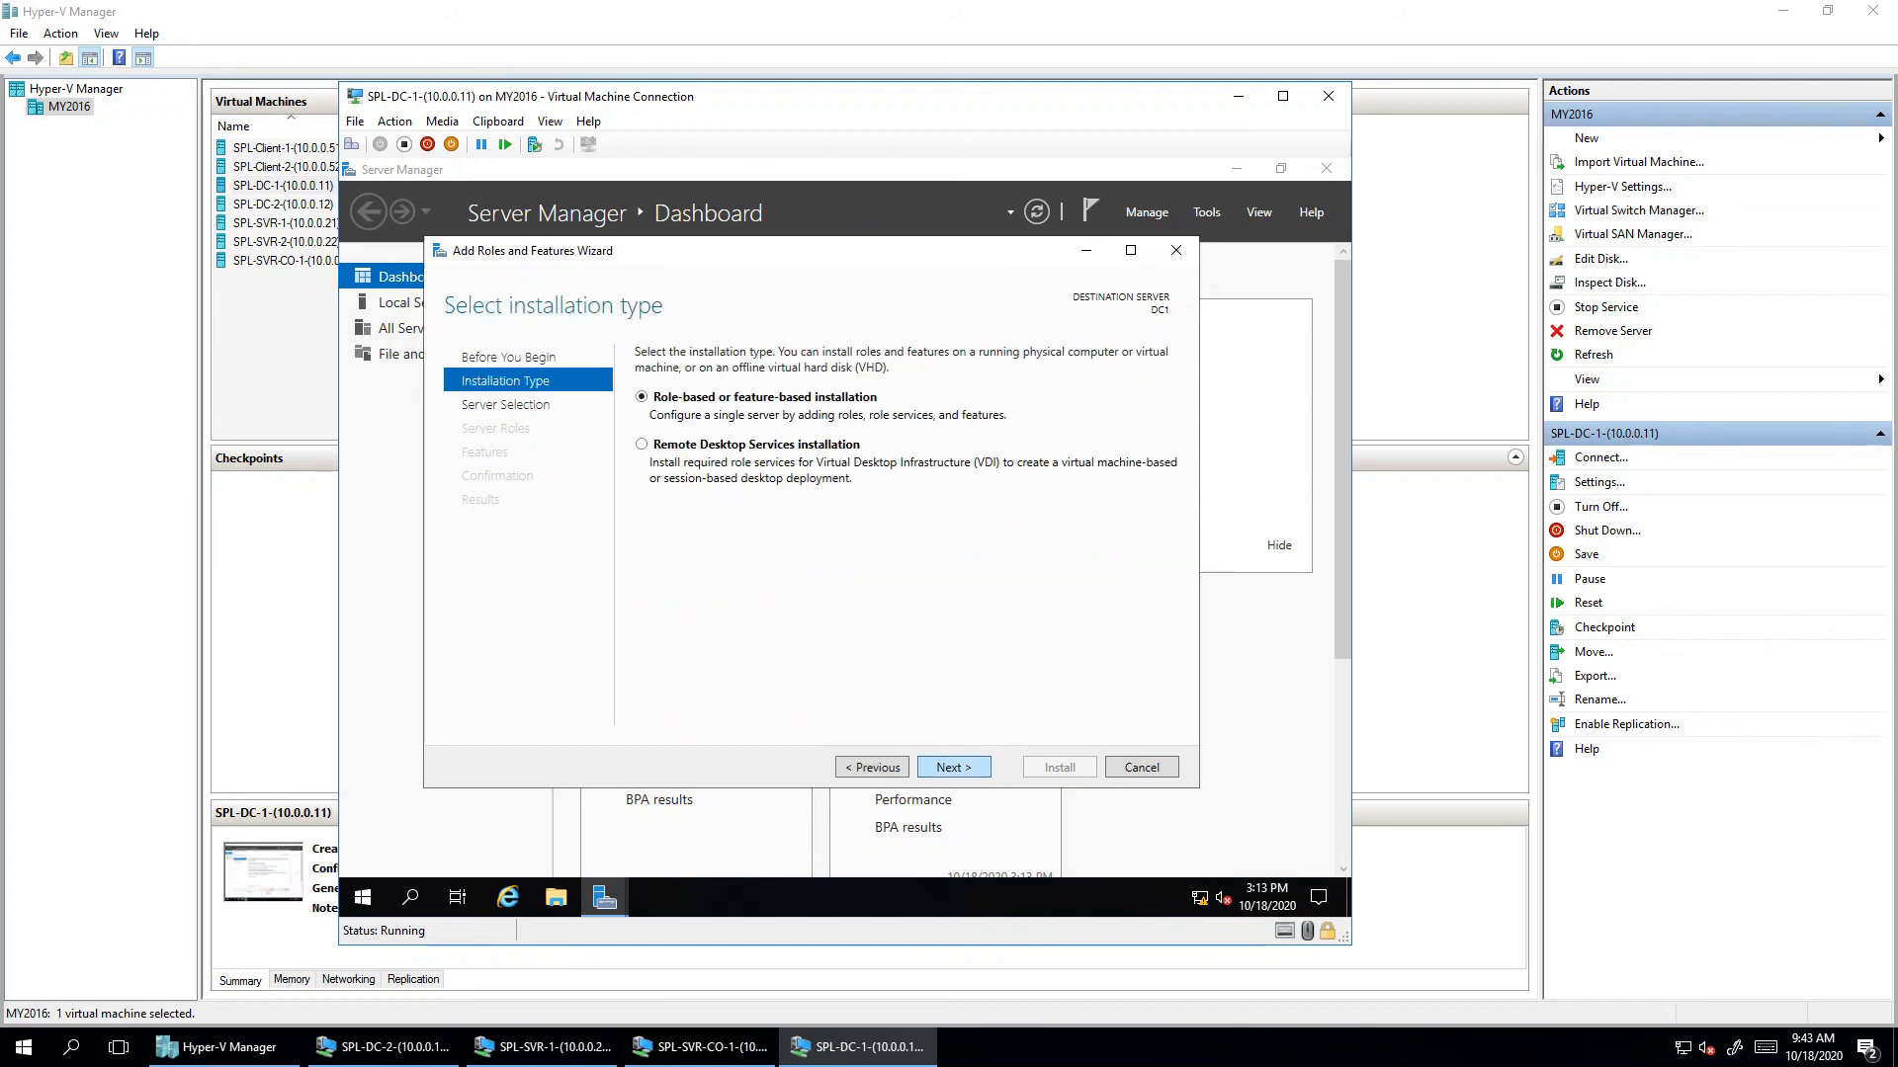
pyautogui.click(954, 768)
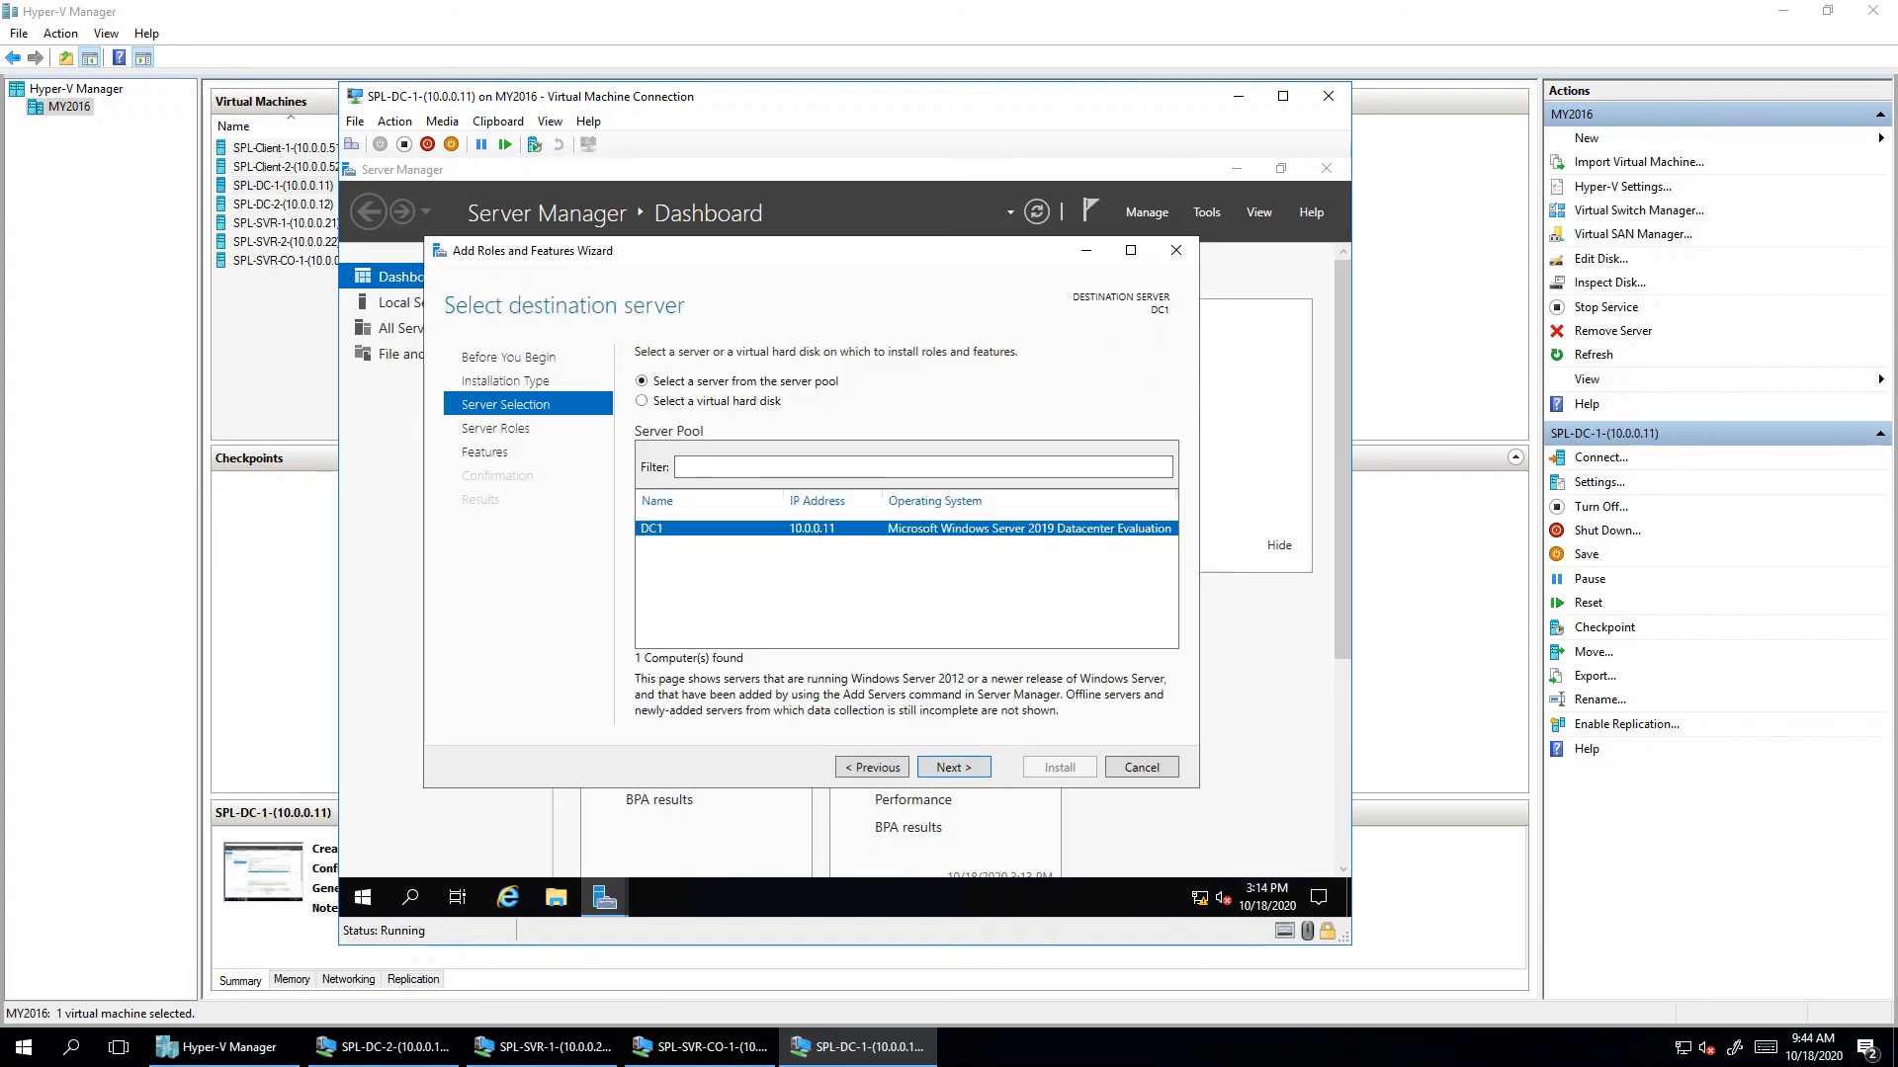
pyautogui.click(954, 768)
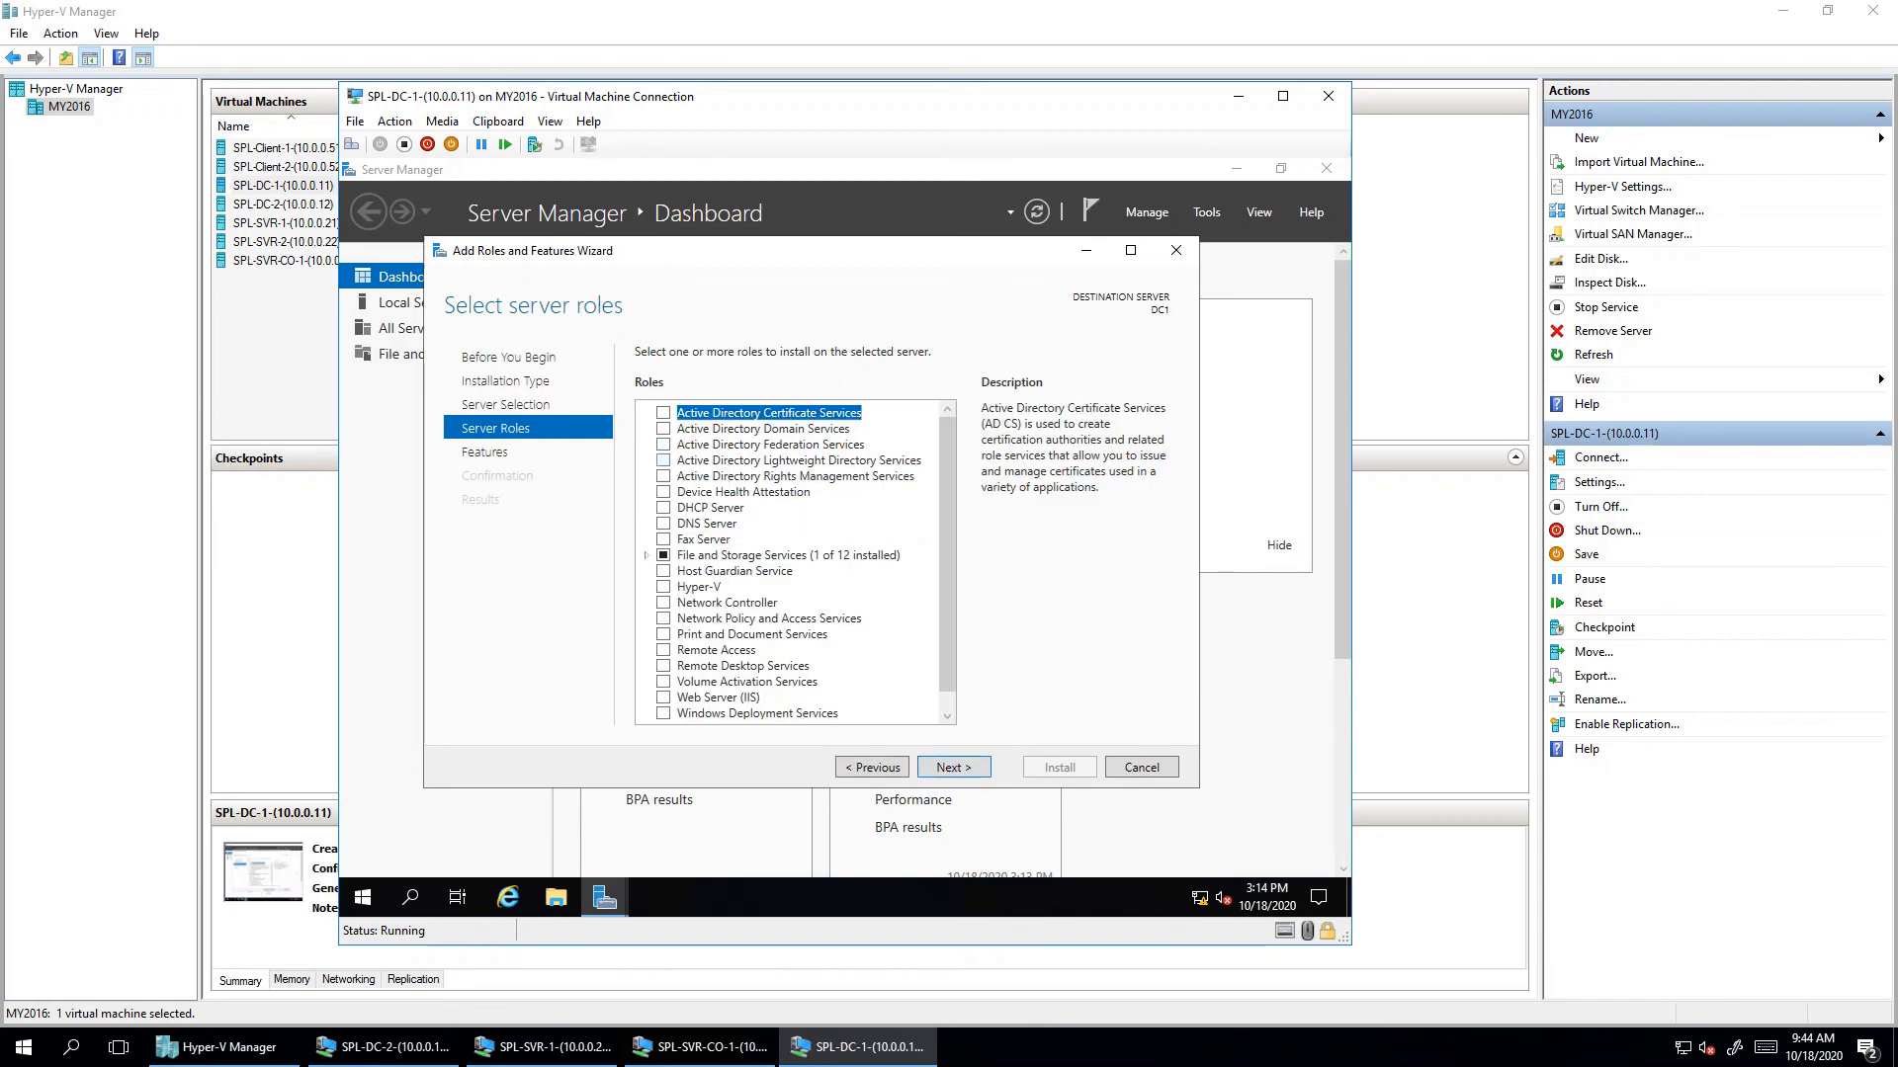
pyautogui.click(663, 429)
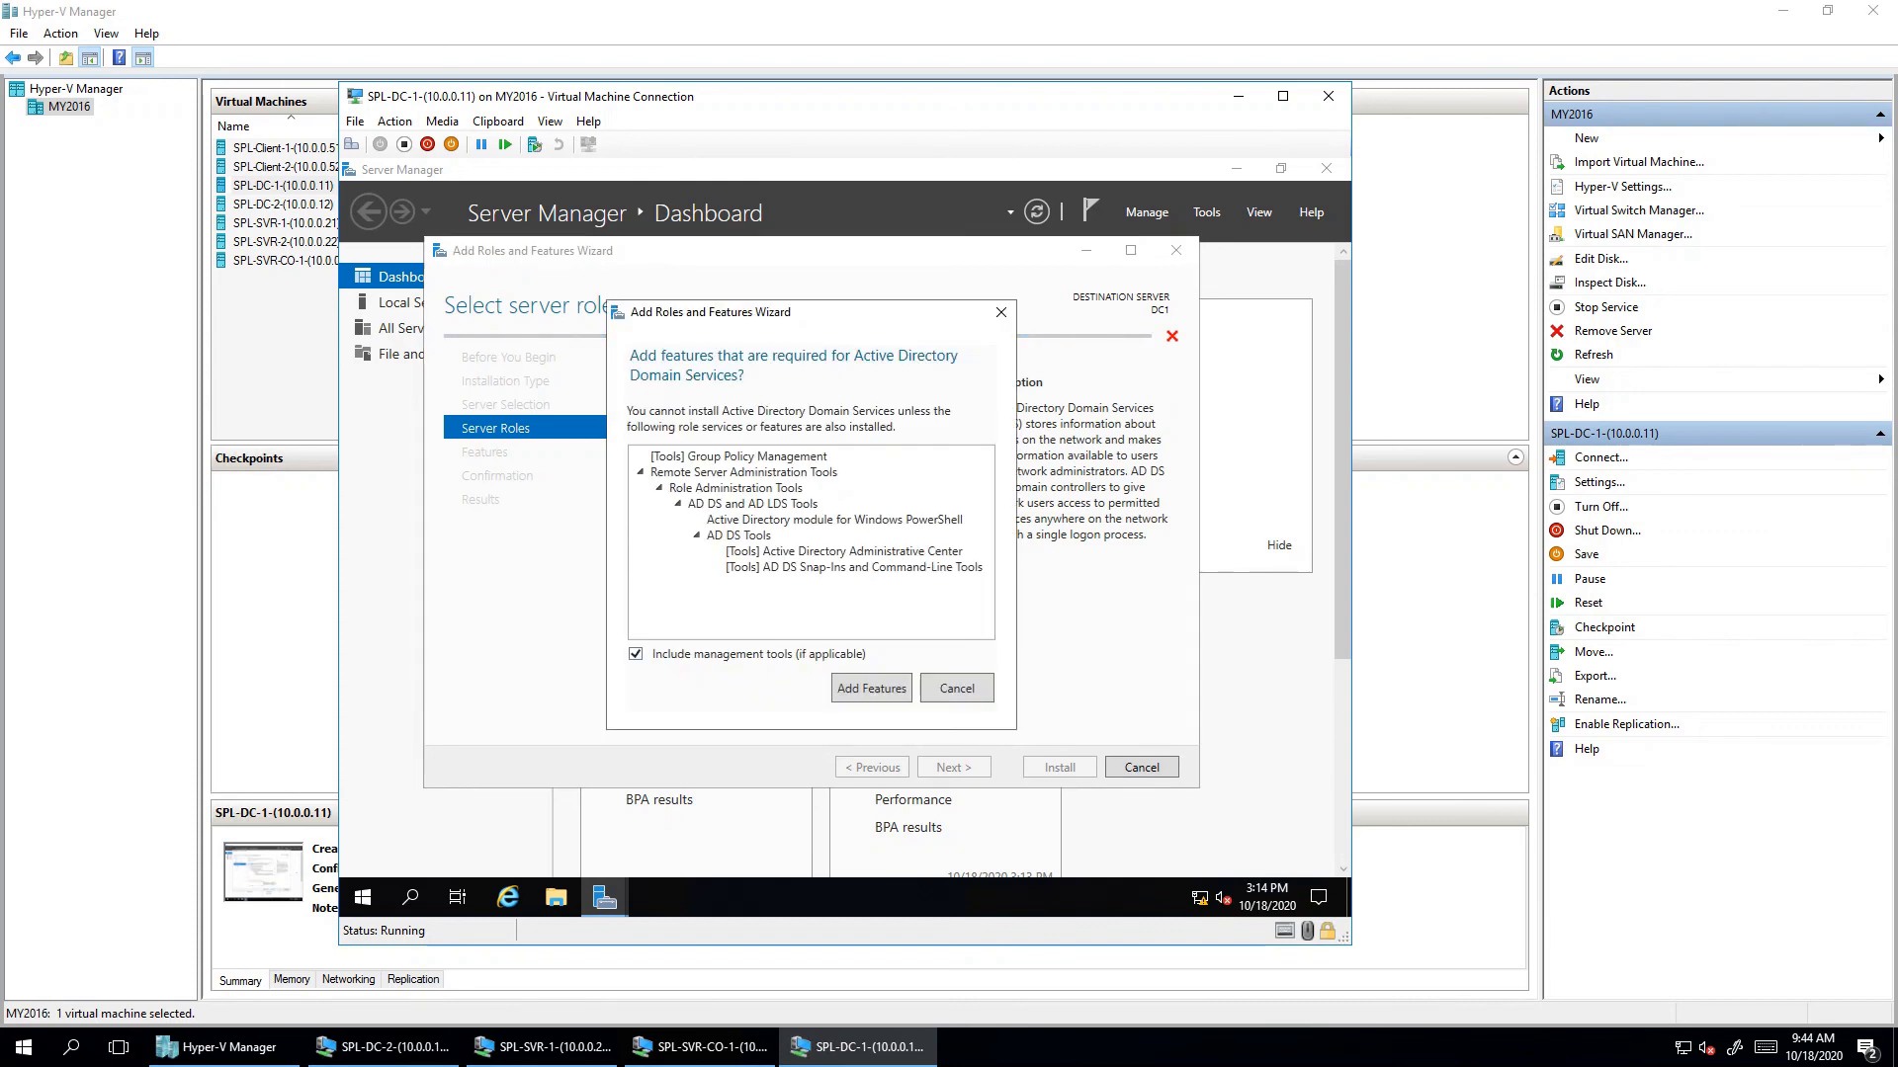
pyautogui.press('Return')
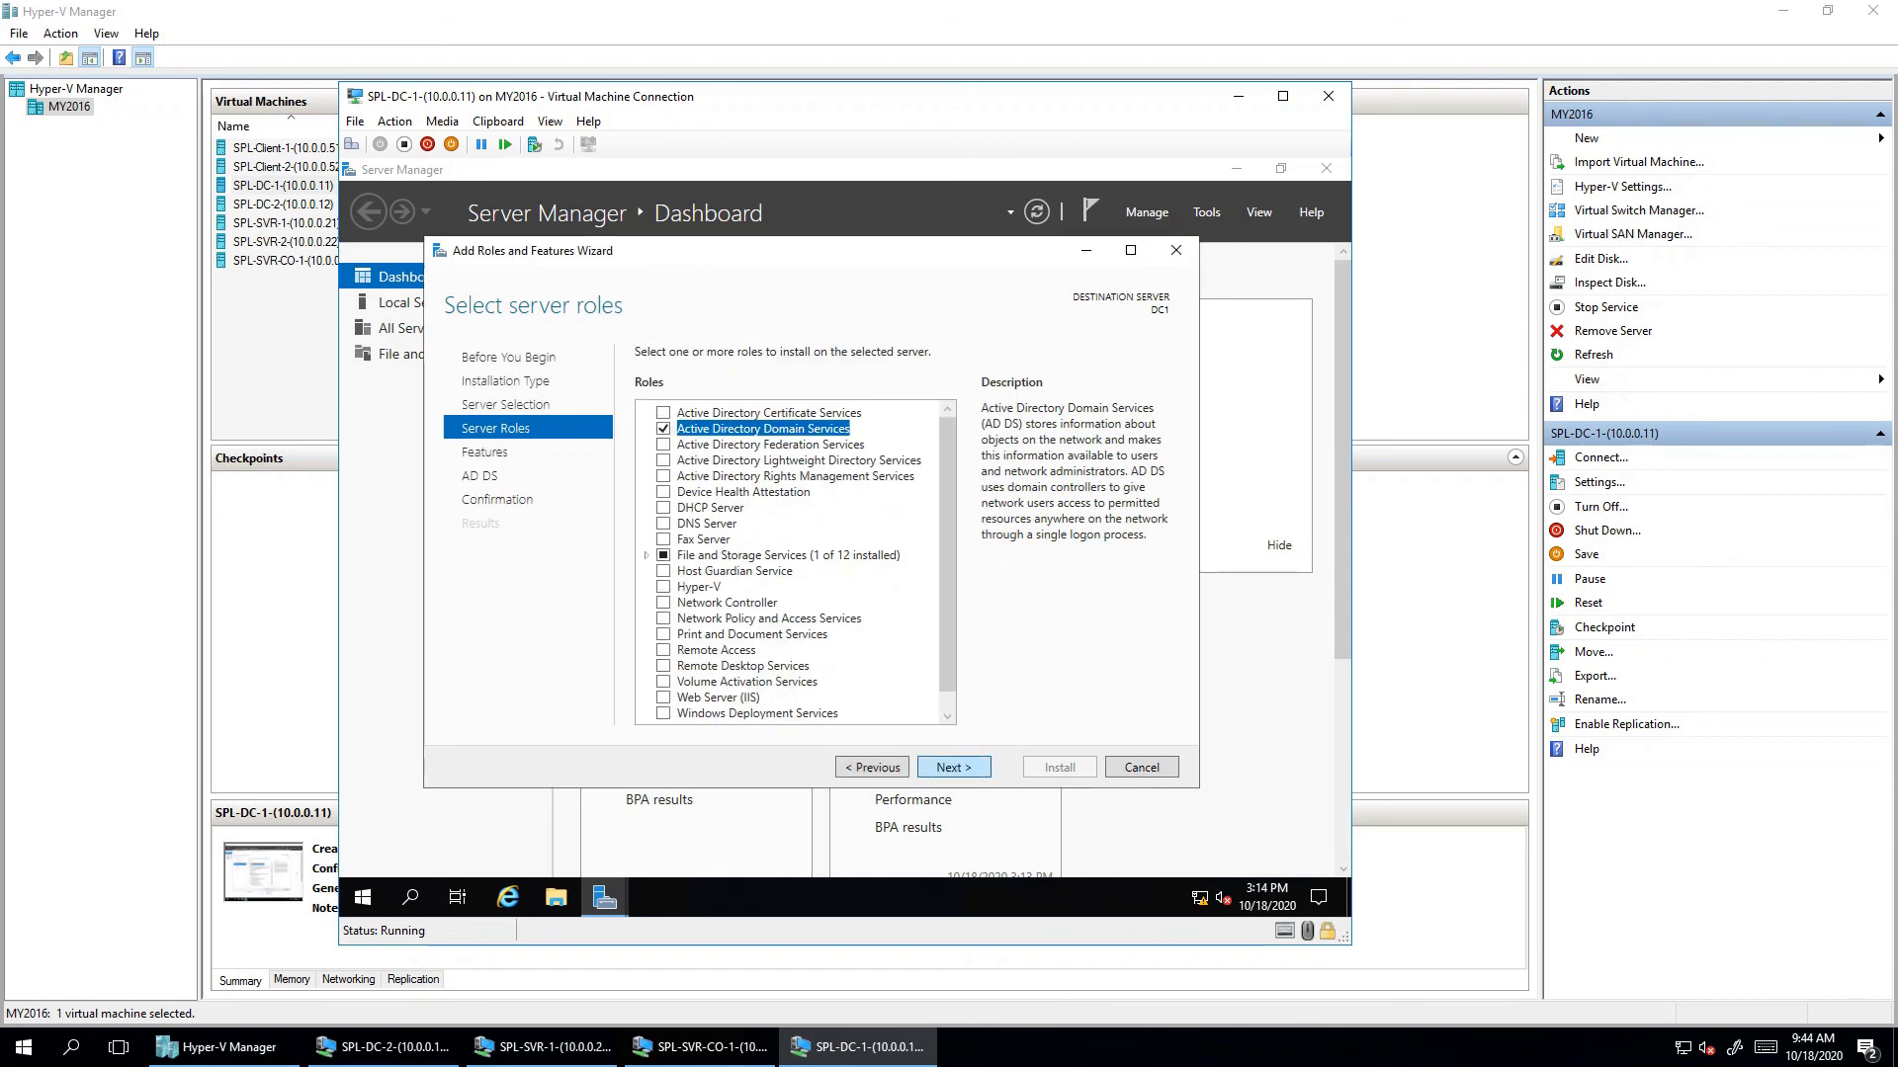
pyautogui.click(954, 768)
pyautogui.click(954, 768)
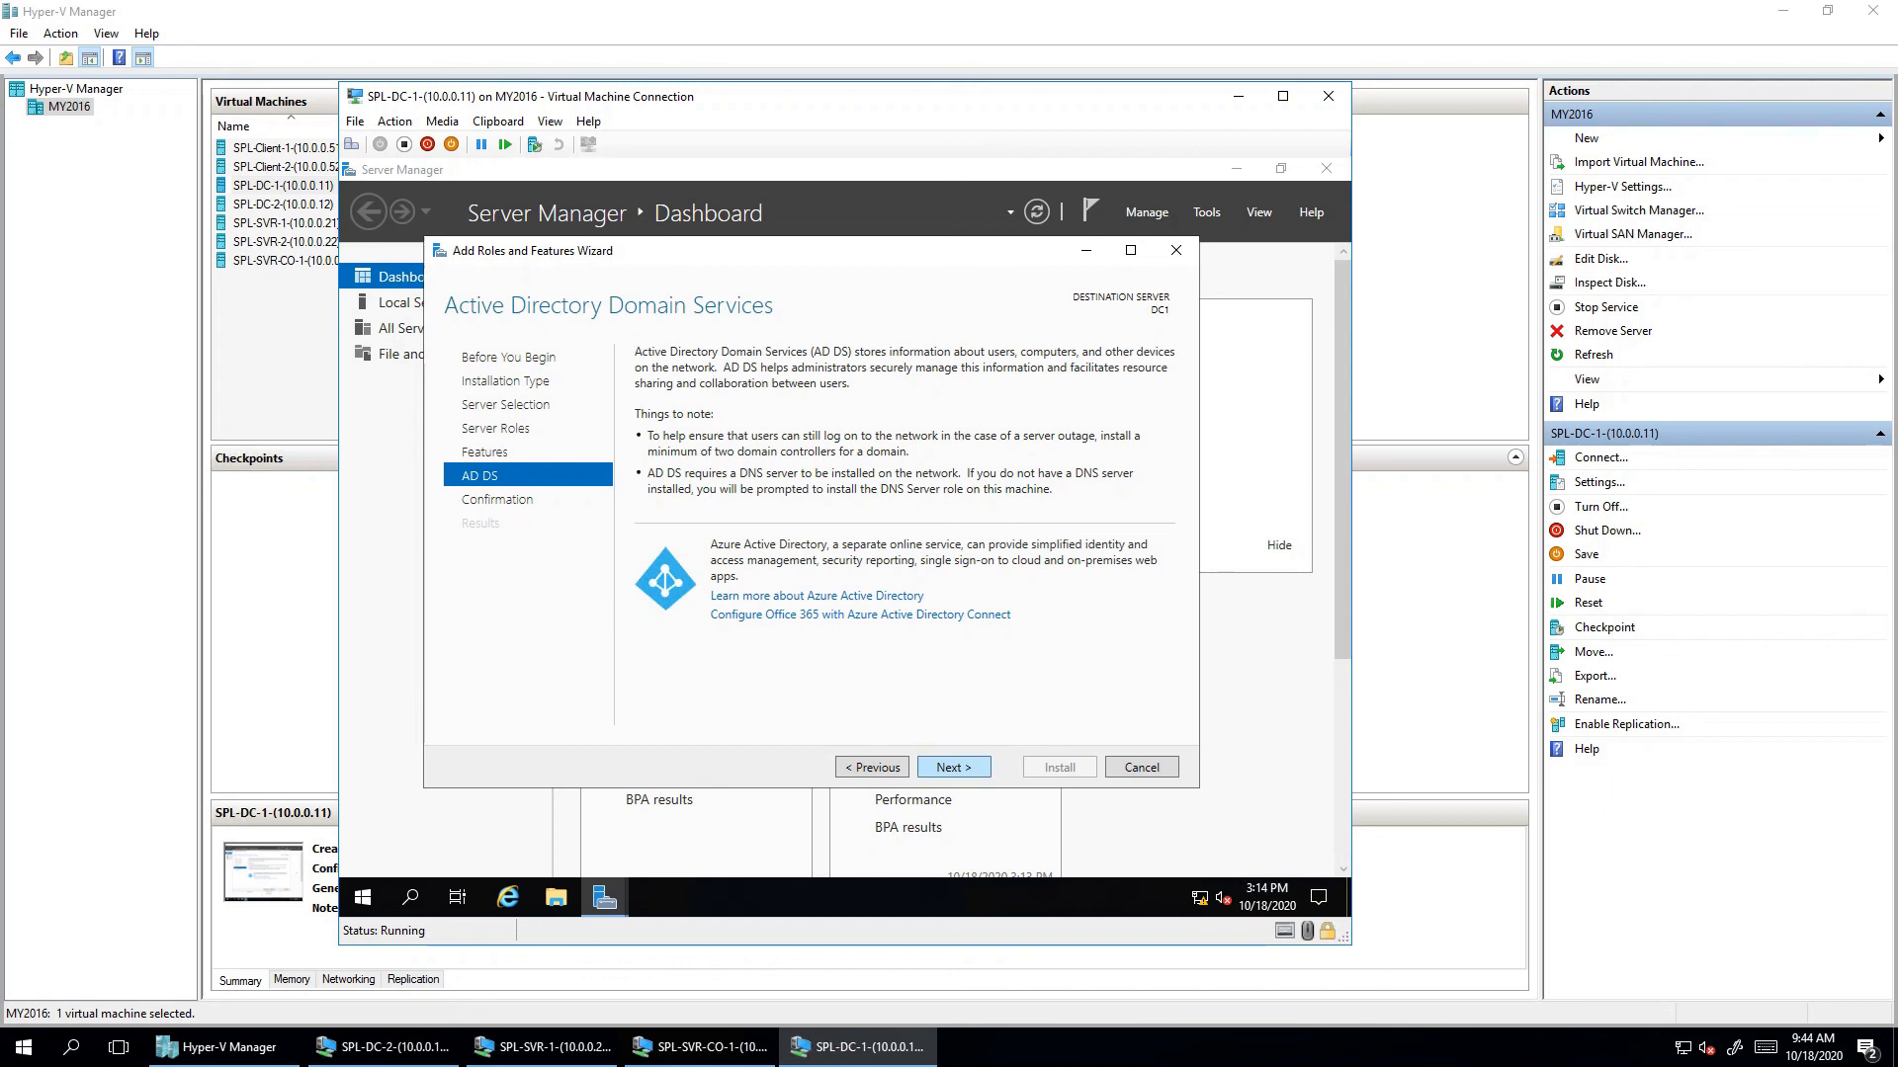
pyautogui.click(953, 768)
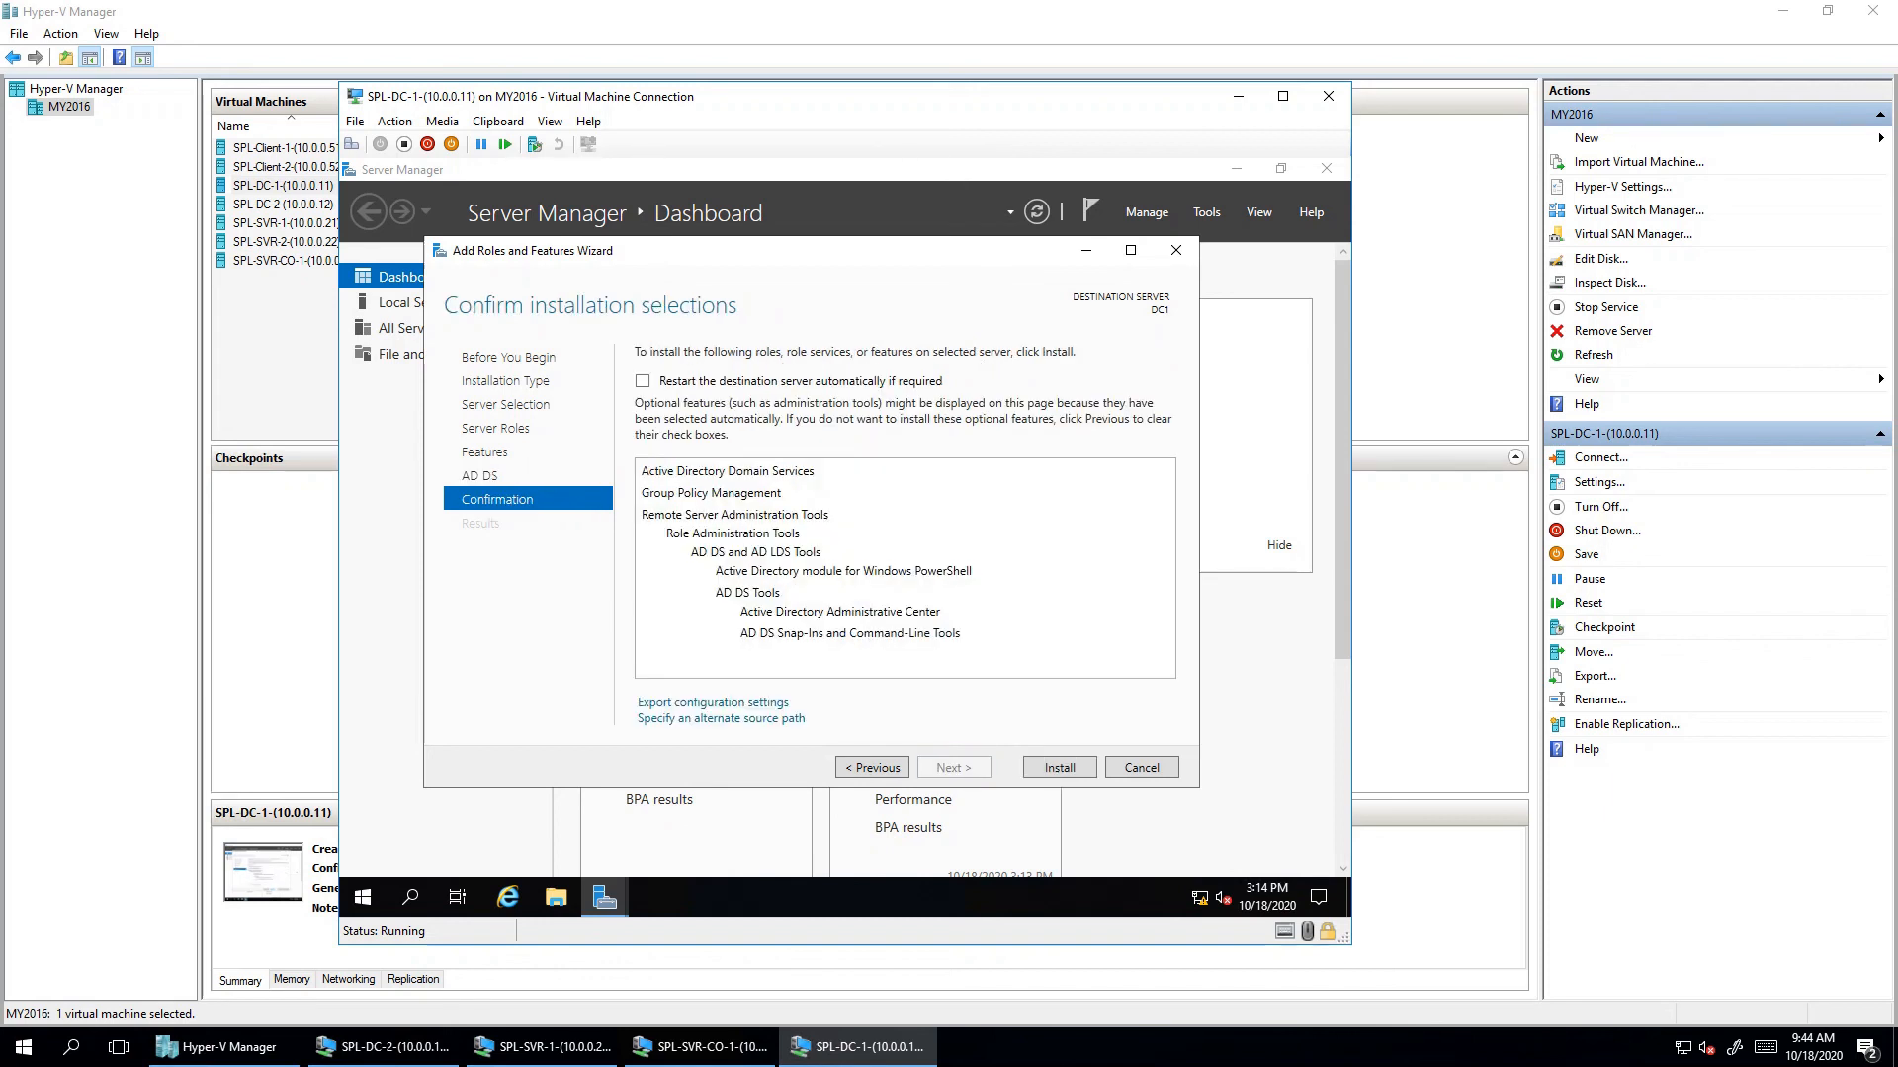
# - Go back to add the DNS Server role with its features, then install both roles
pyautogui.click(873, 768)
pyautogui.click(873, 768)
pyautogui.click(872, 768)
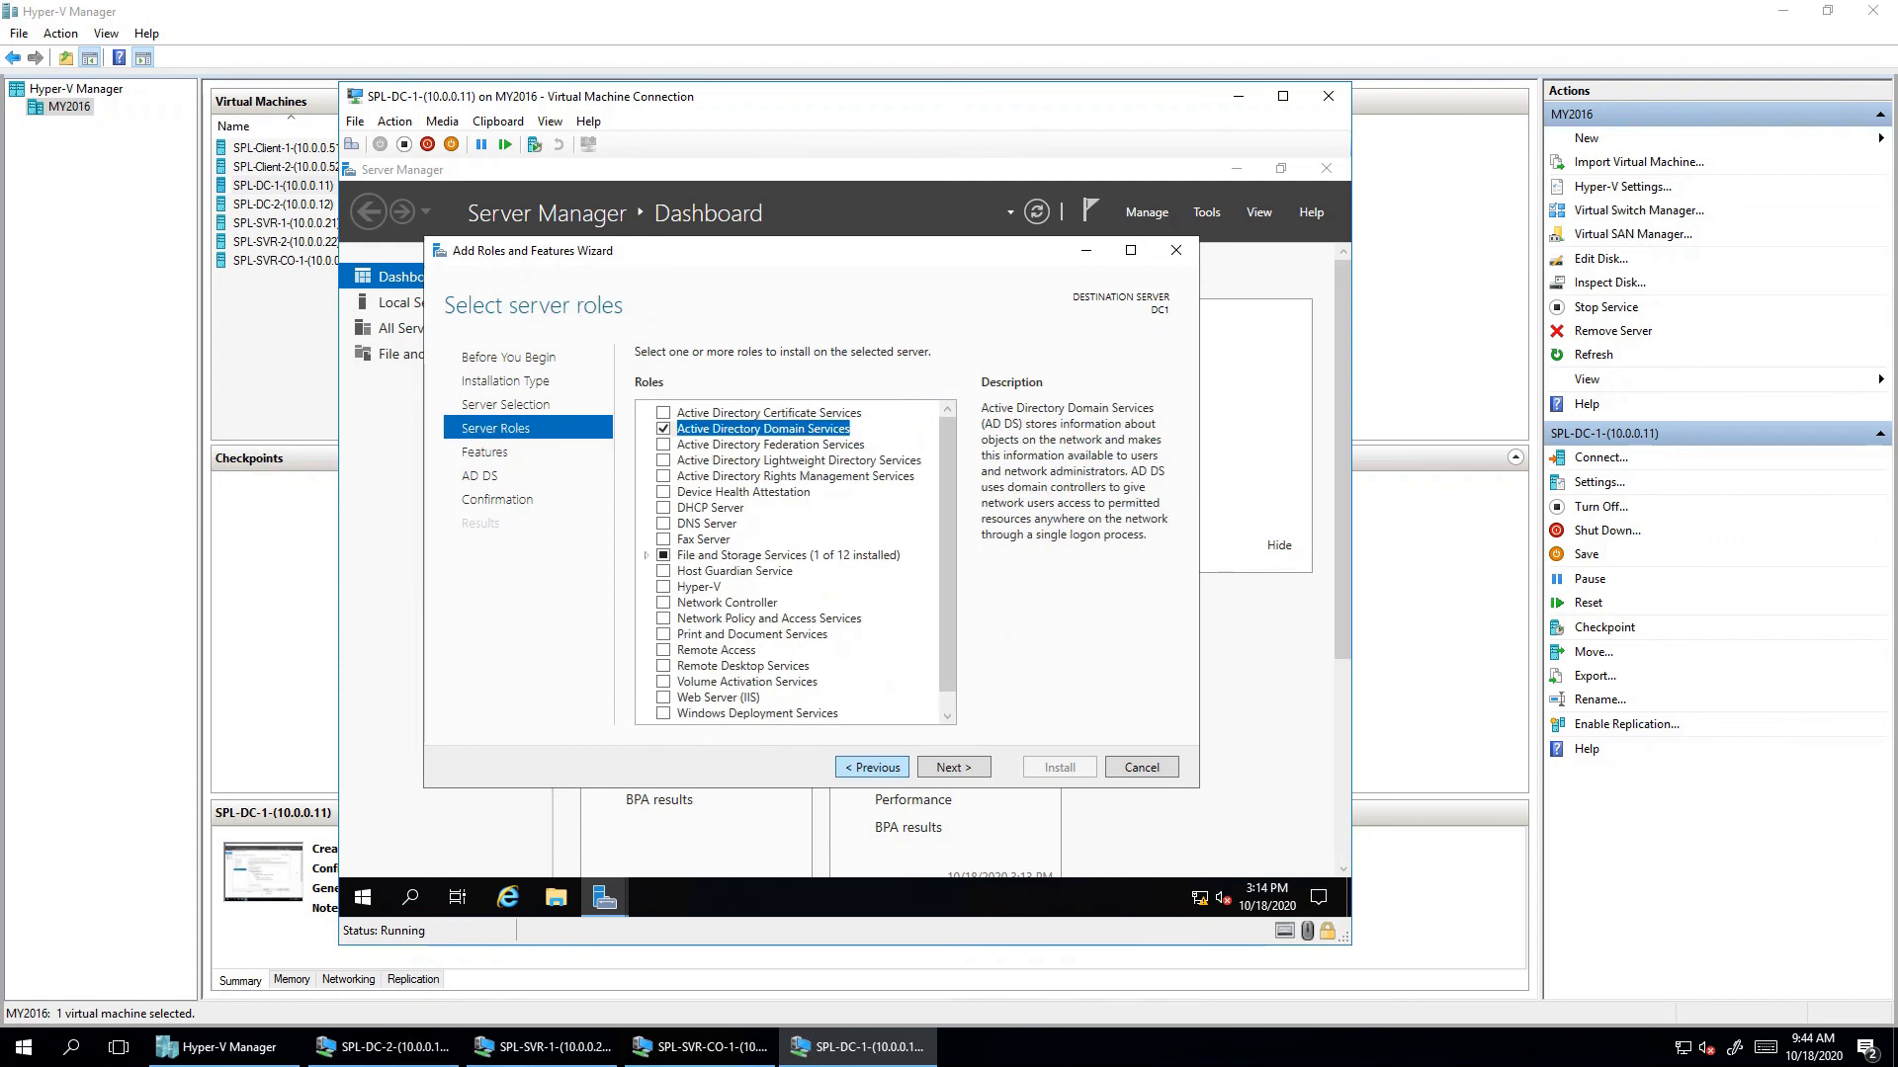
pyautogui.scroll(-1, 795, 563)
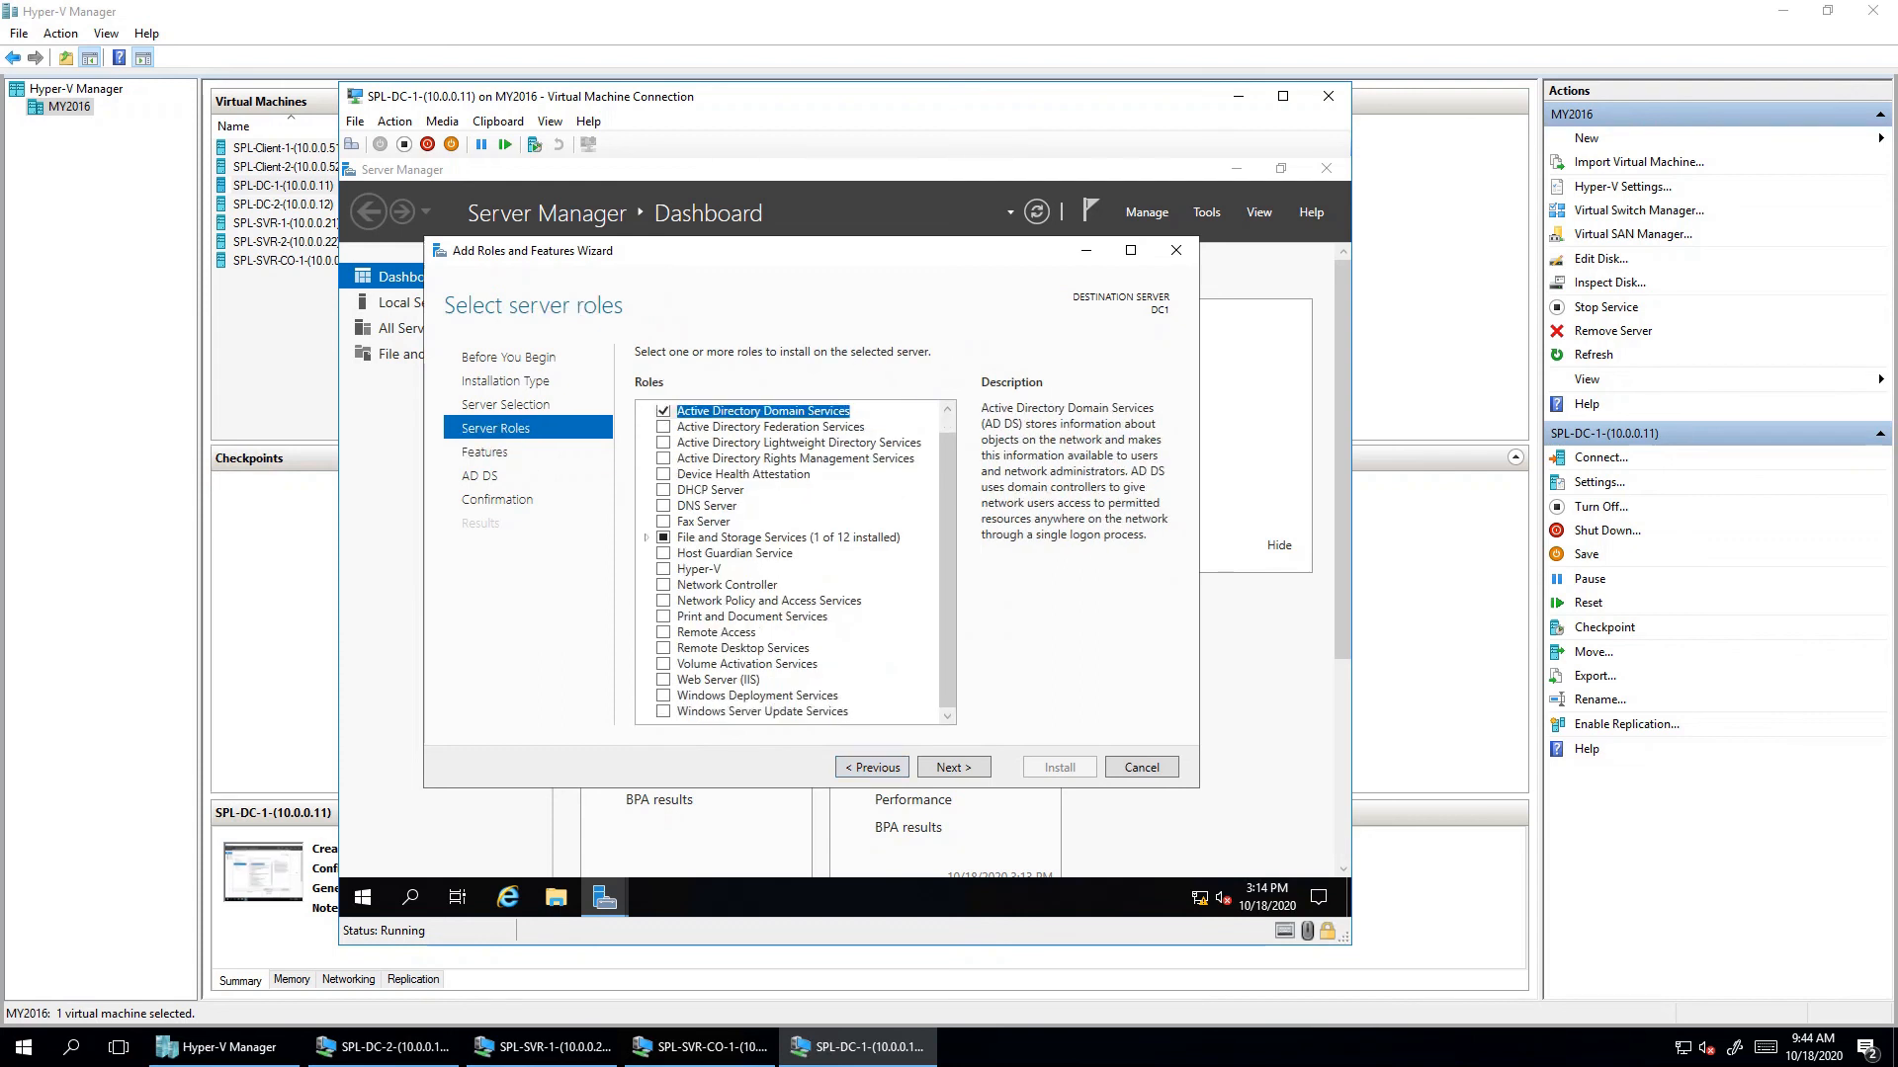
pyautogui.click(663, 506)
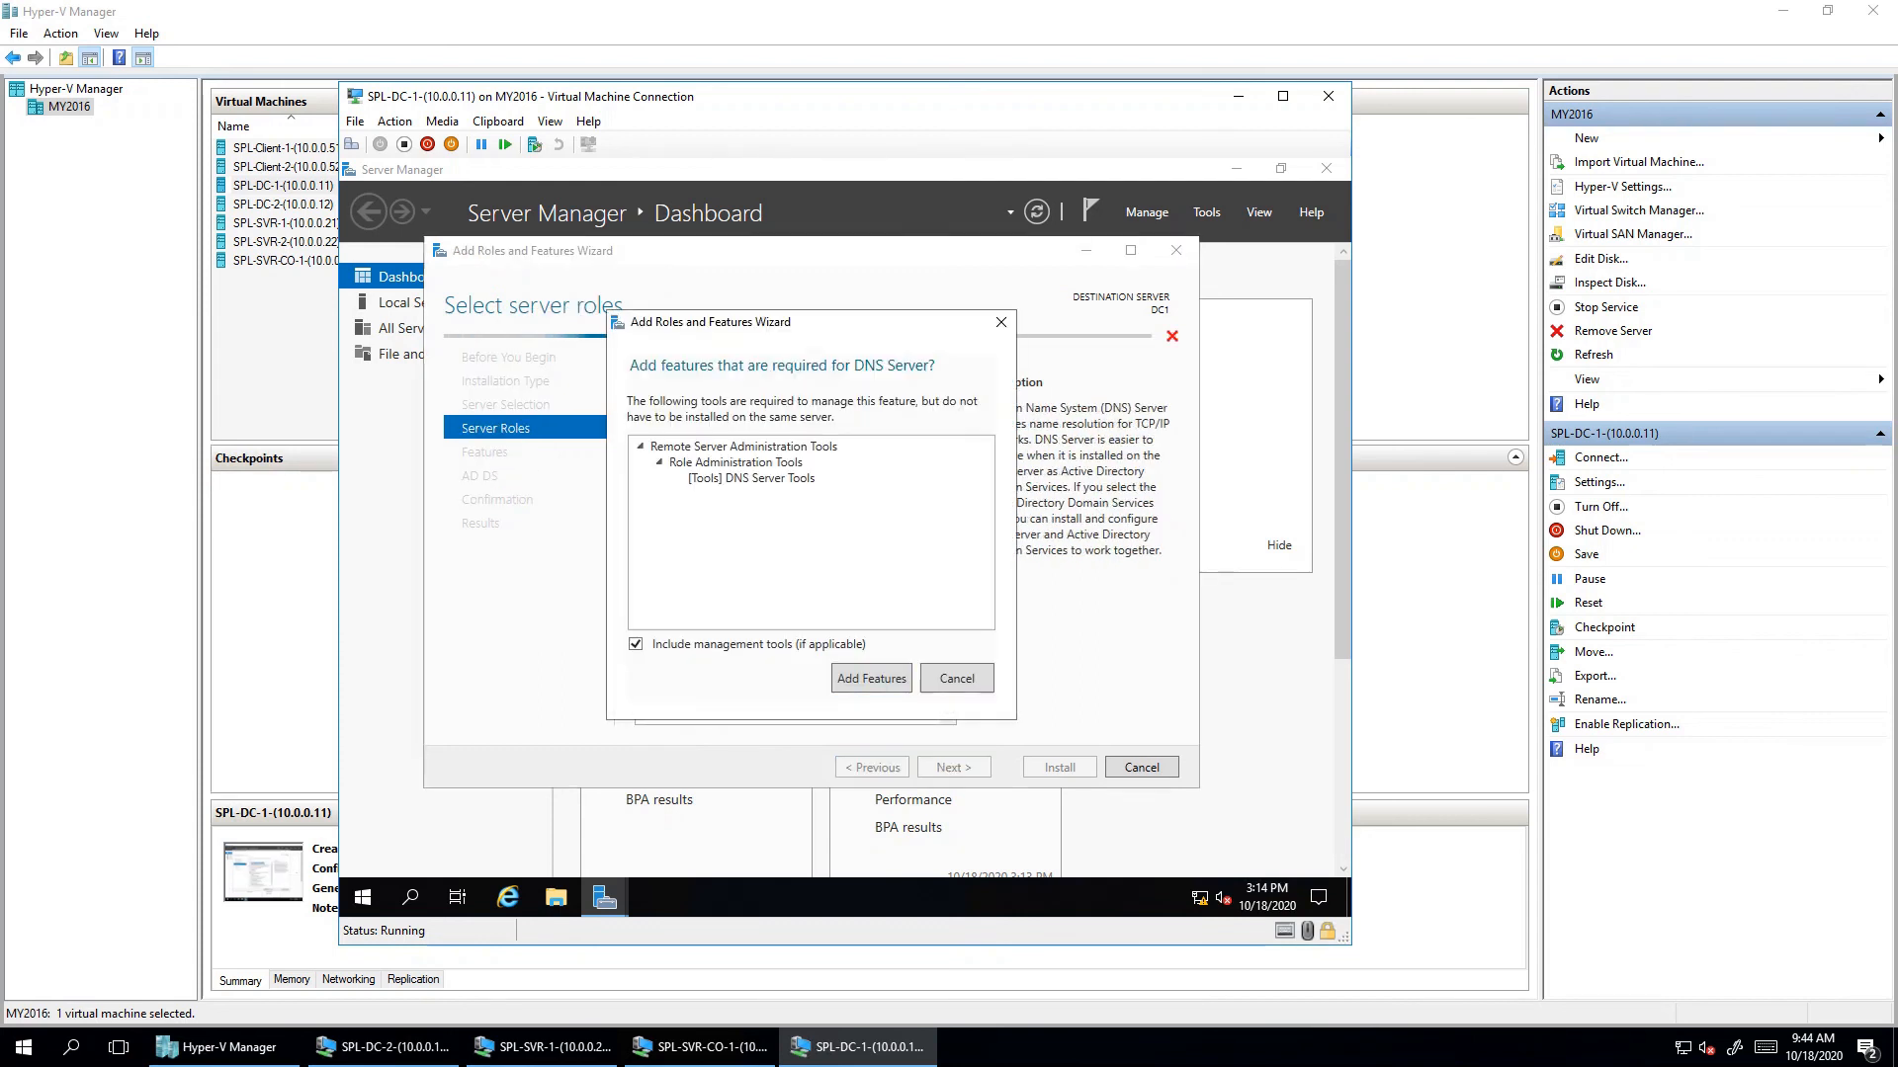
pyautogui.click(873, 677)
pyautogui.click(954, 768)
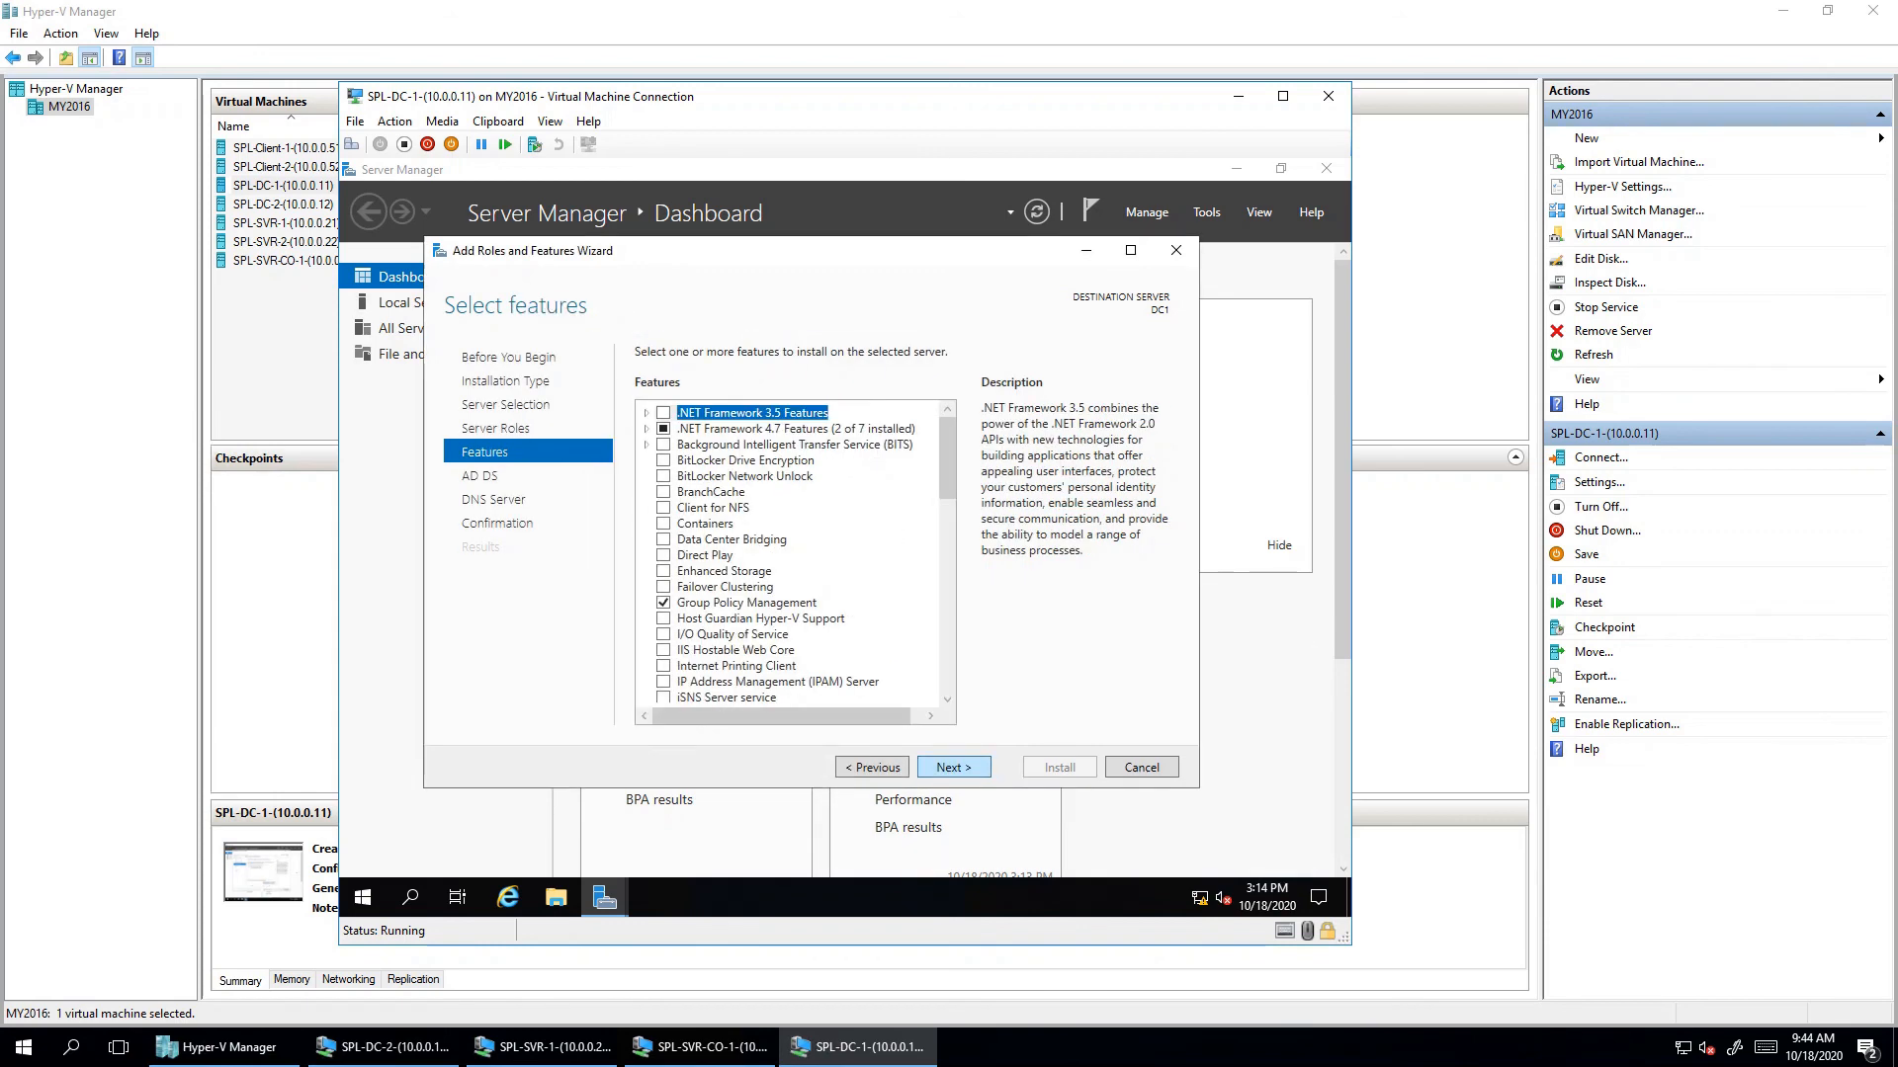
pyautogui.click(953, 768)
pyautogui.click(954, 768)
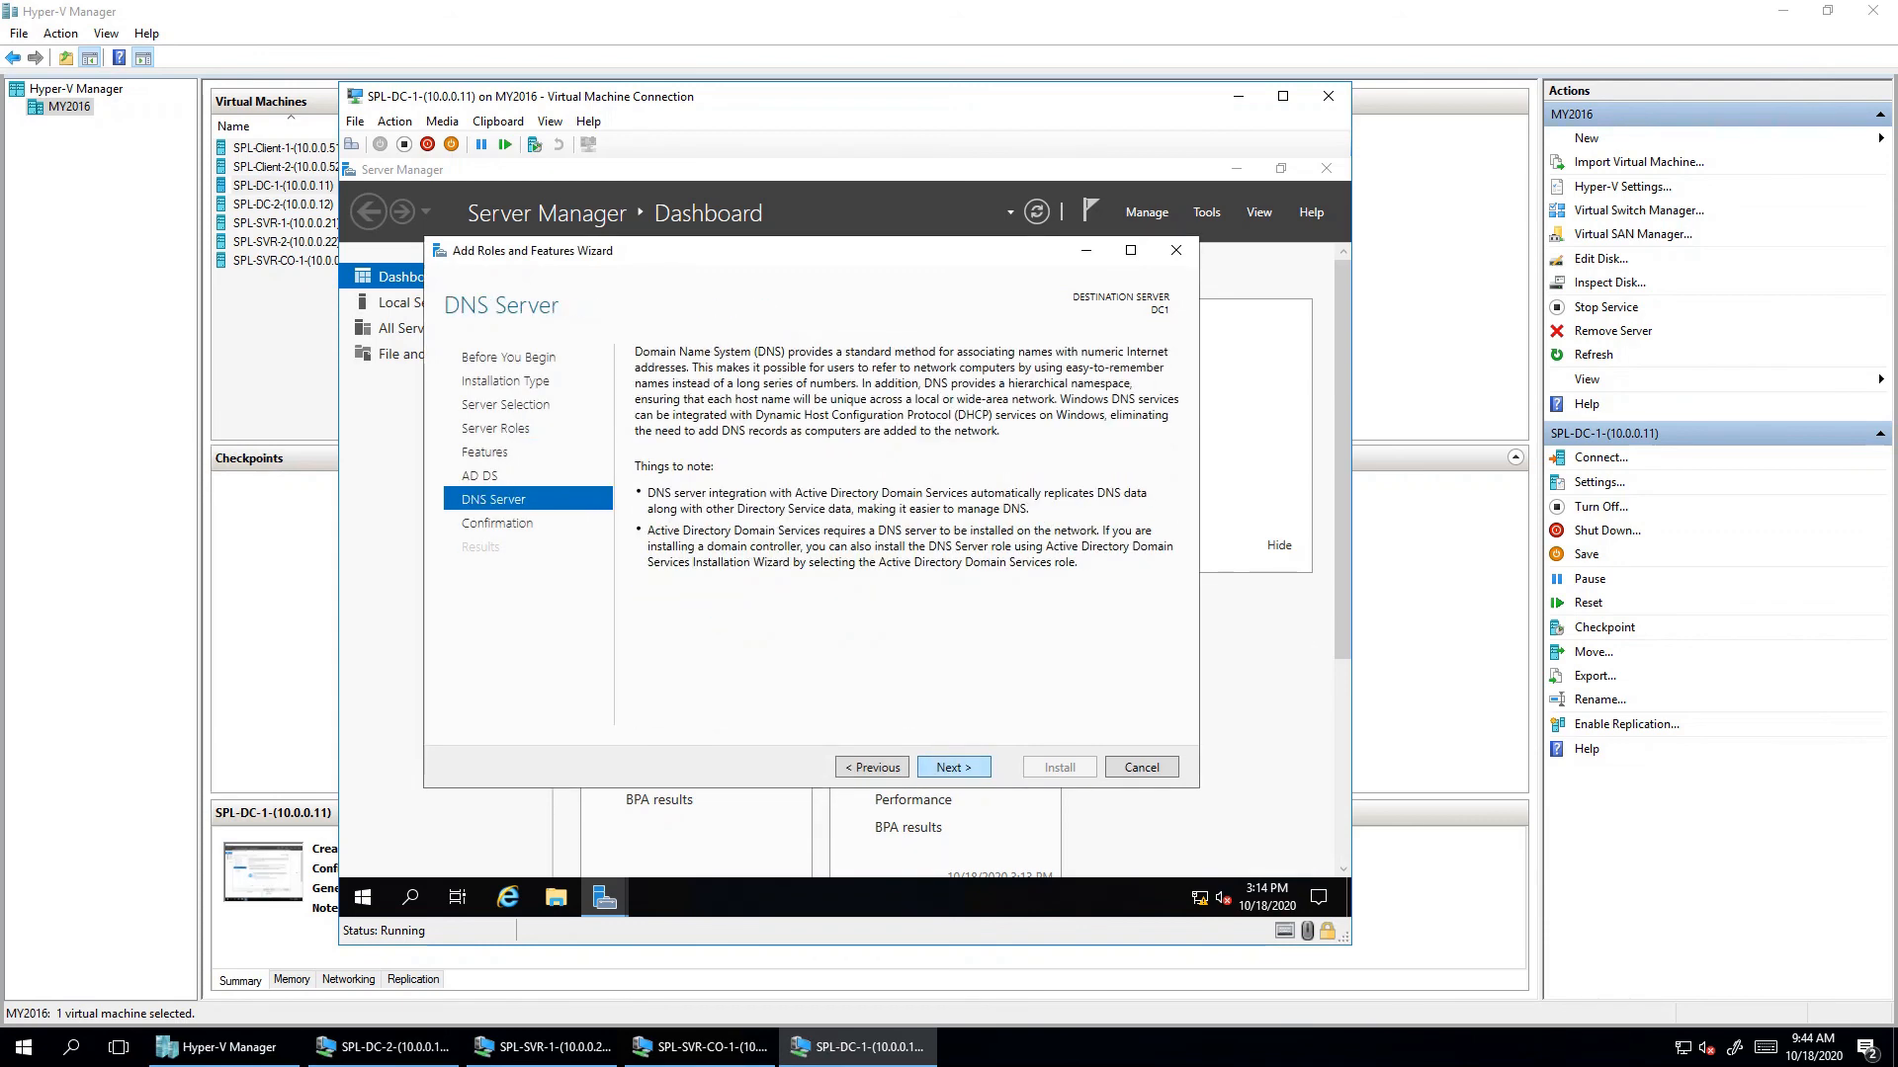
pyautogui.click(954, 768)
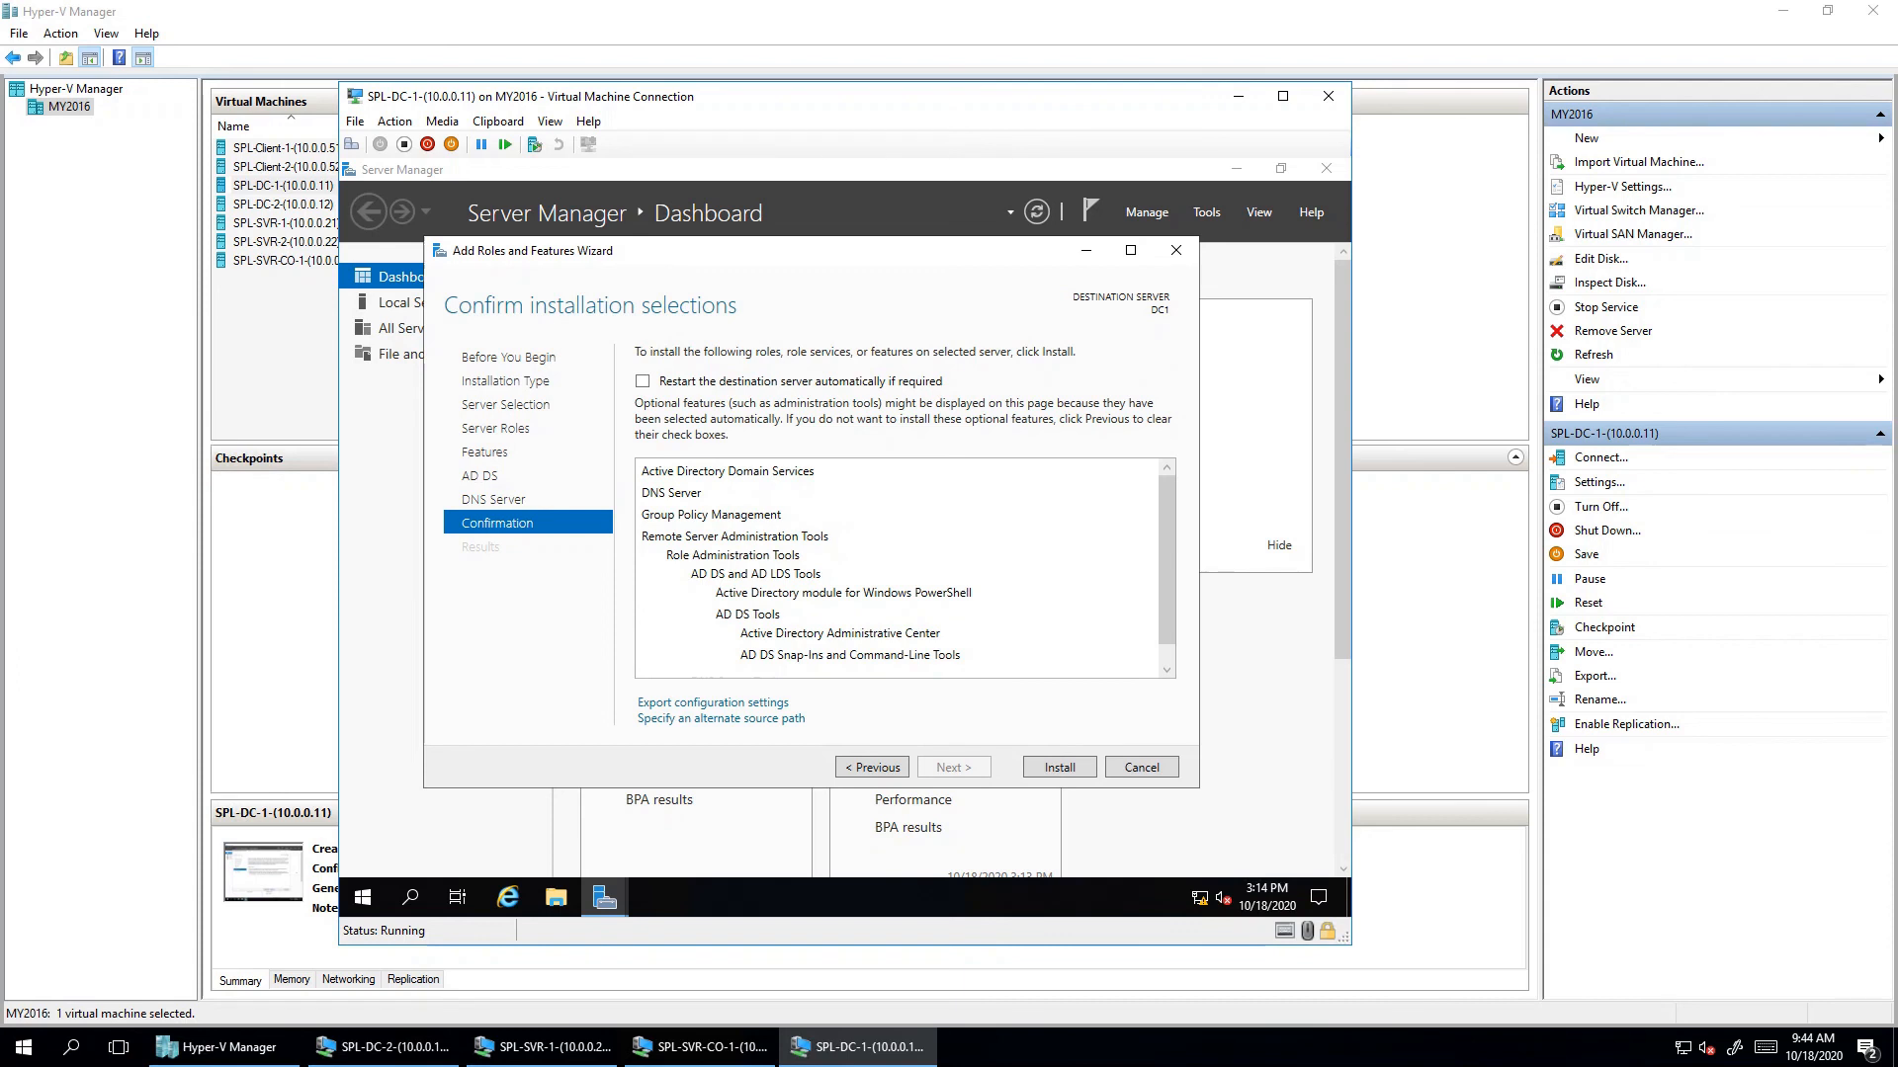
pyautogui.click(1059, 768)
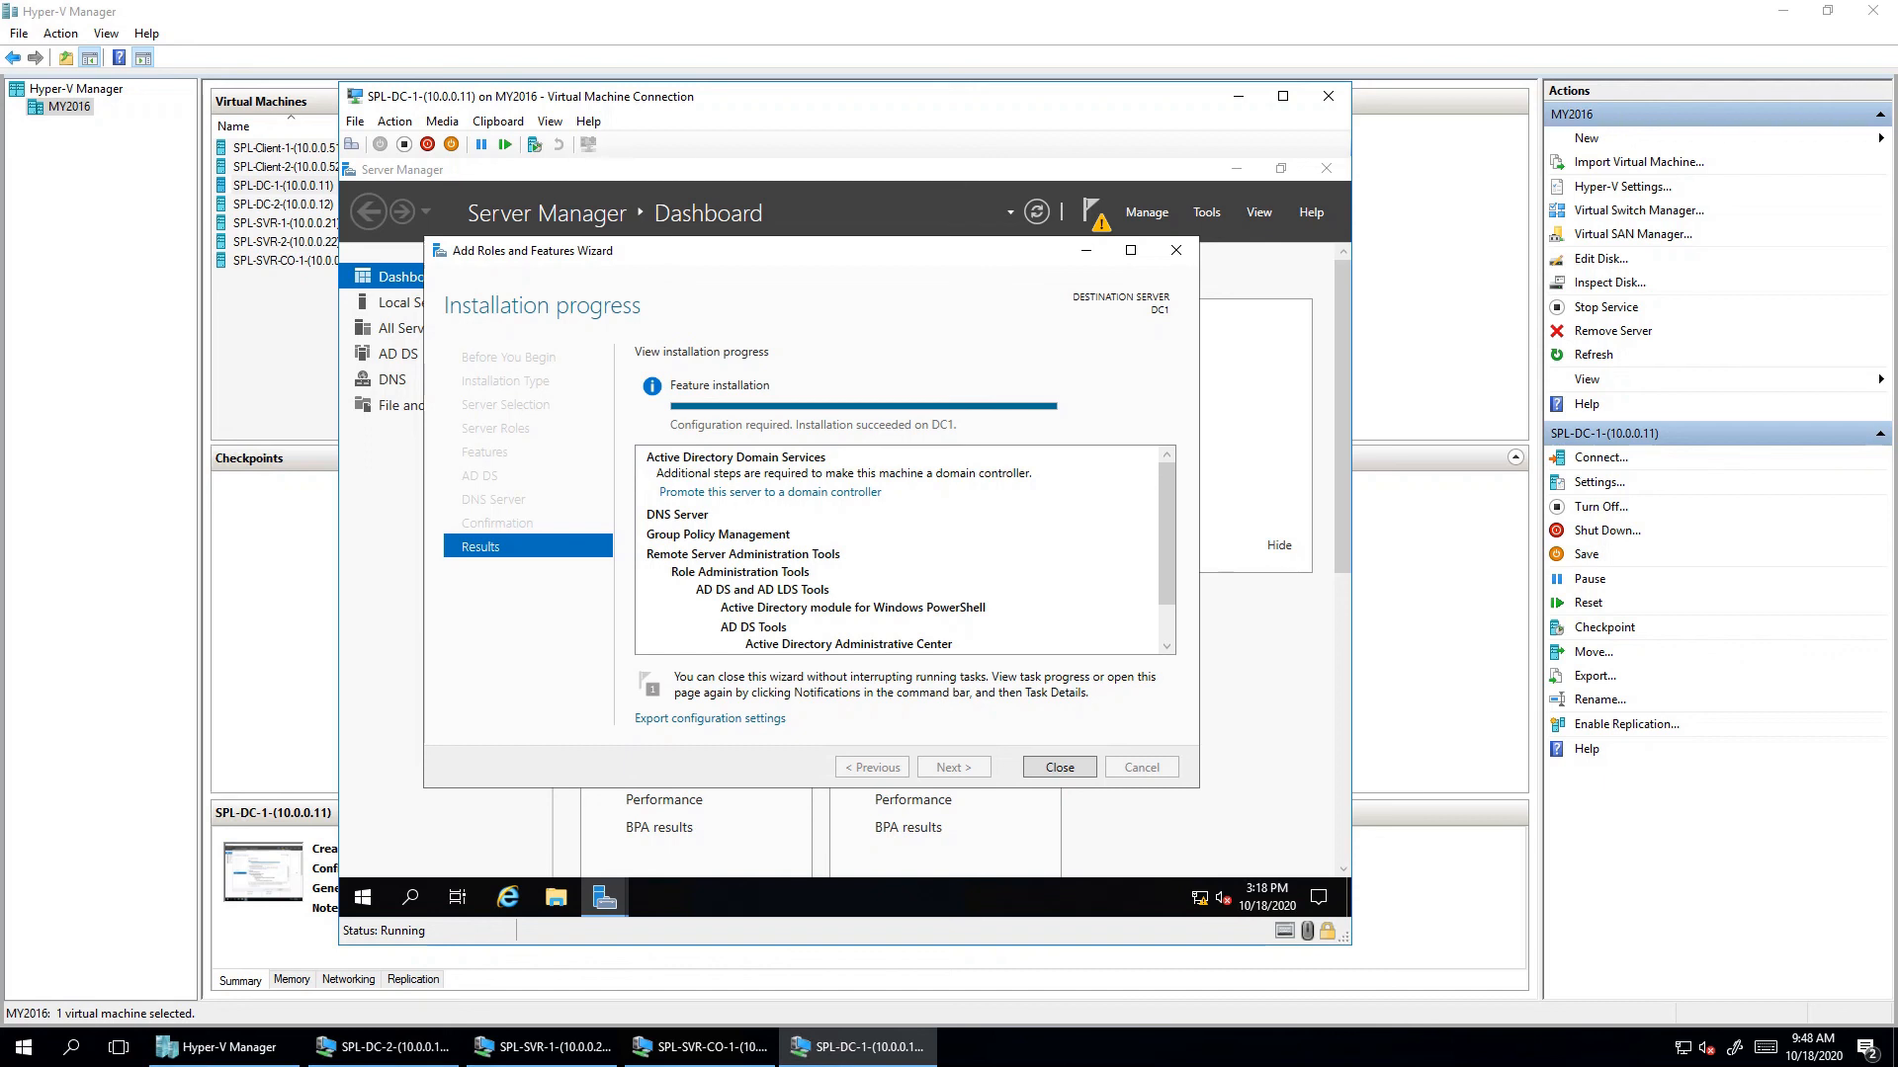
# - Start promoting DC1 and compare the deployment options, including the Child Domain type
pyautogui.click(770, 491)
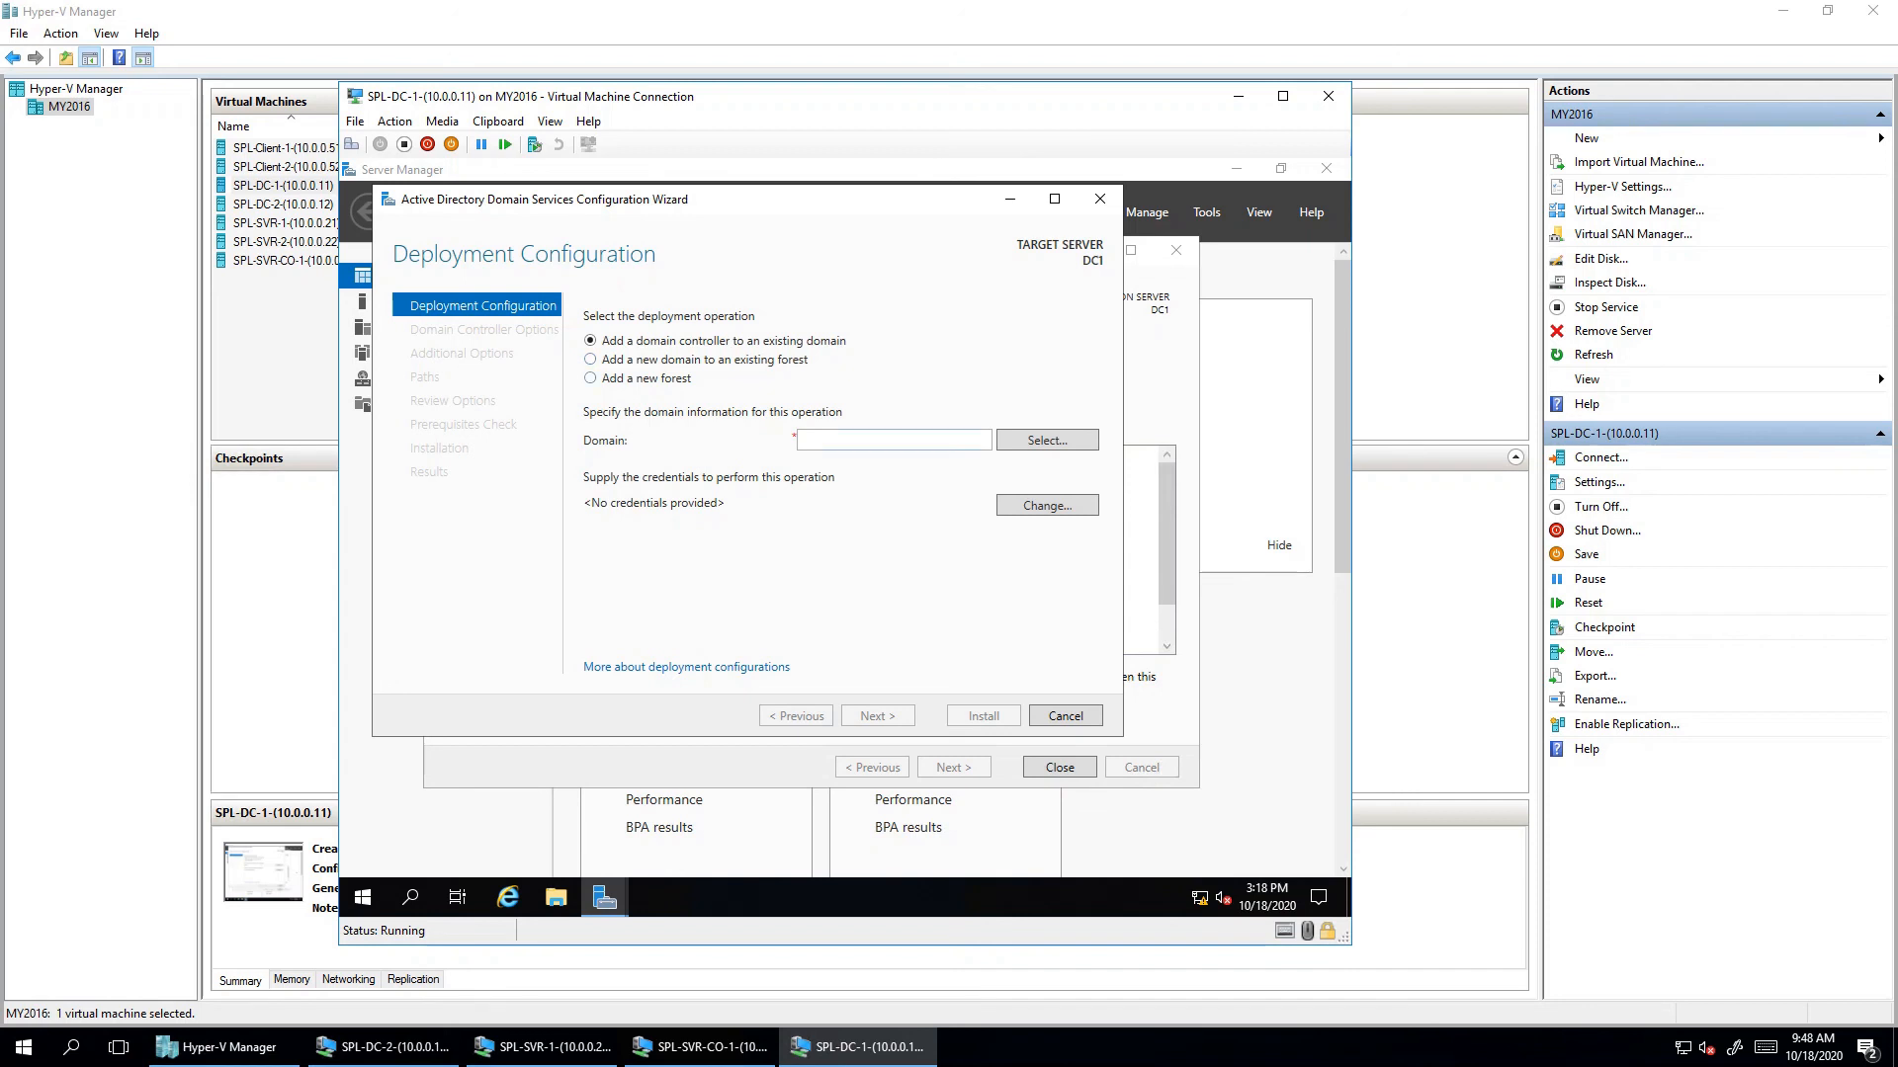
pyautogui.click(591, 378)
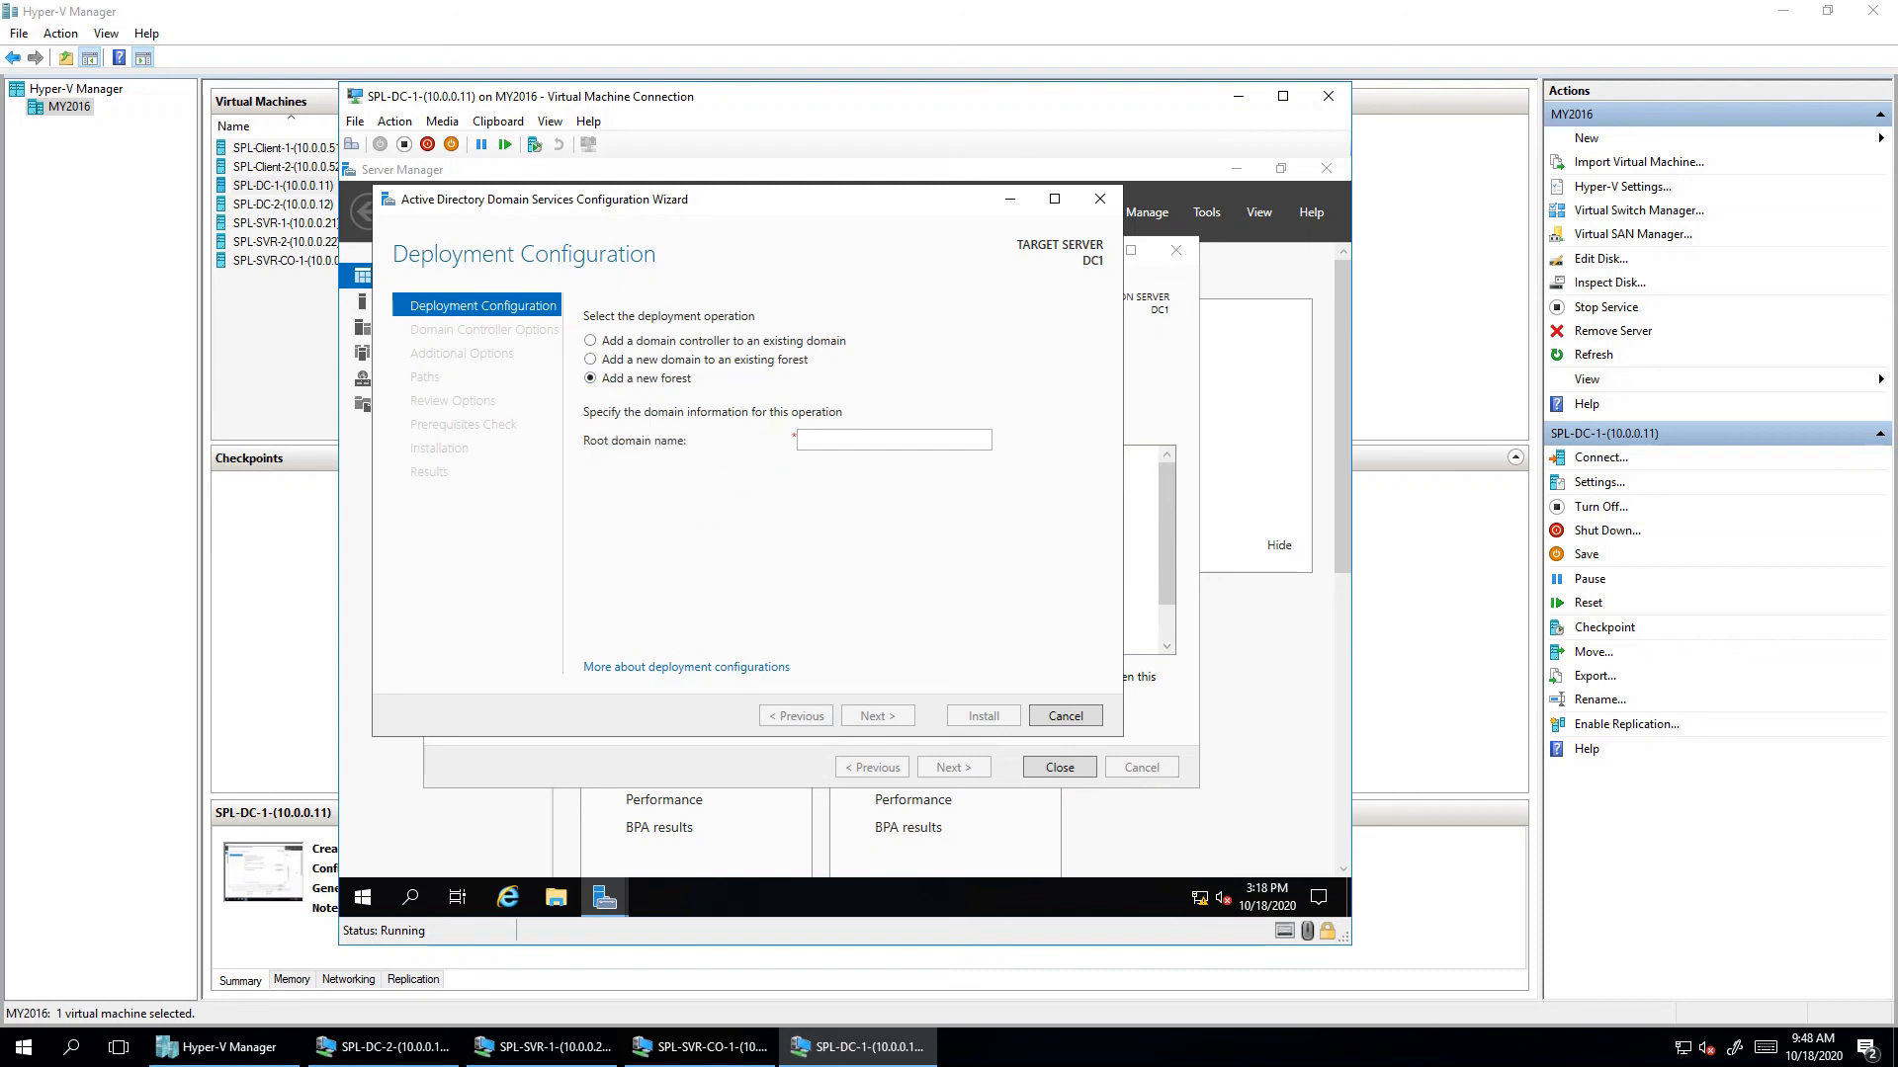
pyautogui.click(870, 439)
pyautogui.click(590, 340)
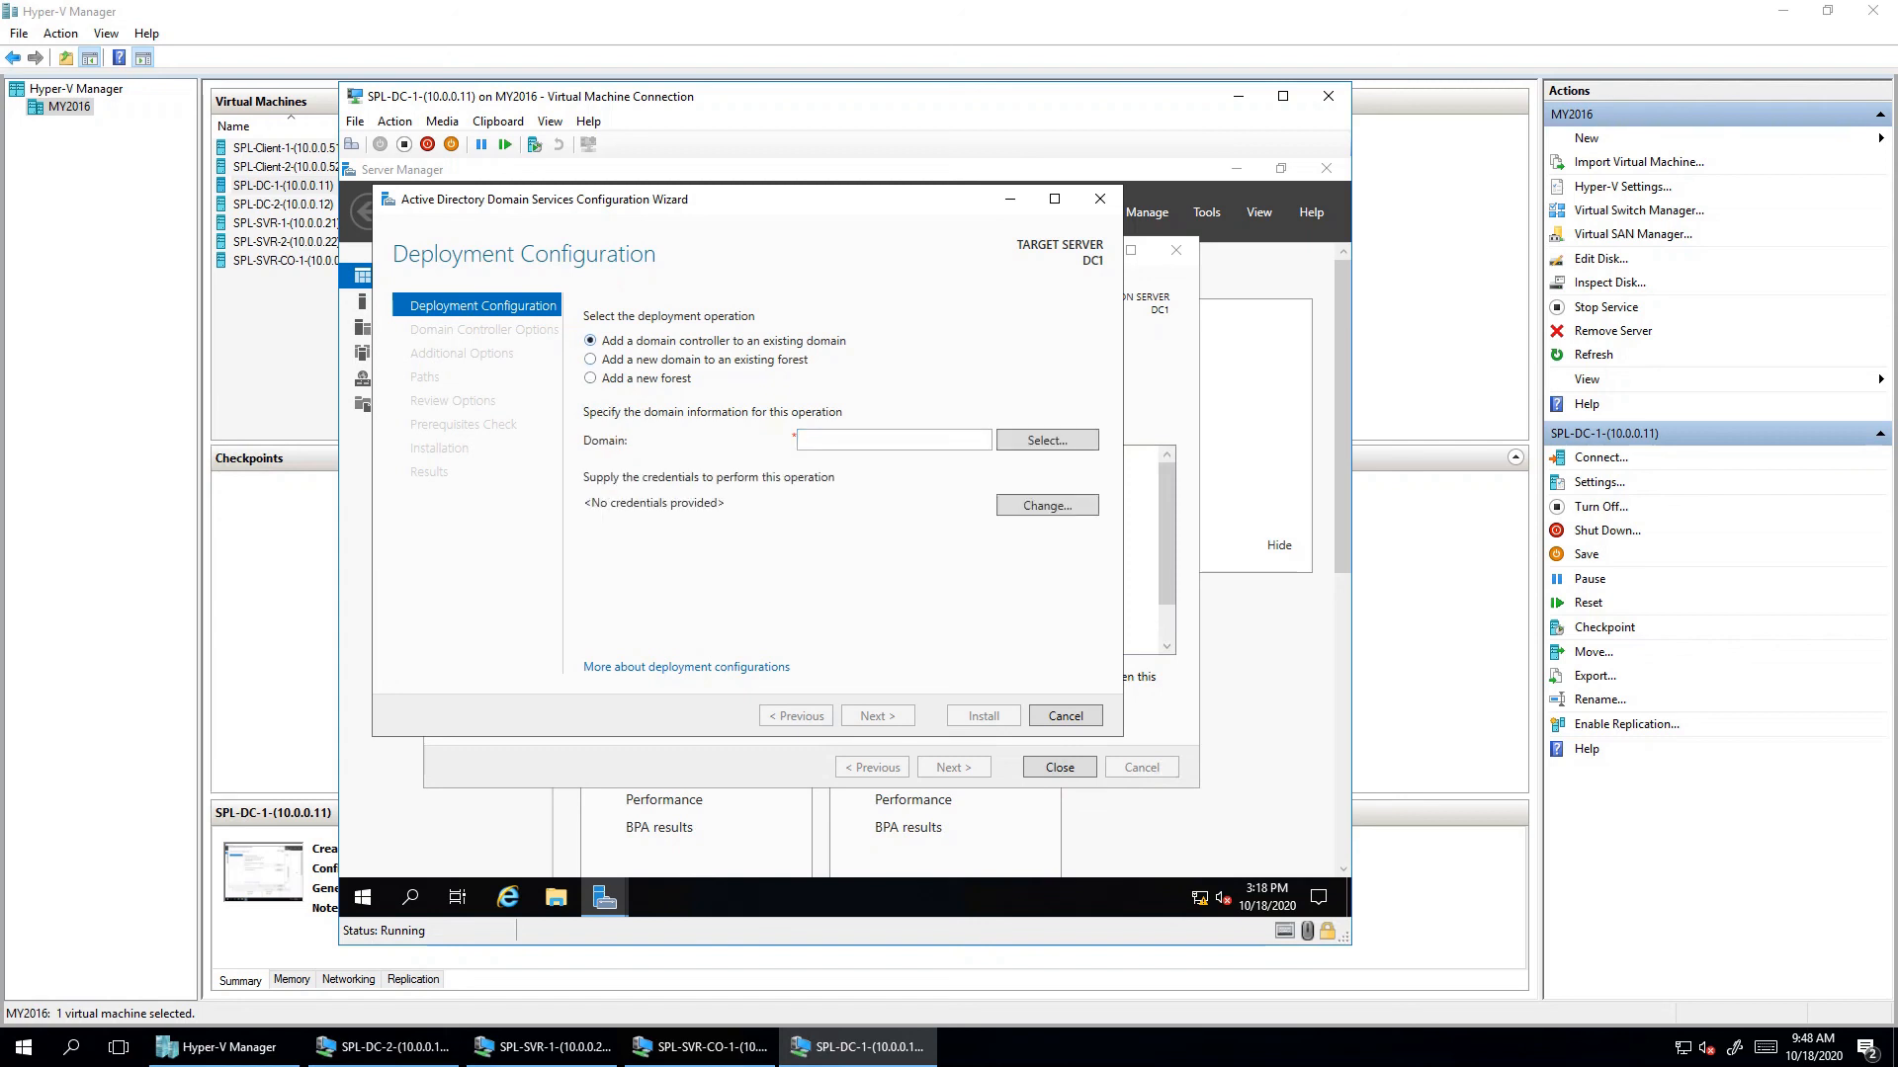
pyautogui.click(590, 360)
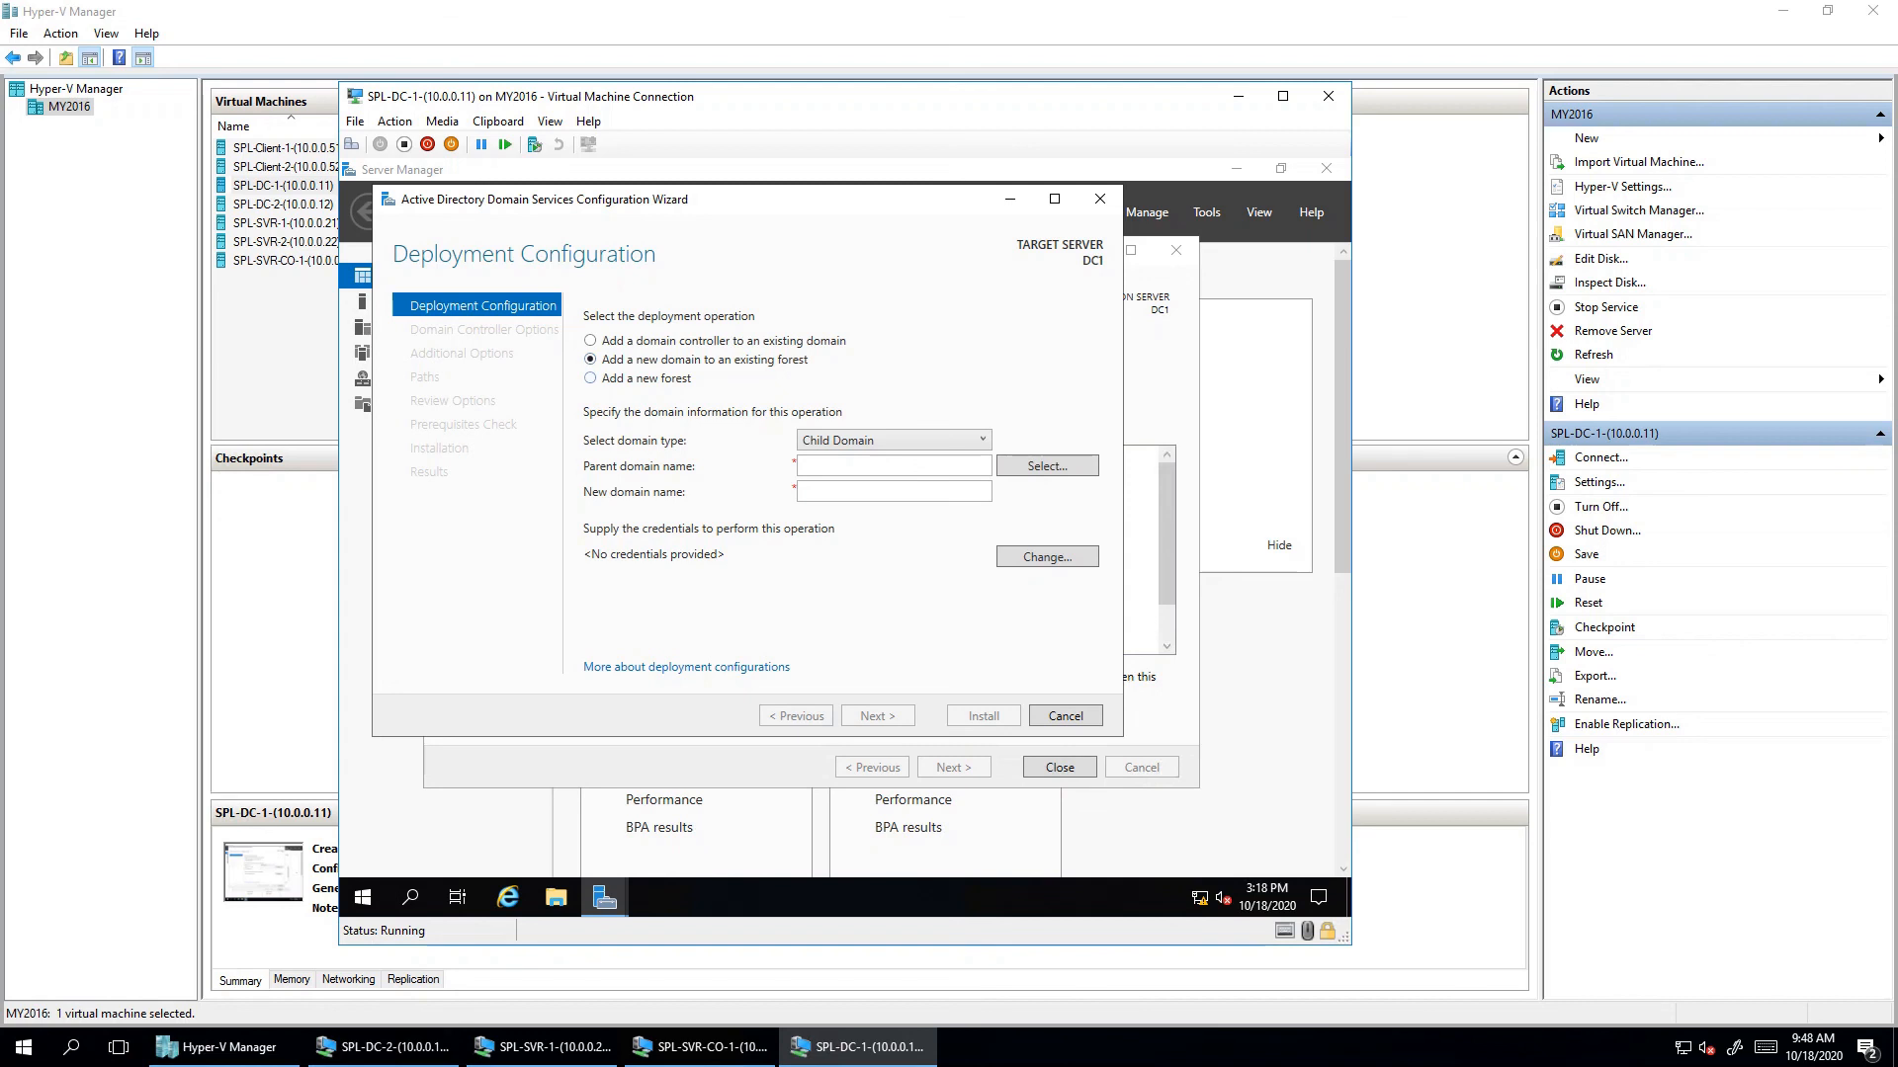
pyautogui.click(894, 440)
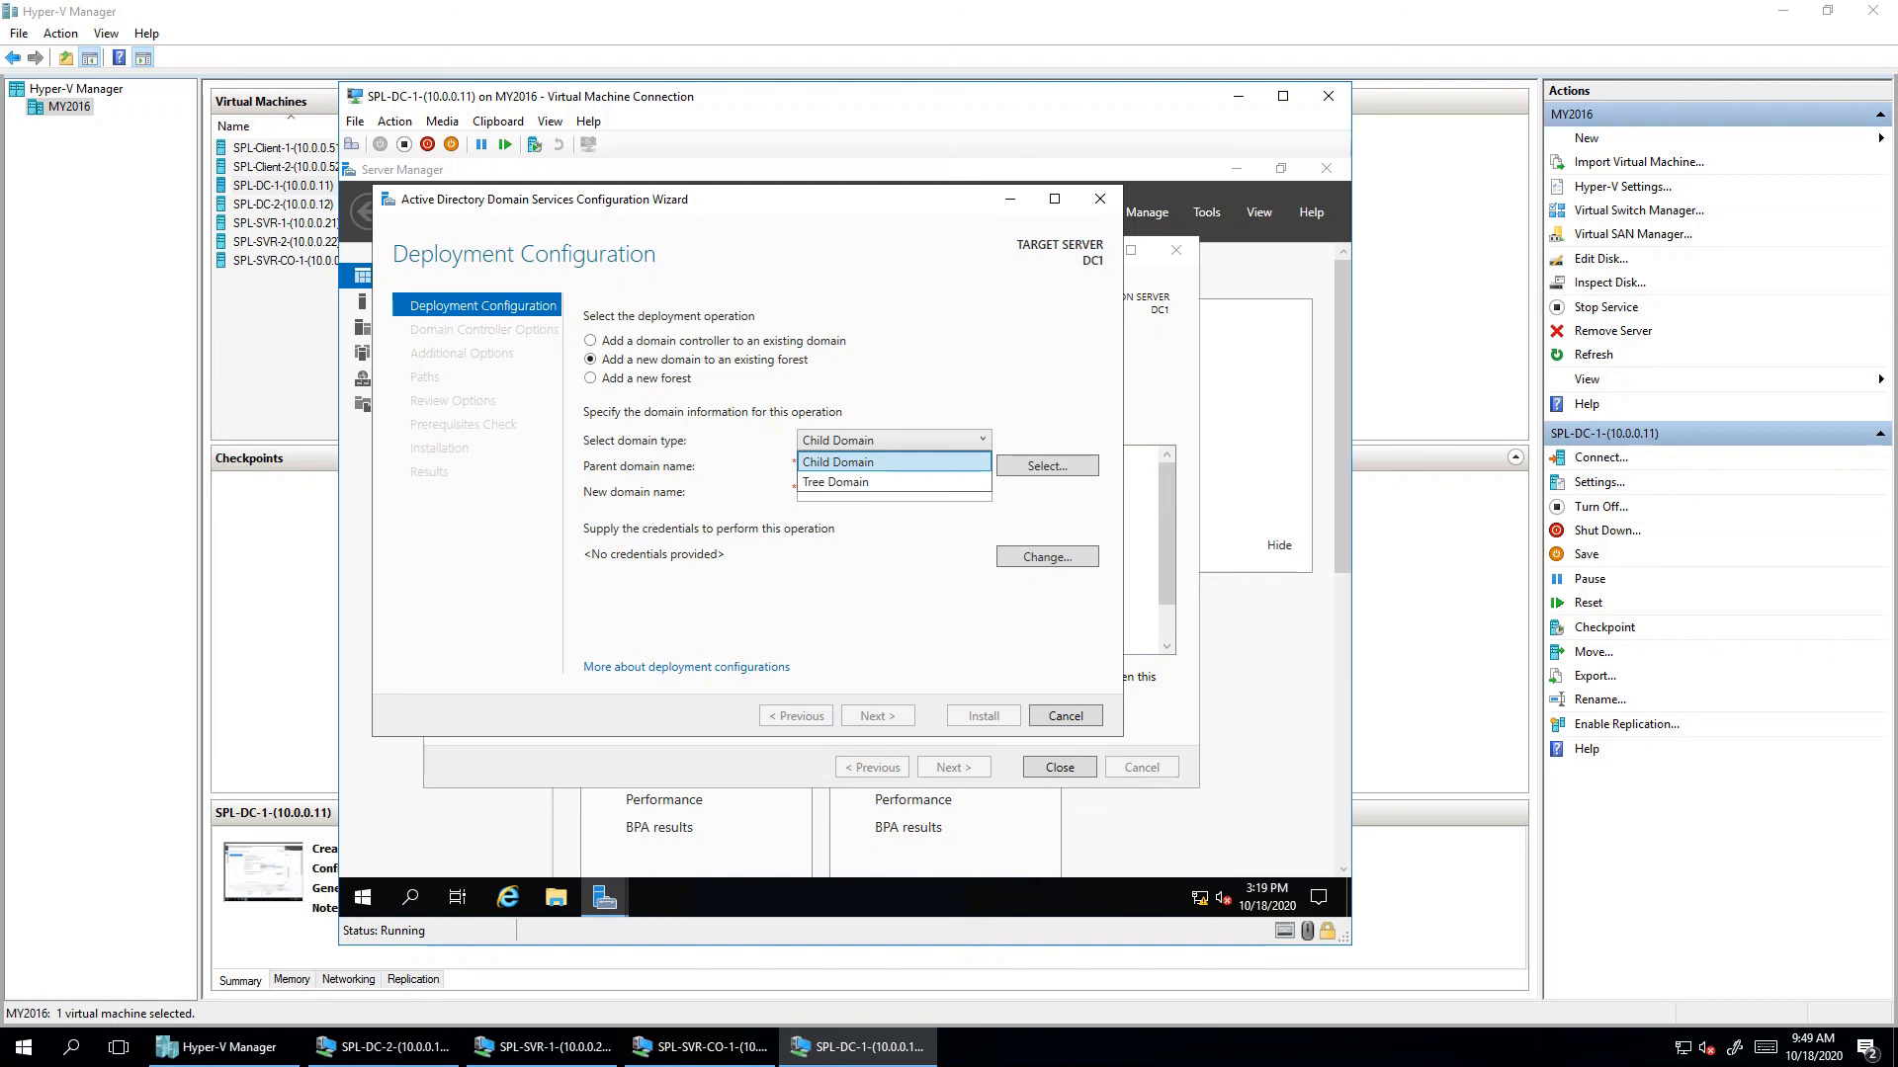
pyautogui.press('Return')
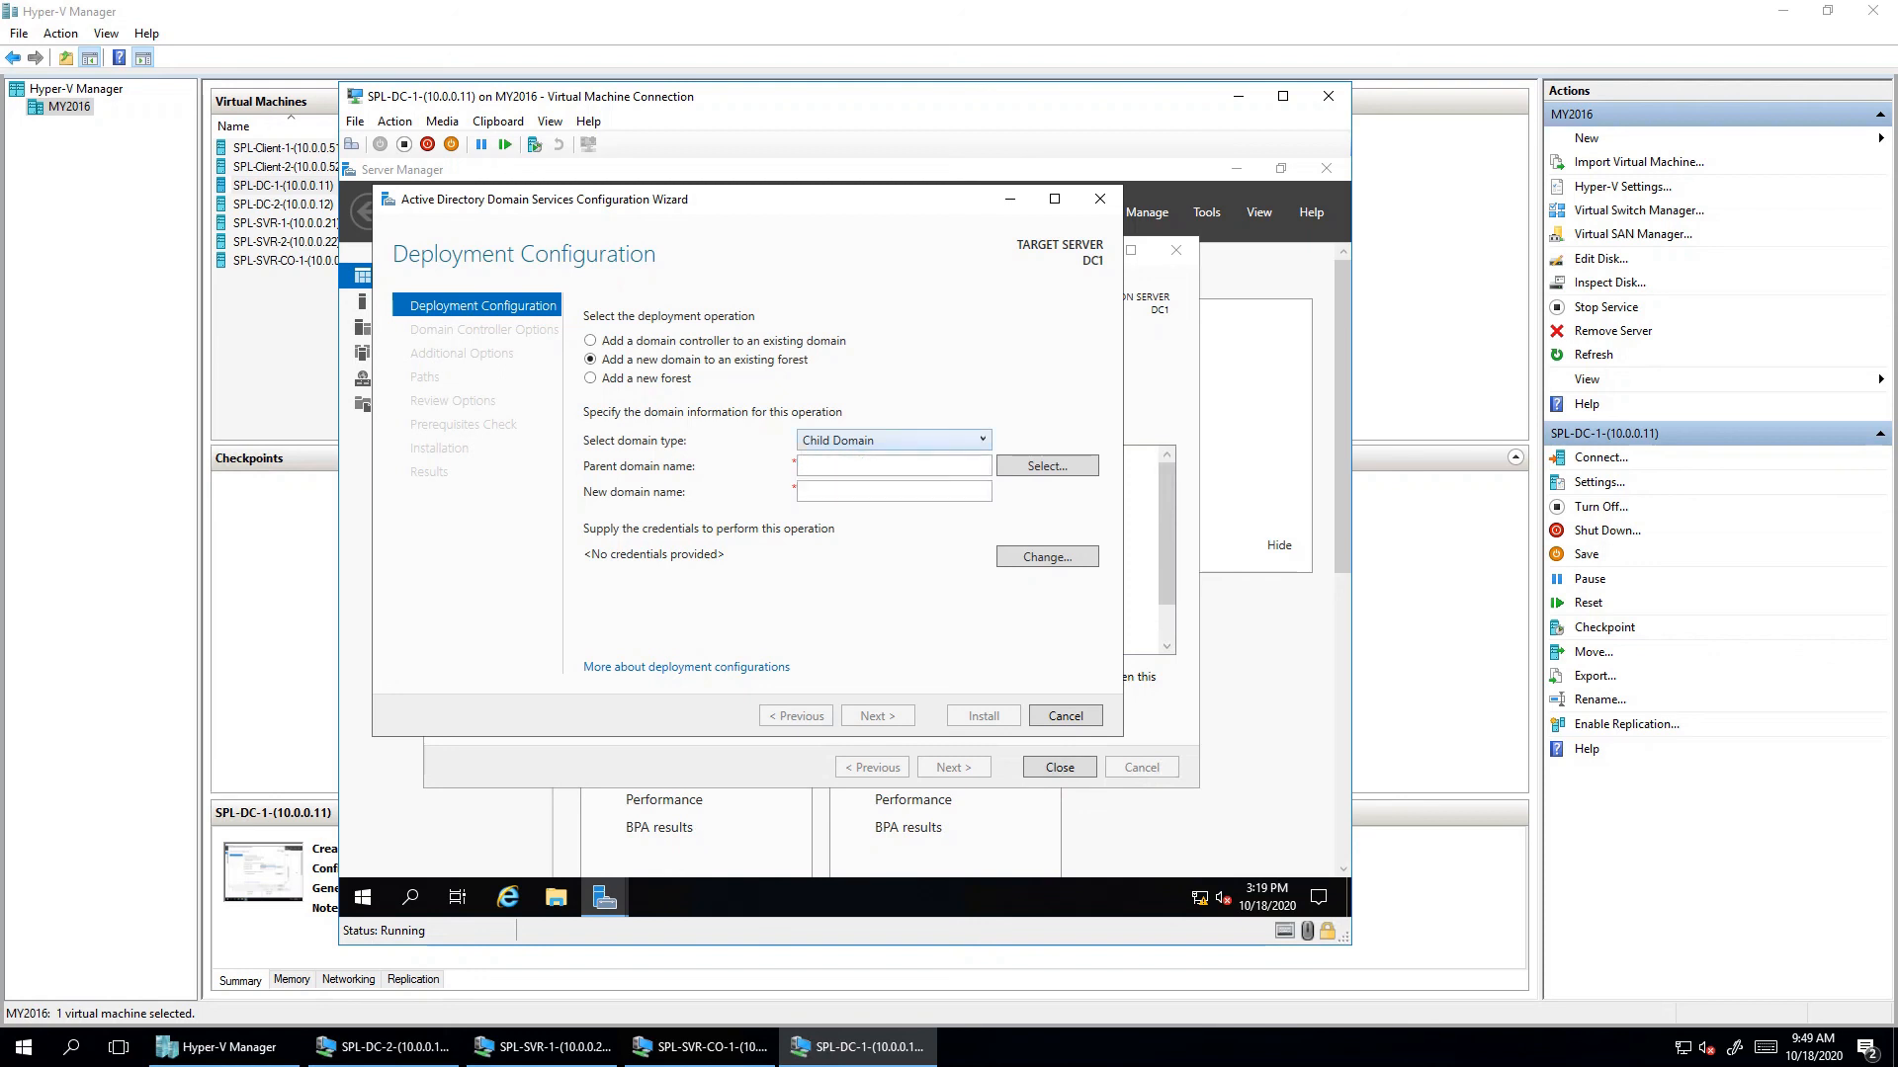
# - Choose Add a new forest with root domain name SPL.COM
pyautogui.click(590, 378)
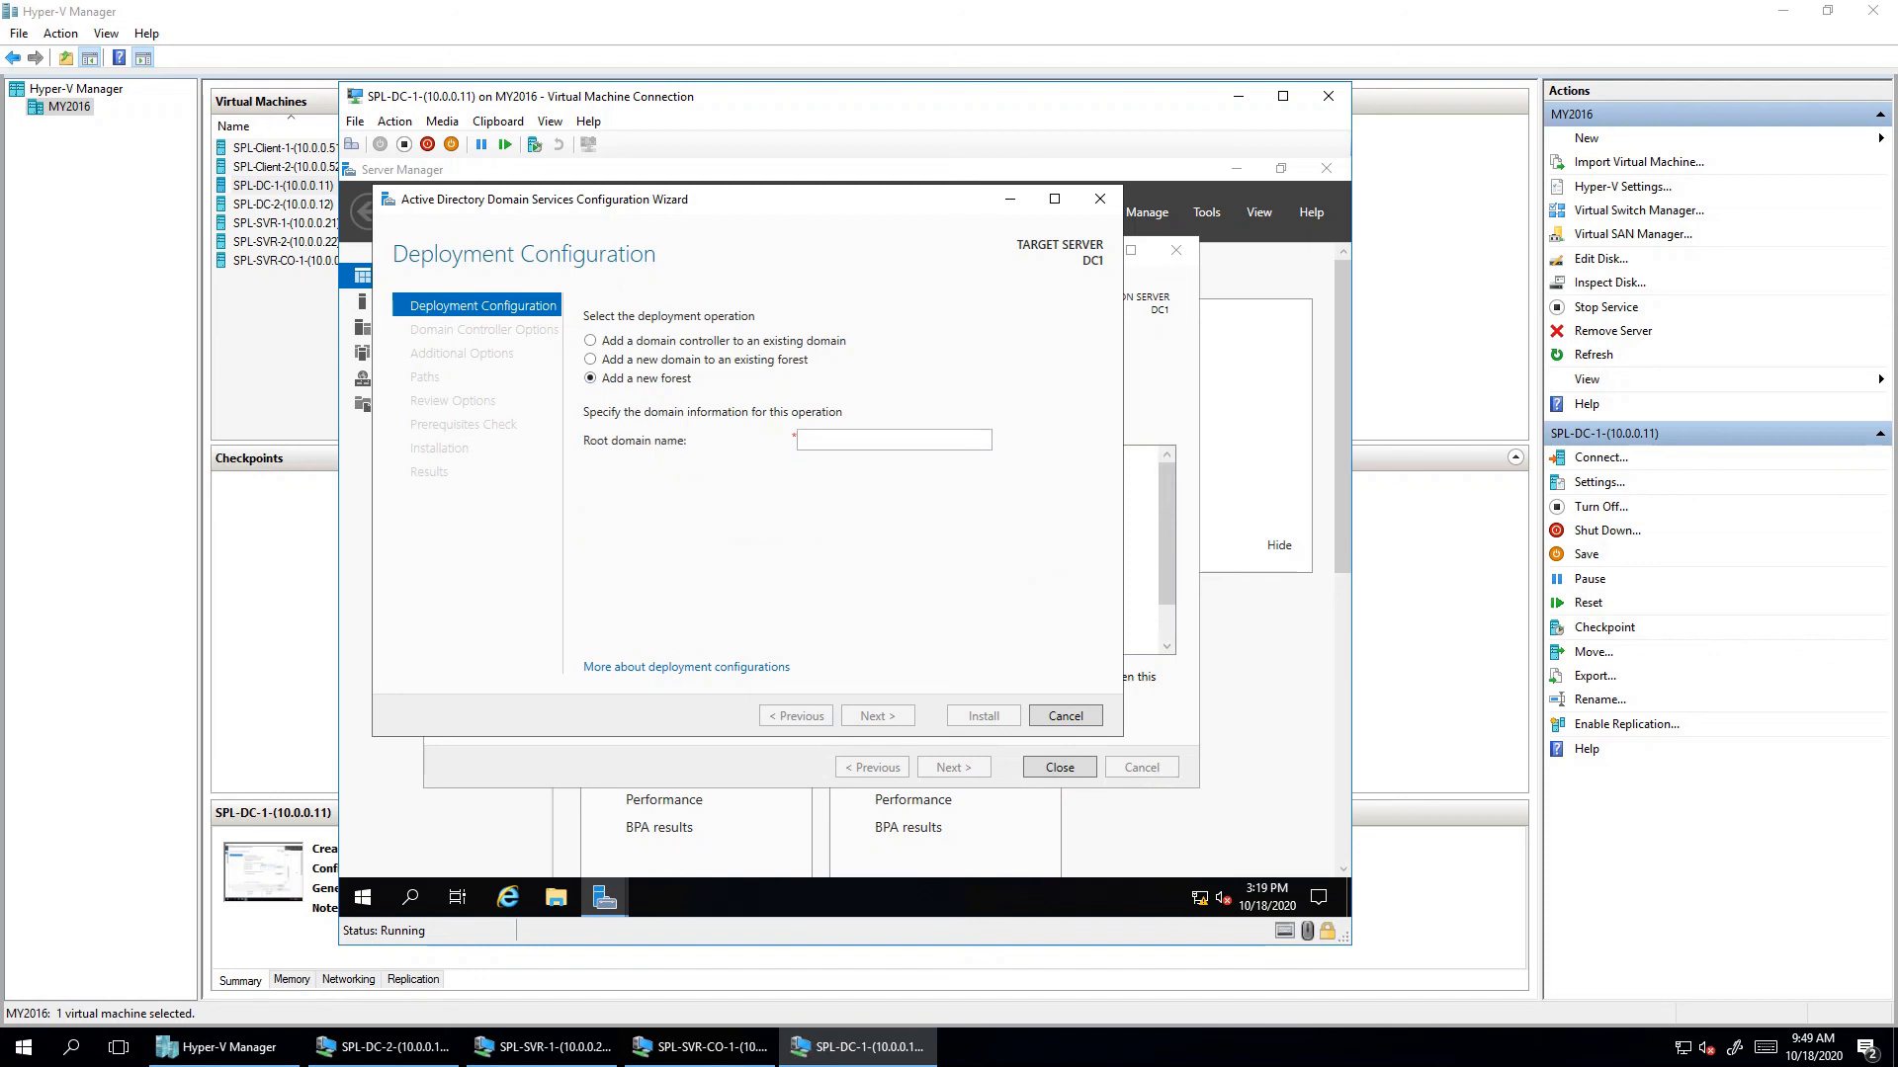
pyautogui.click(893, 439)
pyautogui.write('S')
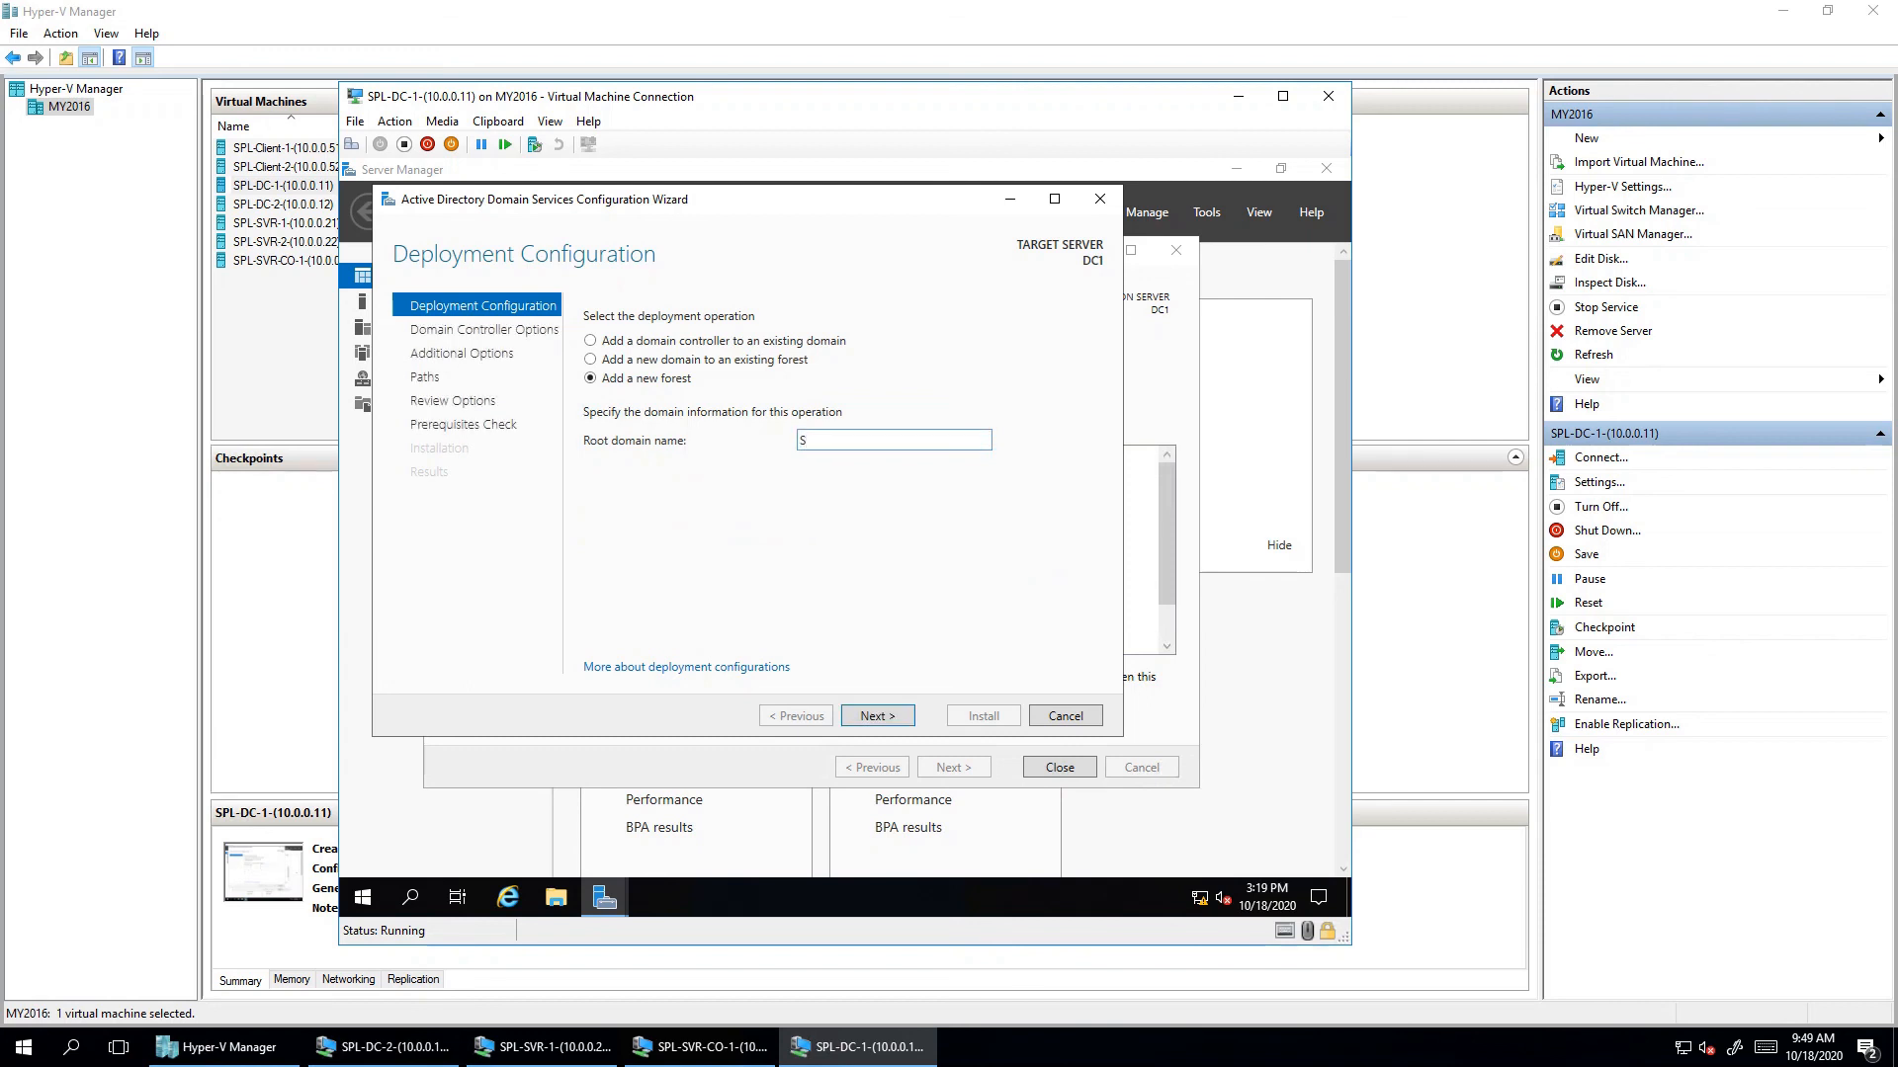
pyautogui.write('PL.COM')
# - Continue to Domain Controller Options, try 2012 R2 and 2008 R2 forest levels, then restore Windows Server 2016
pyautogui.press('Return')
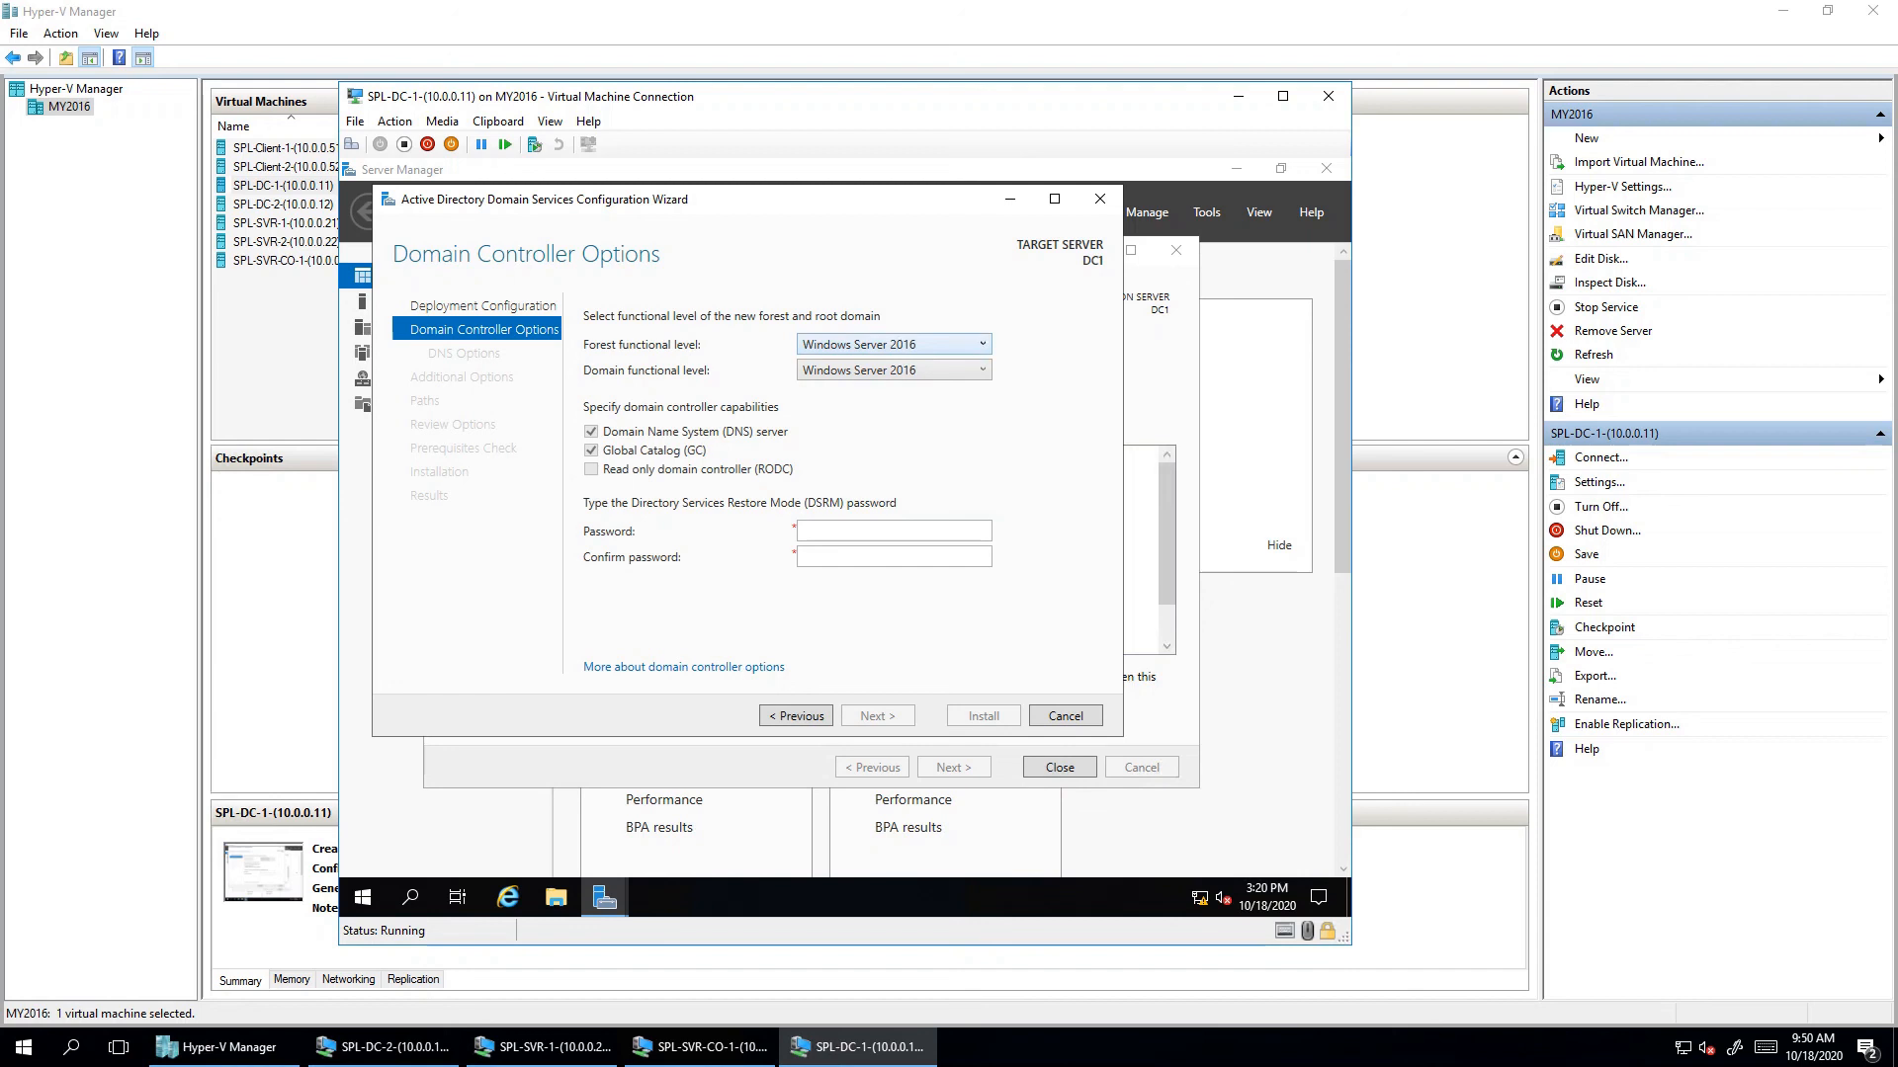
pyautogui.hotkey('alt', 'Down')
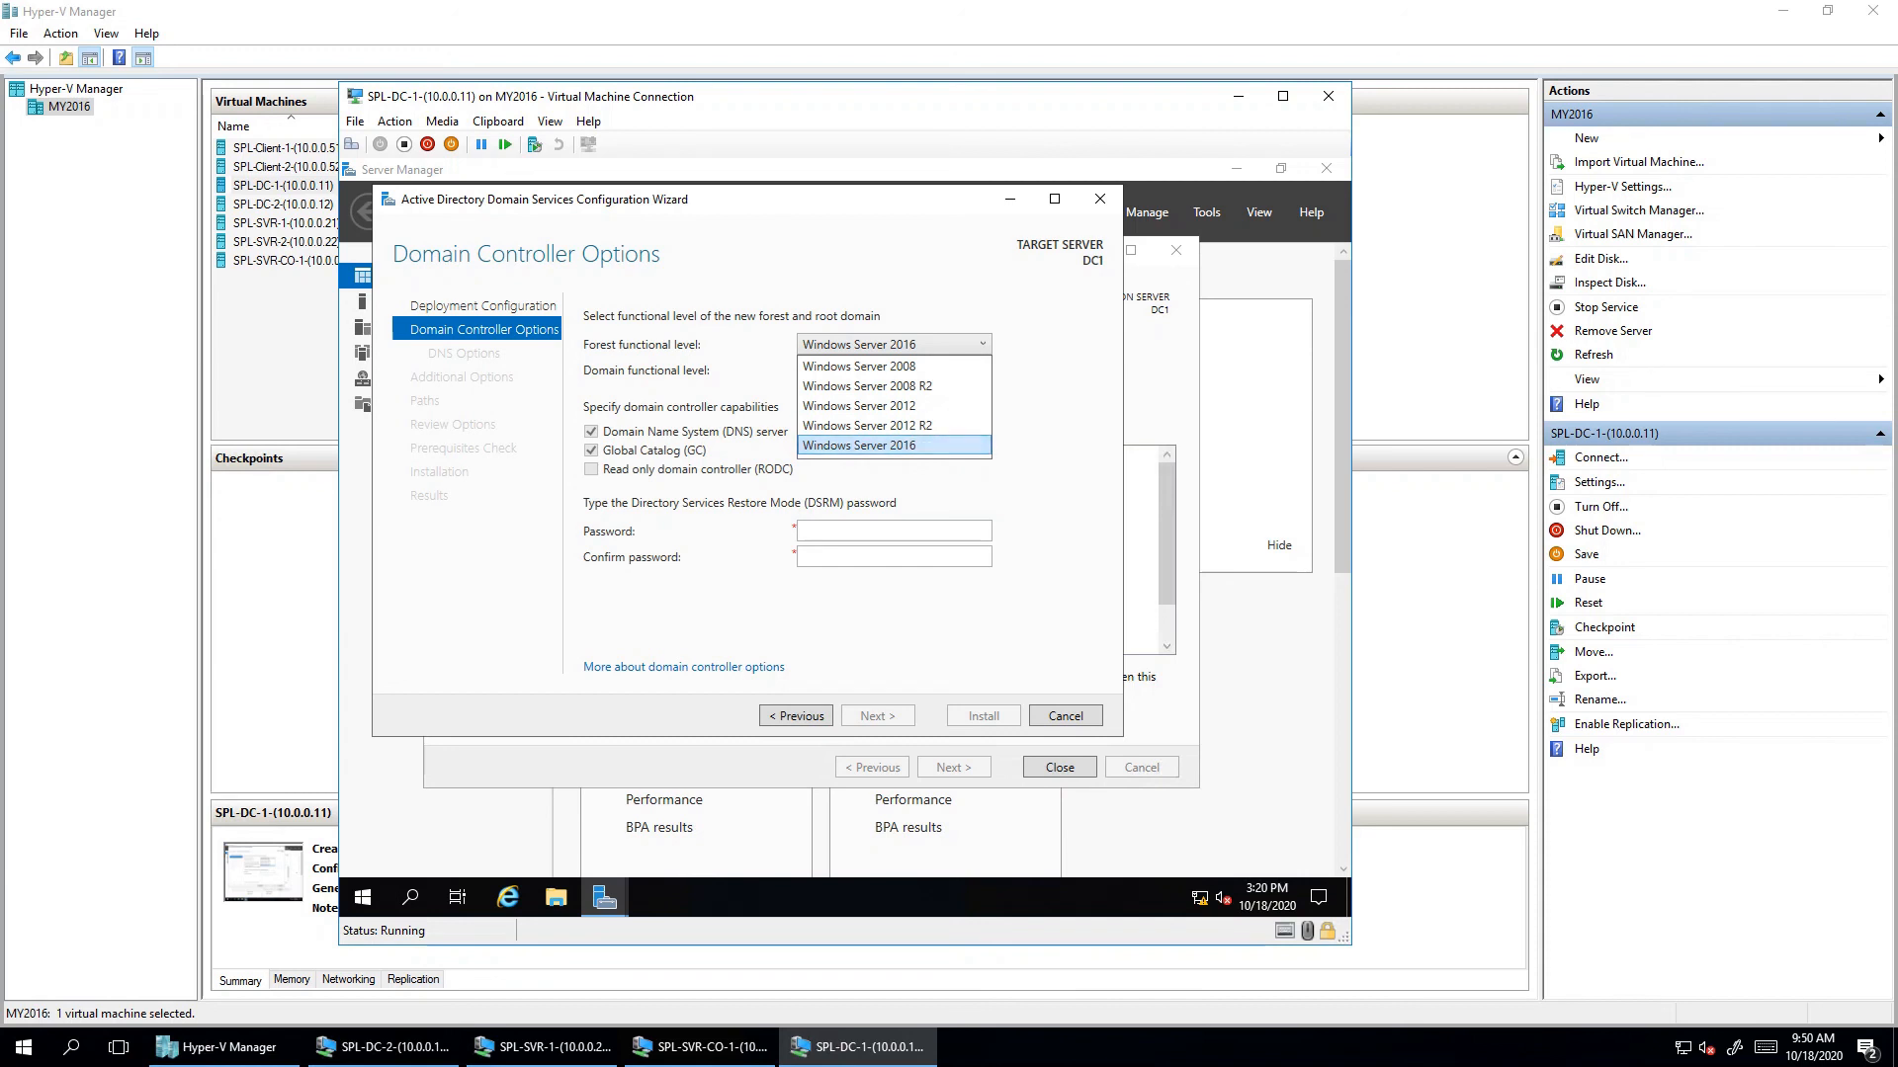
pyautogui.click(867, 425)
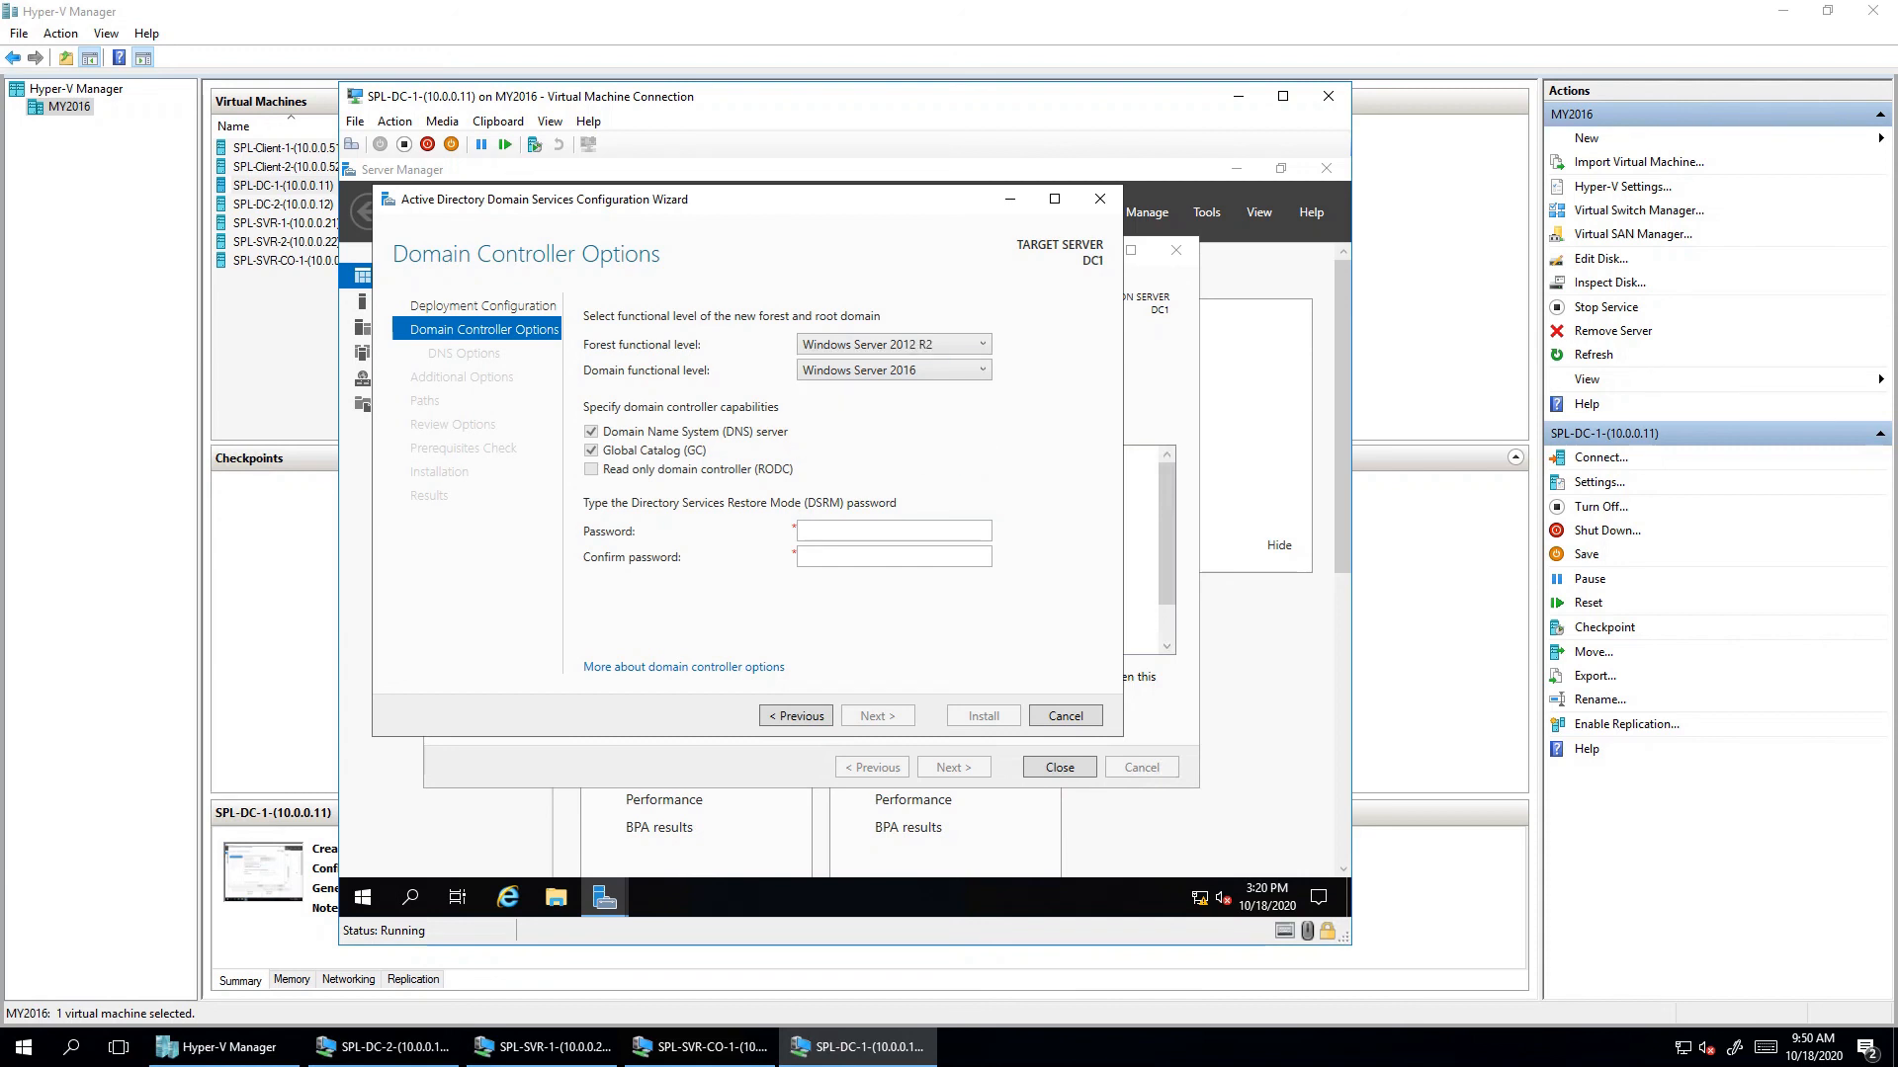
pyautogui.click(889, 344)
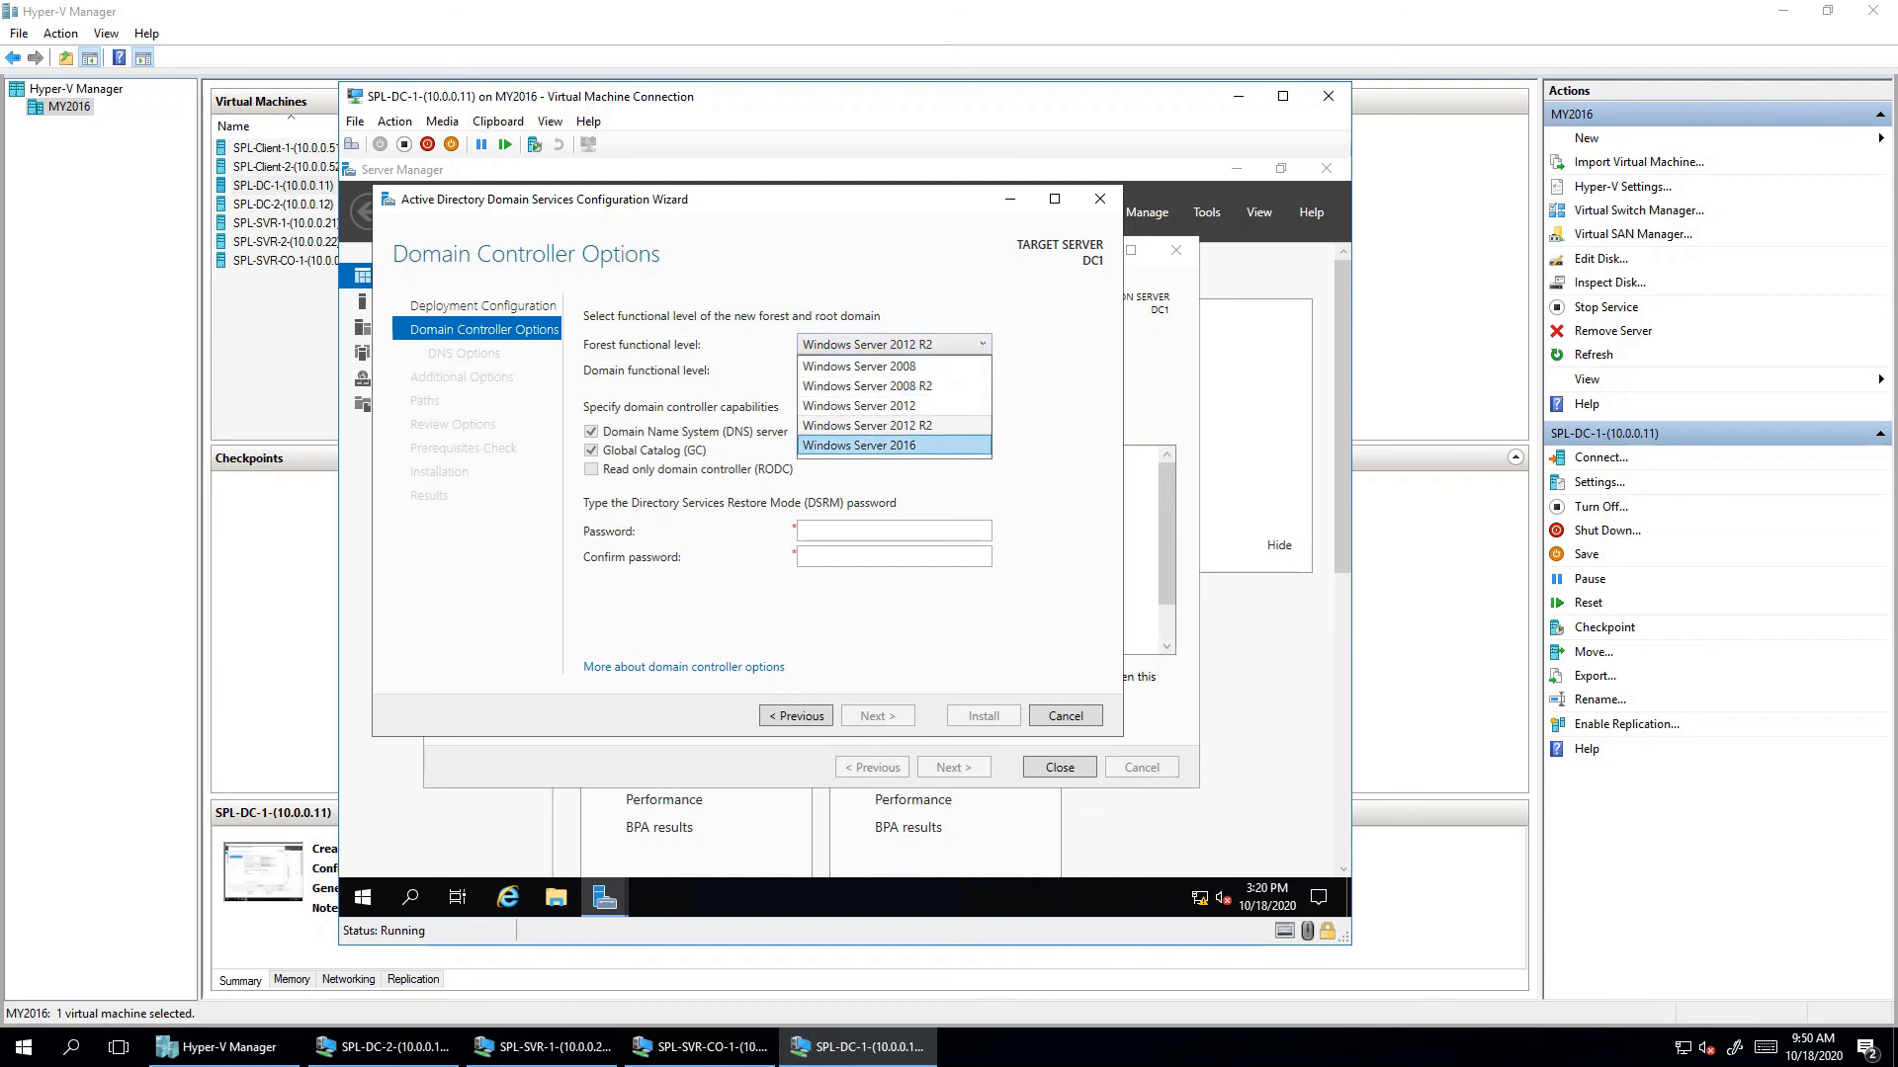
pyautogui.press('Return')
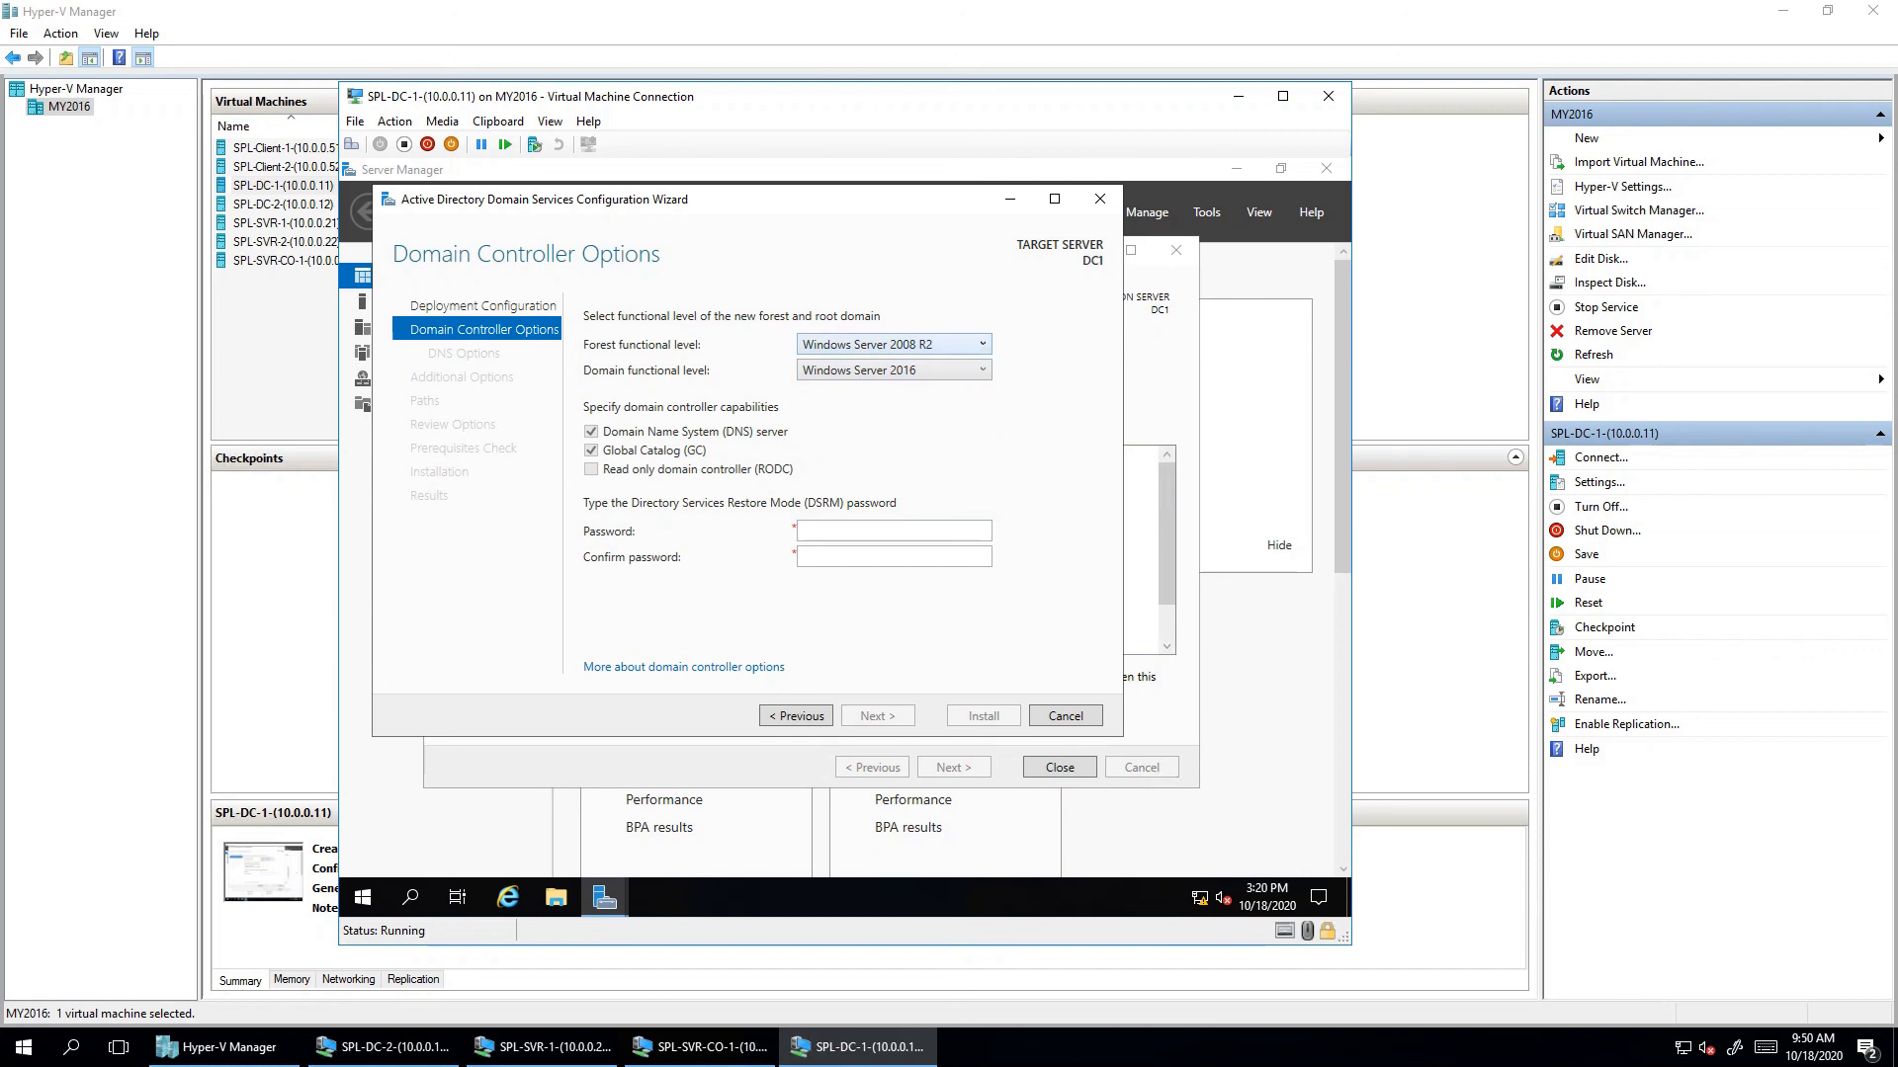
pyautogui.hotkey('alt', 'Down')
pyautogui.press('Down')
pyautogui.press('Down')
pyautogui.press('Down')
pyautogui.press('Return')
# - Enter and confirm the DSRM password, then continue to DNS Options
pyautogui.click(870, 531)
pyautogui.write('********')
pyautogui.press('Tab')
pyautogui.write('***')
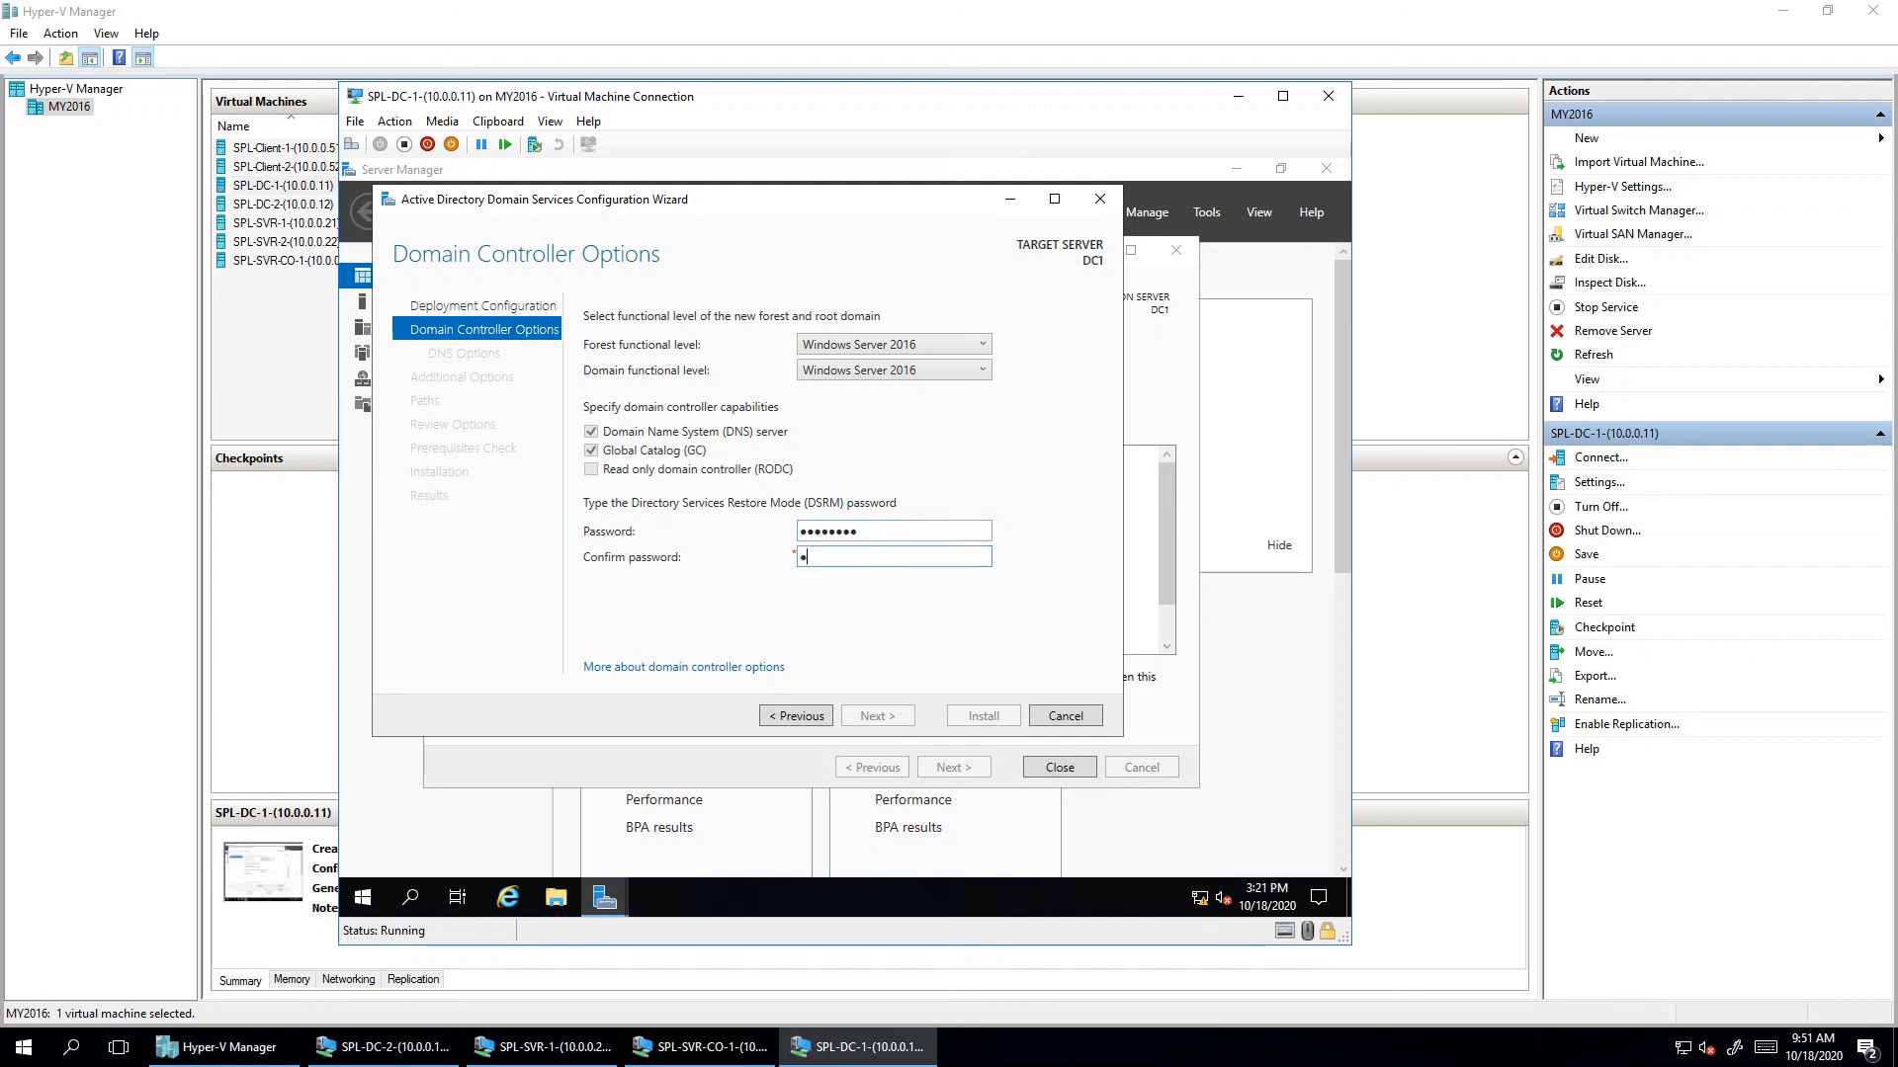
pyautogui.write('*****')
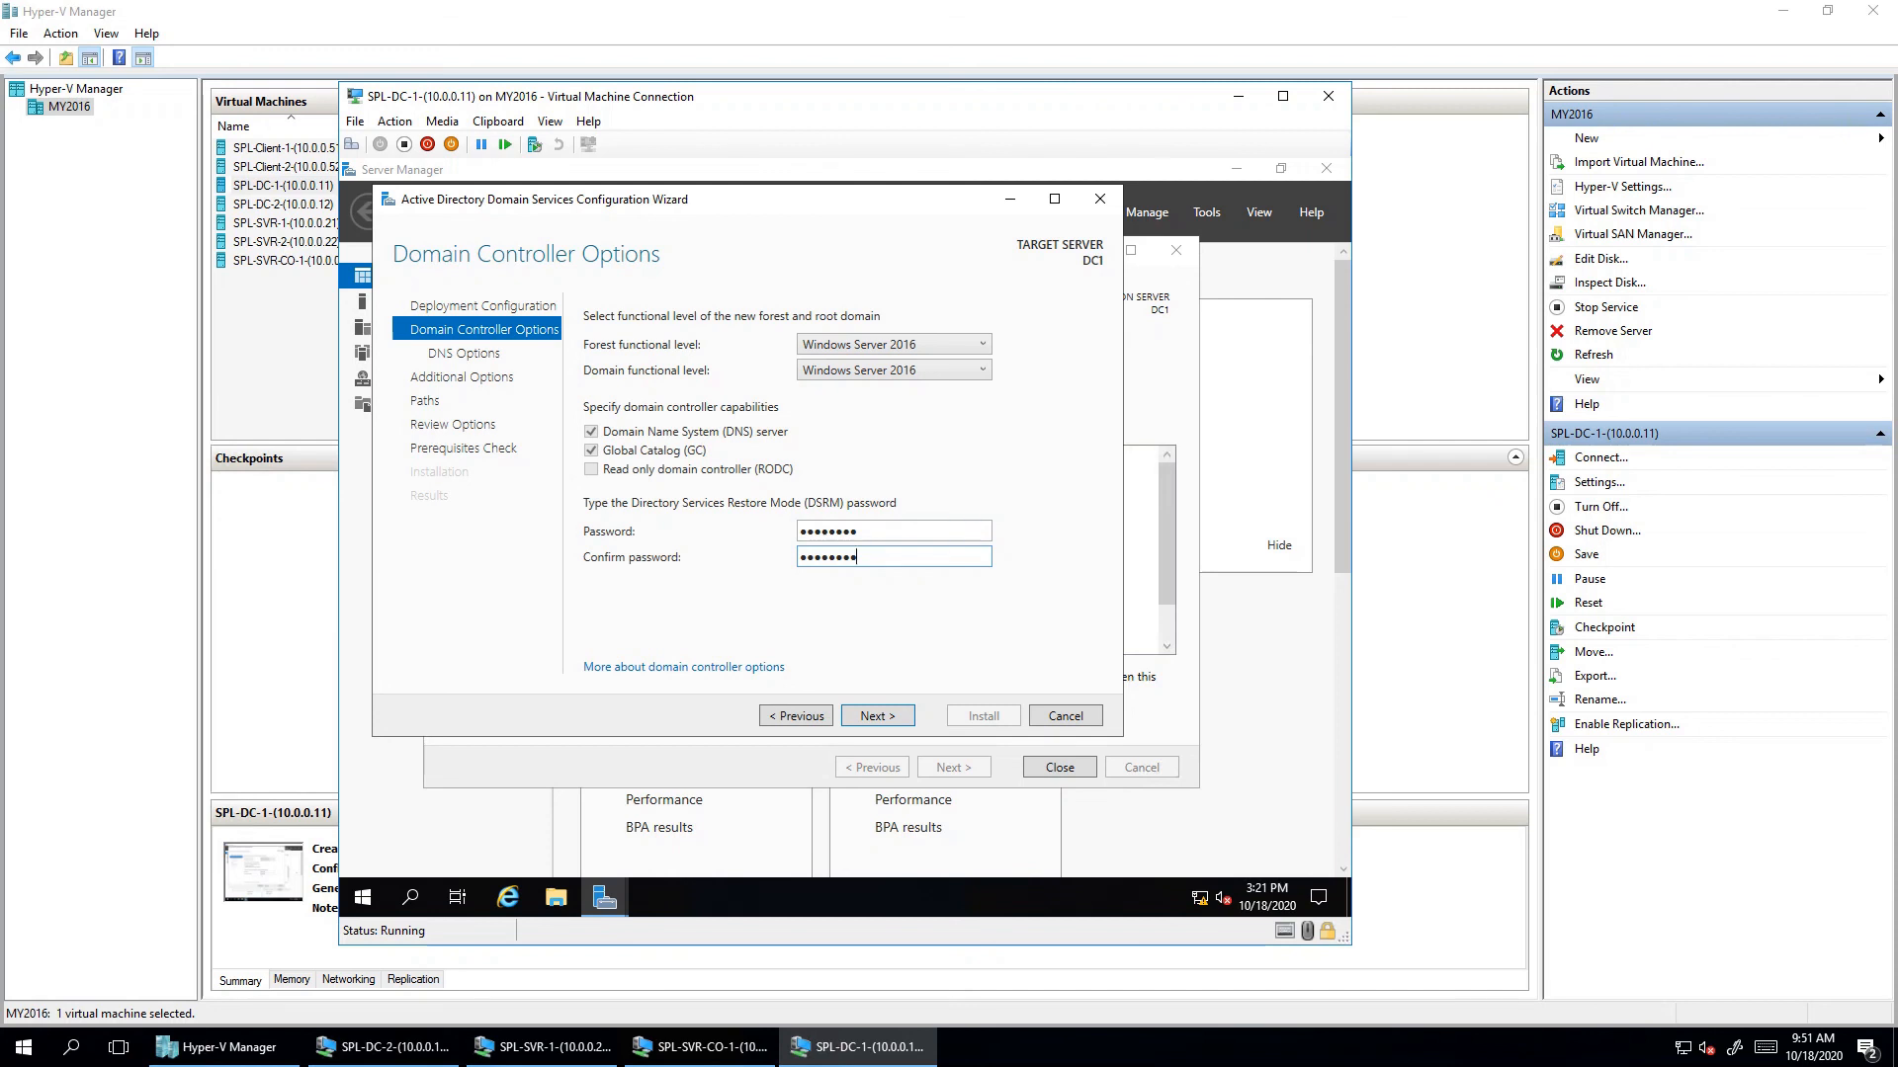
pyautogui.press('Return')
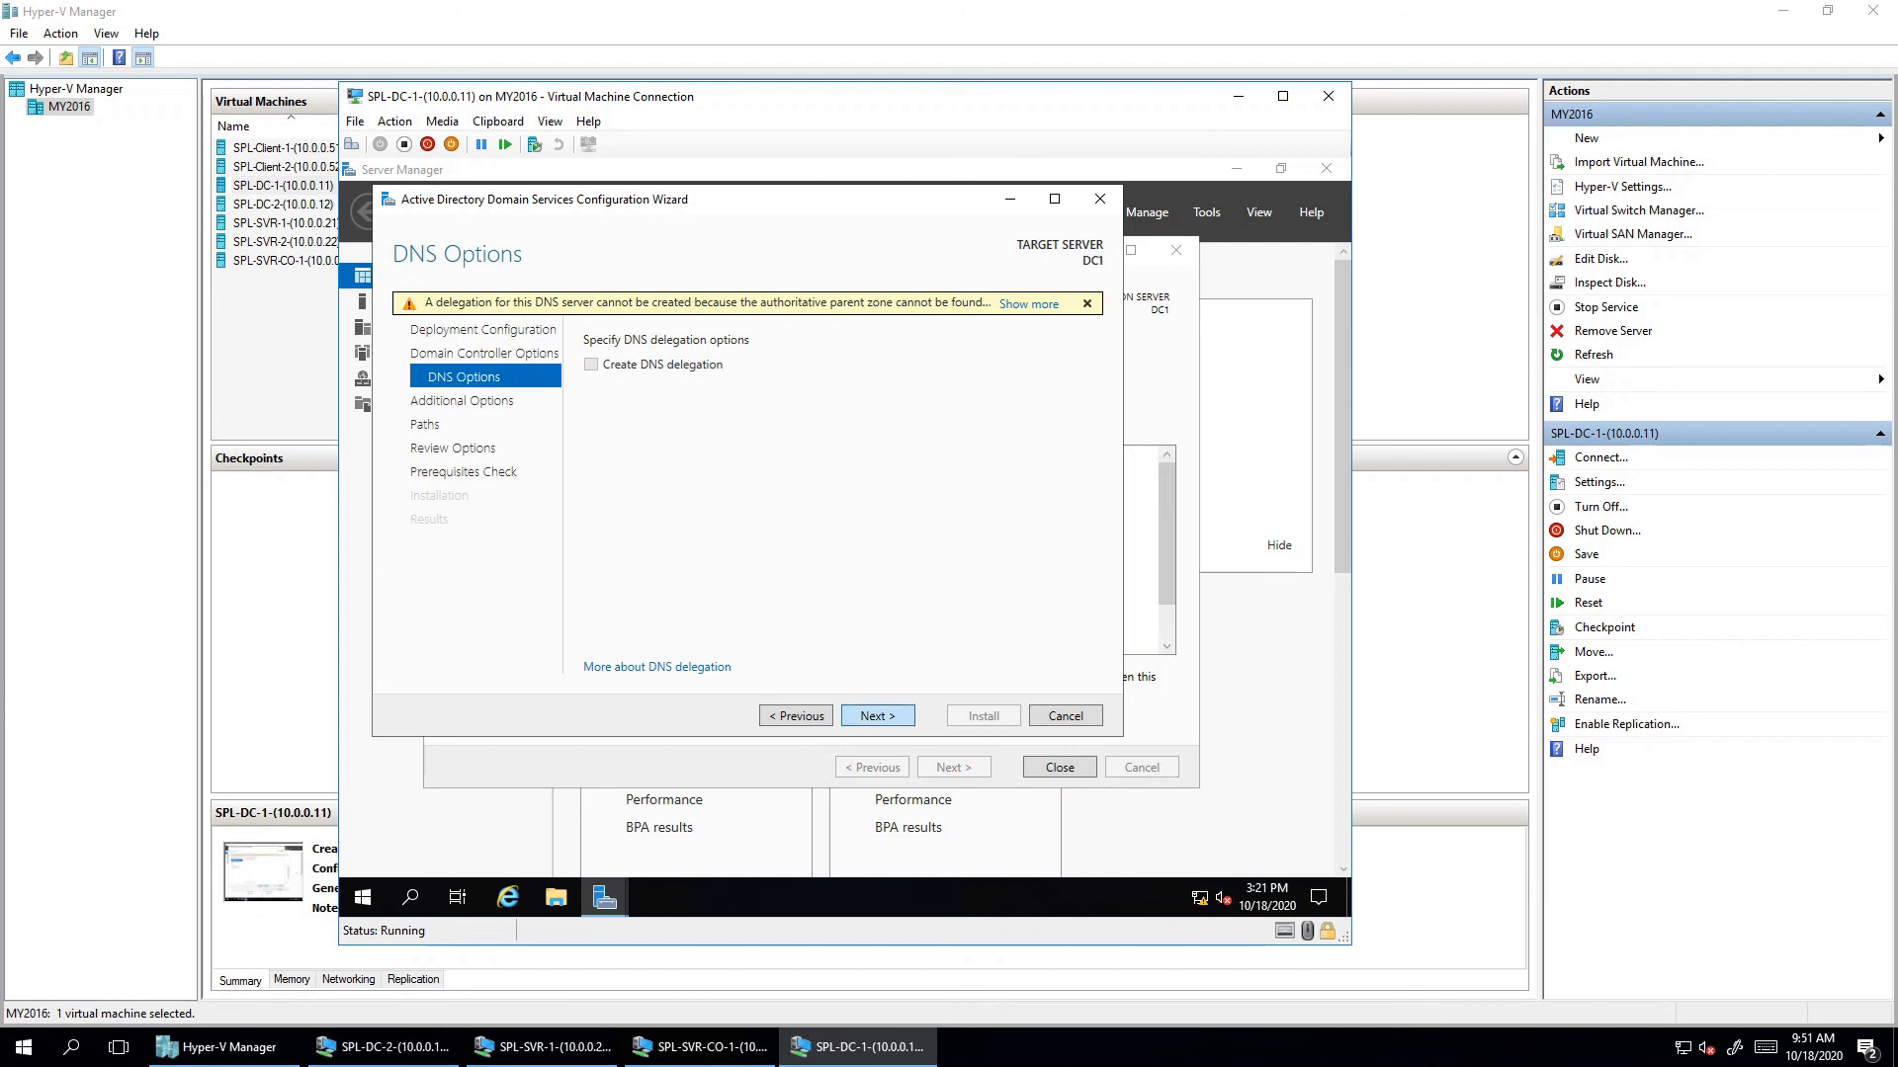
# - Accept the DNS options and the NetBIOS domain name SPL
pyautogui.press('Return')
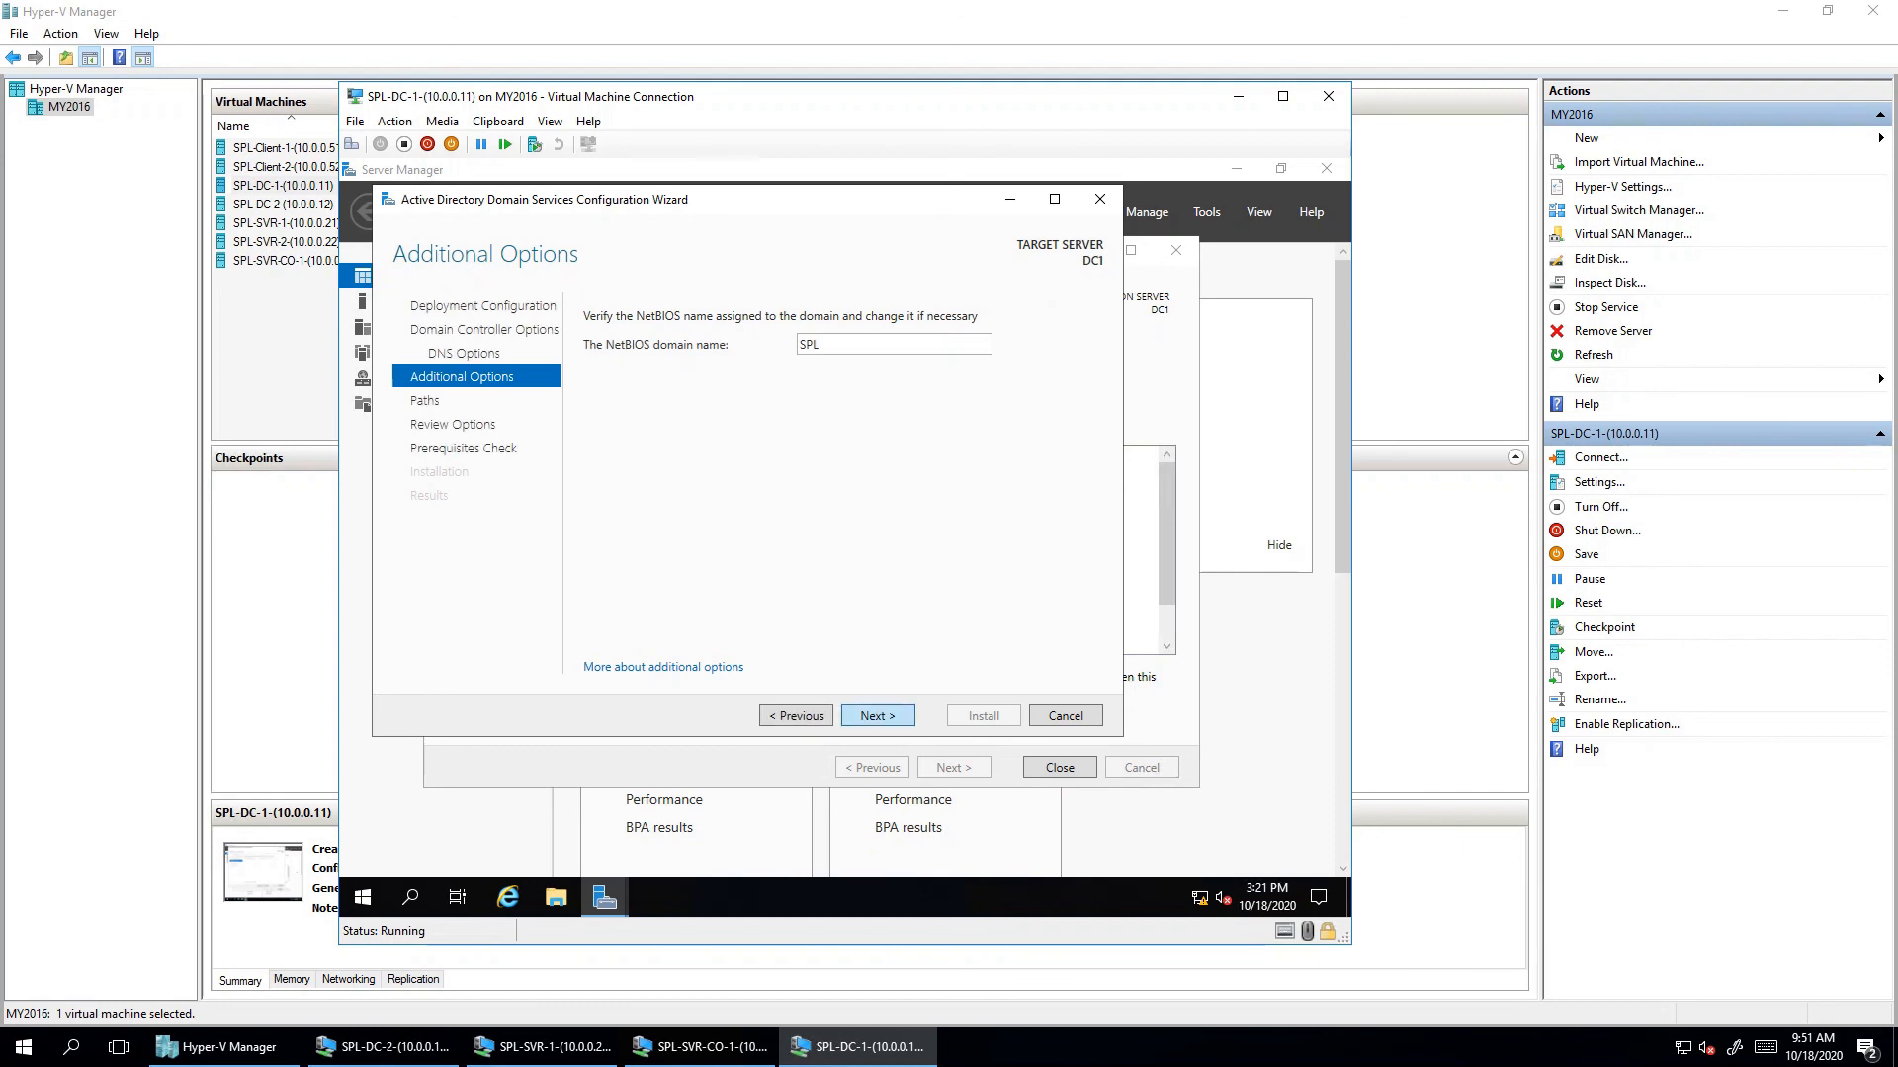
pyautogui.click(878, 716)
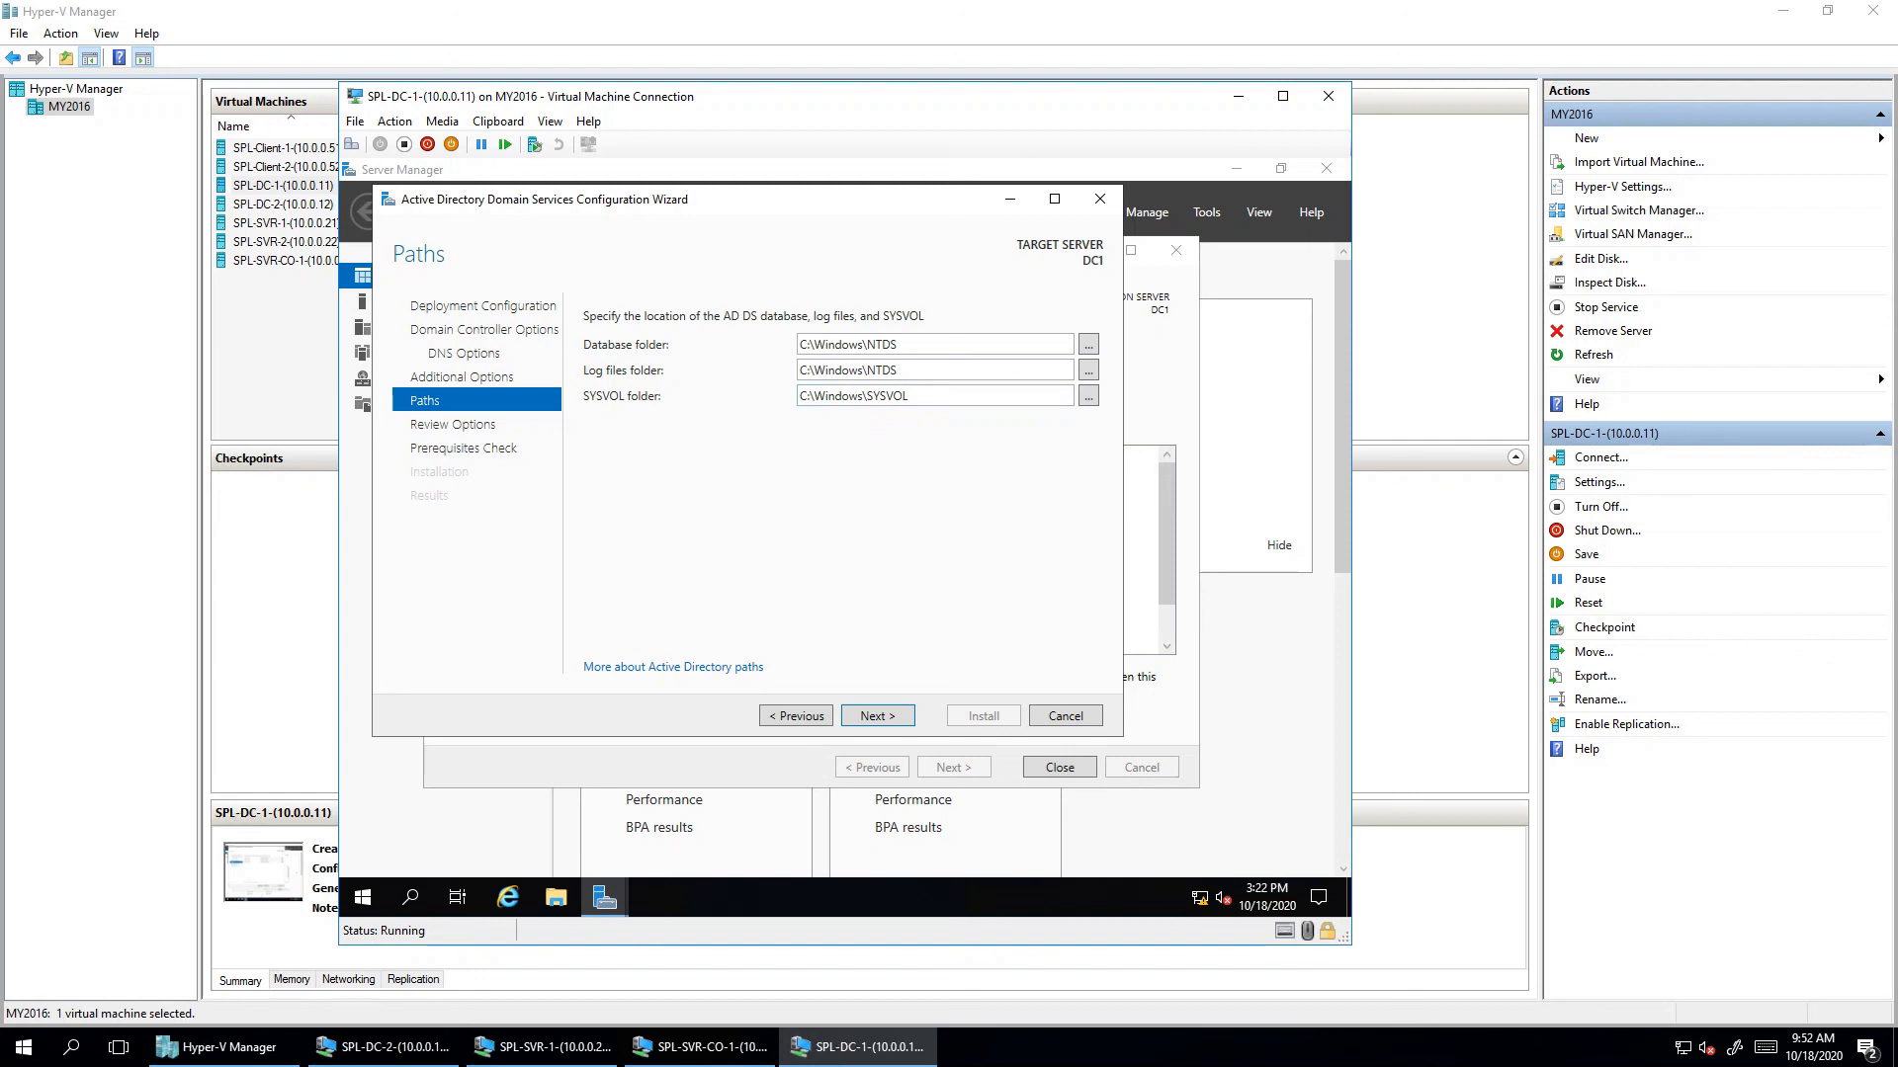
# - Keep the default NTDS and SYSVOL paths, review the options, and run the prerequisites check
pyautogui.press('Return')
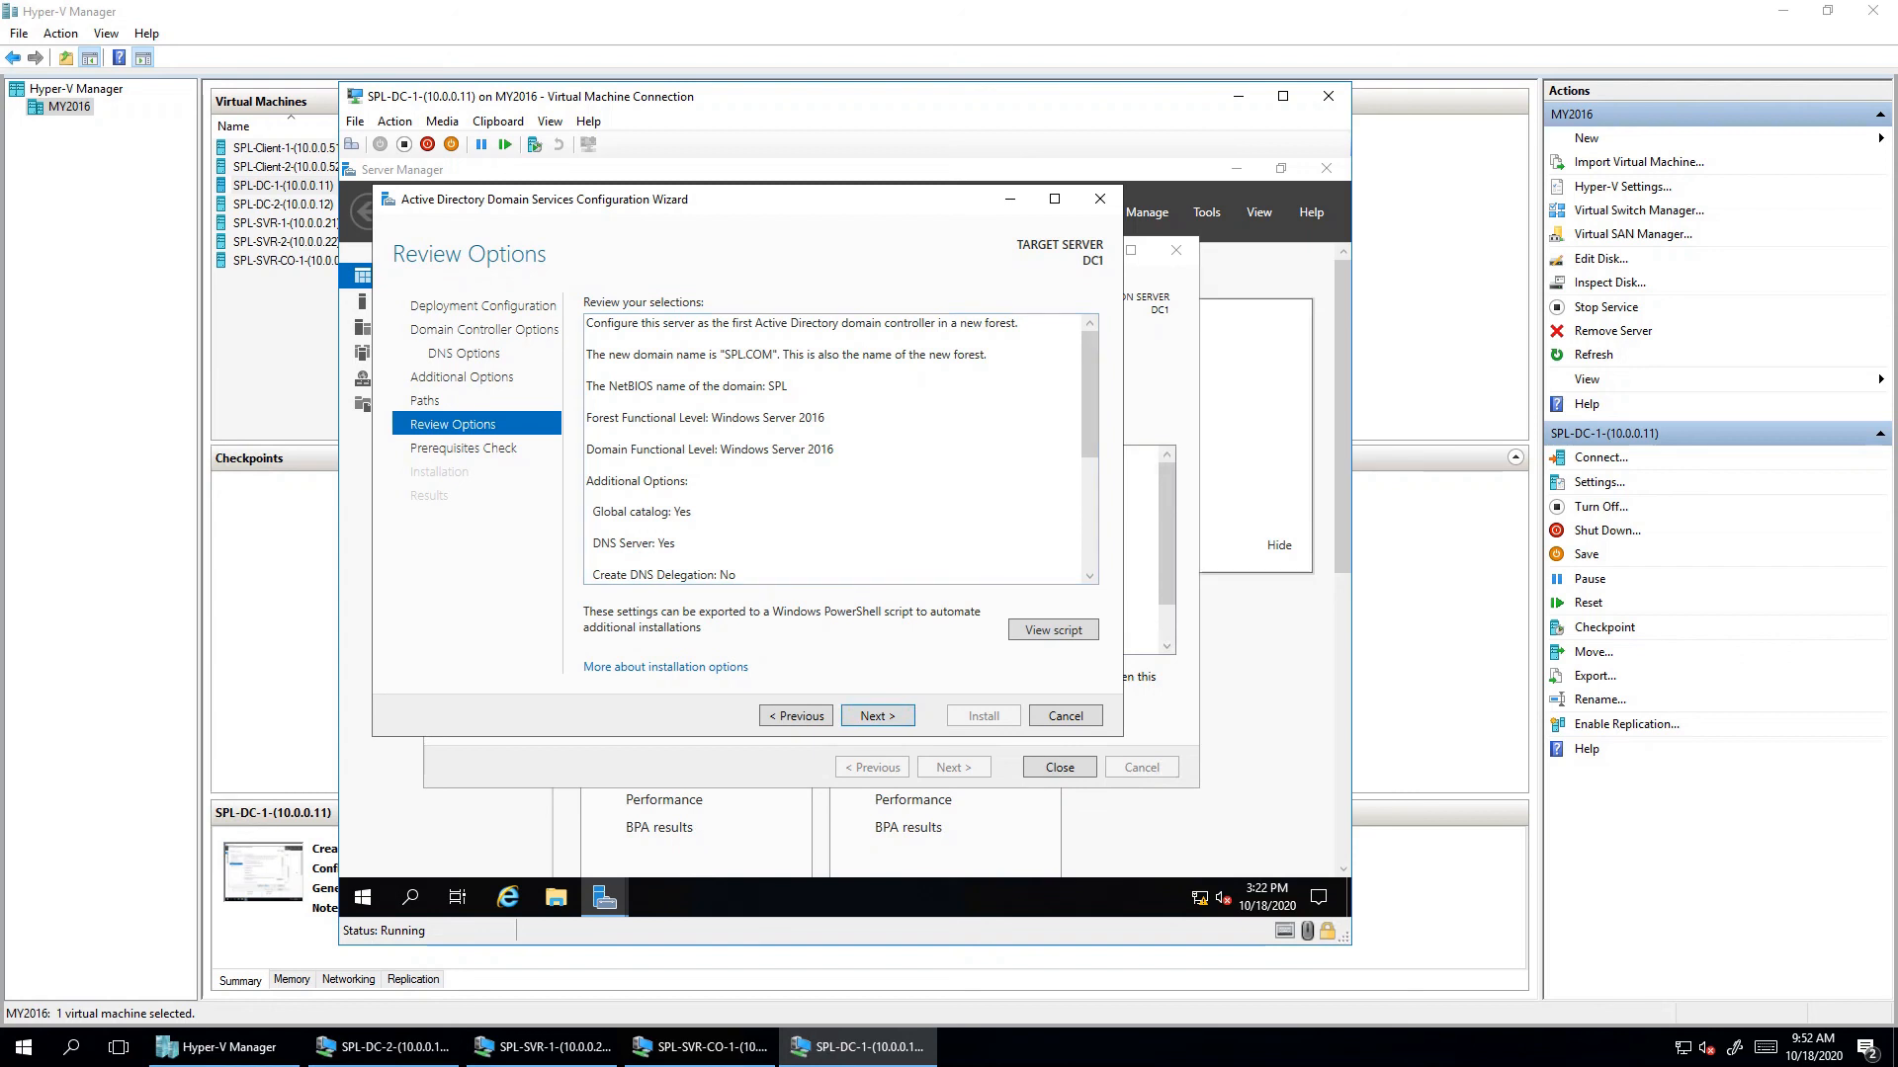
pyautogui.scroll(-5, 835, 449)
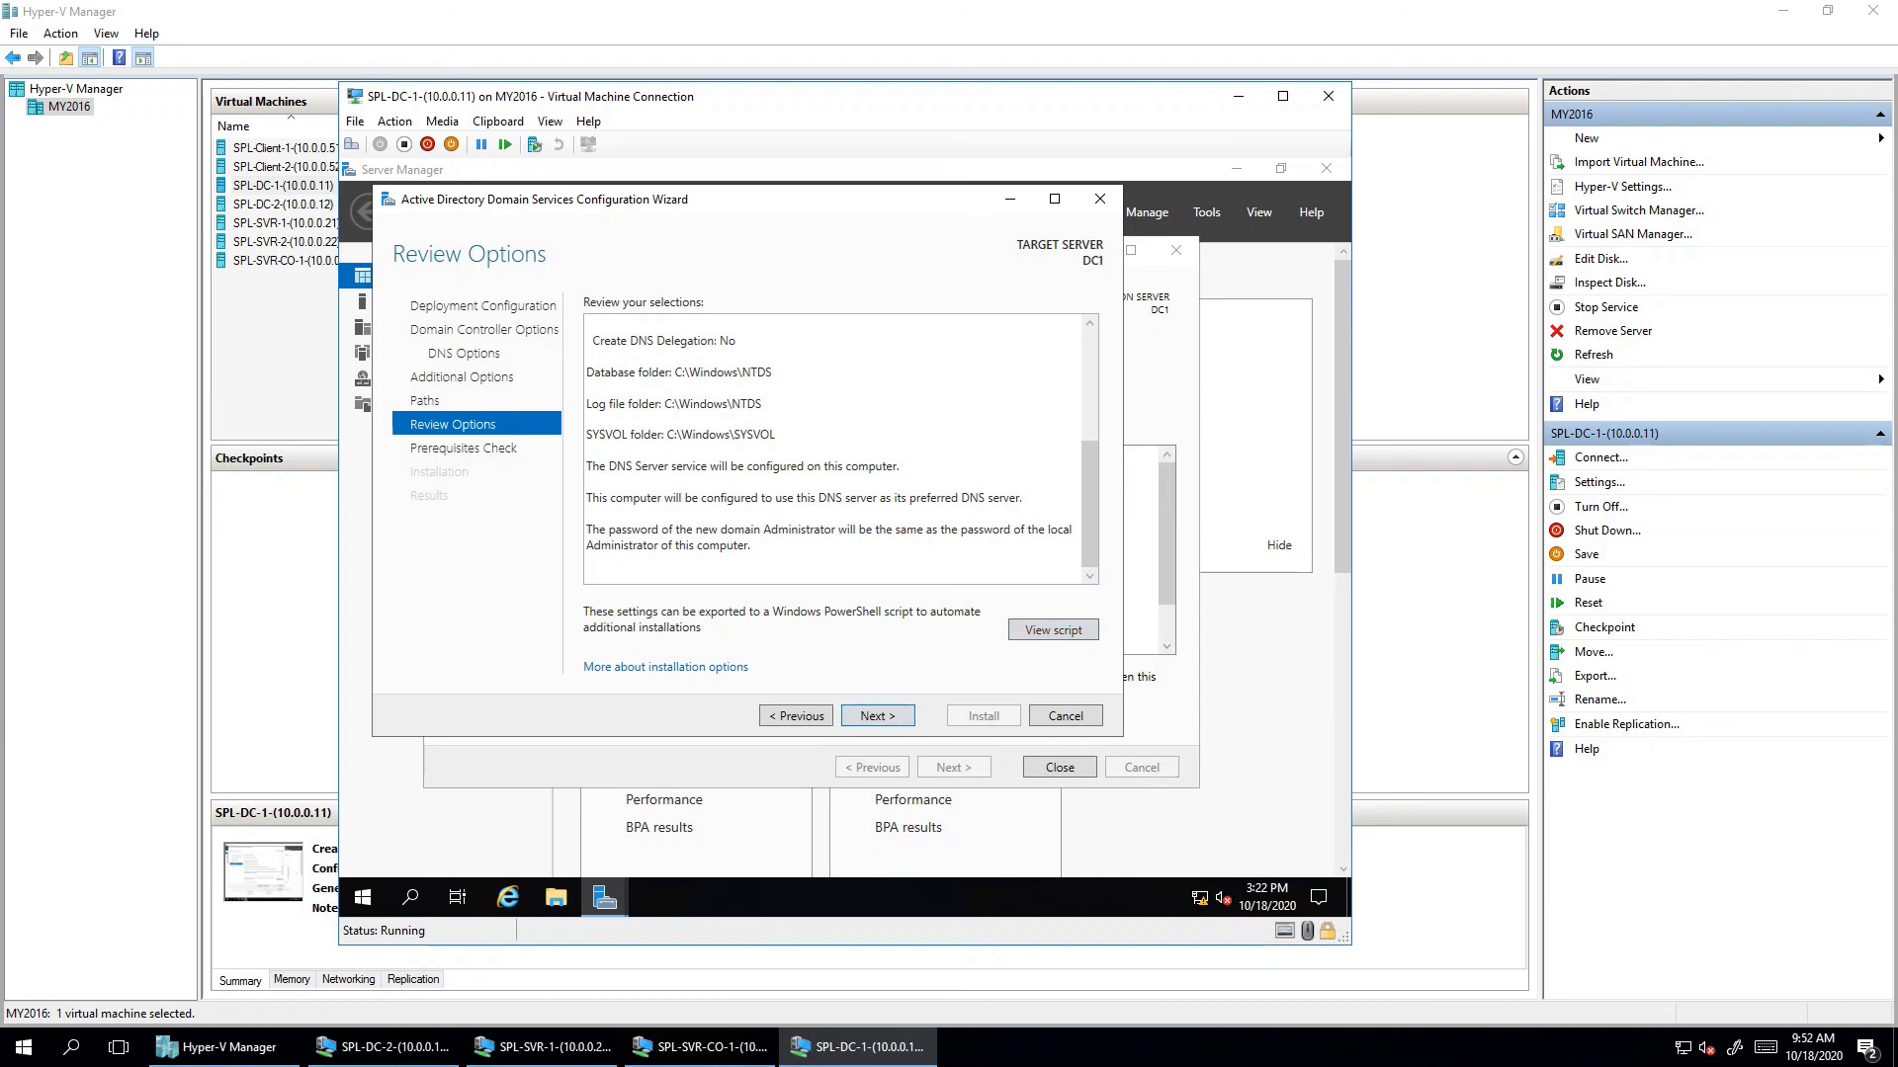
pyautogui.press('Return')
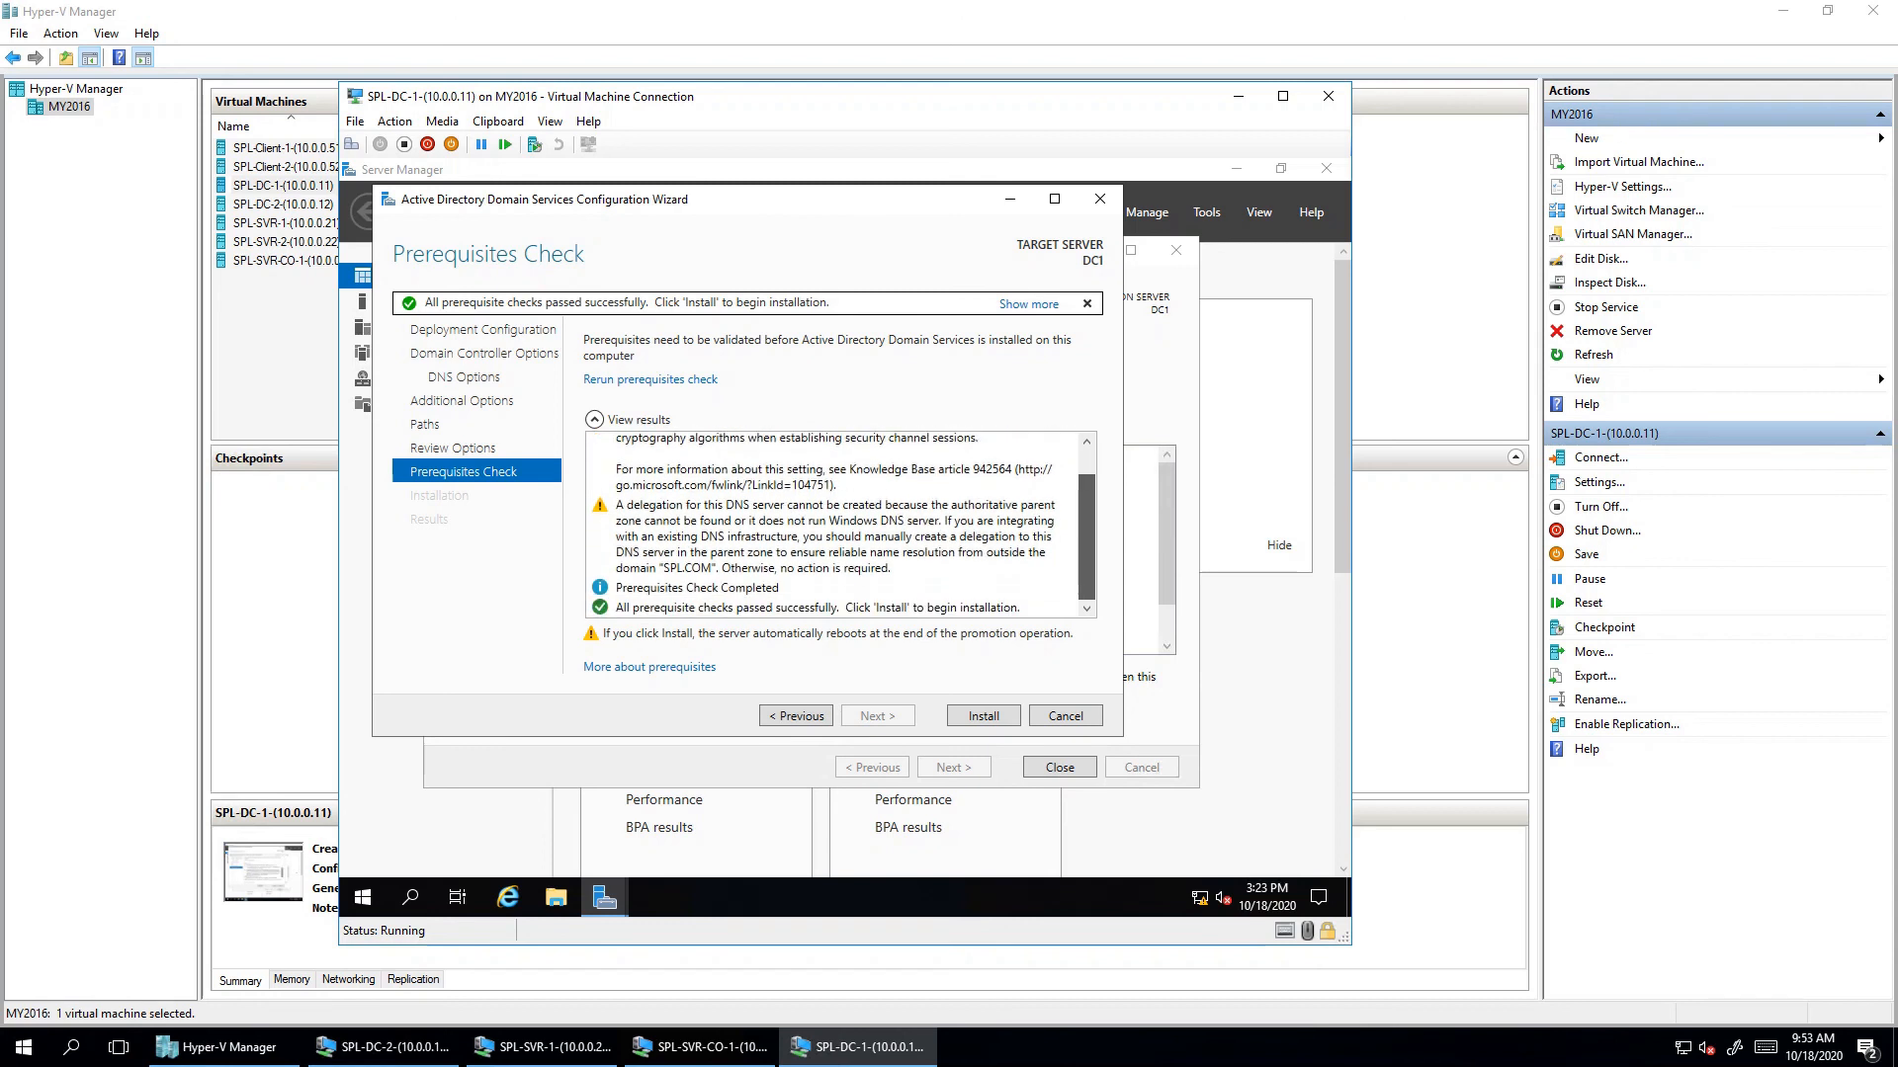
# - Scroll through the prerequisites check results to read the DNS delegation and cryptography warnings
pyautogui.scroll(1, 840, 524)
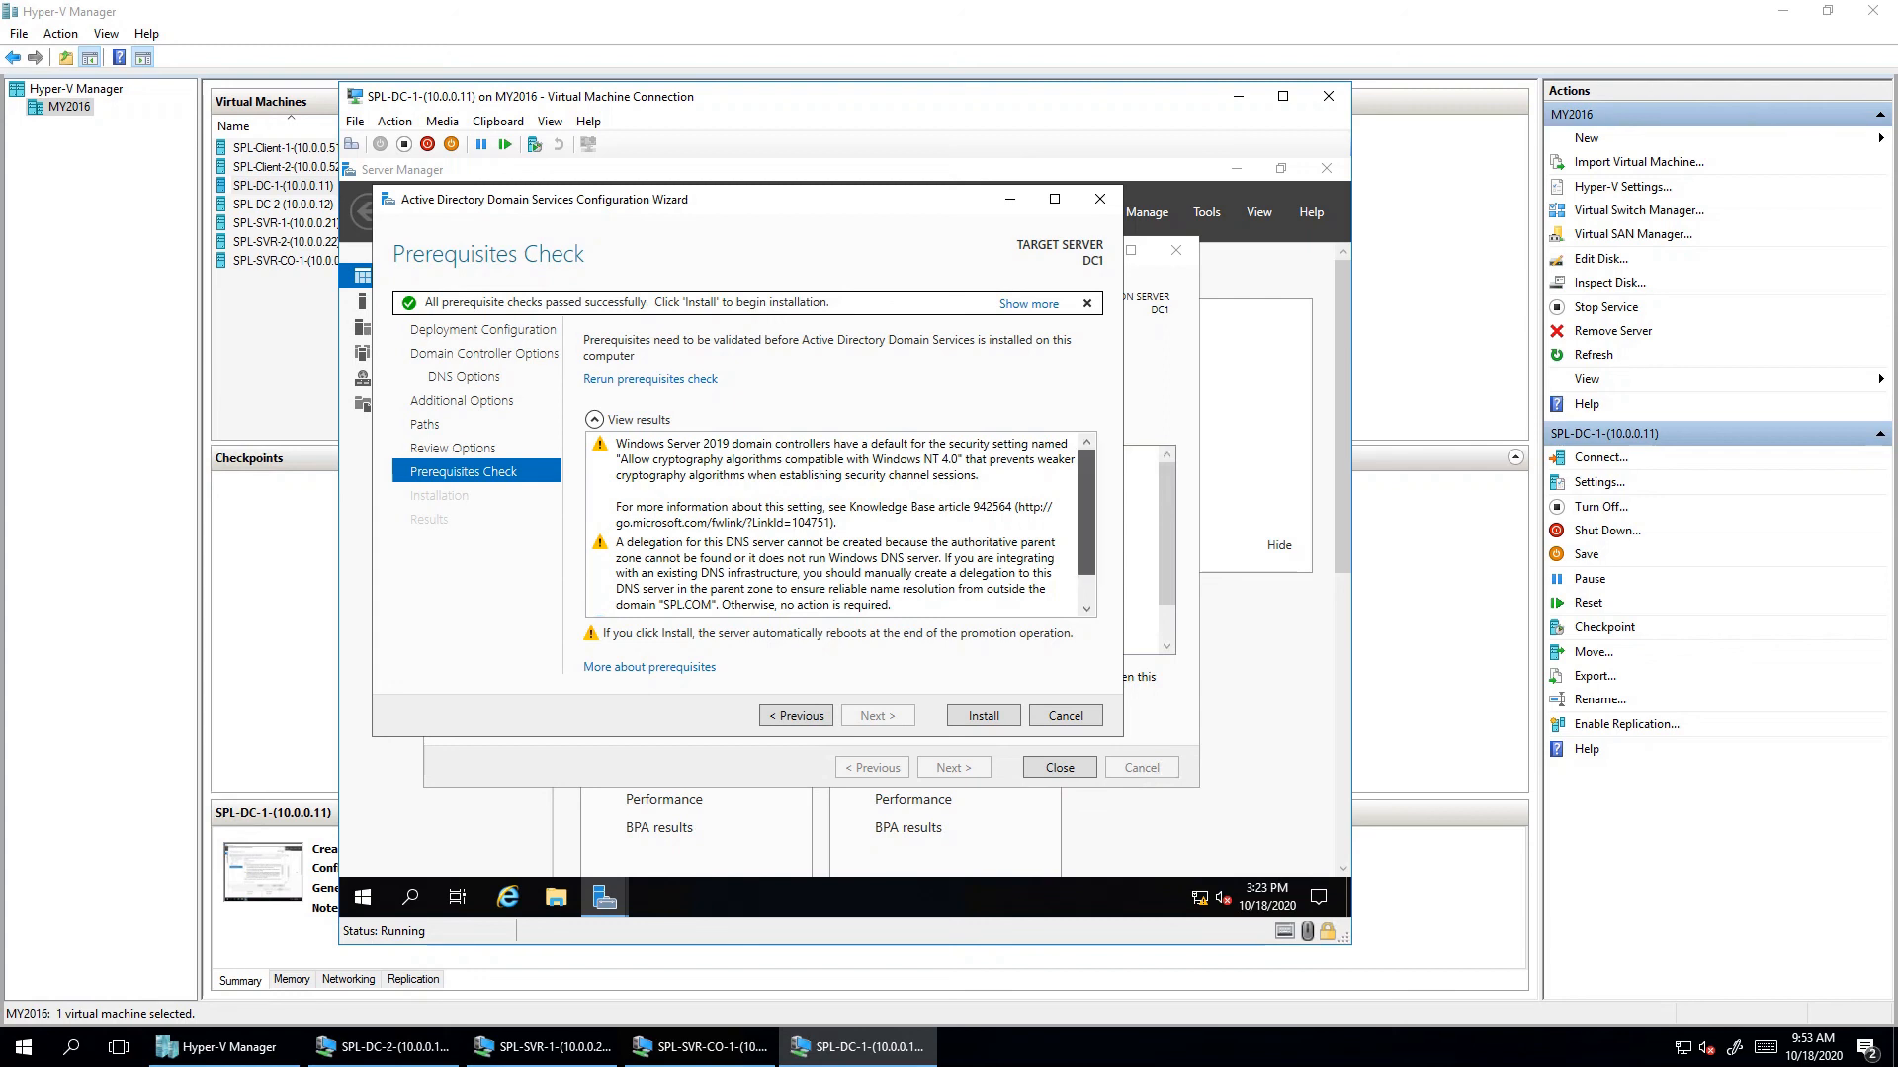
pyautogui.moveTo(1086, 511); pyautogui.dragTo(1086, 538)
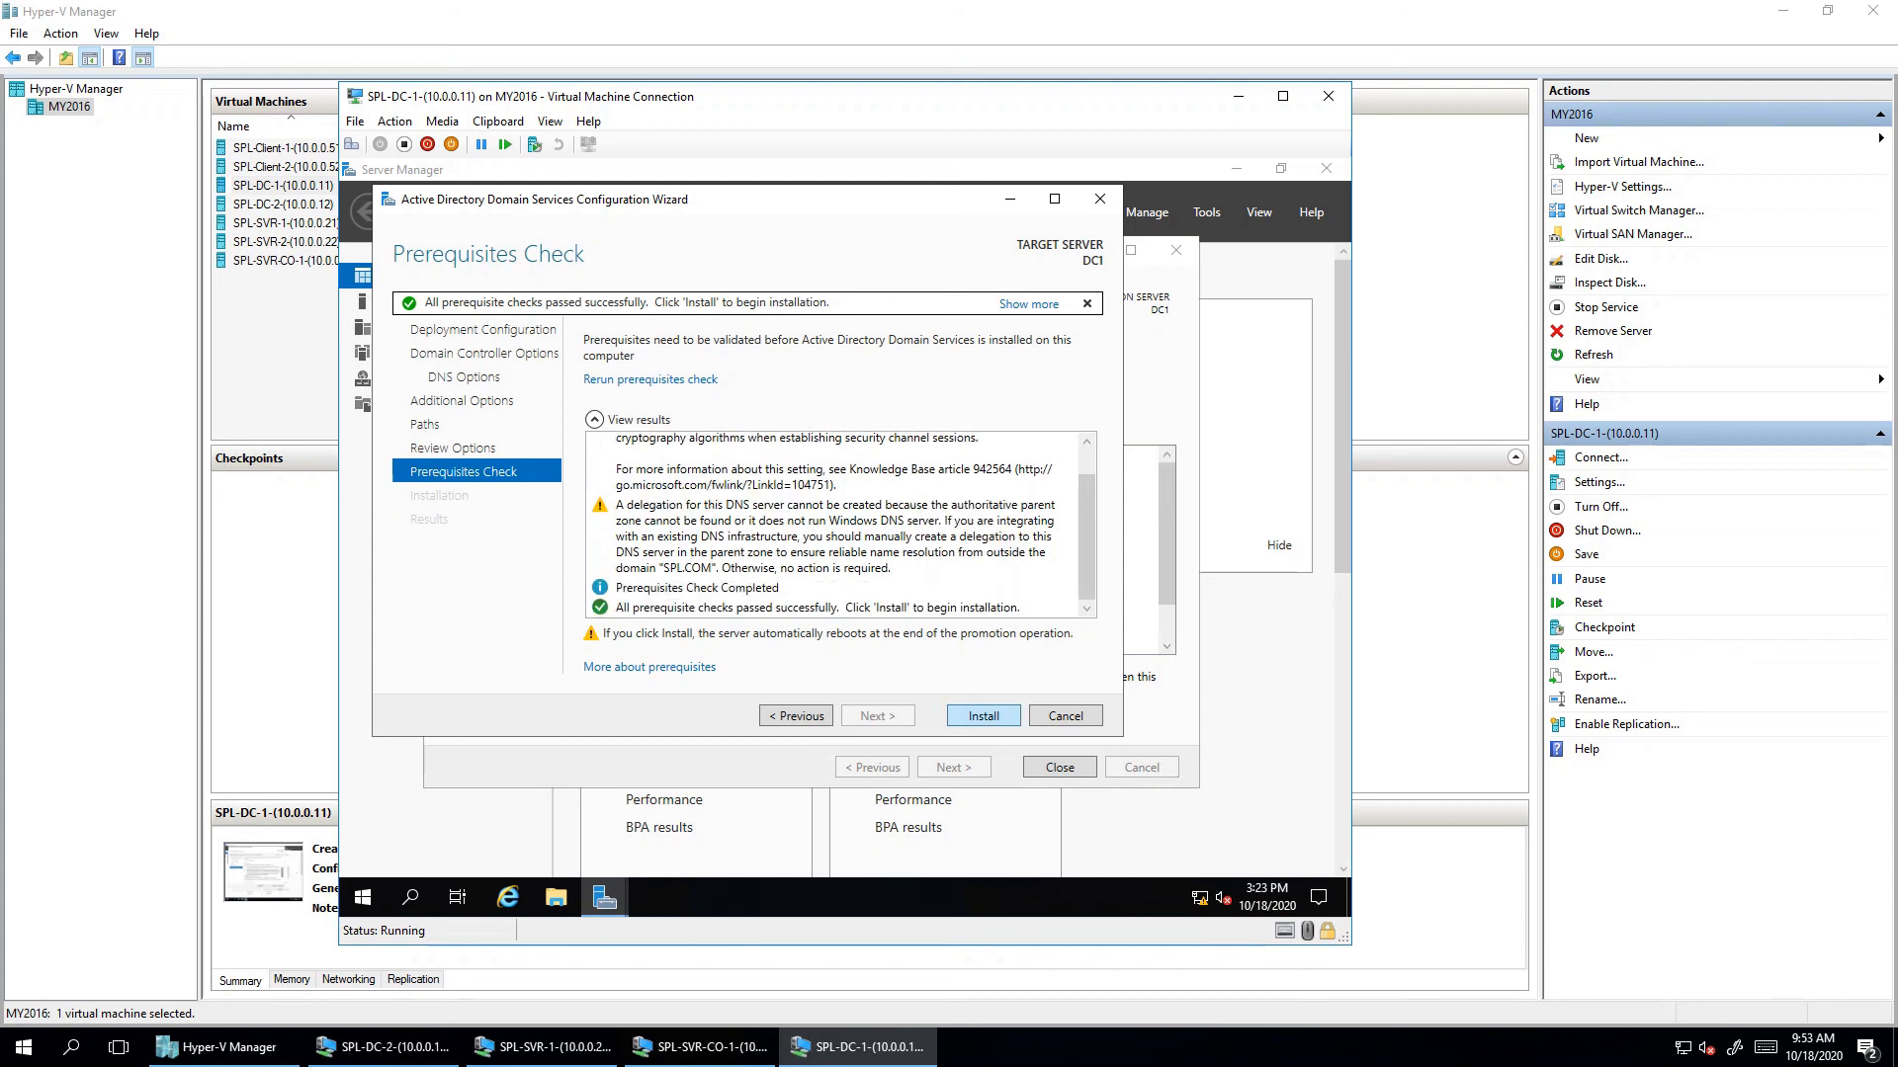
# - Begin the AD DS installation so DC1 is promoted and reboots
pyautogui.press('Return')
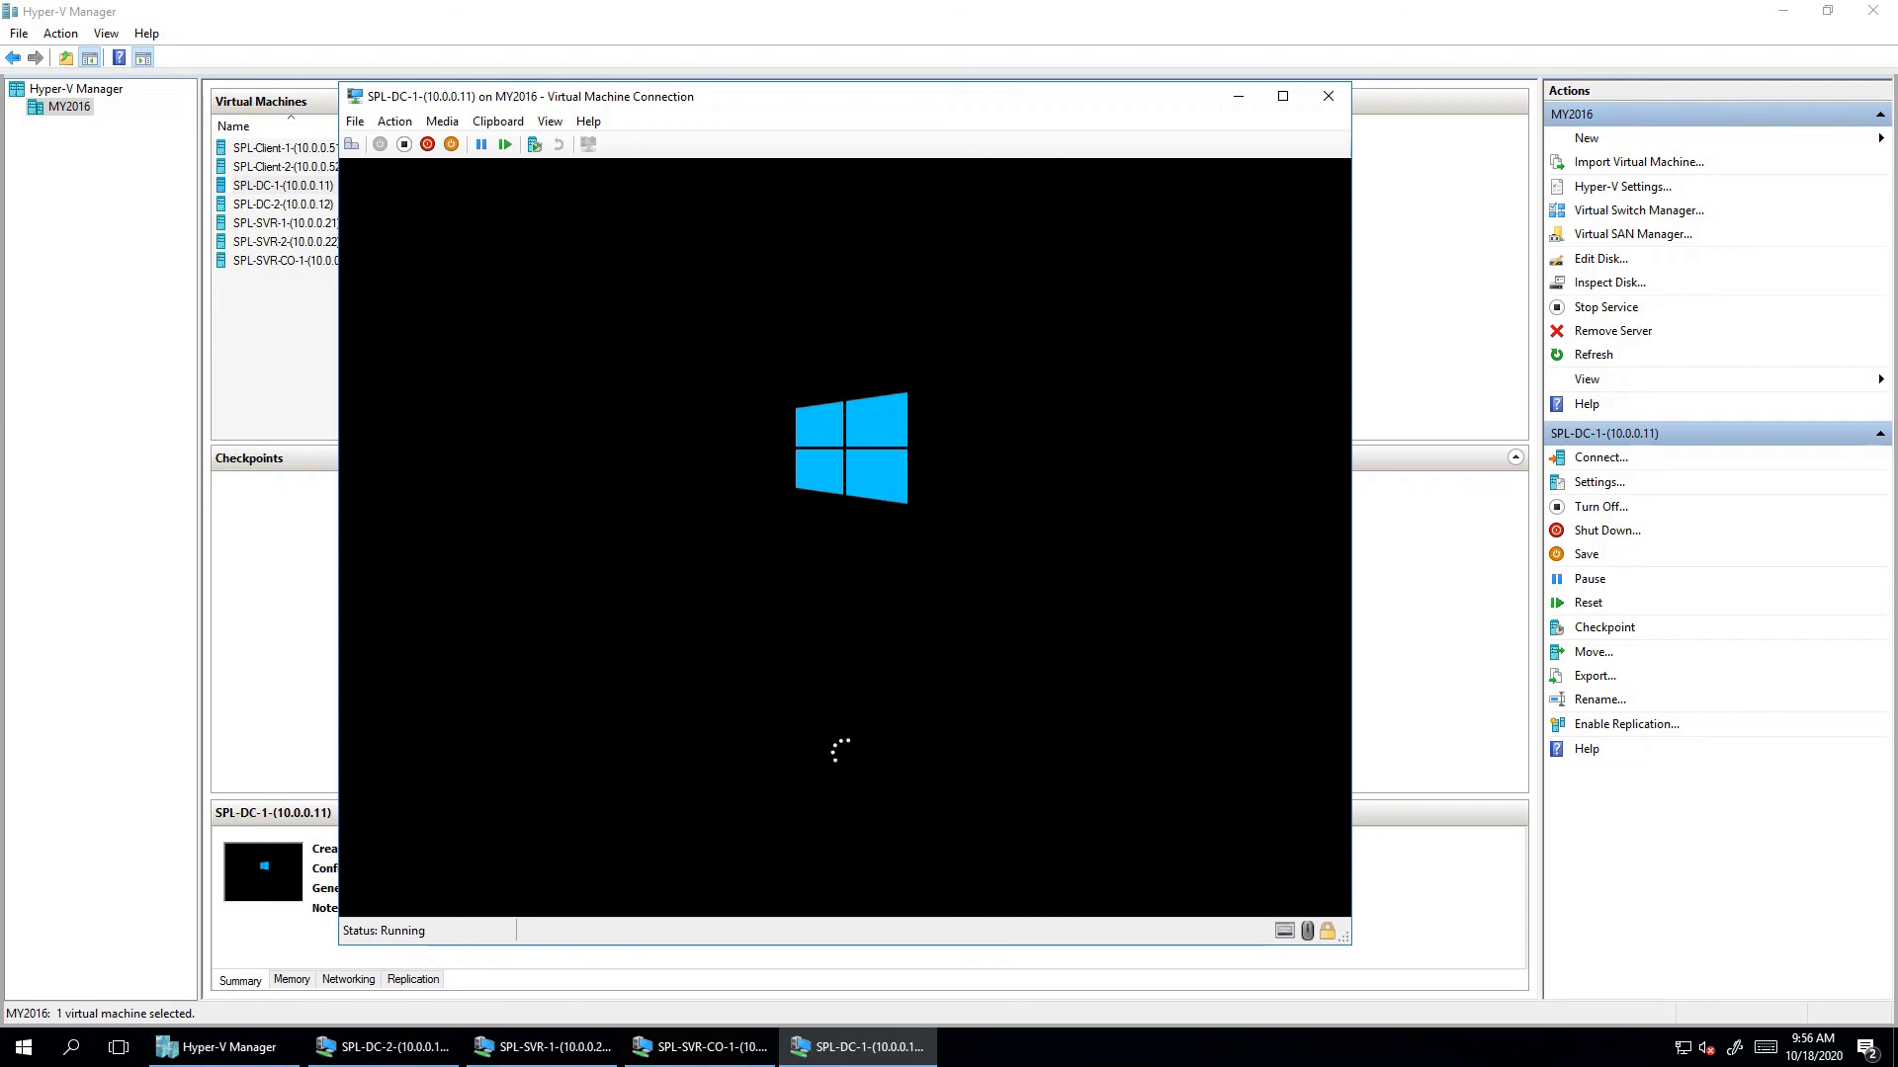
# - Restore Hyper-V Manager, bring SPL-DC-1's console forward, and move it up and left
pyautogui.click(1783, 10)
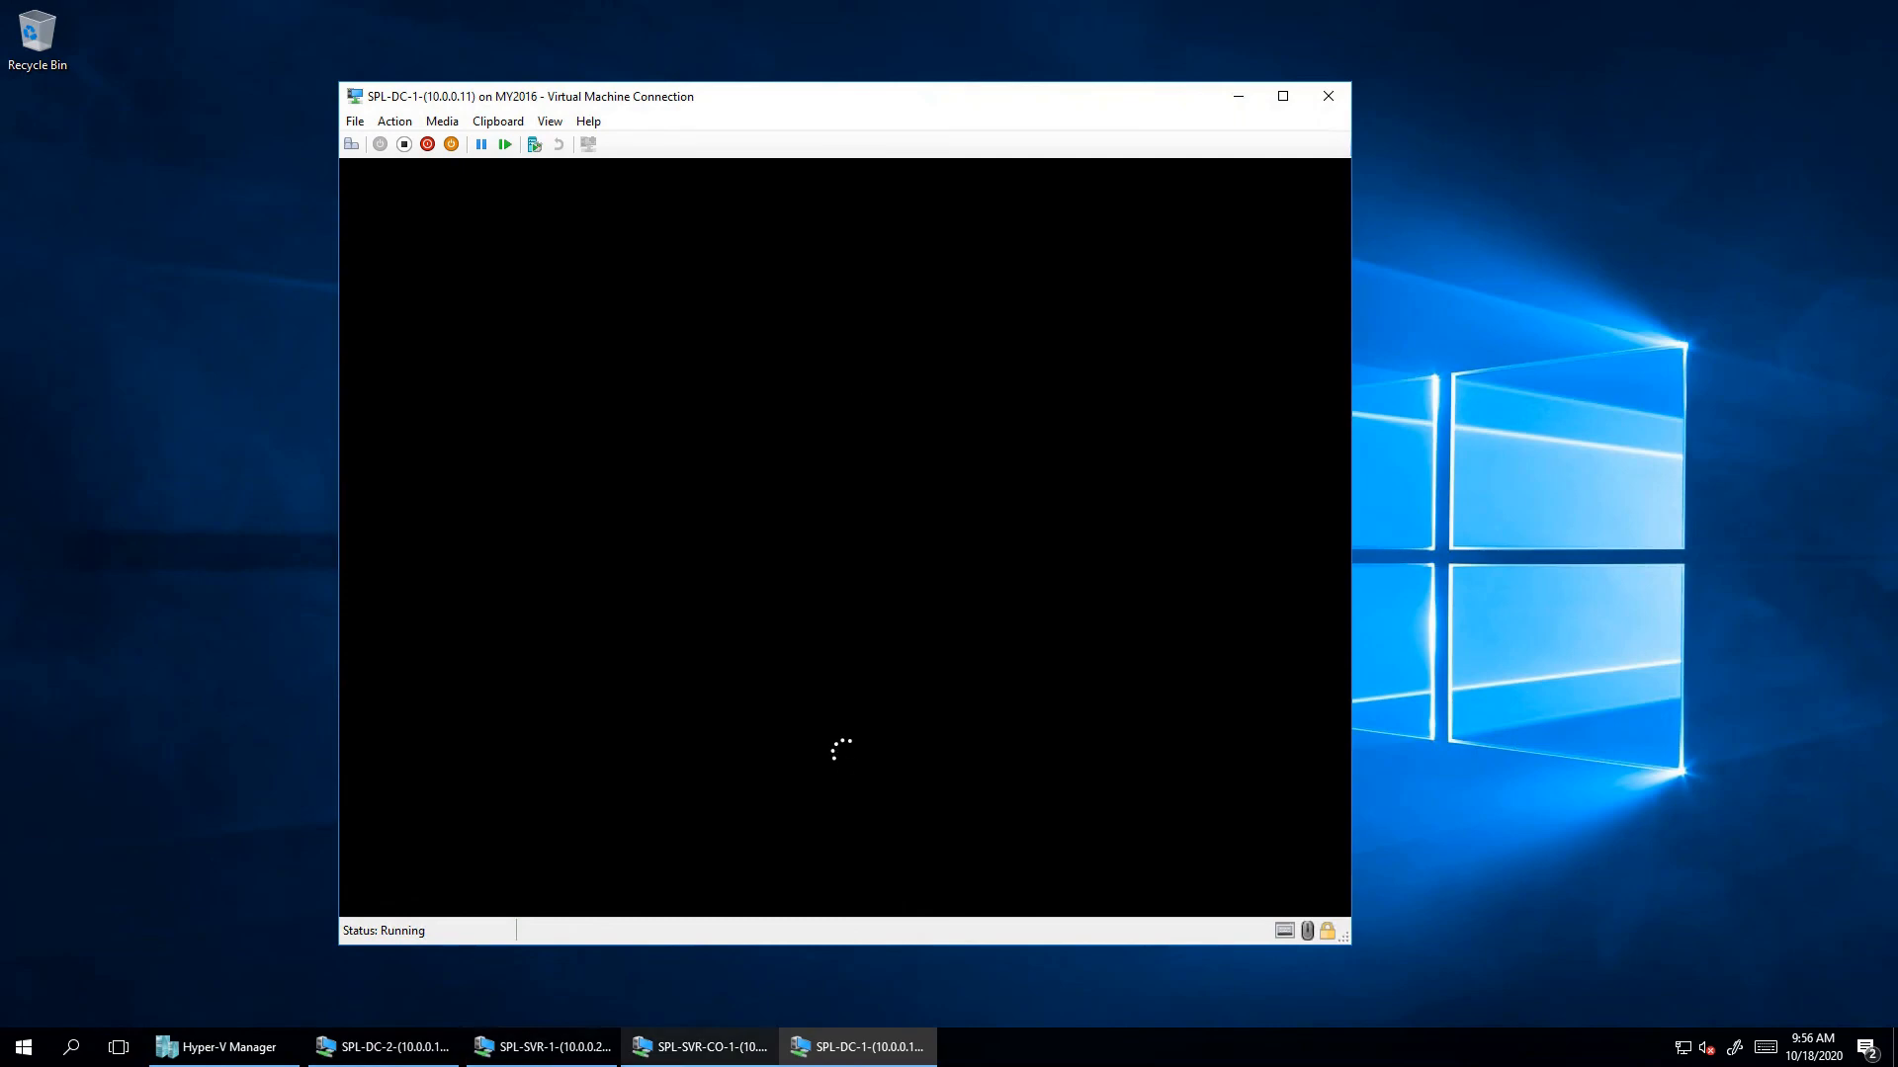
pyautogui.click(226, 1047)
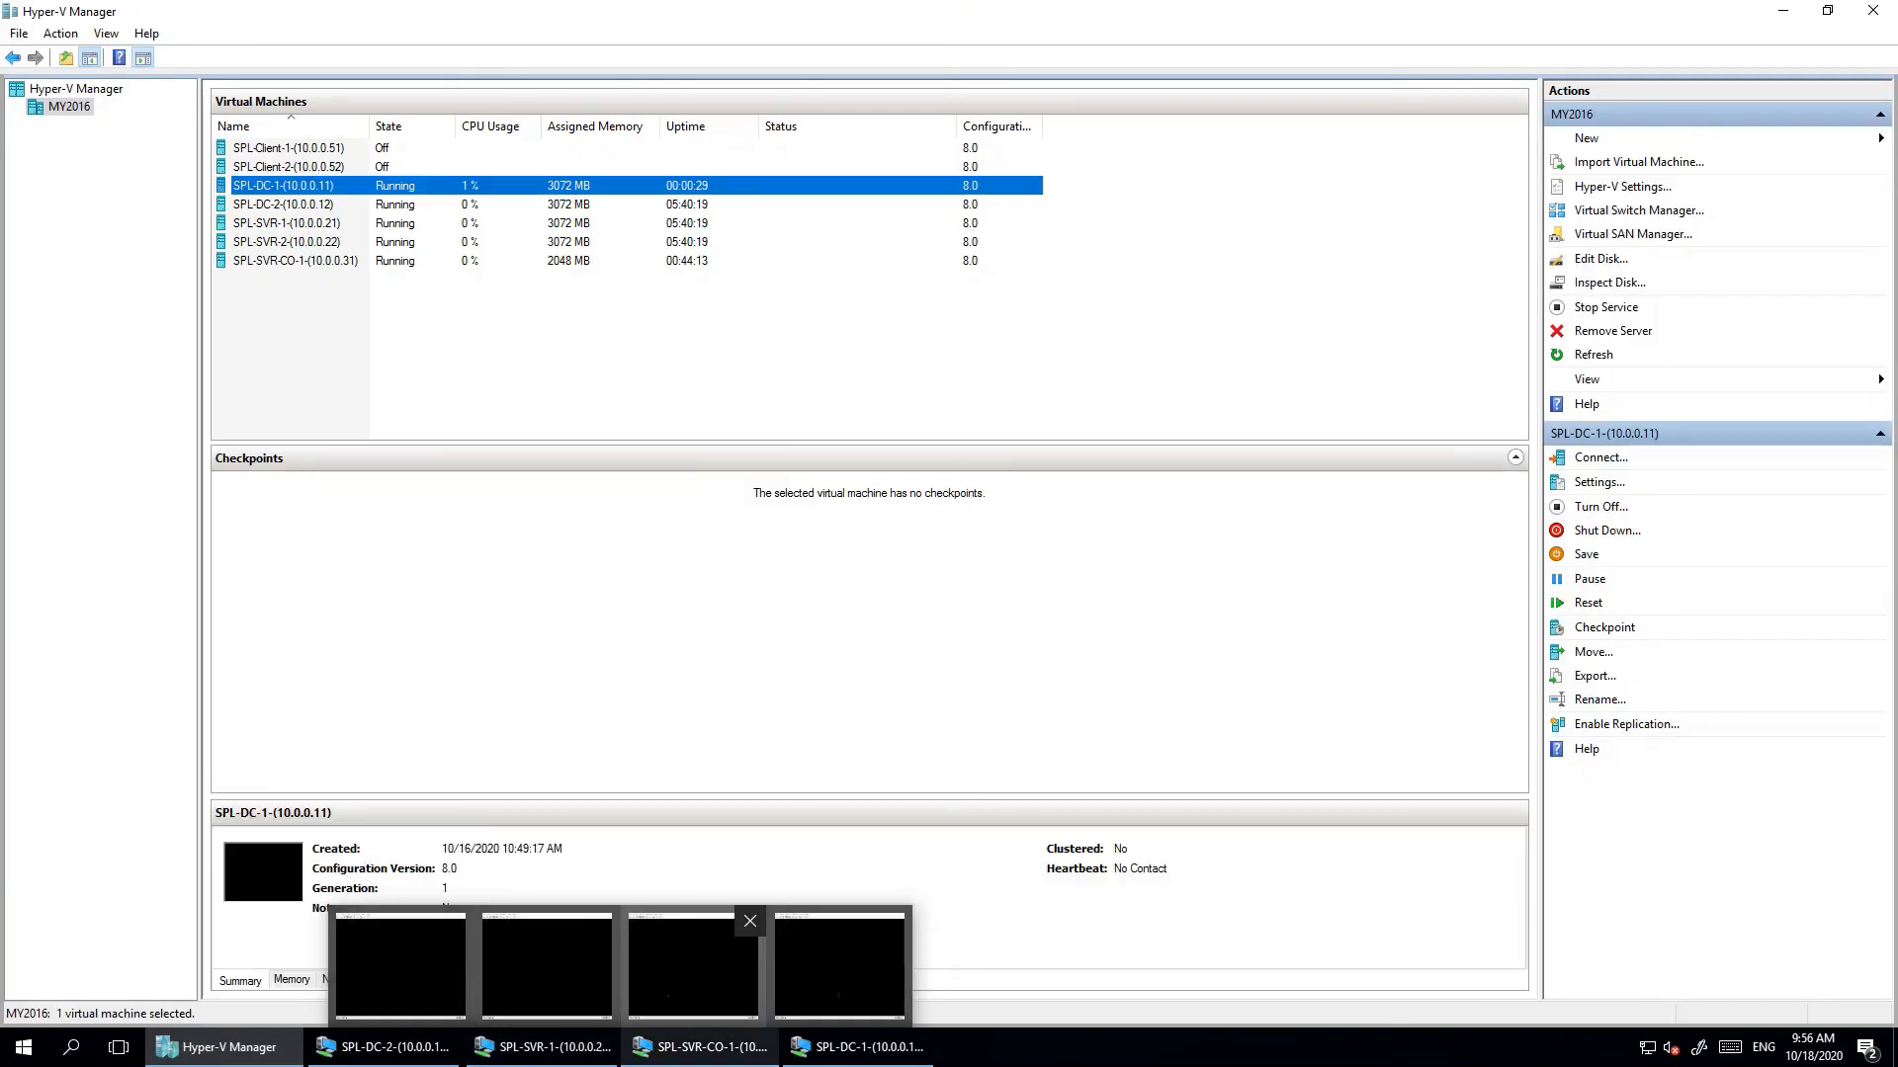
pyautogui.click(839, 964)
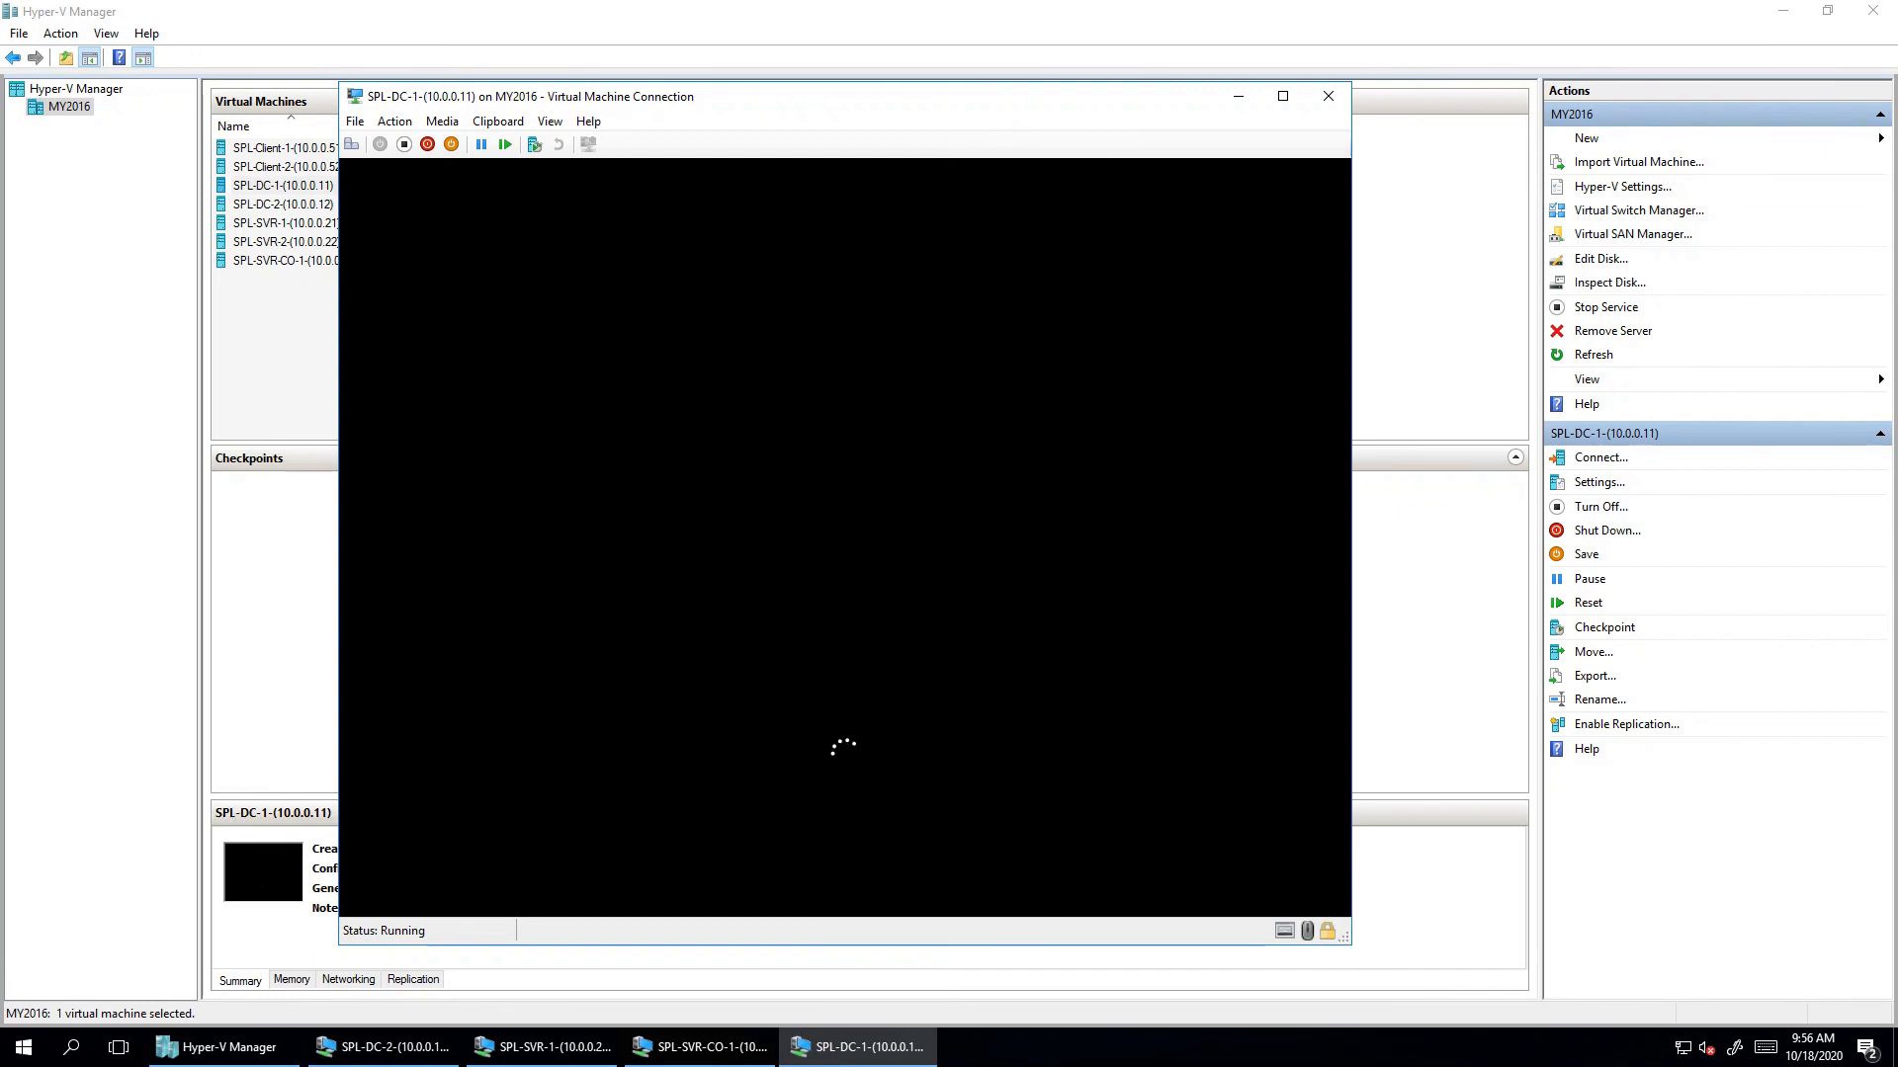
pyautogui.moveTo(691, 96); pyautogui.dragTo(577, 67)
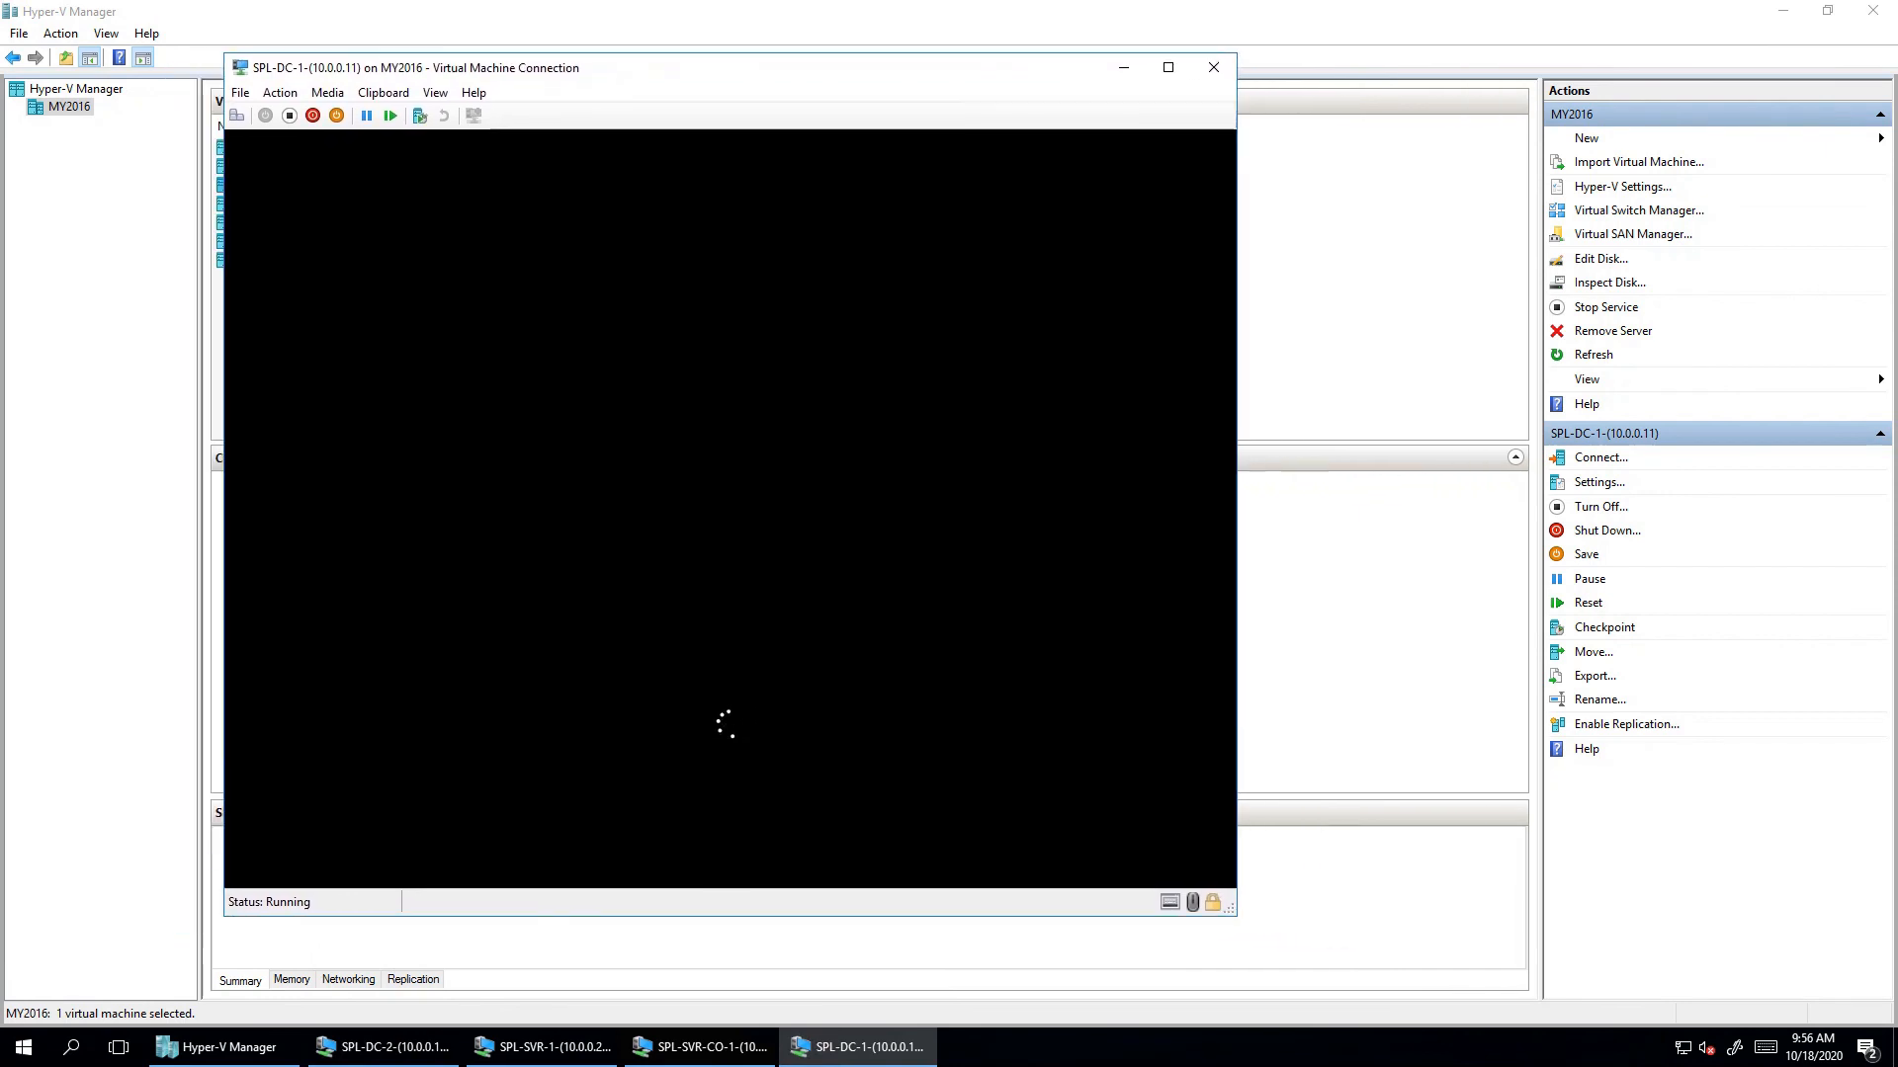
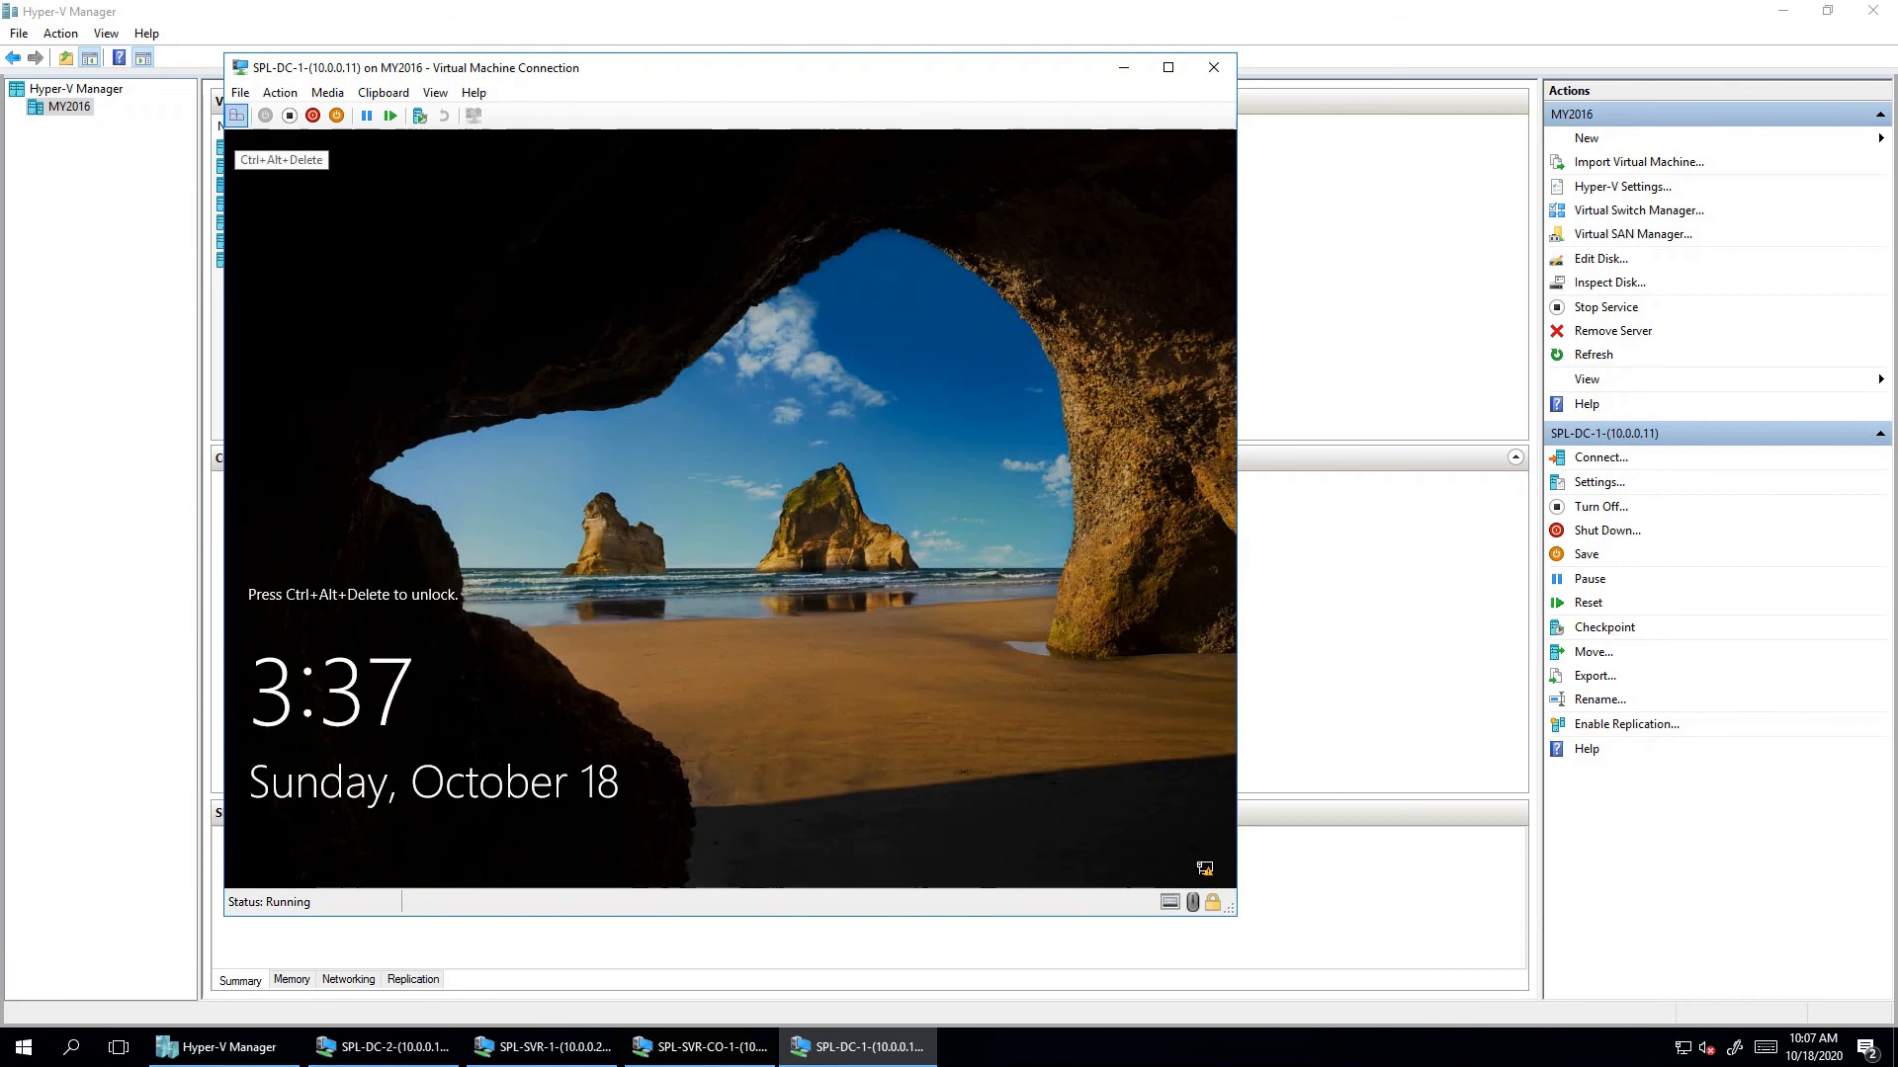
# - Unlock SPL-DC-1 and sign in as the domain Administrator with the account password
pyautogui.click(238, 116)
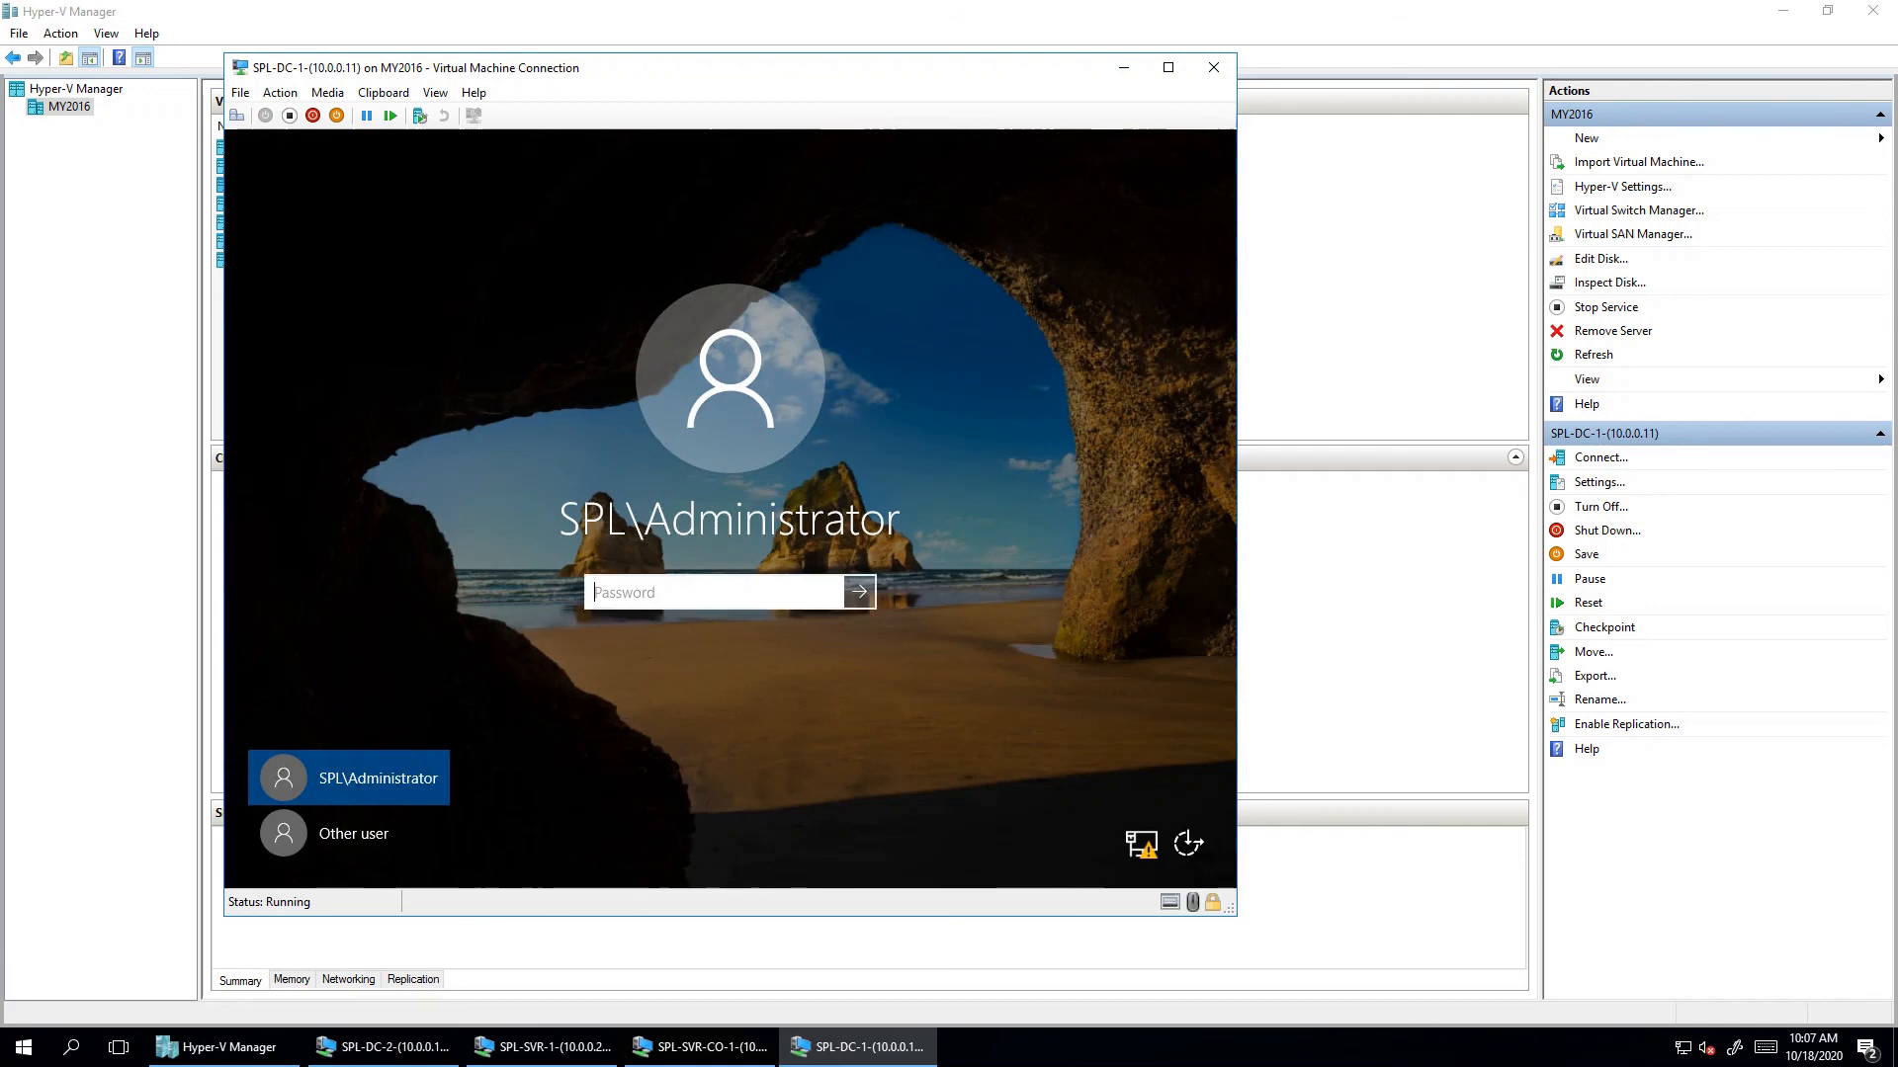
pyautogui.write('•••••••')
pyautogui.press('Return')
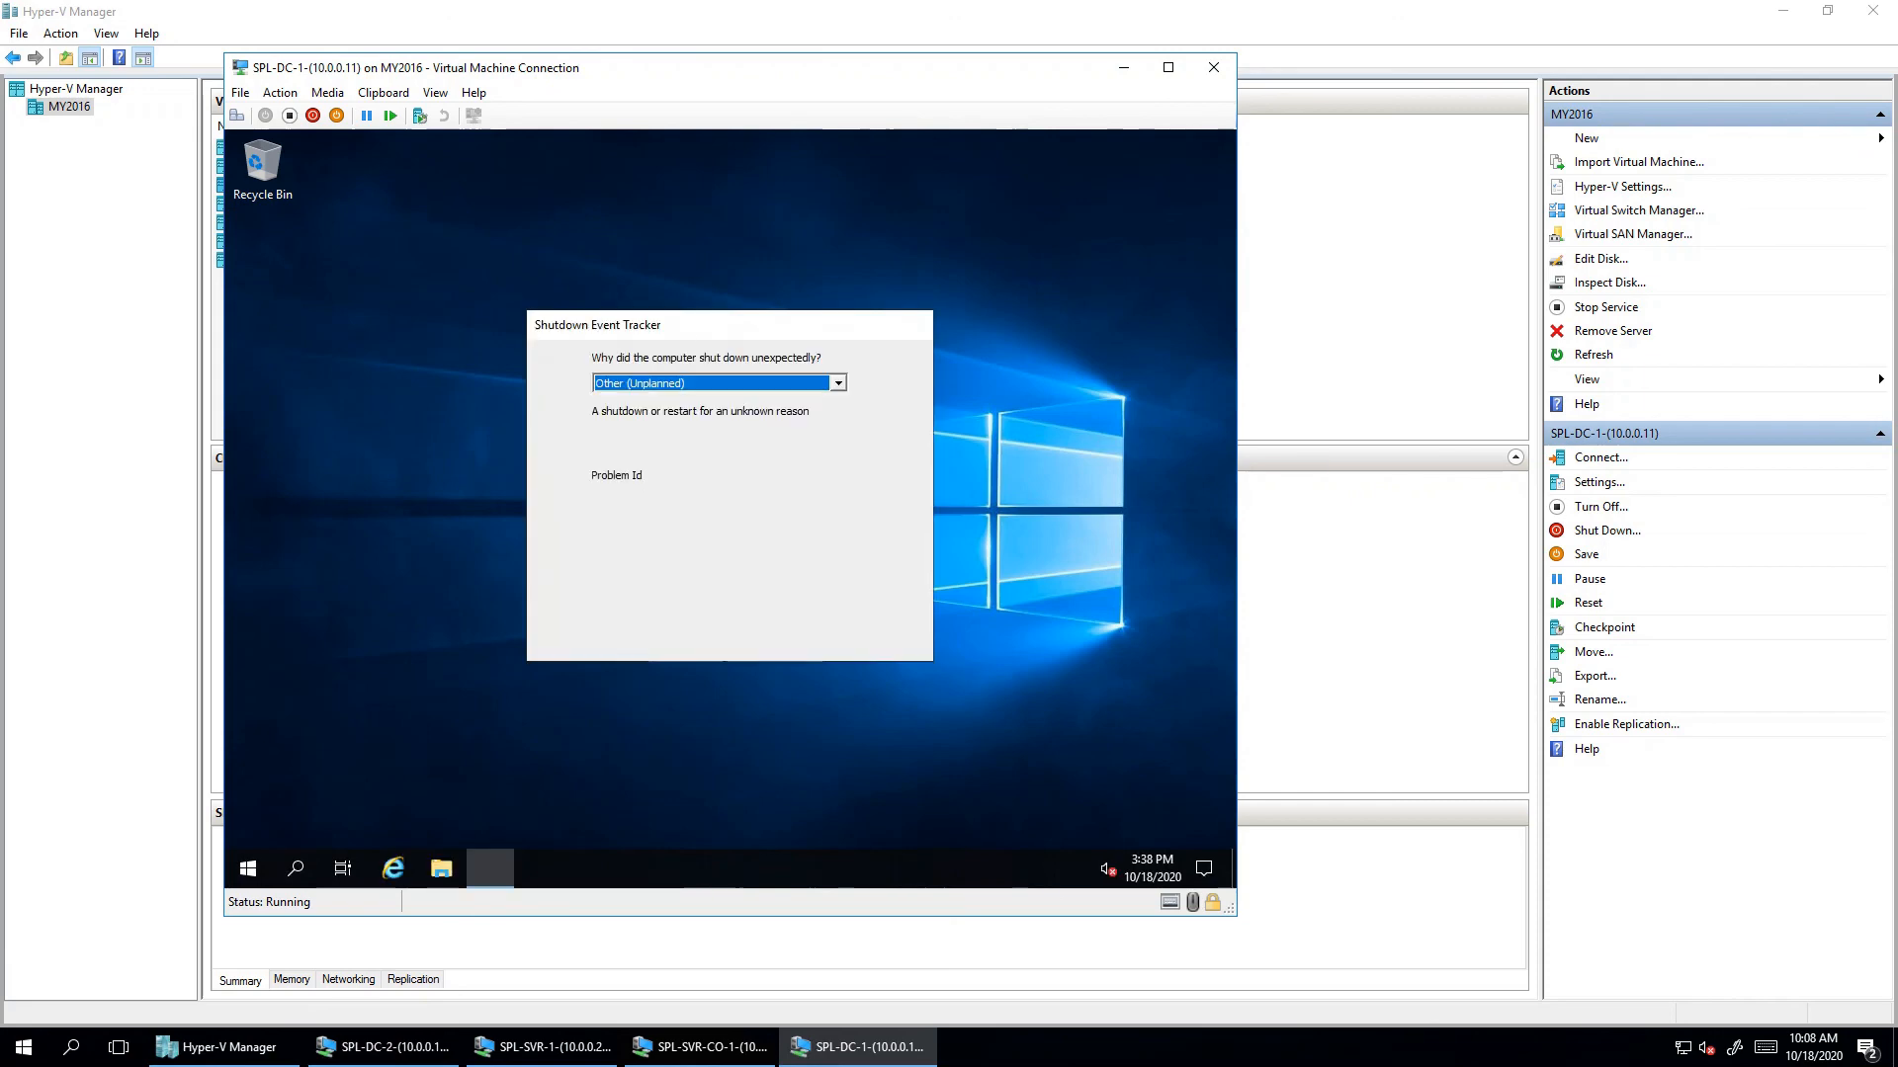
# - Dismiss the Shutdown Event Tracker and permanently hide the Windows Admin Center message
pyautogui.click(808, 633)
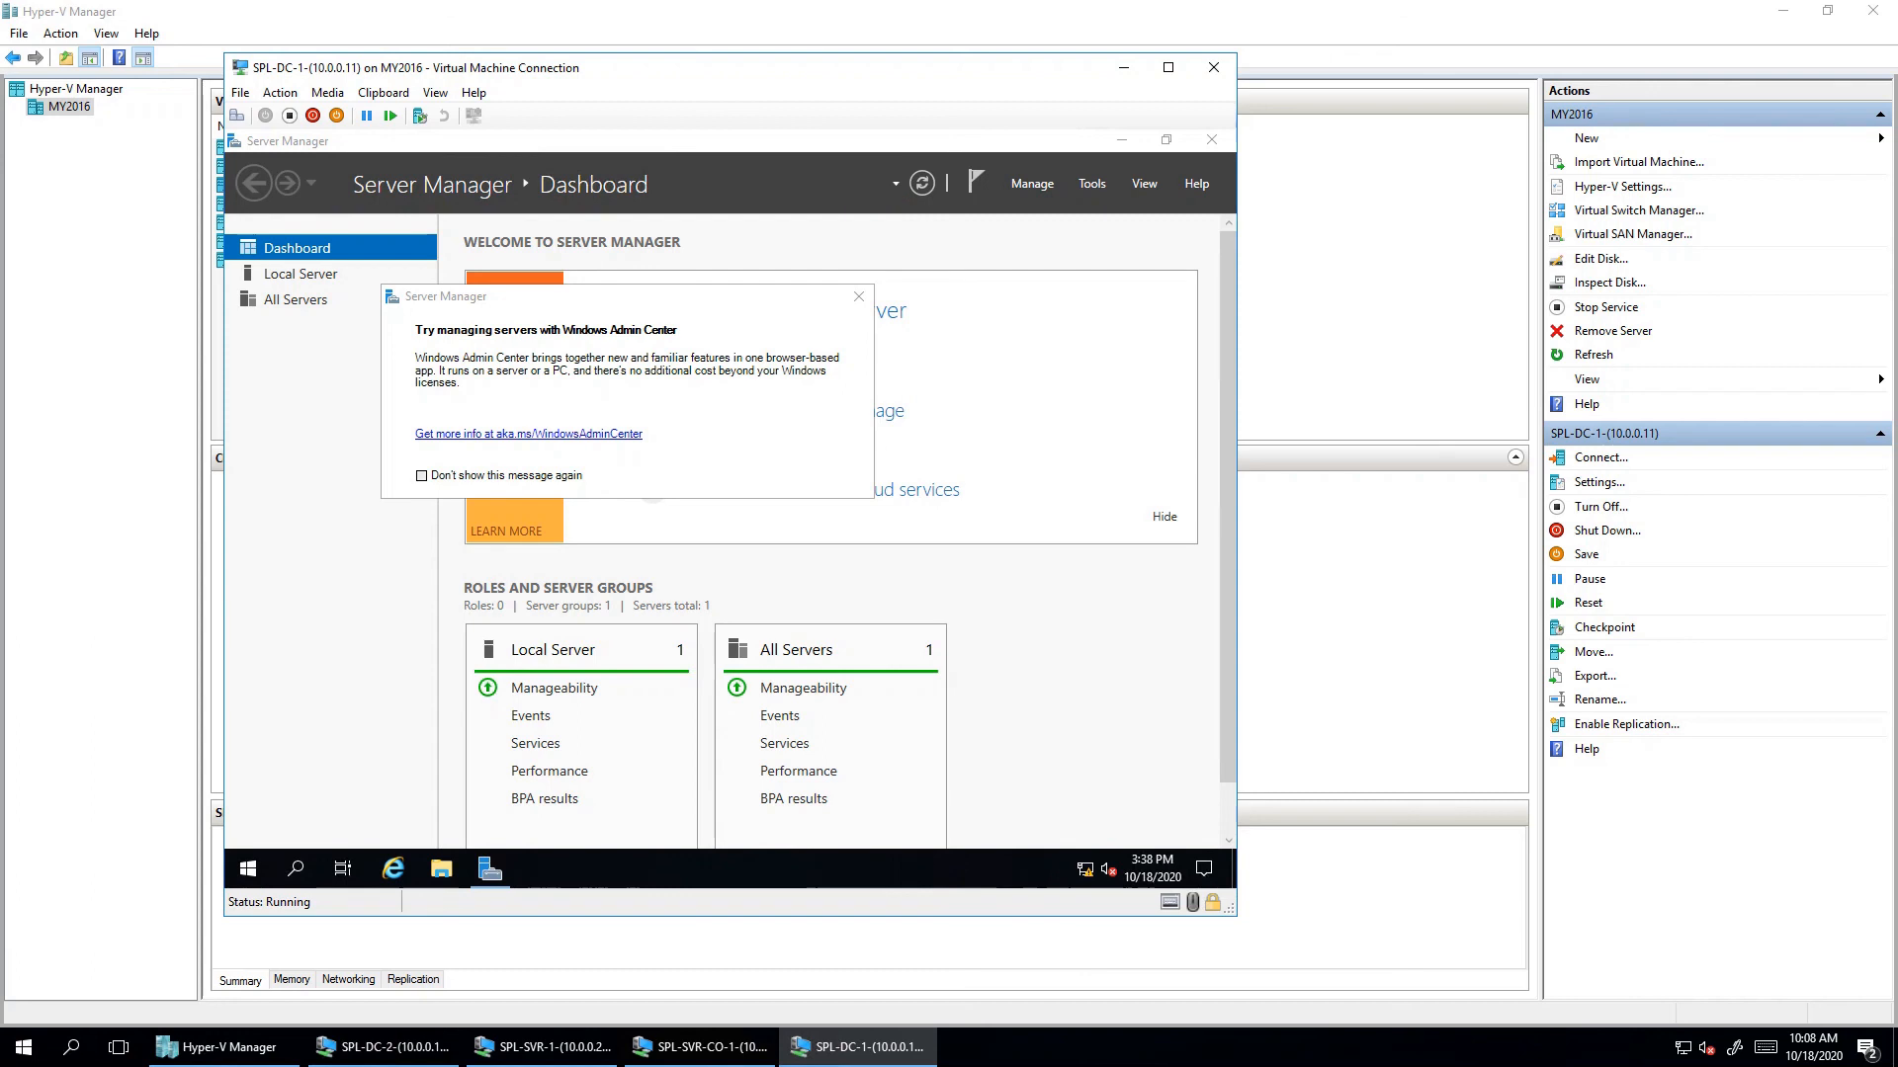
pyautogui.click(422, 475)
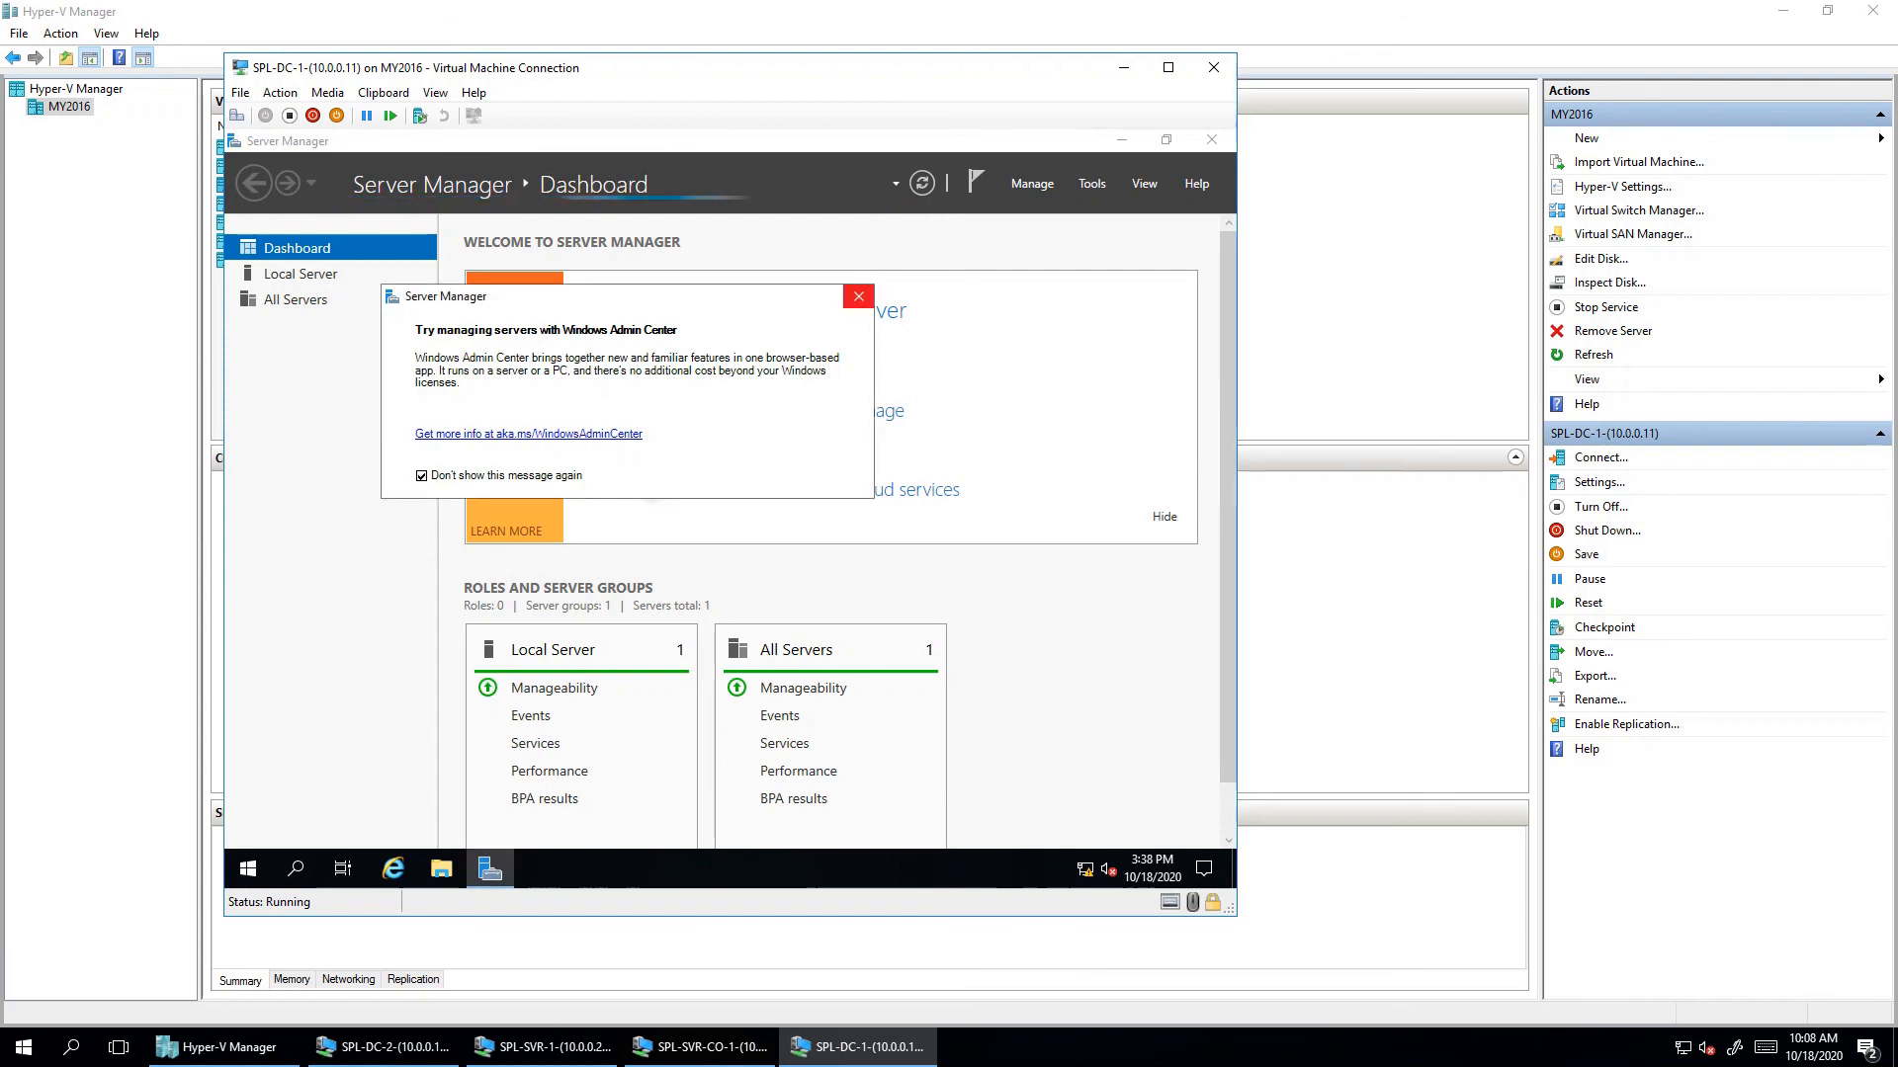
pyautogui.click(858, 297)
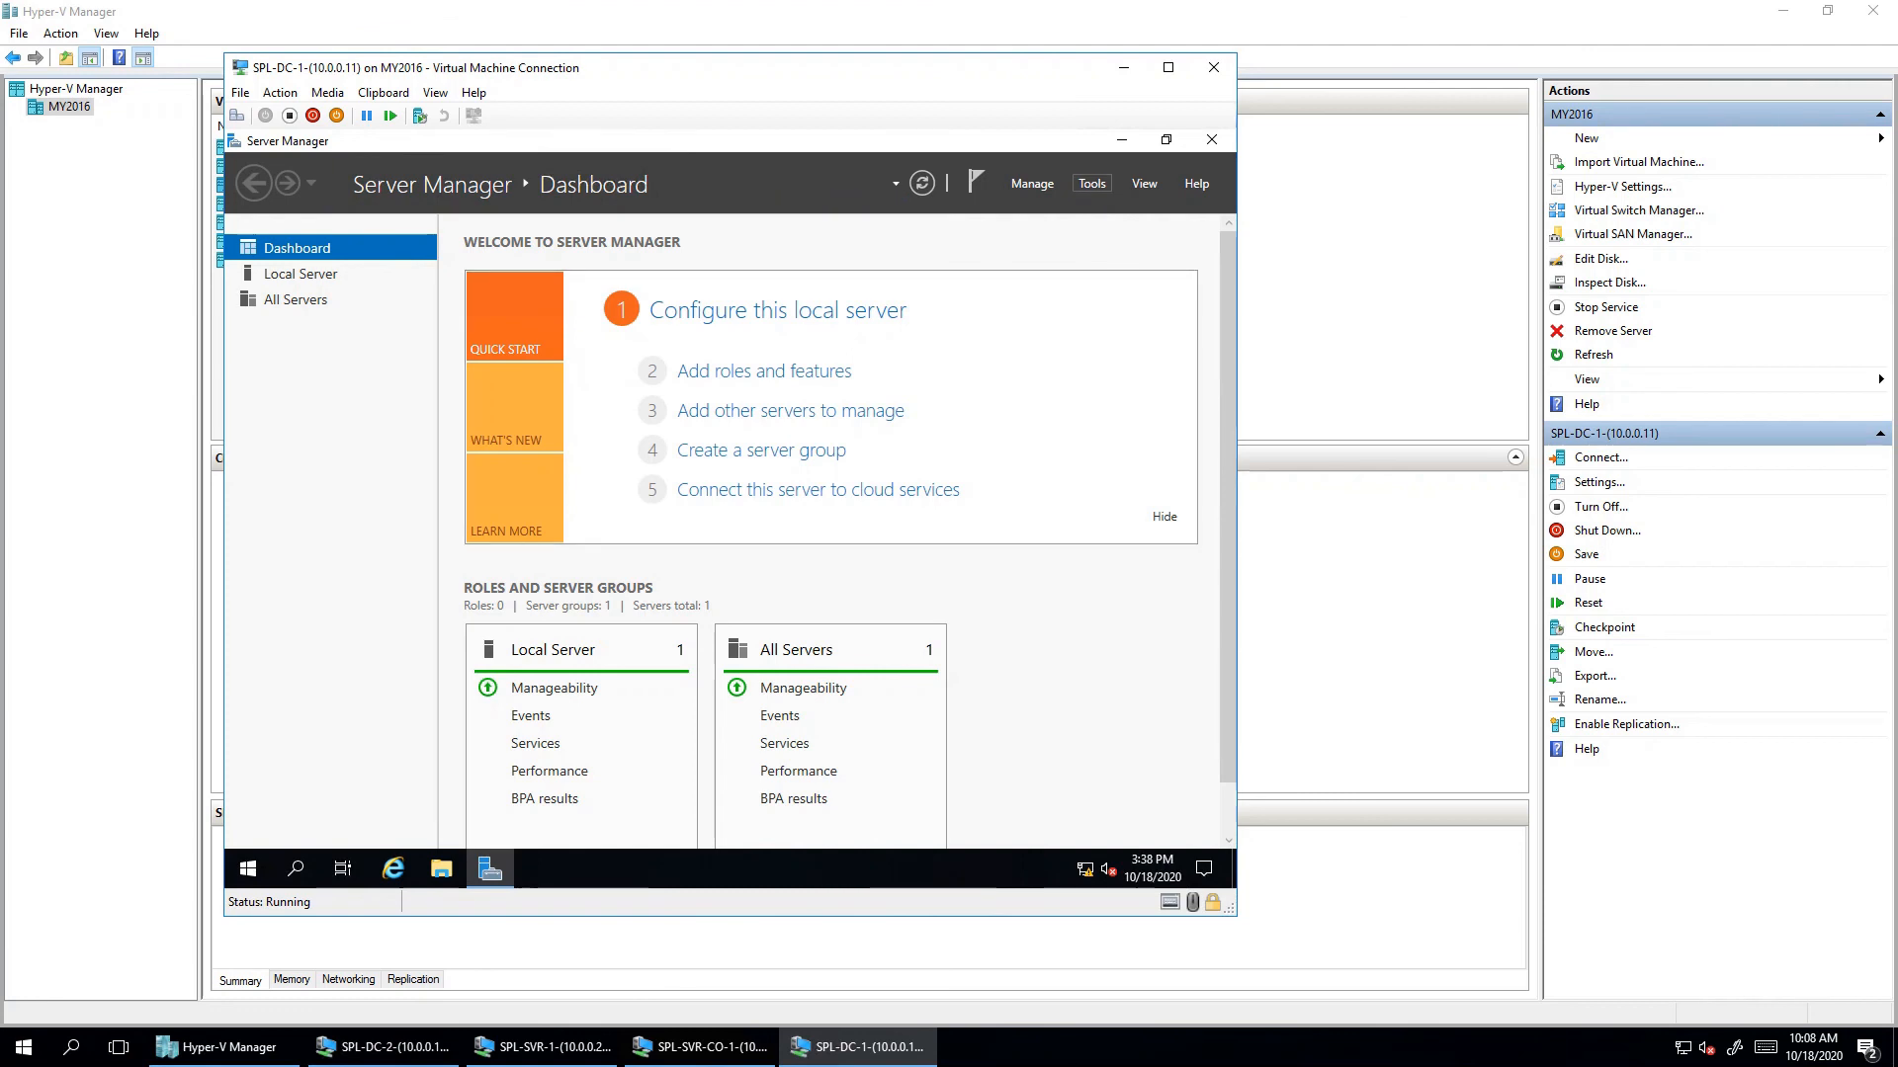
# - Browse the Tools menu, then show the DNS page listing DC1 and its warnings
pyautogui.click(1091, 183)
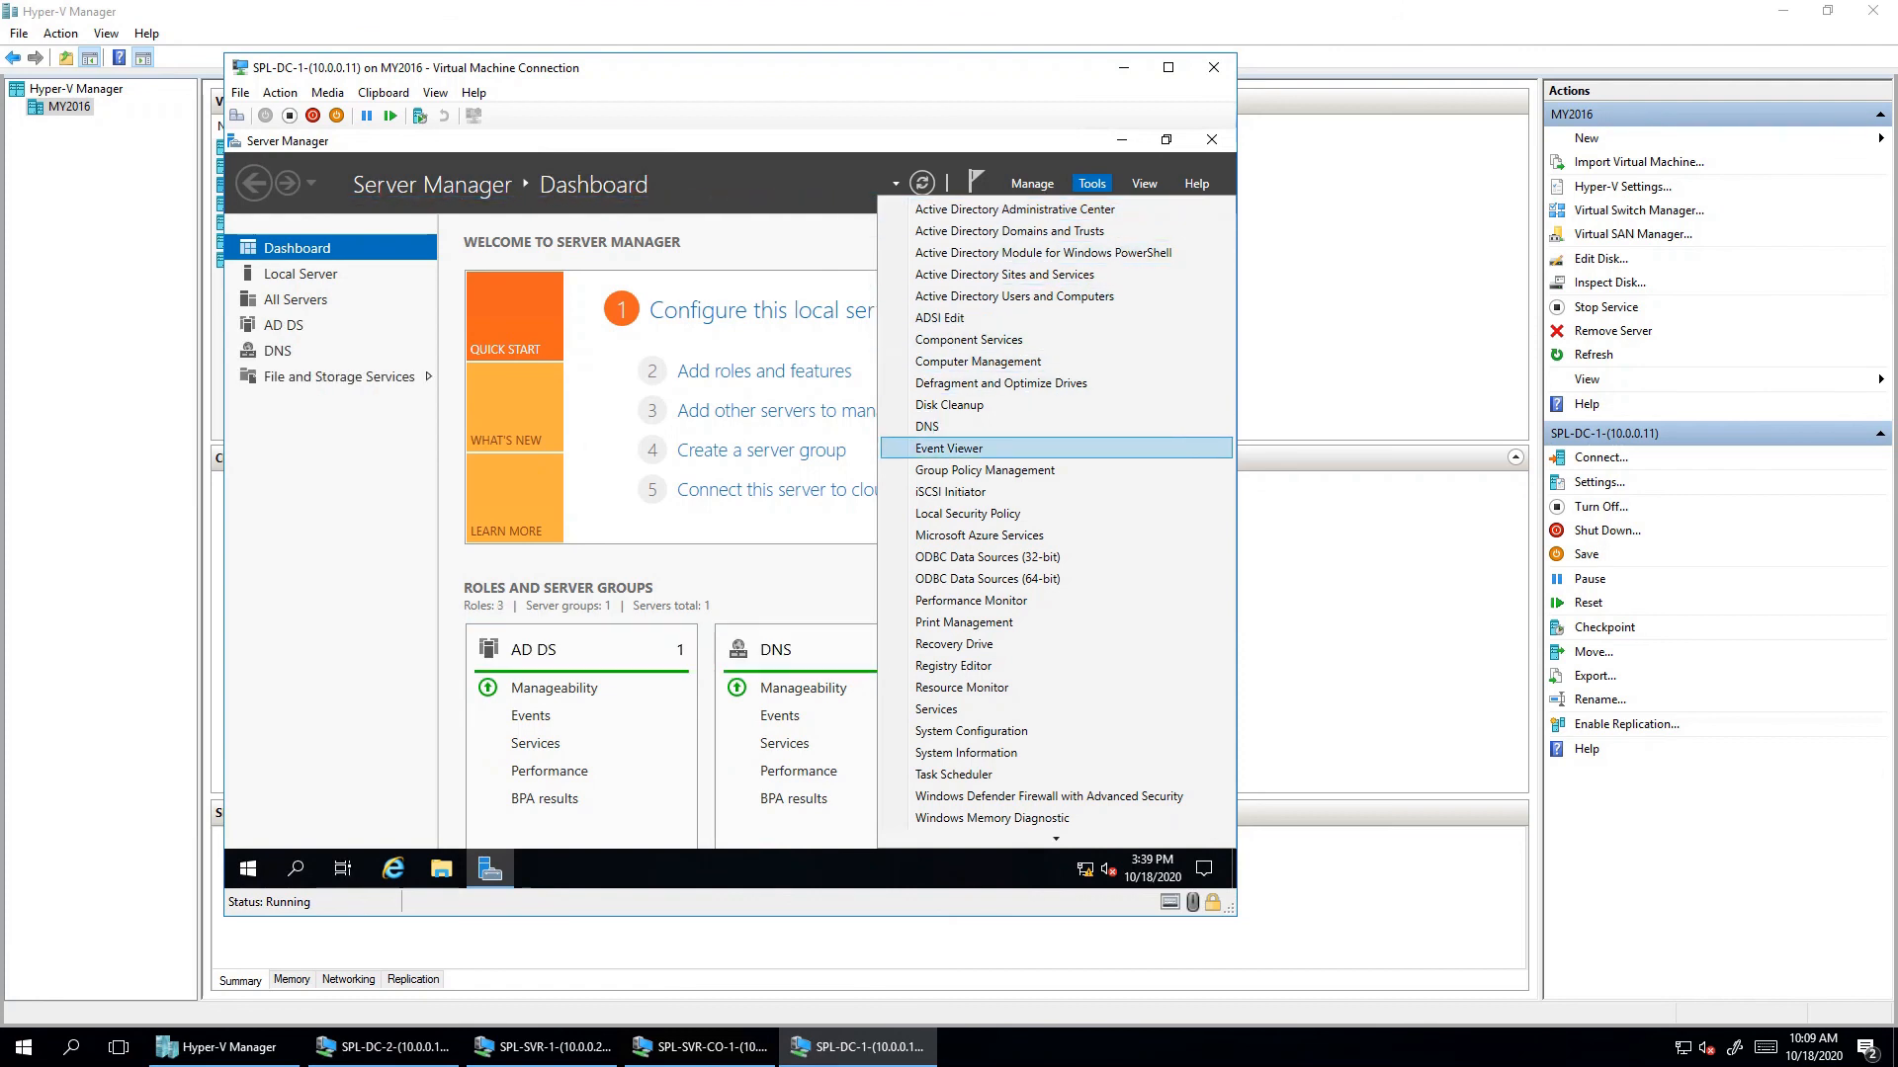
pyautogui.moveTo(1055, 839)
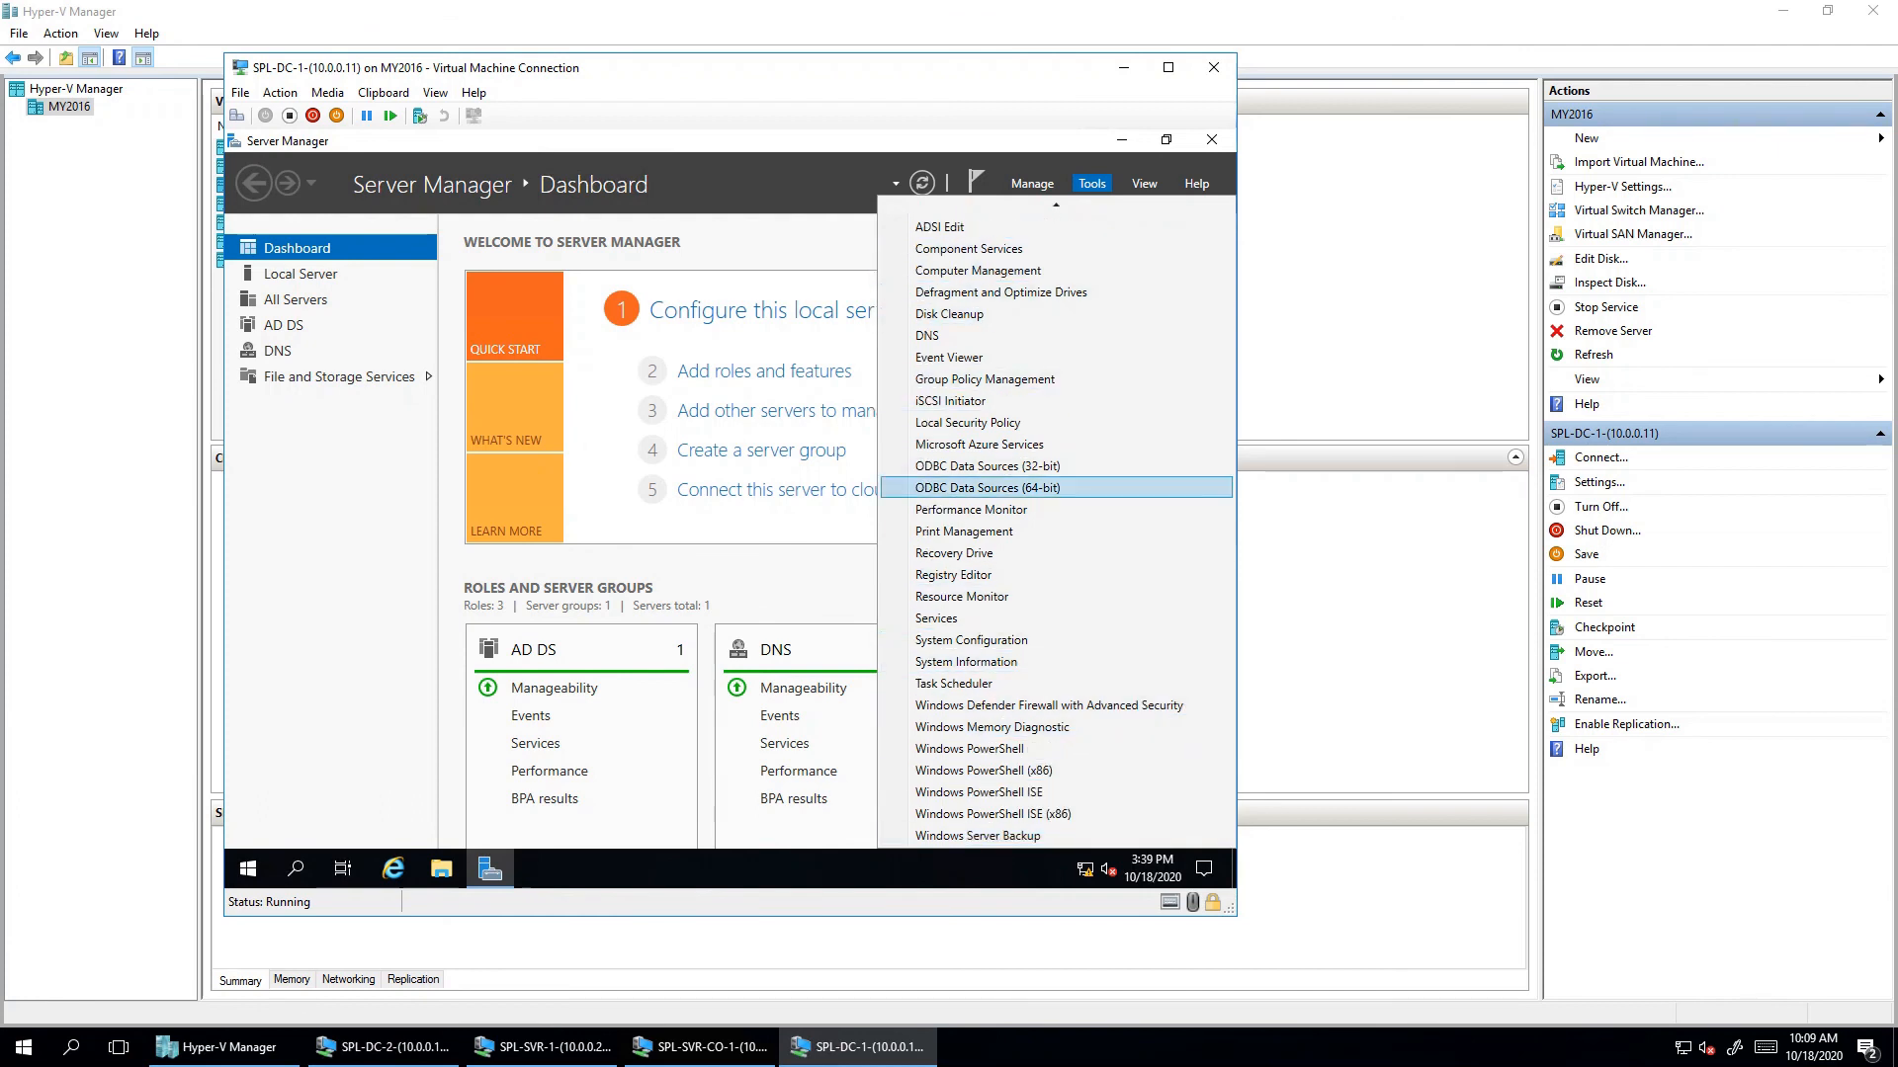
pyautogui.press('Escape')
pyautogui.click(752, 184)
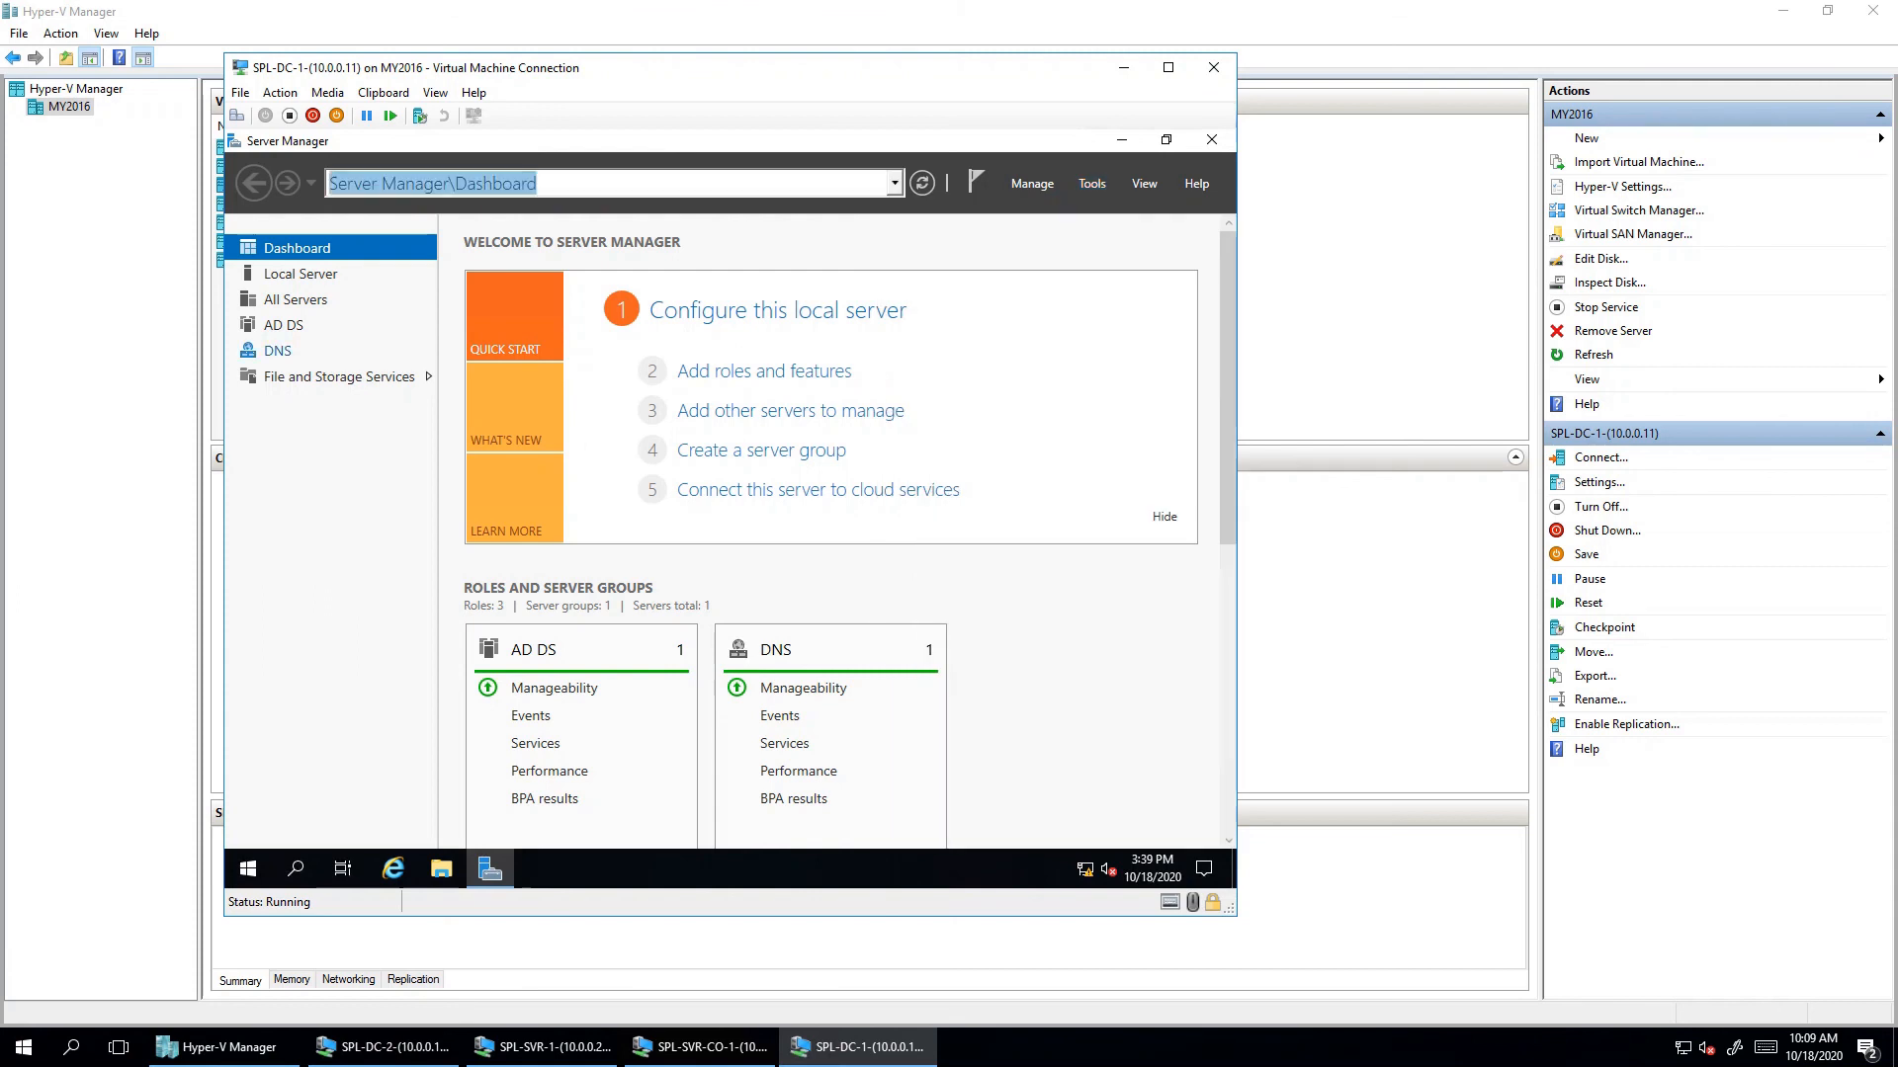
pyautogui.click(278, 351)
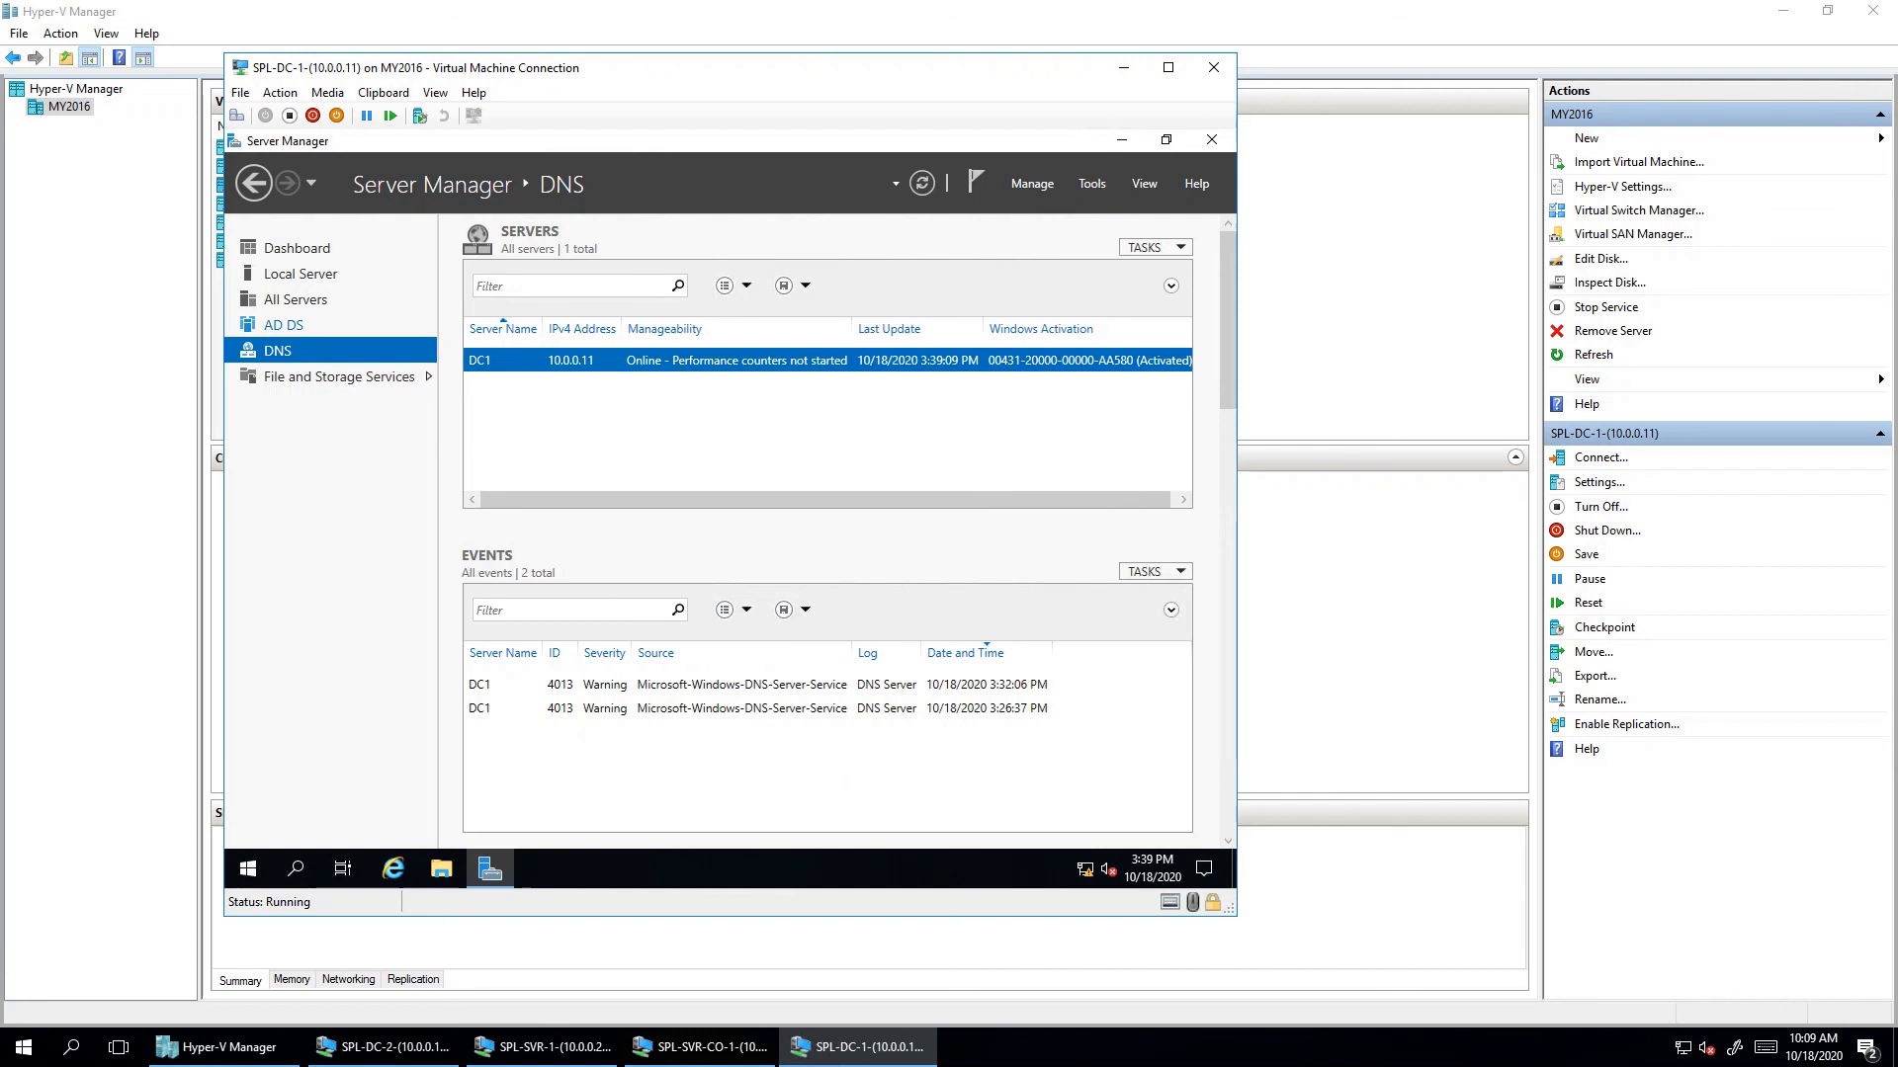
# - On the AD DS page, check the Windows Logs Application log in Event Viewer, then close it
pyautogui.click(283, 326)
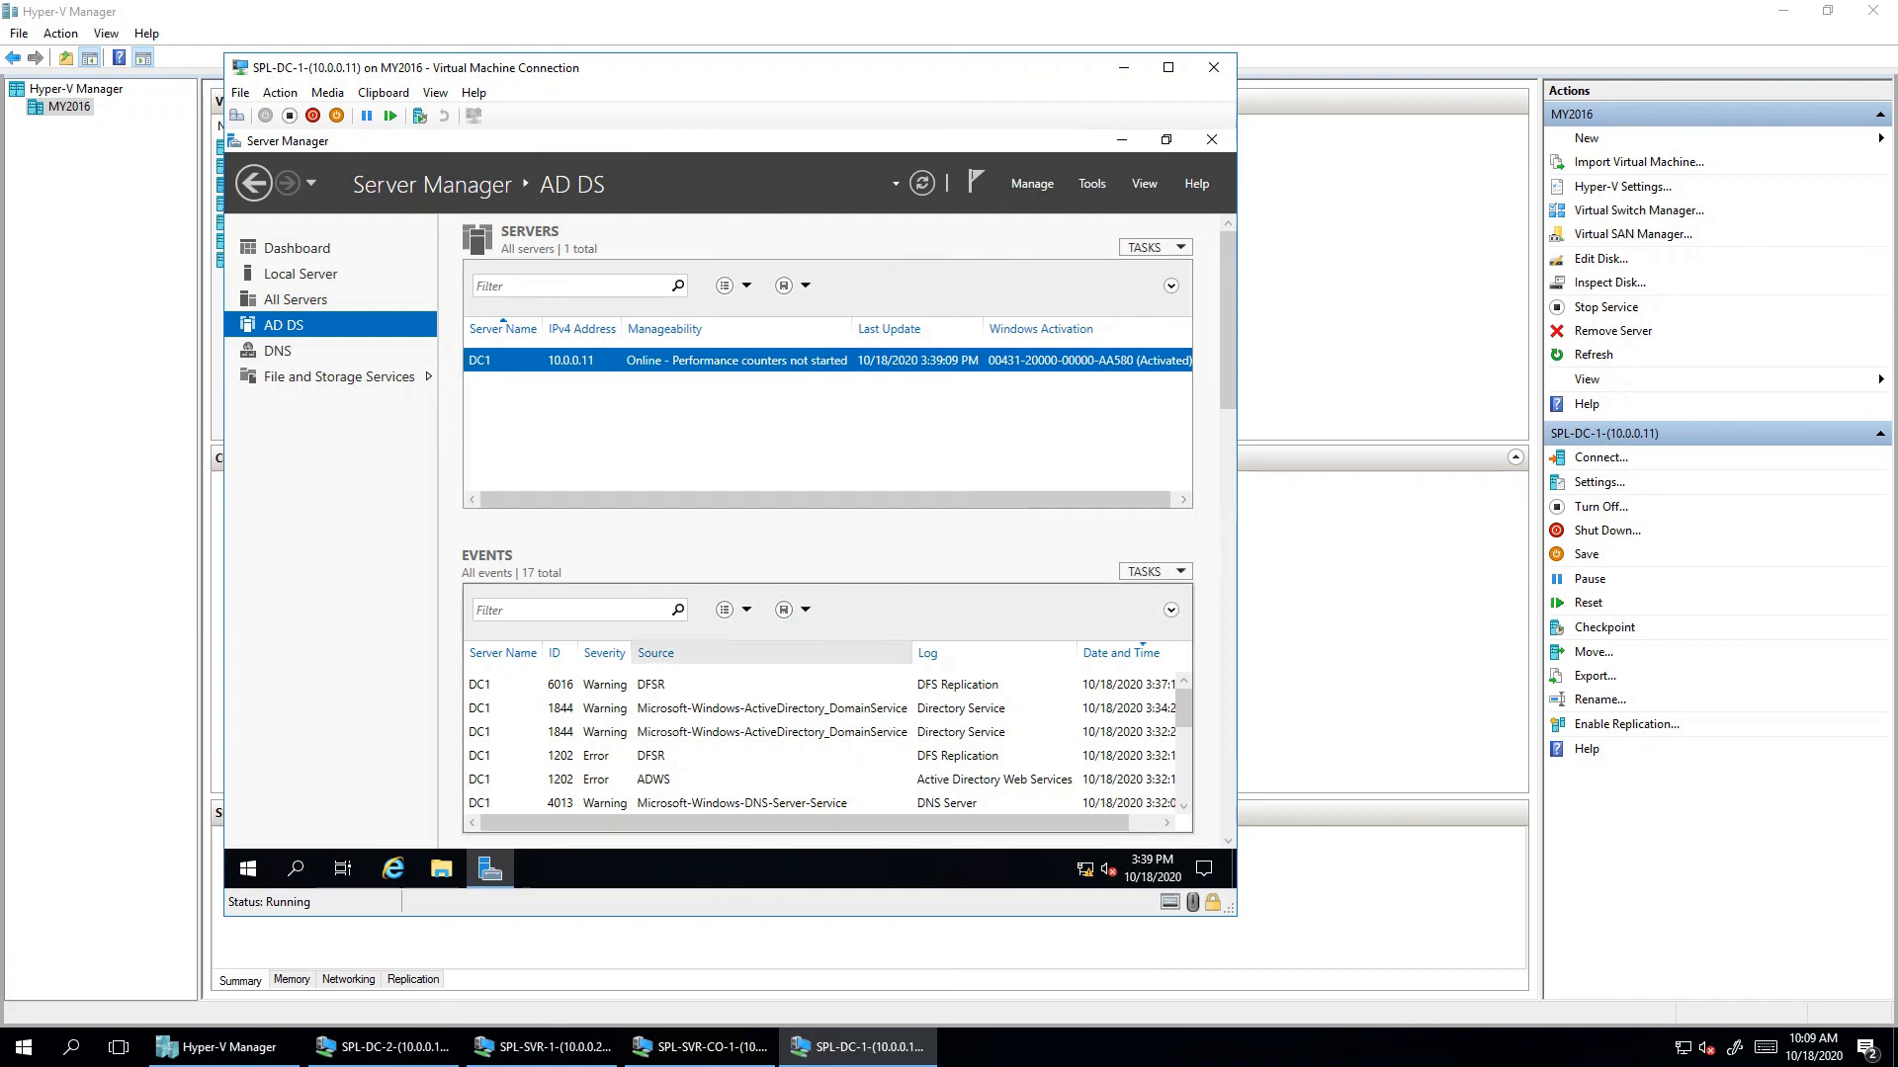
pyautogui.scroll(-1, 826, 743)
pyautogui.scroll(-4, 825, 743)
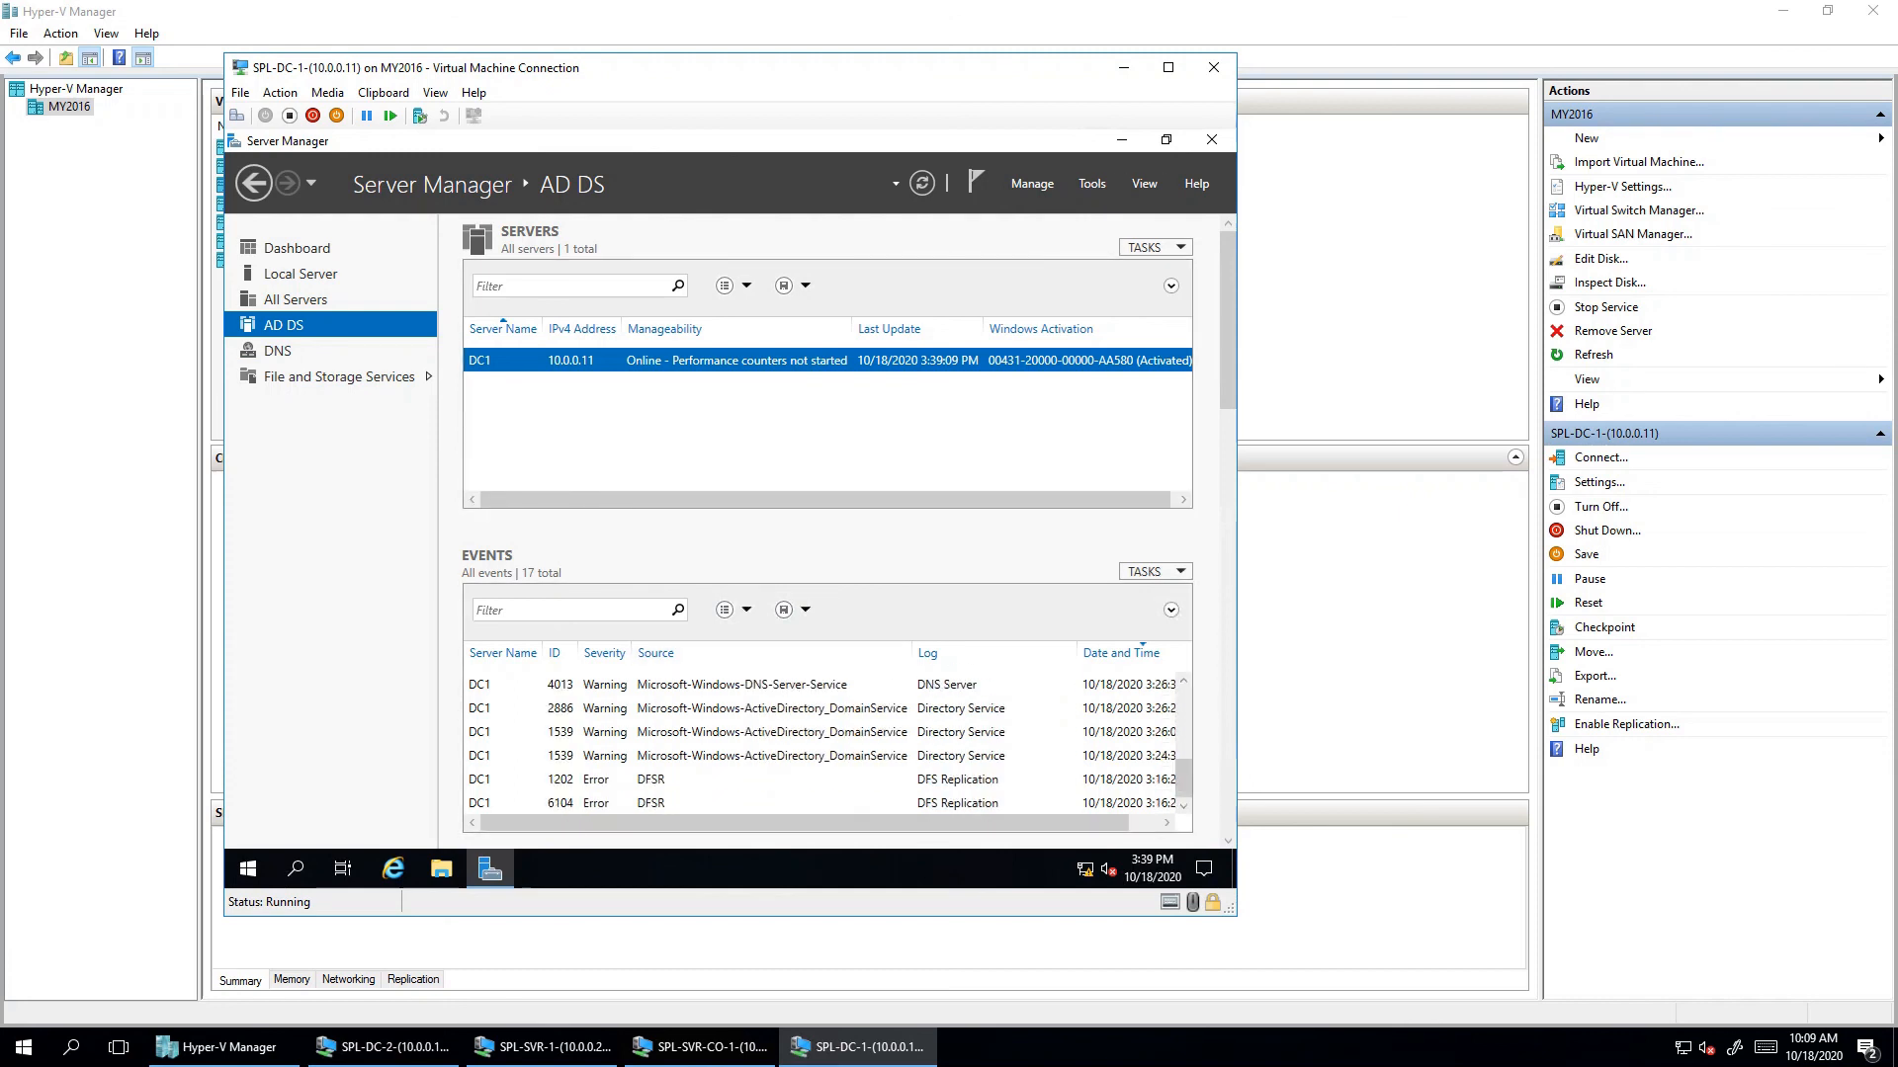
pyautogui.click(1091, 183)
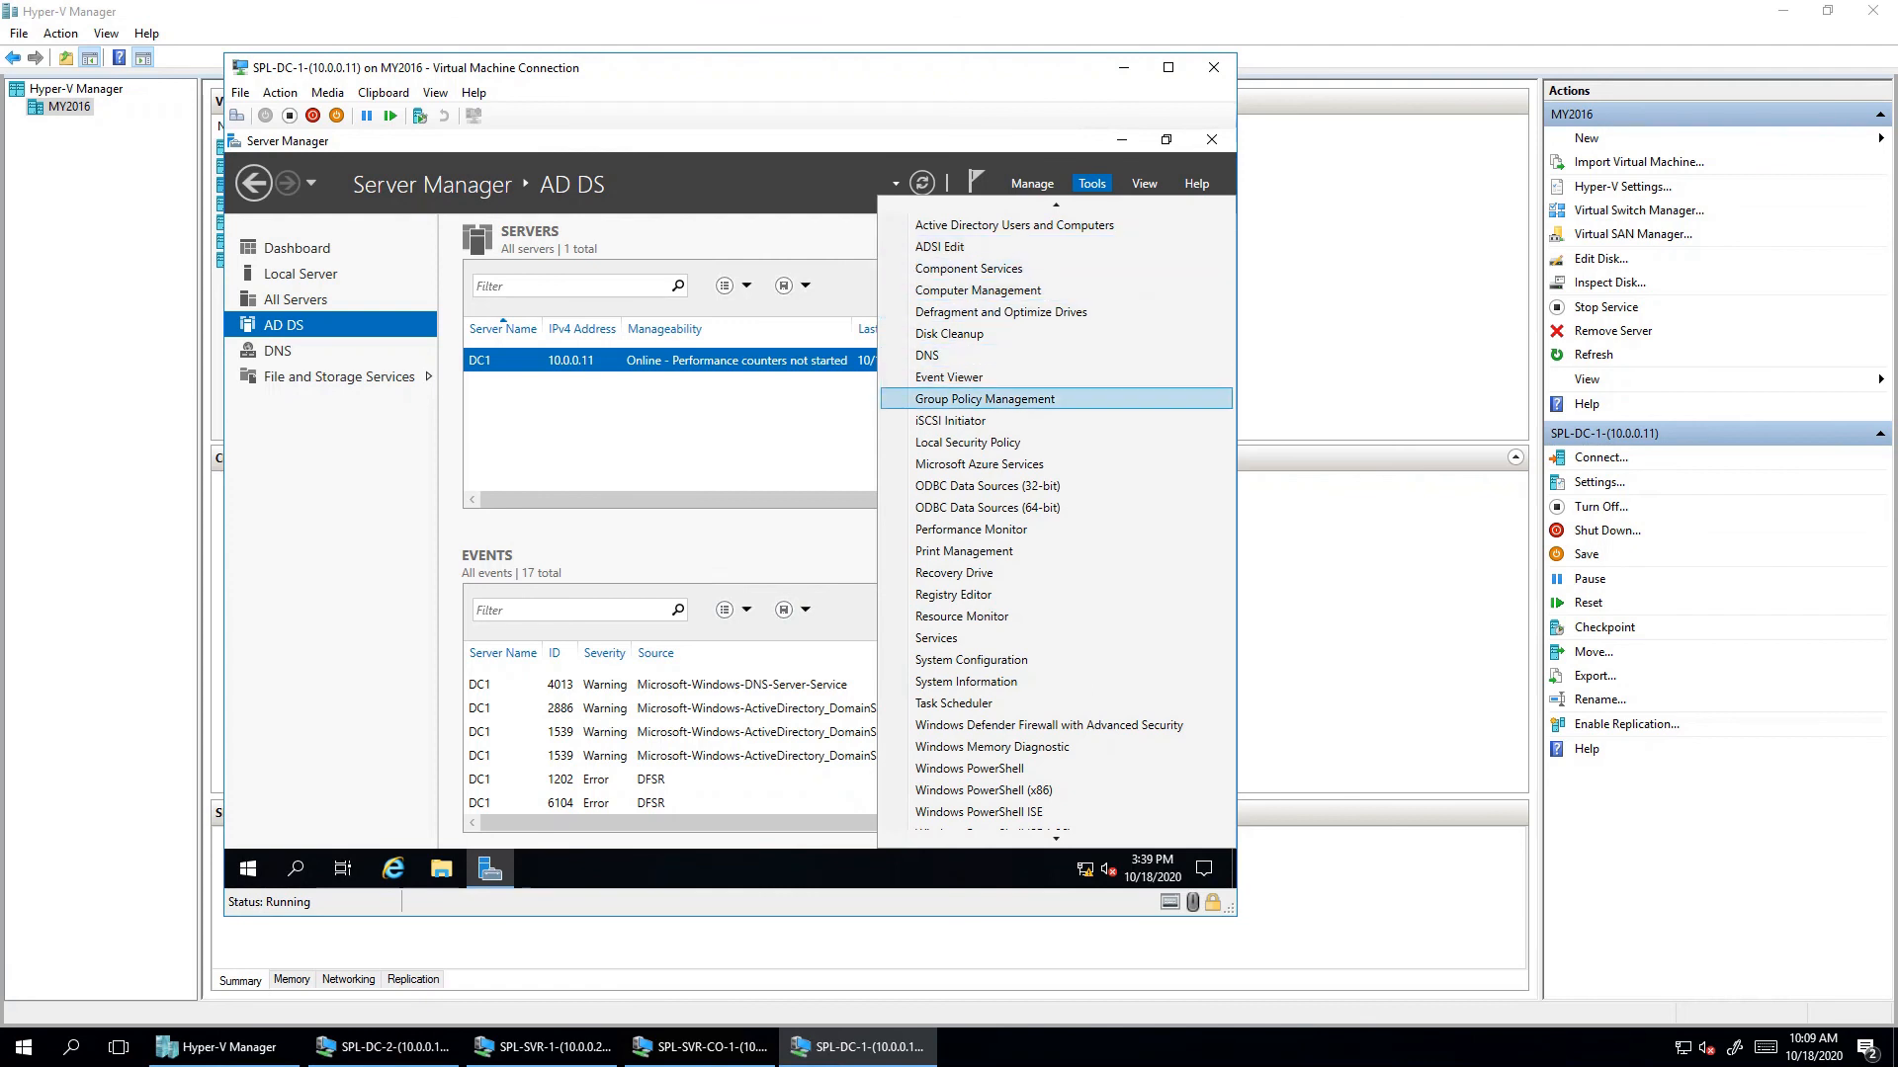
pyautogui.click(949, 377)
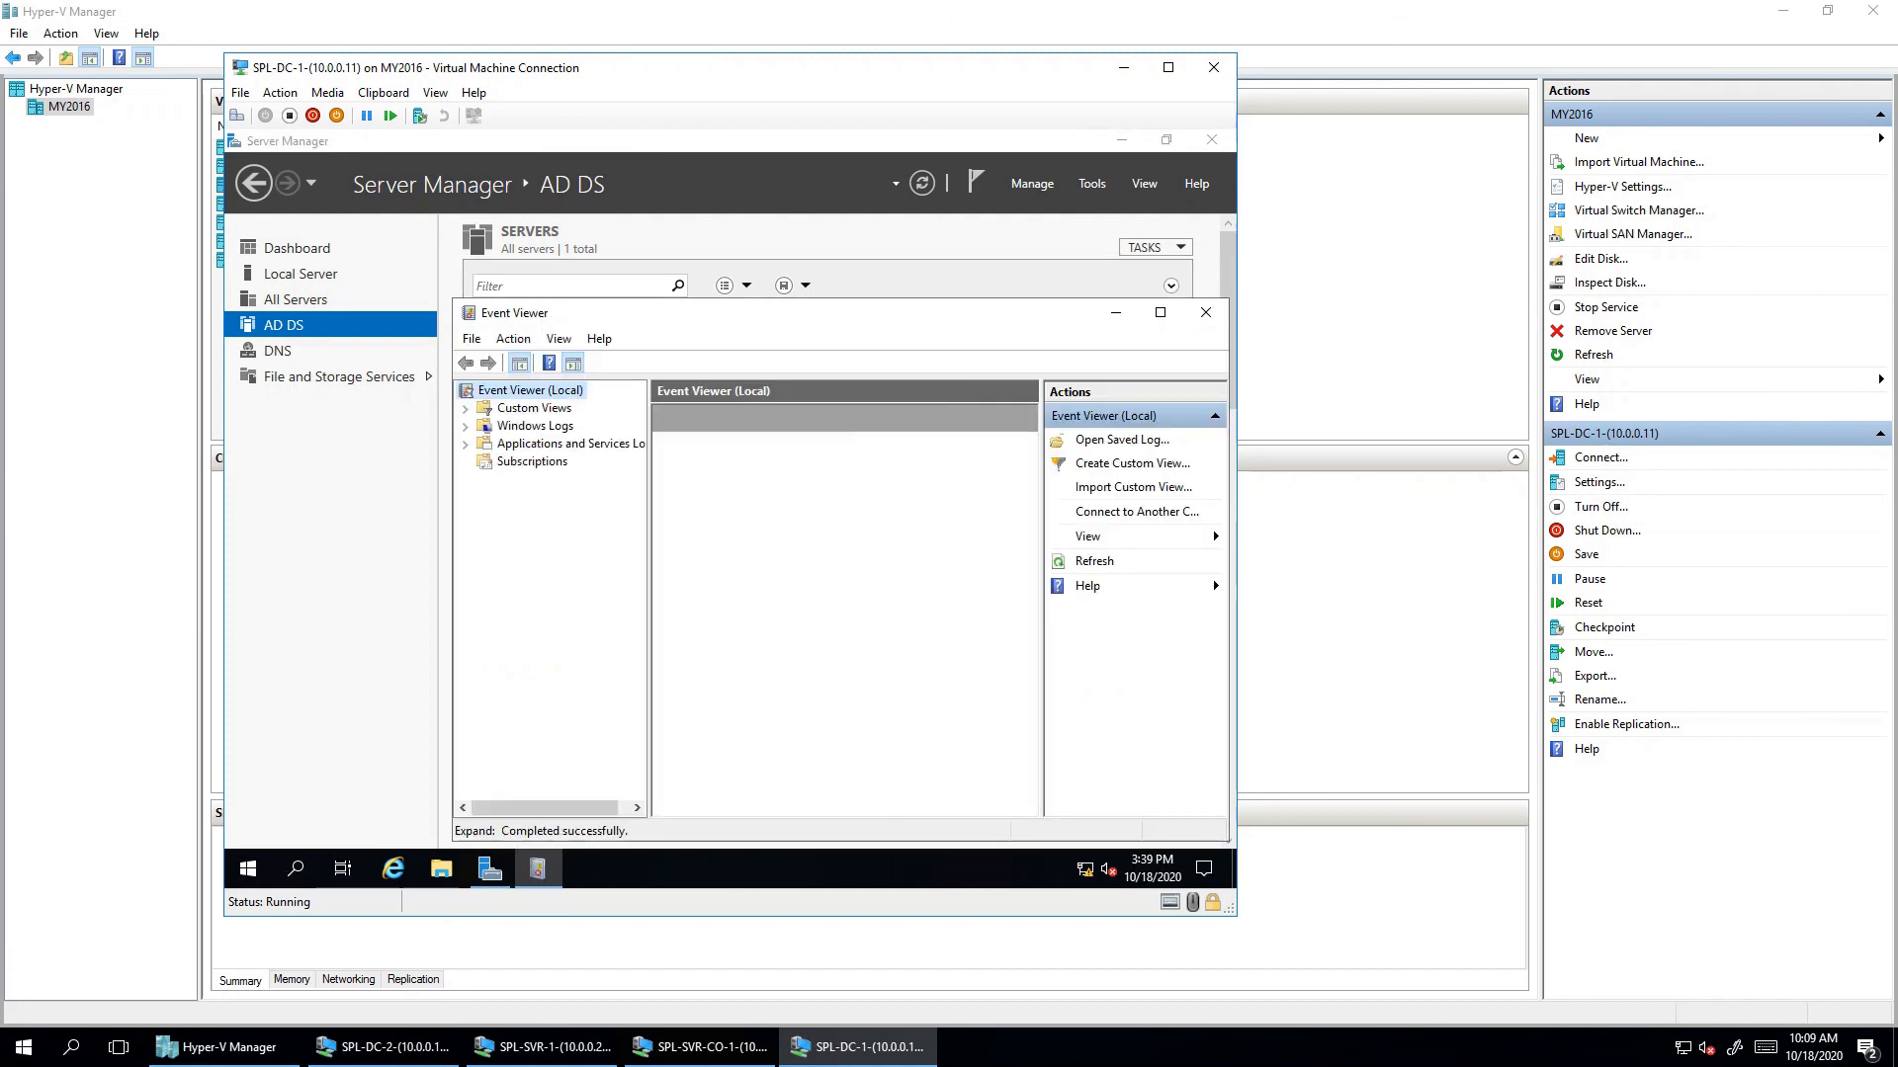
pyautogui.click(534, 425)
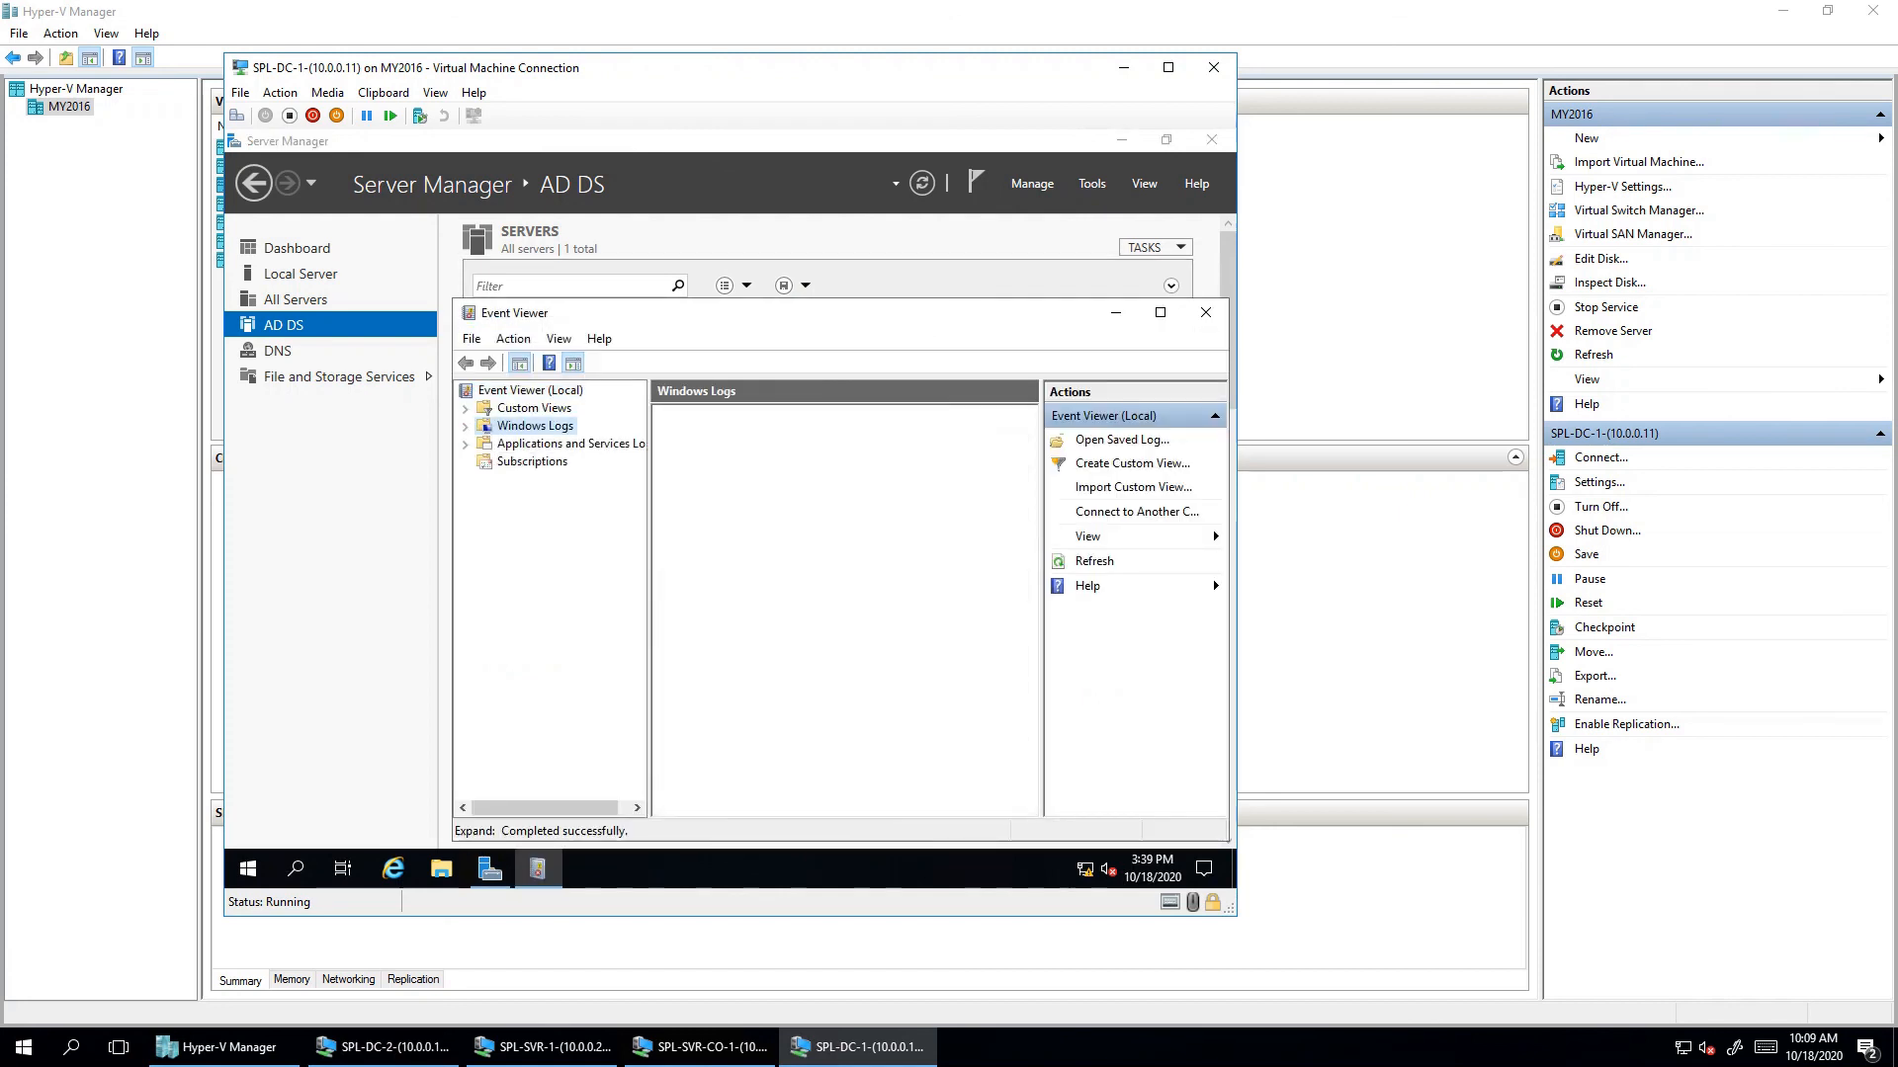
pyautogui.click(545, 444)
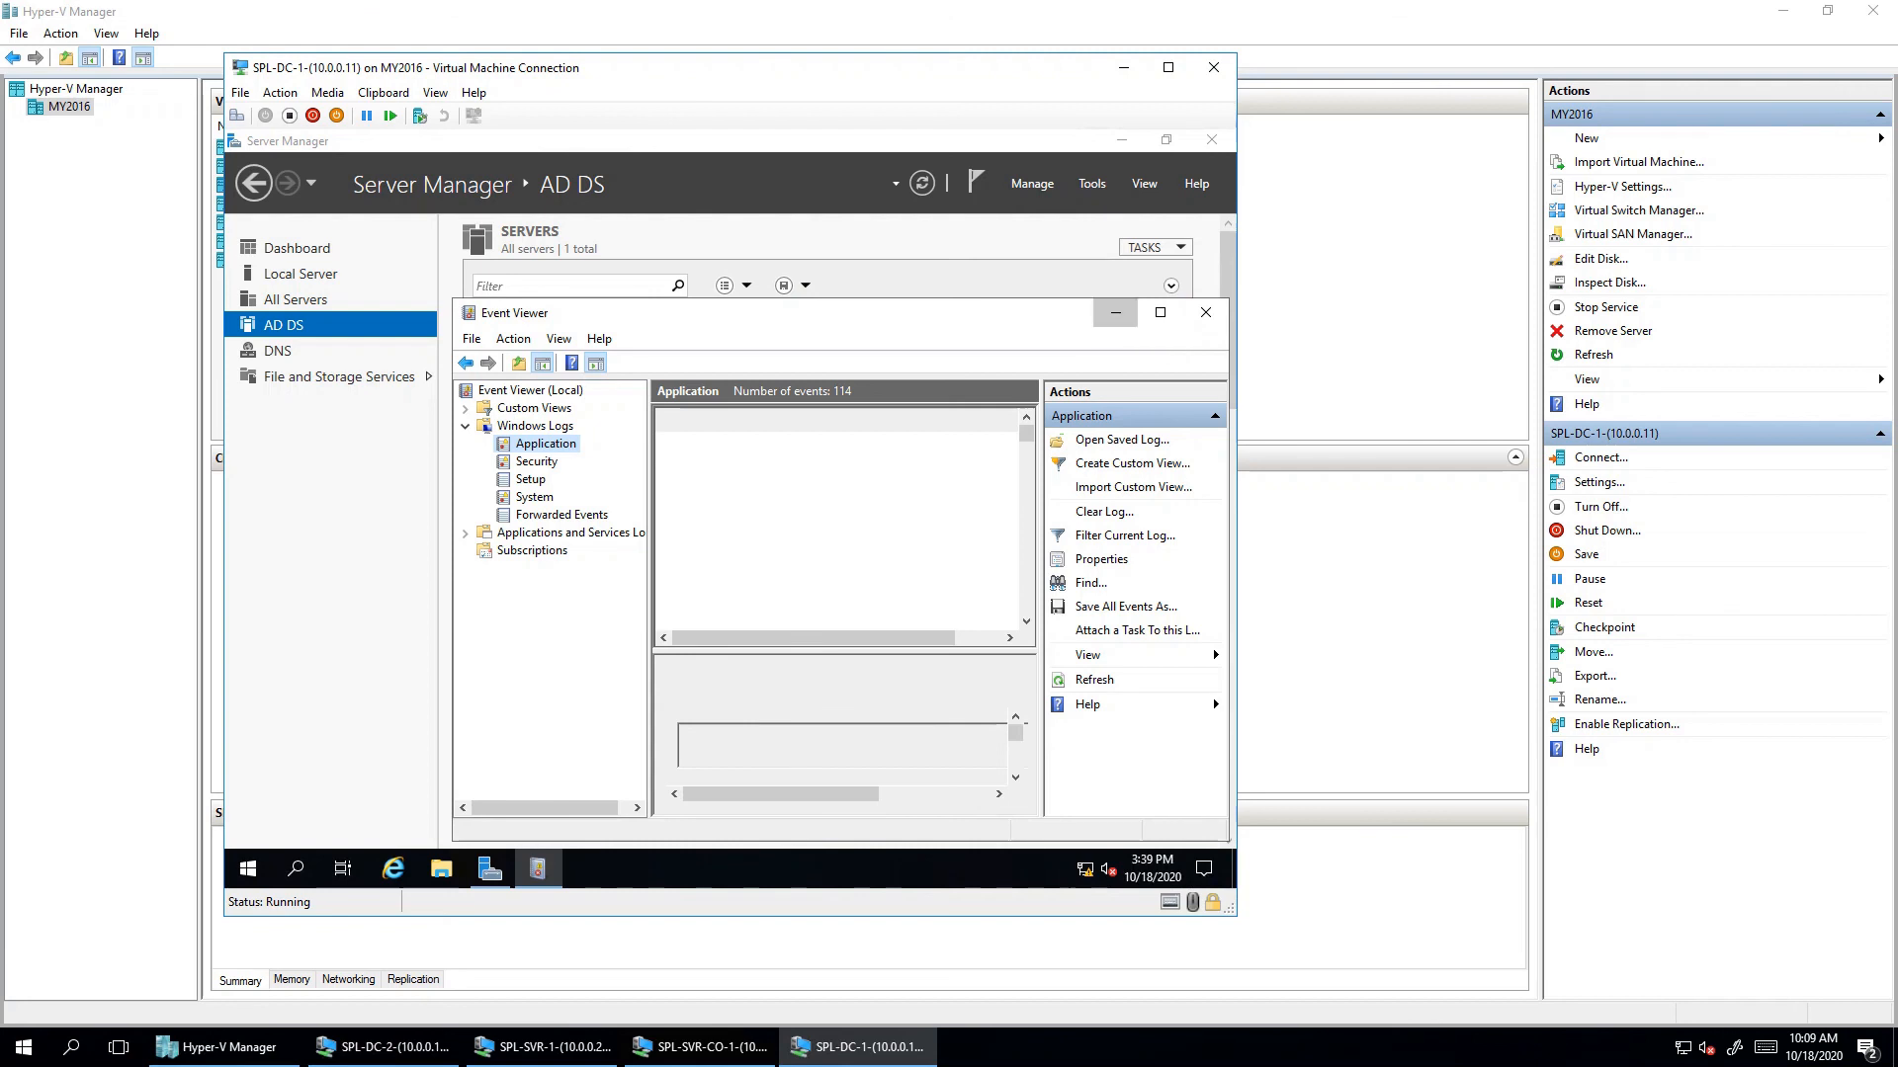
pyautogui.click(1206, 312)
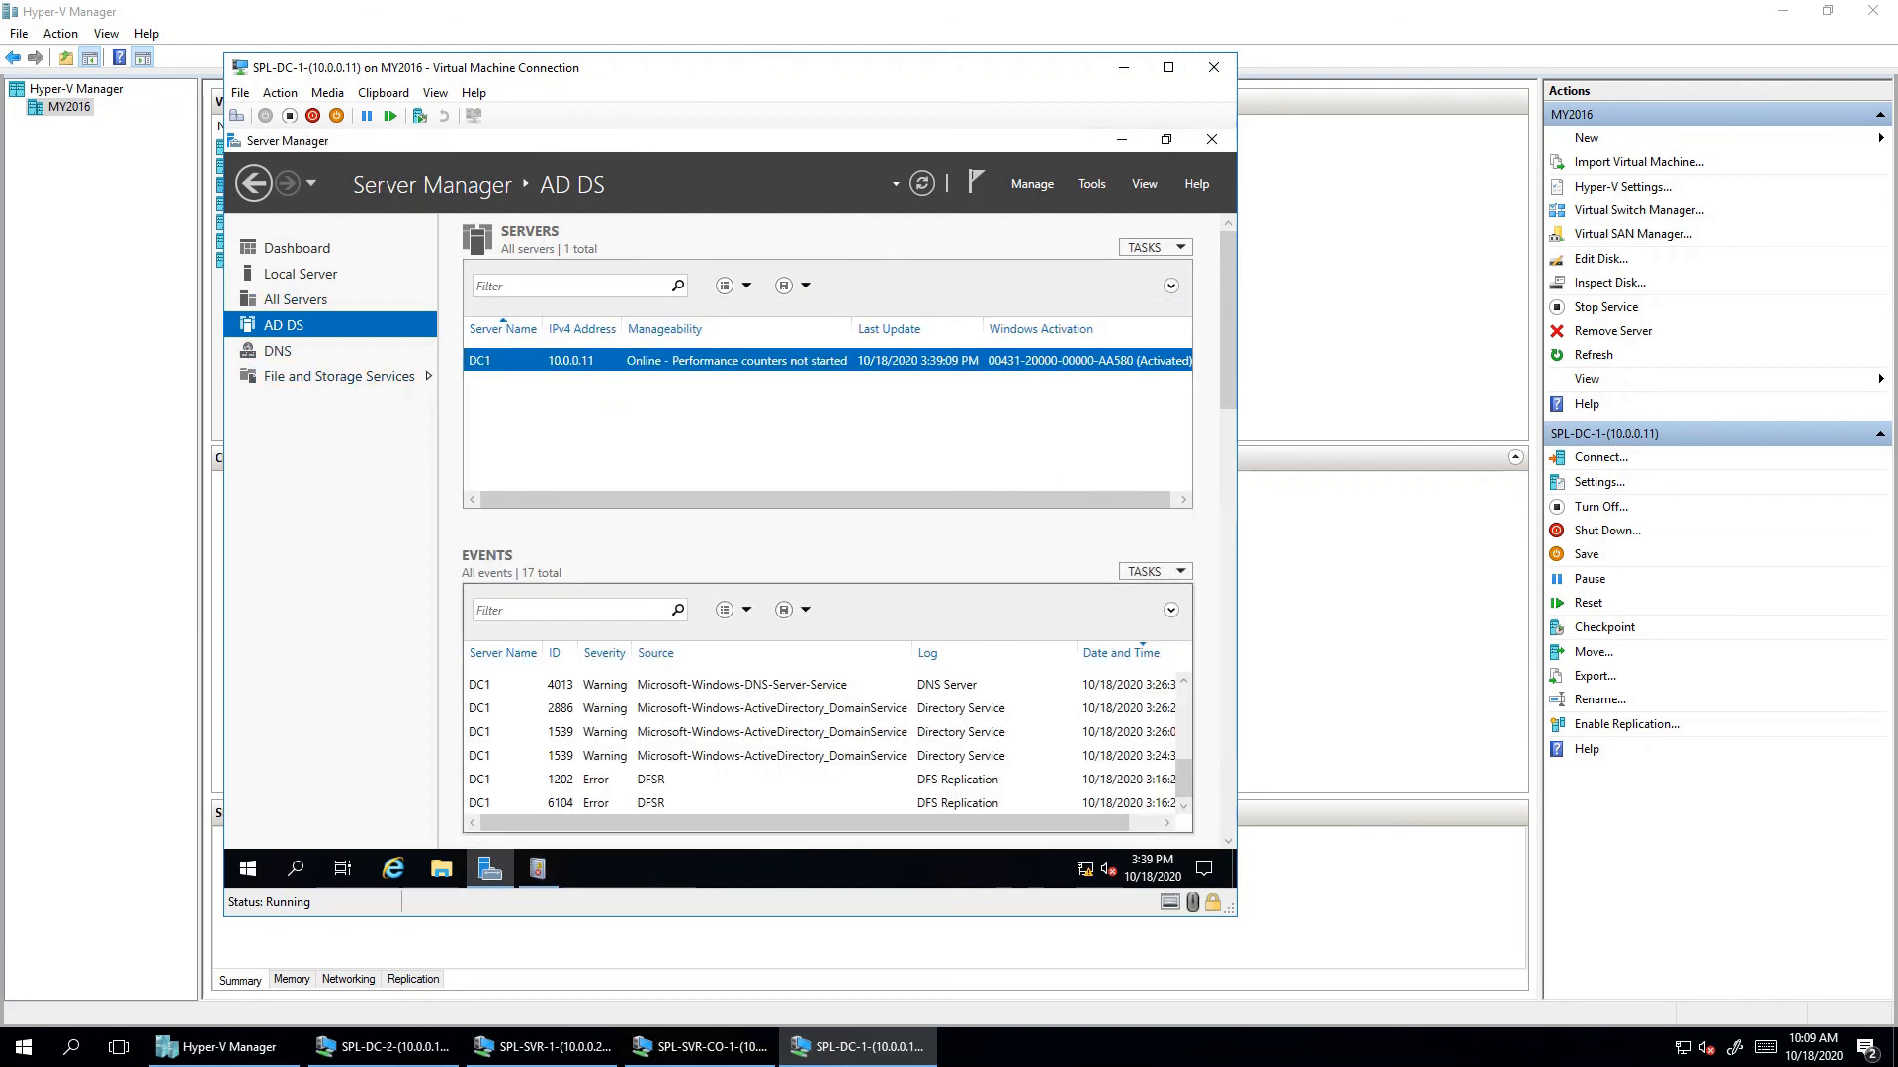
# - Read AD DS warning event 2886 and DNS event 4013, then minimize Server Manager
pyautogui.click(771, 707)
pyautogui.scroll(3, 771, 708)
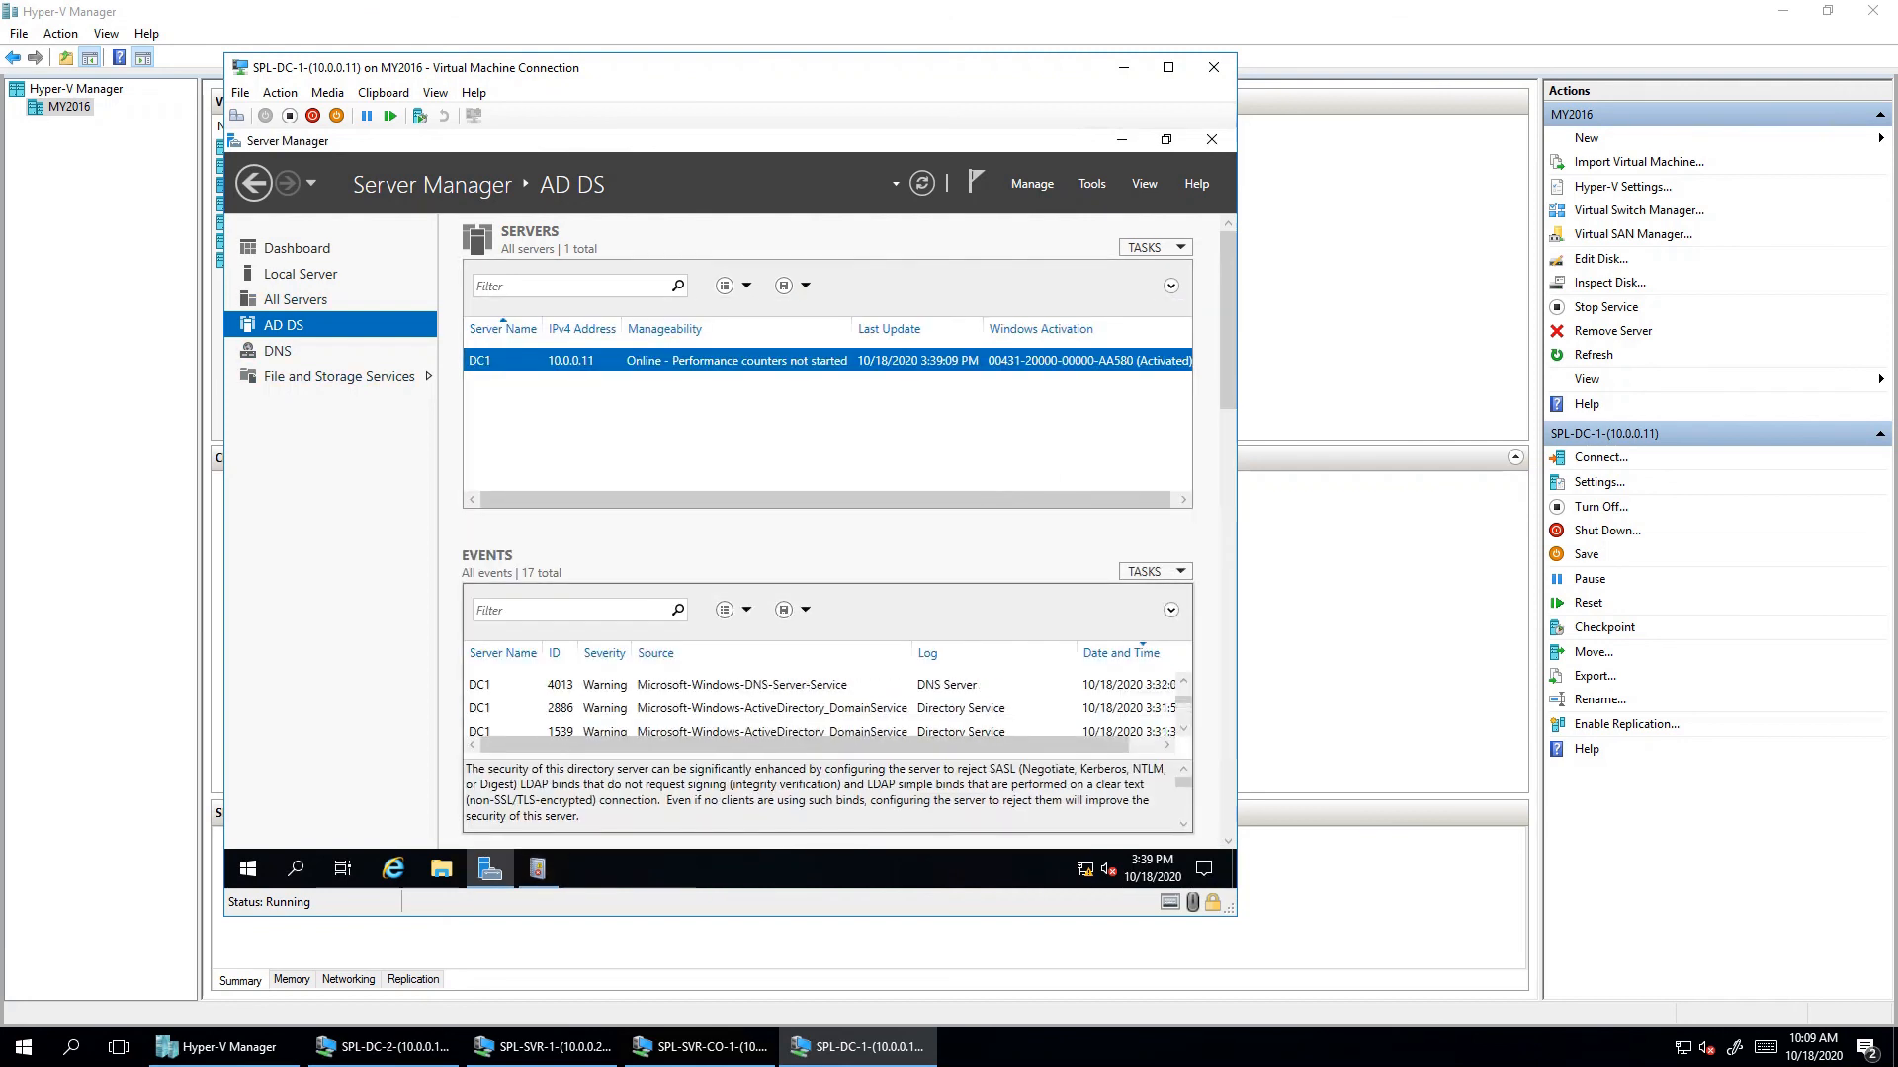
pyautogui.scroll(1, 771, 708)
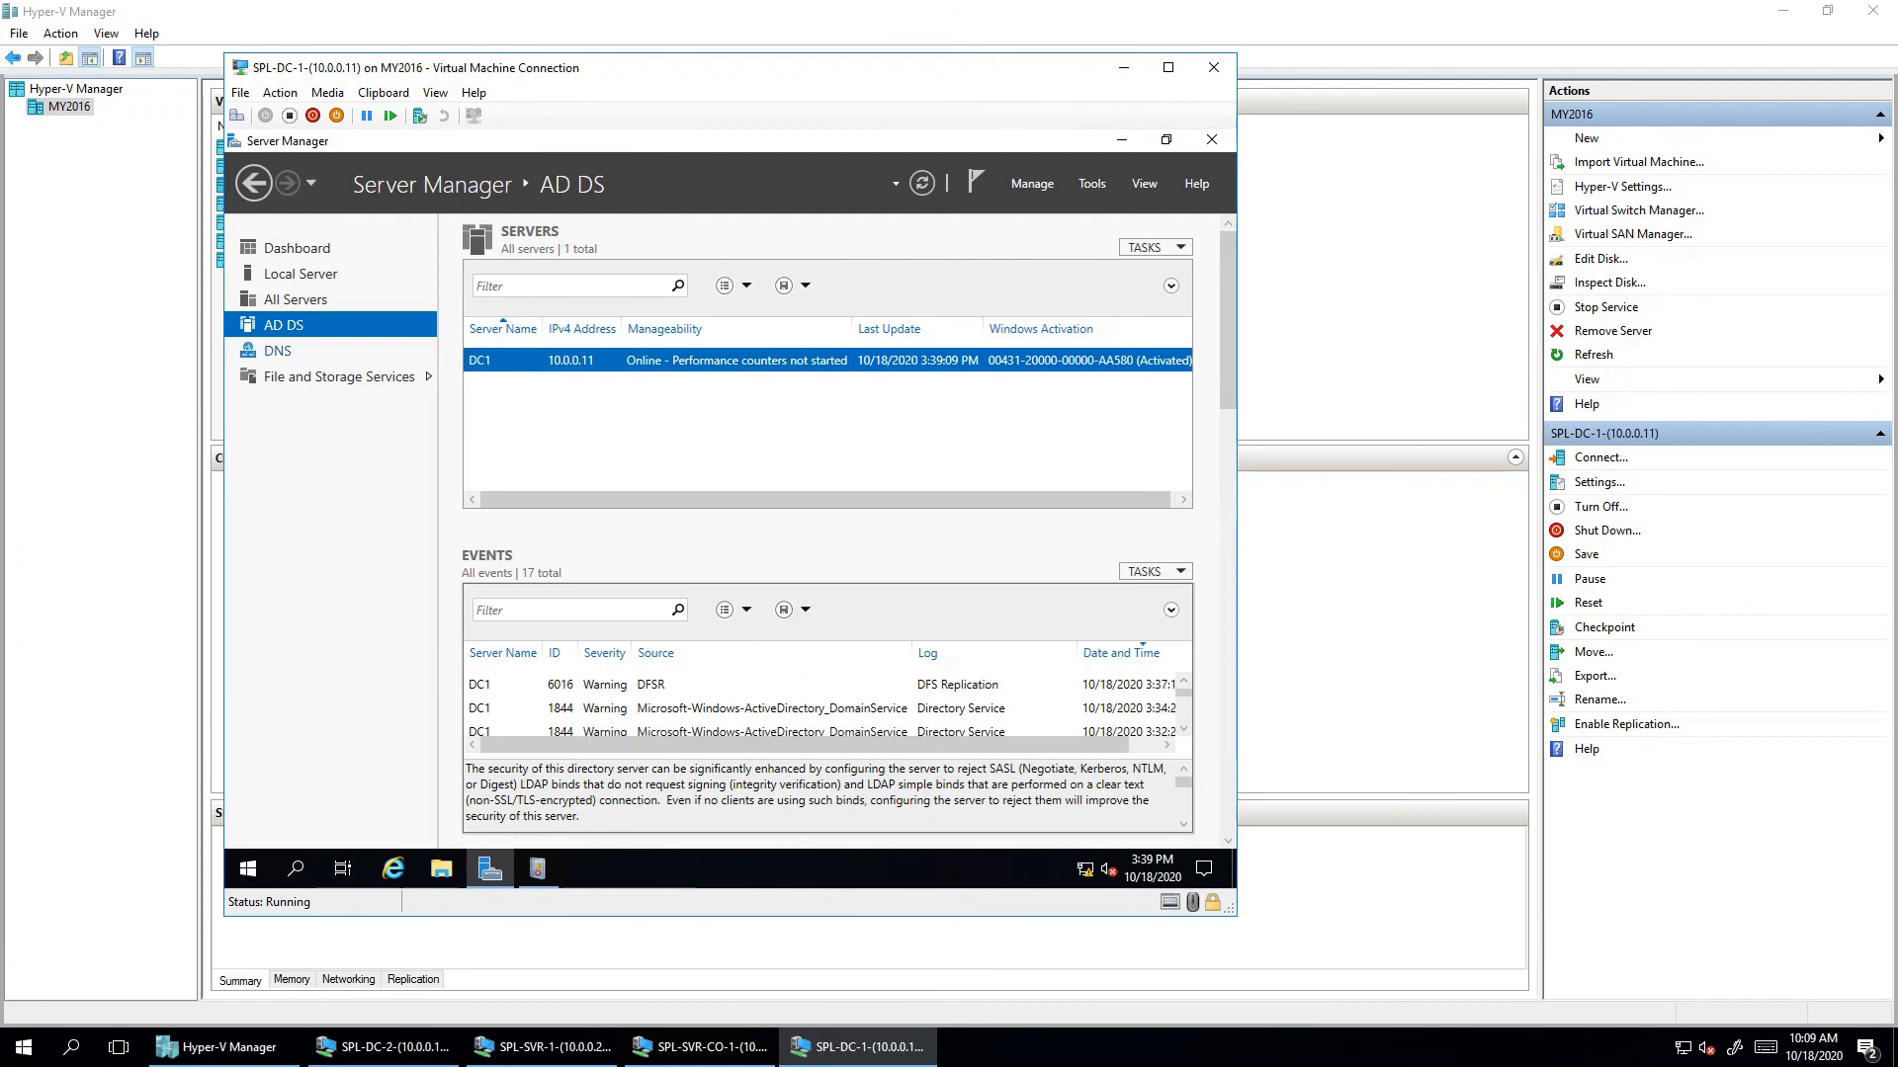
pyautogui.click(278, 351)
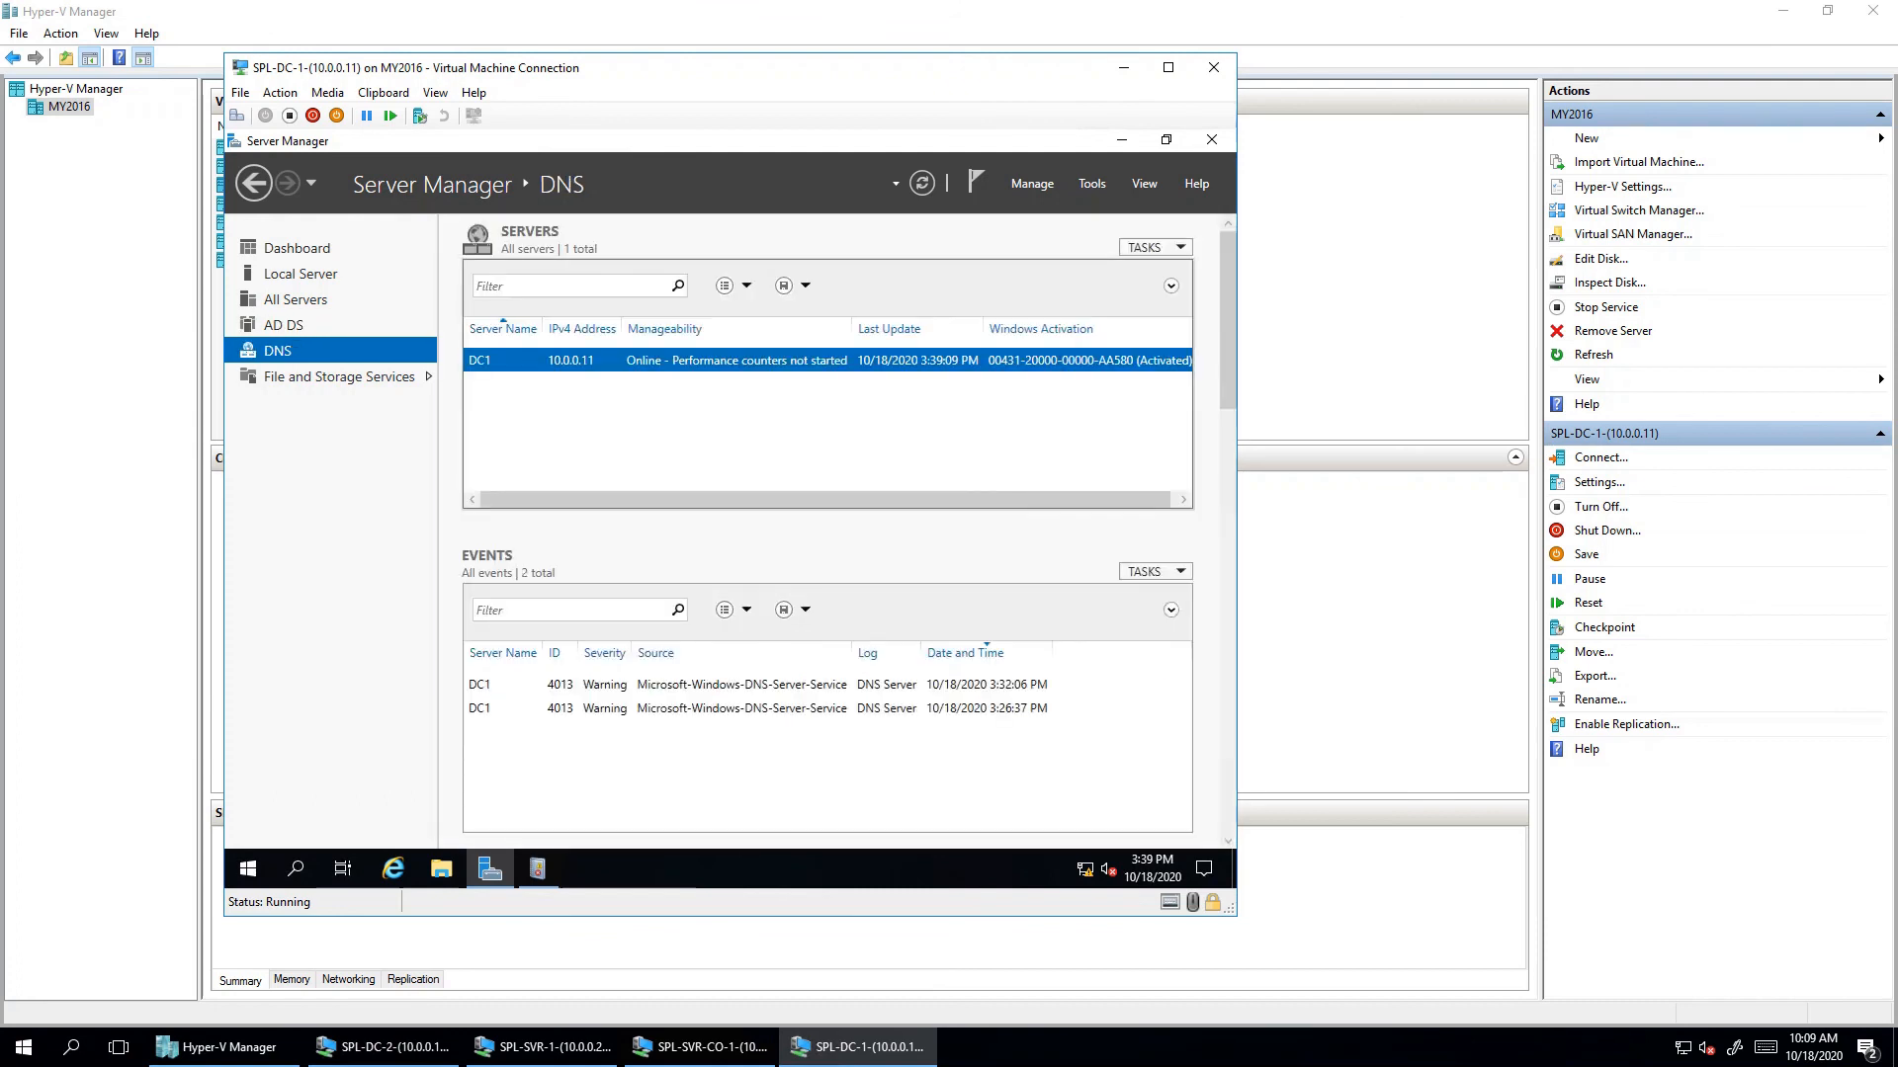
pyautogui.click(741, 685)
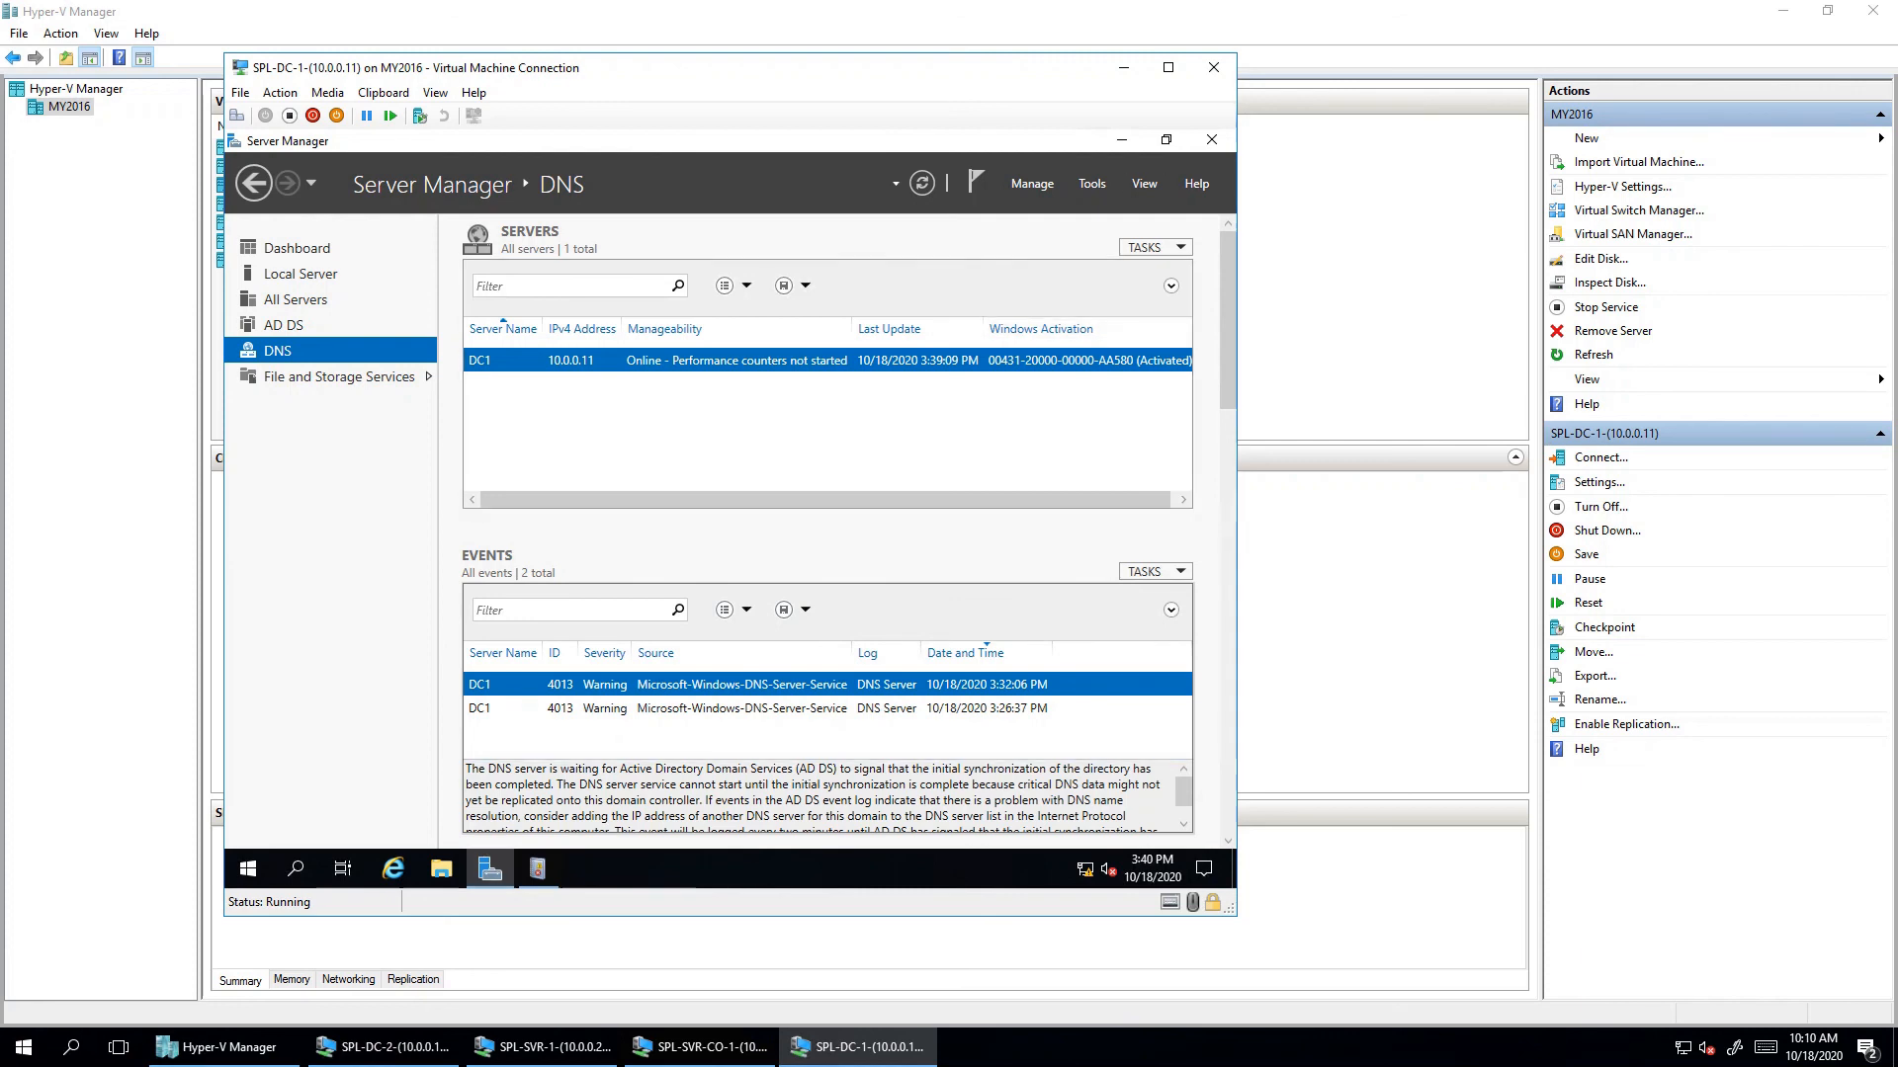
pyautogui.click(1121, 139)
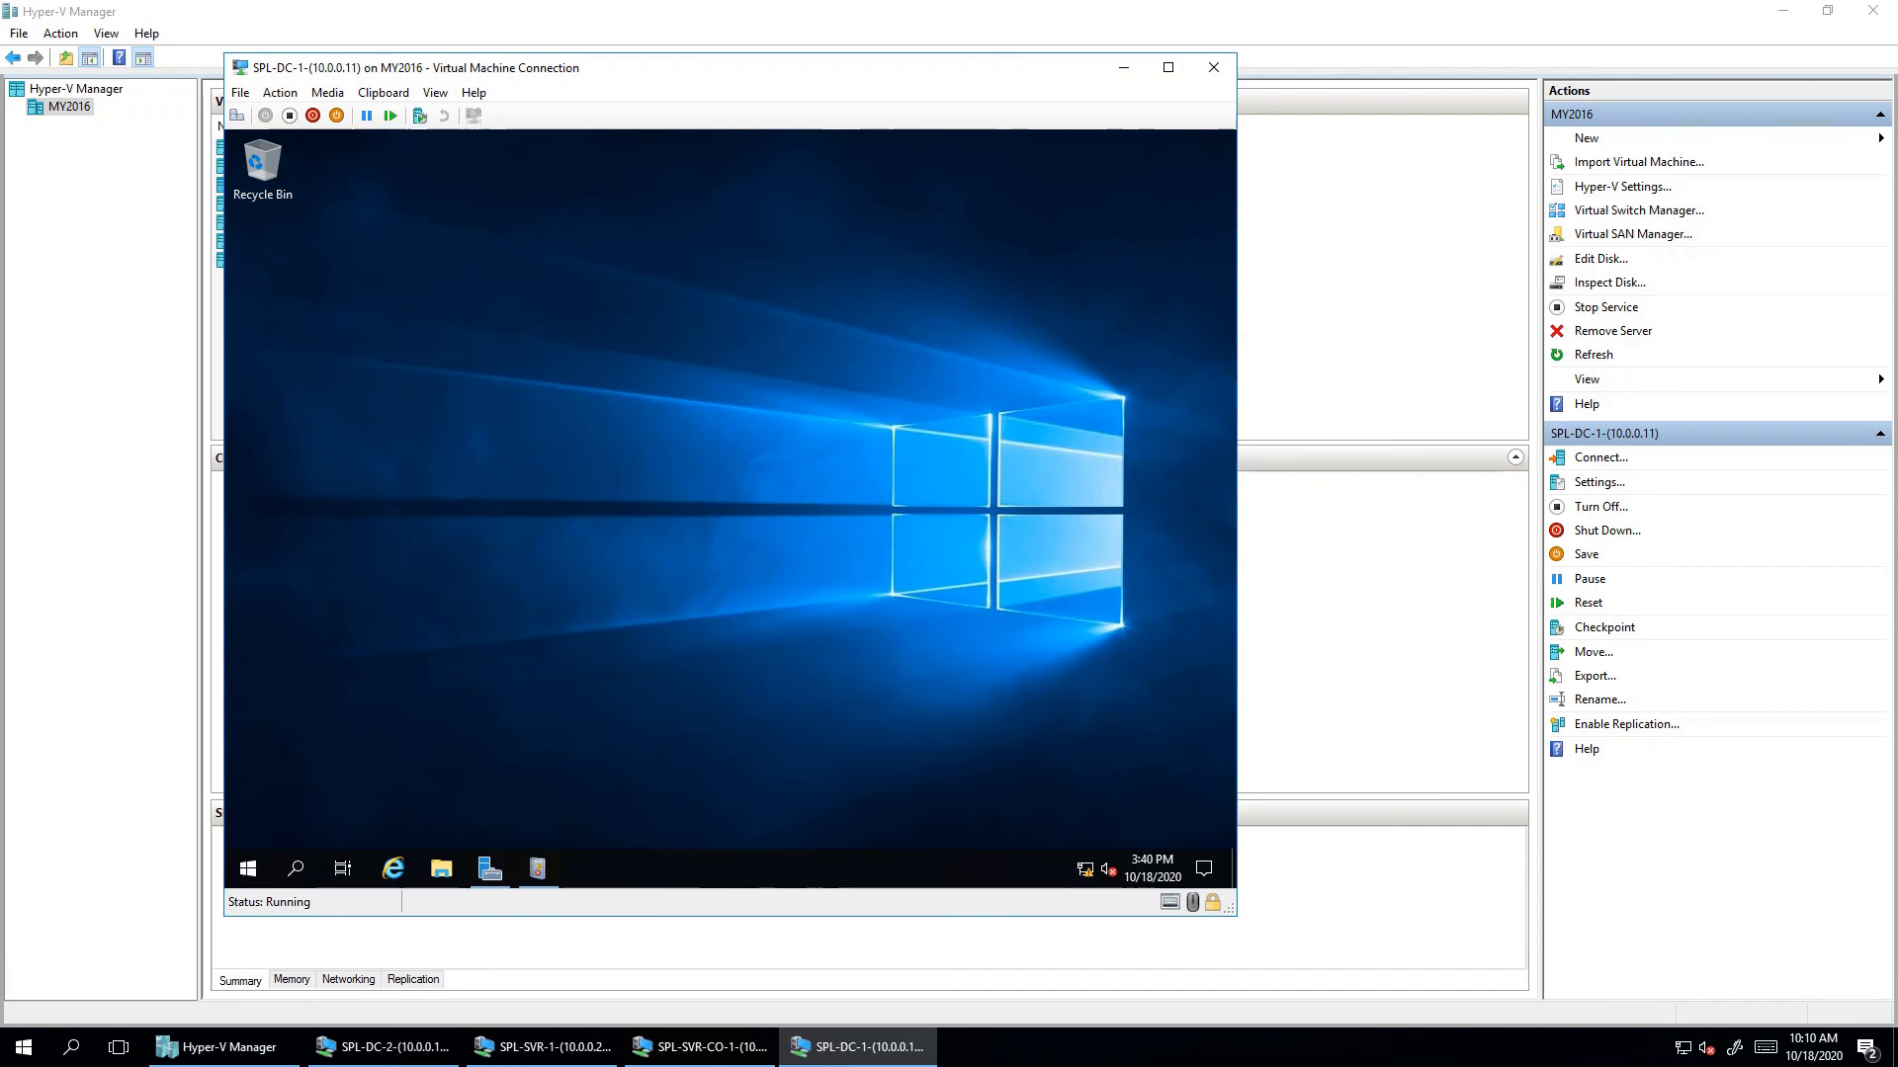
# - Check the virtual machine's network status from the taskbar network icon
pyautogui.rightClick(1085, 868)
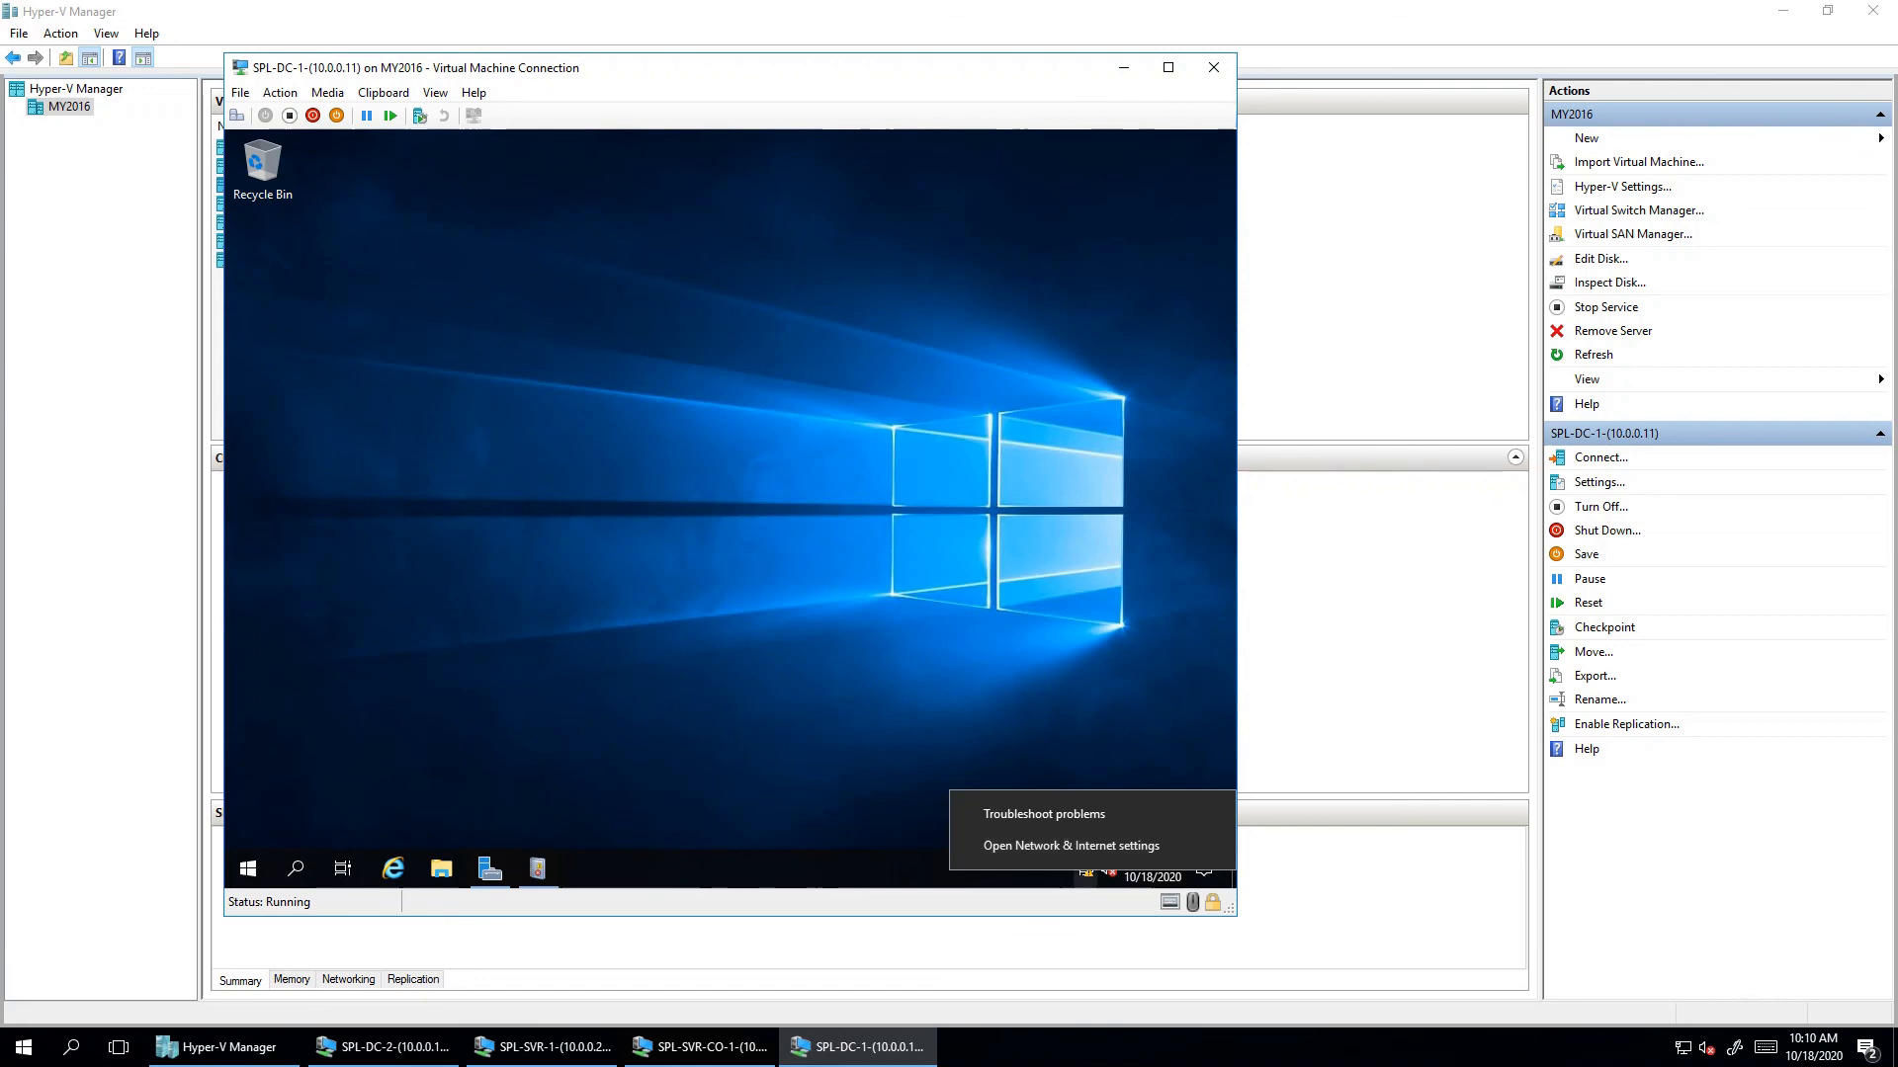
pyautogui.click(1085, 876)
pyautogui.click(1084, 868)
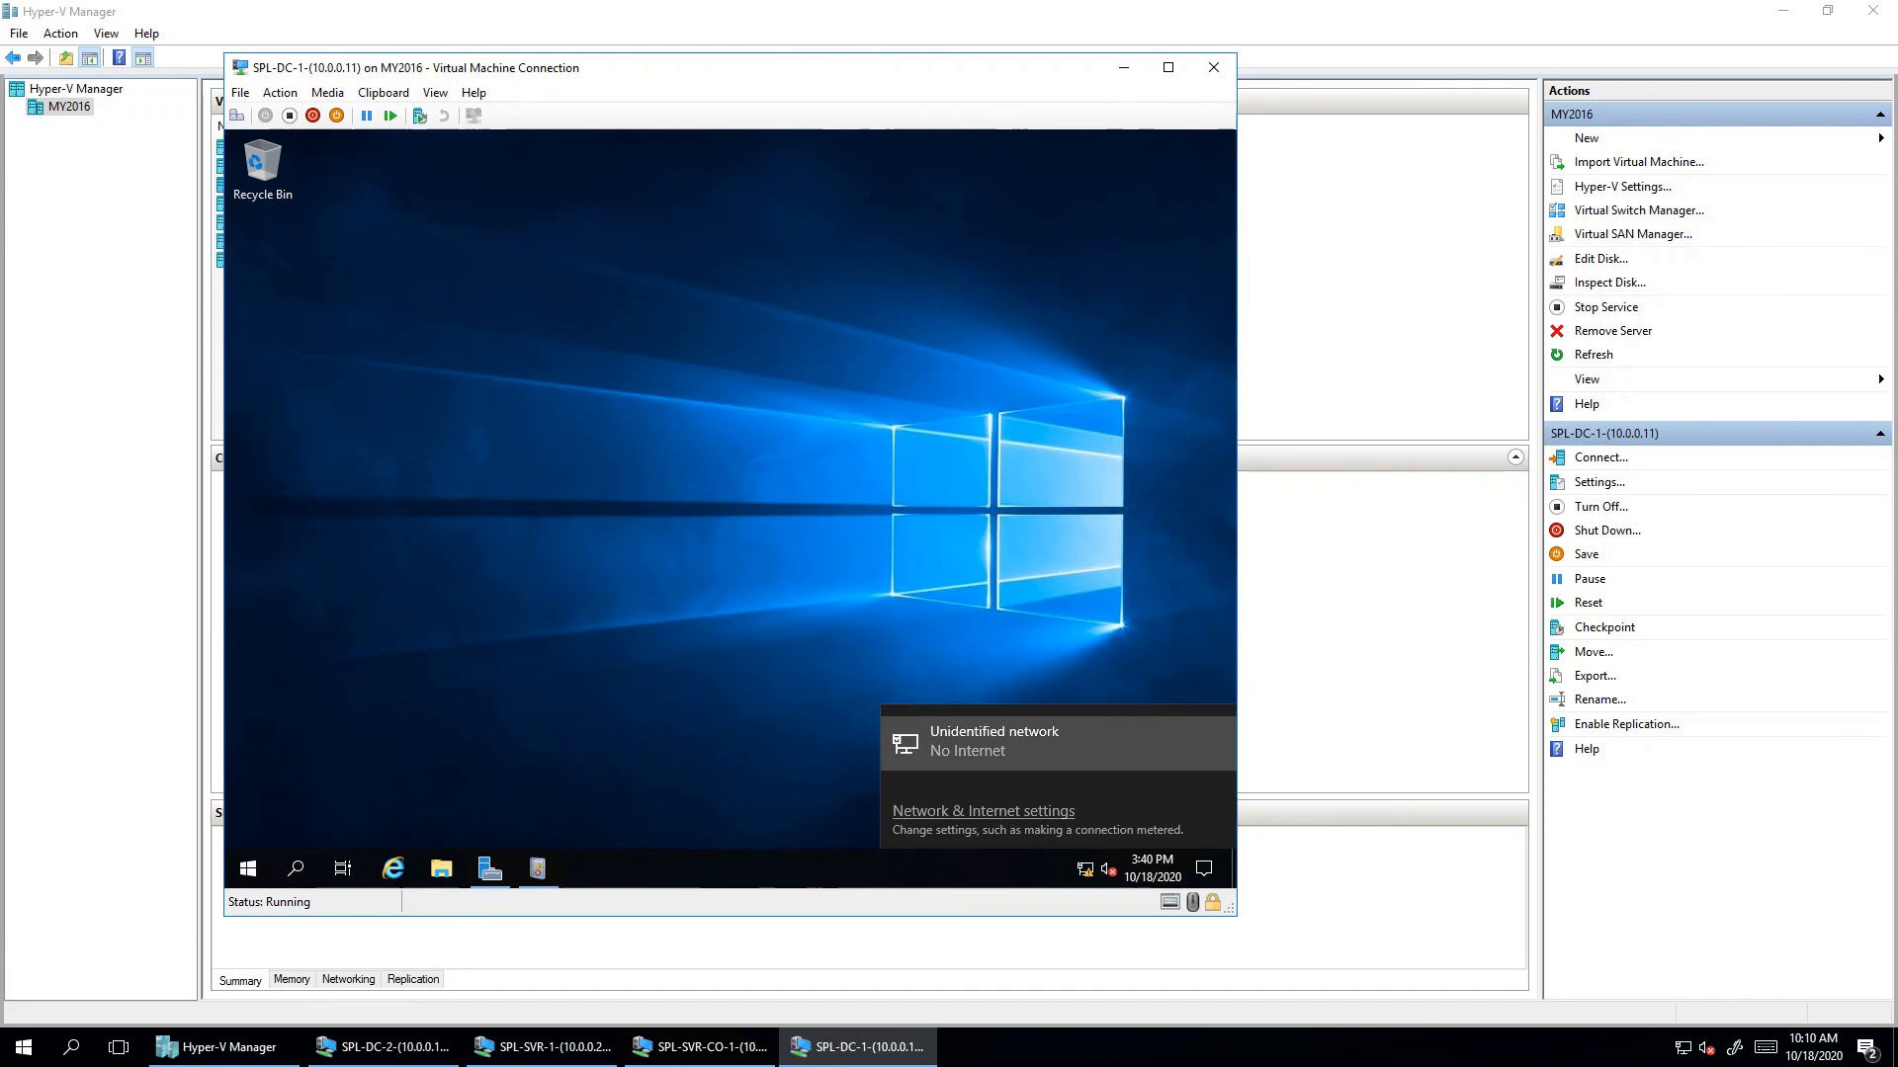
pyautogui.click(248, 869)
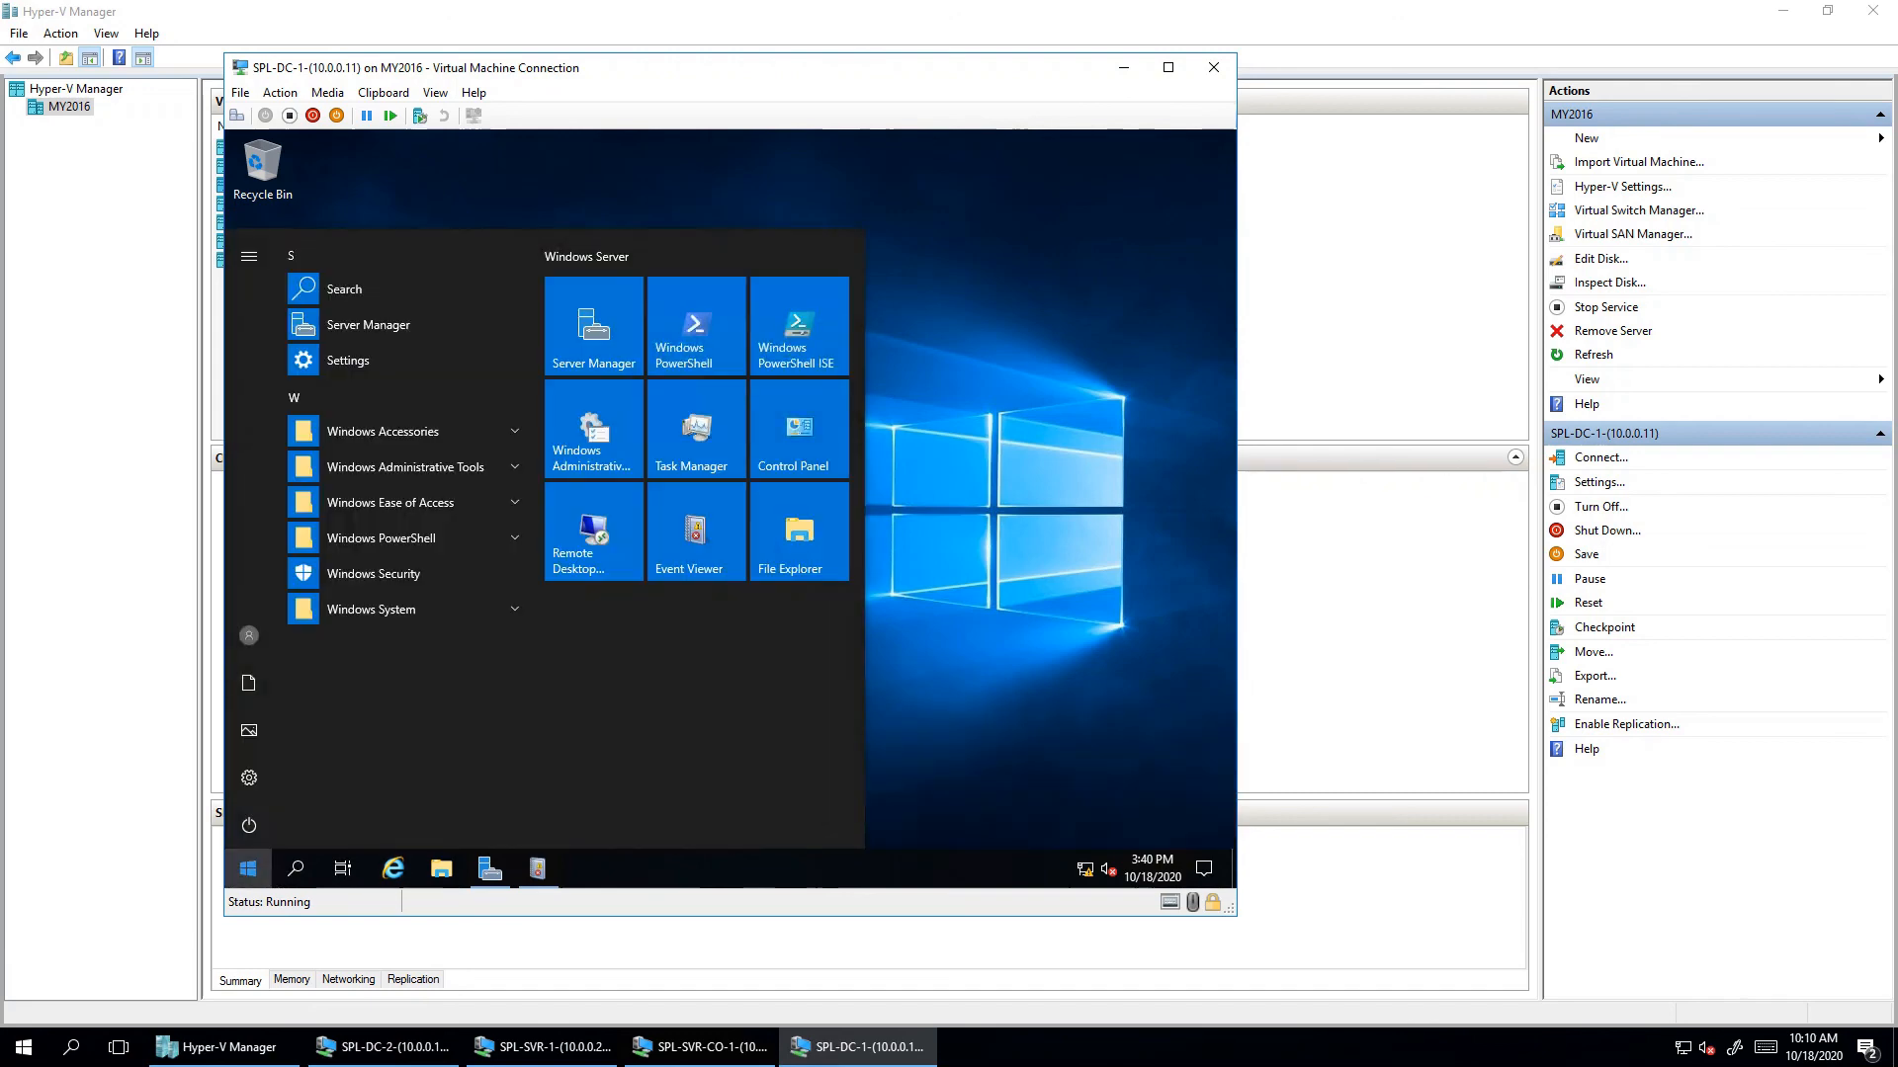
# - Use ncpa.cpl to reach Ethernet IPv4 properties and begin entering preferred DNS 10.0.0.11
pyautogui.press('super+r')
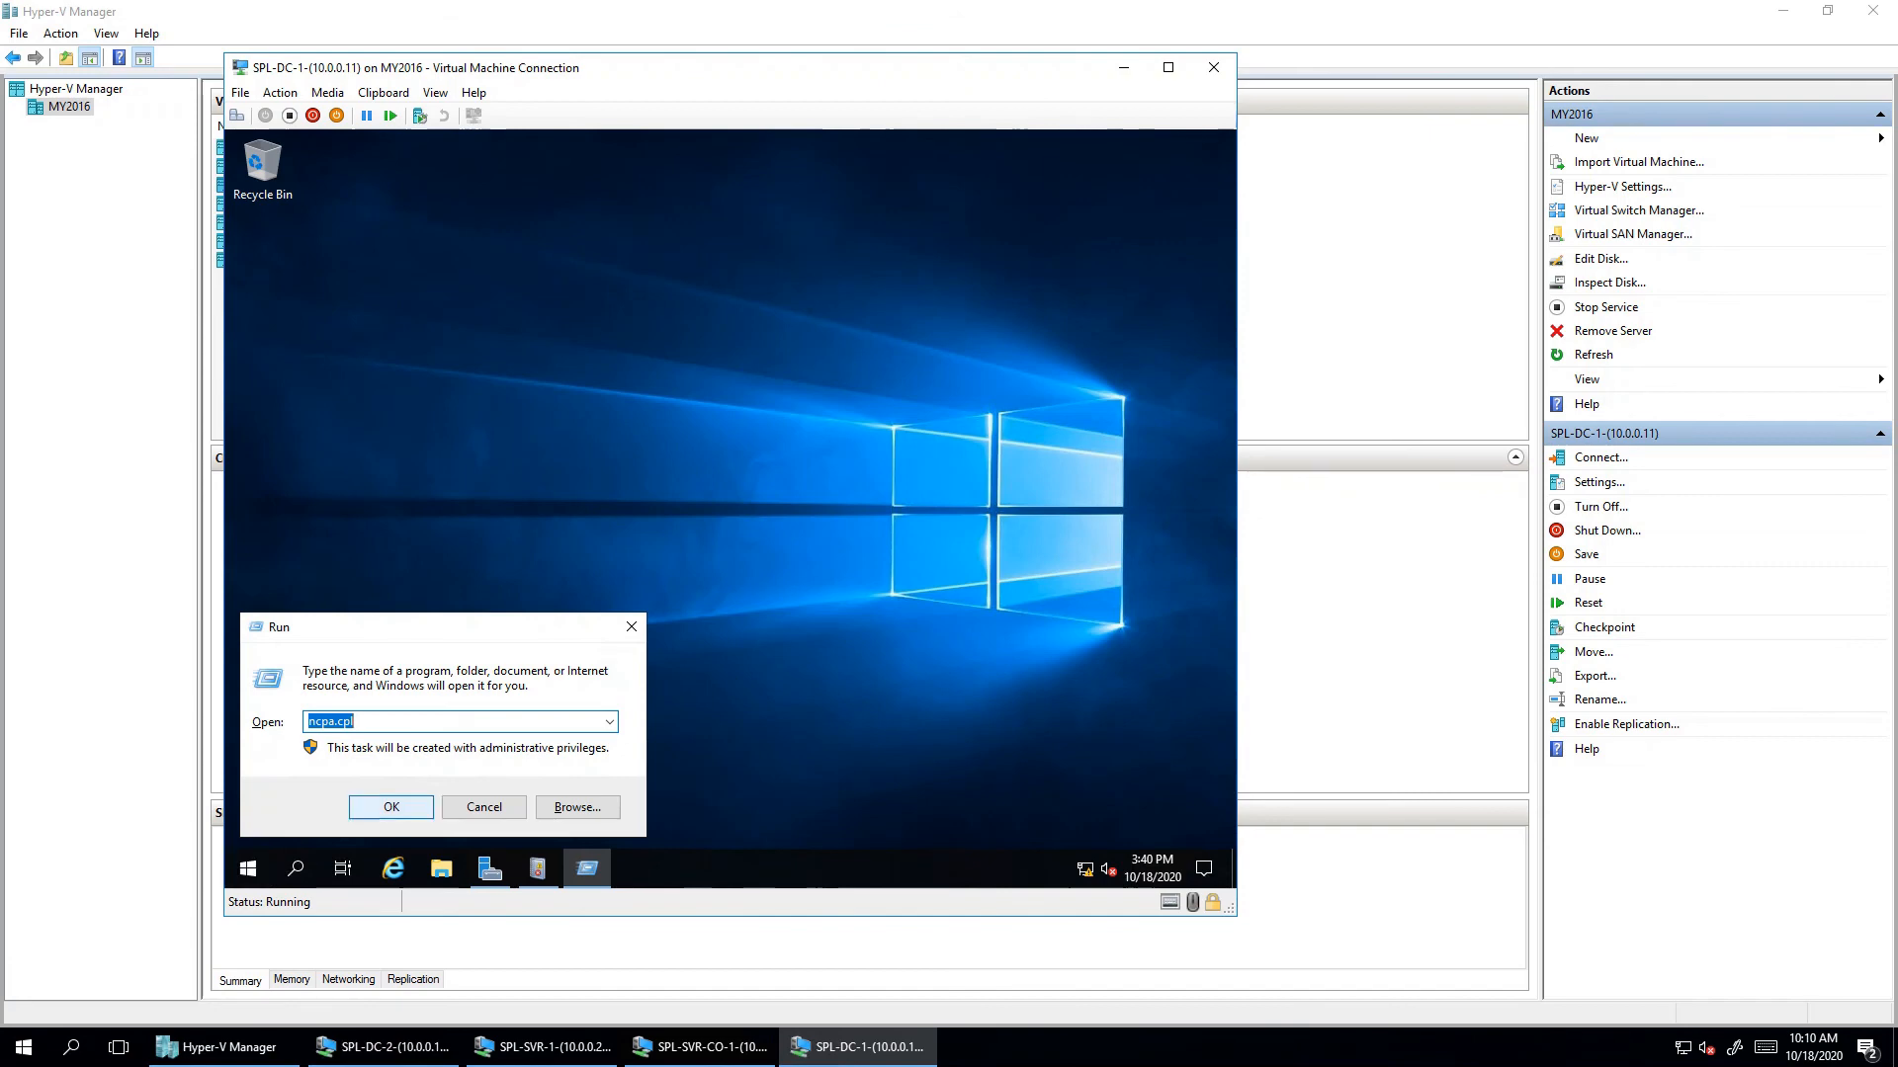
pyautogui.click(391, 807)
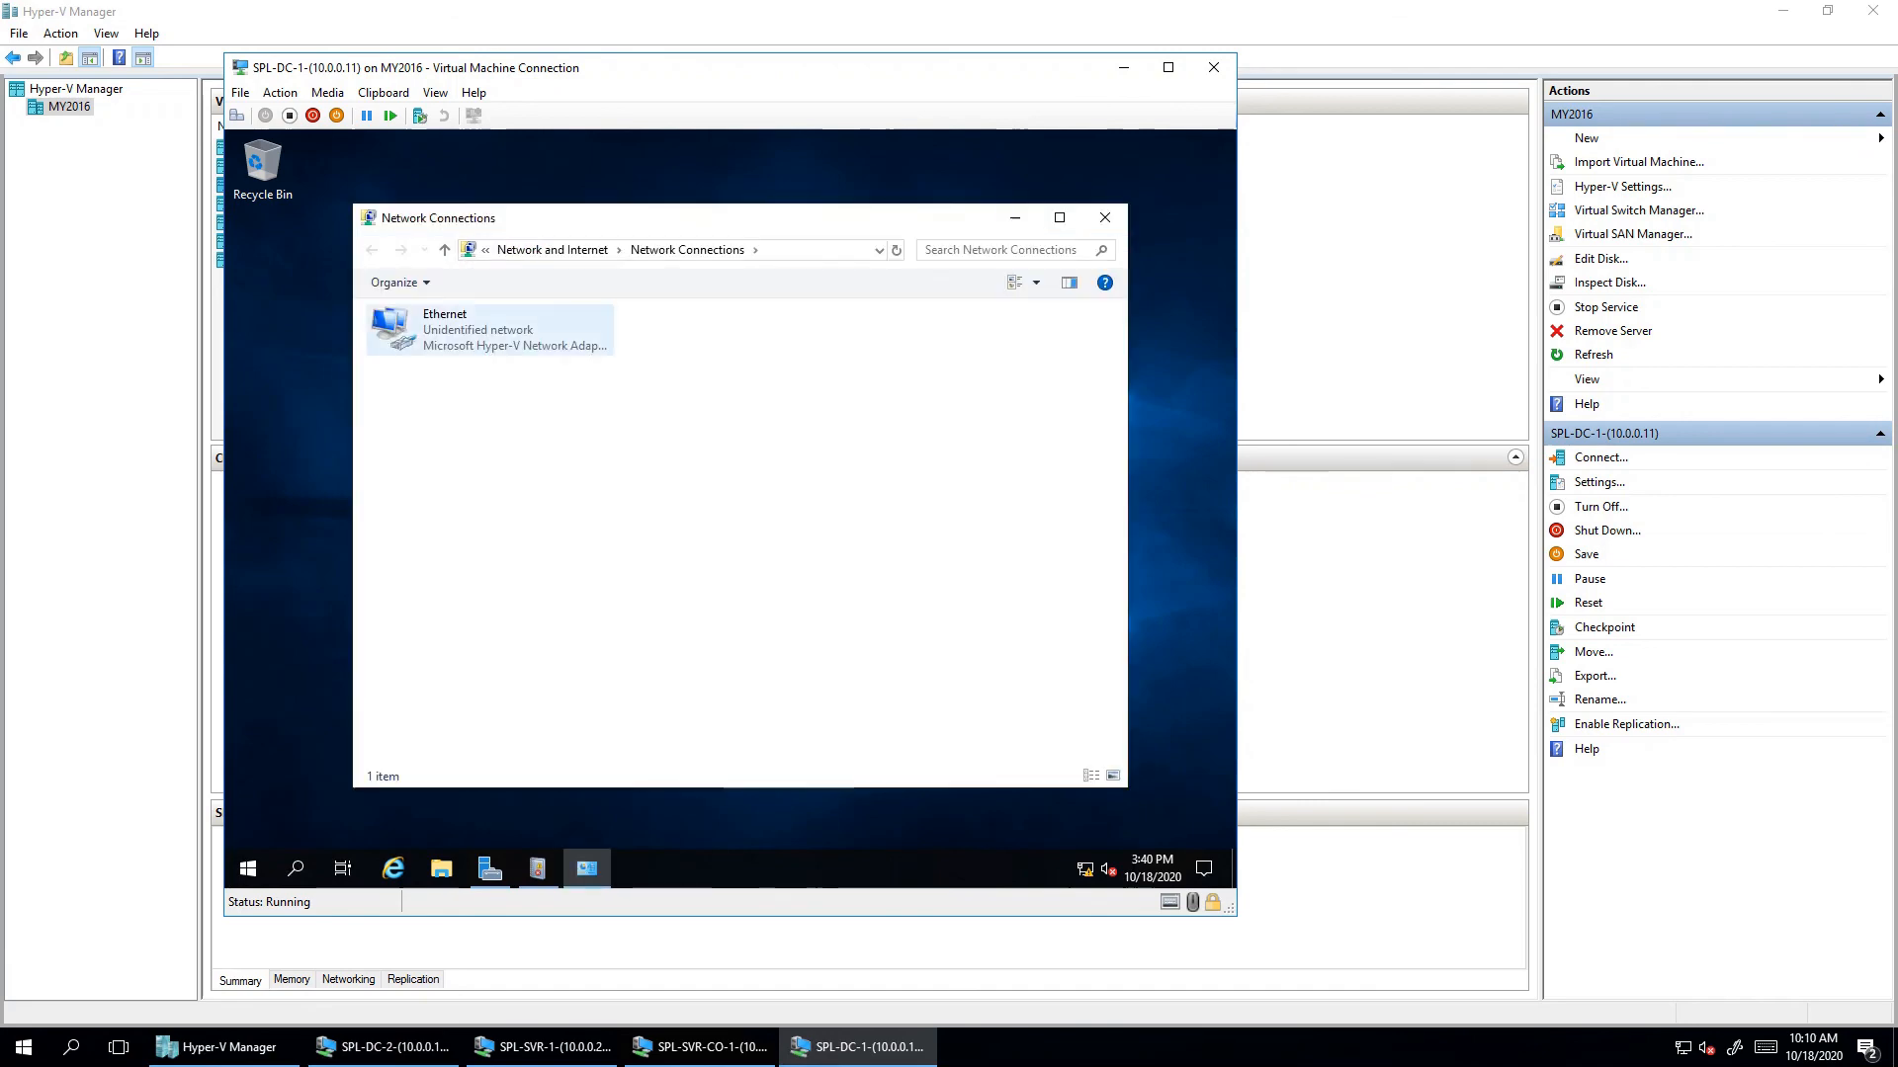
pyautogui.doubleClick(445, 328)
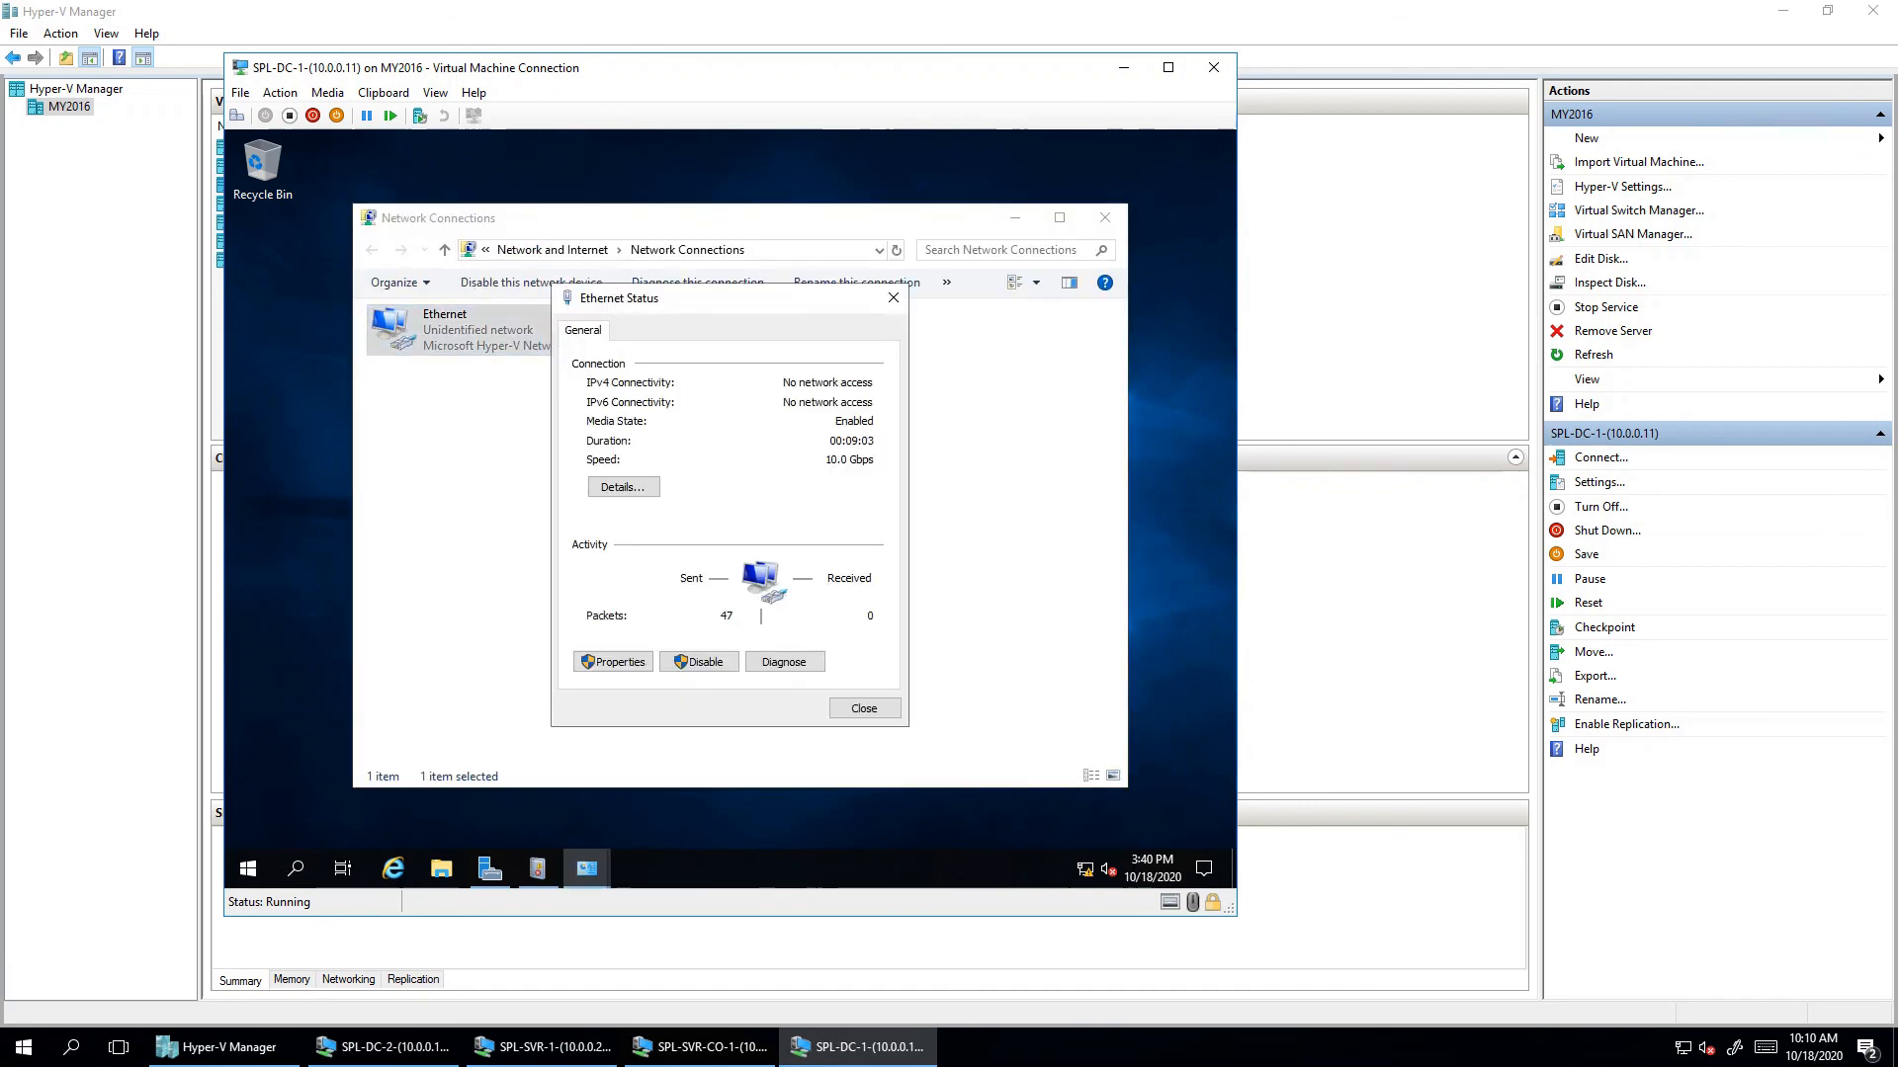
pyautogui.click(613, 662)
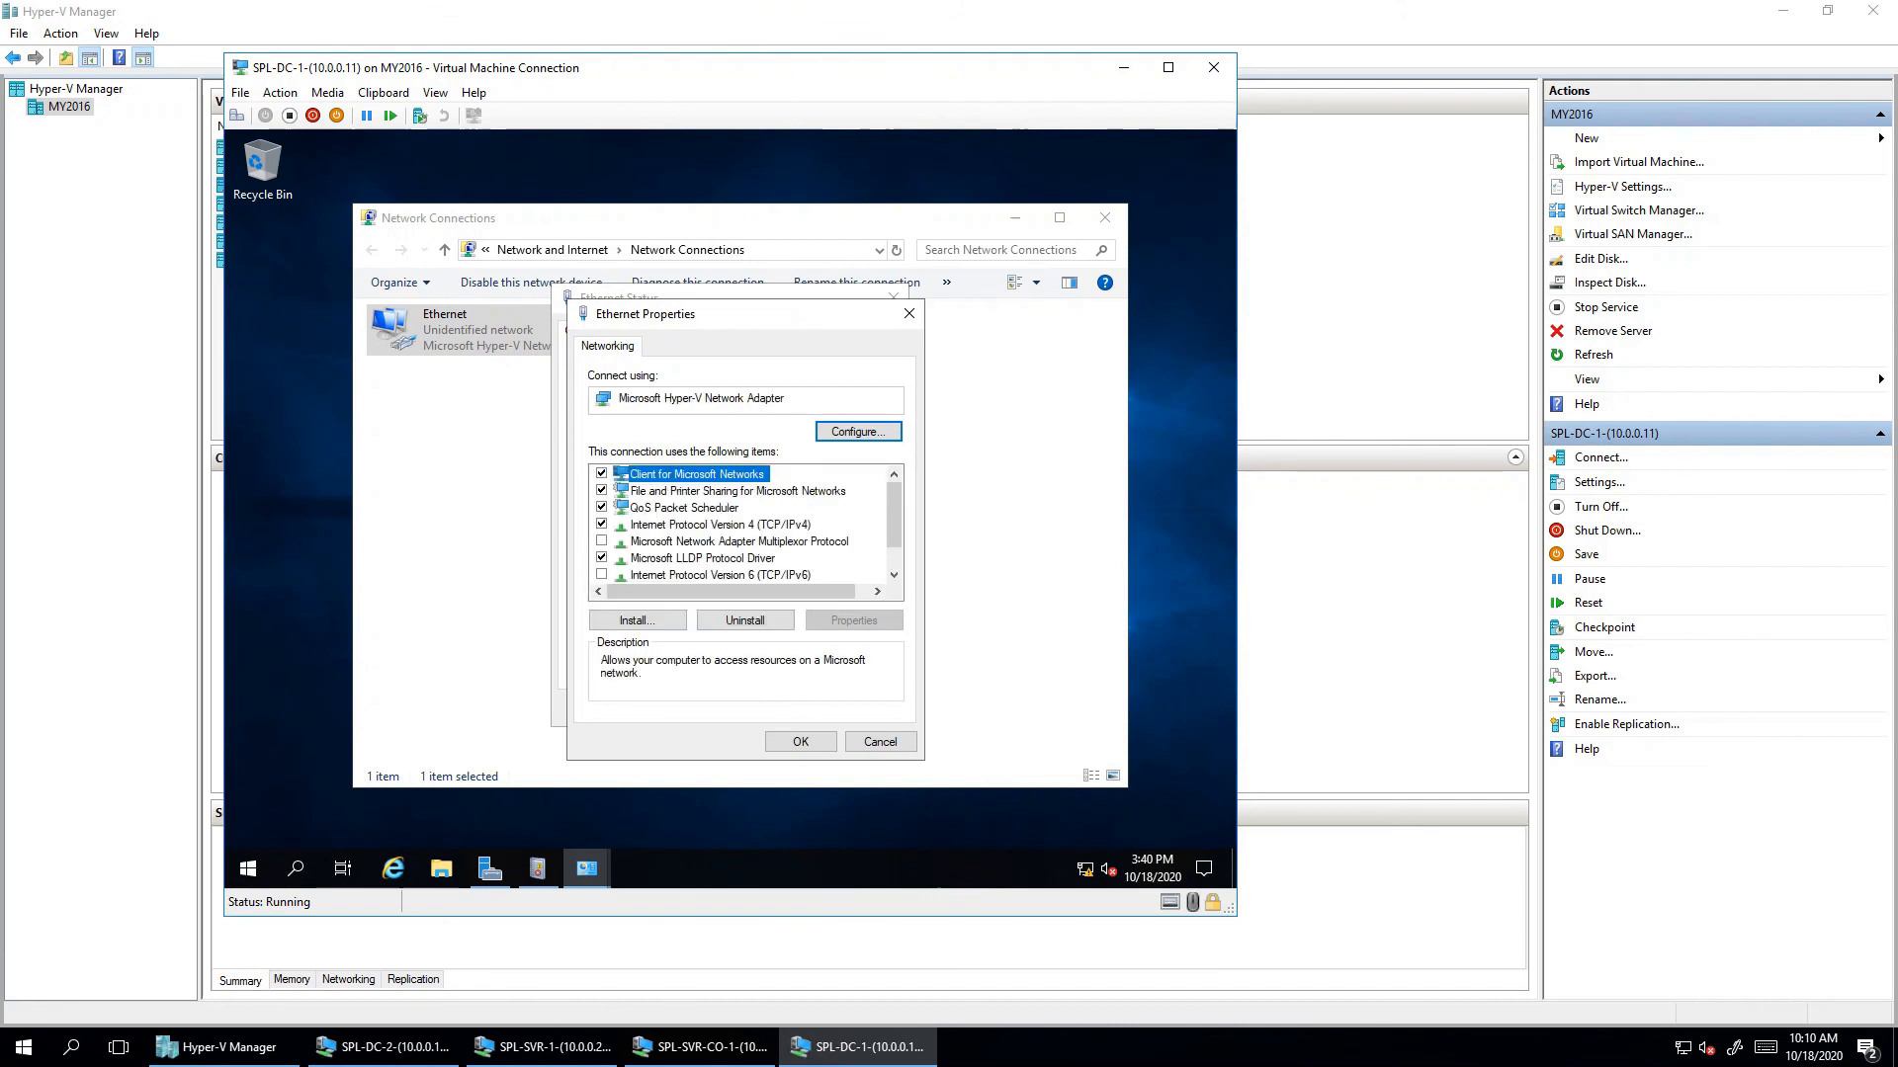
pyautogui.doubleClick(721, 524)
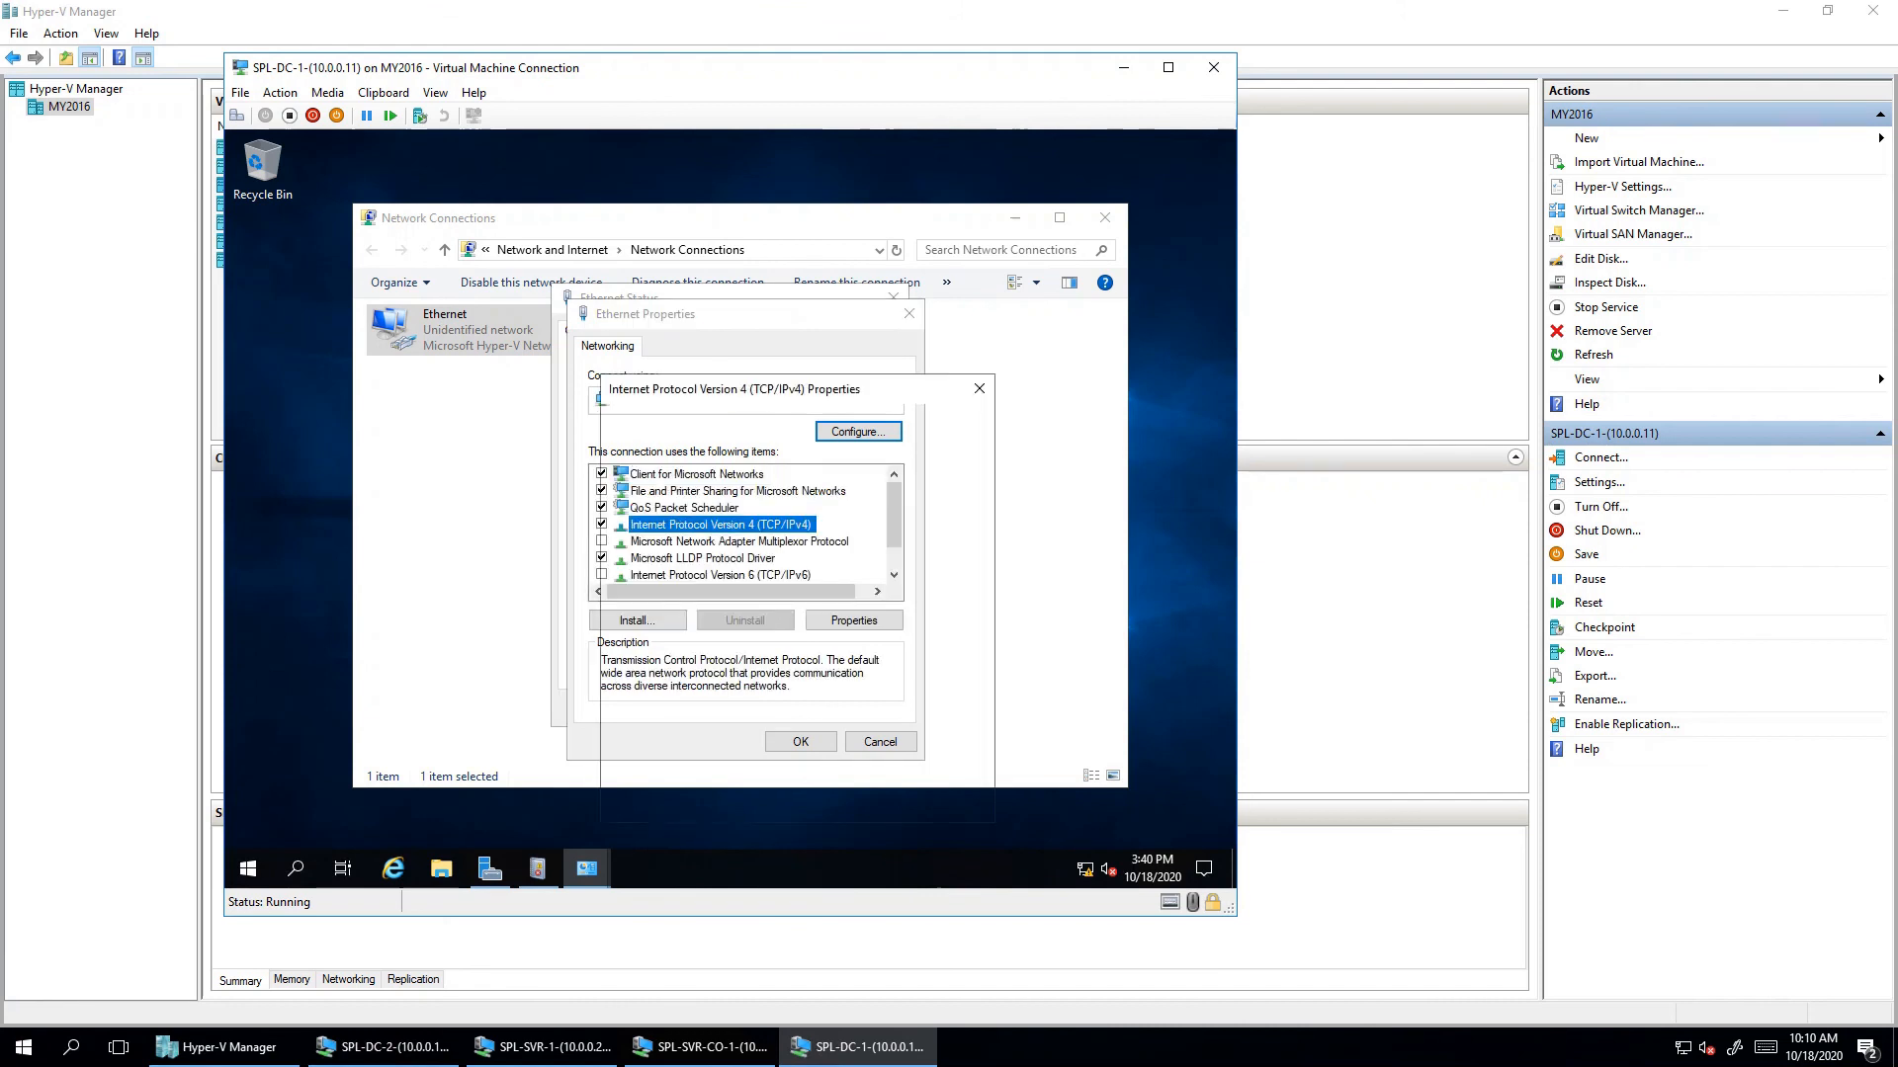
pyautogui.doubleClick(820, 689)
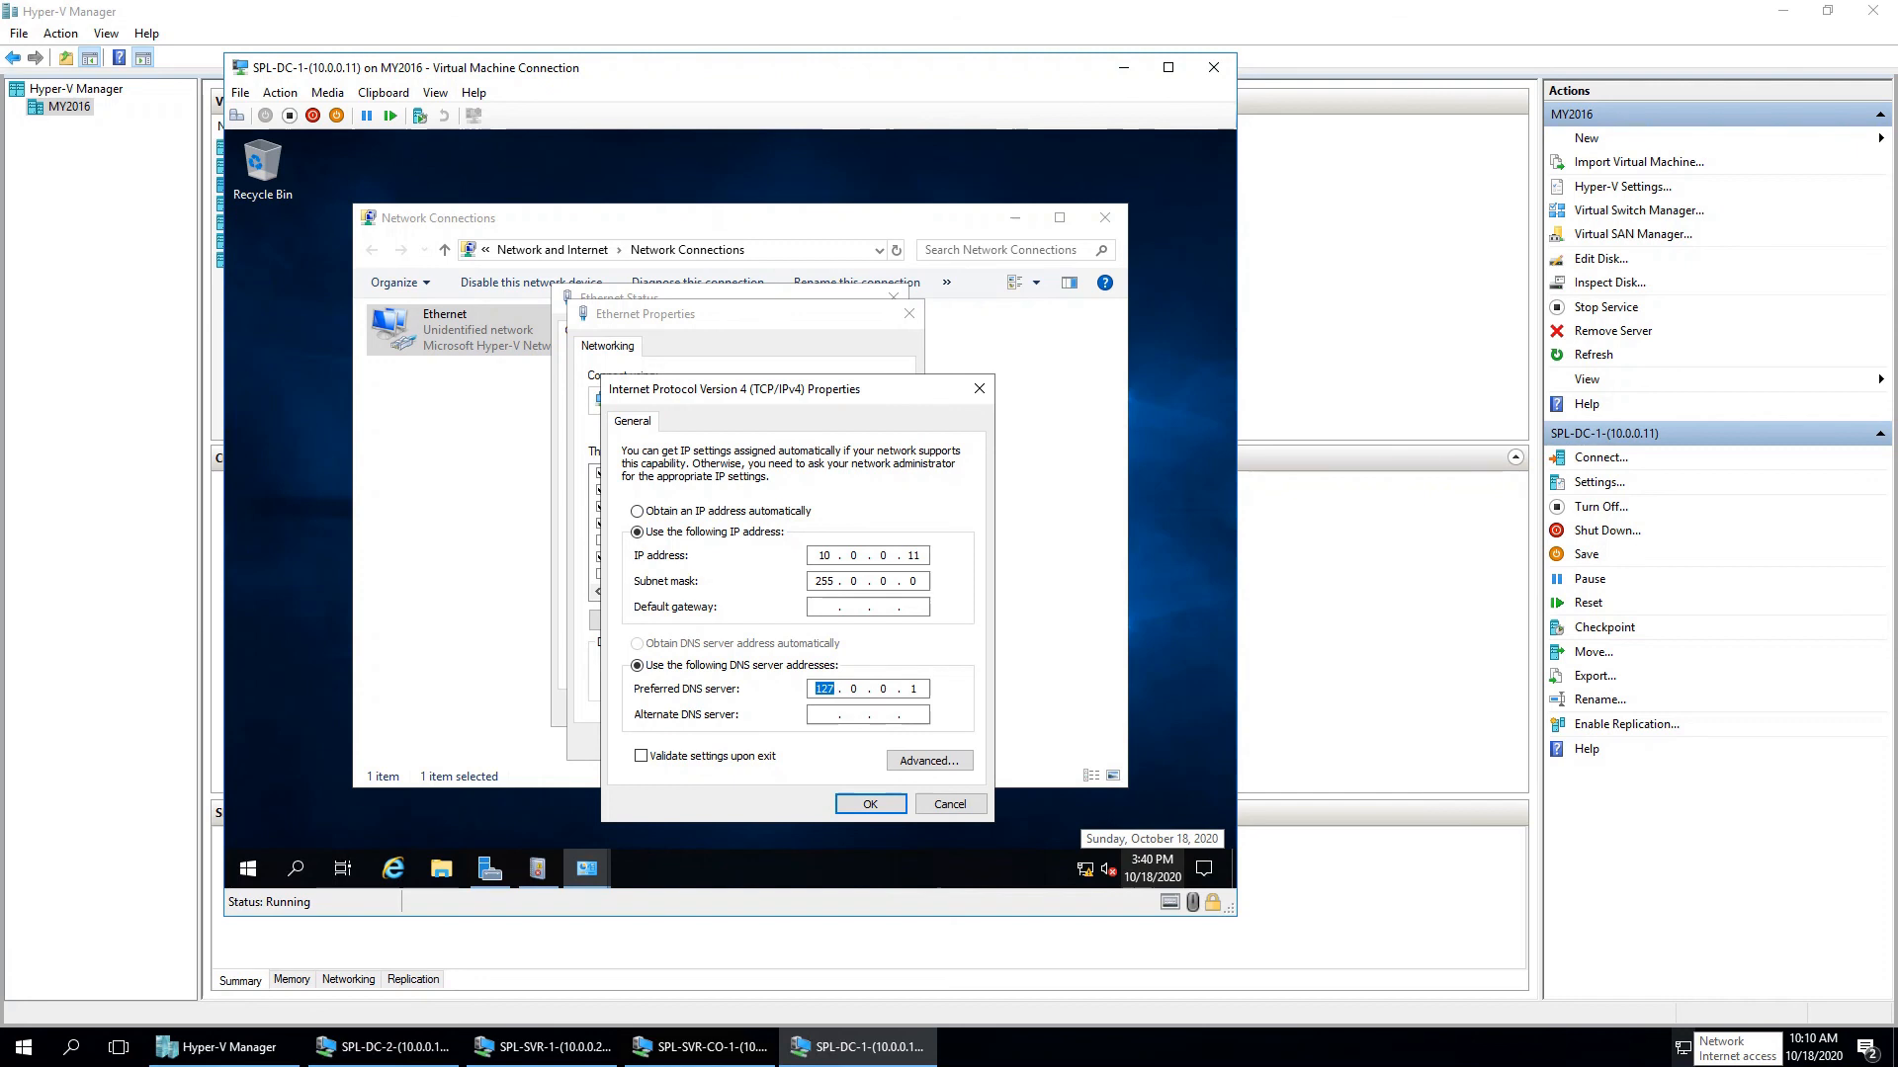
pyautogui.write('10')
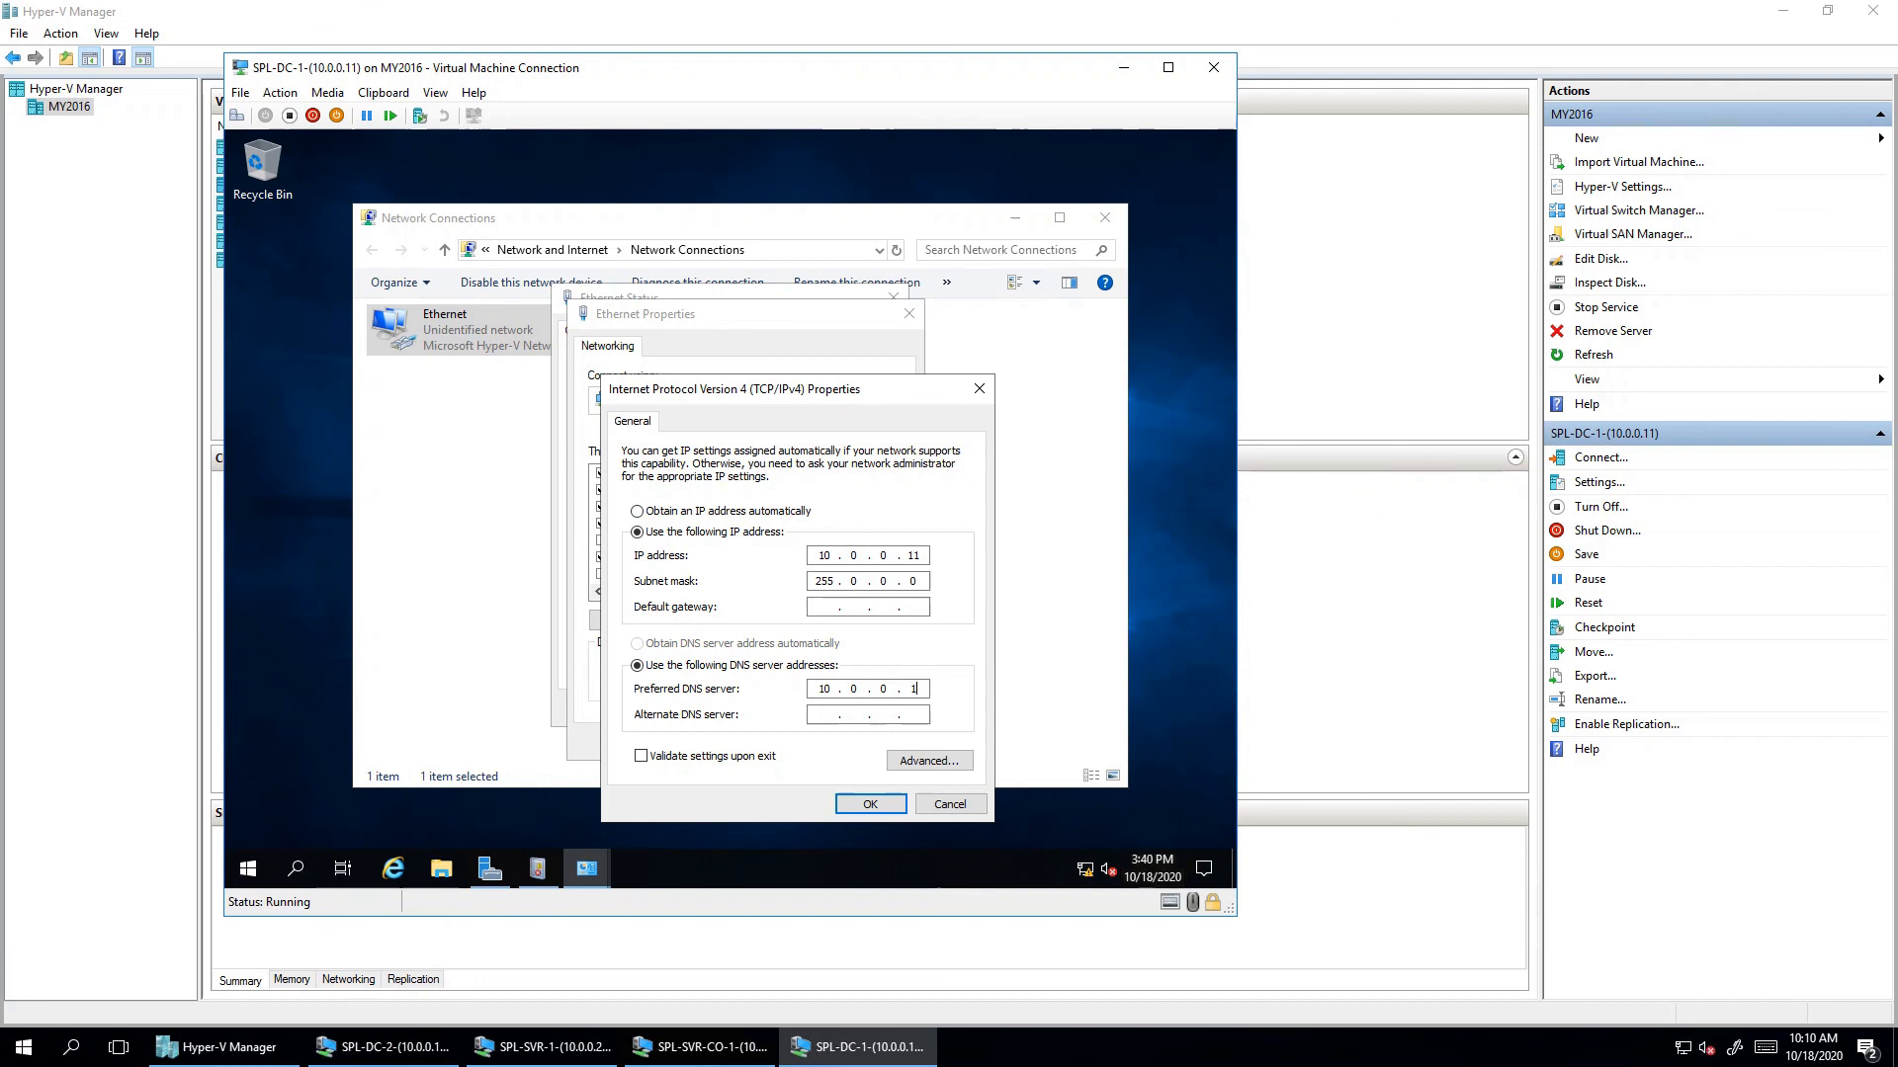
# - Finish the 10.0.0.11 DNS entry, save the adapter settings, and check connection details
pyautogui.write('1')
pyautogui.click(870, 803)
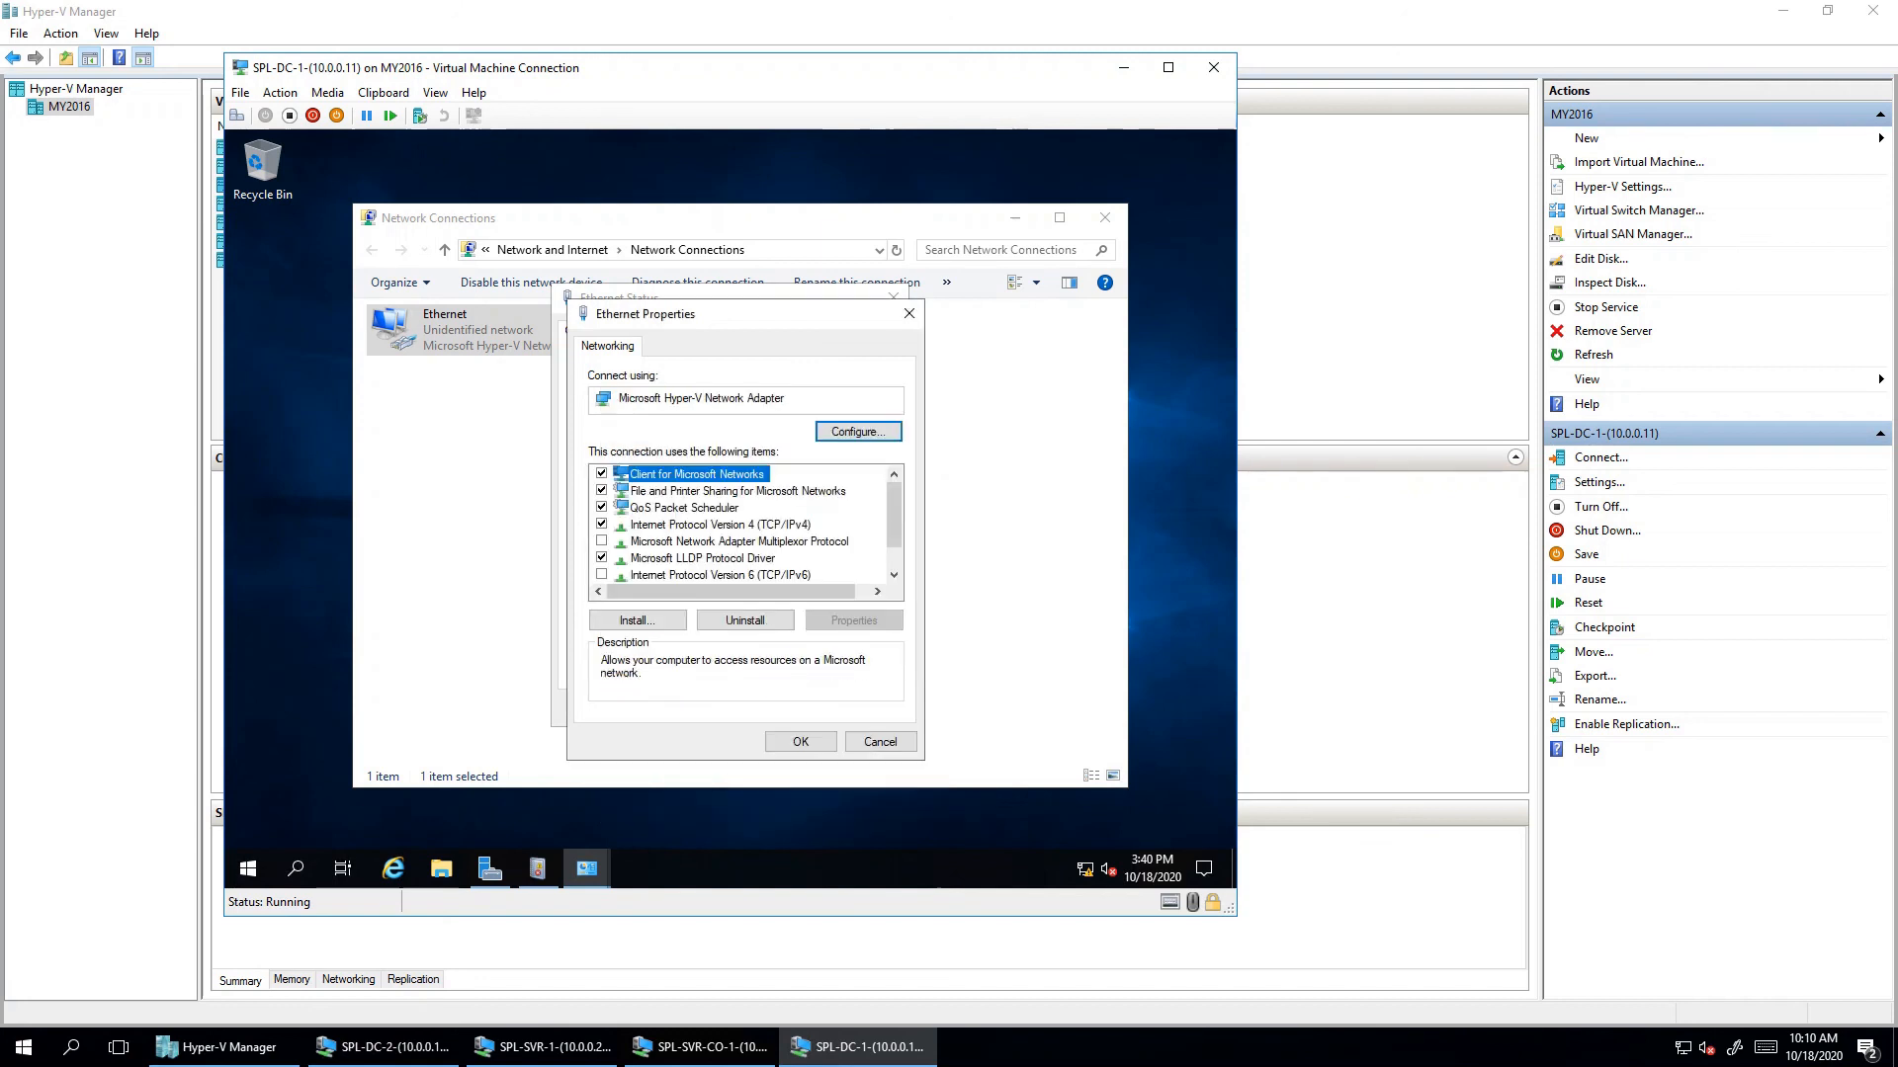
pyautogui.click(801, 741)
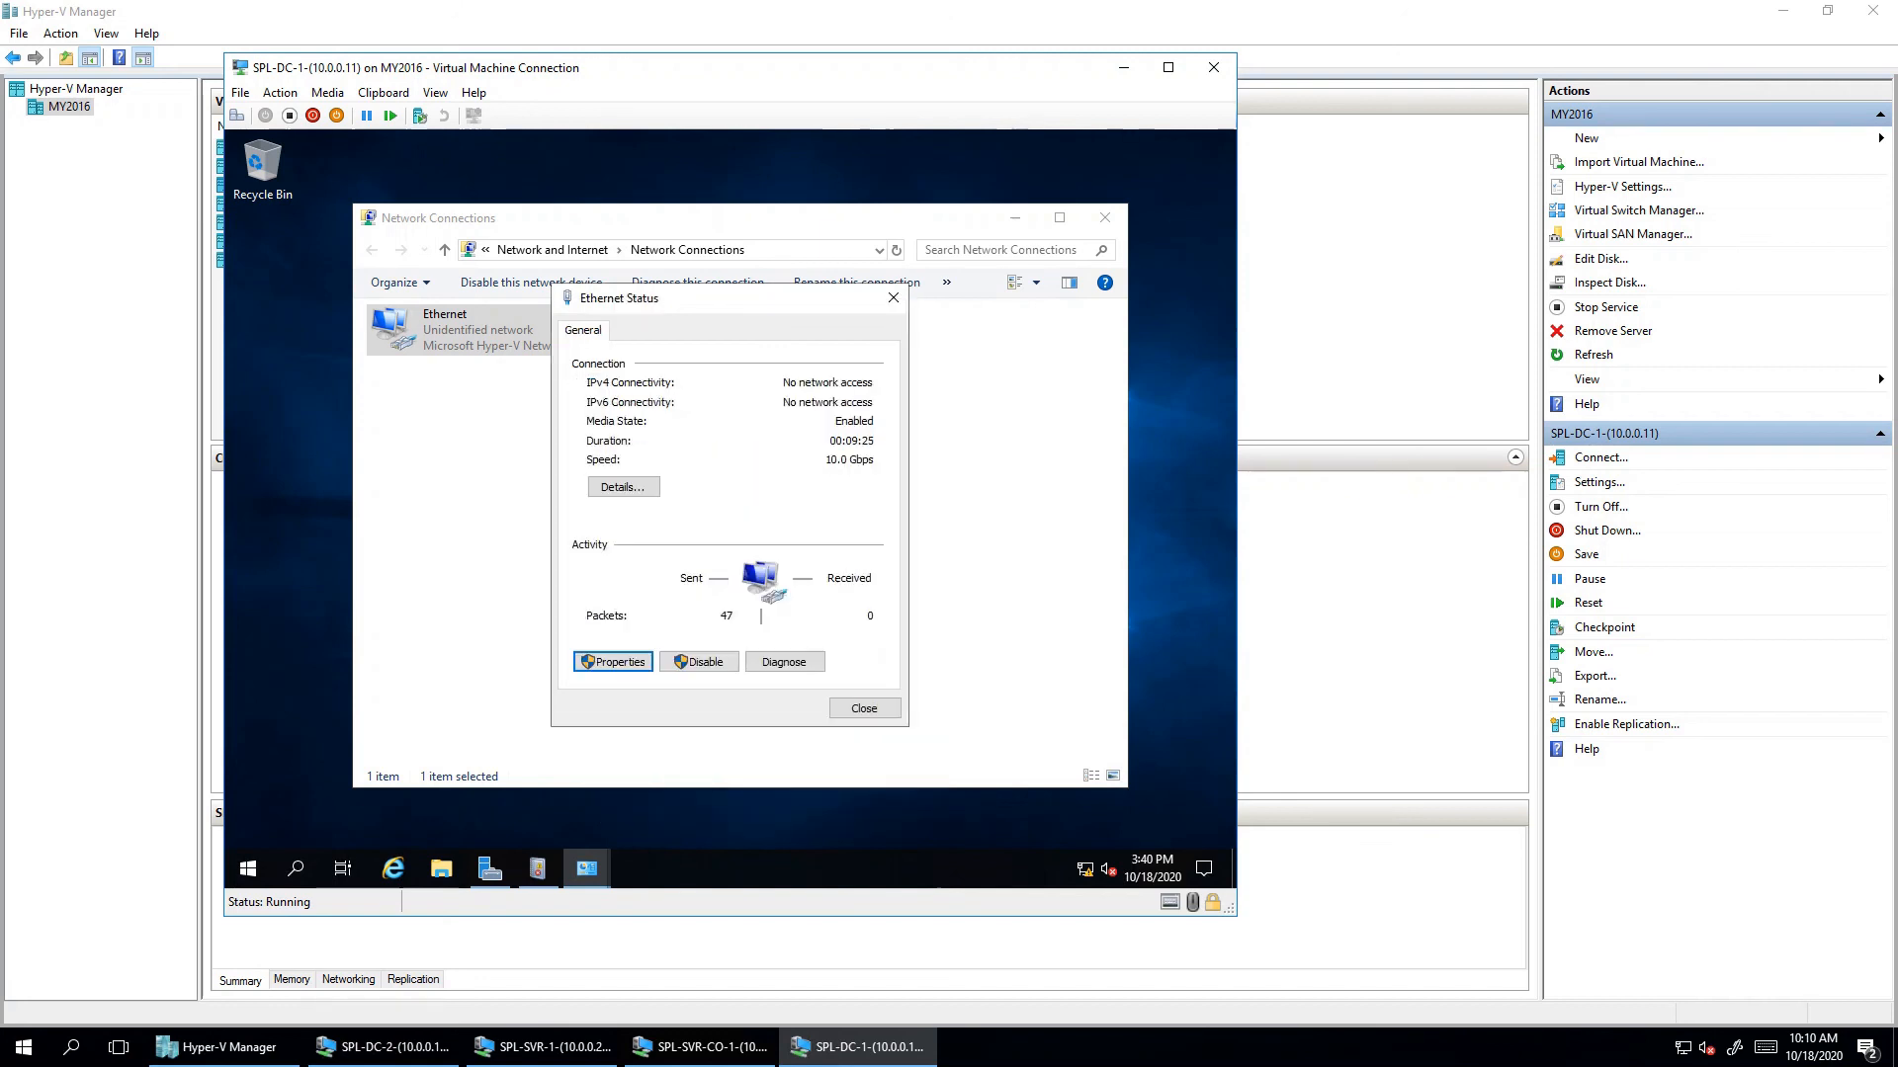
pyautogui.click(622, 486)
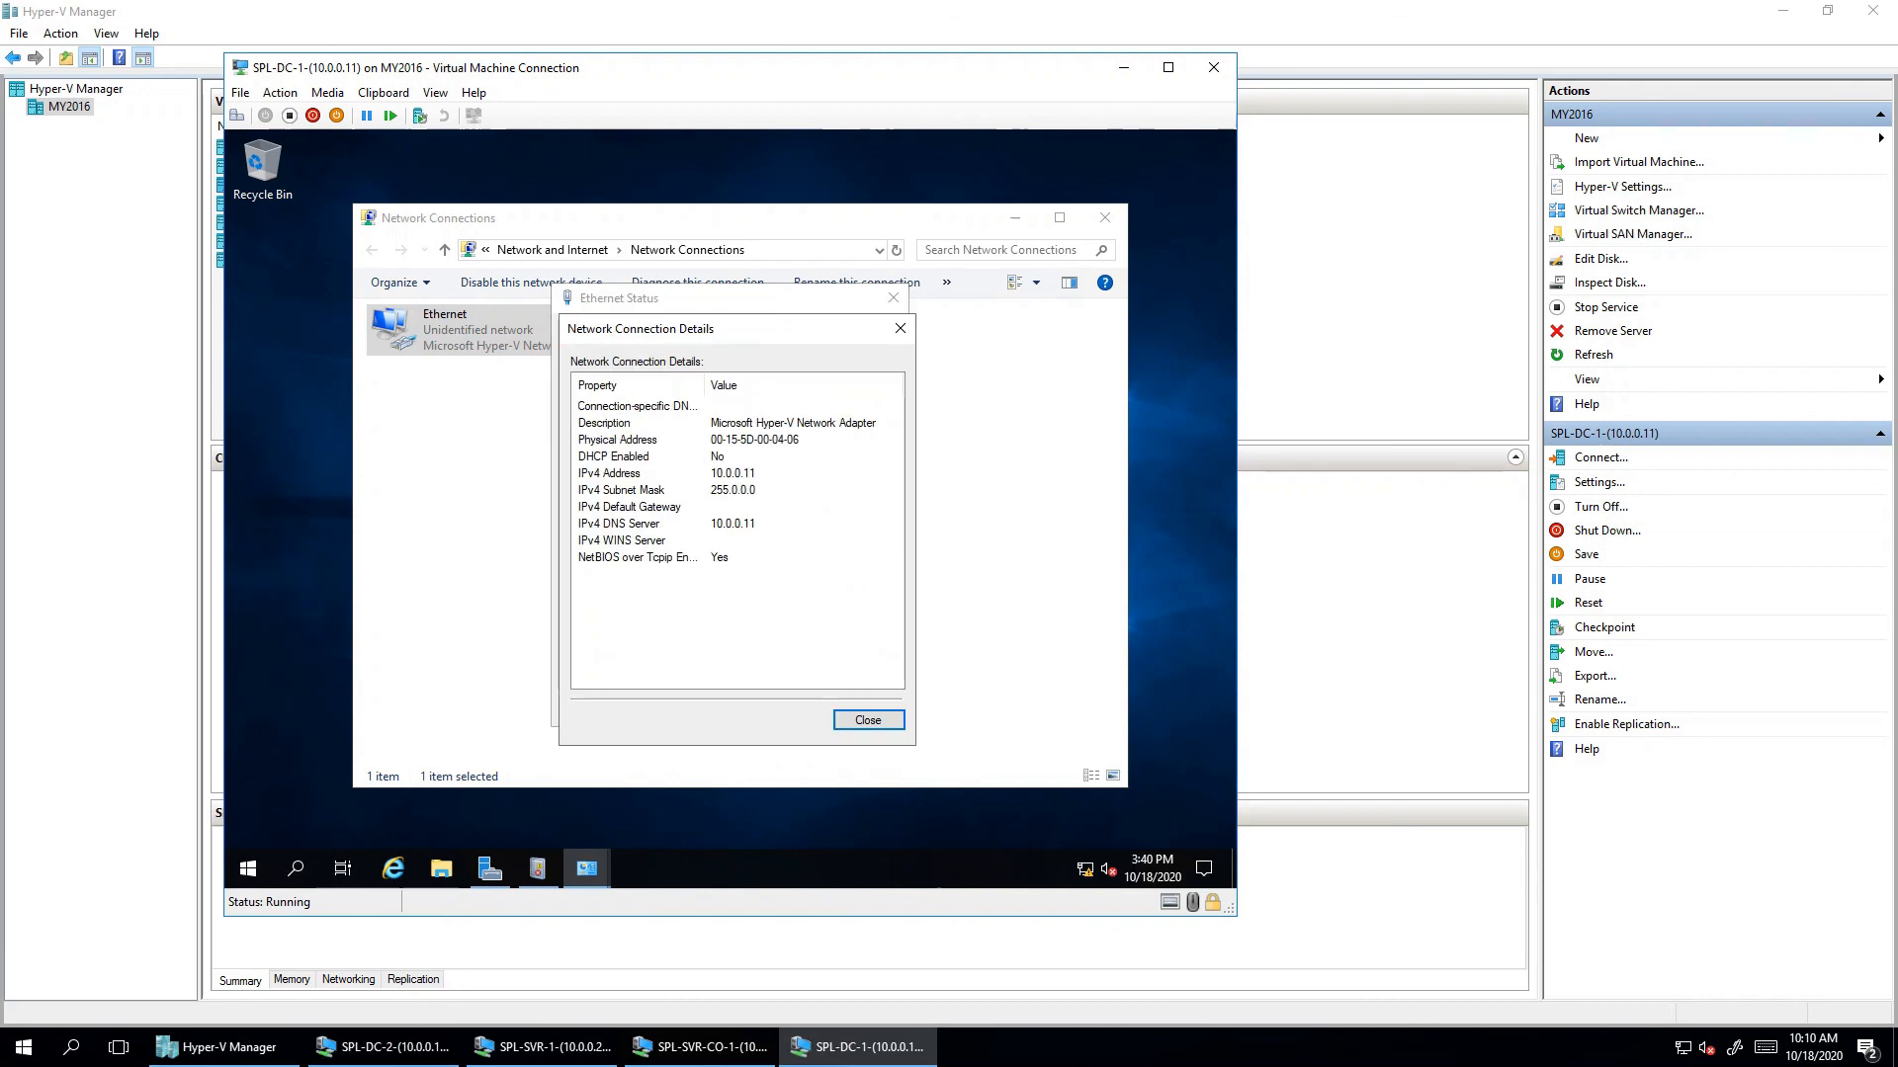
pyautogui.click(868, 719)
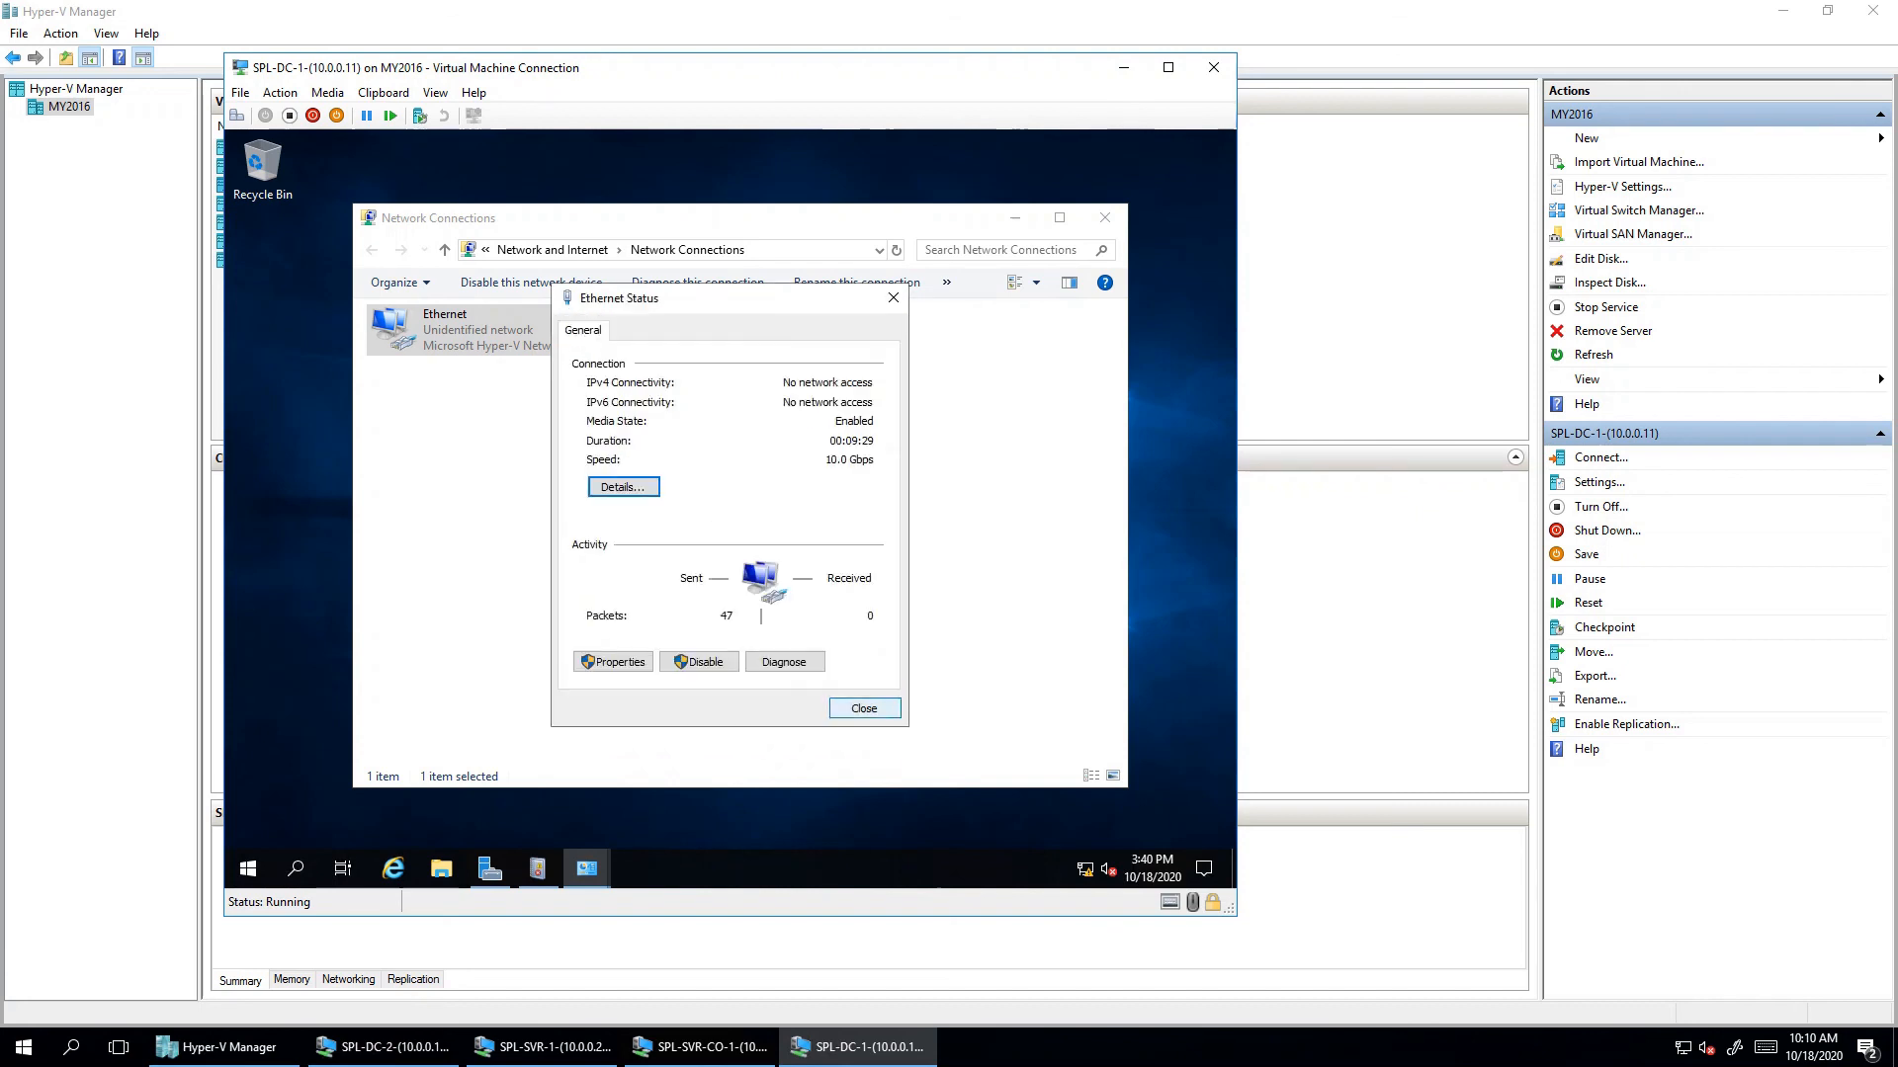
pyautogui.click(864, 709)
# - Disable and re-enable the Ethernet adapter, refresh the list, then close Network Connections
pyautogui.rightClick(484, 336)
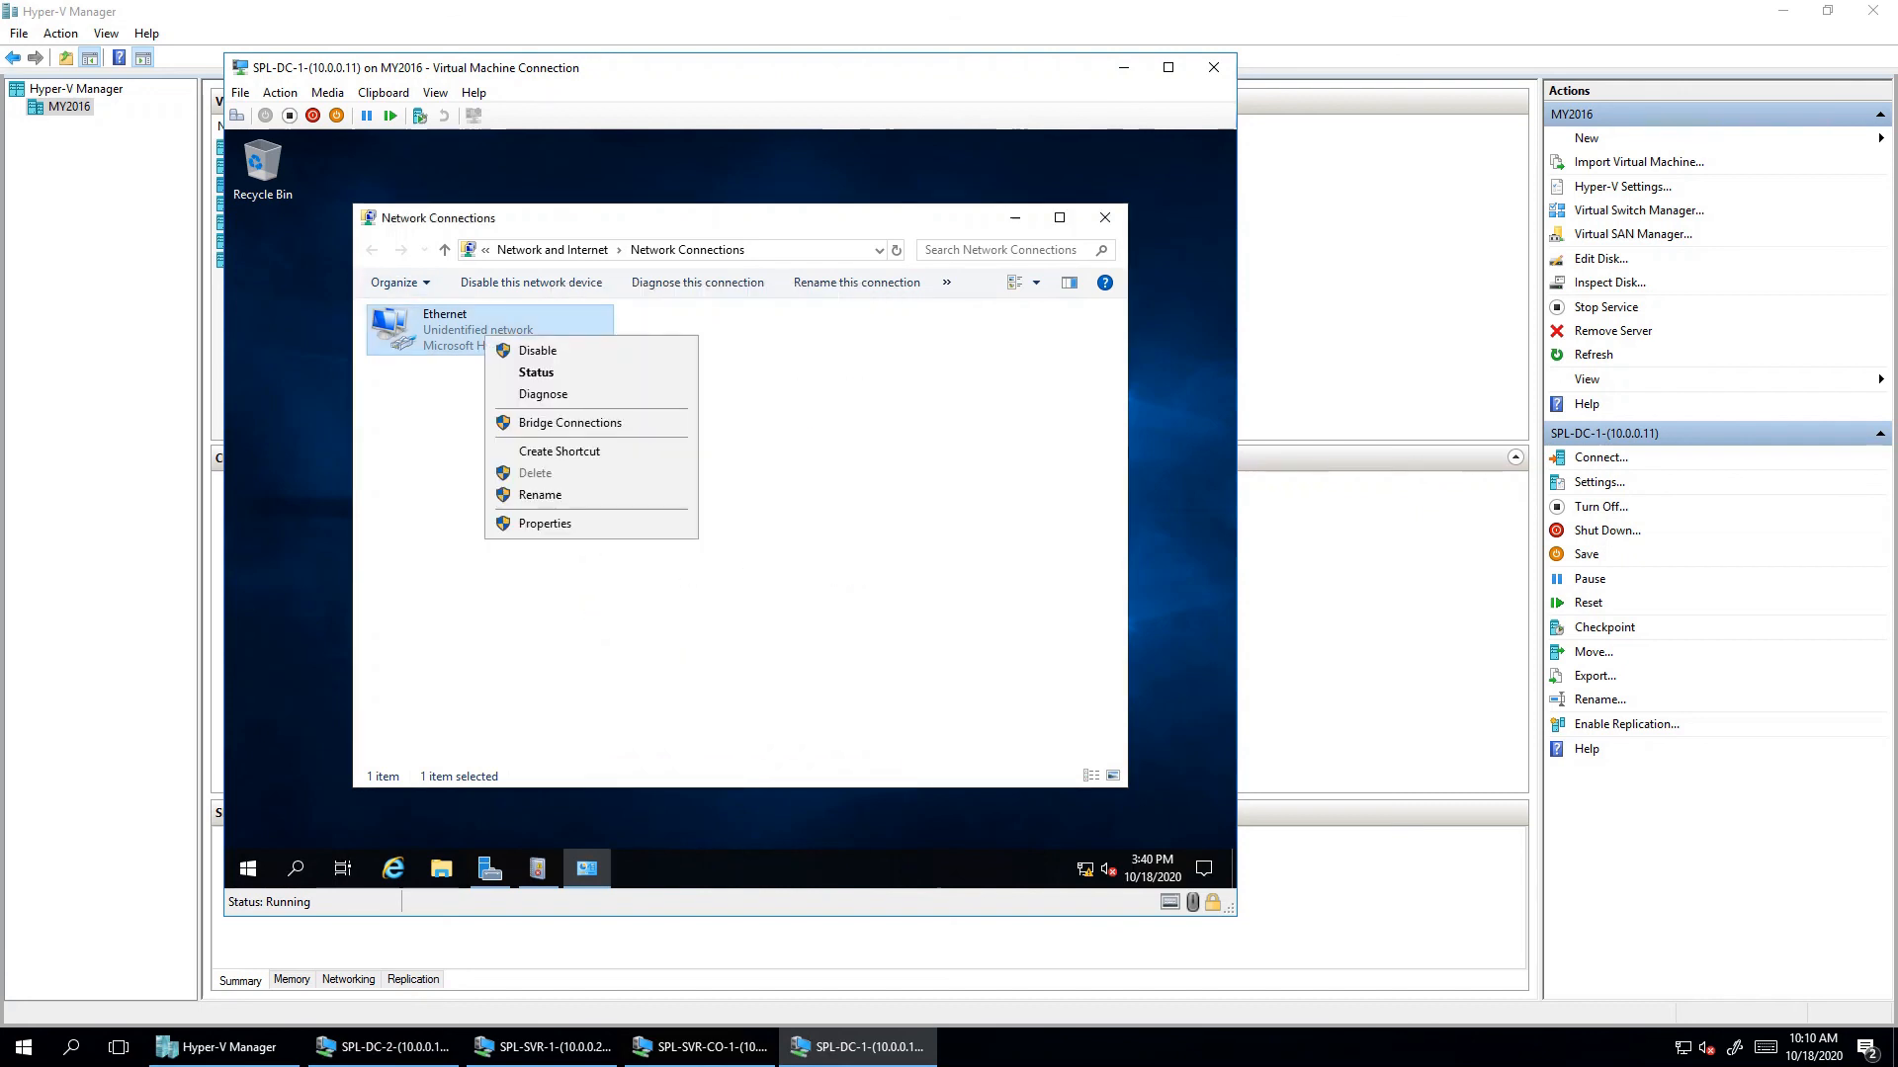
pyautogui.click(537, 350)
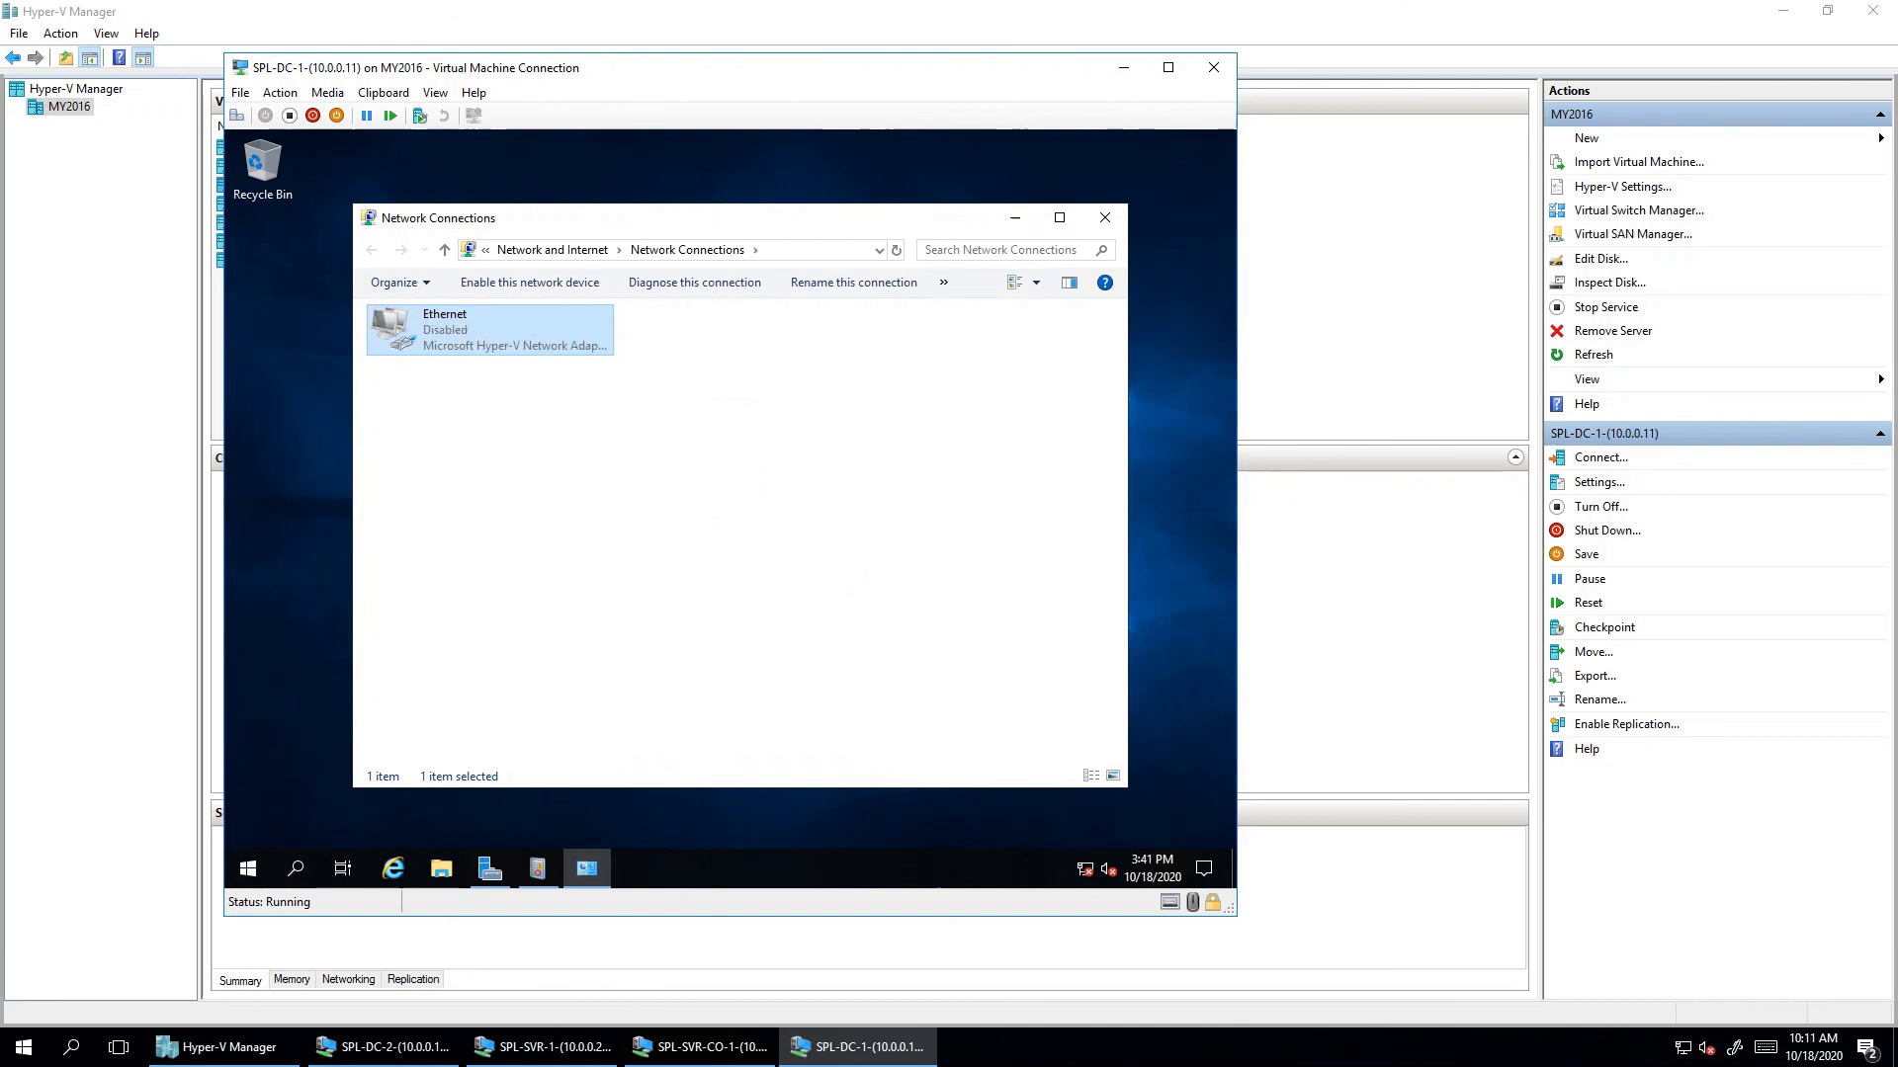
pyautogui.rightClick(470, 334)
pyautogui.click(521, 346)
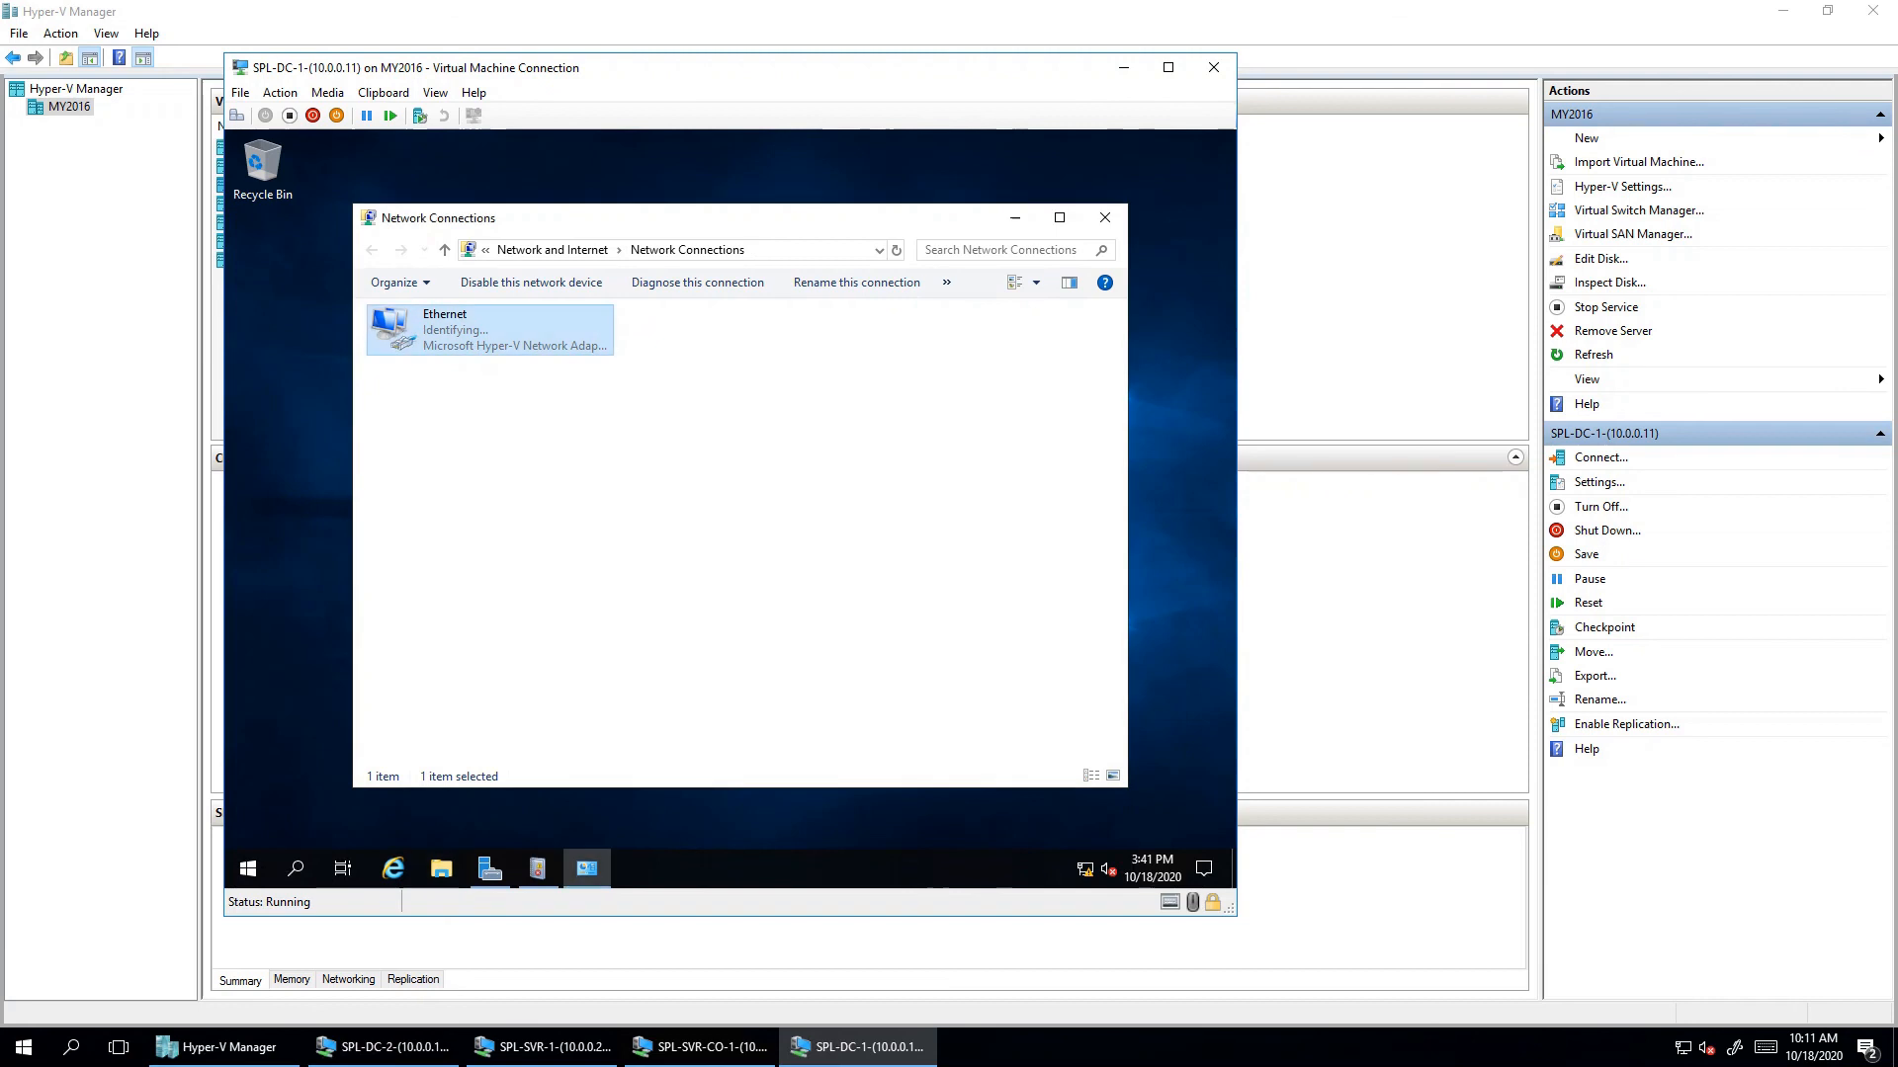
pyautogui.rightClick(633, 441)
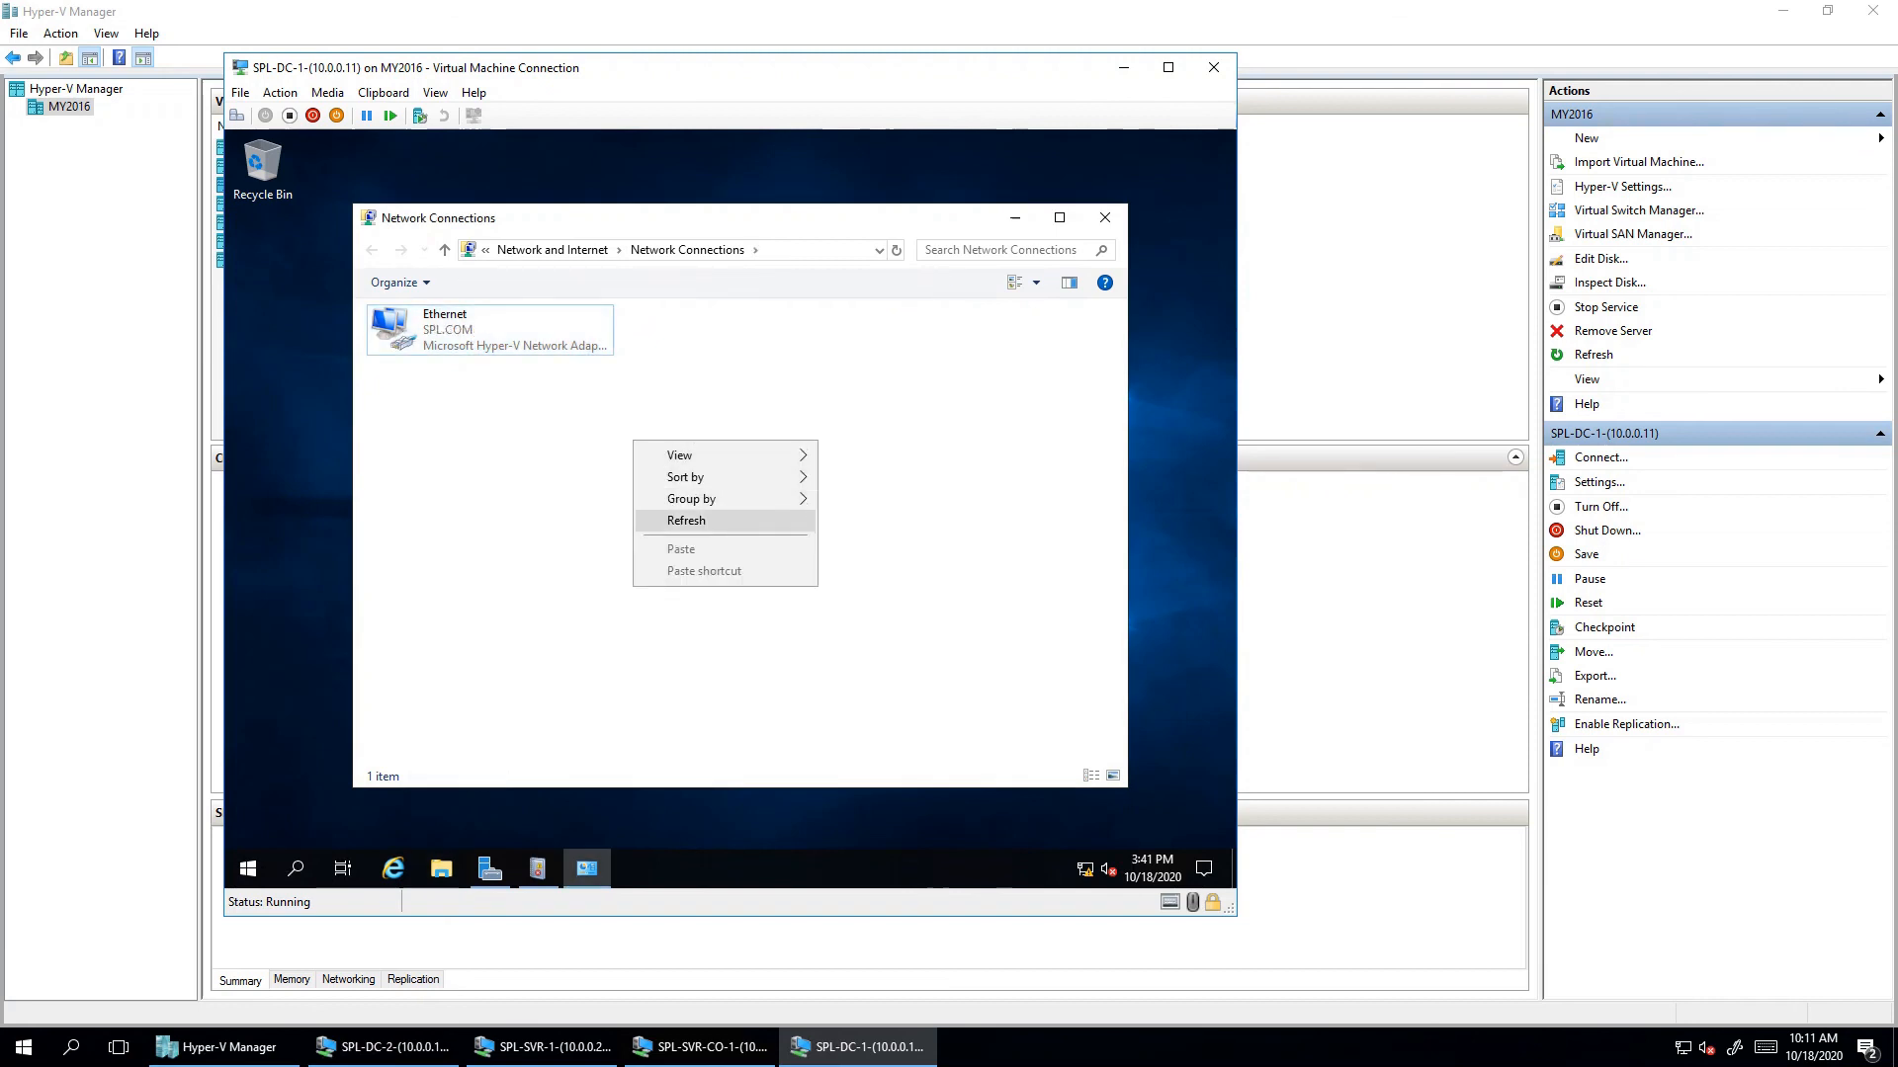
pyautogui.click(686, 520)
pyautogui.click(489, 330)
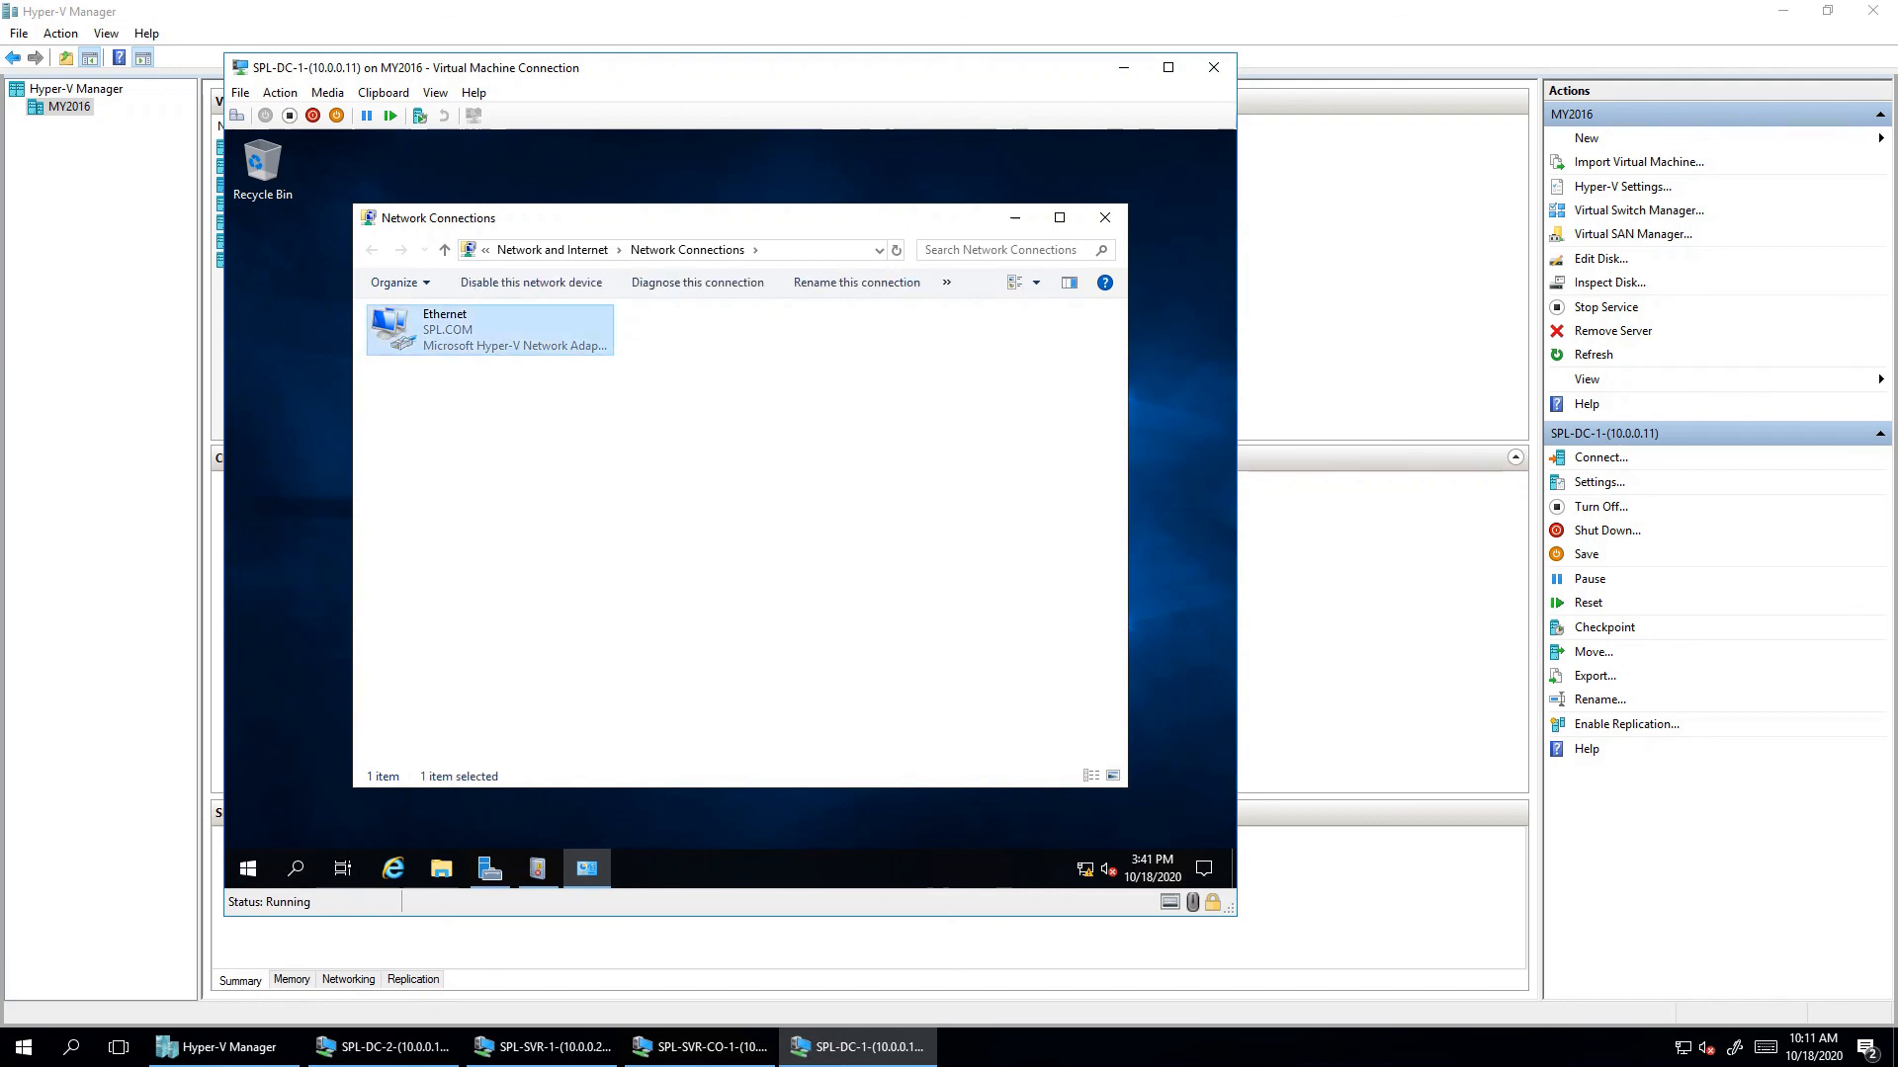
pyautogui.click(1104, 217)
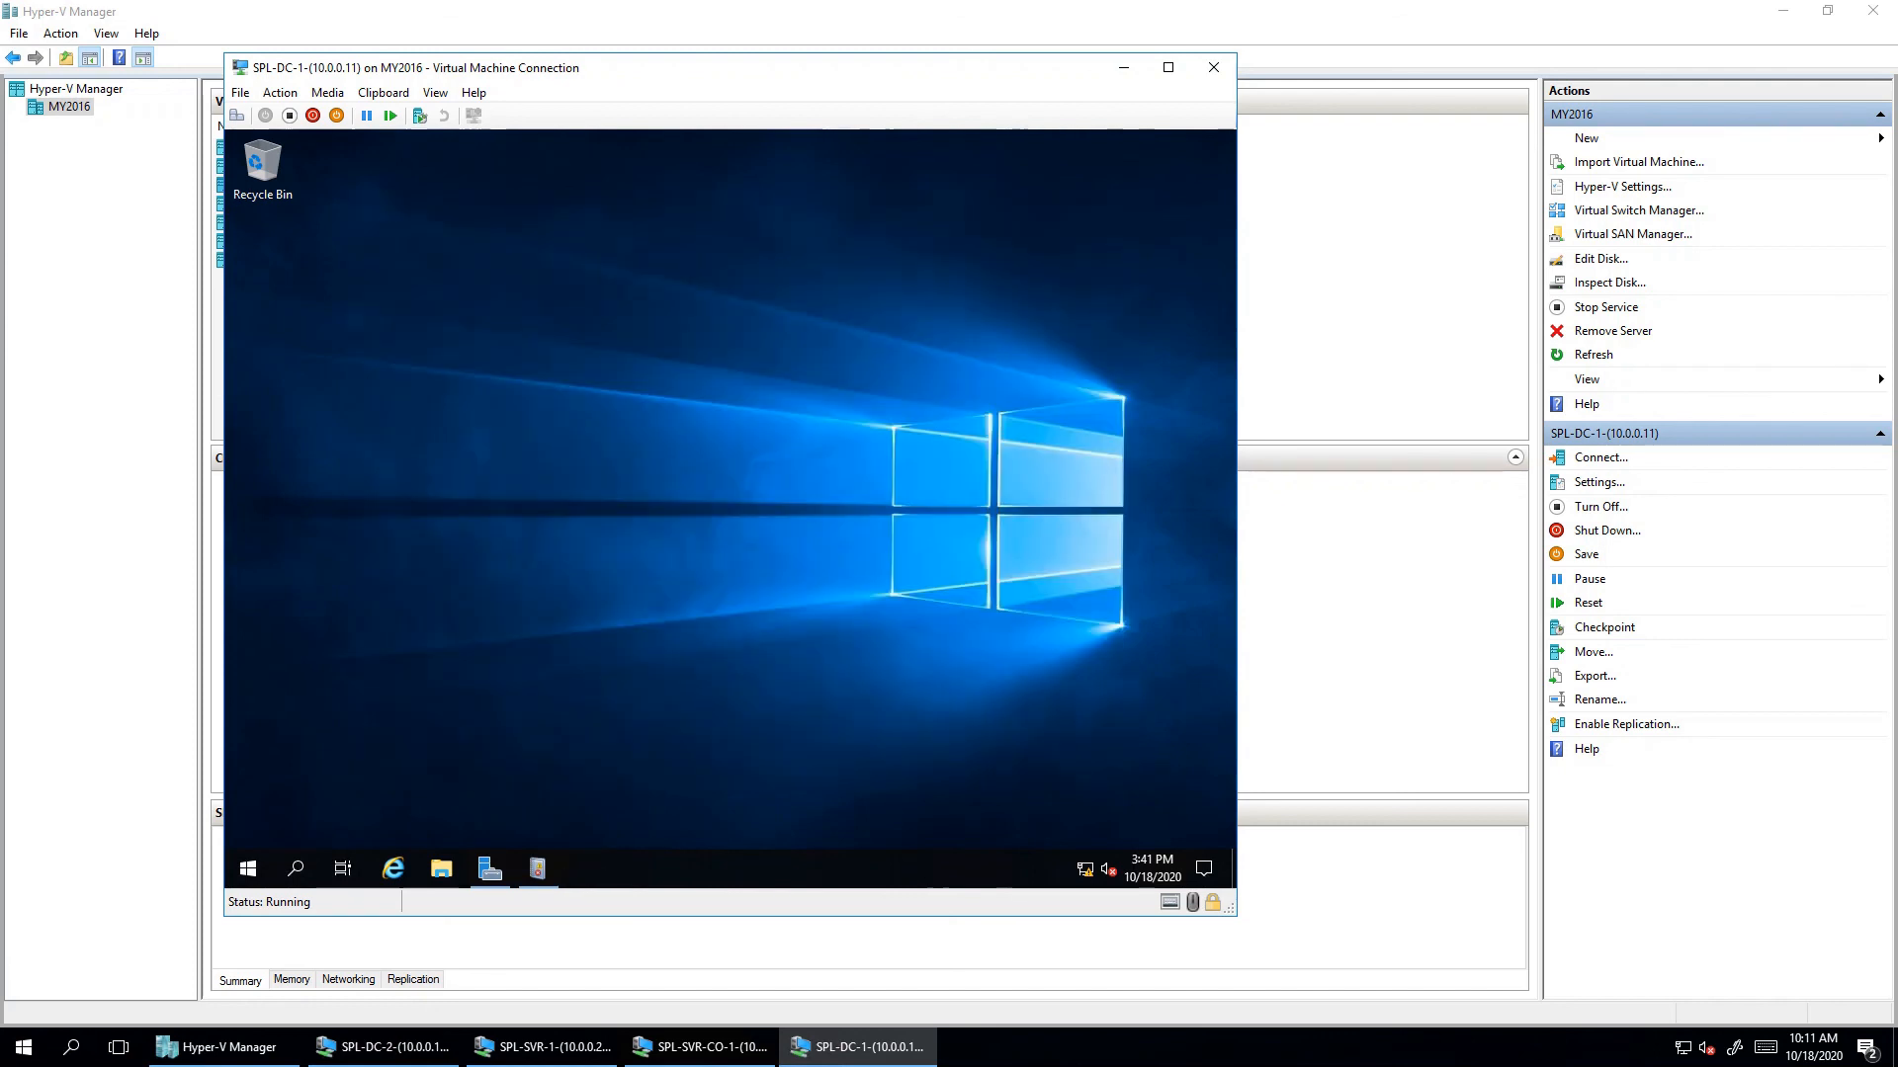
# - Switch Server Manager to the Dashboard and open the recent 'test' notes file
pyautogui.click(490, 869)
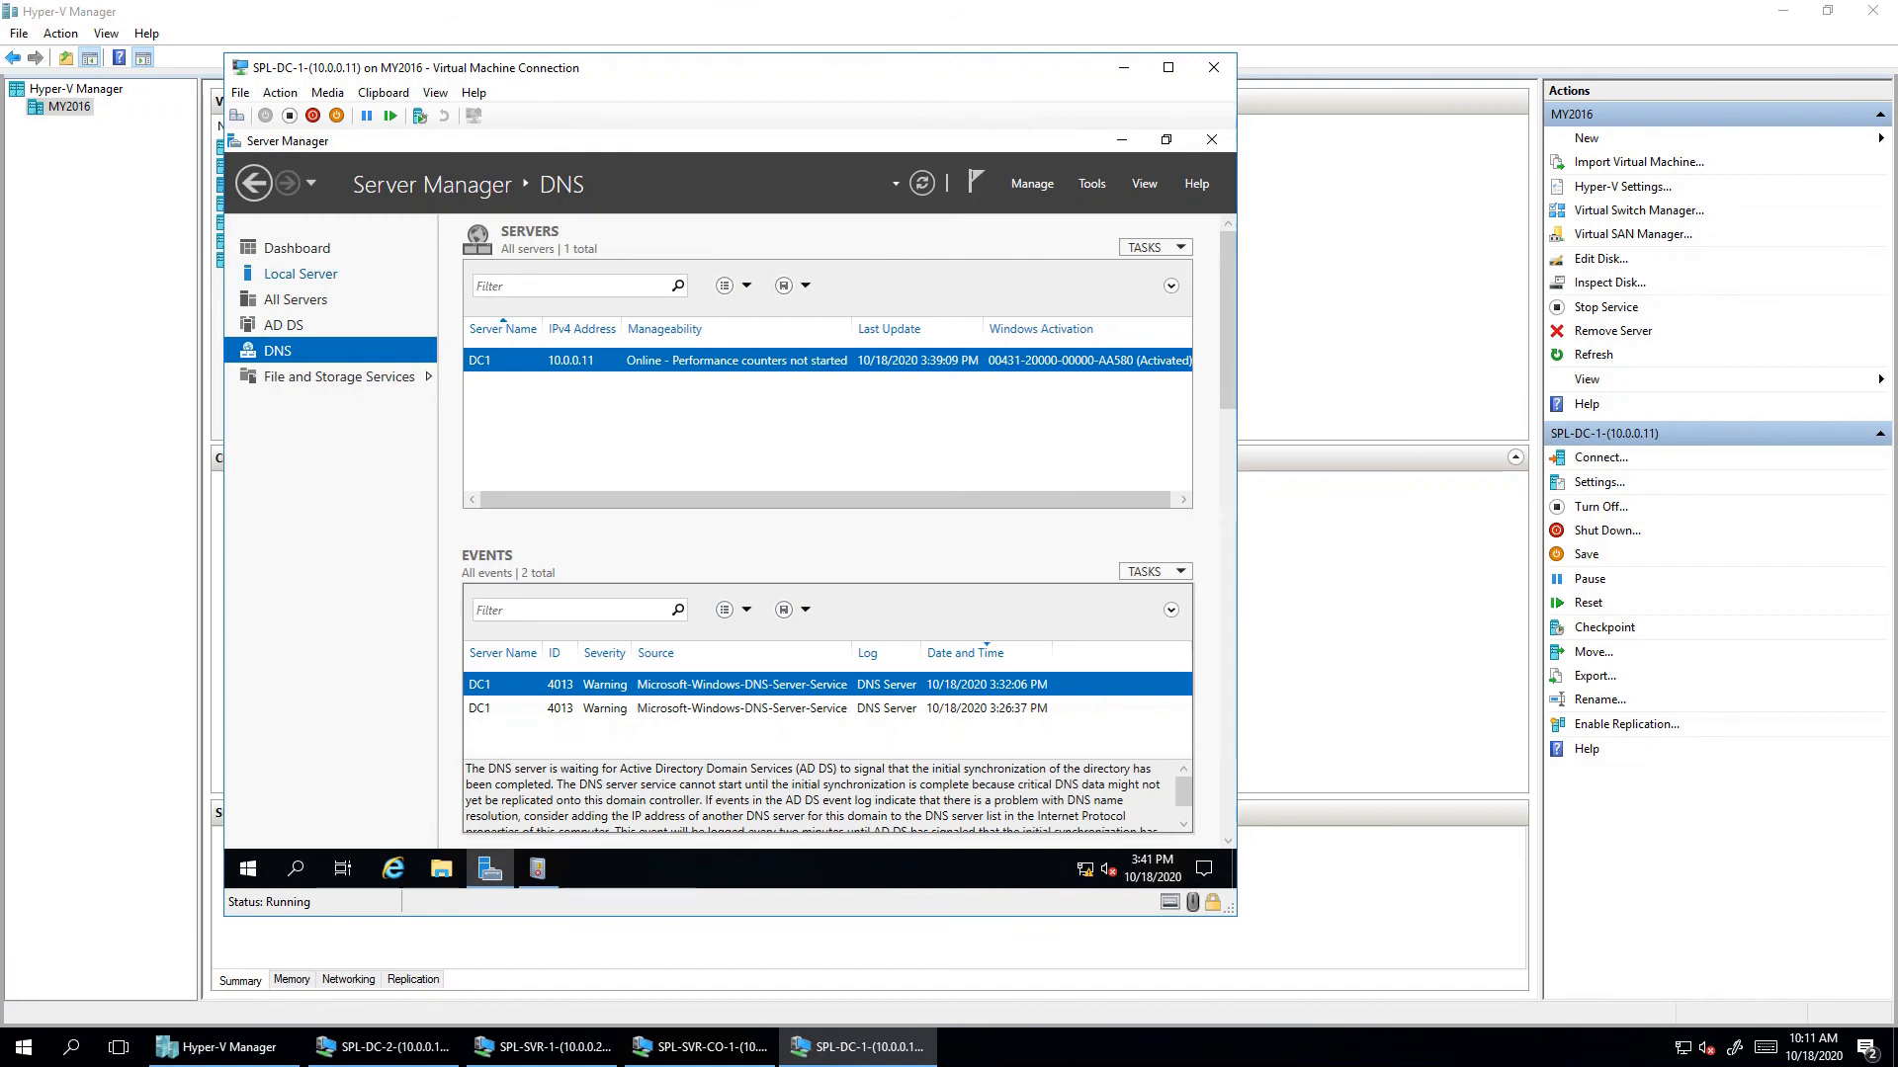
pyautogui.click(297, 248)
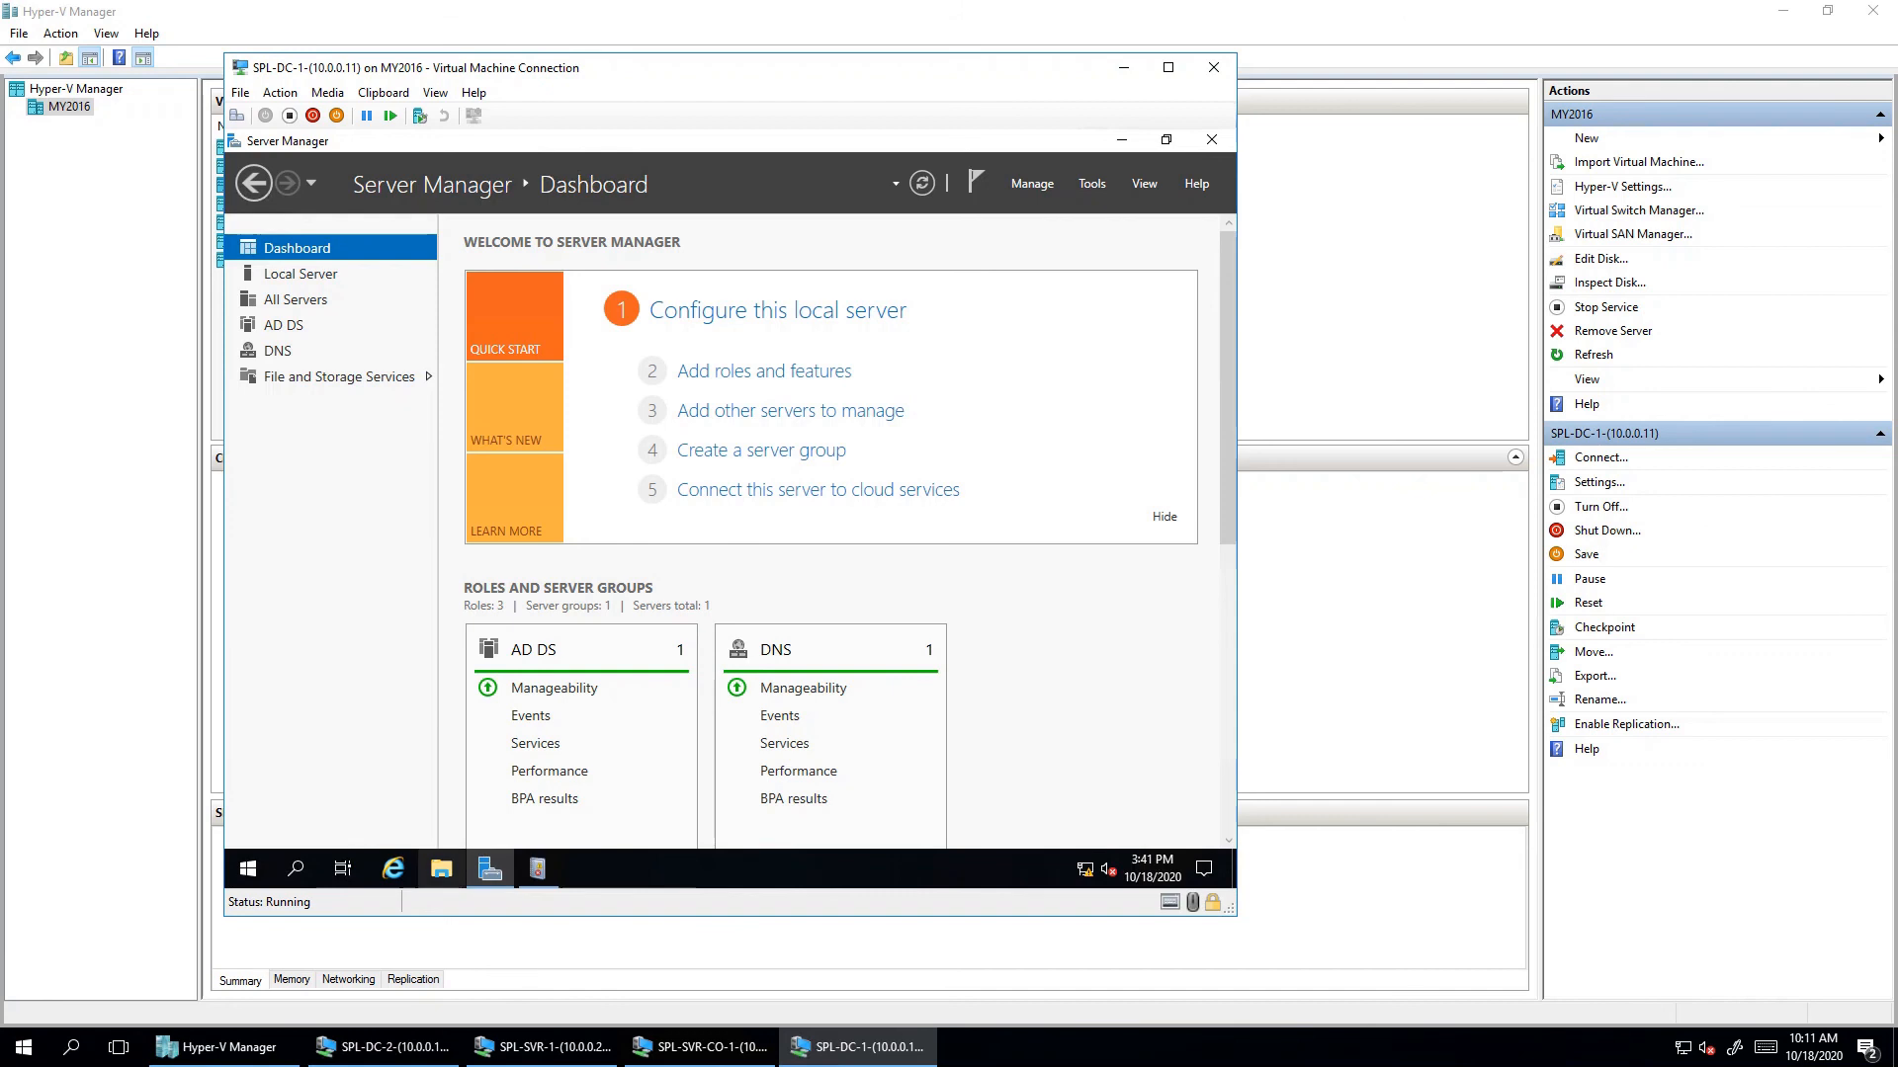
pyautogui.click(441, 869)
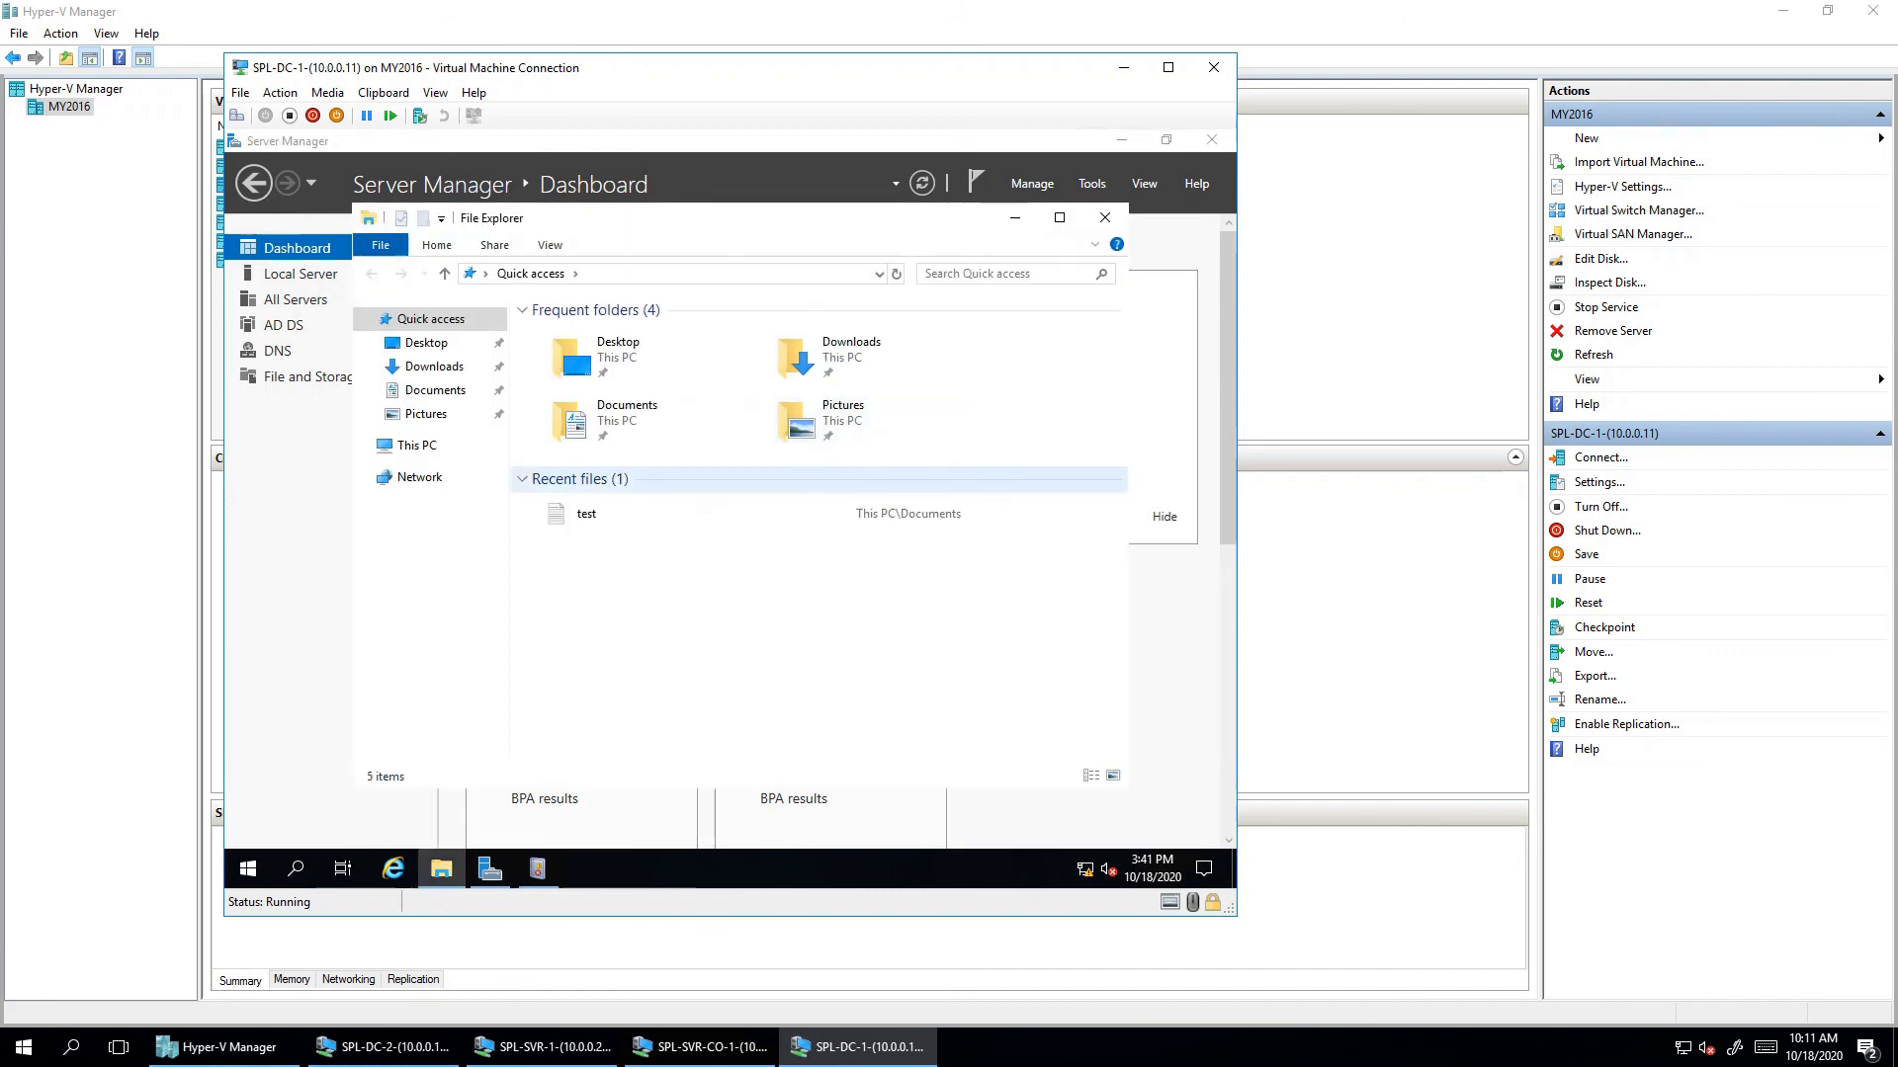
pyautogui.doubleClick(586, 514)
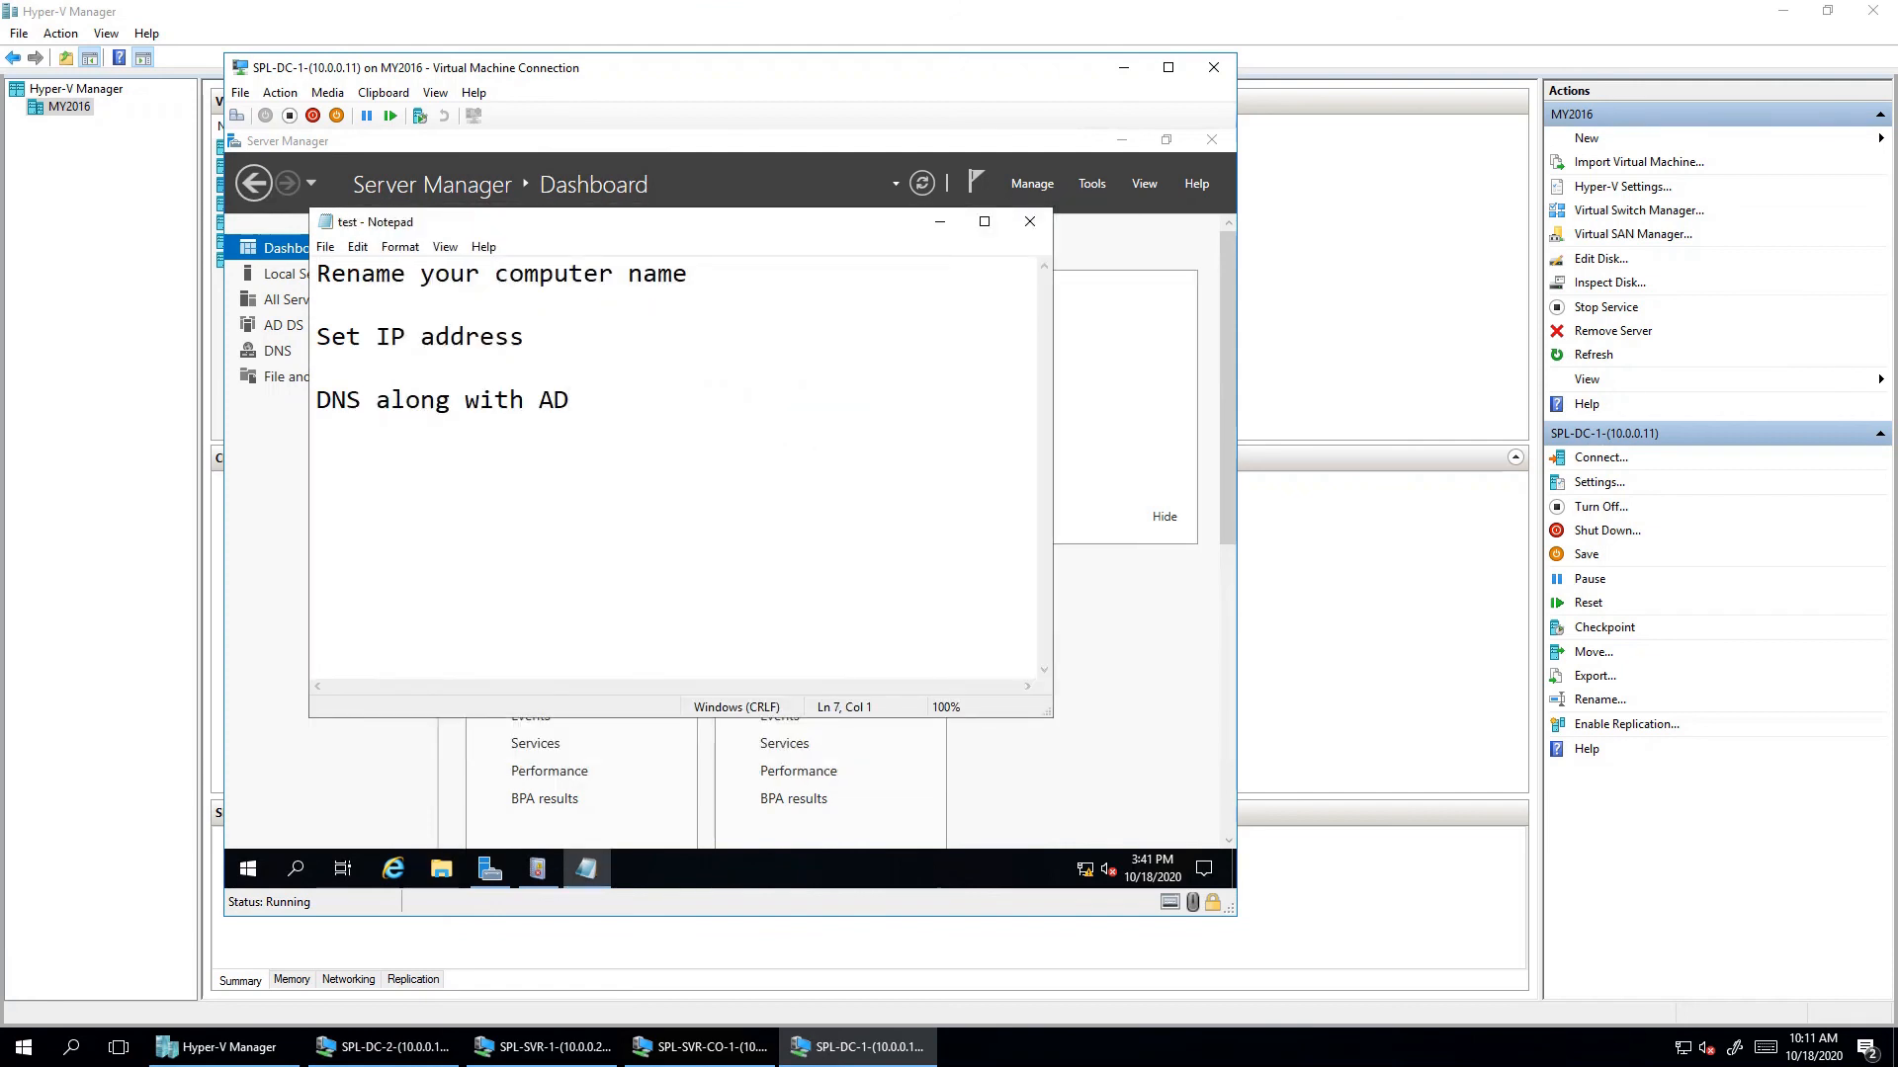
# - Add the note lines '----- Add clients/member servers' and 'before add this'
pyautogui.write('----- ')
pyautogui.write('Add clei')
pyautogui.write('nt')
pyautogui.press('BackSpace')
pyautogui.press('BackSpace')
pyautogui.press('BackSpace')
pyautogui.press('BackSpace')
pyautogui.press('BackSpace')
pyautogui.write('lients/member')
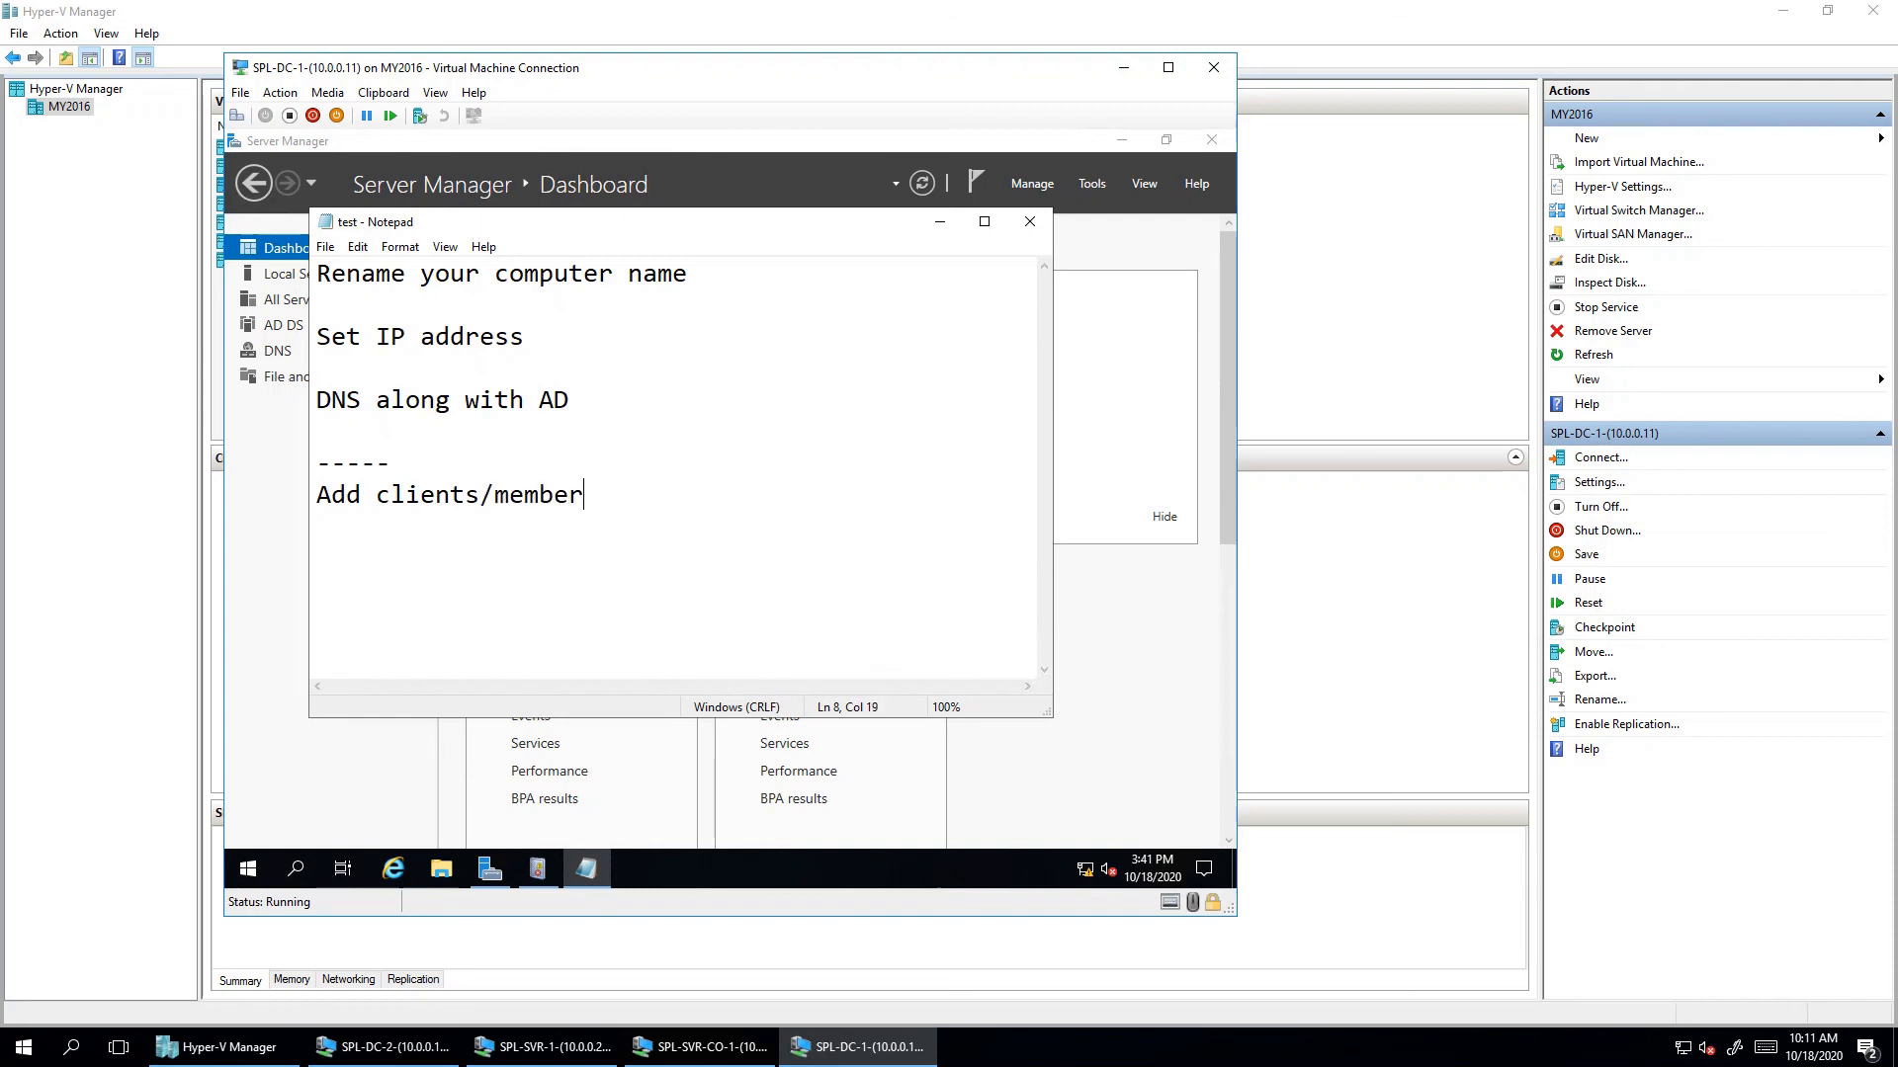
pyautogui.write(' servers')
pyautogui.press('Return')
pyautogui.write('be')
pyautogui.press('BackSpace')
pyautogui.press('BackSpace')
pyautogui.press('BackSpace')
pyautogui.write('before ')
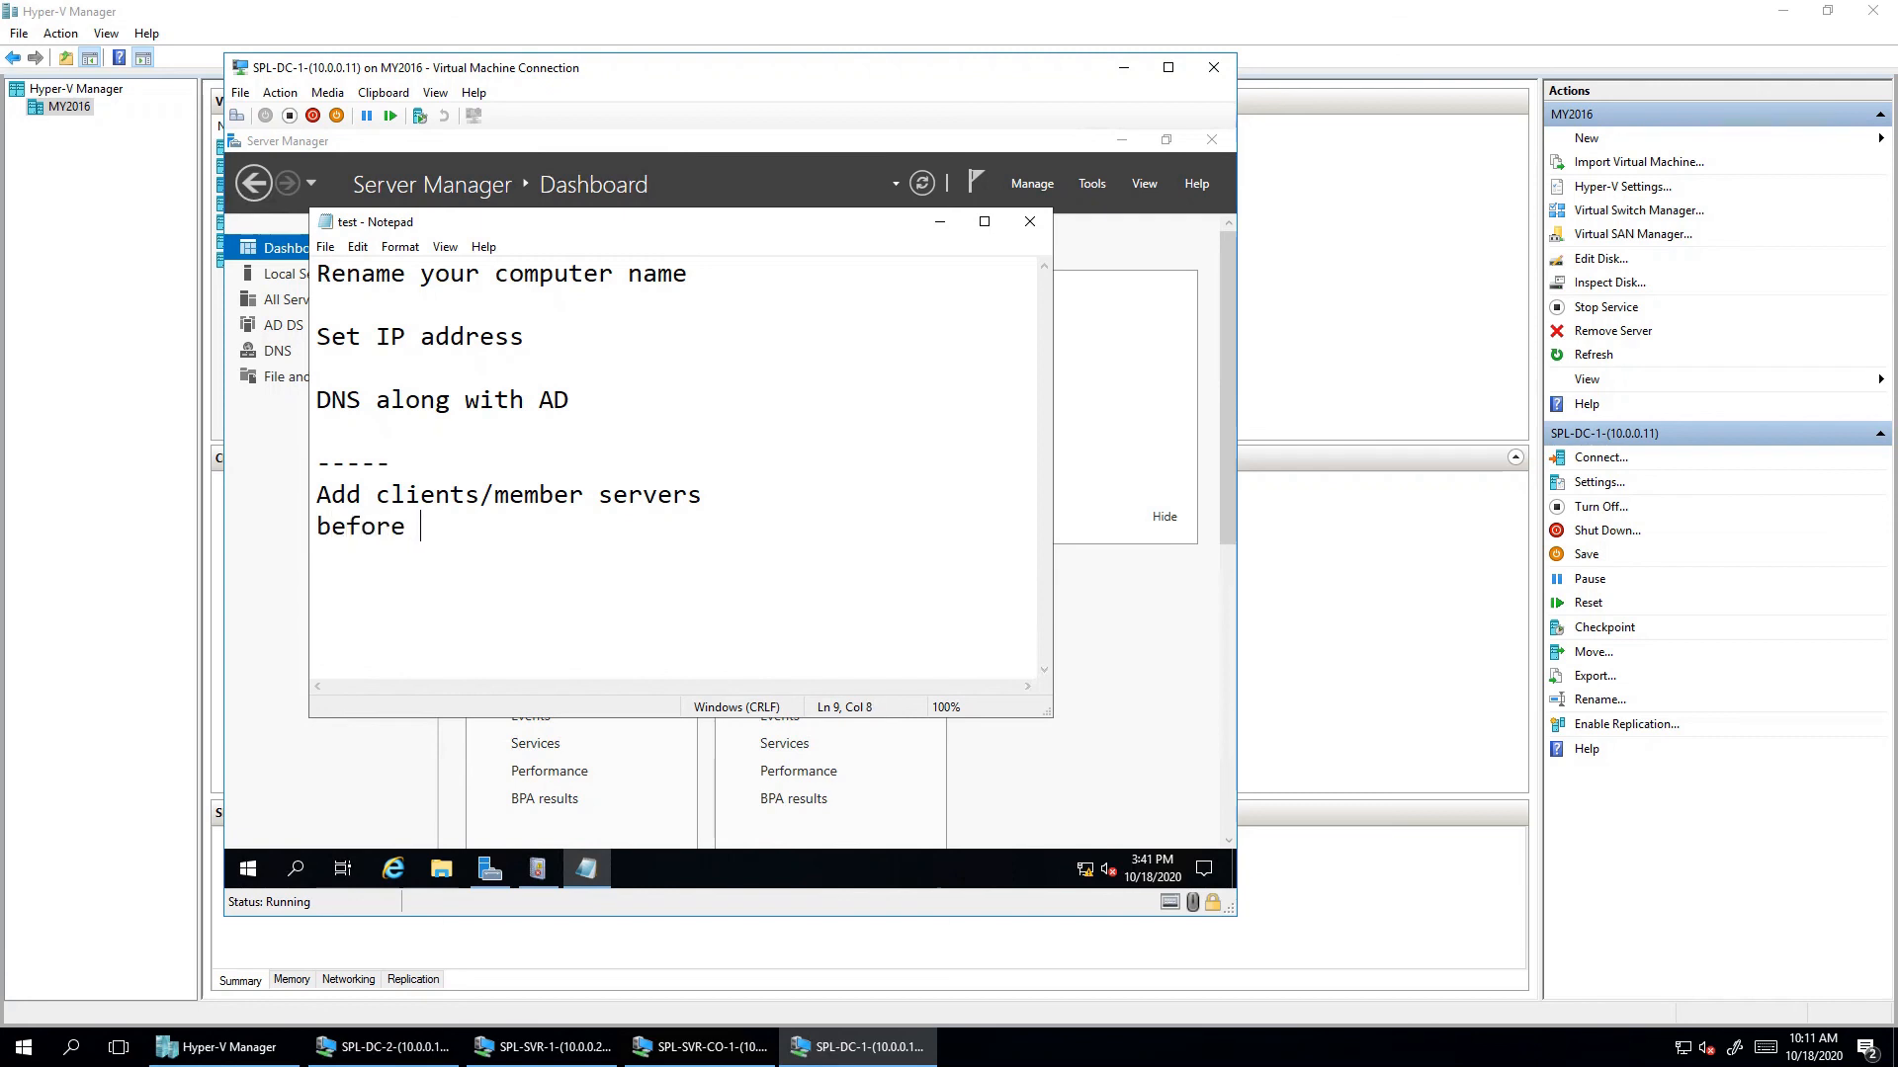
pyautogui.write('add this')
pyautogui.press('Return')
pyautogui.press('Return')
# - Add the lines 'up must' and 'ADCS -- install/configure', fixing typos
pyautogui.write('upi m')
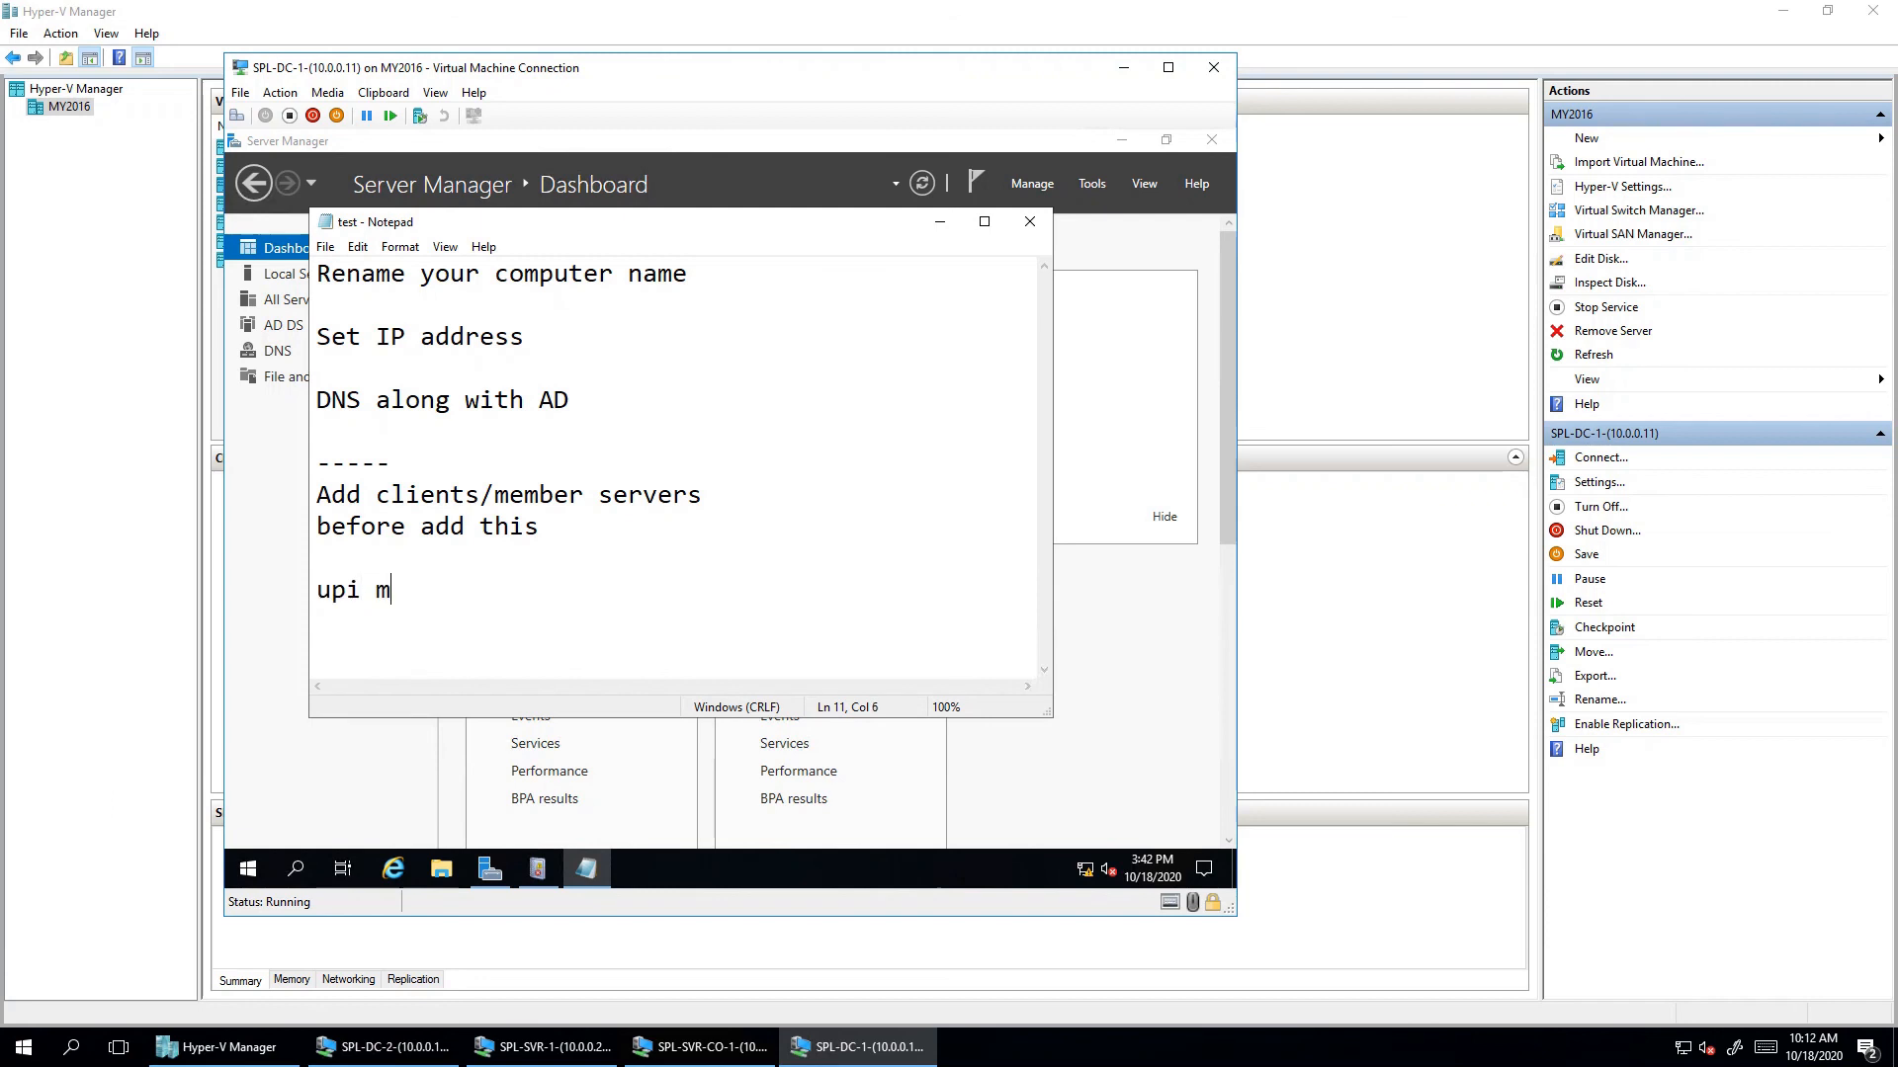
pyautogui.write('ust')
pyautogui.press('Return')
pyautogui.press('Left')
pyautogui.press('Left')
pyautogui.press('Left')
pyautogui.press('Left')
pyautogui.press('Left')
pyautogui.press('Left')
pyautogui.press('Delete')
pyautogui.write('ADCS --')
pyautogui.write('in')
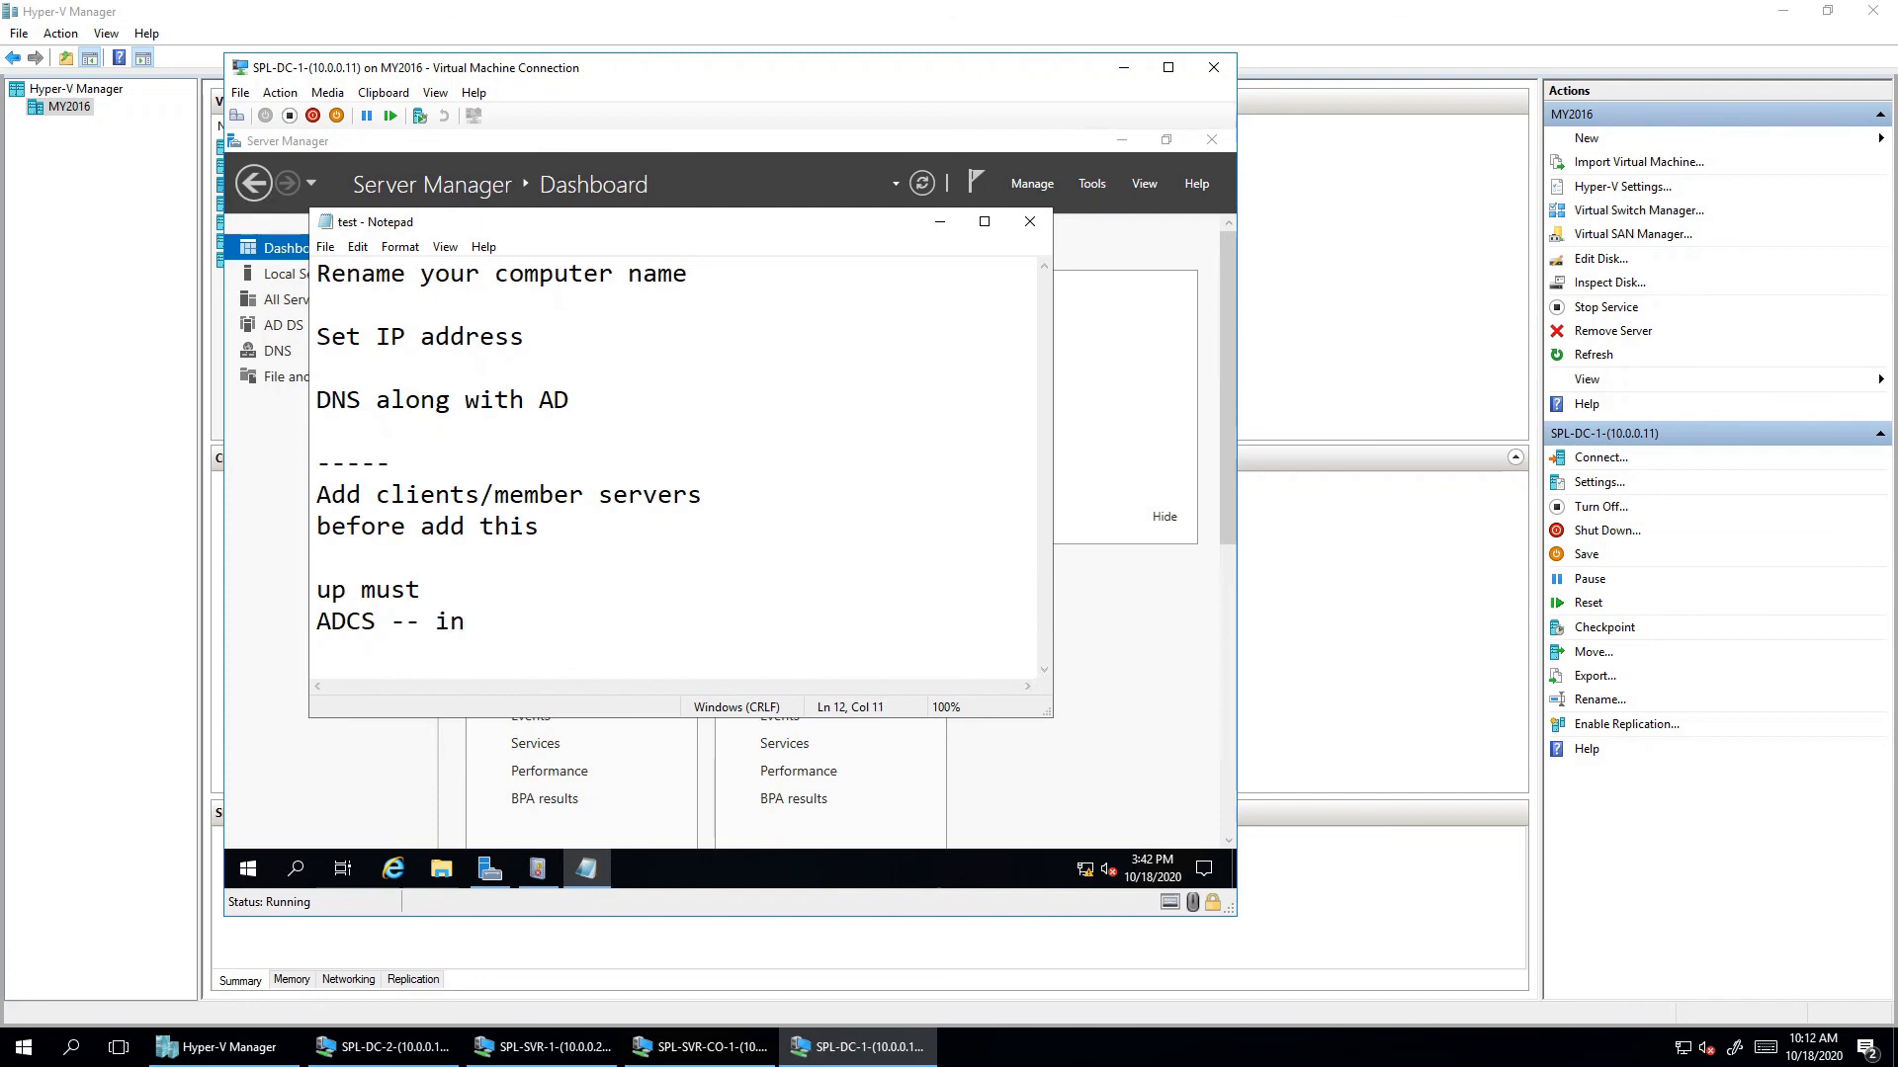
pyautogui.write('stall/configre')
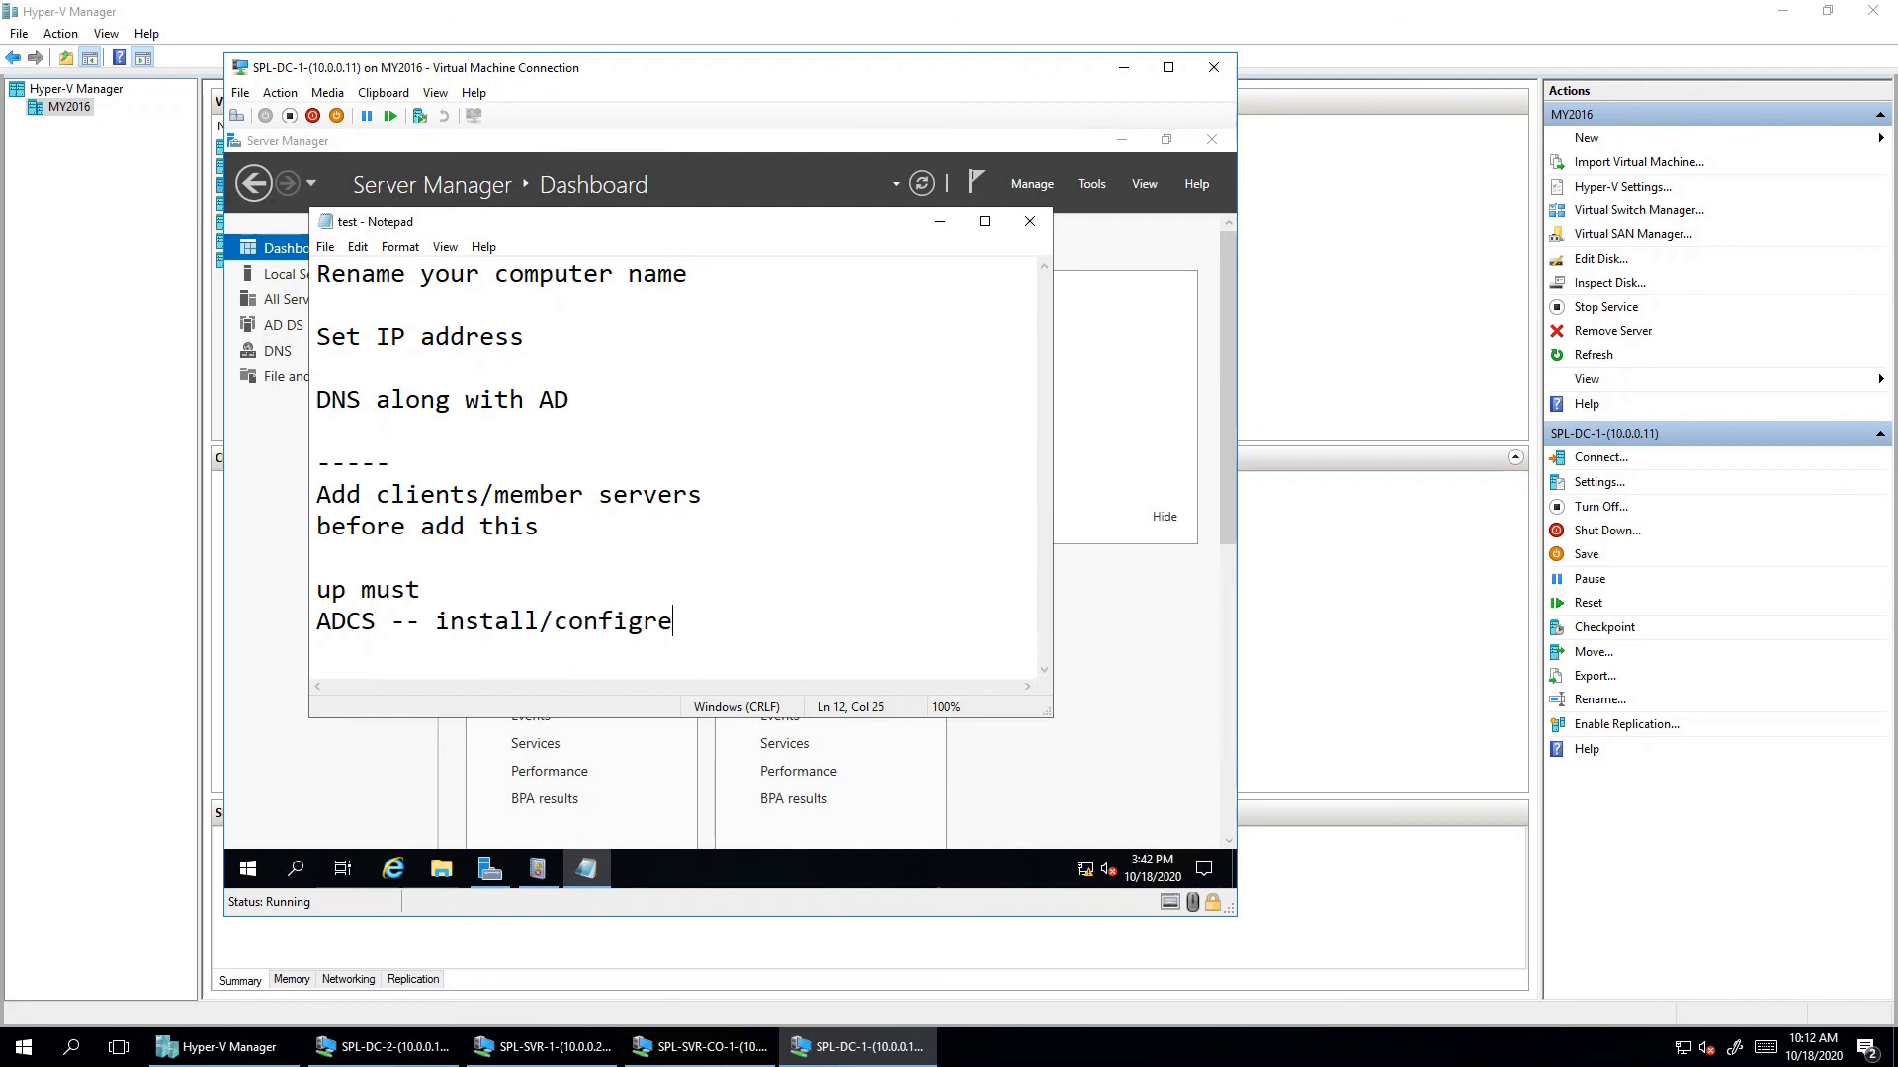
pyautogui.write('==')
pyautogui.press('BackSpace')
pyautogui.press('BackSpace')
pyautogui.press('BackSpace')
pyautogui.press('BackSpace')
pyautogui.write('ure')
# - Start the Add Roles and Features Wizard with role-based install on the local server
pyautogui.click(940, 222)
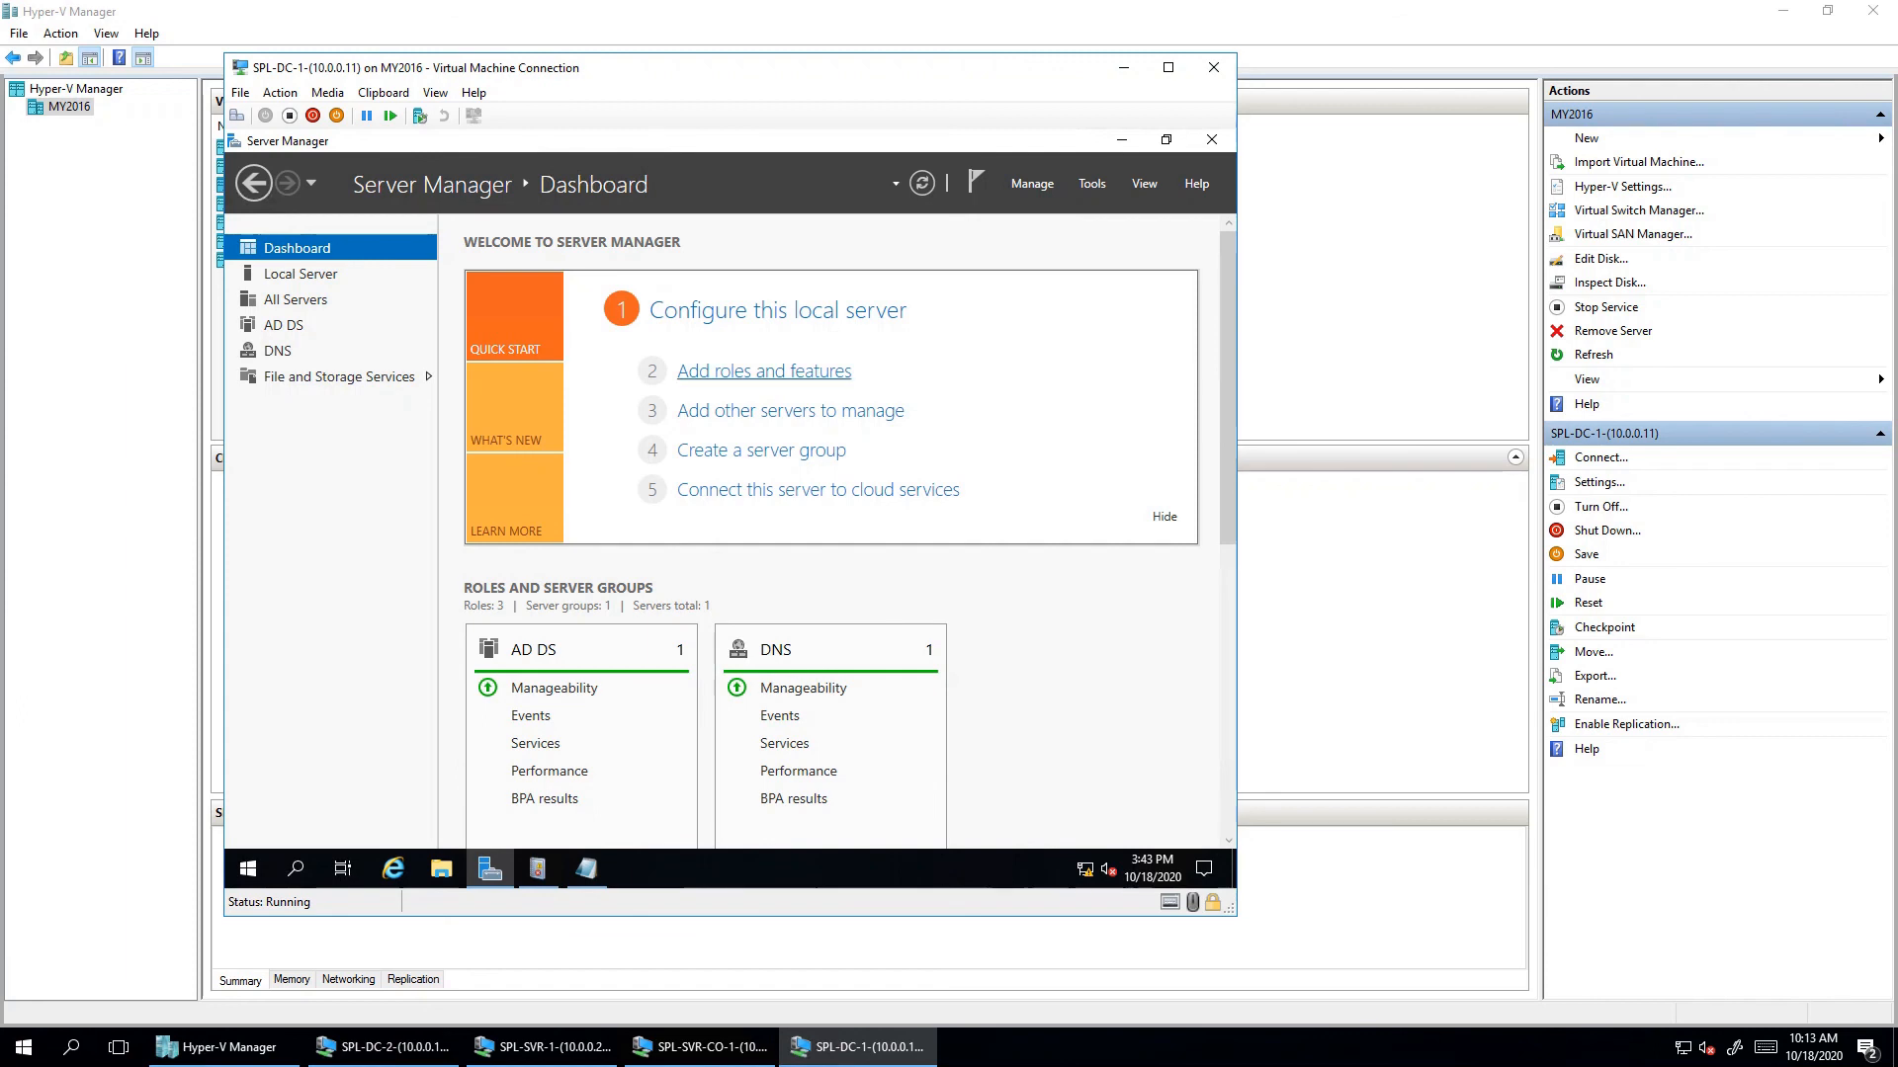
pyautogui.click(764, 371)
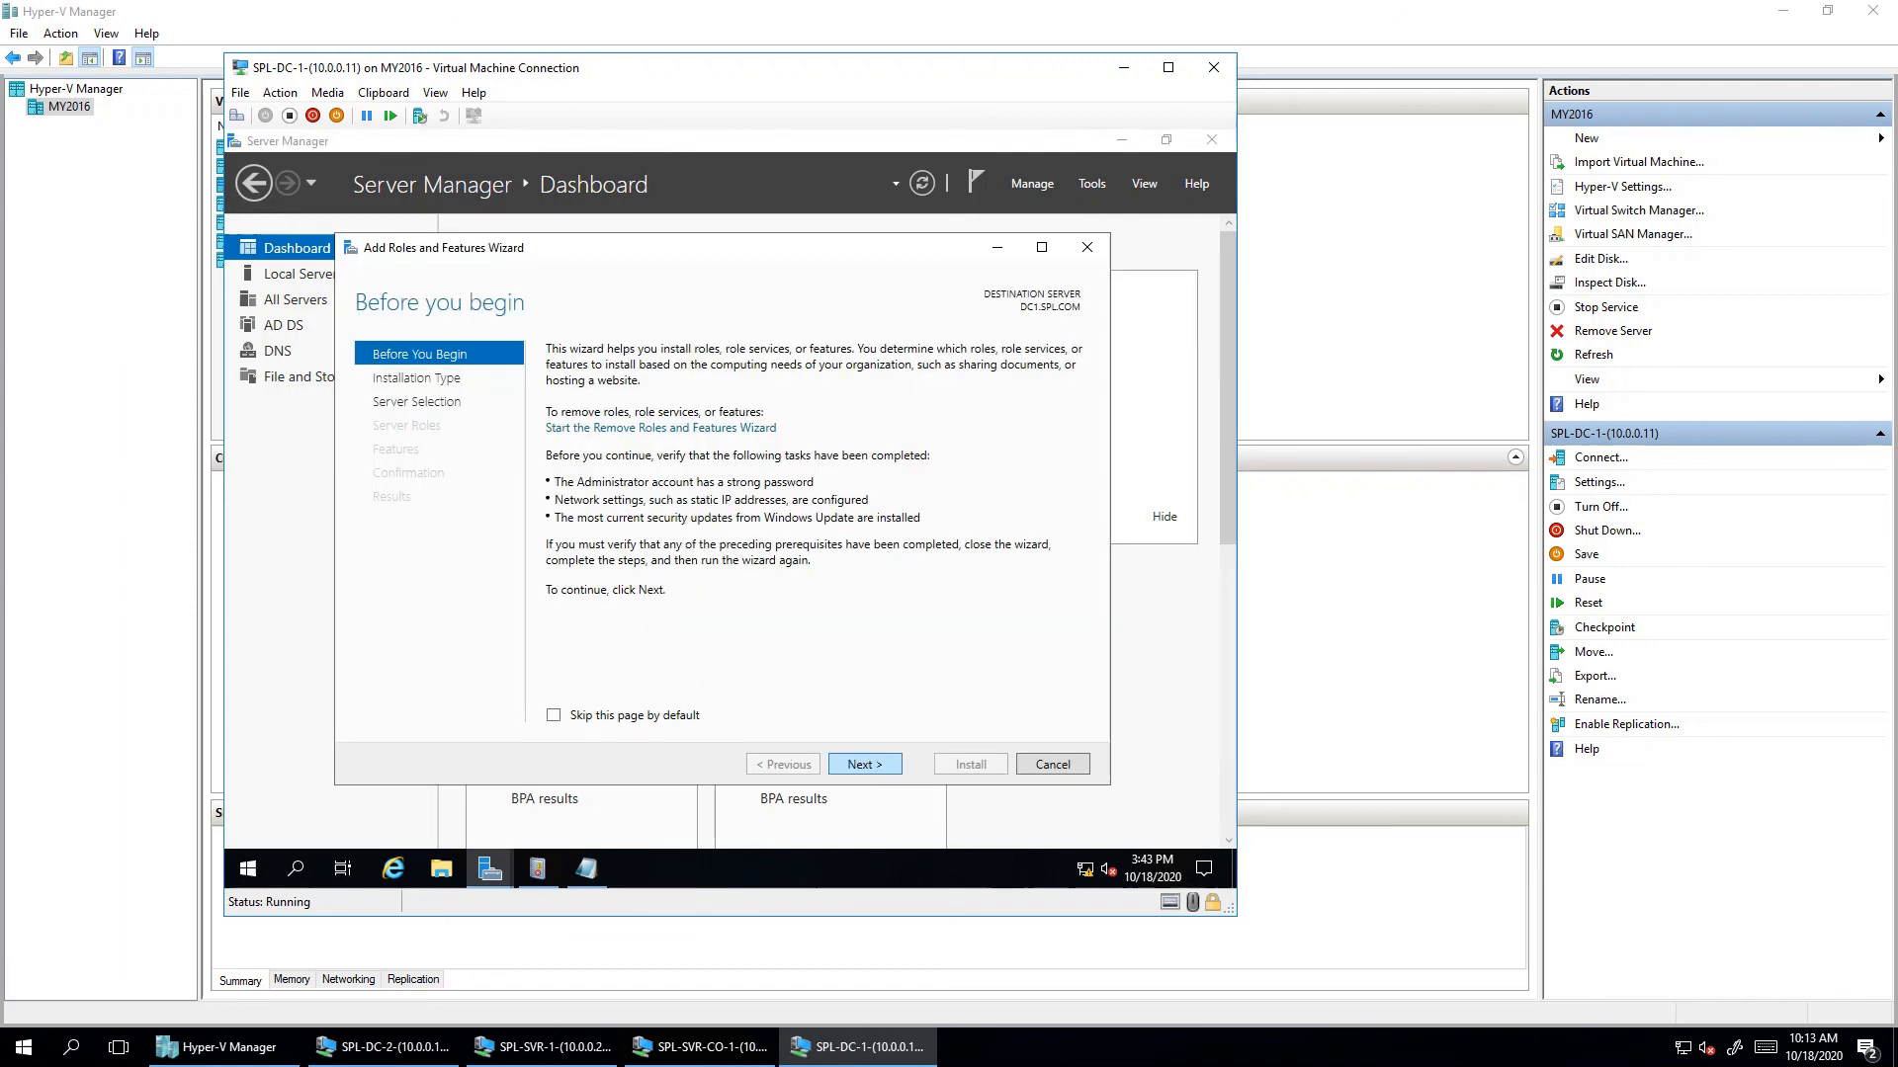
pyautogui.press('Return')
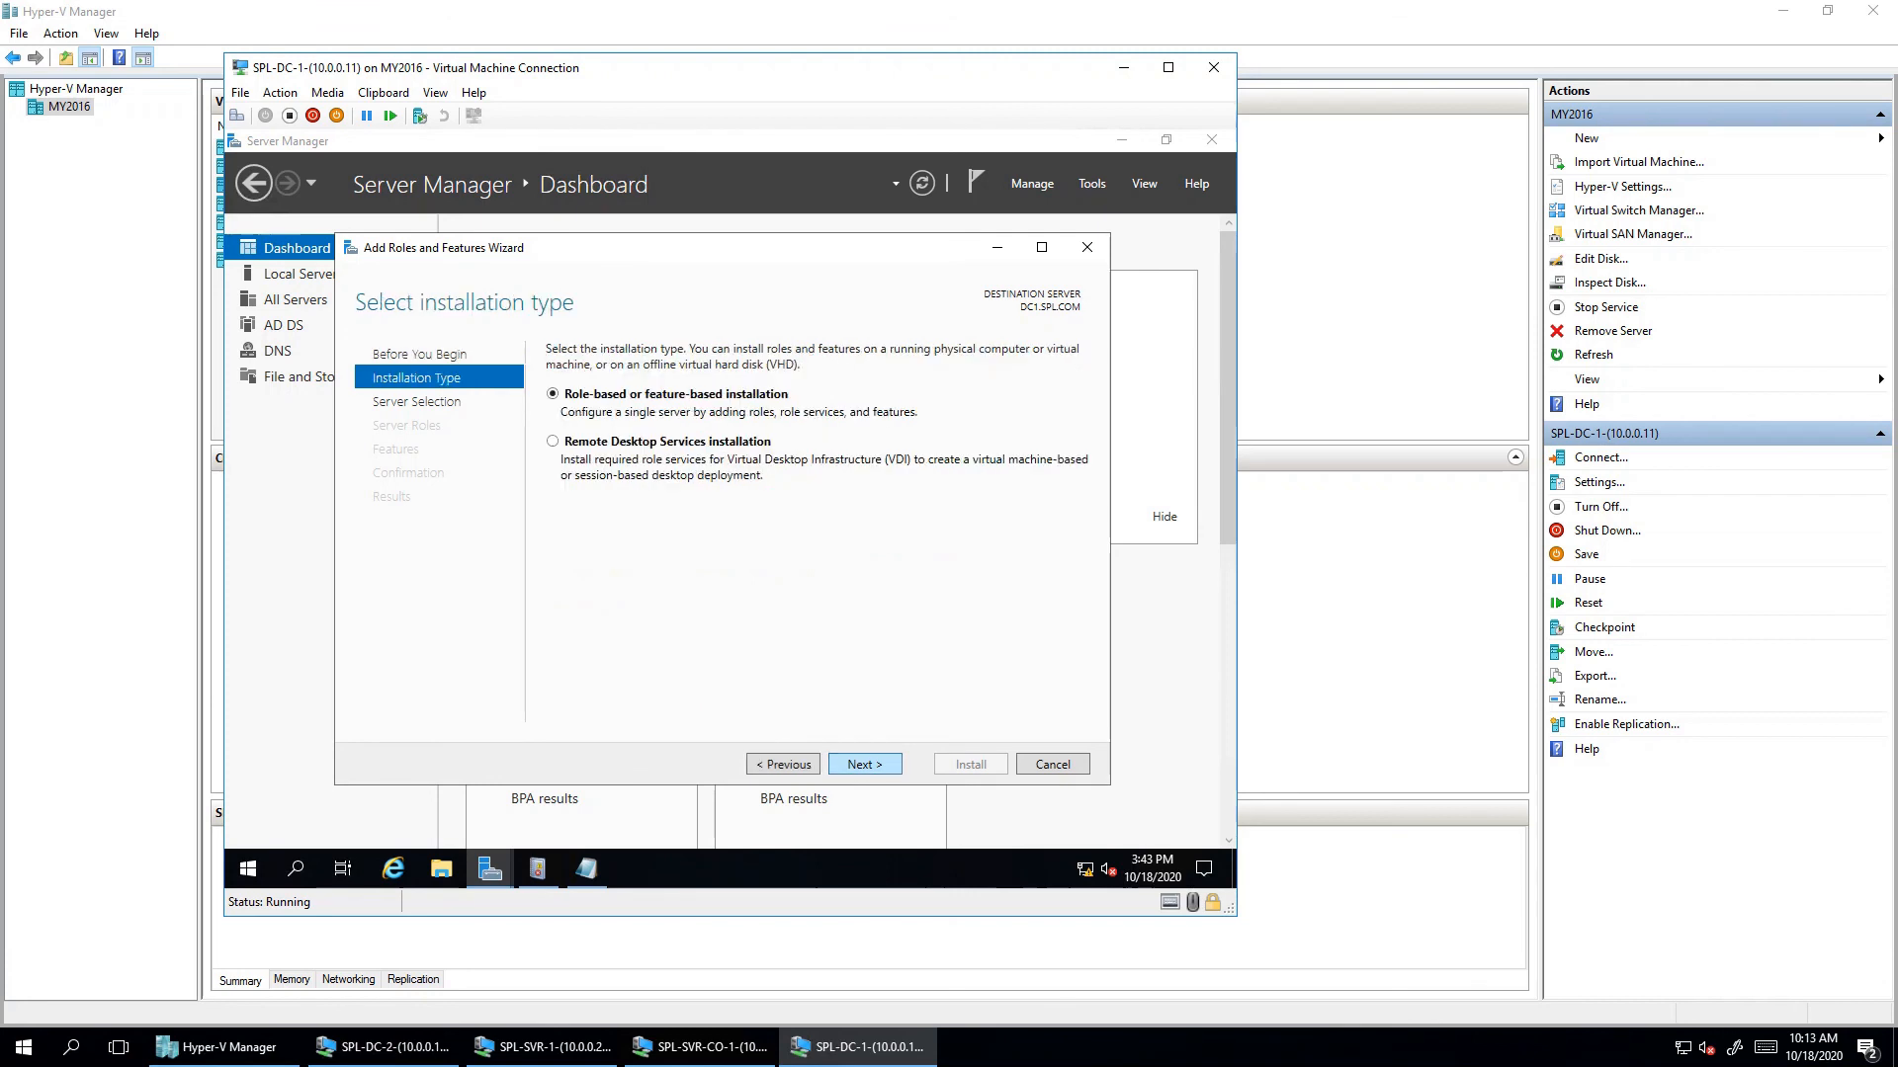
pyautogui.press('Return')
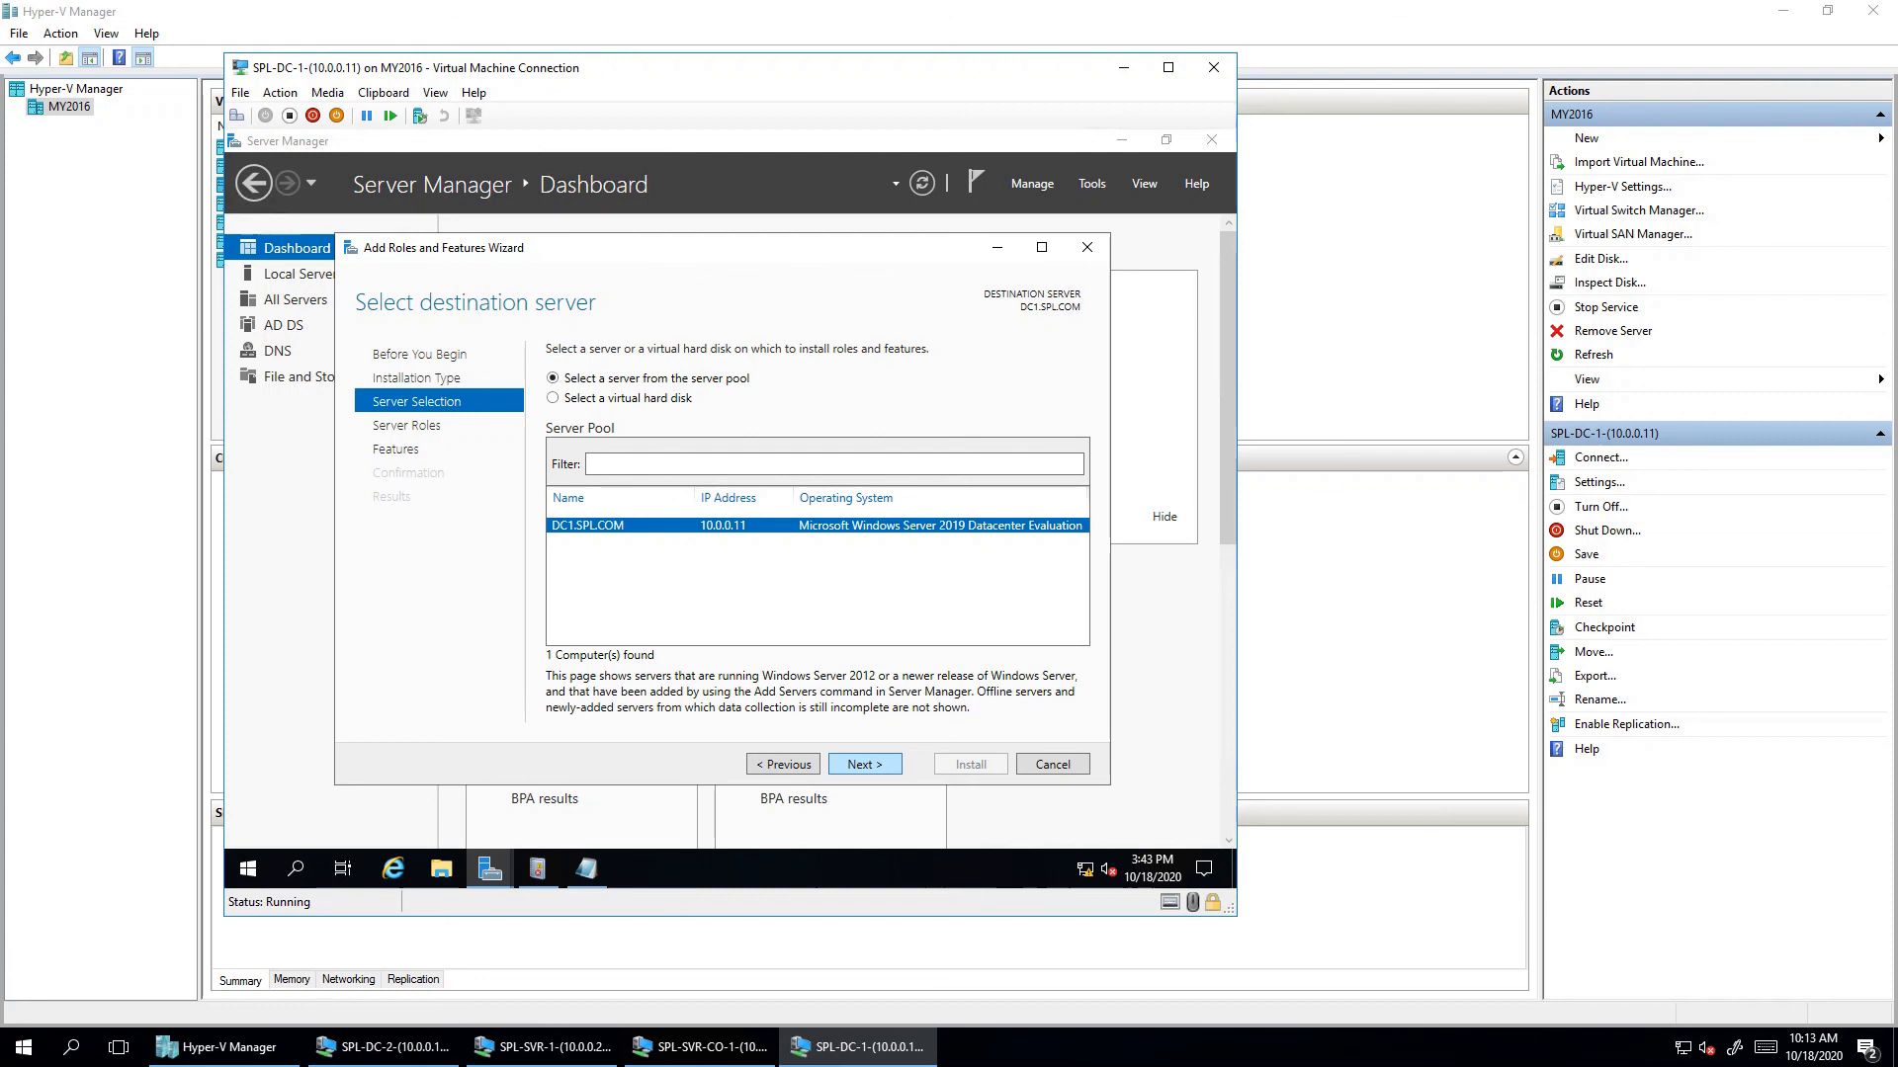
pyautogui.press('Return')
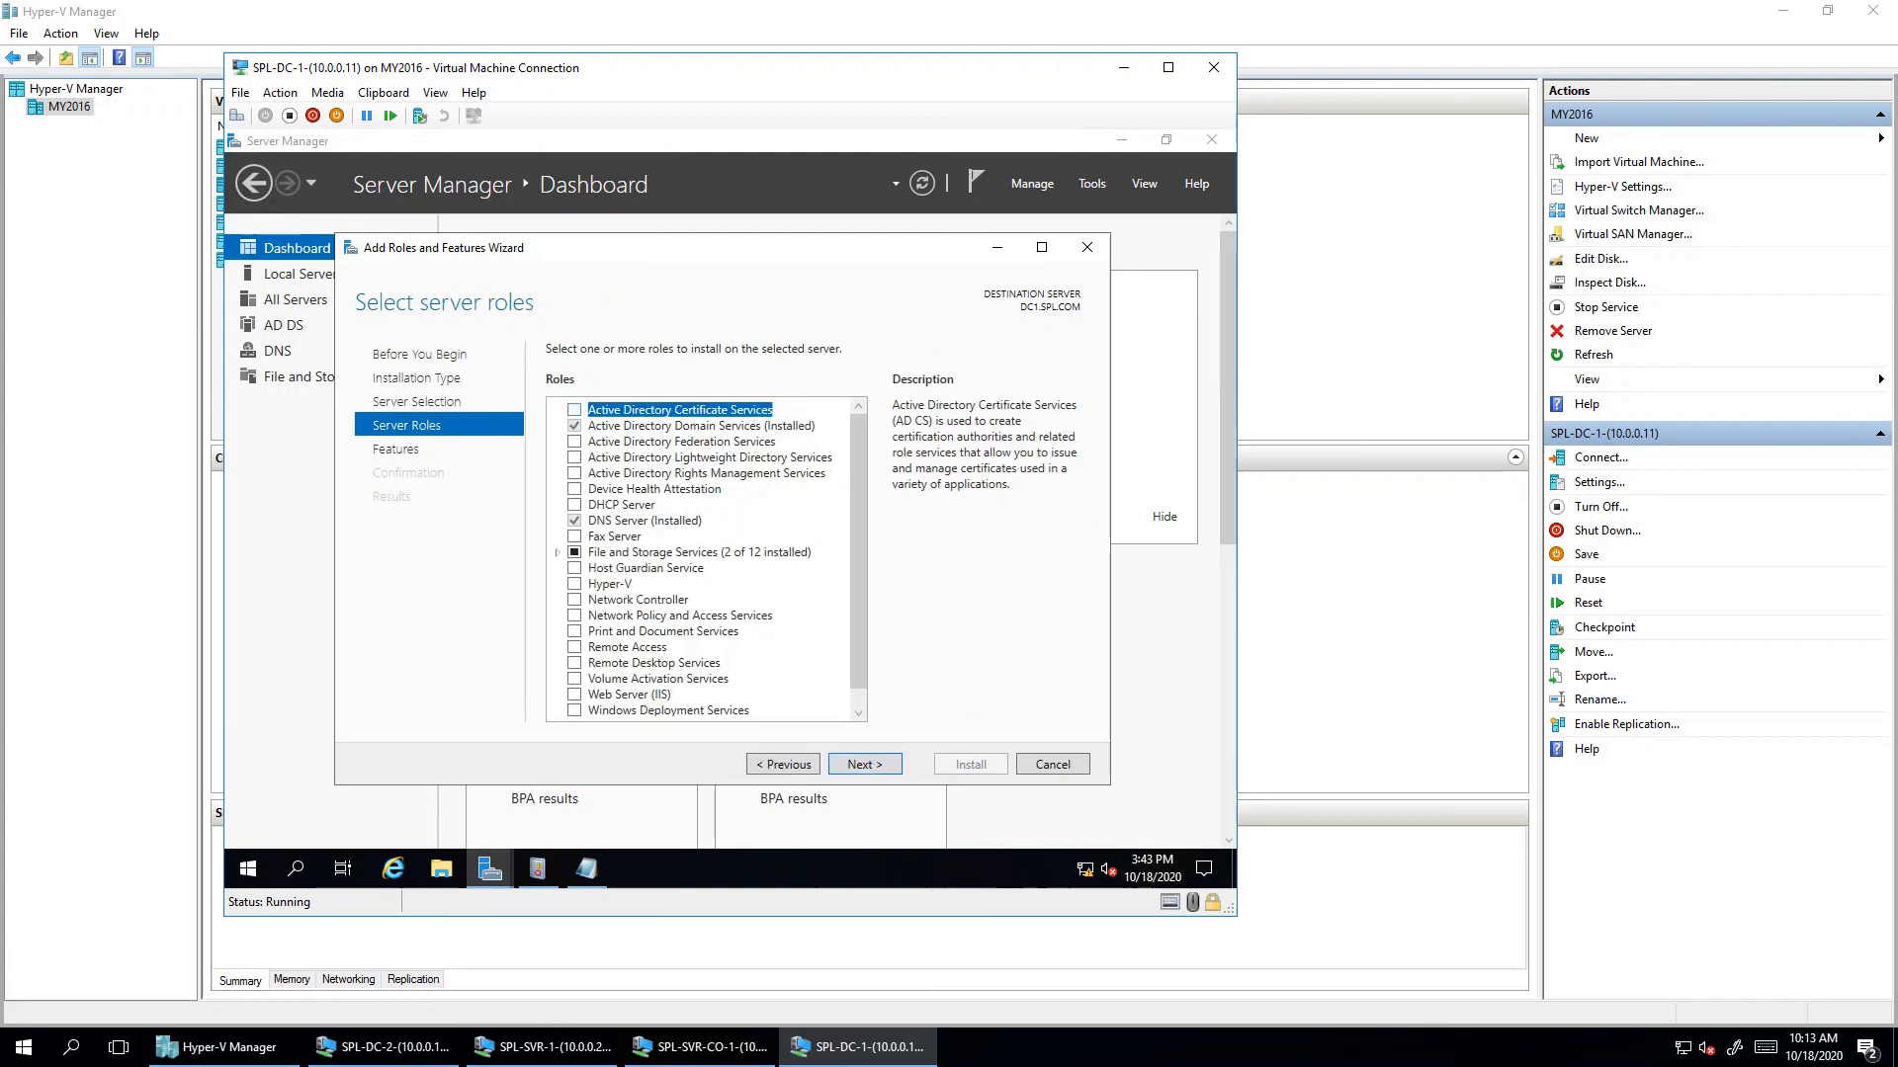
# - Select Active Directory Certificate Services with its management tools and continue past features
pyautogui.press('space')
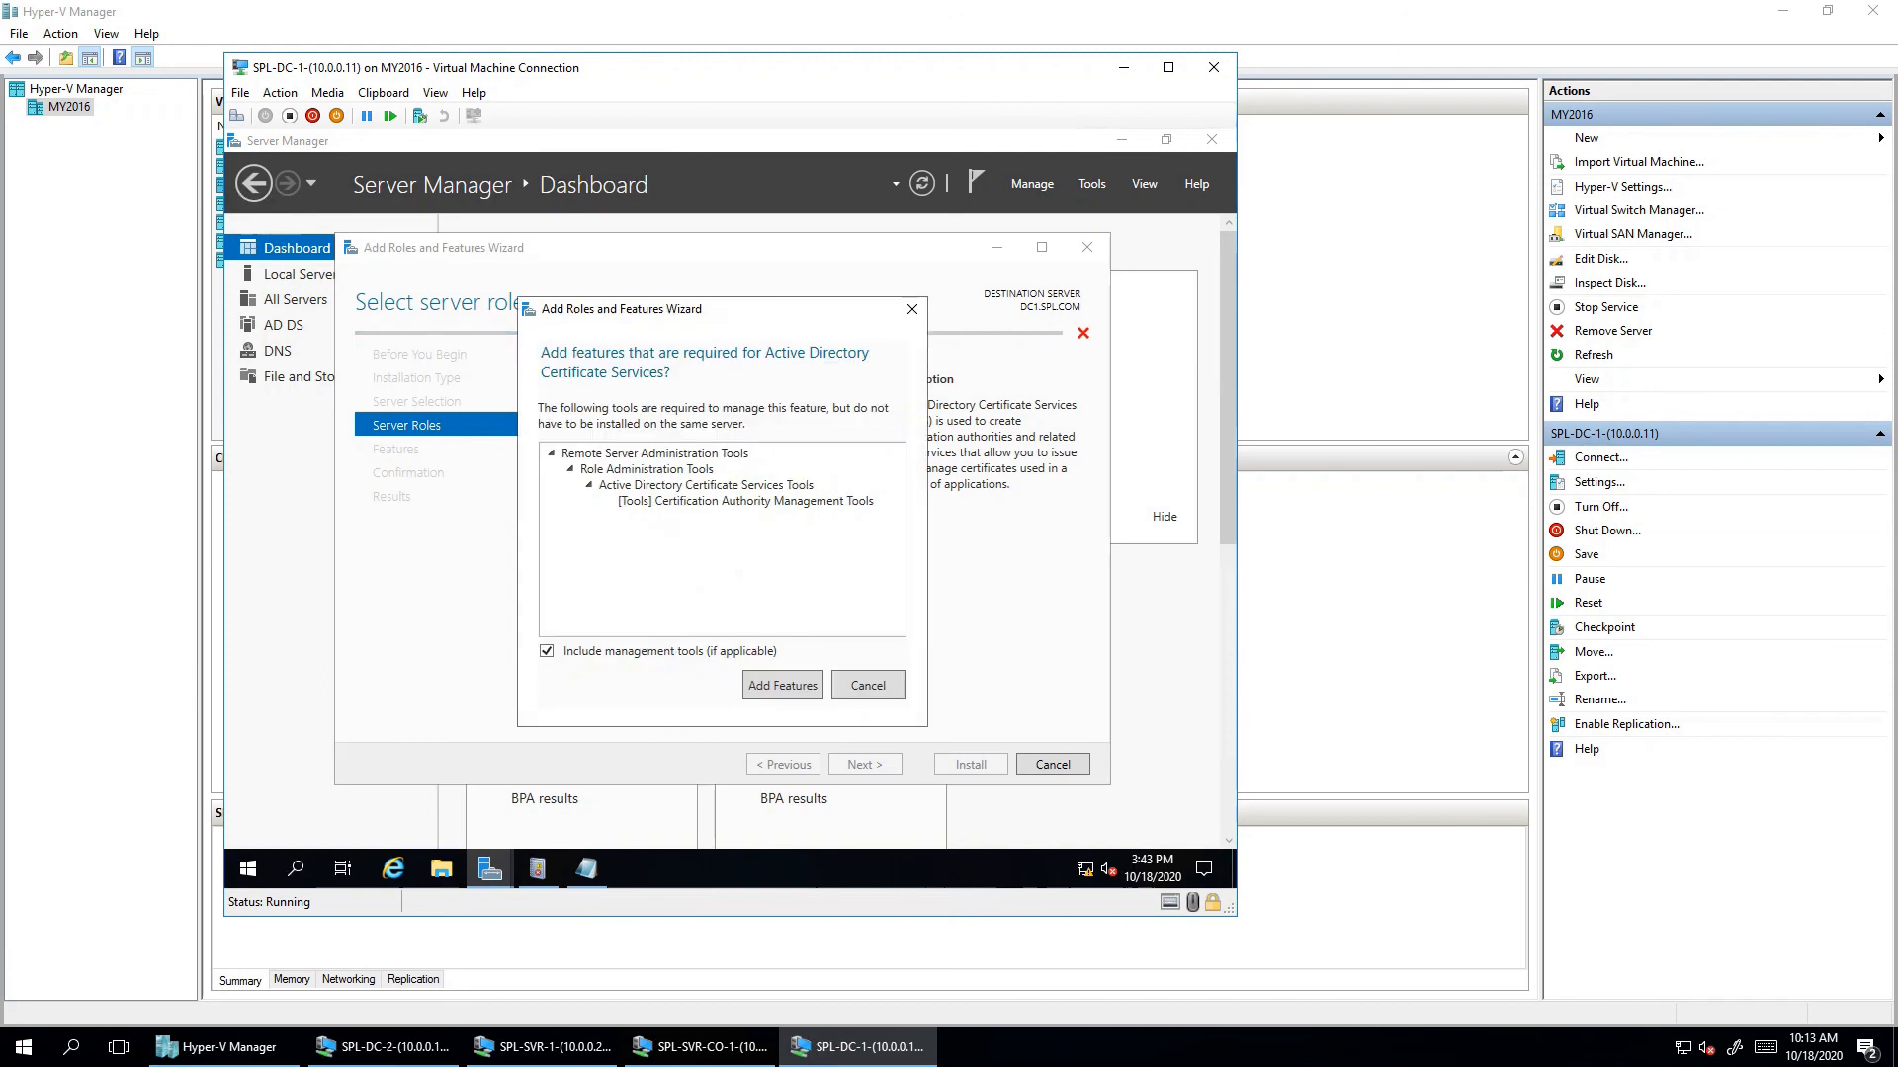
pyautogui.press('Return')
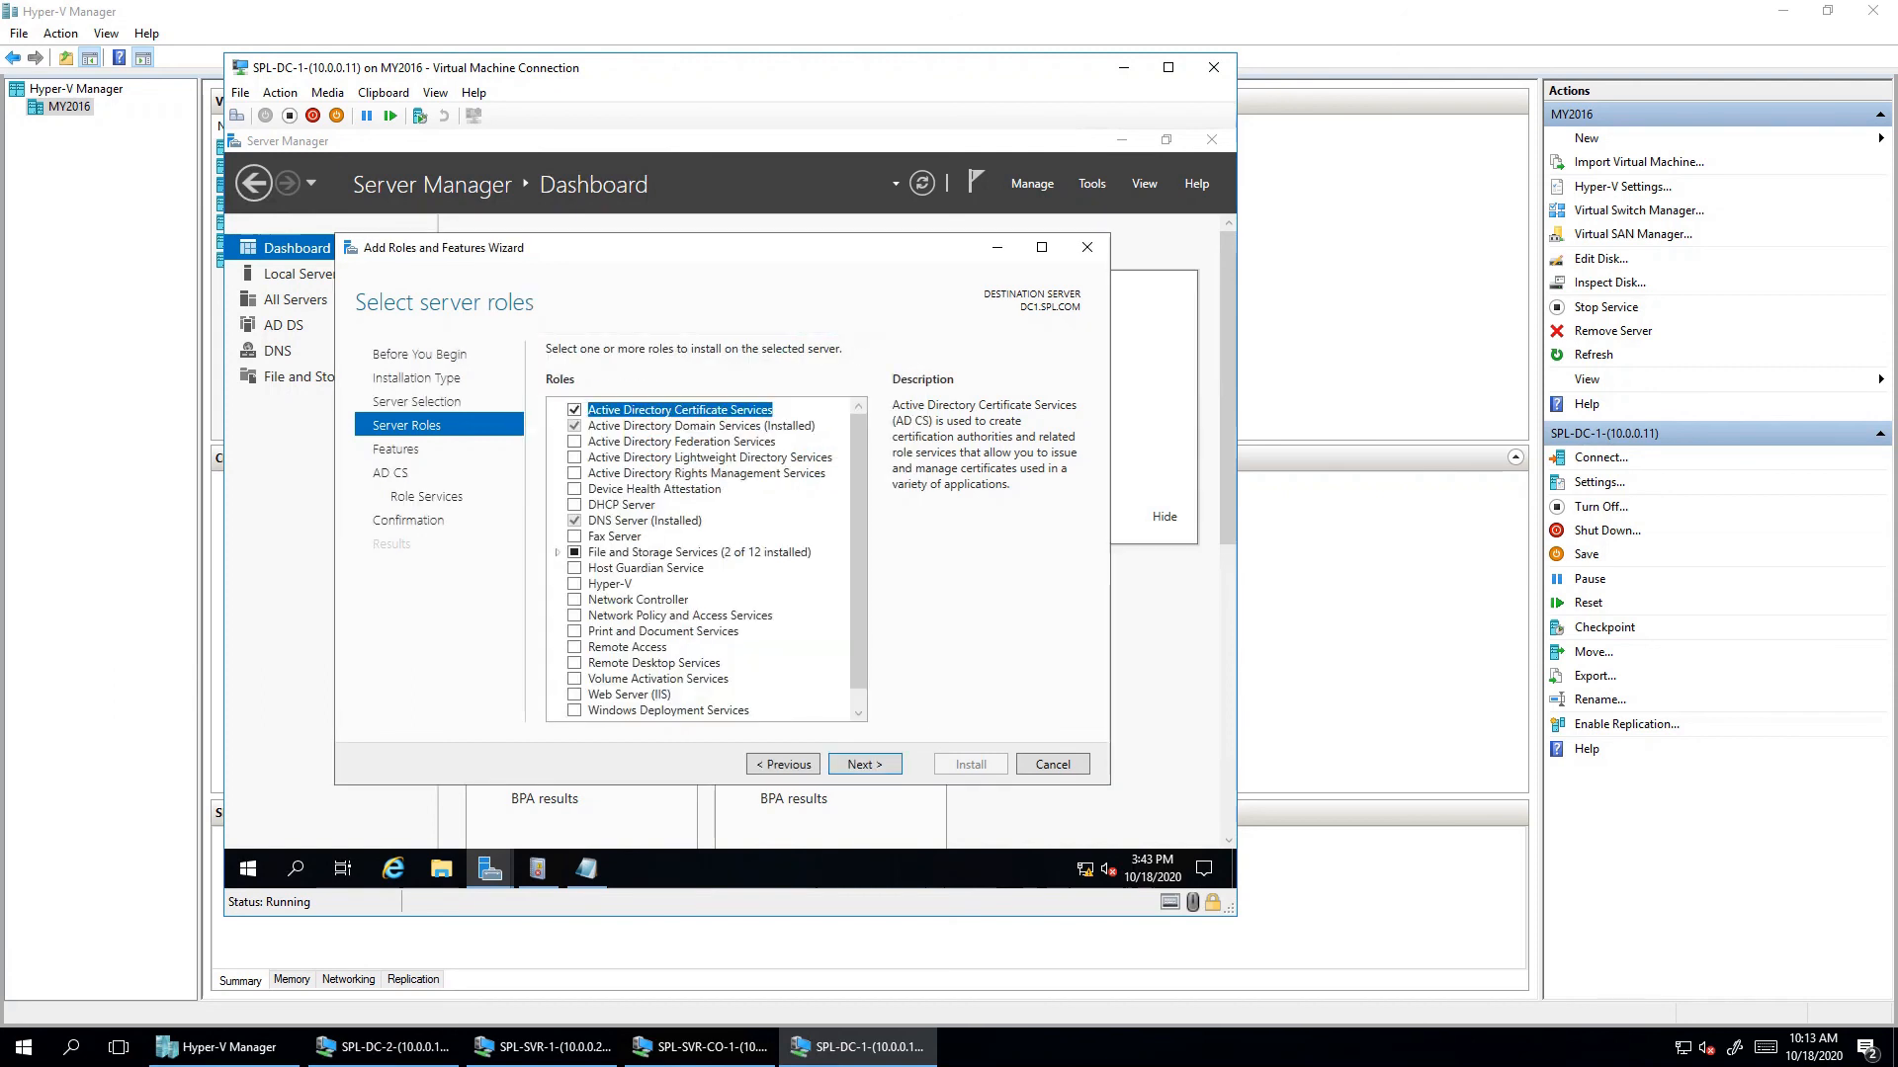
pyautogui.moveTo(958, 245); pyautogui.dragTo(1006, 258)
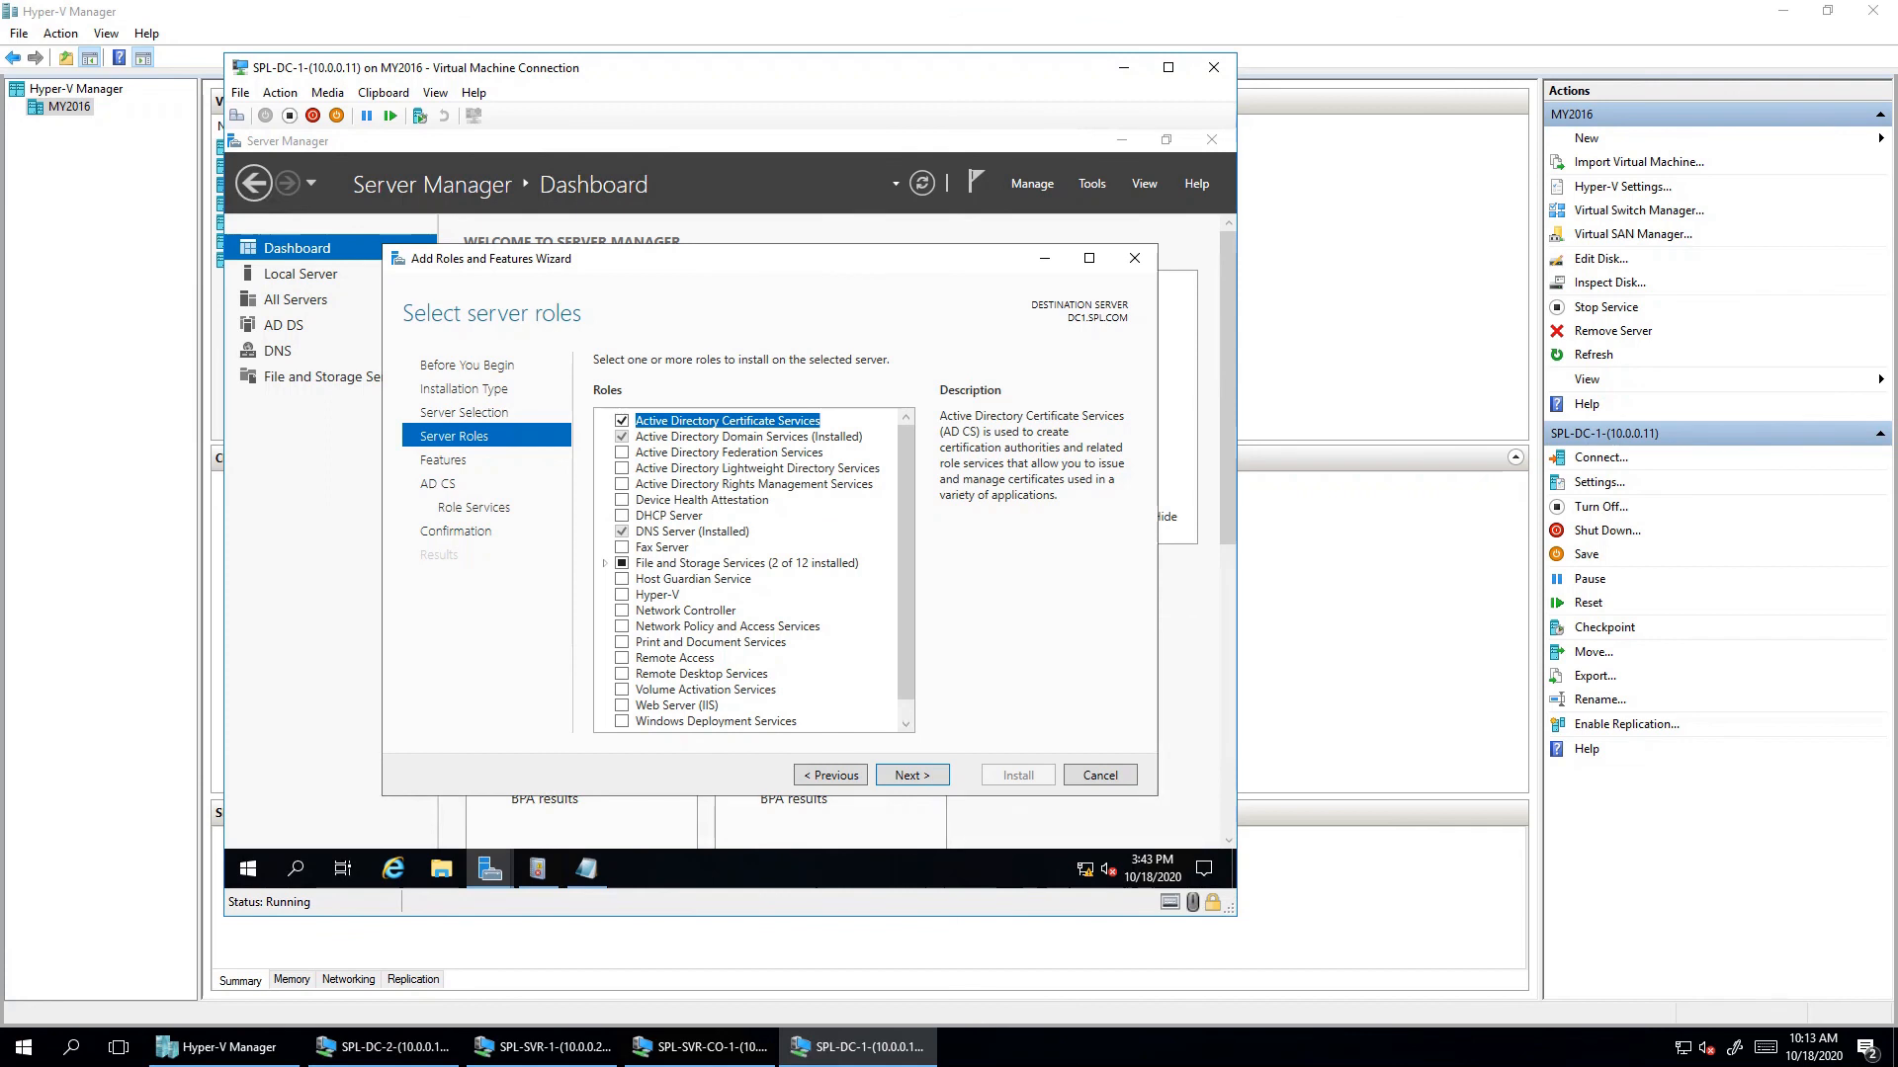
pyautogui.press('Return')
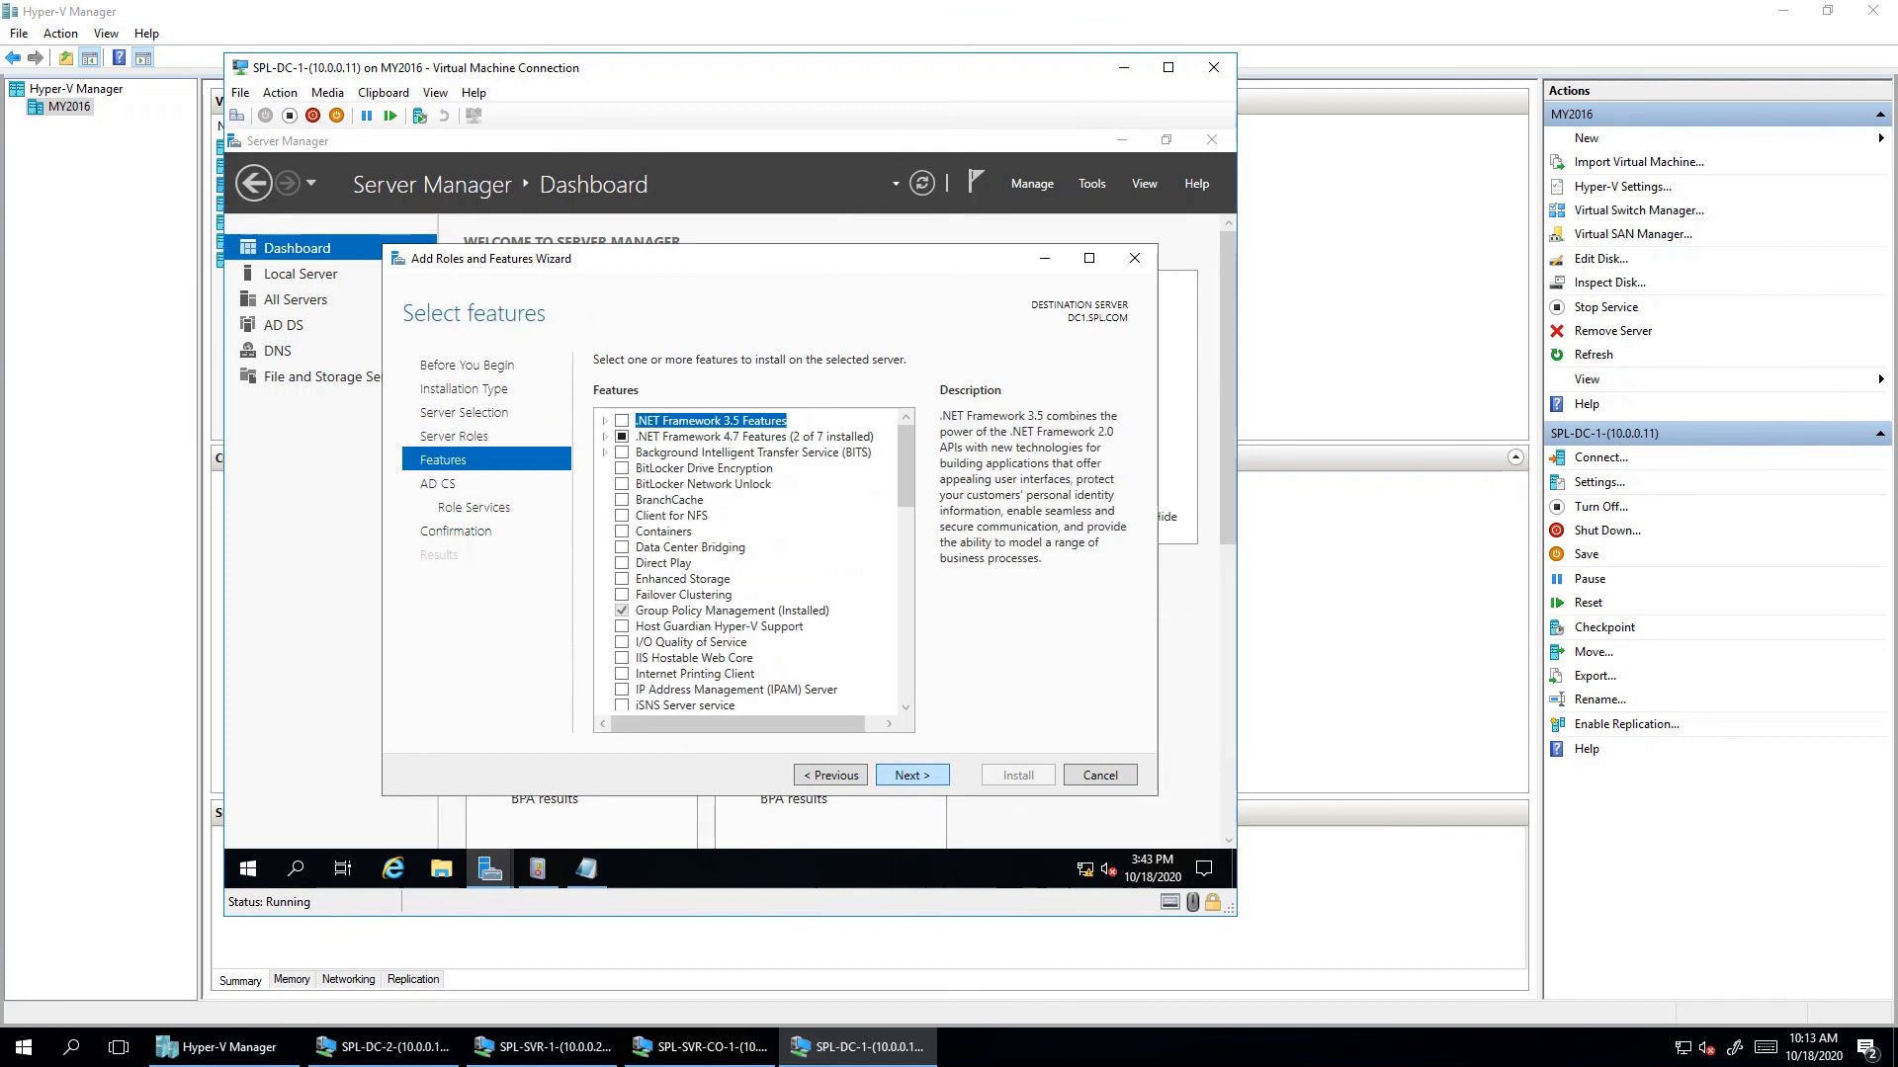
pyautogui.press('Return')
pyautogui.press('Return')
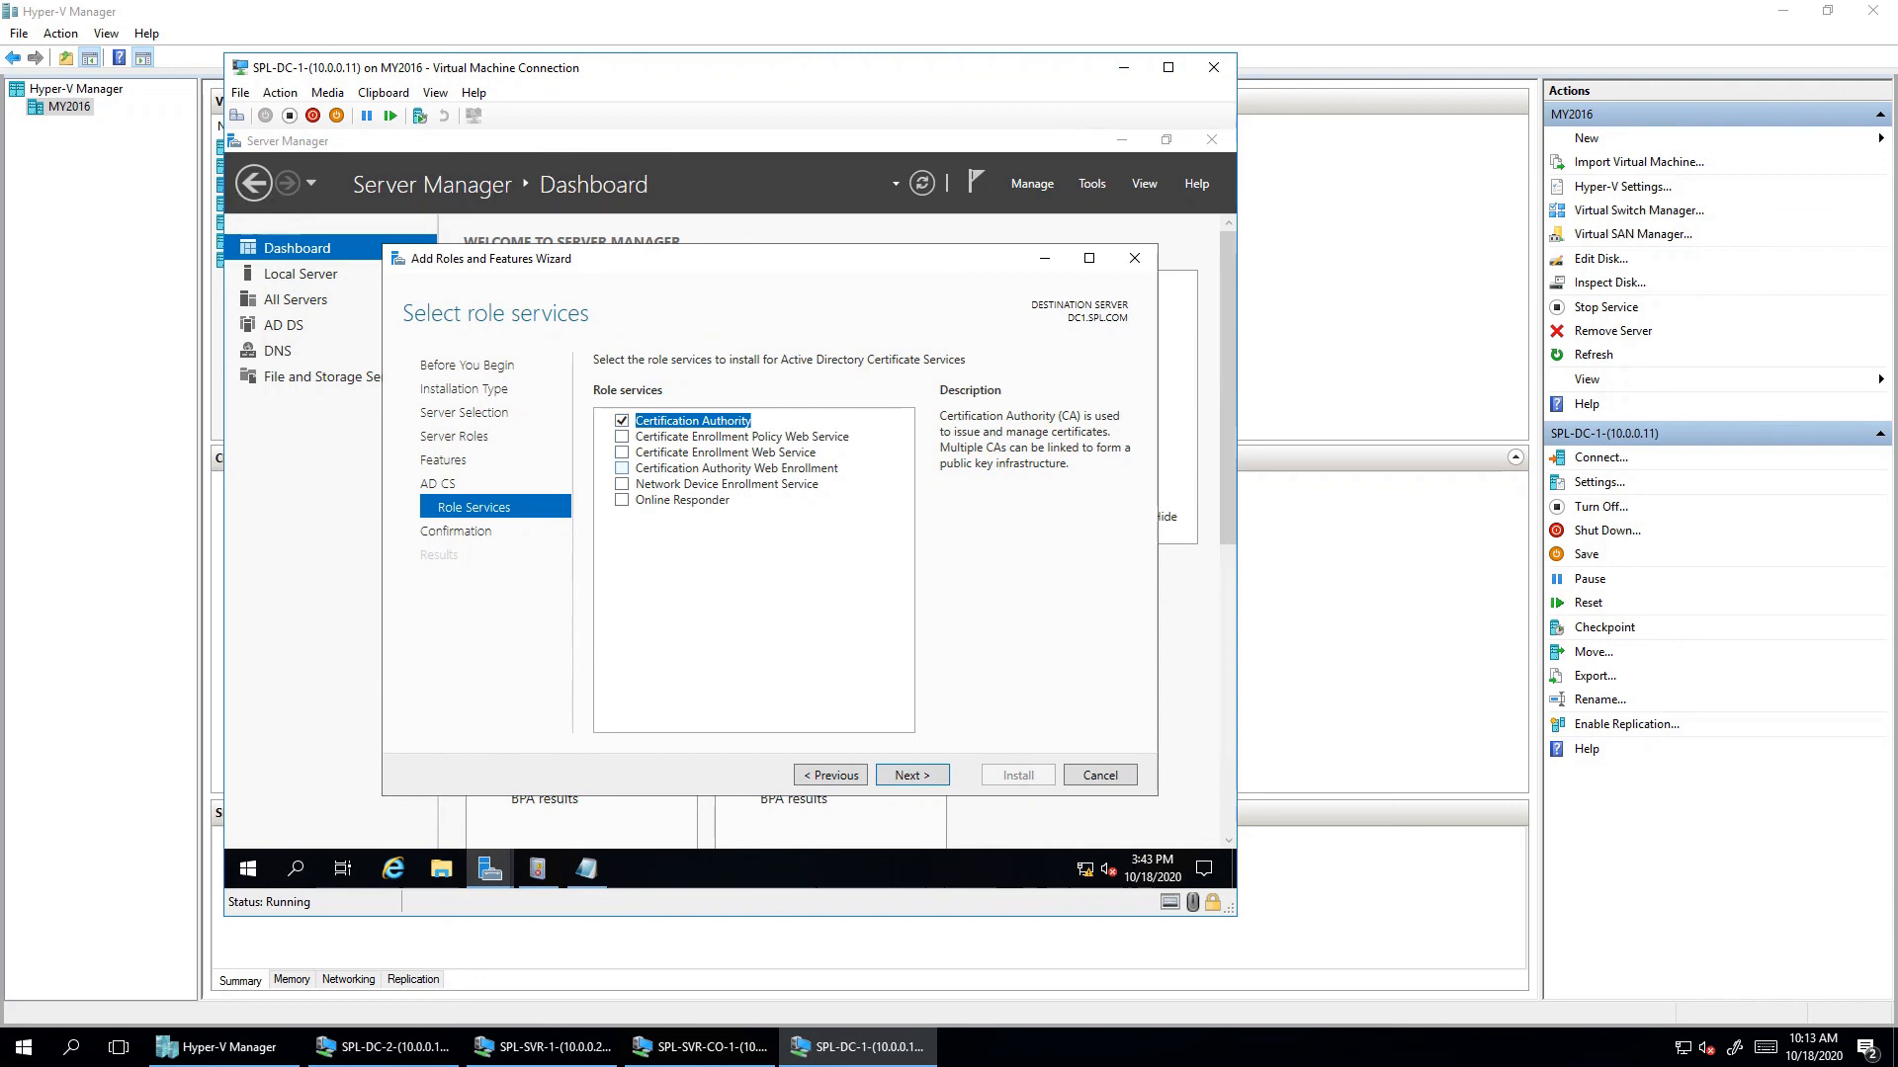
# - Add Certification Authority Web Enrollment with its required features and move to Web Server pages
pyautogui.click(621, 468)
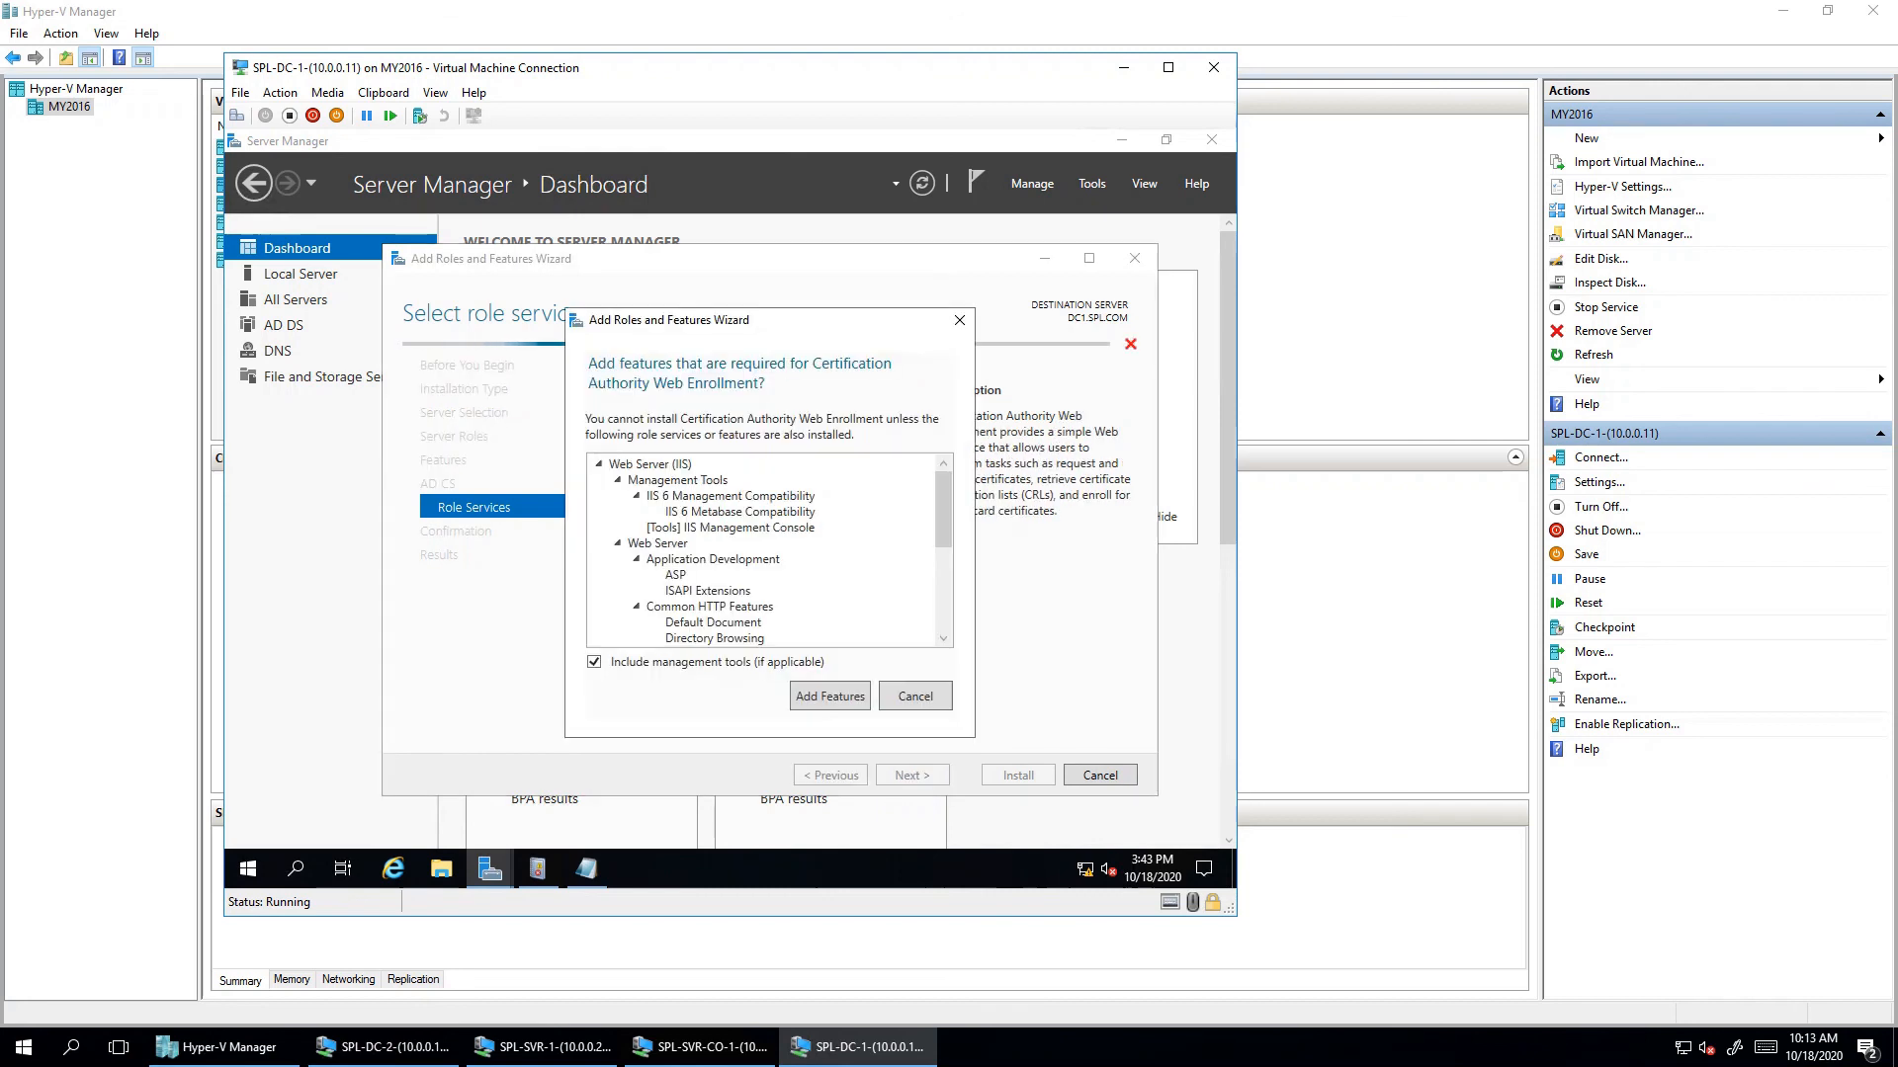
pyautogui.click(830, 696)
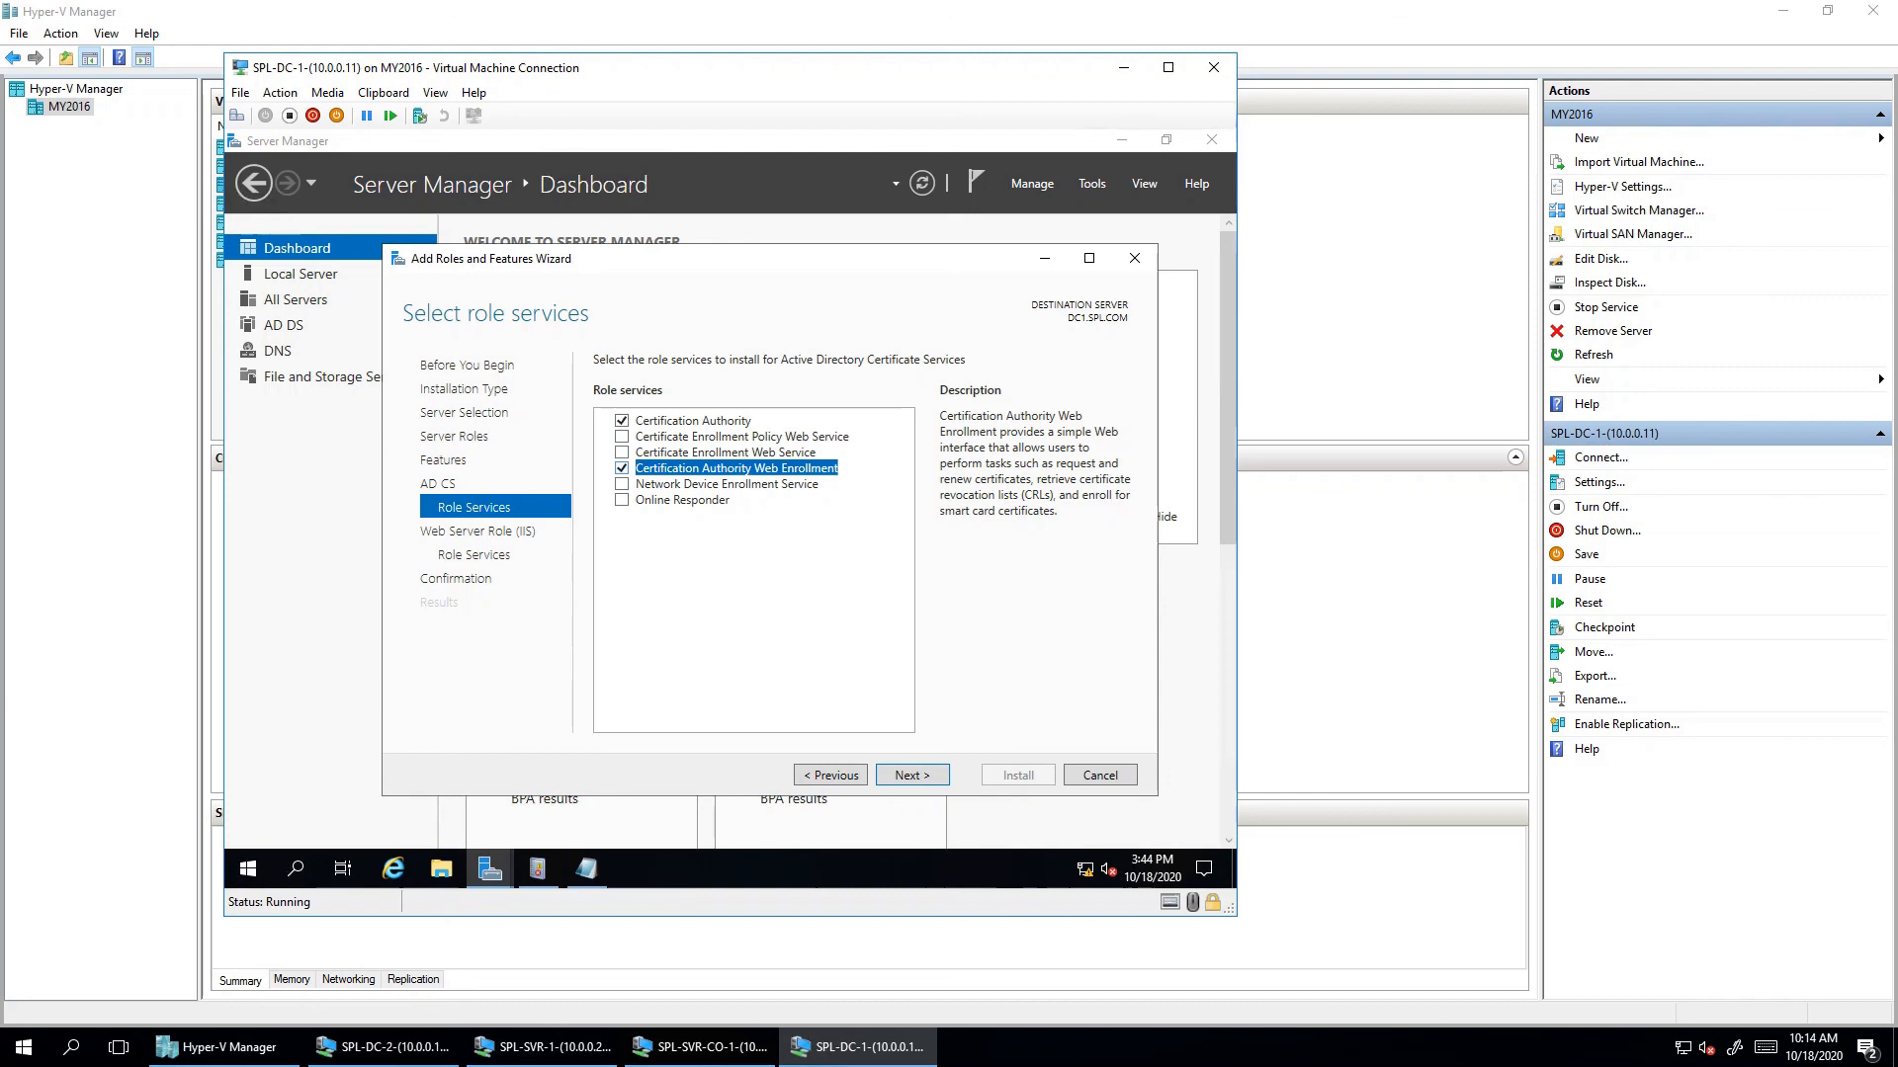
pyautogui.click(912, 776)
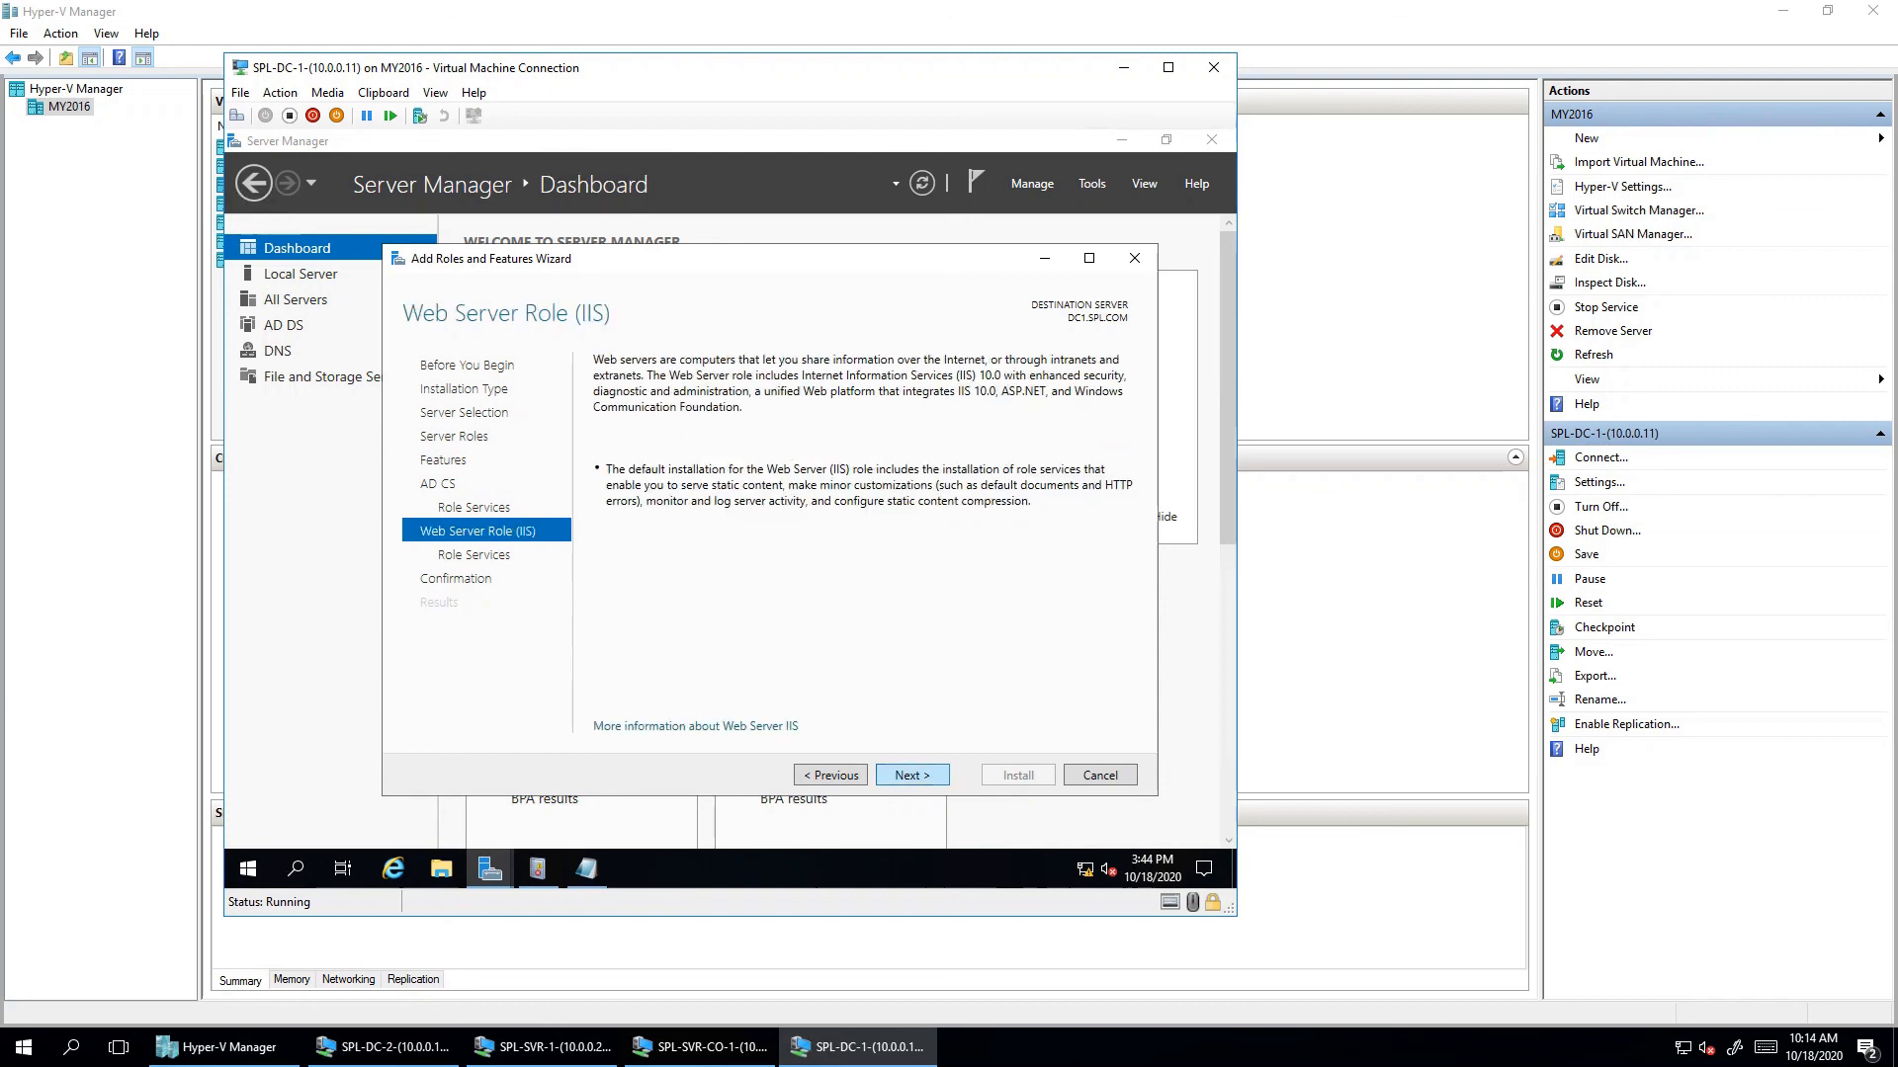
pyautogui.click(913, 776)
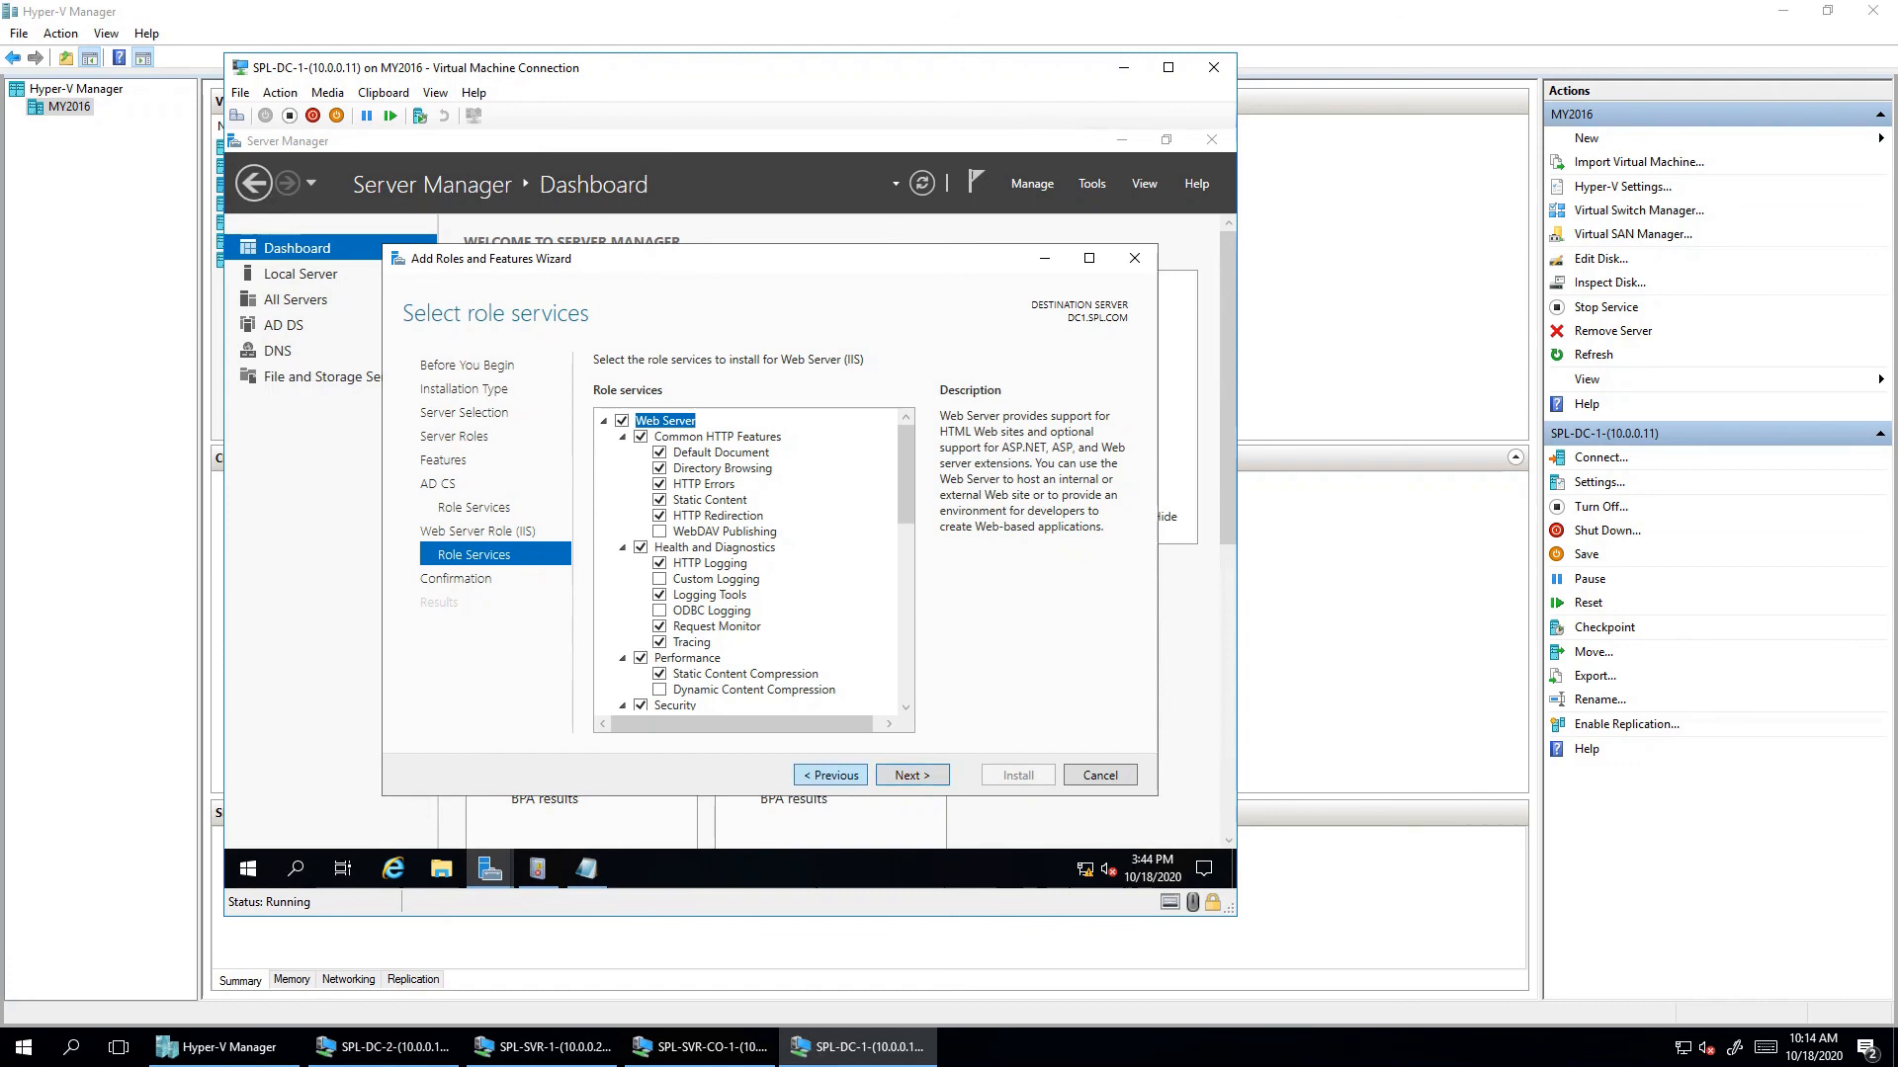
# - Review the AD CS and Web Server (IIS) role services, then reach the confirmation page
pyautogui.click(473, 508)
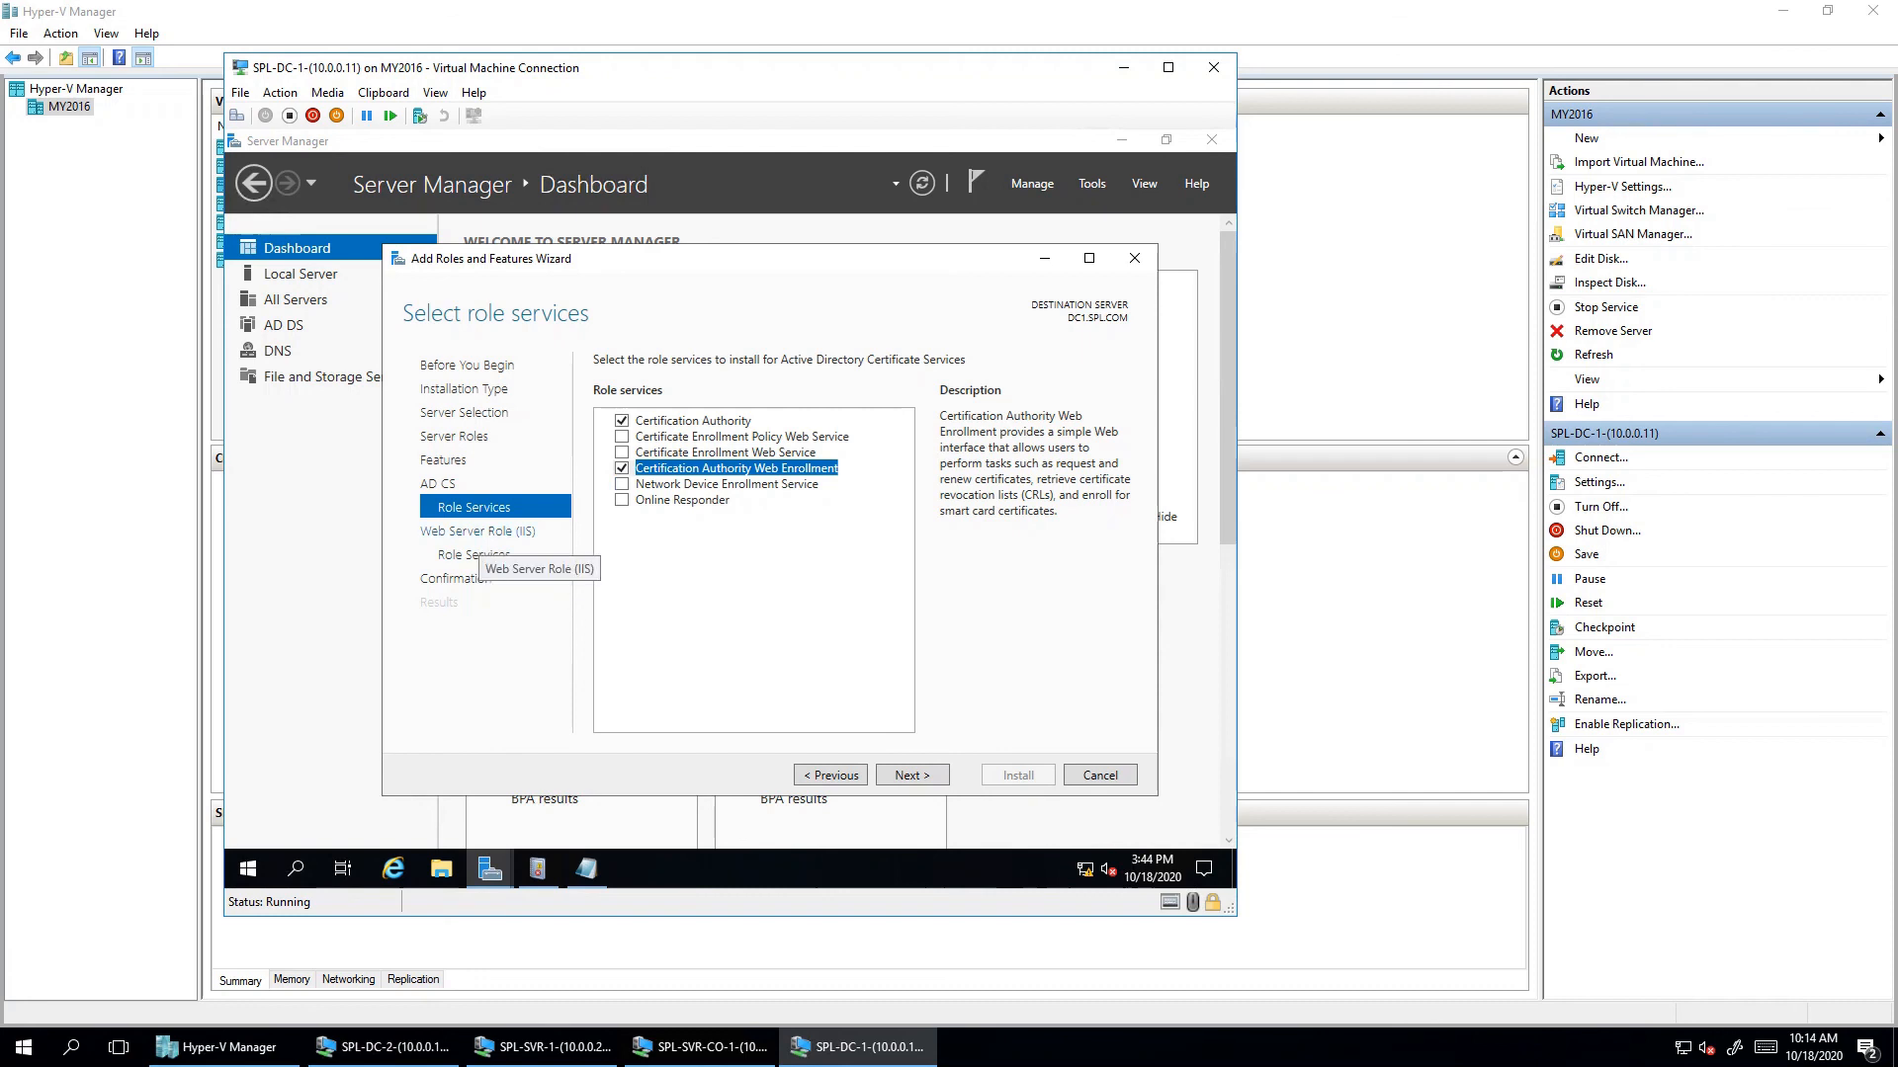
pyautogui.click(474, 554)
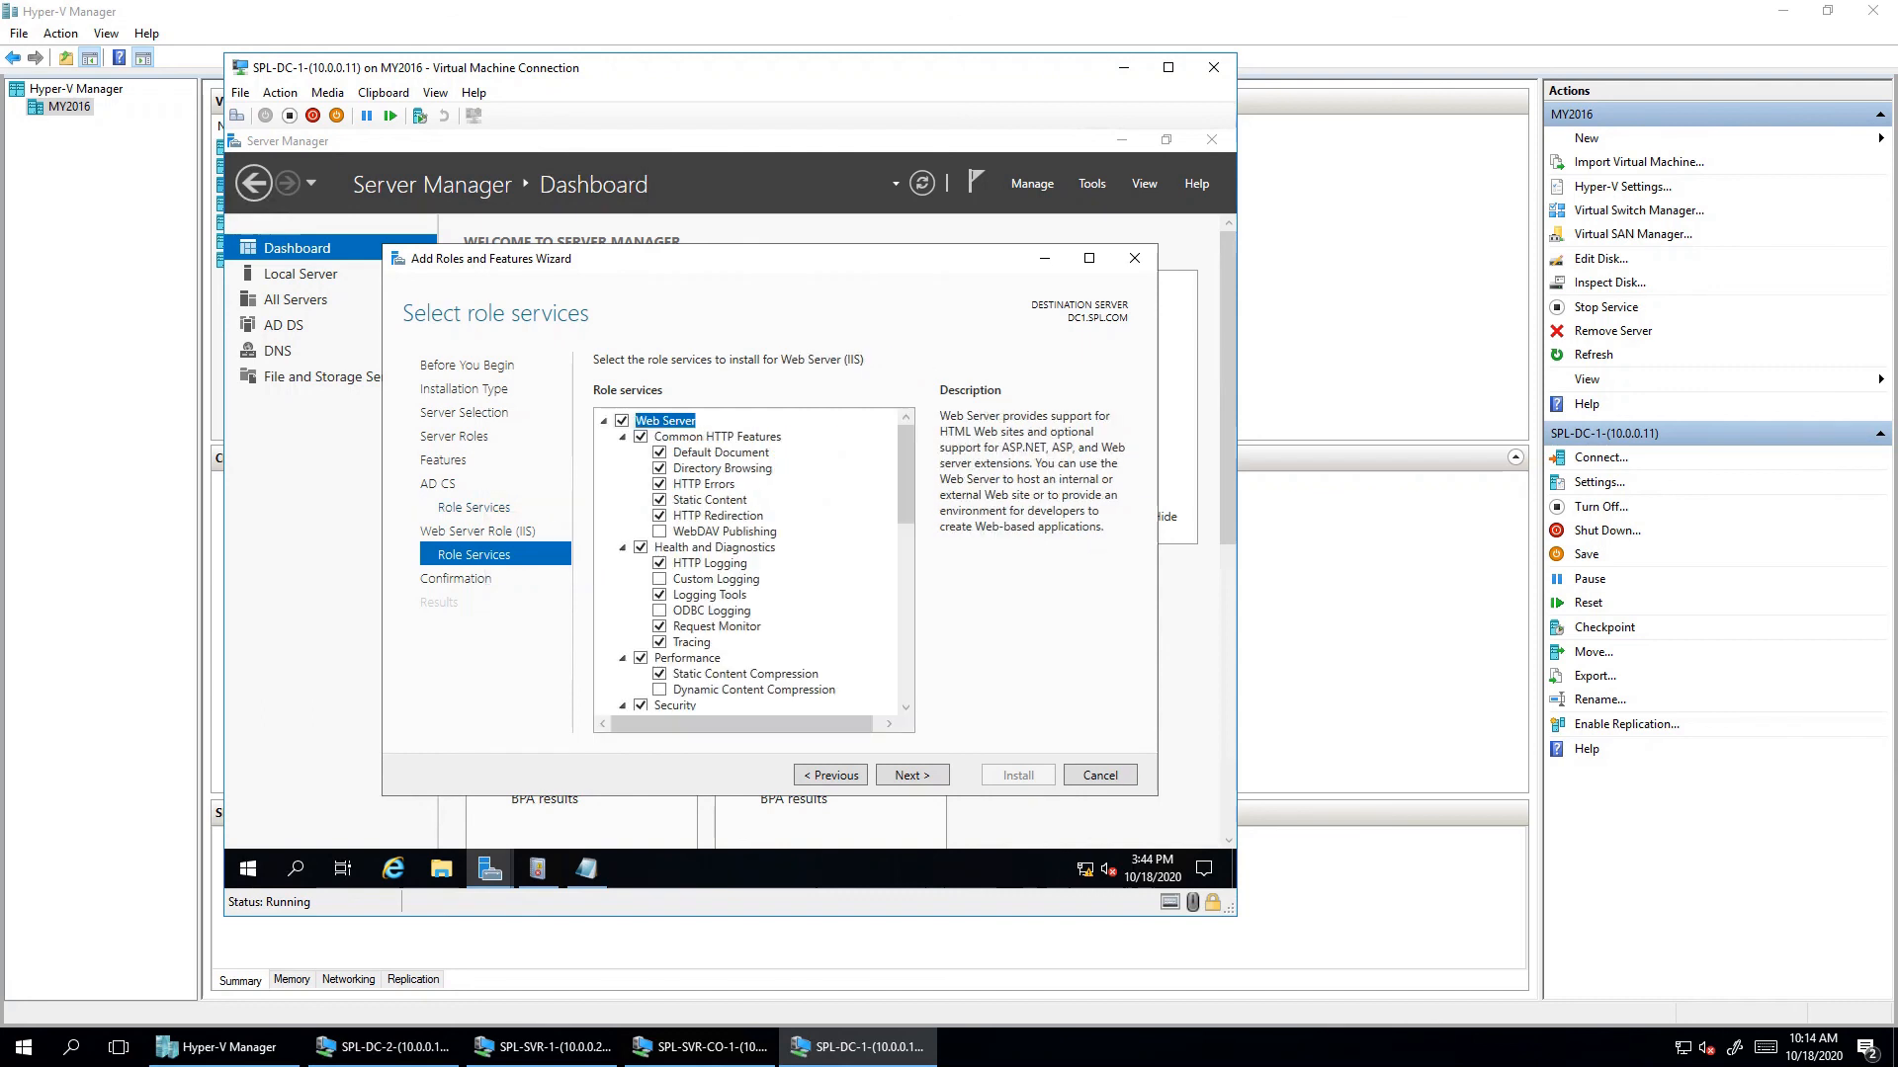
pyautogui.click(475, 508)
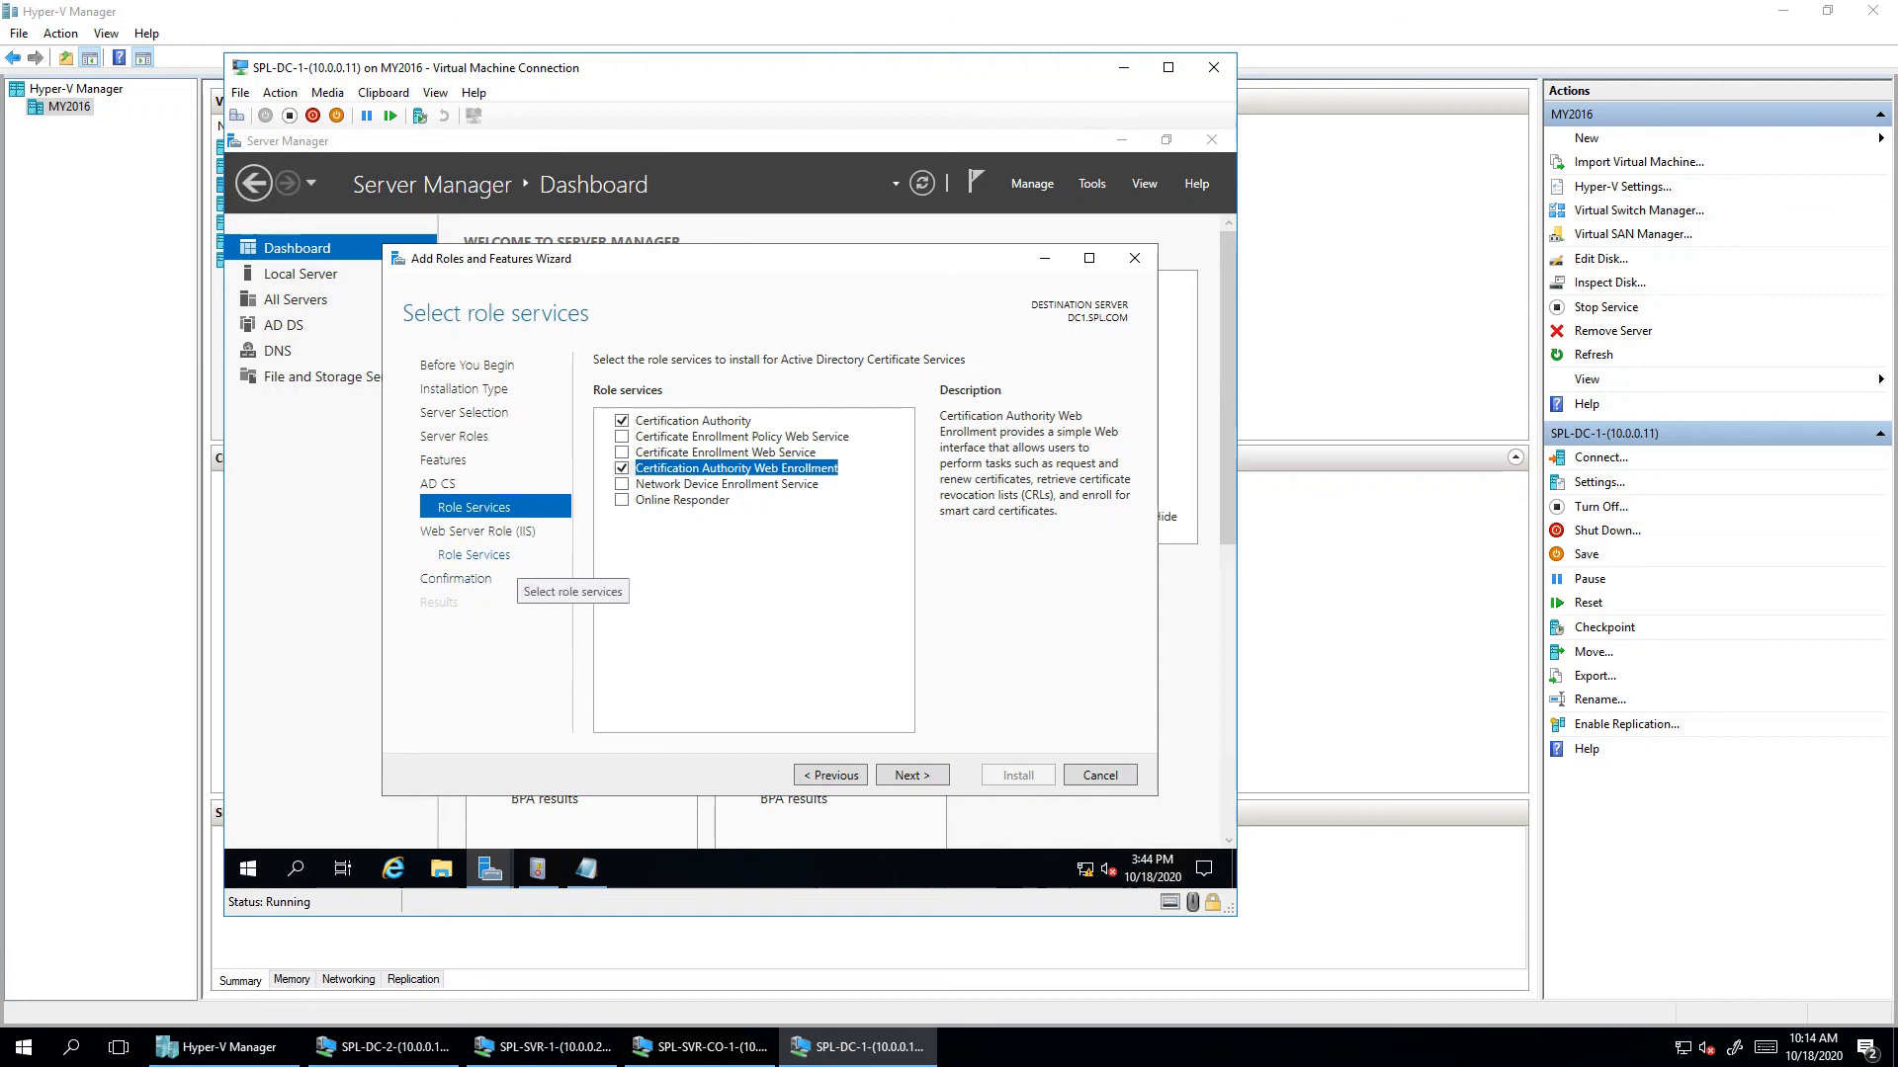
pyautogui.click(474, 554)
pyautogui.press('Return')
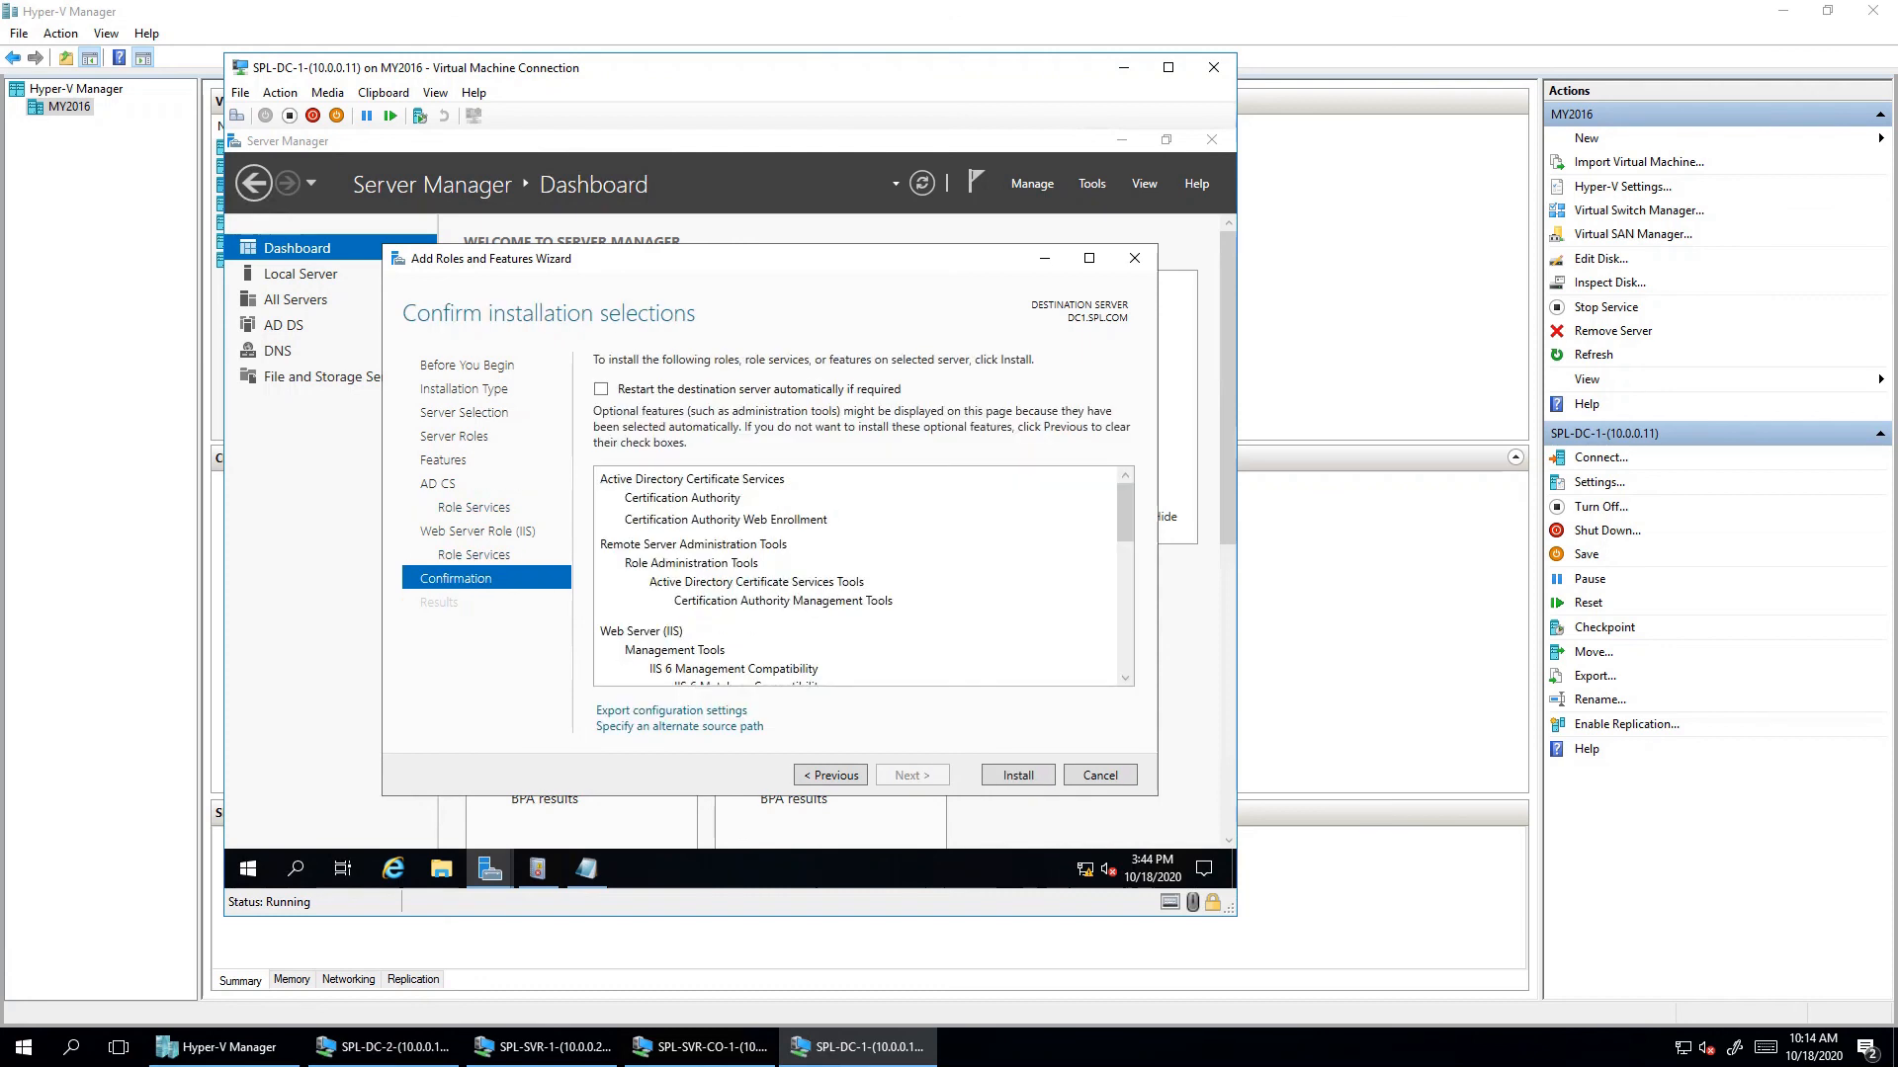
# - Install Certification Authority, Web Enrollment and IIS on DC1.SPL.COM, then select SPL-Client-1 in Hyper-V Manager
pyautogui.press('Return')
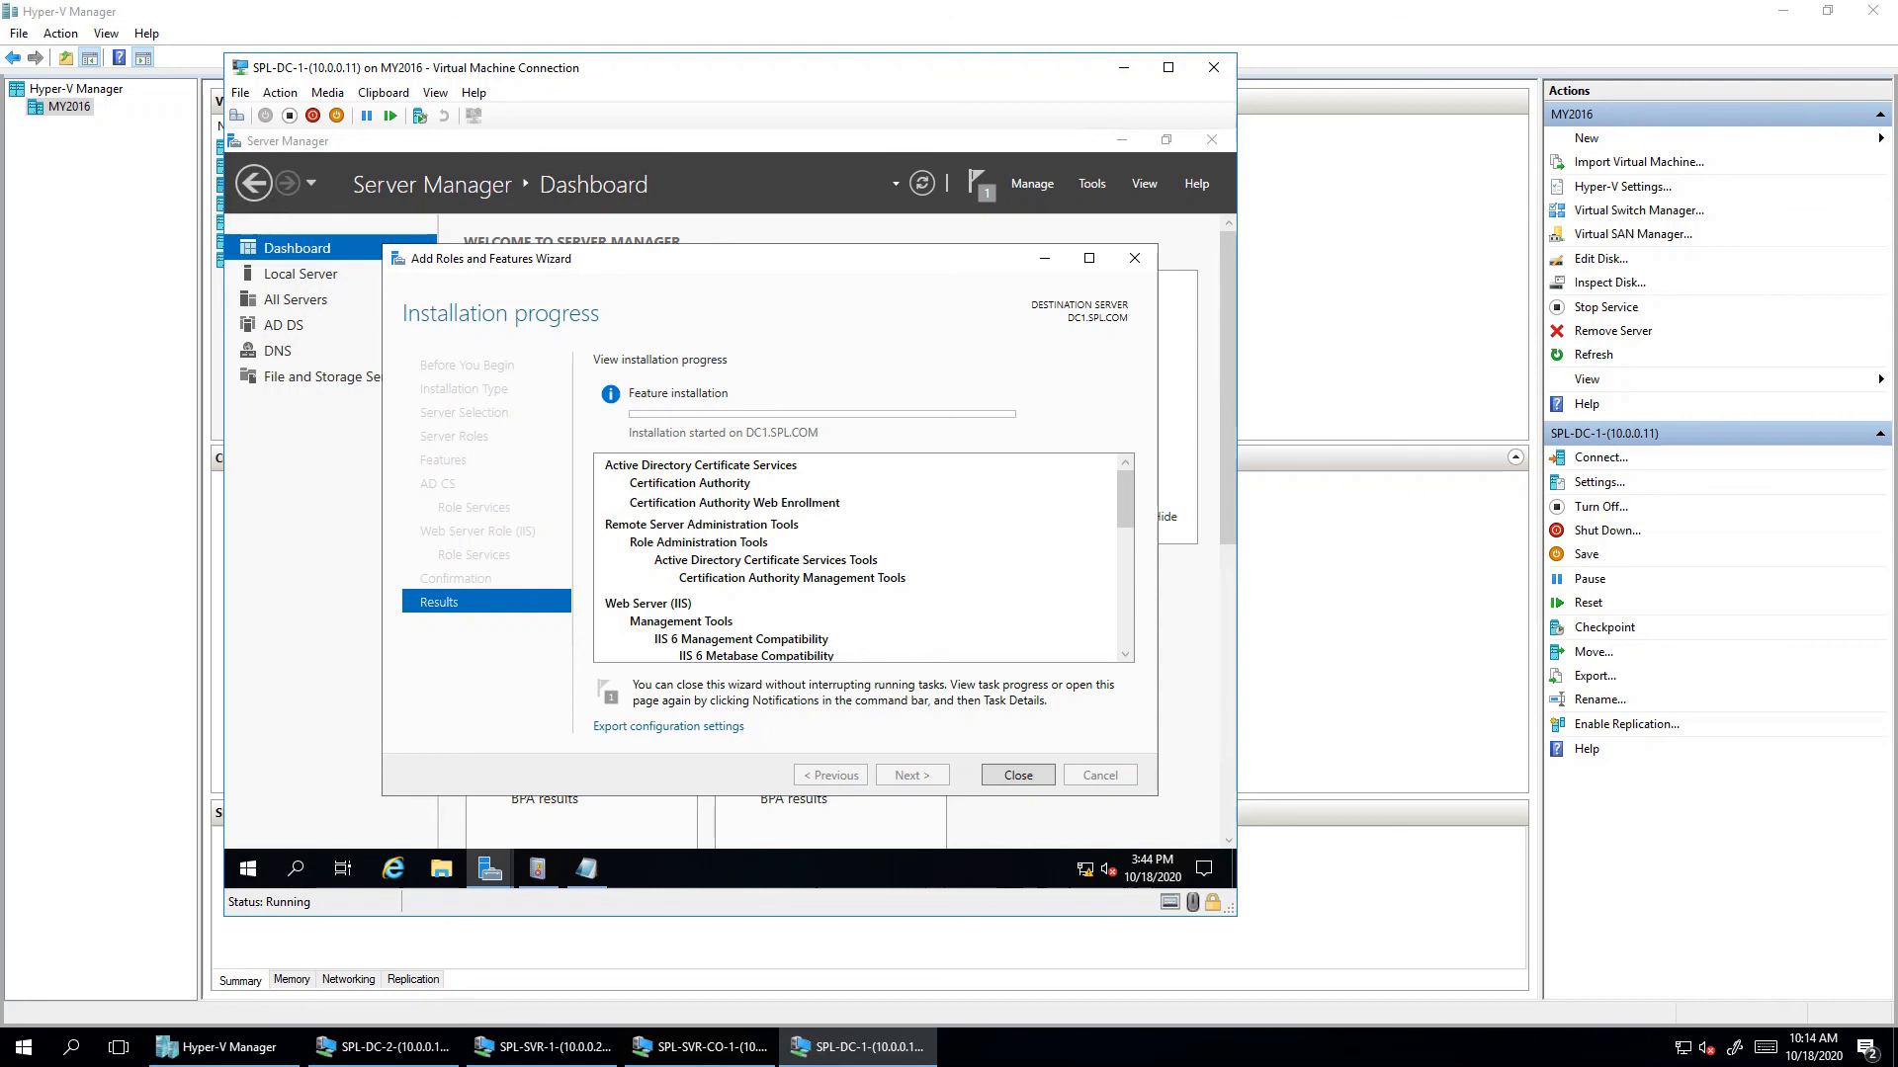
pyautogui.click(129, 380)
pyautogui.click(326, 346)
pyautogui.click(289, 148)
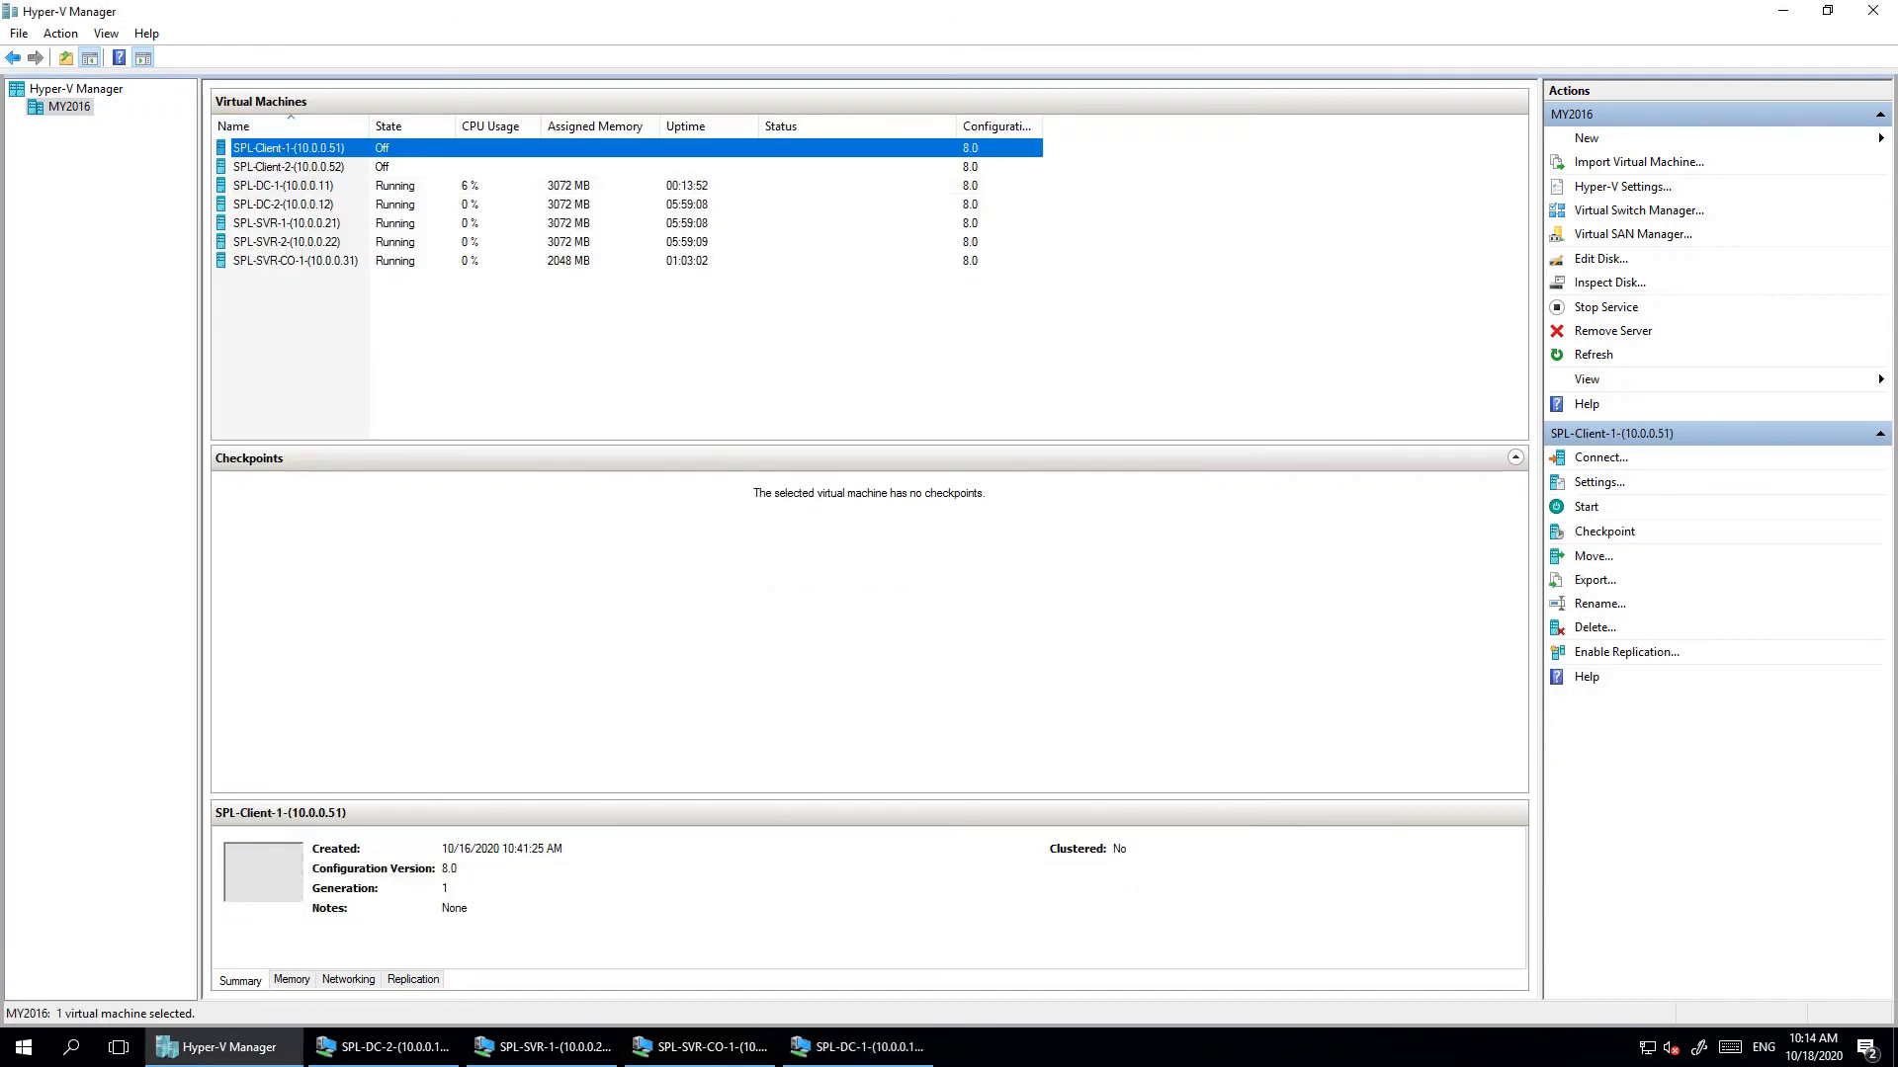
# - Start SPL-Client-1 and close the SPL-SVR-CO-1 and SPL-DC-2 connection windows
pyautogui.doubleClick(288, 148)
pyautogui.click(379, 145)
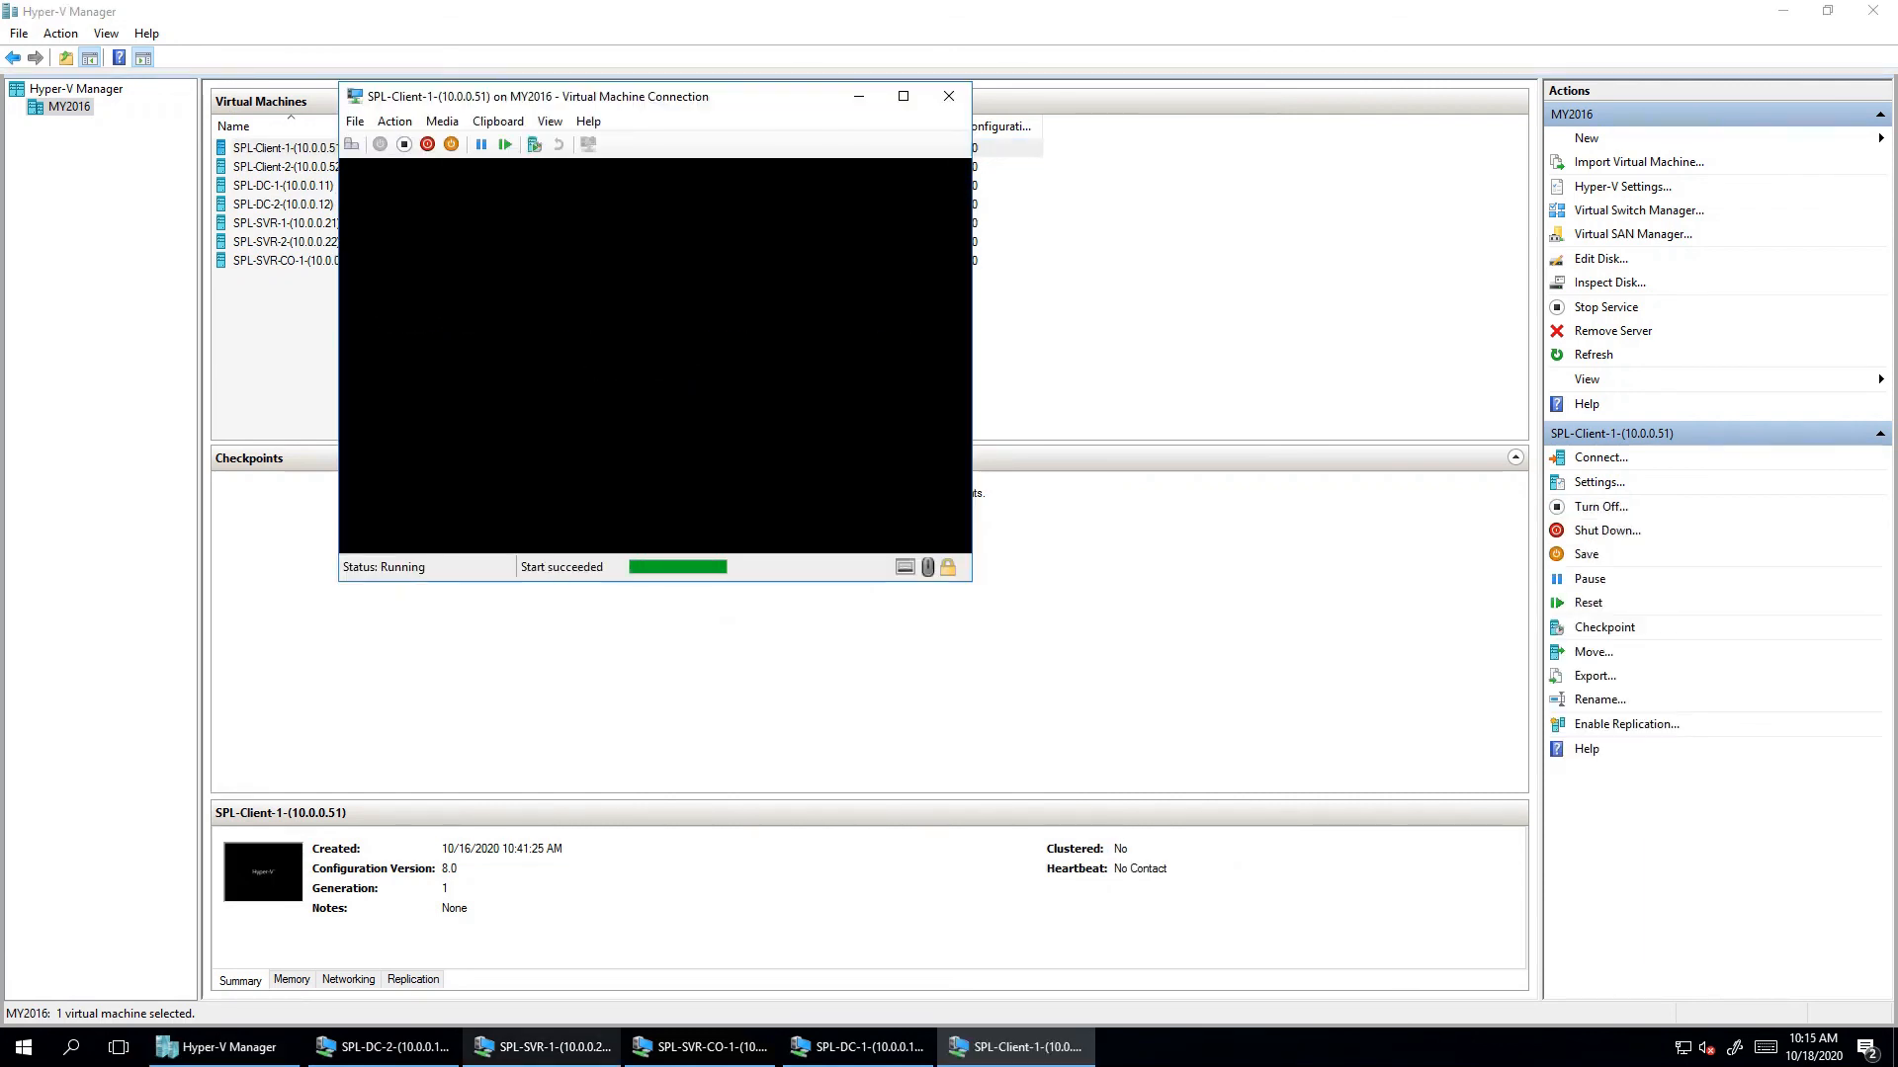
pyautogui.click(702, 1046)
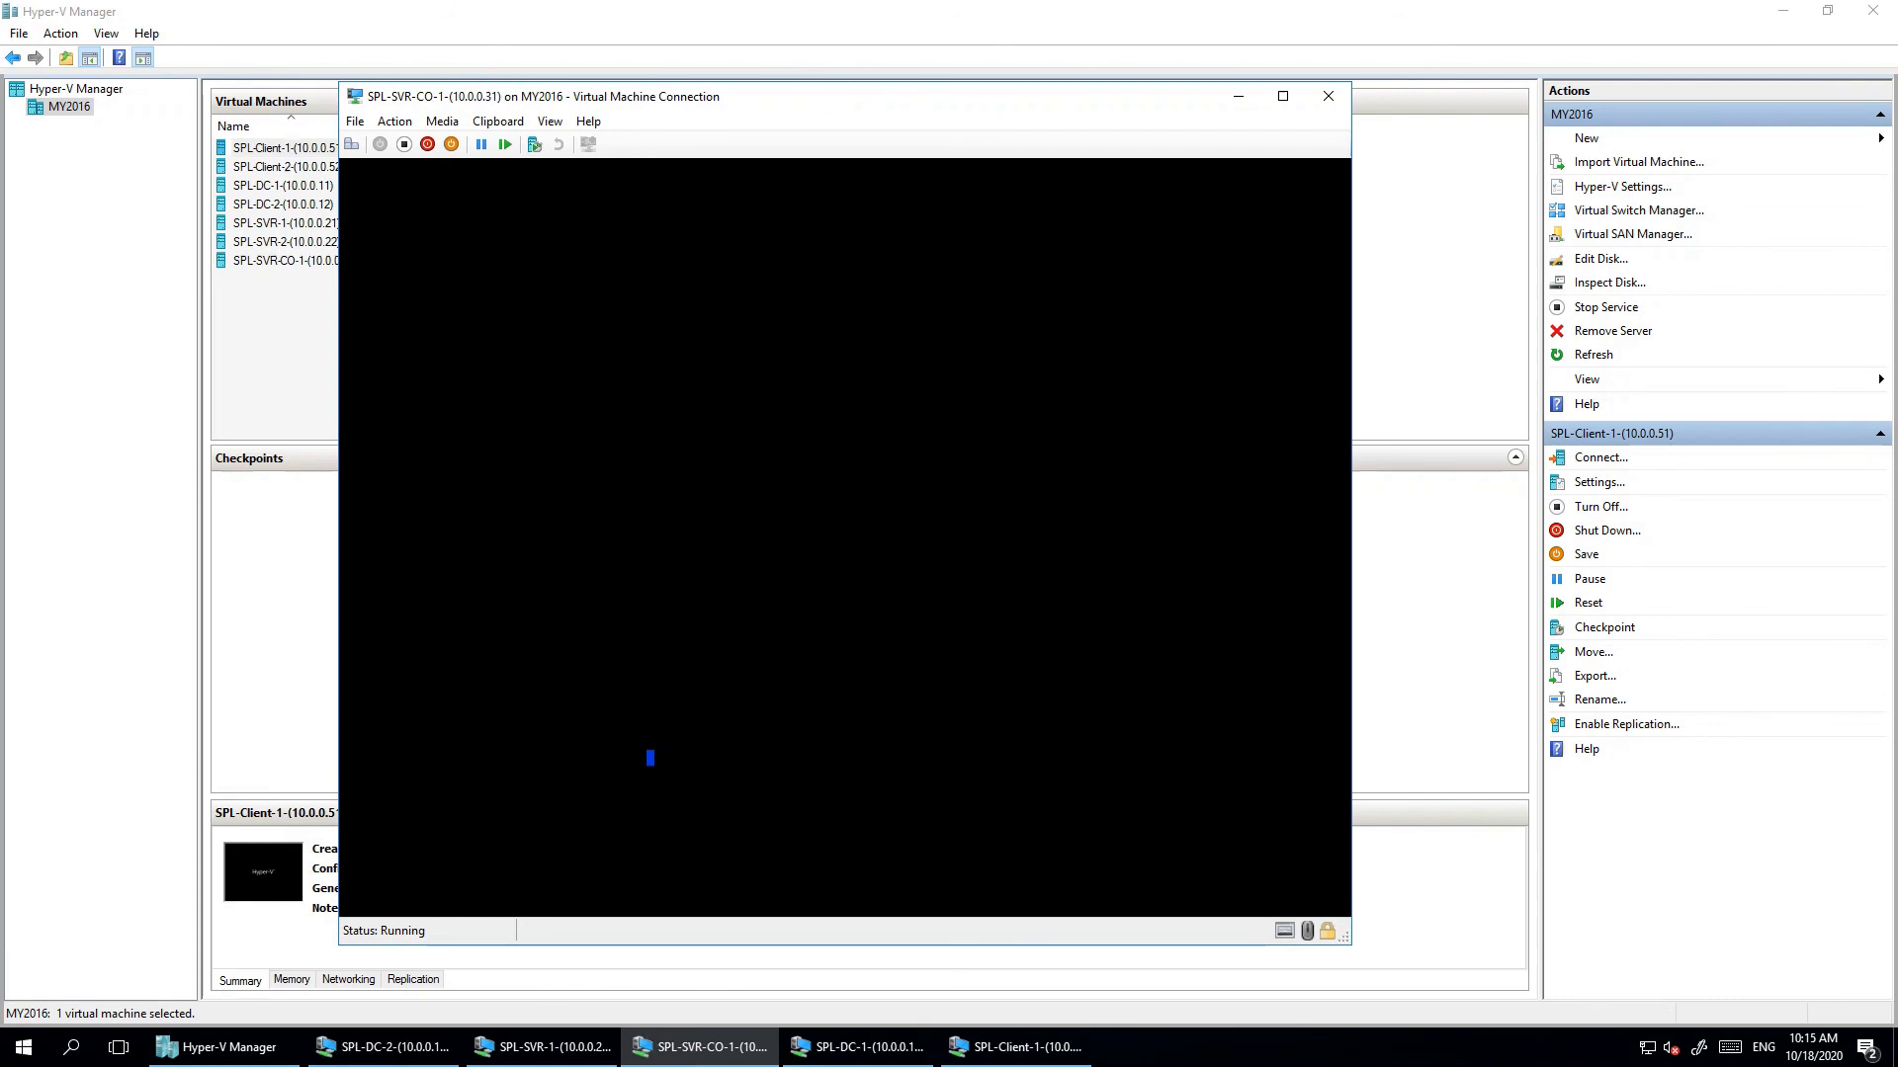
pyautogui.click(1327, 96)
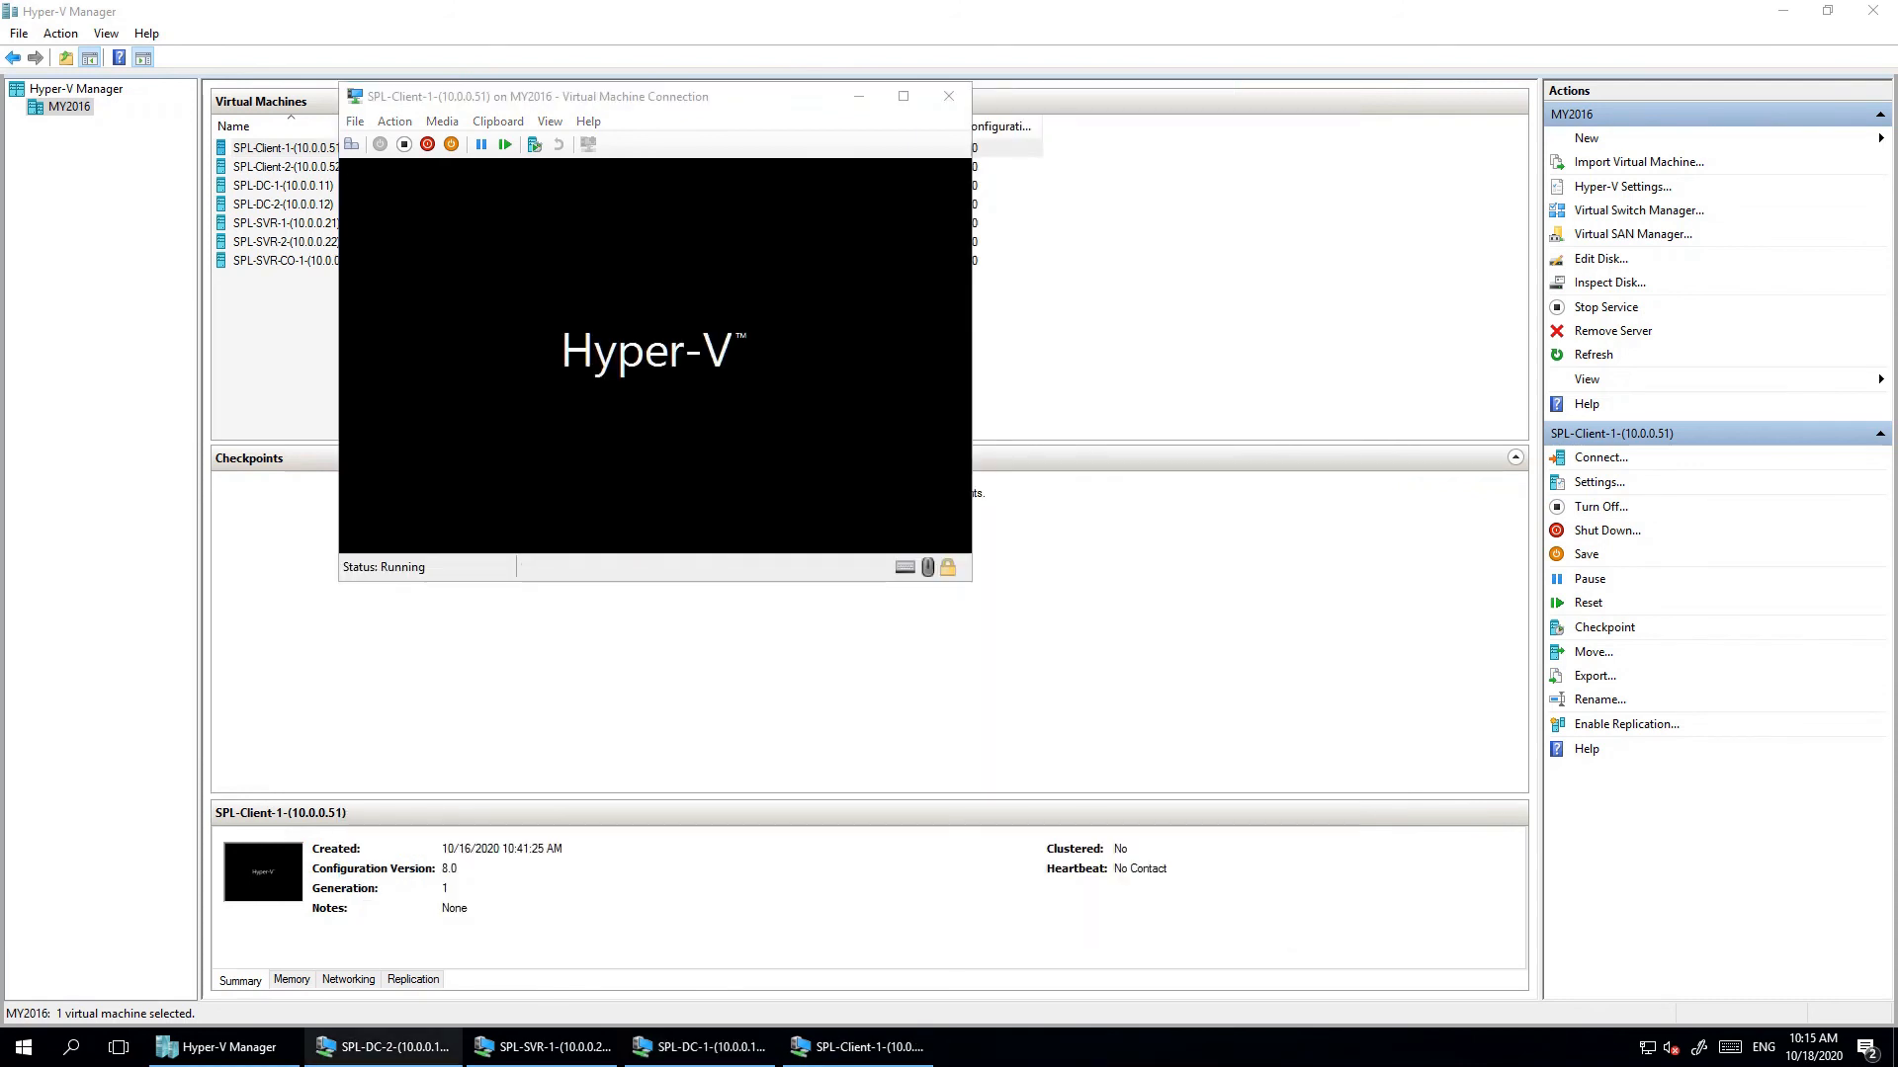
pyautogui.click(385, 1047)
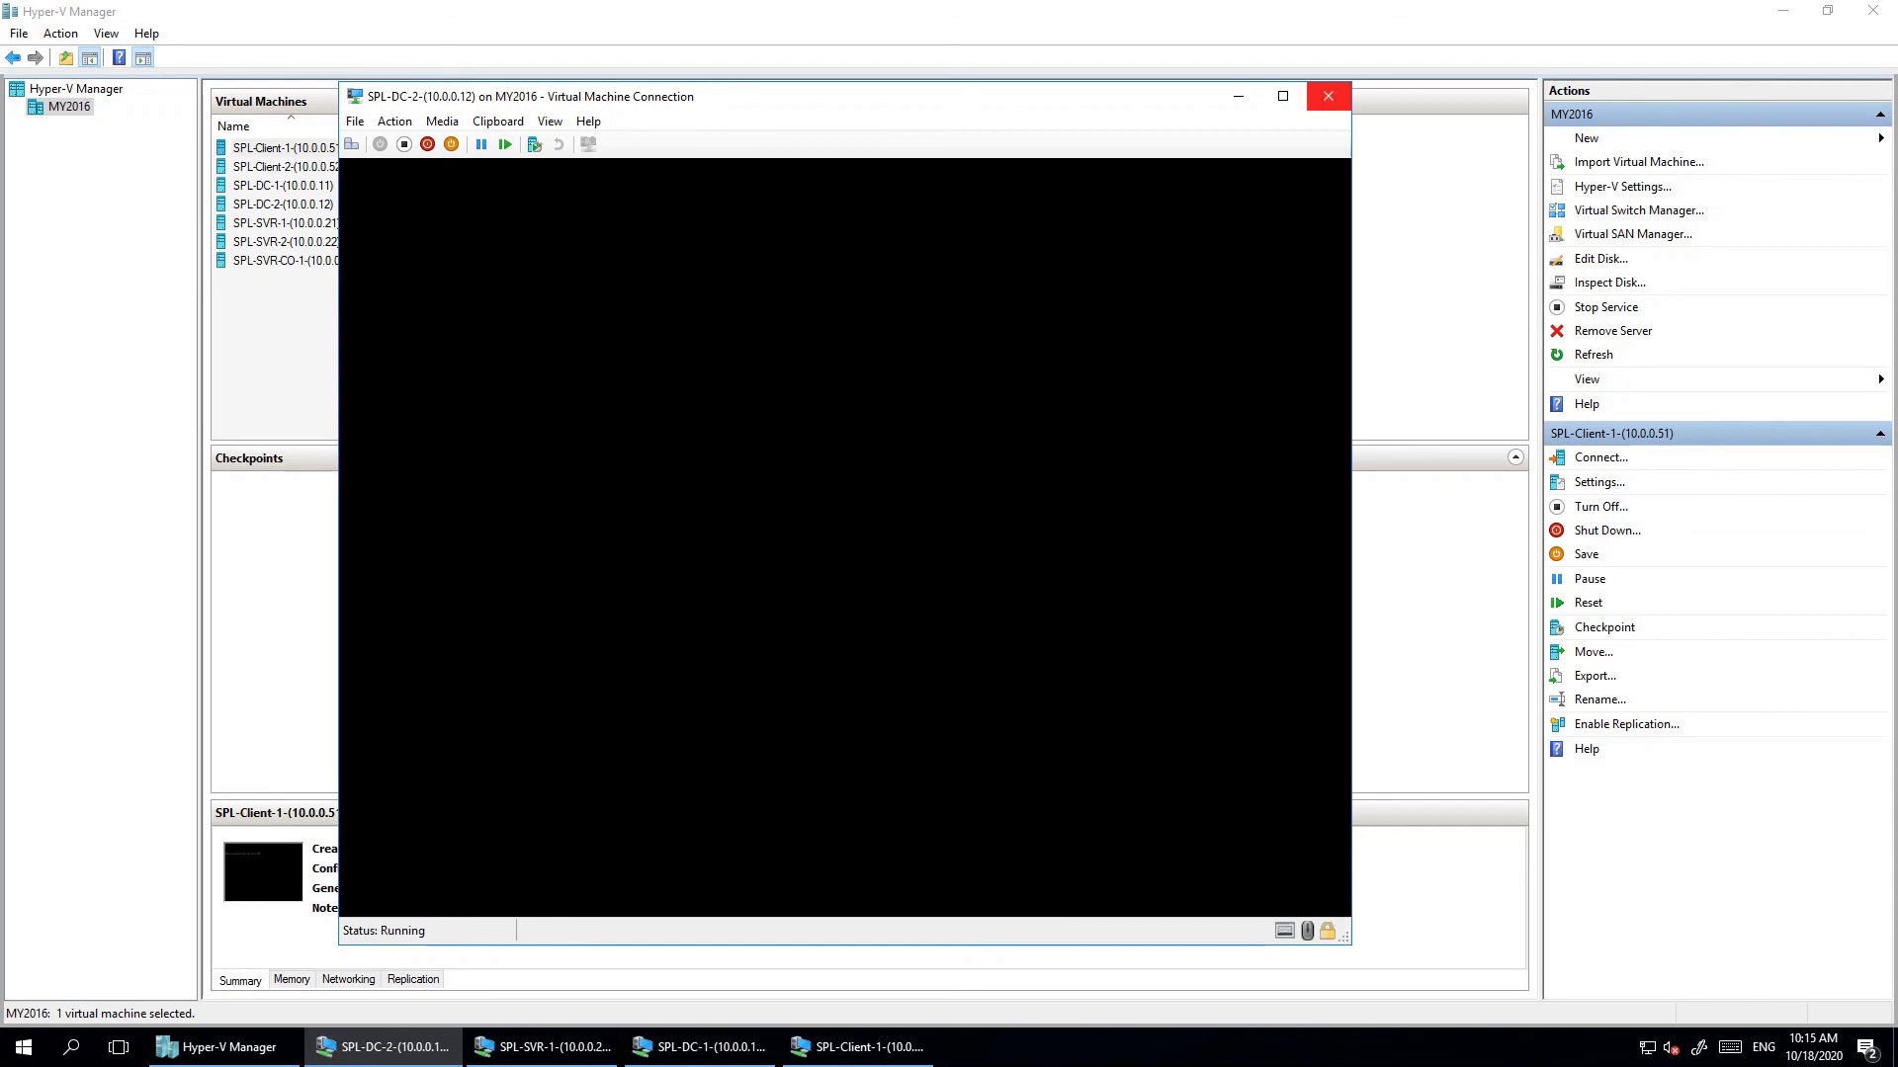
pyautogui.click(1327, 96)
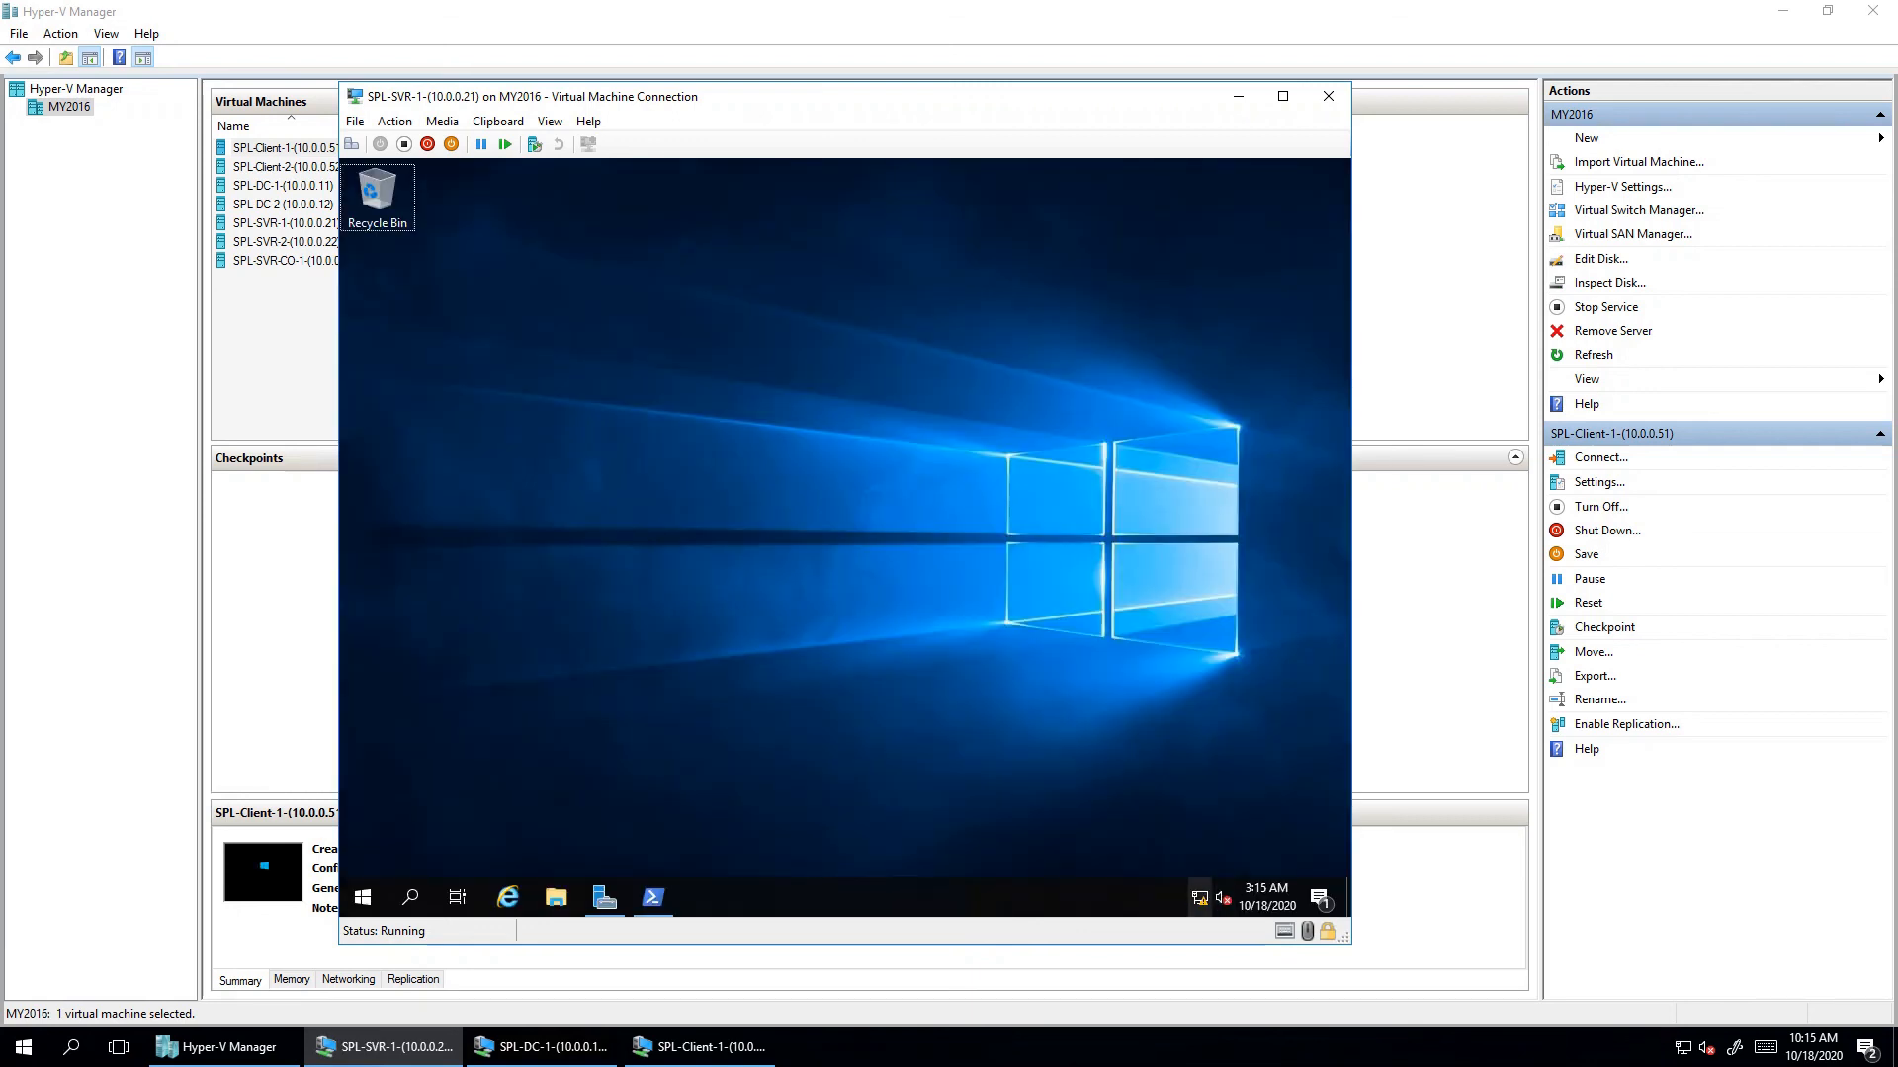
# - Check SPL-Client-1's boot screen, then return to the SPL-DC-1 connection window
pyautogui.moveTo(701, 1046)
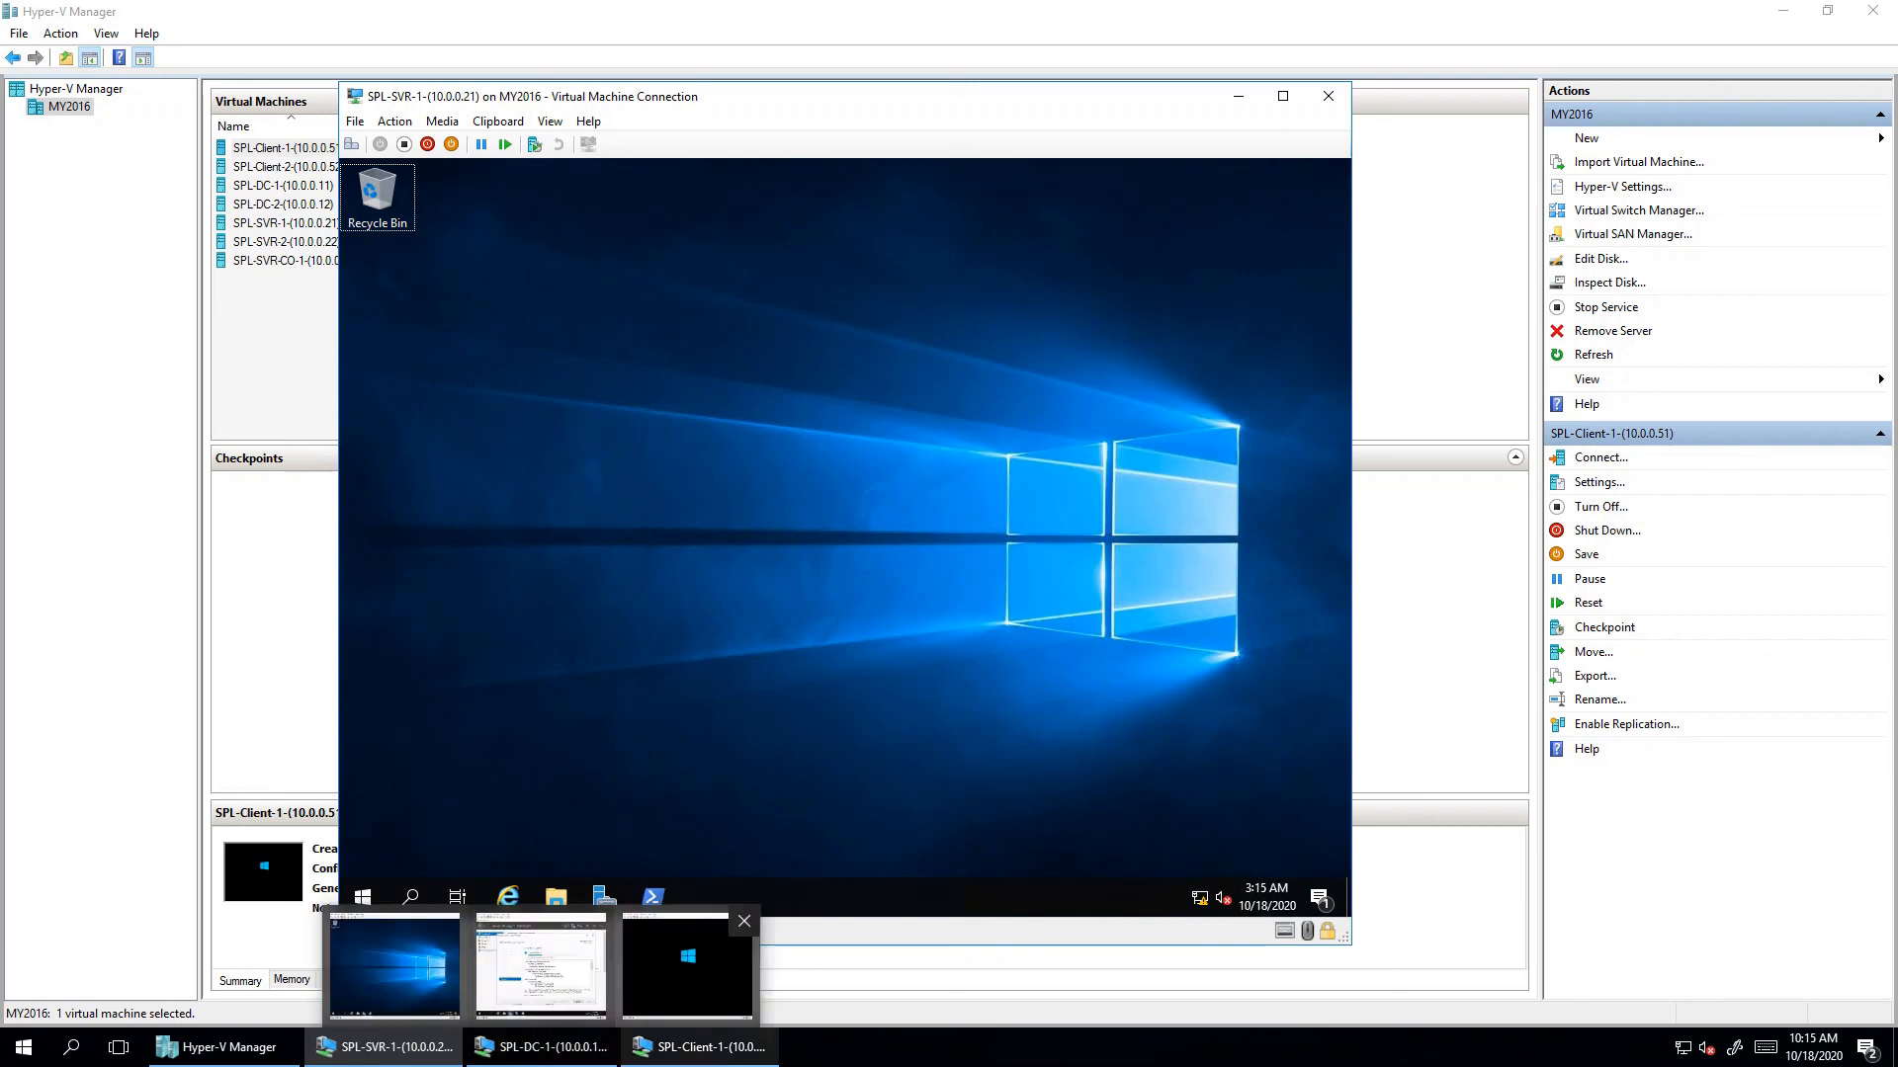
pyautogui.click(688, 964)
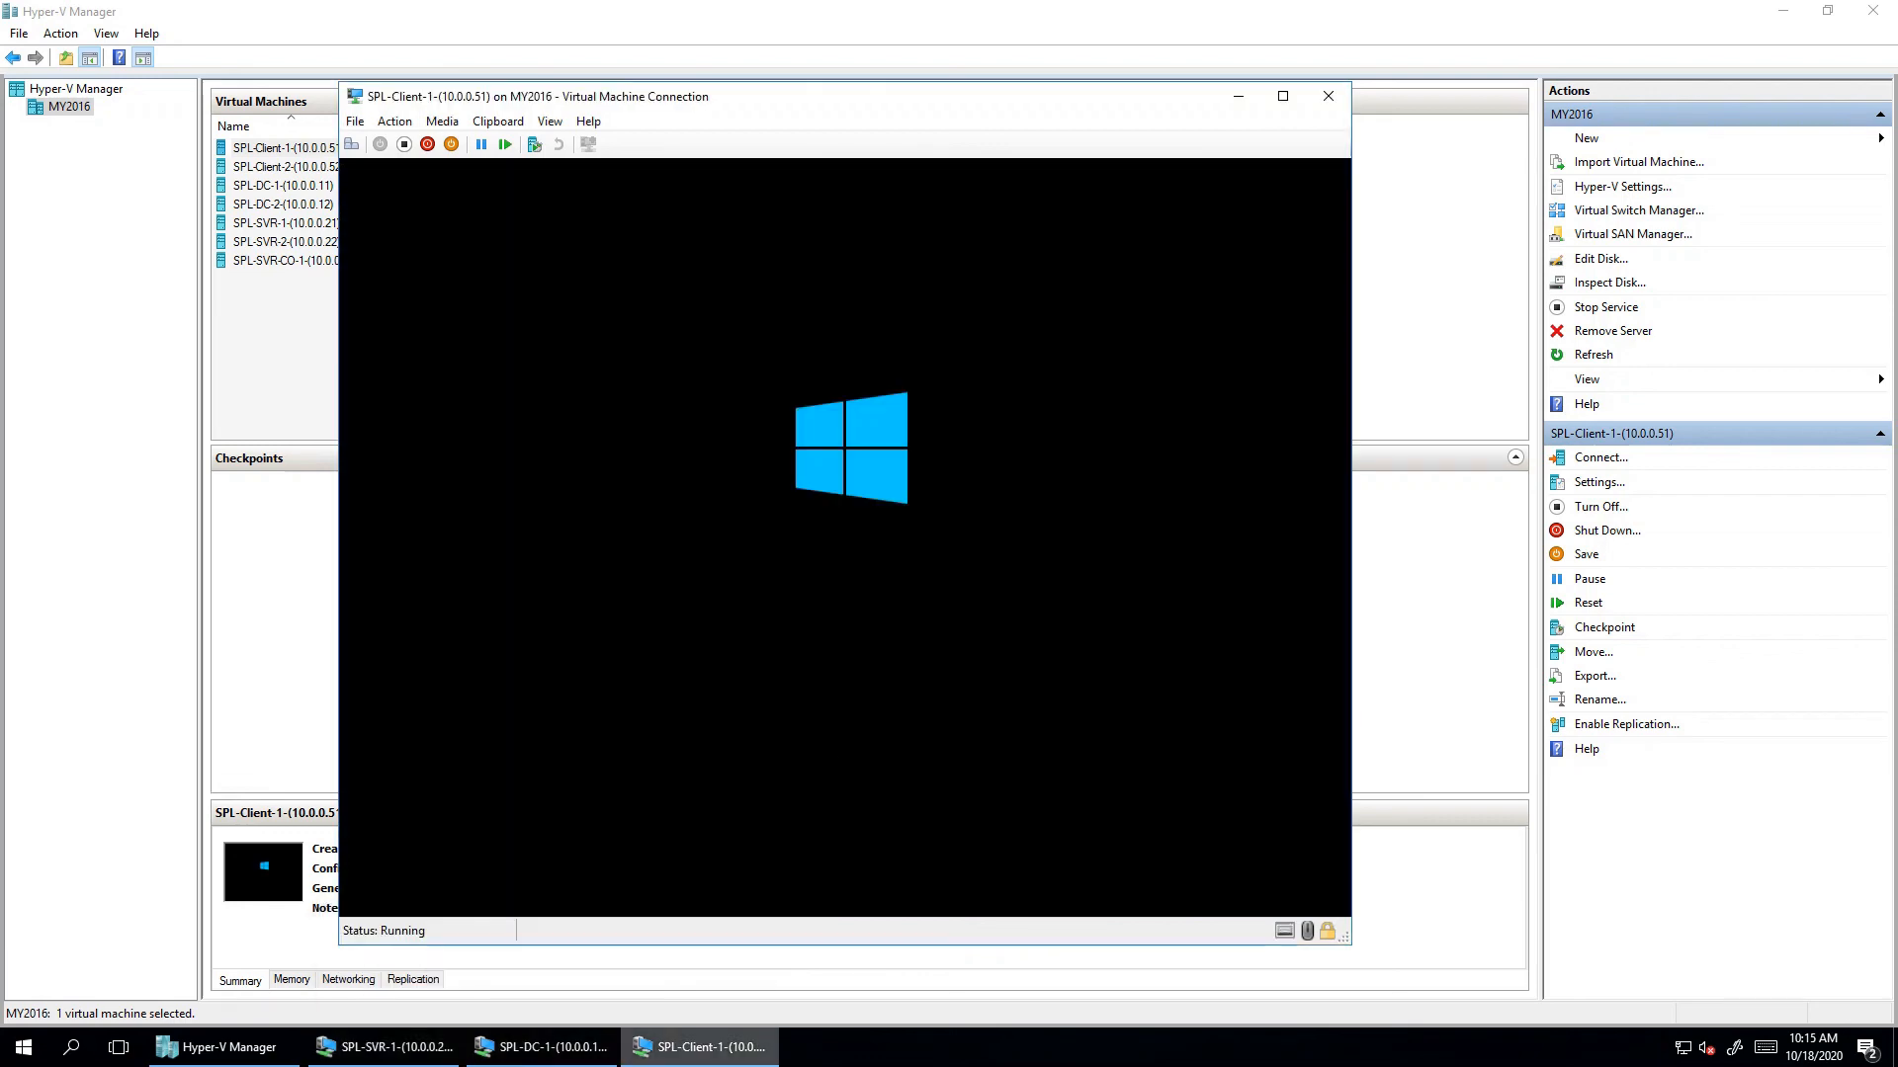
pyautogui.hotkey('alt', 'Tab')
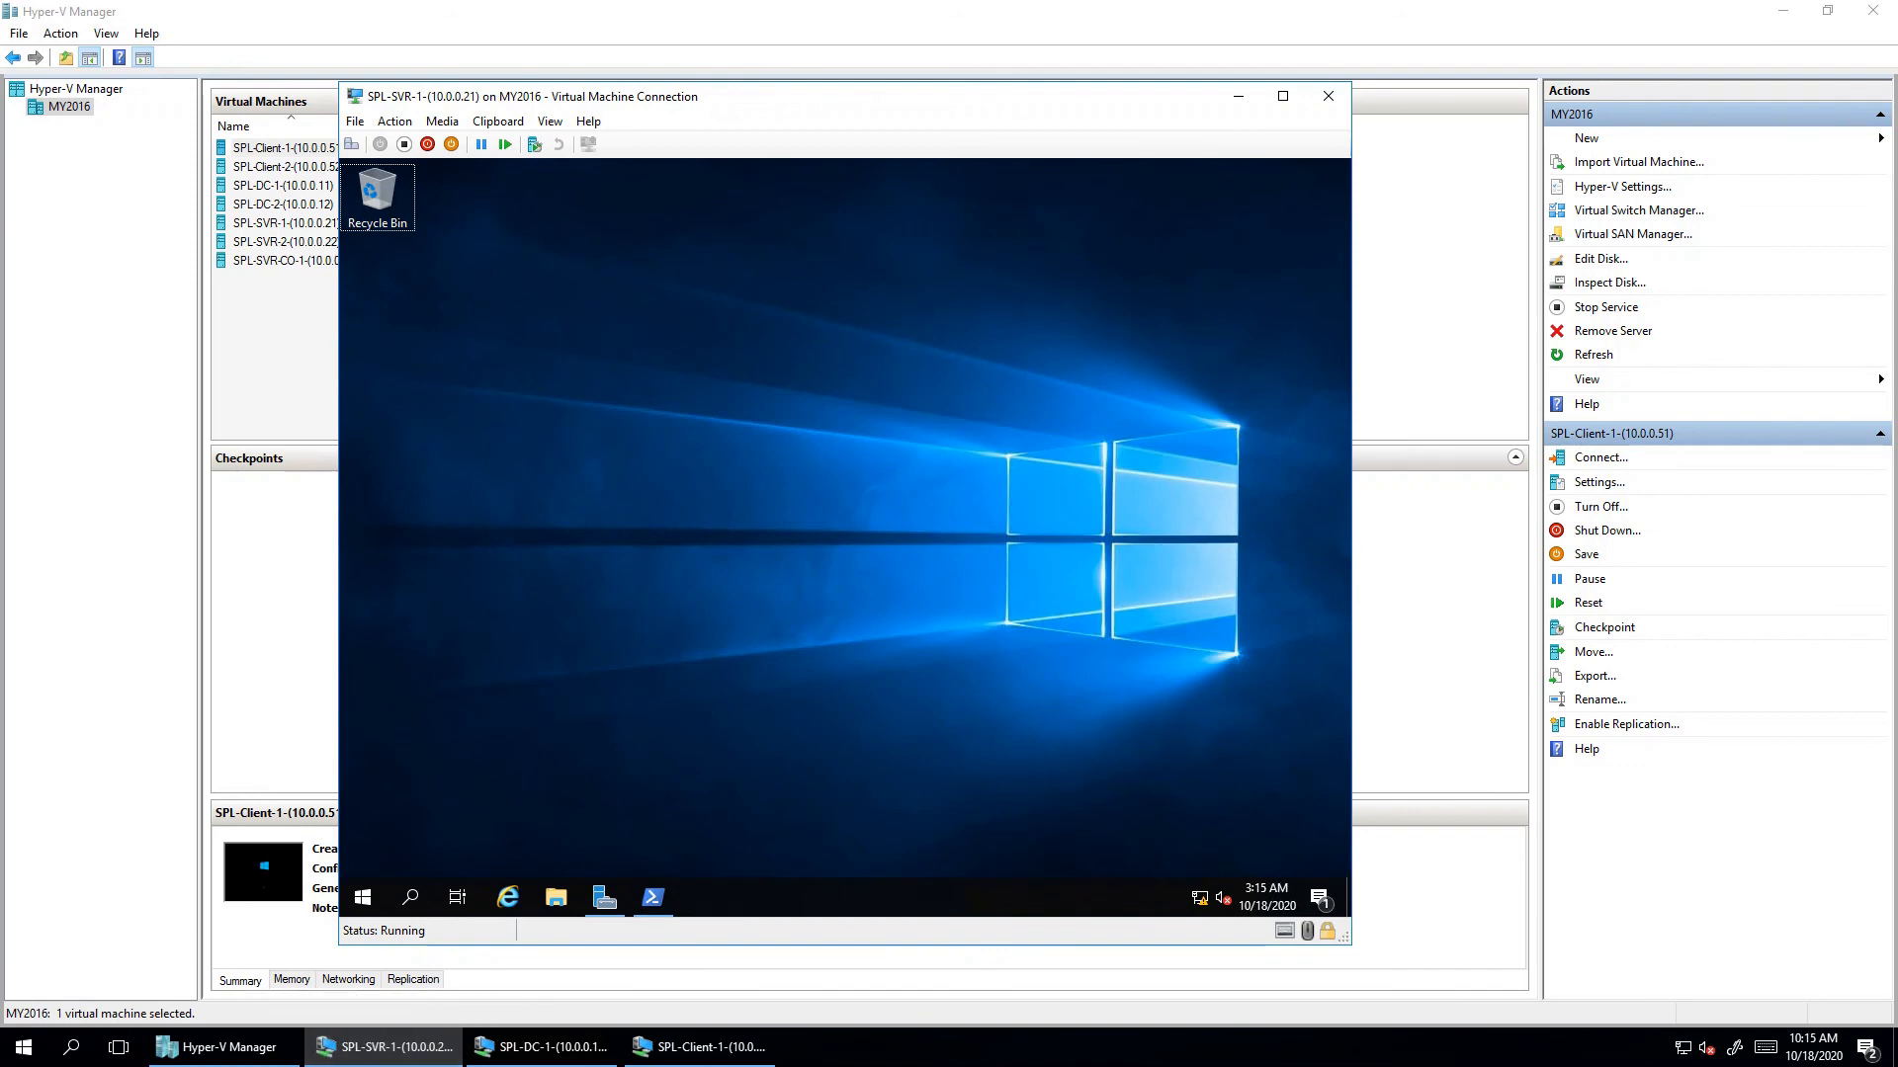
pyautogui.hotkey('alt', 'Tab')
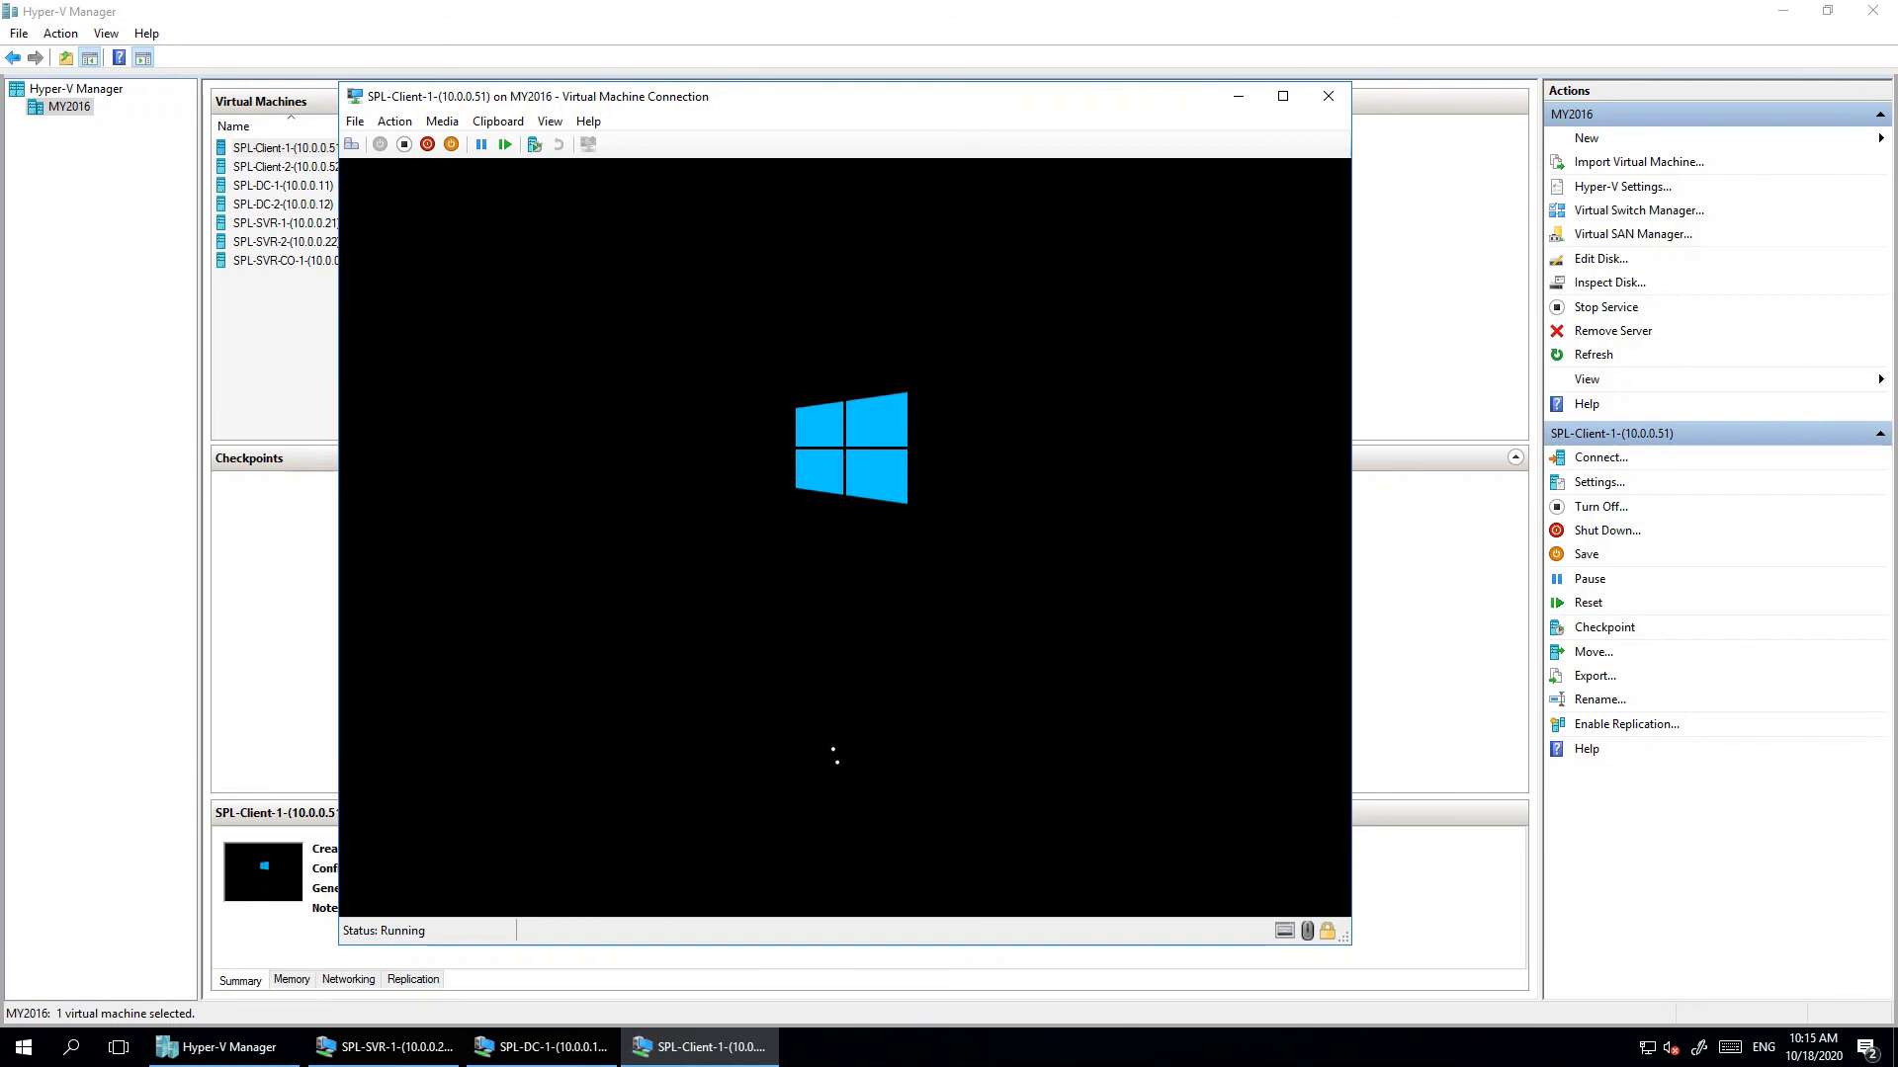
pyautogui.hotkey('alt', 'Tab')
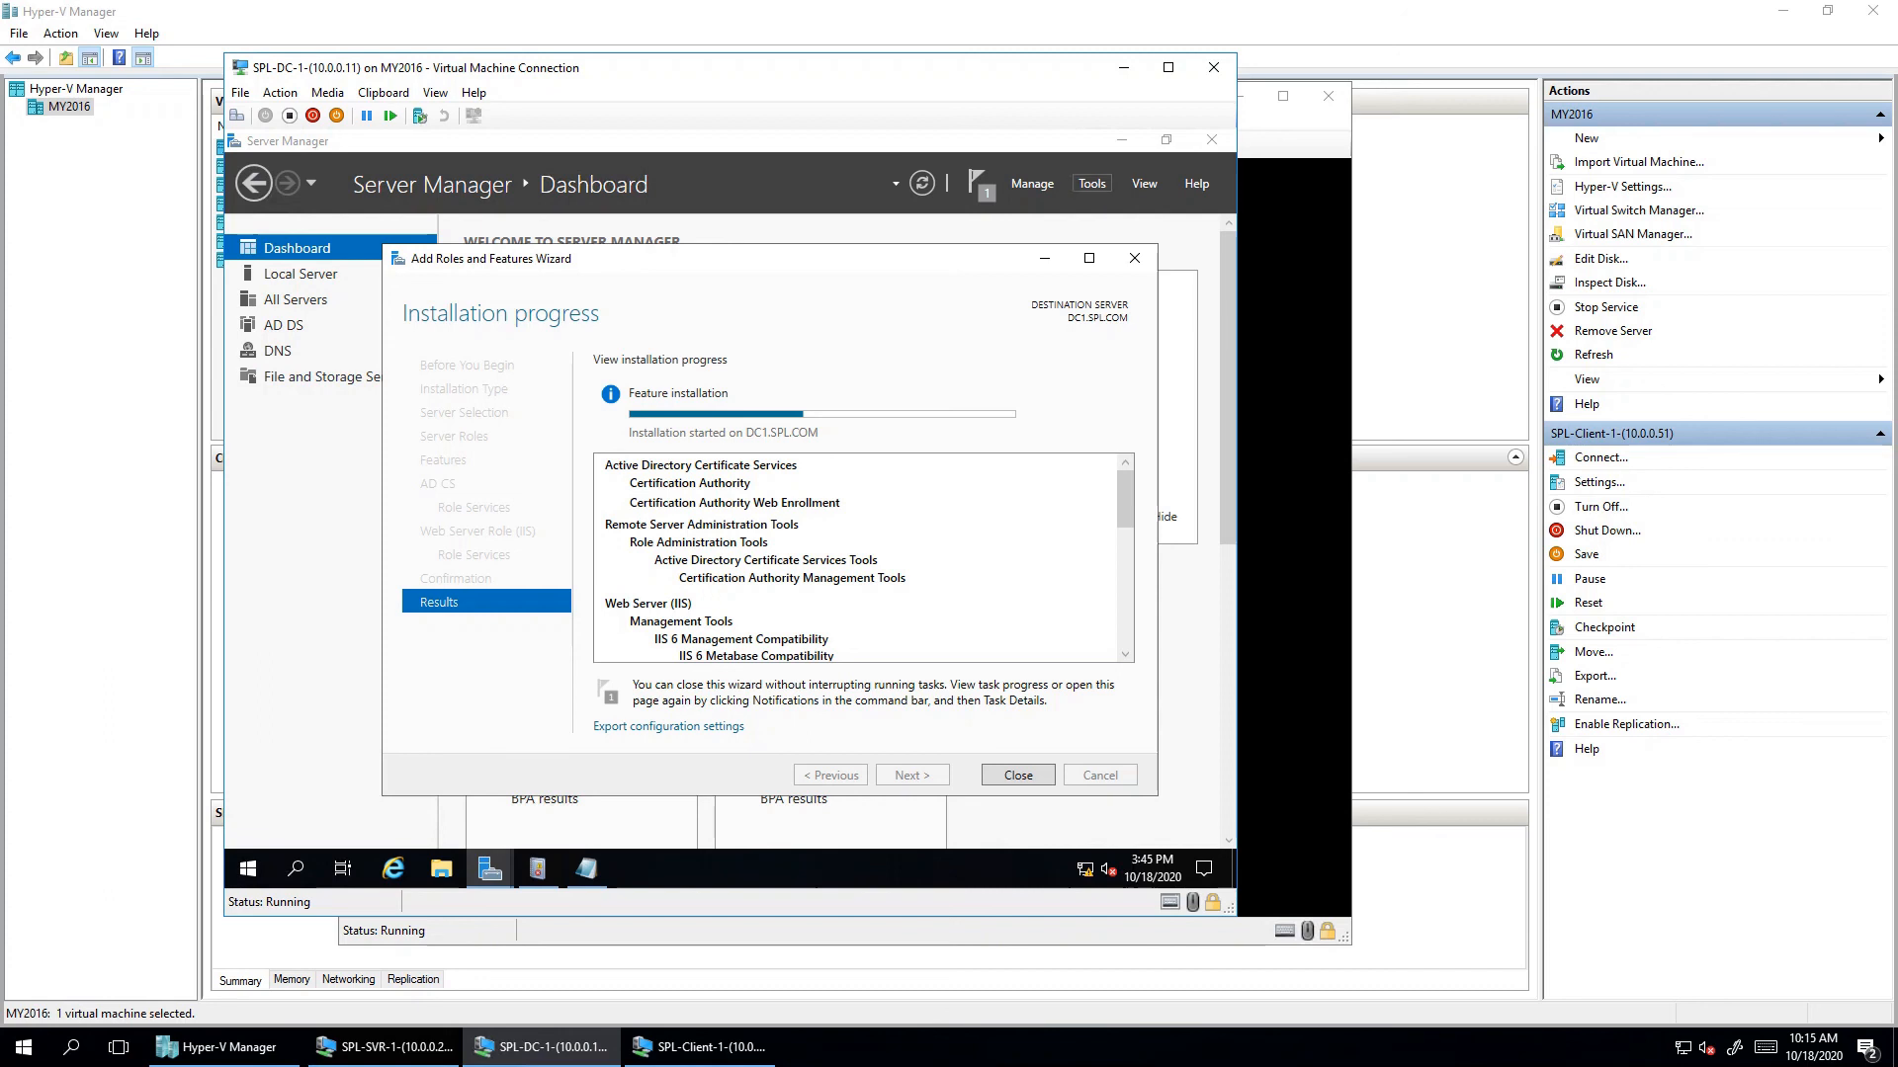
# - Launch Active Directory Users and Computers, browse SPL.COM's Domain Controllers, Computers and Users, and select Administrator
pyautogui.click(1091, 182)
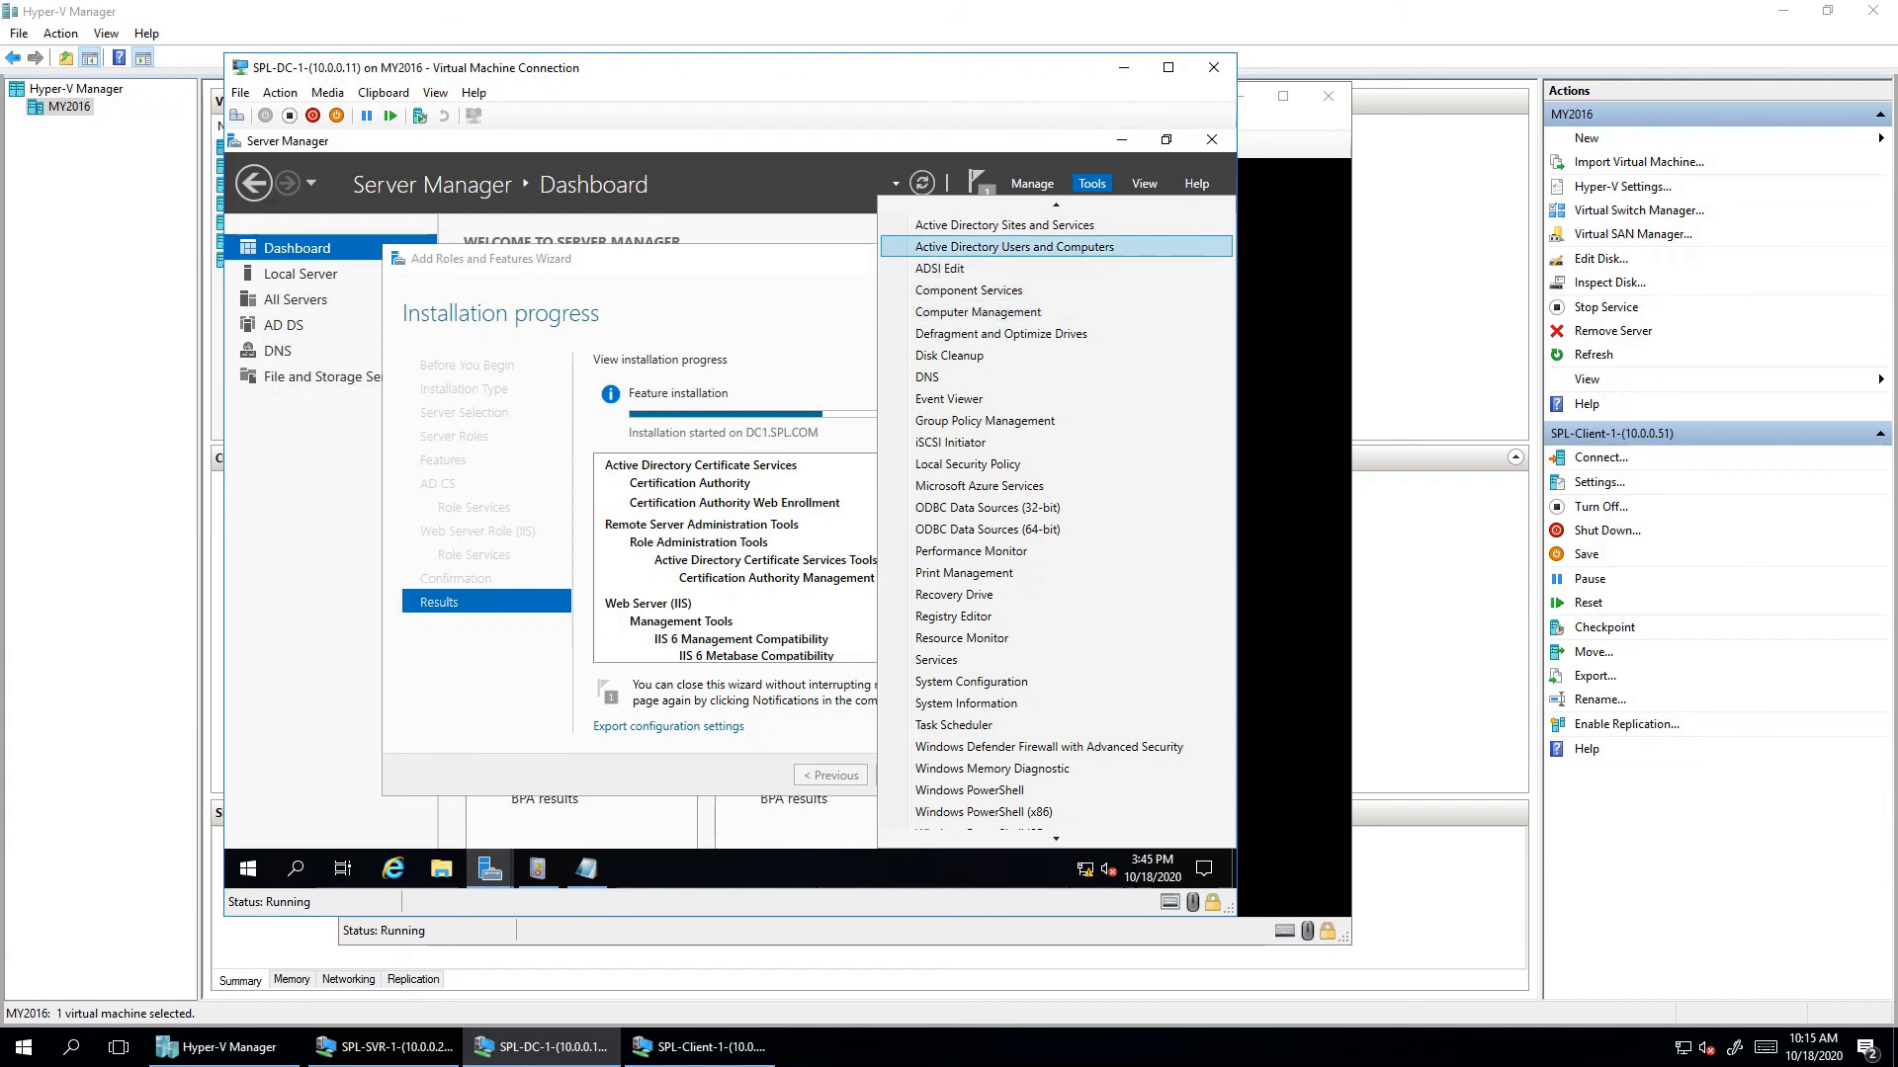
pyautogui.click(1014, 247)
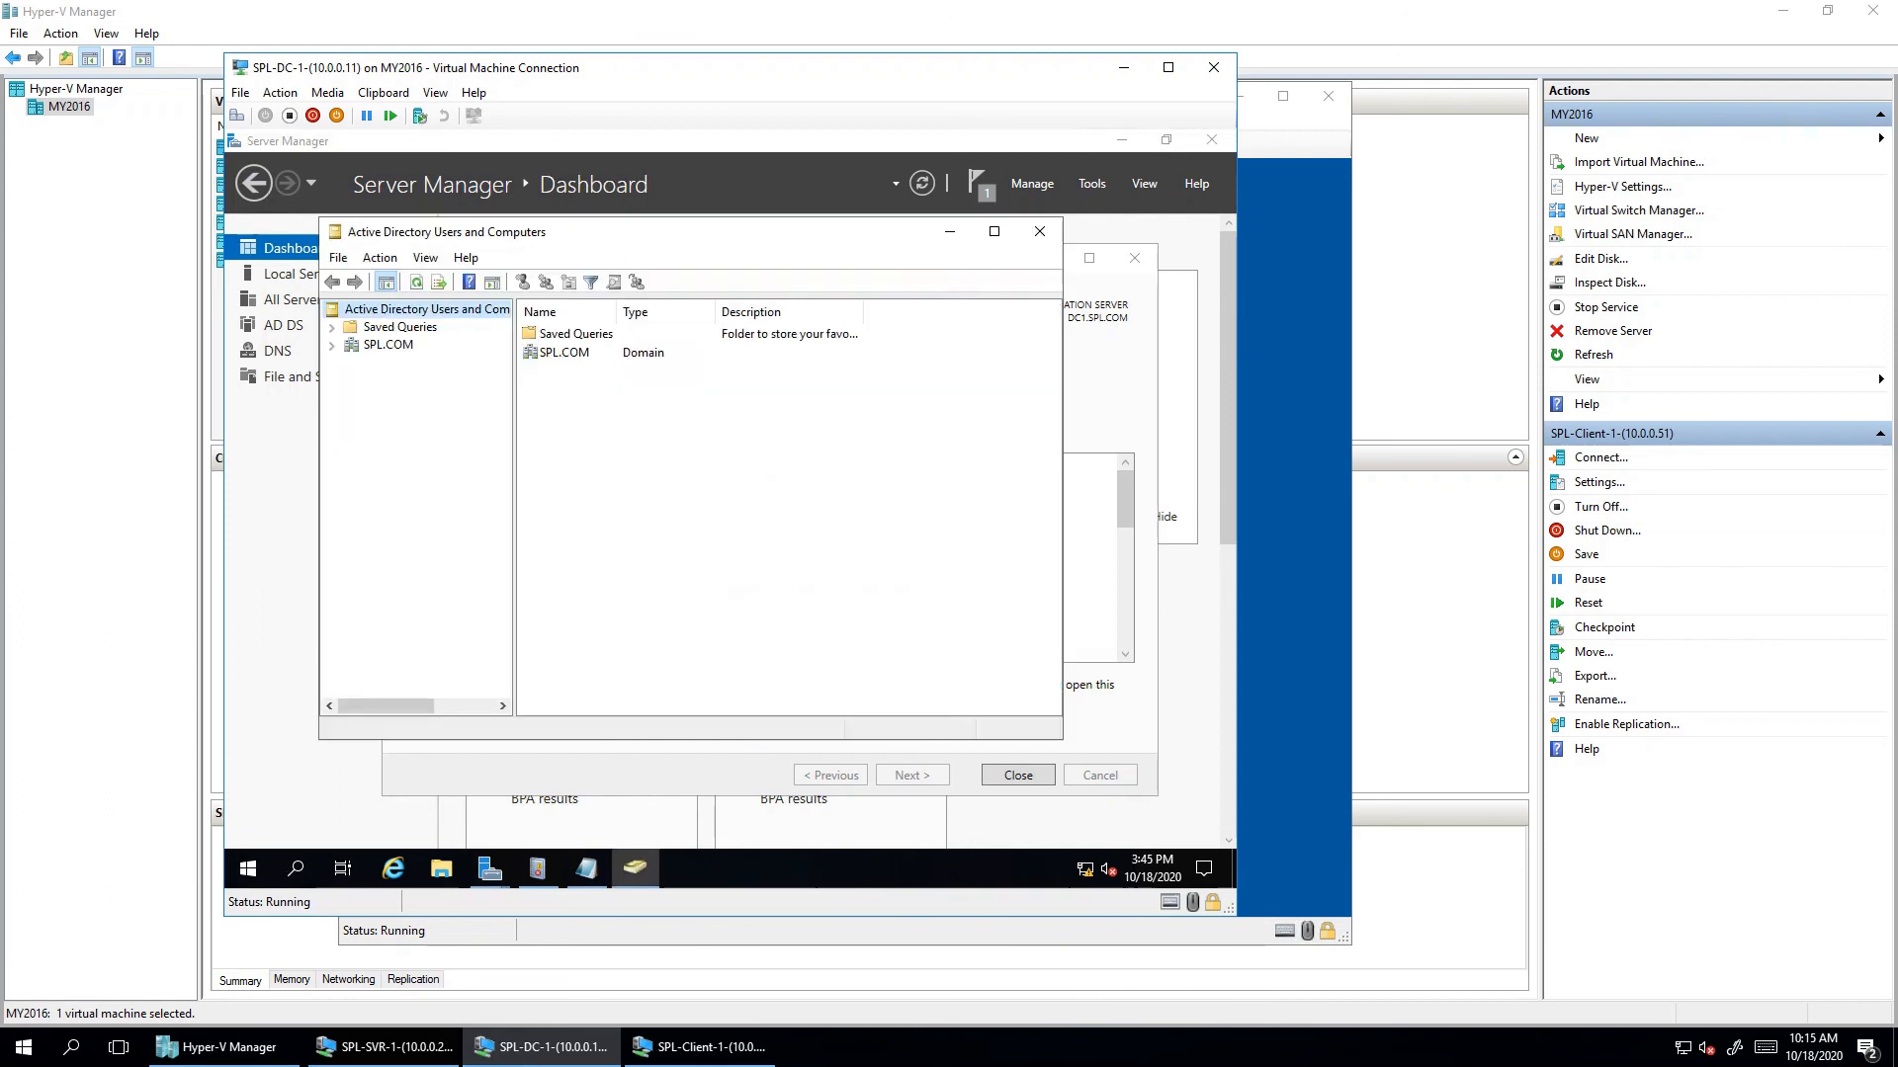
pyautogui.click(388, 344)
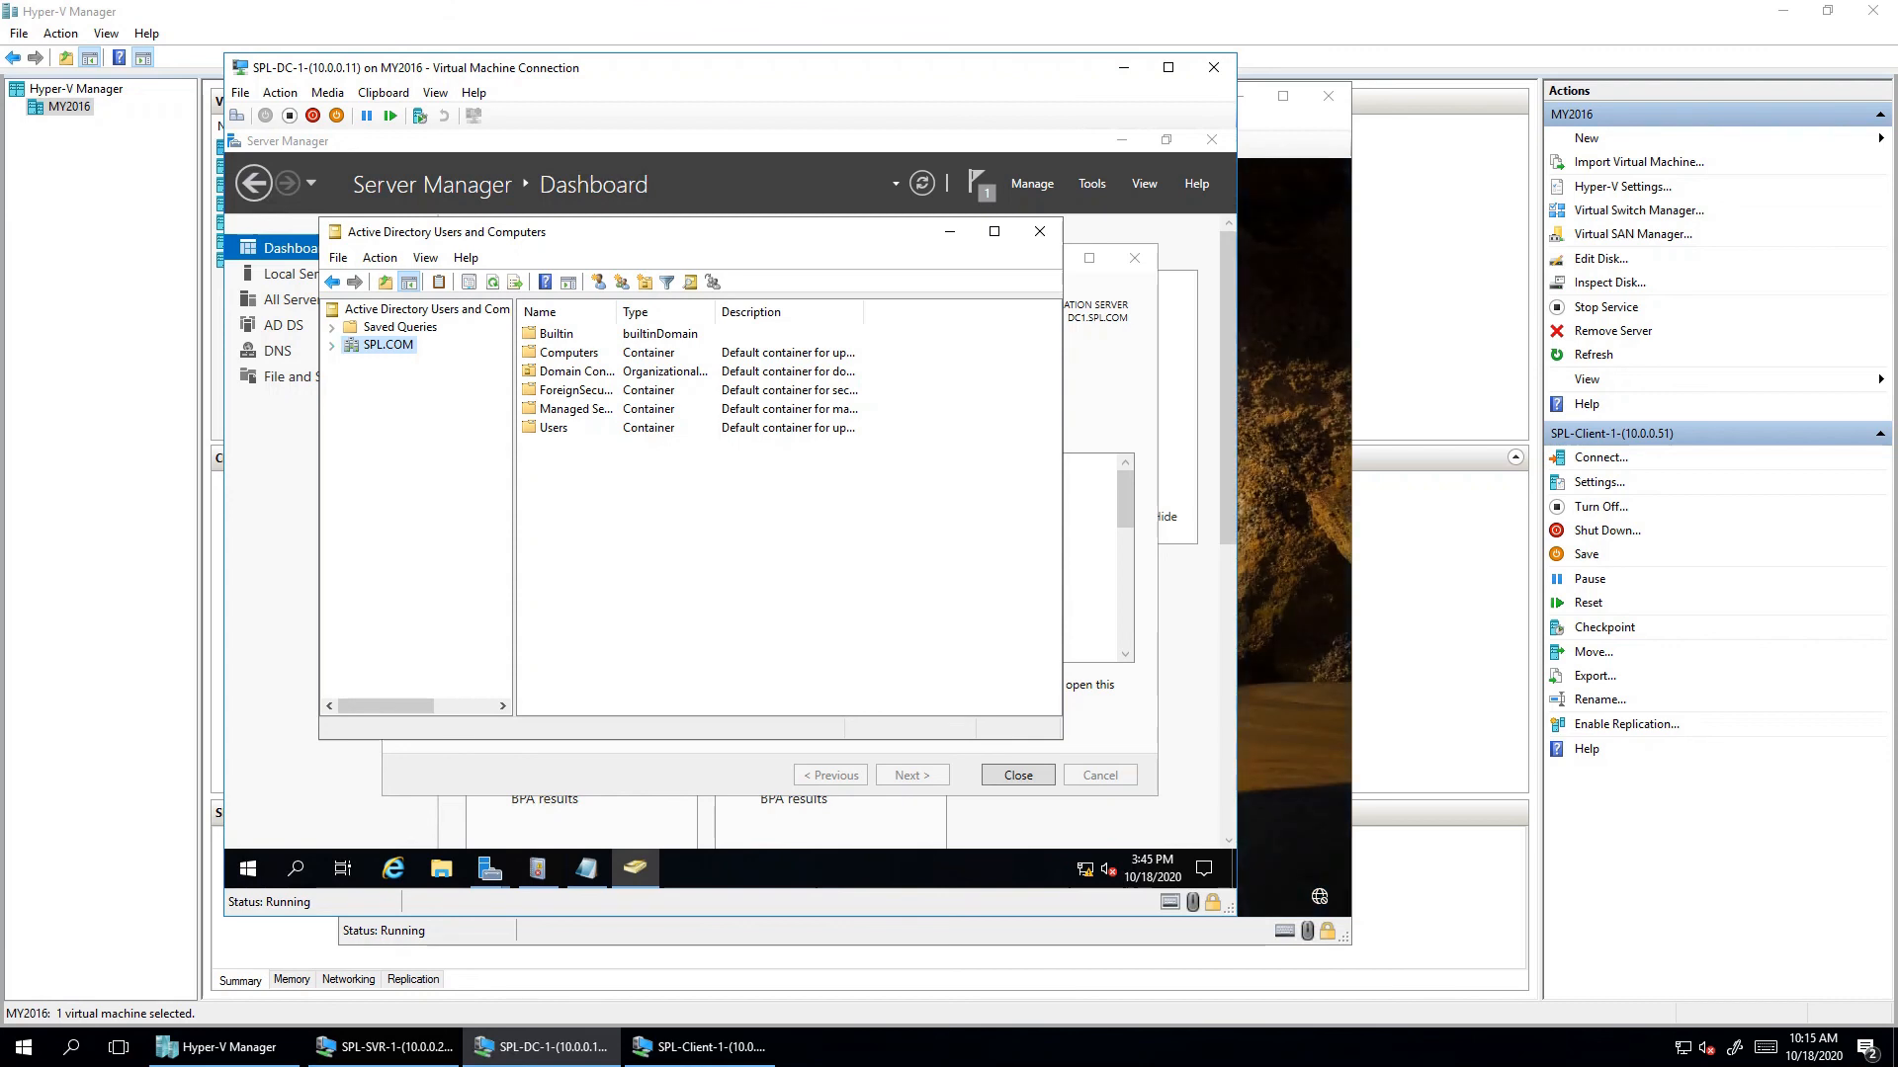
pyautogui.press('Right')
pyautogui.click(433, 397)
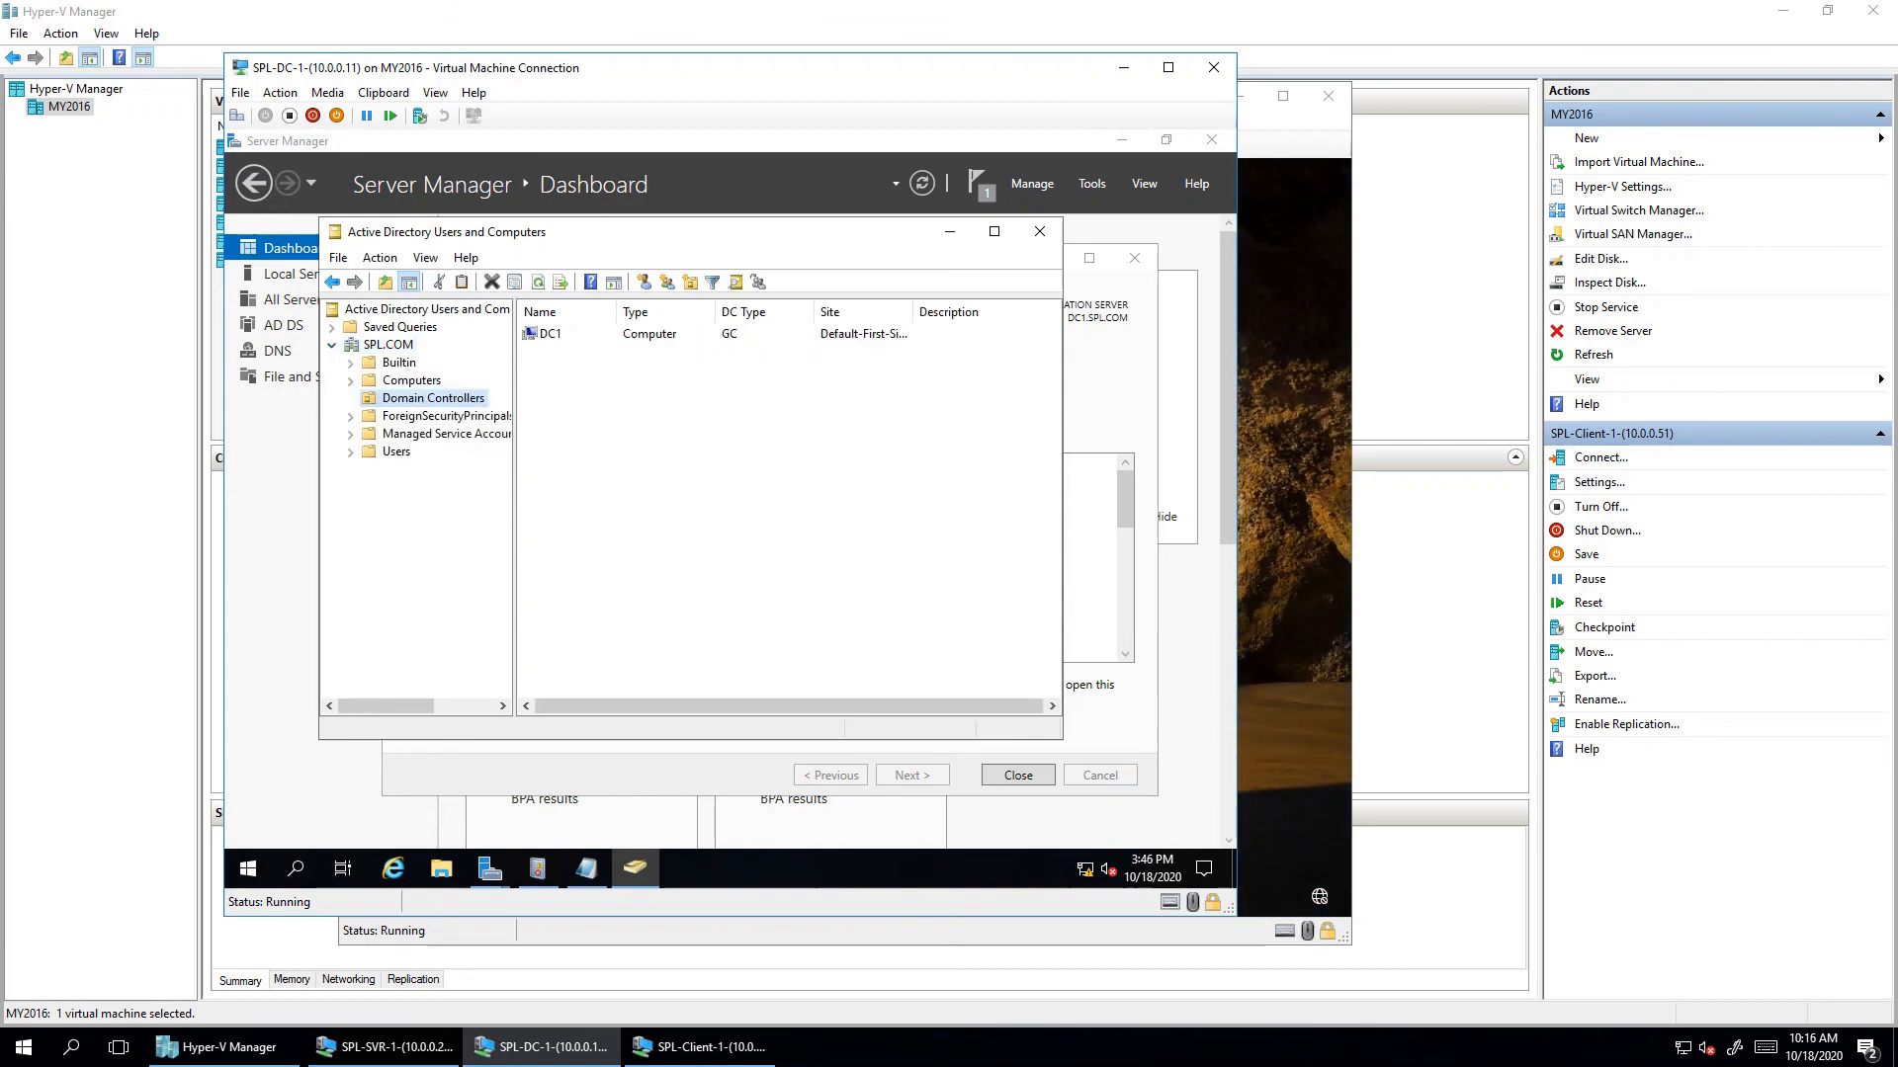
pyautogui.click(411, 380)
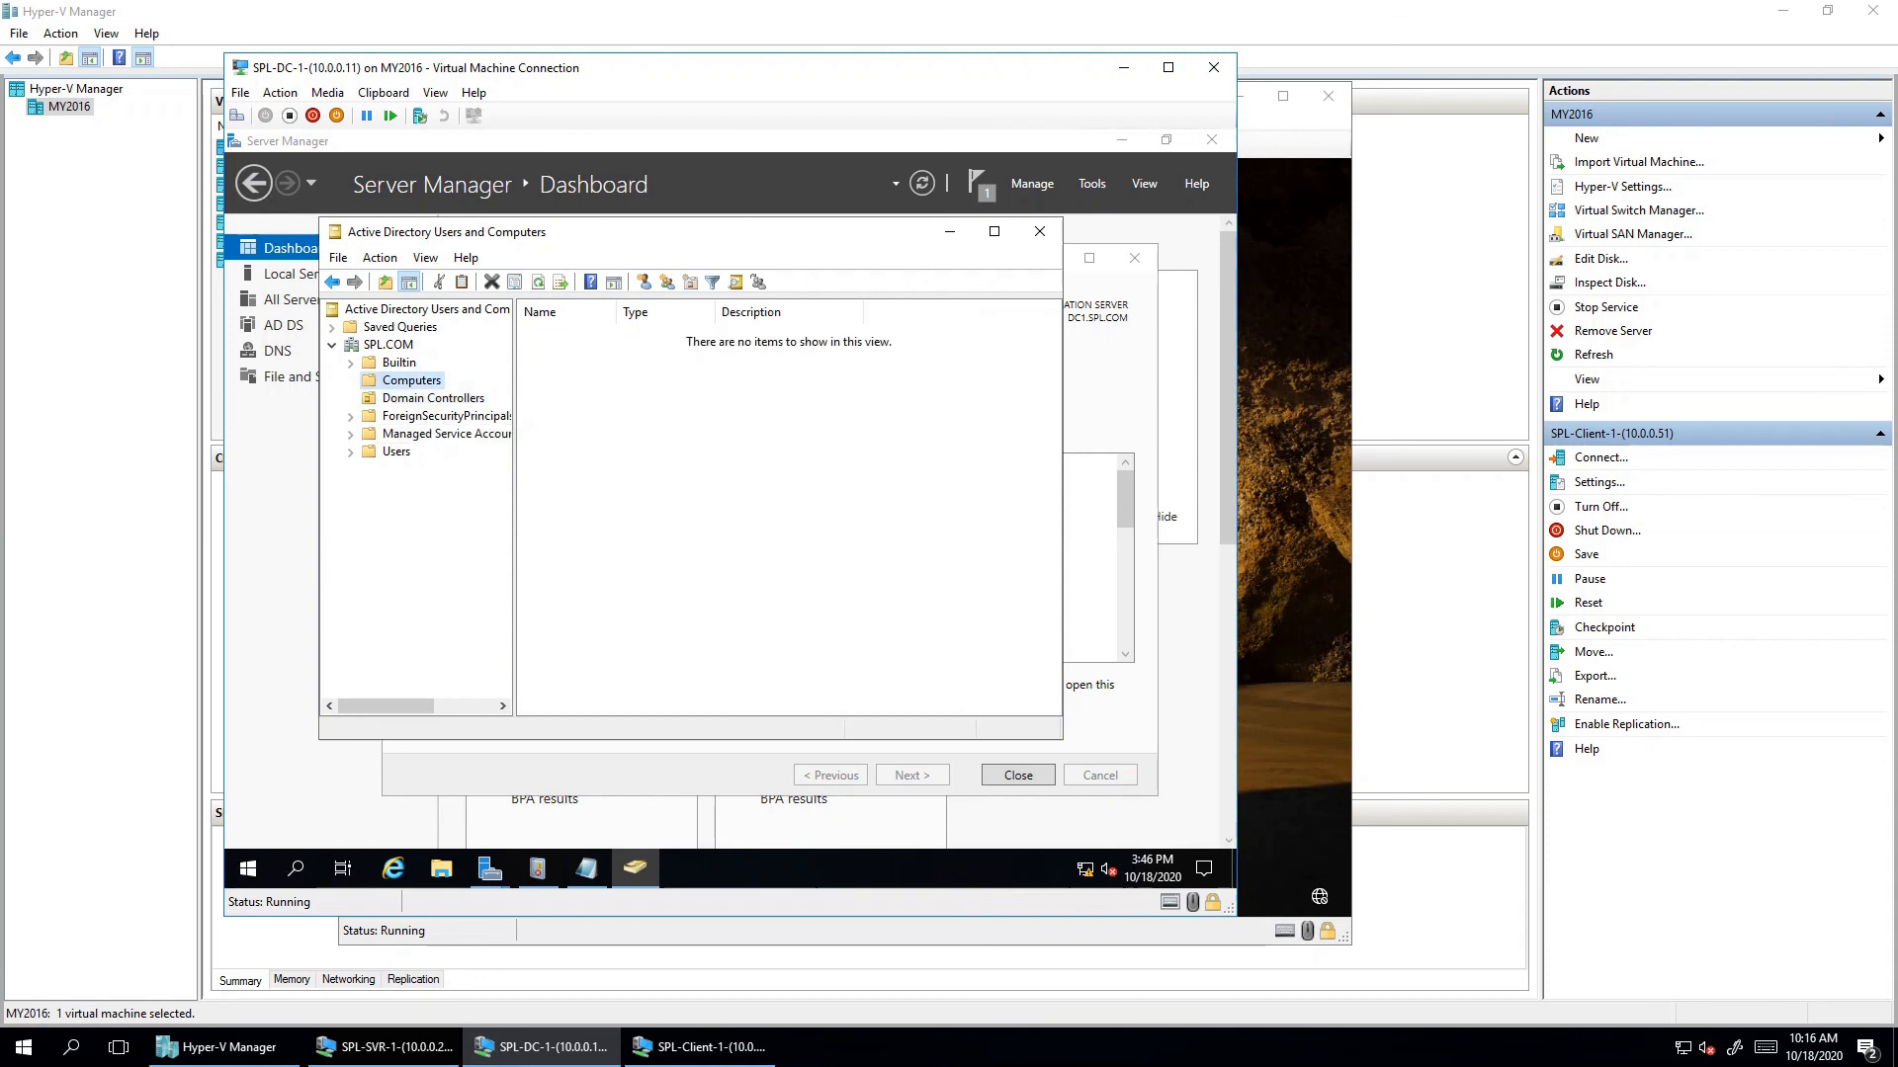
pyautogui.click(395, 451)
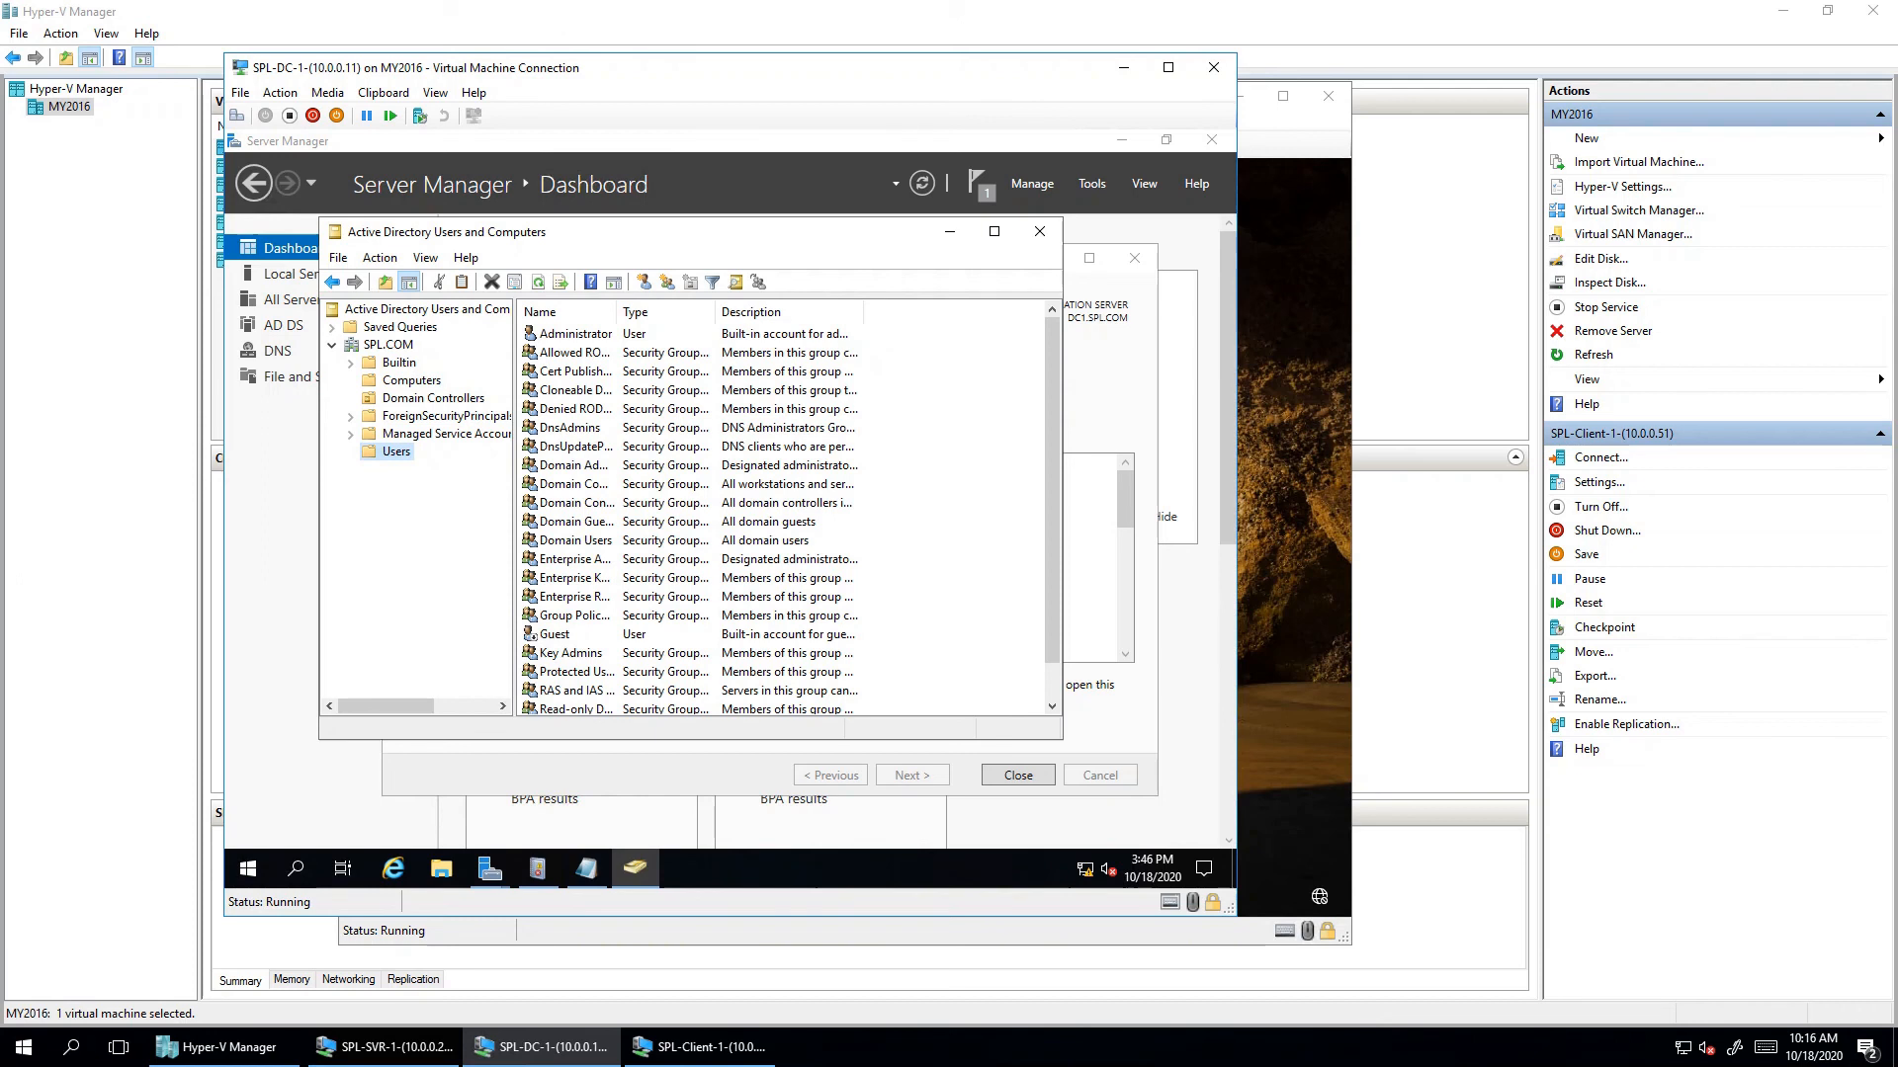
pyautogui.scroll(-1, 1053, 514)
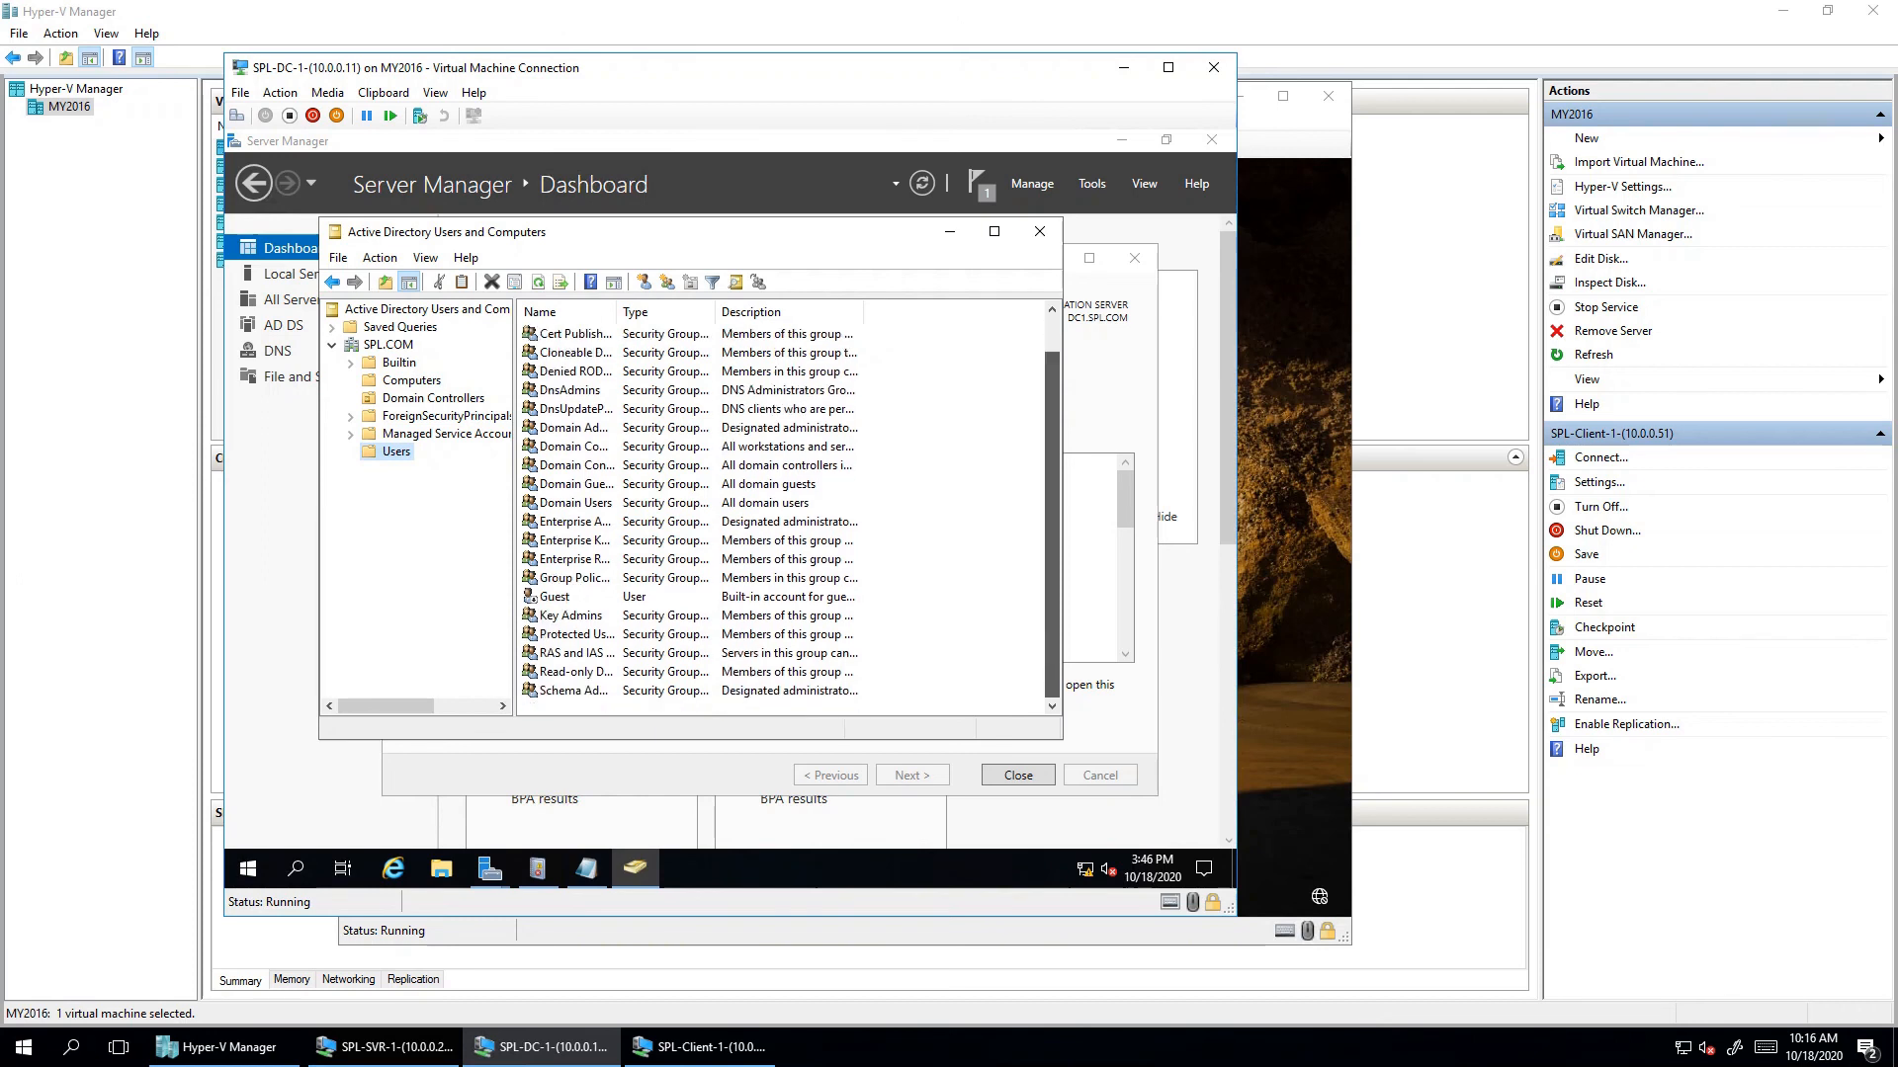
pyautogui.scroll(1, 781, 514)
pyautogui.click(575, 333)
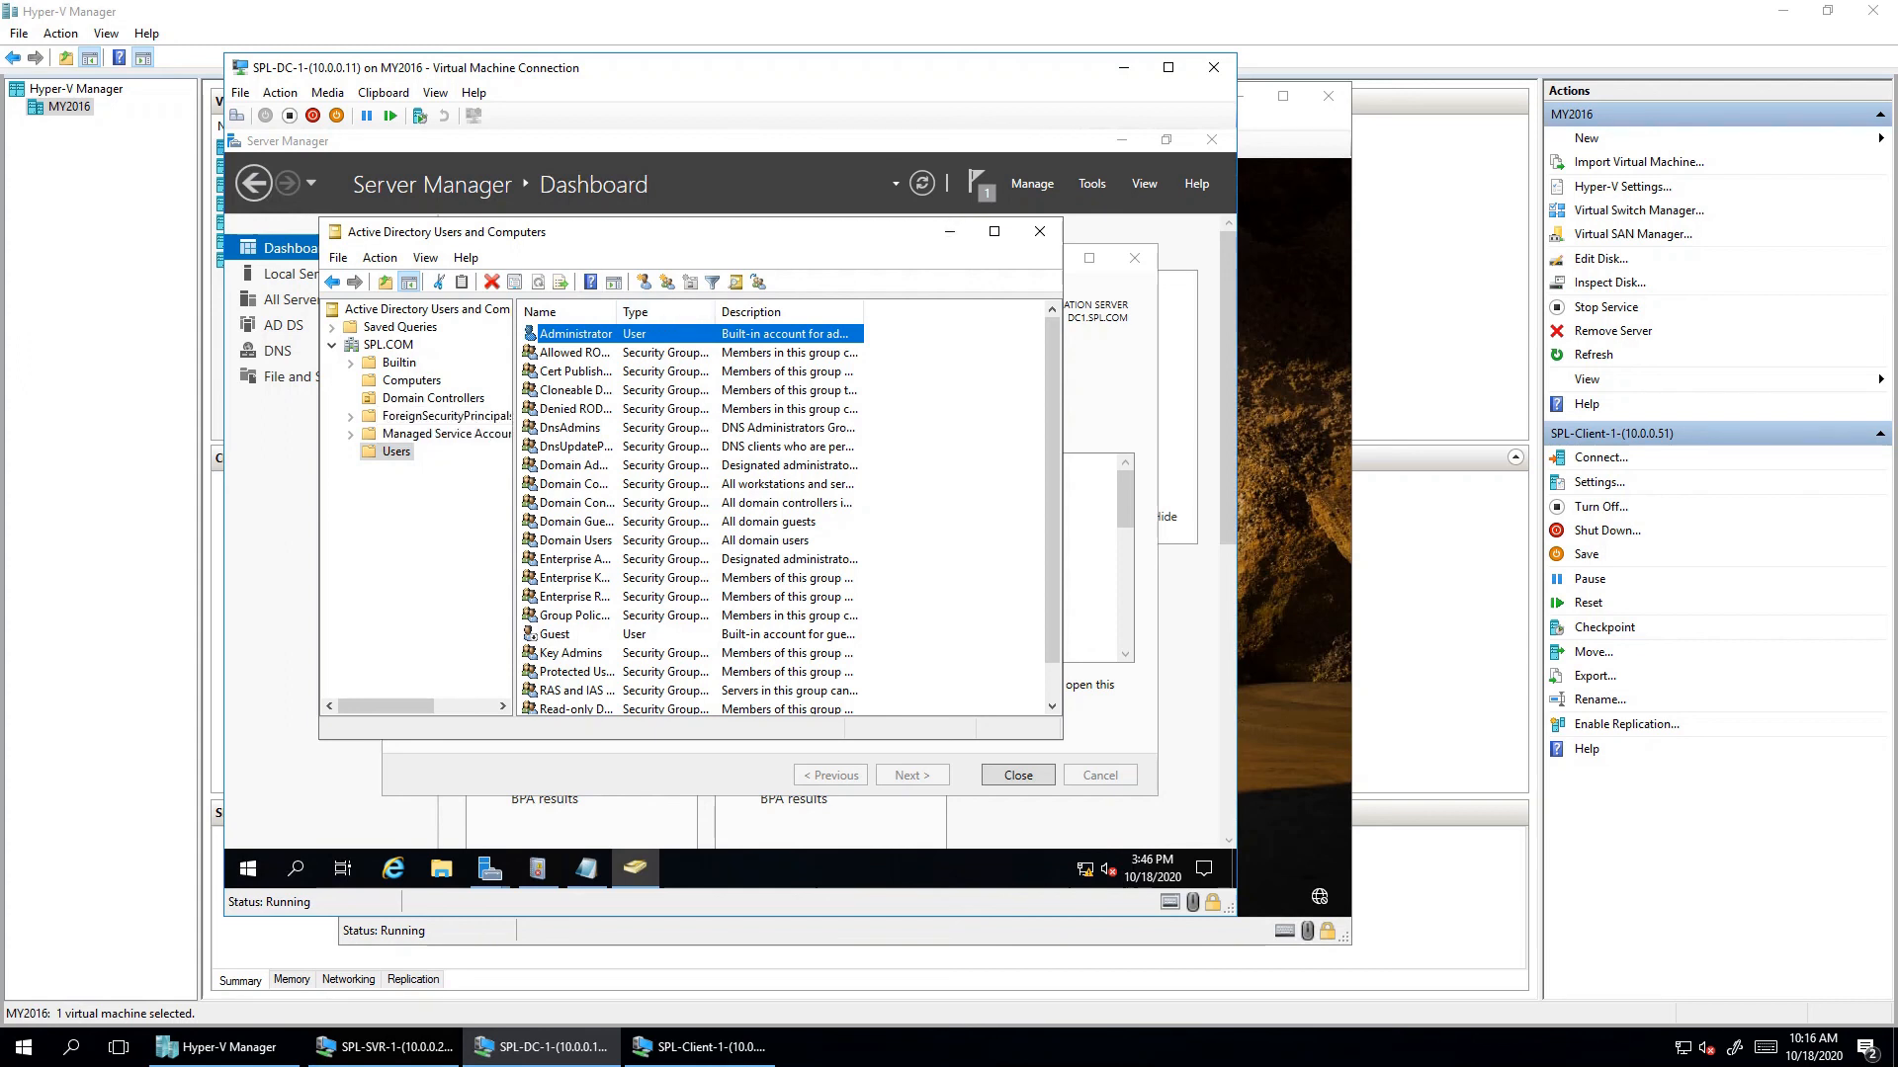
# - Enable Advanced Features and browse the NTDS Quotas, TPM Devices, System, Computers and Builtin containers
pyautogui.click(426, 257)
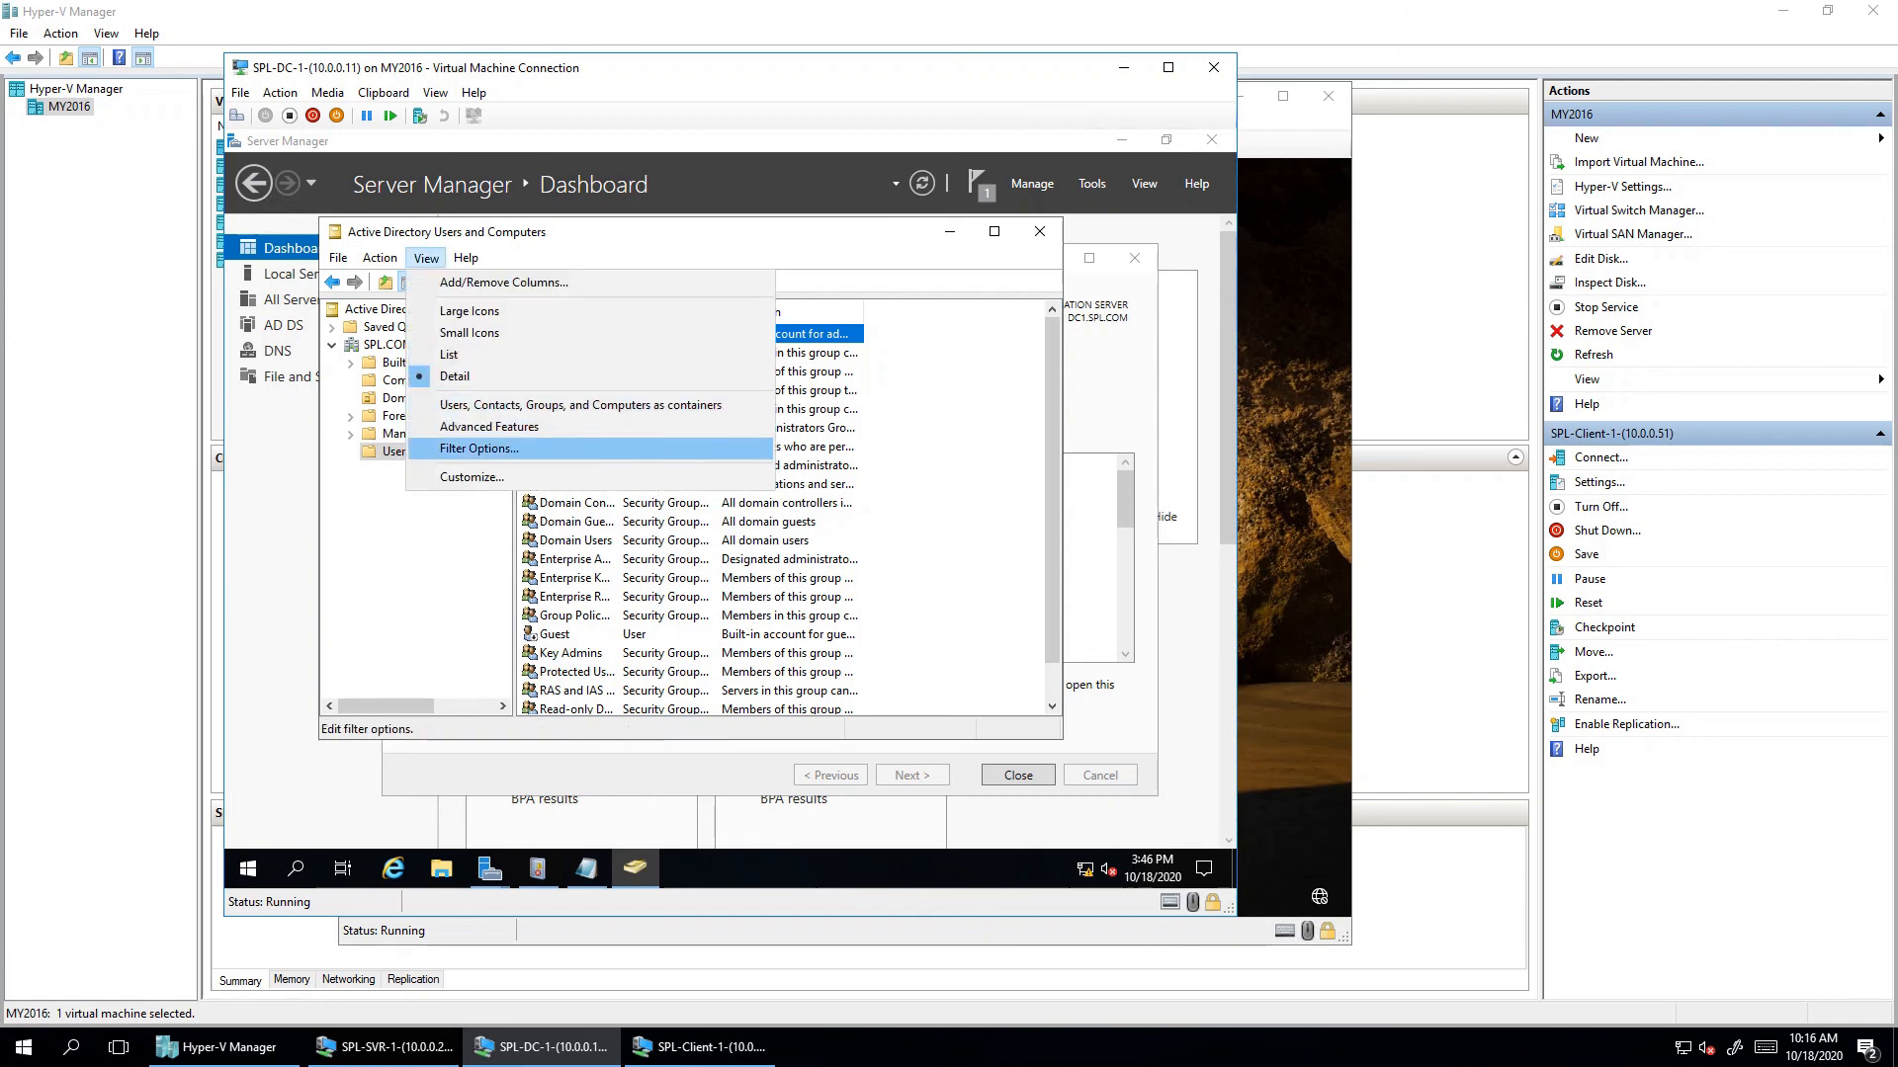
pyautogui.click(489, 426)
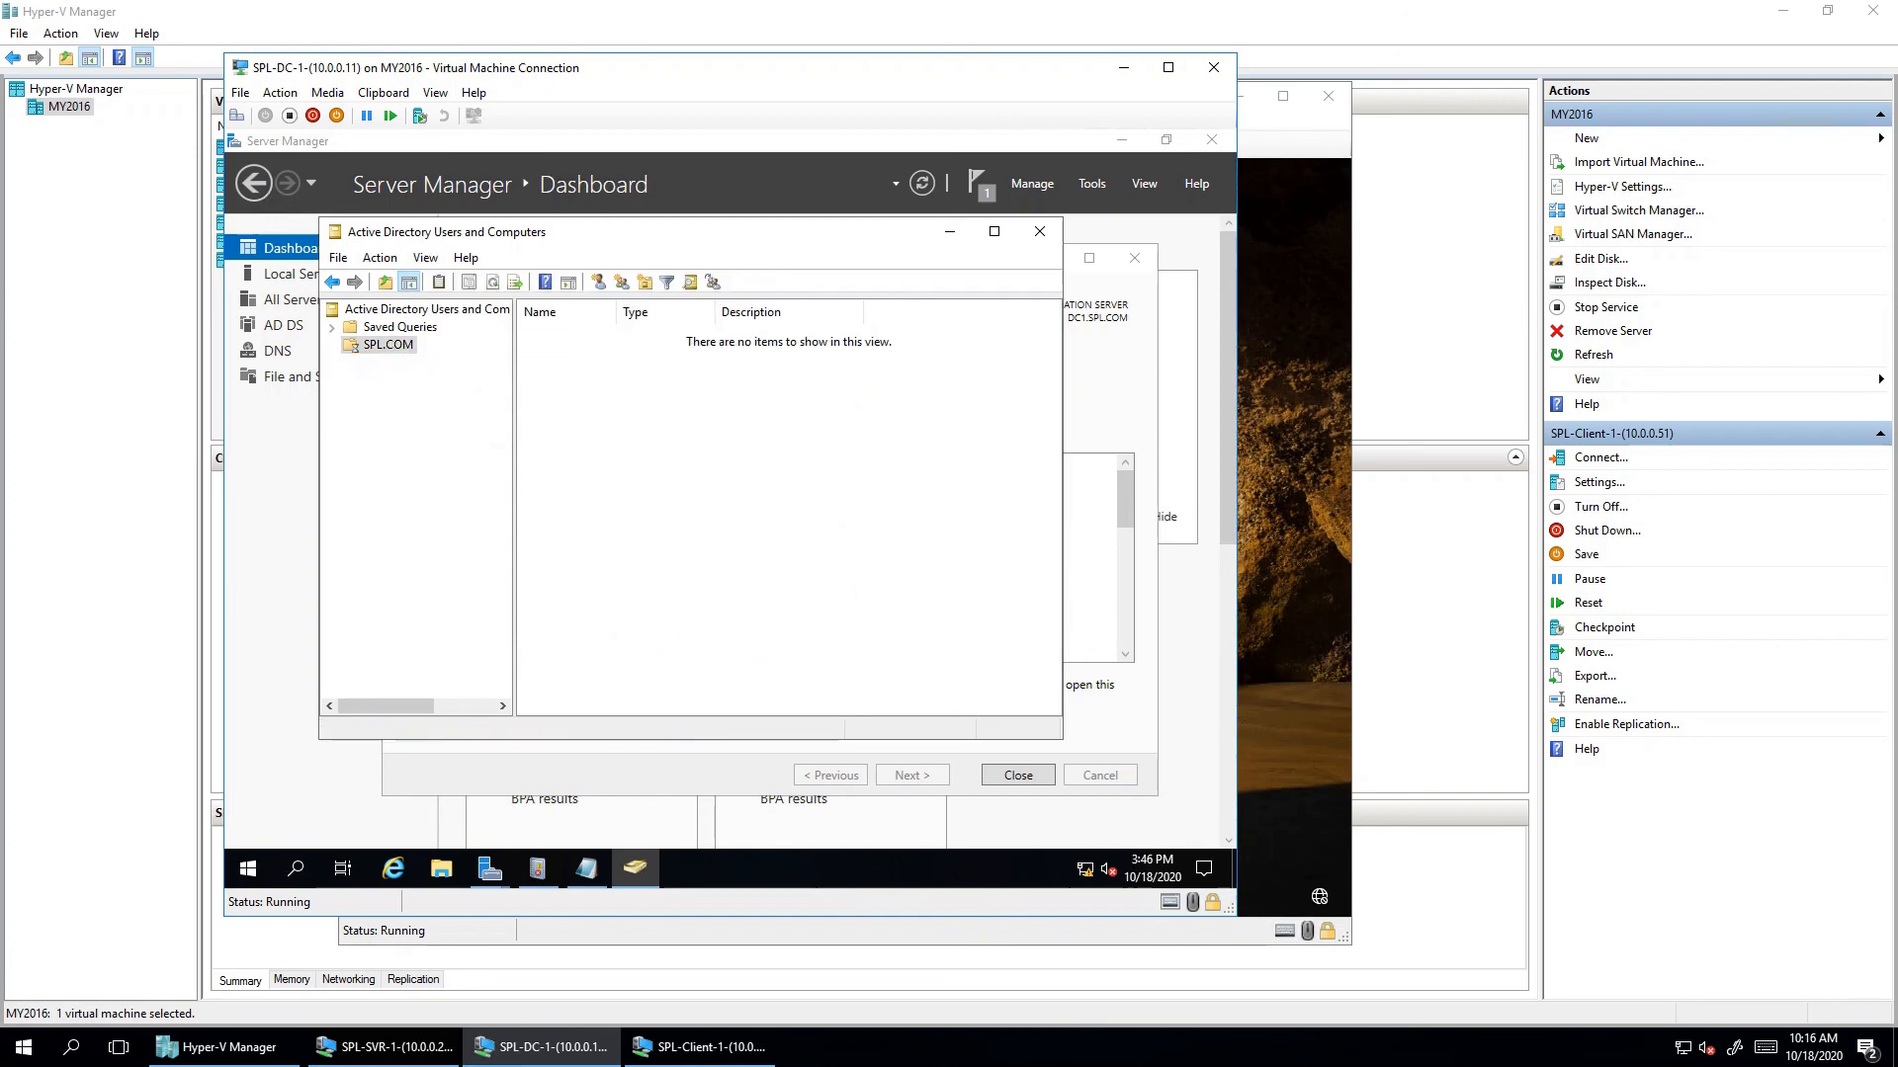
pyautogui.click(417, 541)
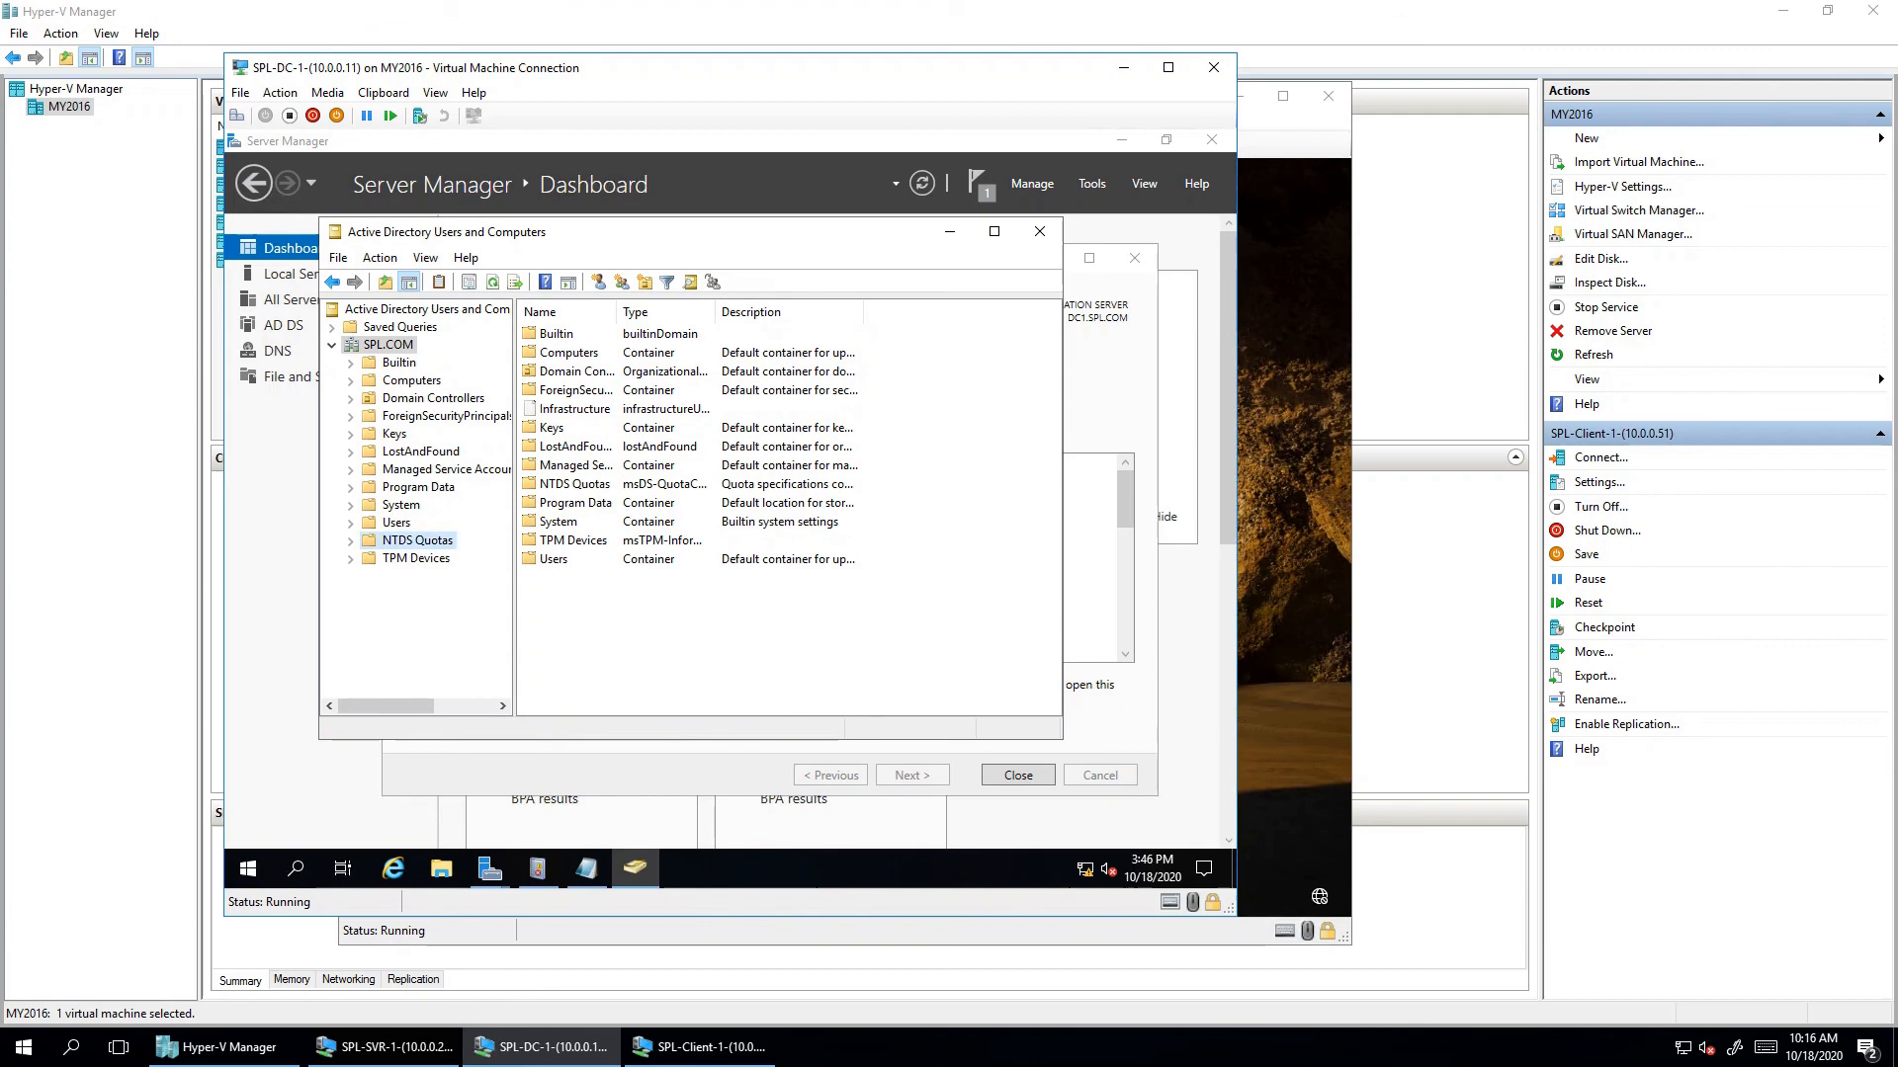
pyautogui.click(416, 559)
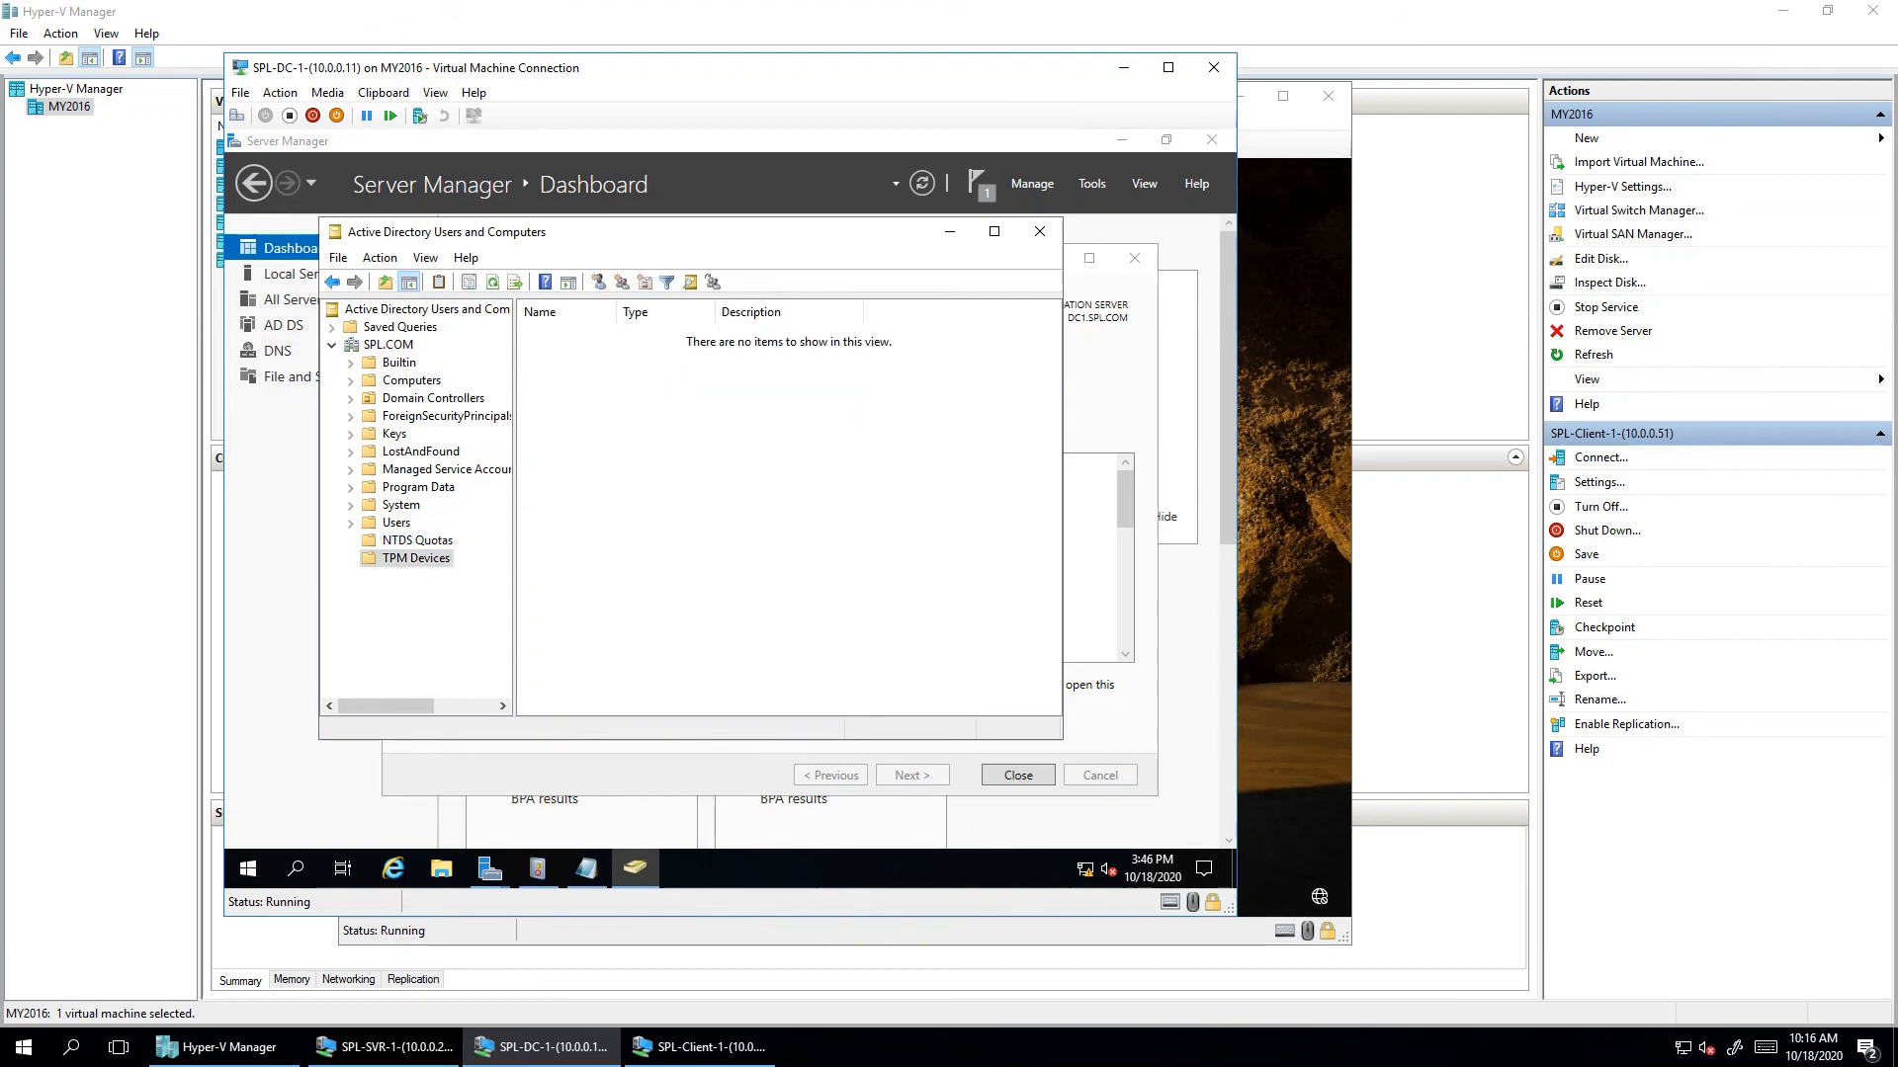
pyautogui.click(400, 505)
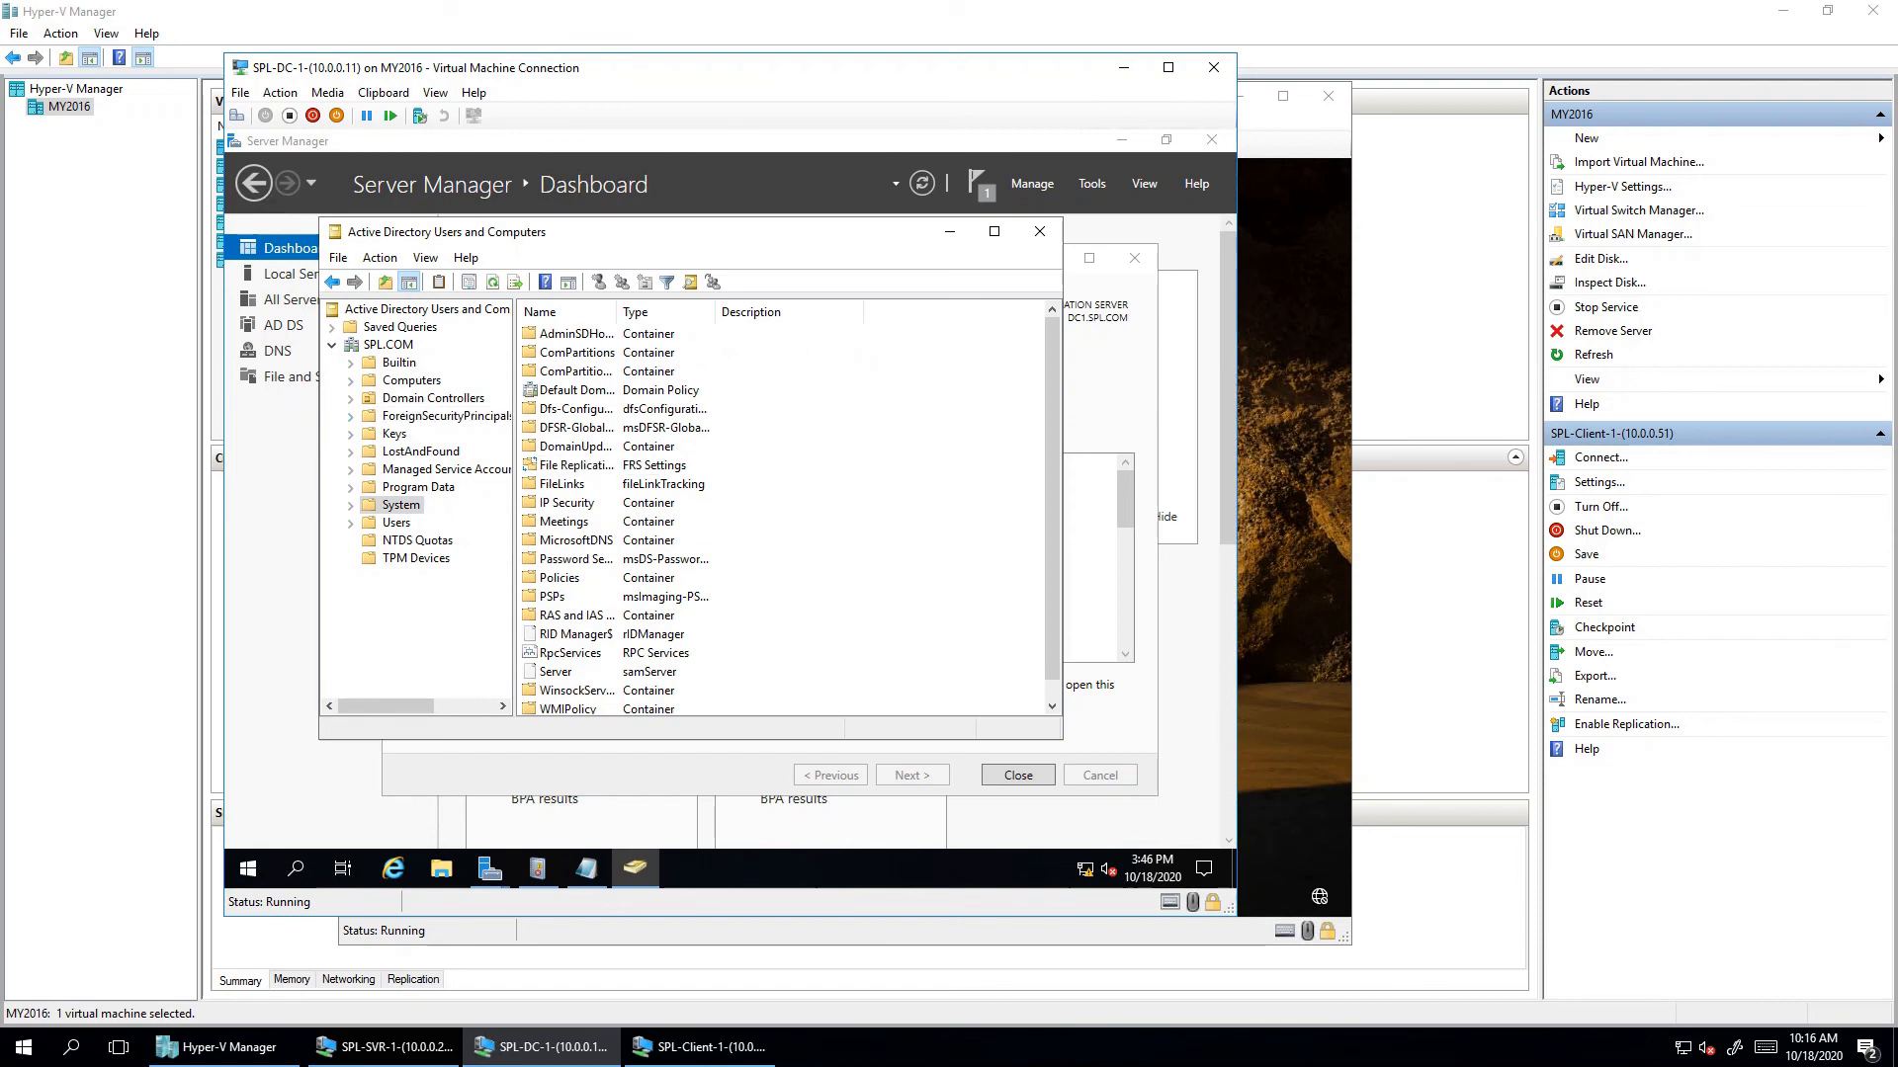
pyautogui.click(411, 380)
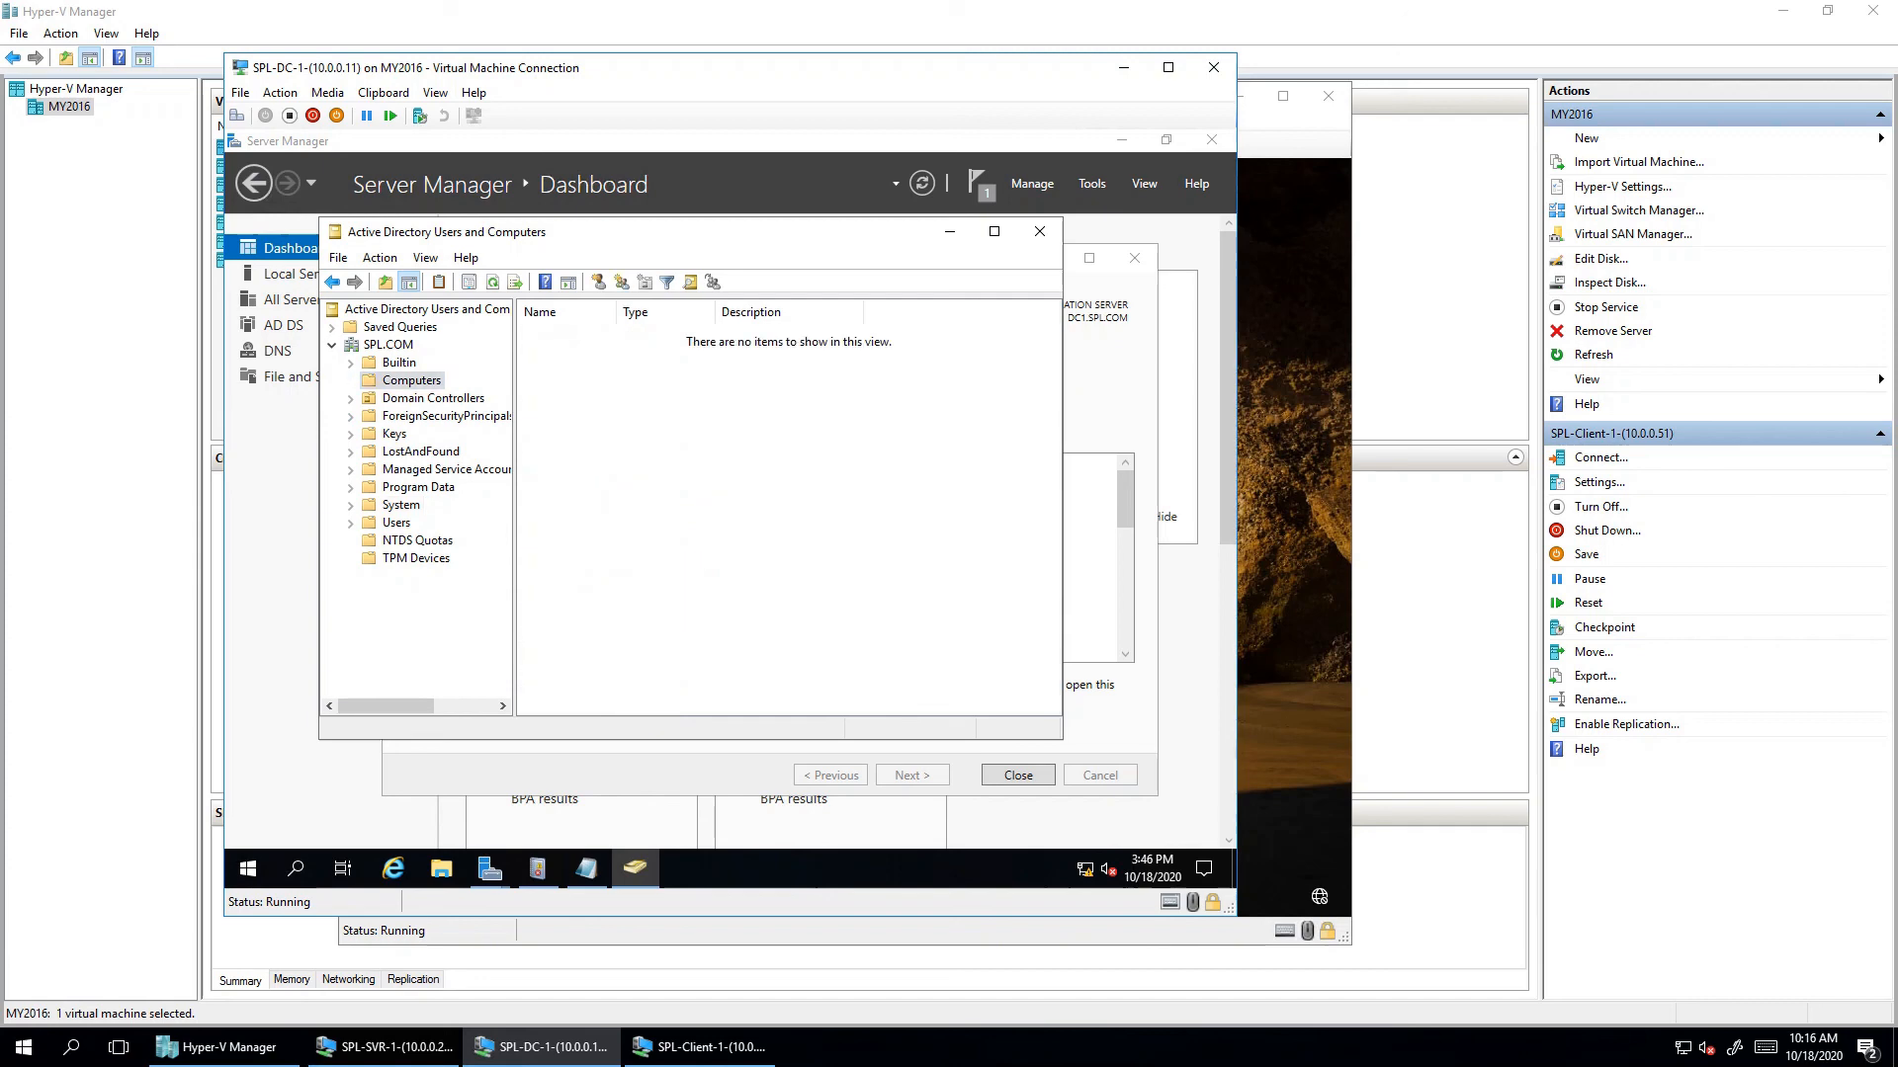
pyautogui.click(399, 363)
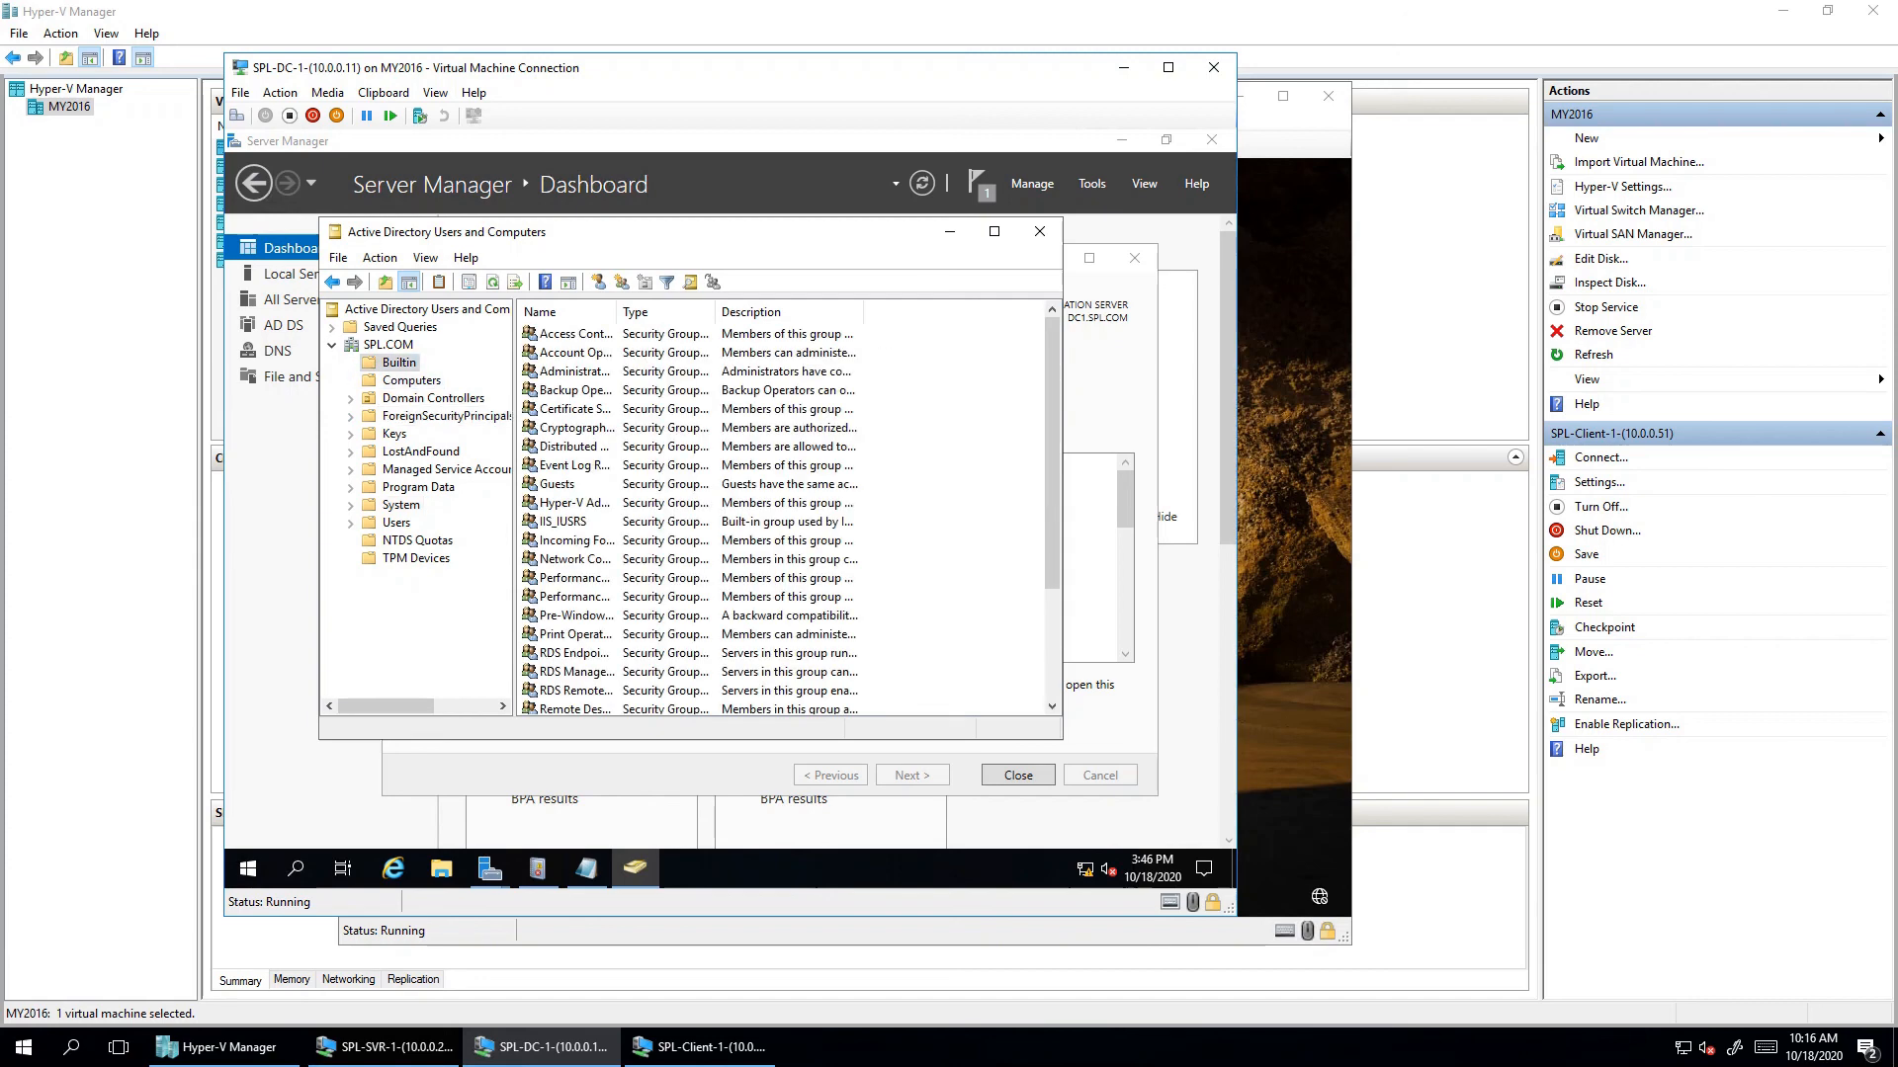
# - Turn Advanced Features back off and minimize the ADUC console
pyautogui.click(426, 257)
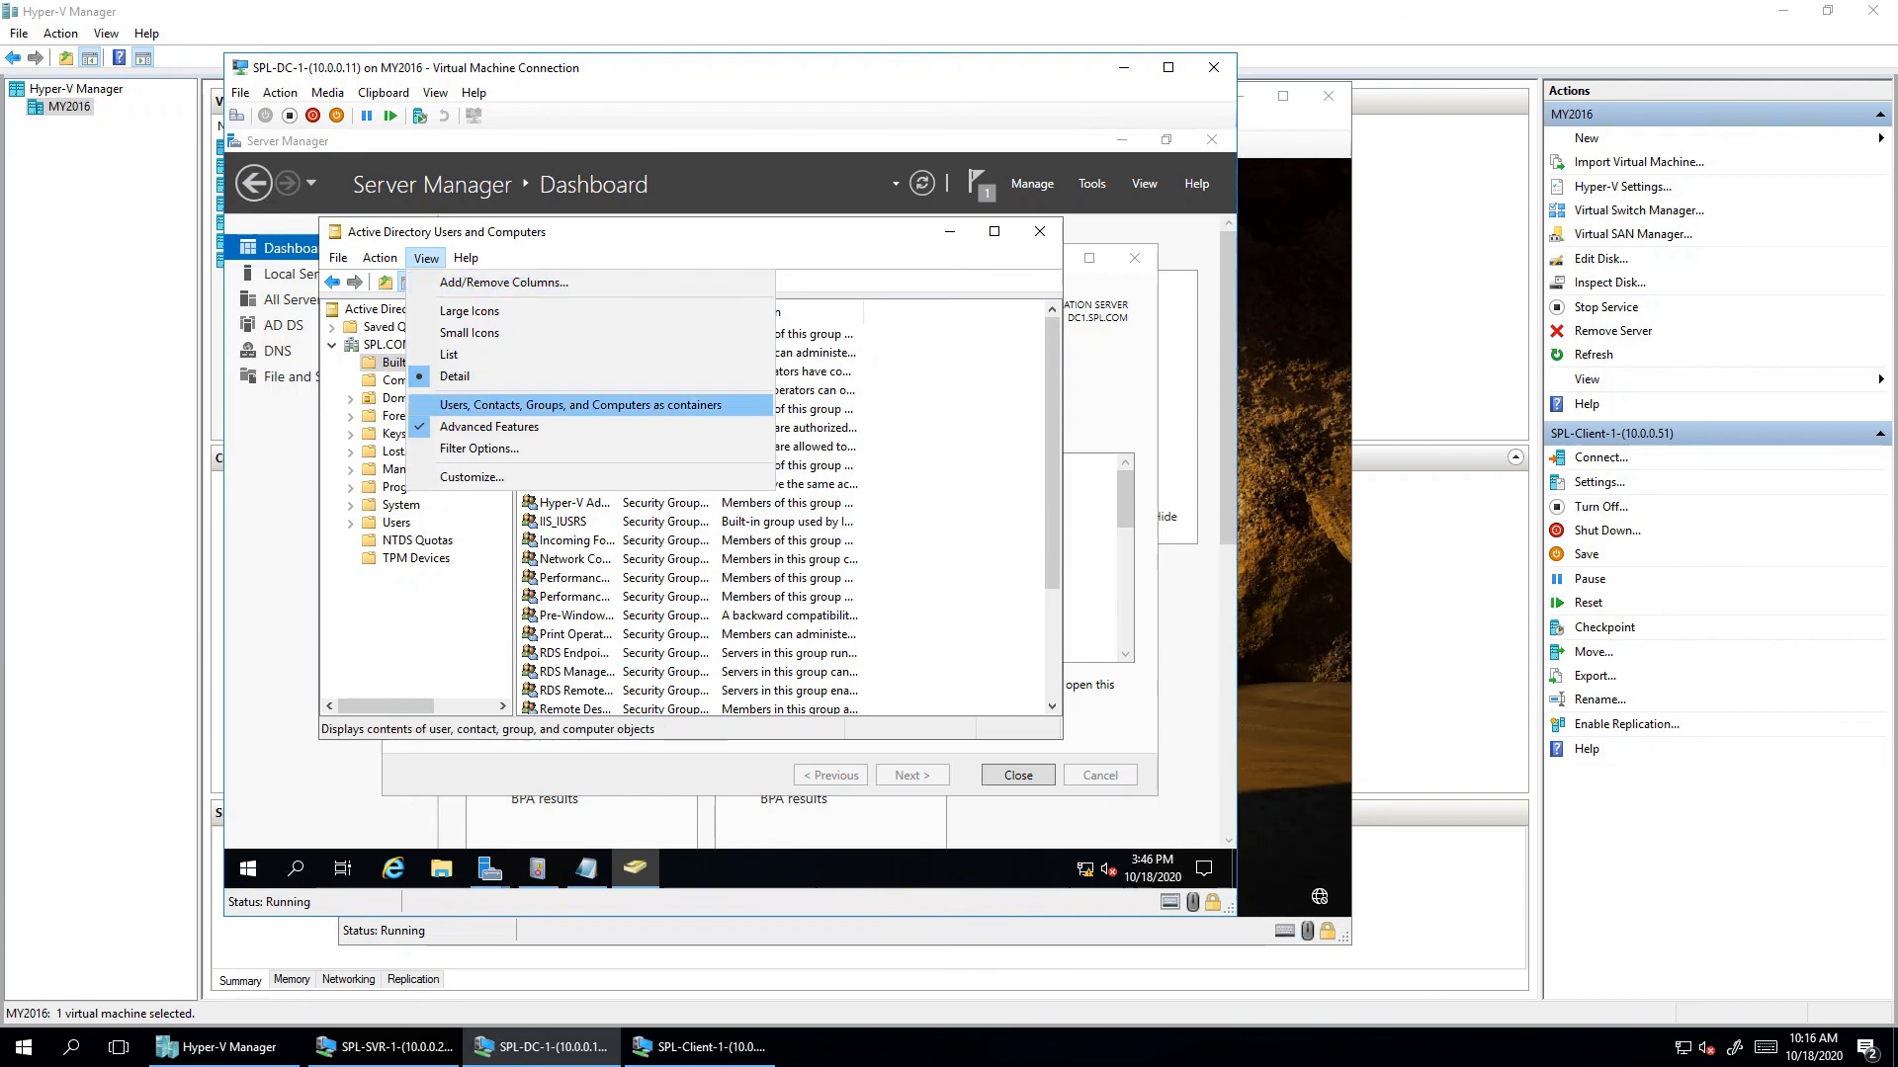
pyautogui.click(489, 427)
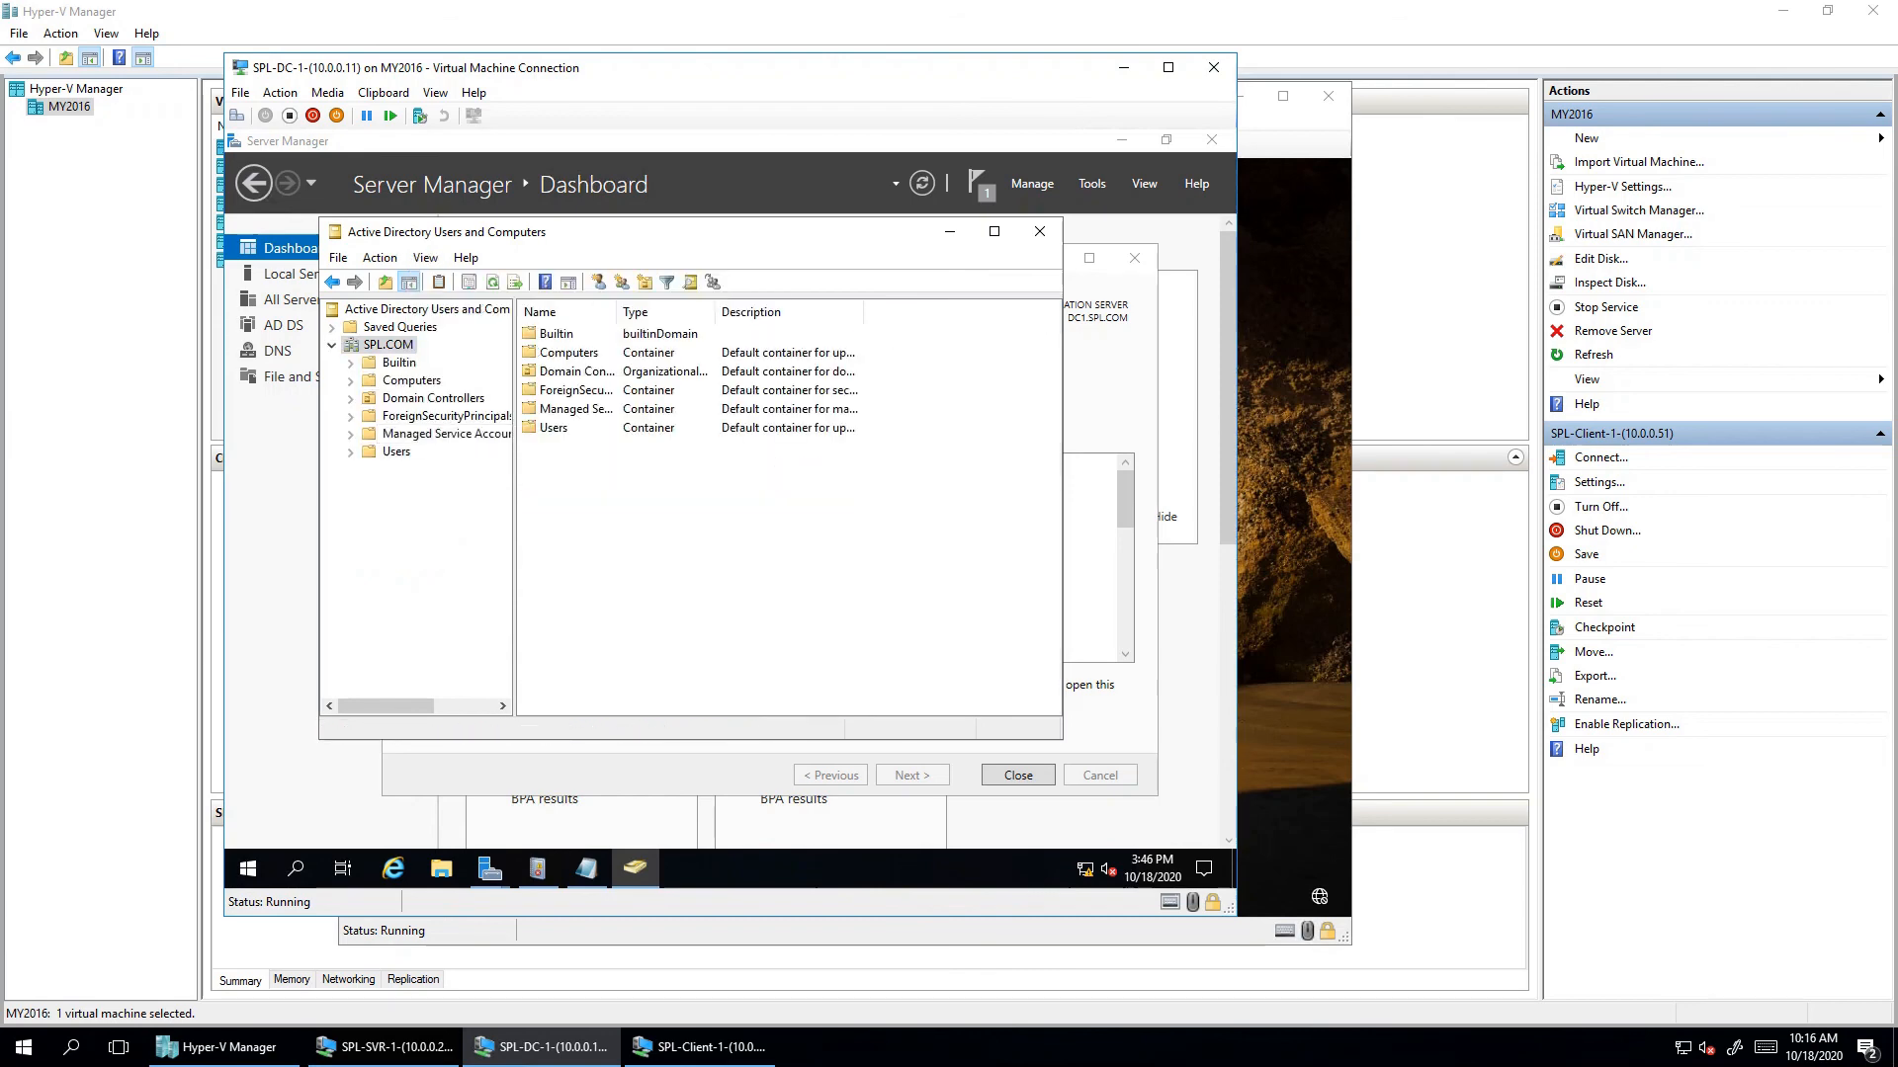
pyautogui.click(949, 231)
# - Open DNS Manager and view DC1's SPL.COM forward zone records, including dc1 at 10.0.0.11
pyautogui.click(1092, 184)
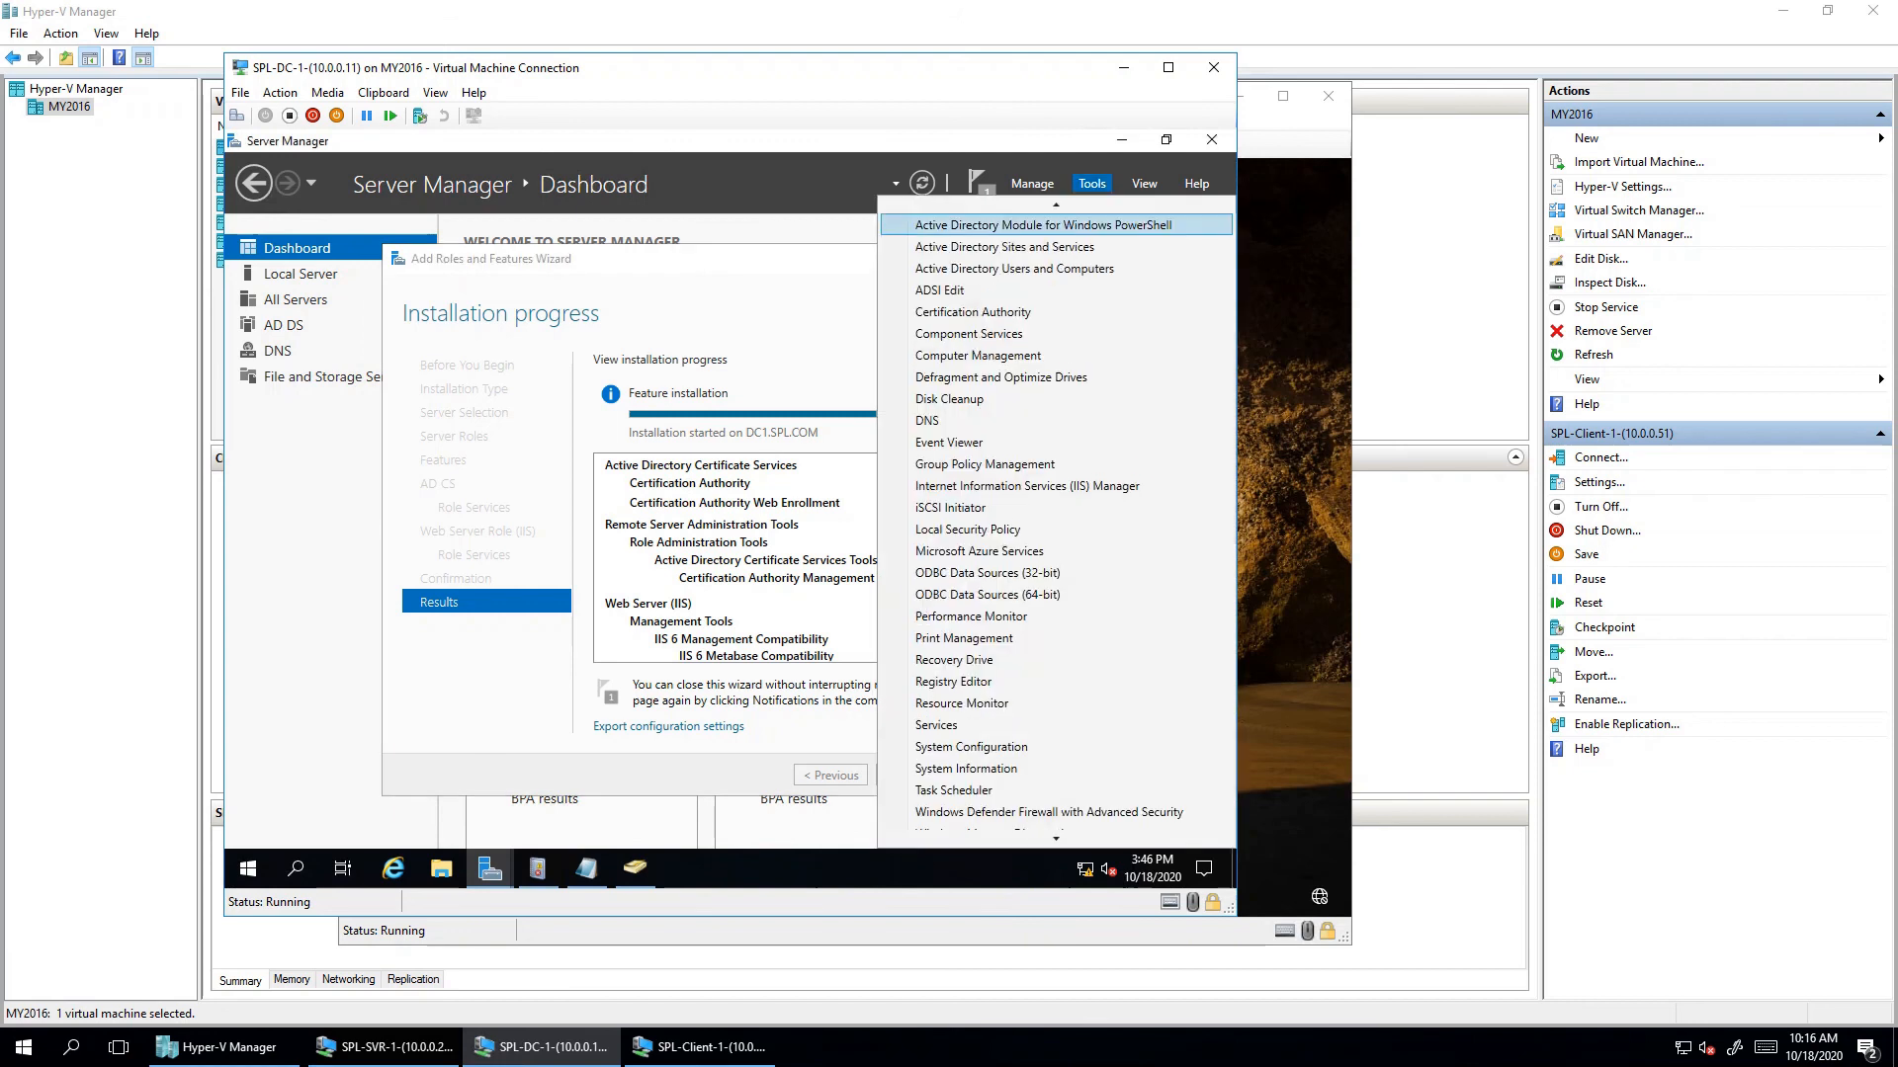
pyautogui.click(927, 420)
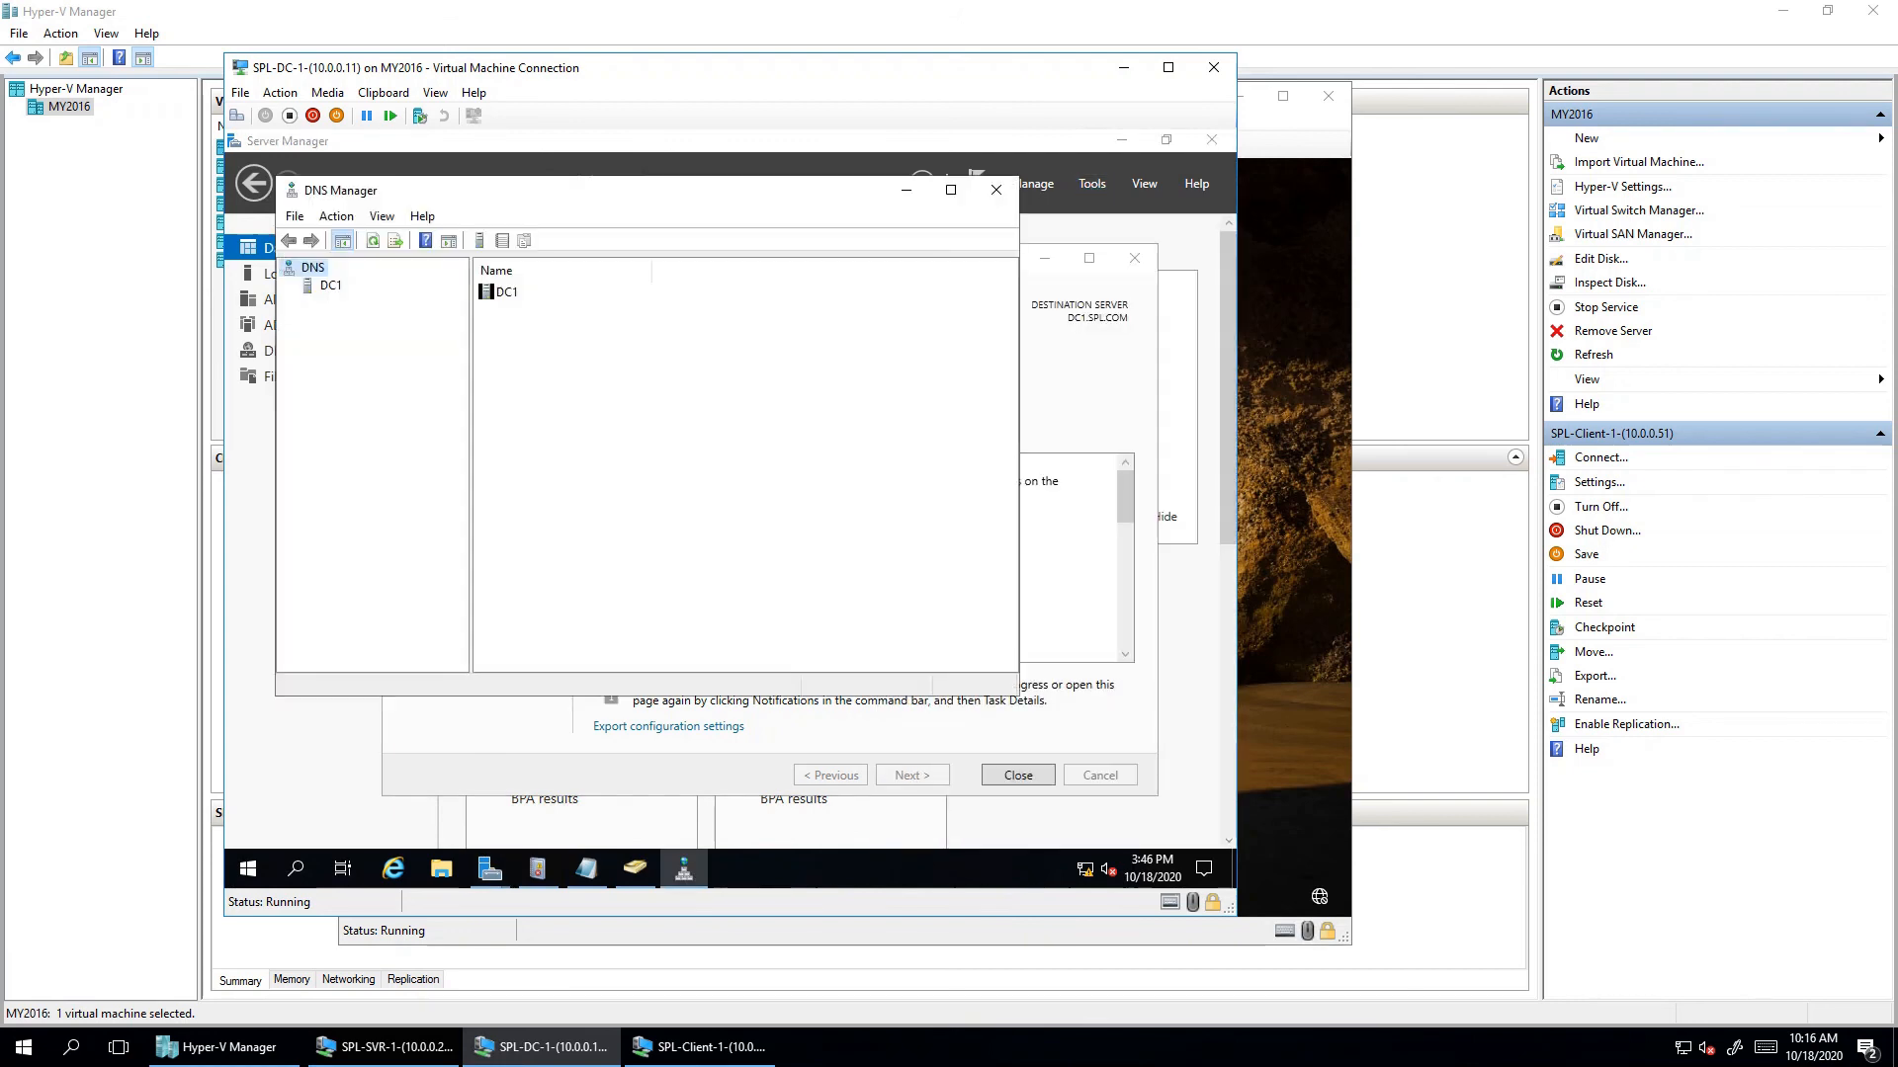
pyautogui.click(330, 285)
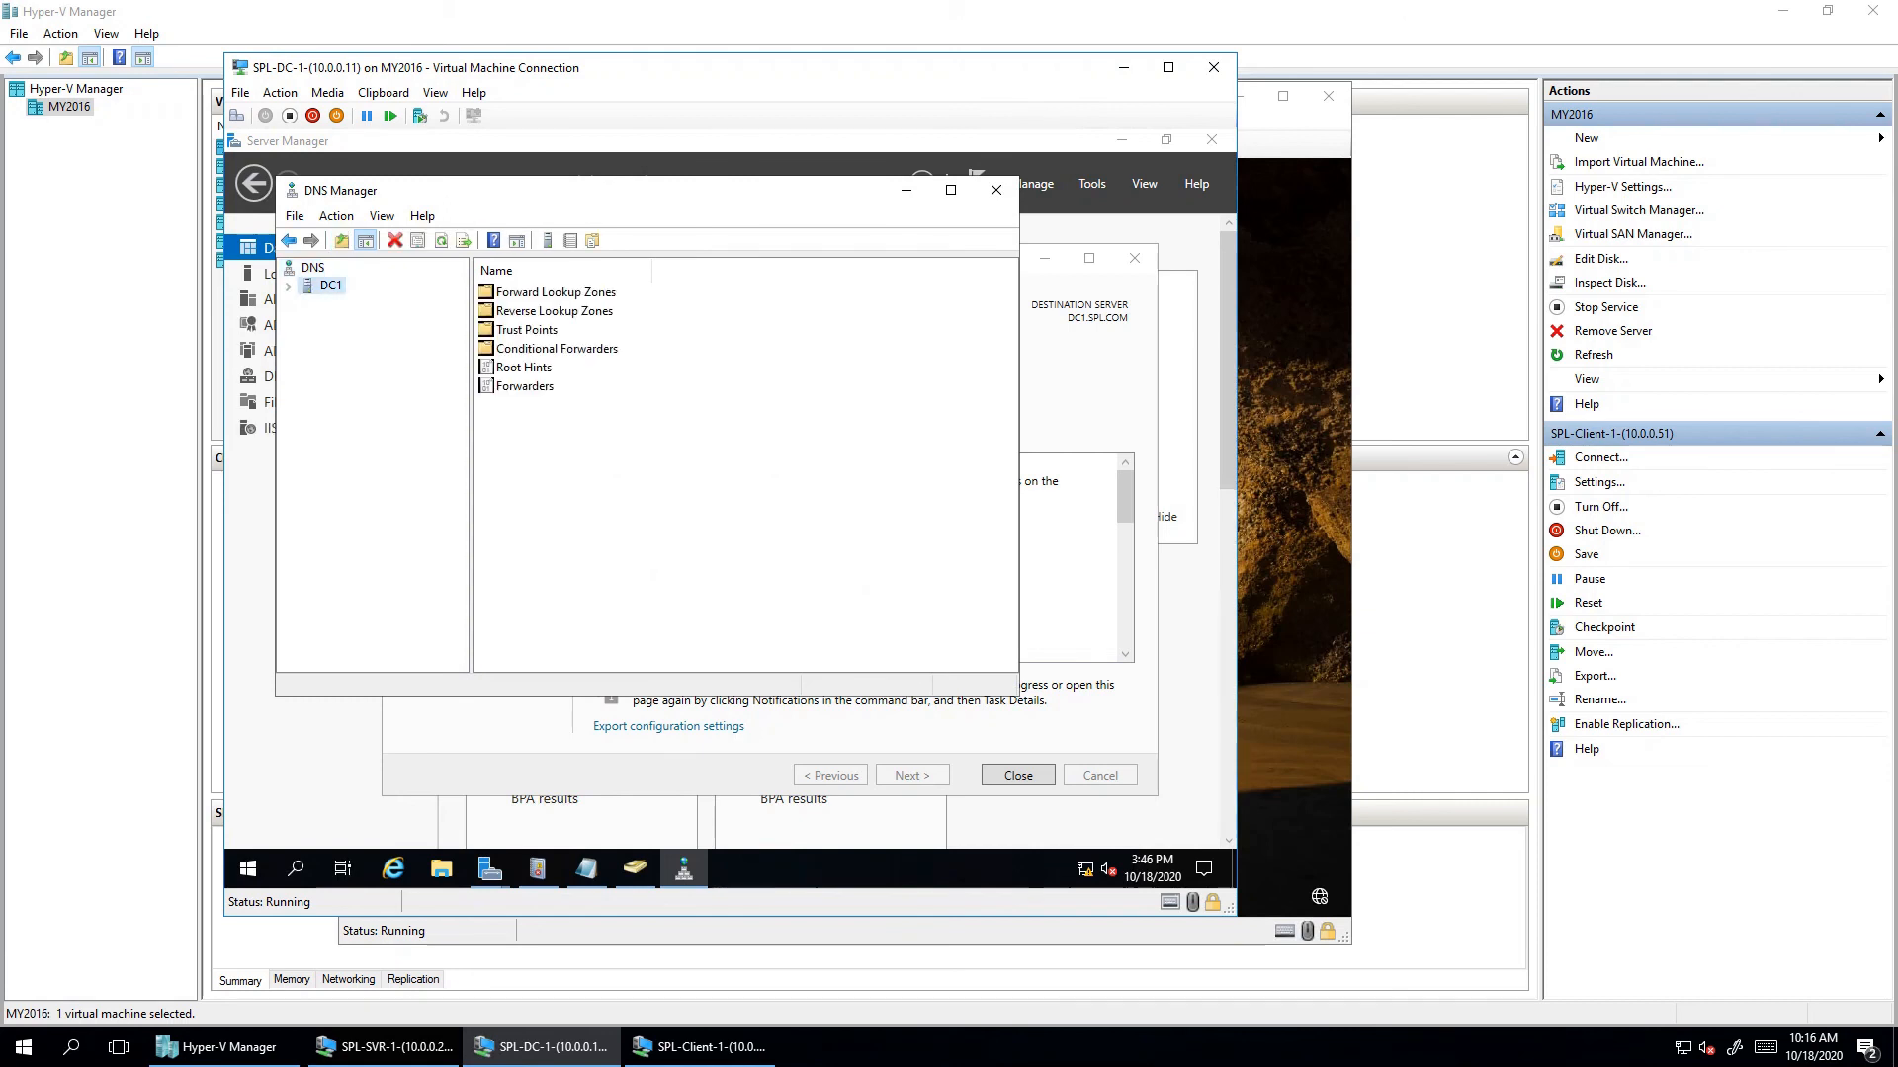
pyautogui.doubleClick(556, 292)
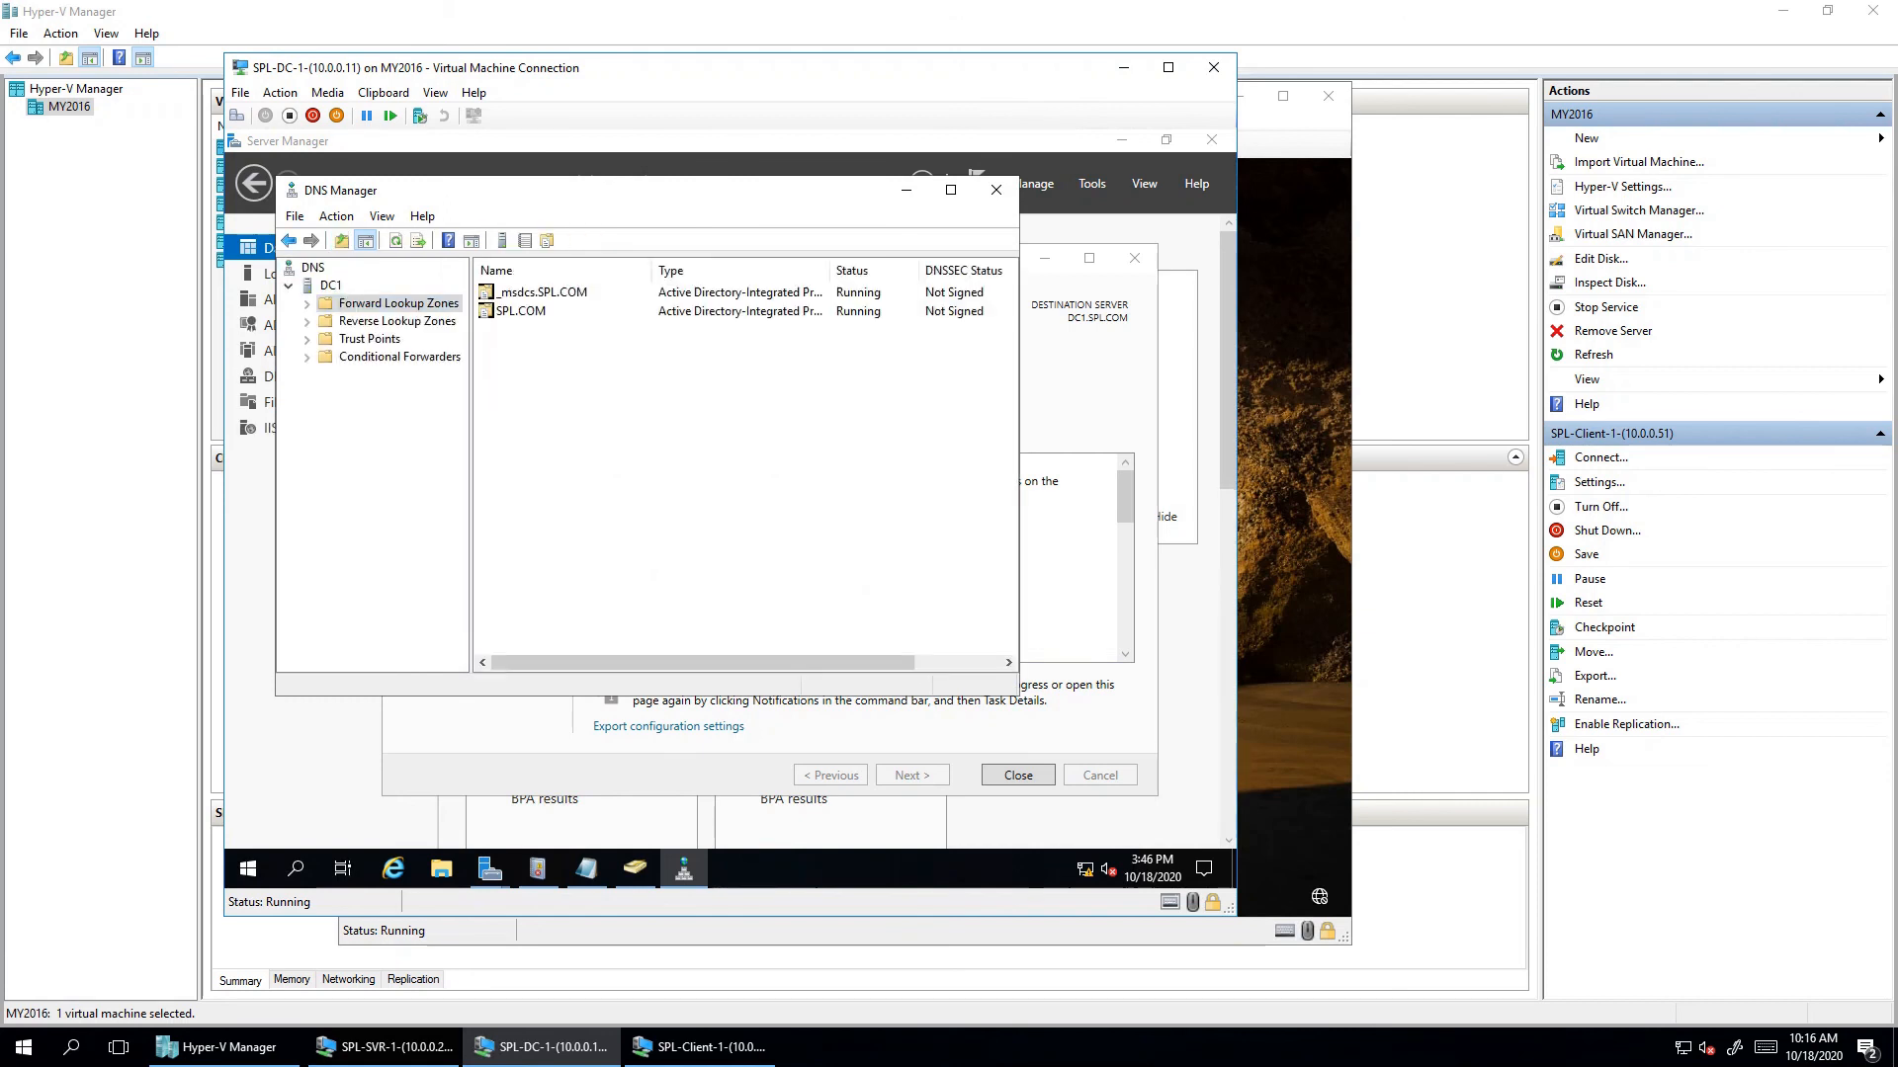
pyautogui.click(307, 305)
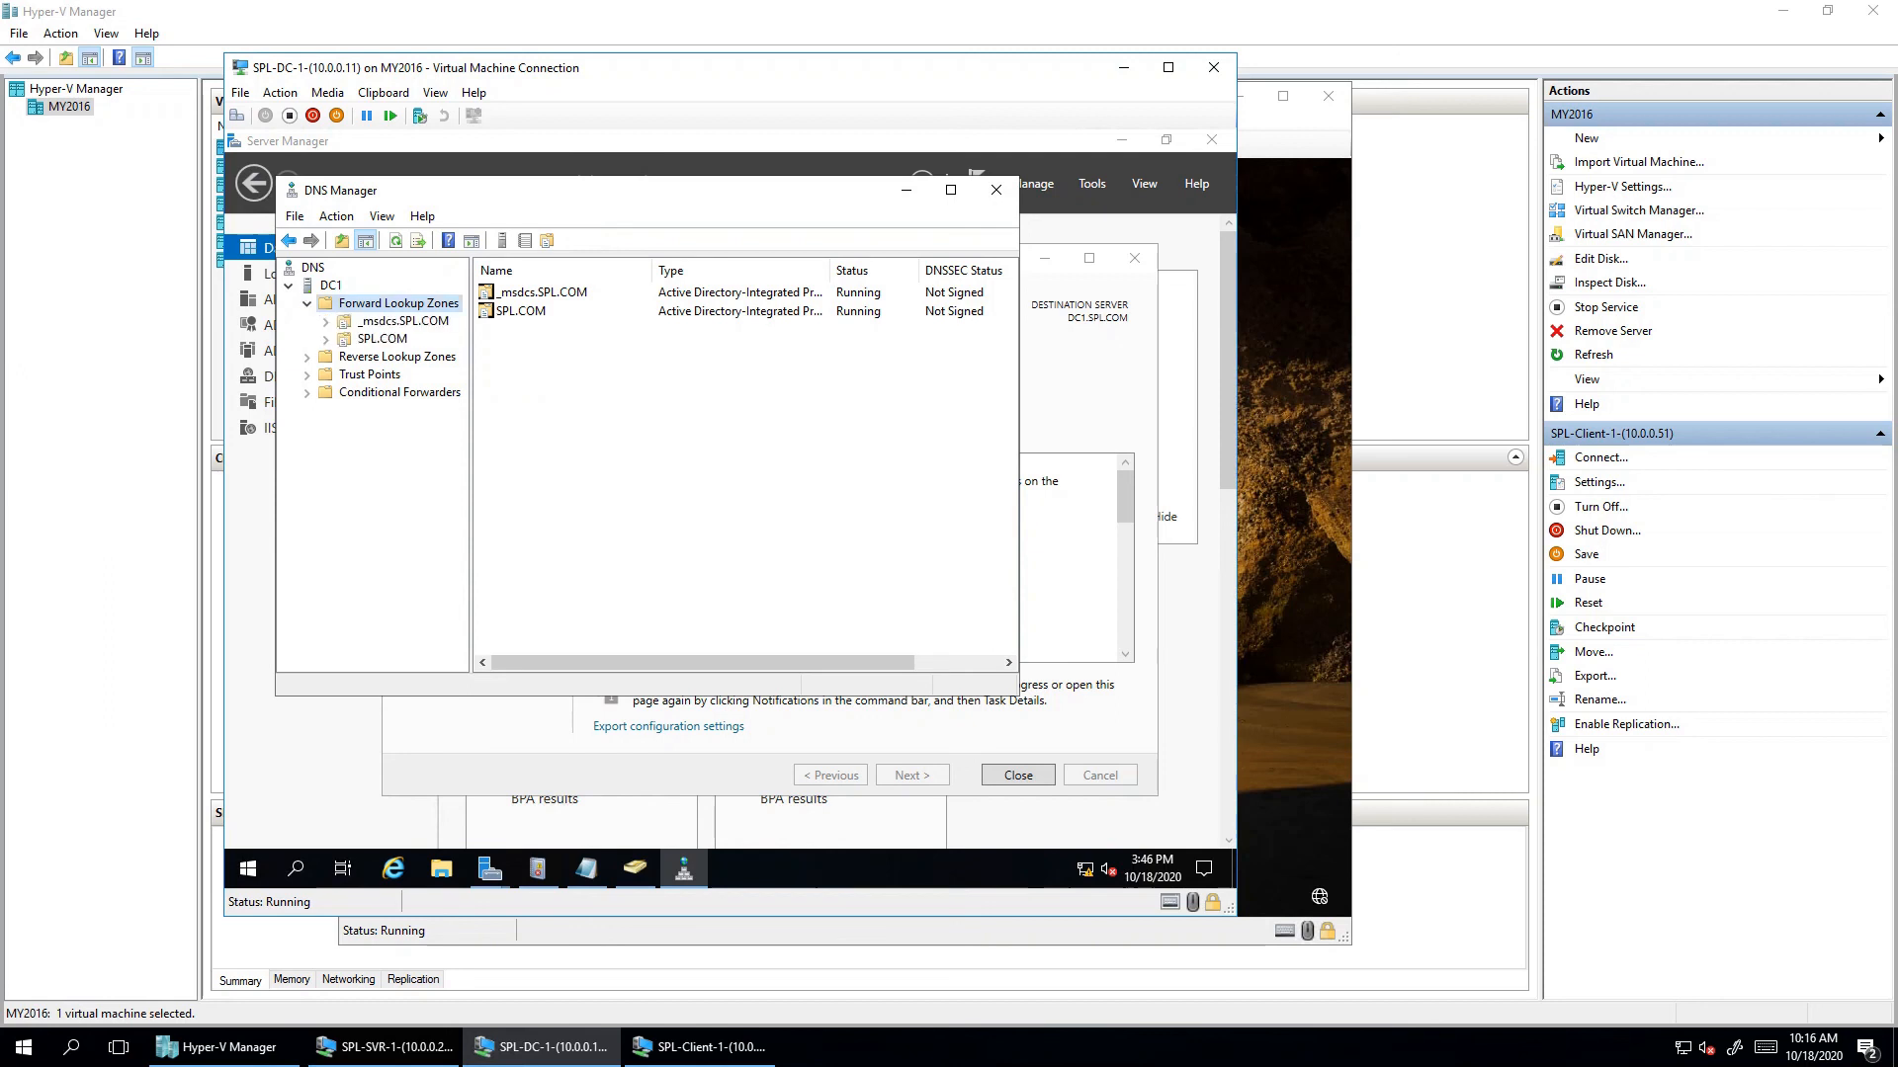
pyautogui.click(383, 339)
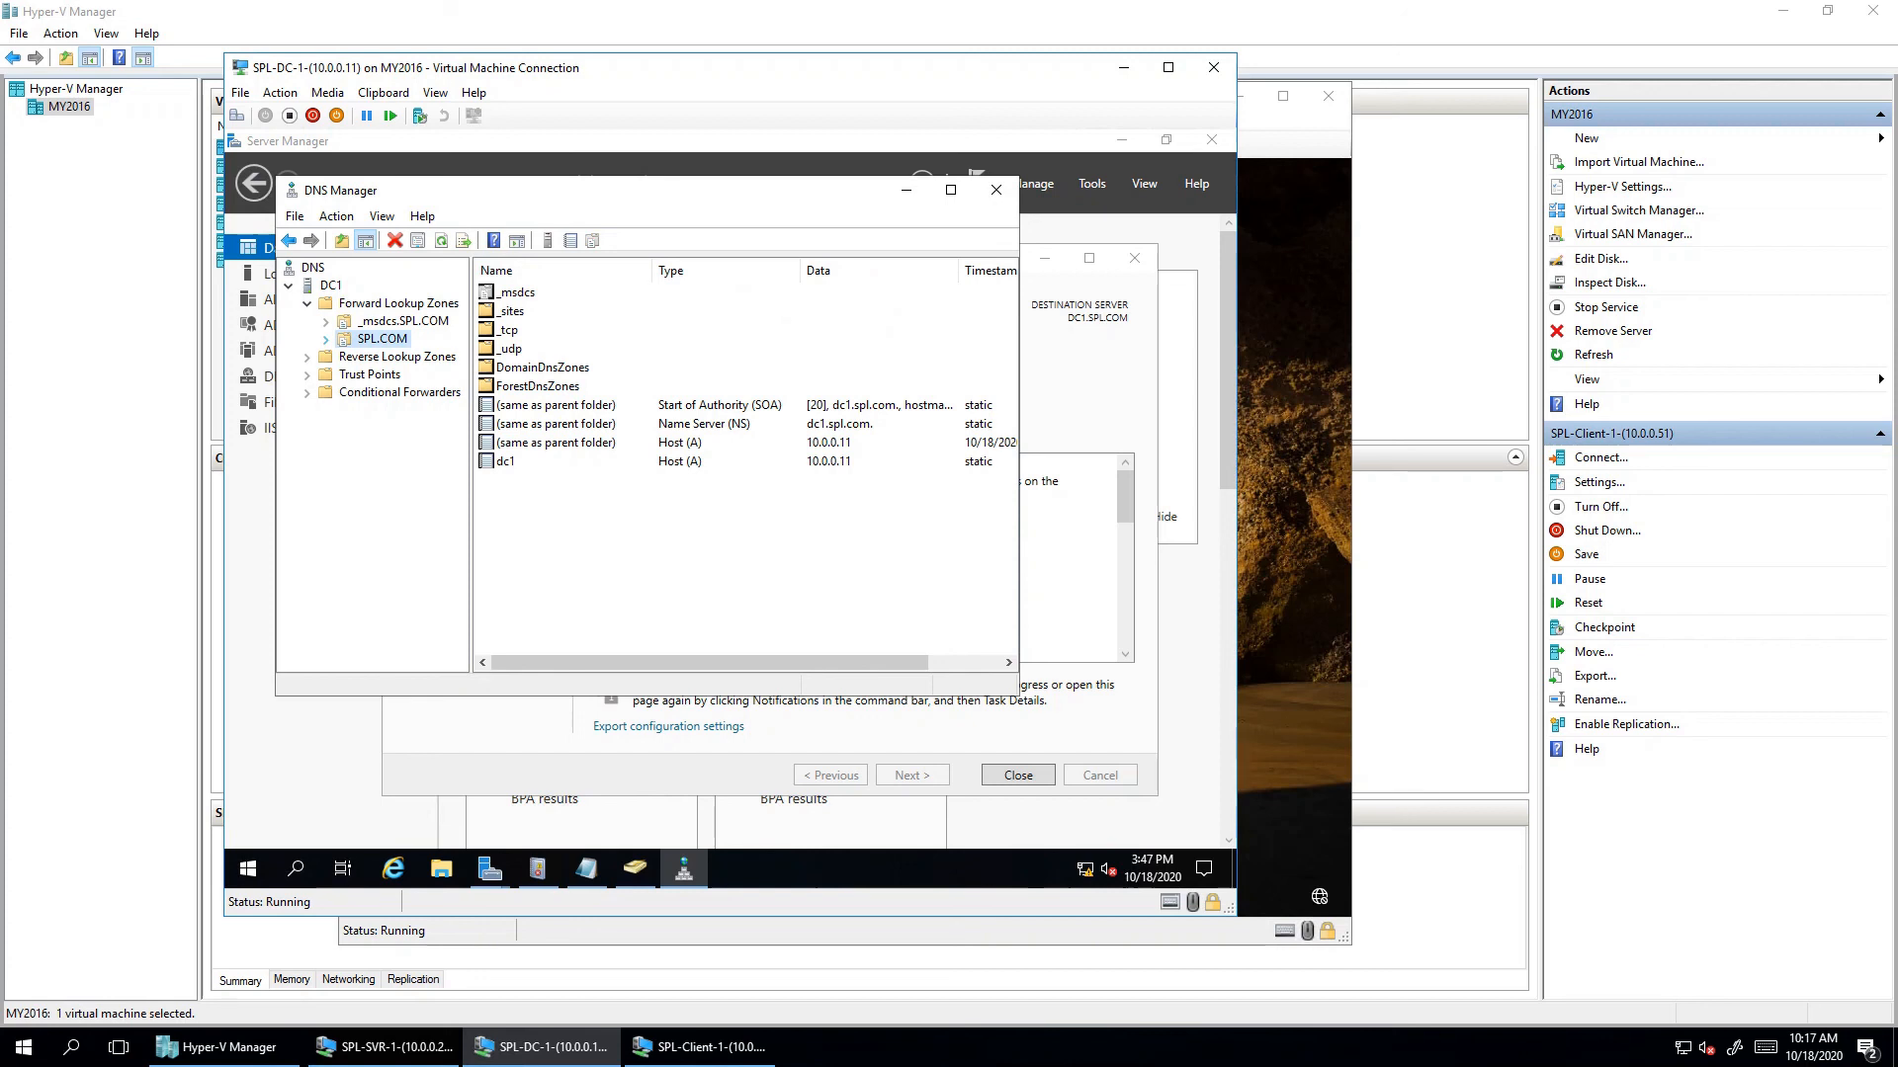
pyautogui.press('Right')
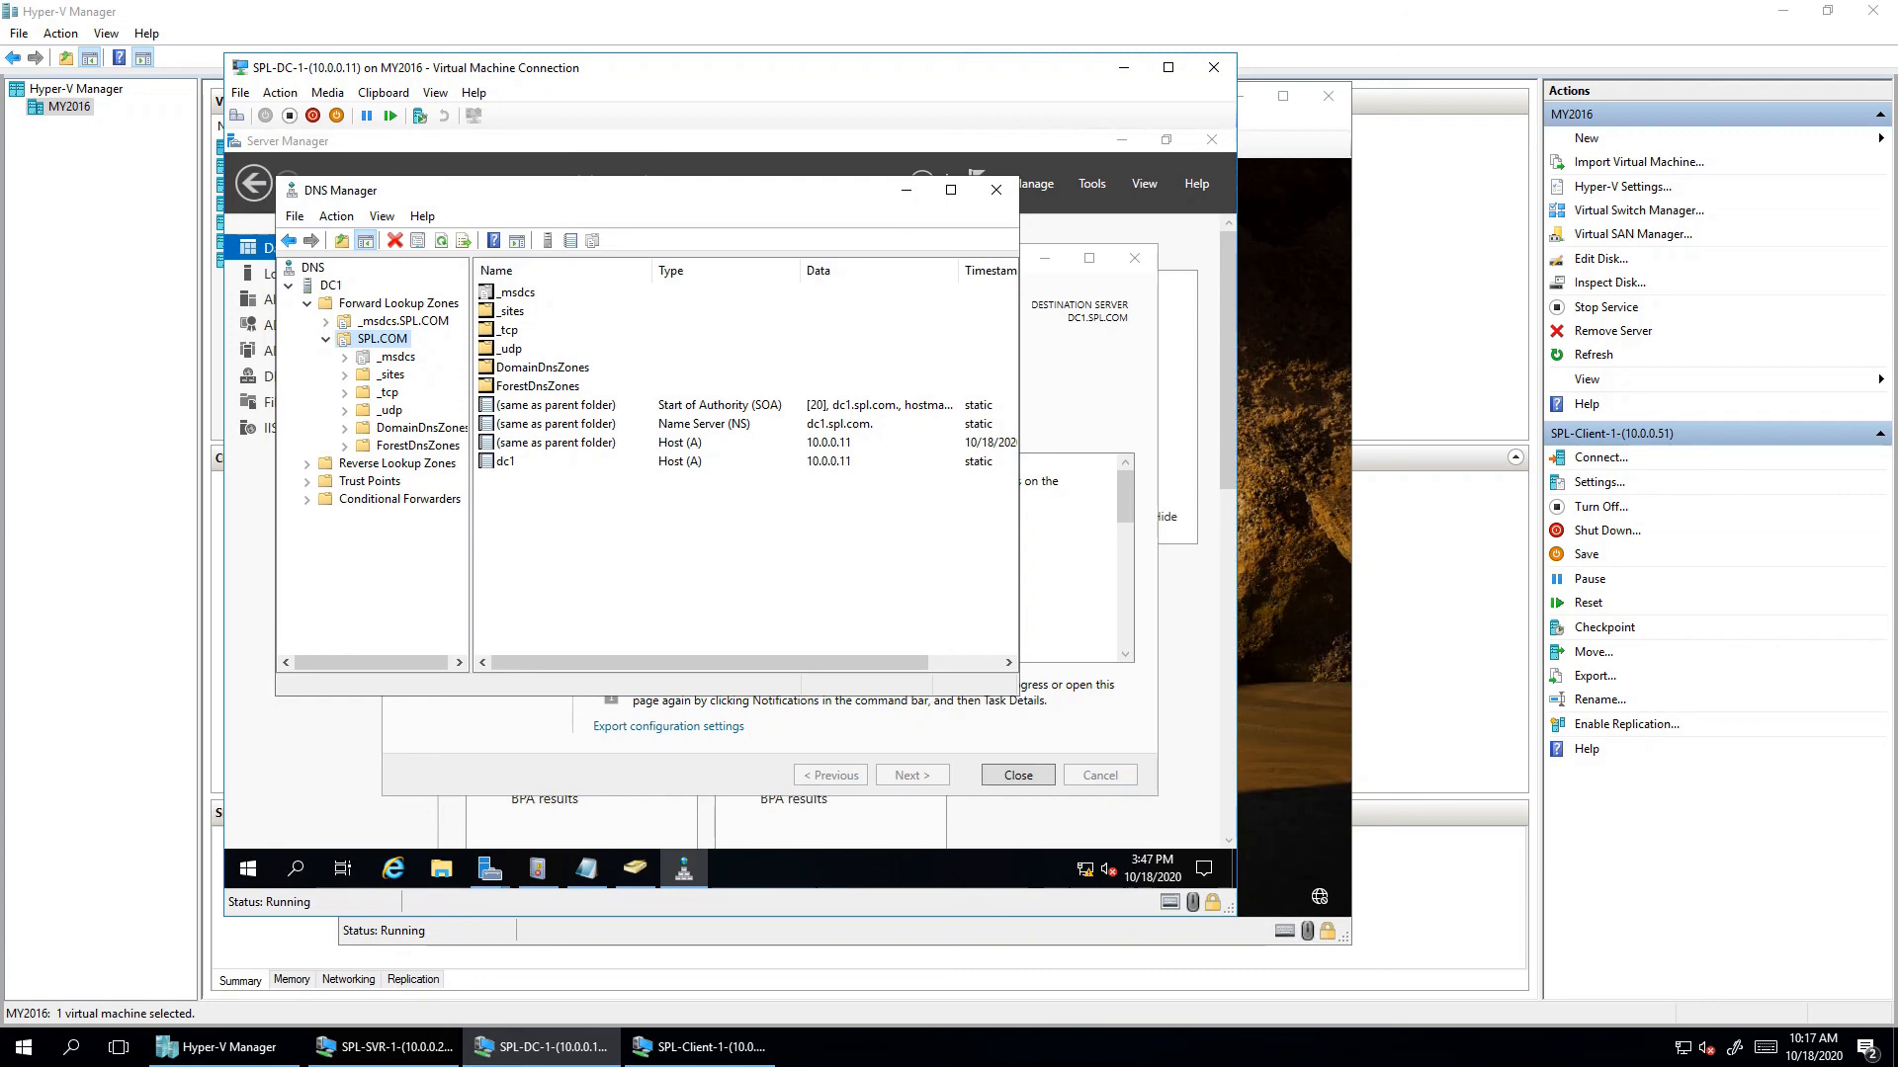
pyautogui.click(906, 190)
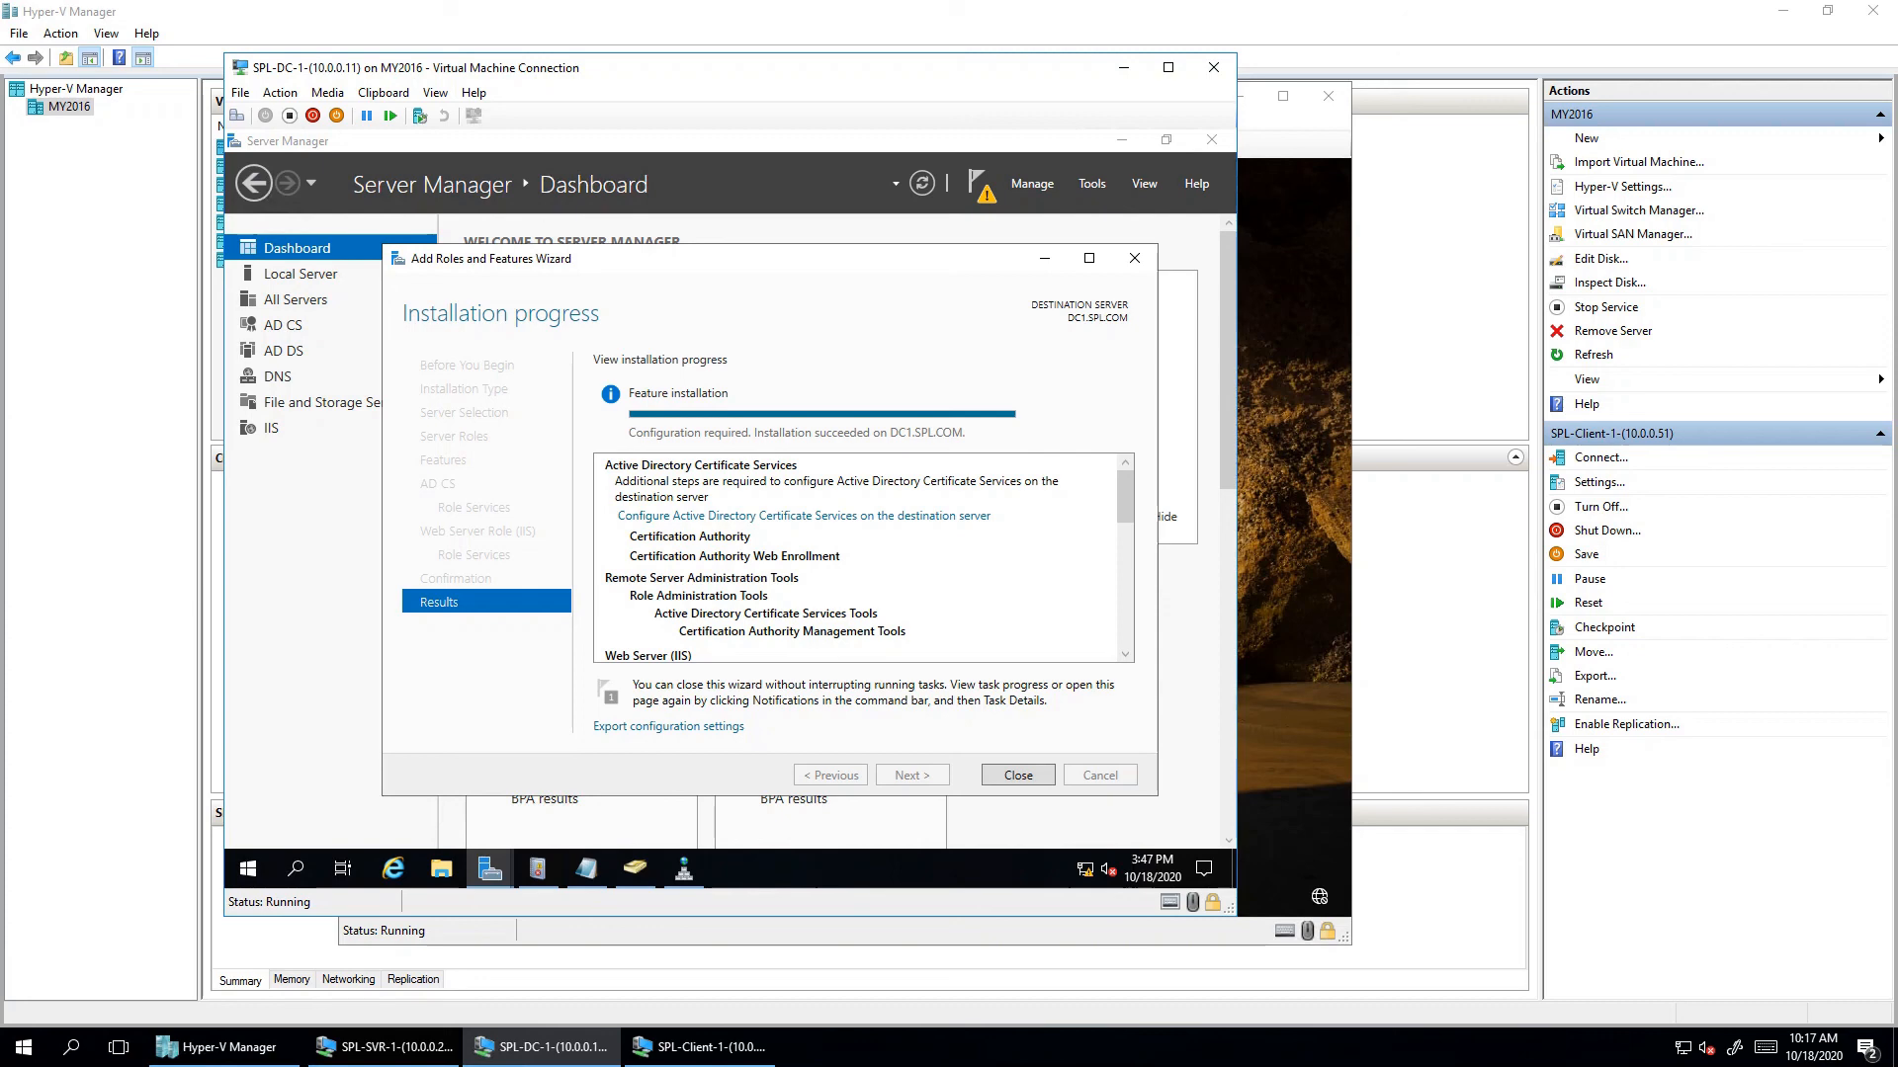
# - Launch AD CS configuration and select the Certification Authority and Web Enrollment role services
pyautogui.click(804, 516)
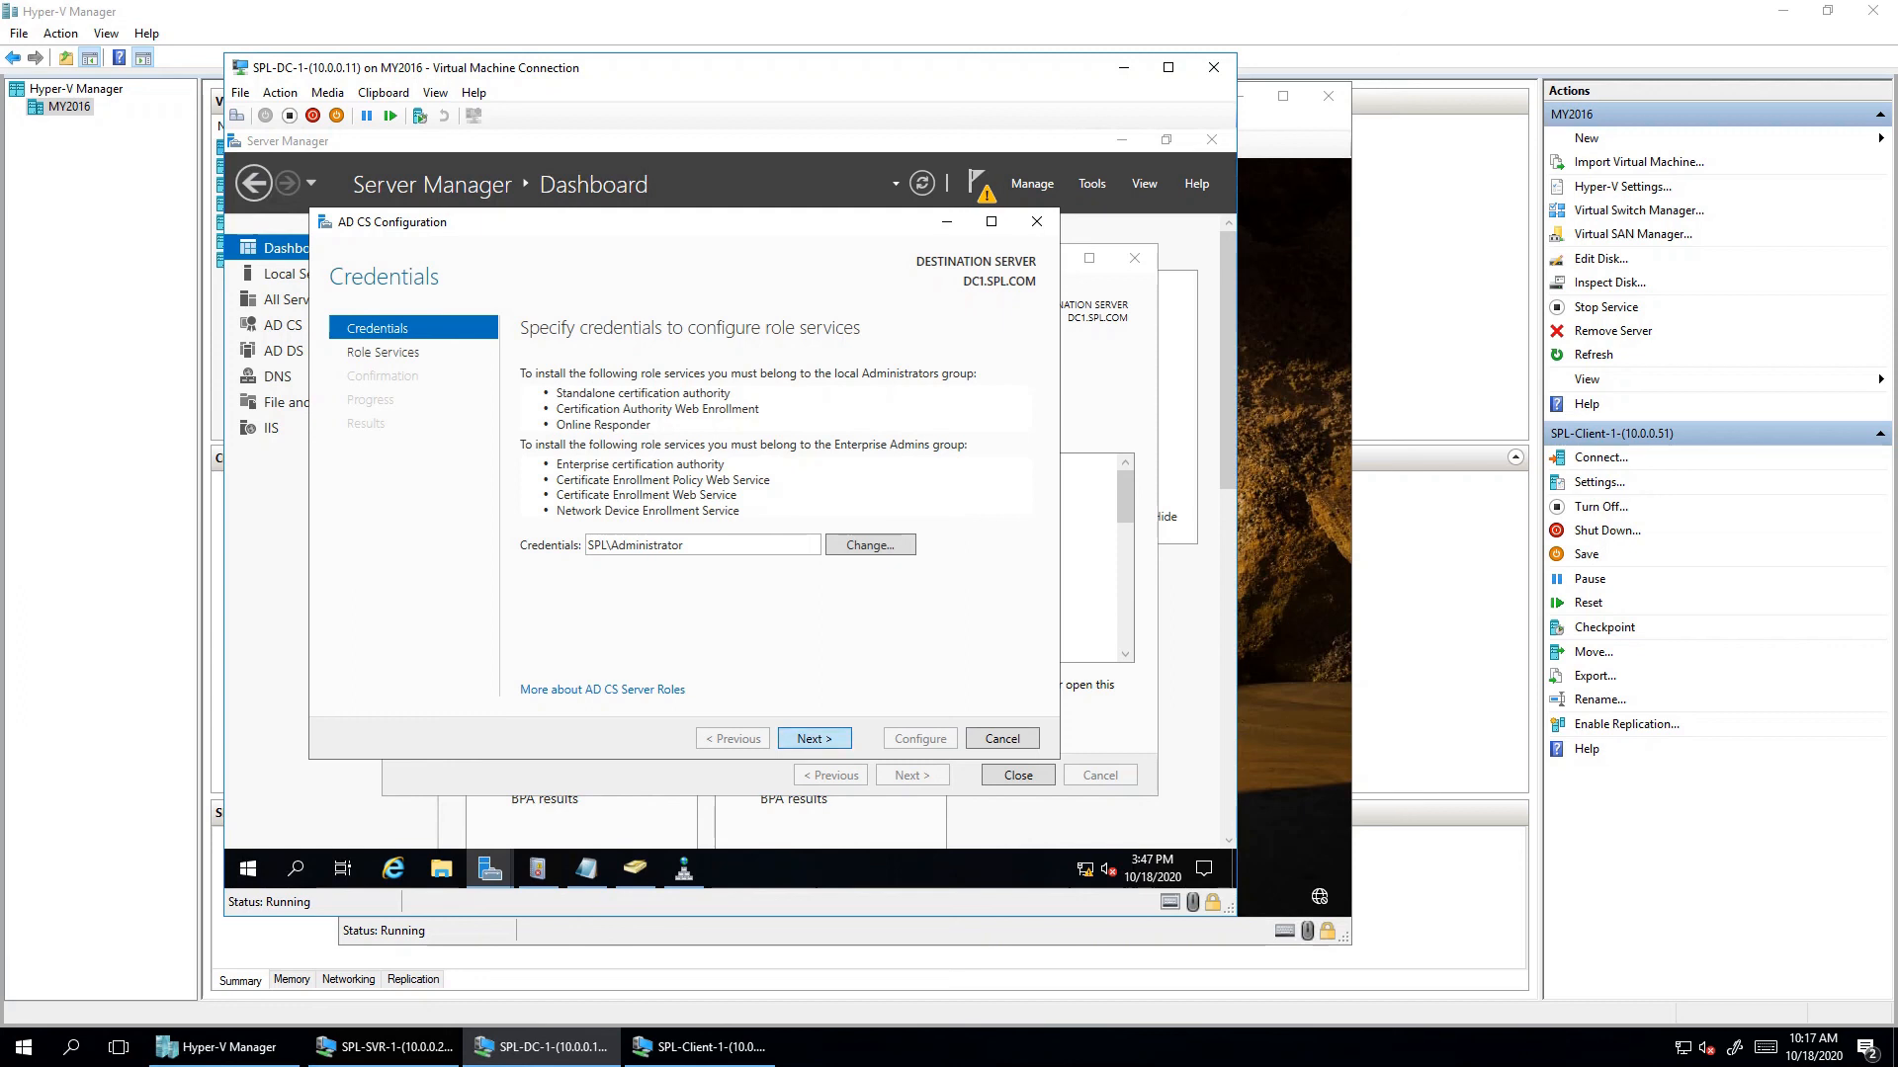
pyautogui.press('Return')
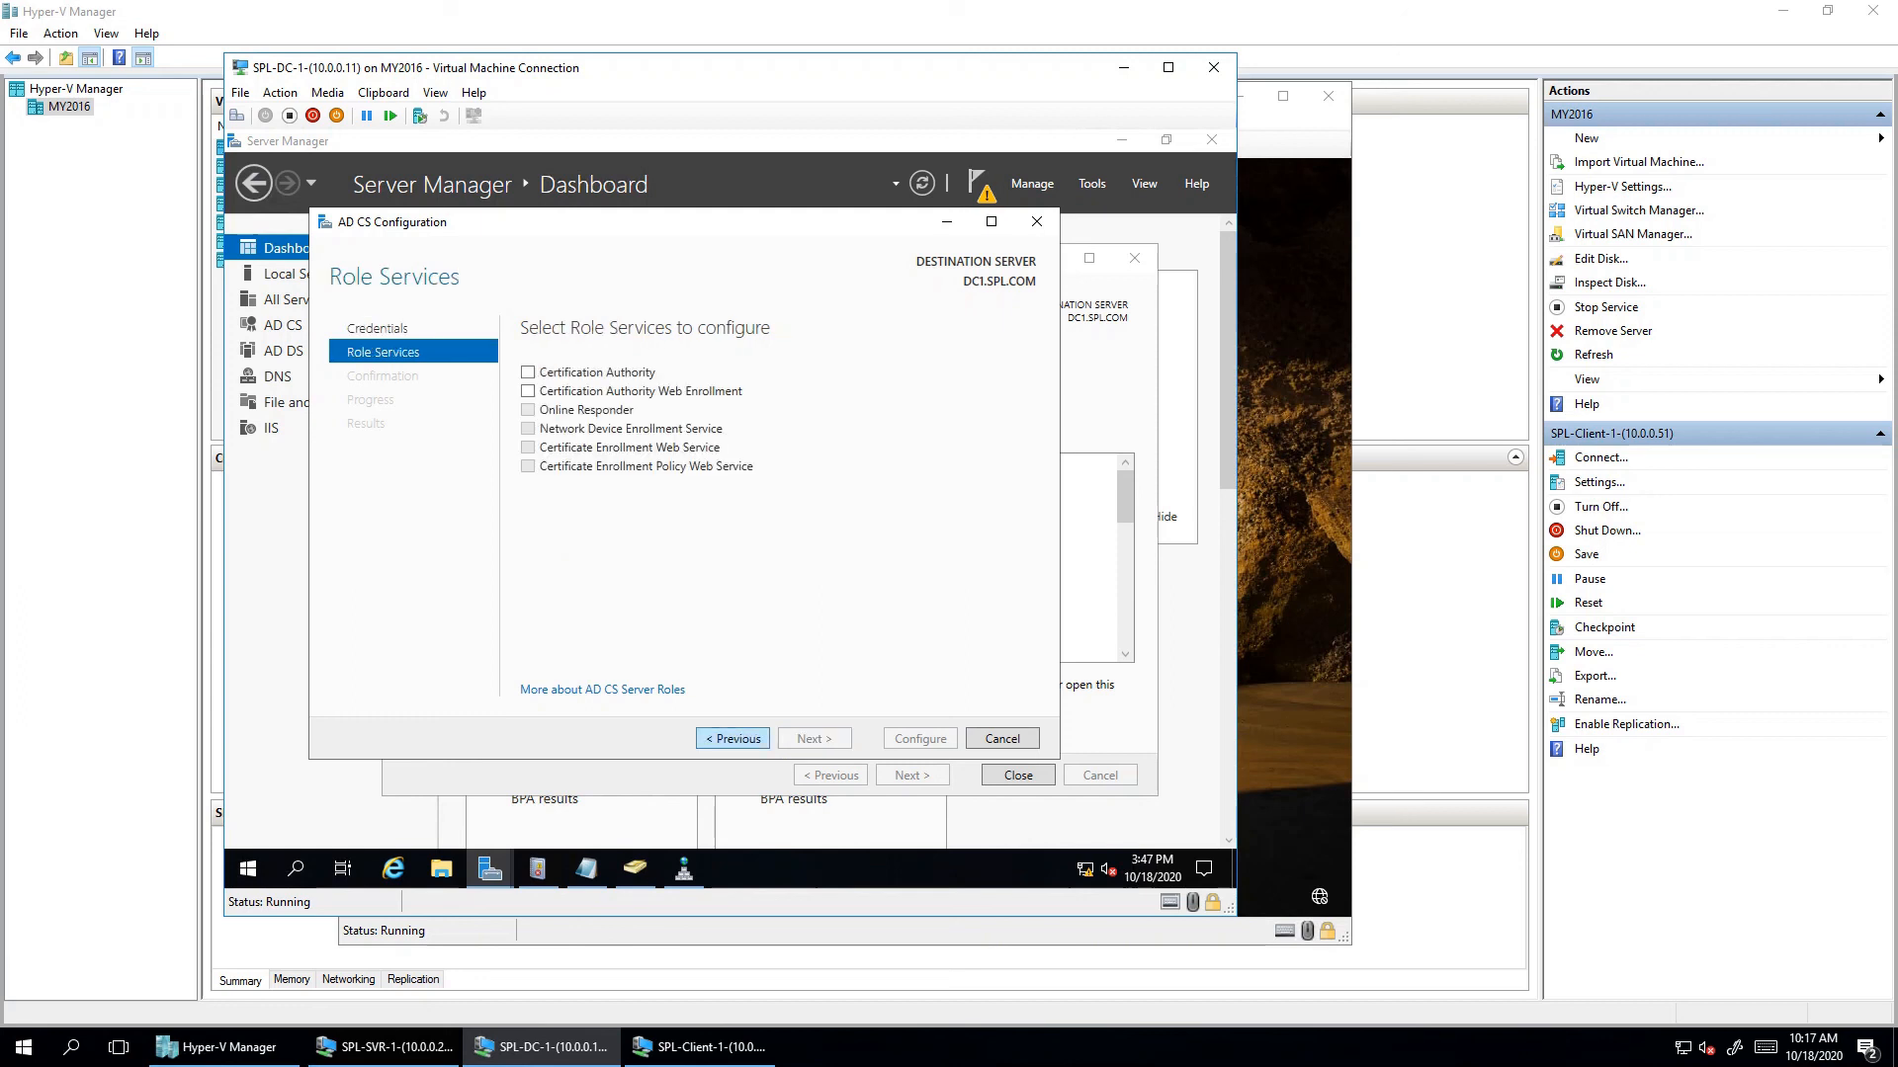
pyautogui.press('space')
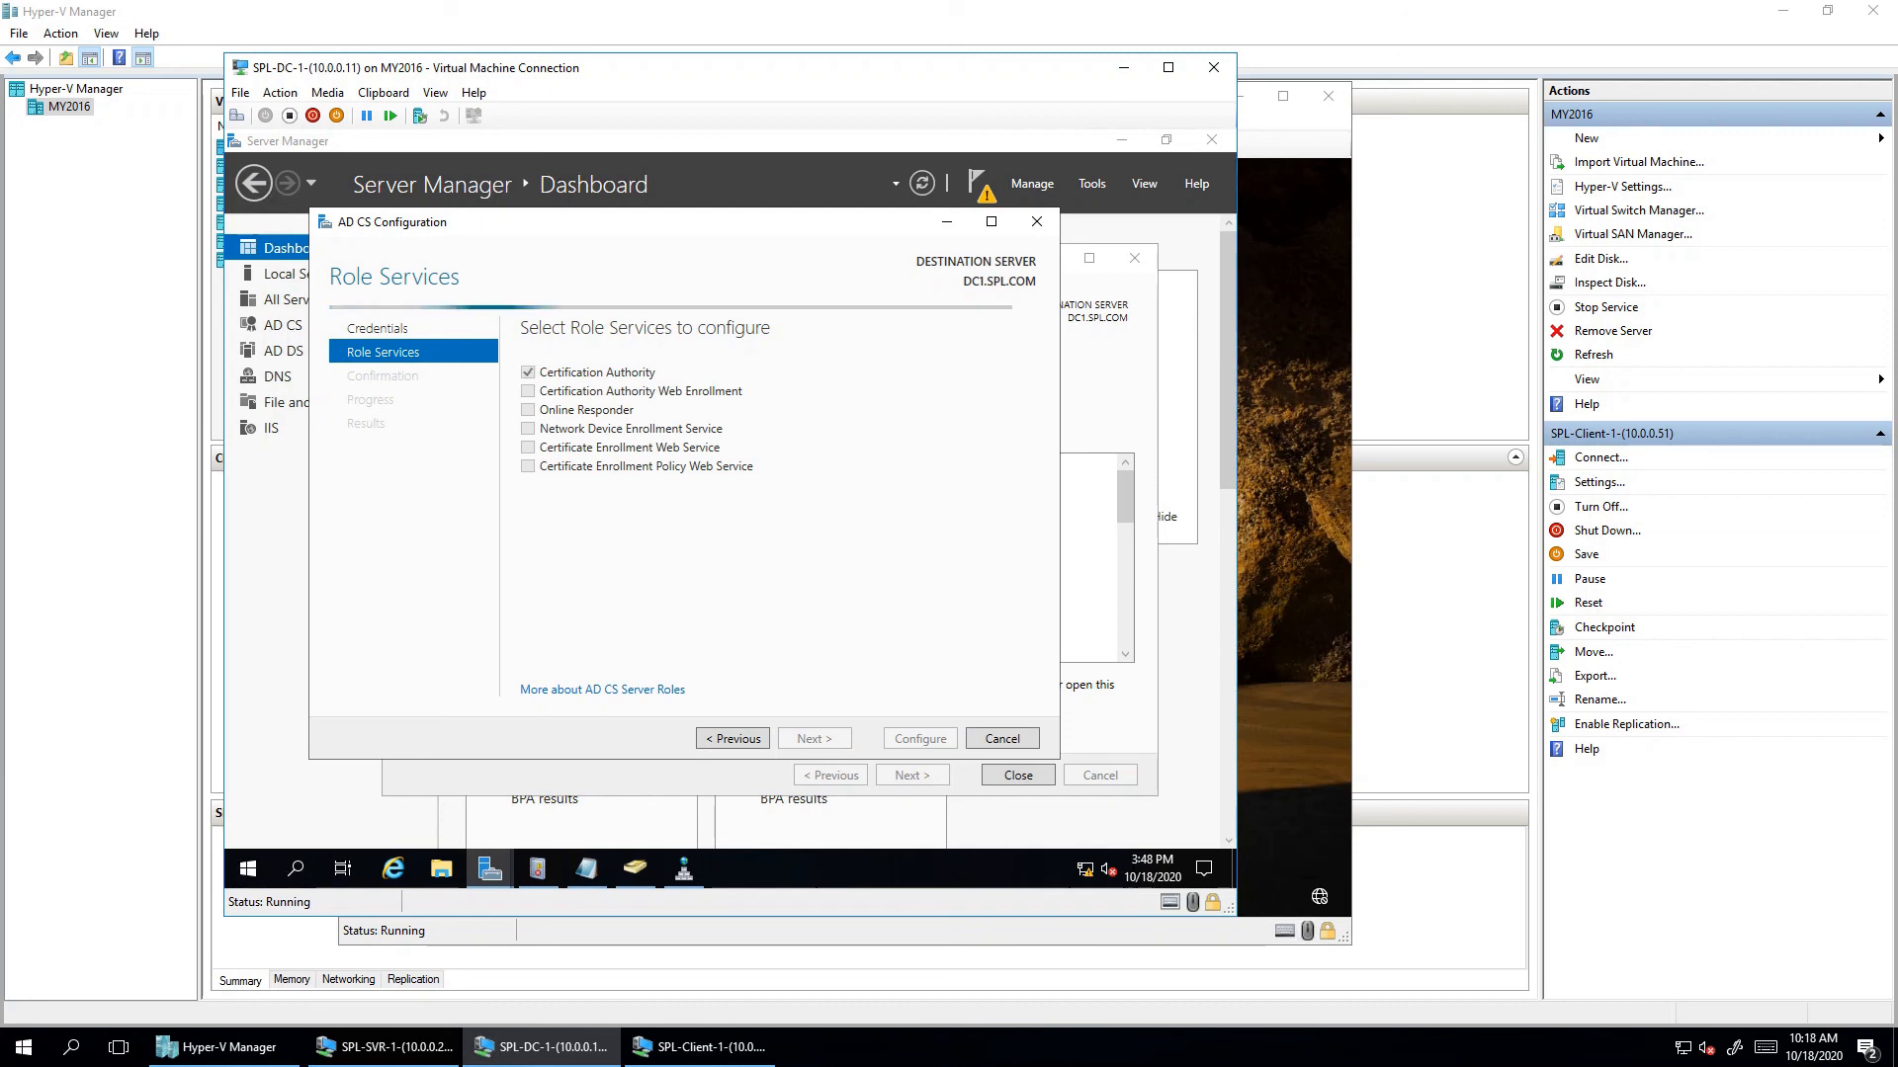
pyautogui.press('space')
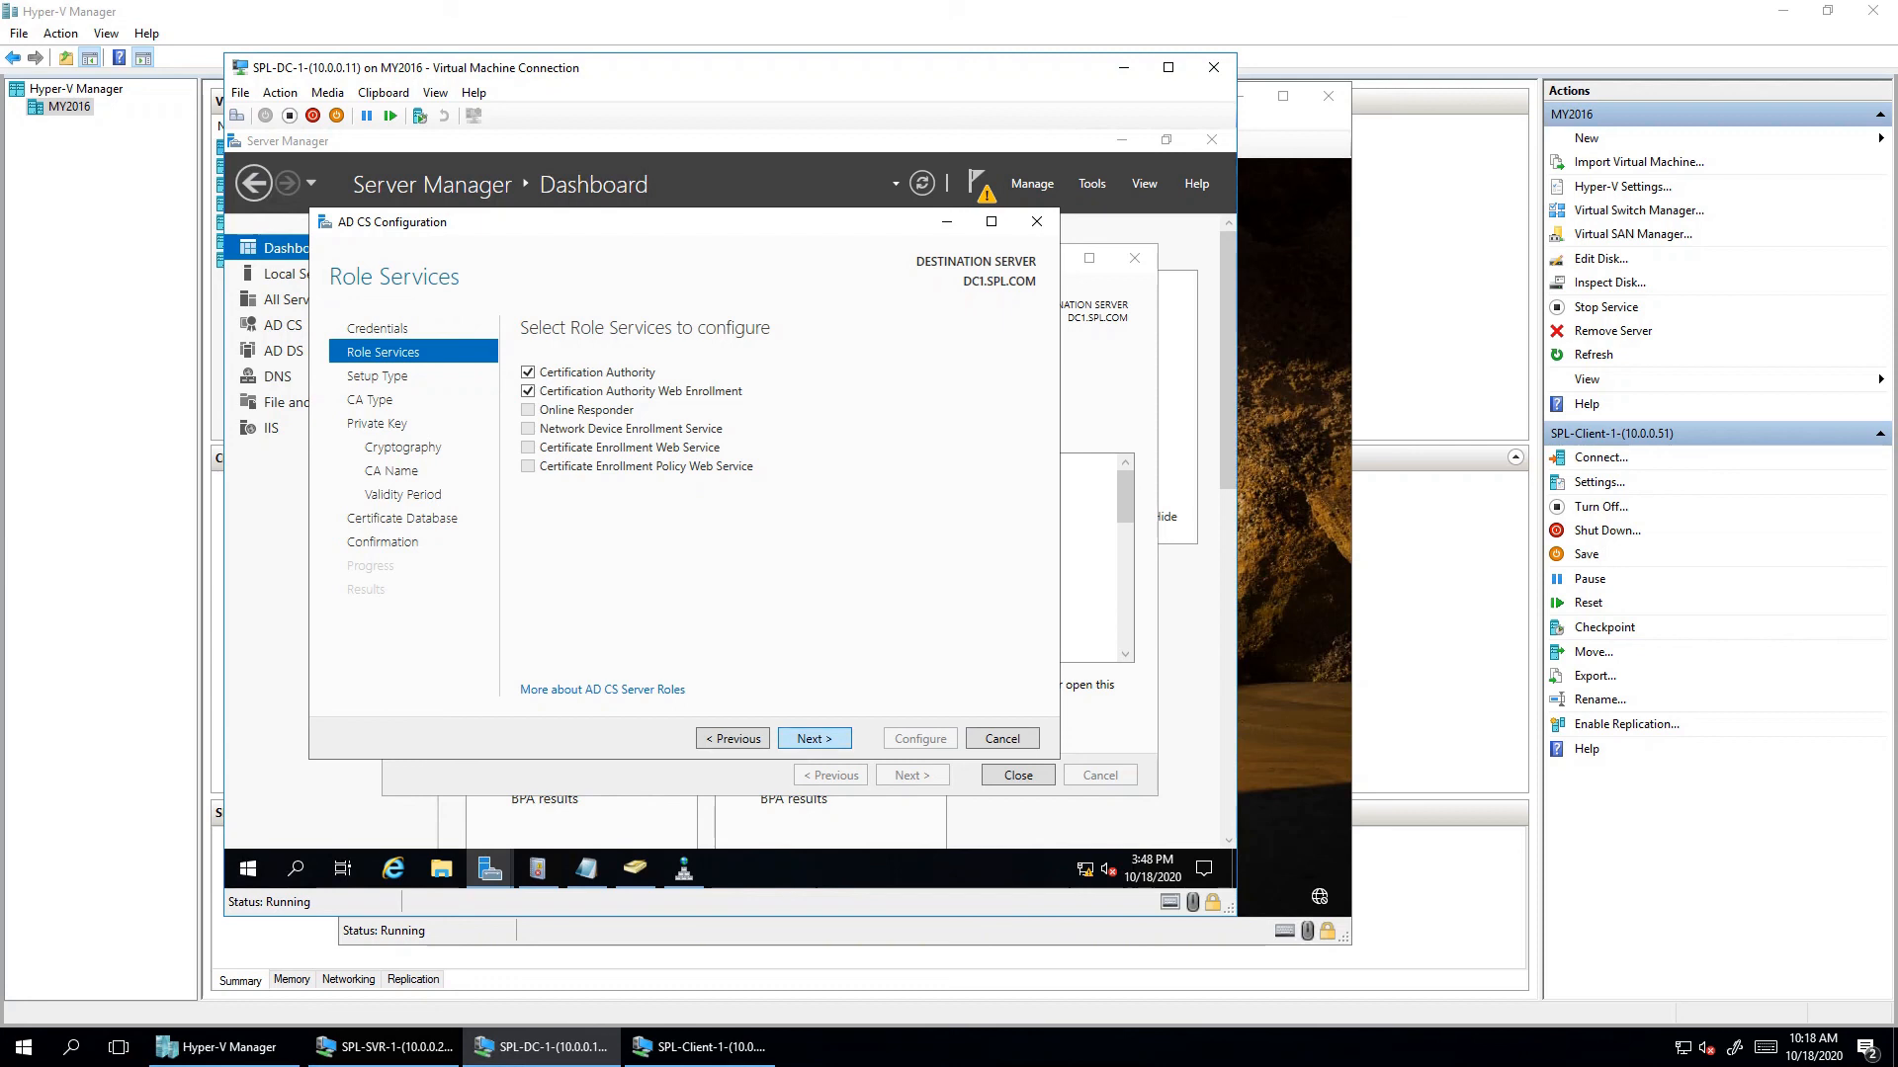
# - Choose Enterprise CA, Root CA and creation of a new private key
pyautogui.press('Return')
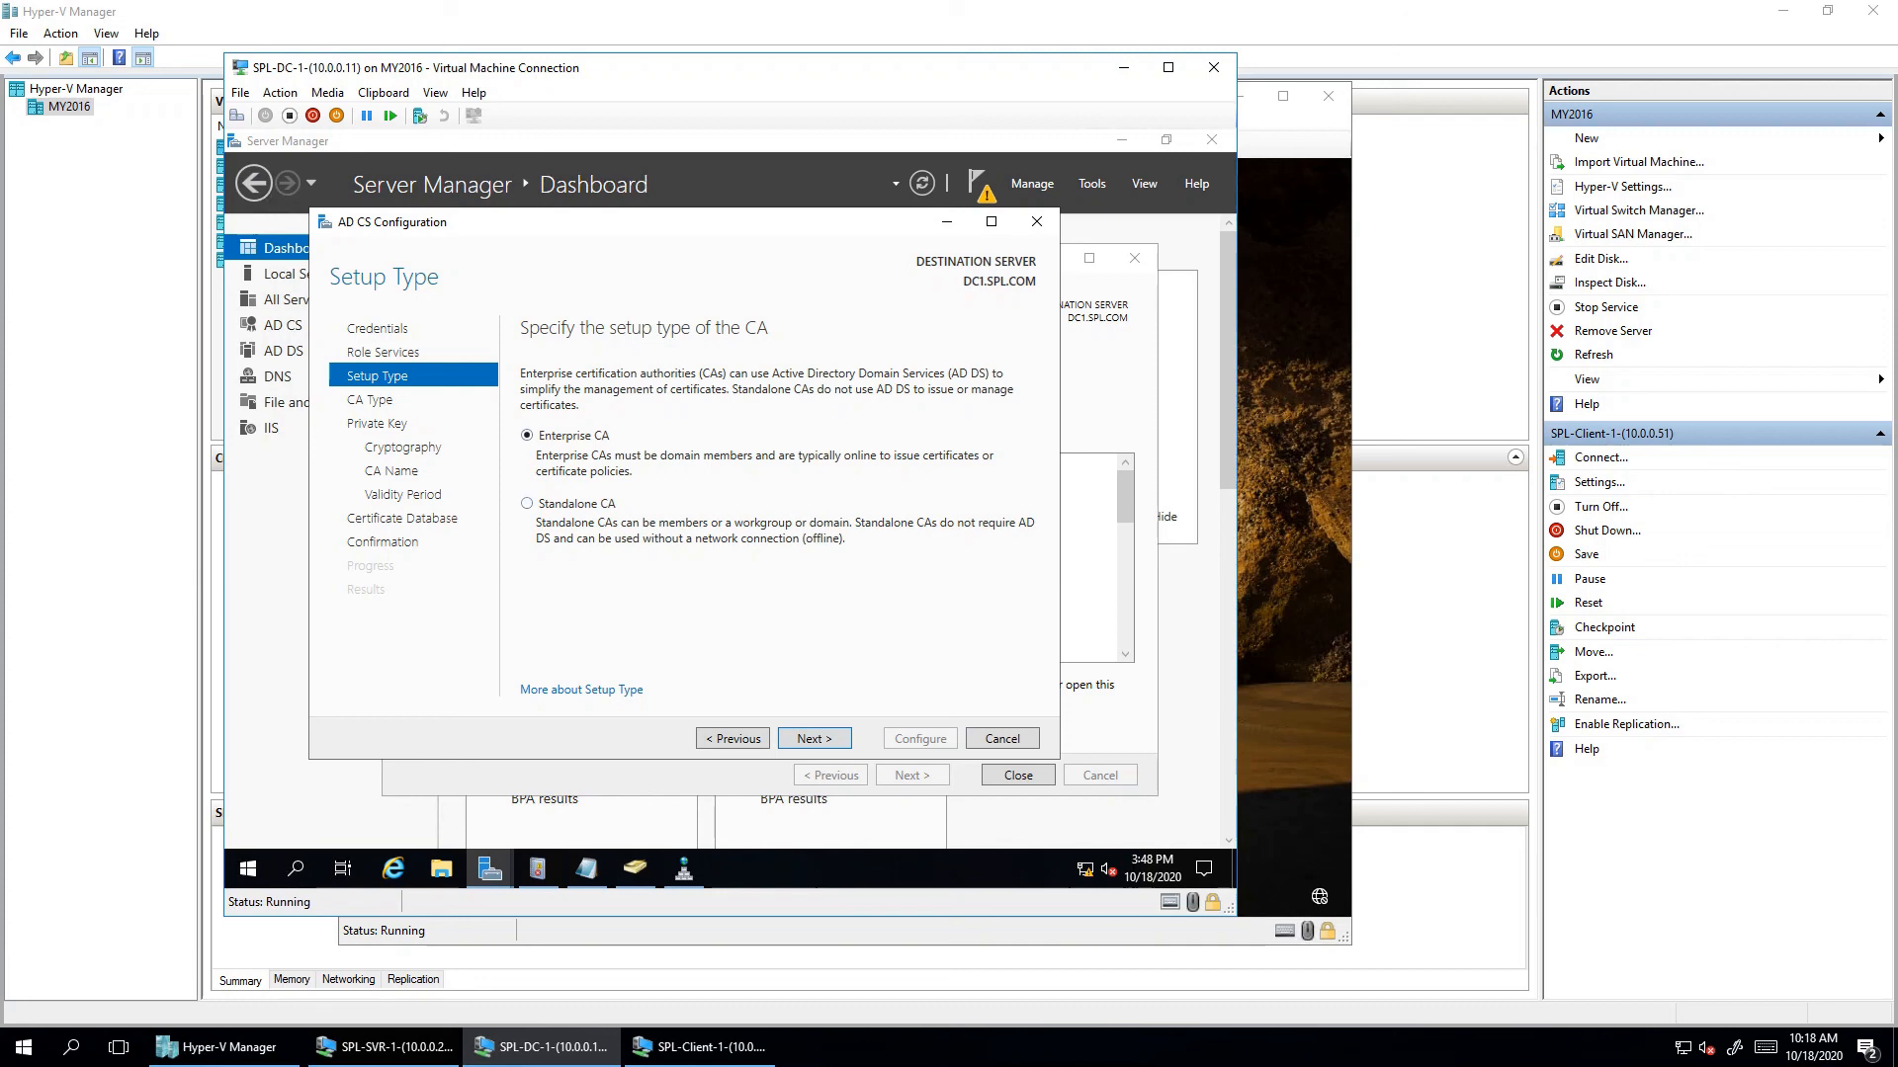
pyautogui.press('Return')
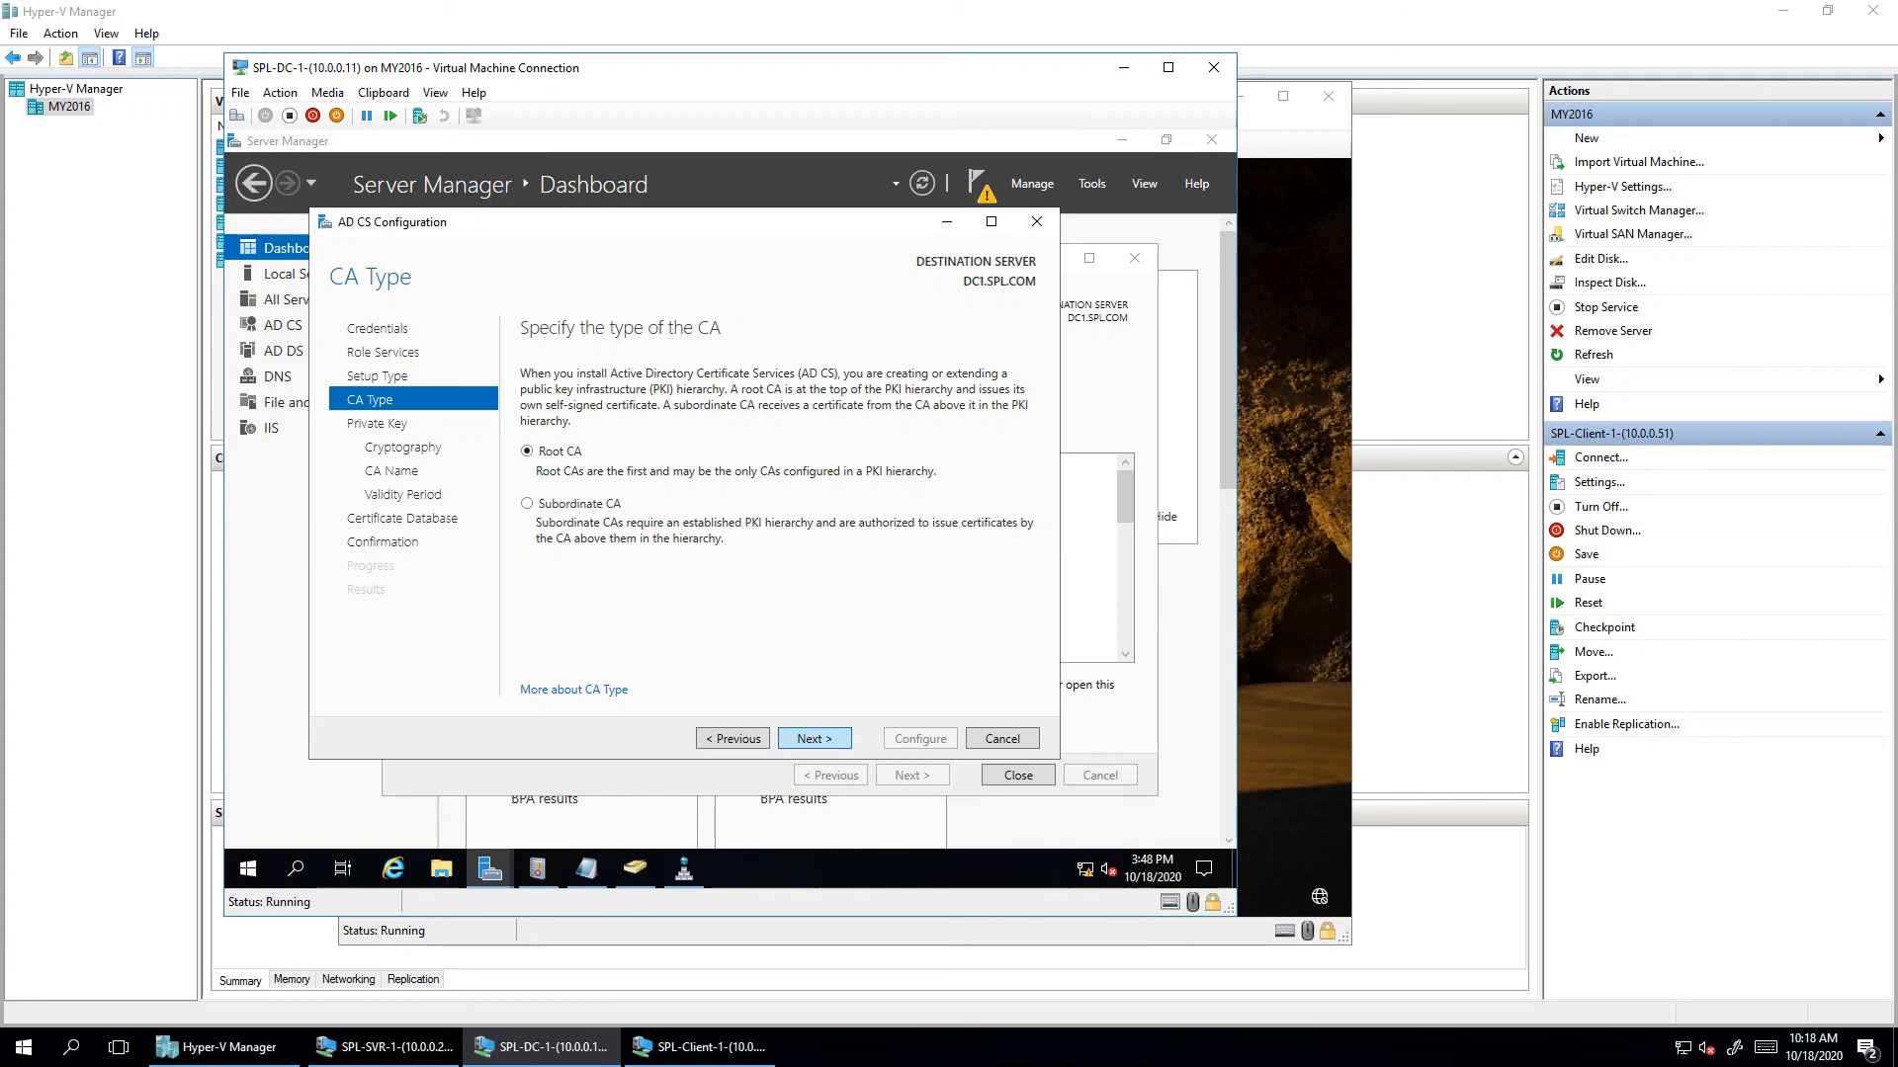
pyautogui.press('Return')
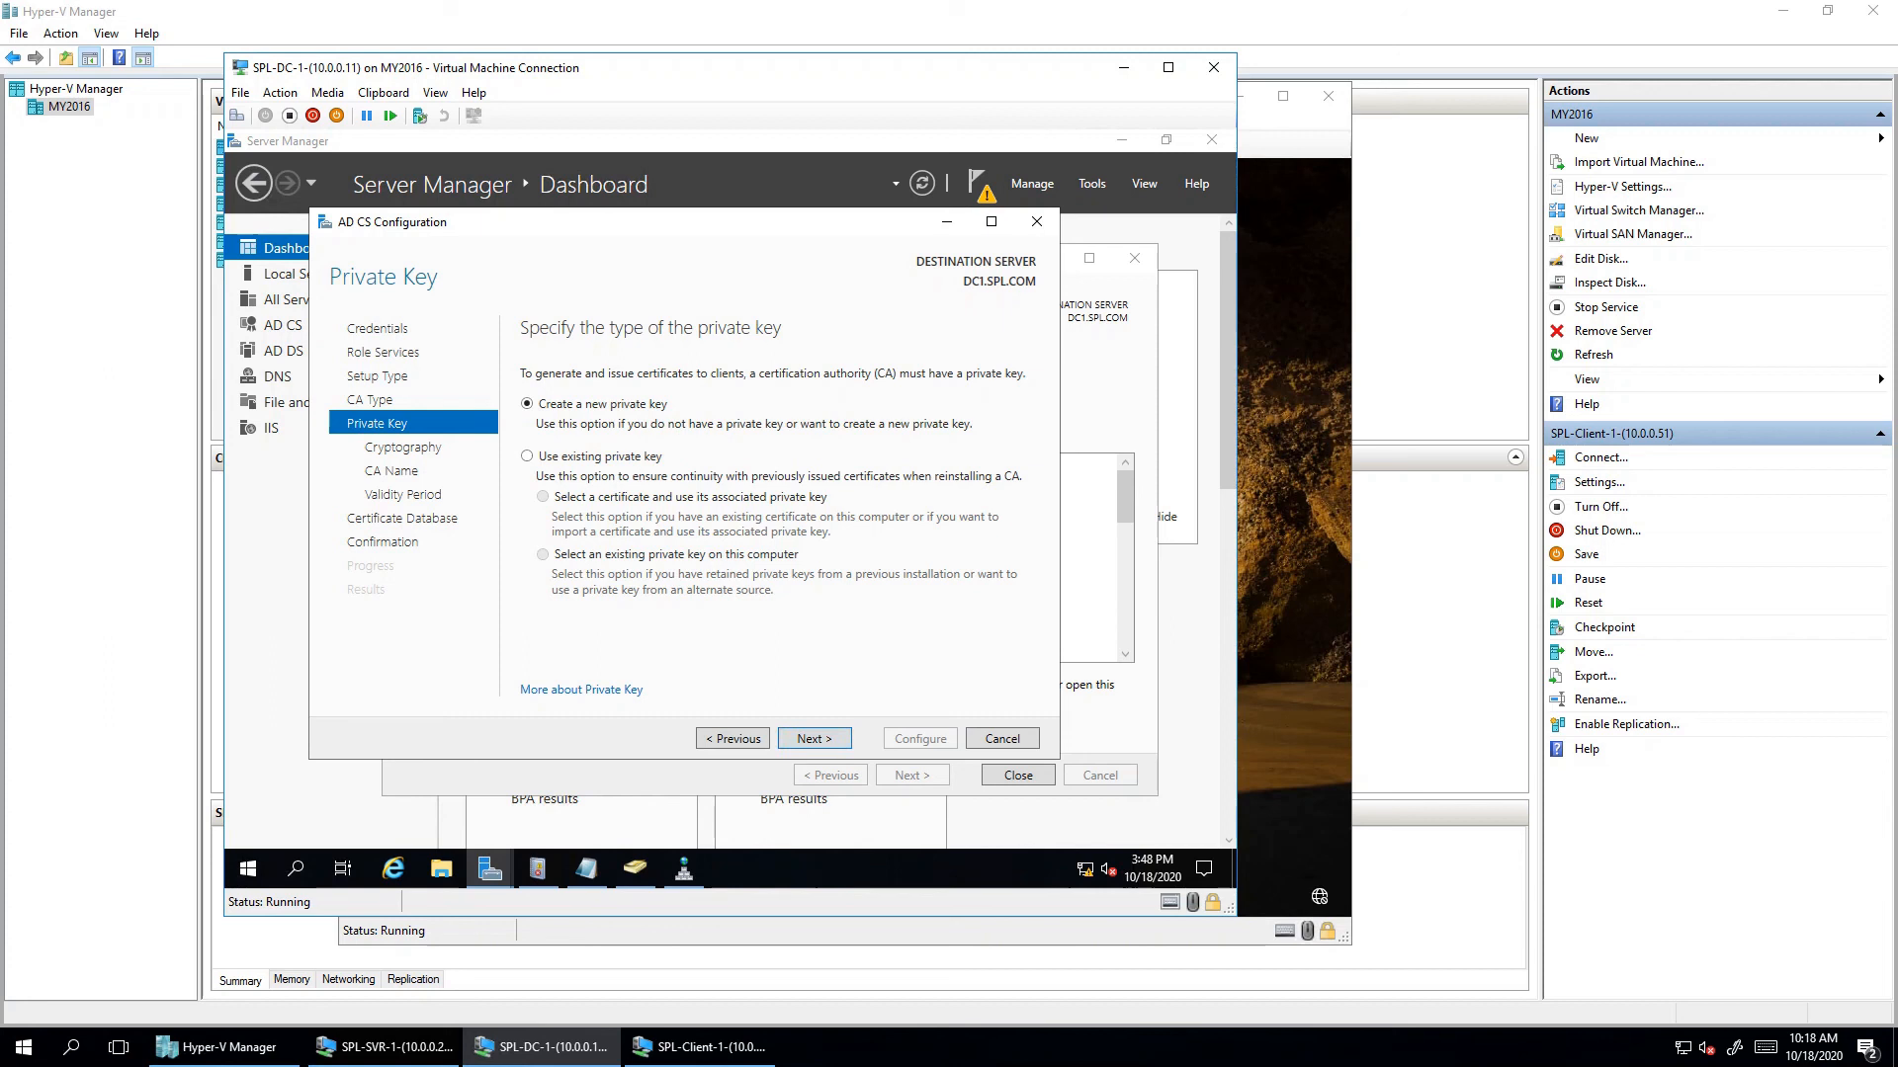
pyautogui.press('Return')
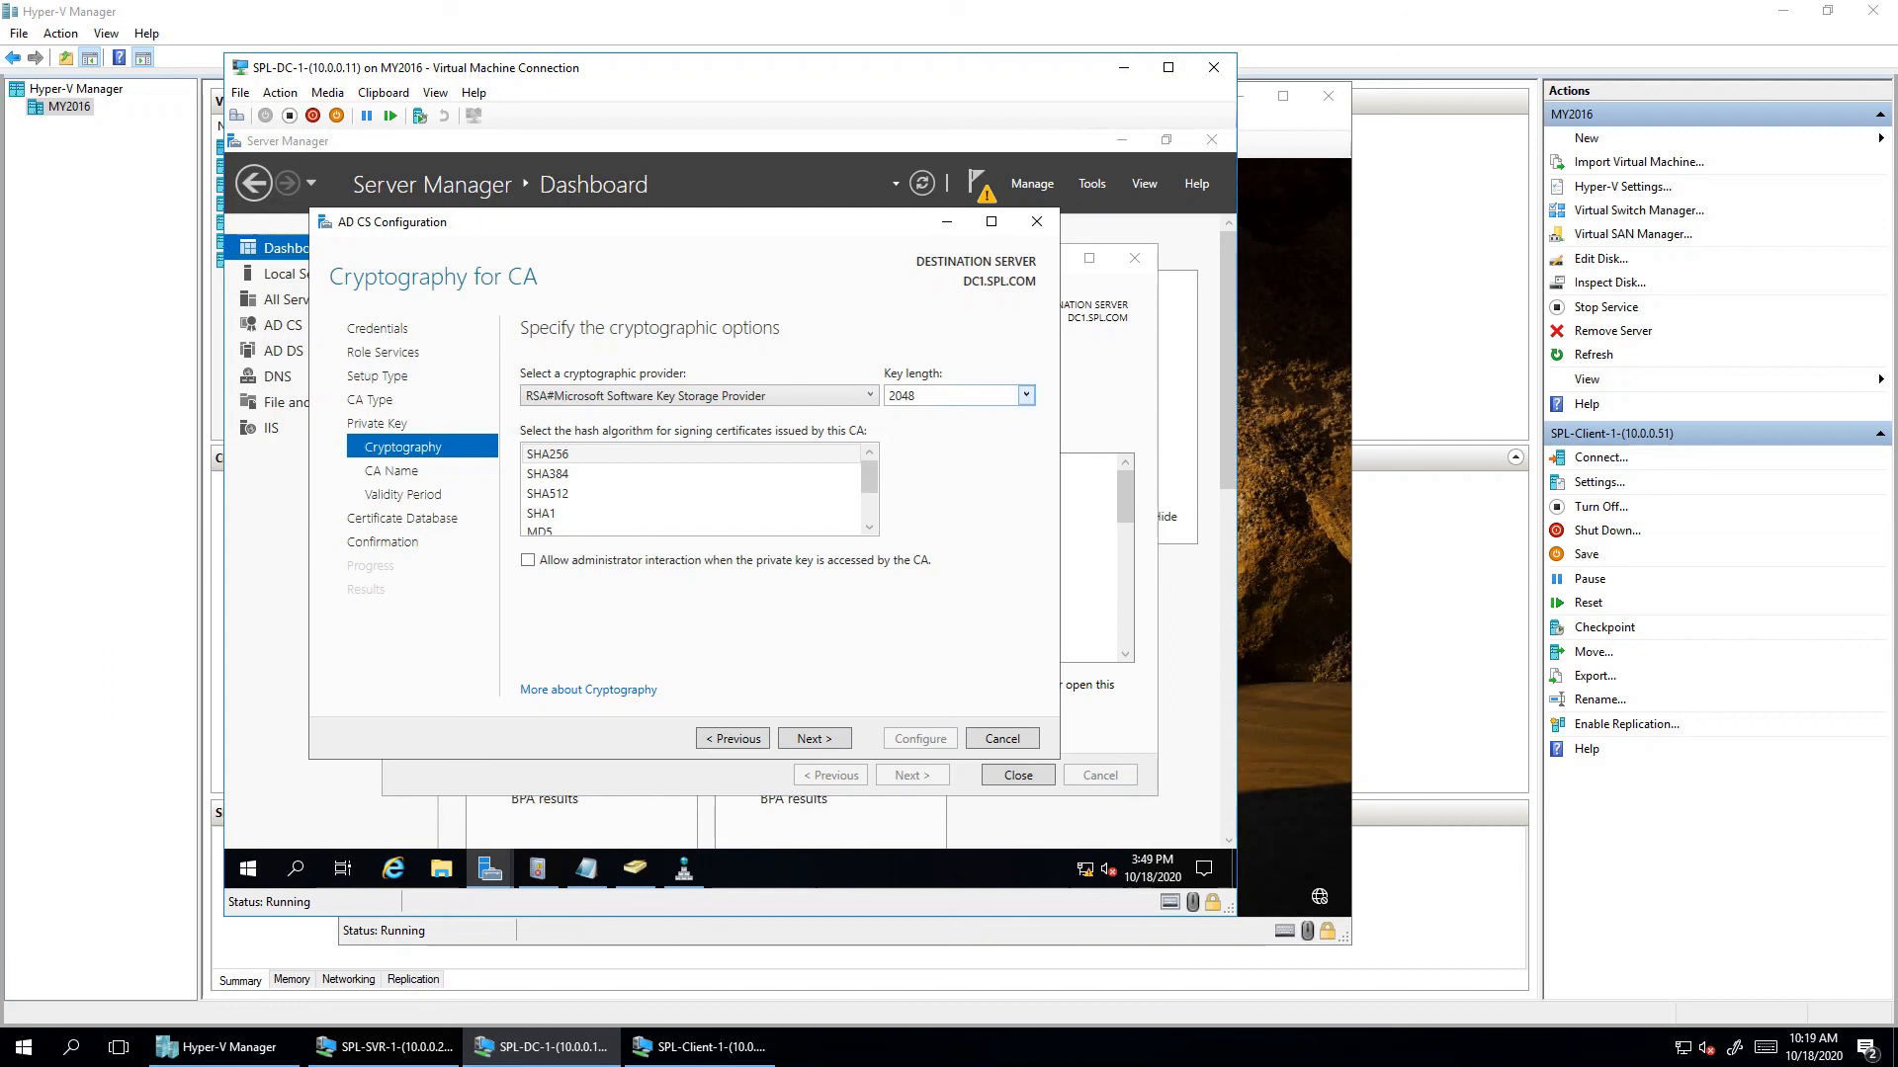
# - Keep the 2048-bit key length and name the CA SPL-CA
pyautogui.click(1026, 395)
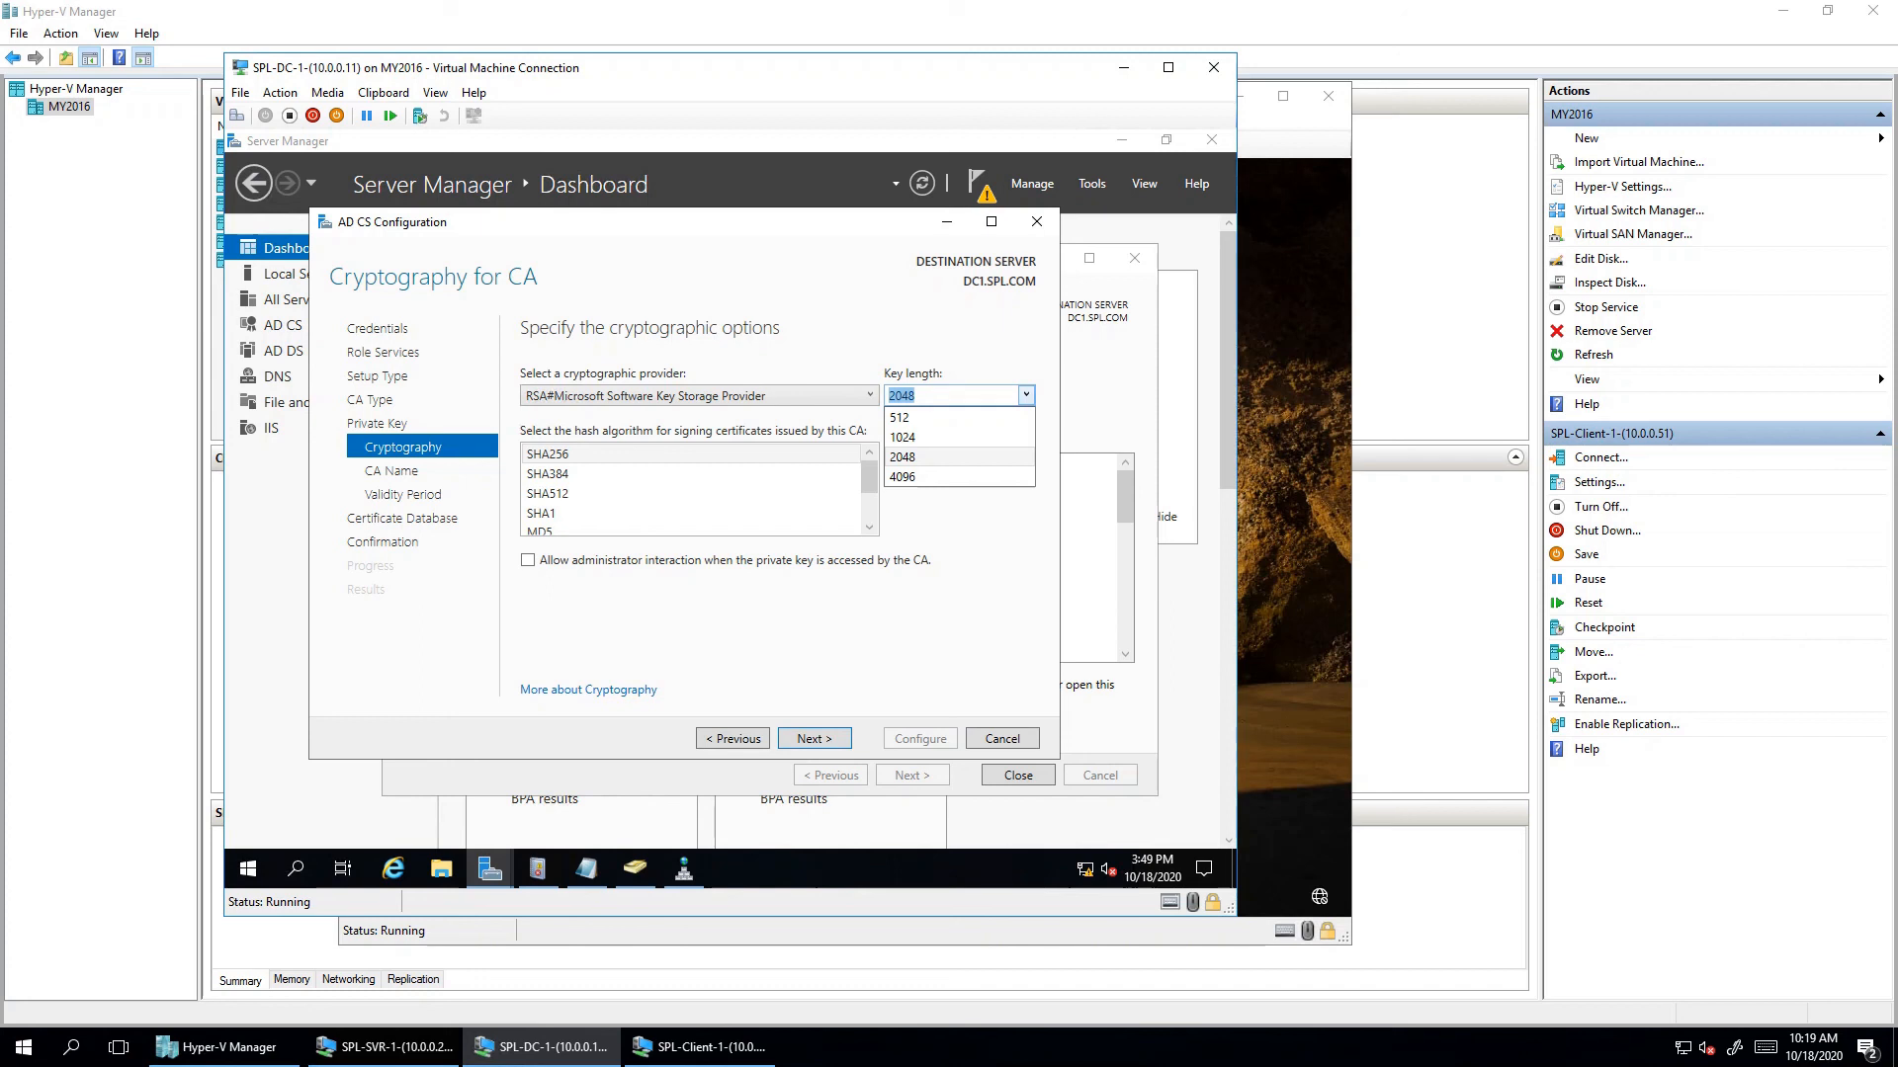
pyautogui.press('Escape')
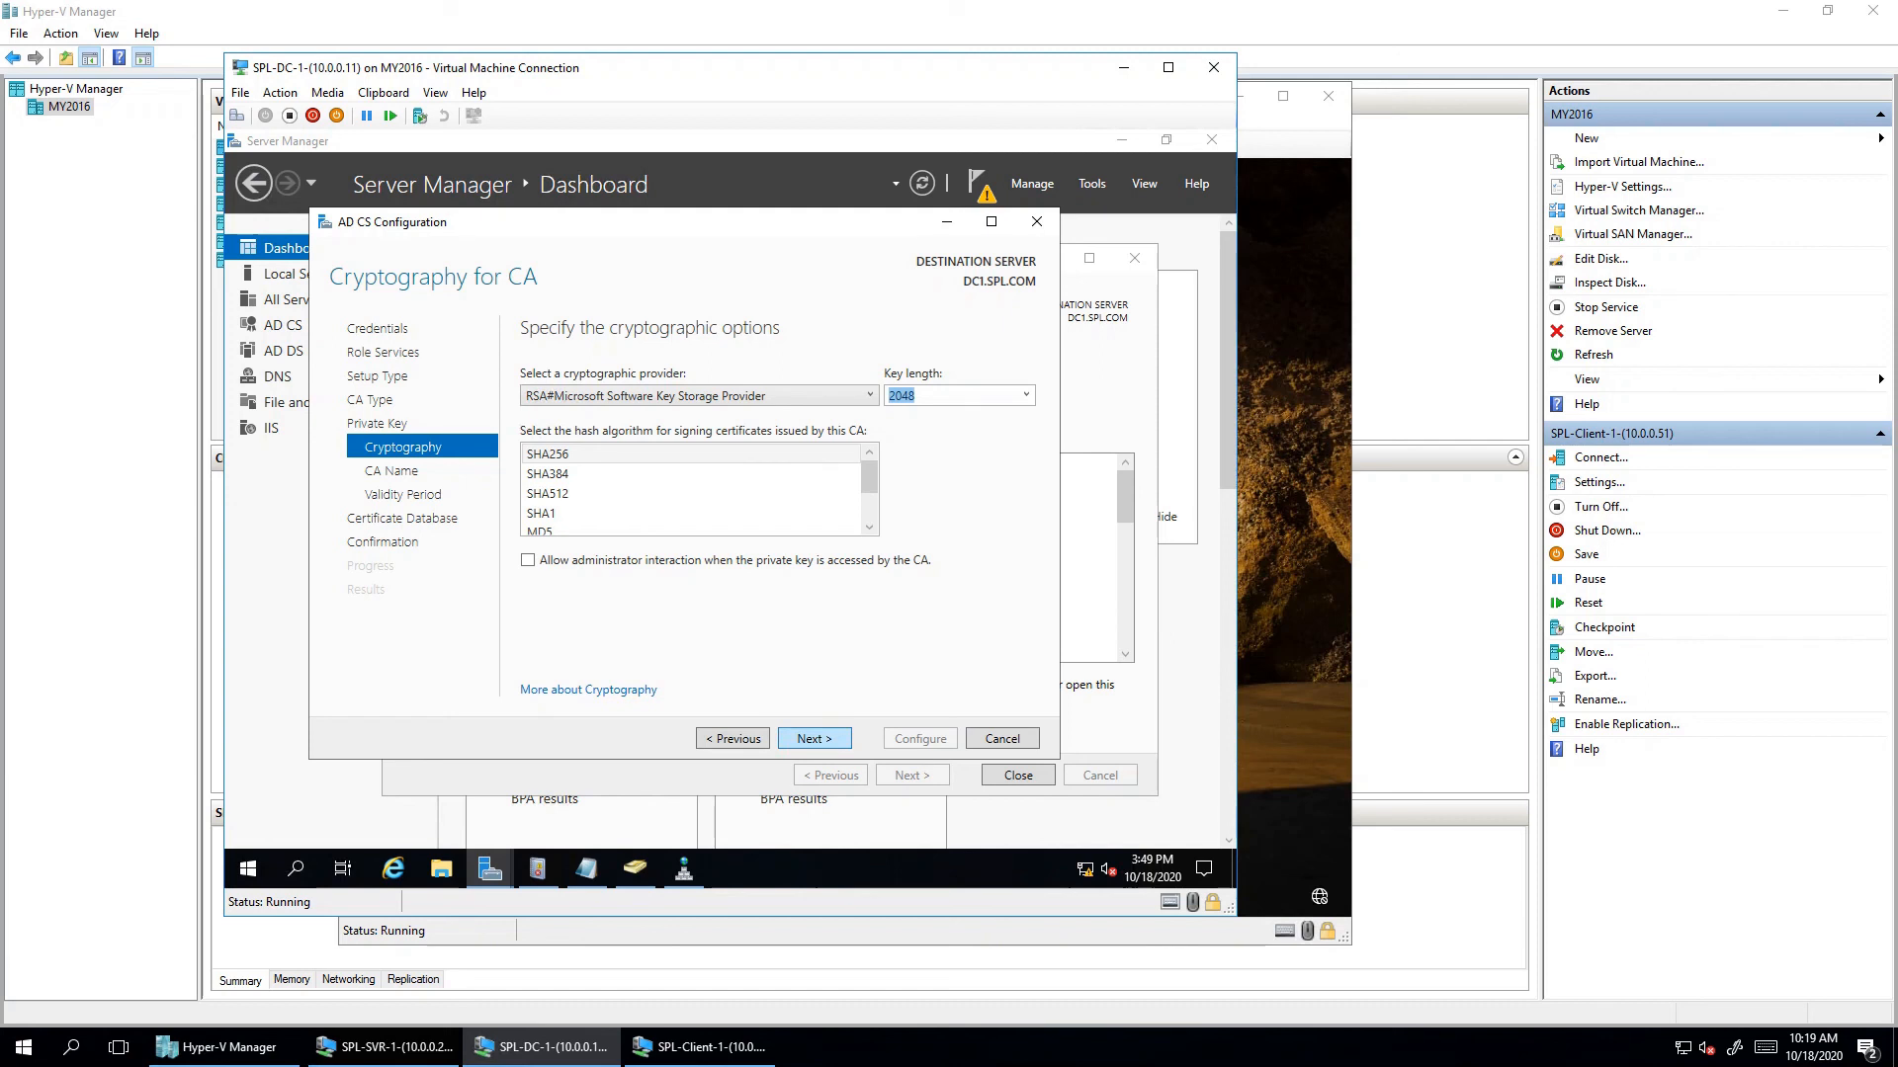
pyautogui.press('Return')
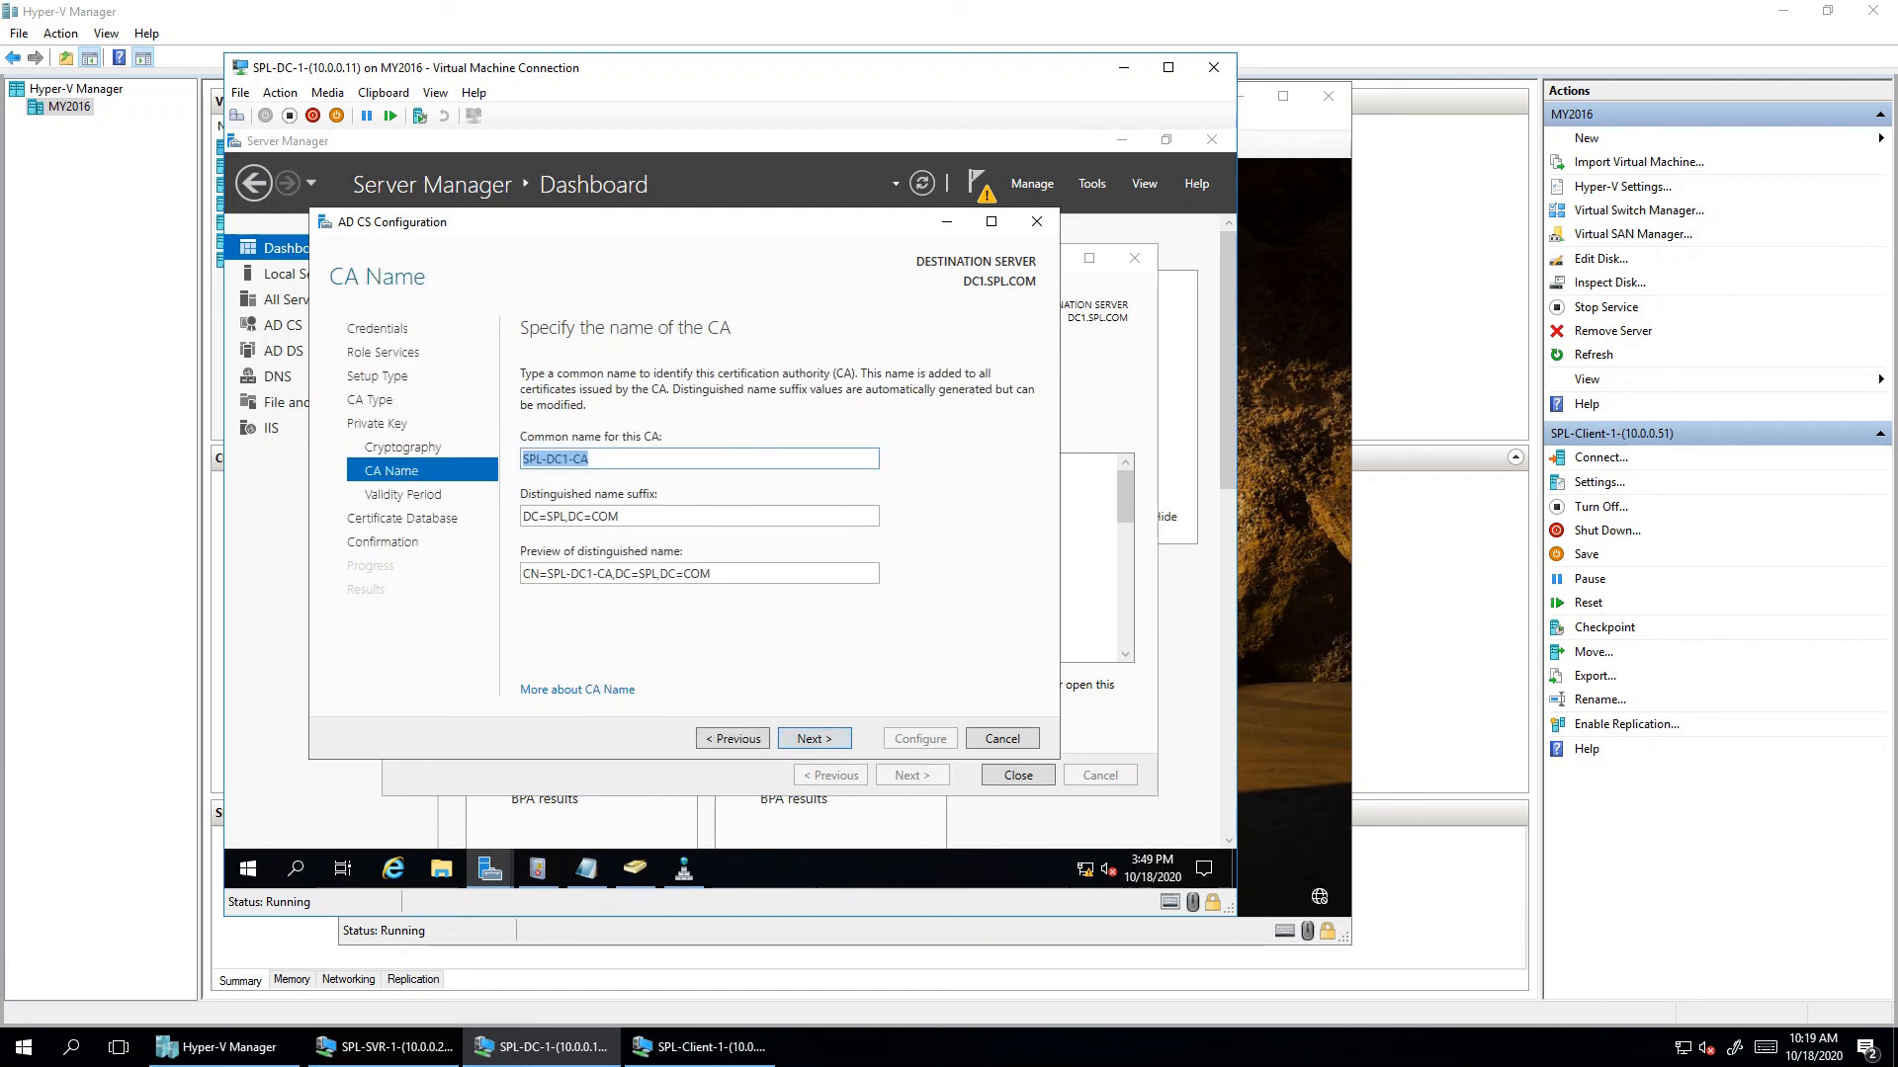
pyautogui.click(566, 458)
pyautogui.press('BackSpace')
pyautogui.press('BackSpace')
pyautogui.press('BackSpace')
pyautogui.press('BackSpace')
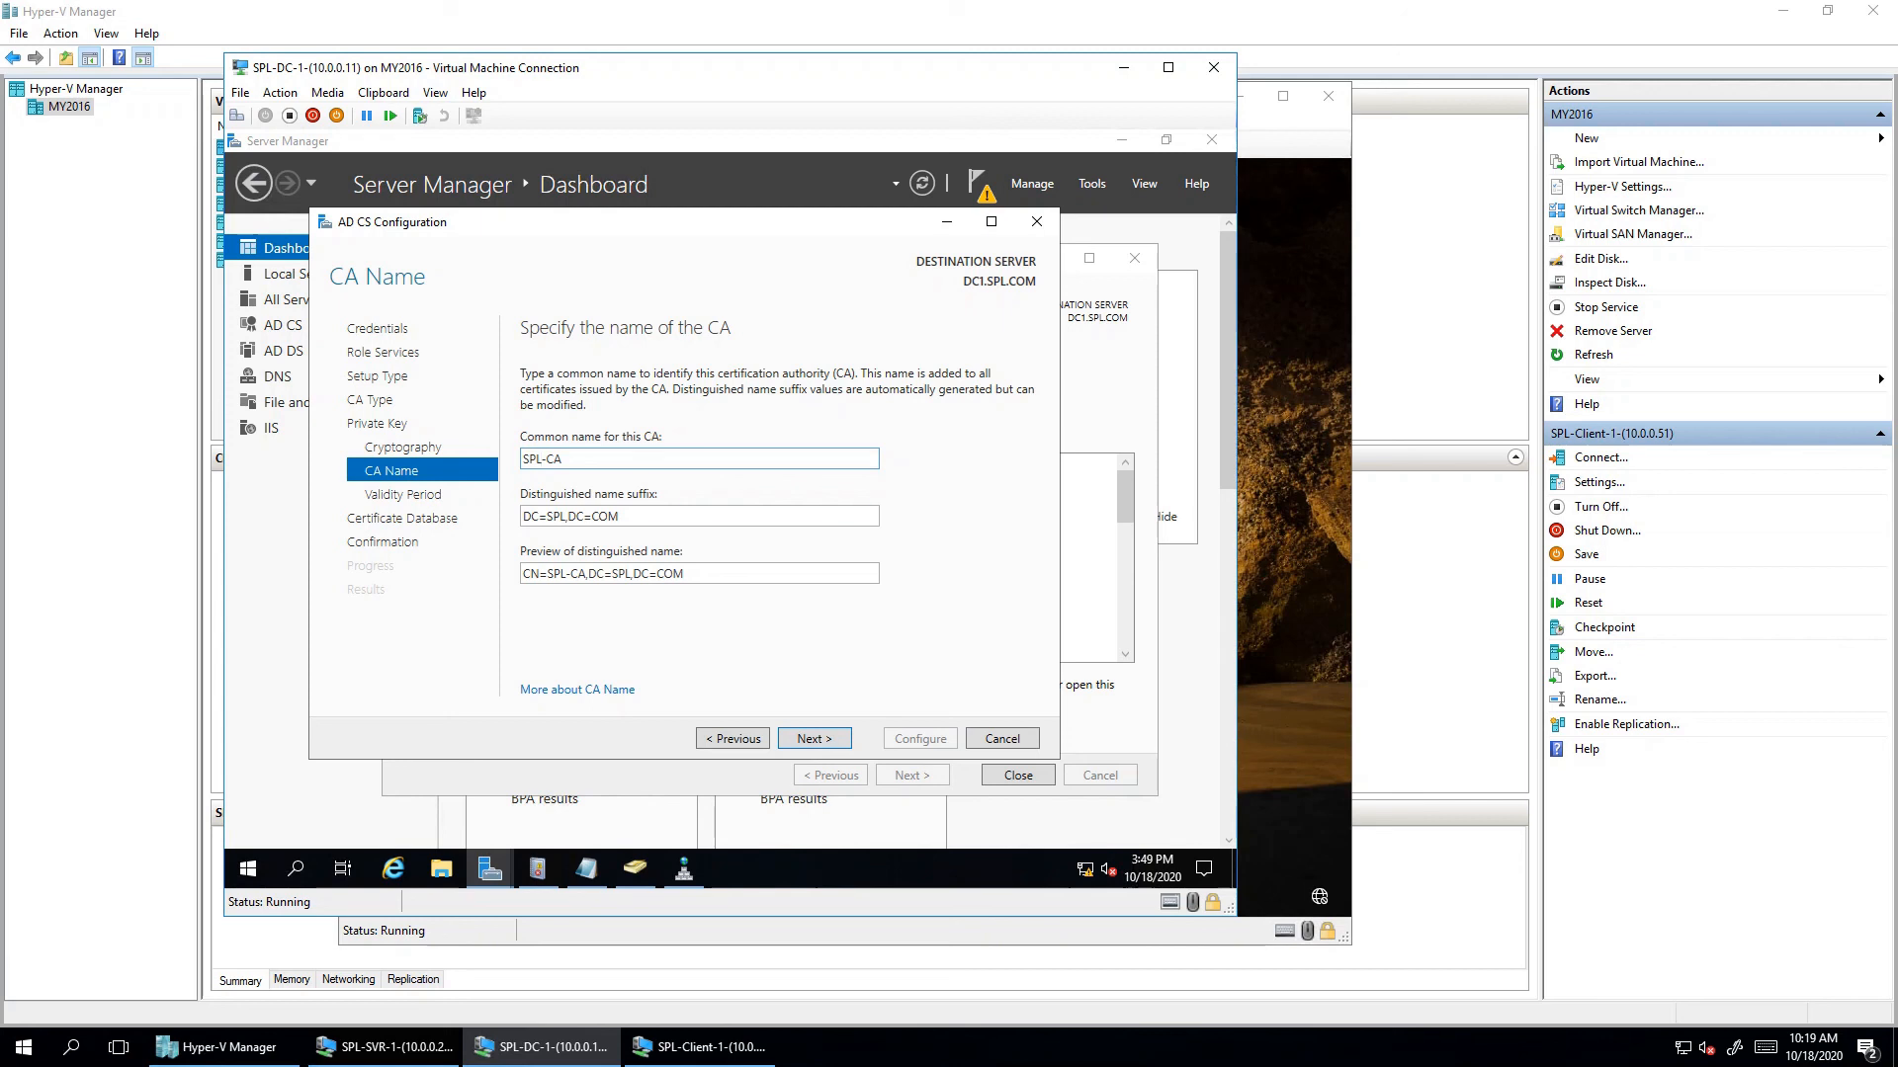
pyautogui.press('Return')
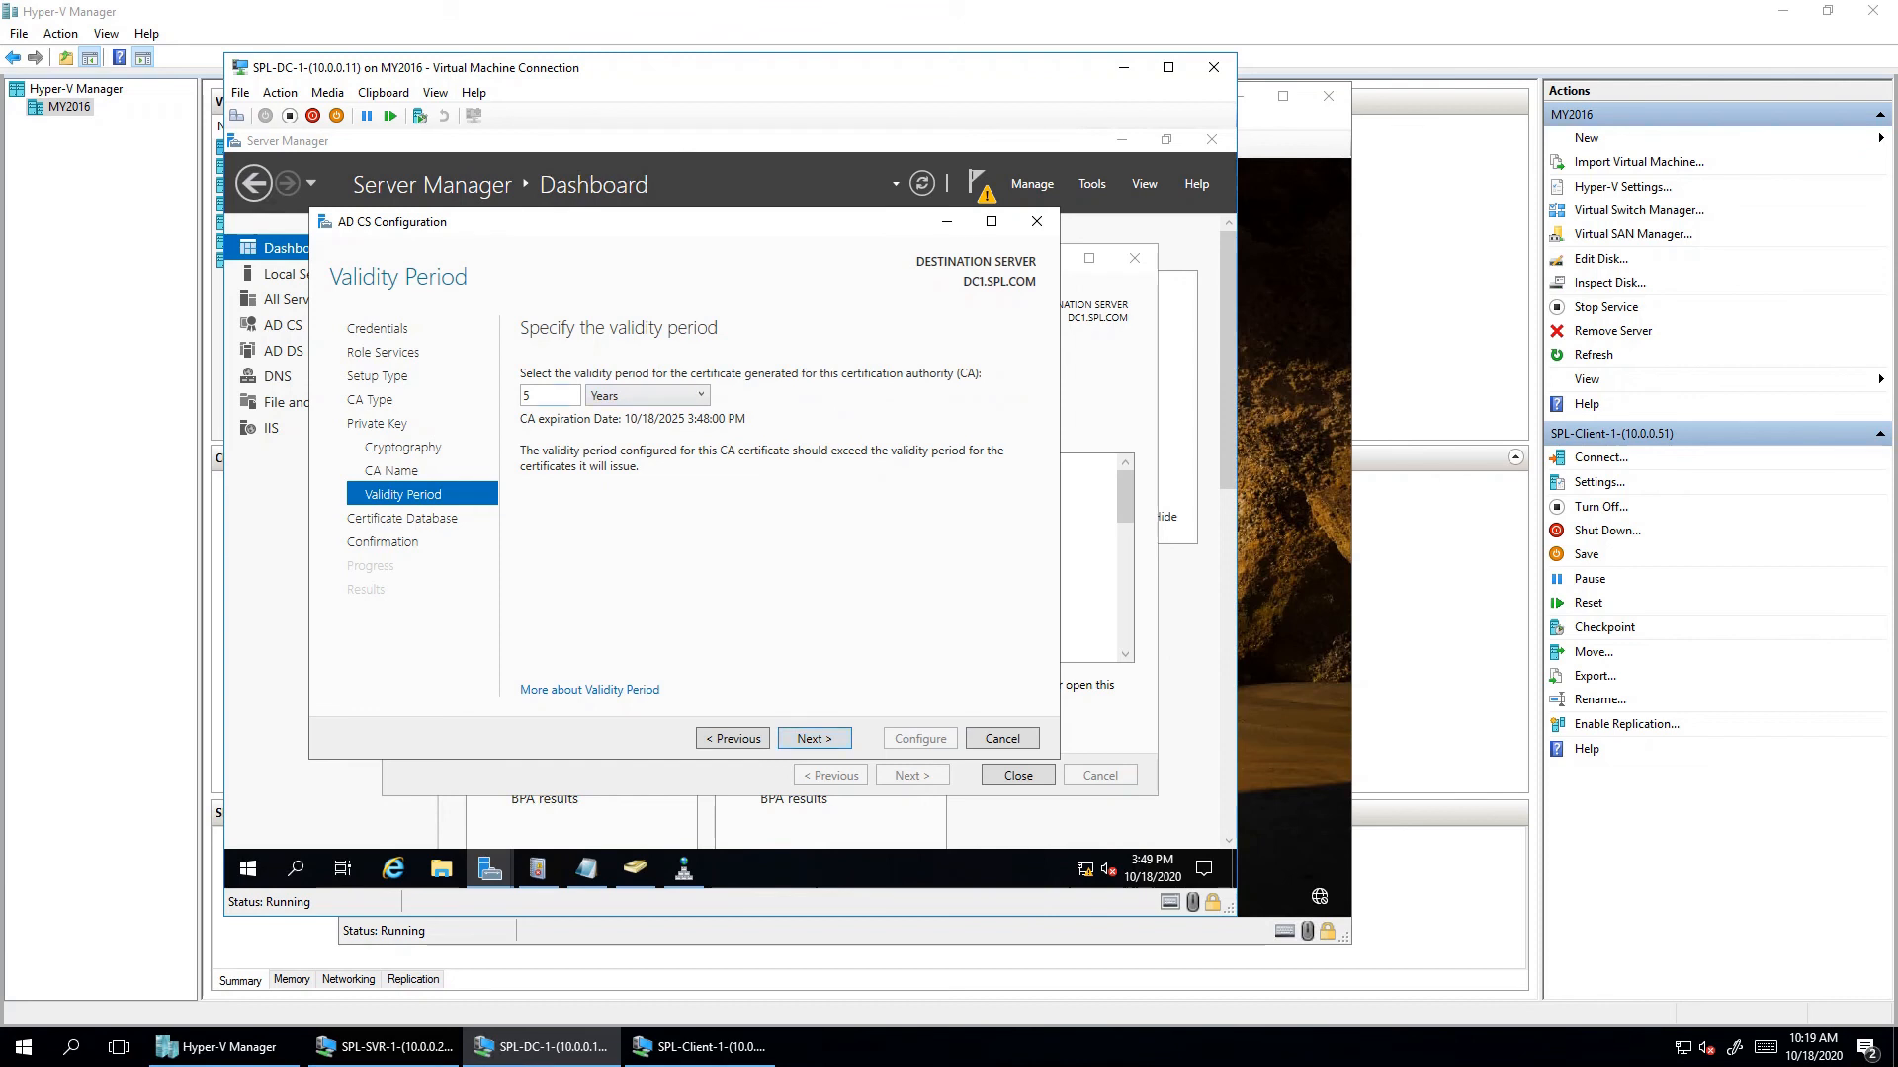
# - Keep 5-year validity and default database locations, then apply the configuration
pyautogui.moveTo(544, 396); pyautogui.dragTo(510, 395)
pyautogui.click(633, 534)
pyautogui.click(814, 738)
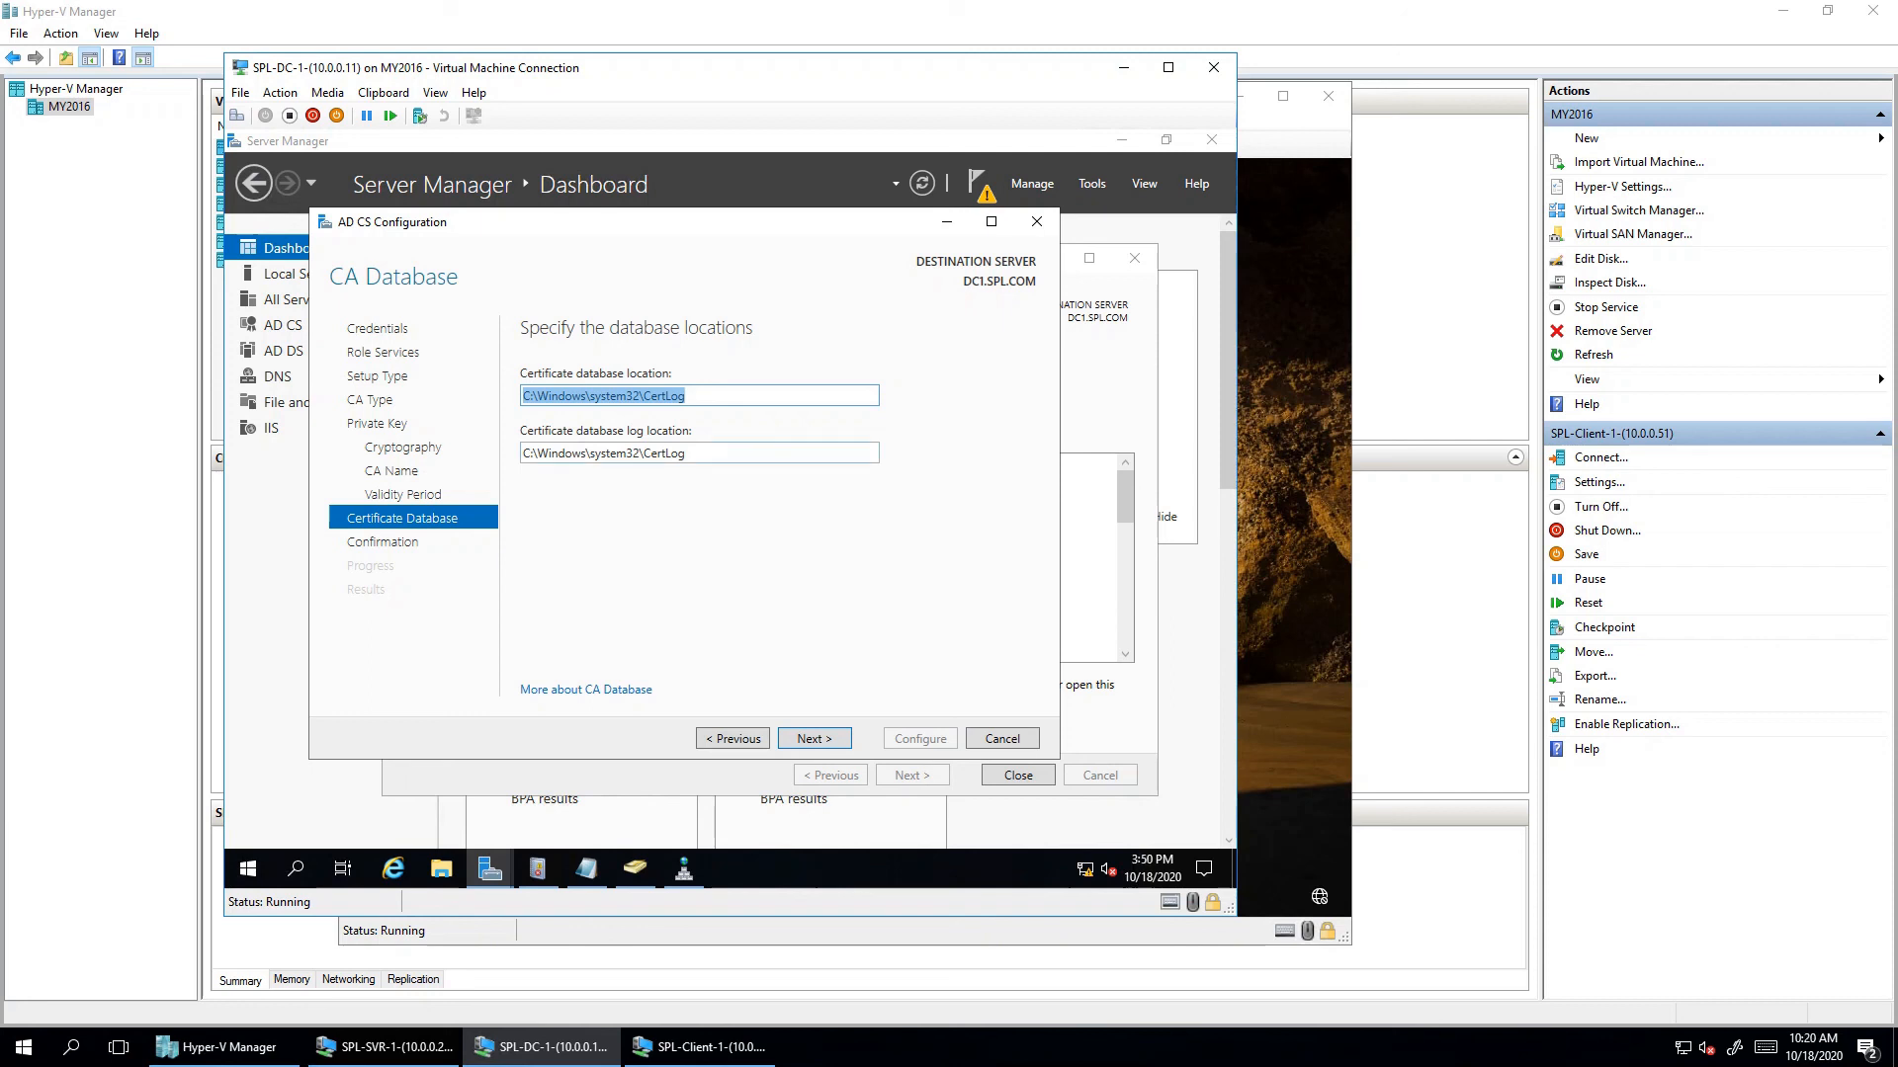
pyautogui.press('Return')
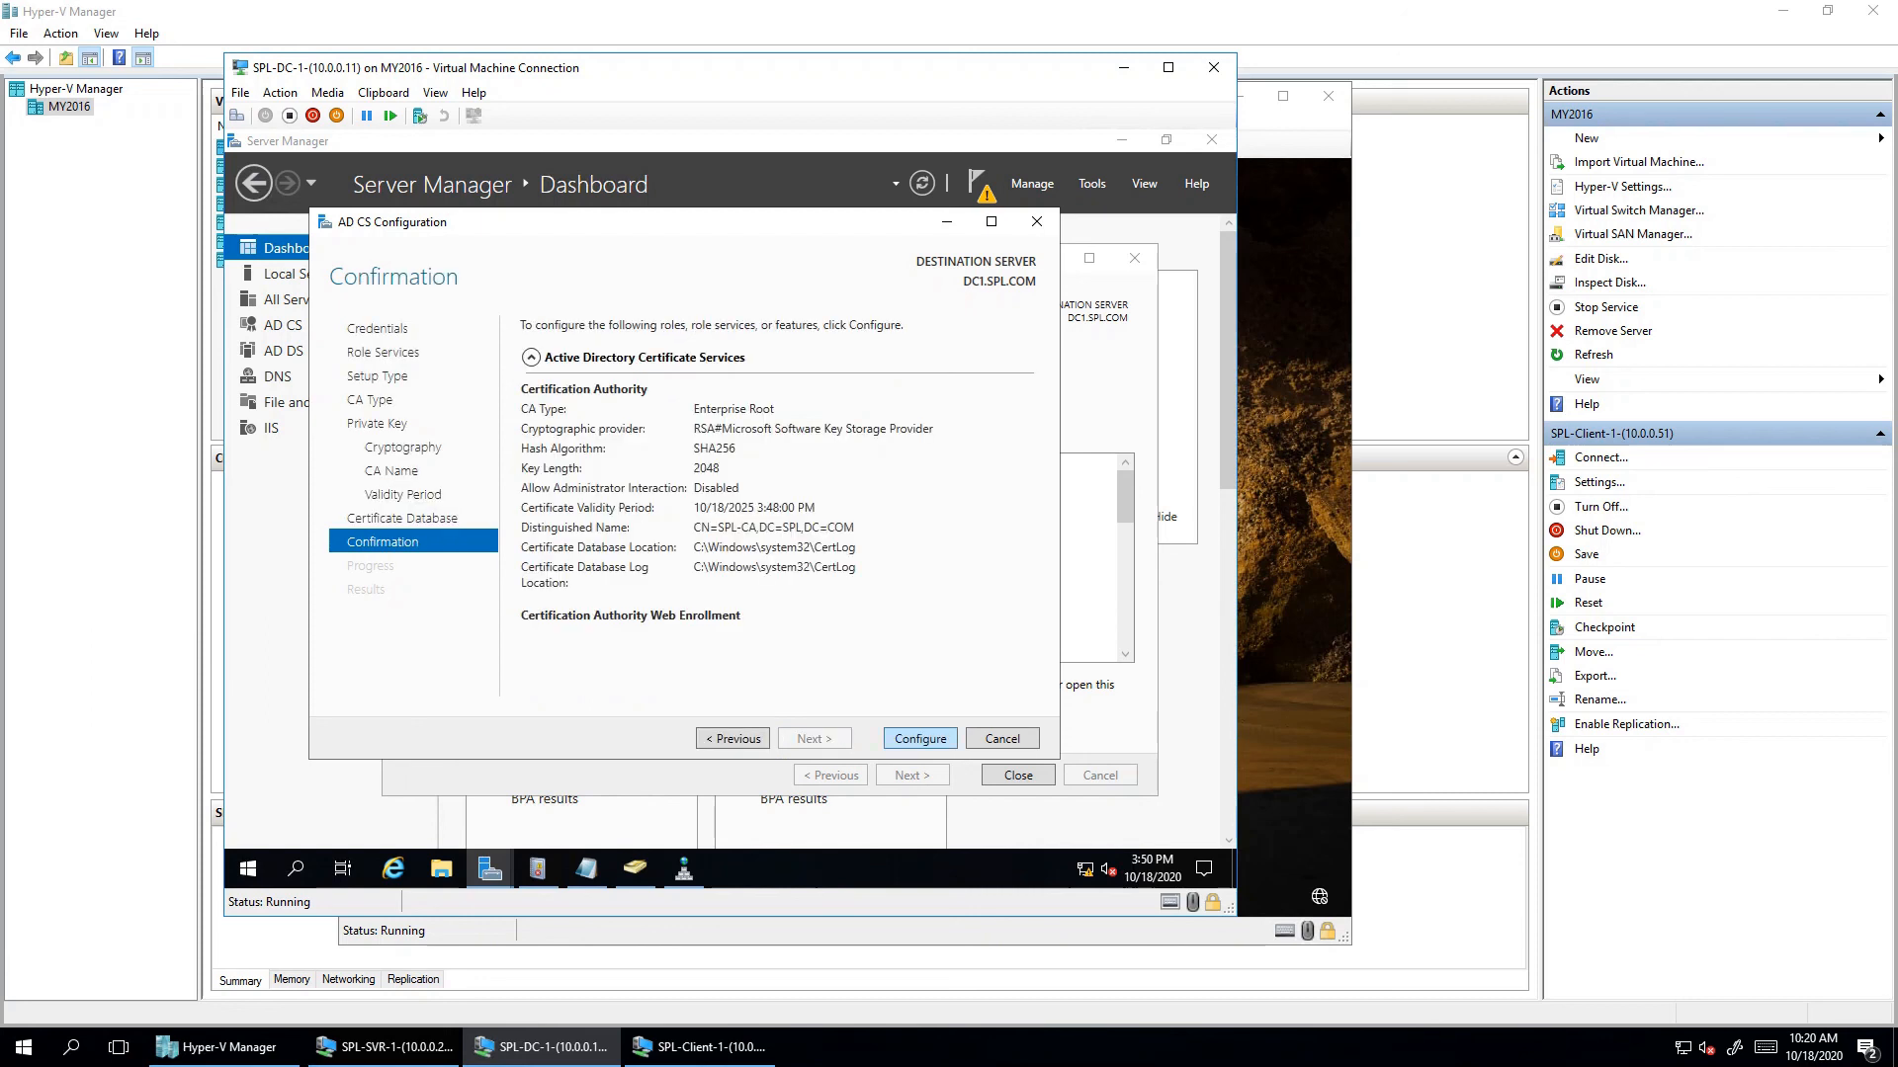
pyautogui.press('Return')
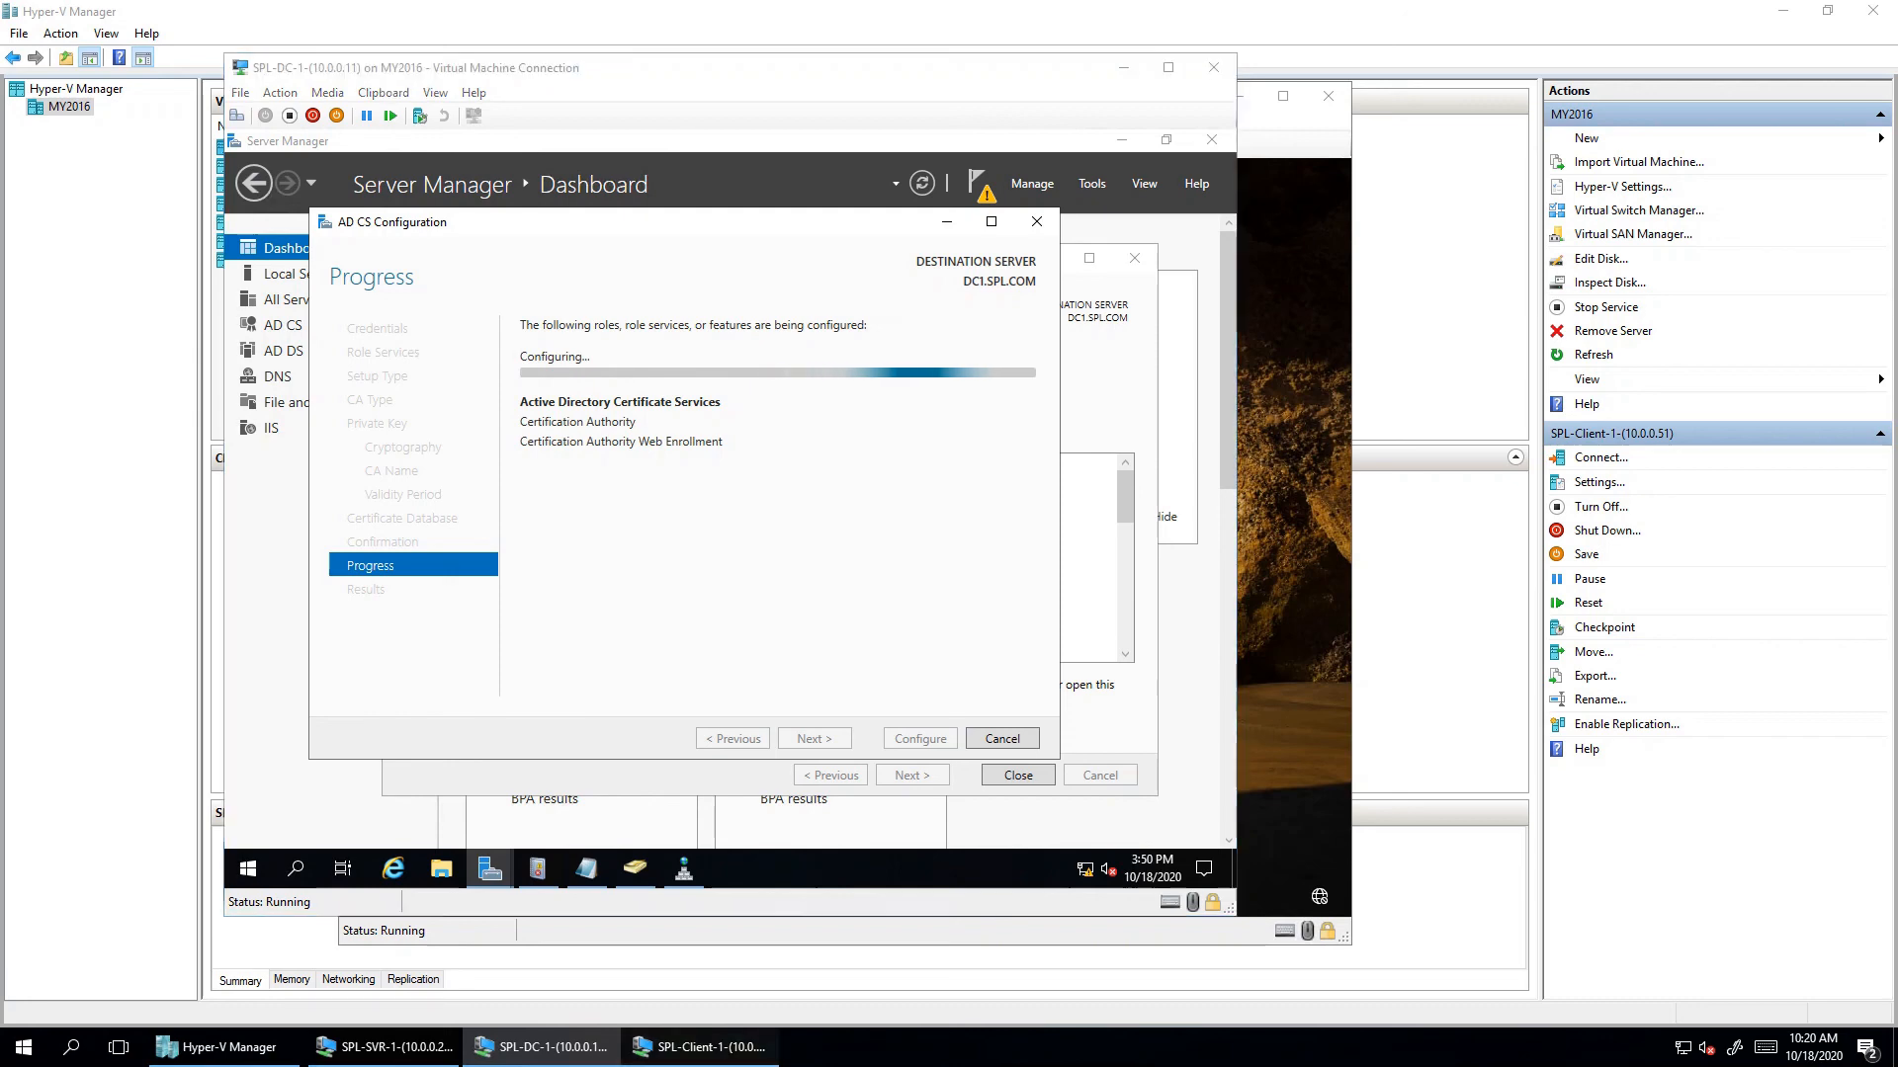
# - Close the AD CS configuration results and the role installation wizard
pyautogui.click(699, 1047)
pyautogui.hotkey('alt', 'Tab')
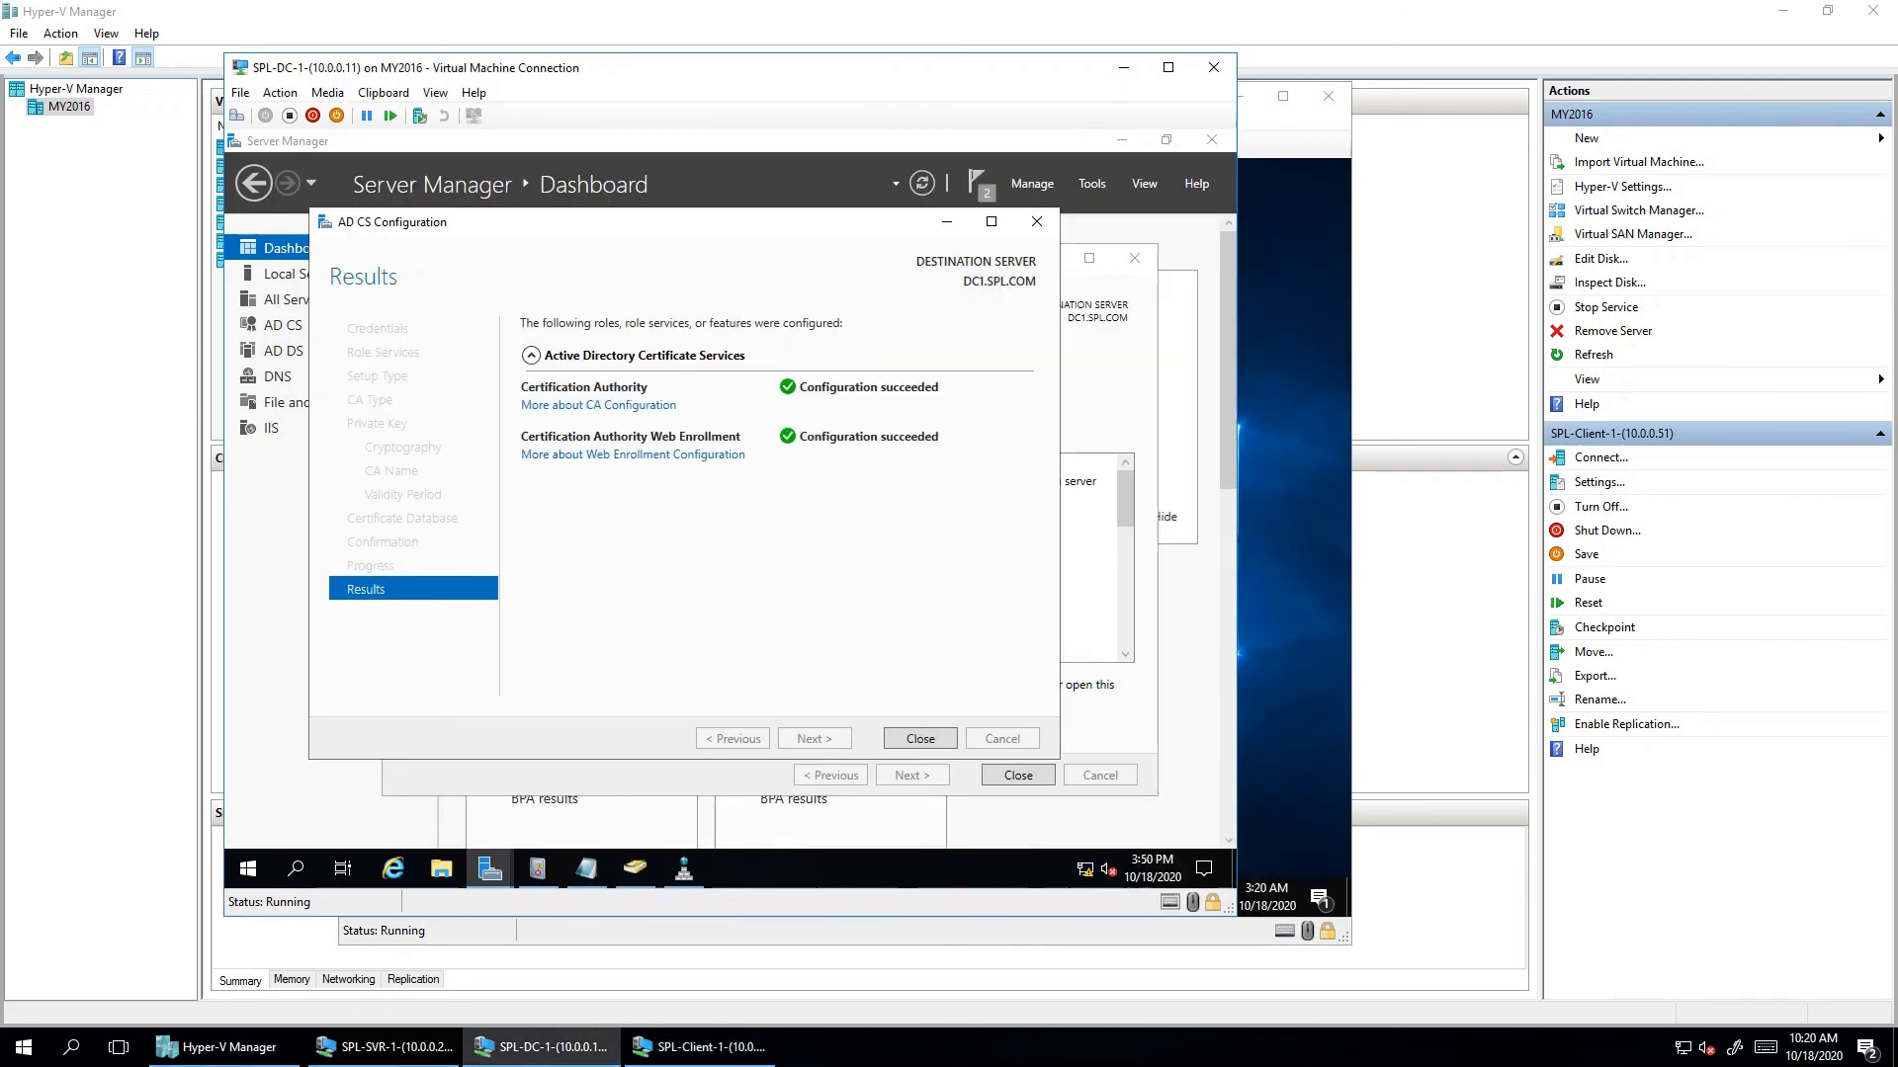
pyautogui.press('Return')
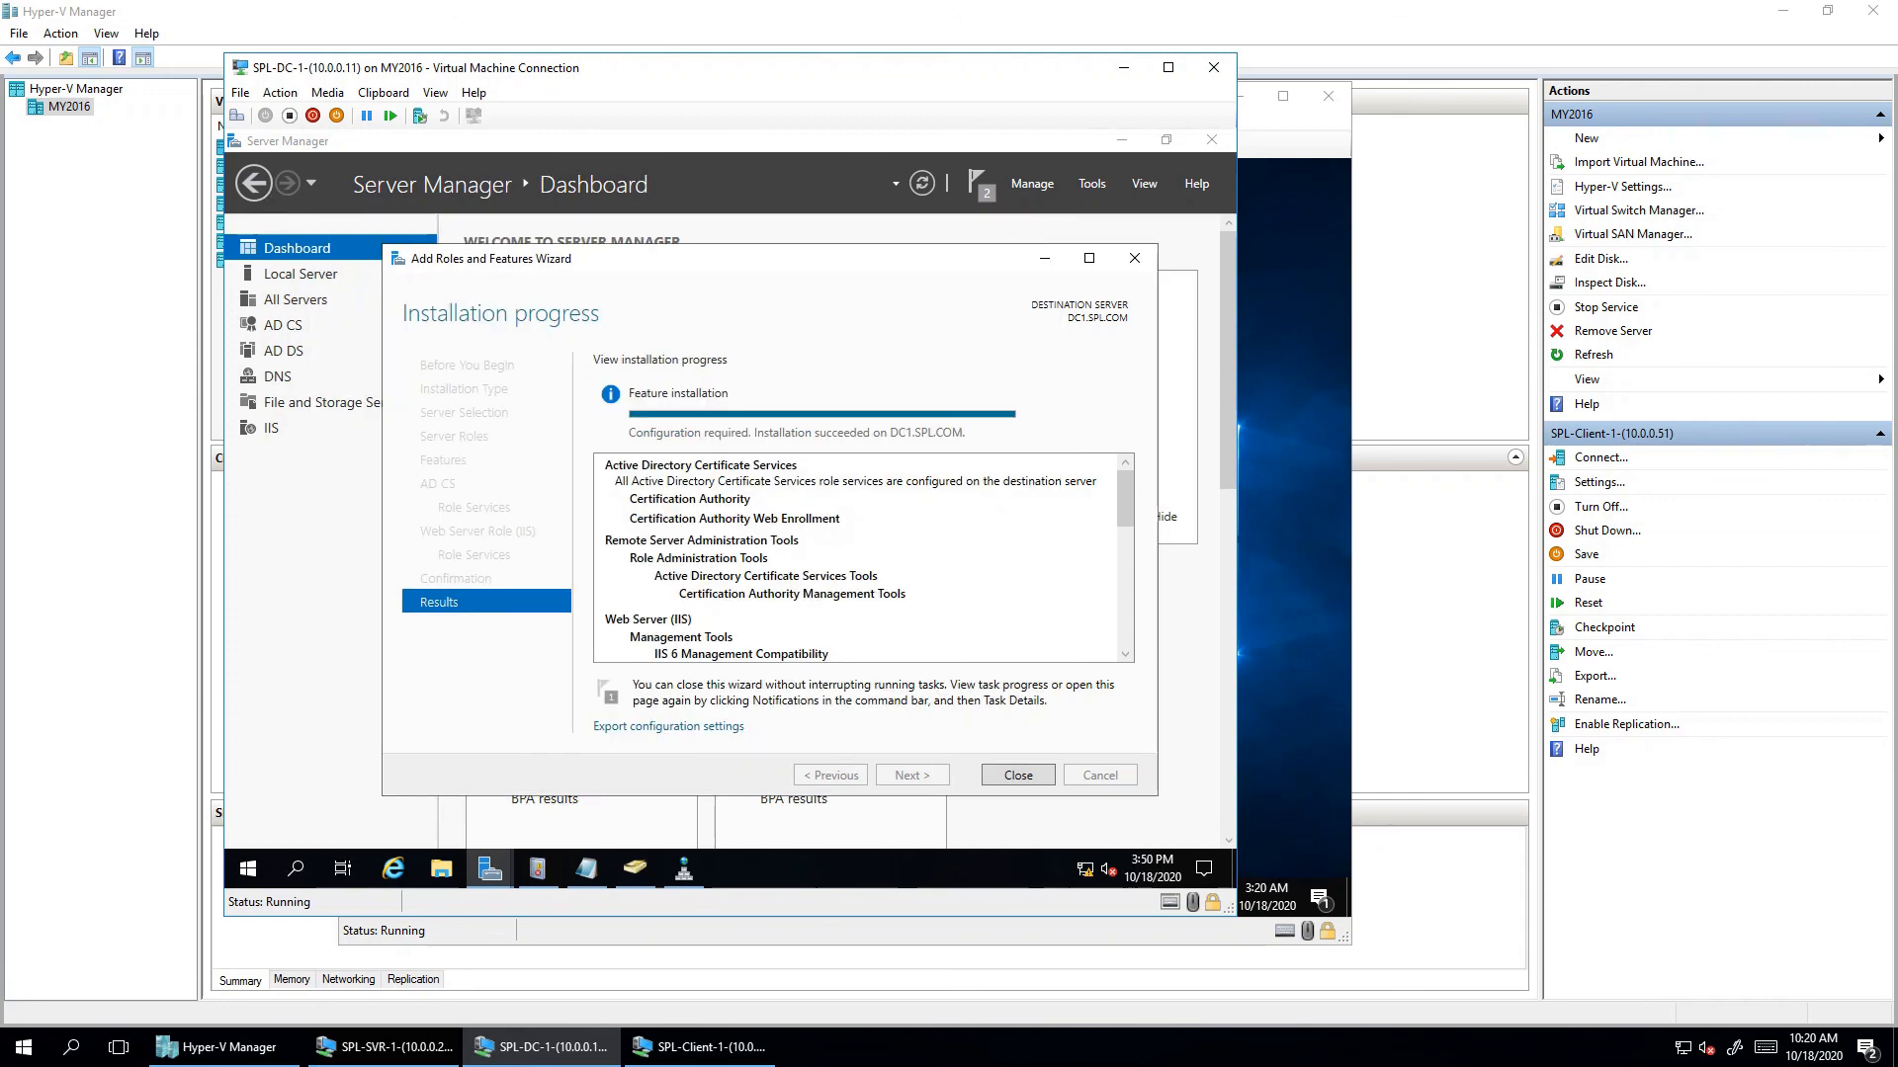
pyautogui.press('Return')
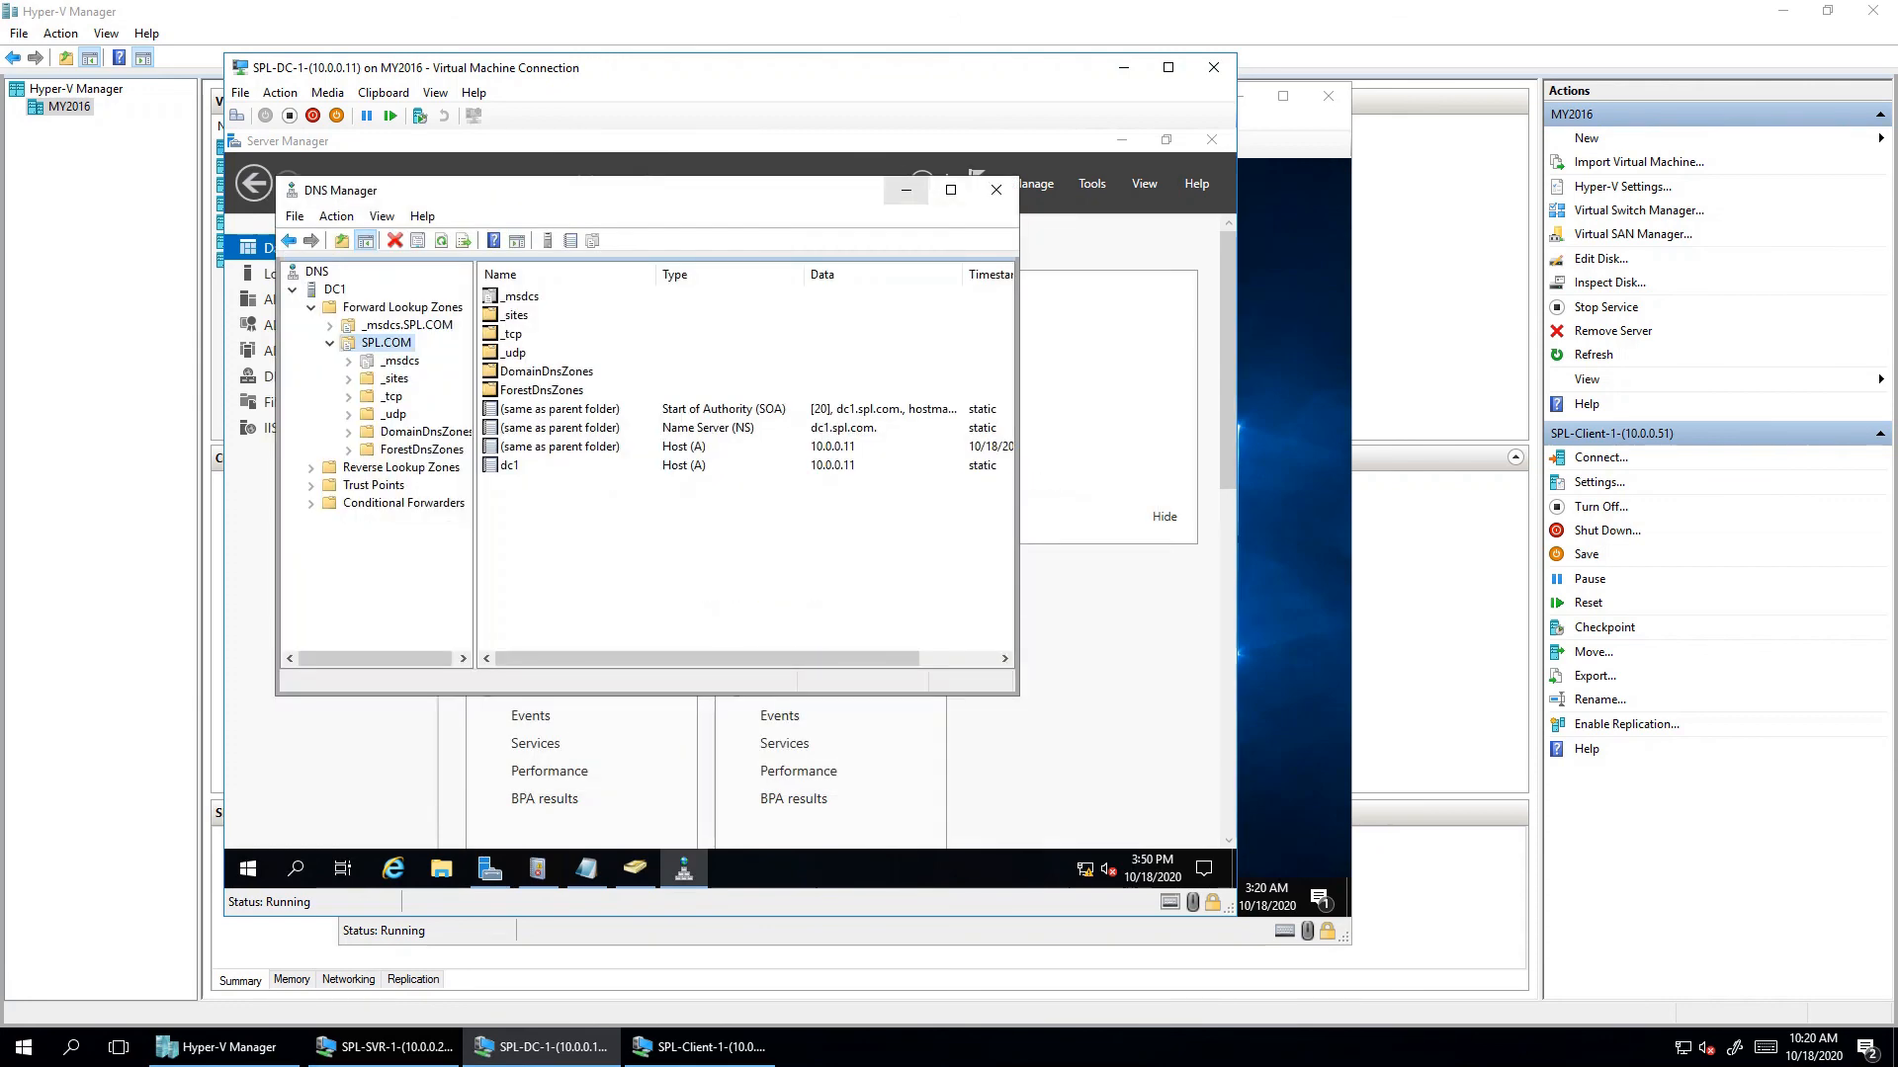
# - In the Notepad note, change 'up must' to 'you must'
pyautogui.click(905, 190)
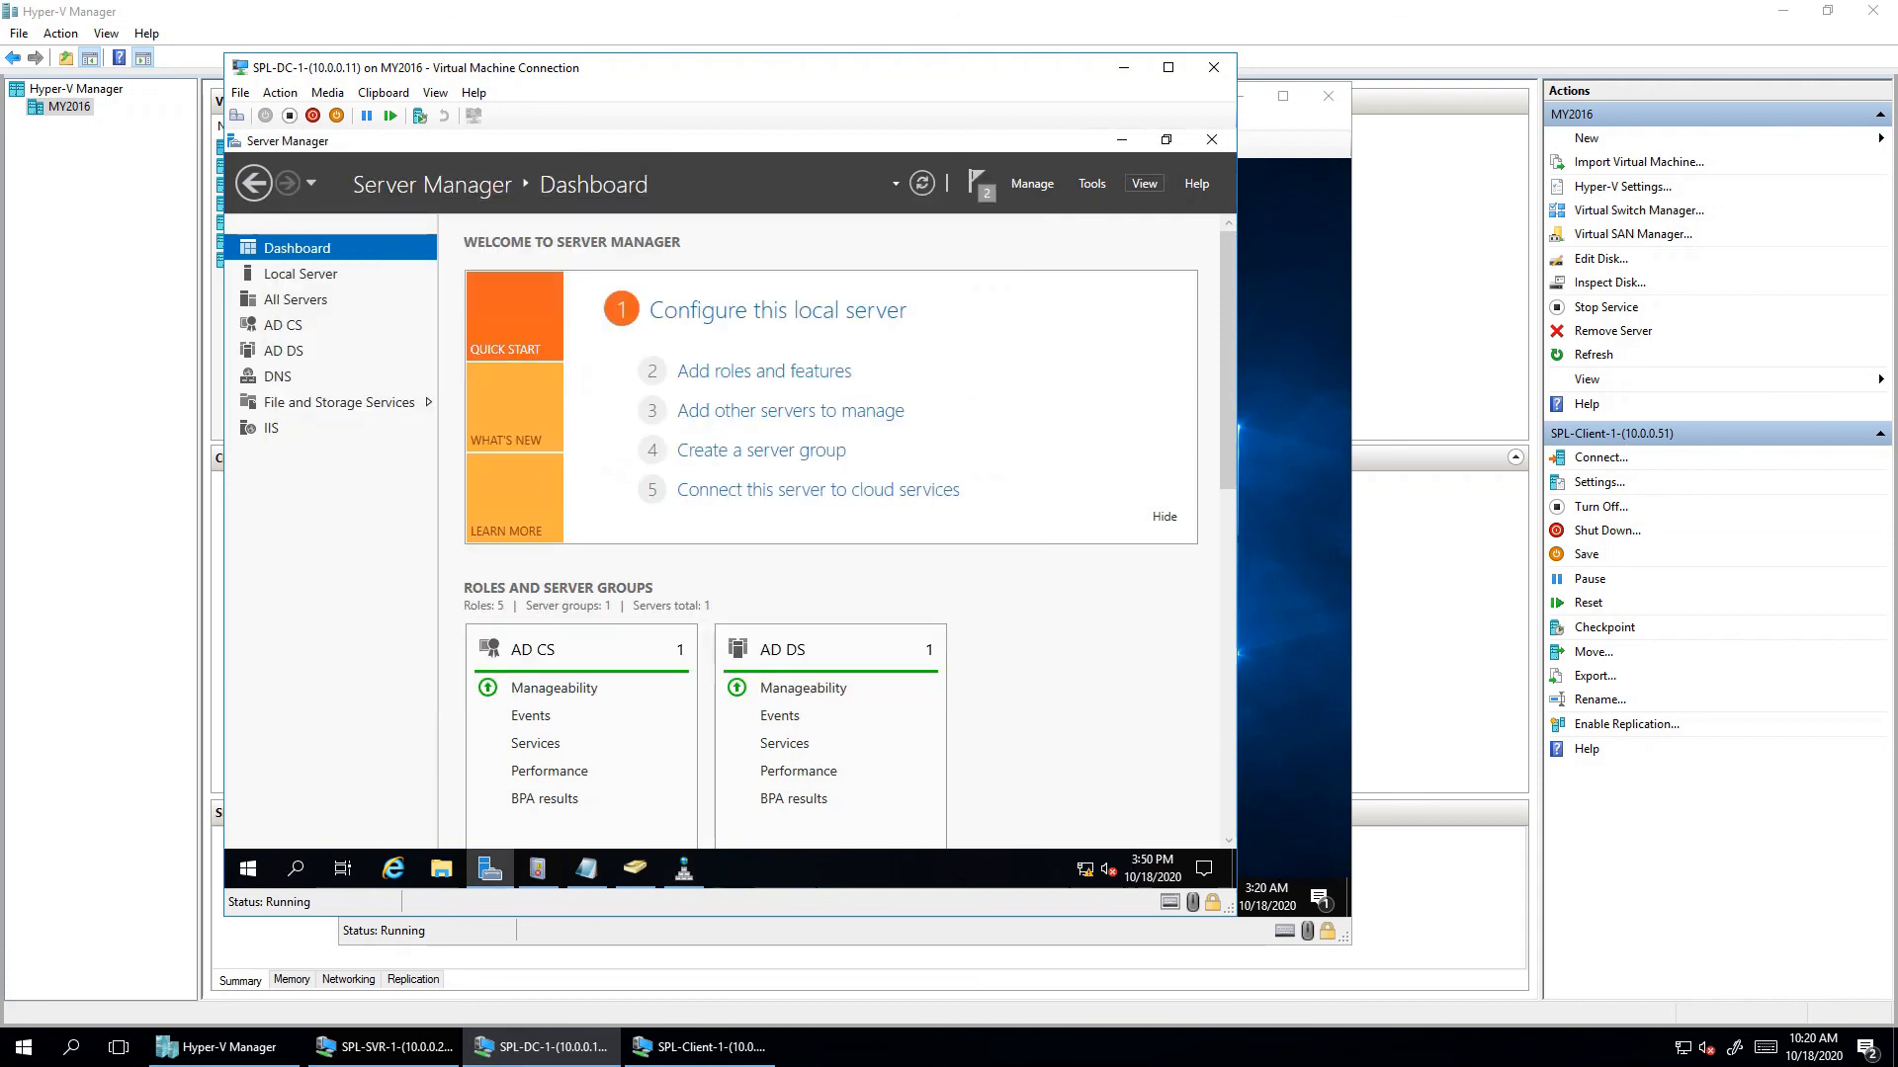
pyautogui.click(1122, 139)
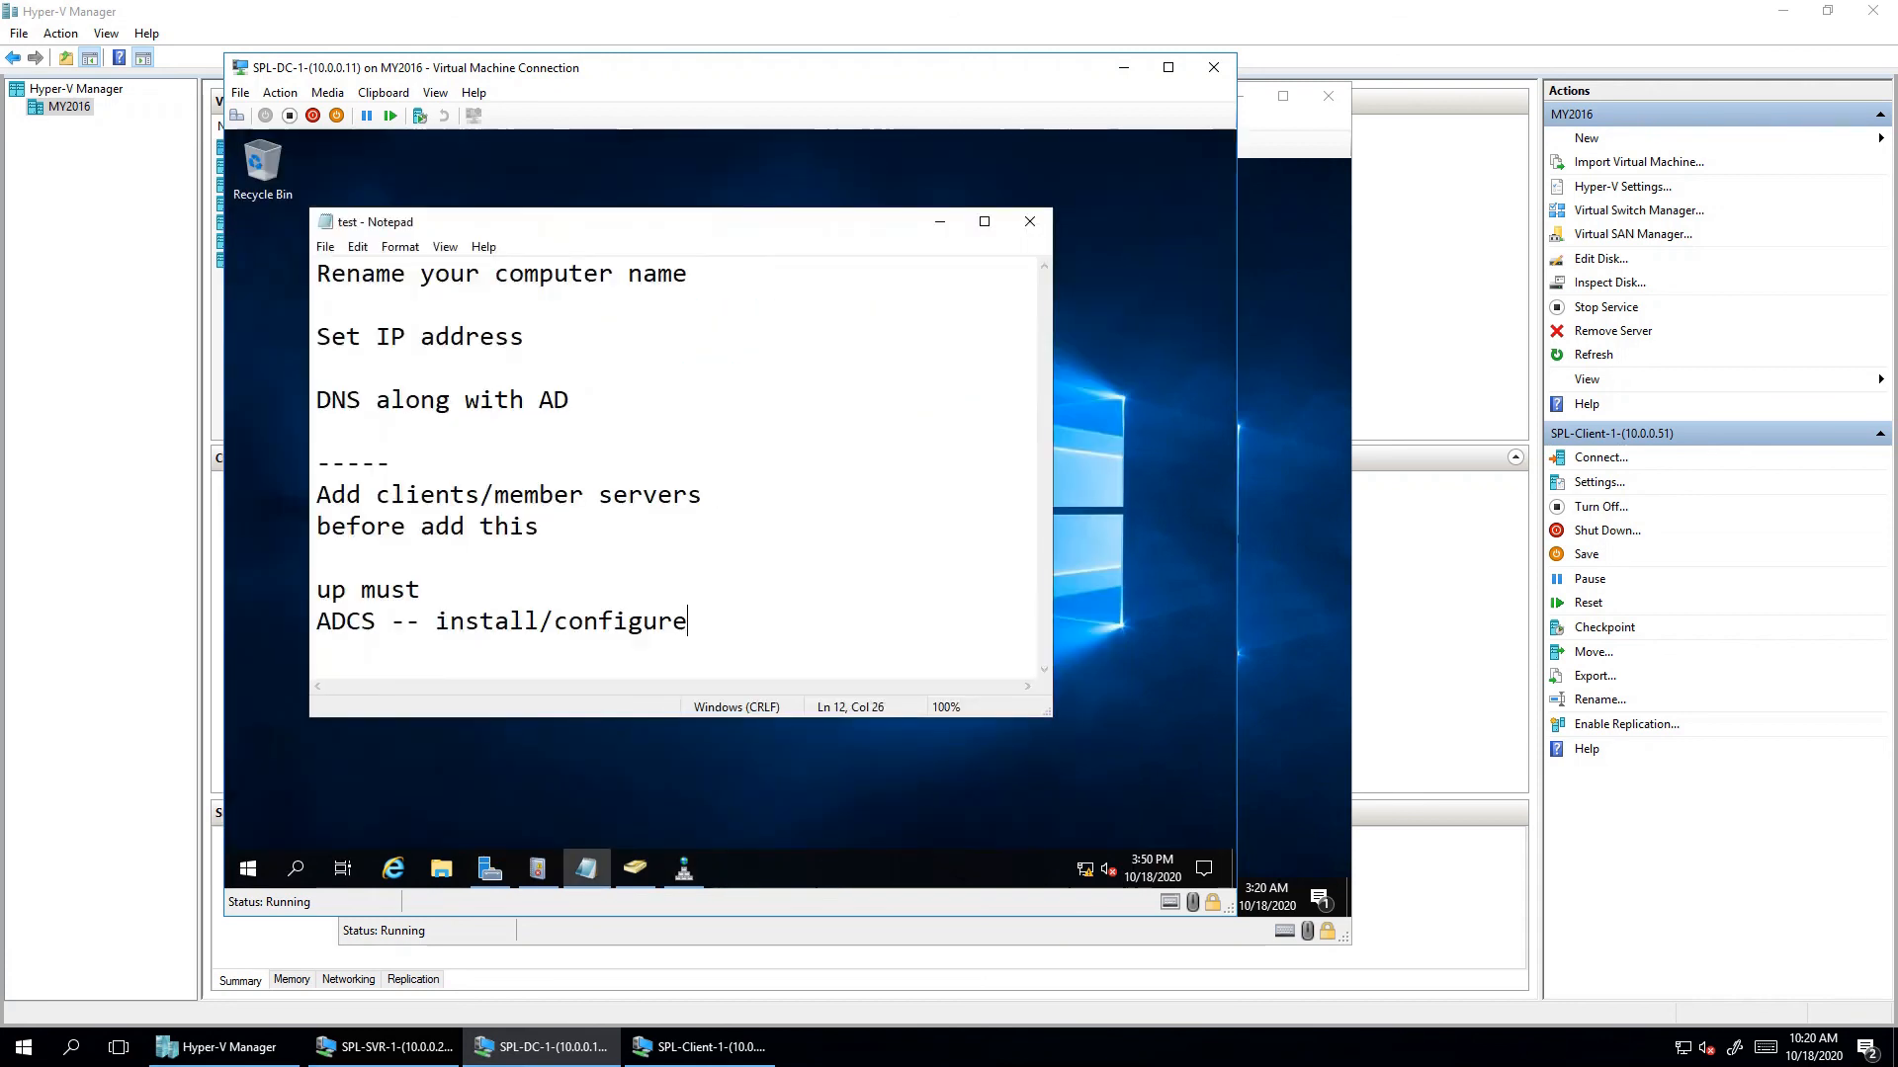
pyautogui.hotkey('shift', 'Left')
pyautogui.hotkey('shift', 'Left')
pyautogui.hotkey('shift', 'Left')
pyautogui.hotkey('shift', 'Left')
pyautogui.hotkey('shift', 'Left')
pyautogui.hotkey('shift', 'Left')
pyautogui.hotkey('shift', 'Left')
pyautogui.hotkey('shift', 'Left')
pyautogui.hotkey('shift', 'Left')
pyautogui.hotkey('shift', 'Left')
pyautogui.hotkey('shift', 'Left')
pyautogui.hotkey('shift', 'Left')
pyautogui.hotkey('shift', 'Left')
pyautogui.hotkey('shift', 'Left')
pyautogui.hotkey('shift', 'Left')
pyautogui.hotkey('shift', 'Left')
pyautogui.hotkey('shift', 'Left')
pyautogui.hotkey('shift', 'Left')
pyautogui.hotkey('shift', 'Left')
pyautogui.hotkey('shift', 'Left')
pyautogui.hotkey('shift', 'Up')
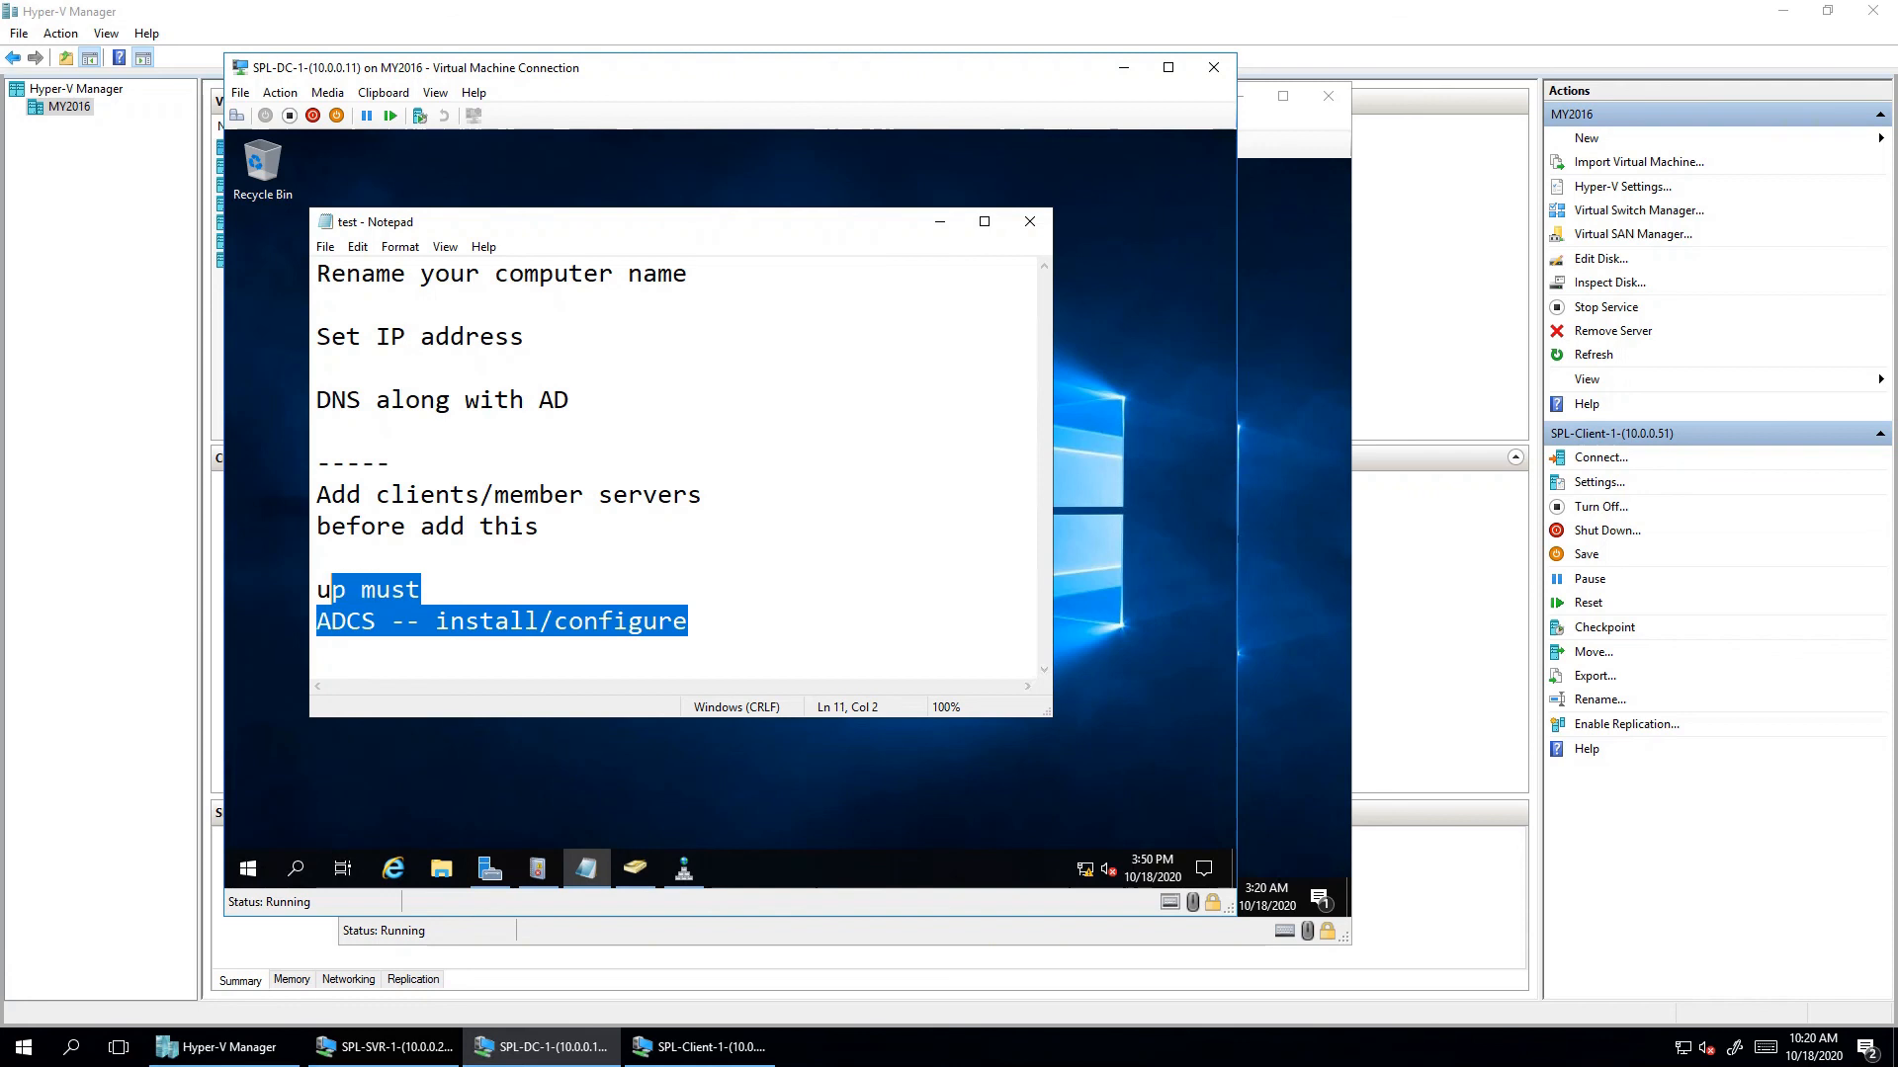
pyautogui.click(689, 622)
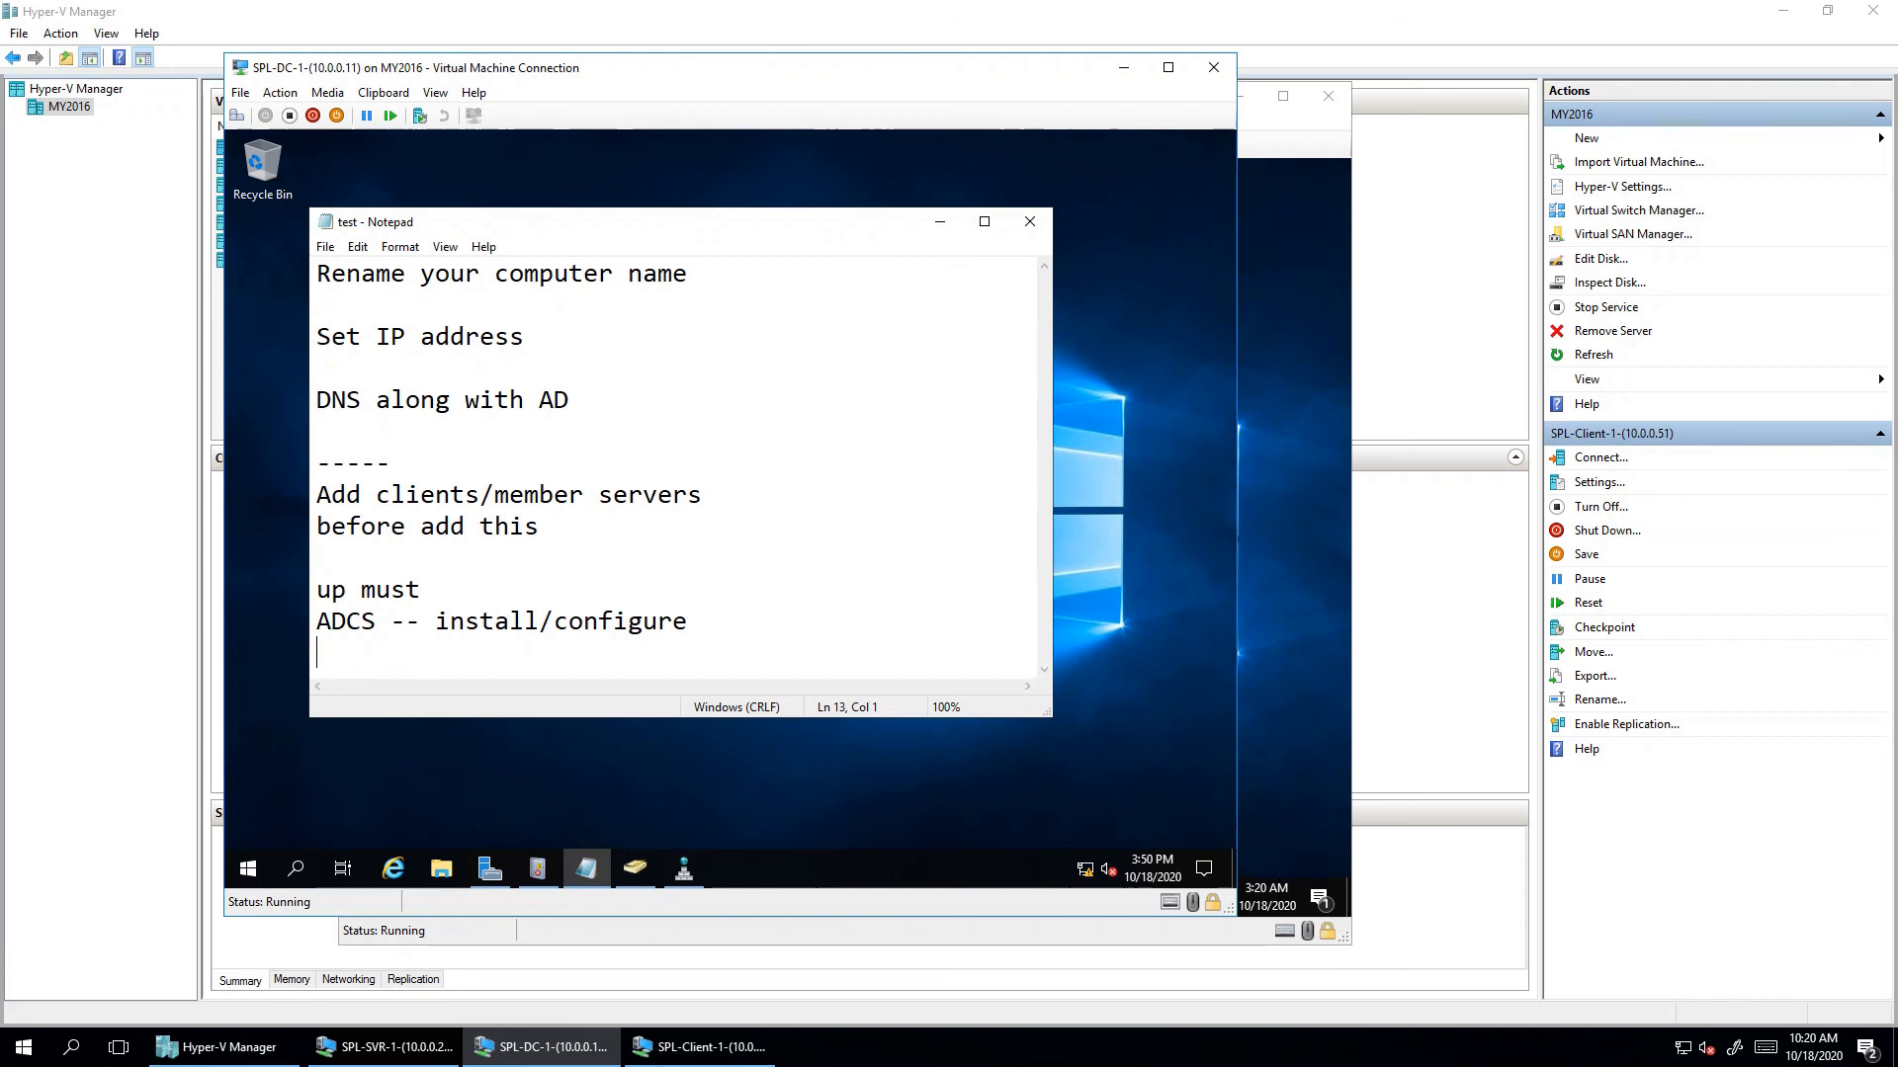
pyautogui.press('Up')
pyautogui.press('Delete')
pyautogui.press('Delete')
pyautogui.press('Delete')
pyautogui.write('you')
# - Add a 'Client' heading on a new line below the notes
pyautogui.press('Down')
pyautogui.press('Down')
pyautogui.press('Return')
pyautogui.press('Return')
pyautogui.press('Return')
pyautogui.press('Return')
pyautogui.press('Return')
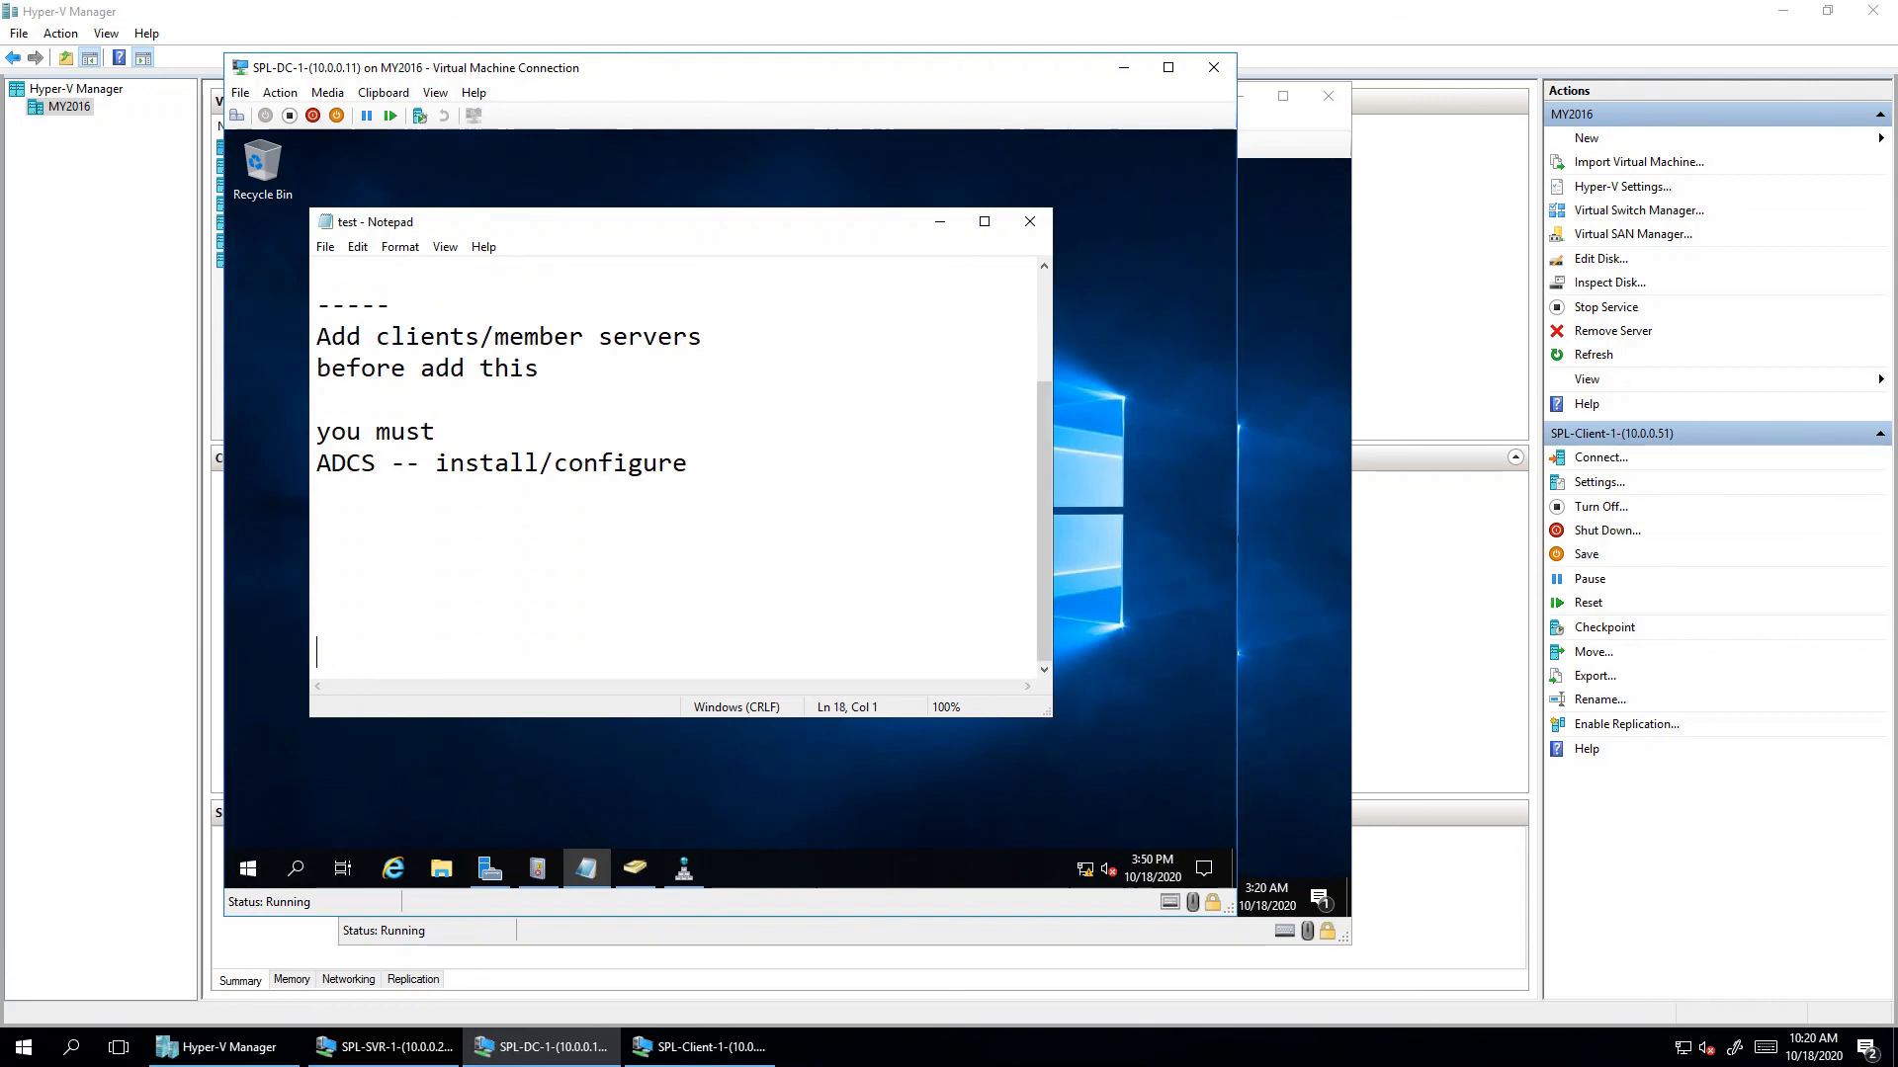
pyautogui.press('Up')
pyautogui.press('Up')
pyautogui.press('Up')
pyautogui.press('Up')
pyautogui.write('1.')
pyautogui.press('BackSpace')
pyautogui.write('Ck')
pyautogui.press('BackSpace')
pyautogui.write('leint')
pyautogui.press('BackSpace')
pyautogui.press('BackSpace')
pyautogui.press('BackSpace')
pyautogui.press('BackSpace')
pyautogui.write('ient')
pyautogui.press('Left')
pyautogui.press('Left')
pyautogui.press('Left')
pyautogui.press('Left')
pyautogui.press('Left')
pyautogui.press('Left')
pyautogui.press('BackSpace')
pyautogui.press('BackSpace')
pyautogui.press('Down')
# - List '1. set ip address', '2. set client name' and '3. add to domain' under Client
pyautogui.write('1. set')
pyautogui.write('p')
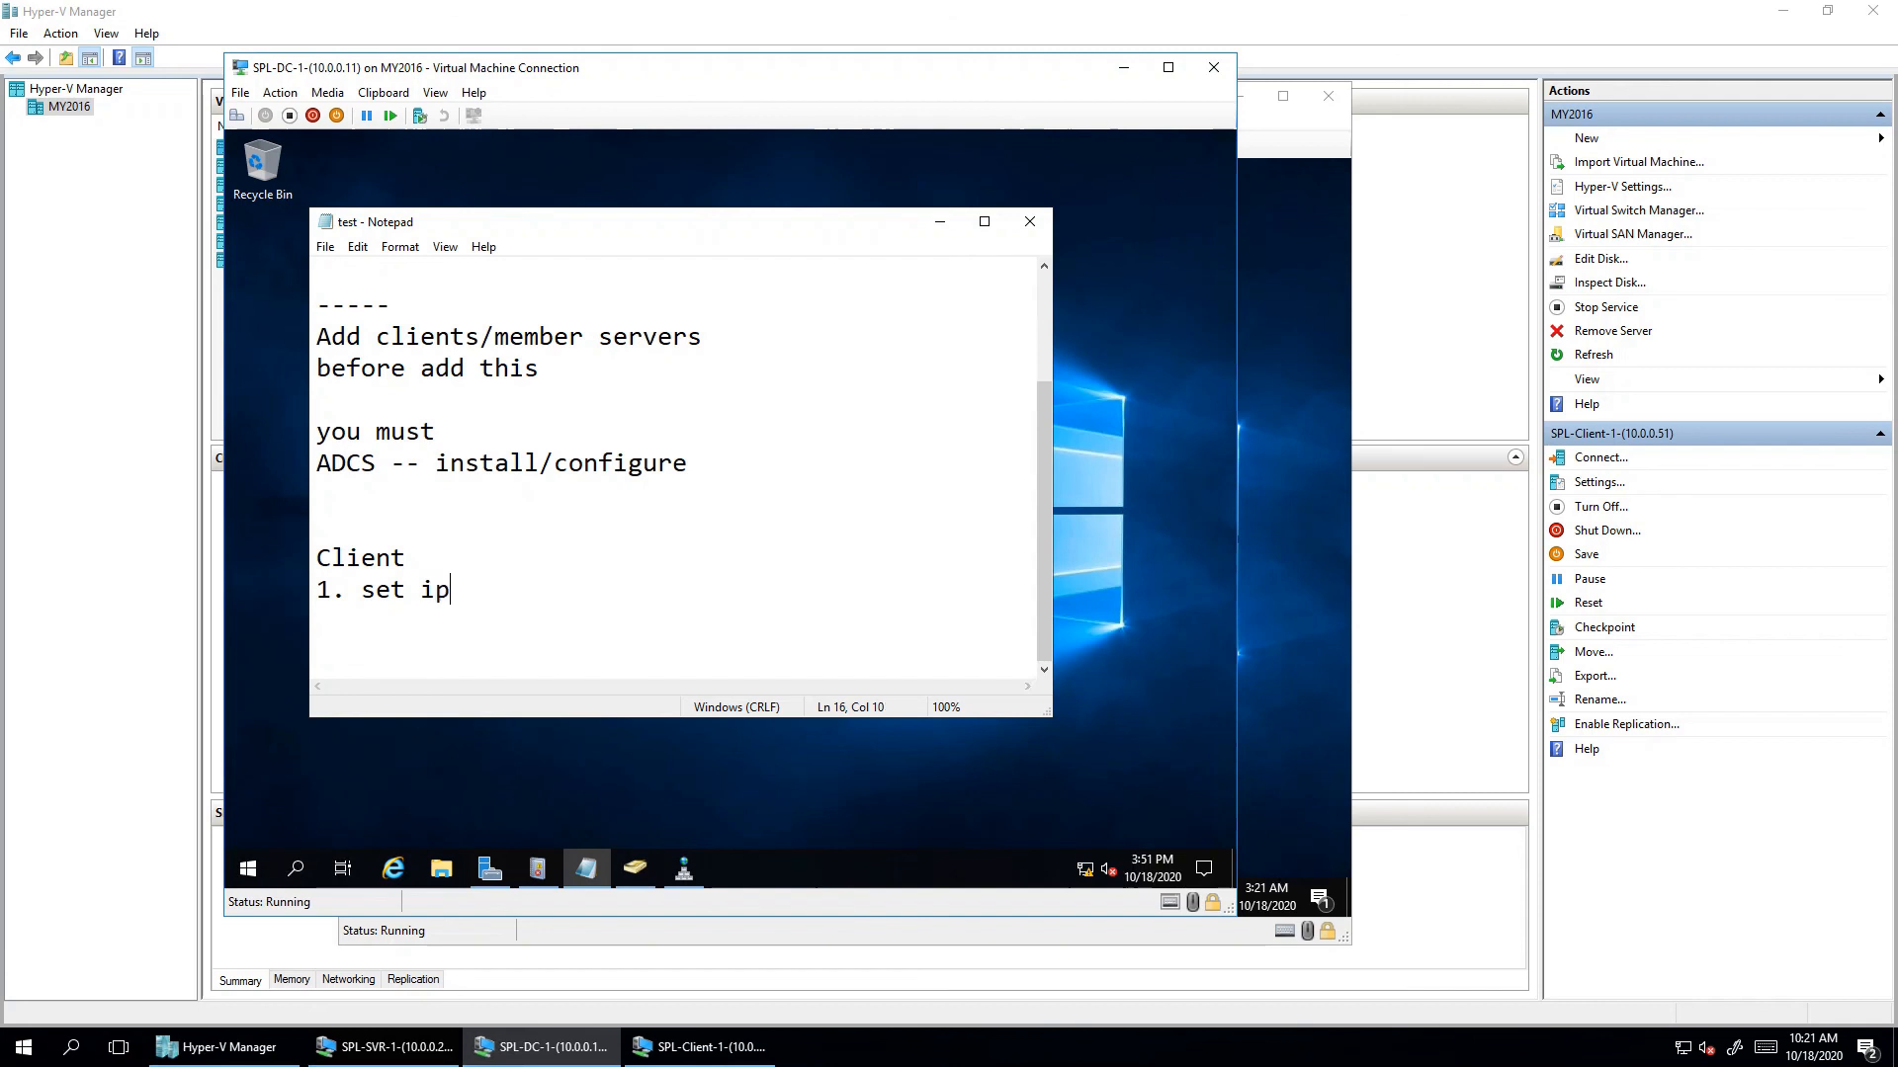
pyautogui.write(" address'2. ====")
pyautogui.press('BackSpace')
pyautogui.press('BackSpace')
pyautogui.press('BackSpace')
pyautogui.press('BackSpace')
pyautogui.press('BackSpace')
pyautogui.press('BackSpace')
pyautogui.press('BackSpace')
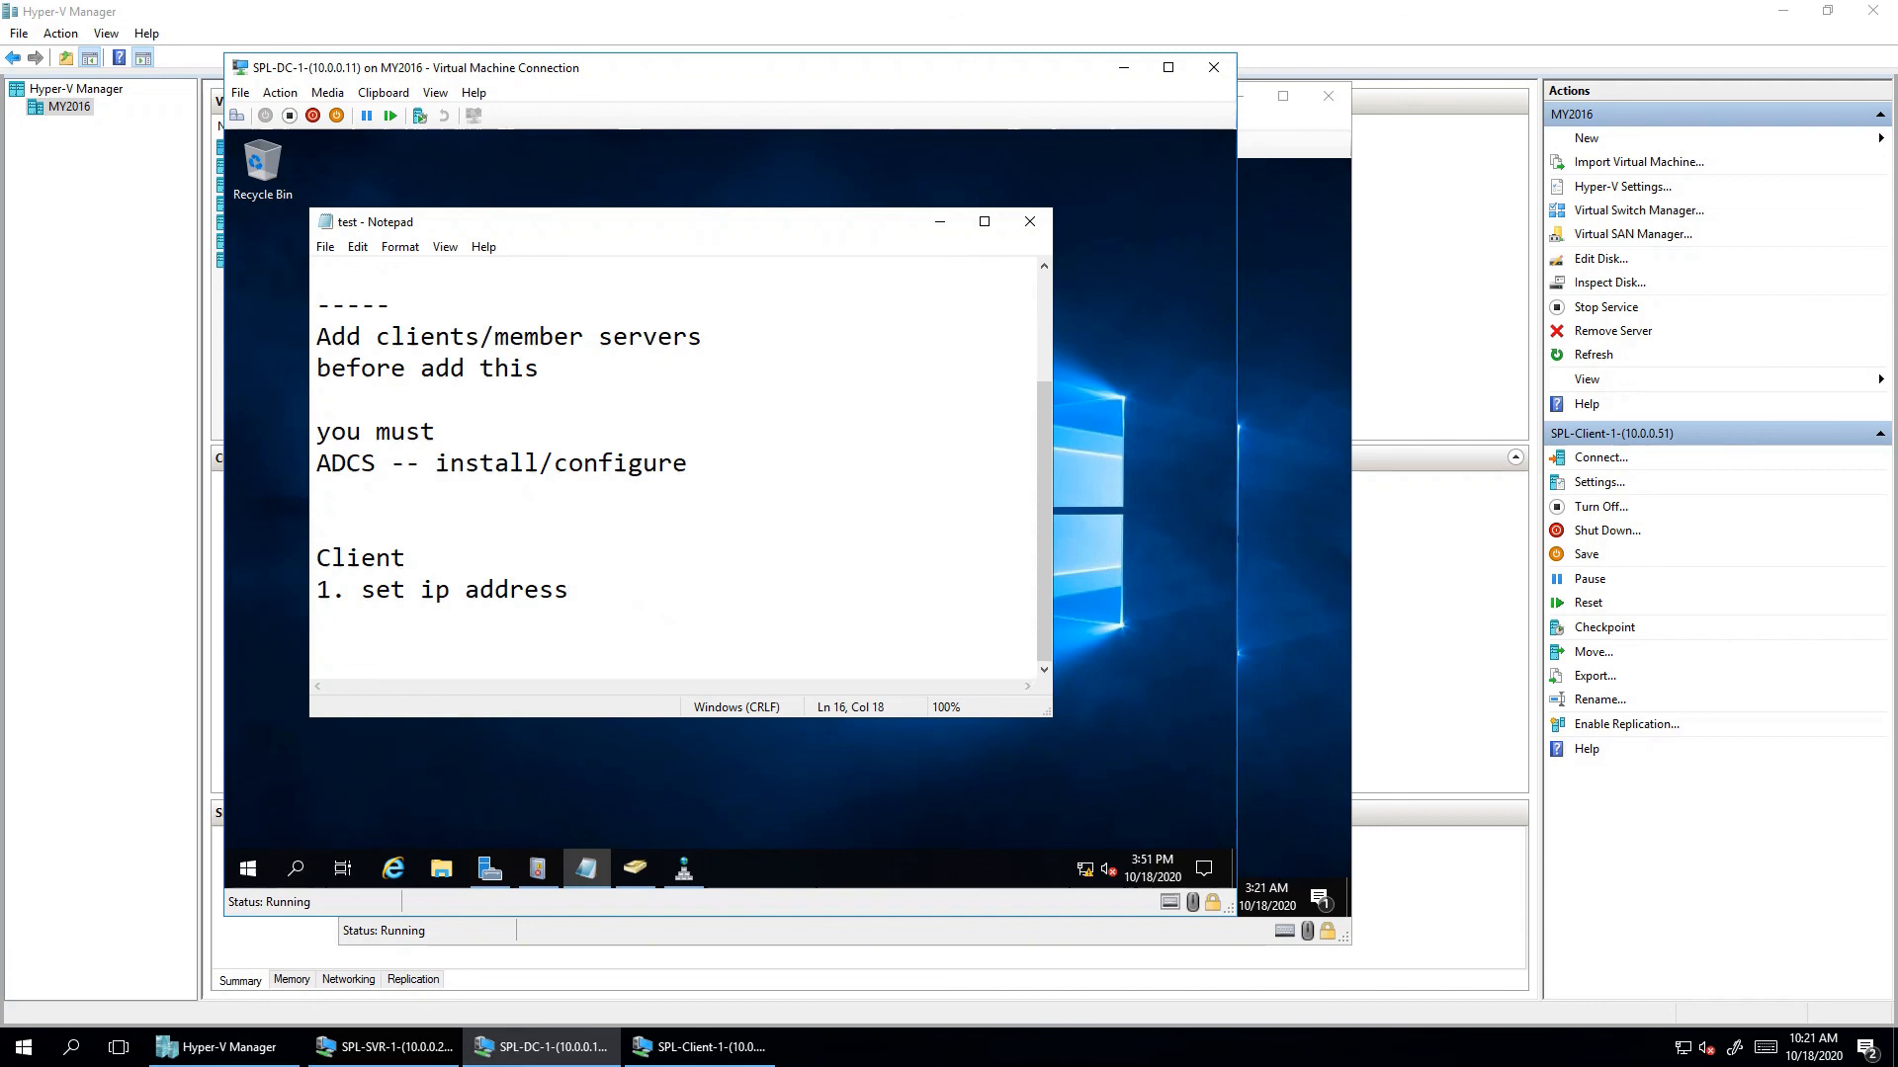
pyautogui.press('Return')
pyautogui.write('2. set cl')
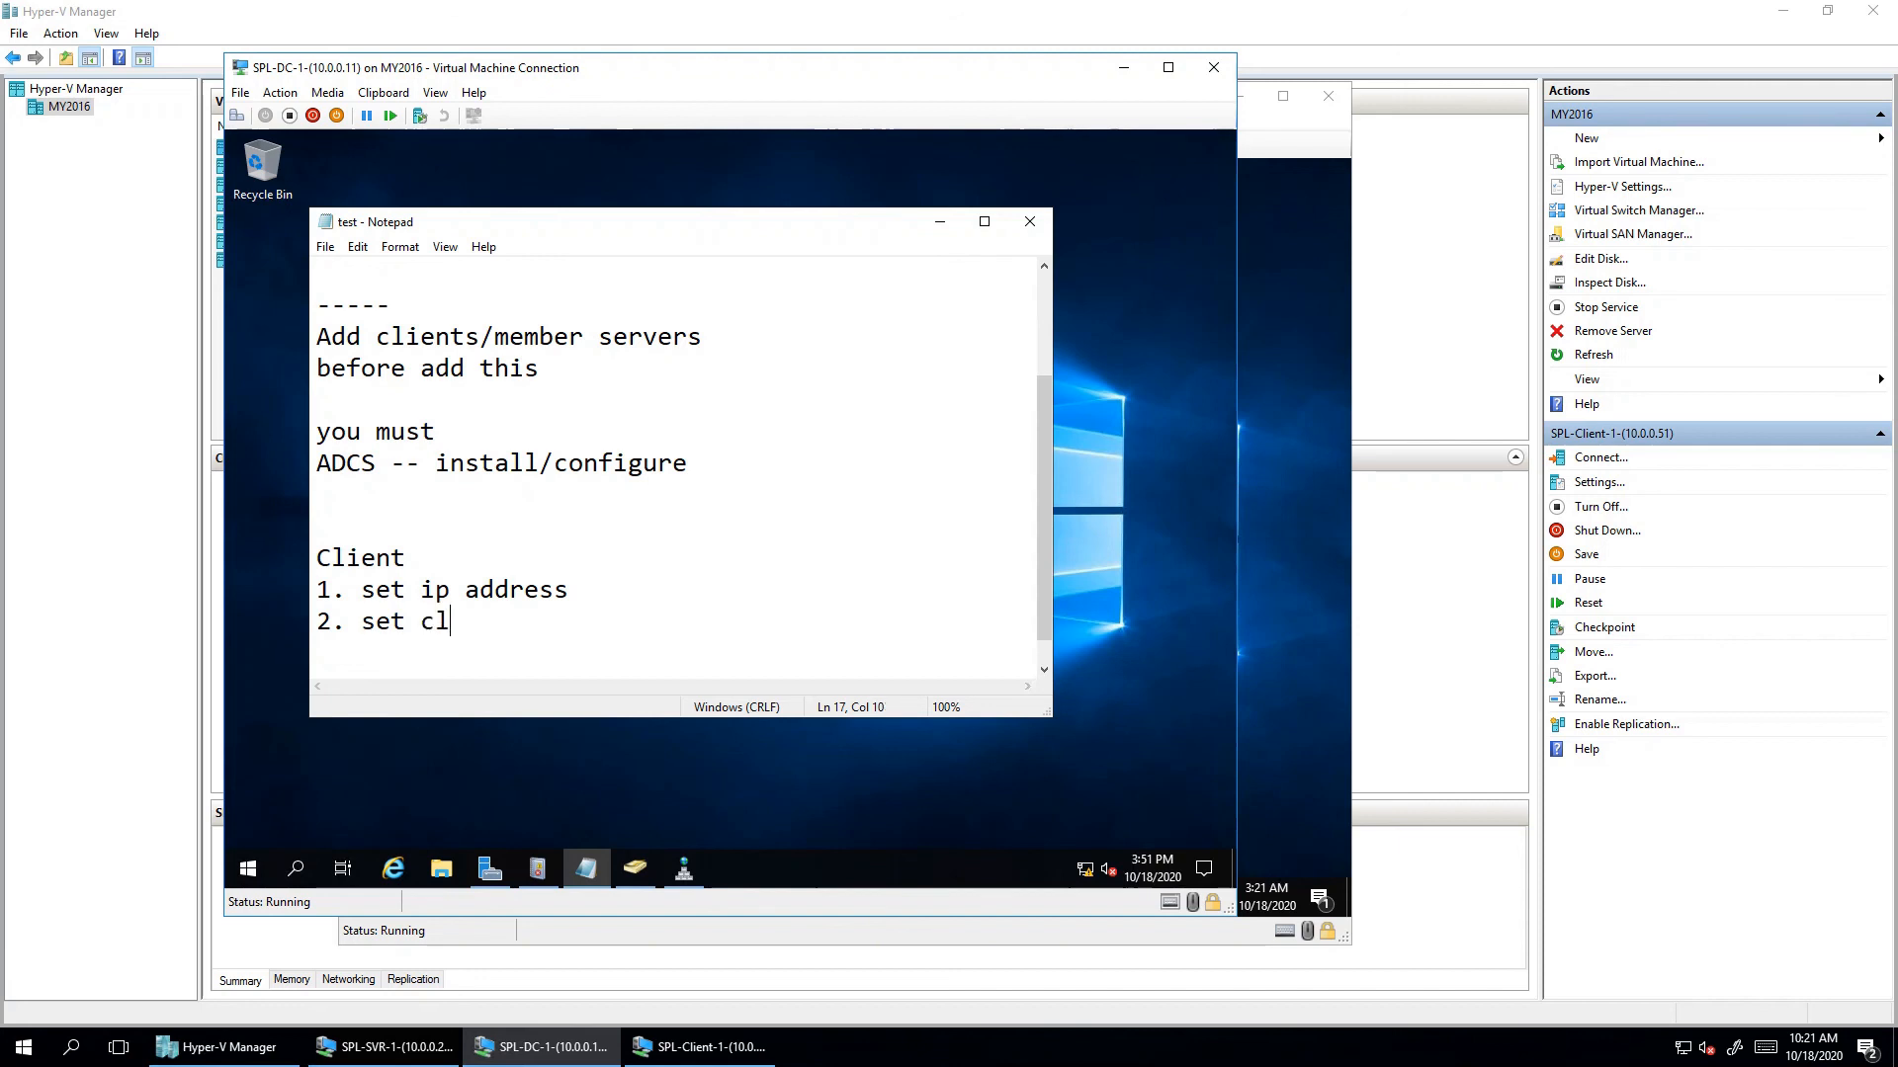
pyautogui.write('eint')
pyautogui.press('BackSpace')
pyautogui.press('BackSpace')
pyautogui.press('BackSpace')
pyautogui.press('BackSpace')
pyautogui.write('ient name')
pyautogui.press('Return')
pyautogui.write('3')
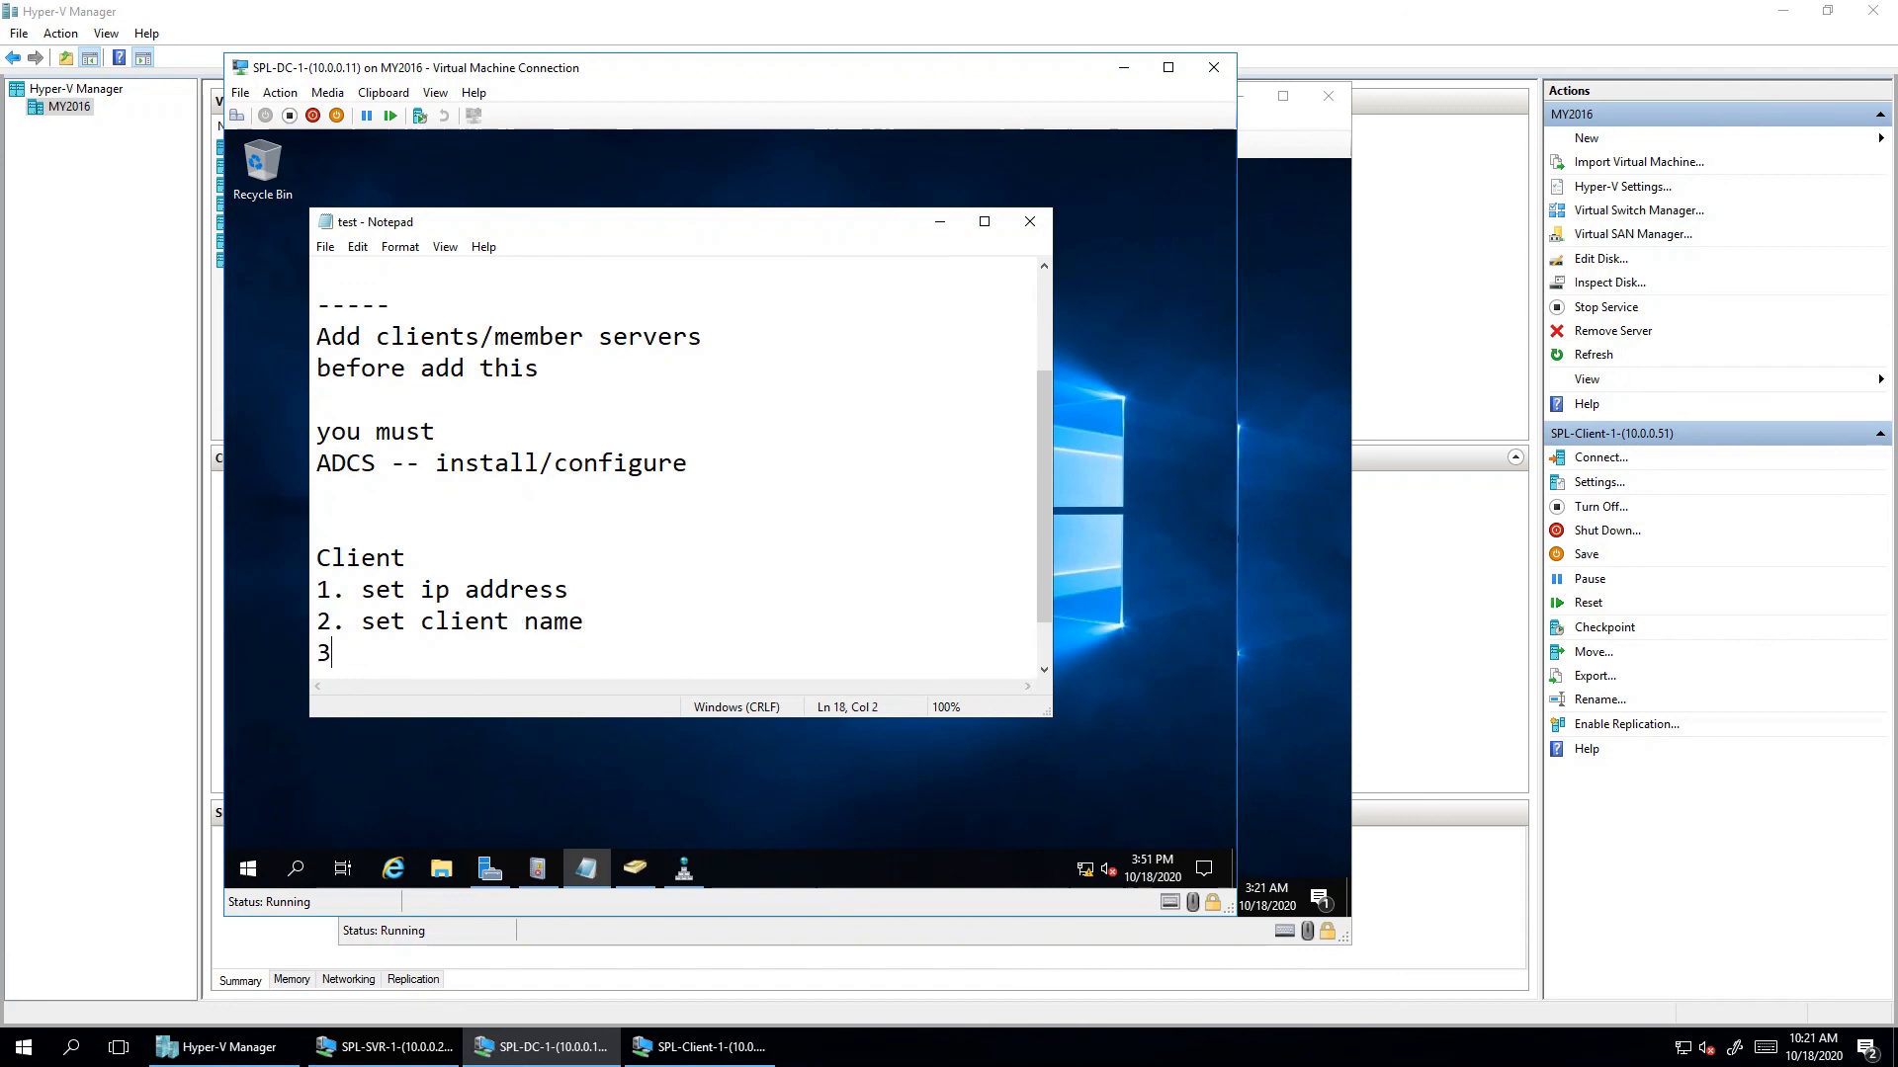
pyautogui.write('. add to domain')
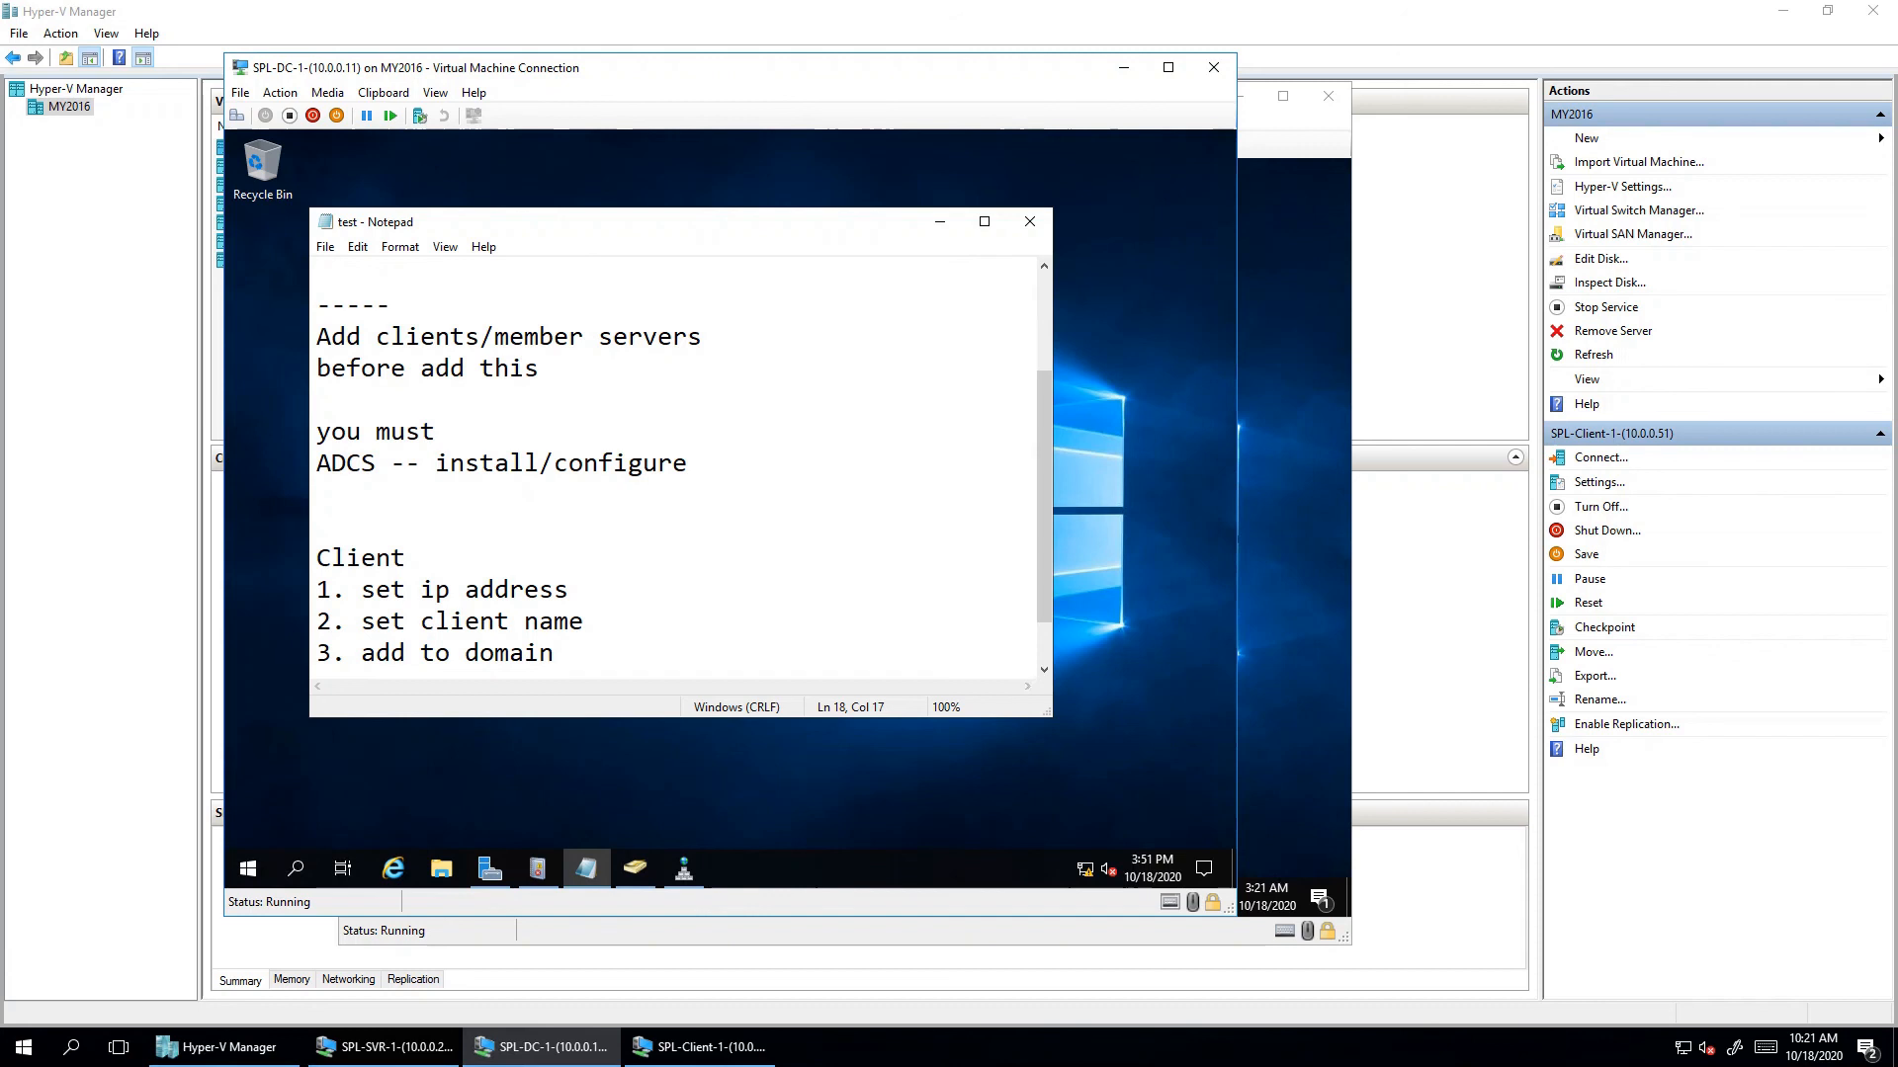
# - Check the empty Computers container, refresh the SPL.COM DNS zone, and switch to the SPL-SVR-1 window
pyautogui.click(635, 867)
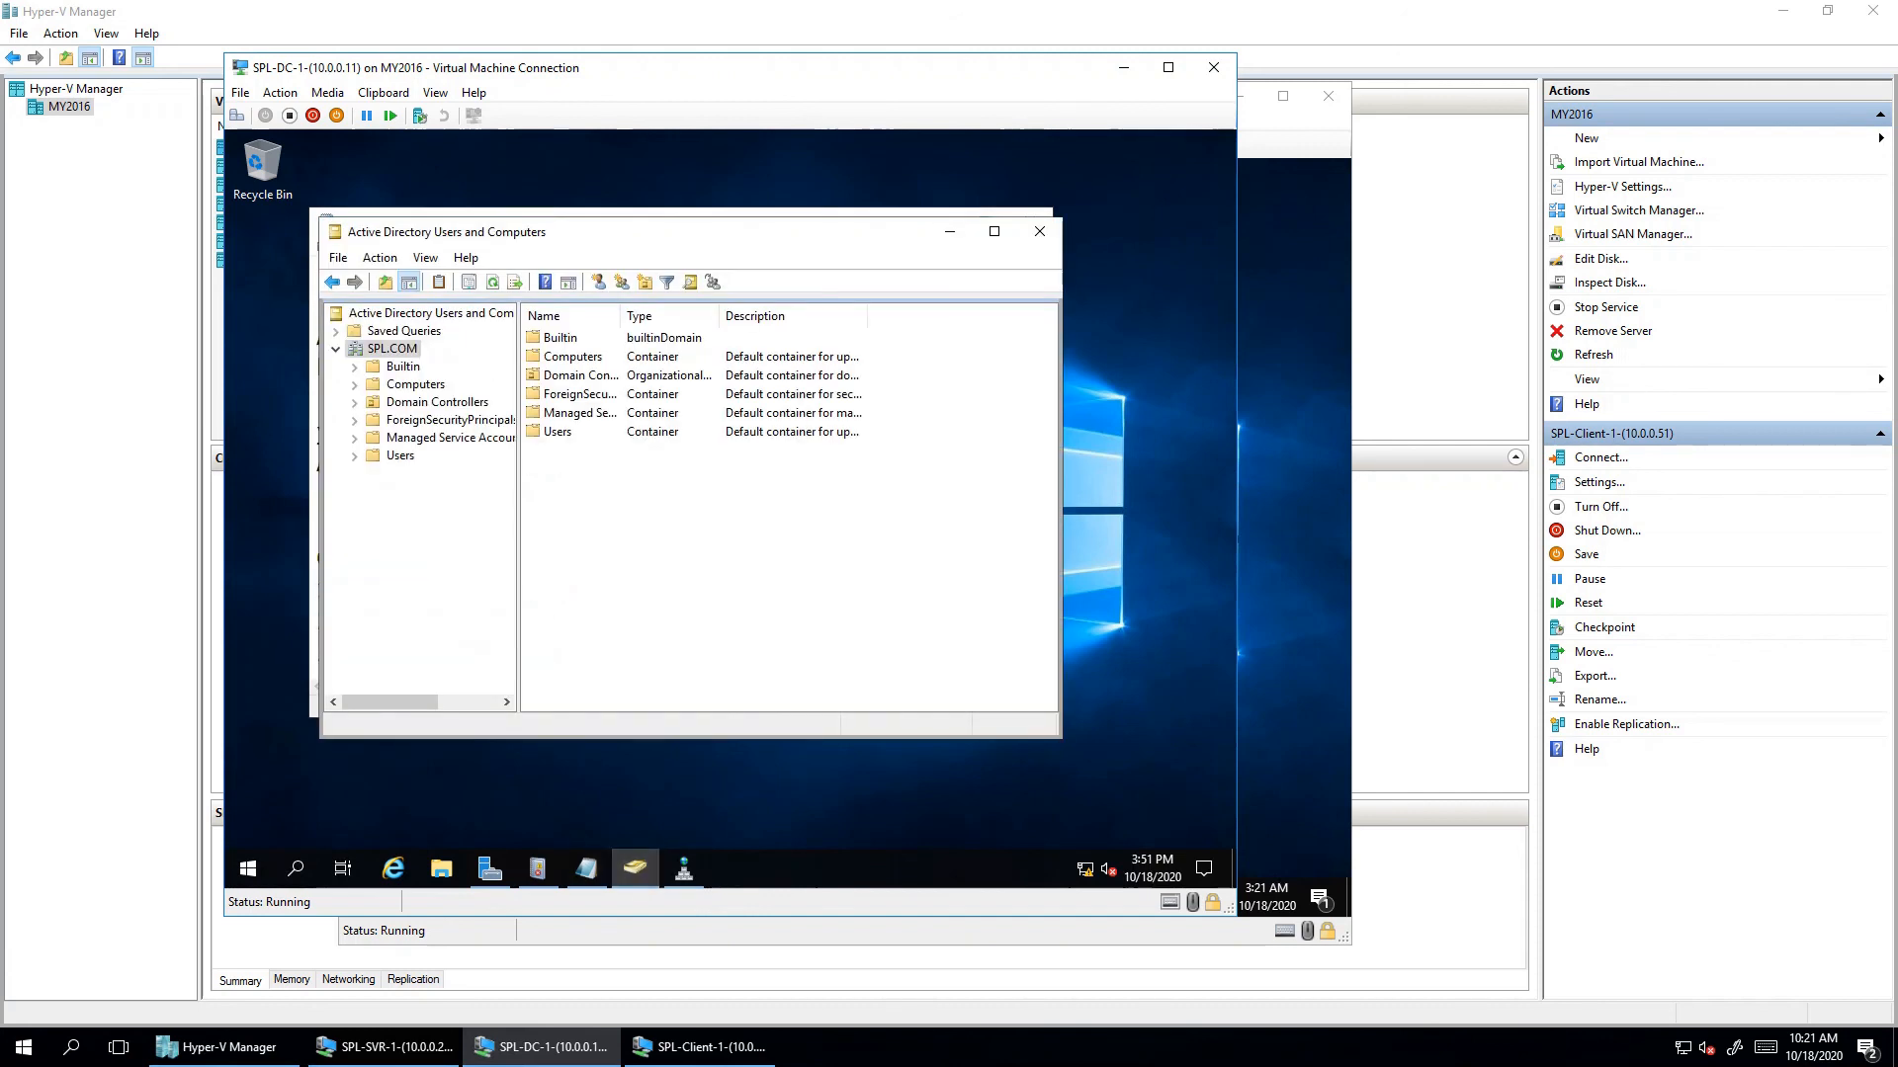
pyautogui.doubleClick(572, 356)
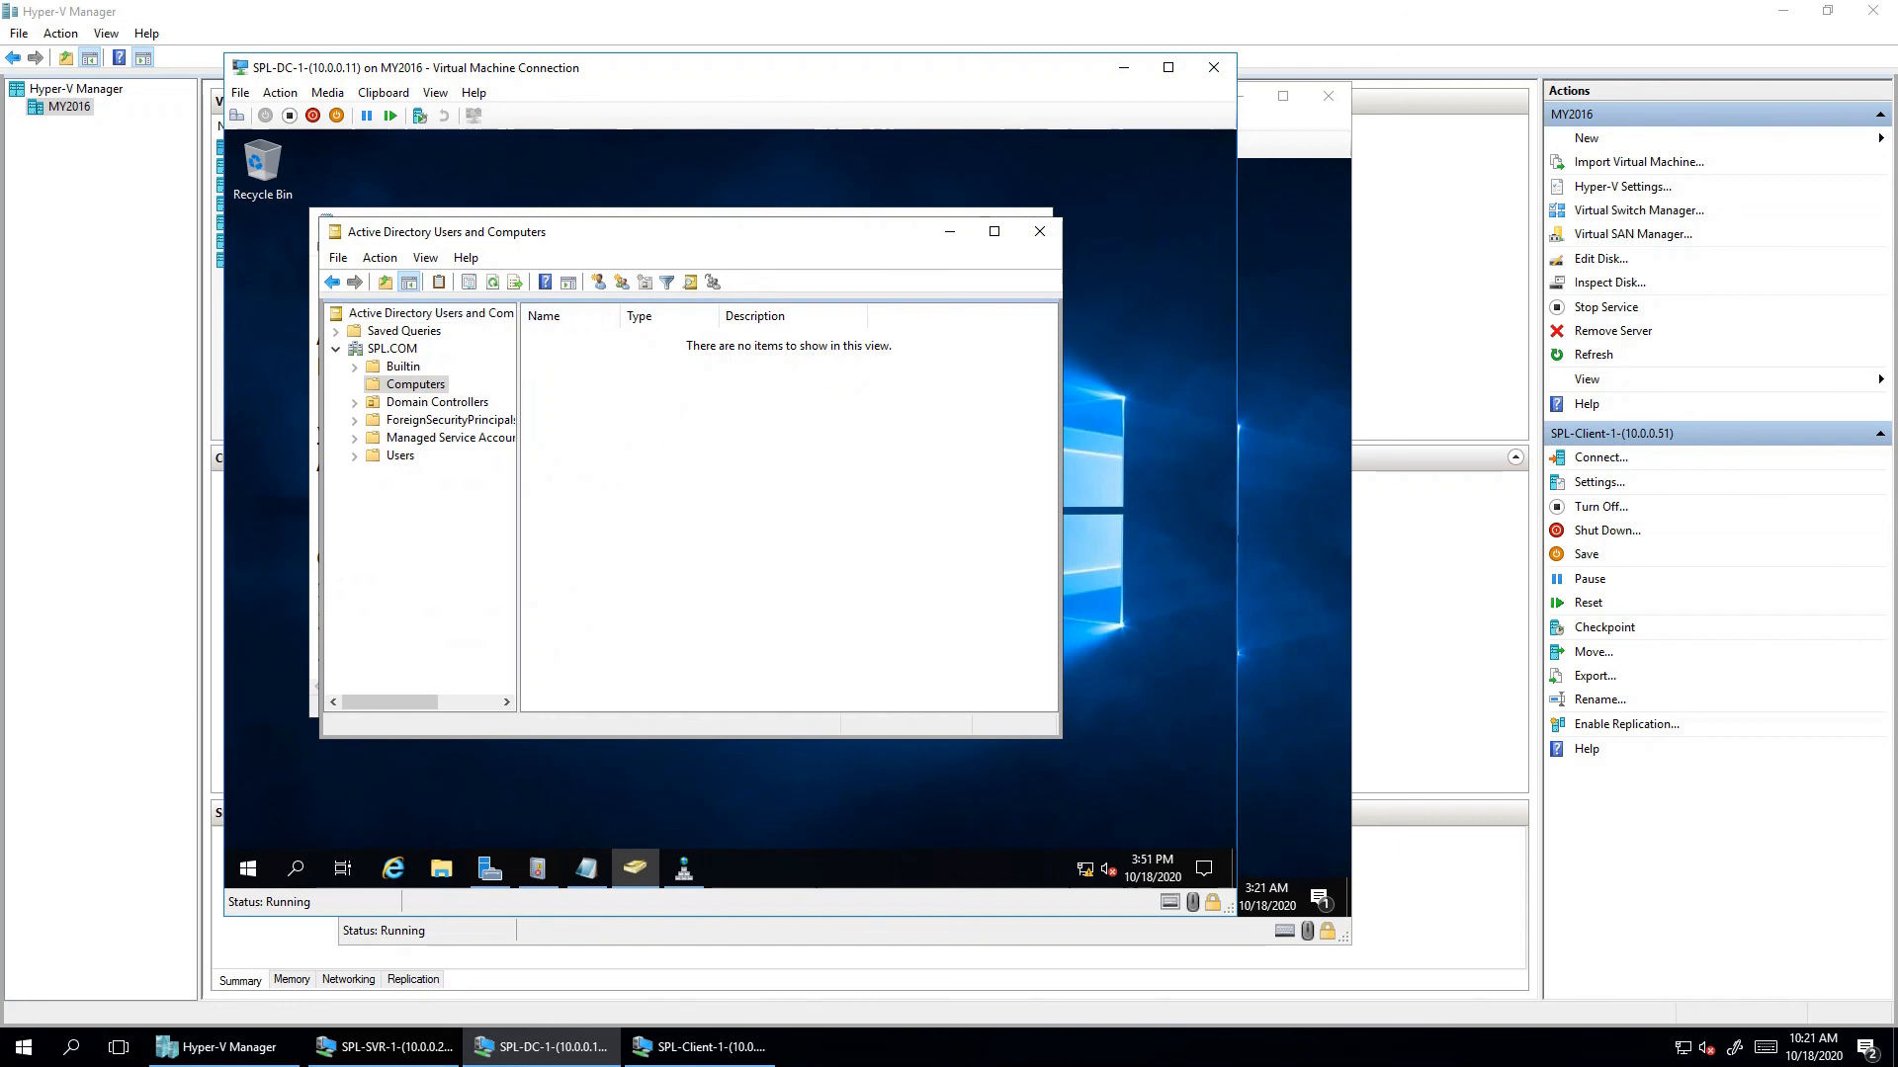
pyautogui.click(683, 868)
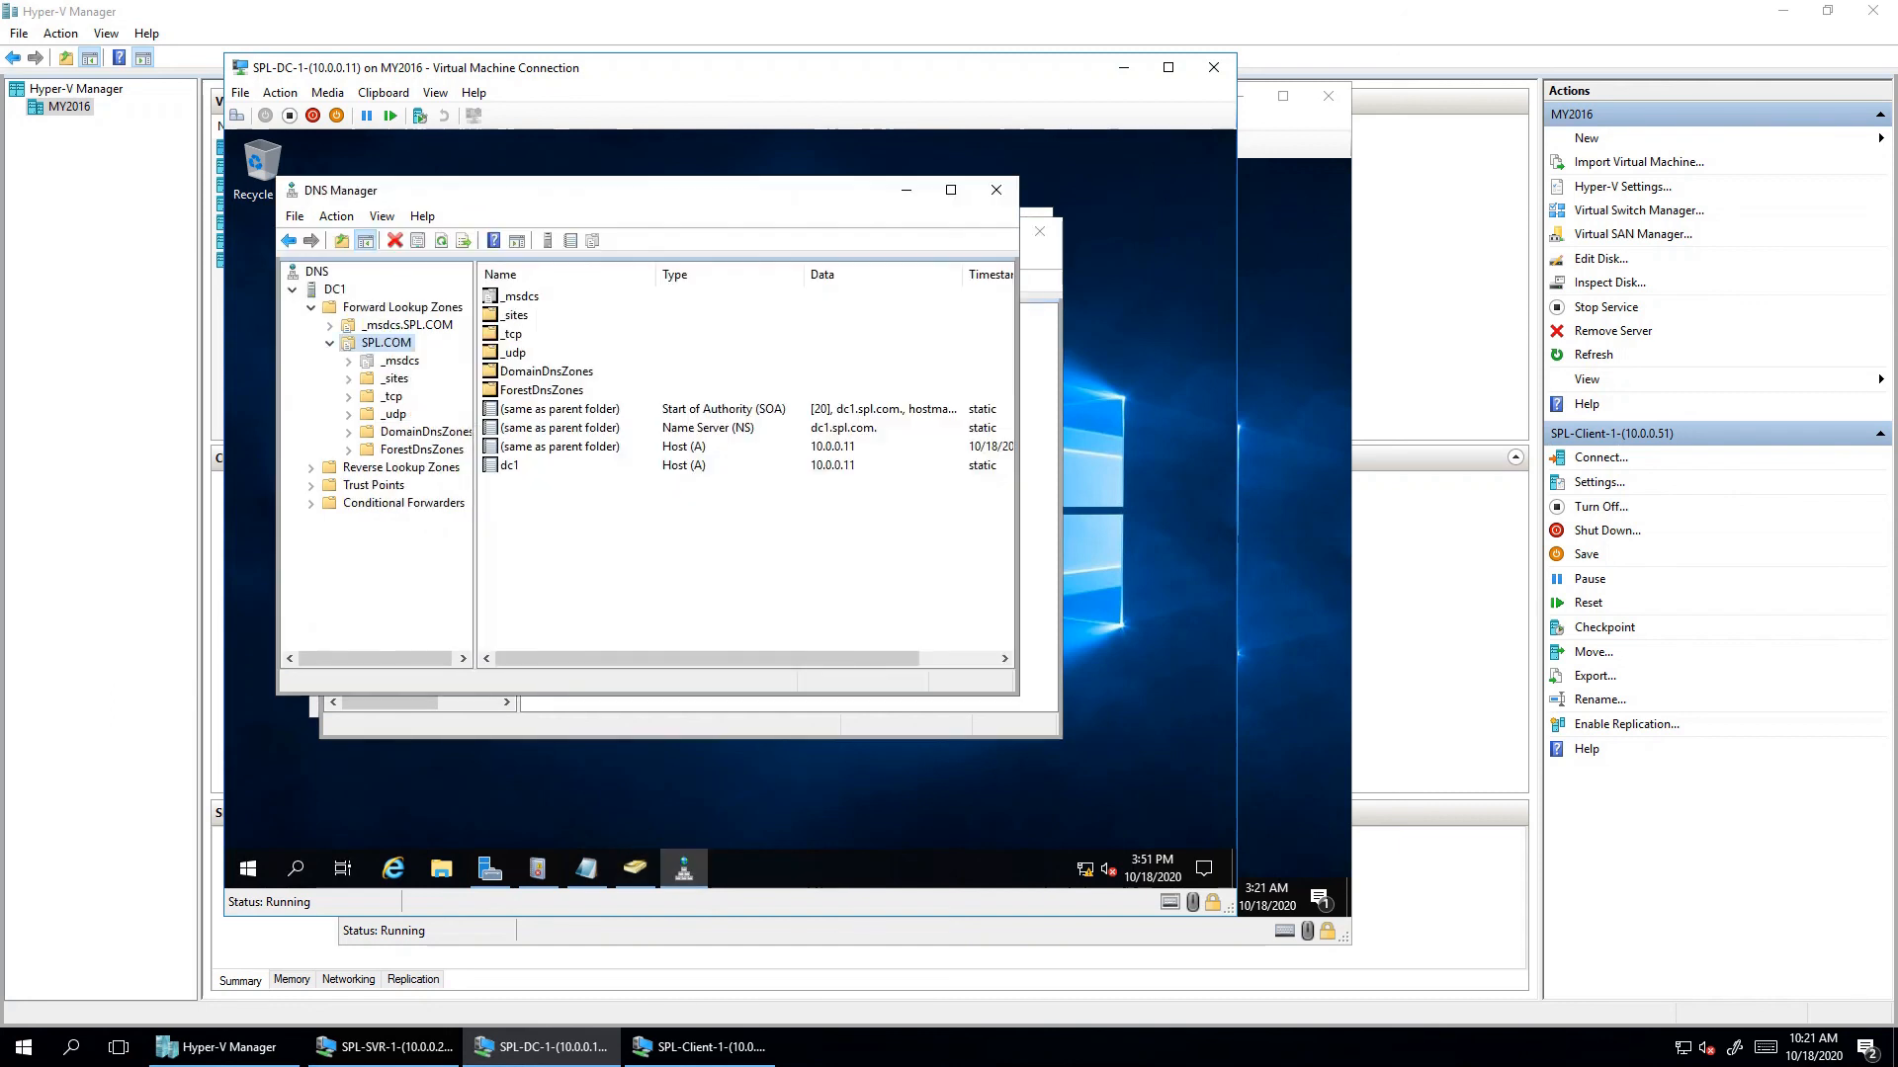
pyautogui.click(509, 466)
pyautogui.rightClick(593, 574)
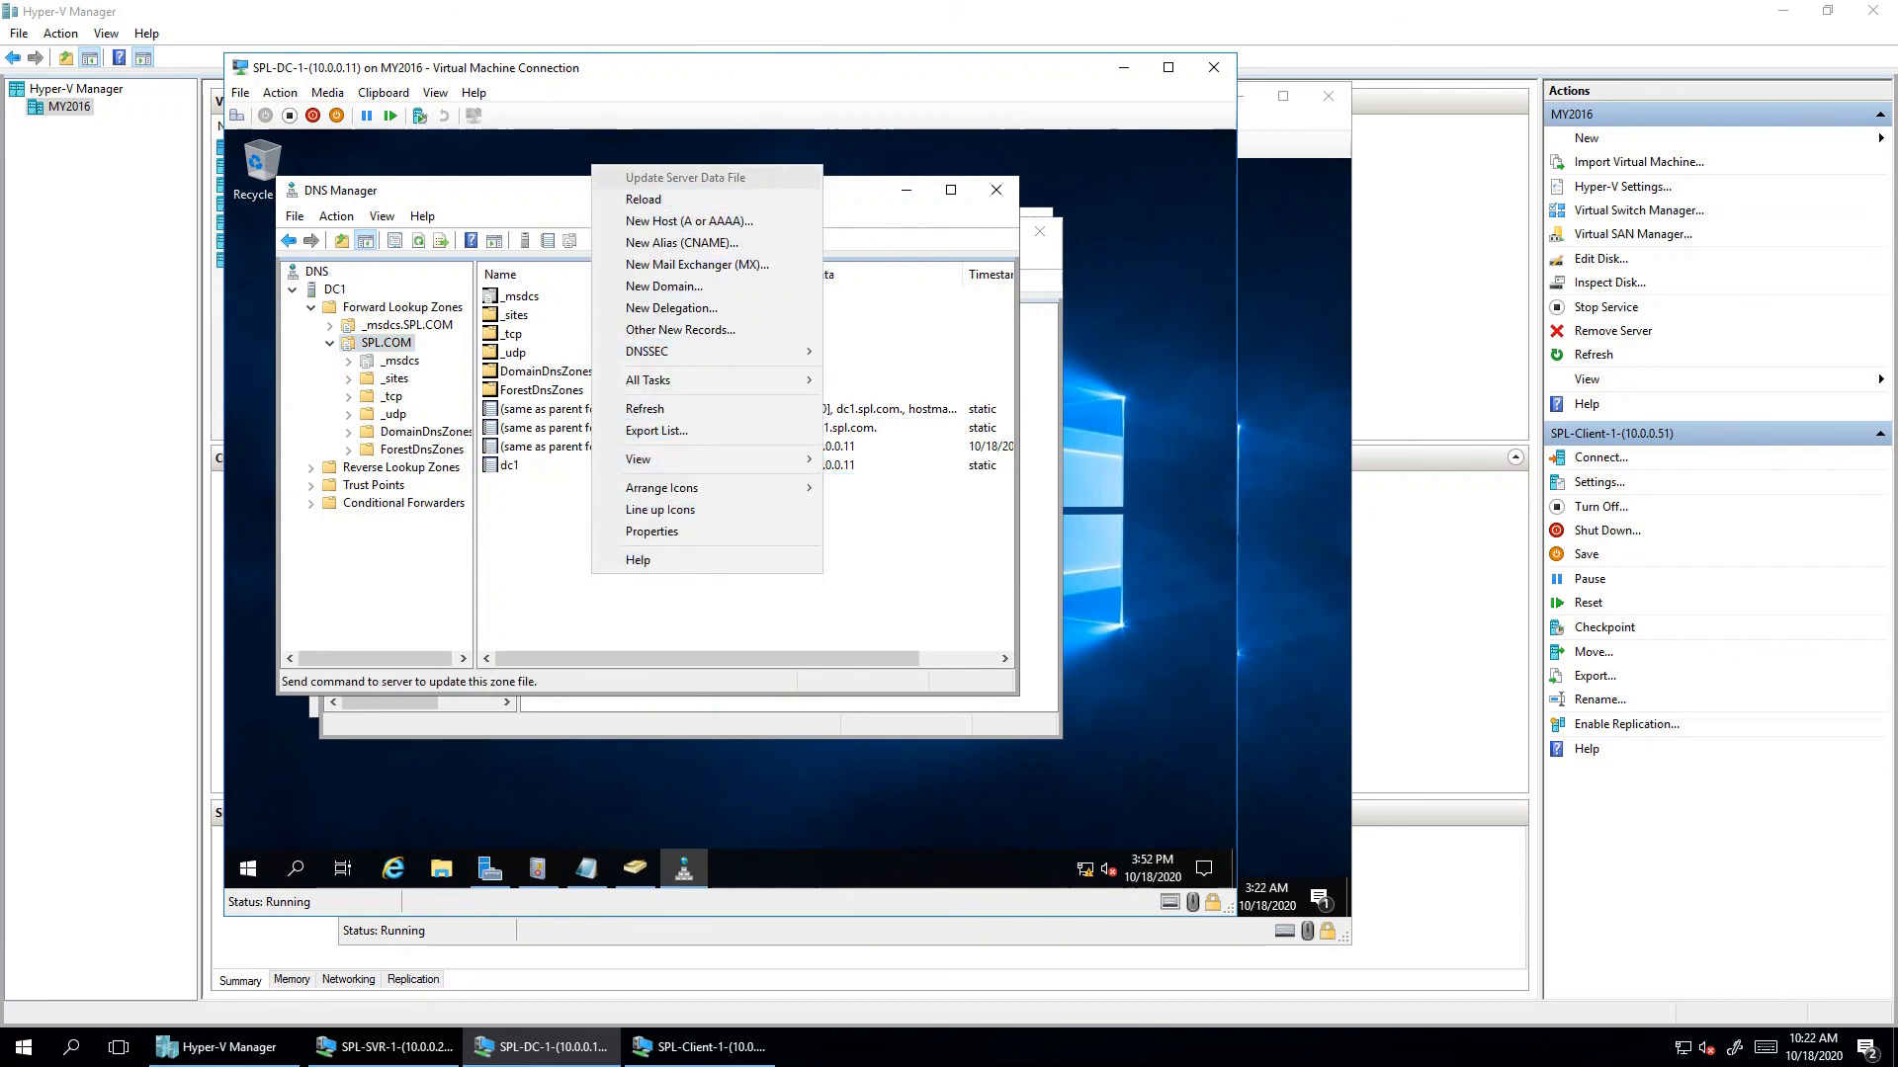
pyautogui.press('Return')
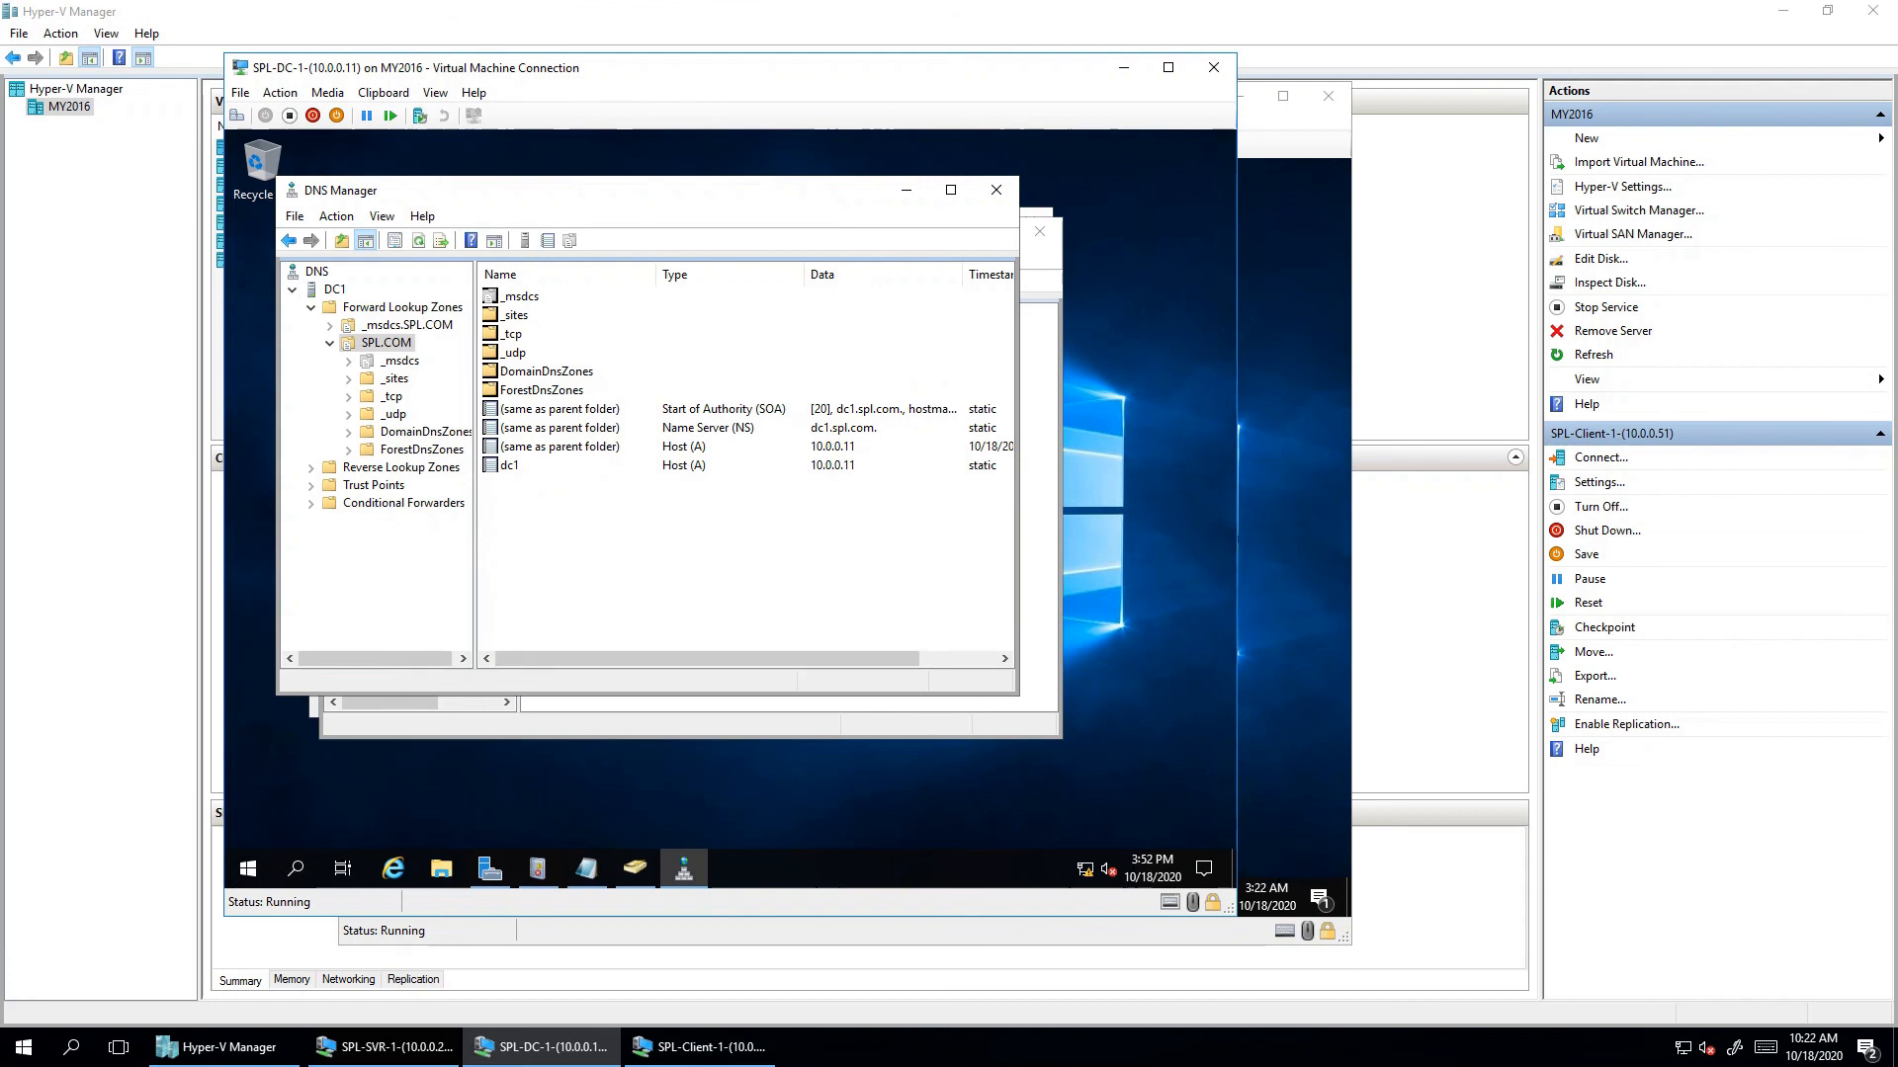
pyautogui.hotkey('alt', 'Tab')
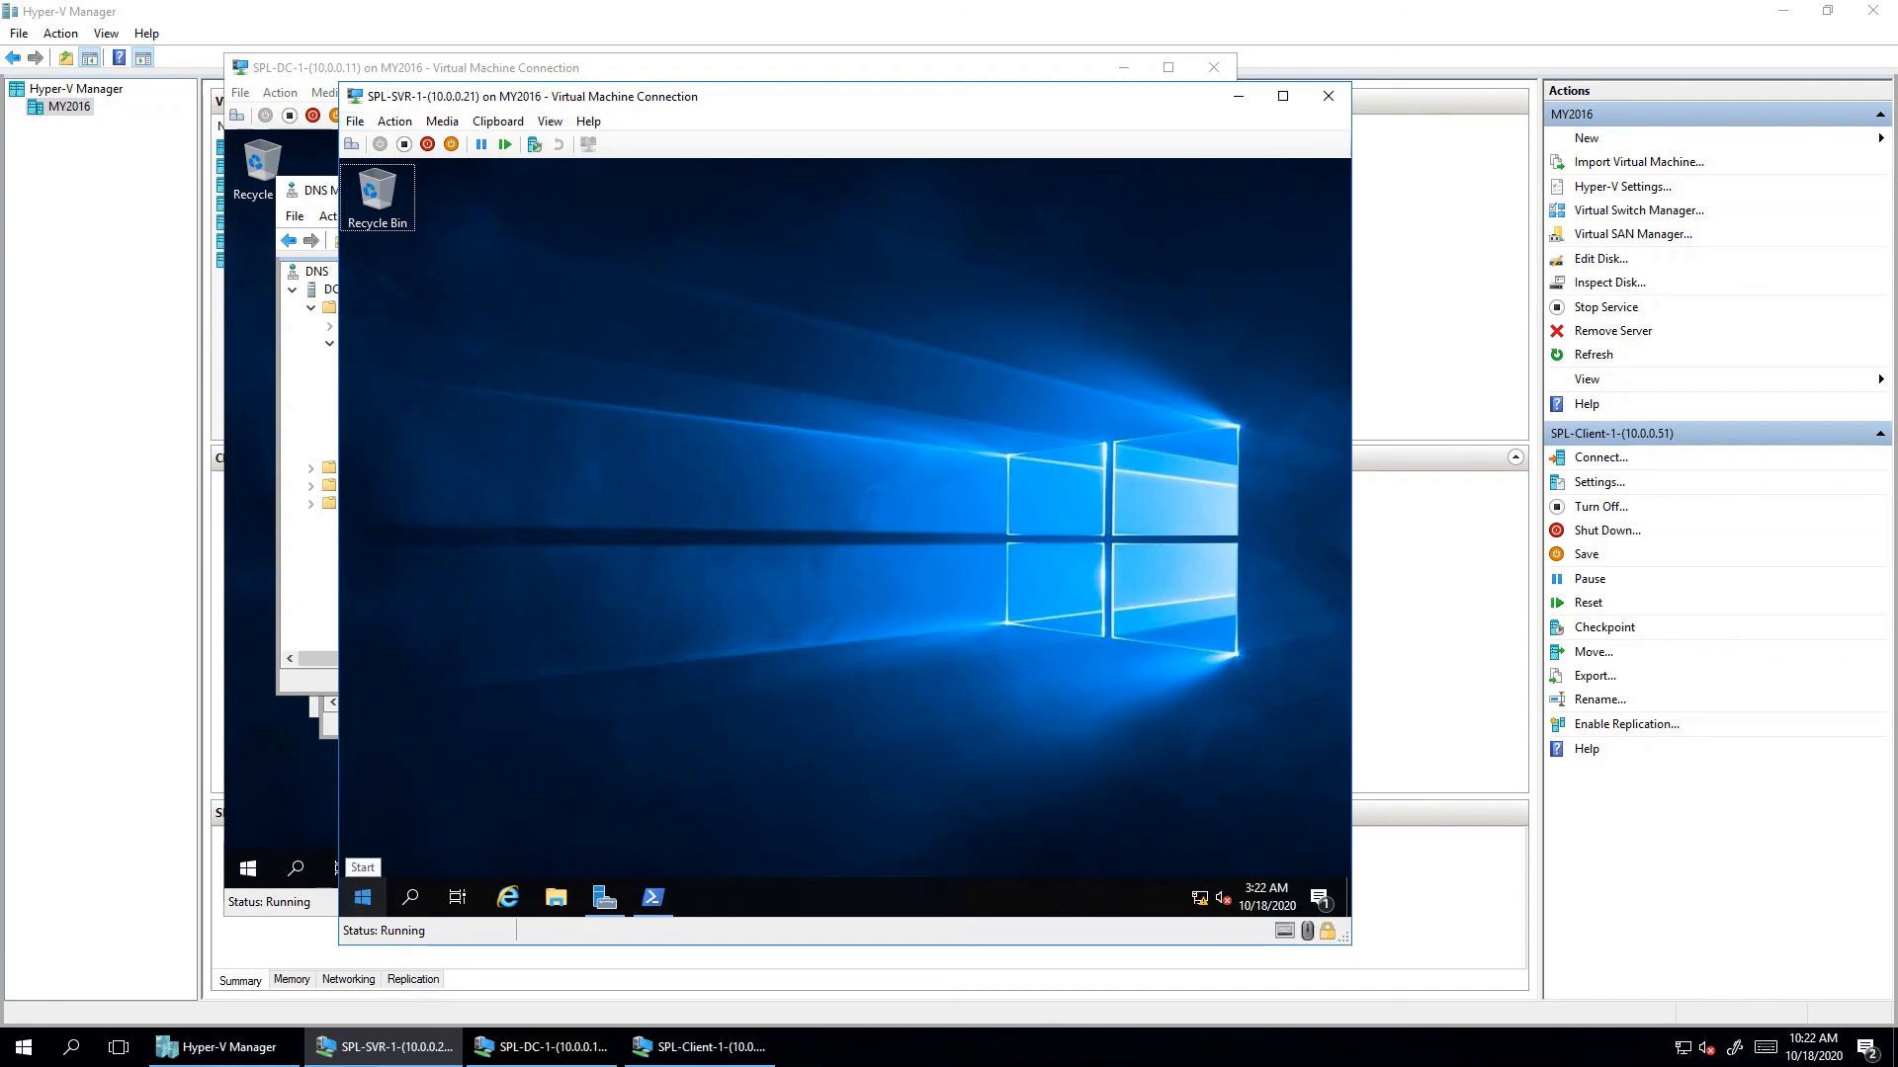
pyautogui.click(363, 896)
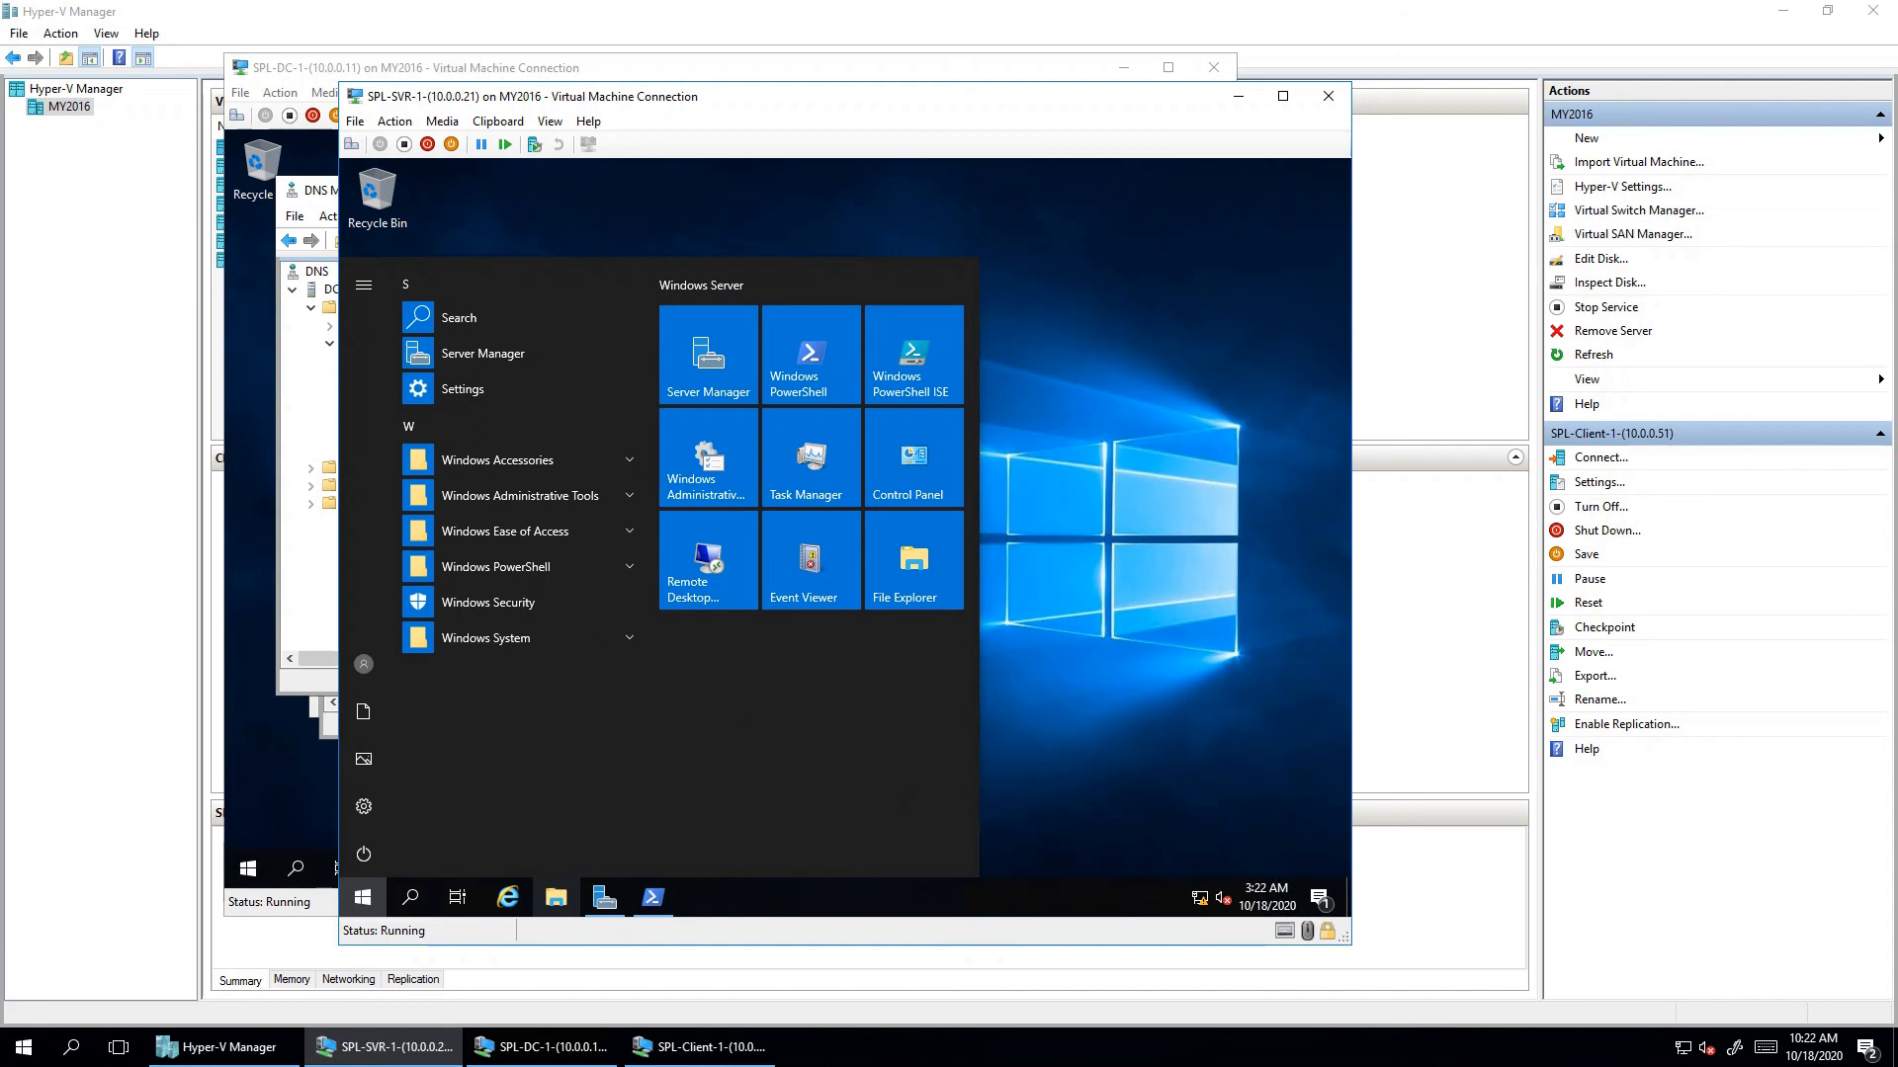
pyautogui.click(555, 896)
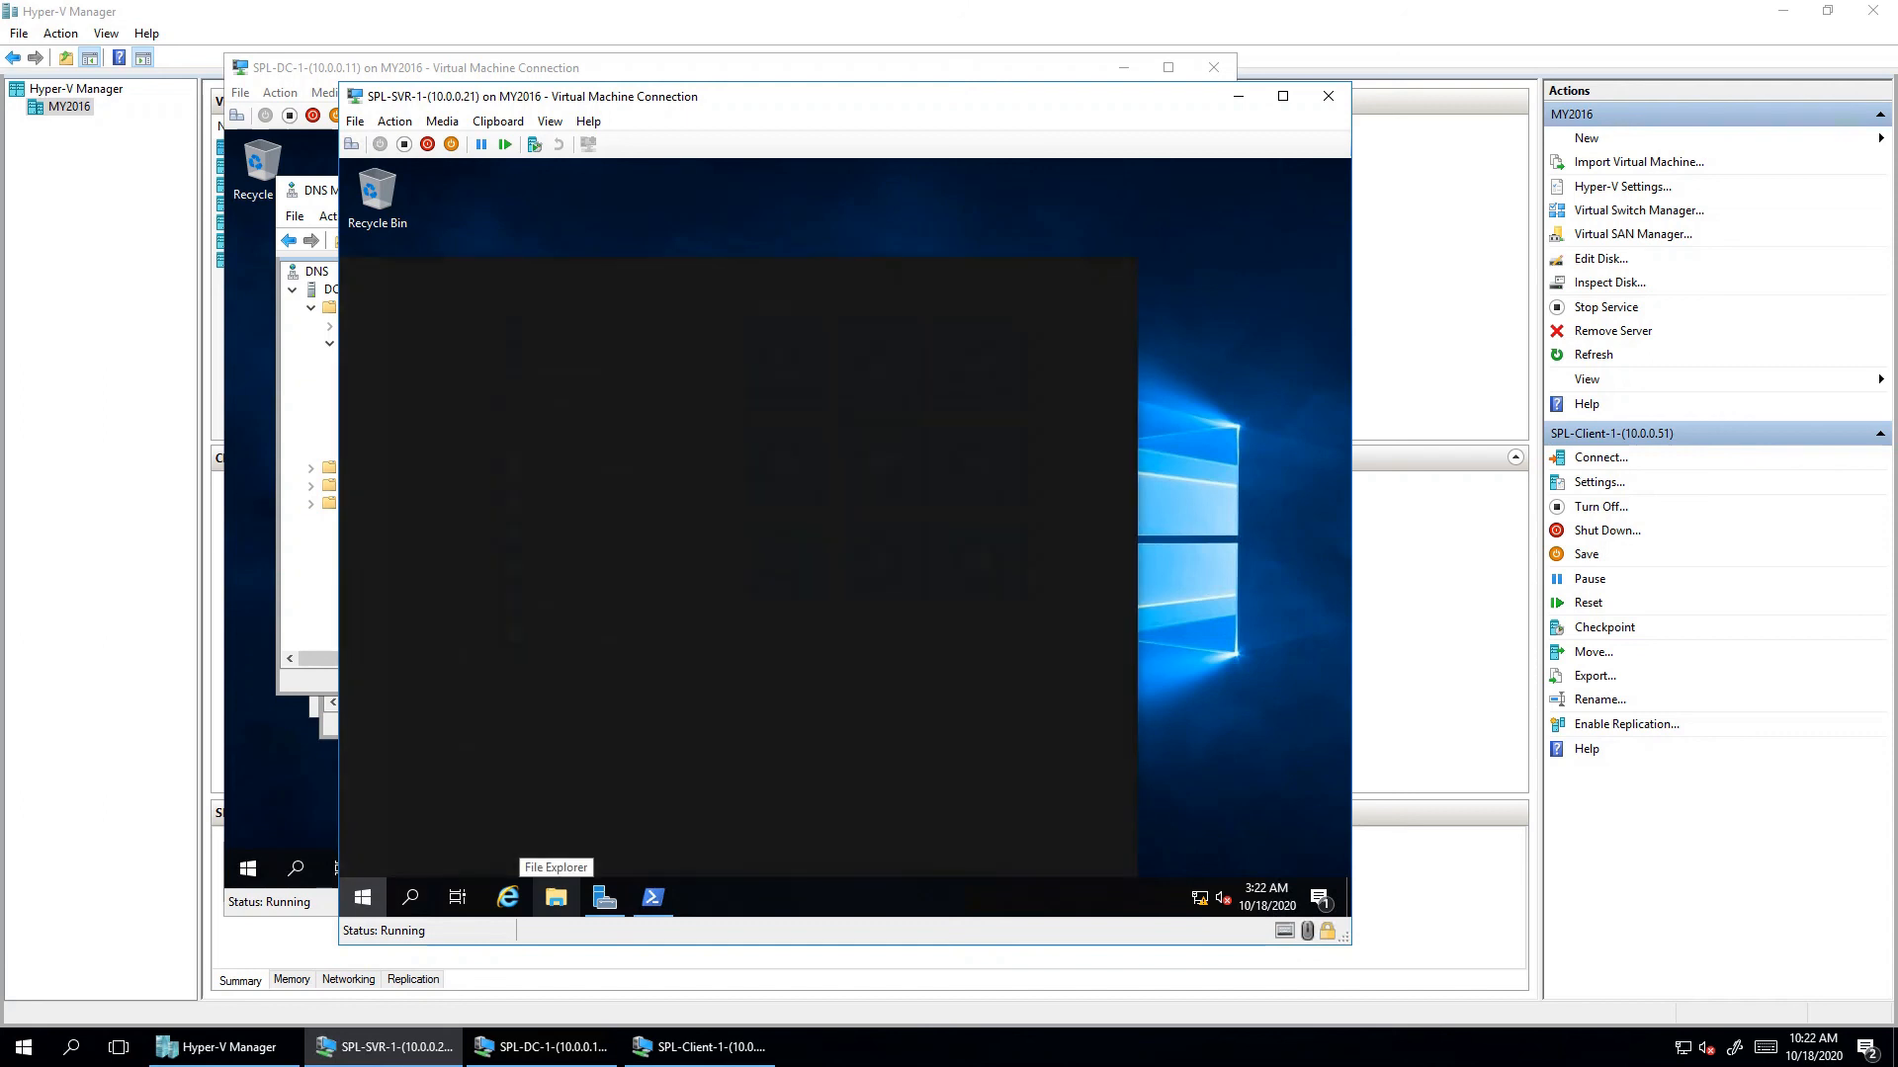
pyautogui.write('yhis')
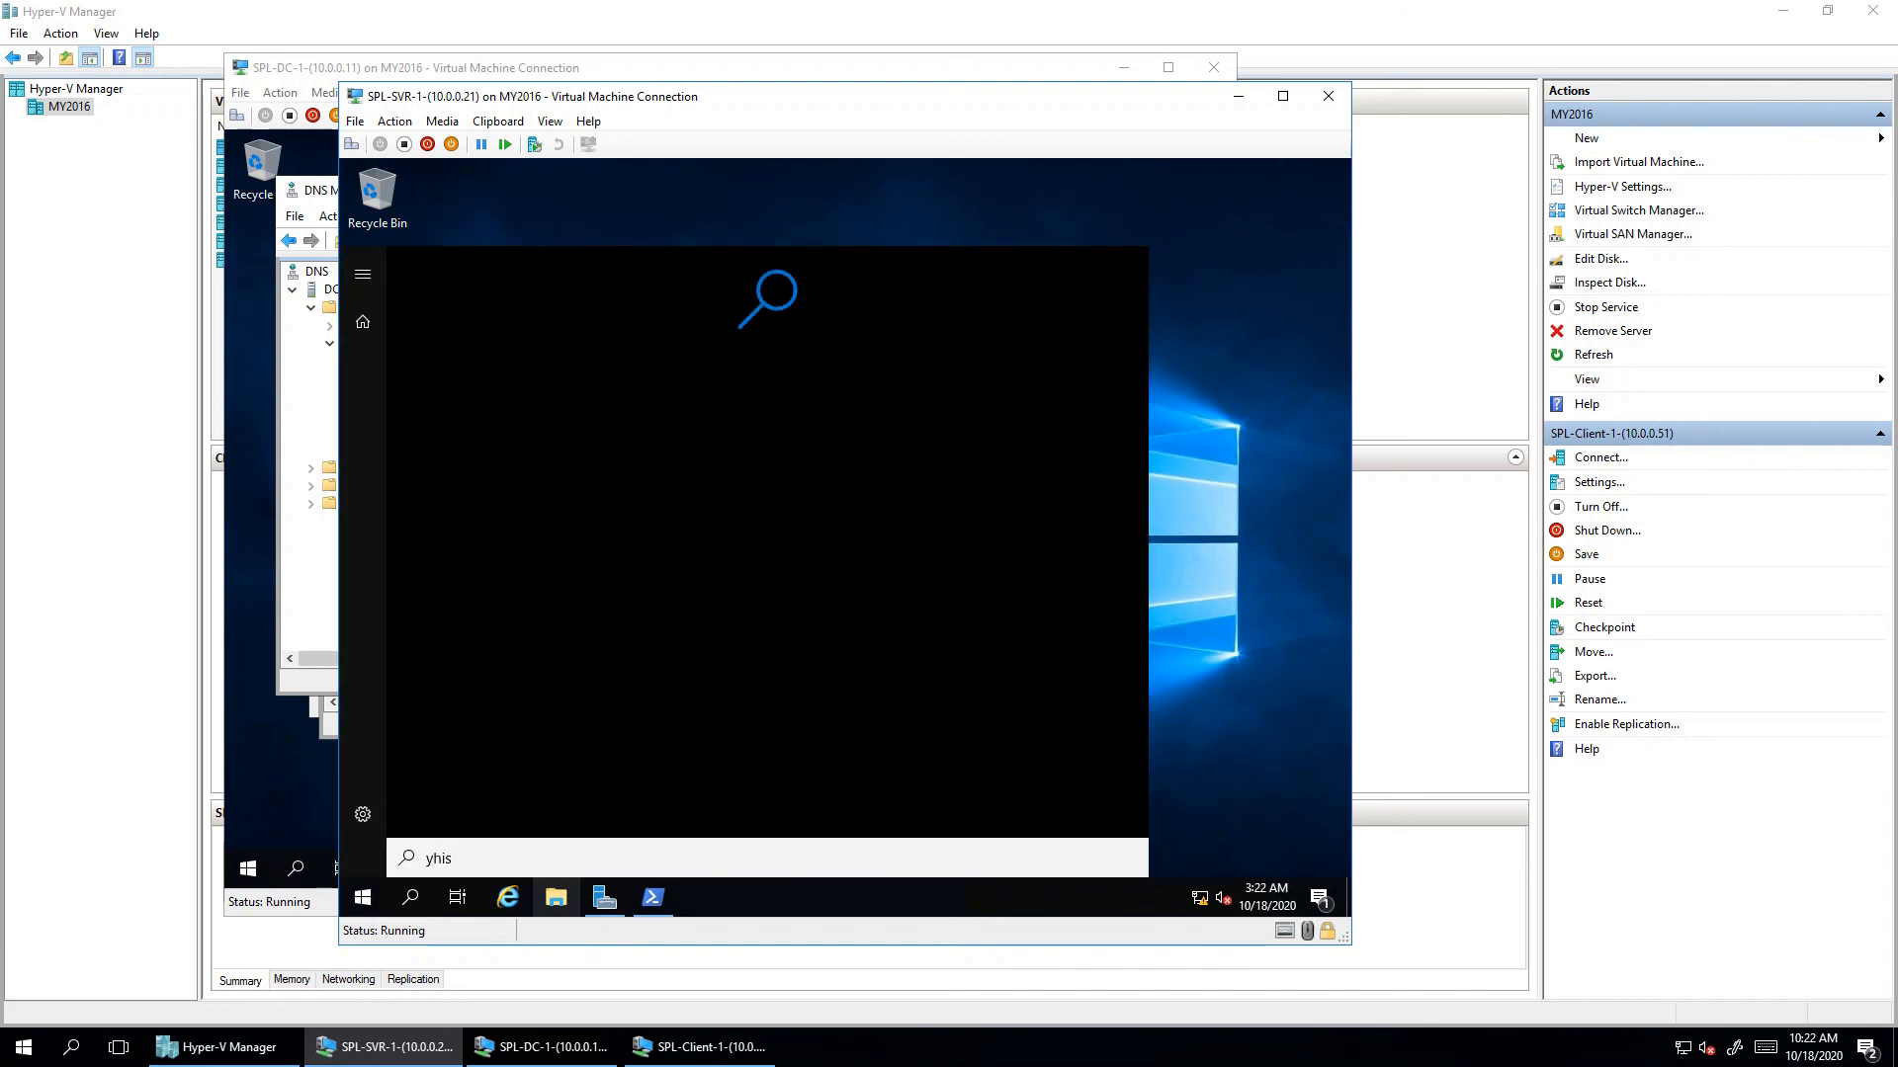
pyautogui.press('BackSpace')
pyautogui.press('BackSpace')
pyautogui.press('Escape')
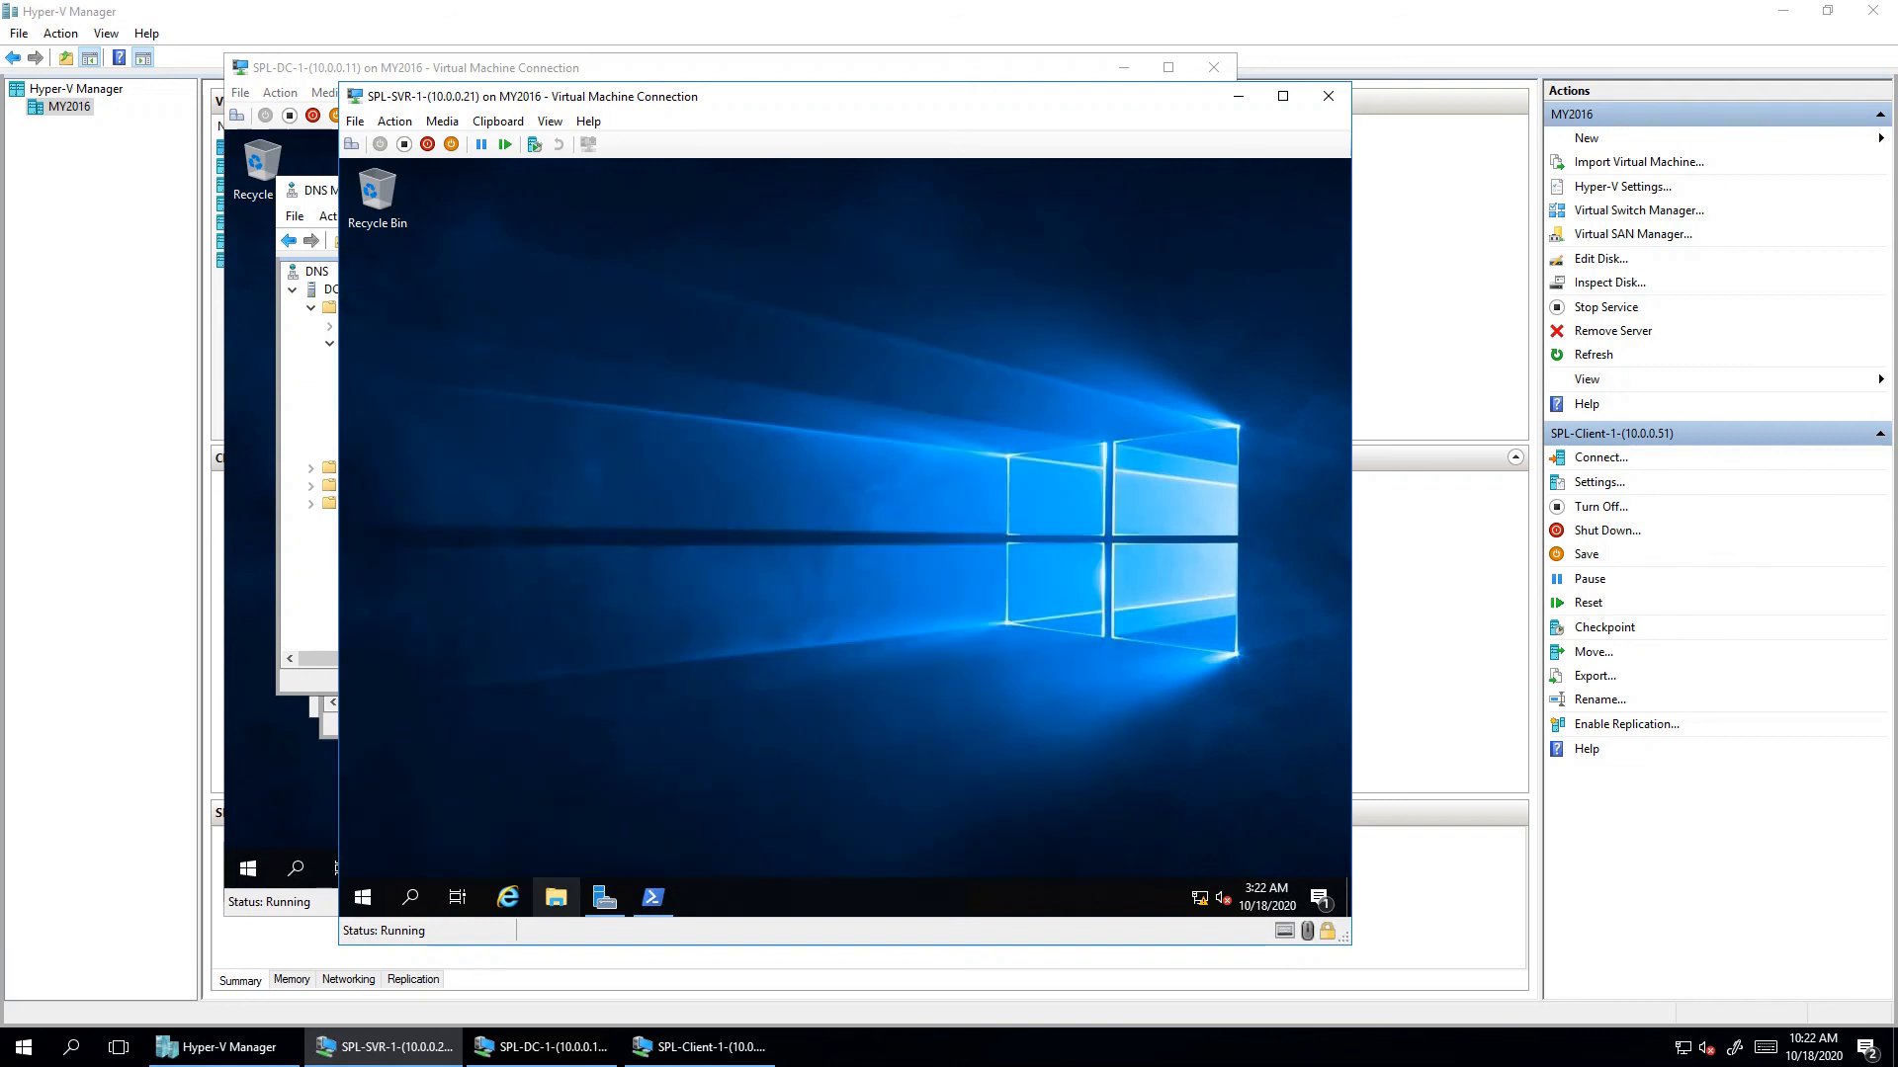
pyautogui.press('super')
pyautogui.press('super+e')
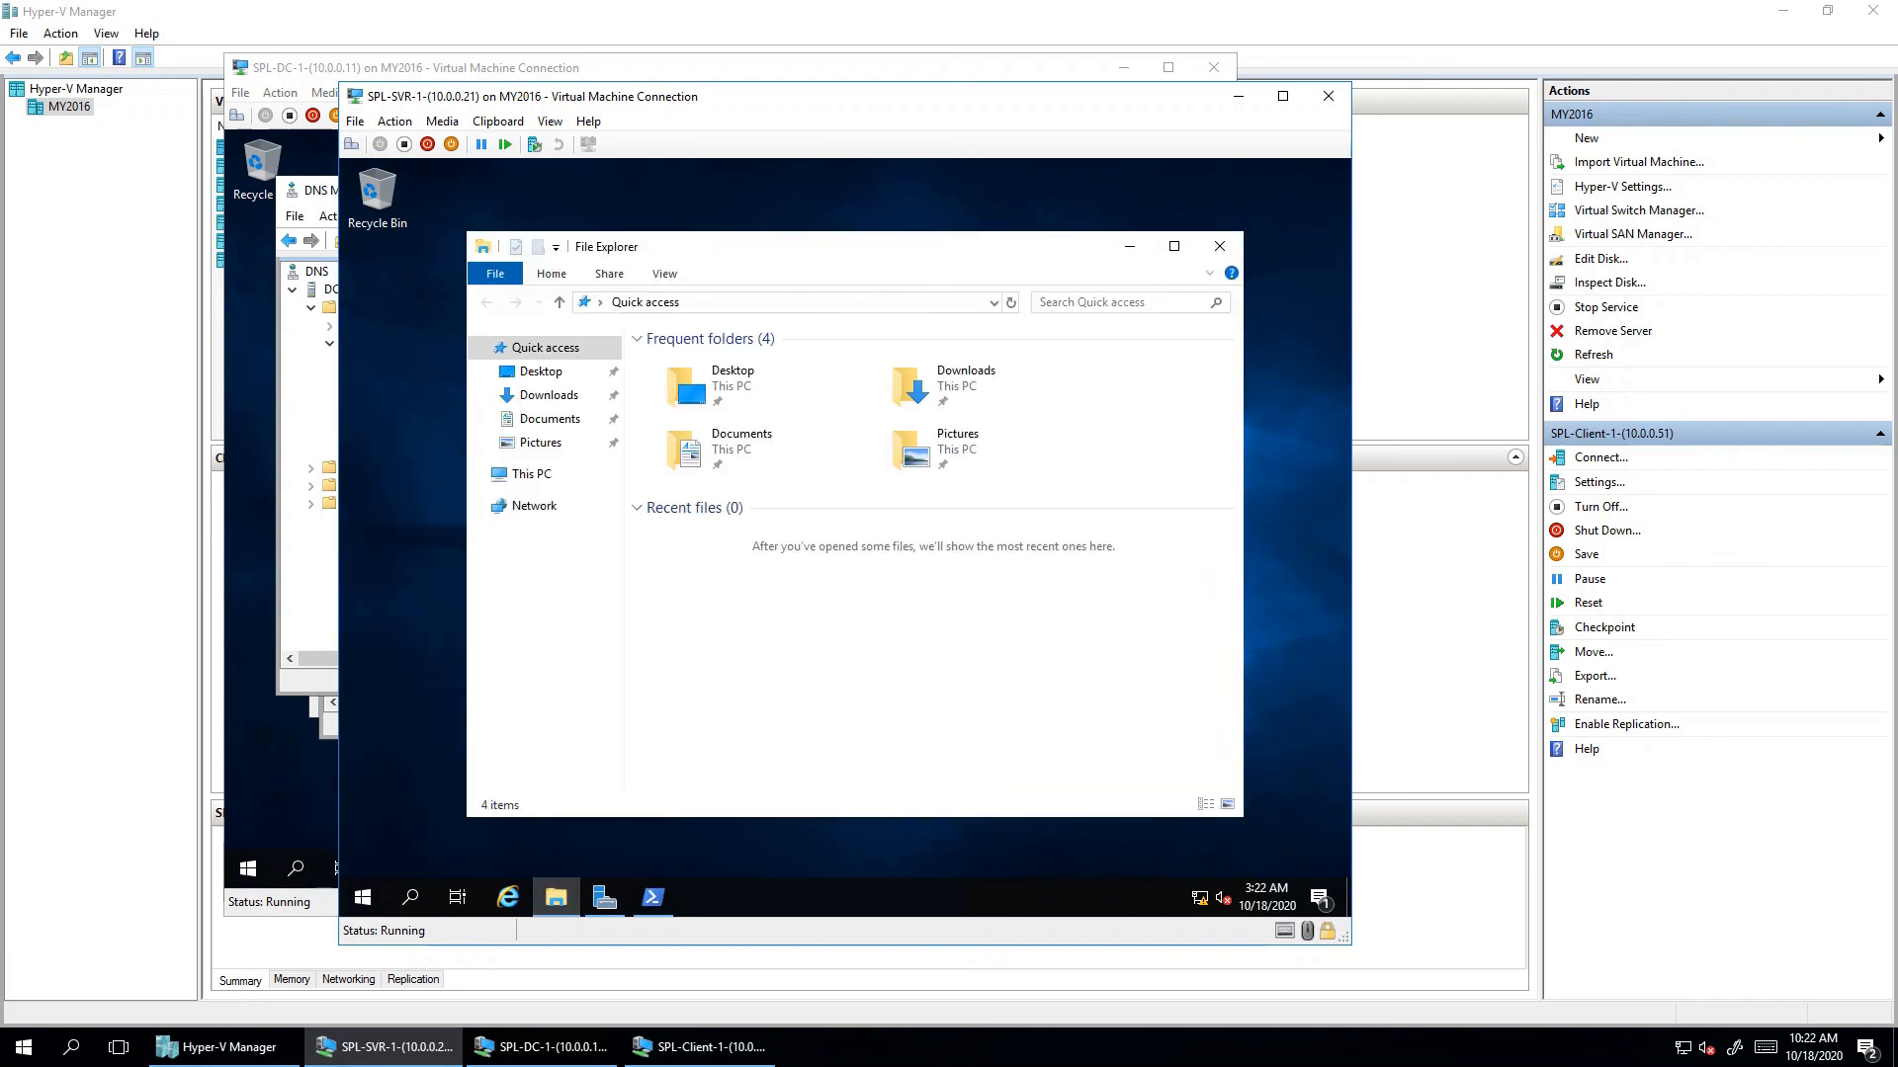
pyautogui.rightClick(539, 470)
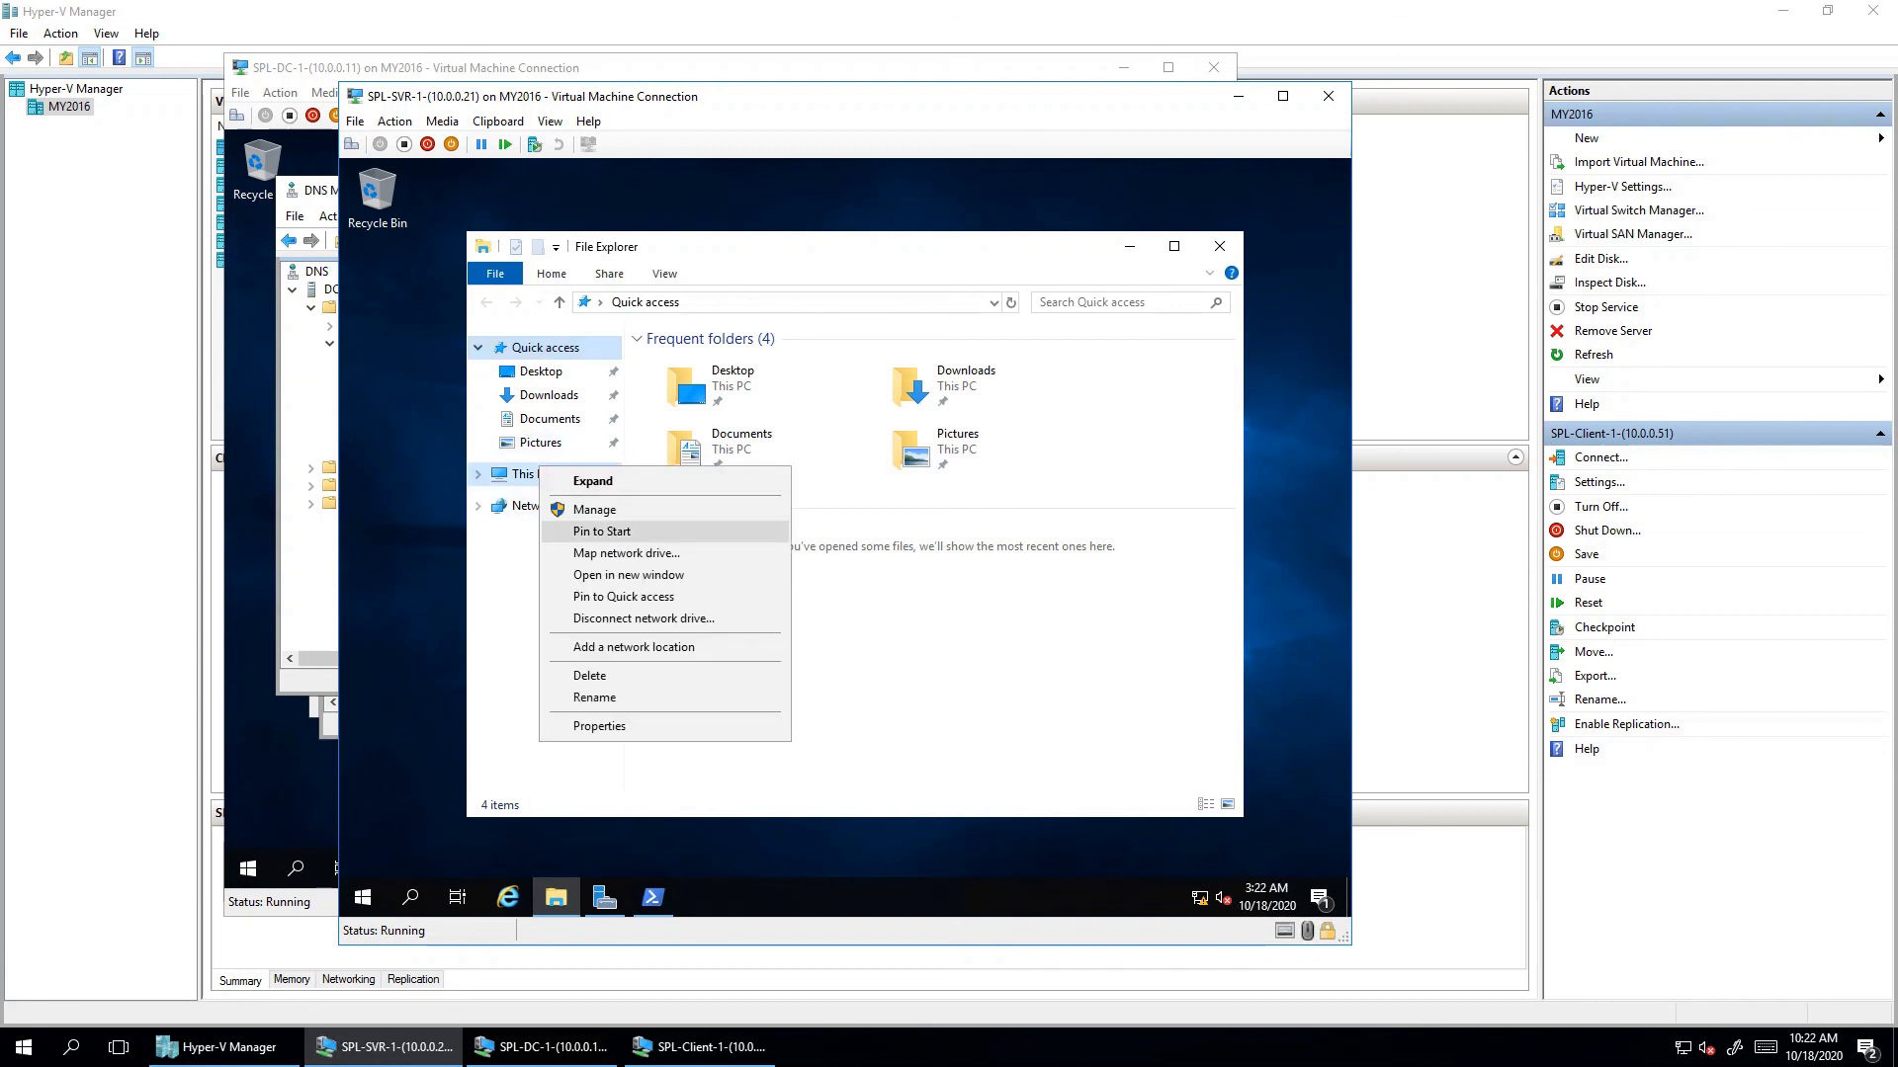
pyautogui.click(593, 727)
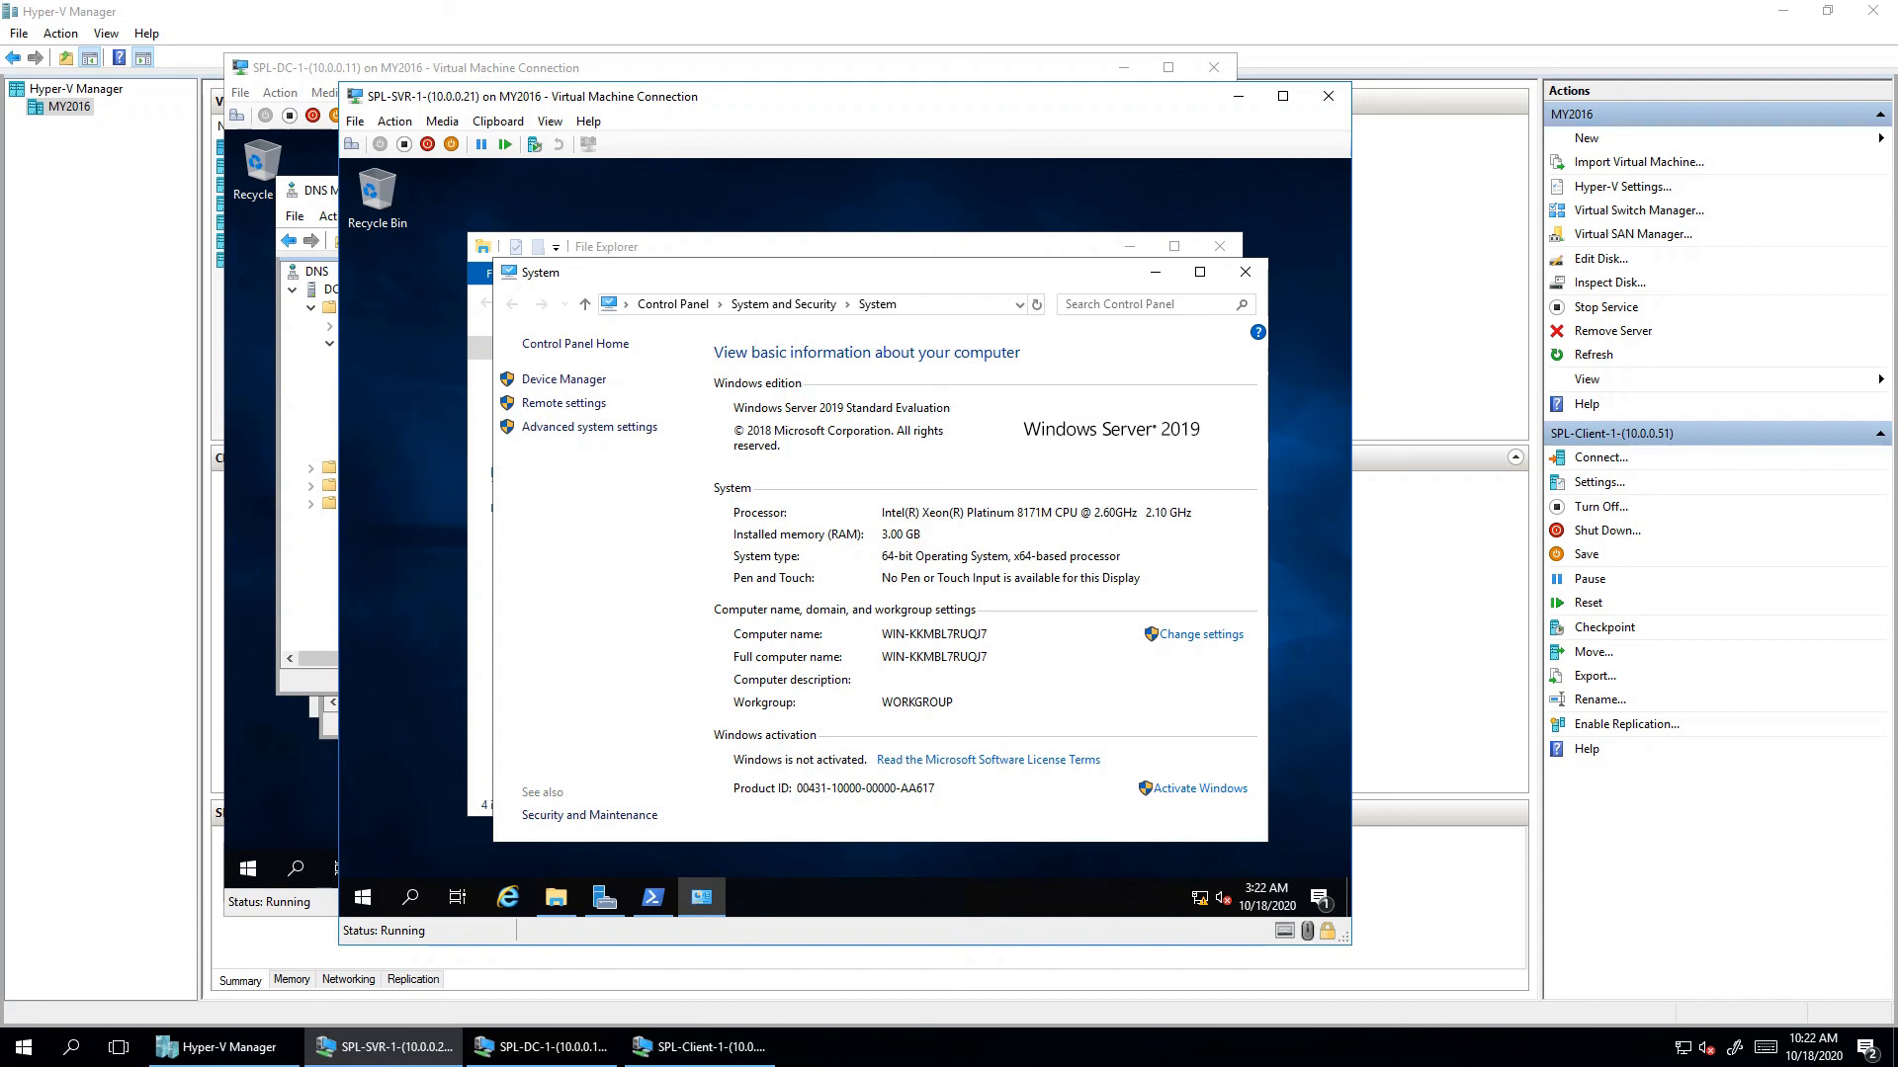
pyautogui.click(604, 897)
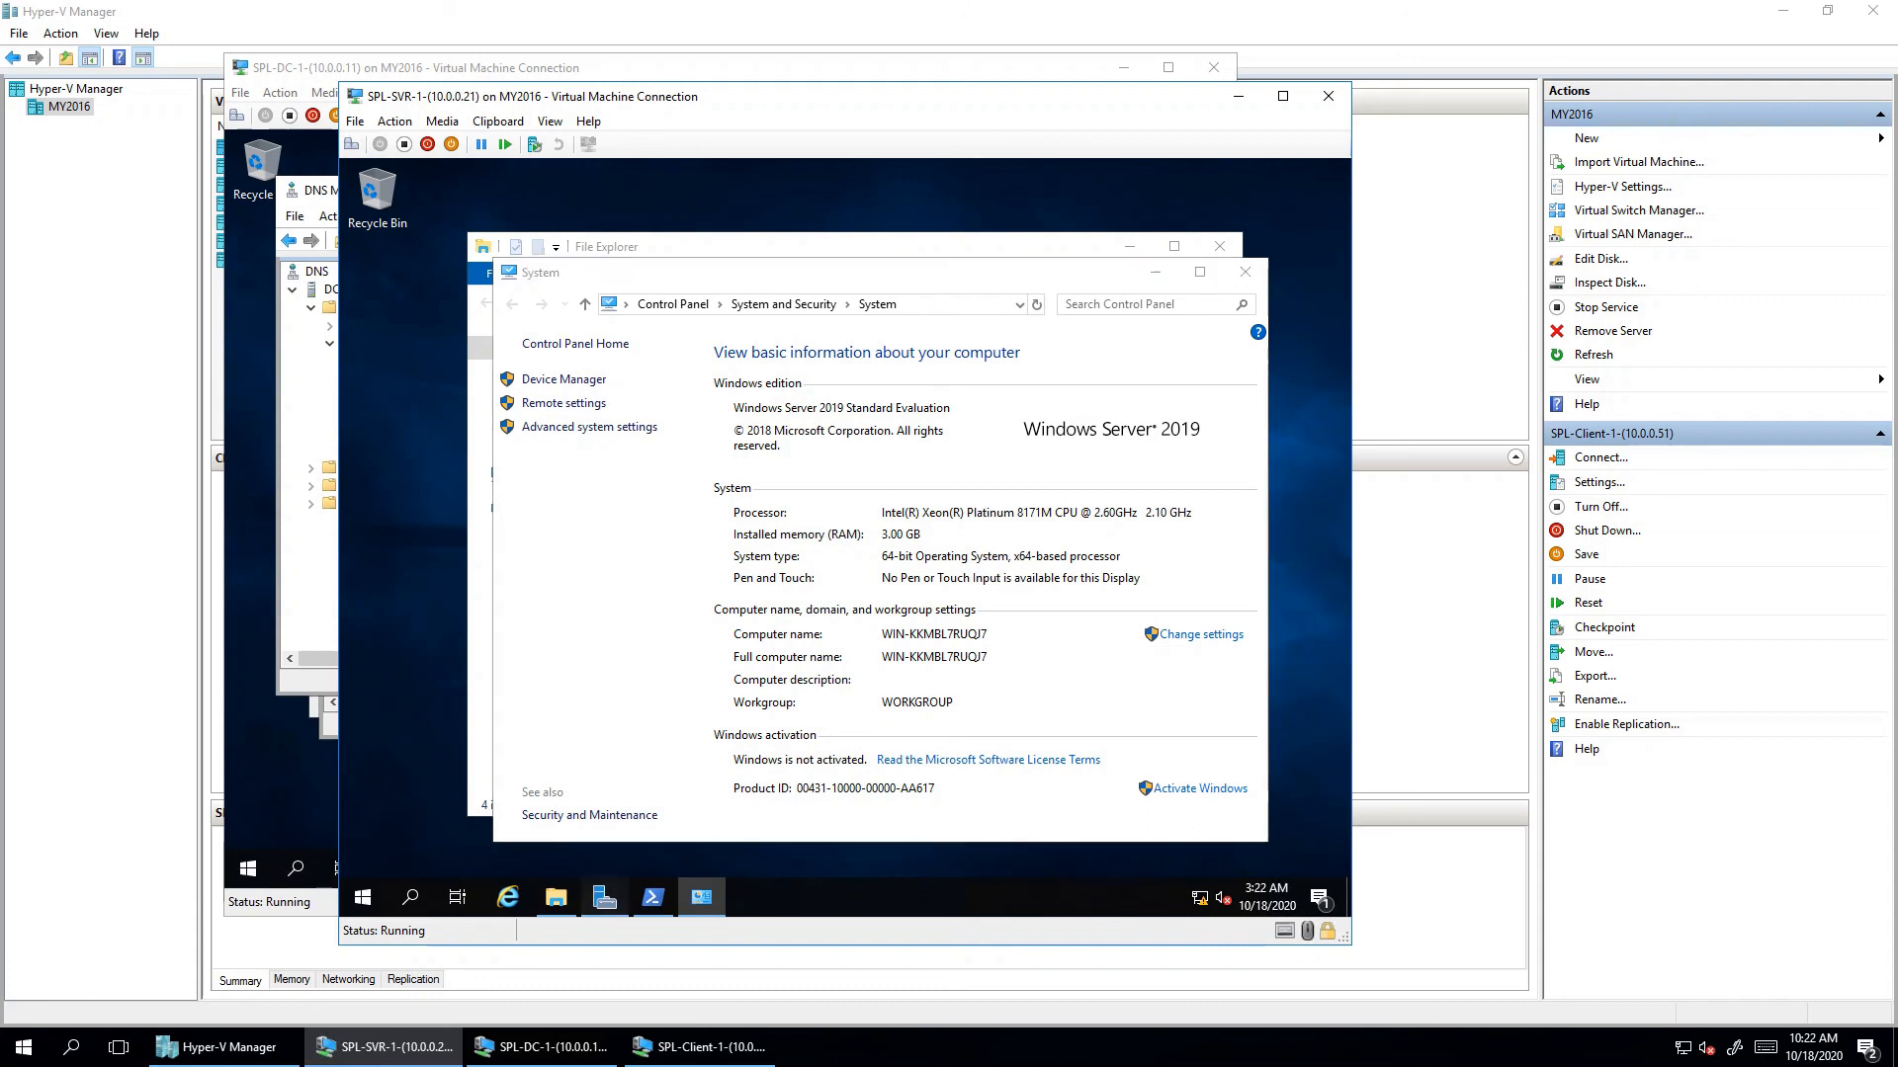
pyautogui.click(415, 302)
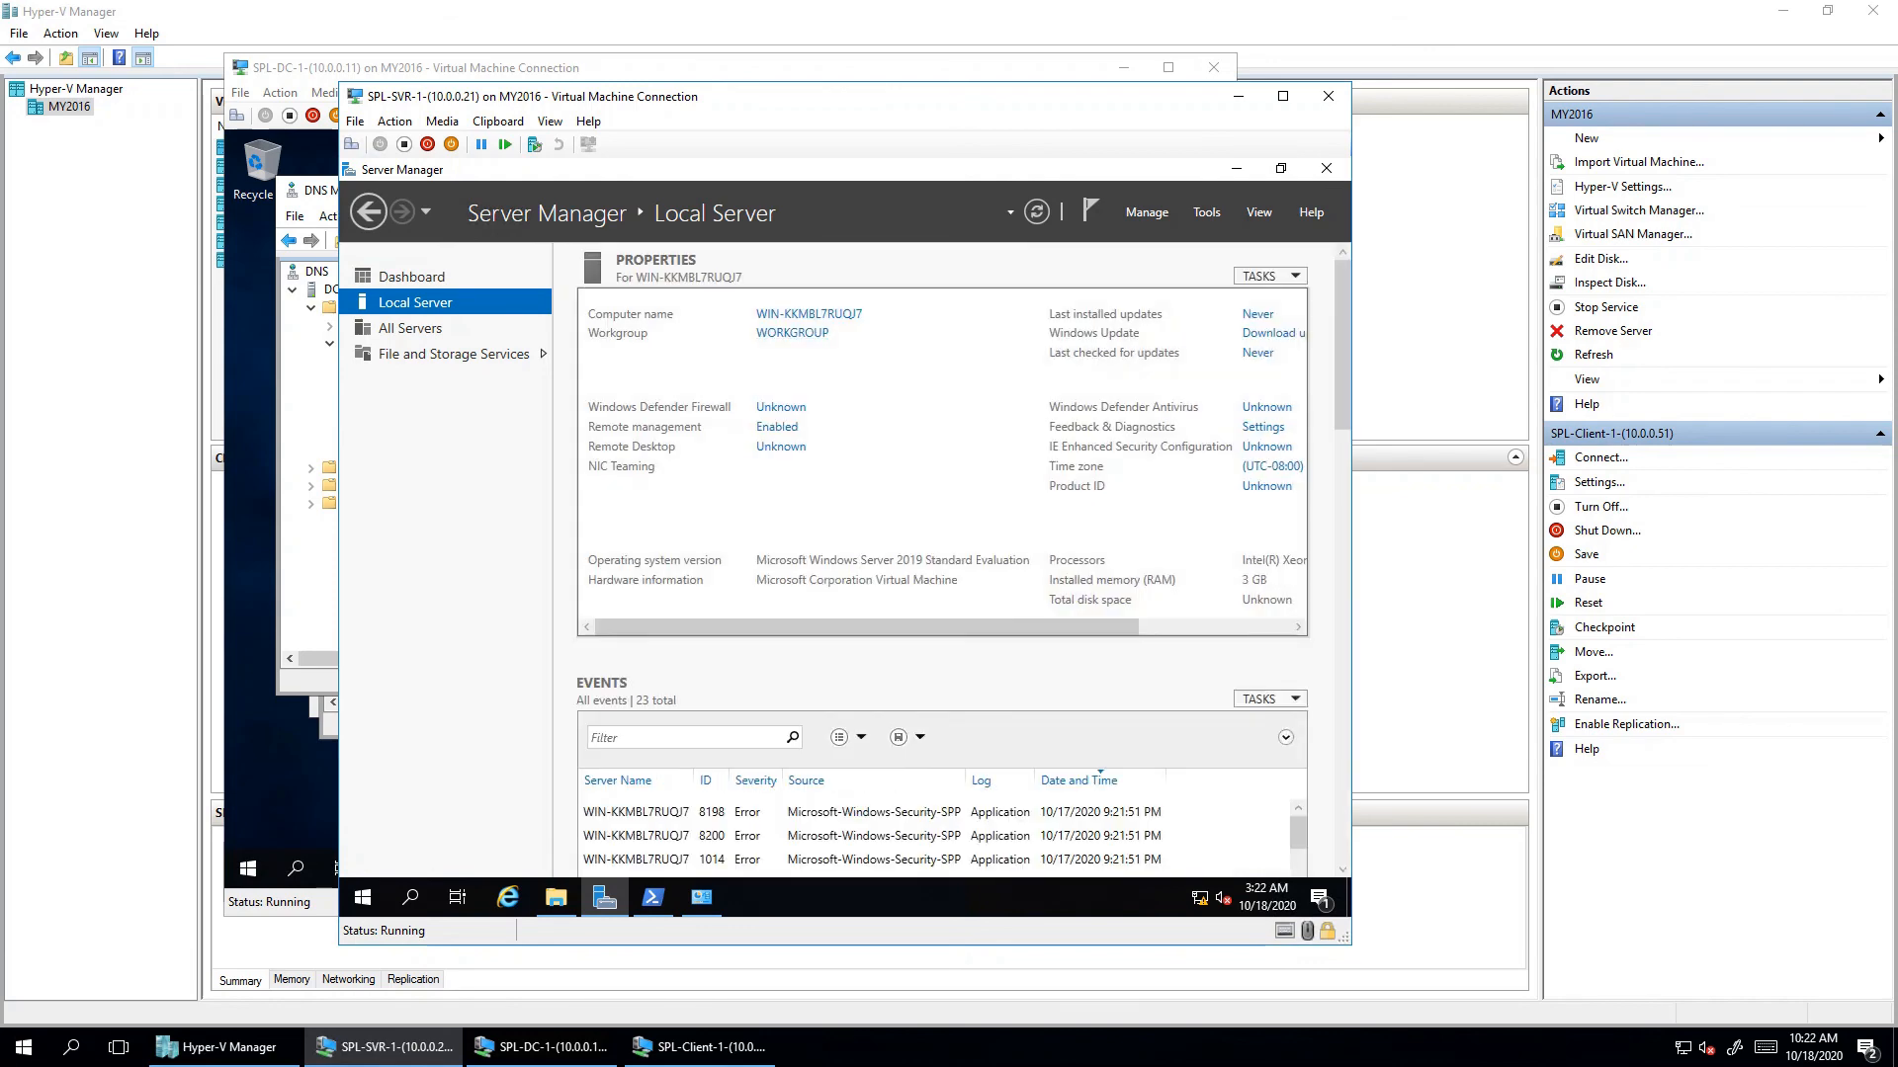
pyautogui.click(702, 896)
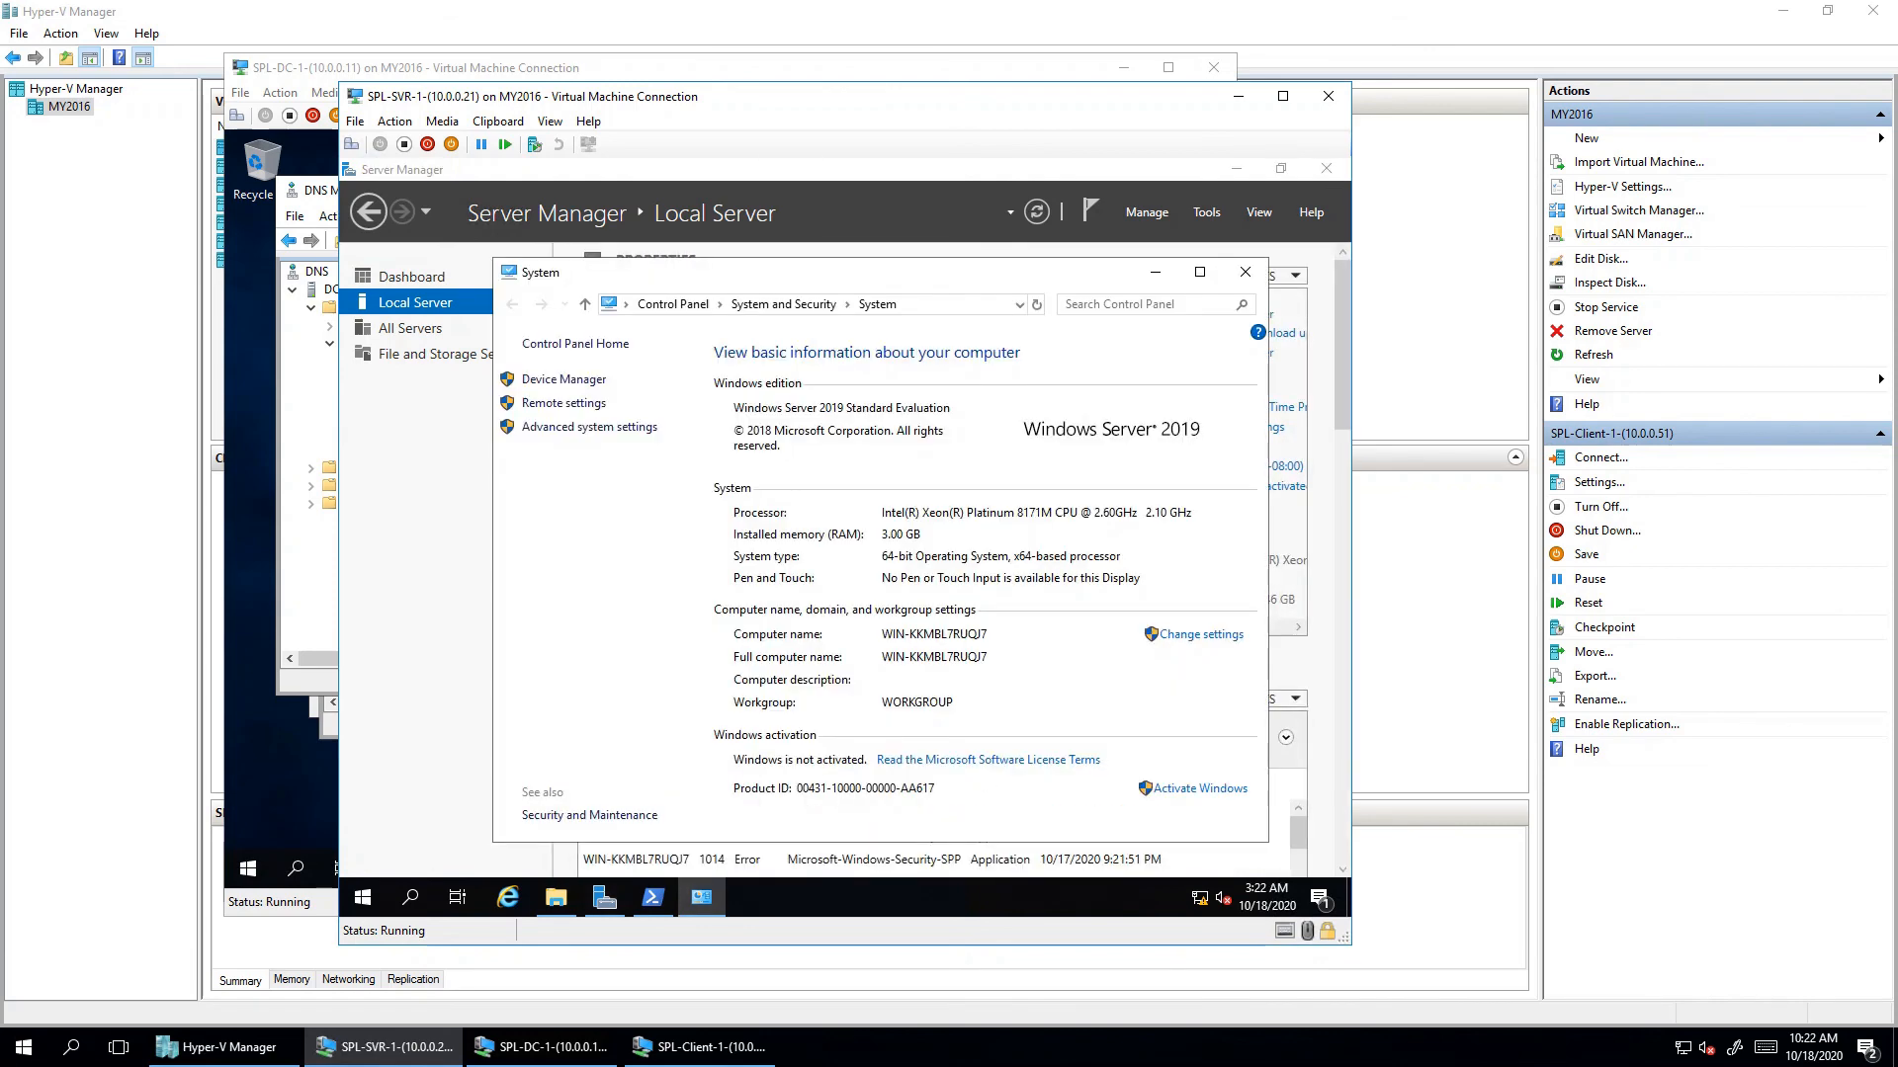
pyautogui.click(1245, 271)
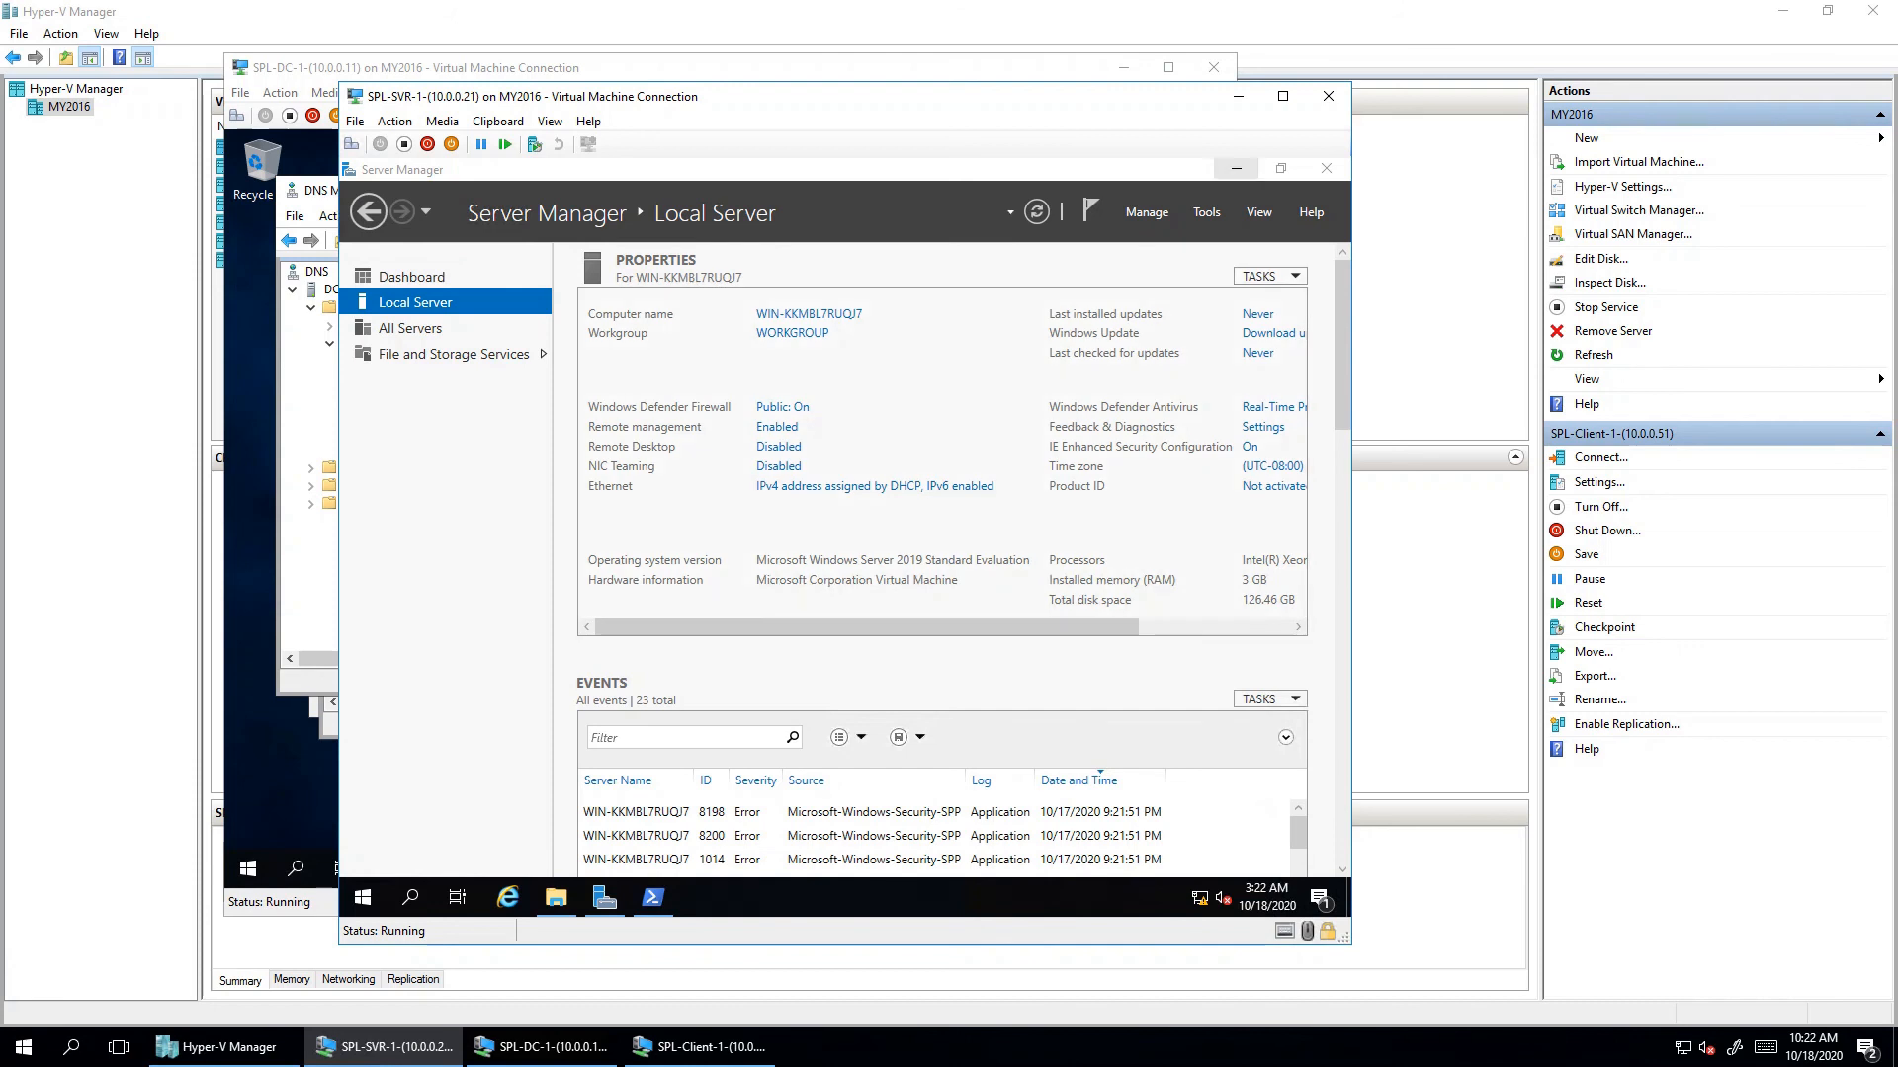
pyautogui.click(1236, 168)
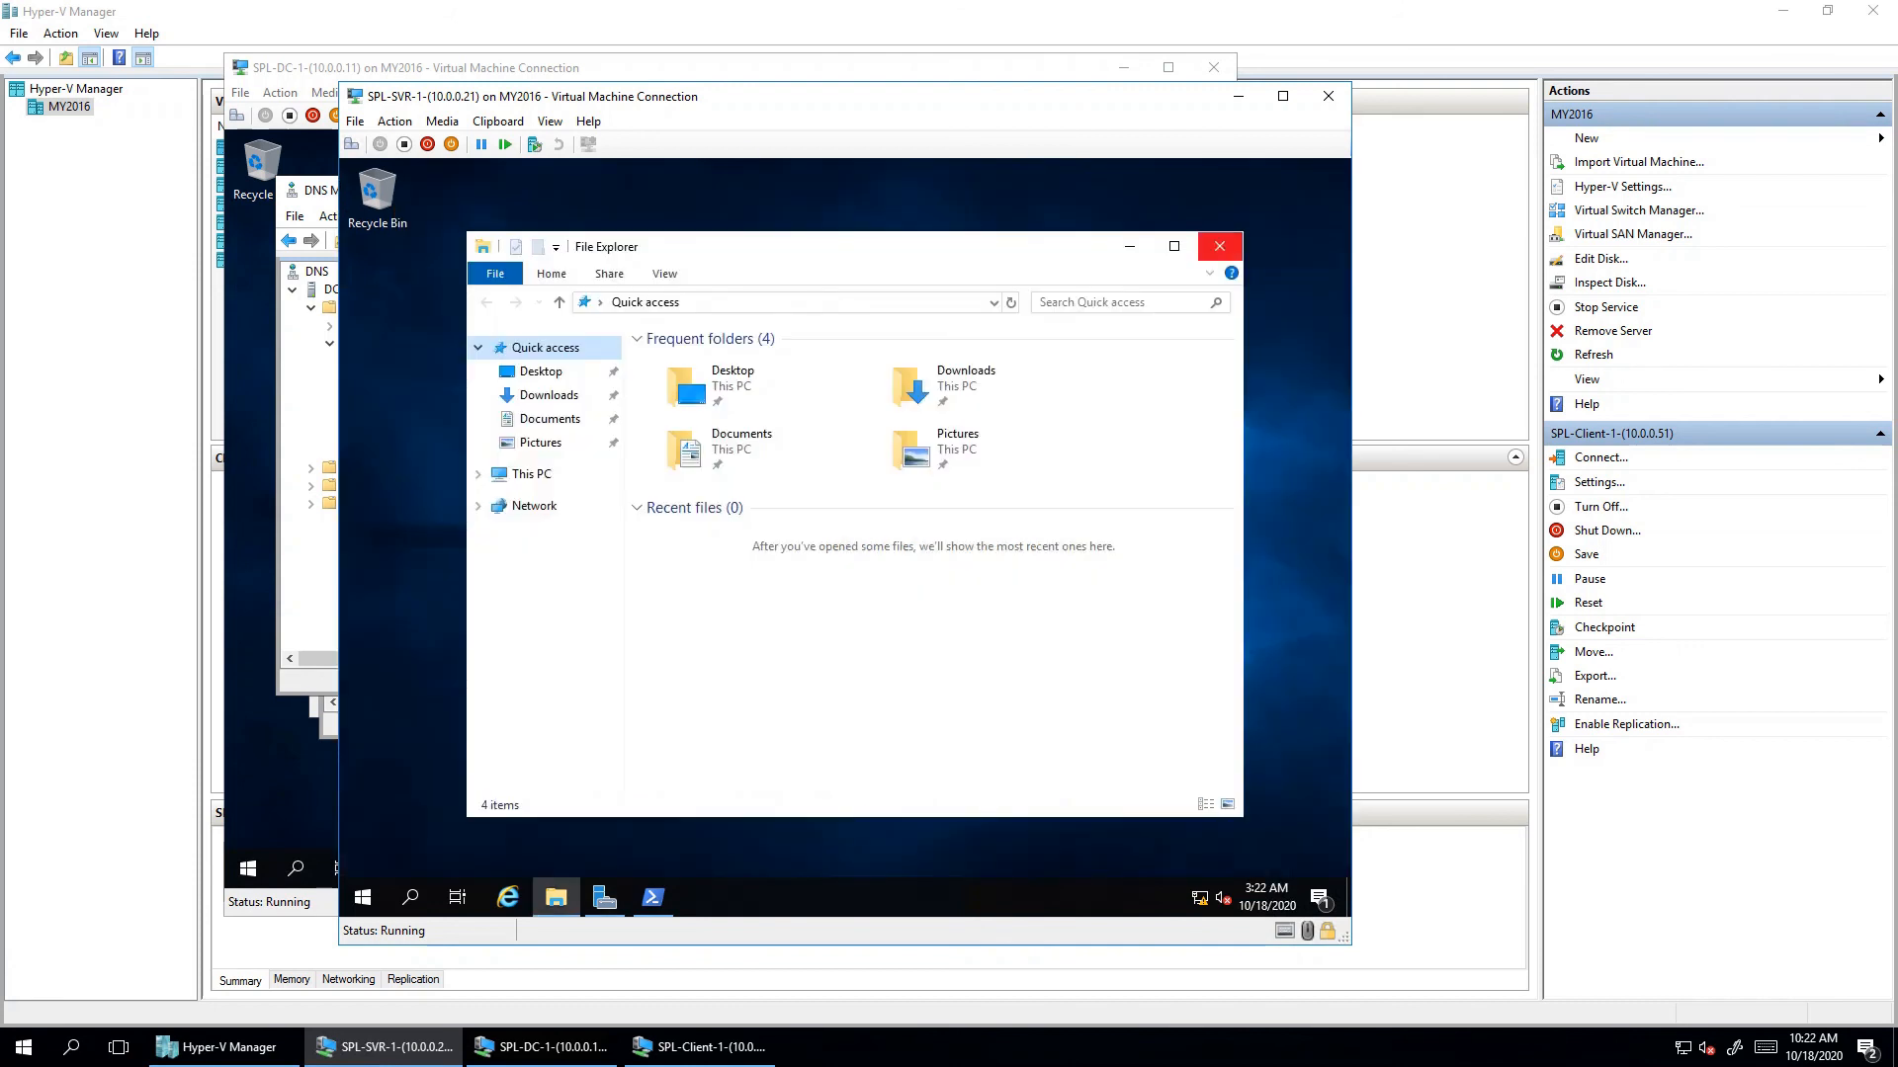
pyautogui.click(1220, 246)
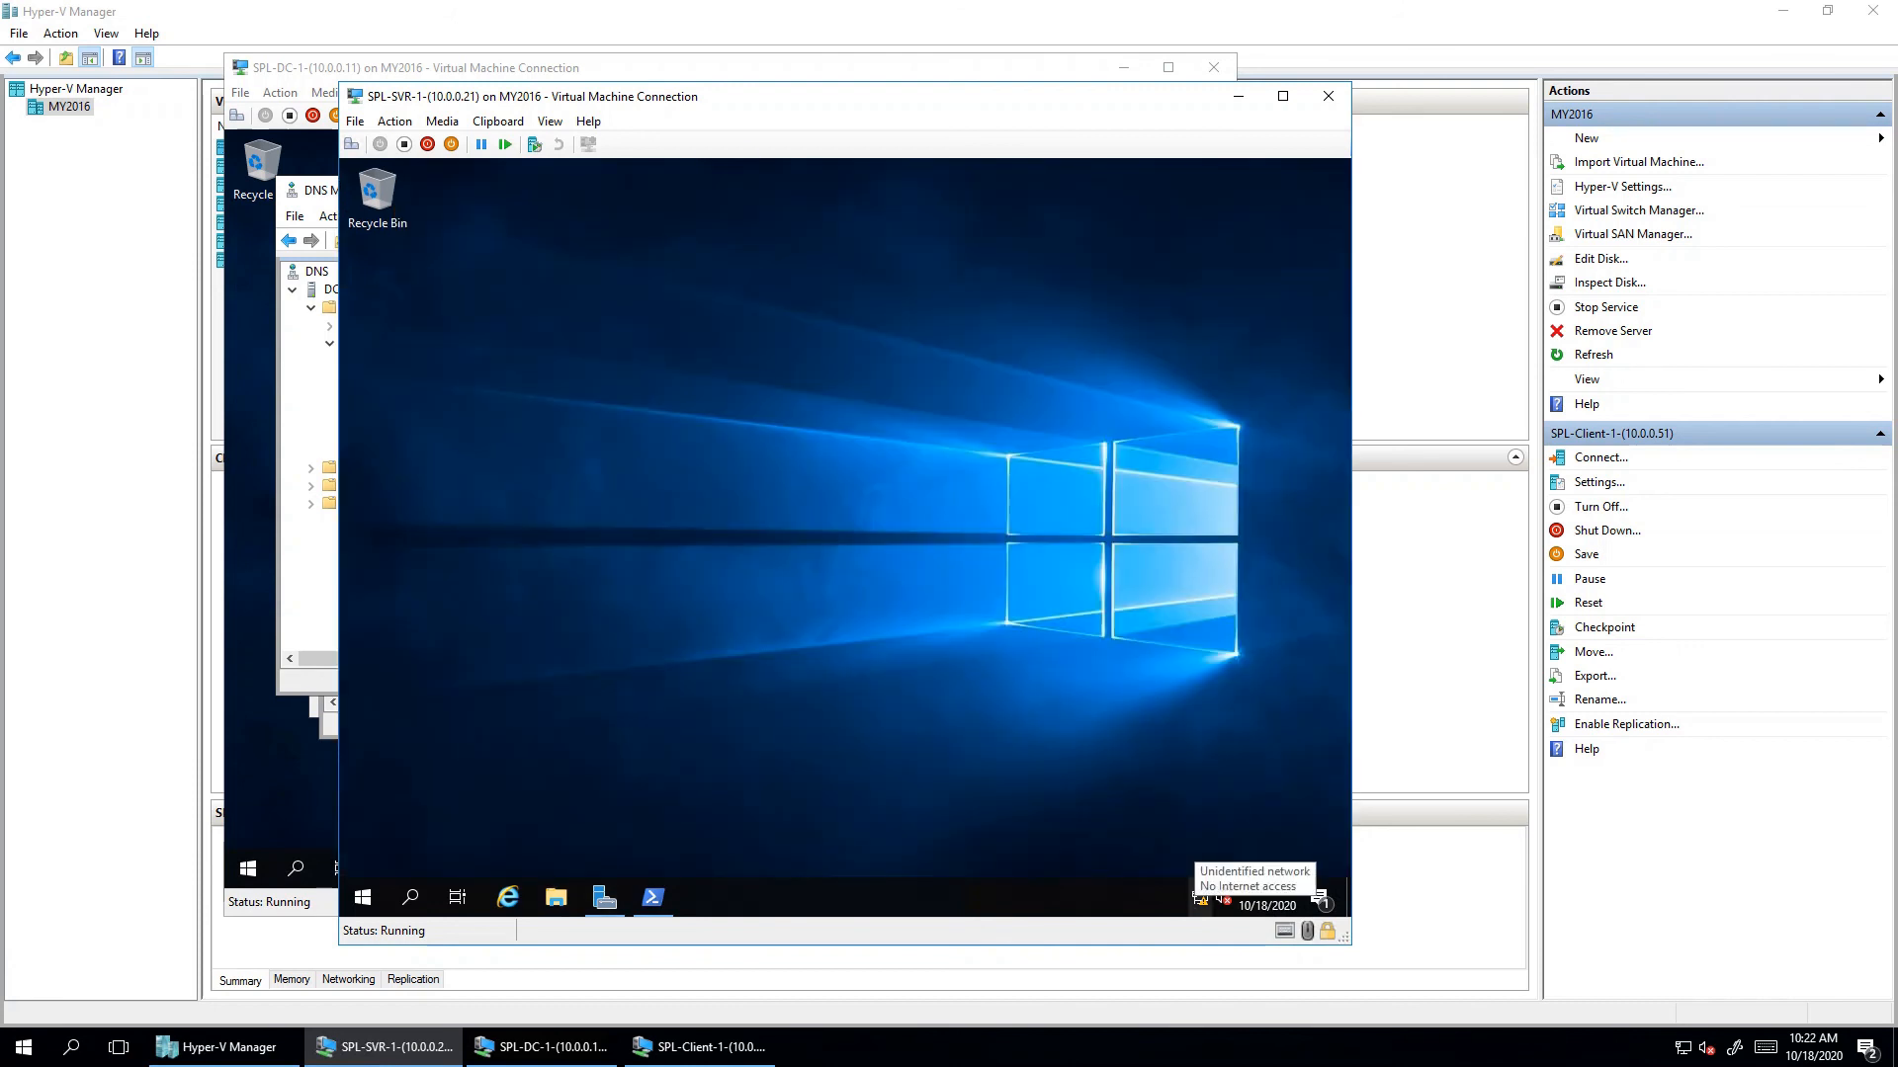
# - Open the Ethernet adapter's properties from Network Connections (ncpa.cpl)
pyautogui.press('super+r')
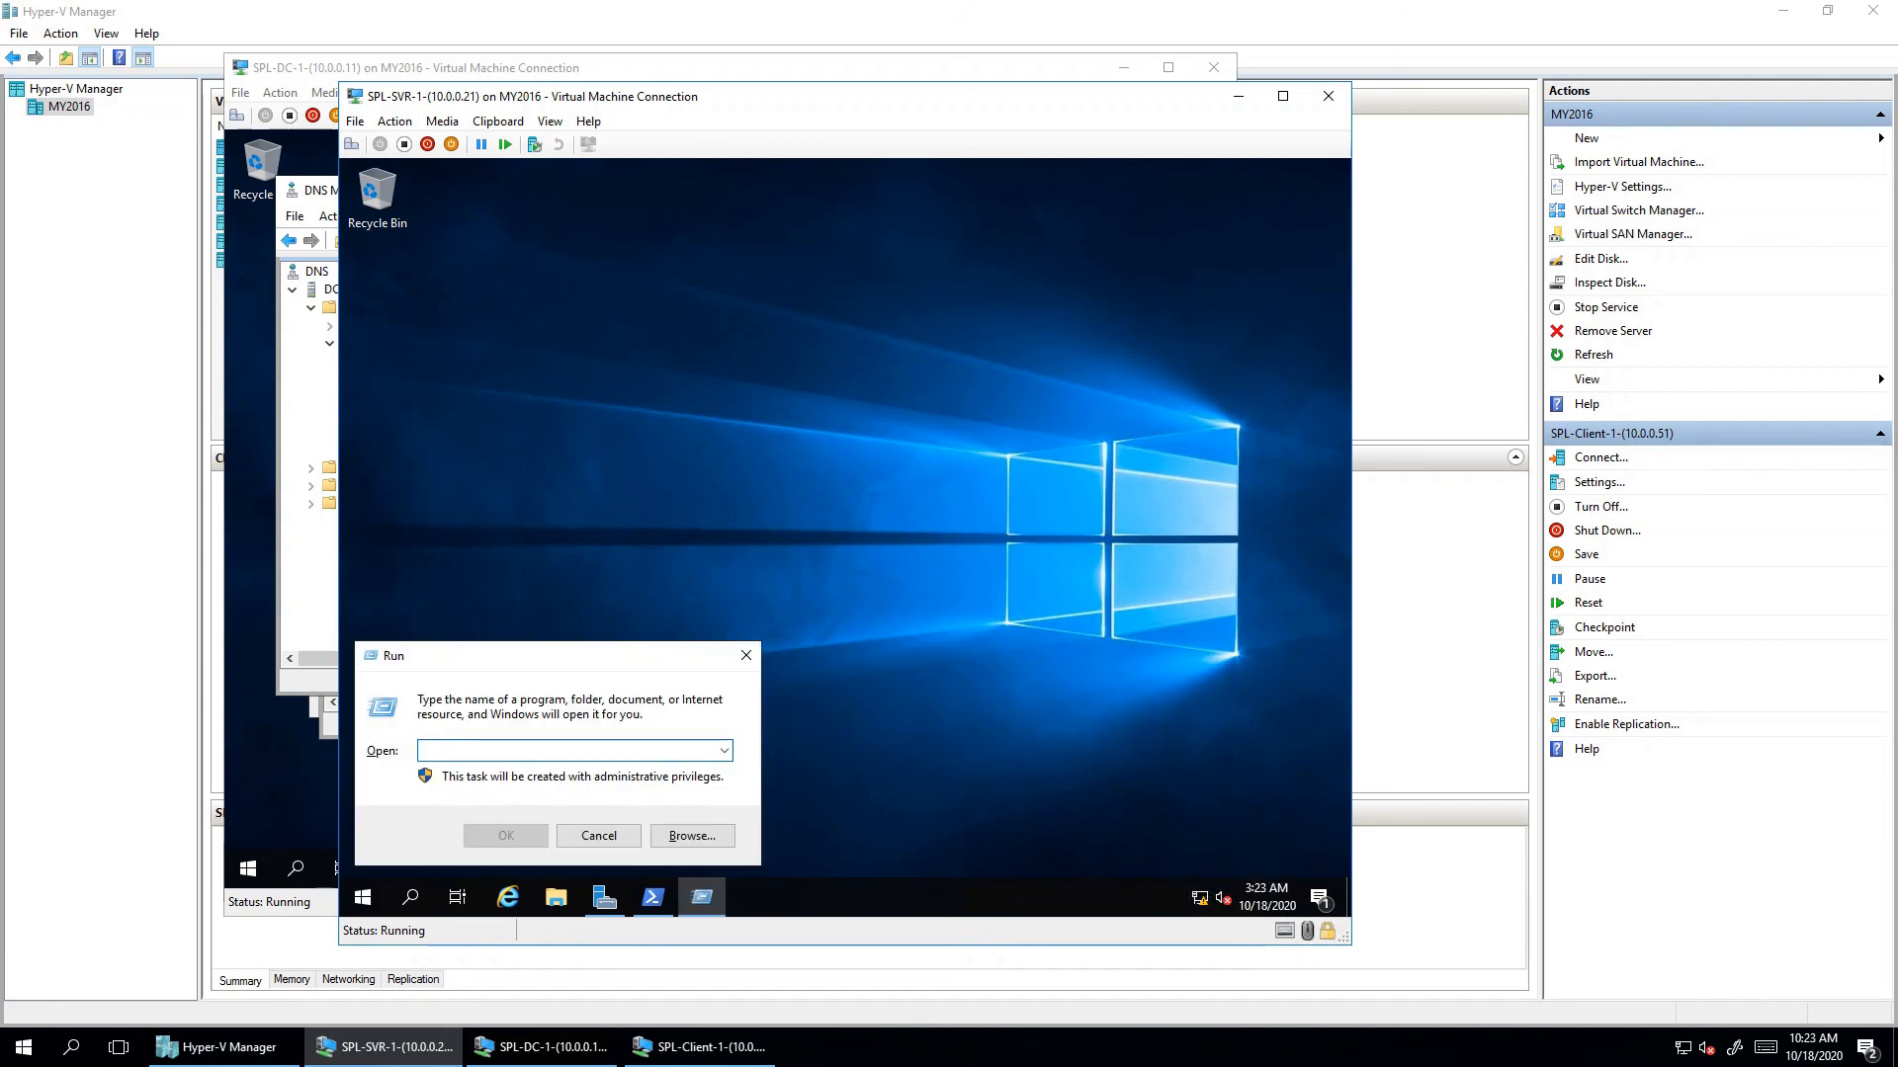
pyautogui.write('nc')
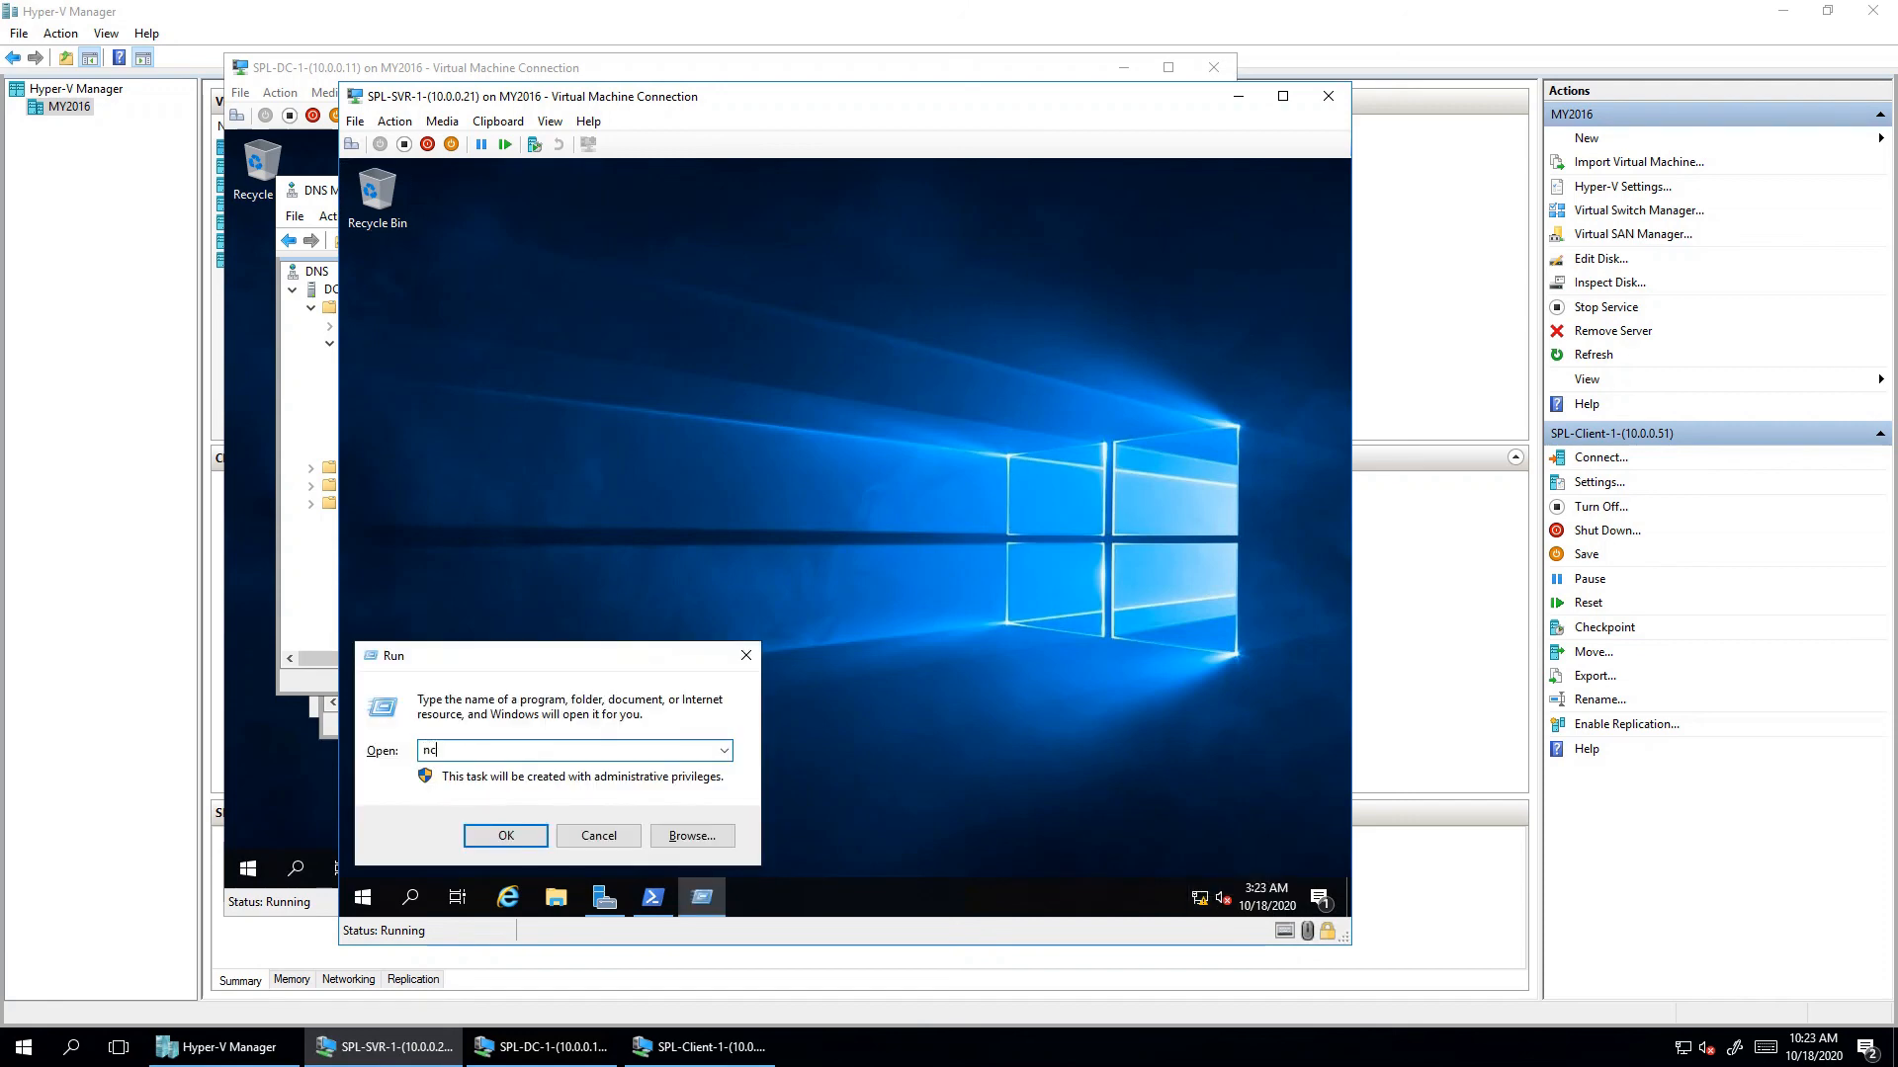
pyautogui.write('pa.cpl')
pyautogui.rightClick(1199, 898)
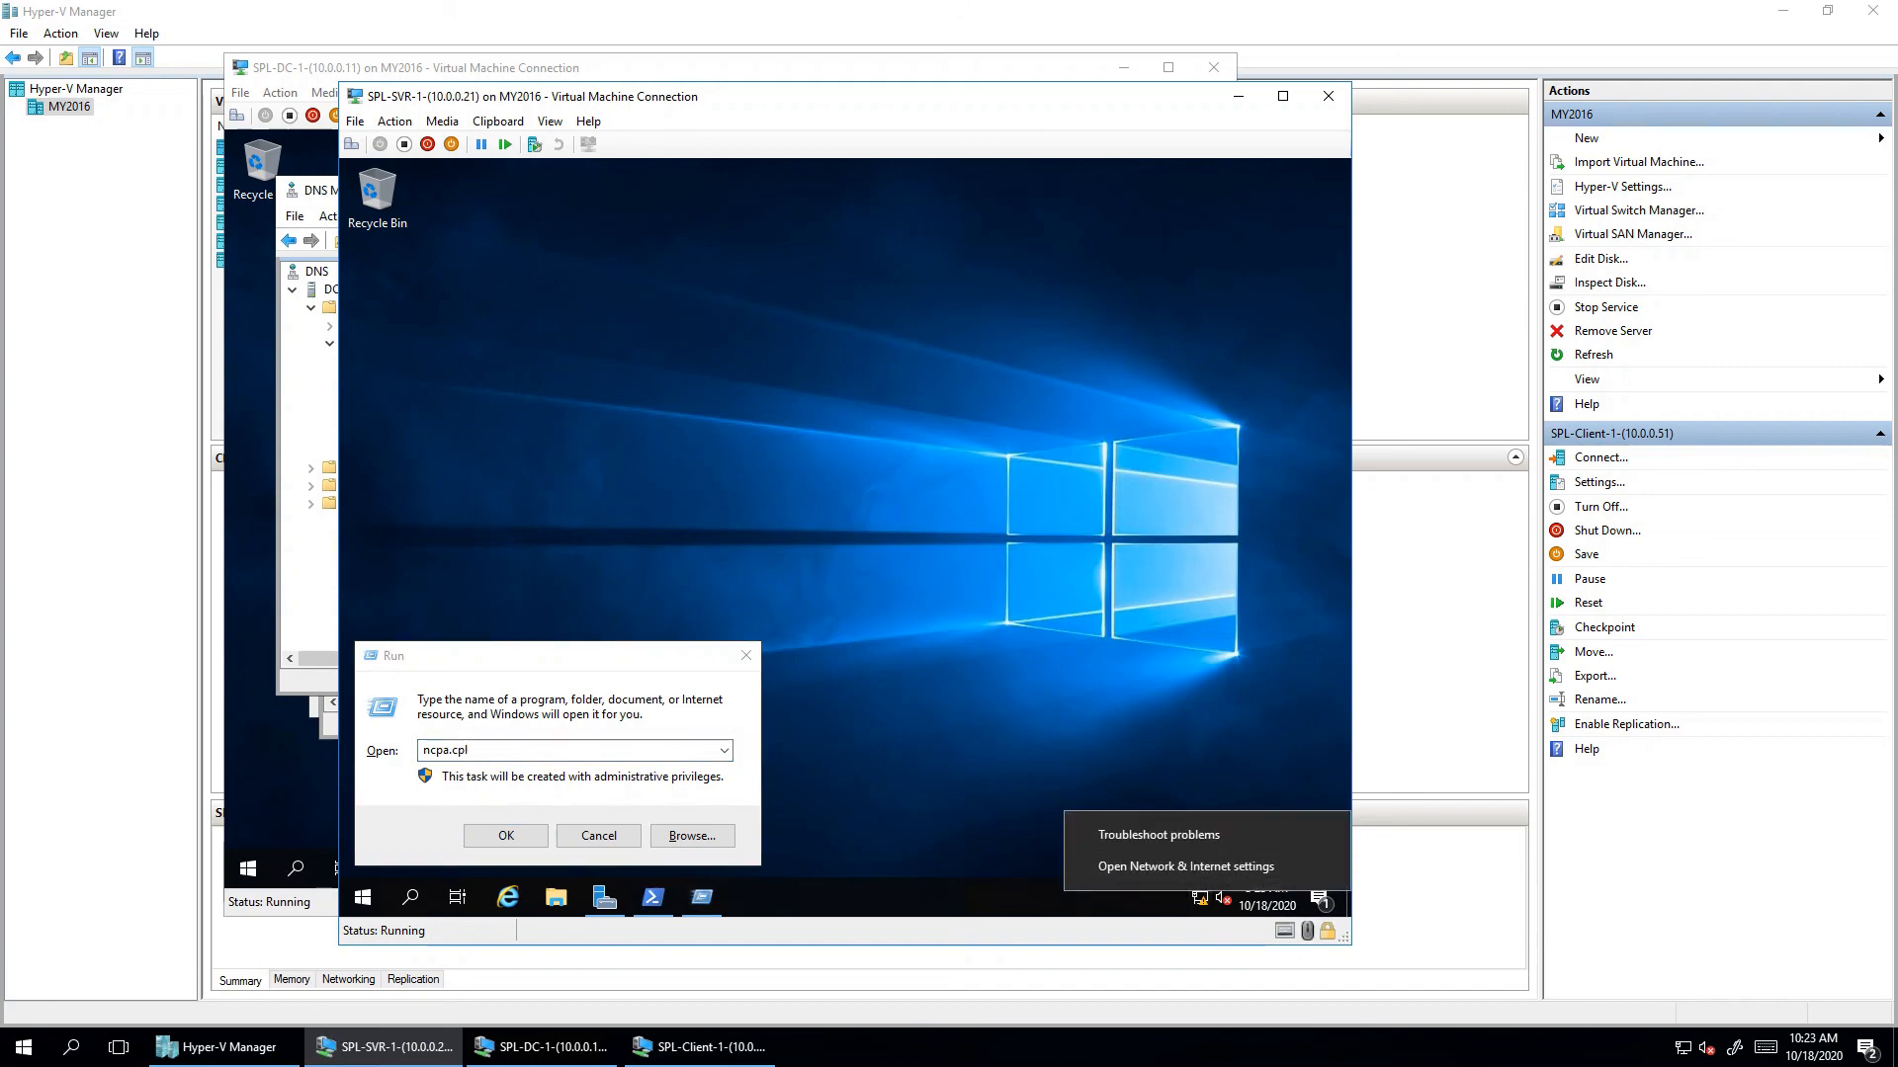
pyautogui.click(506, 836)
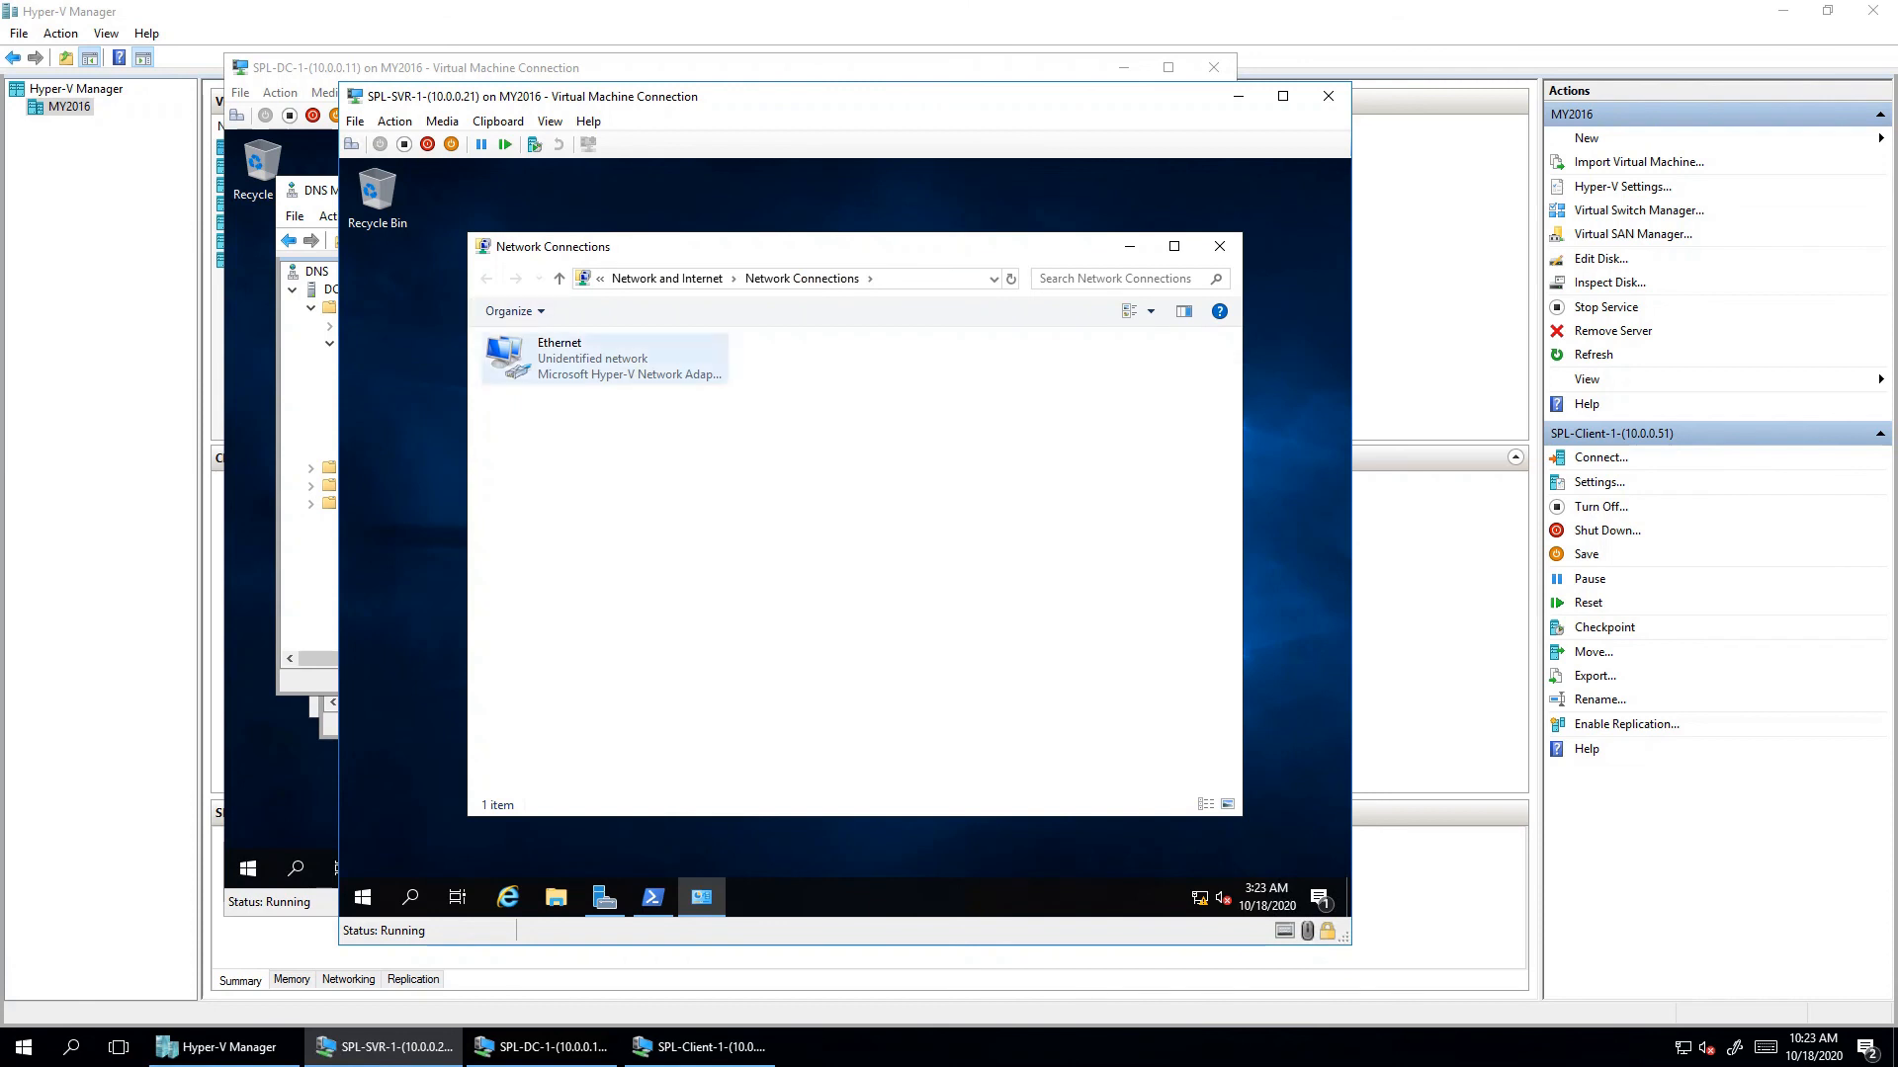
pyautogui.doubleClick(542, 358)
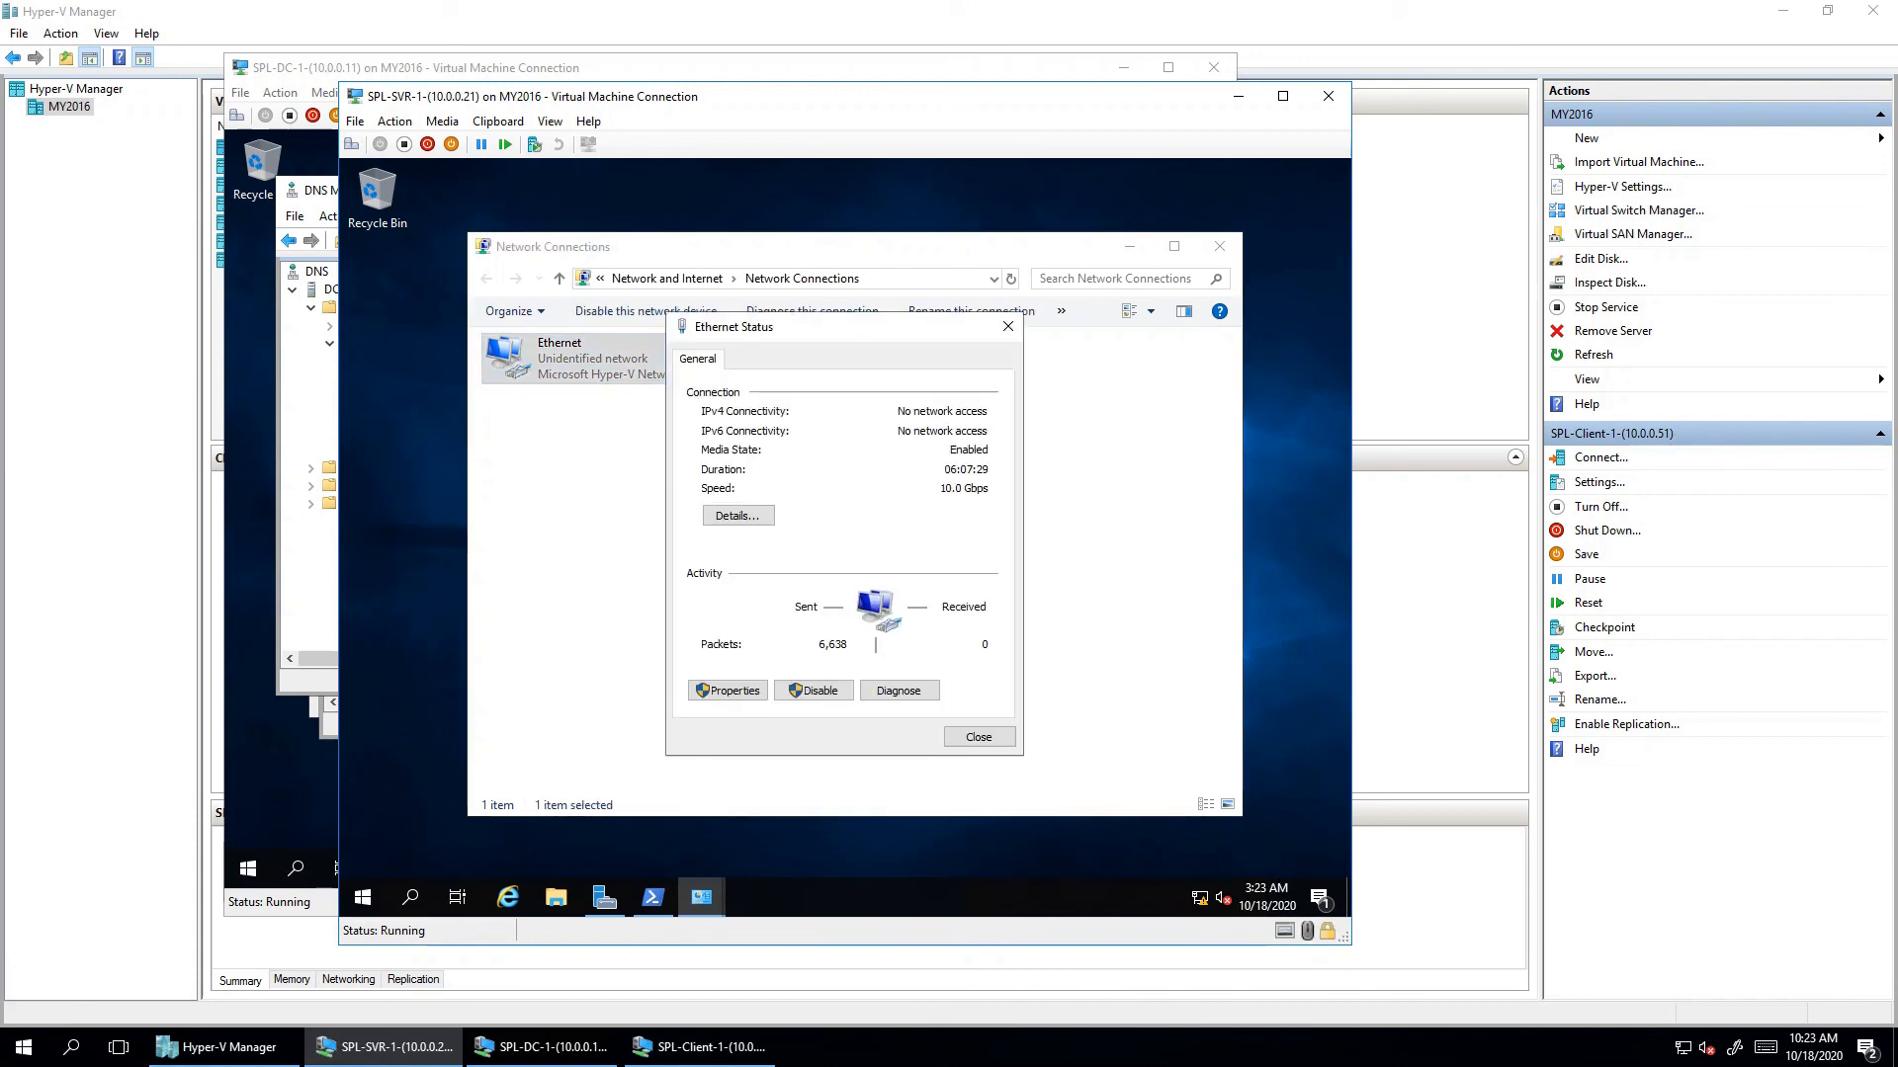
pyautogui.click(728, 690)
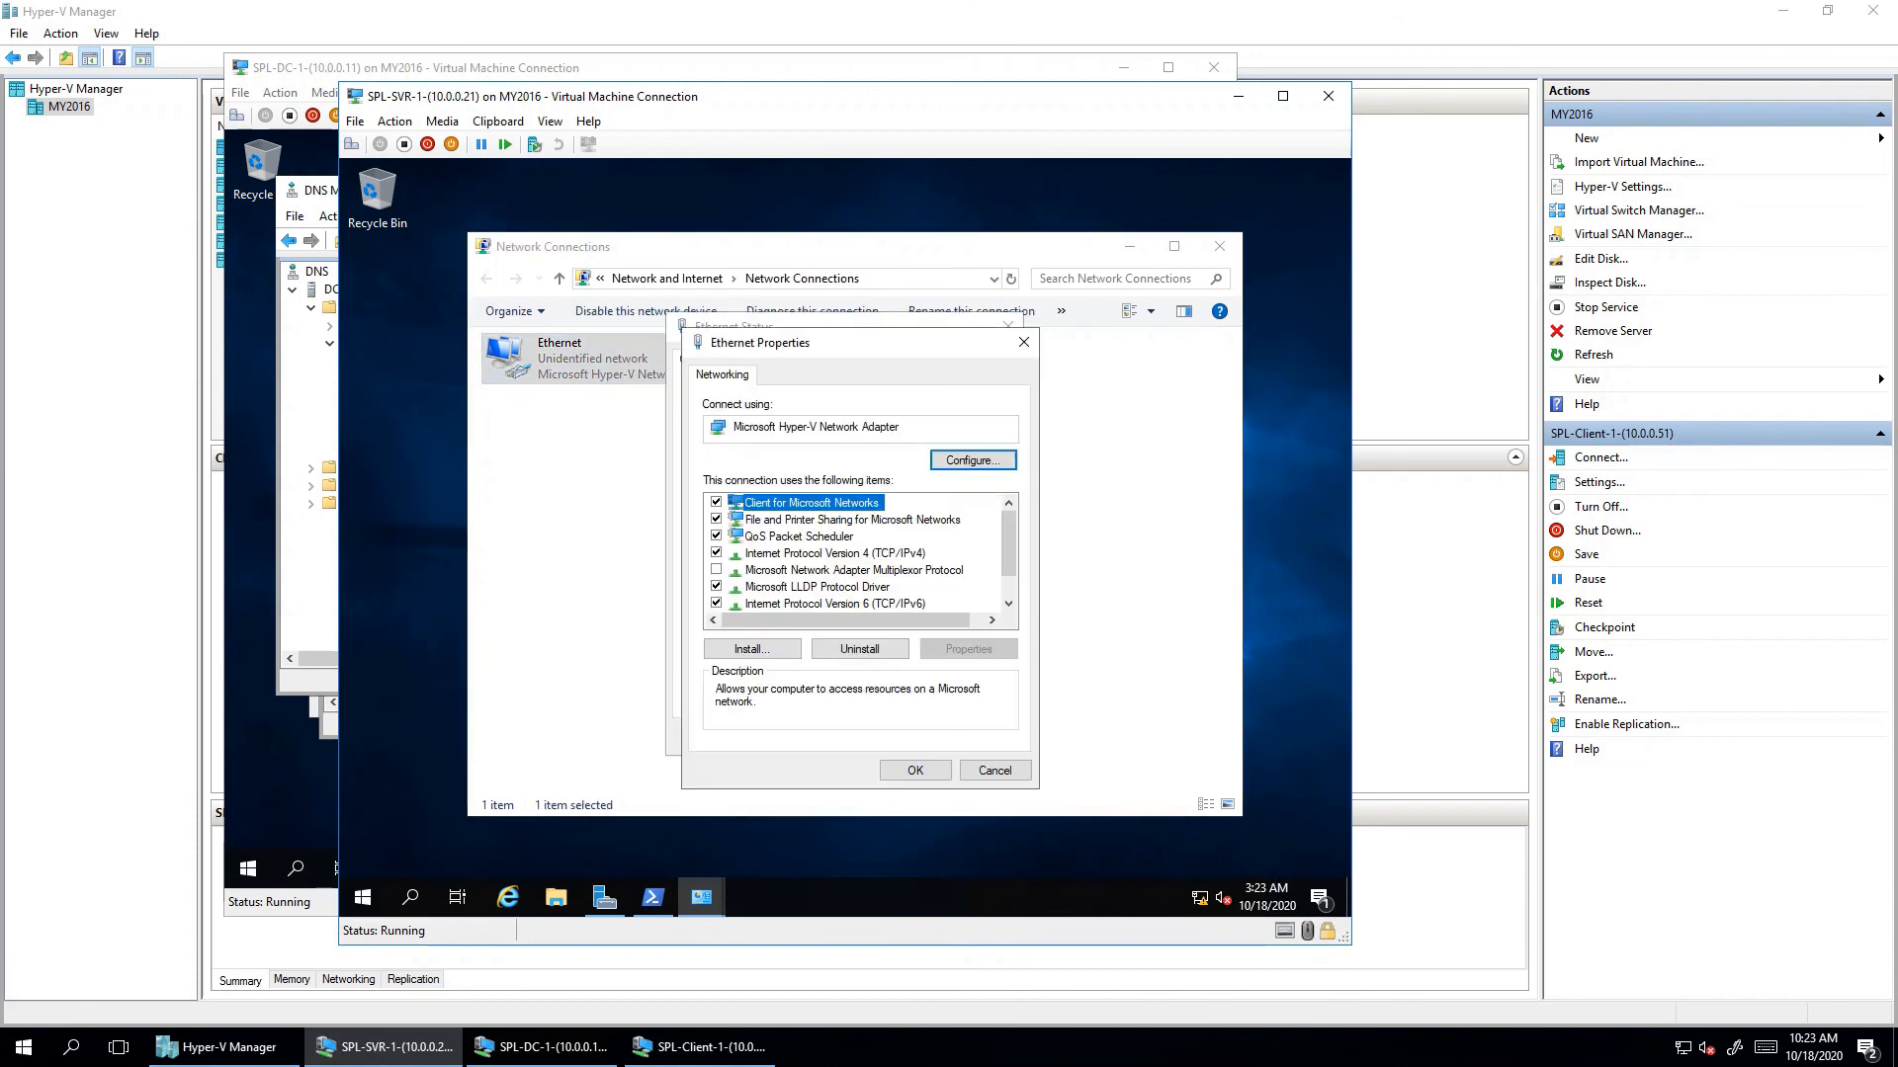
# - Untick IPv6 and open the Internet Protocol Version 4 properties
pyautogui.click(717, 602)
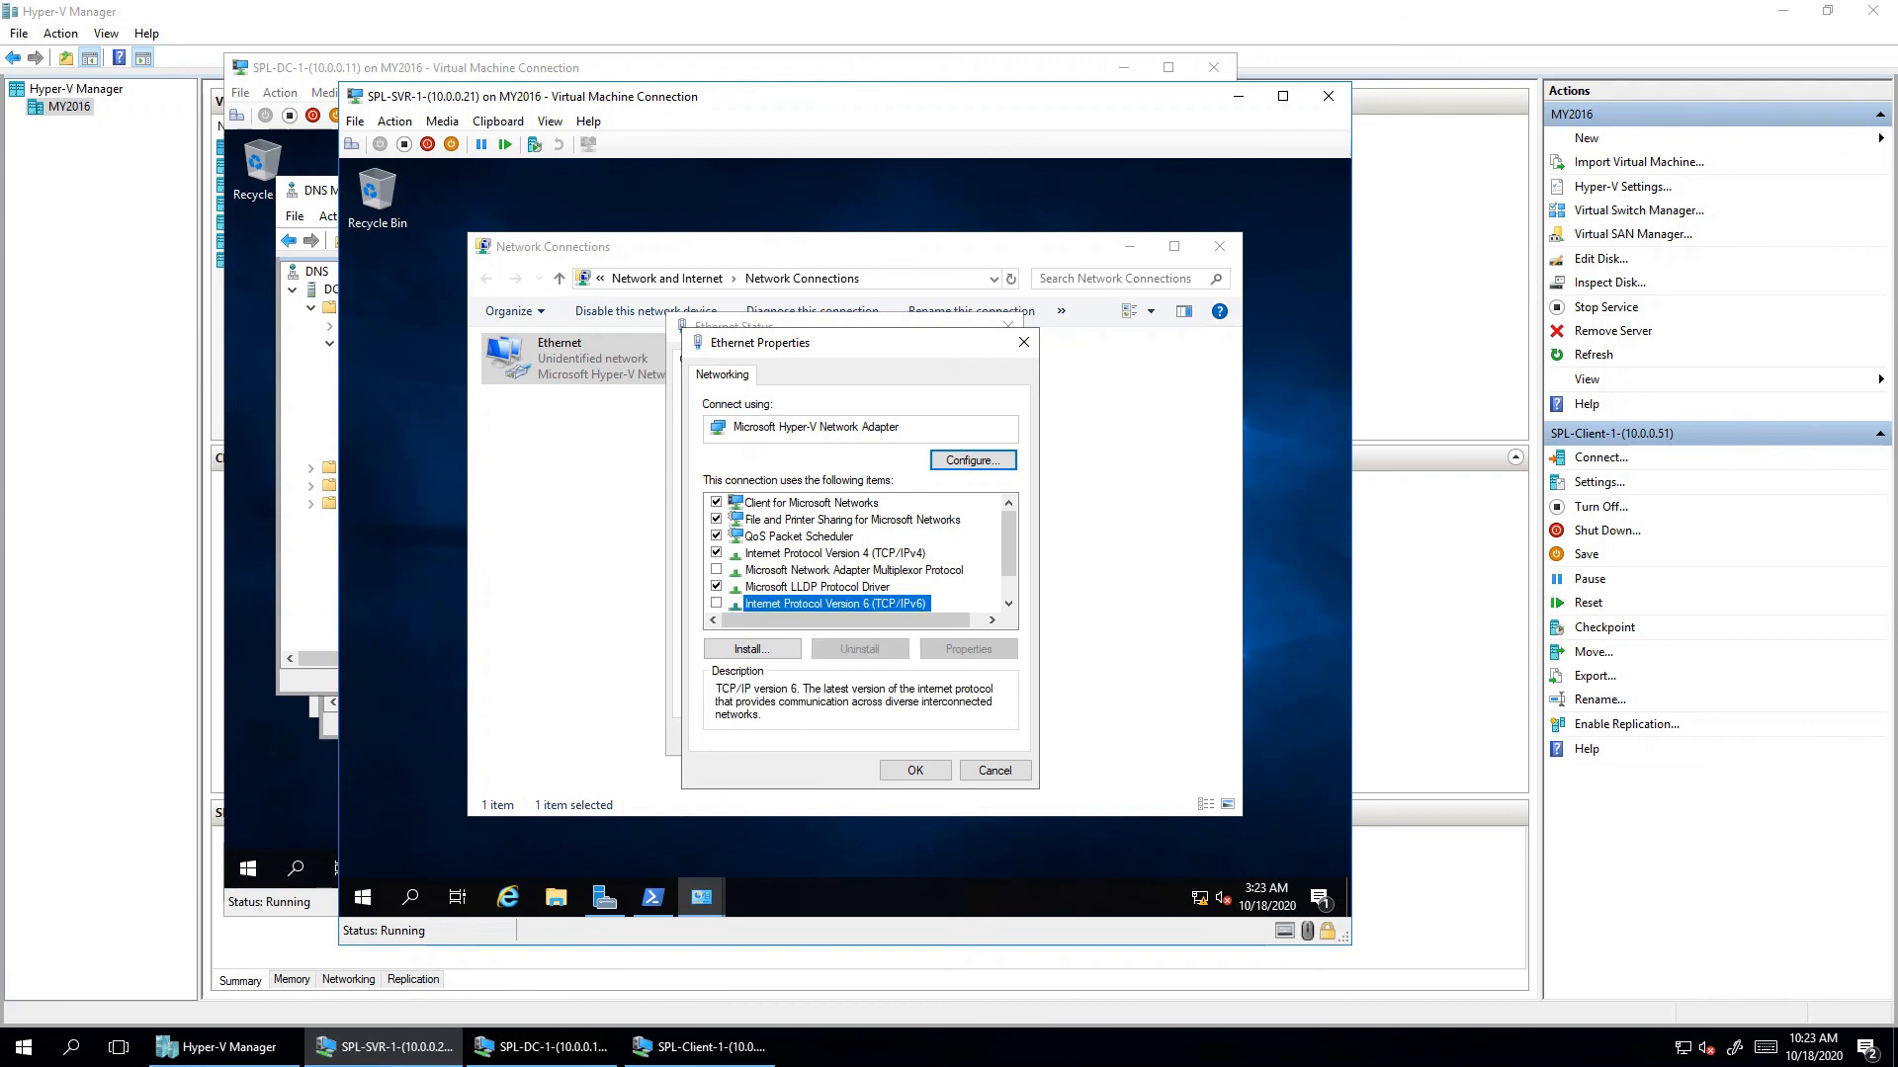
pyautogui.click(835, 554)
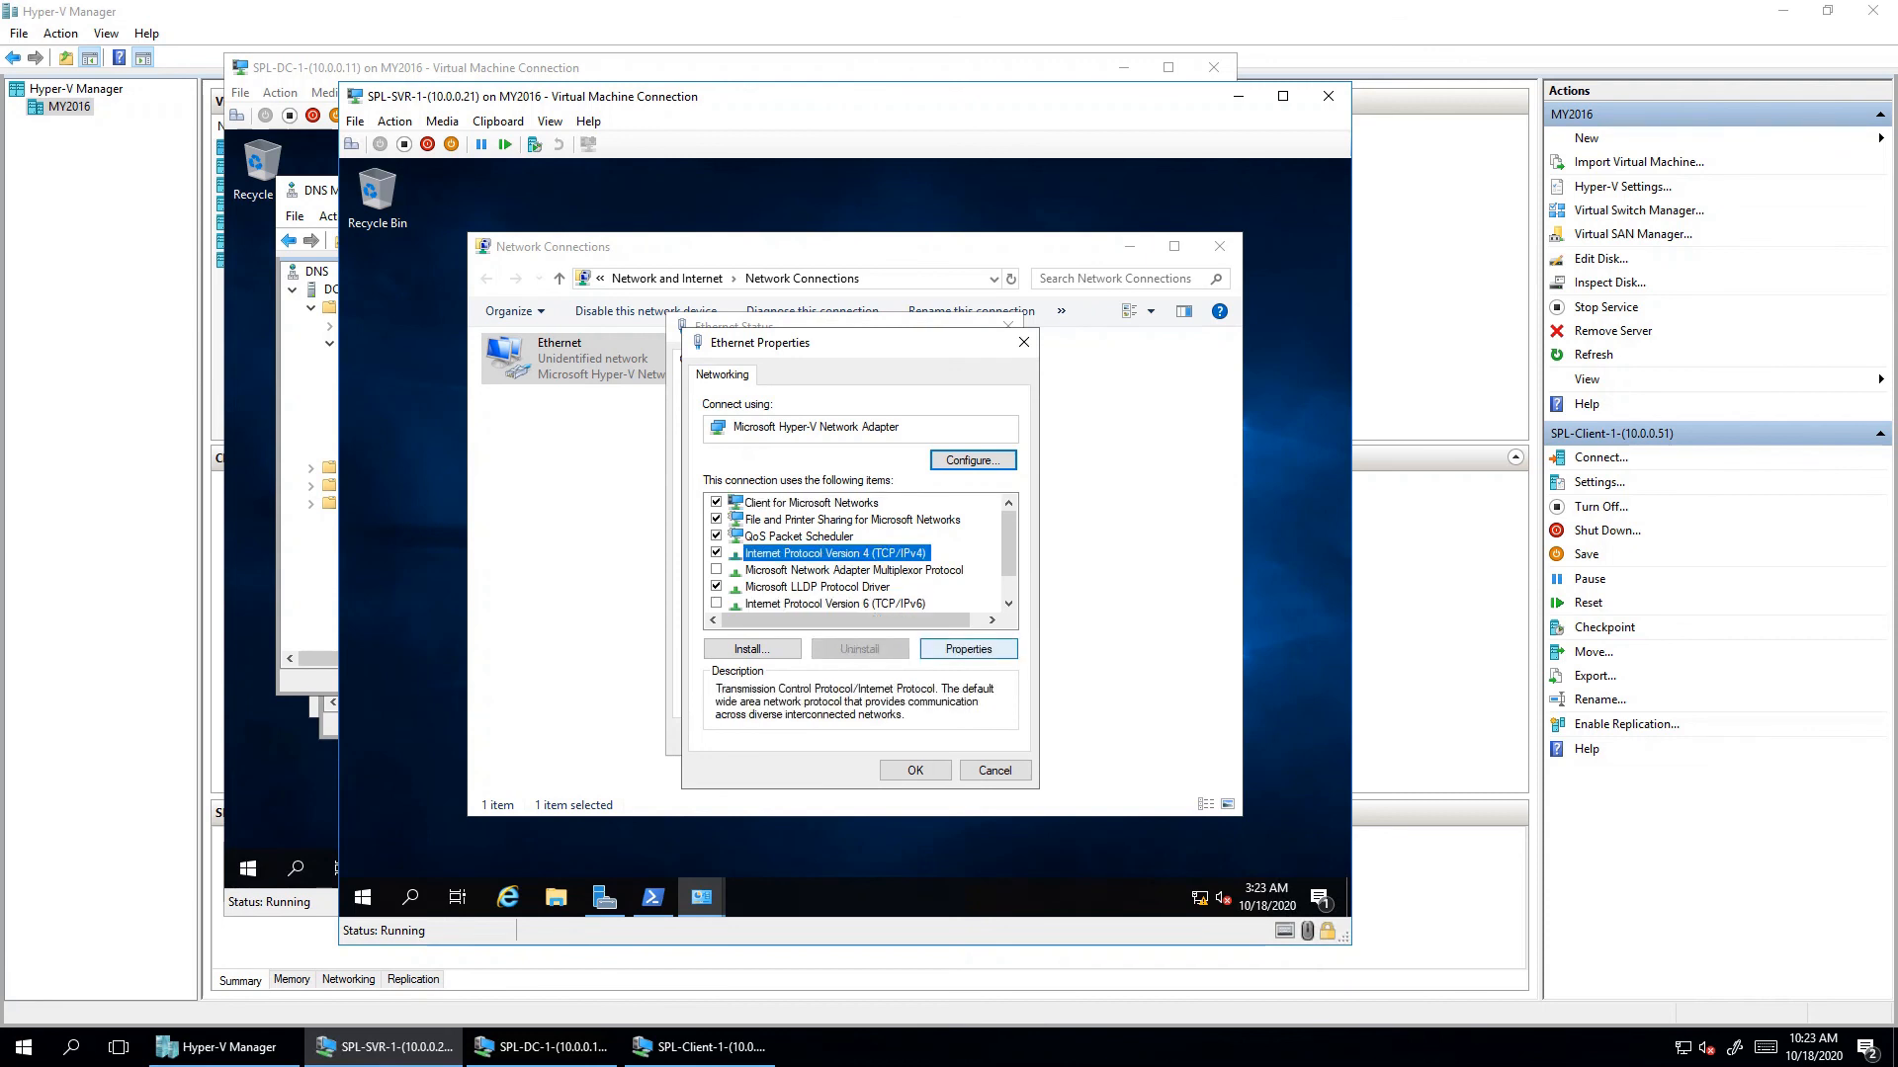
pyautogui.click(967, 649)
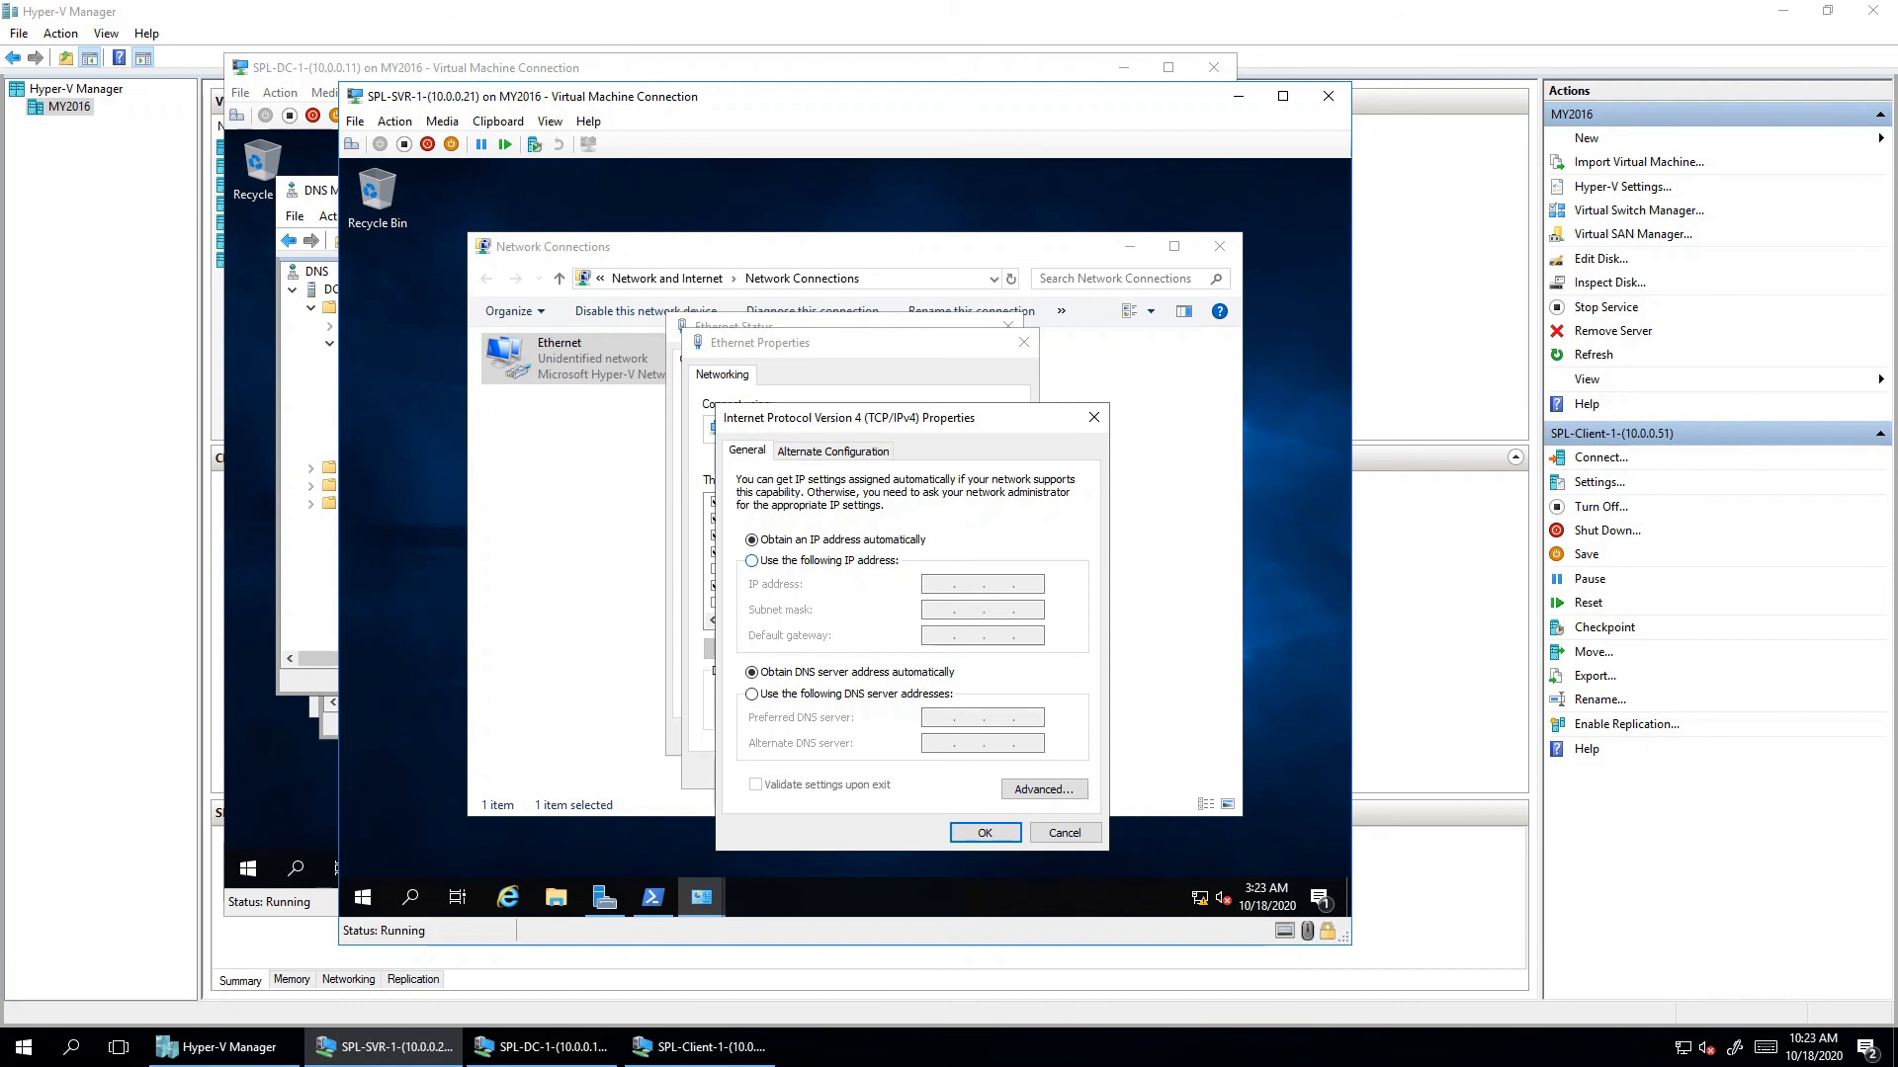
# - Switch to a static IP and enter address 10.0.0.21 with mask 255.0.0.0
pyautogui.click(752, 561)
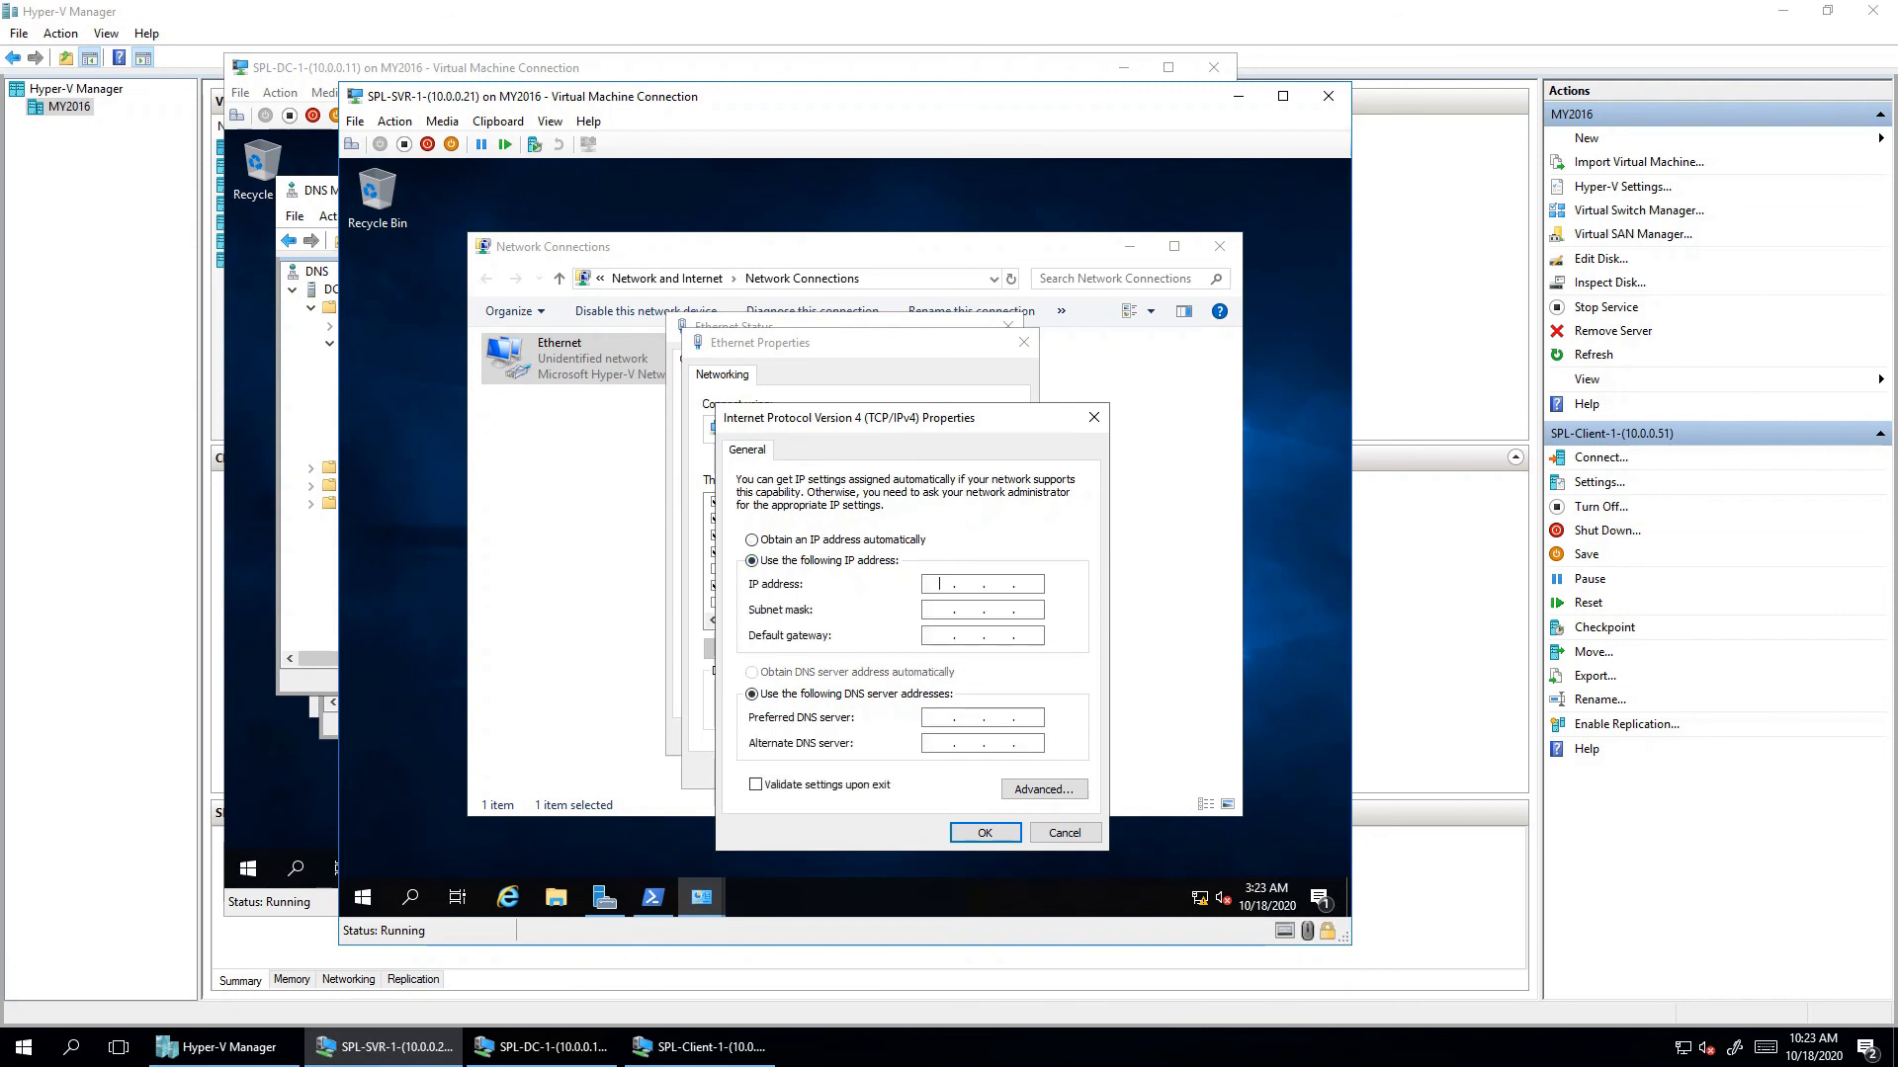
pyautogui.click(940, 583)
pyautogui.write('10')
pyautogui.write('1')
pyautogui.press('Tab')
pyautogui.press('Tab')
pyautogui.press('Tab')
pyautogui.press('Tab')
# - Set the preferred DNS server to 10.0.0.11, verifying the DC's address in DNS Manager
pyautogui.moveTo(543, 1046)
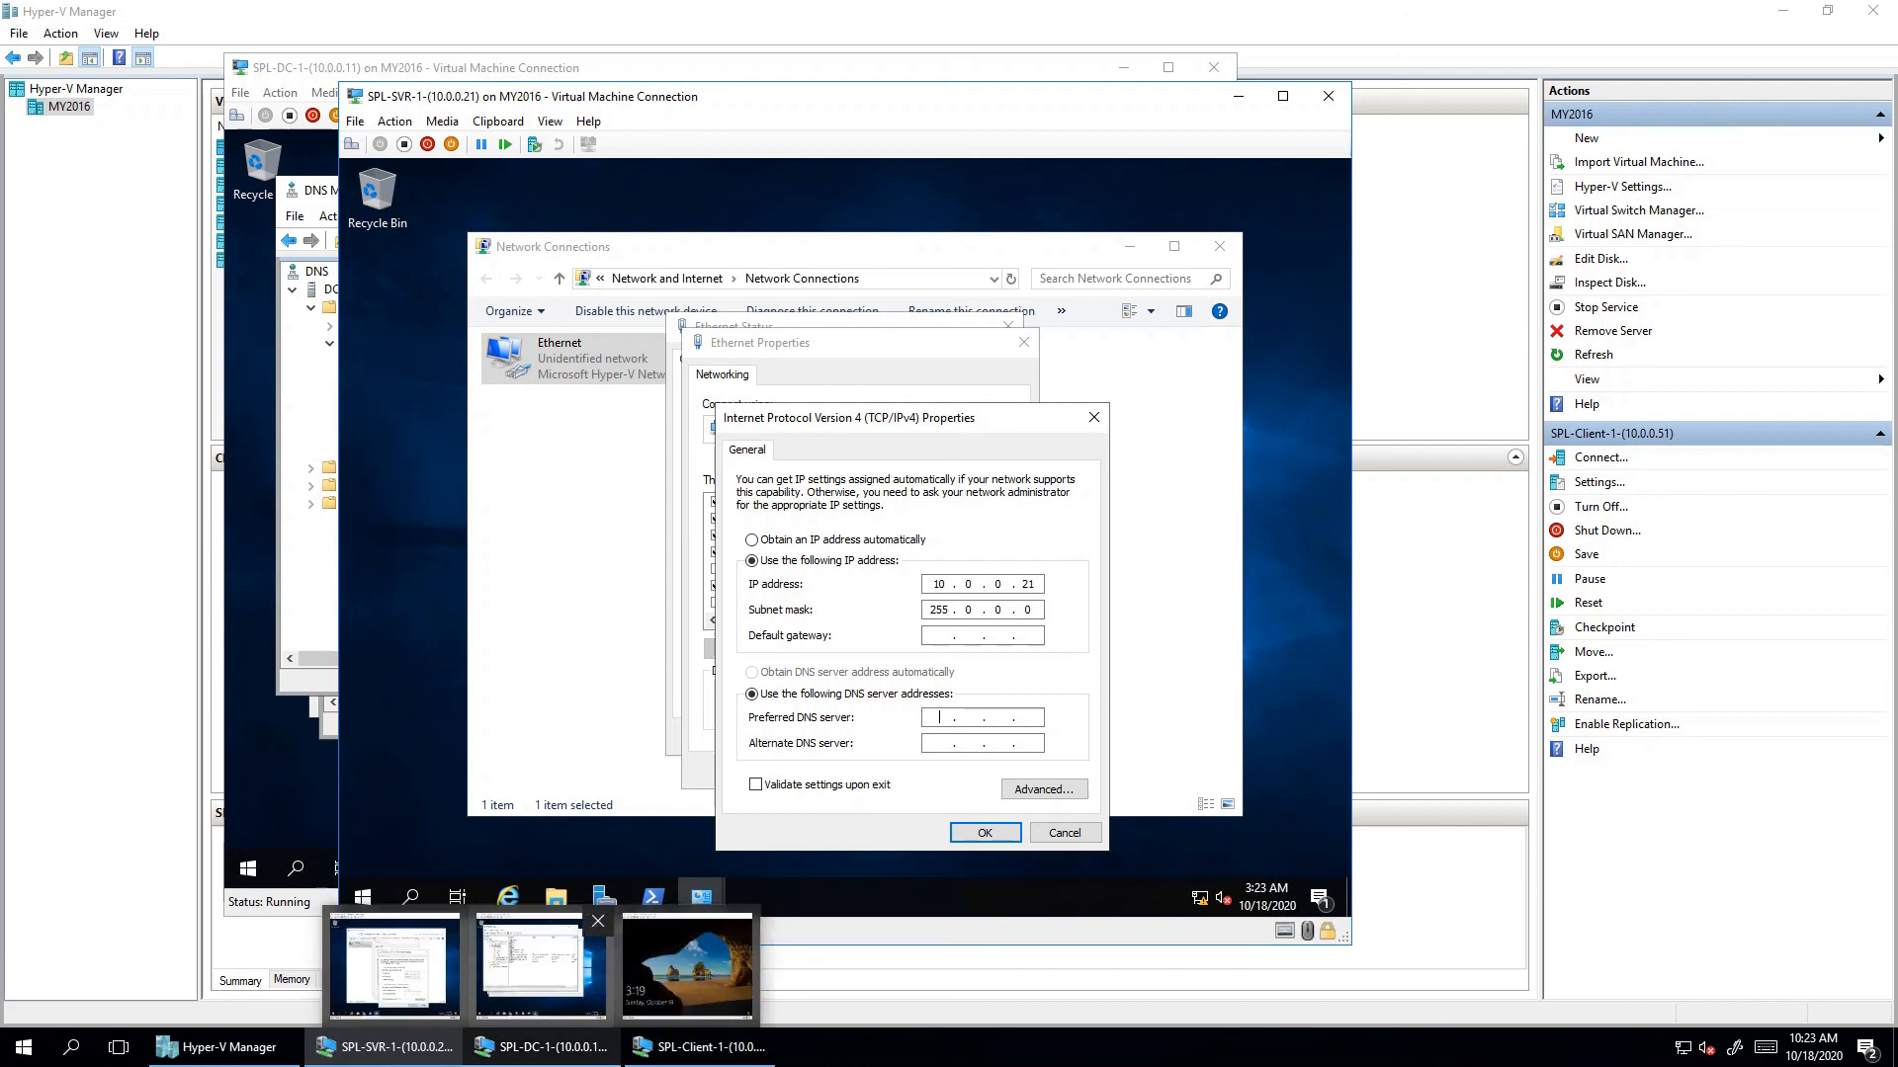
pyautogui.click(541, 964)
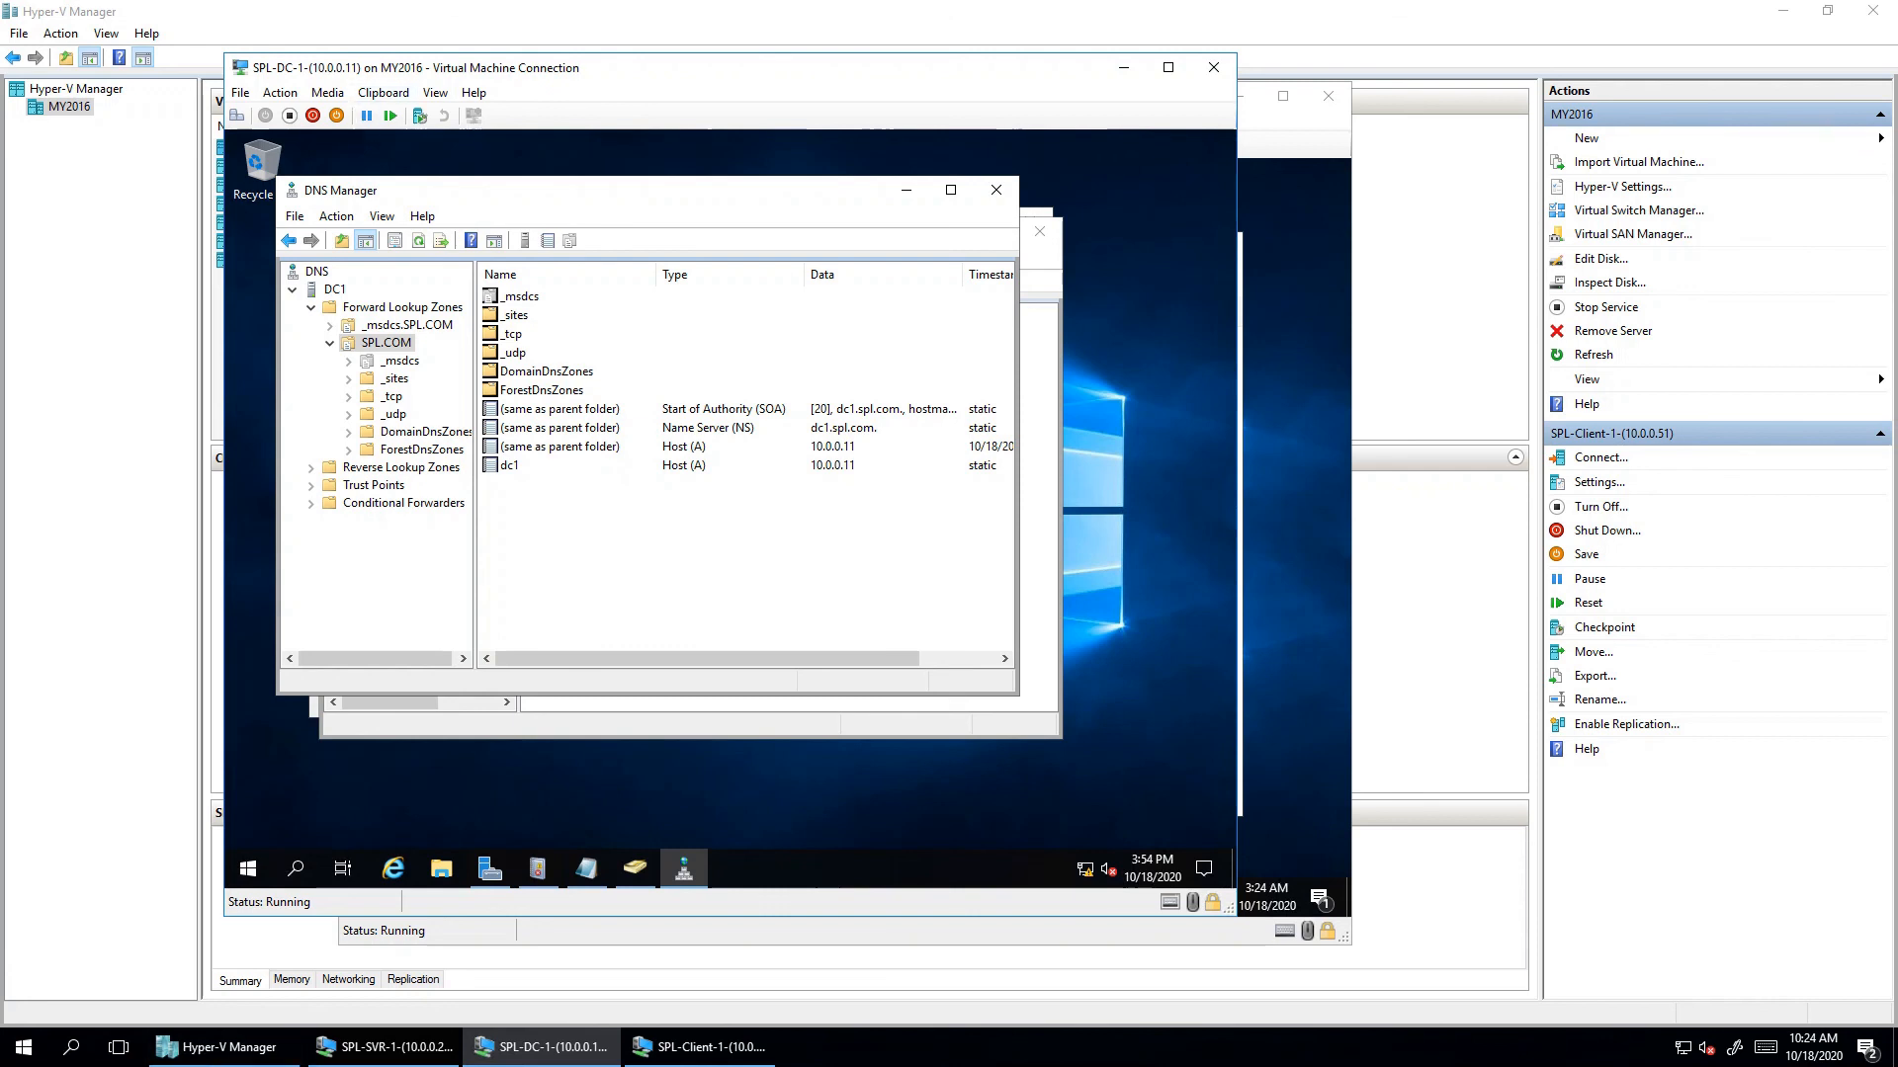
pyautogui.click(542, 1047)
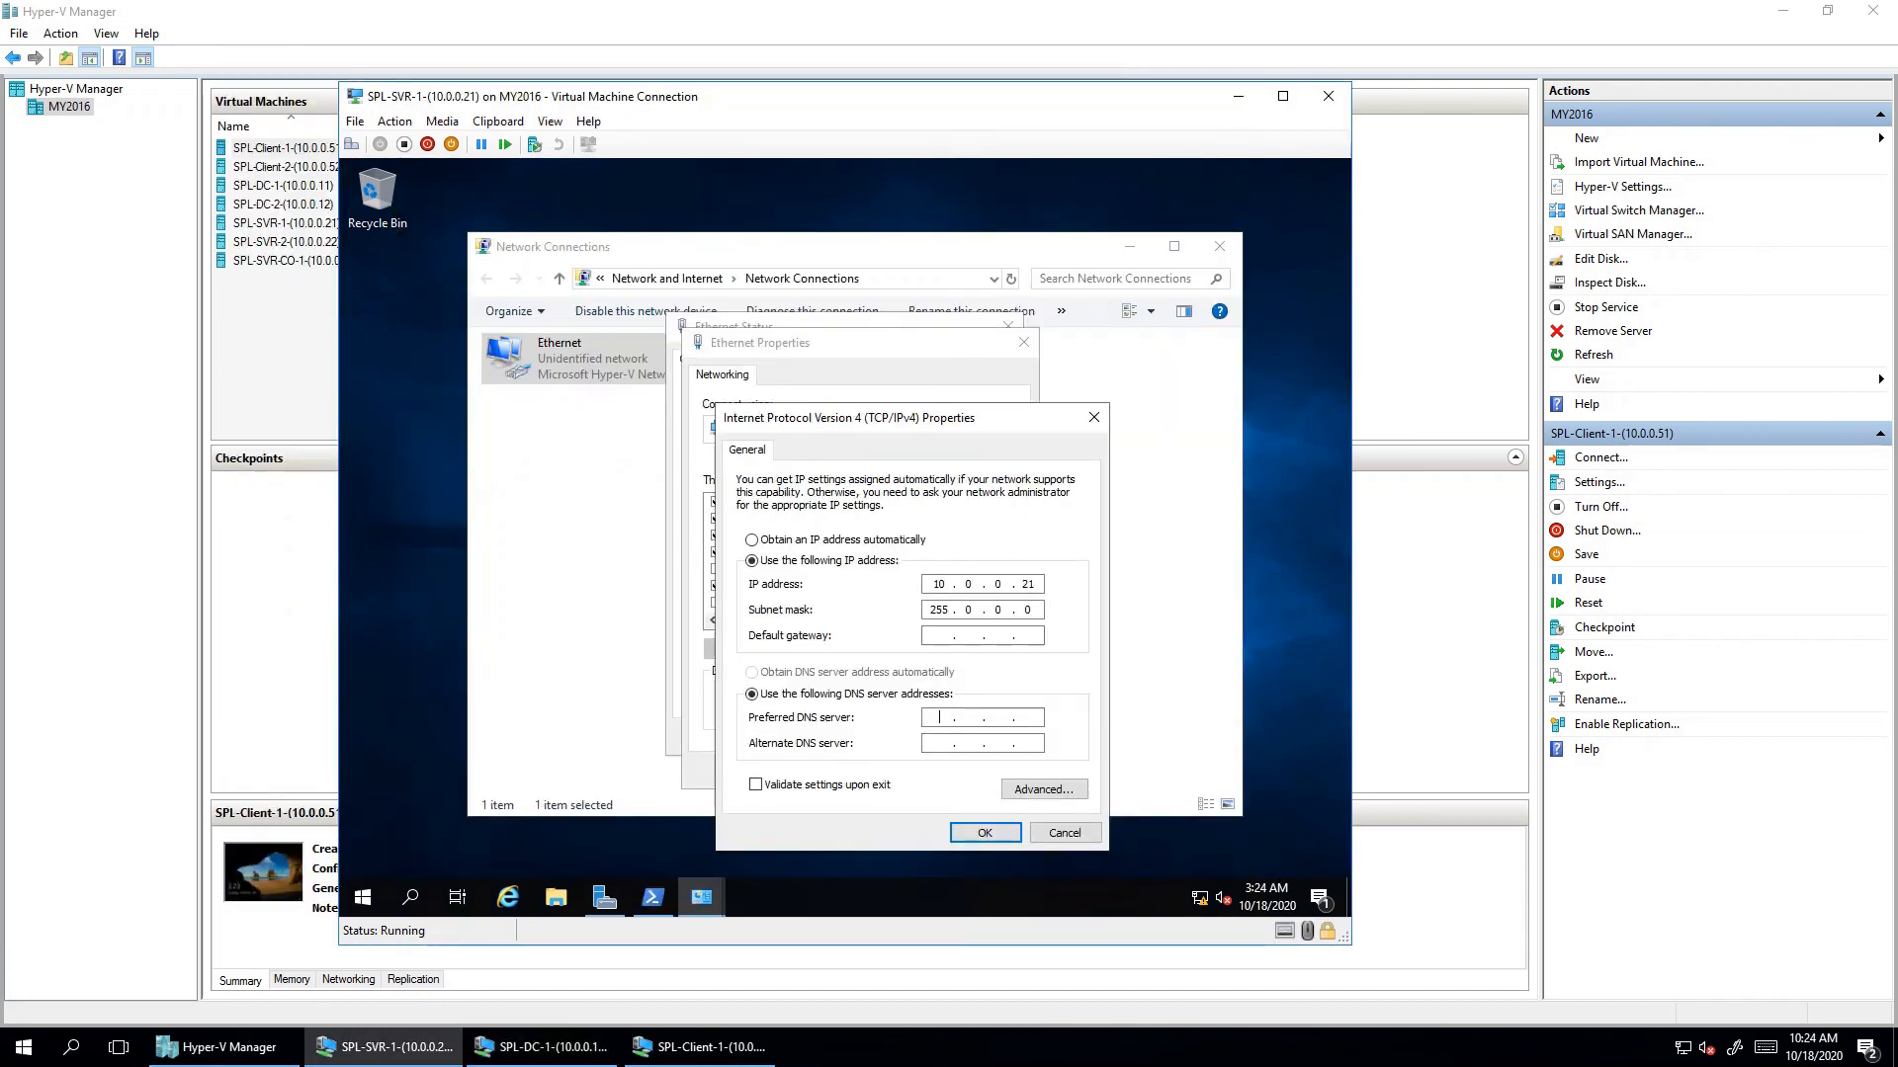
pyautogui.write('10 . 0 . 0 . 11')
pyautogui.doubleClick(1028, 717)
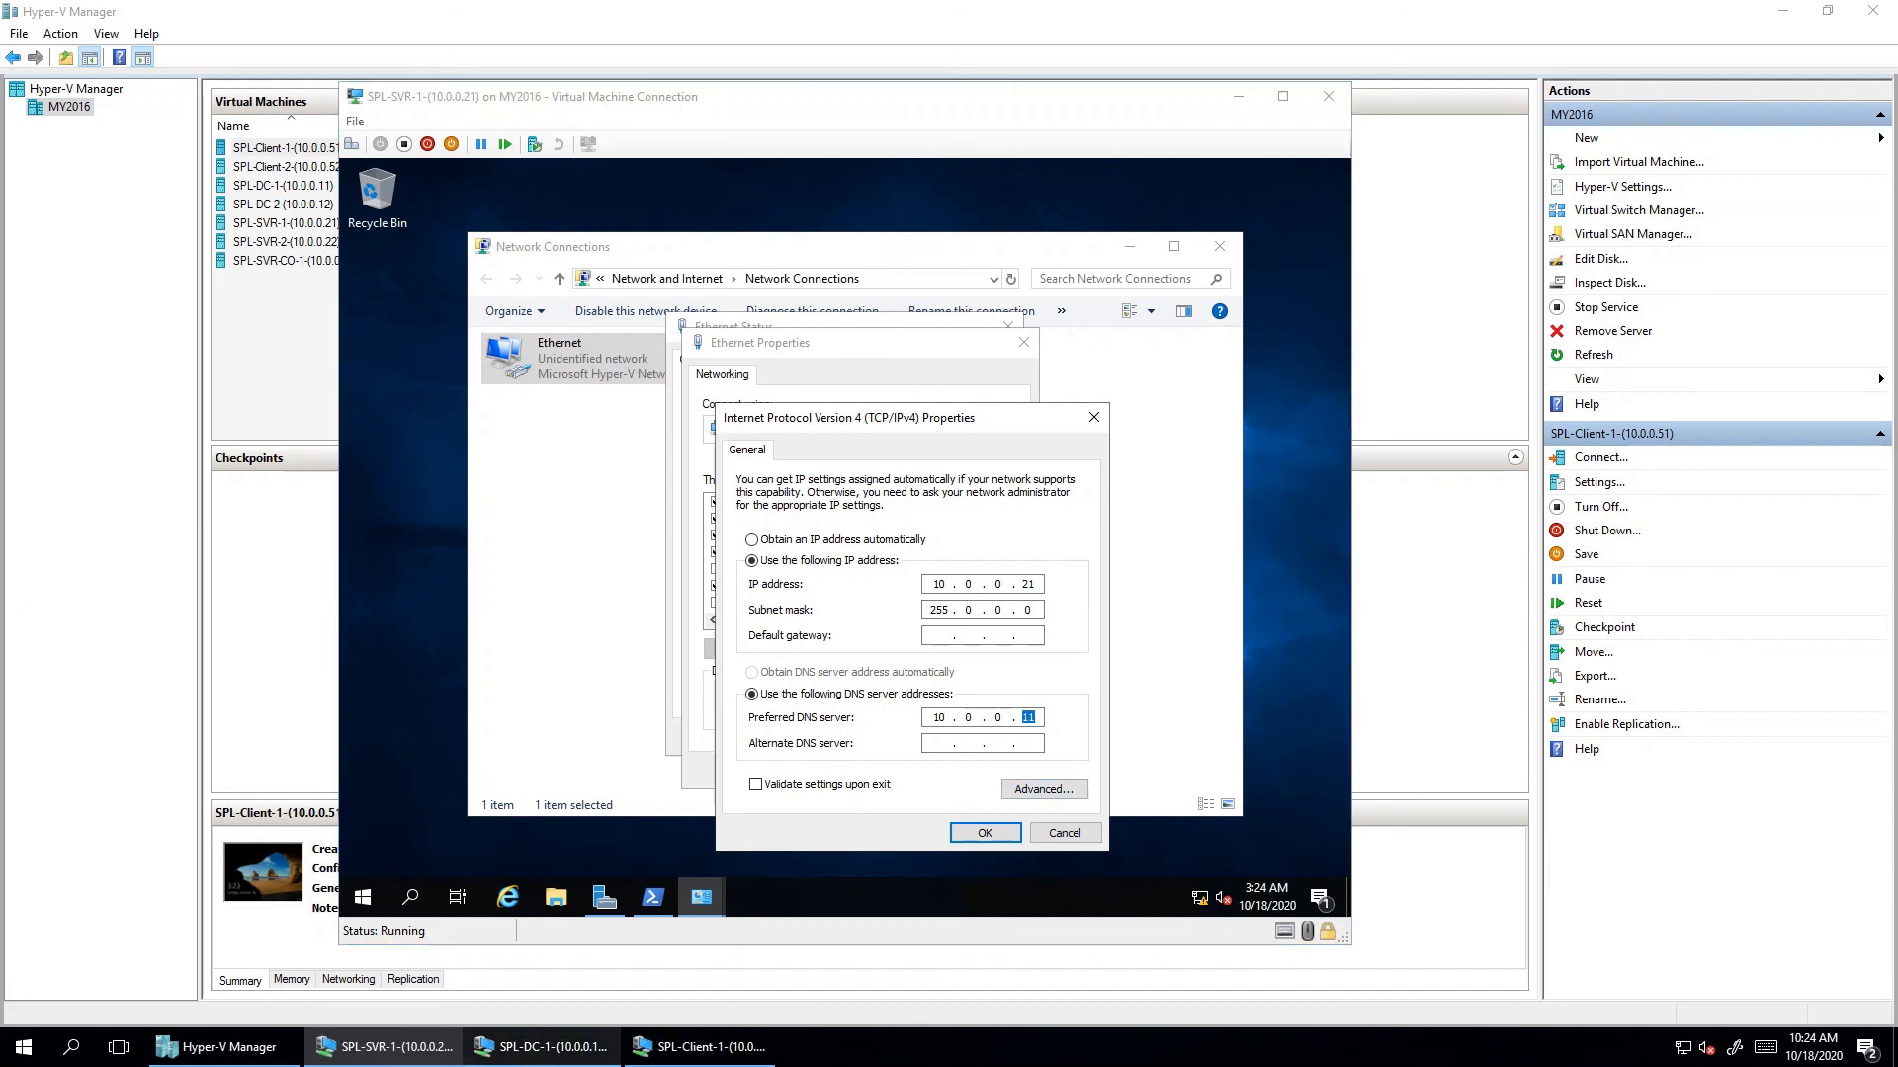
pyautogui.click(542, 1046)
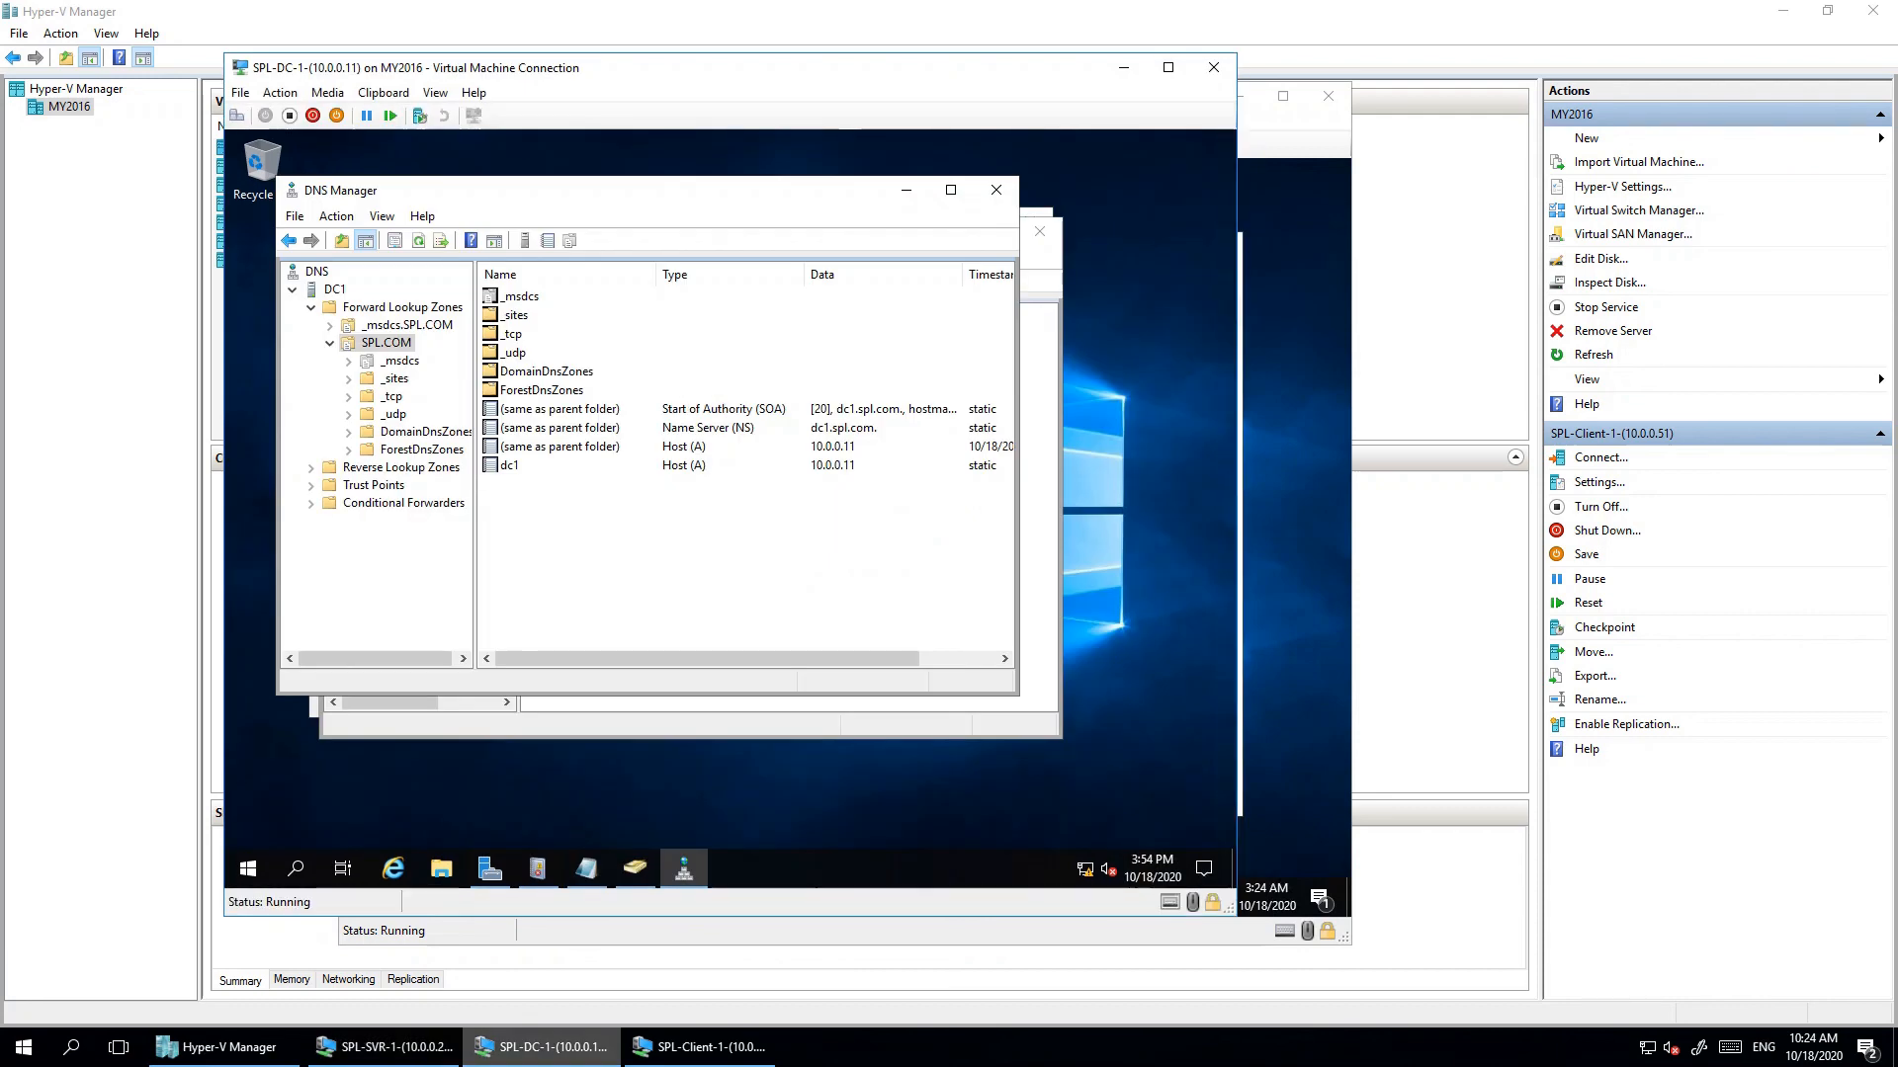
pyautogui.click(1124, 68)
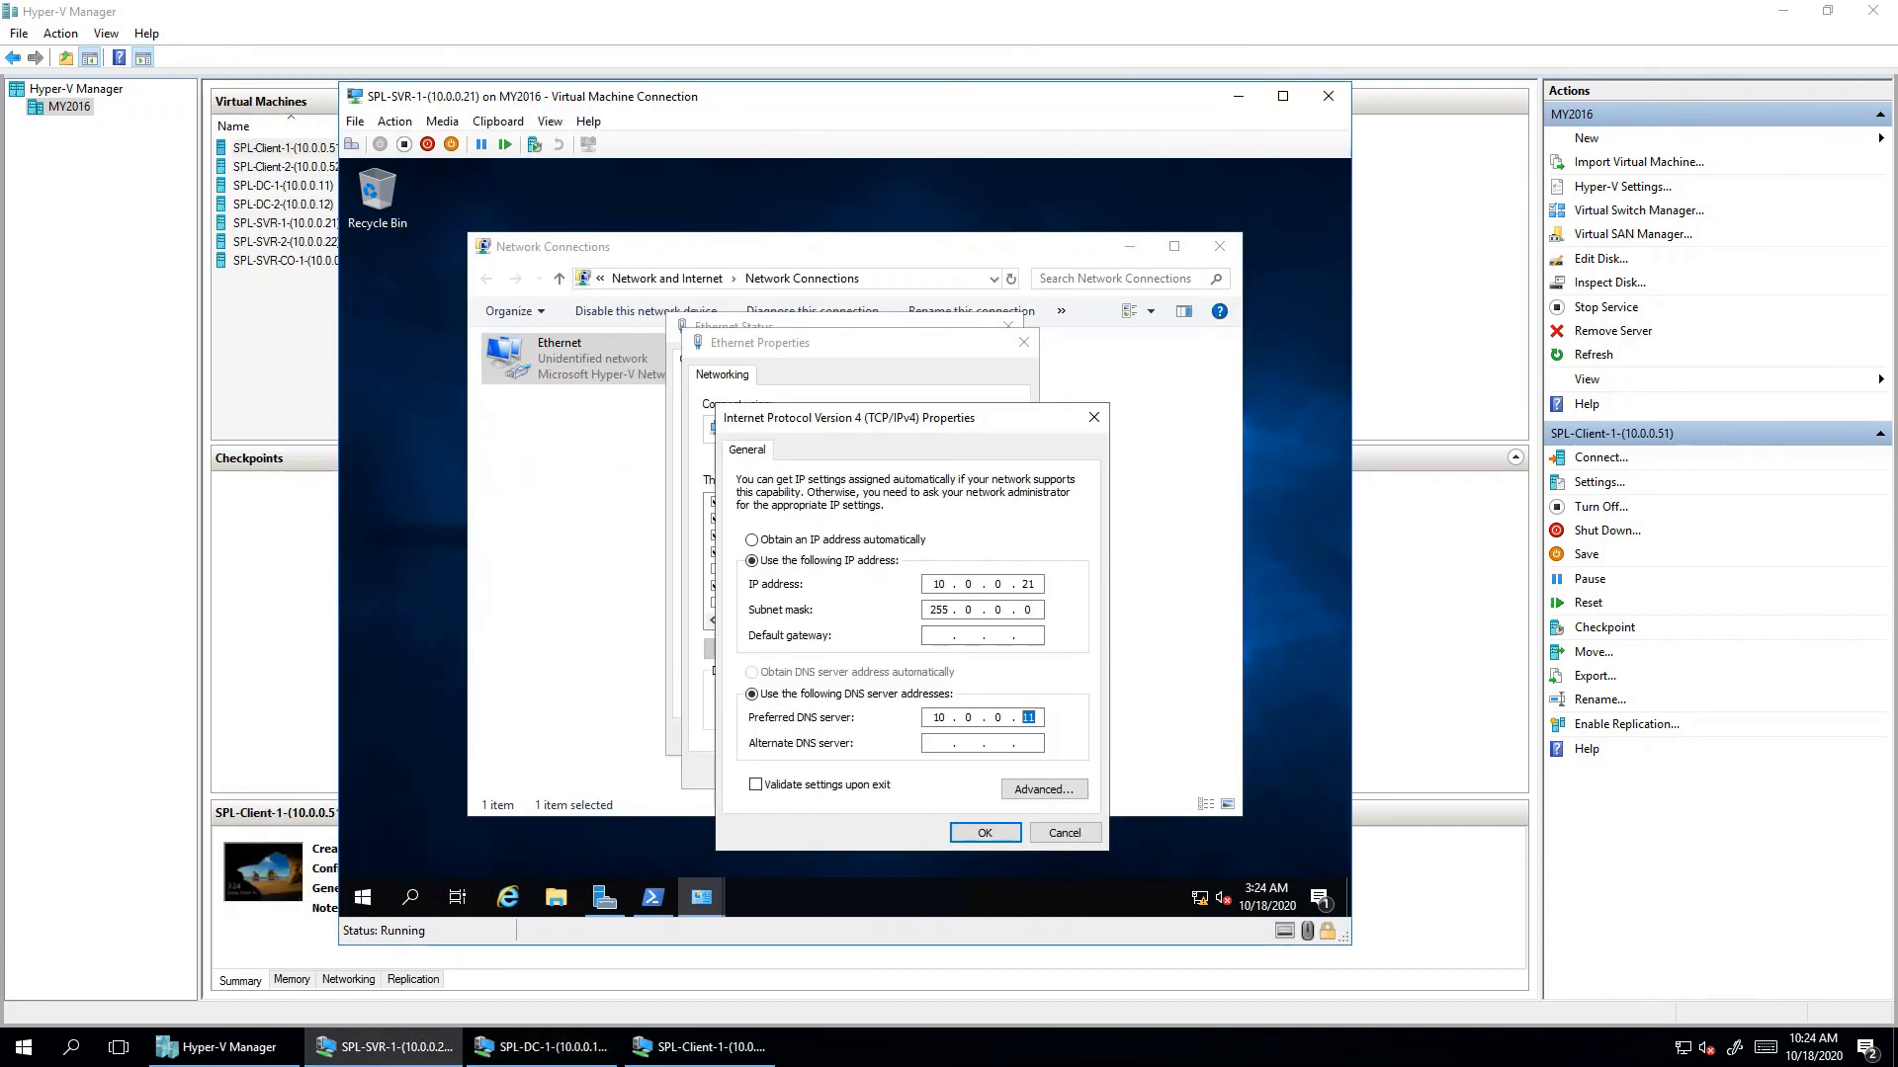
# - Save the IPv4 settings and close Ethernet Properties and Ethernet Status
pyautogui.click(985, 832)
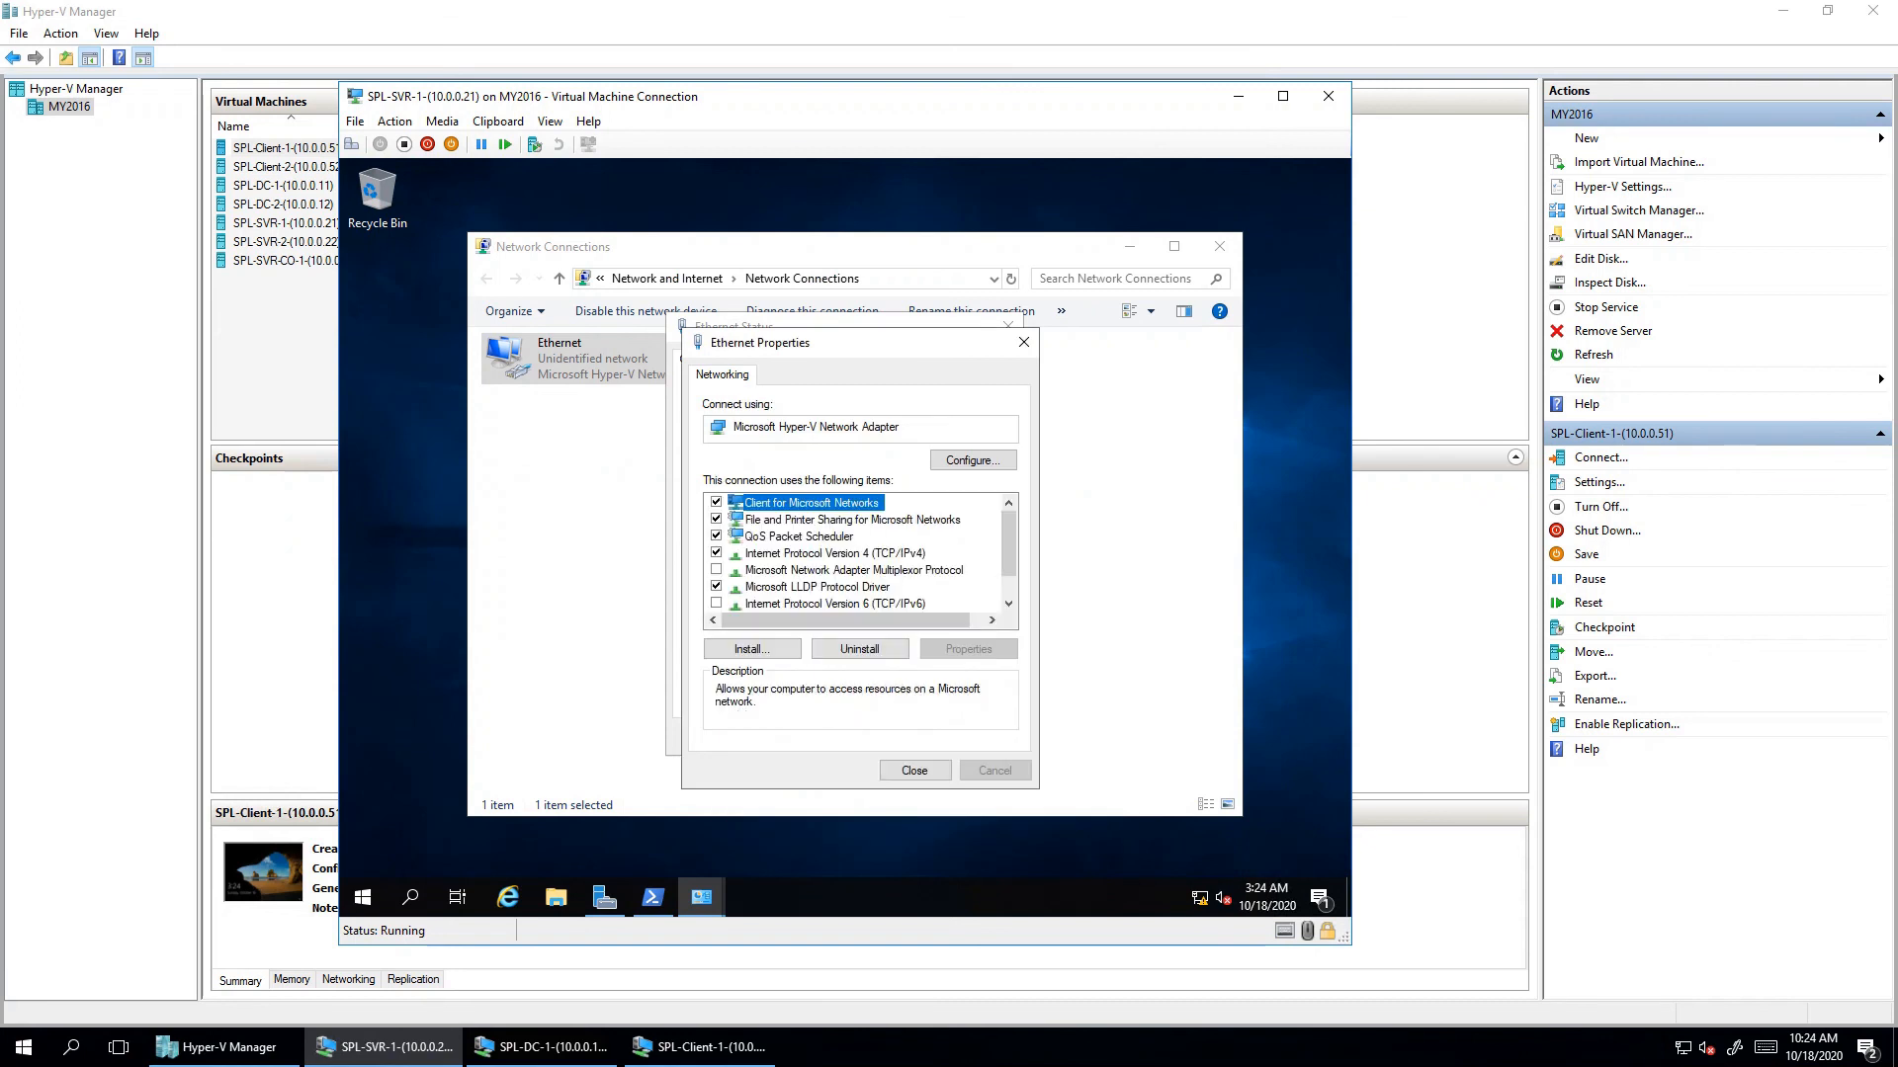
pyautogui.click(914, 771)
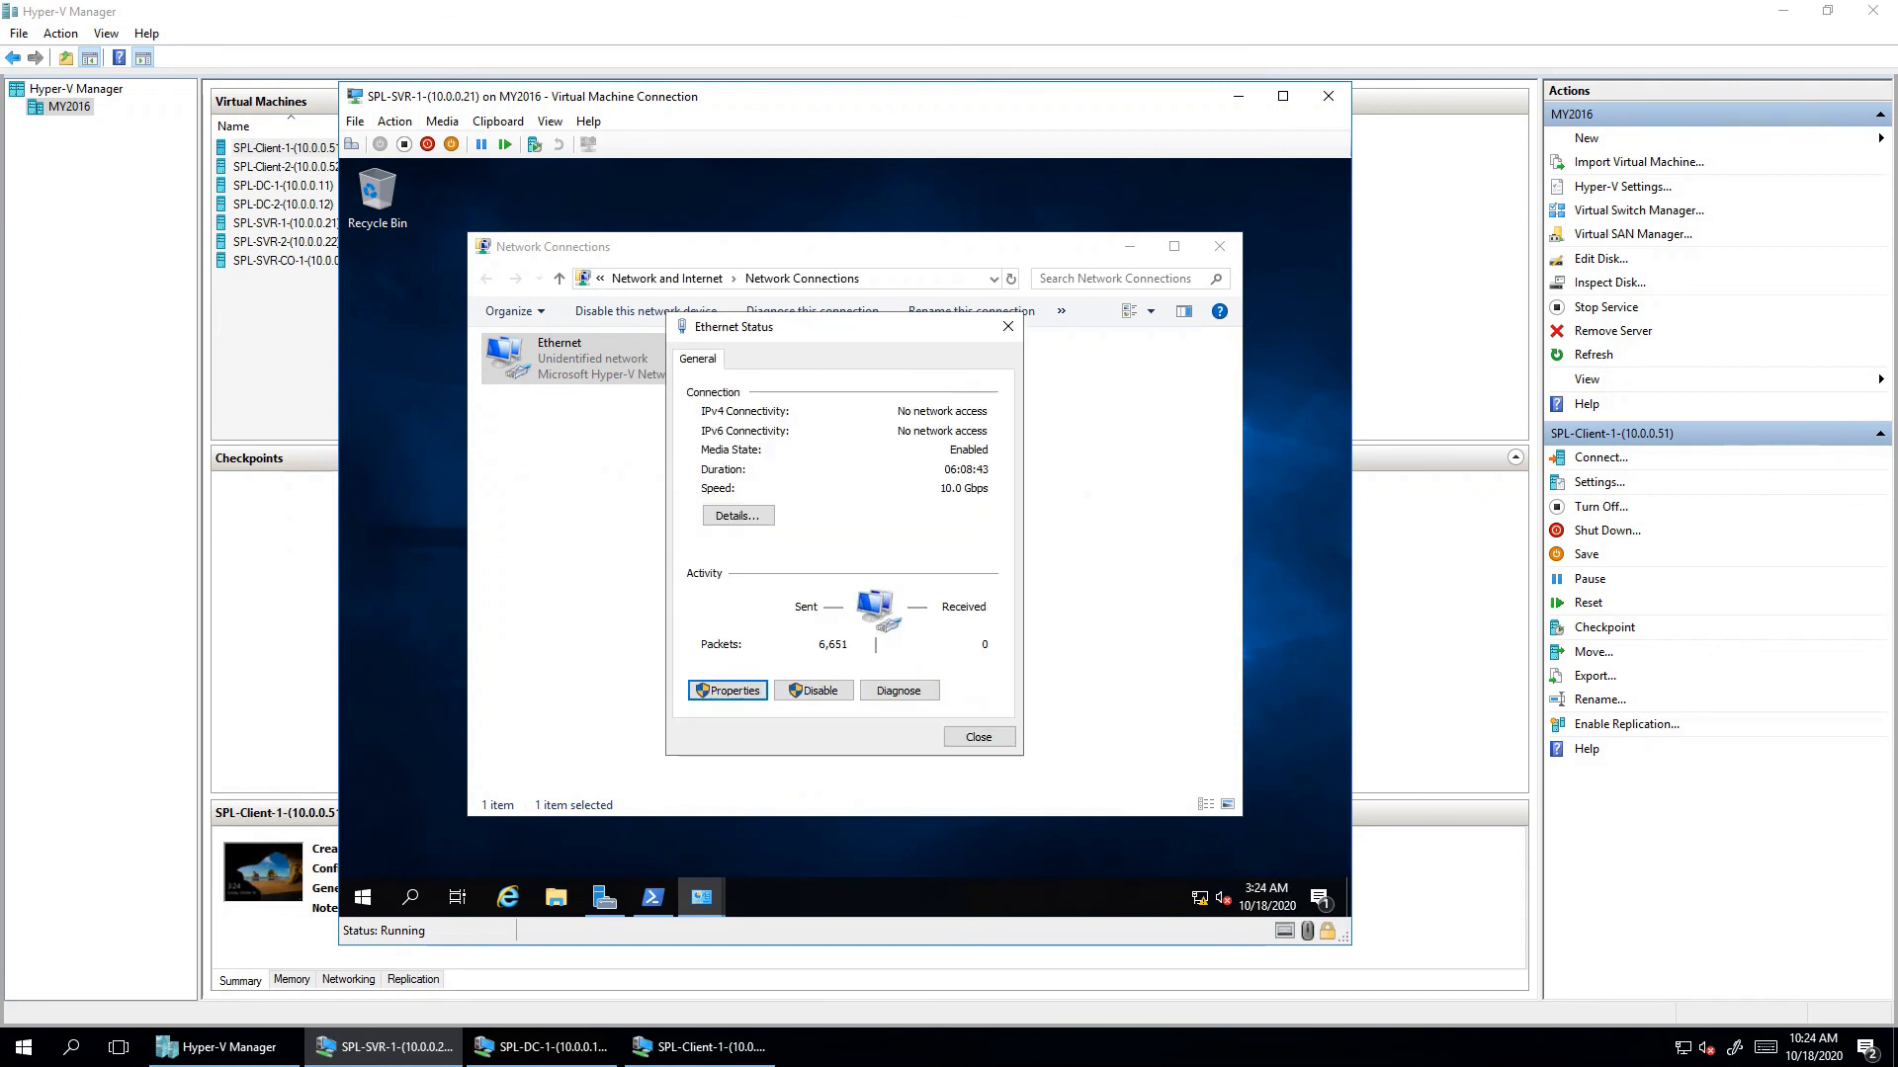
pyautogui.click(977, 737)
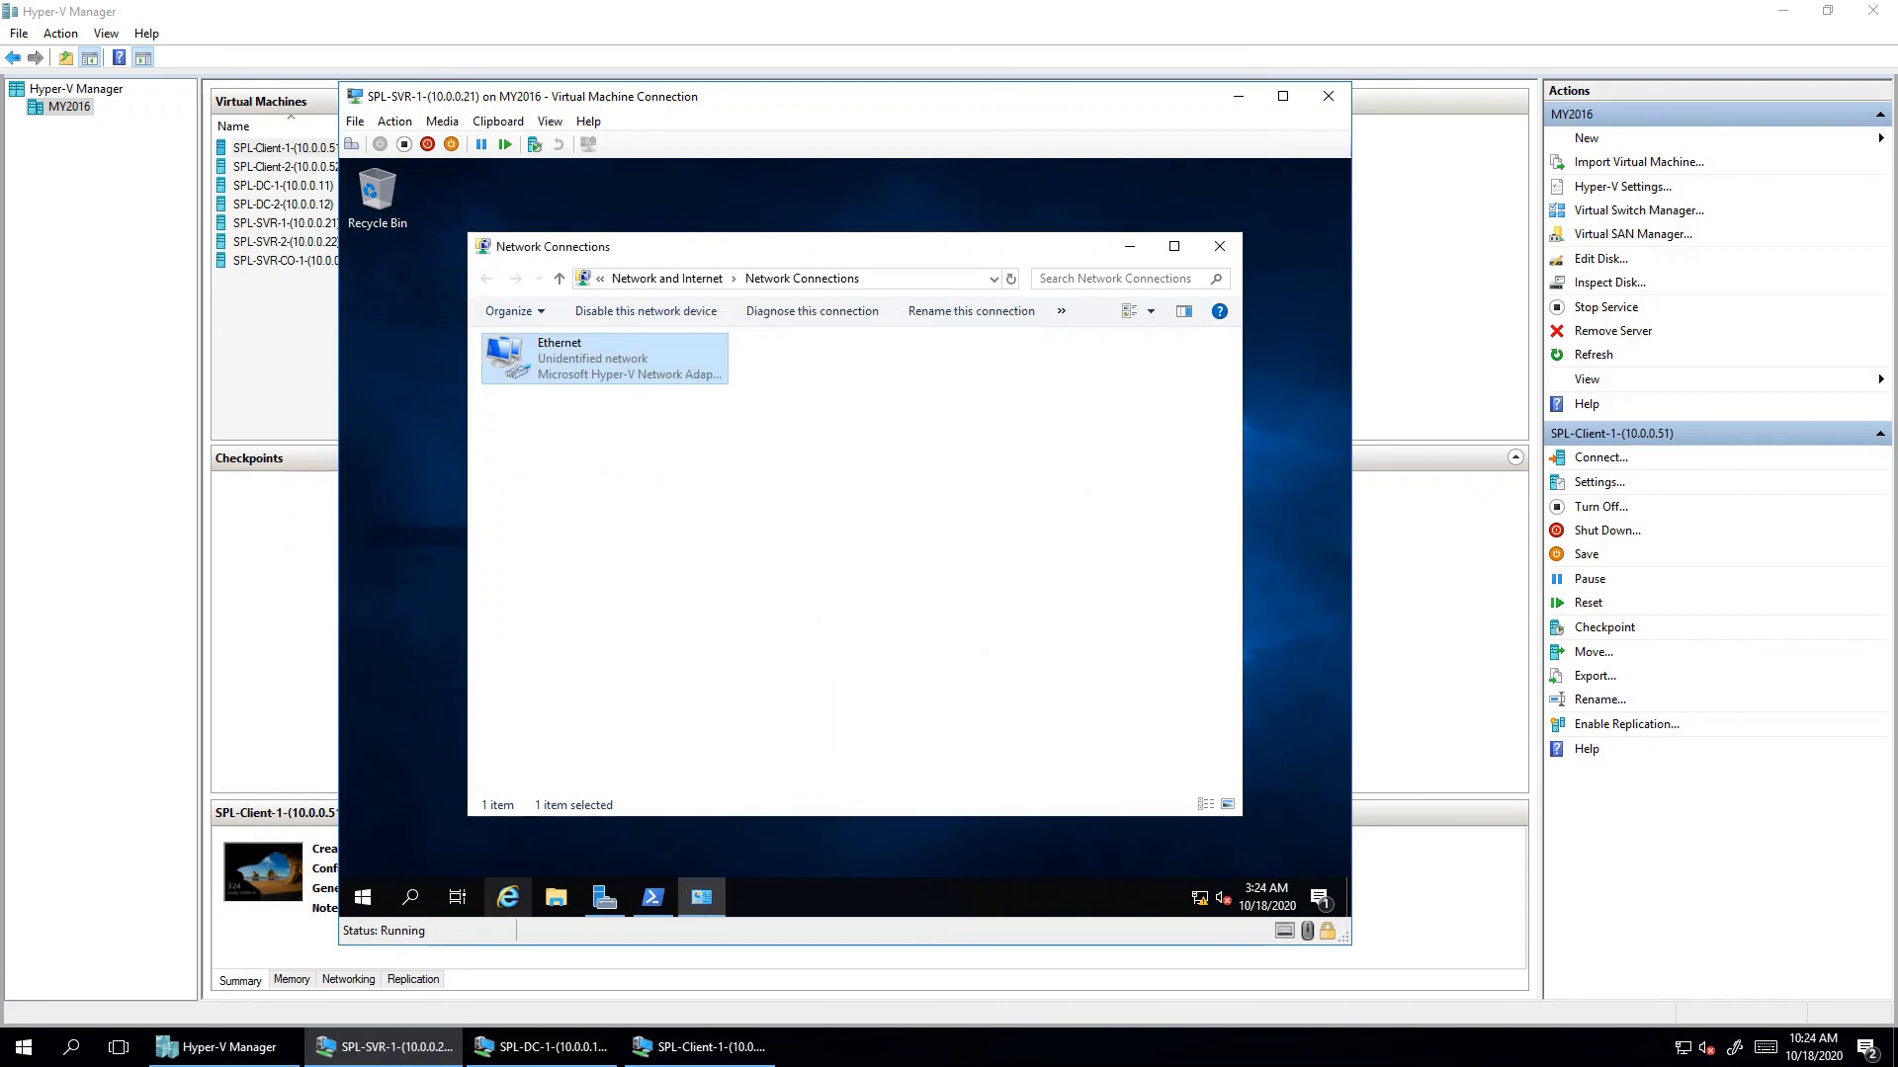
# - Rename the computer to SVR1 from Server Manager's Local Server properties
pyautogui.moveTo(605, 896)
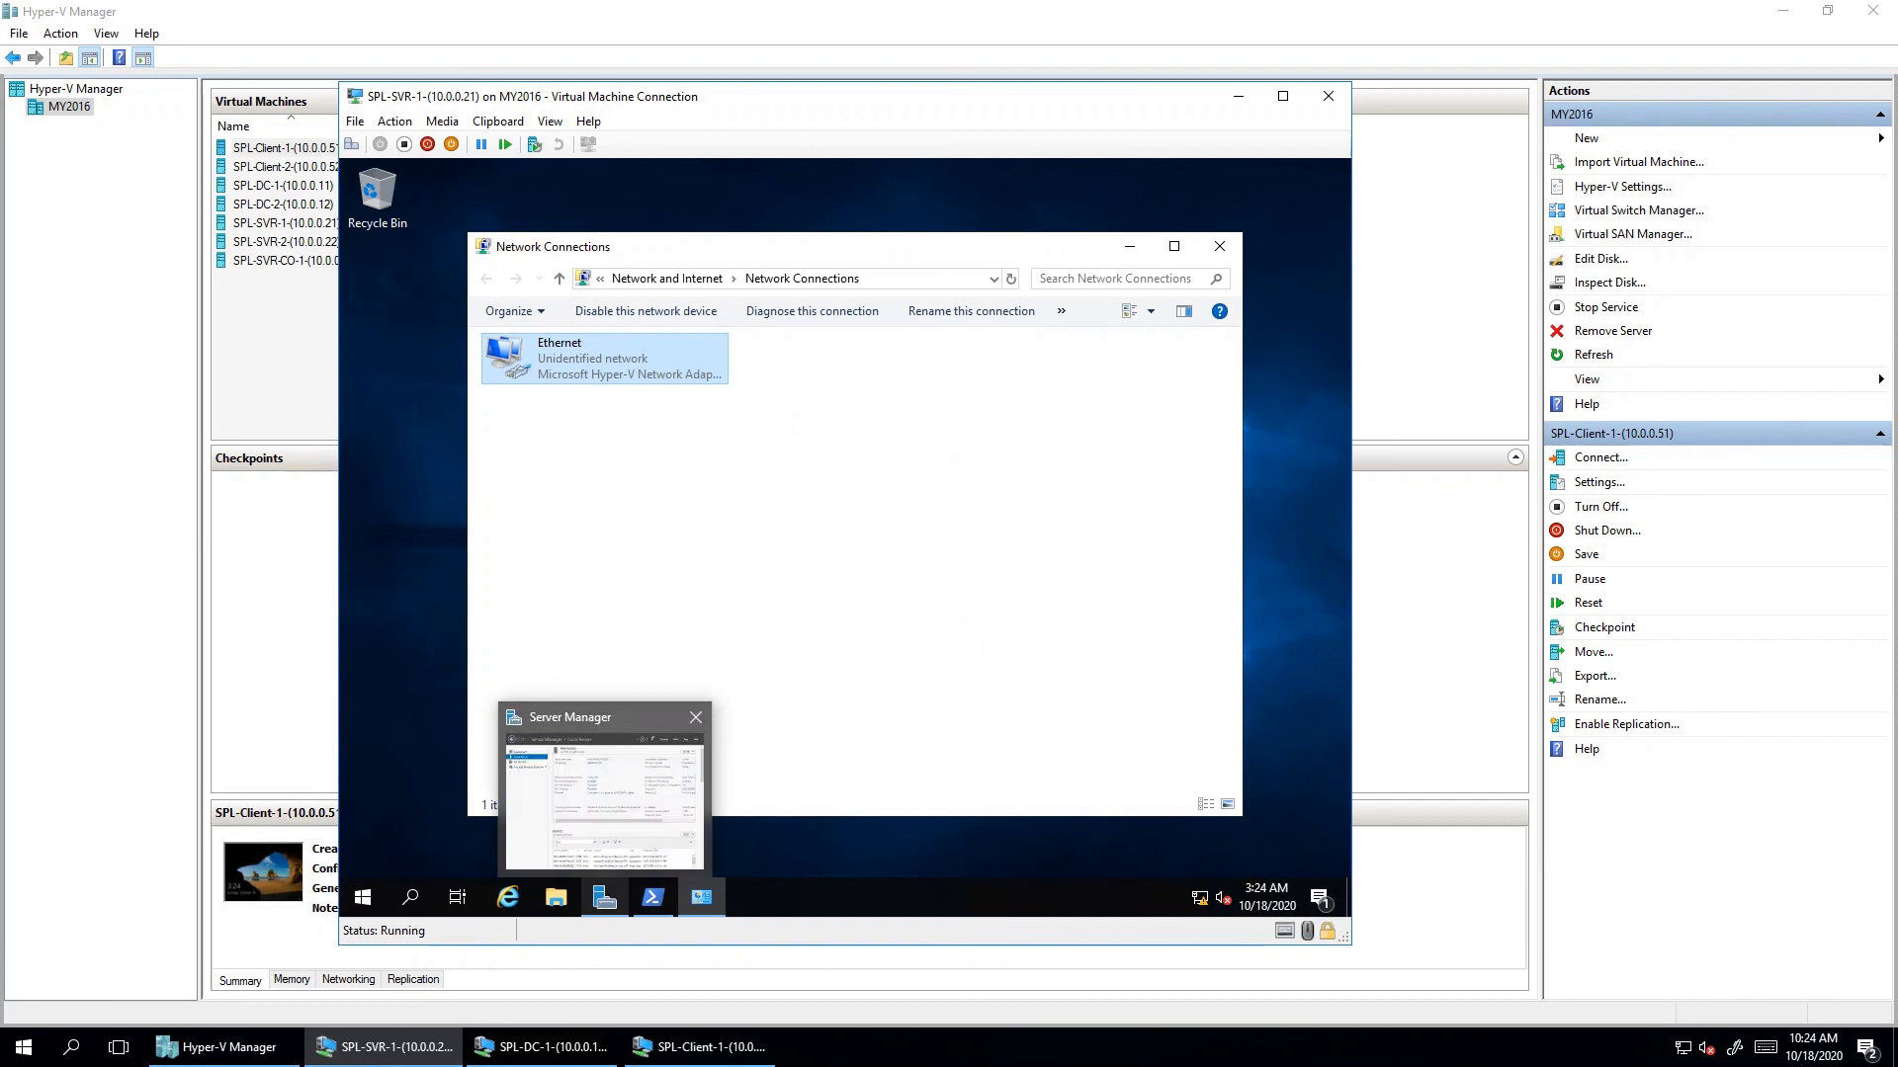
pyautogui.click(604, 786)
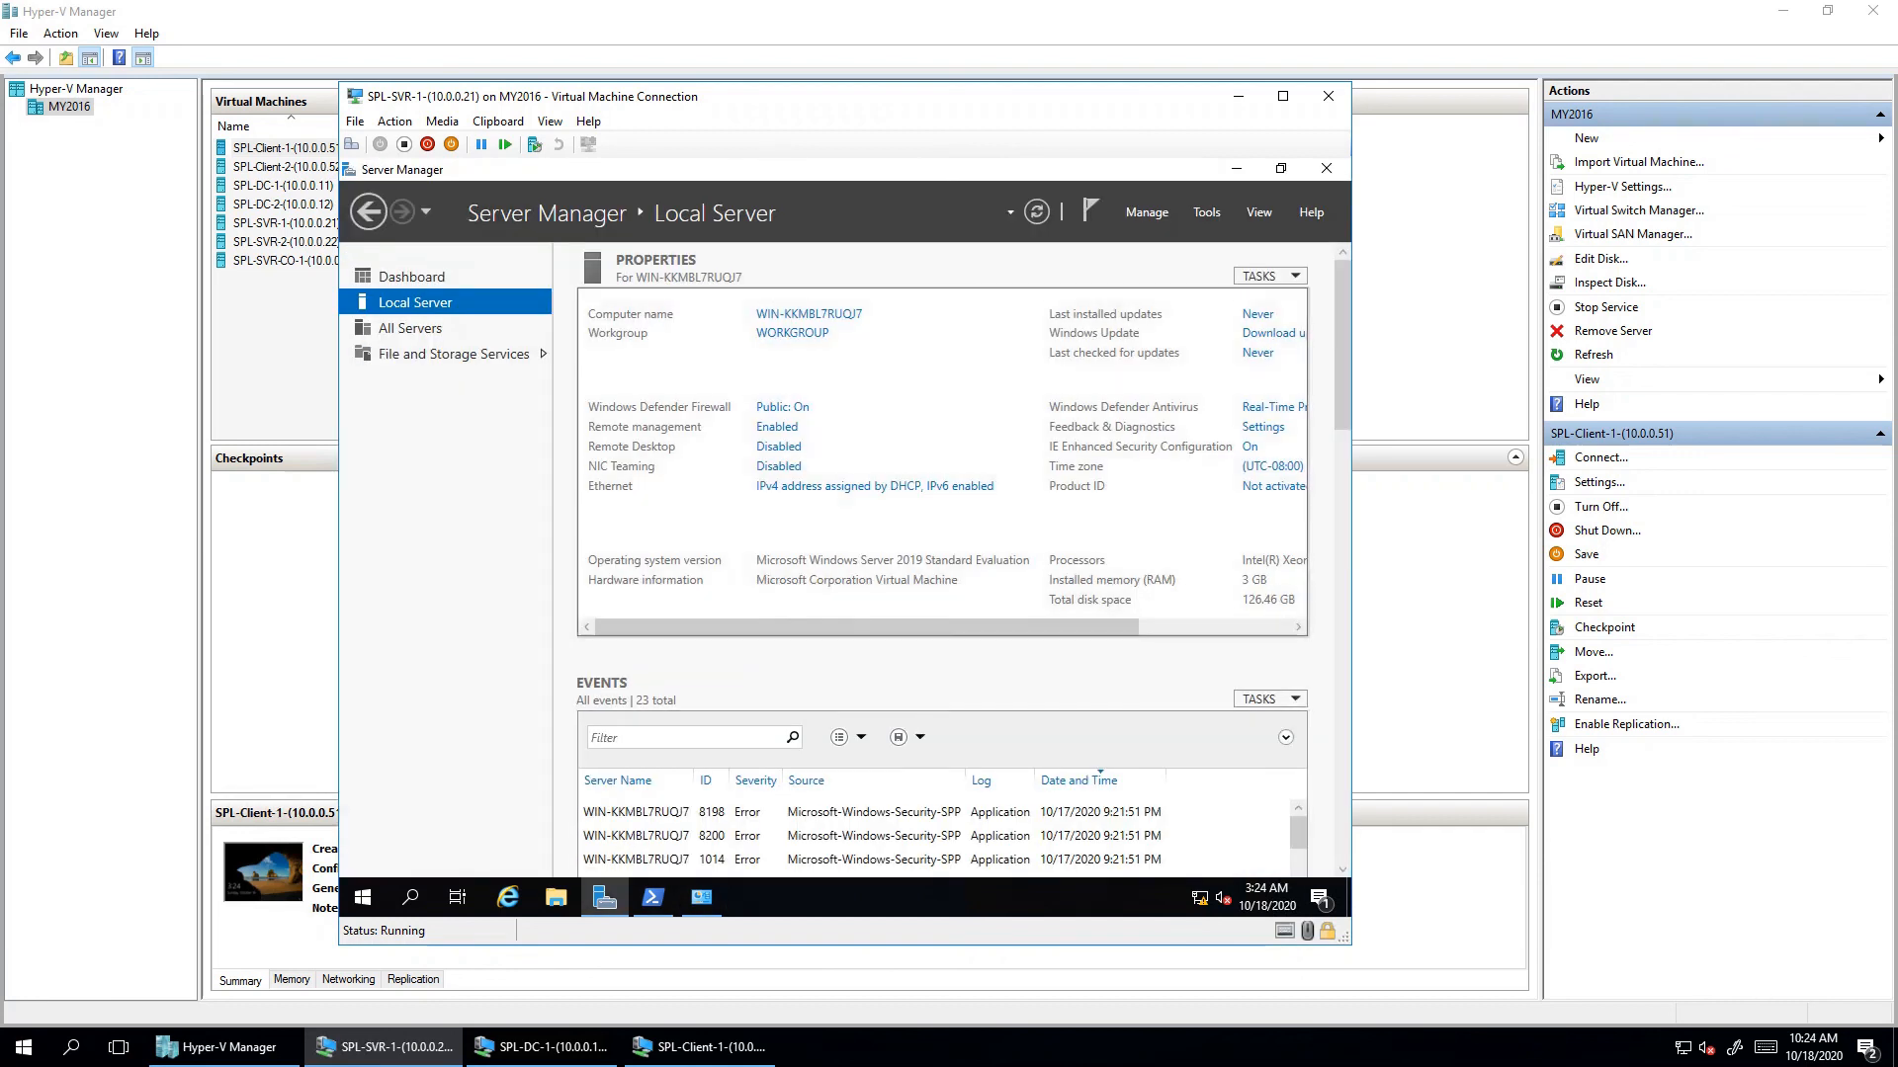
pyautogui.click(410, 328)
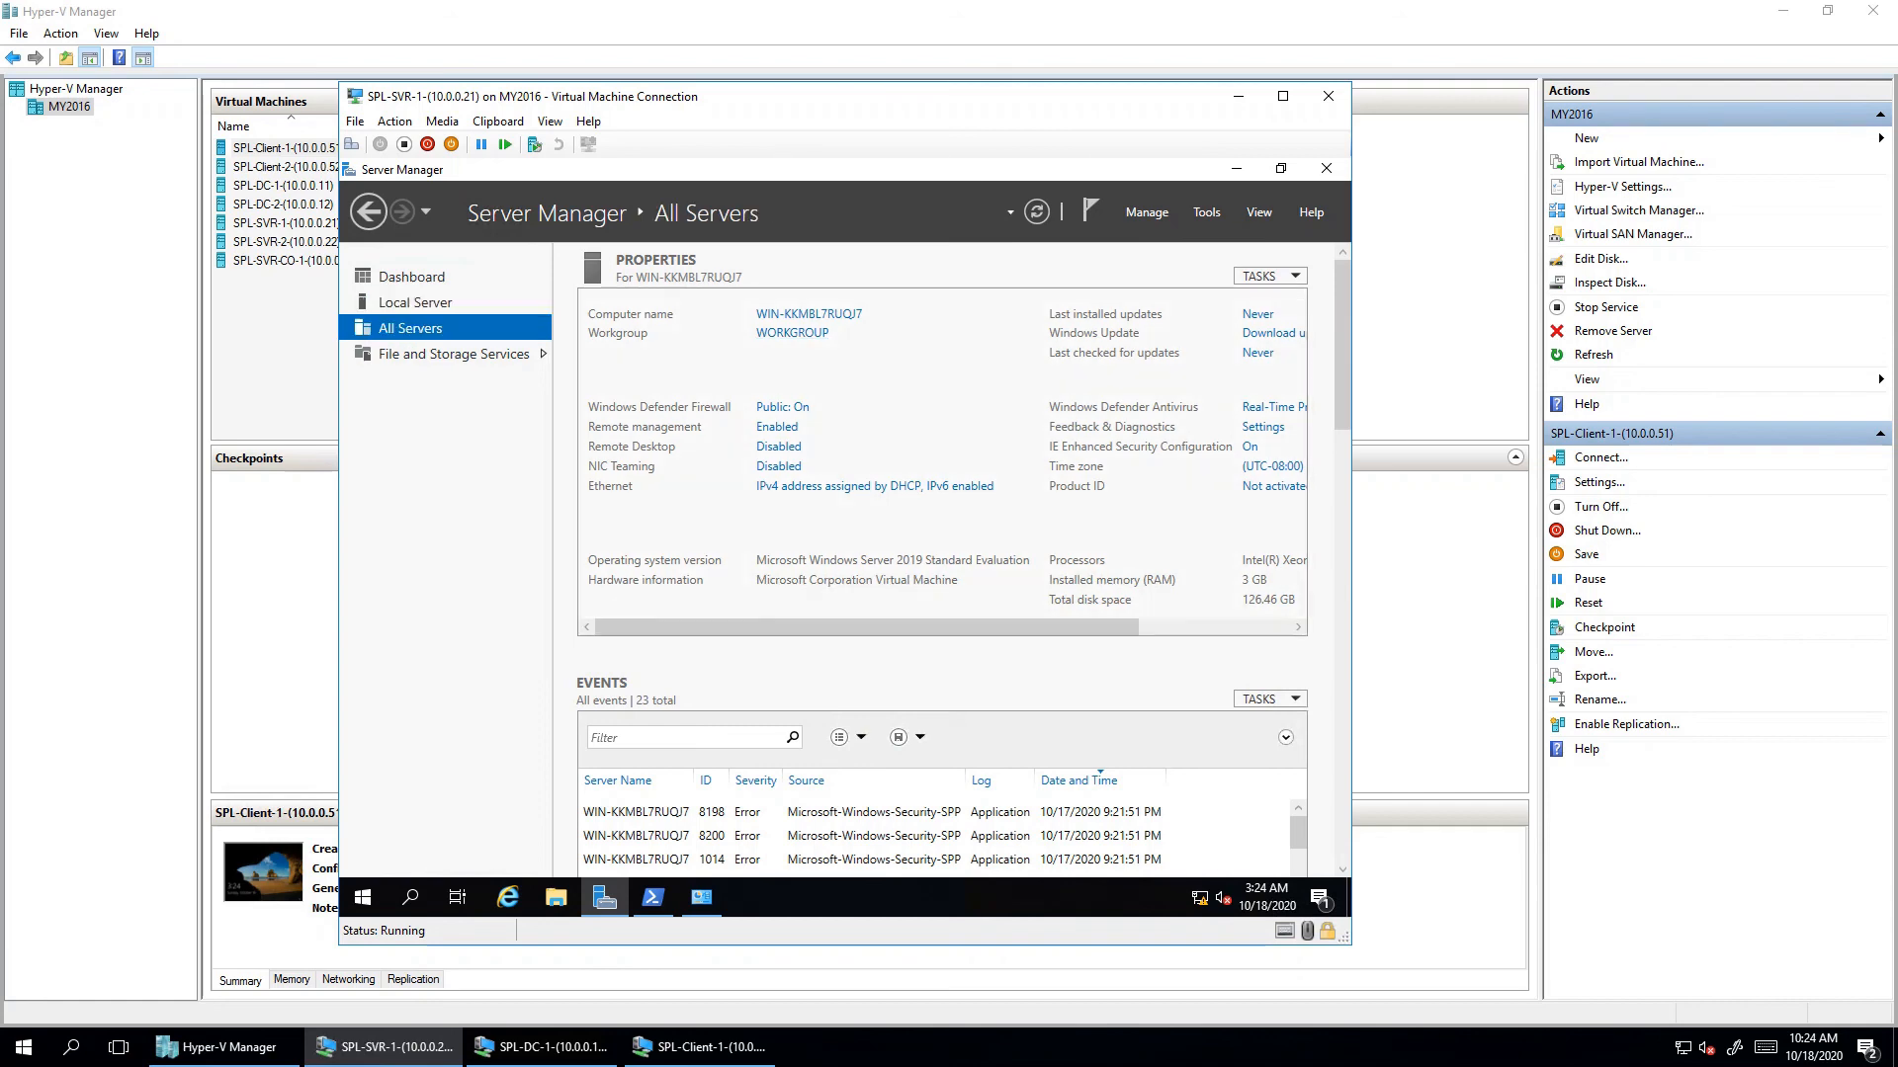
pyautogui.click(415, 302)
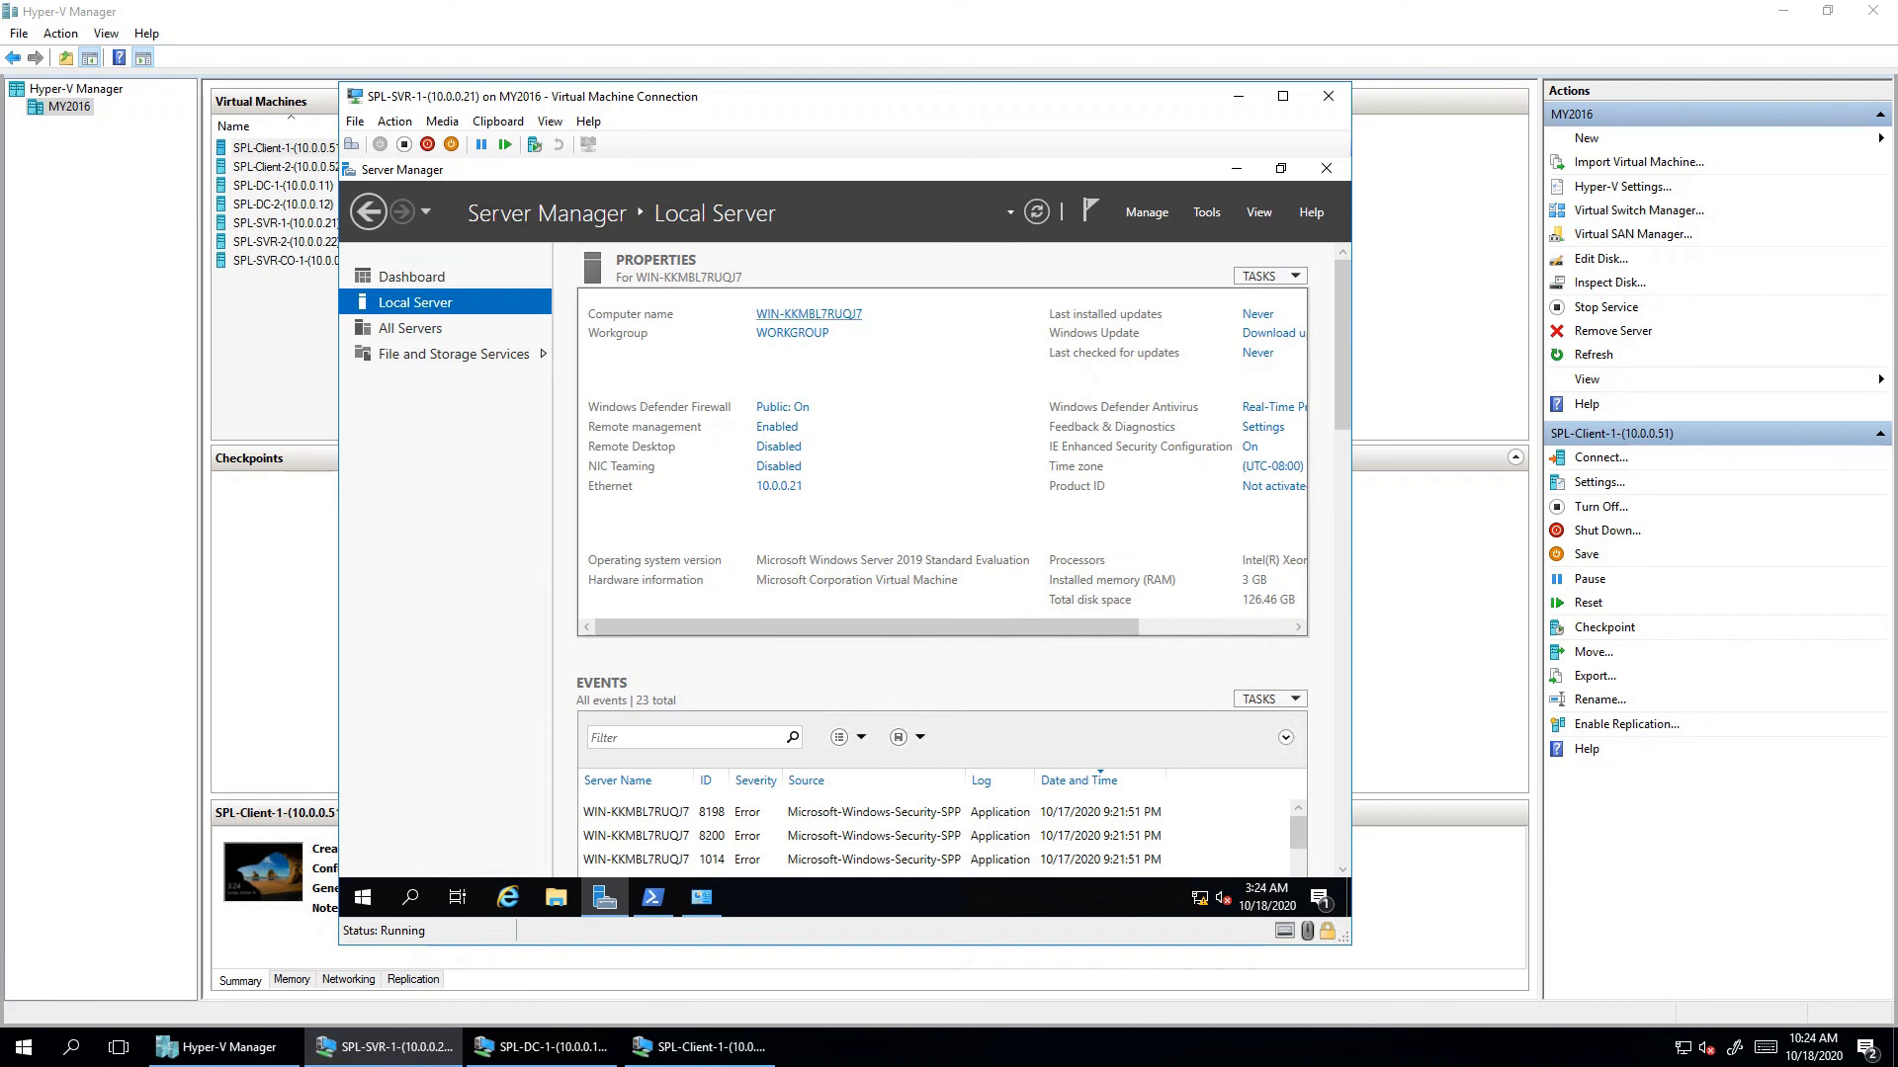
pyautogui.click(809, 315)
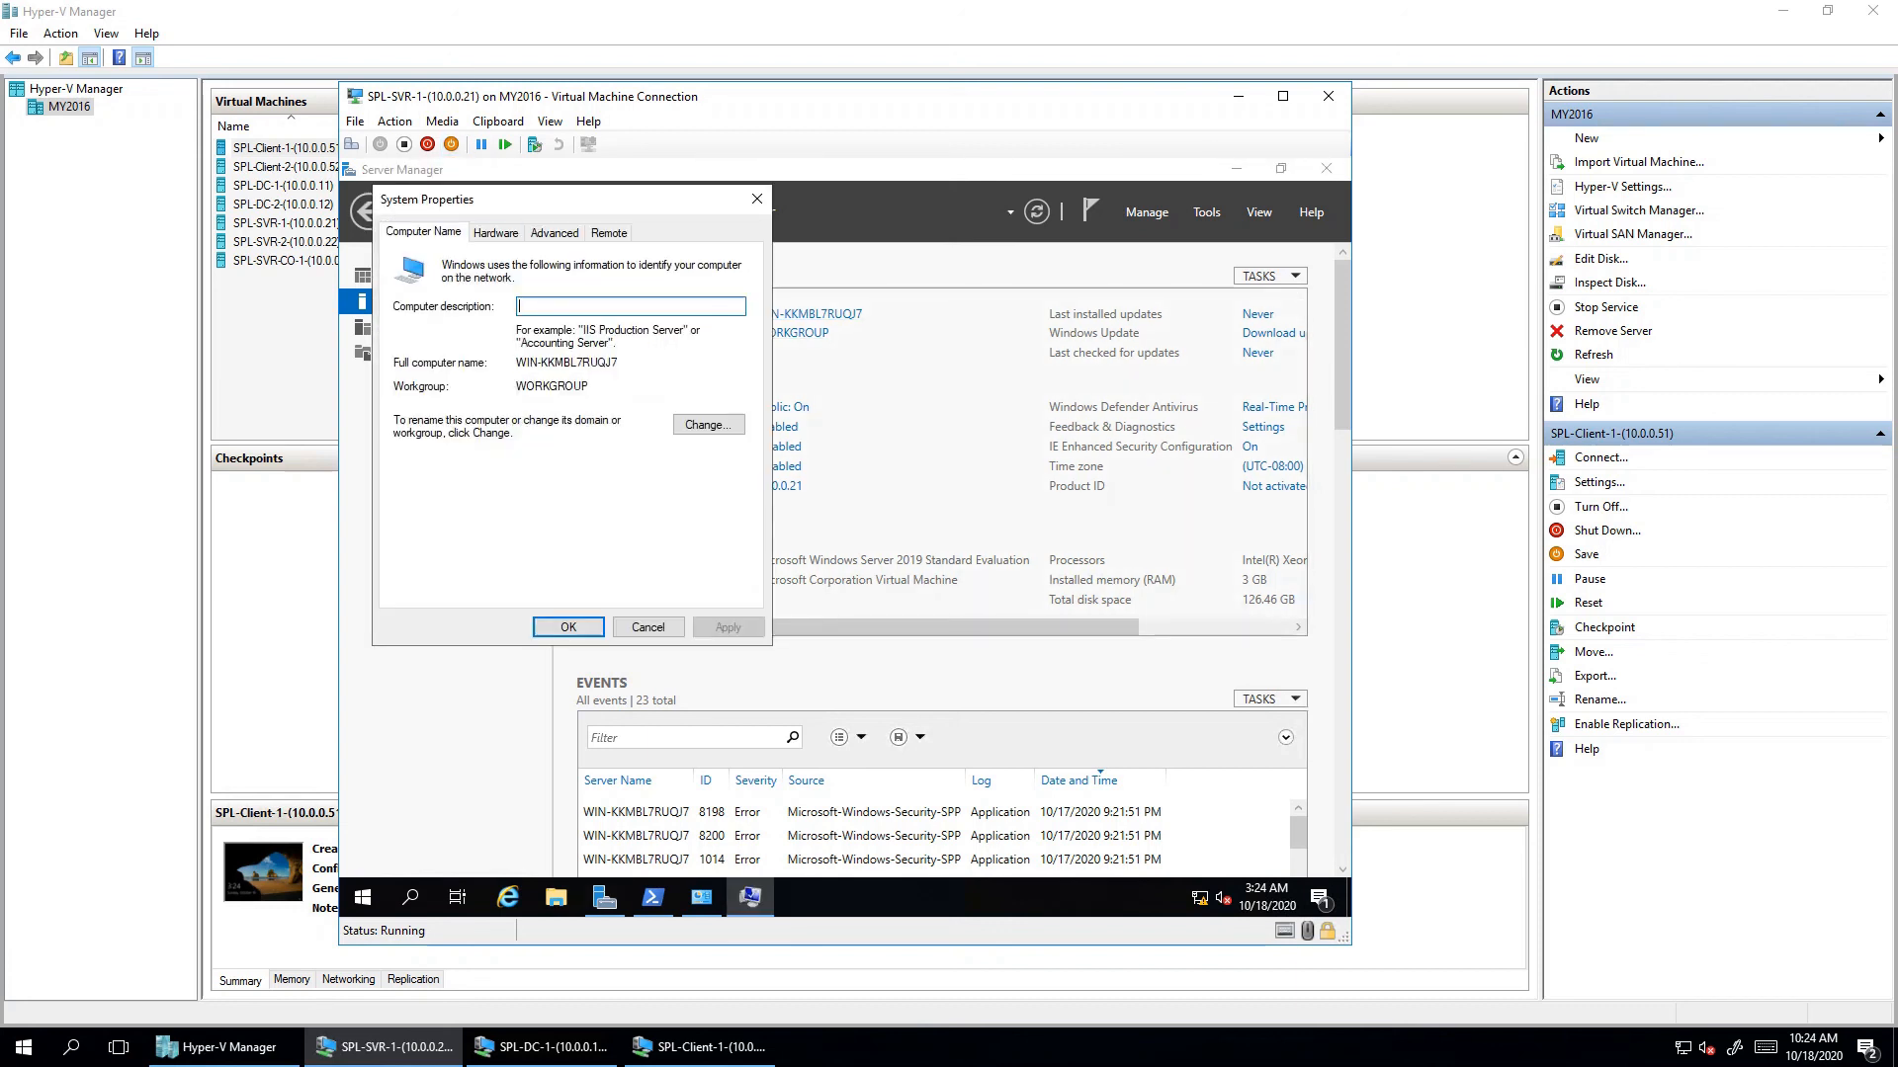
pyautogui.click(709, 424)
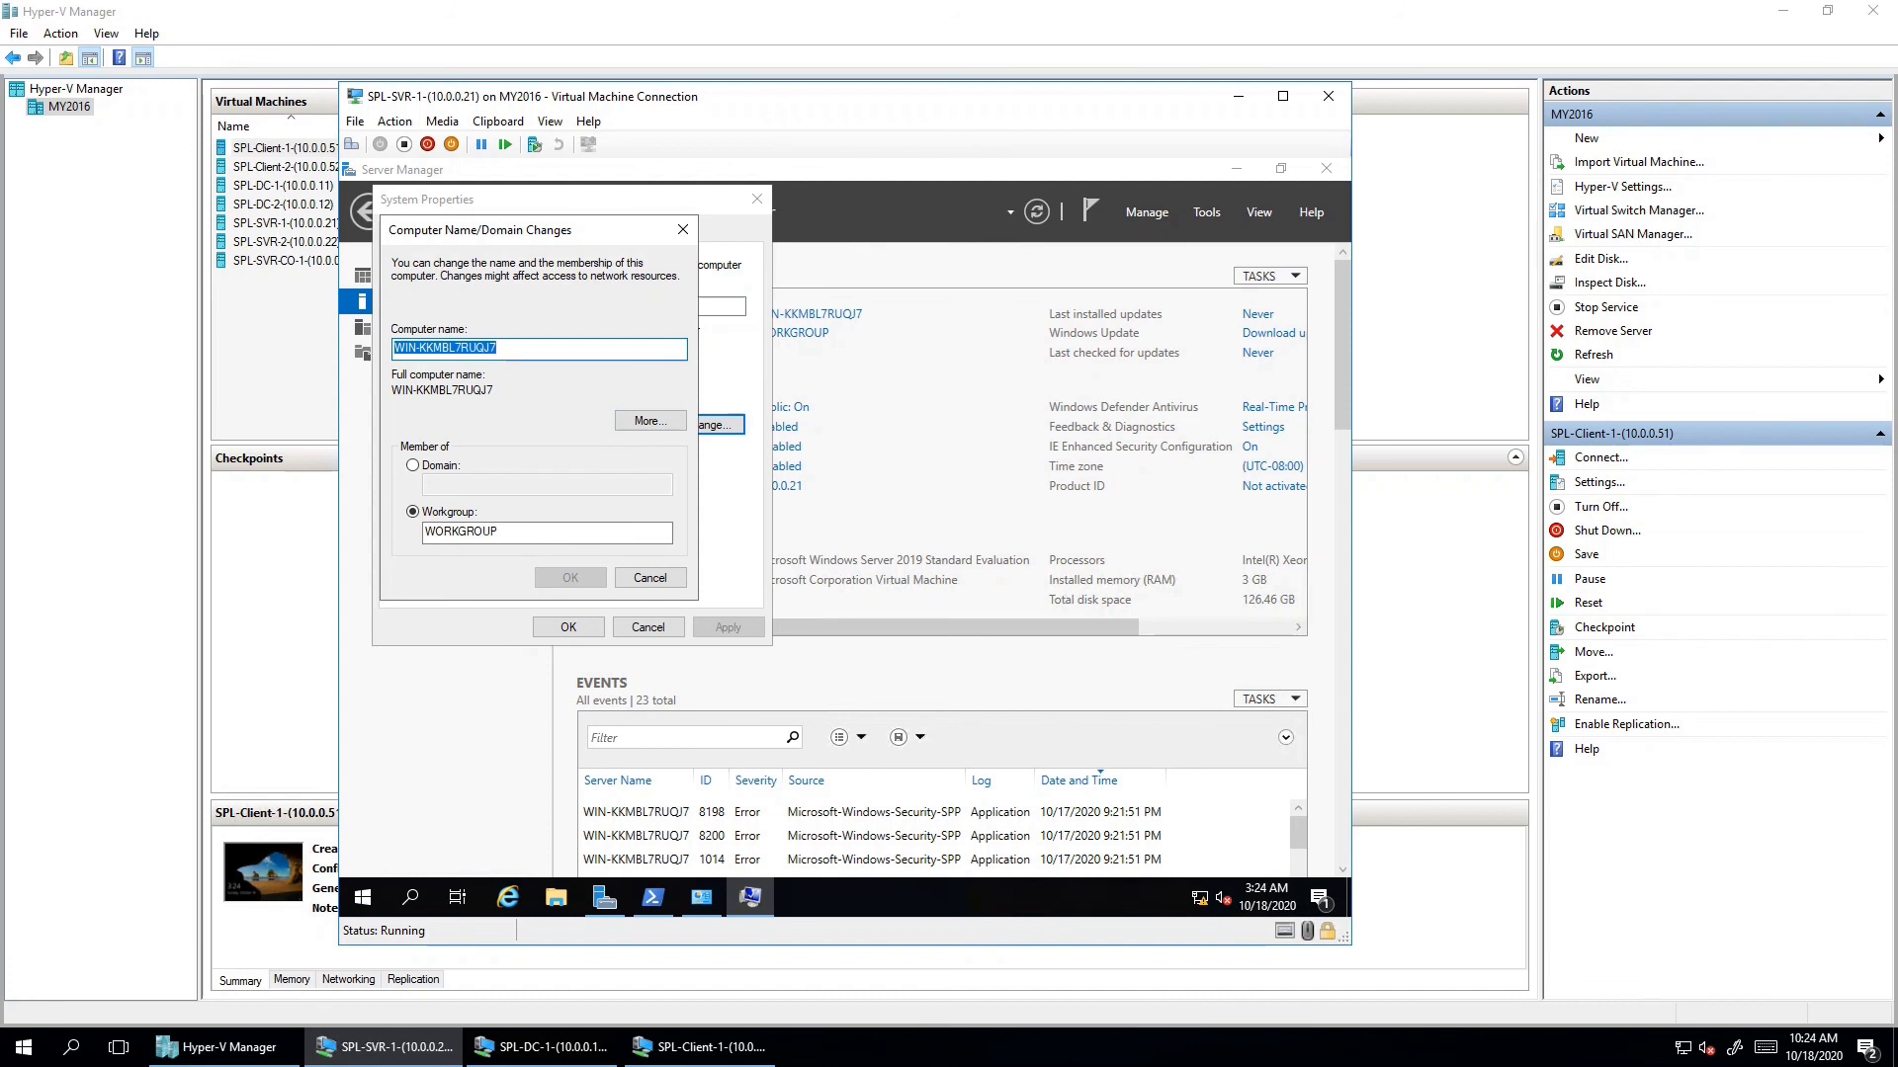
pyautogui.write('SVR')
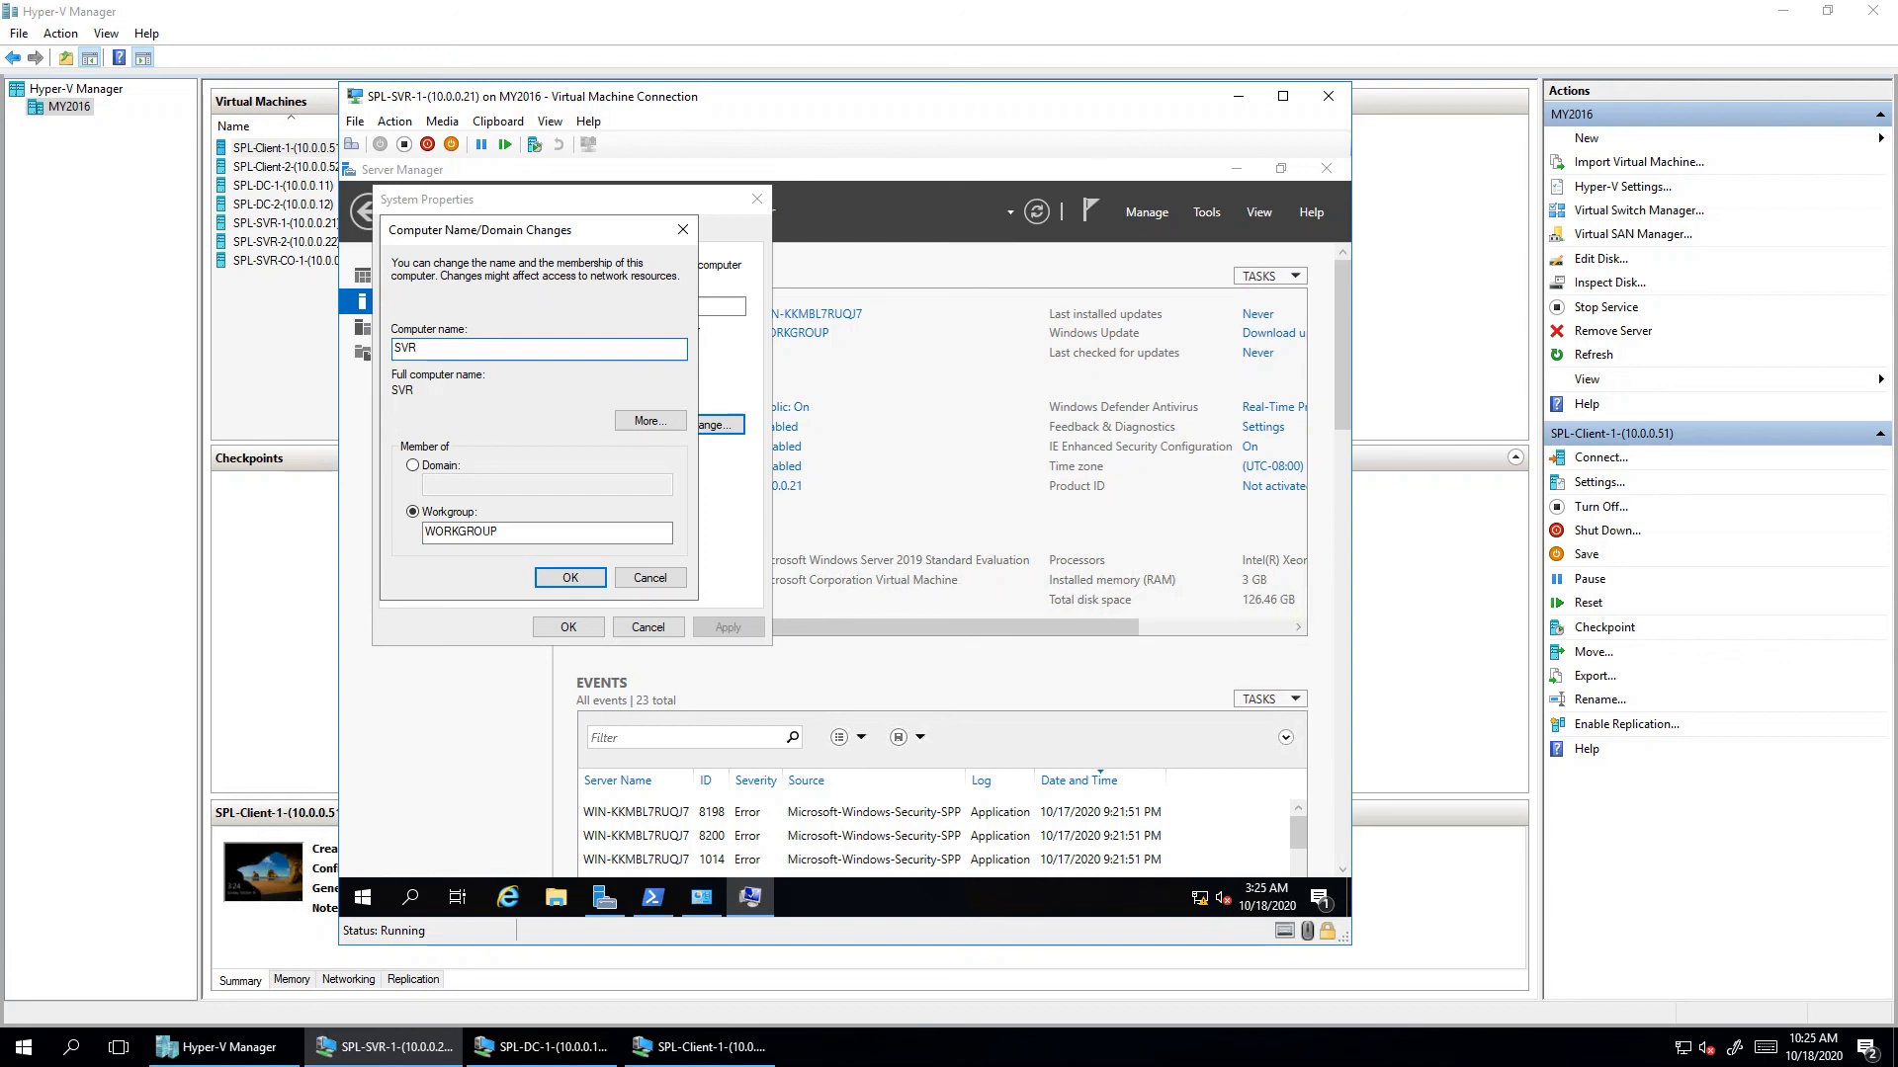
pyautogui.write('1')
# - Set the primary DNS suffix to SPL.COM and switch membership to Domain
pyautogui.click(650, 420)
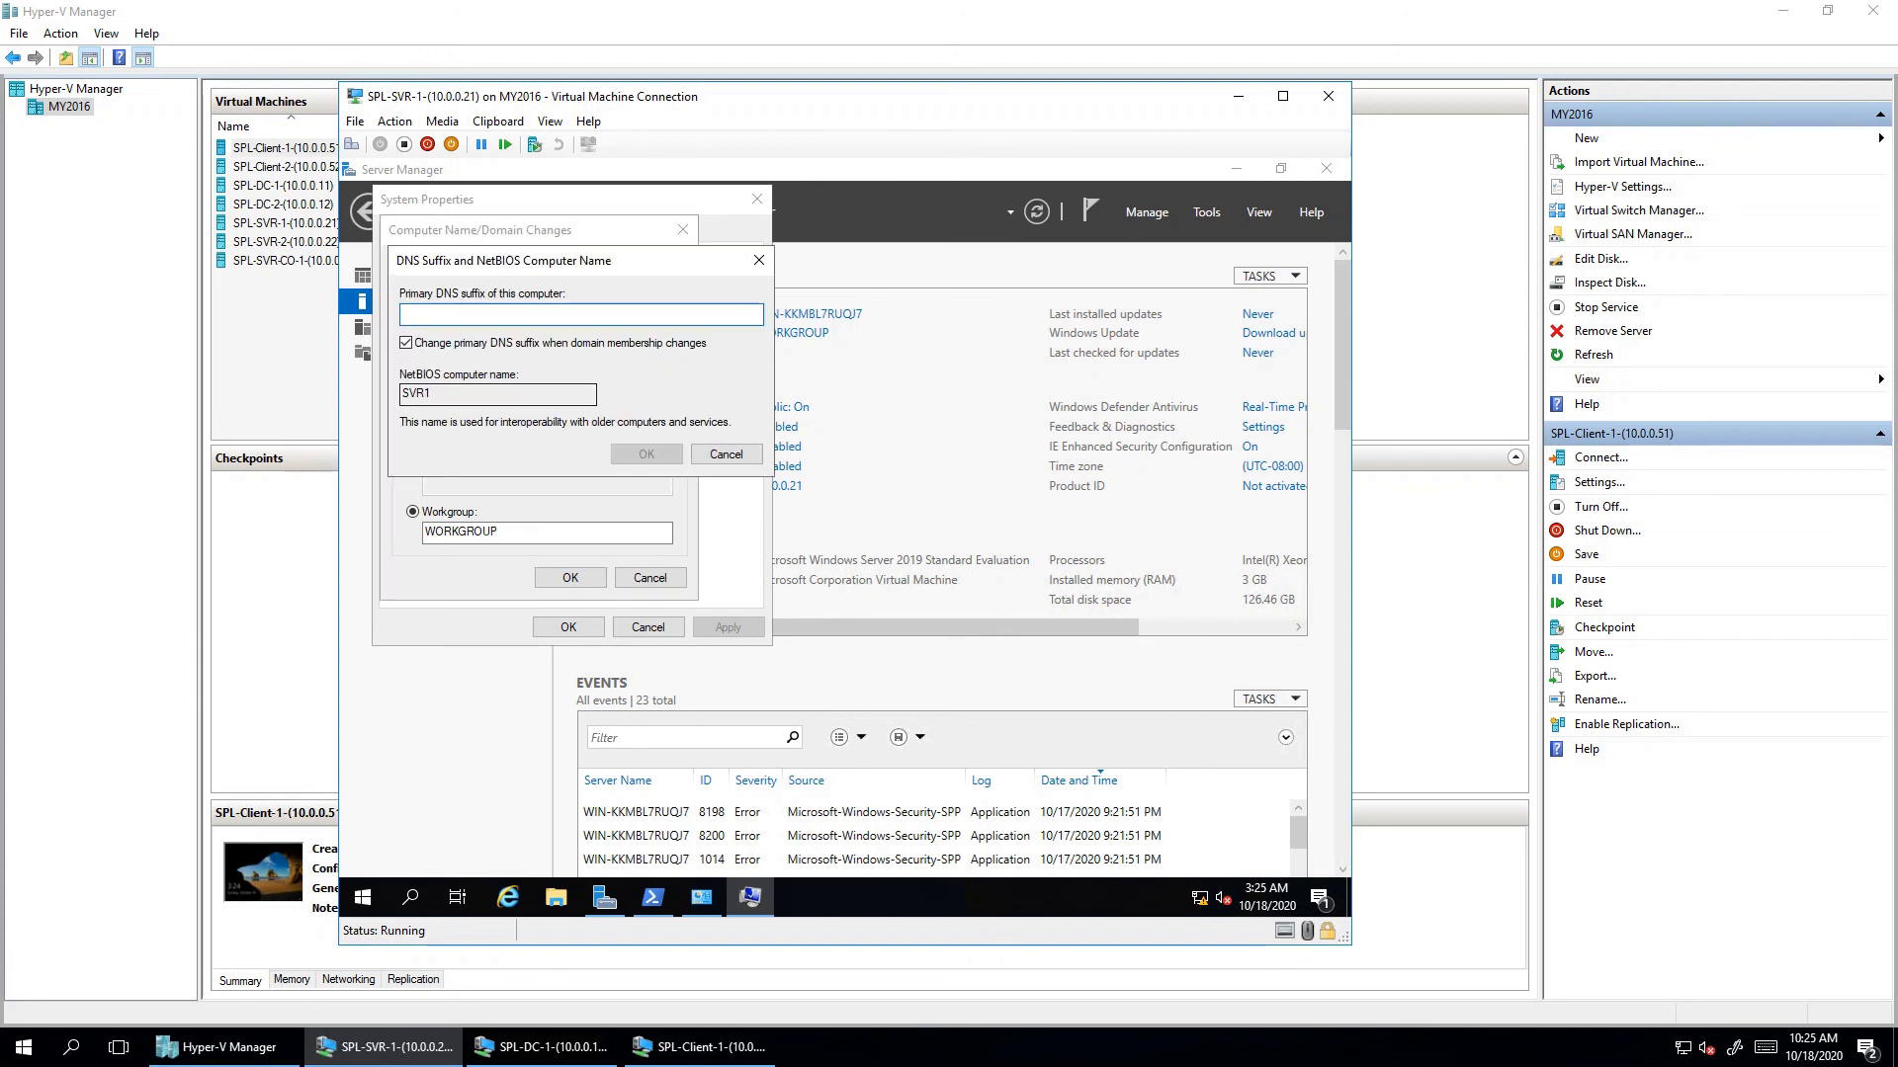
pyautogui.write('SP')
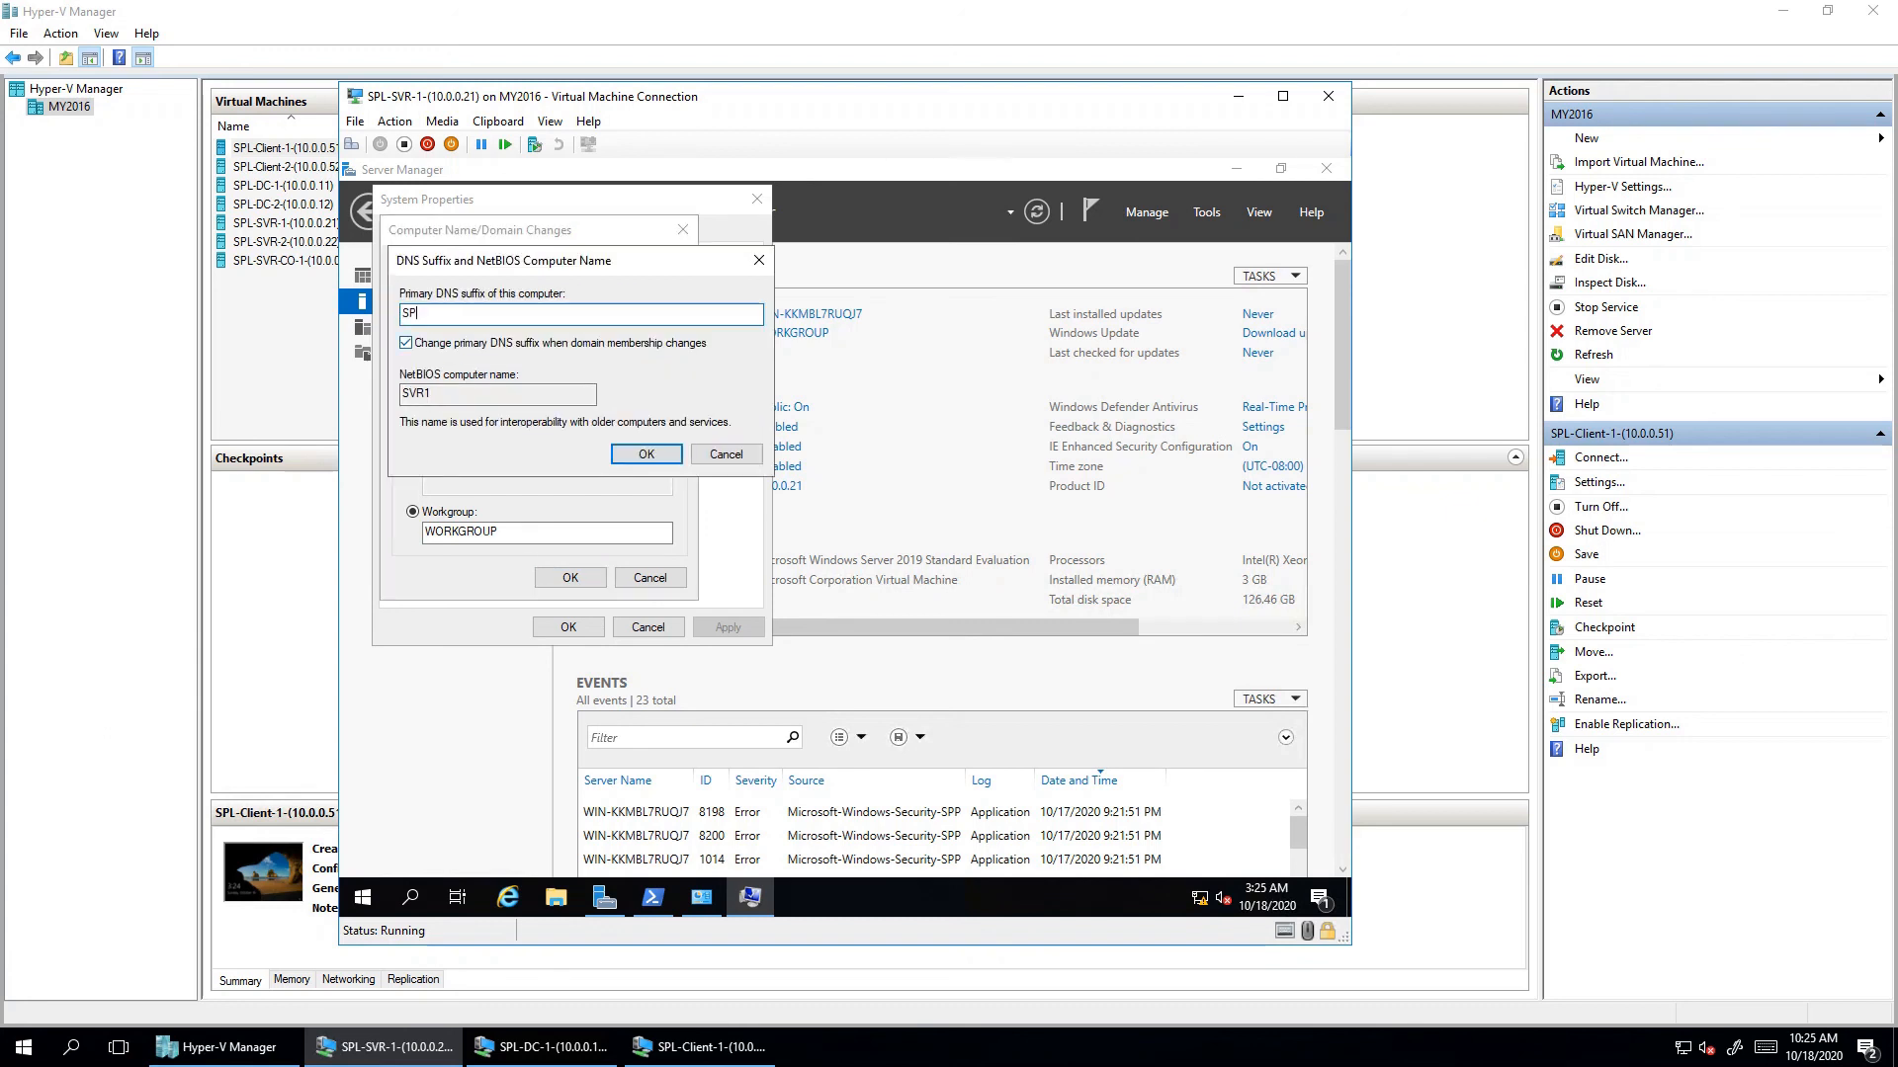
pyautogui.write('L.COM')
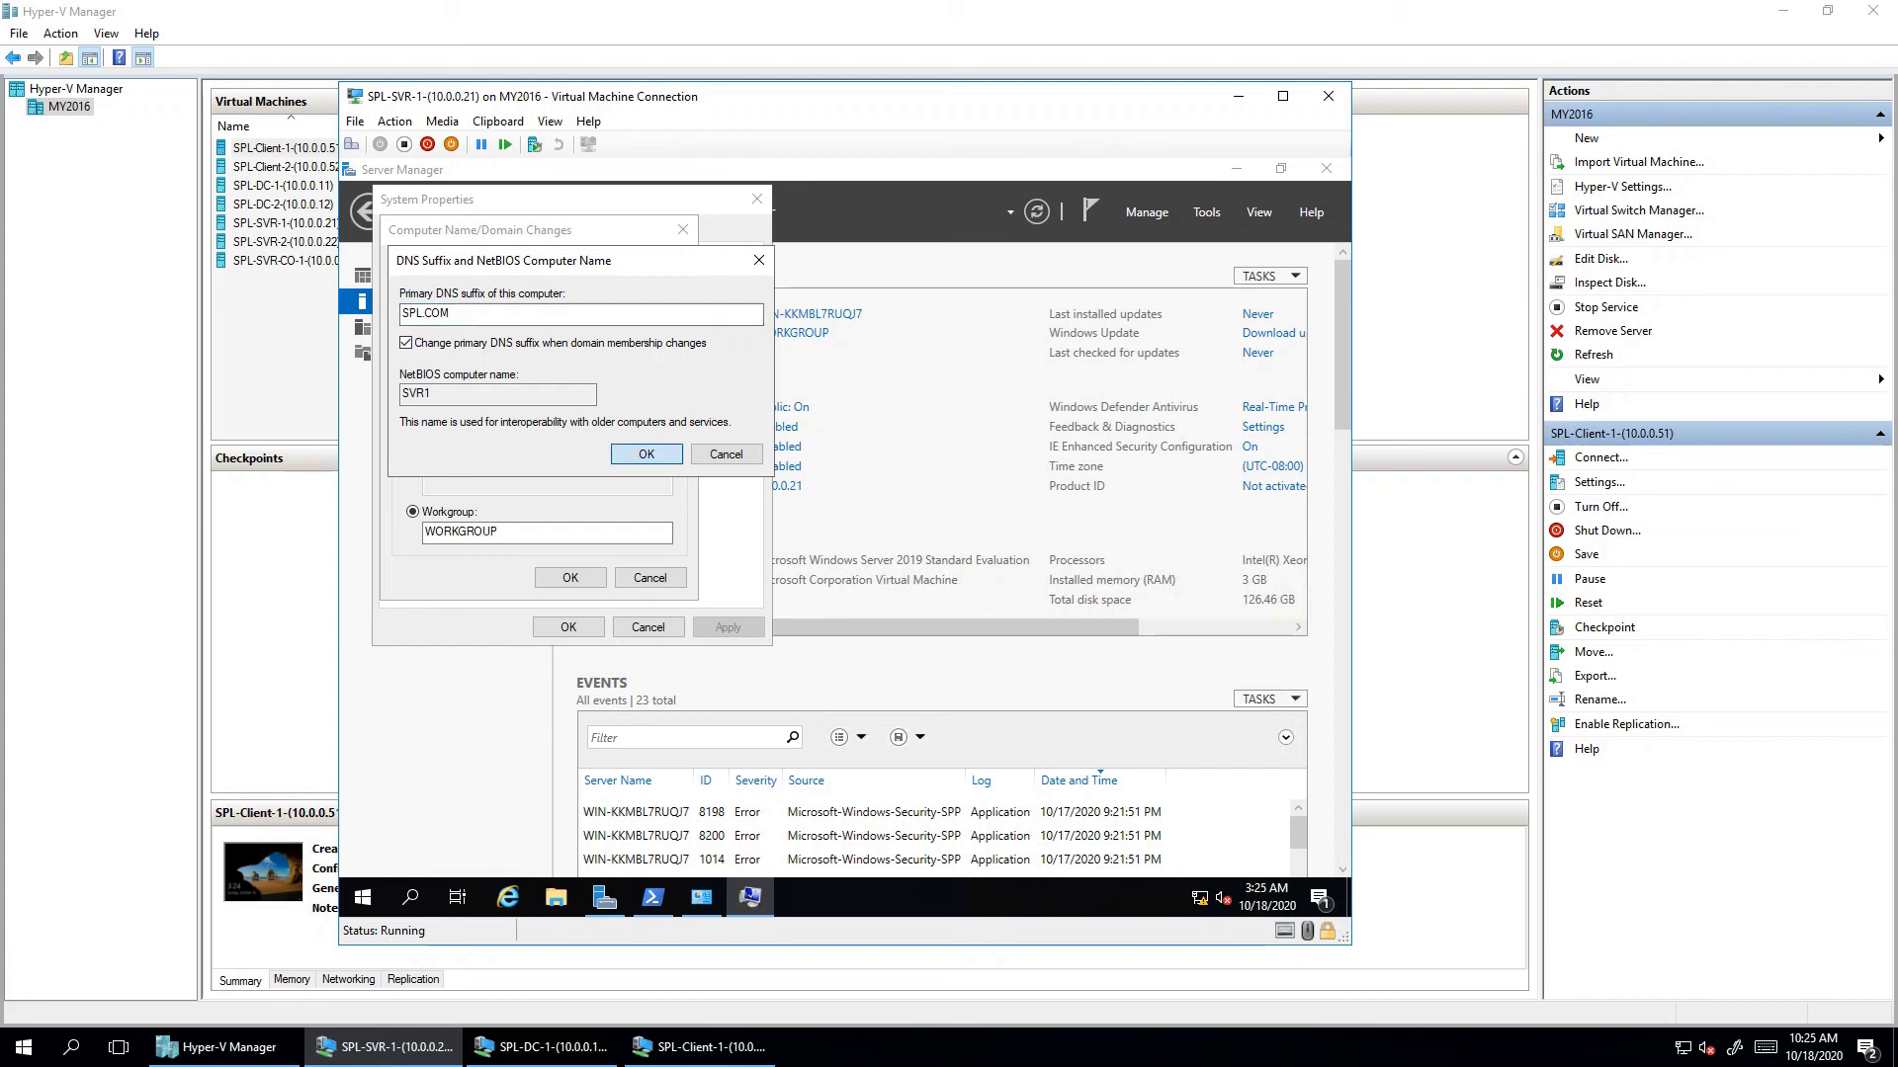
pyautogui.click(646, 454)
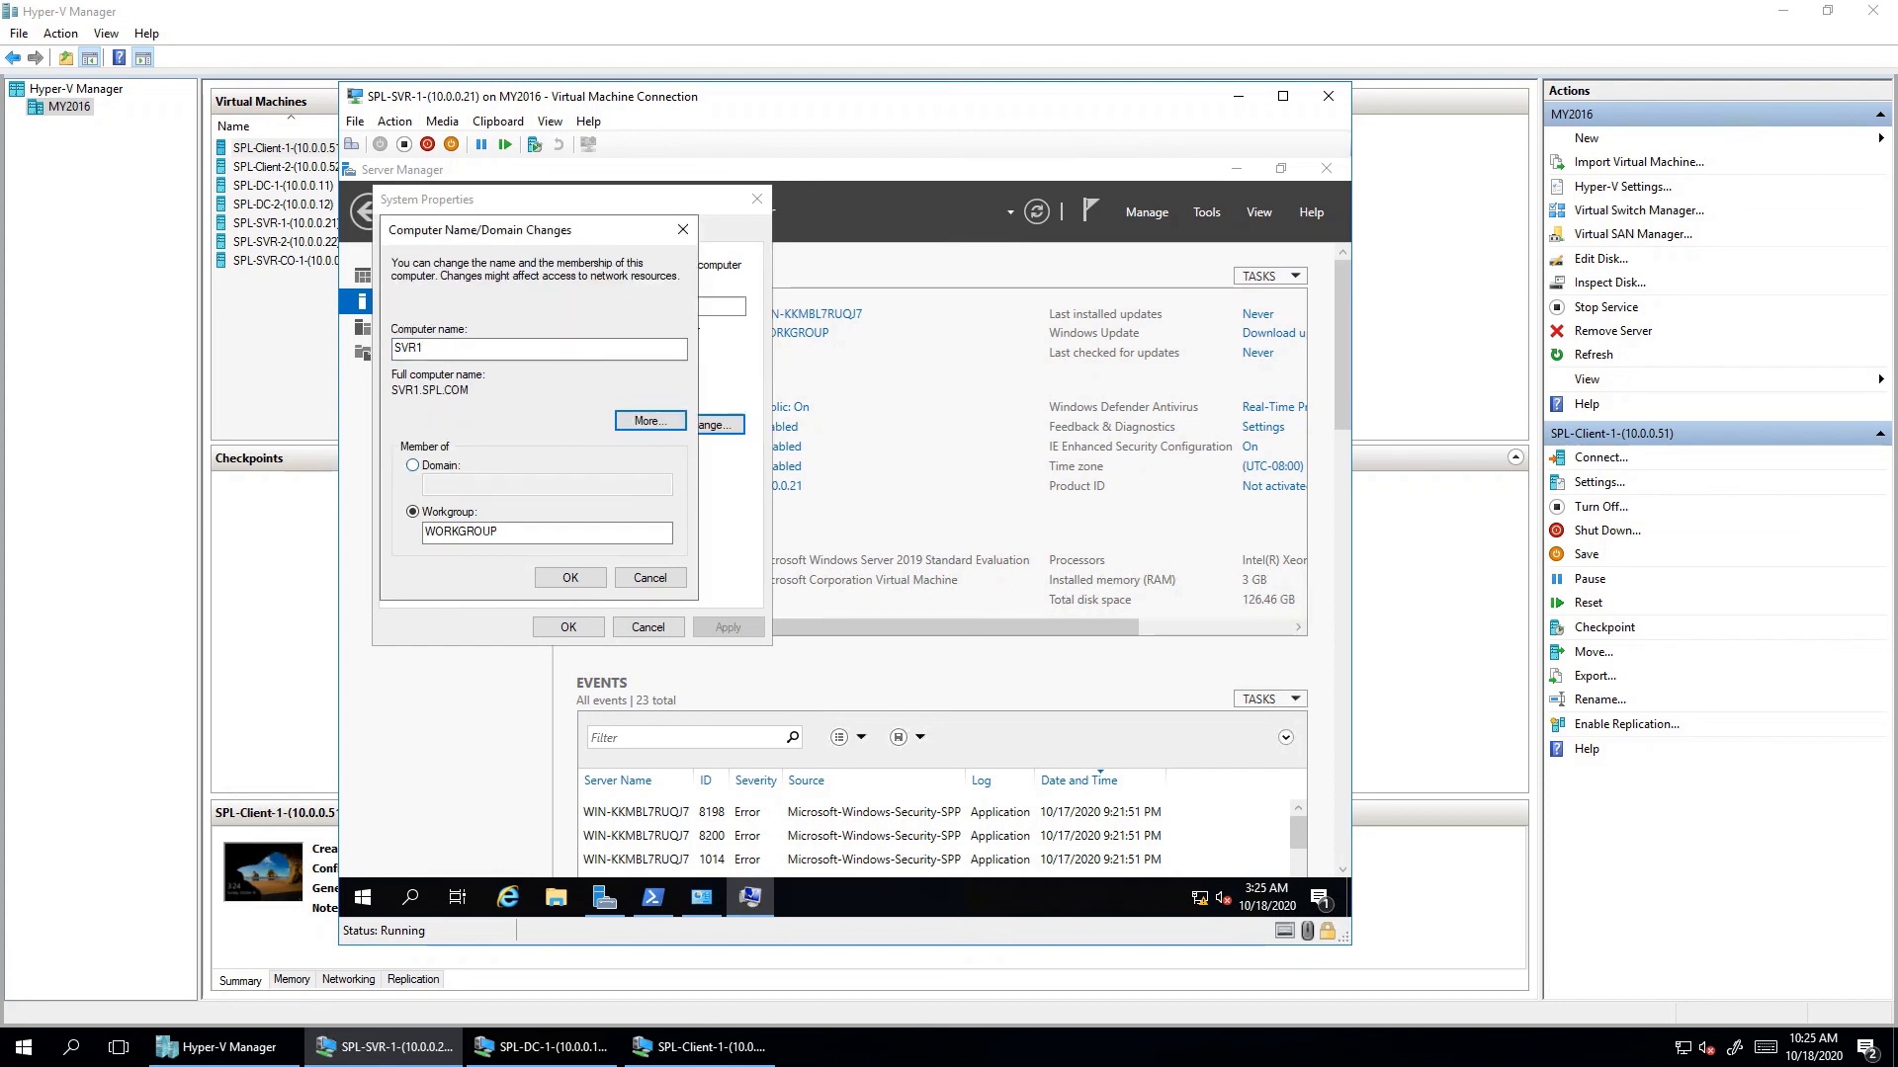
pyautogui.click(412, 465)
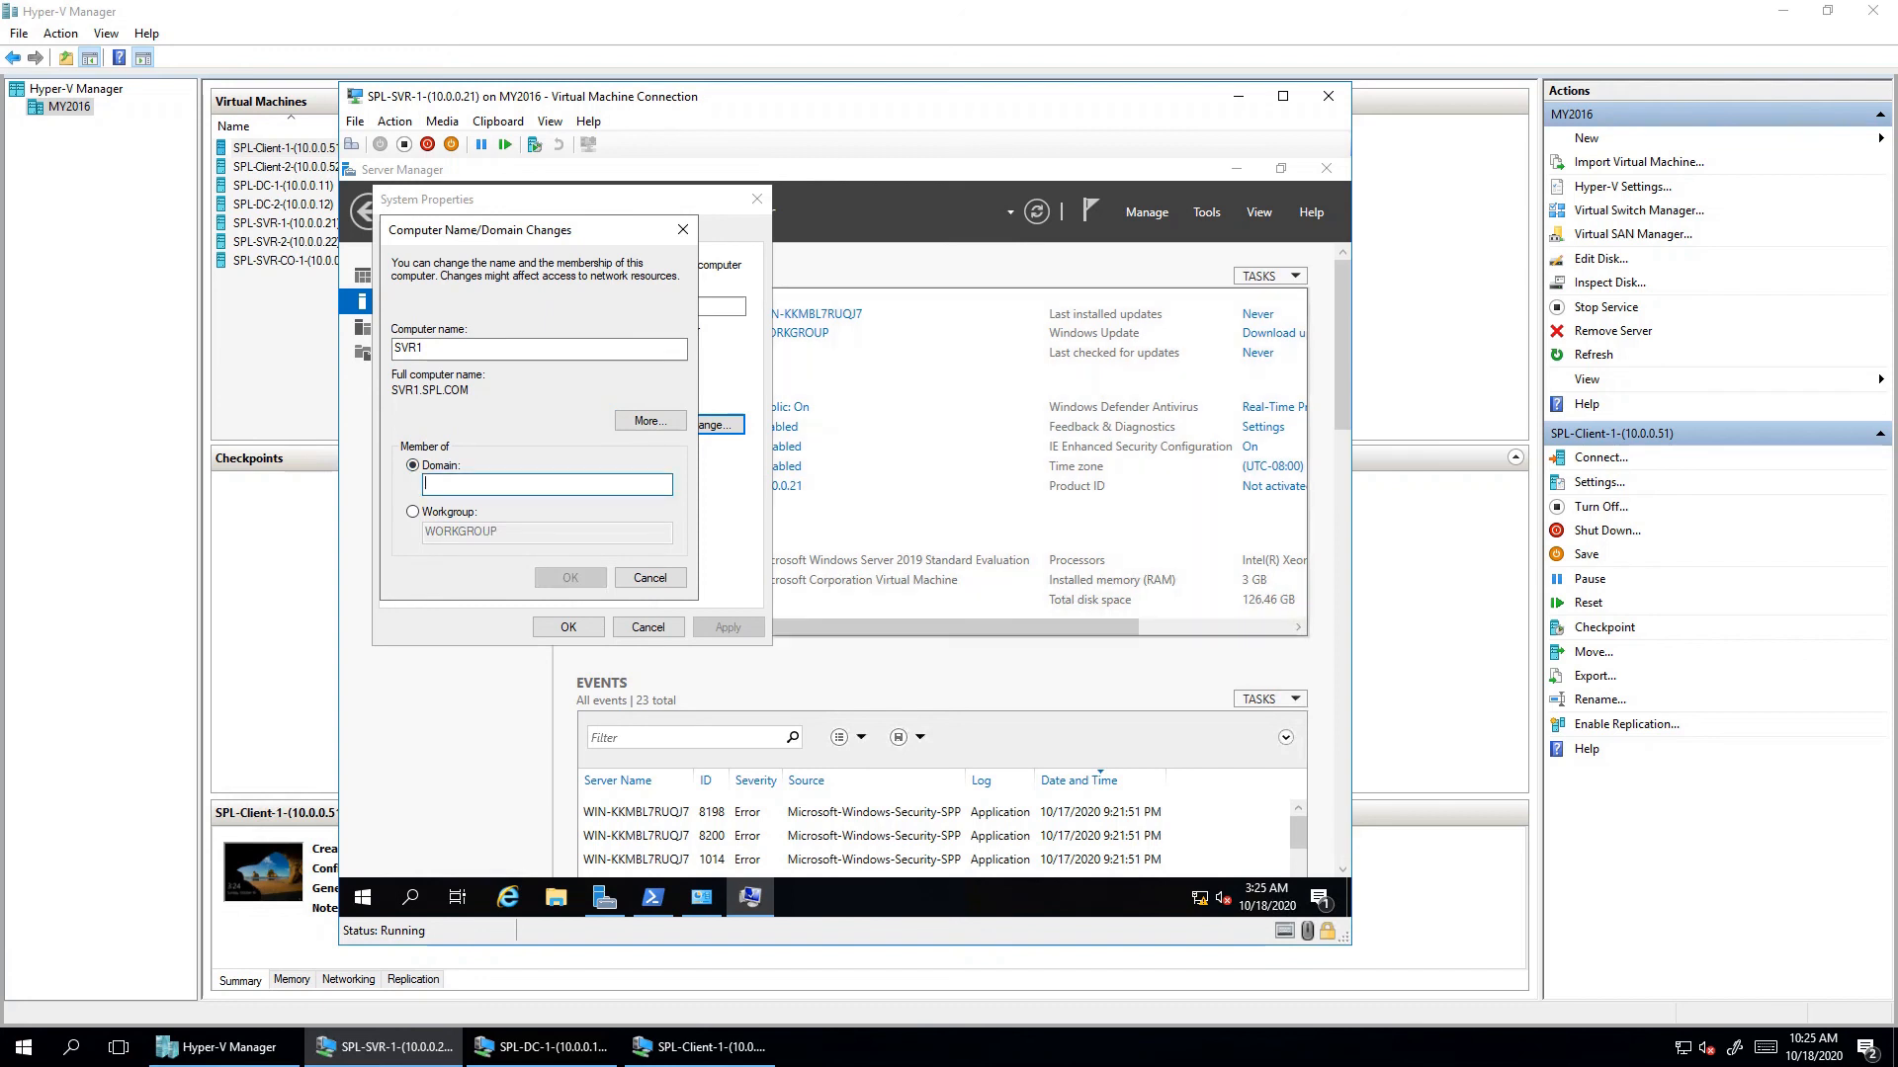
# - Enter SPL as the domain, leave the DNS suffix unchanged, and apply the SVR1.SPL.COM membership change
pyautogui.write('SPL')
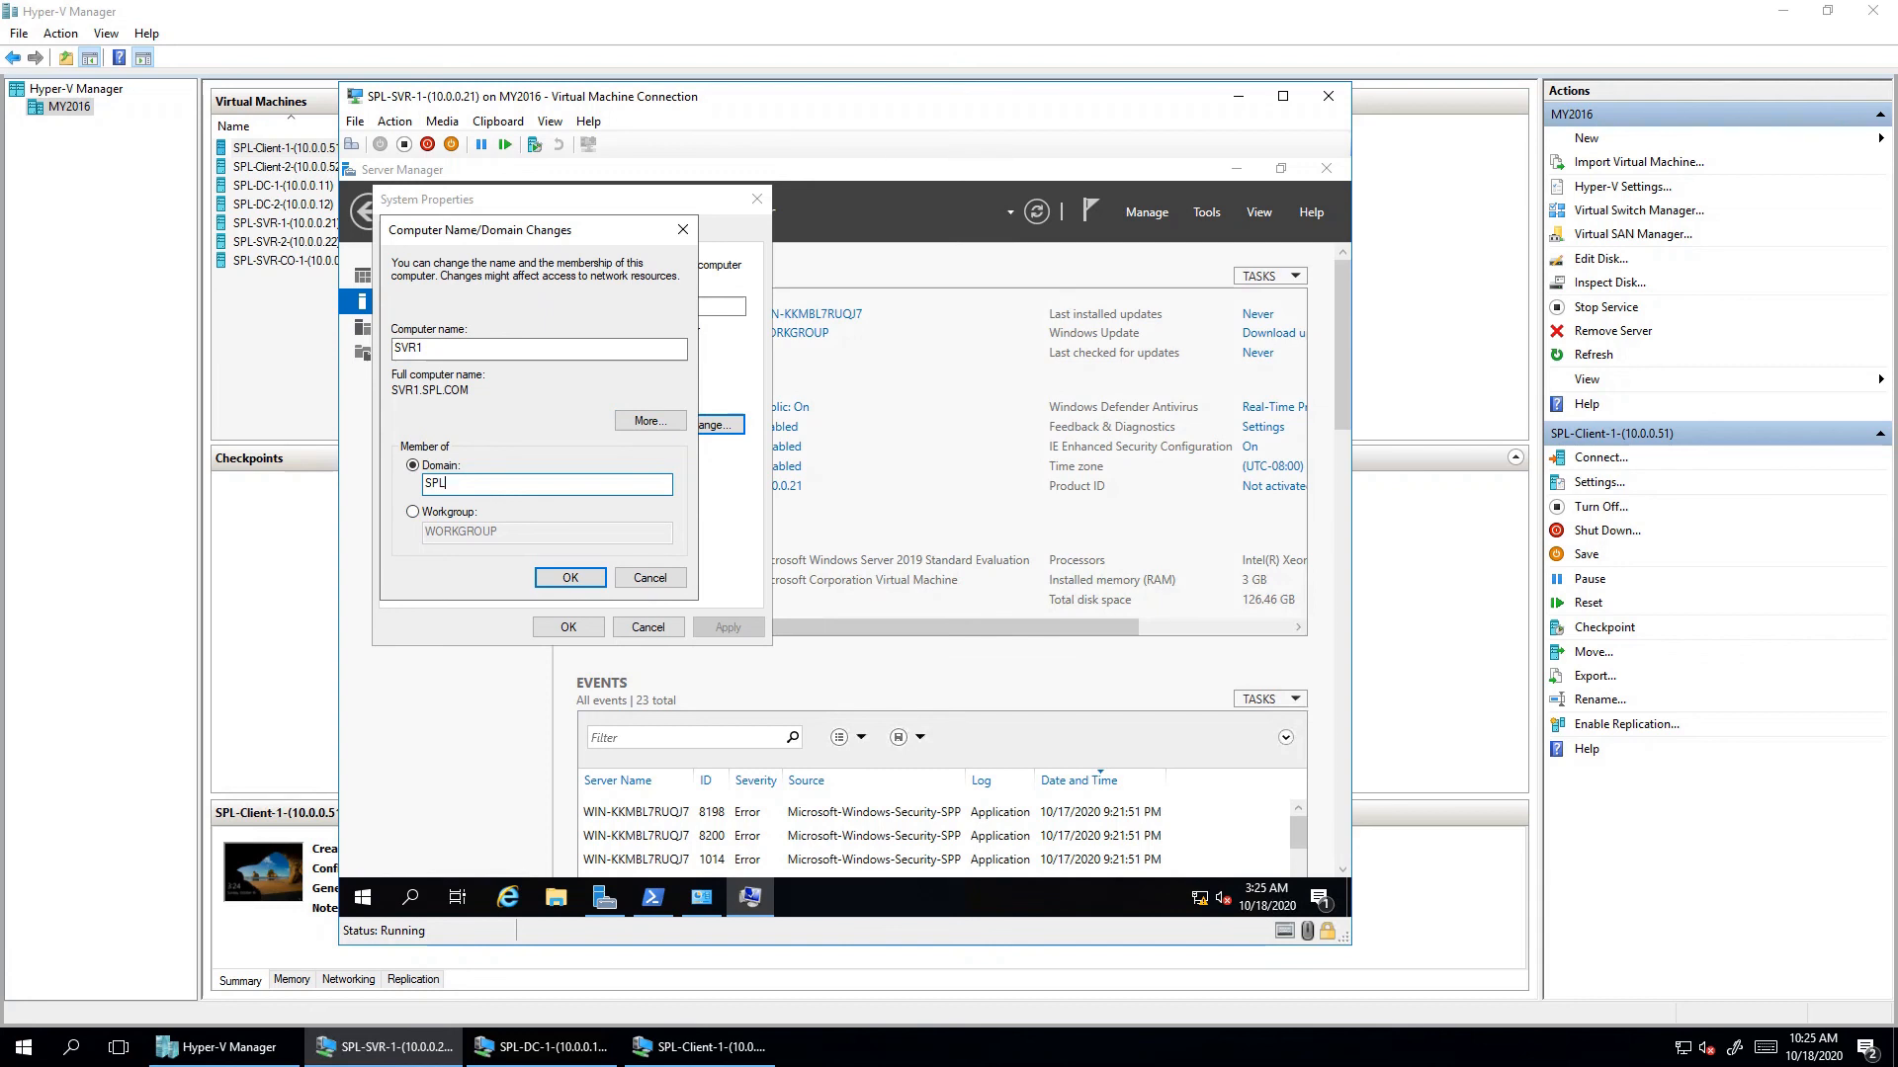
pyautogui.click(649, 420)
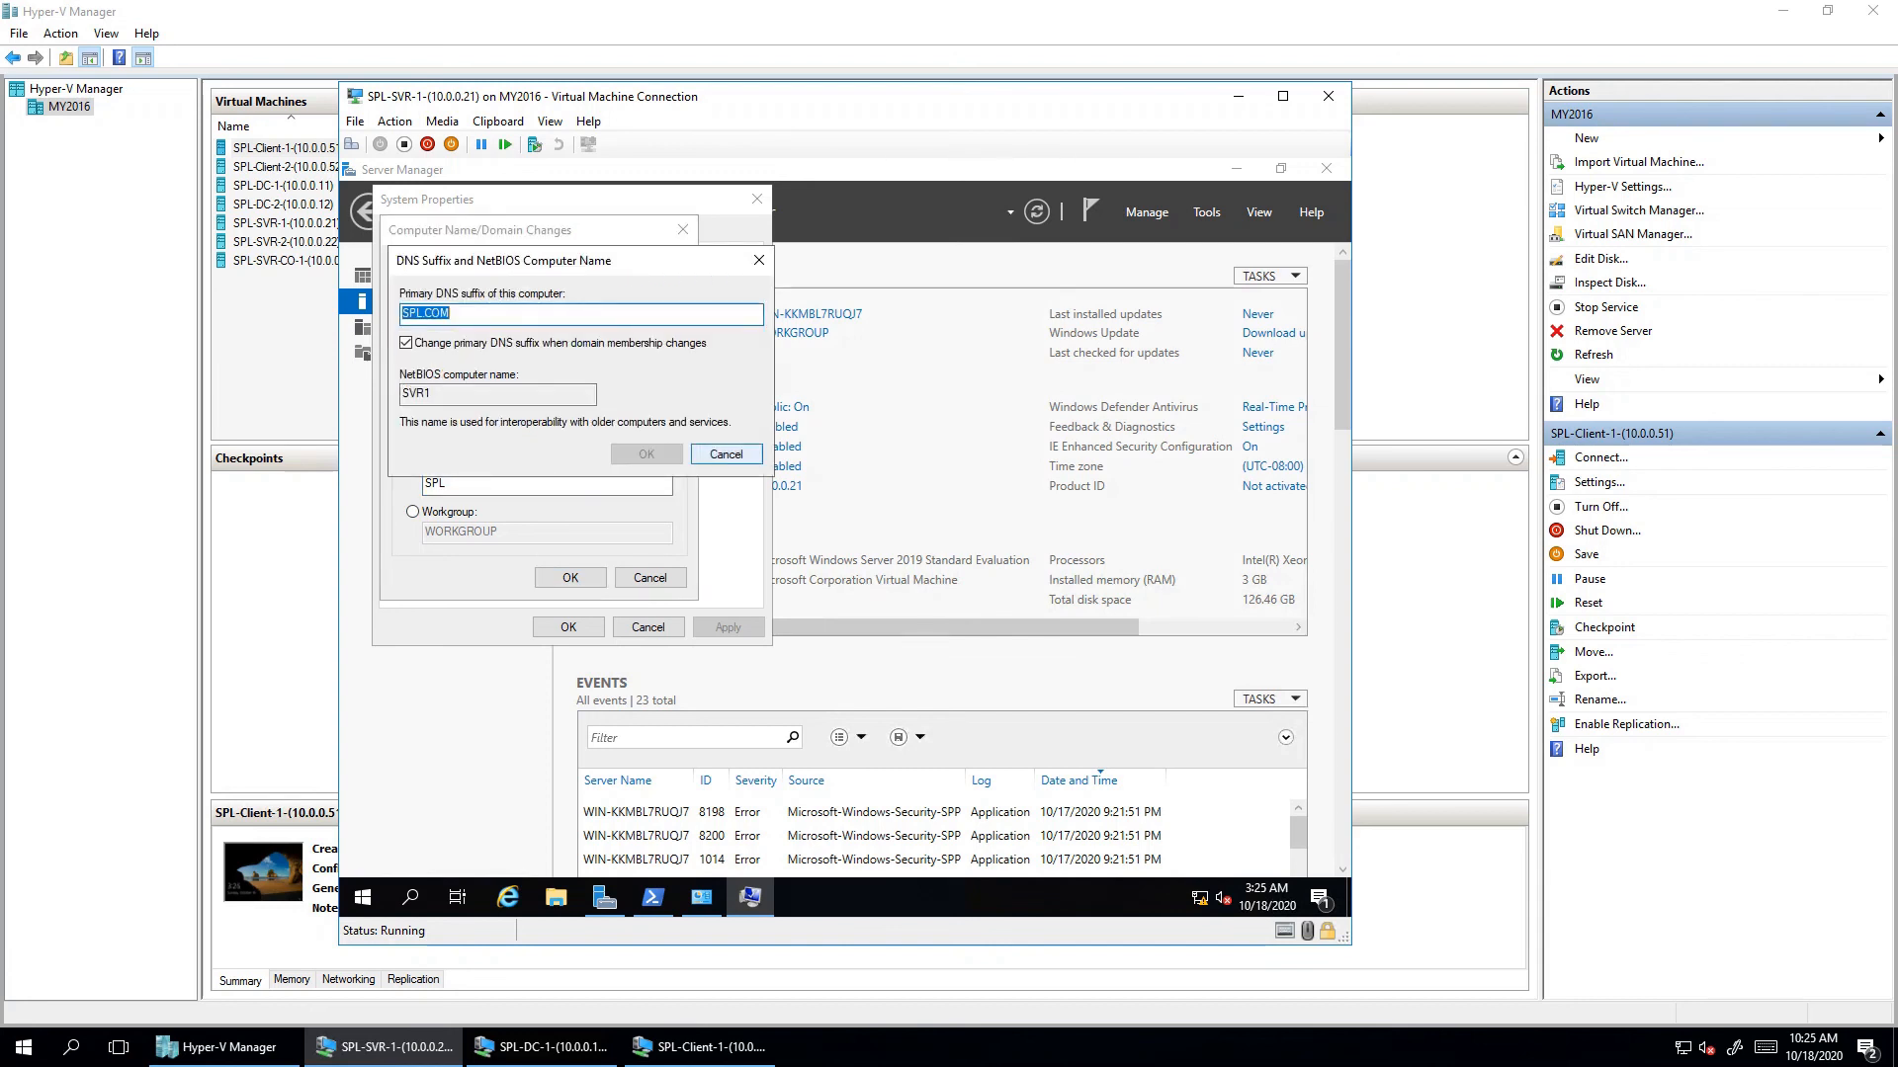
pyautogui.click(725, 454)
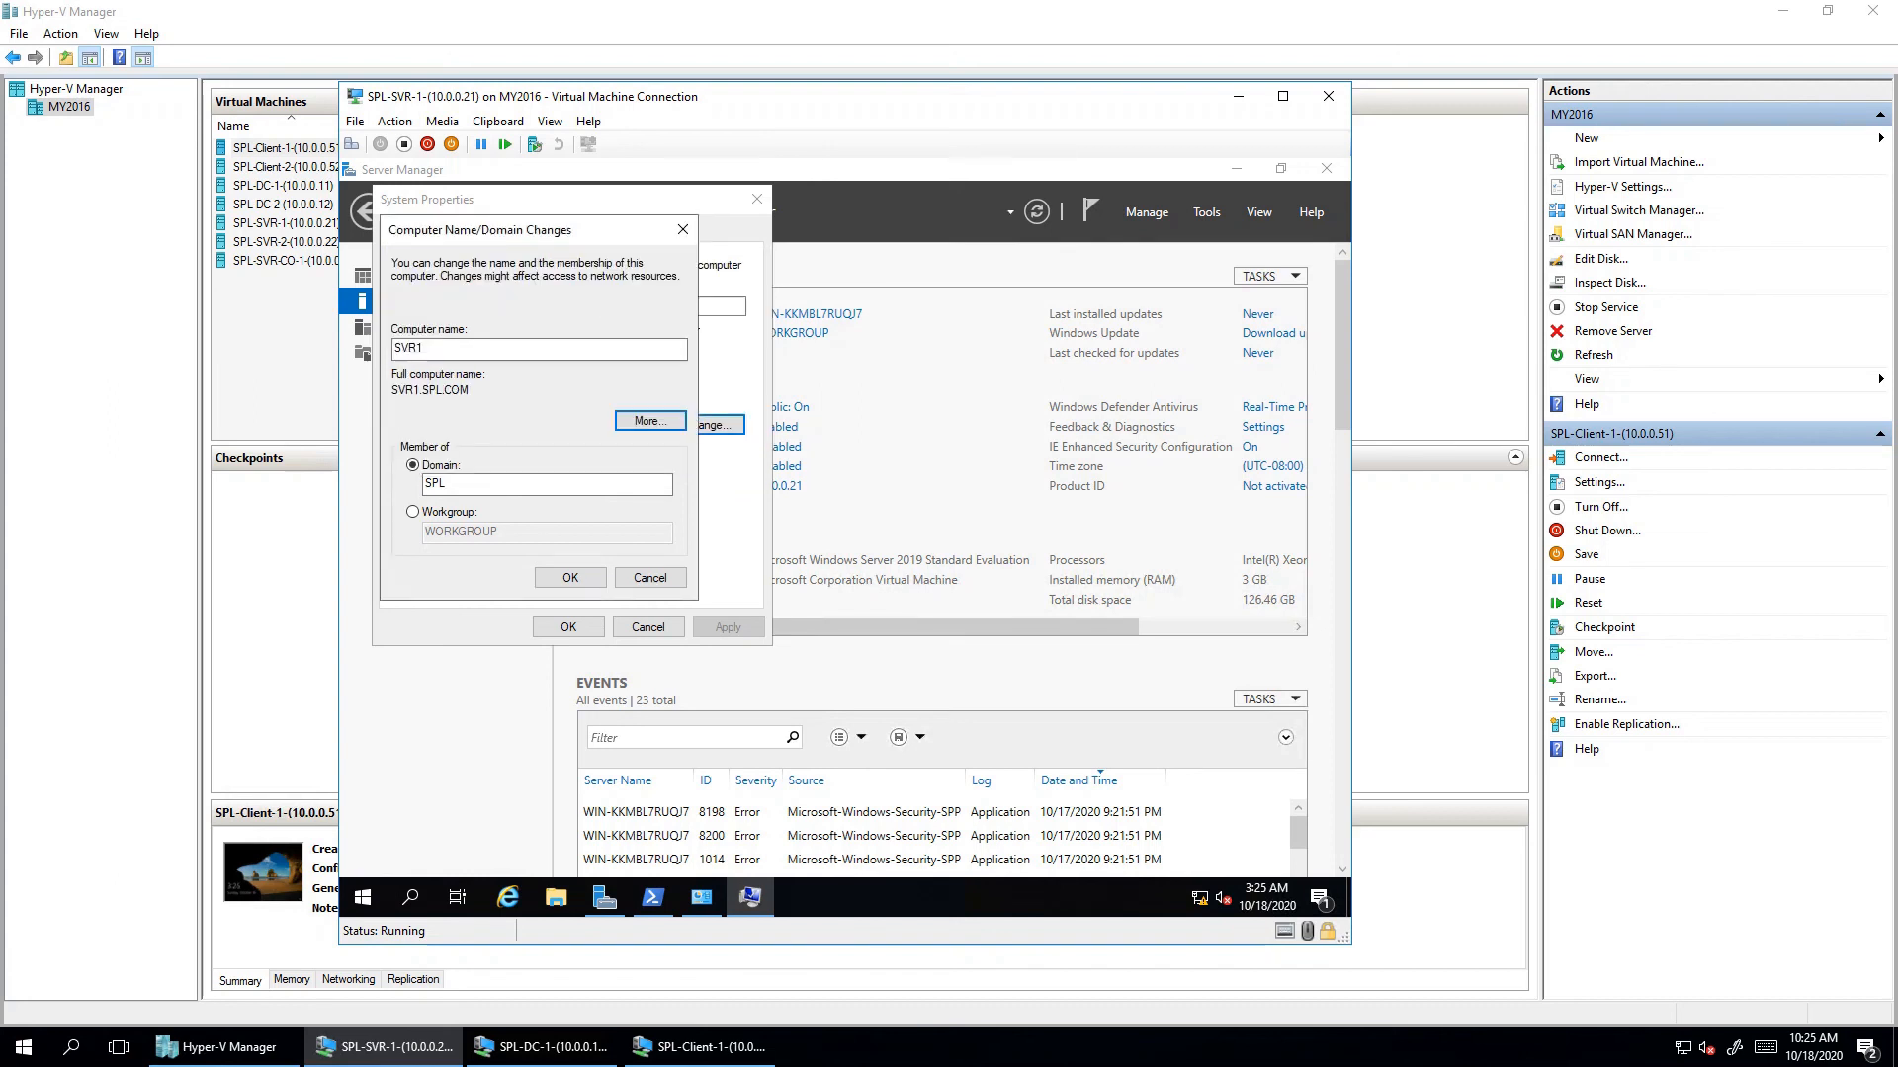
pyautogui.moveTo(473, 390); pyautogui.dragTo(391, 390)
pyautogui.click(473, 484)
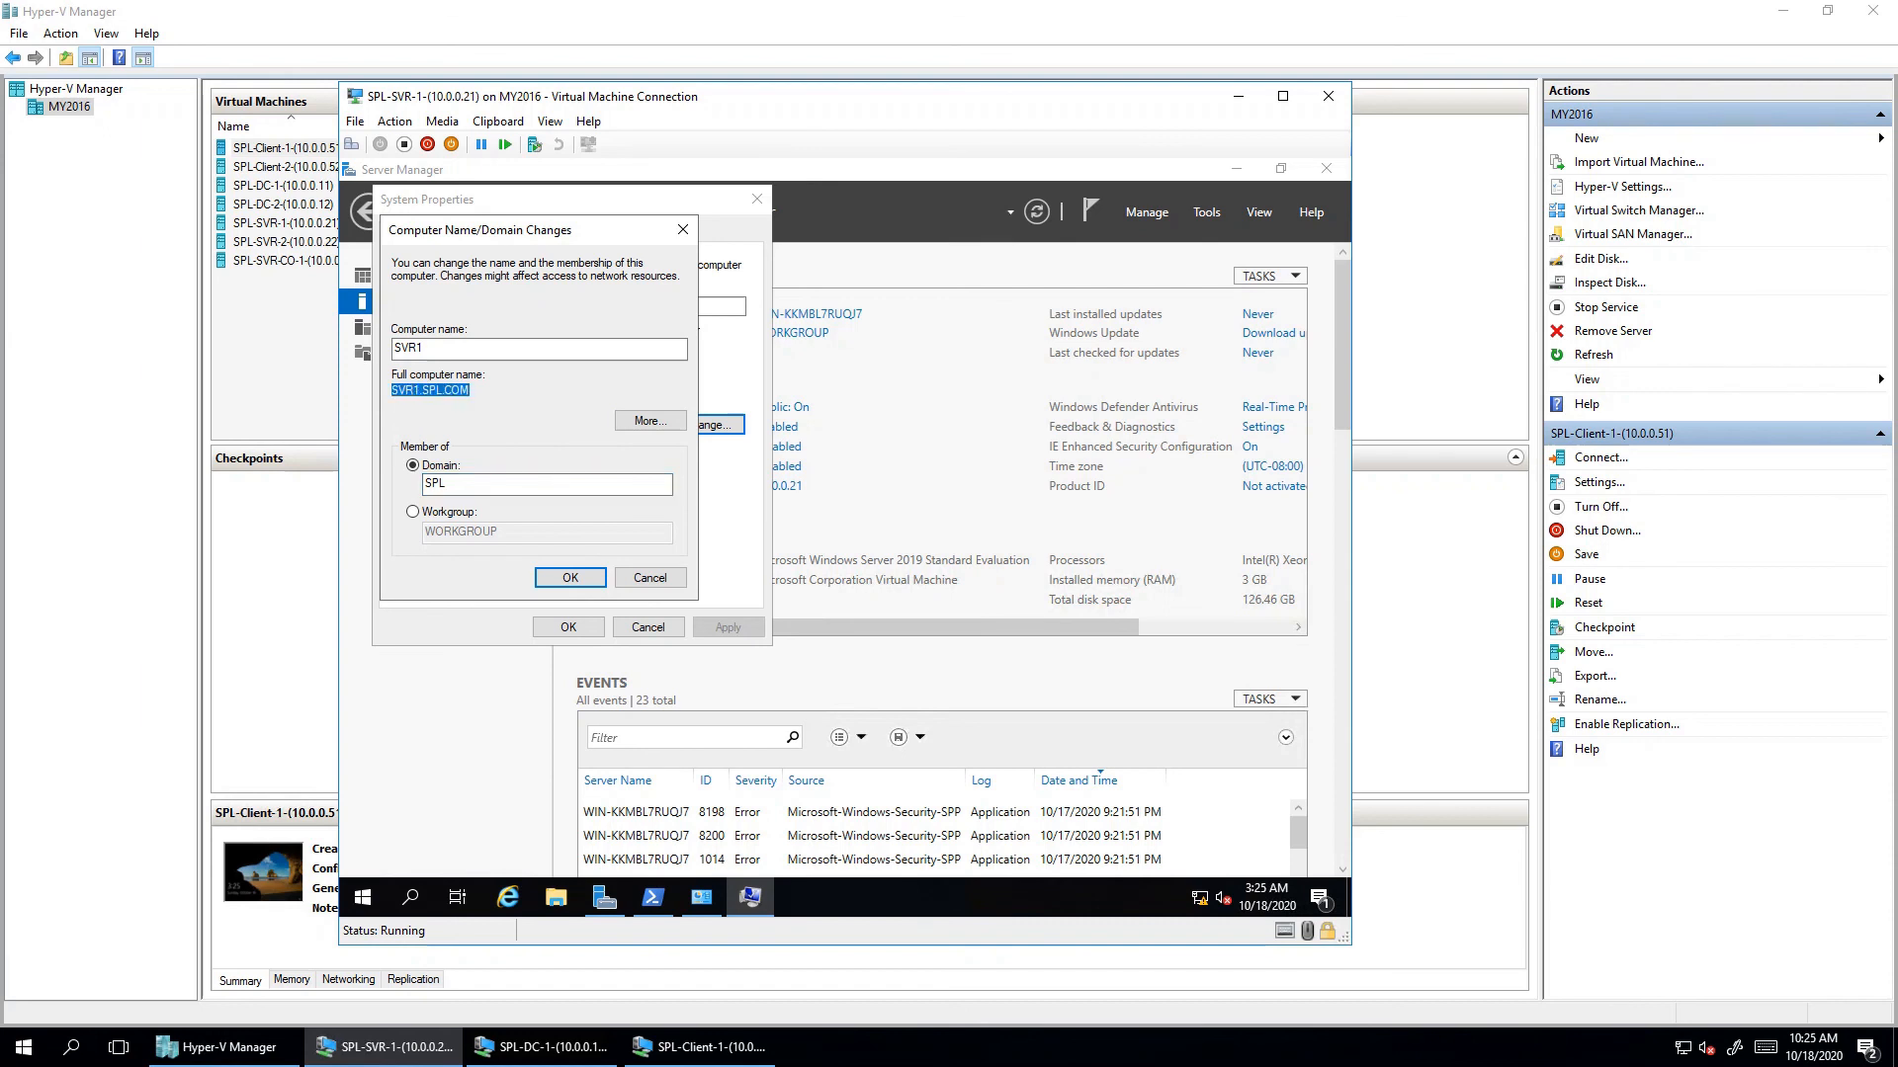
pyautogui.click(570, 578)
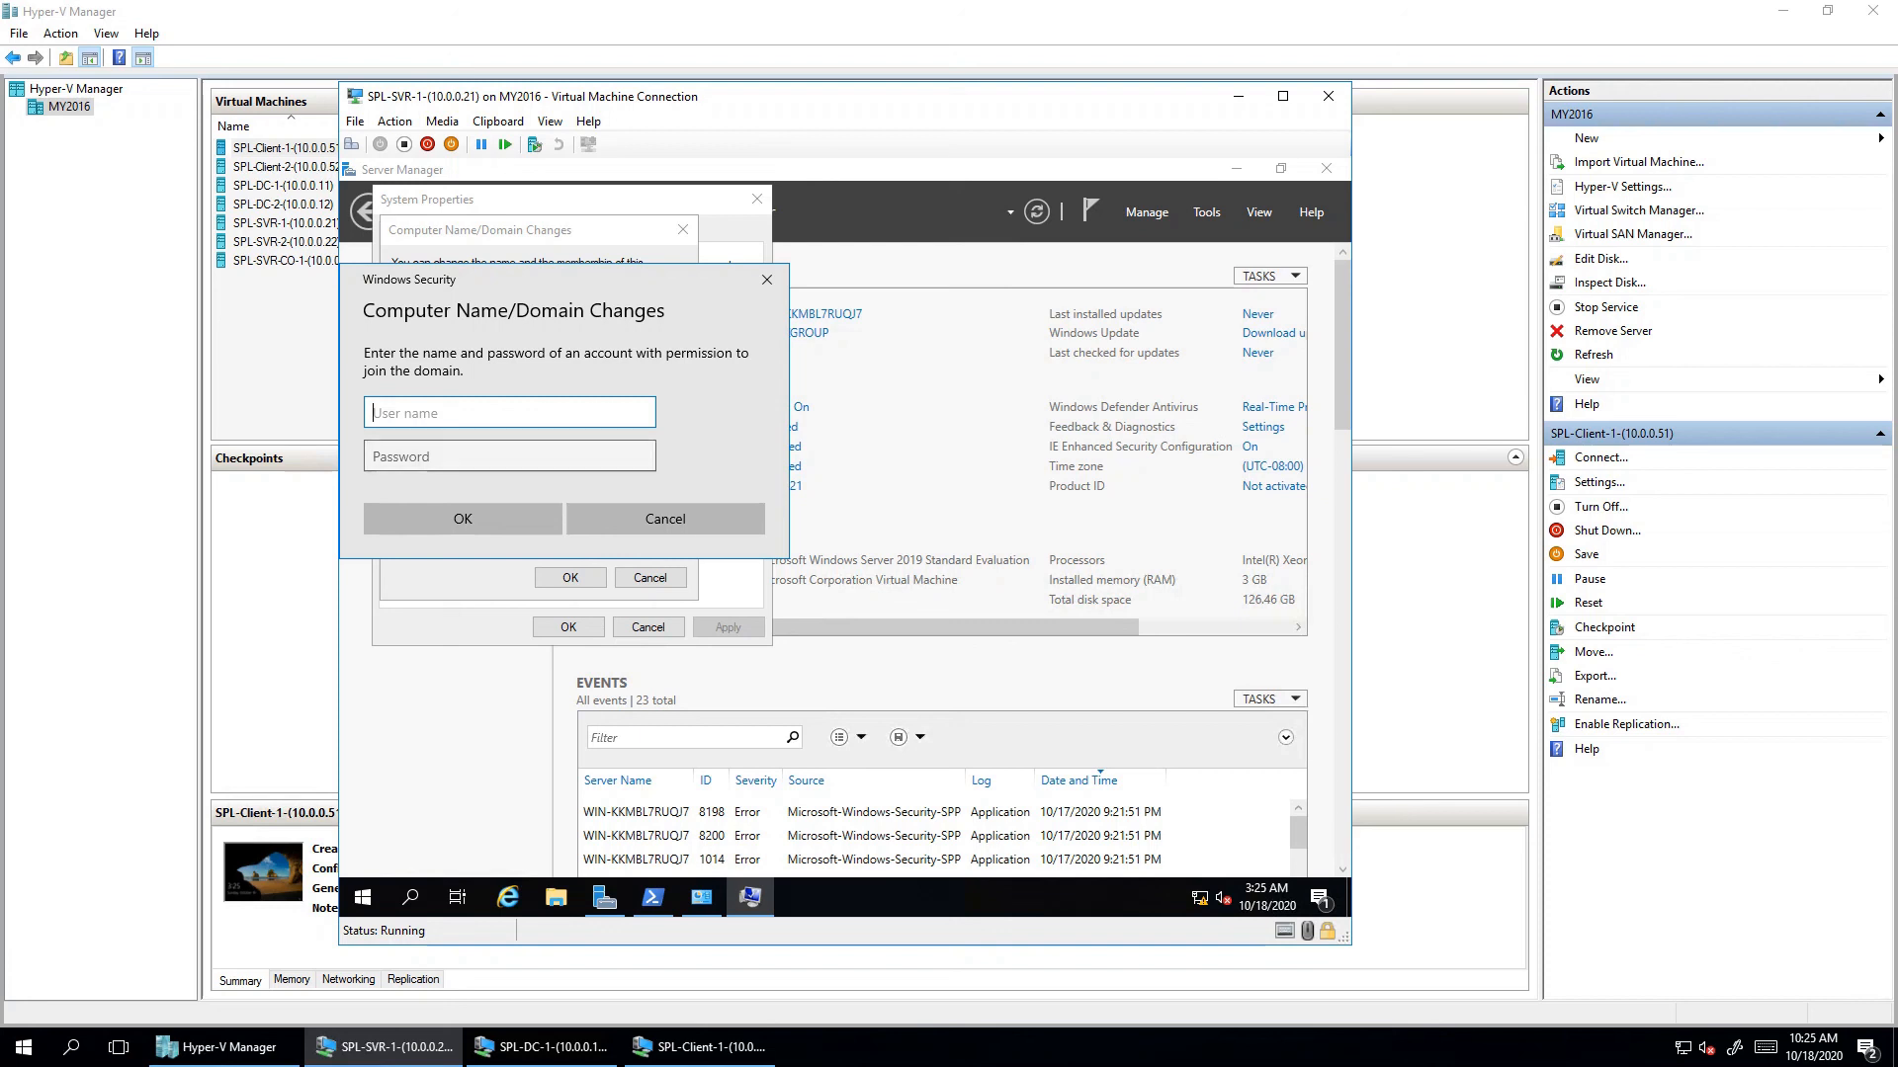
# - Authenticate the domain join as SPL\Administrator with the domain administrator's password
pyautogui.write('SPL\\Administrator')
pyautogui.press('Tab')
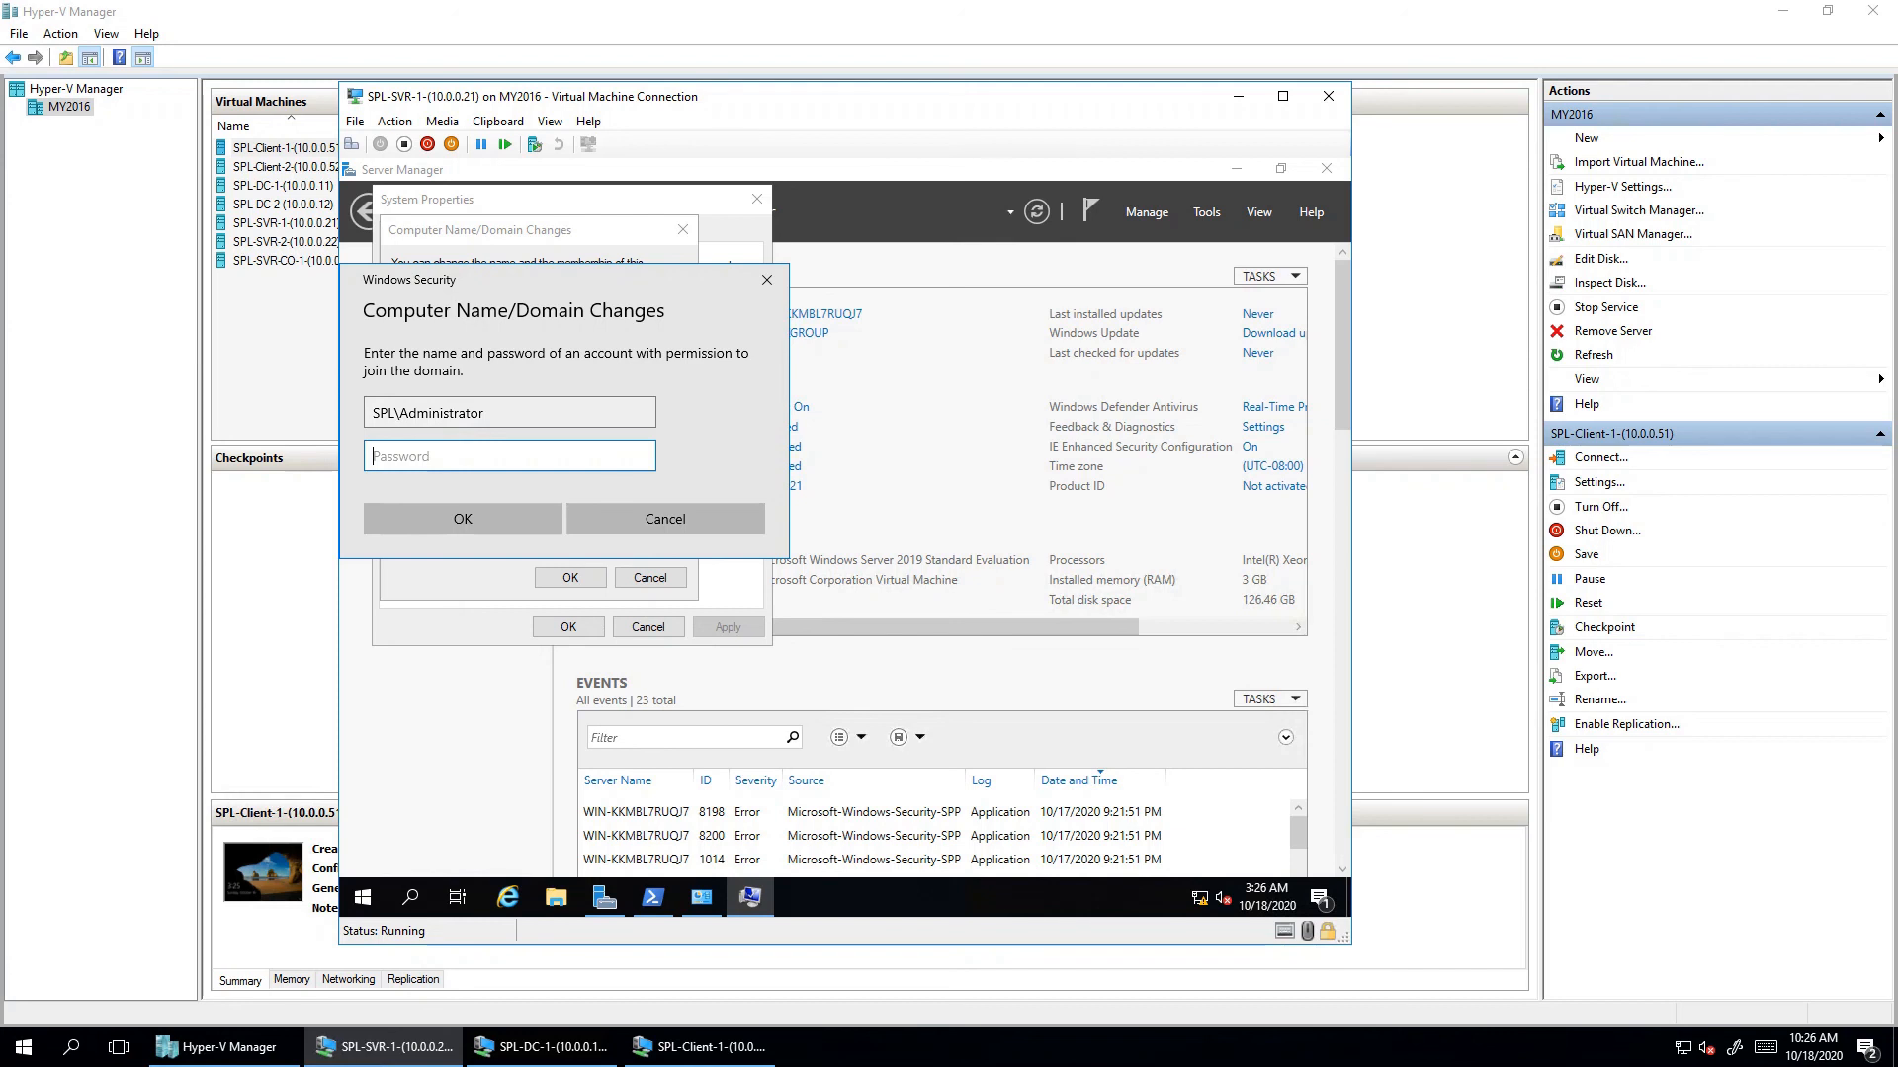
pyautogui.write('Pa$$w0rd')
pyautogui.press('Return')
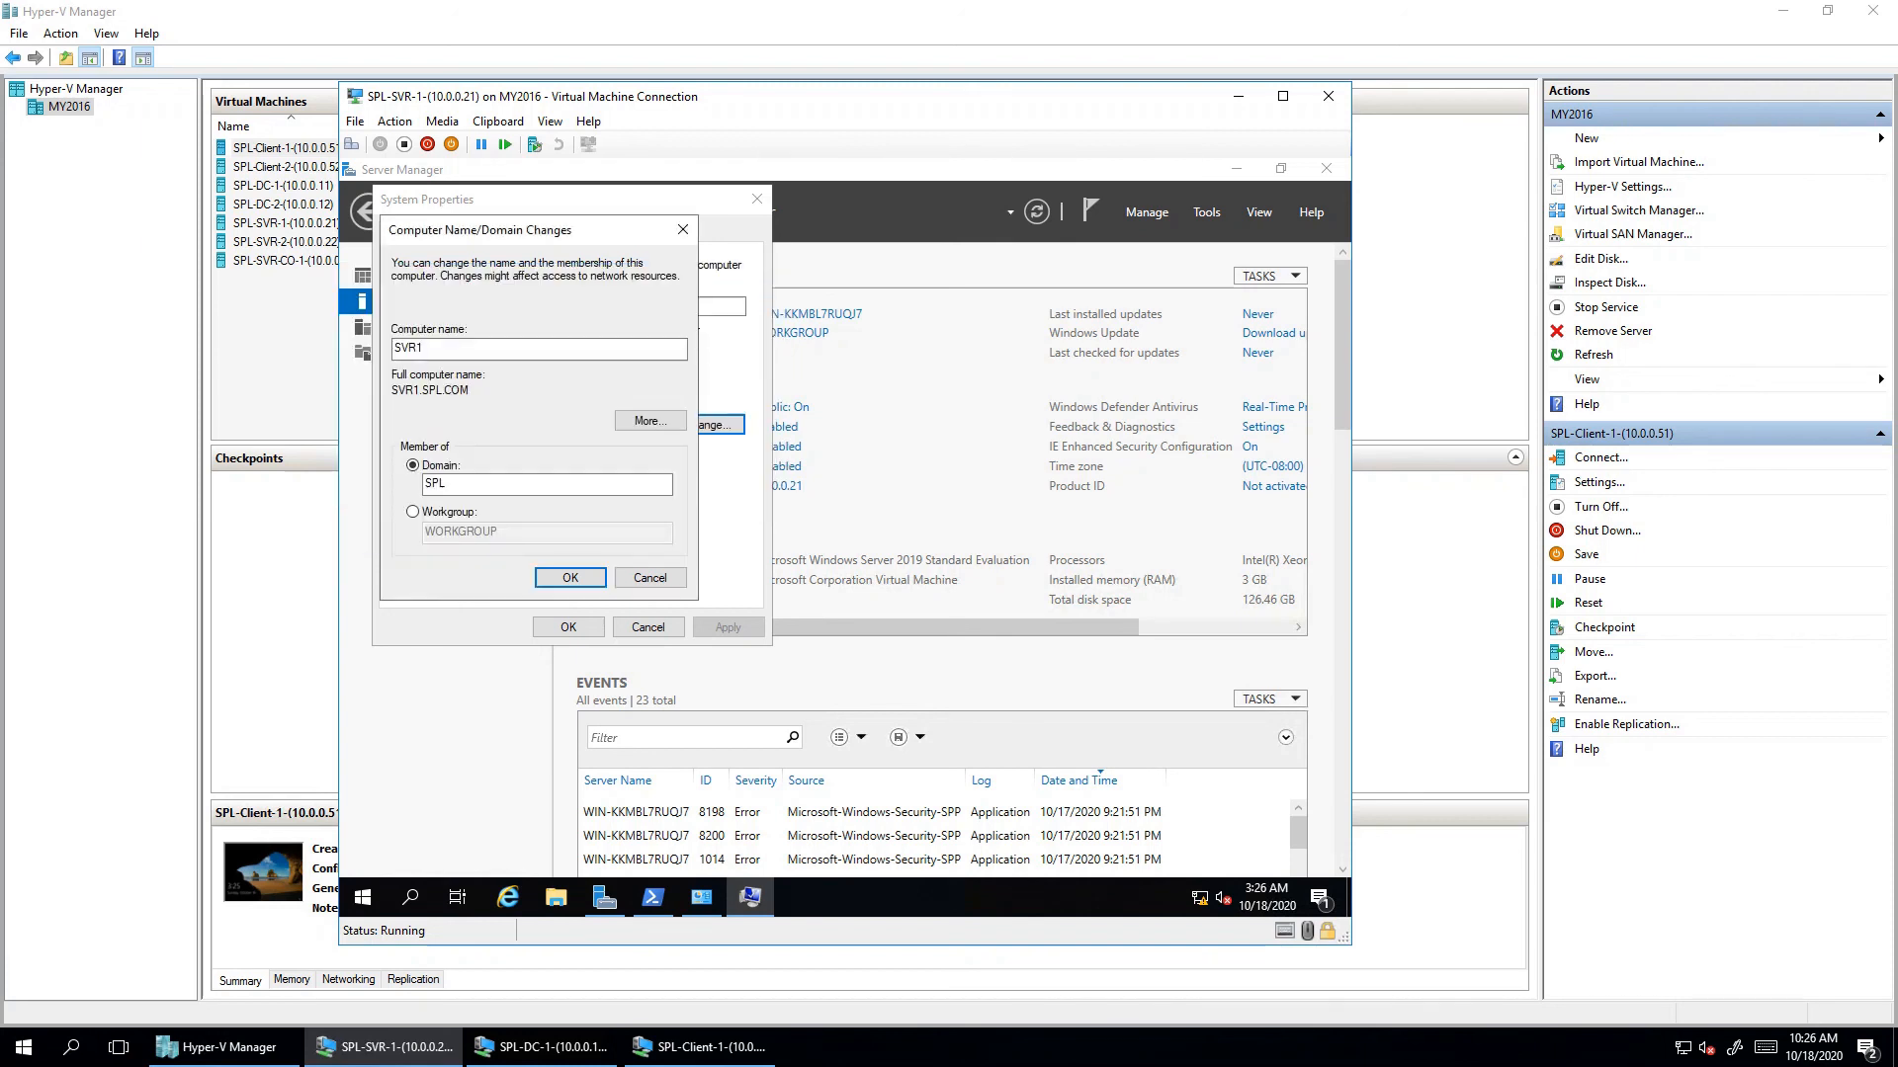
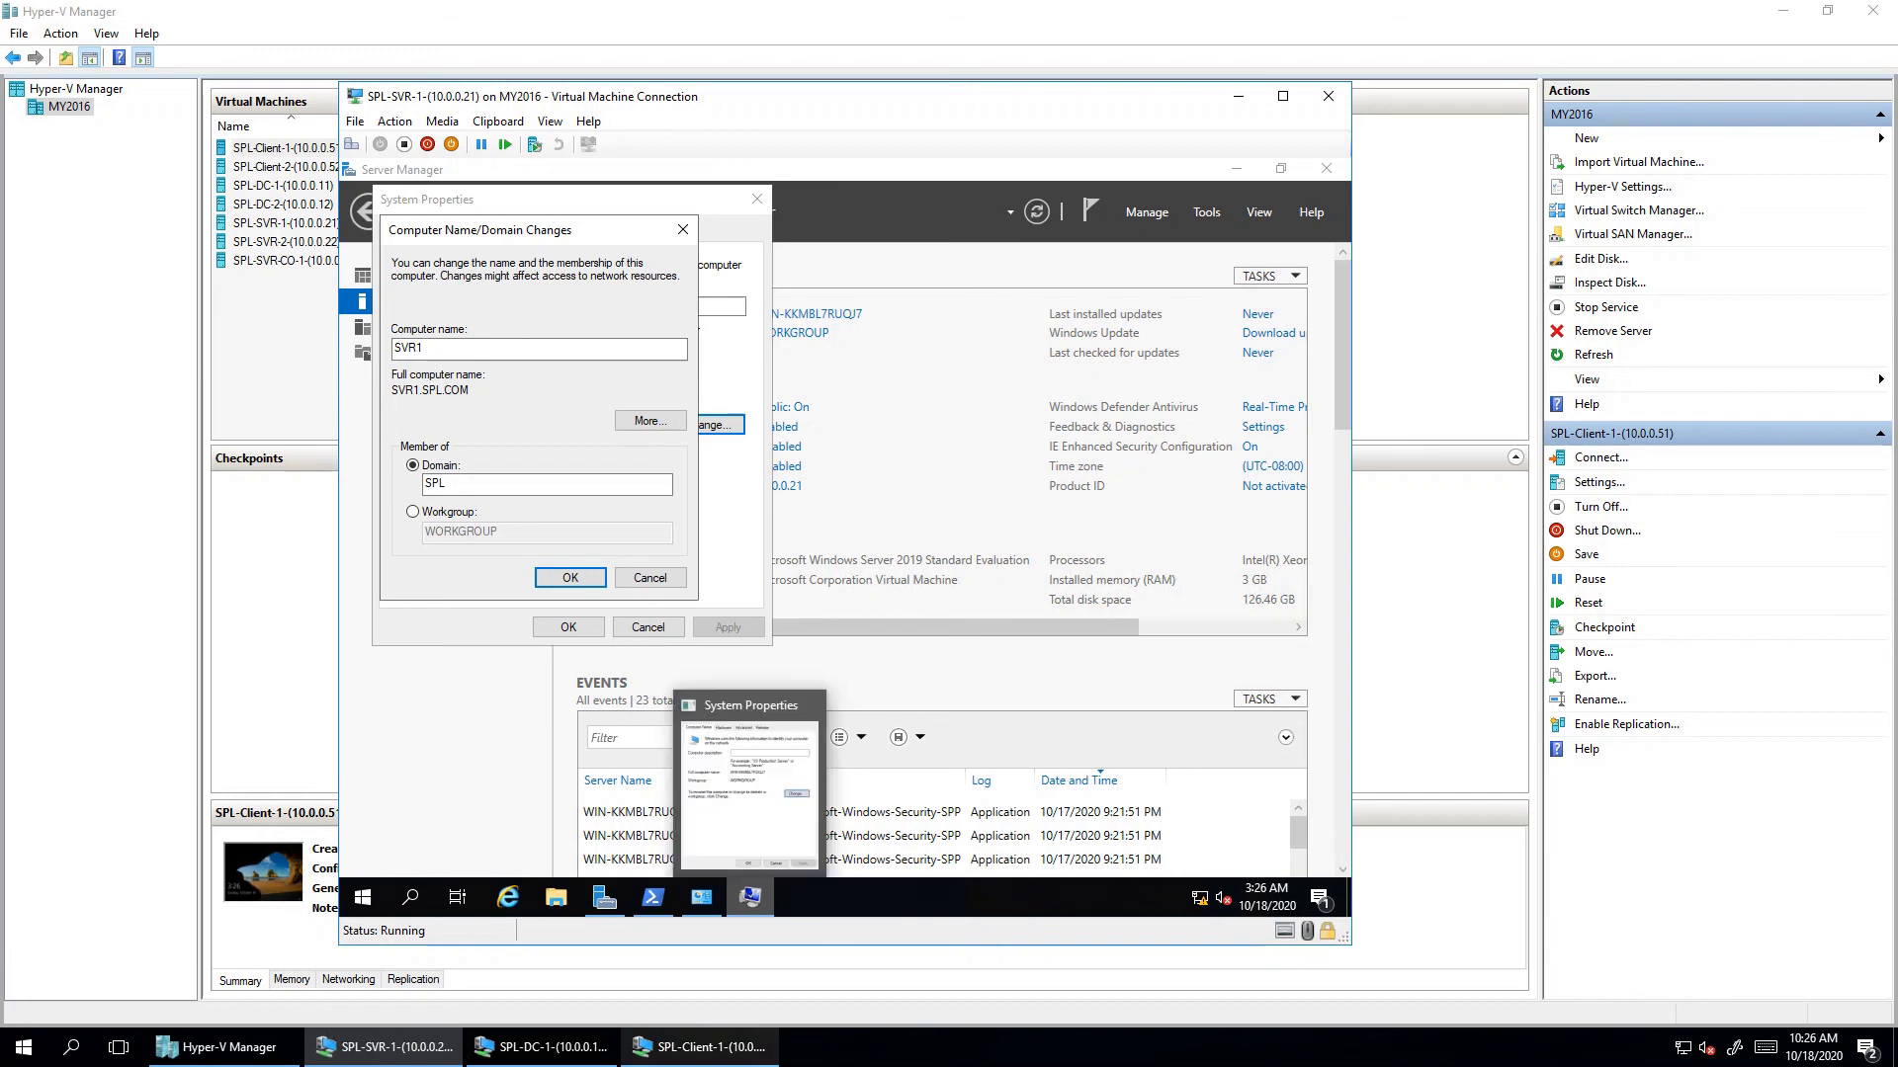
# - Sign in on Client1 with the account password, then return to the SVR1 console
pyautogui.click(701, 1048)
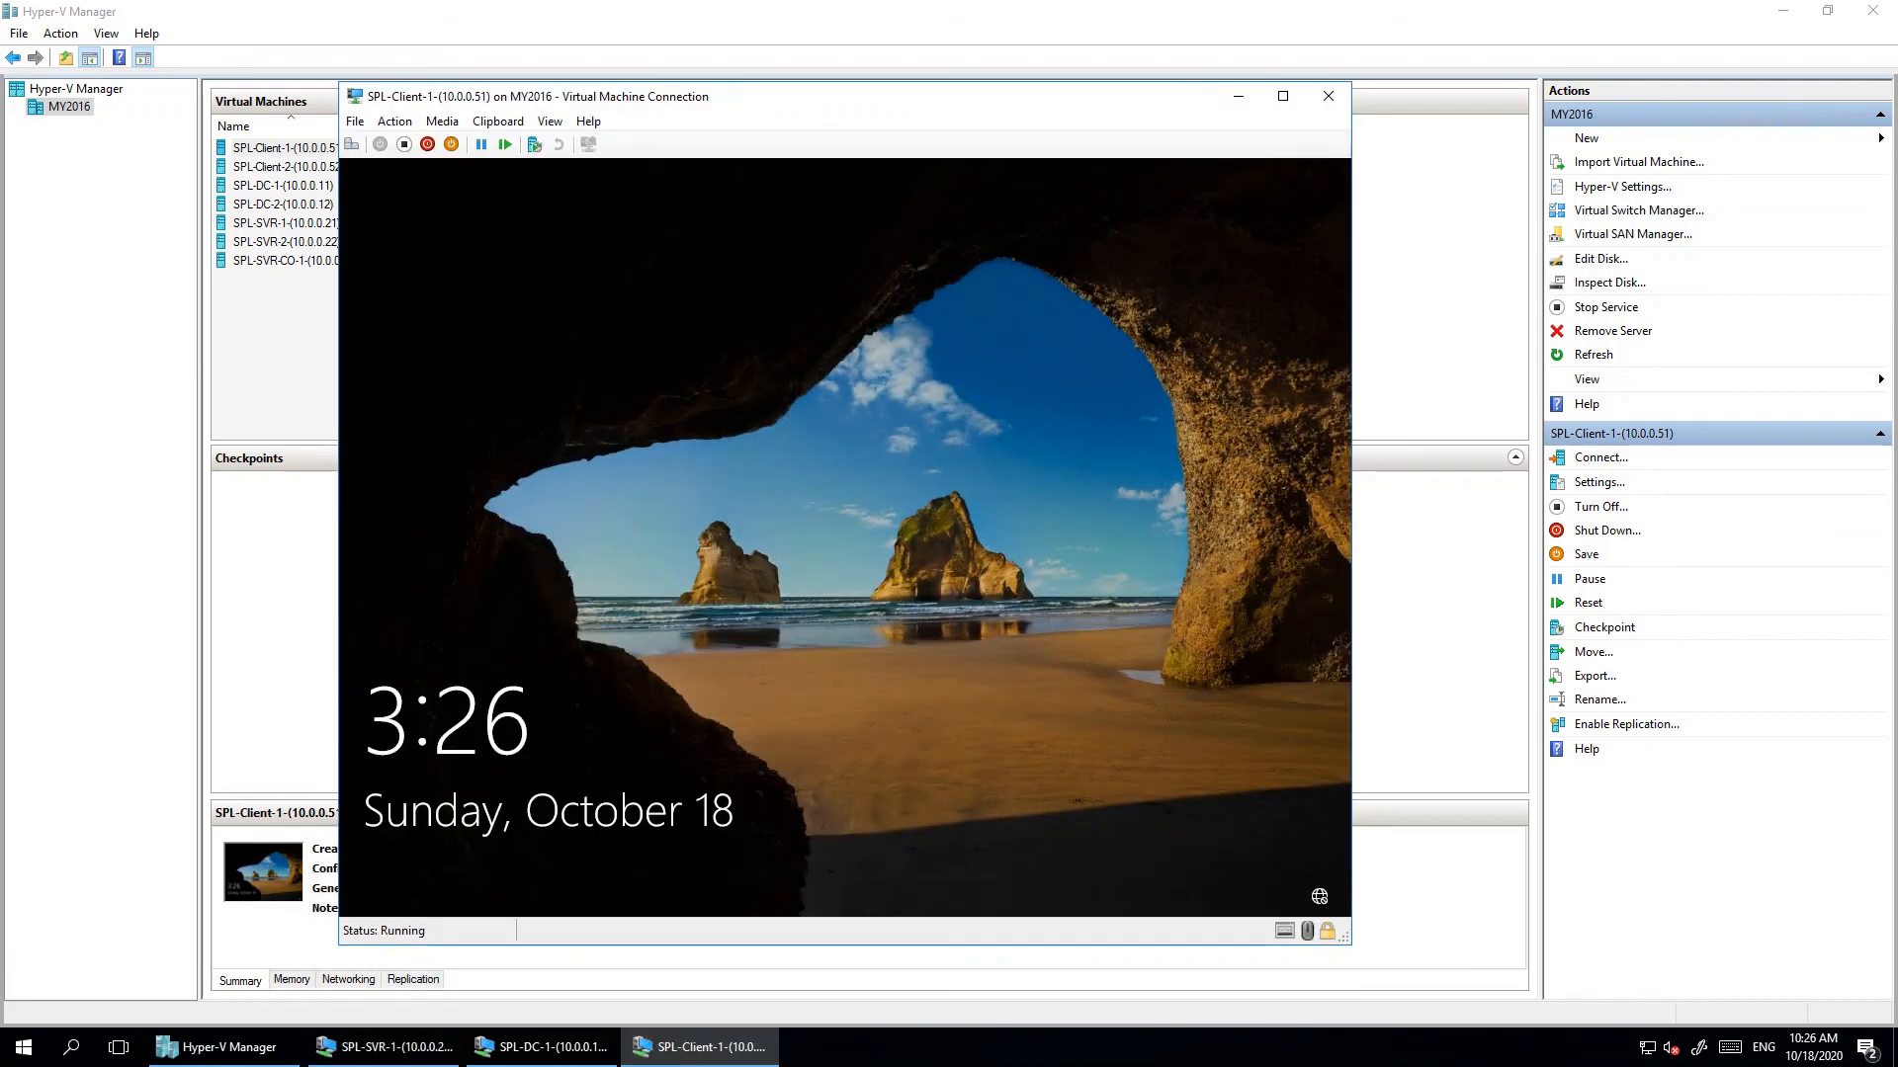
pyautogui.click(352, 144)
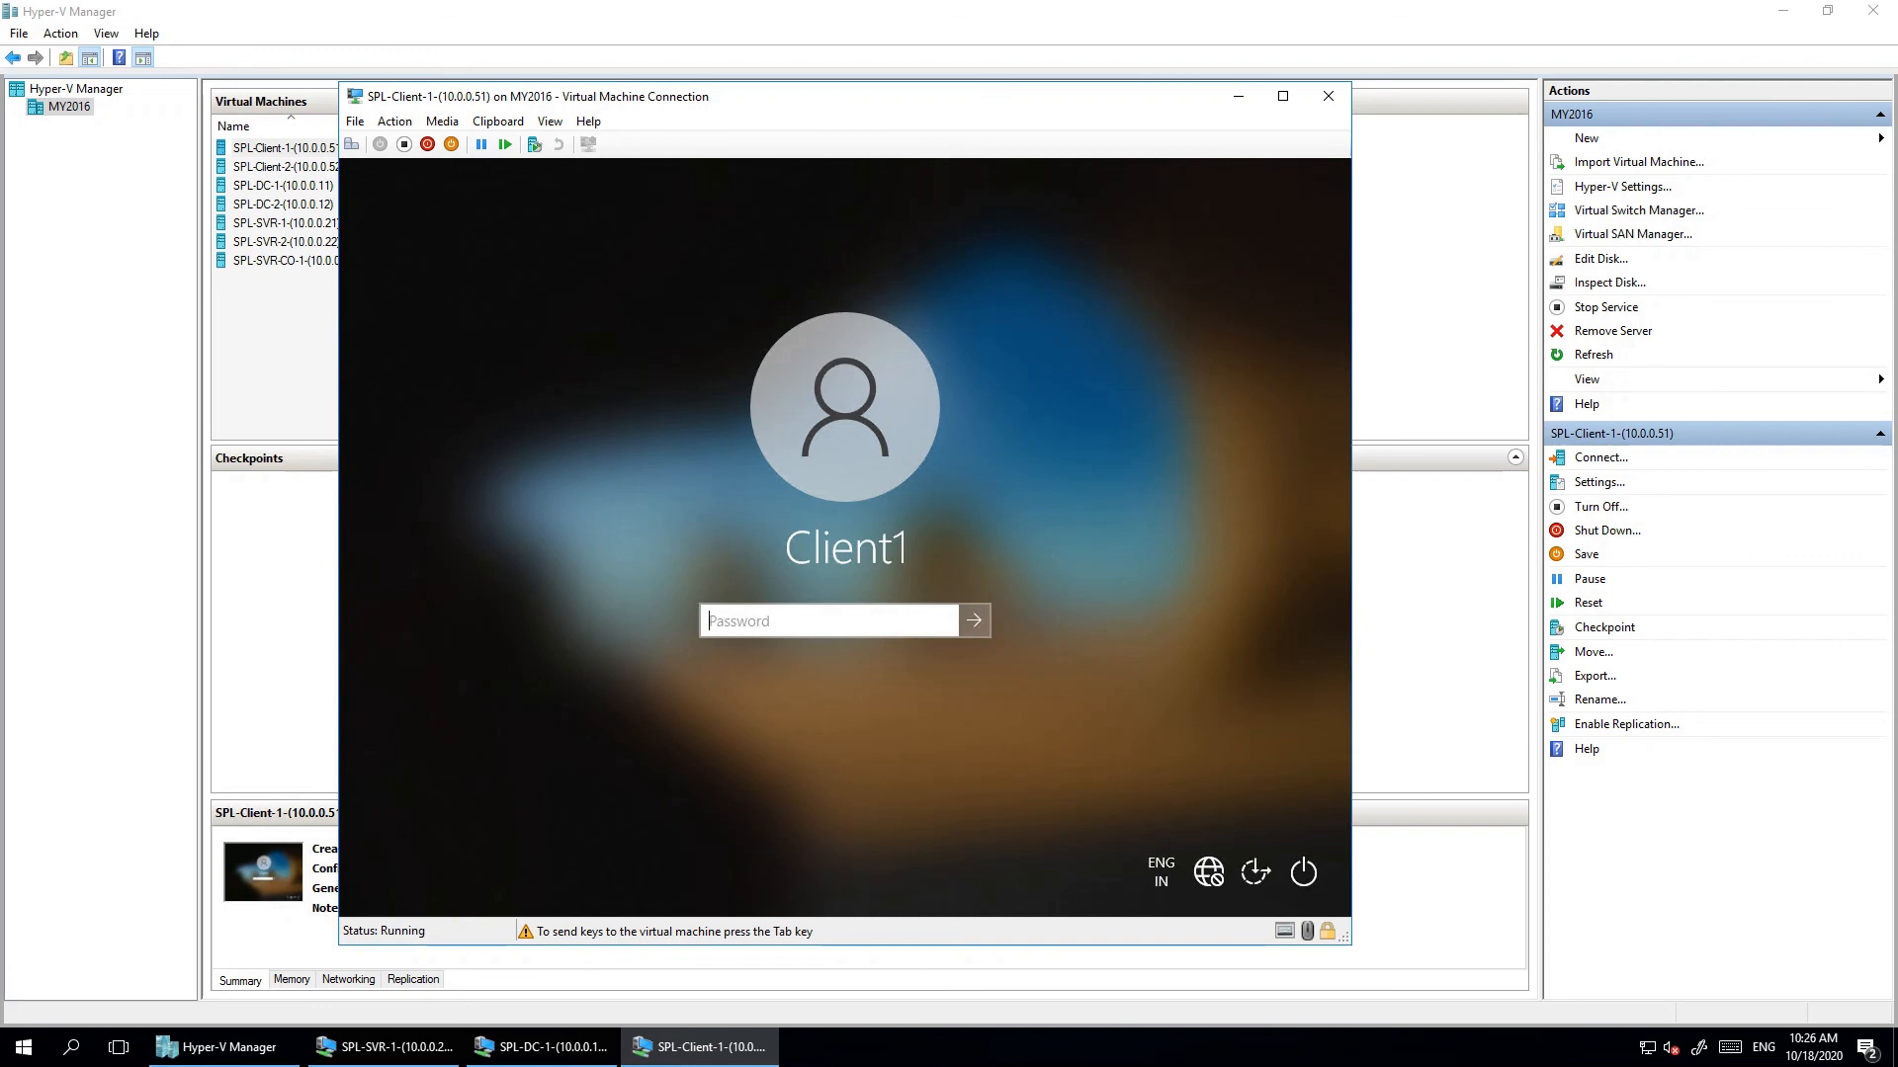
pyautogui.write('Pa$')
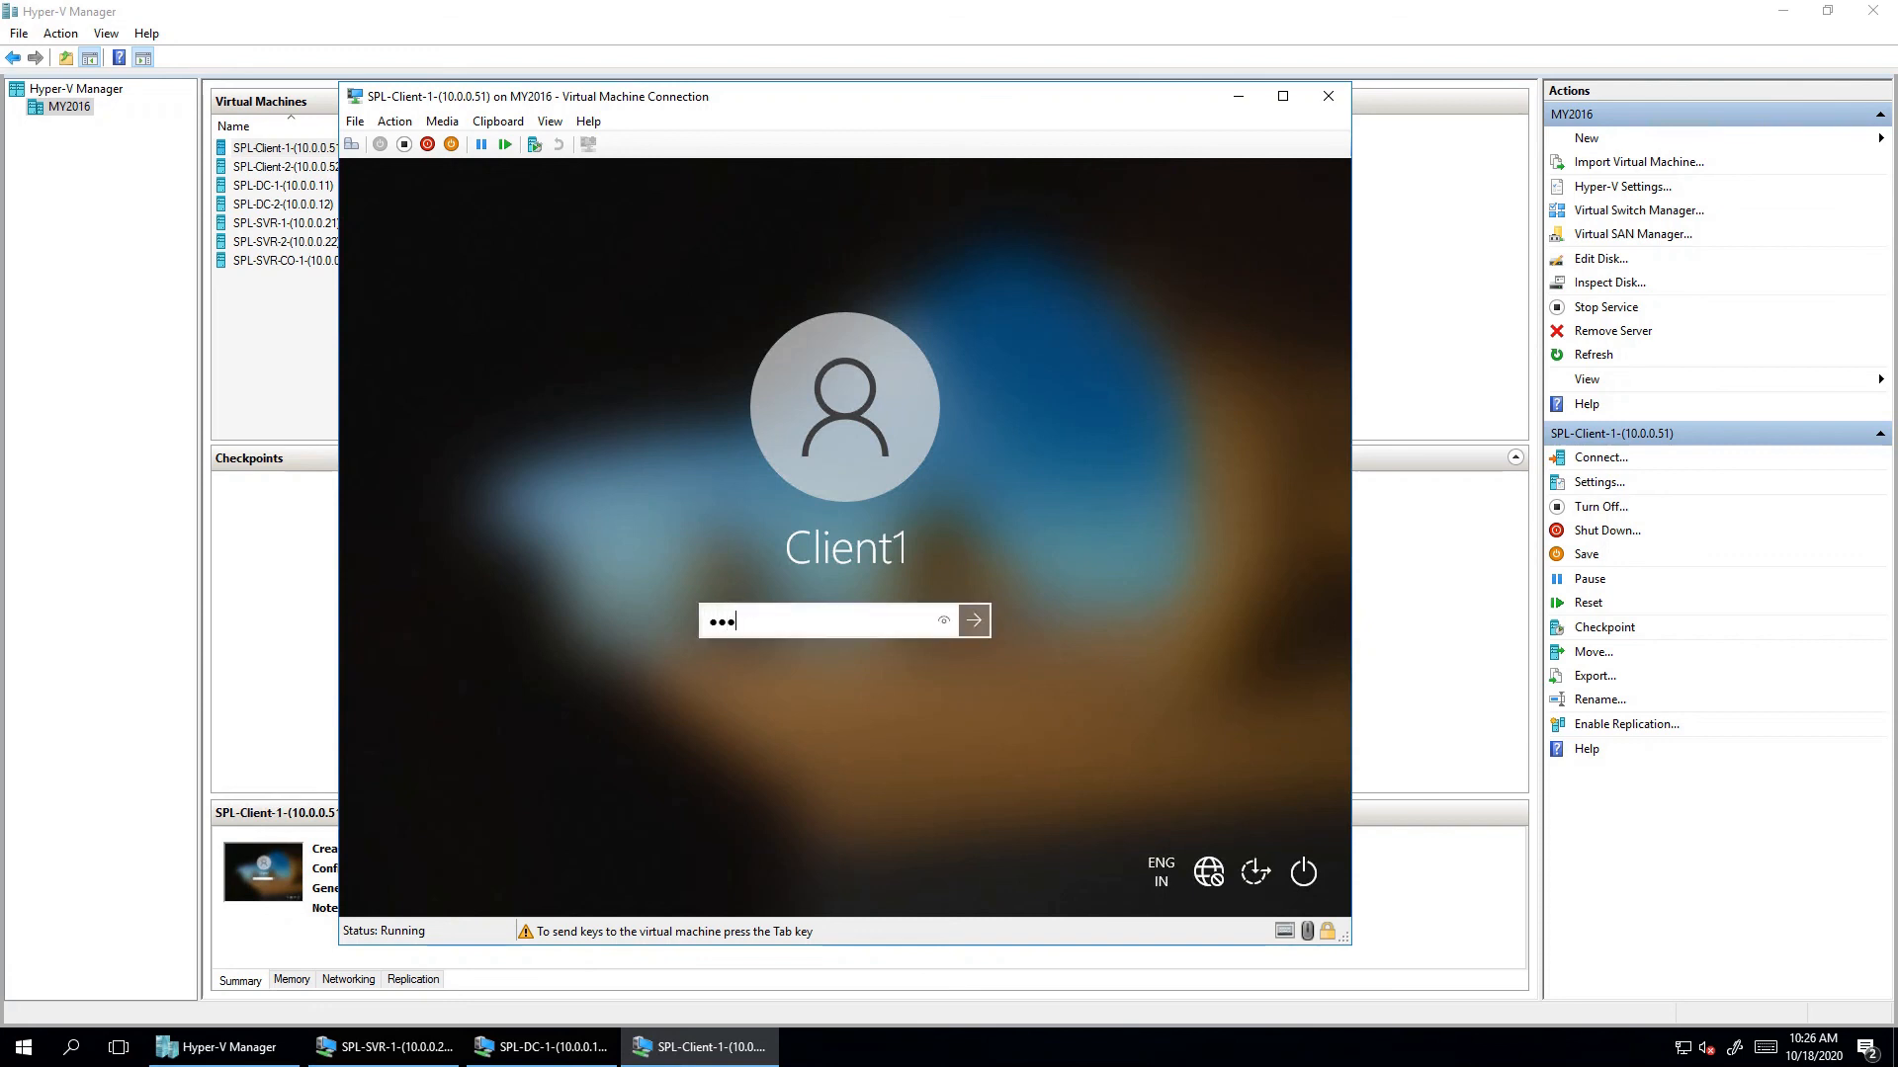
pyautogui.write('$w0rd')
pyautogui.press('Return')
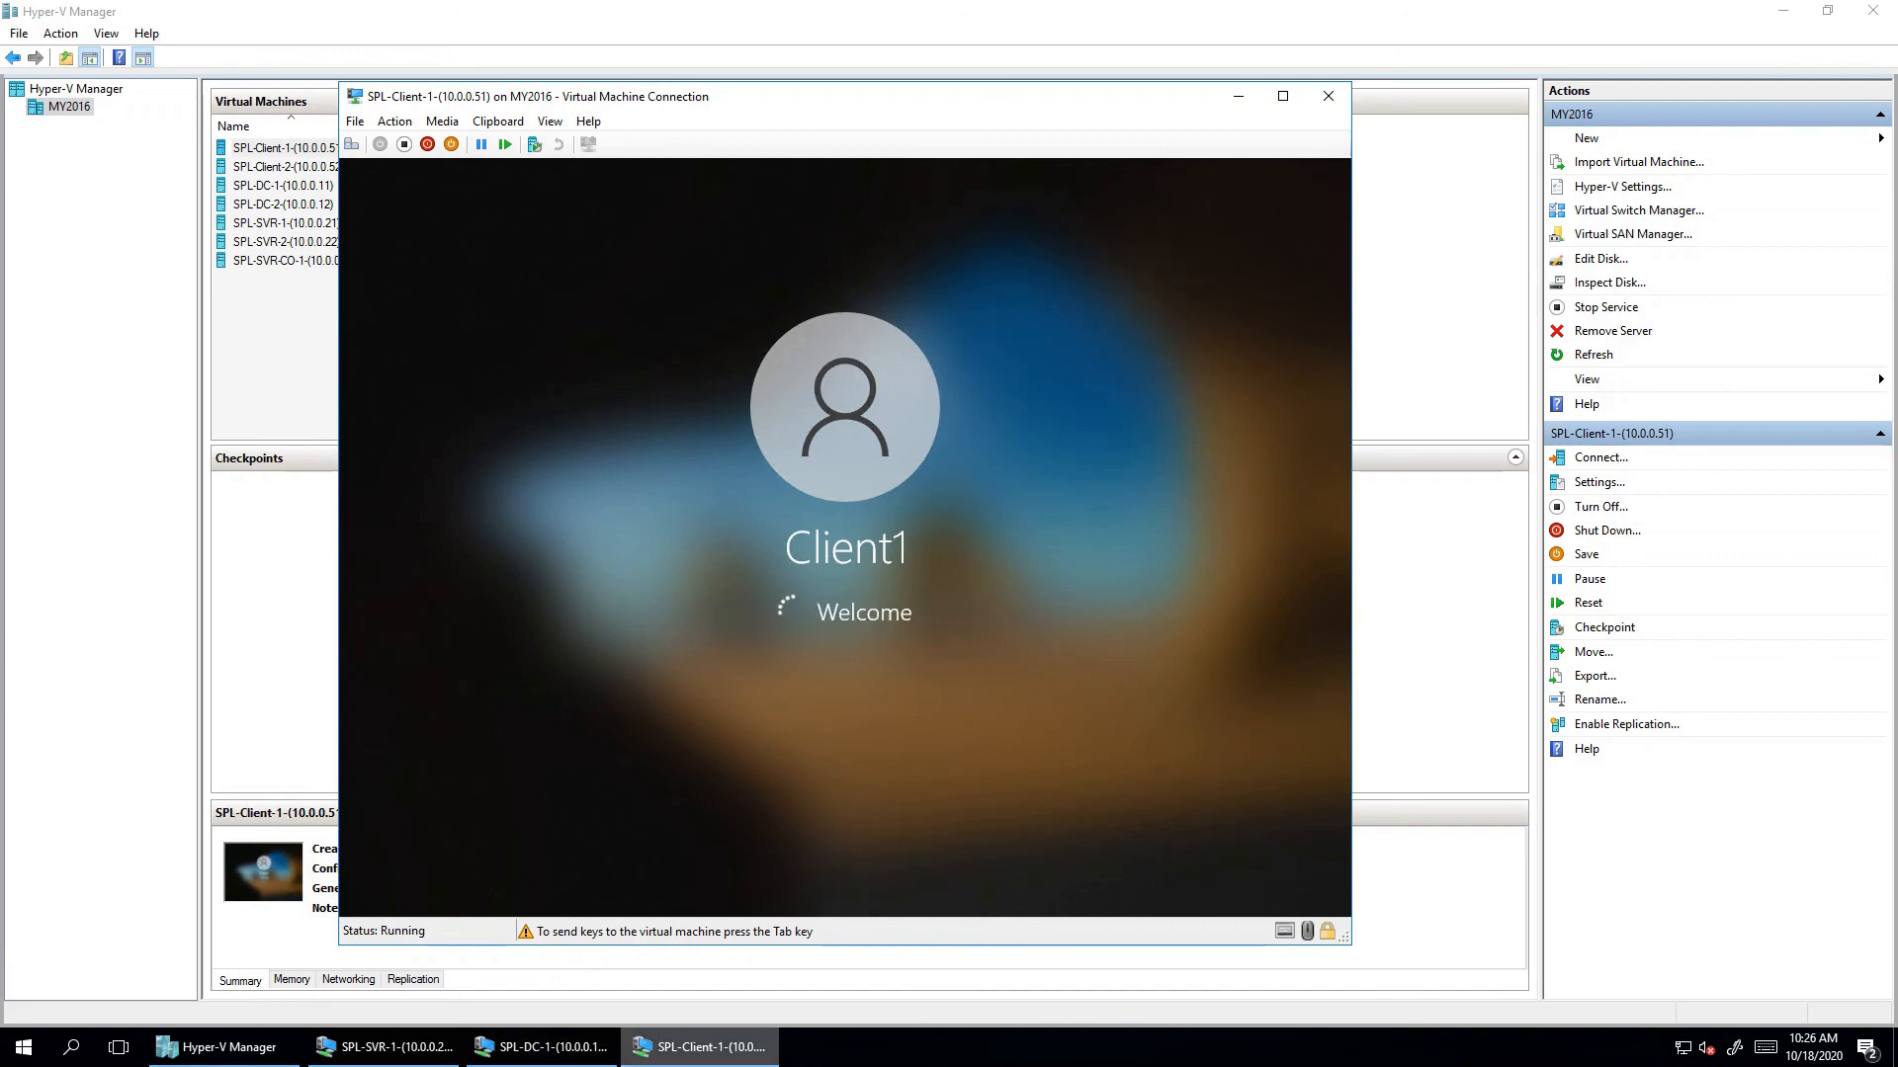
pyautogui.click(383, 1048)
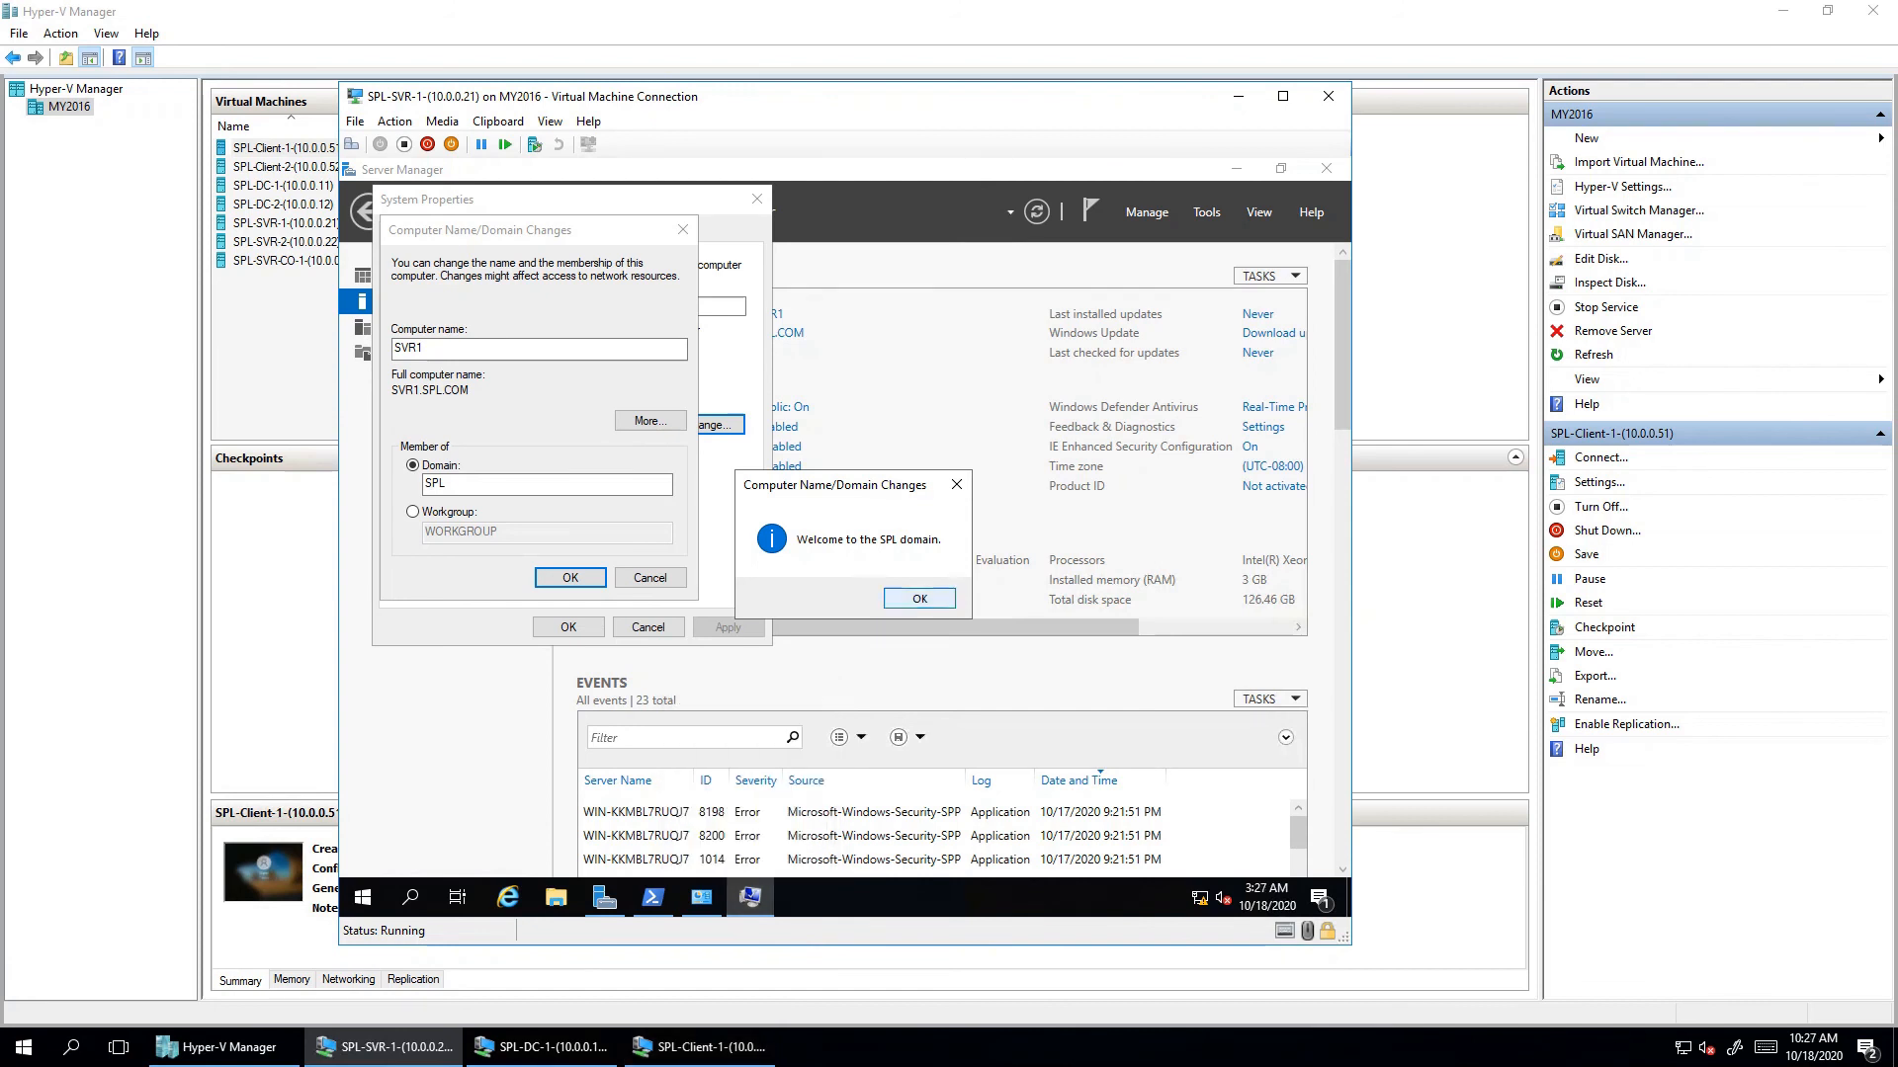
# - Acknowledge SVR1's SPL domain welcome and restart notices, and restart it now
pyautogui.press('Return')
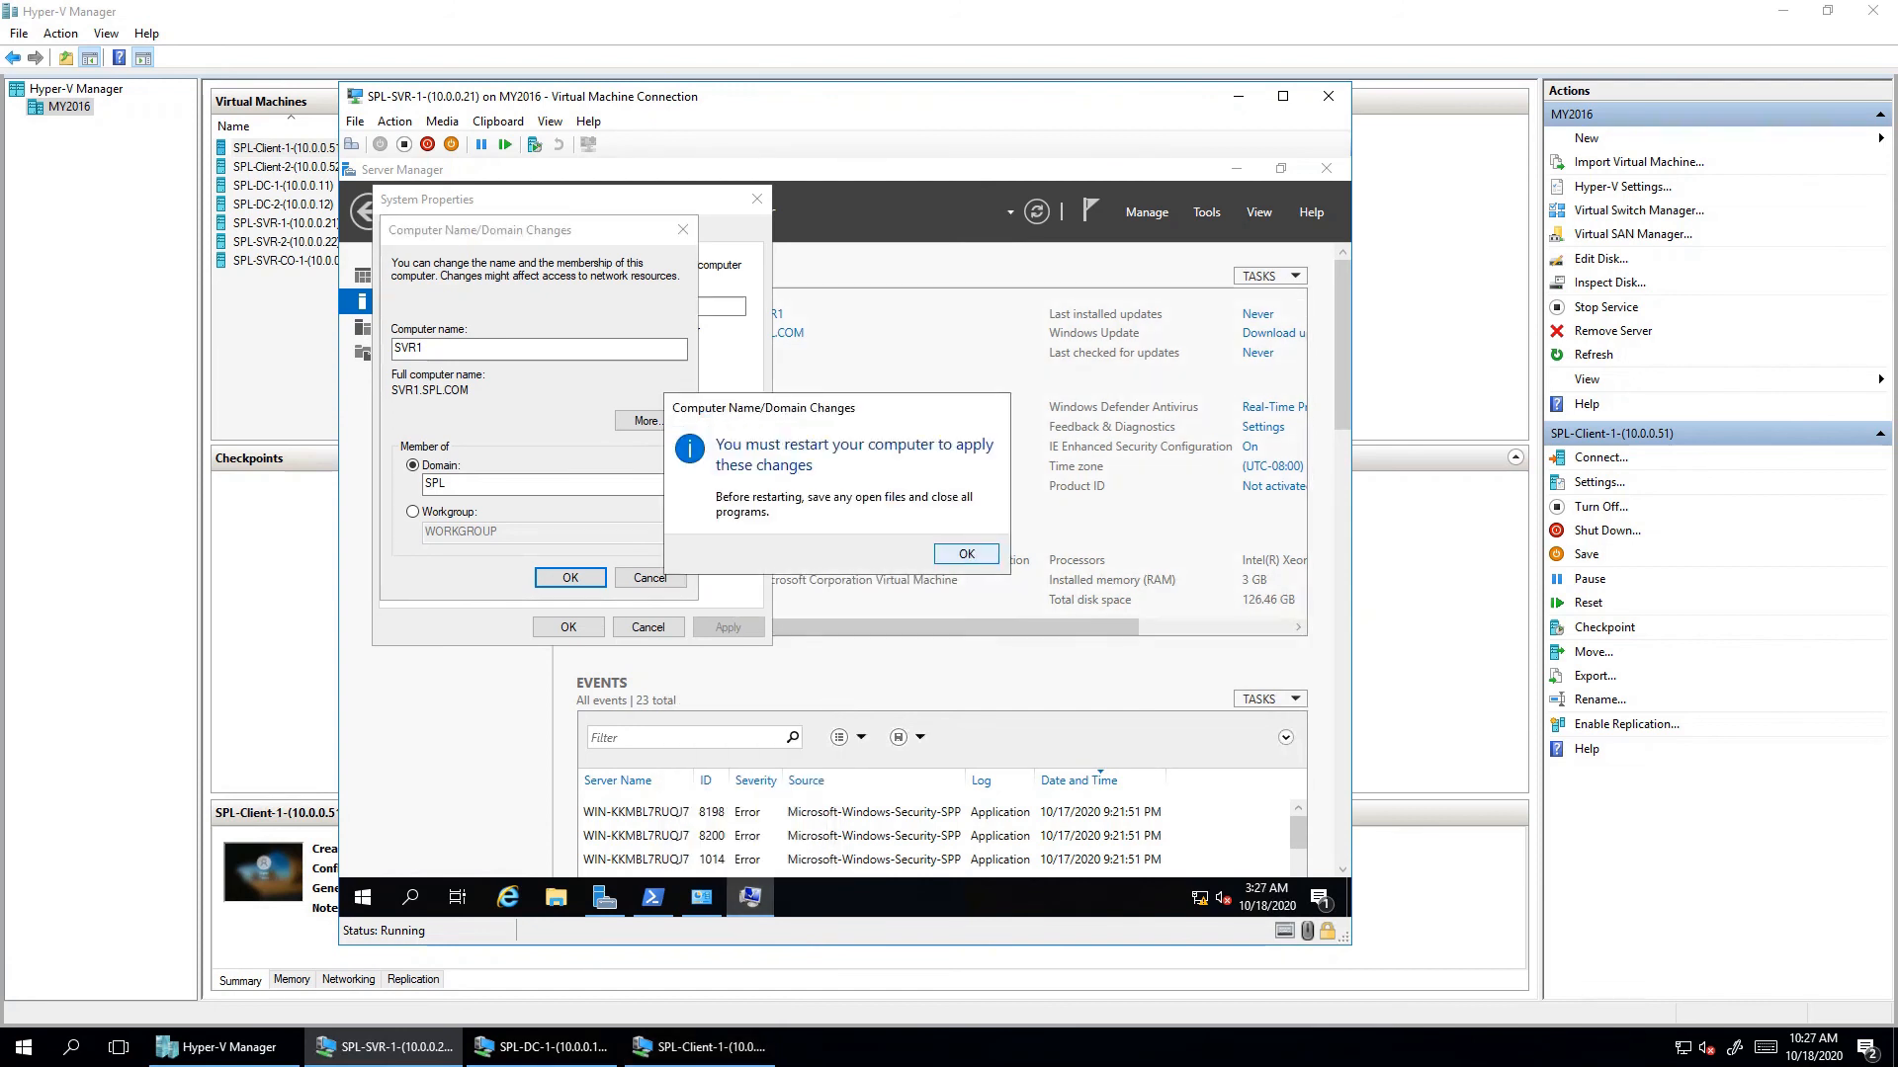
pyautogui.press('Return')
pyautogui.press('Return')
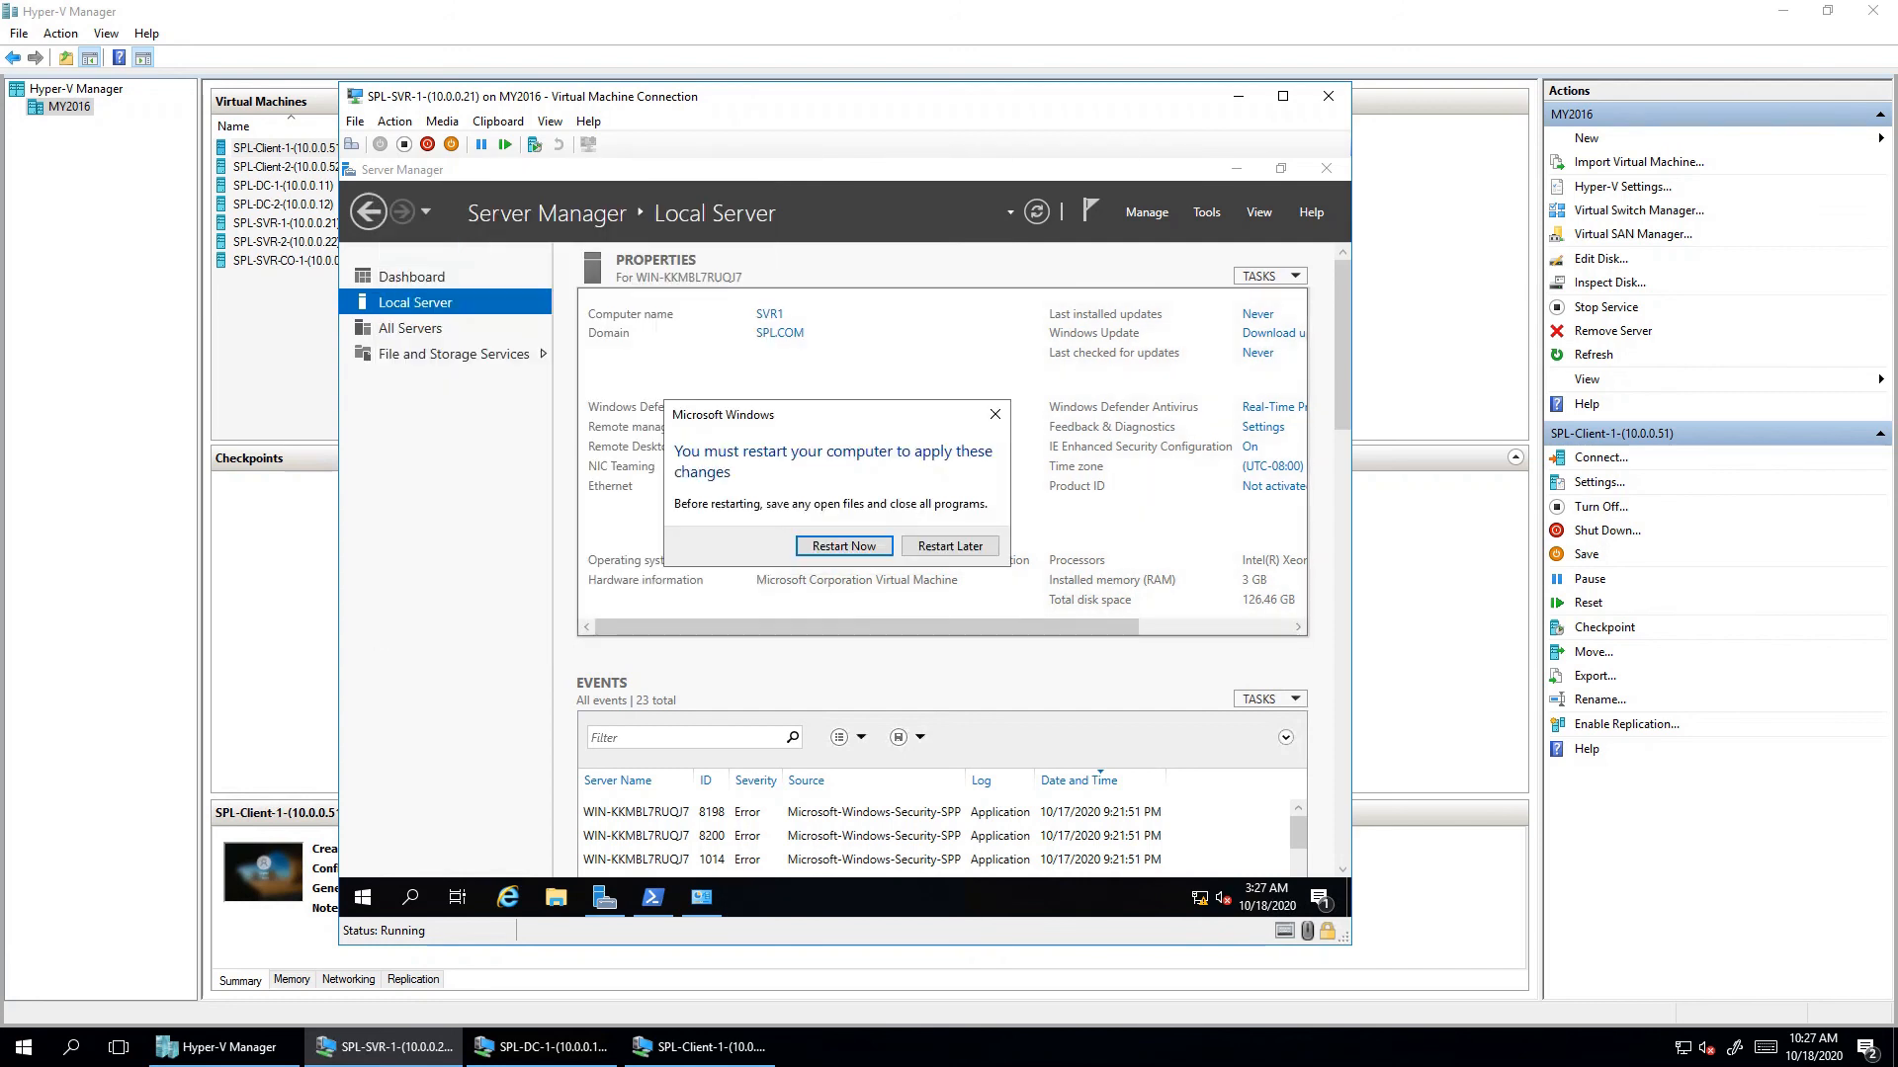
pyautogui.press('Return')
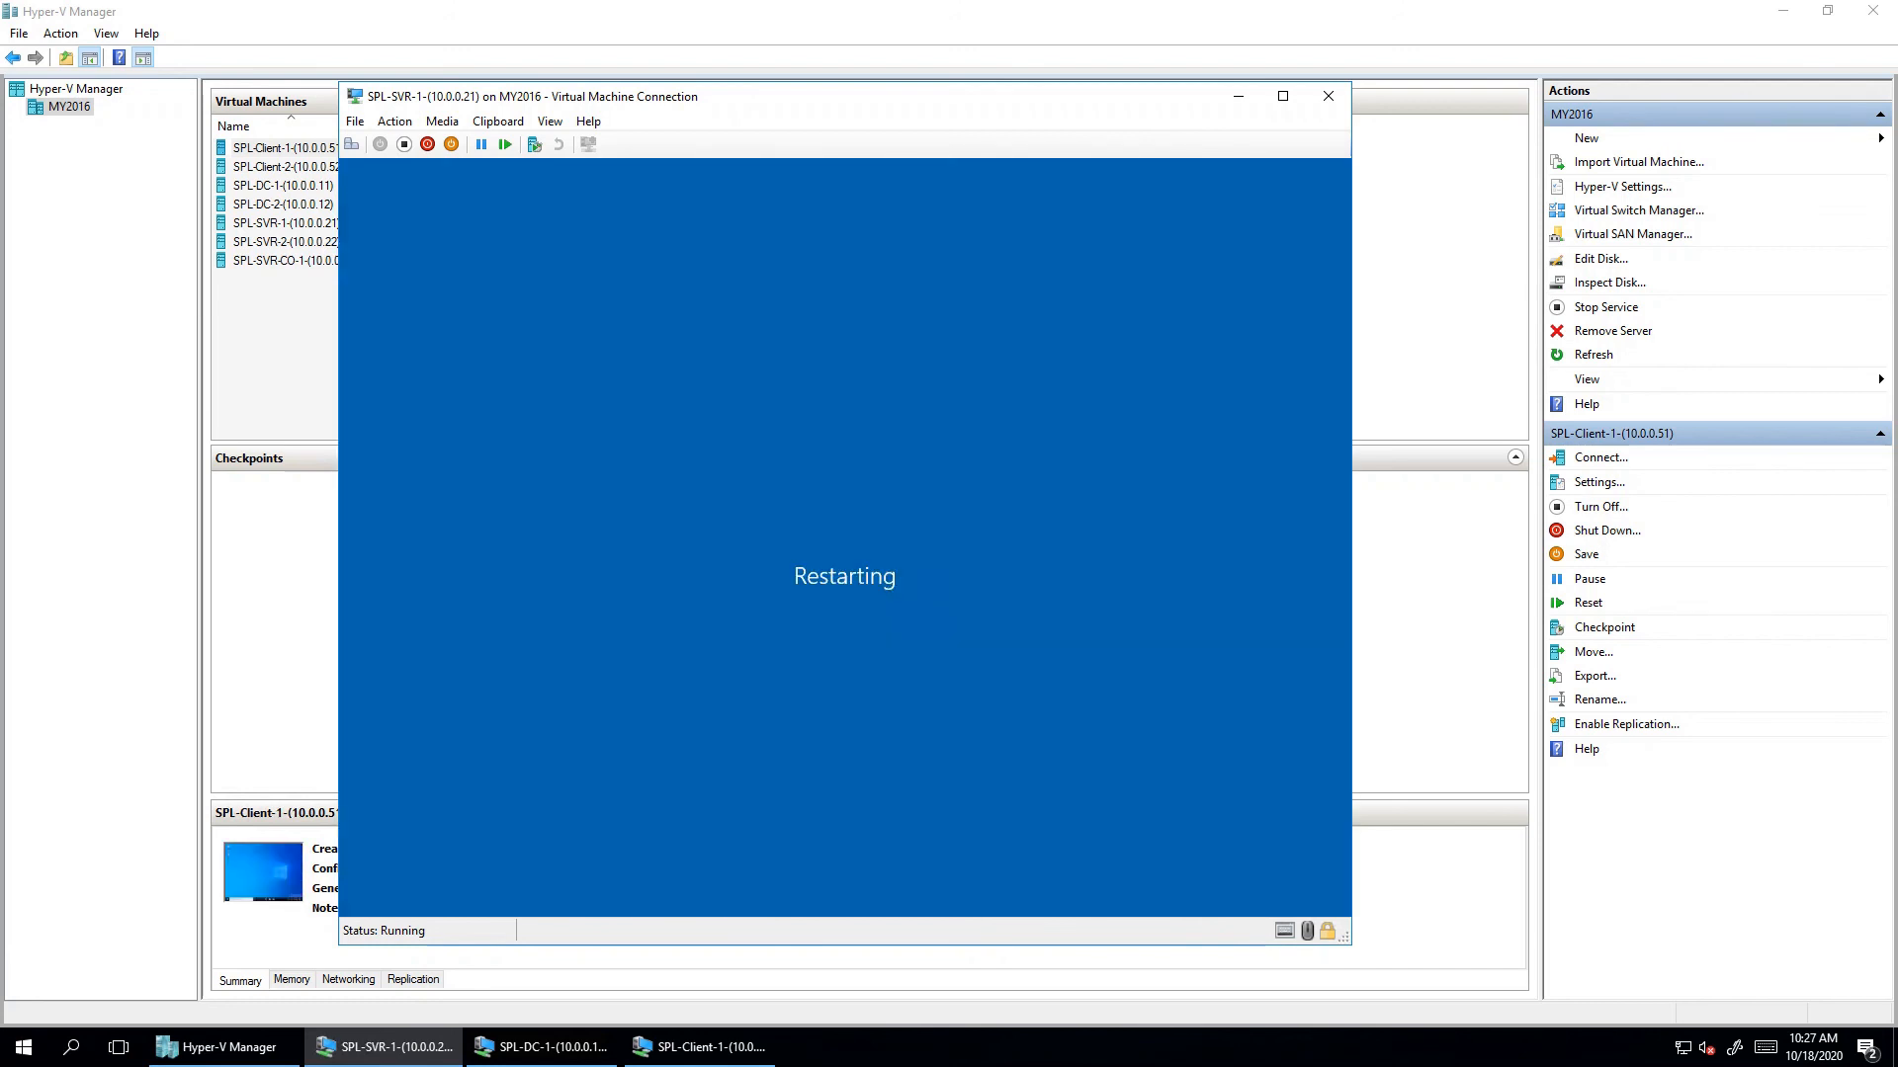
# - Return to Client1's desktop, open its Start menu, and browse the VM window's menus
pyautogui.moveTo(701, 1047)
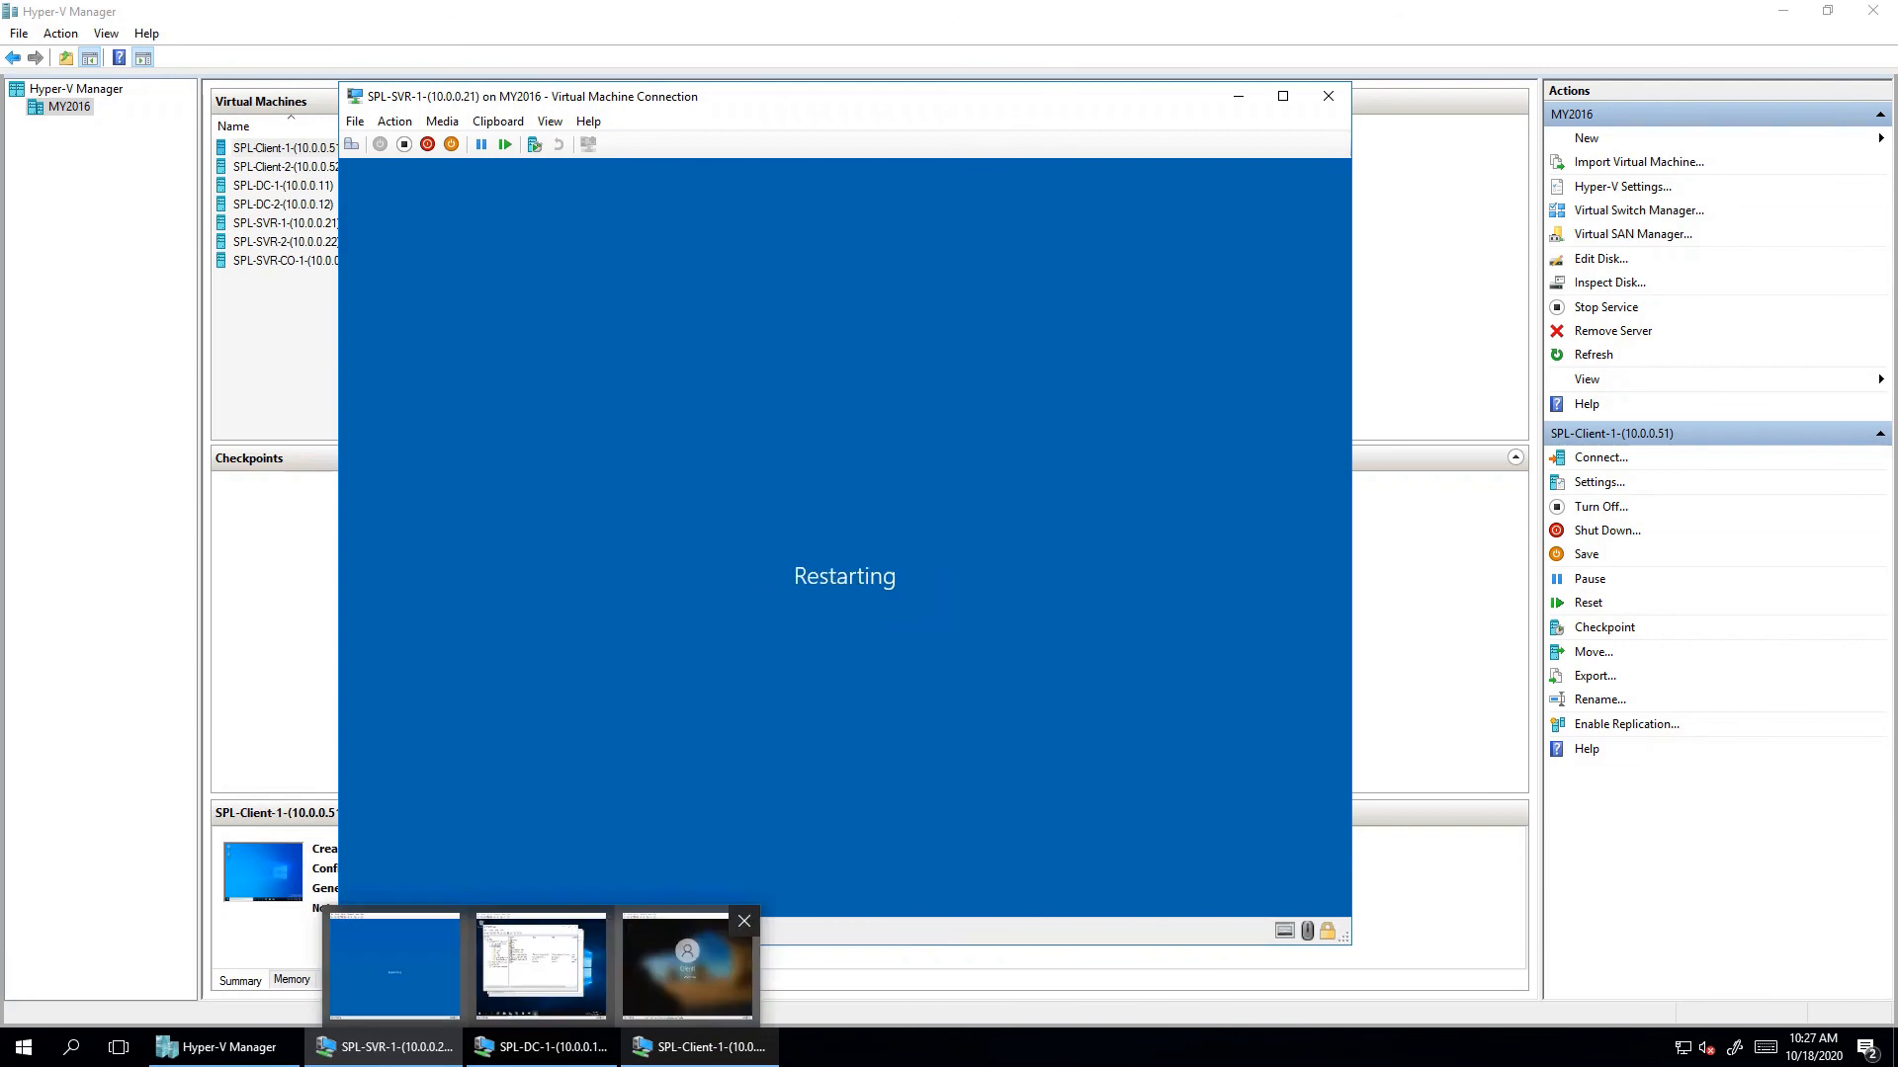
pyautogui.click(687, 964)
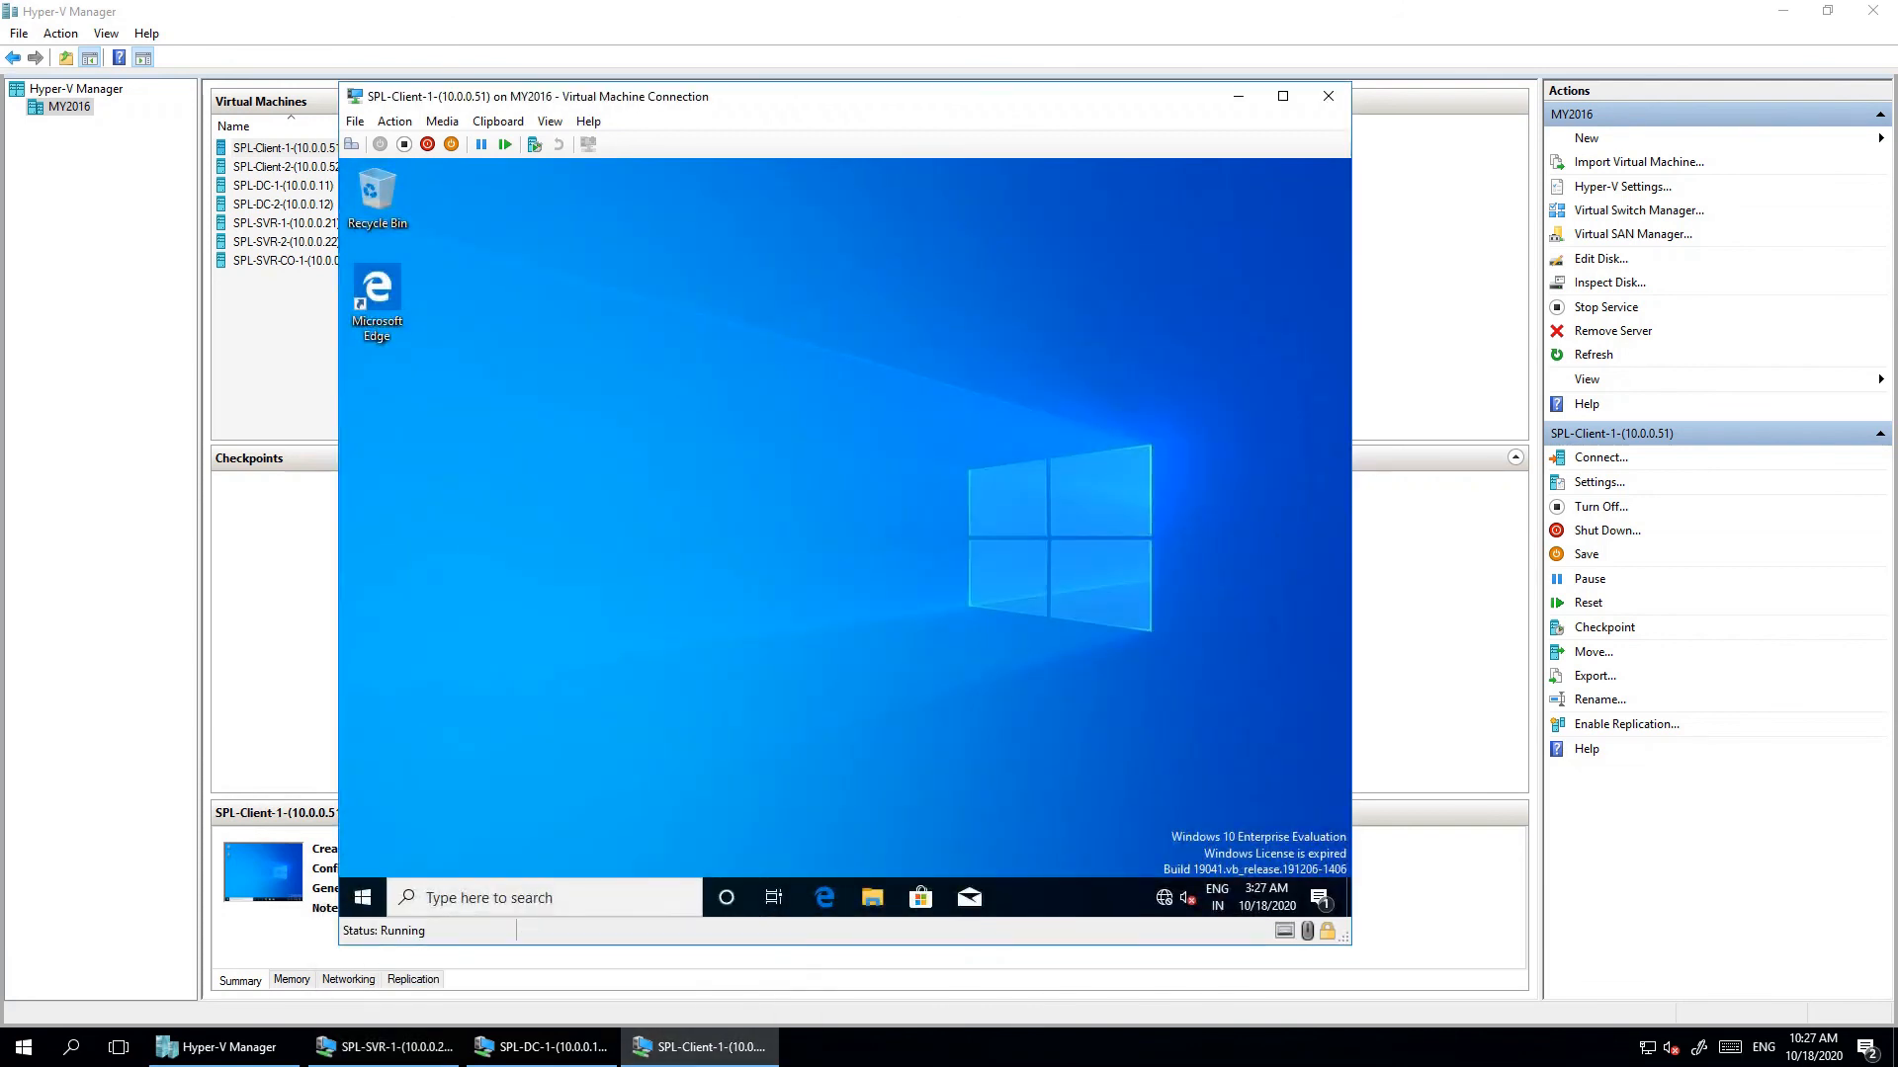
pyautogui.click(386, 1047)
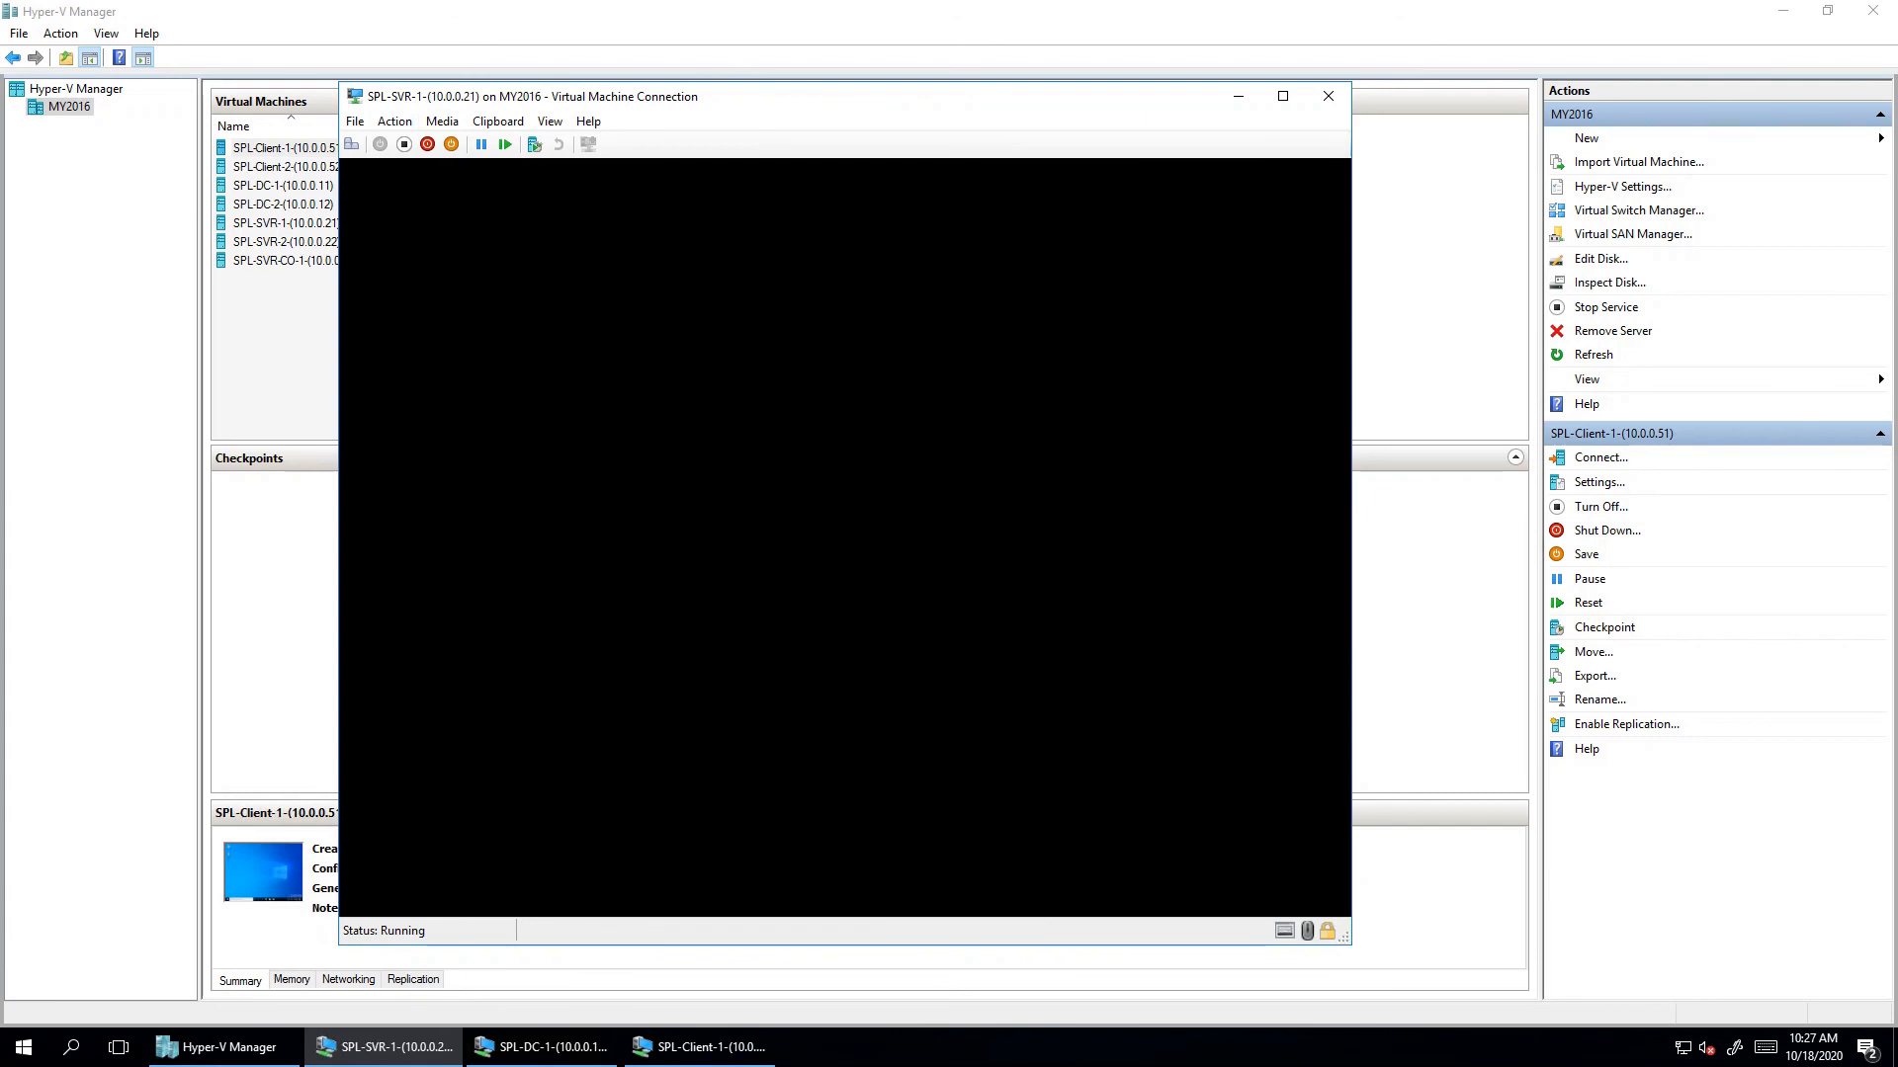
pyautogui.click(699, 1046)
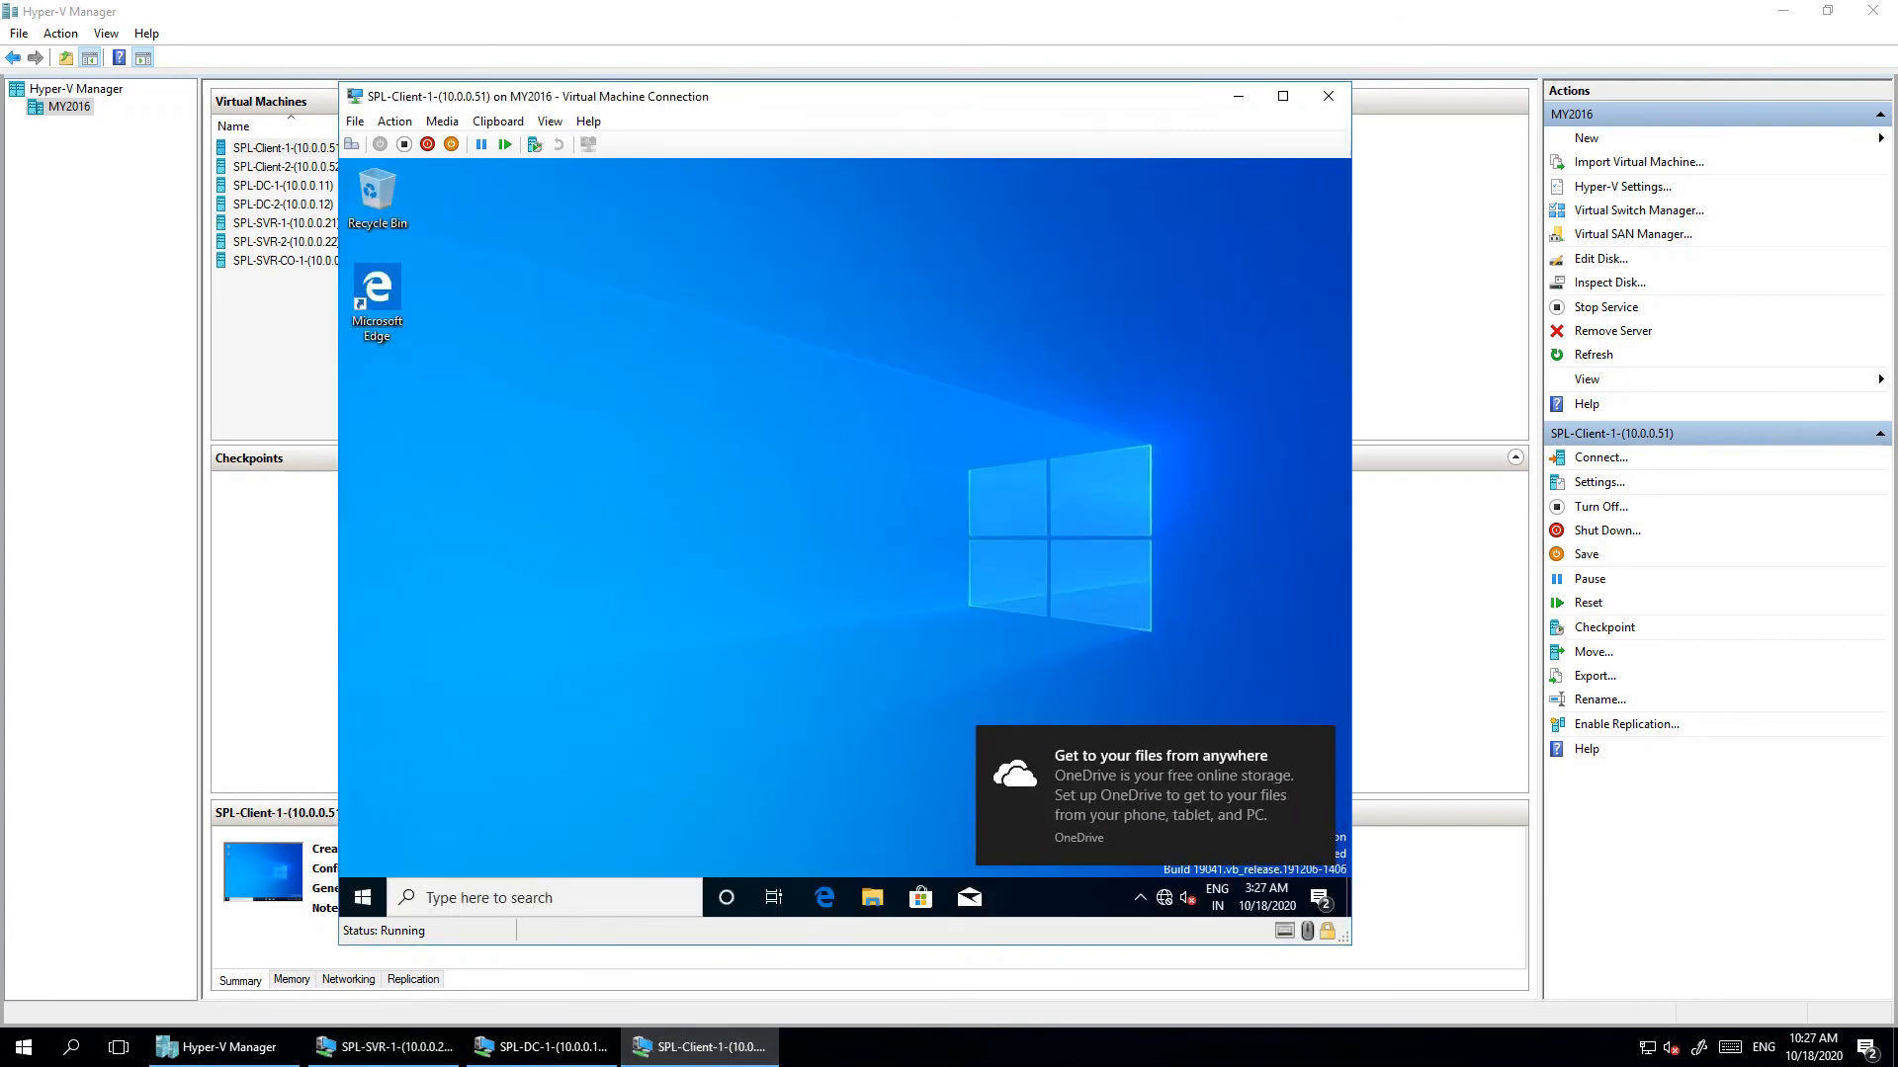
pyautogui.click(363, 897)
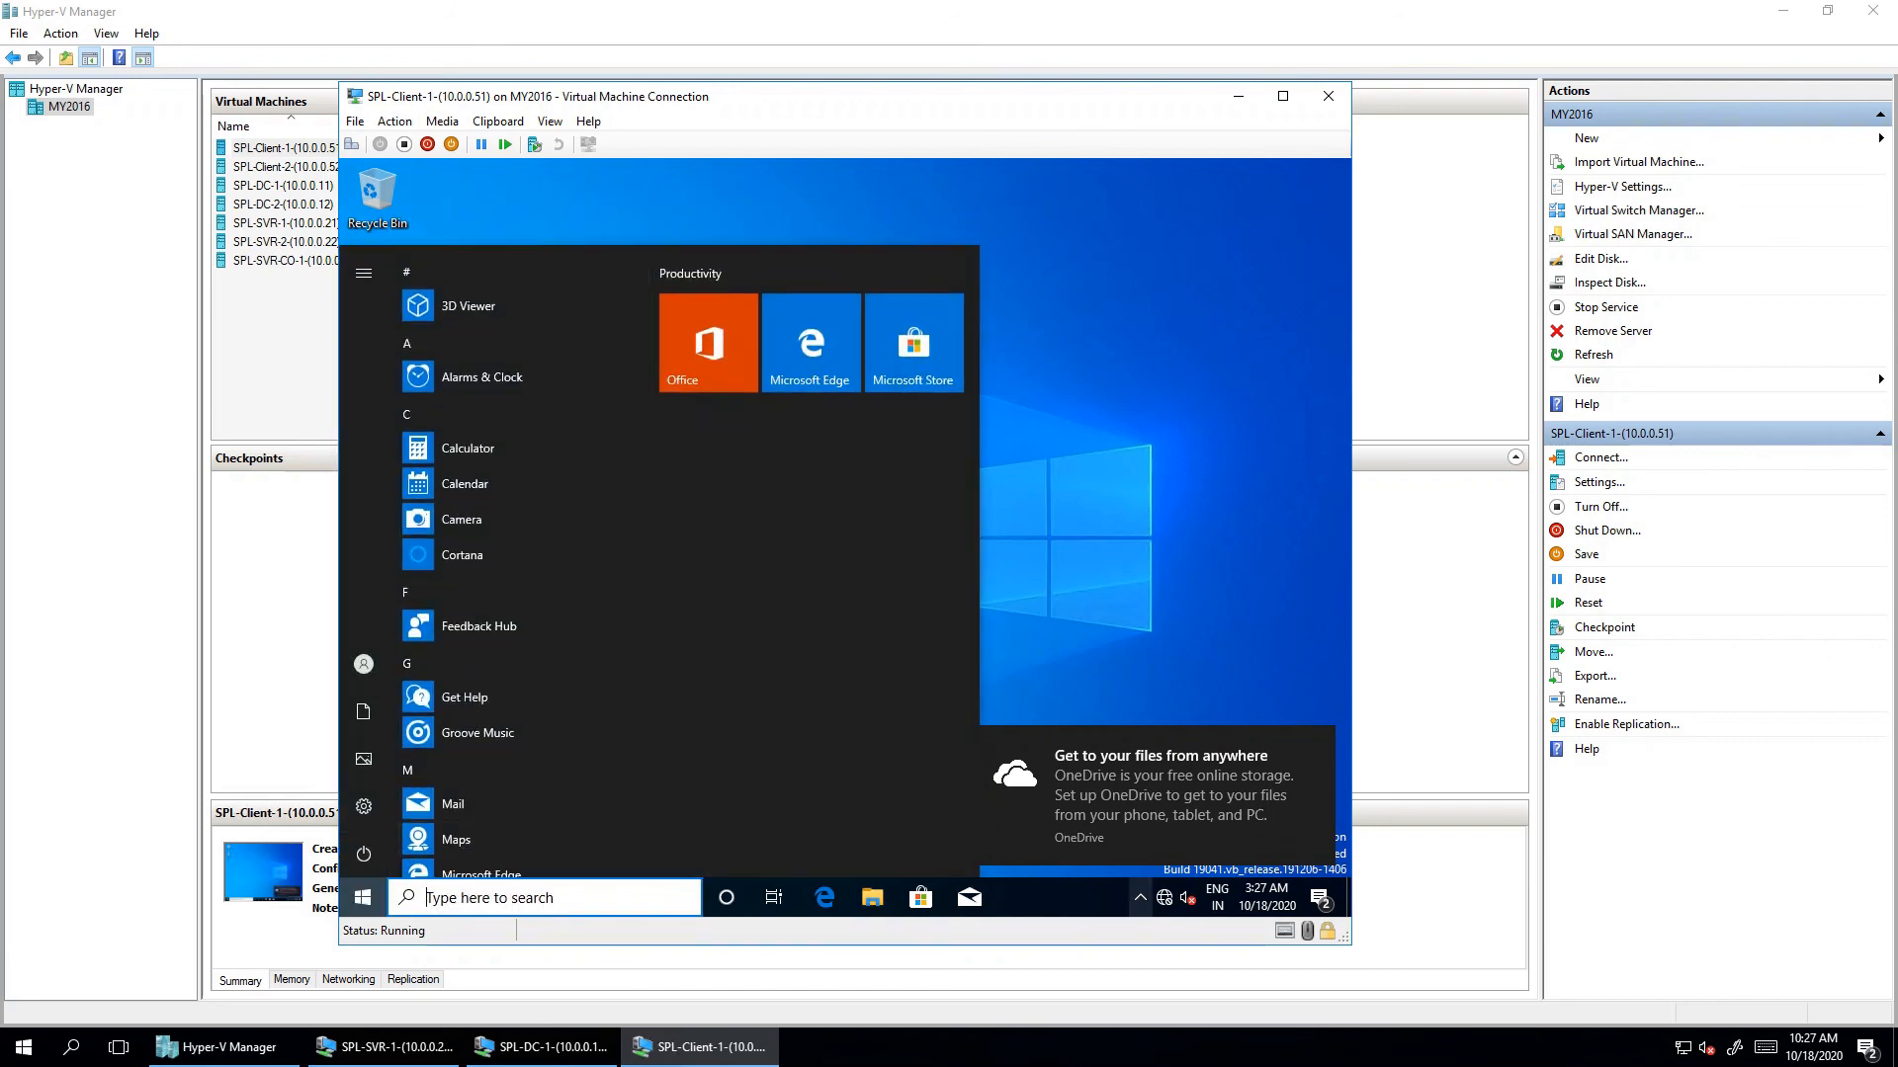
pyautogui.click(441, 121)
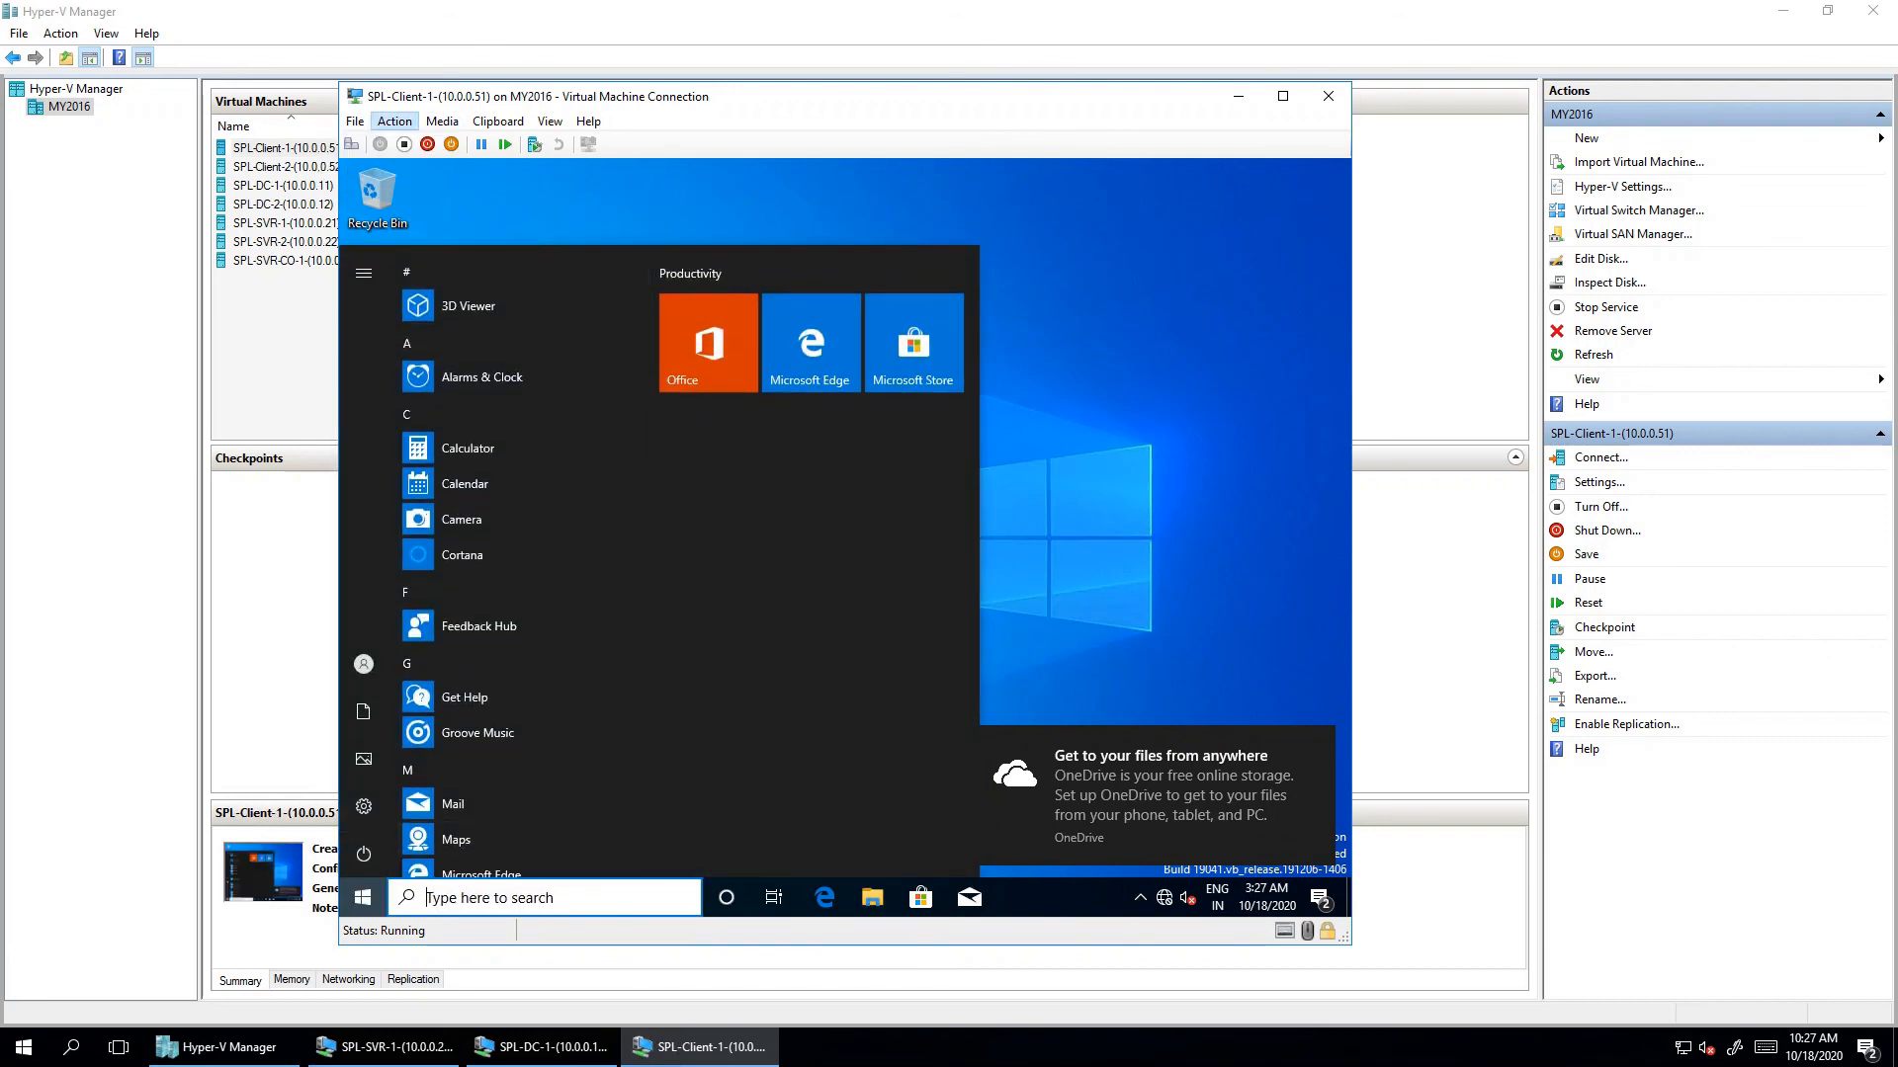
pyautogui.click(394, 120)
# - In Client1's VM settings, connect the Network Adapter to the Local-1 virtual switch
pyautogui.press('Left')
pyautogui.press('Left')
pyautogui.press('Left')
pyautogui.press('Left')
pyautogui.press('Left')
pyautogui.press('Left')
pyautogui.press('Left')
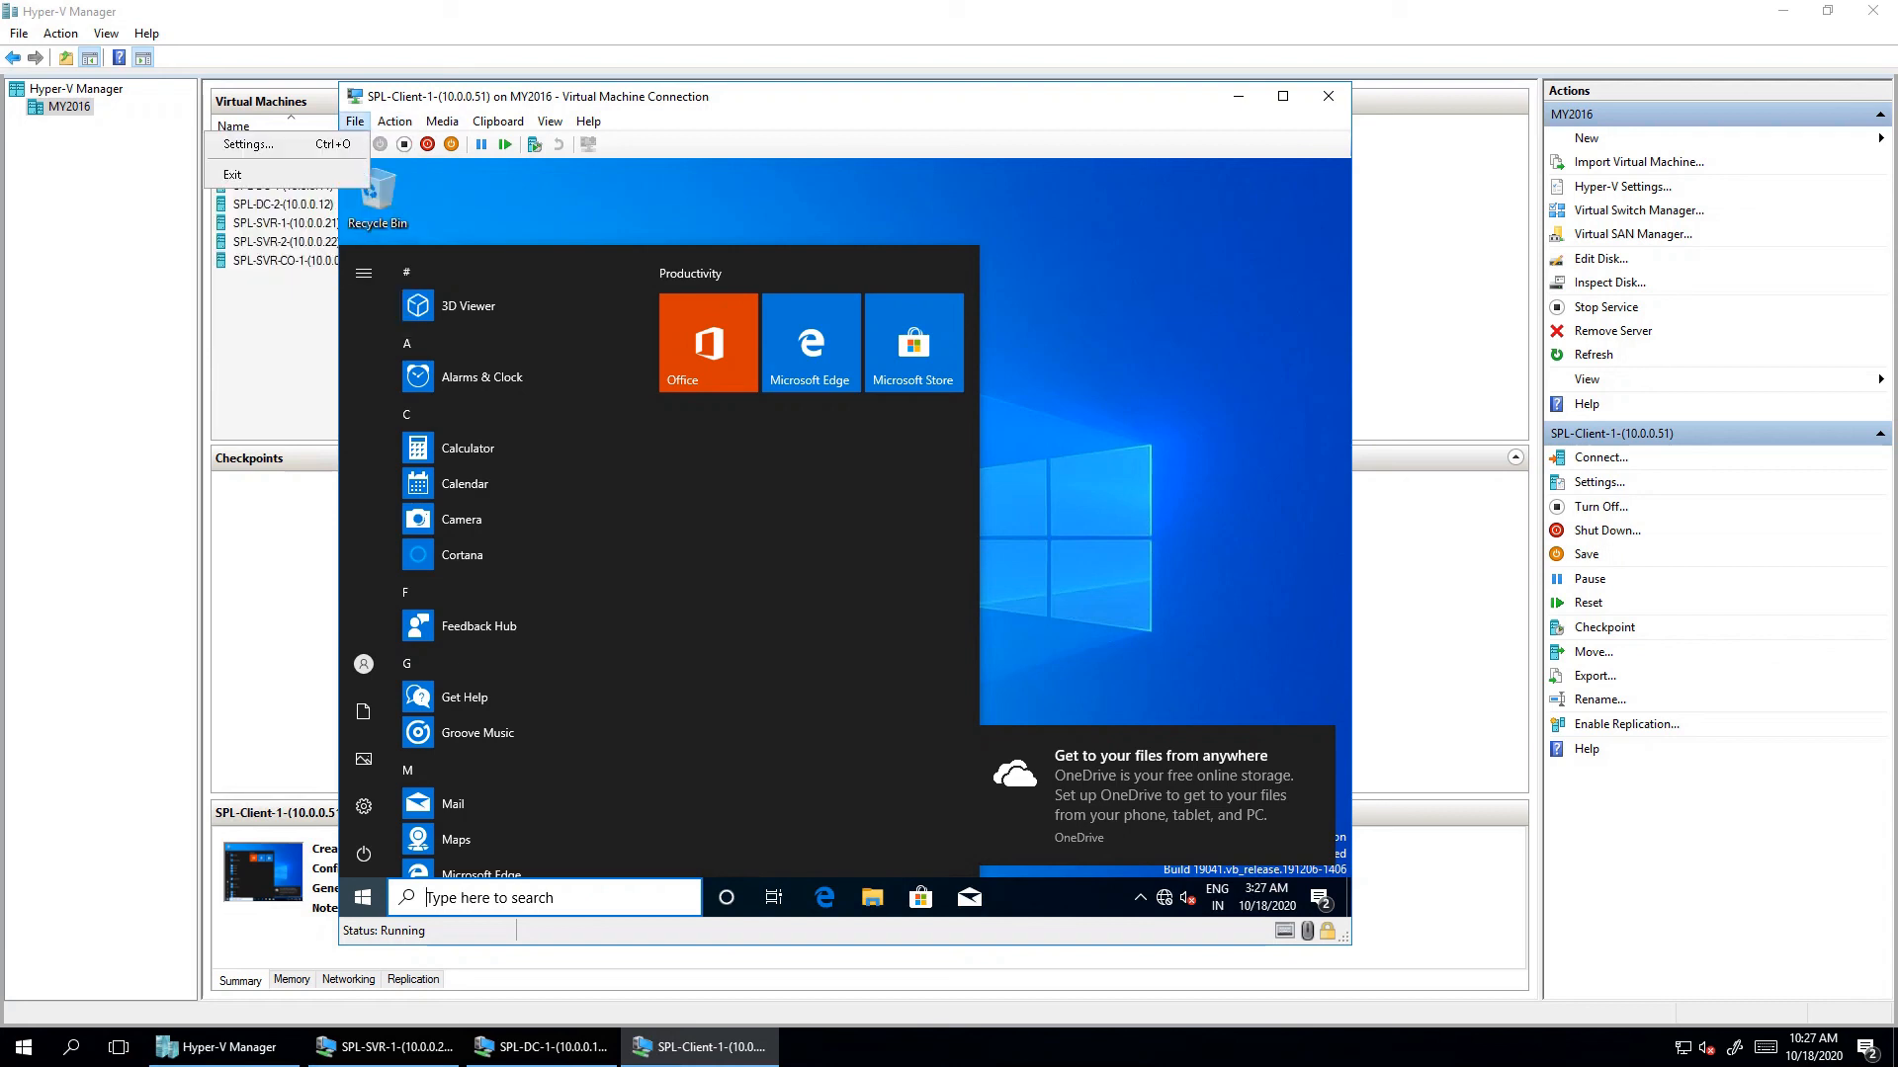
pyautogui.moveTo(355, 121)
pyautogui.click(267, 145)
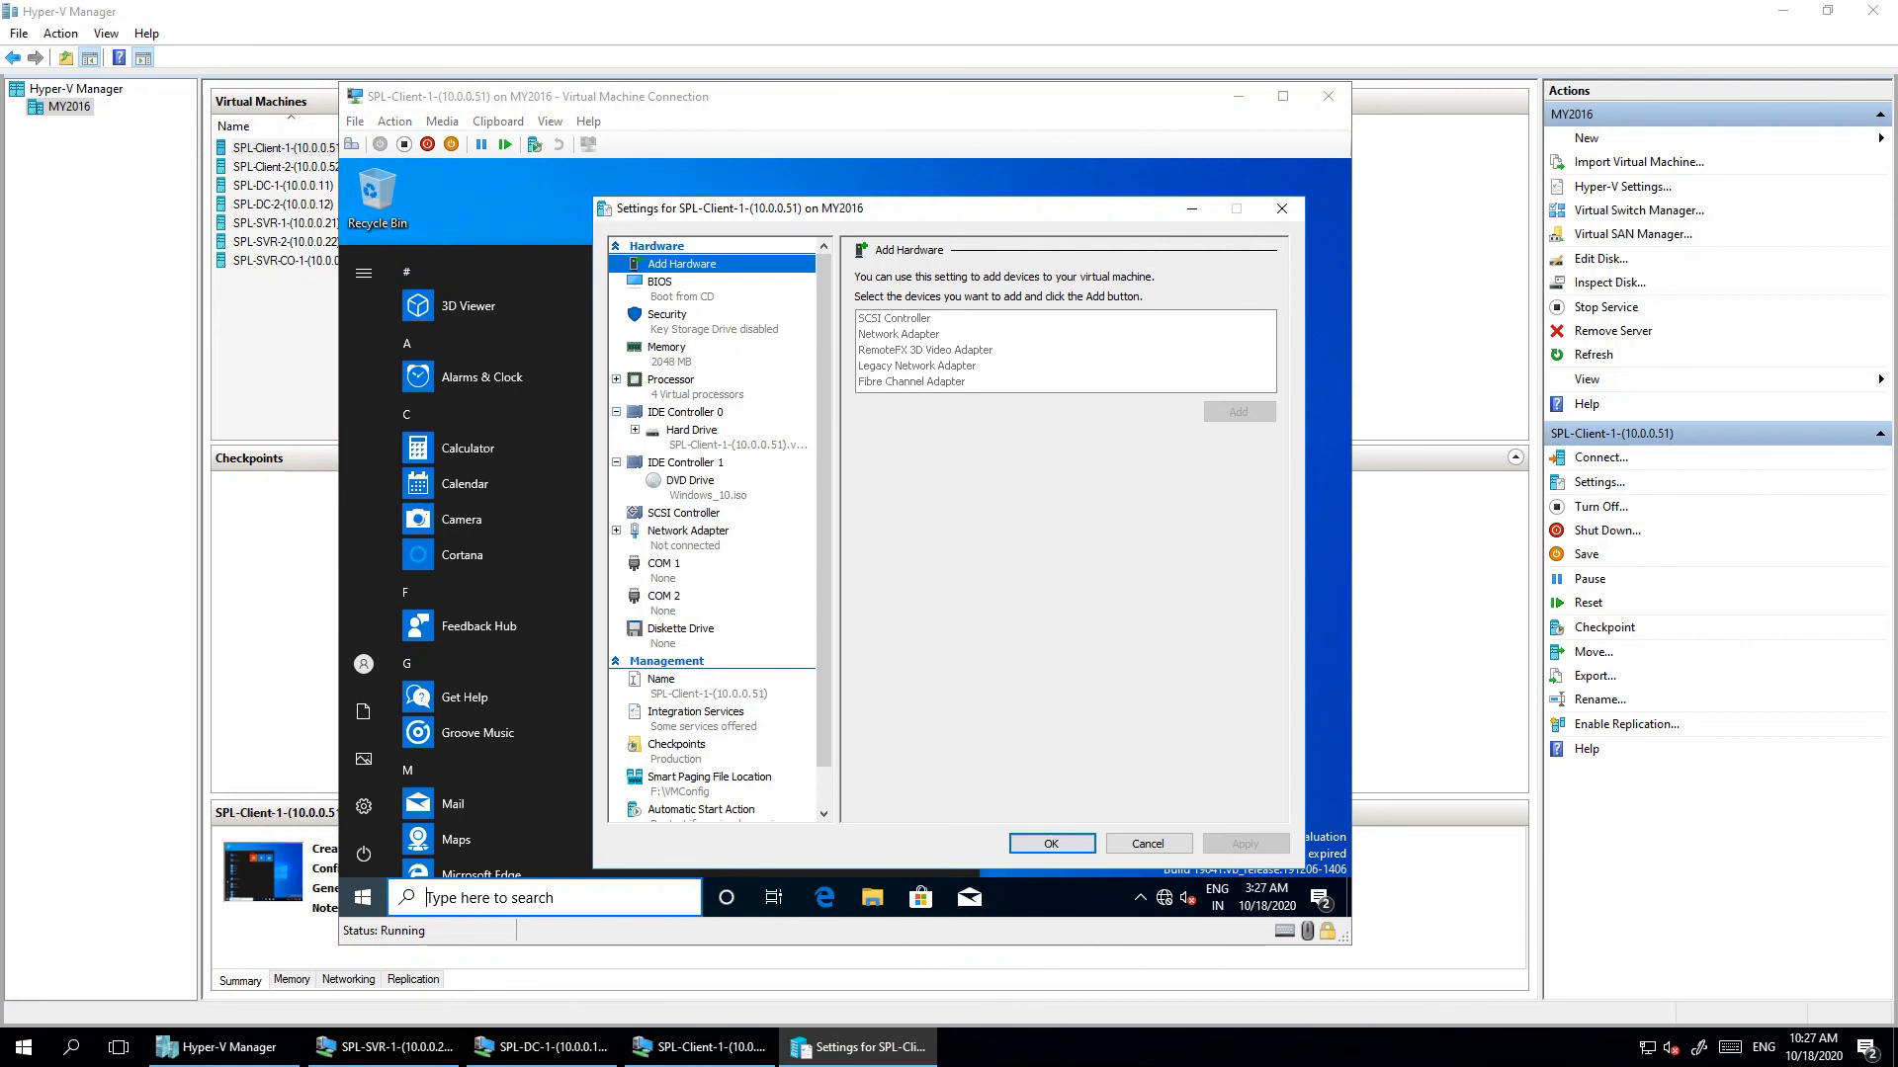
pyautogui.click(688, 532)
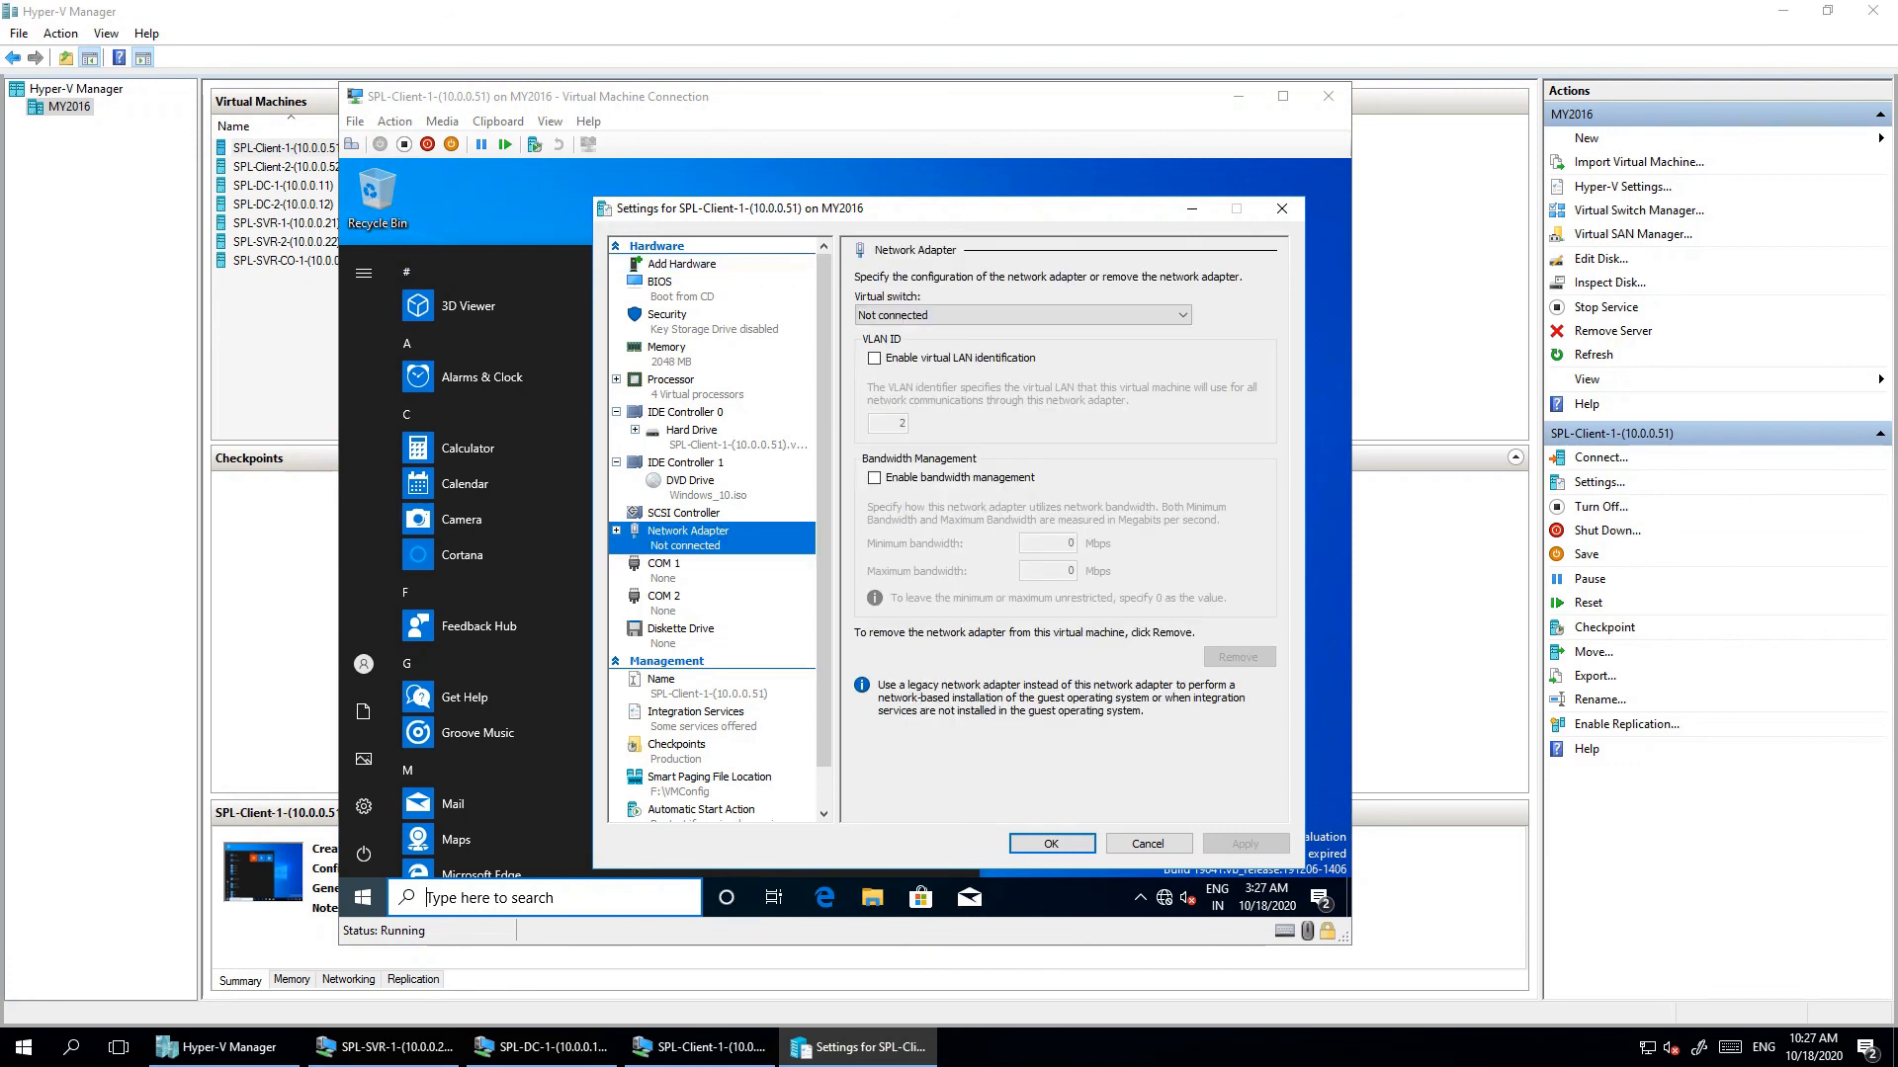
pyautogui.click(1022, 315)
pyautogui.click(875, 346)
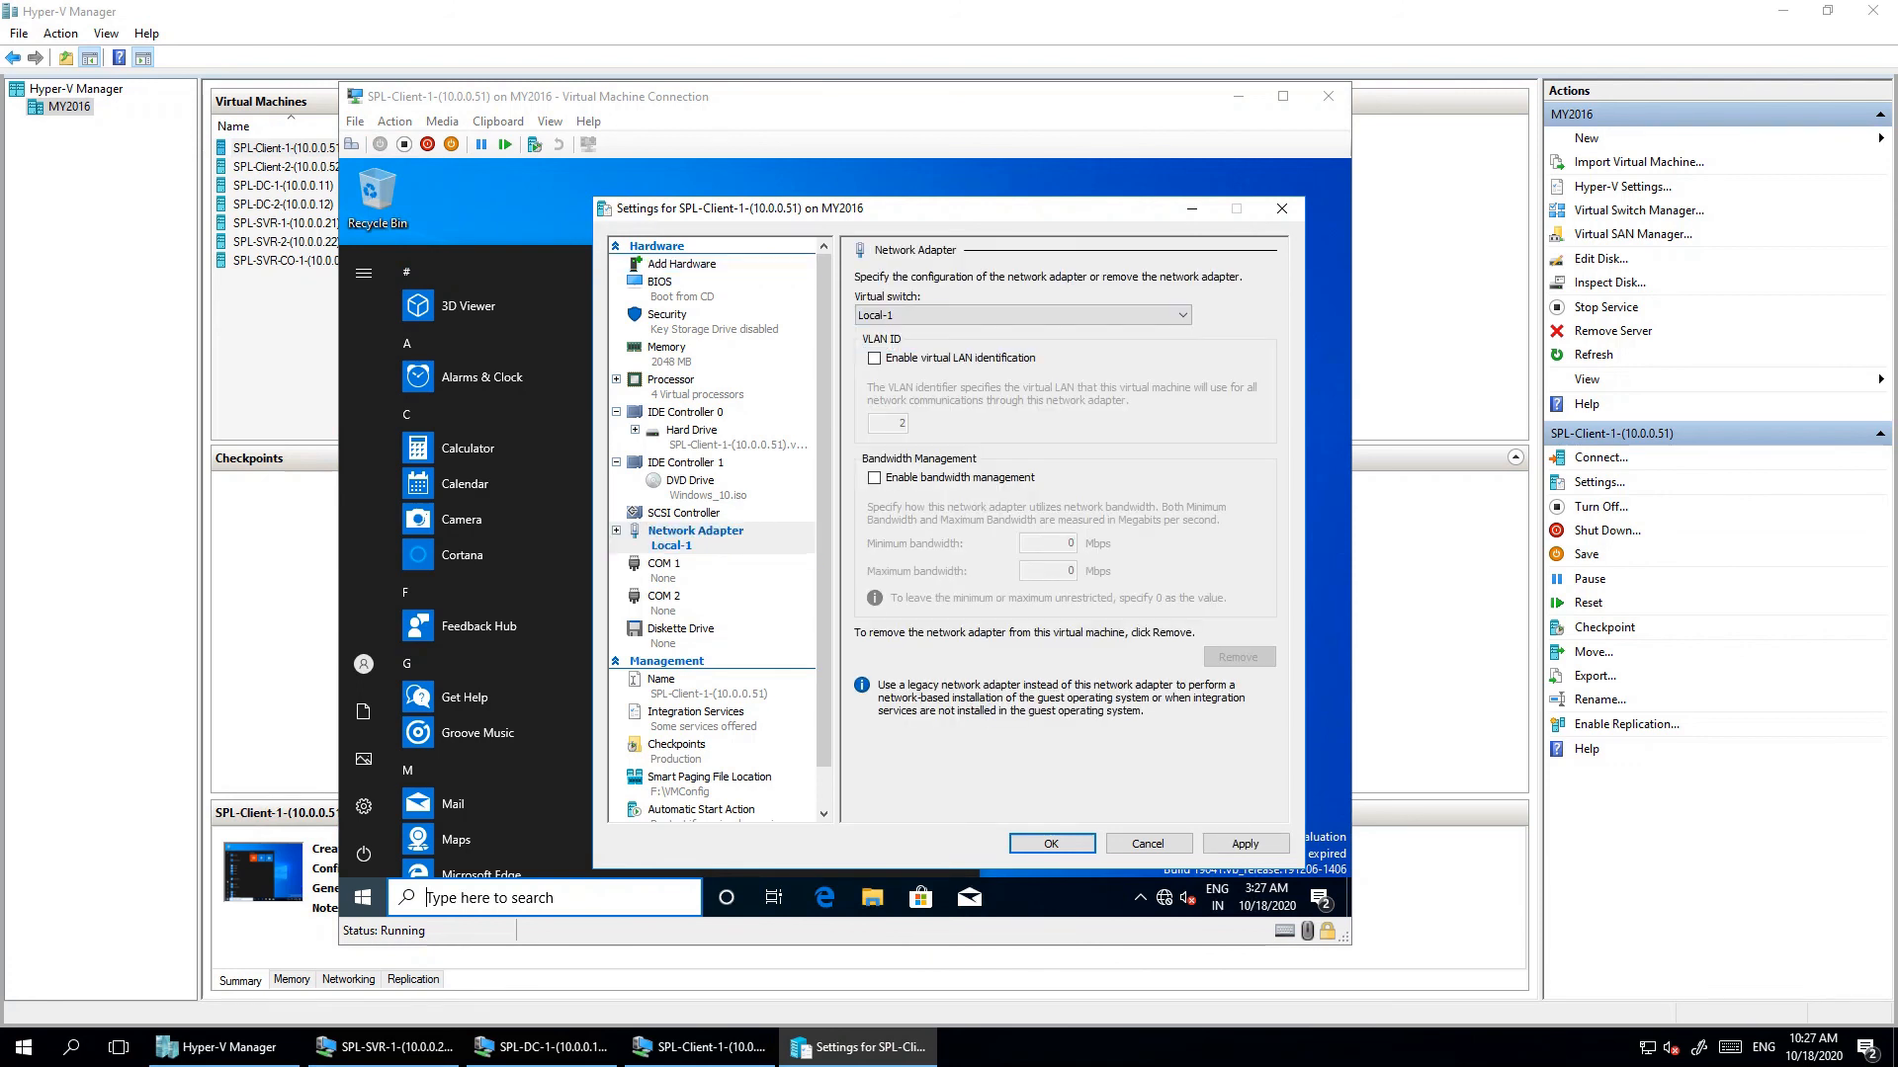
pyautogui.click(1051, 843)
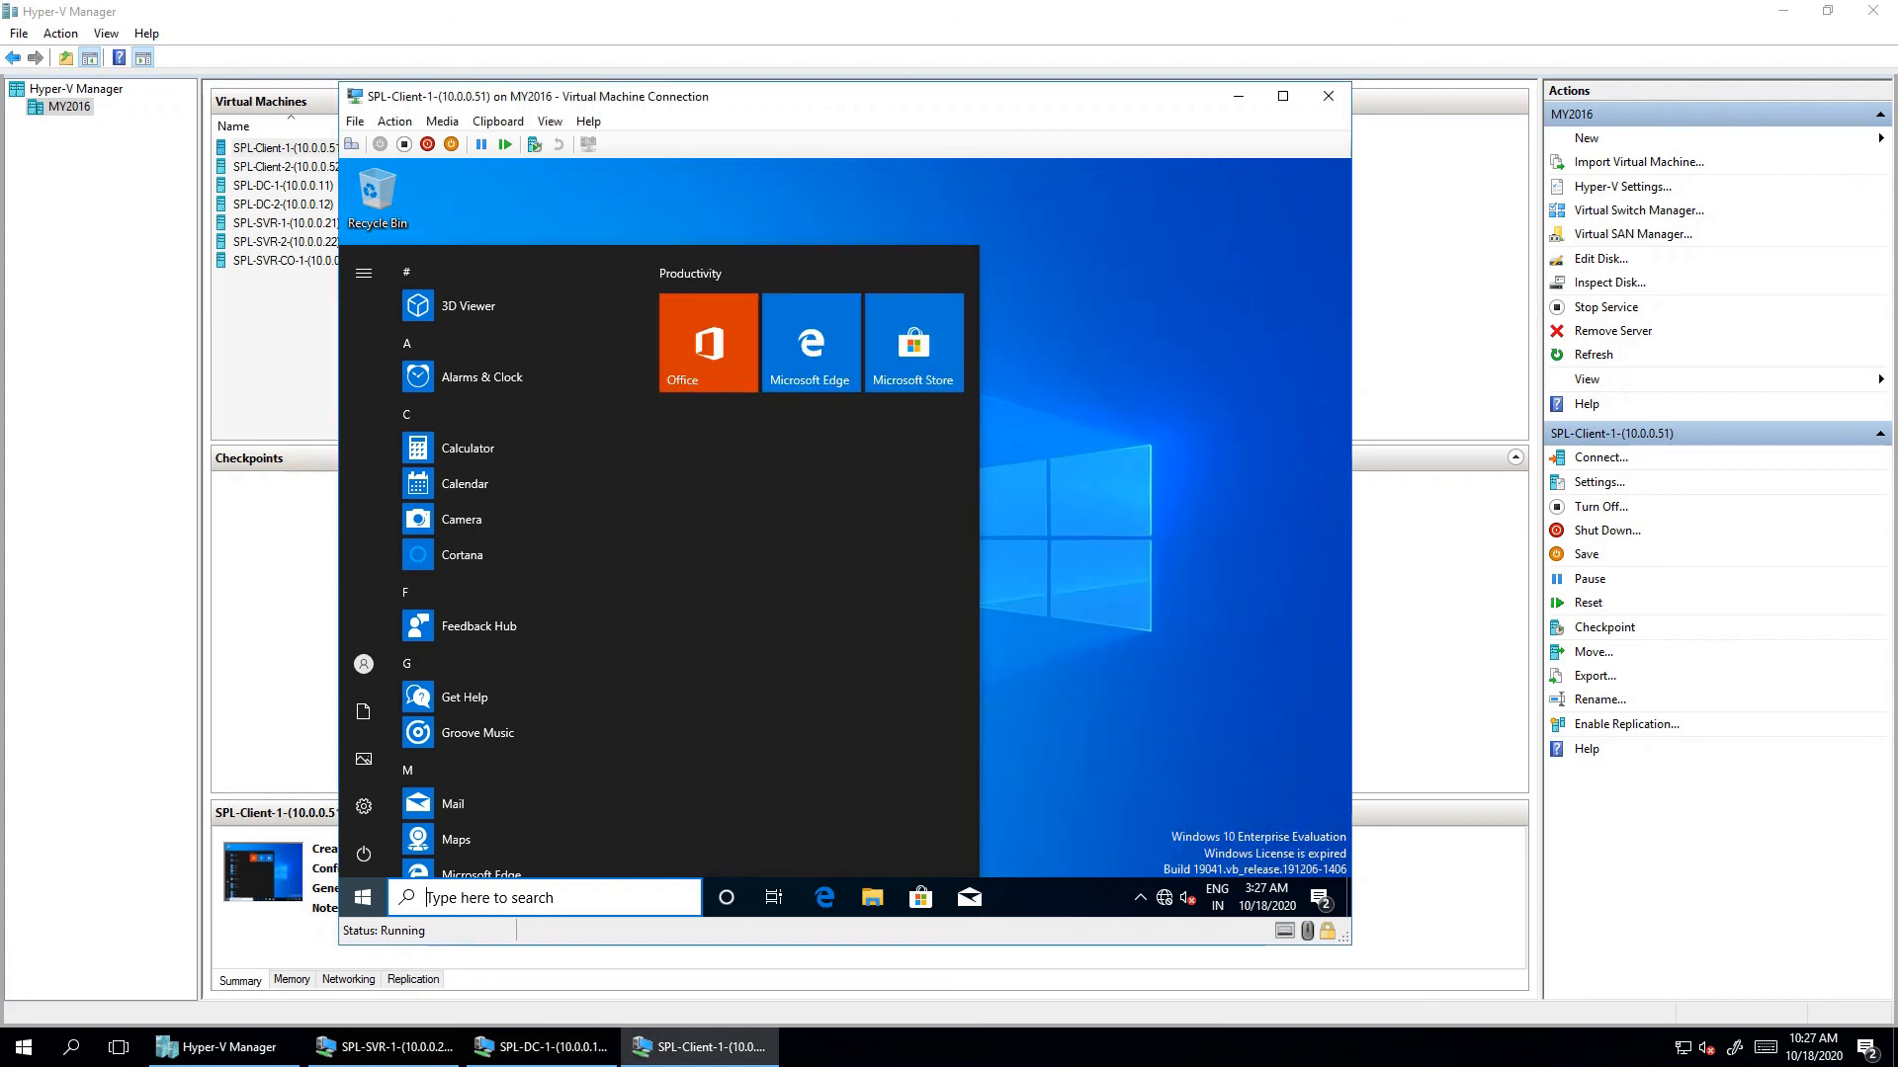
# - Open the Ethernet adapter's properties from Client1's network settings
pyautogui.rightClick(1164, 897)
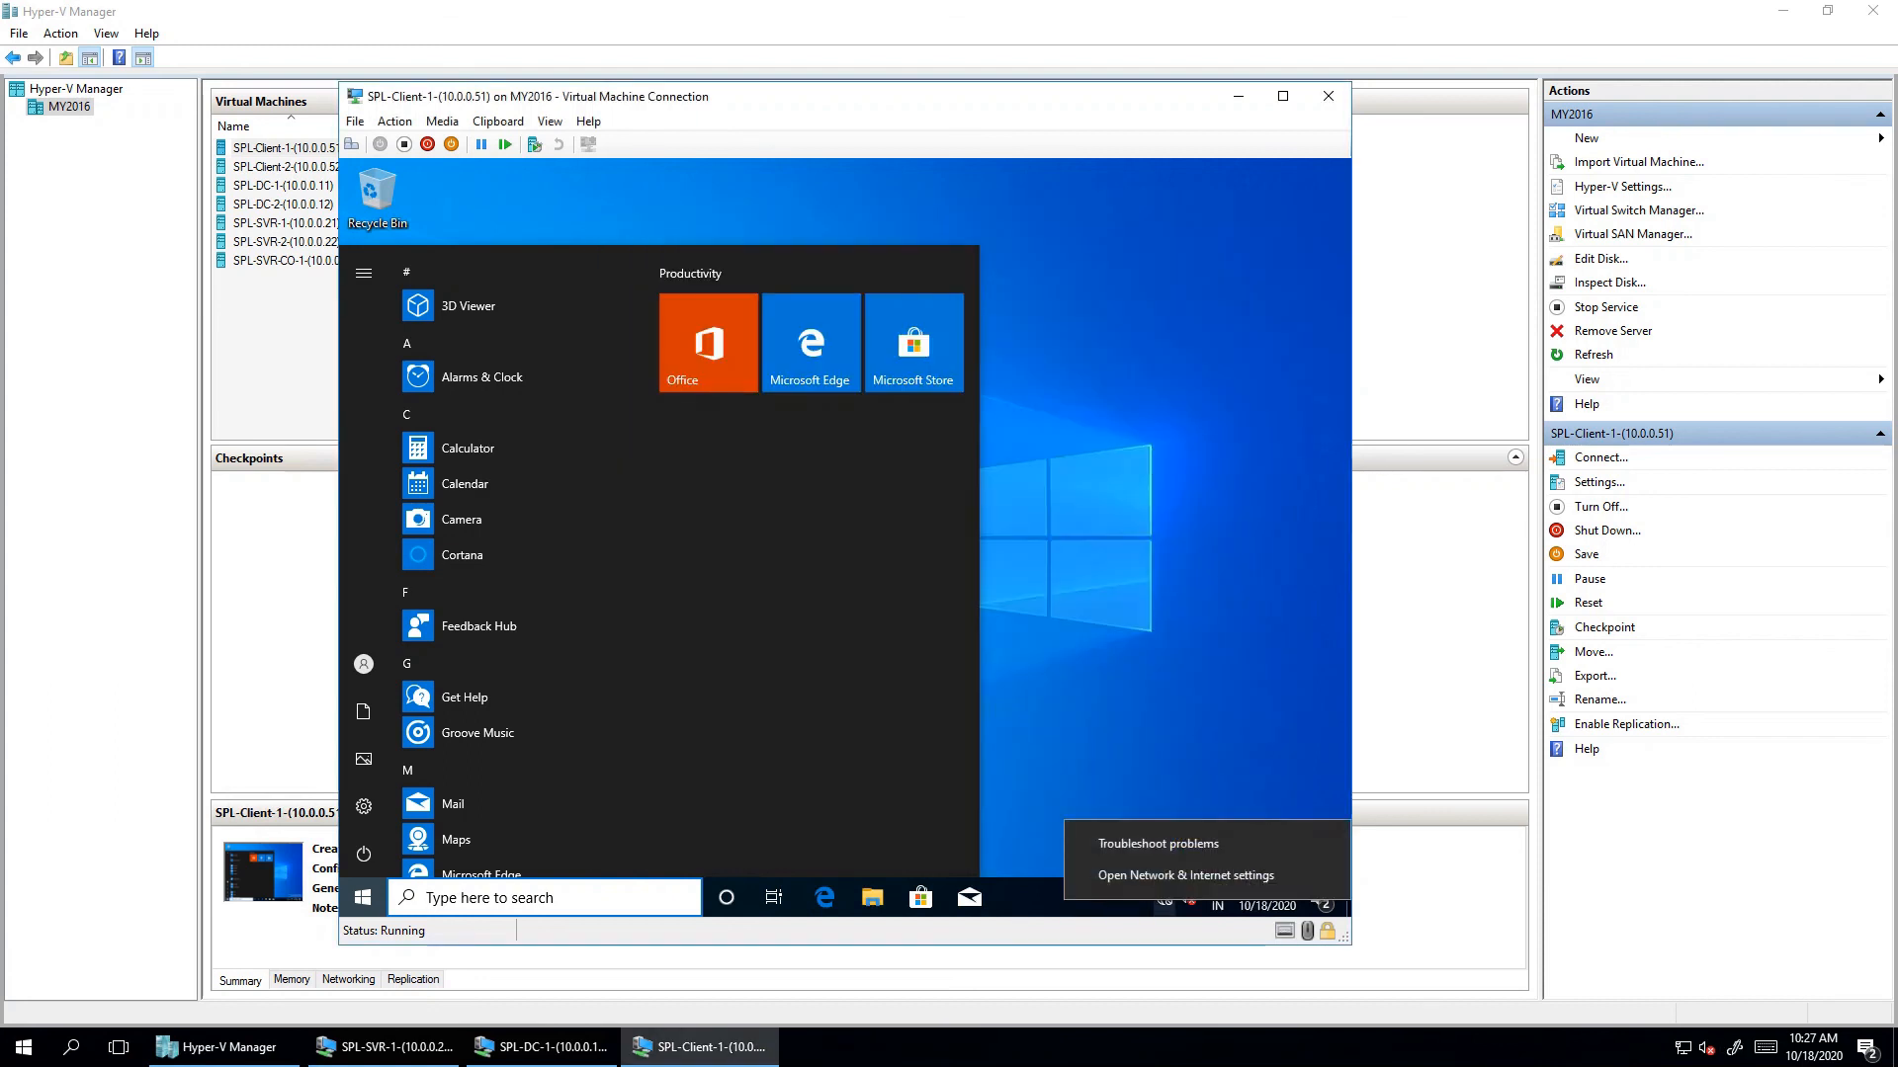
pyautogui.click(1185, 875)
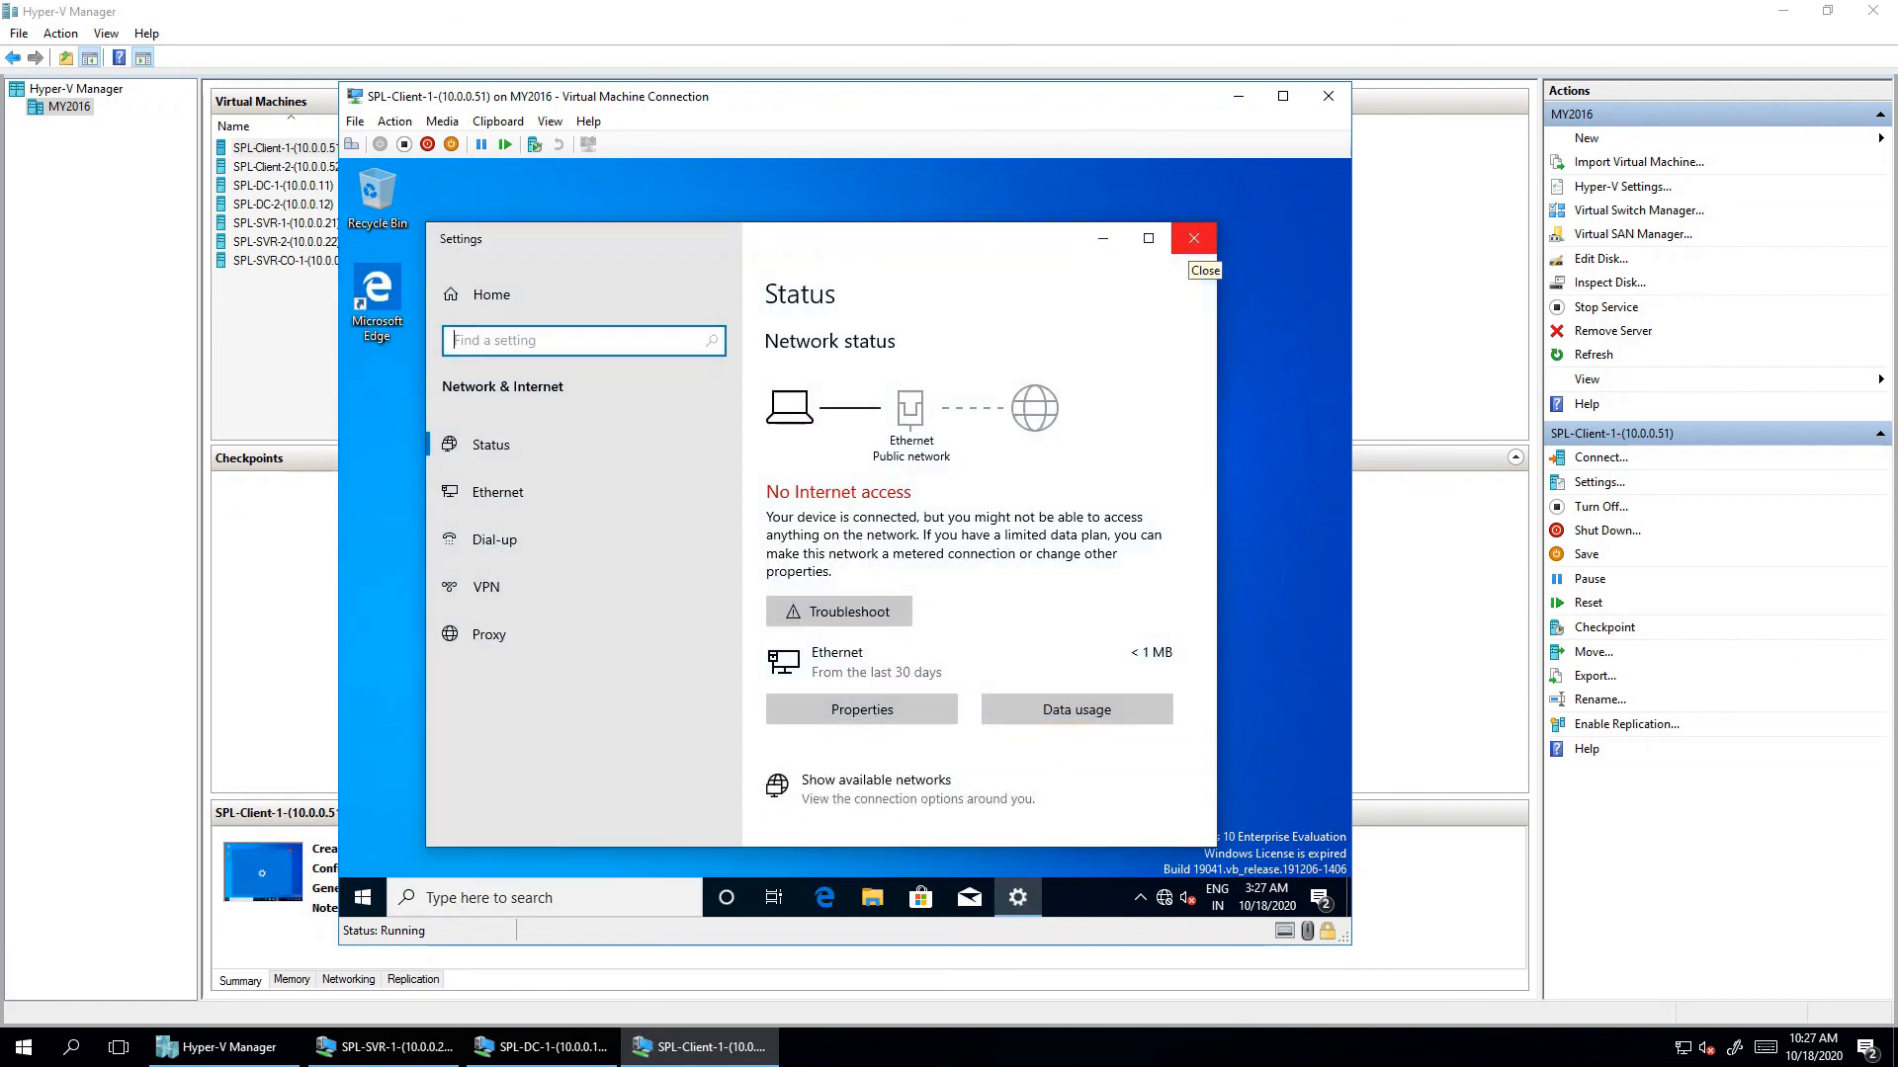
pyautogui.click(497, 491)
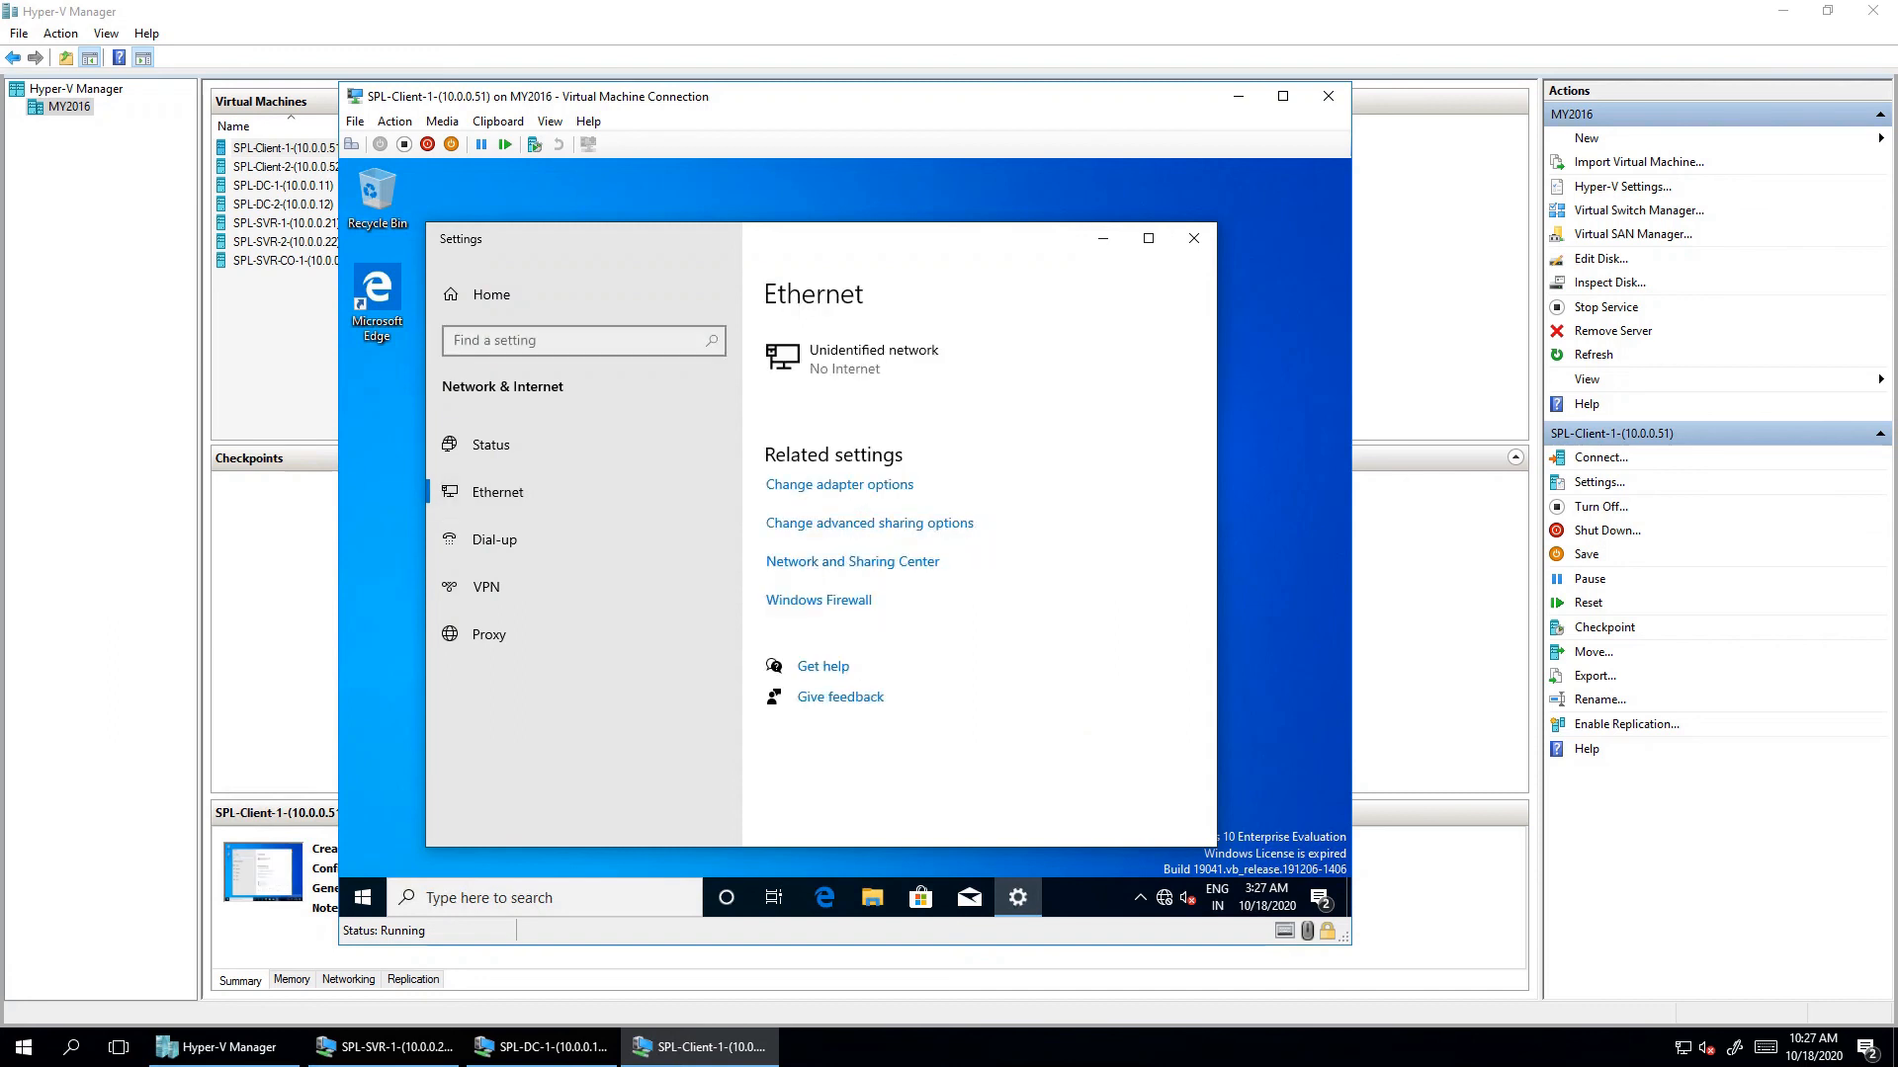
pyautogui.click(839, 485)
pyautogui.click(605, 366)
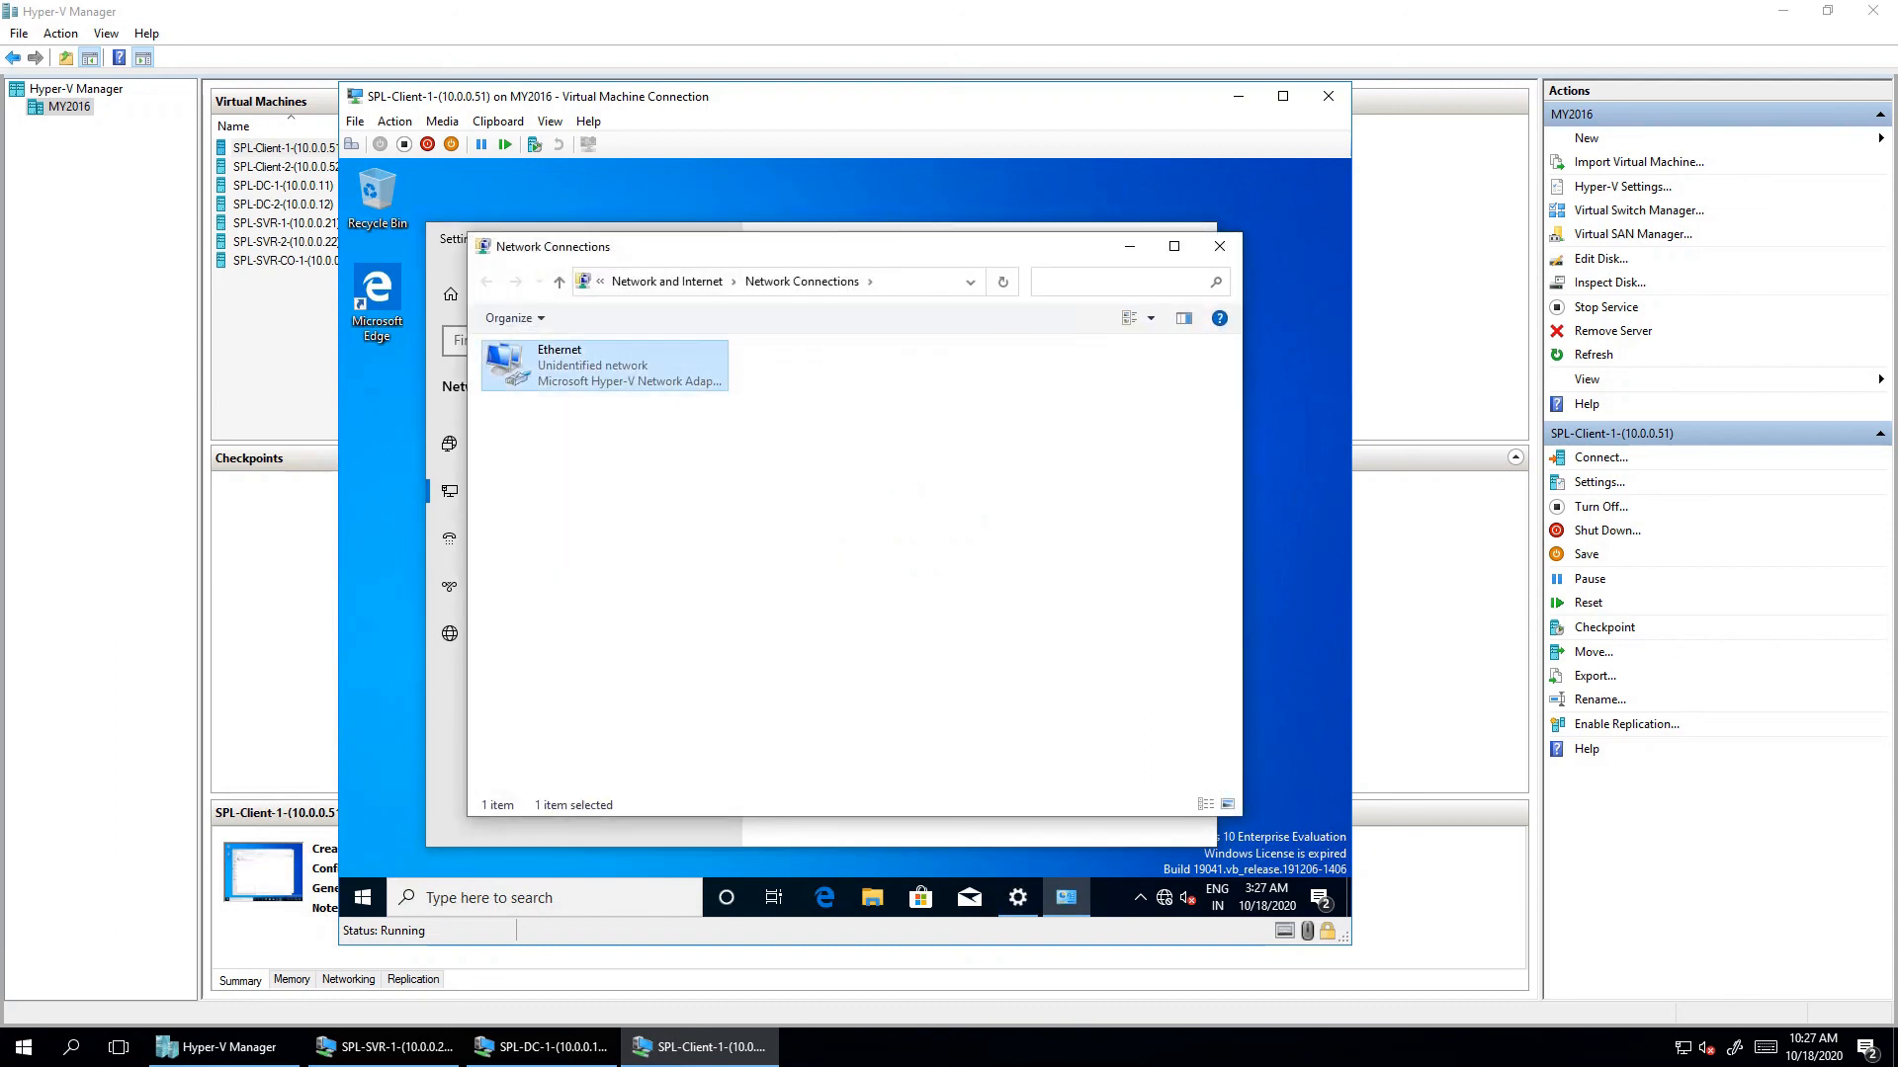
pyautogui.doubleClick(605, 366)
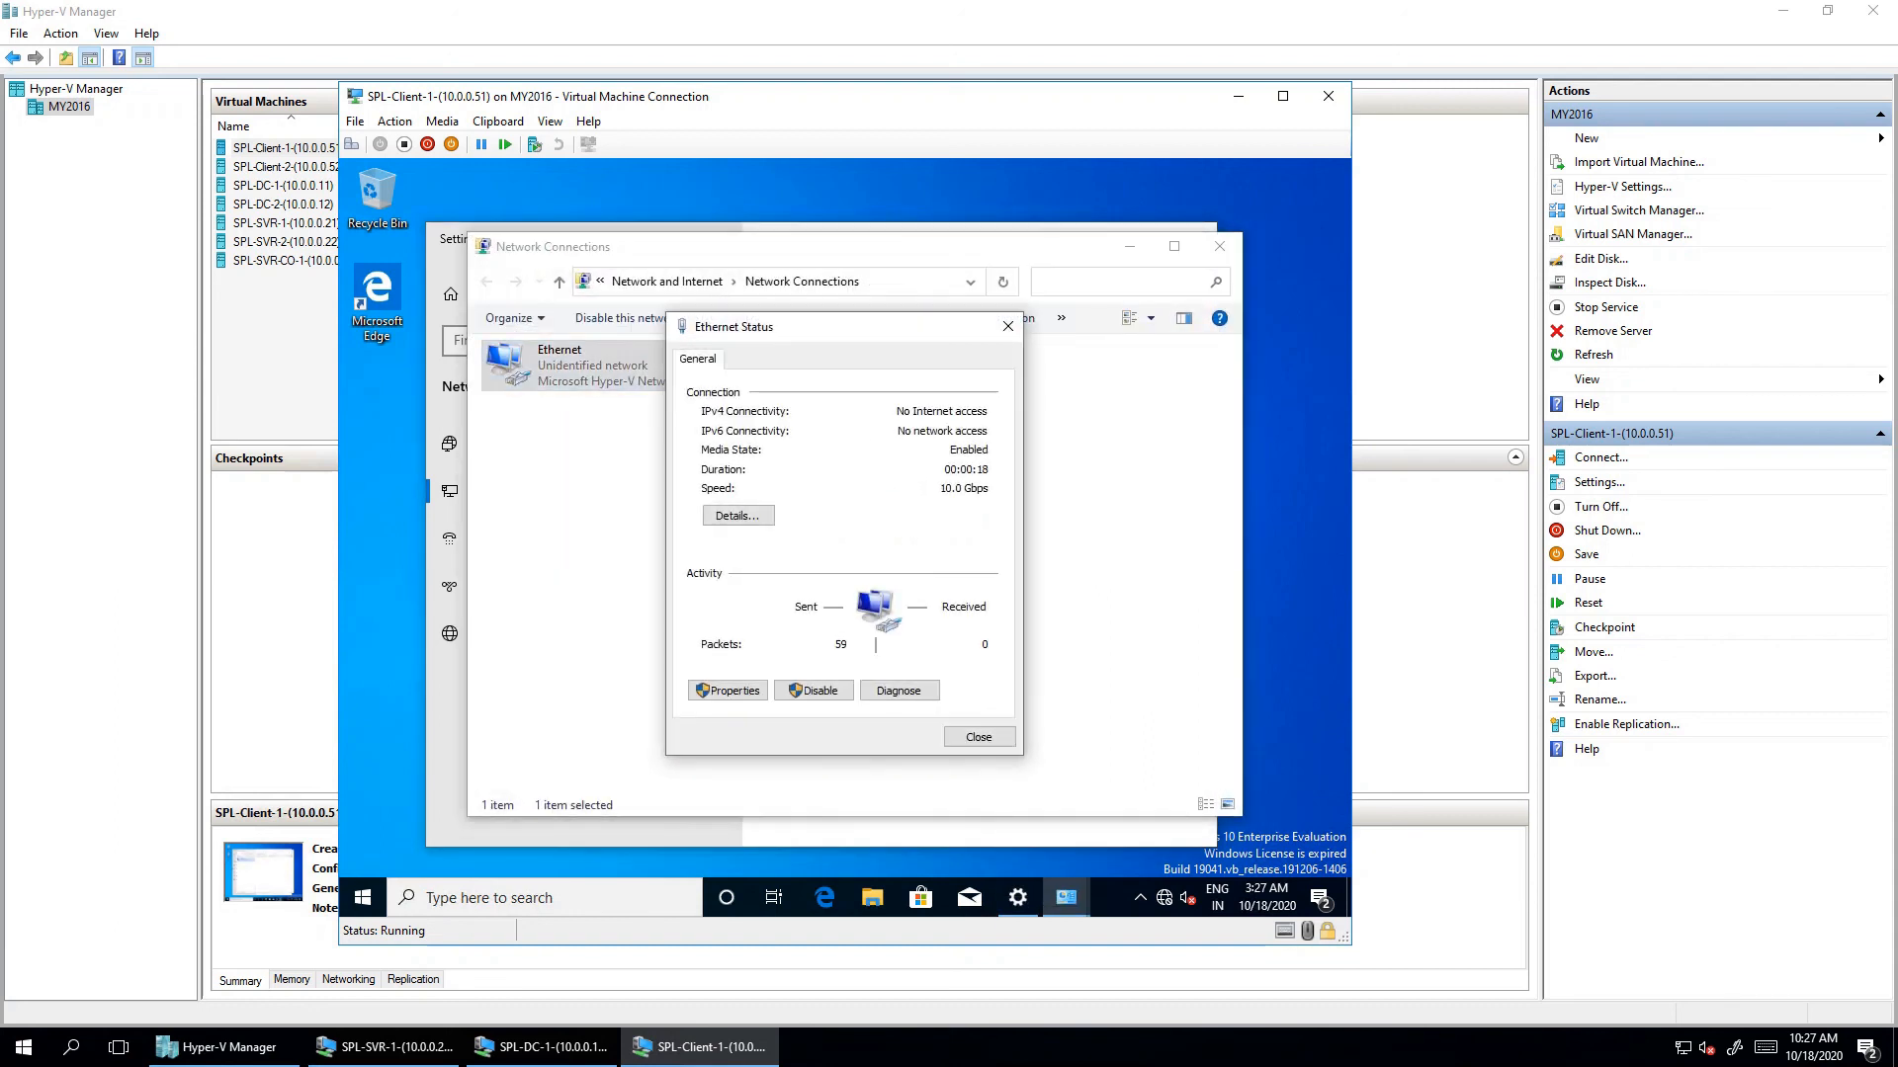
pyautogui.press('Return')
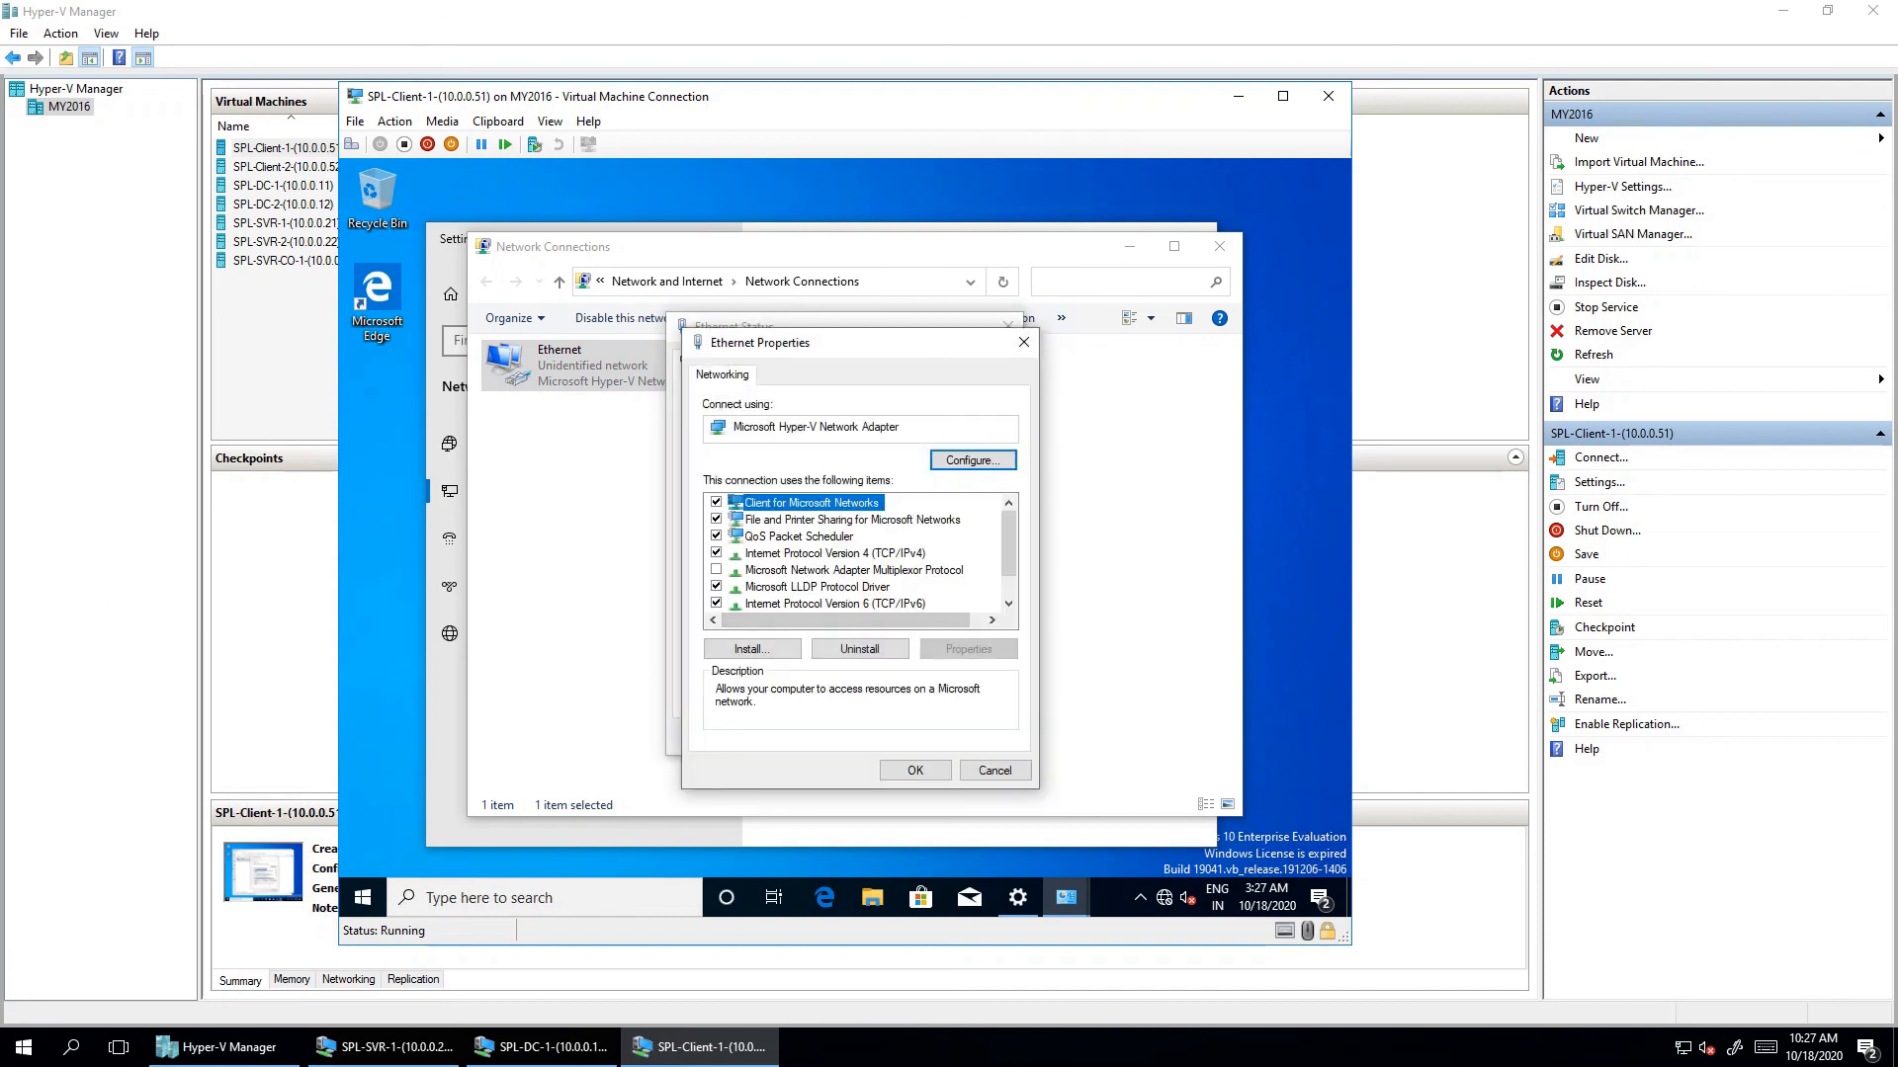
# - Disable IPv6 and give IPv4 the static address 10.0.0.51
pyautogui.click(715, 603)
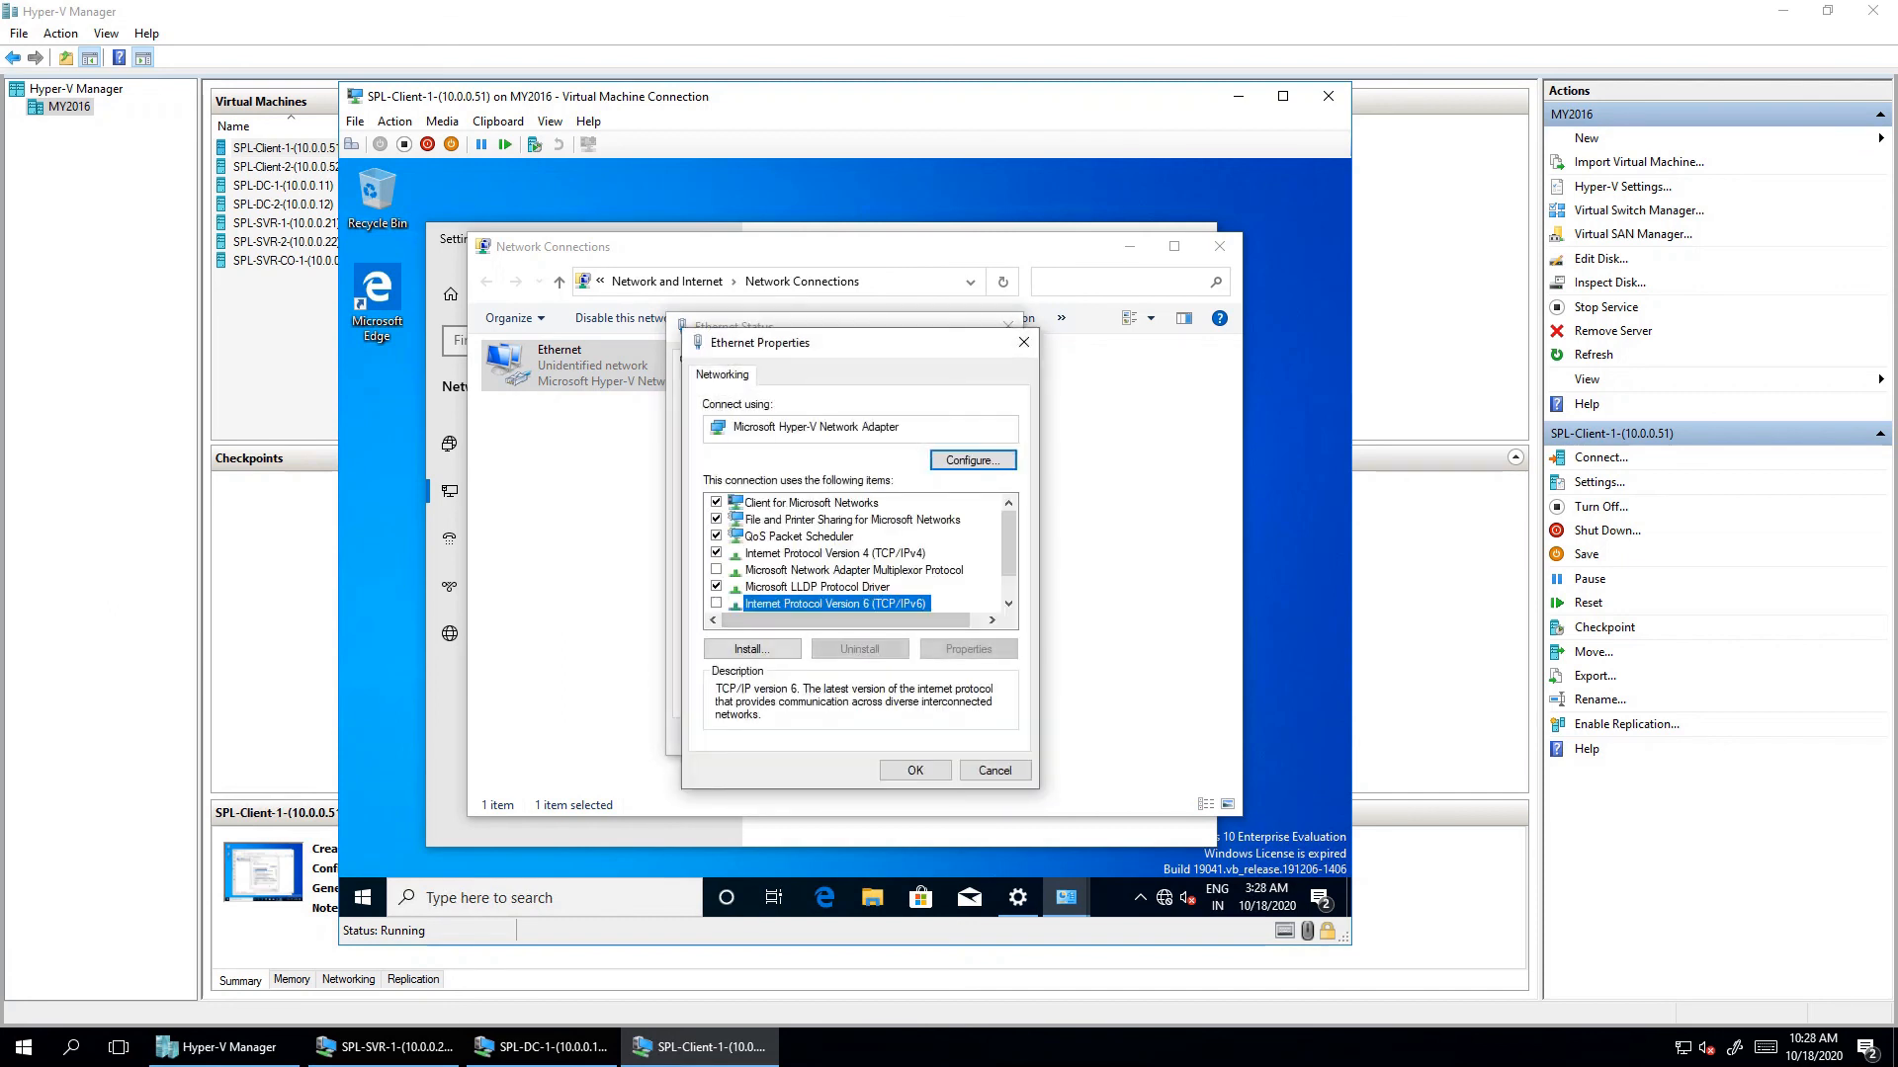
pyautogui.click(835, 554)
pyautogui.click(968, 649)
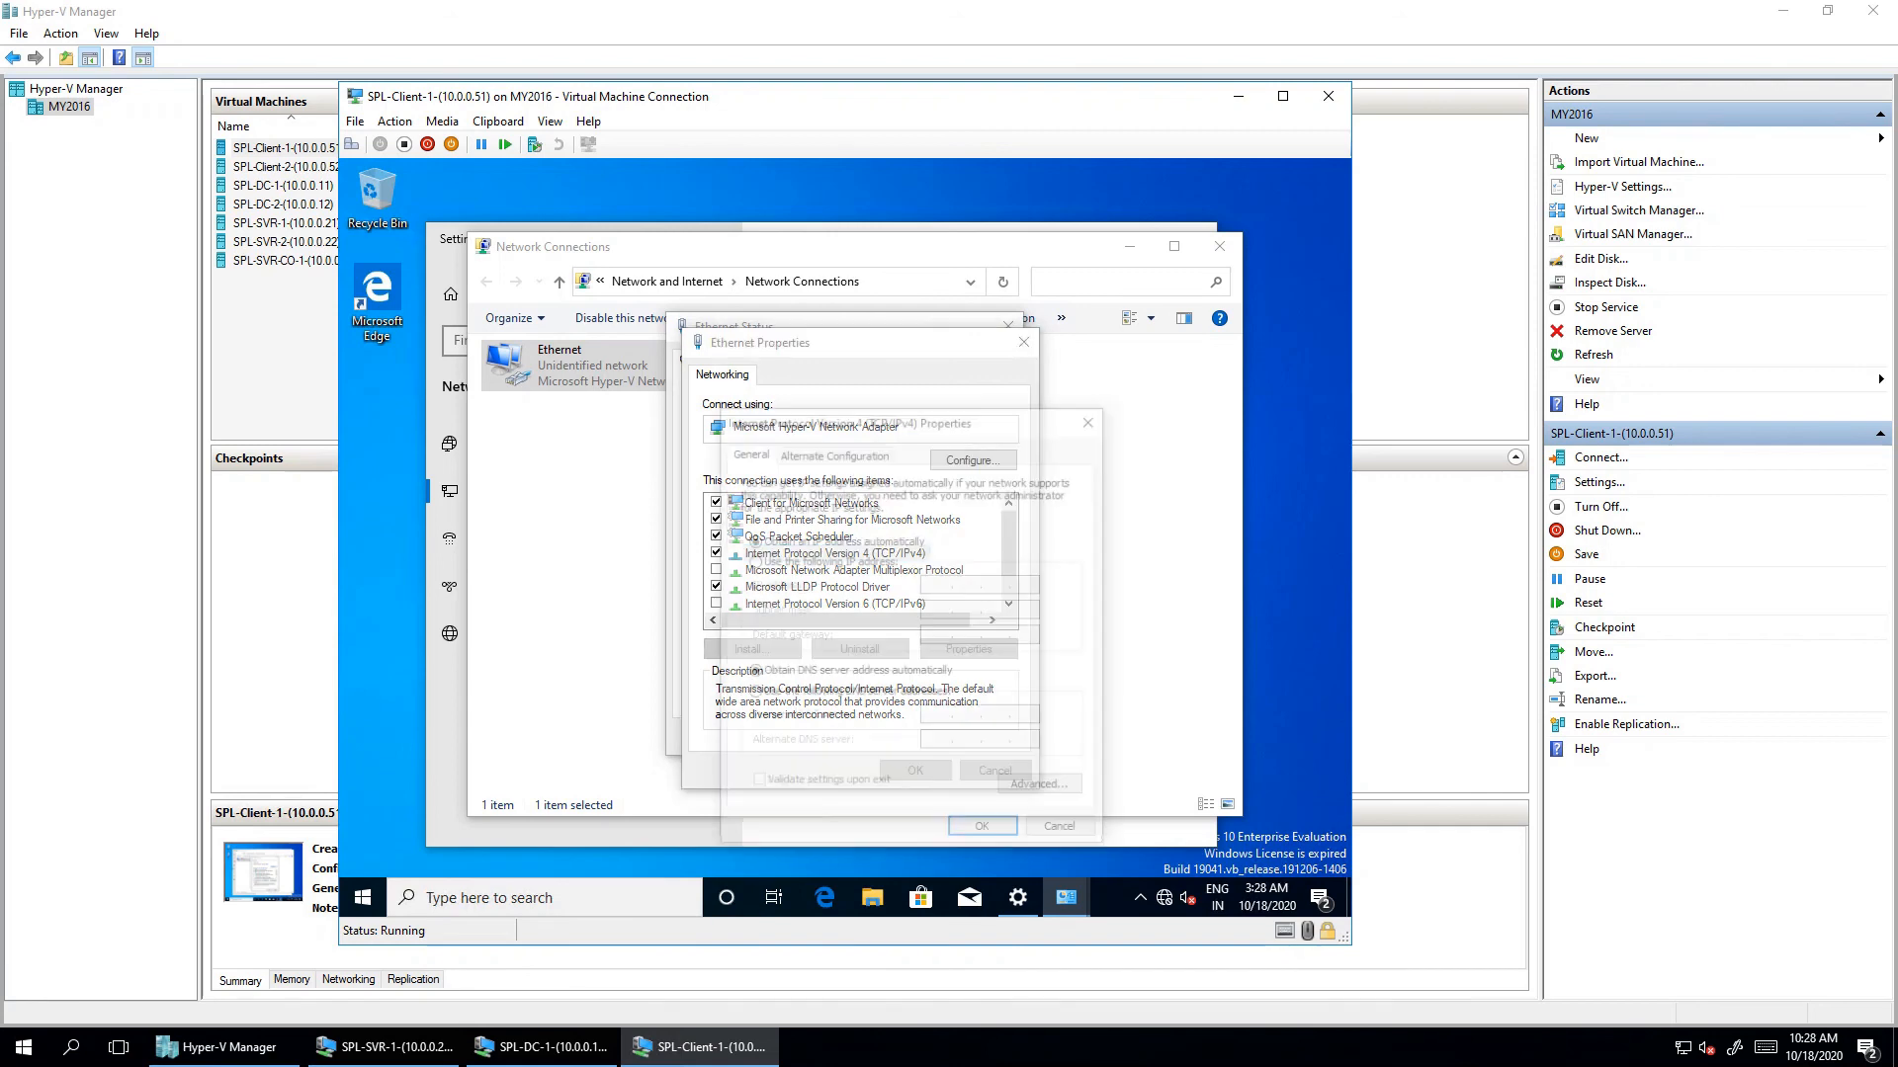
pyautogui.click(753, 561)
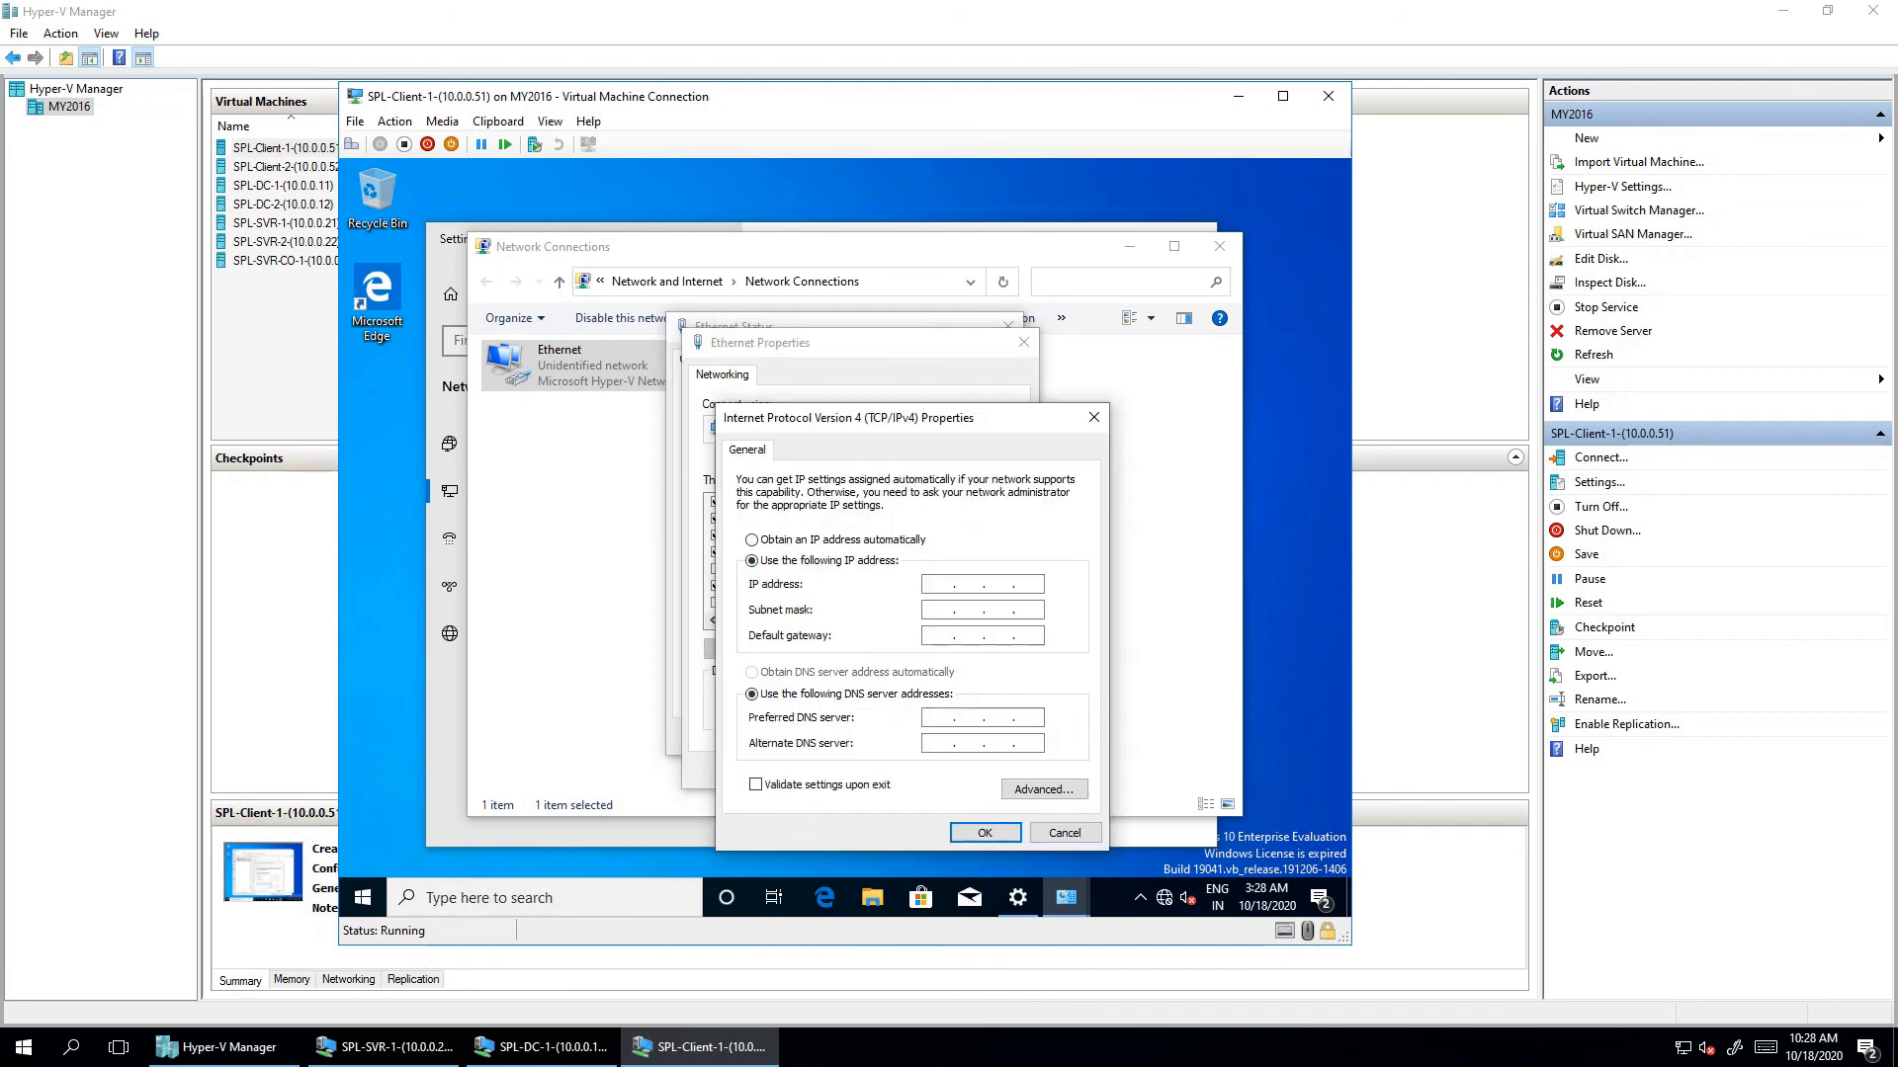
pyautogui.write('10')
pyautogui.write('1')
pyautogui.press('Tab')
# - Set preferred DNS server 10.0.0.11, apply, and close the Ethernet dialogs
pyautogui.click(952, 693)
pyautogui.click(940, 717)
pyautogui.write('10 . 0 . 0 . 11')
pyautogui.click(985, 832)
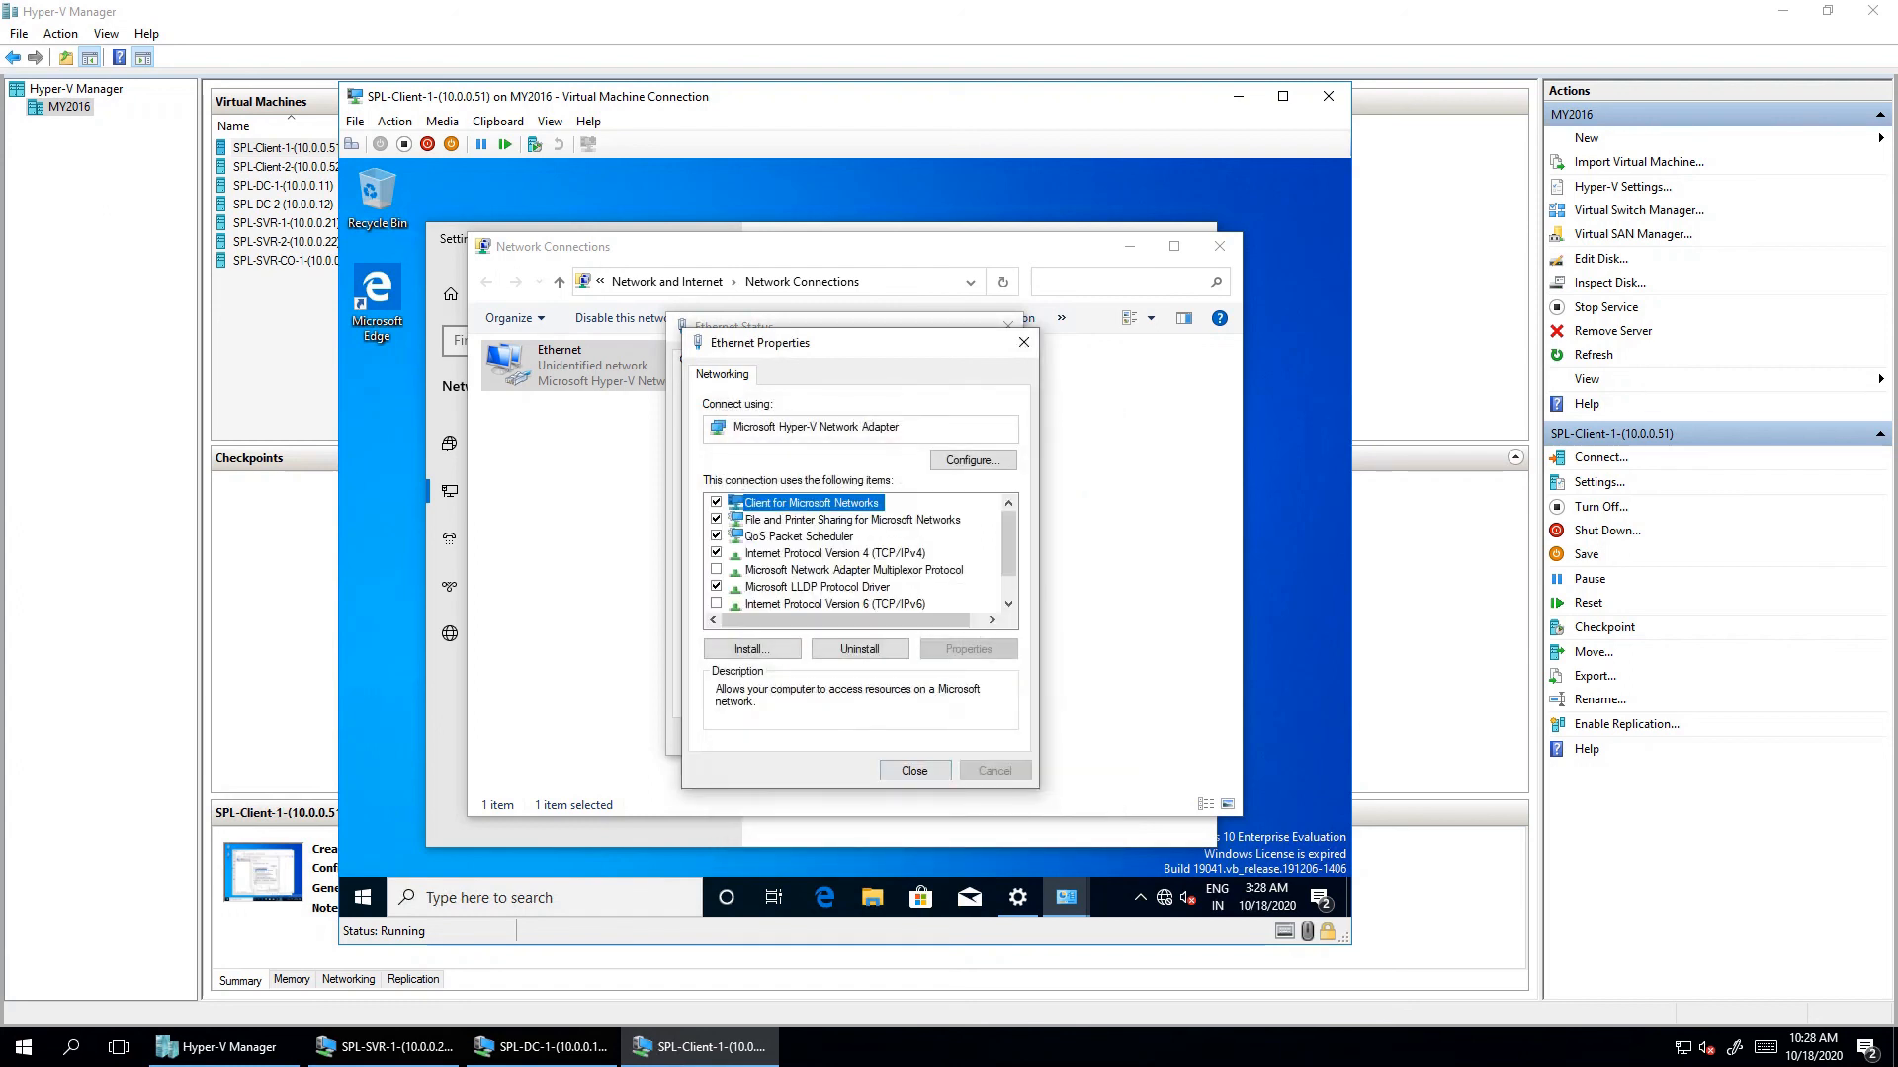
pyautogui.click(914, 770)
pyautogui.click(979, 736)
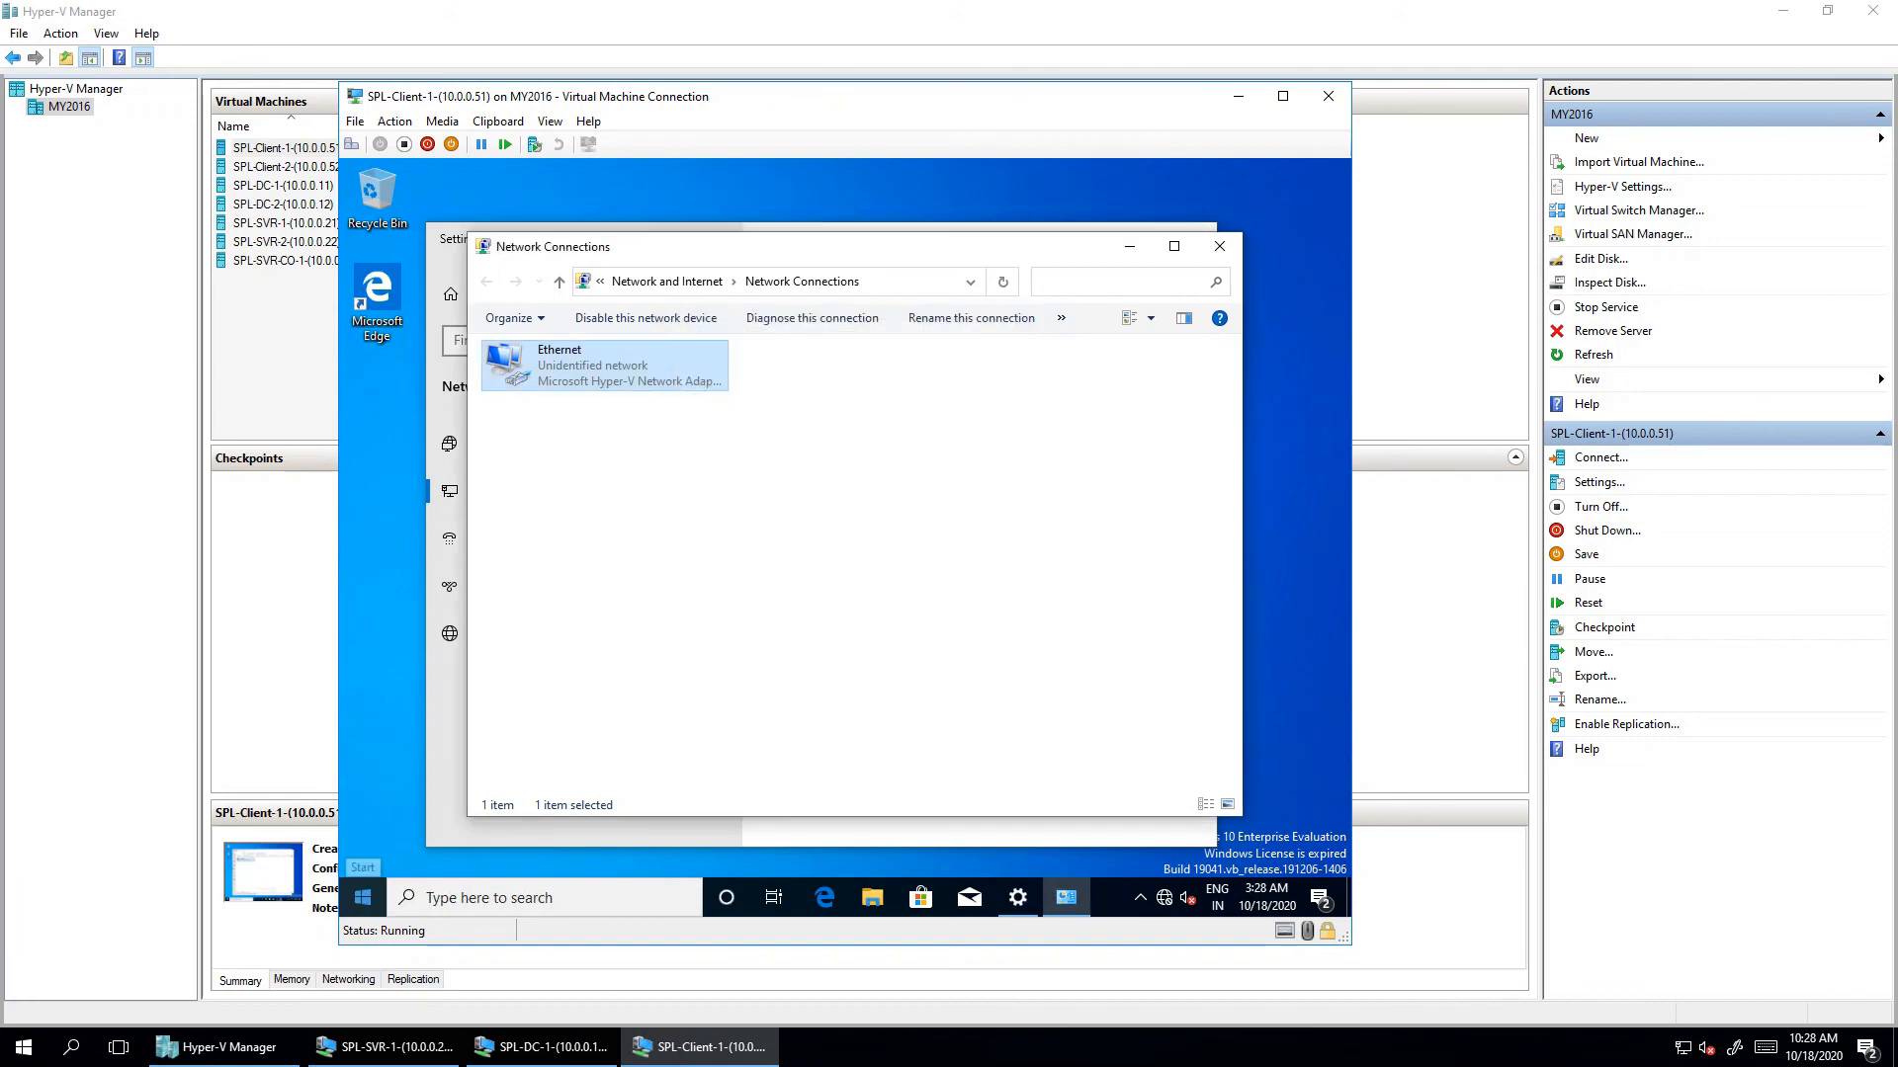
pyautogui.click(363, 897)
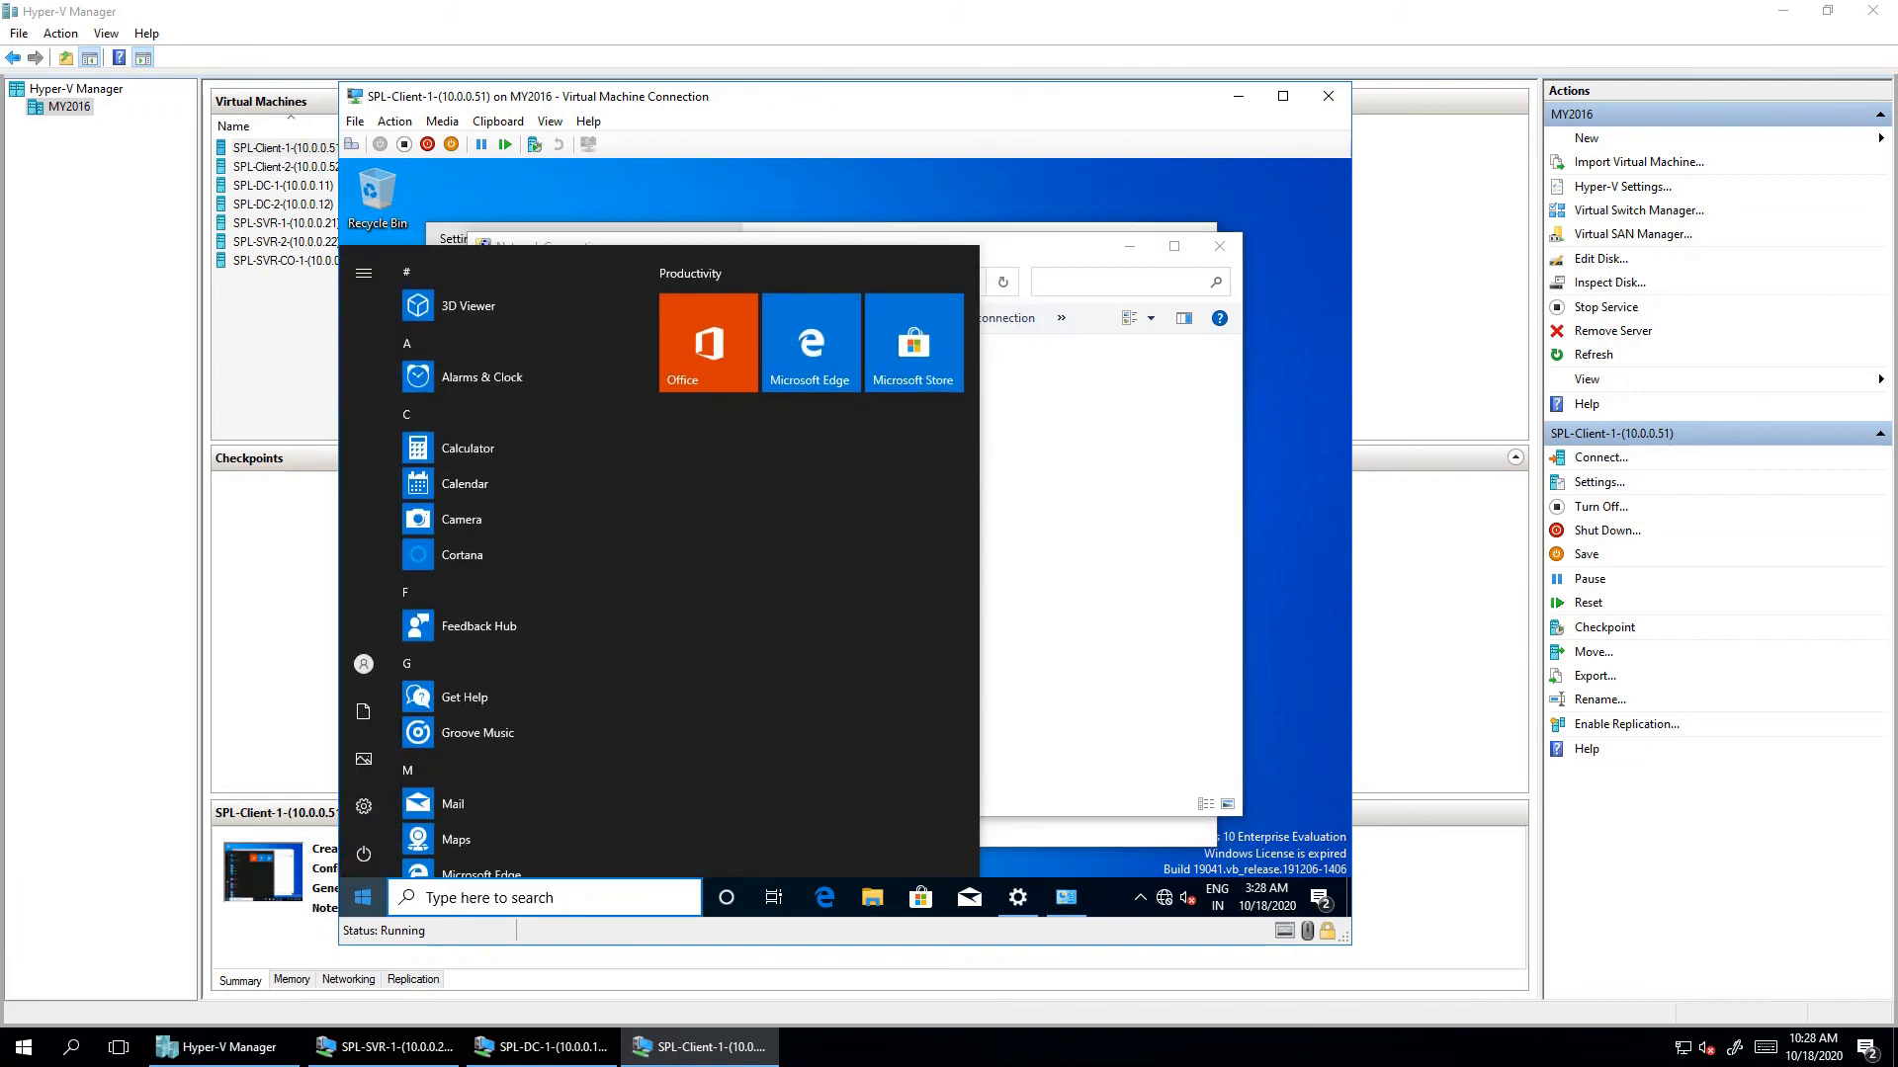
# - Open This PC's system properties and start changing the computer name
pyautogui.write('this')
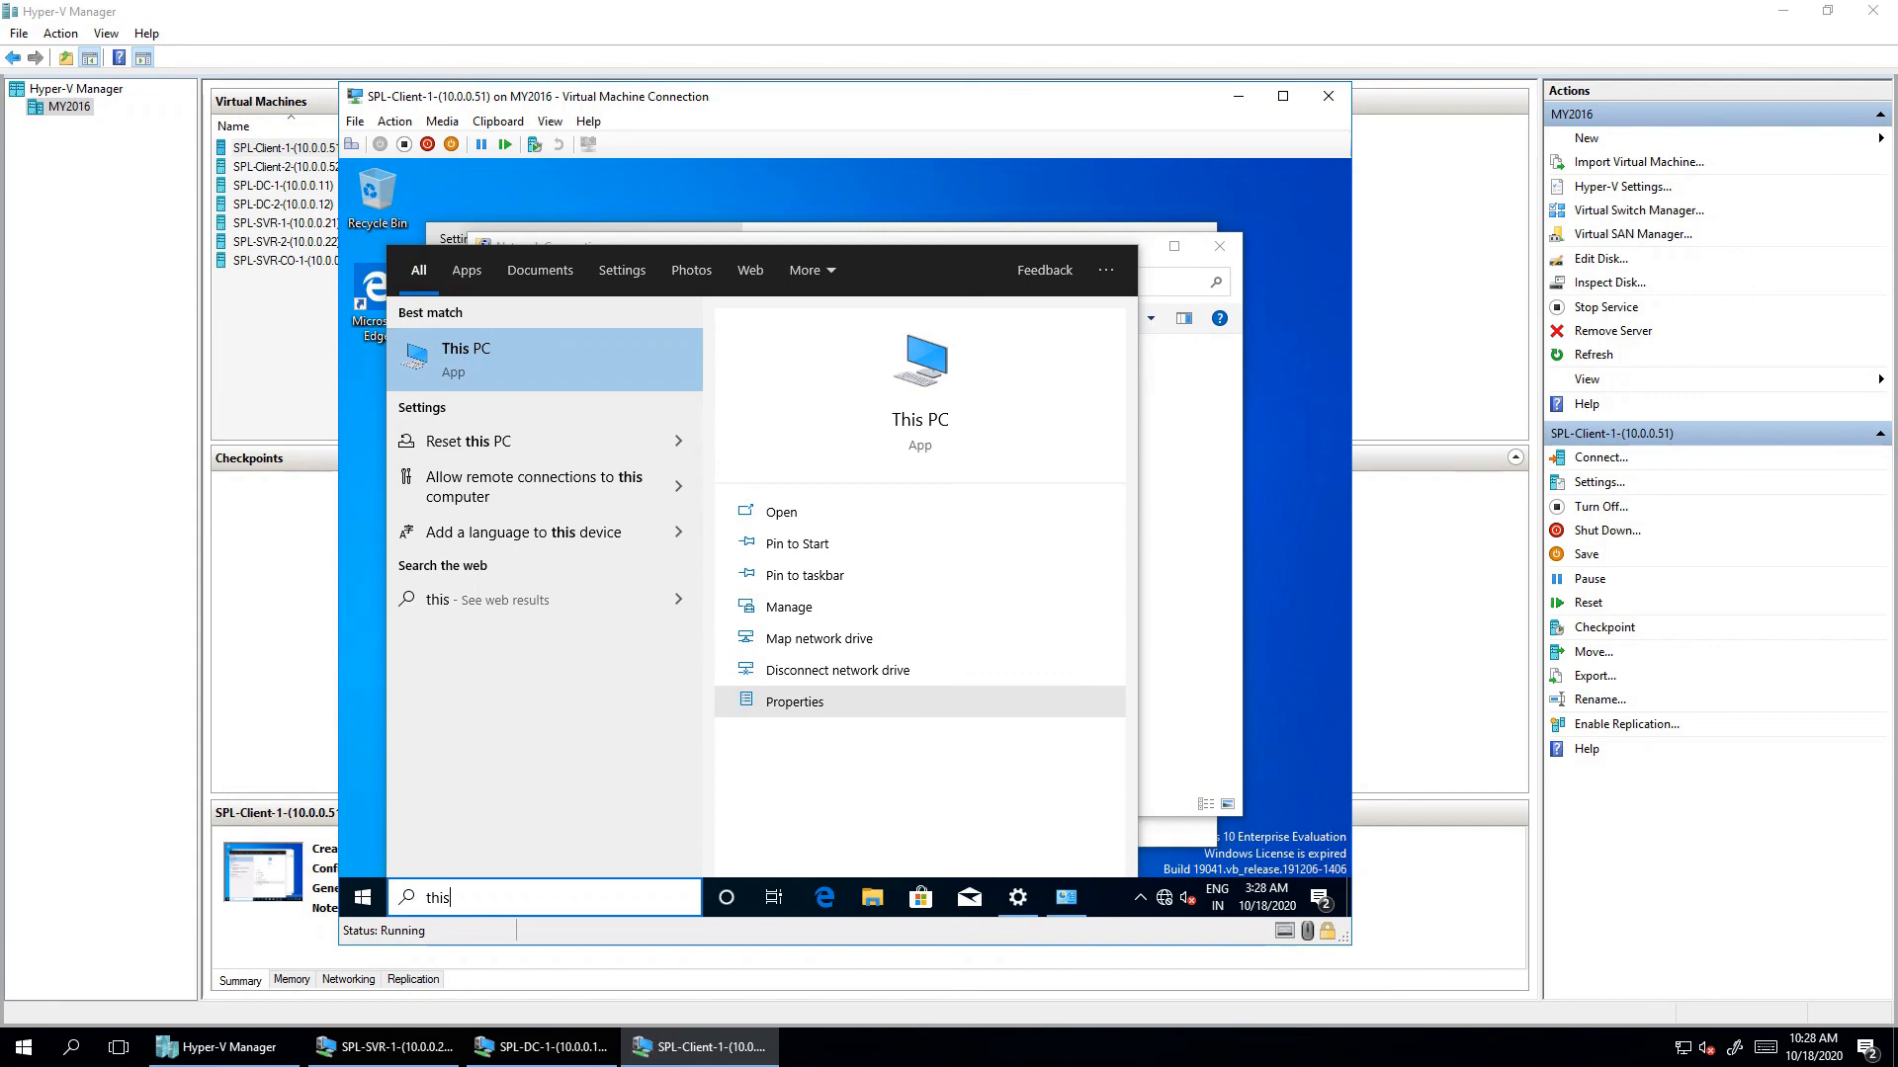
pyautogui.click(795, 701)
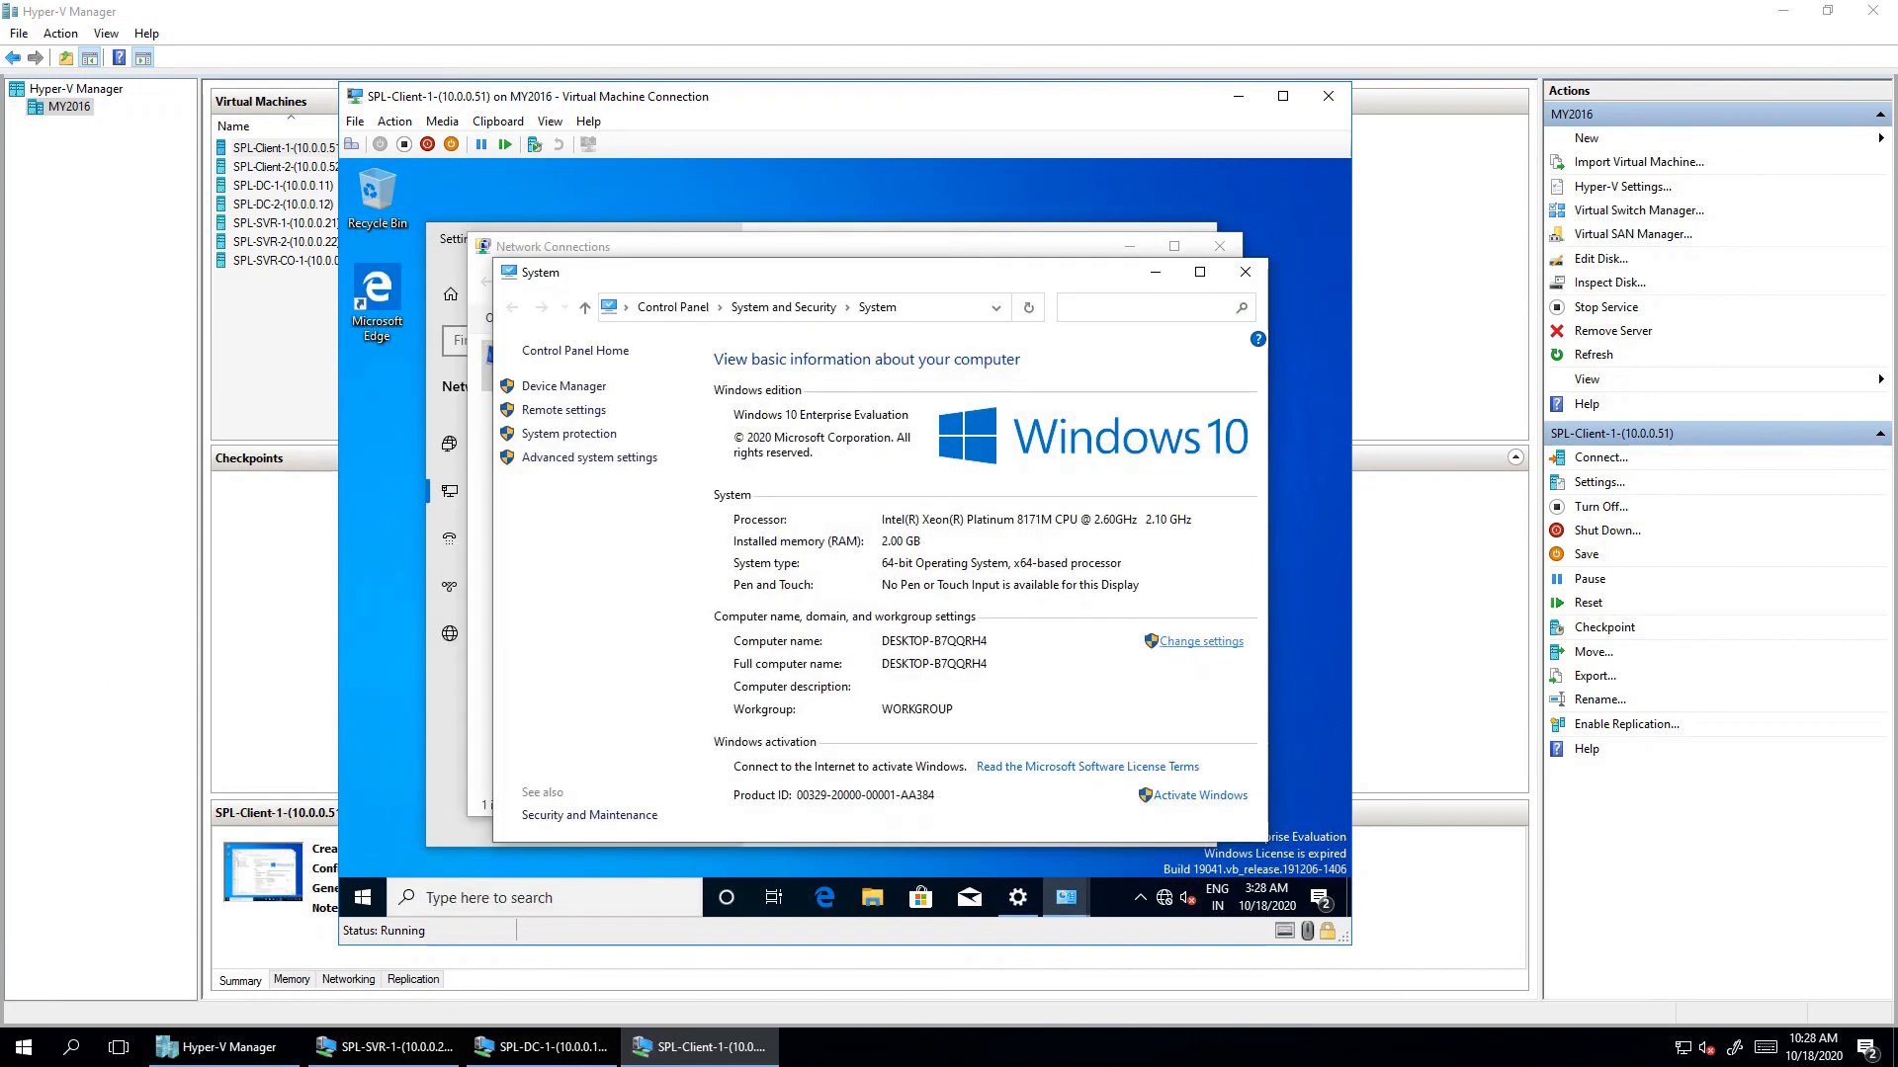
pyautogui.click(1201, 641)
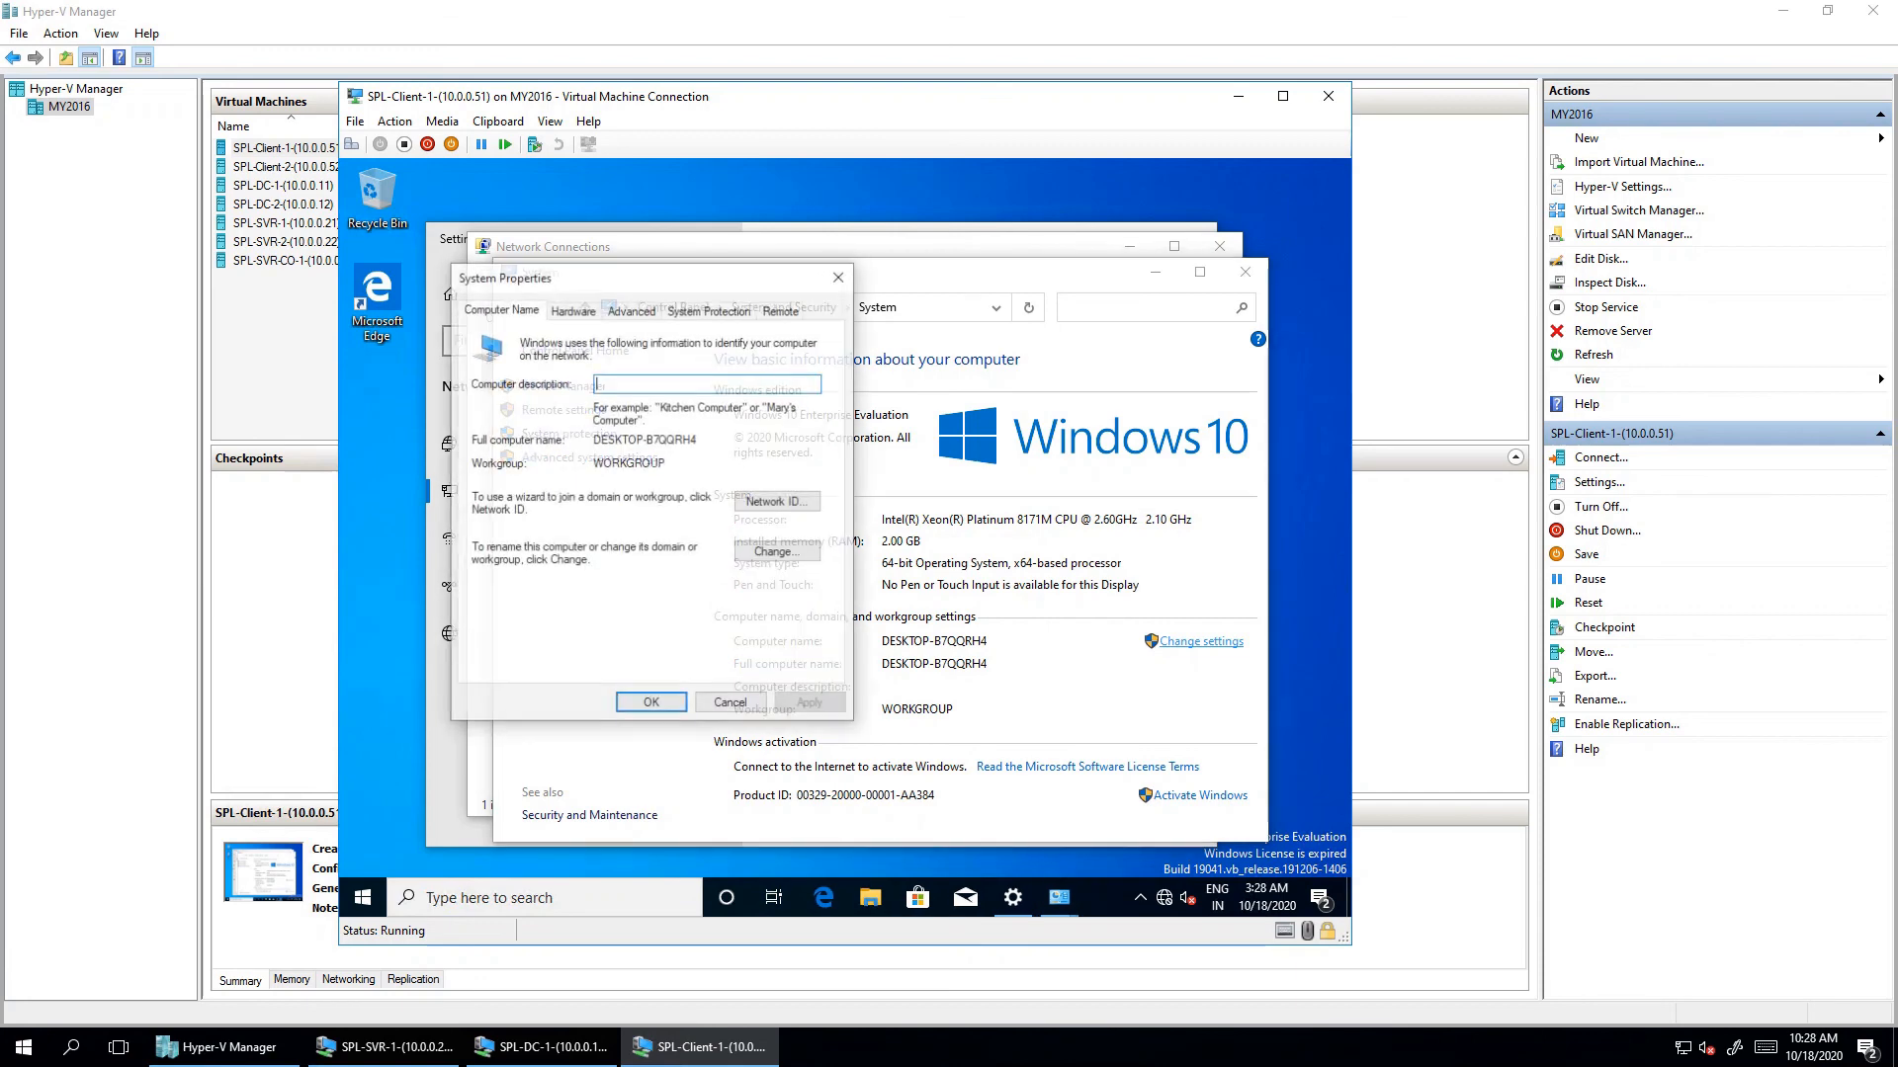
pyautogui.click(777, 551)
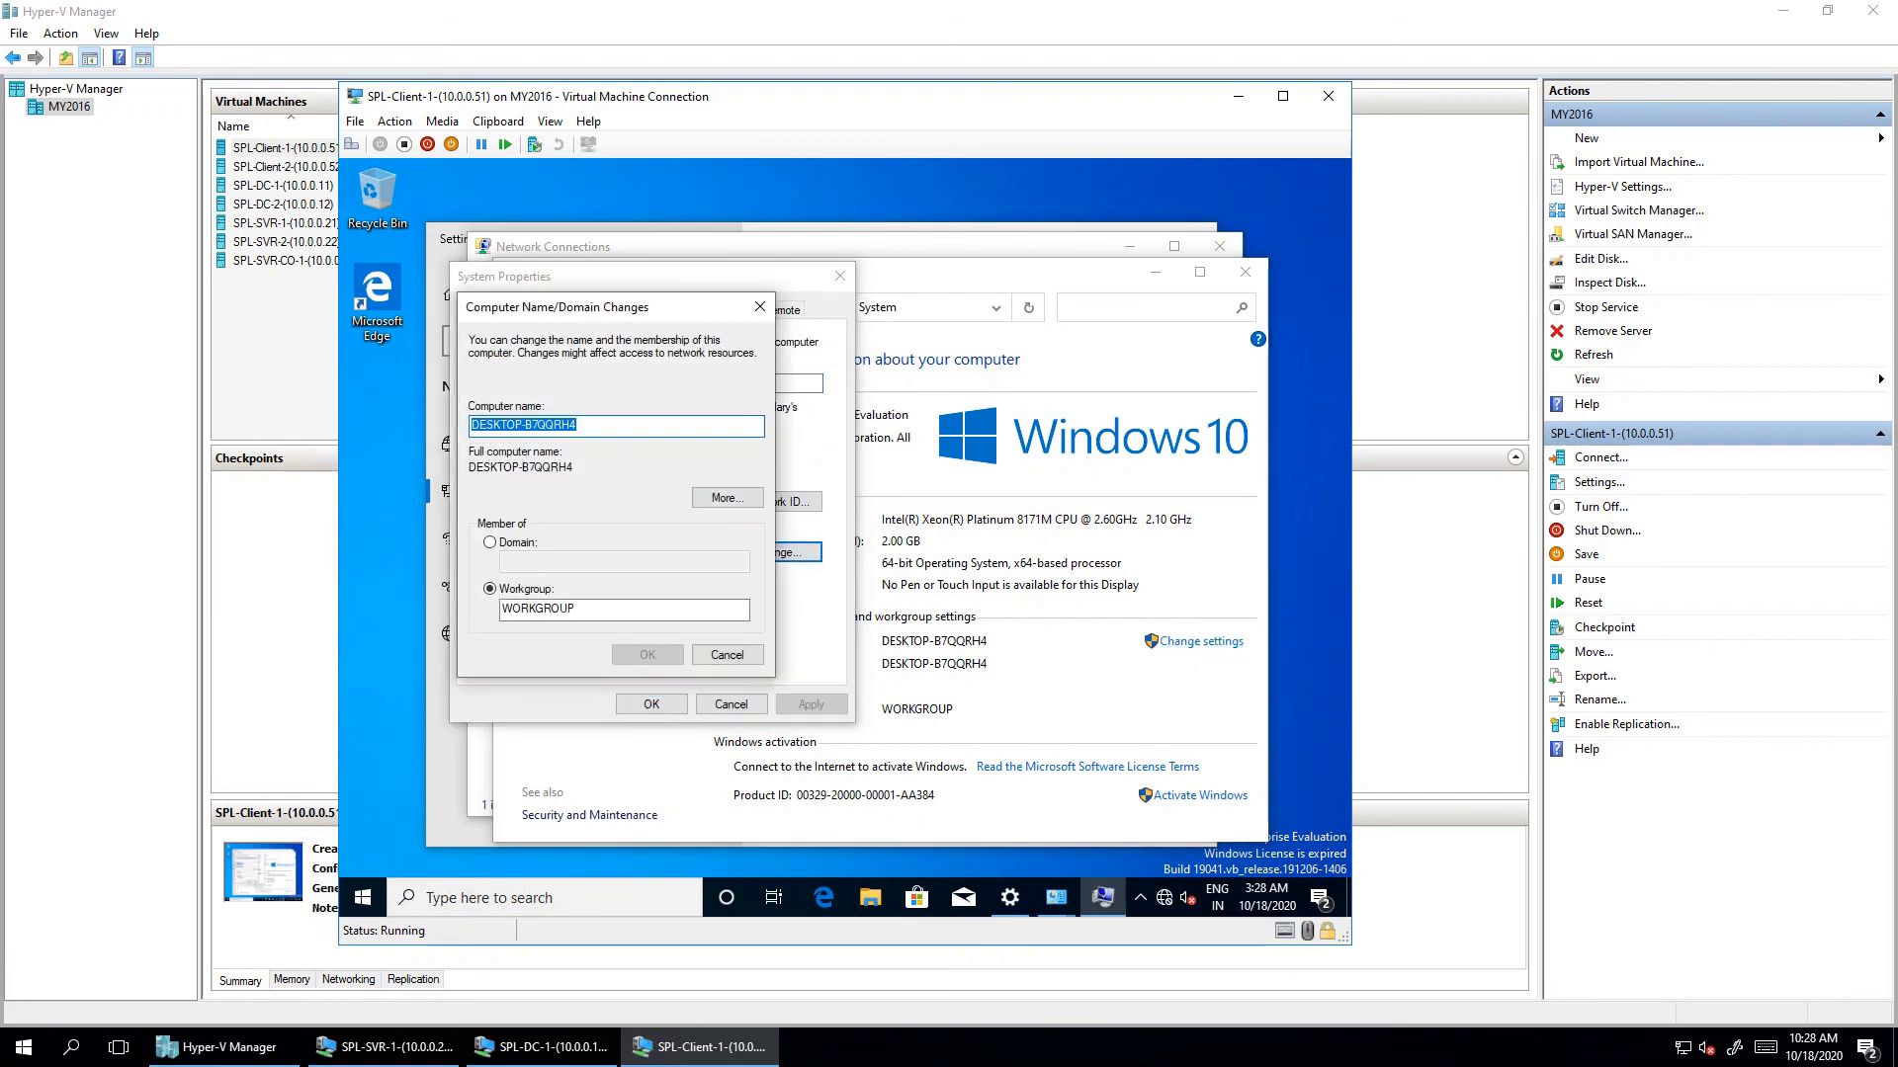
# - Name the computer Client1 with DNS suffix SPL.COM and choose Domain membership
pyautogui.write('Clien')
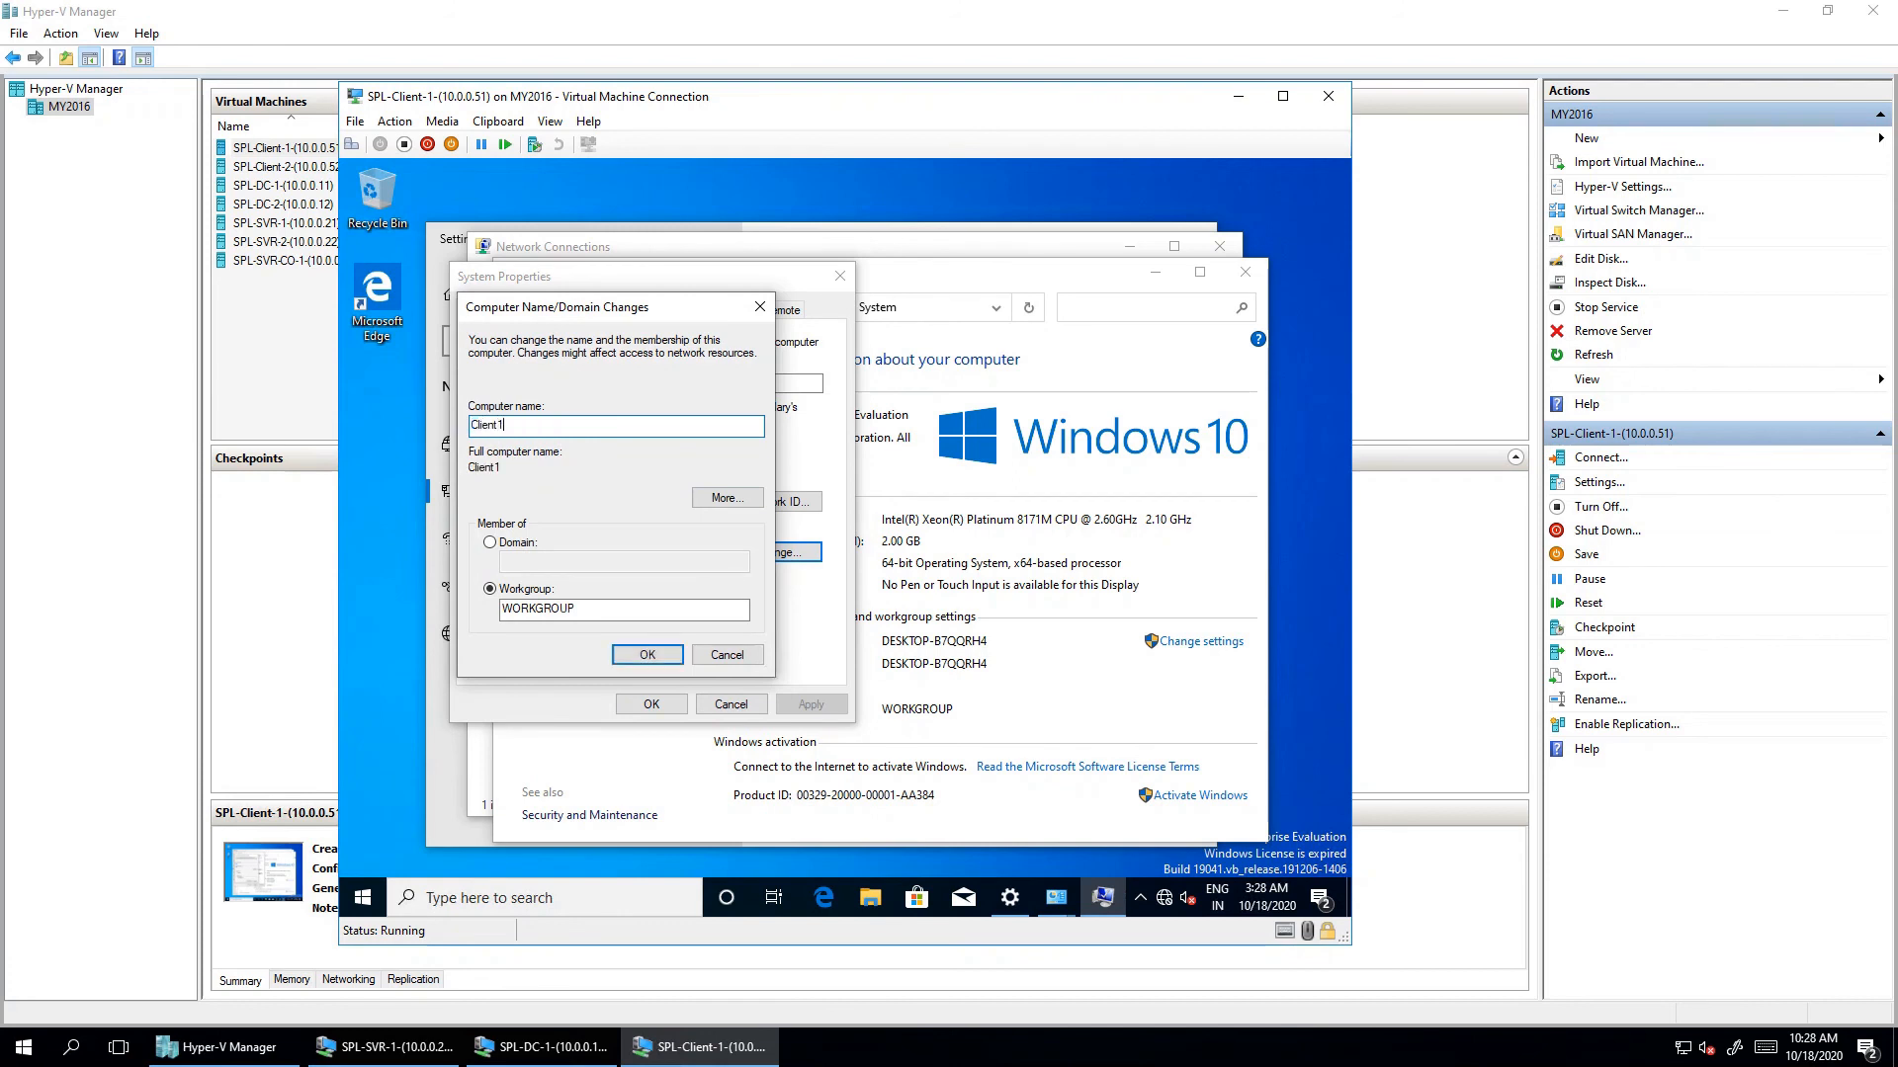
pyautogui.write('t1')
pyautogui.hotkey('alt', 'm')
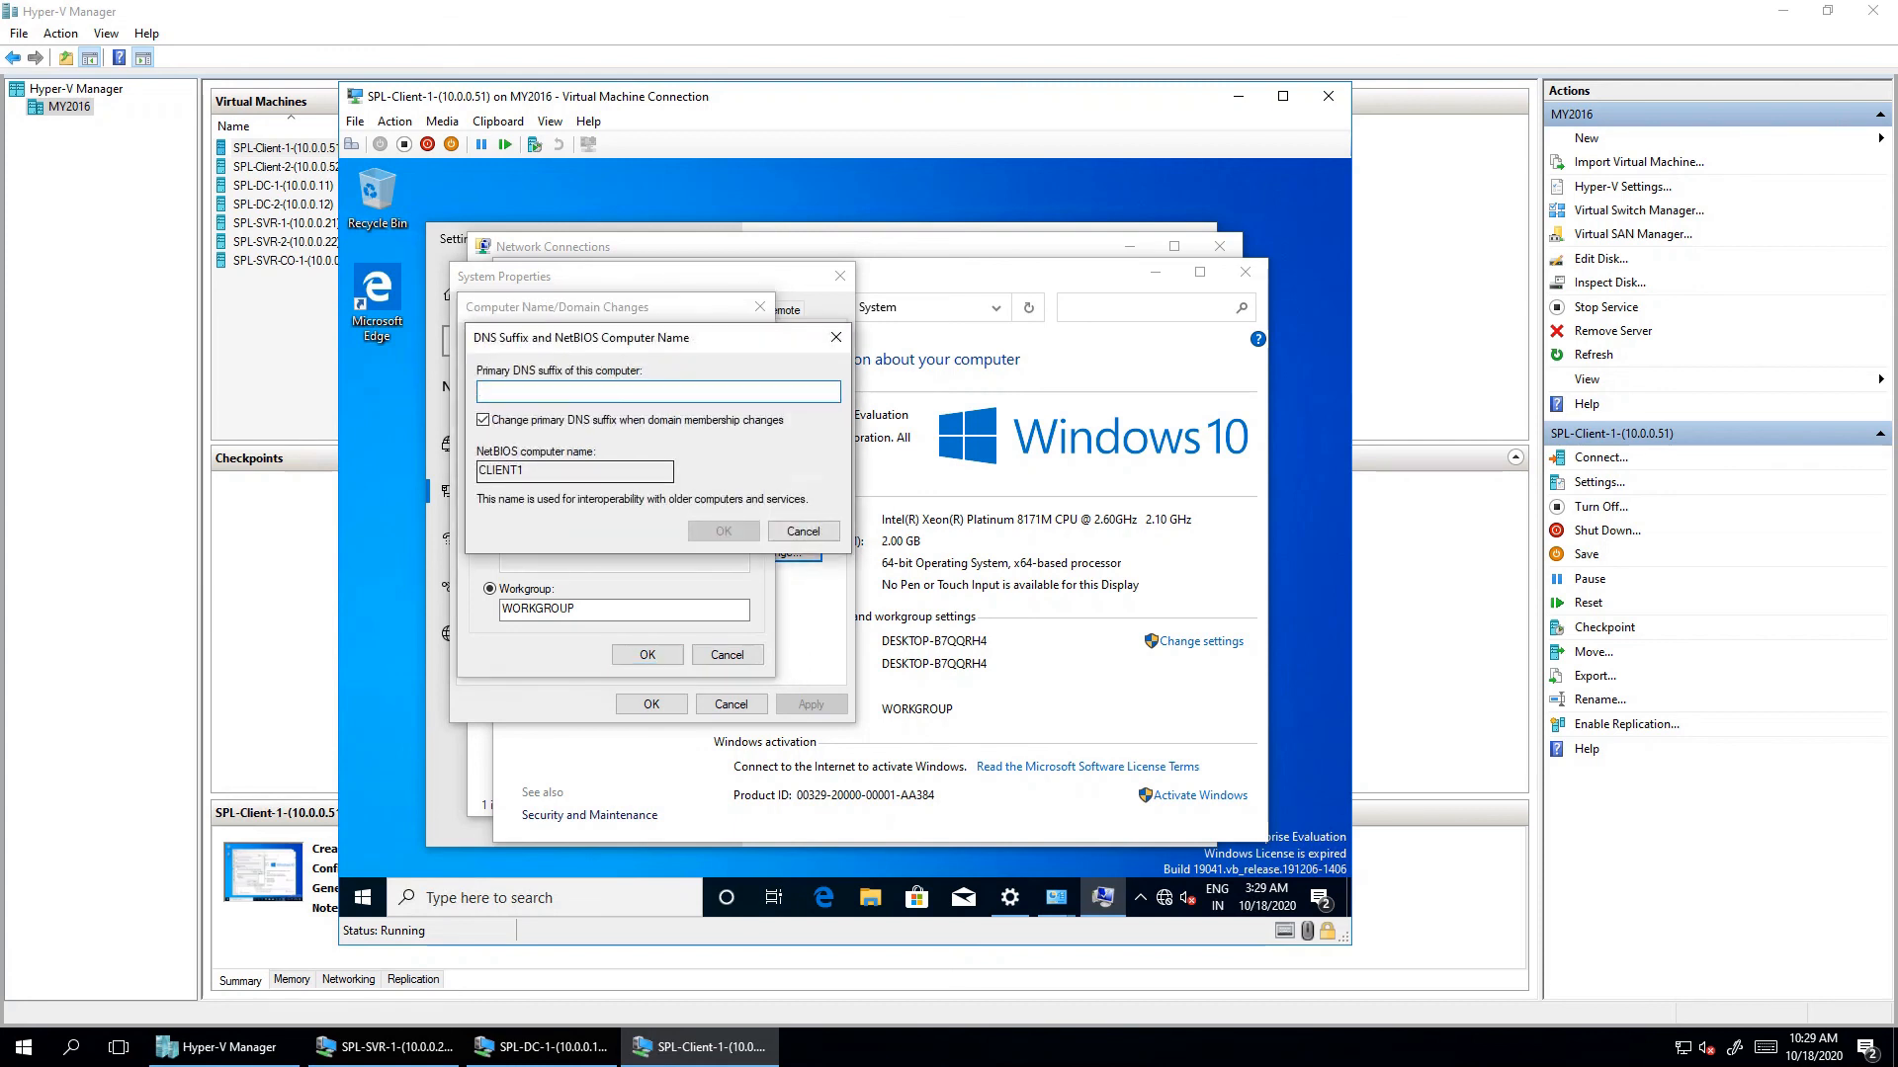
pyautogui.write('SPL.COM')
pyautogui.press('Return')
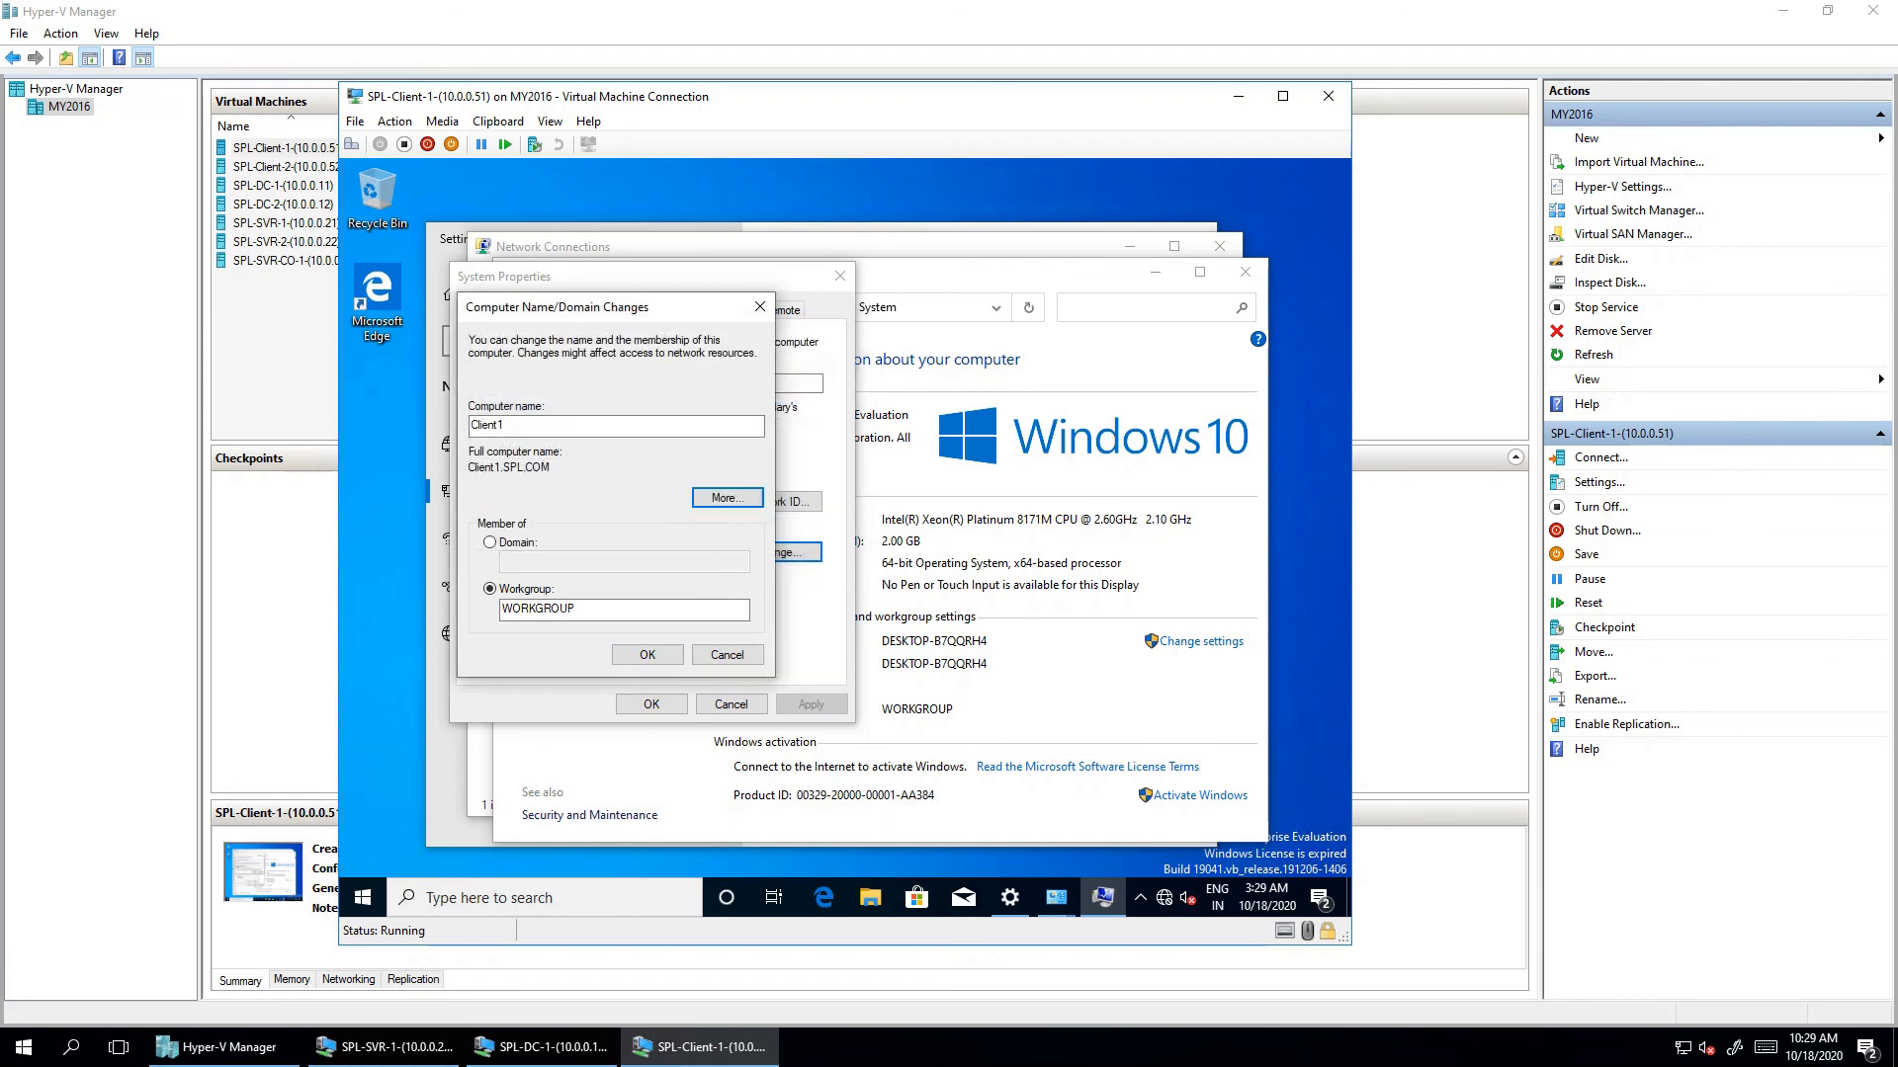
pyautogui.click(490, 543)
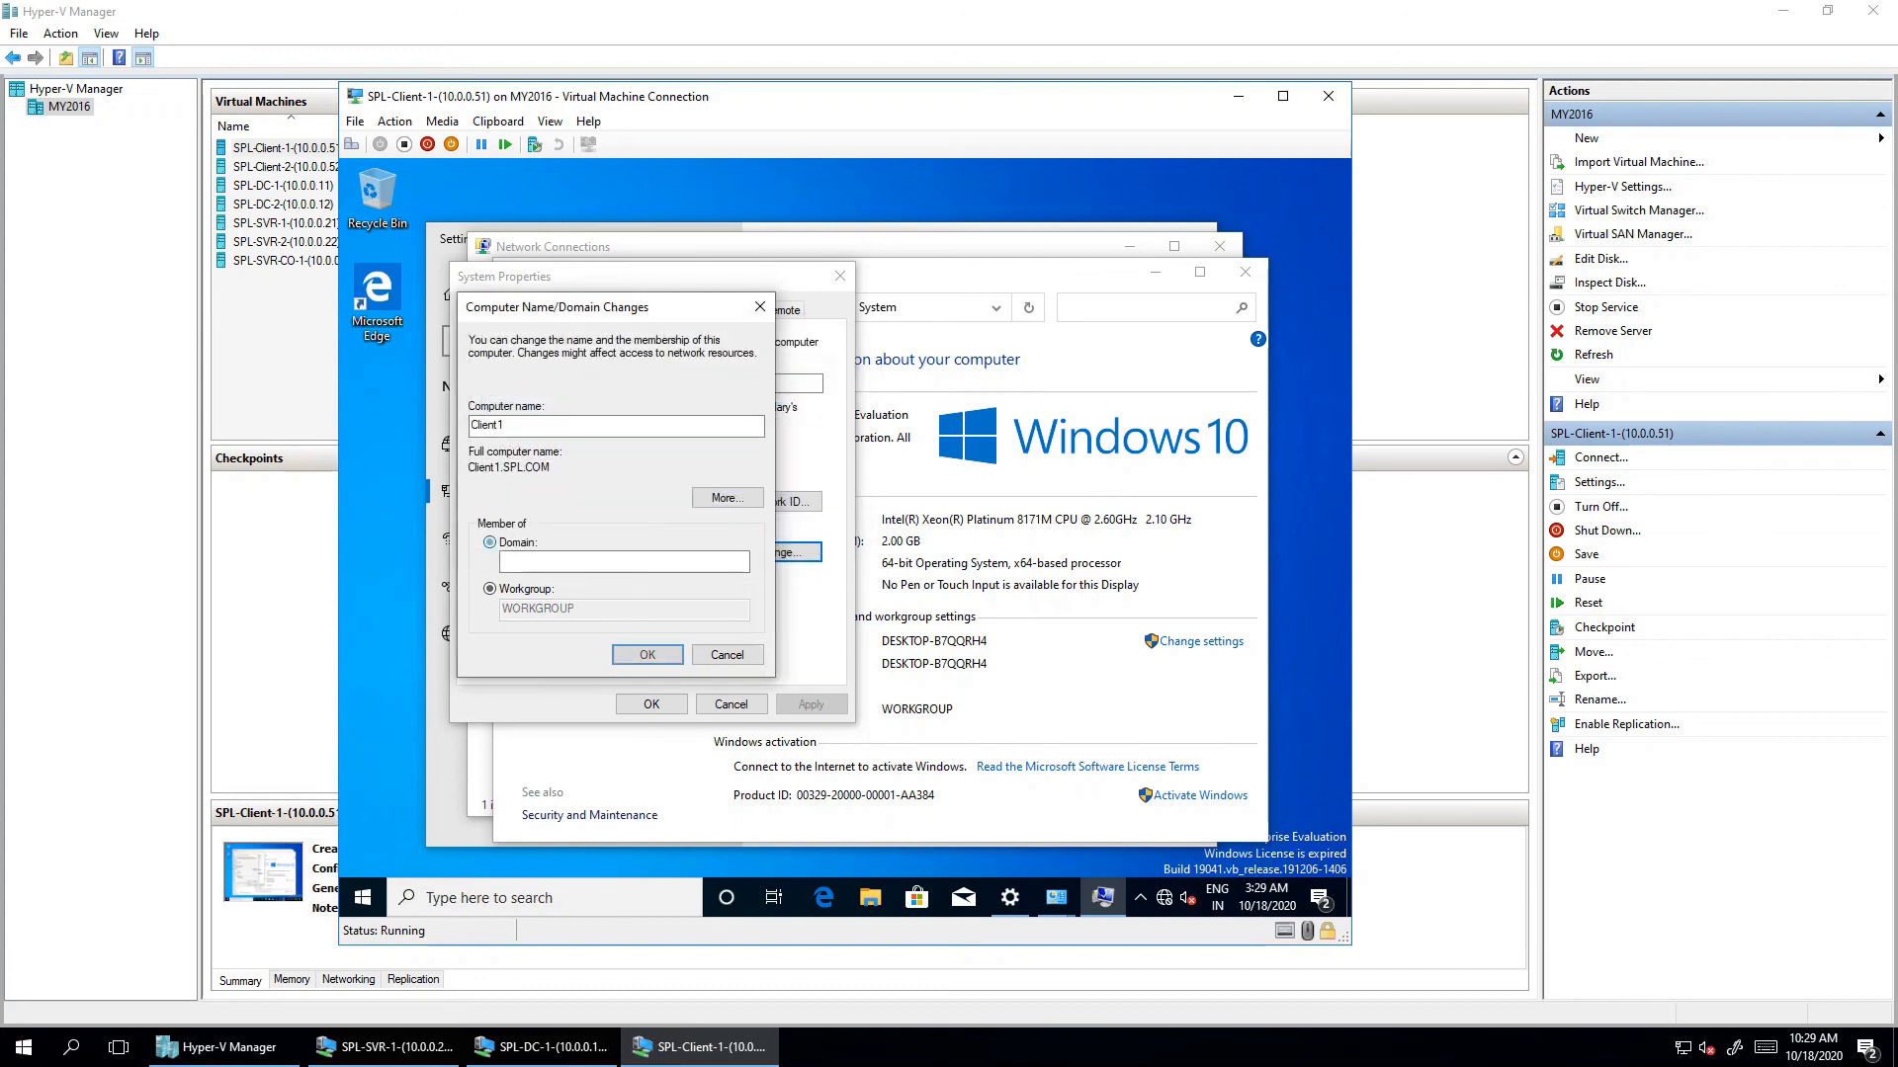
# - Enter SPL as the domain, verify the full name Client1.SPL.COM, and submit
pyautogui.write('SPL')
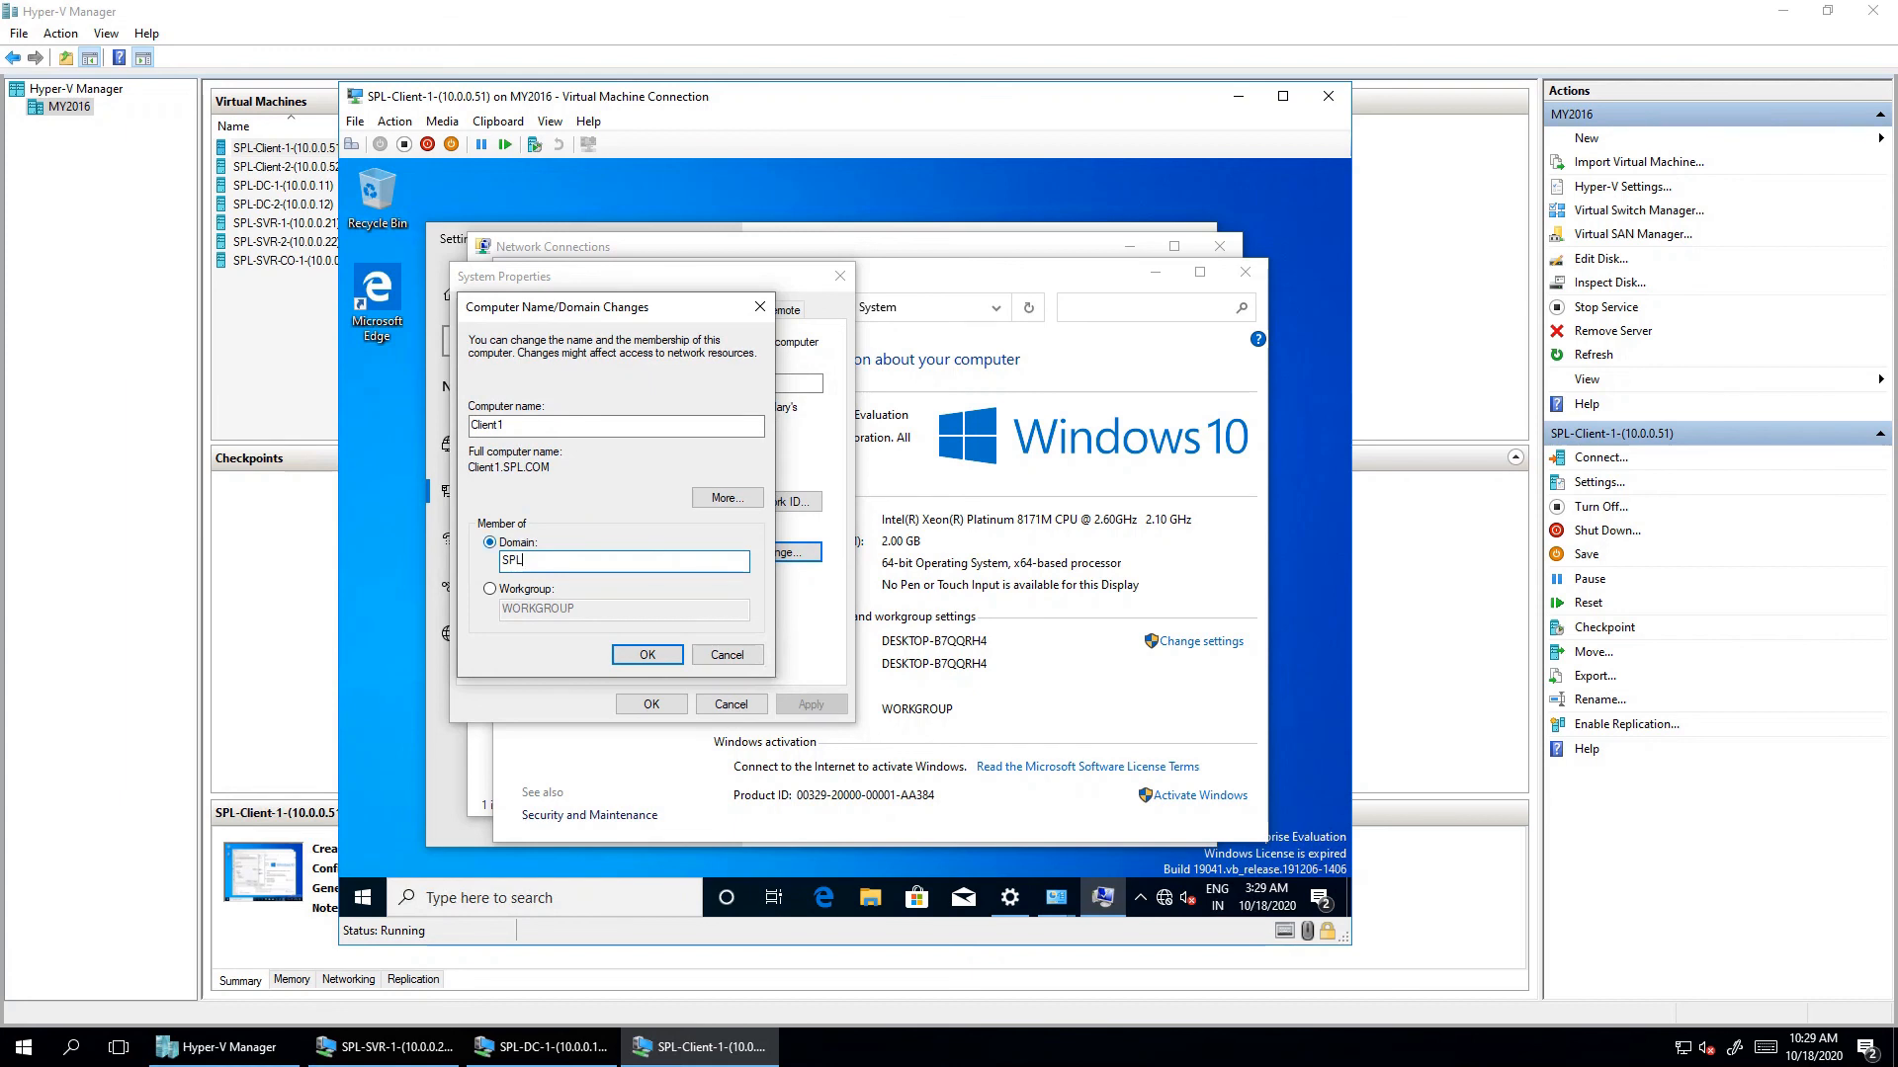
pyautogui.click(727, 497)
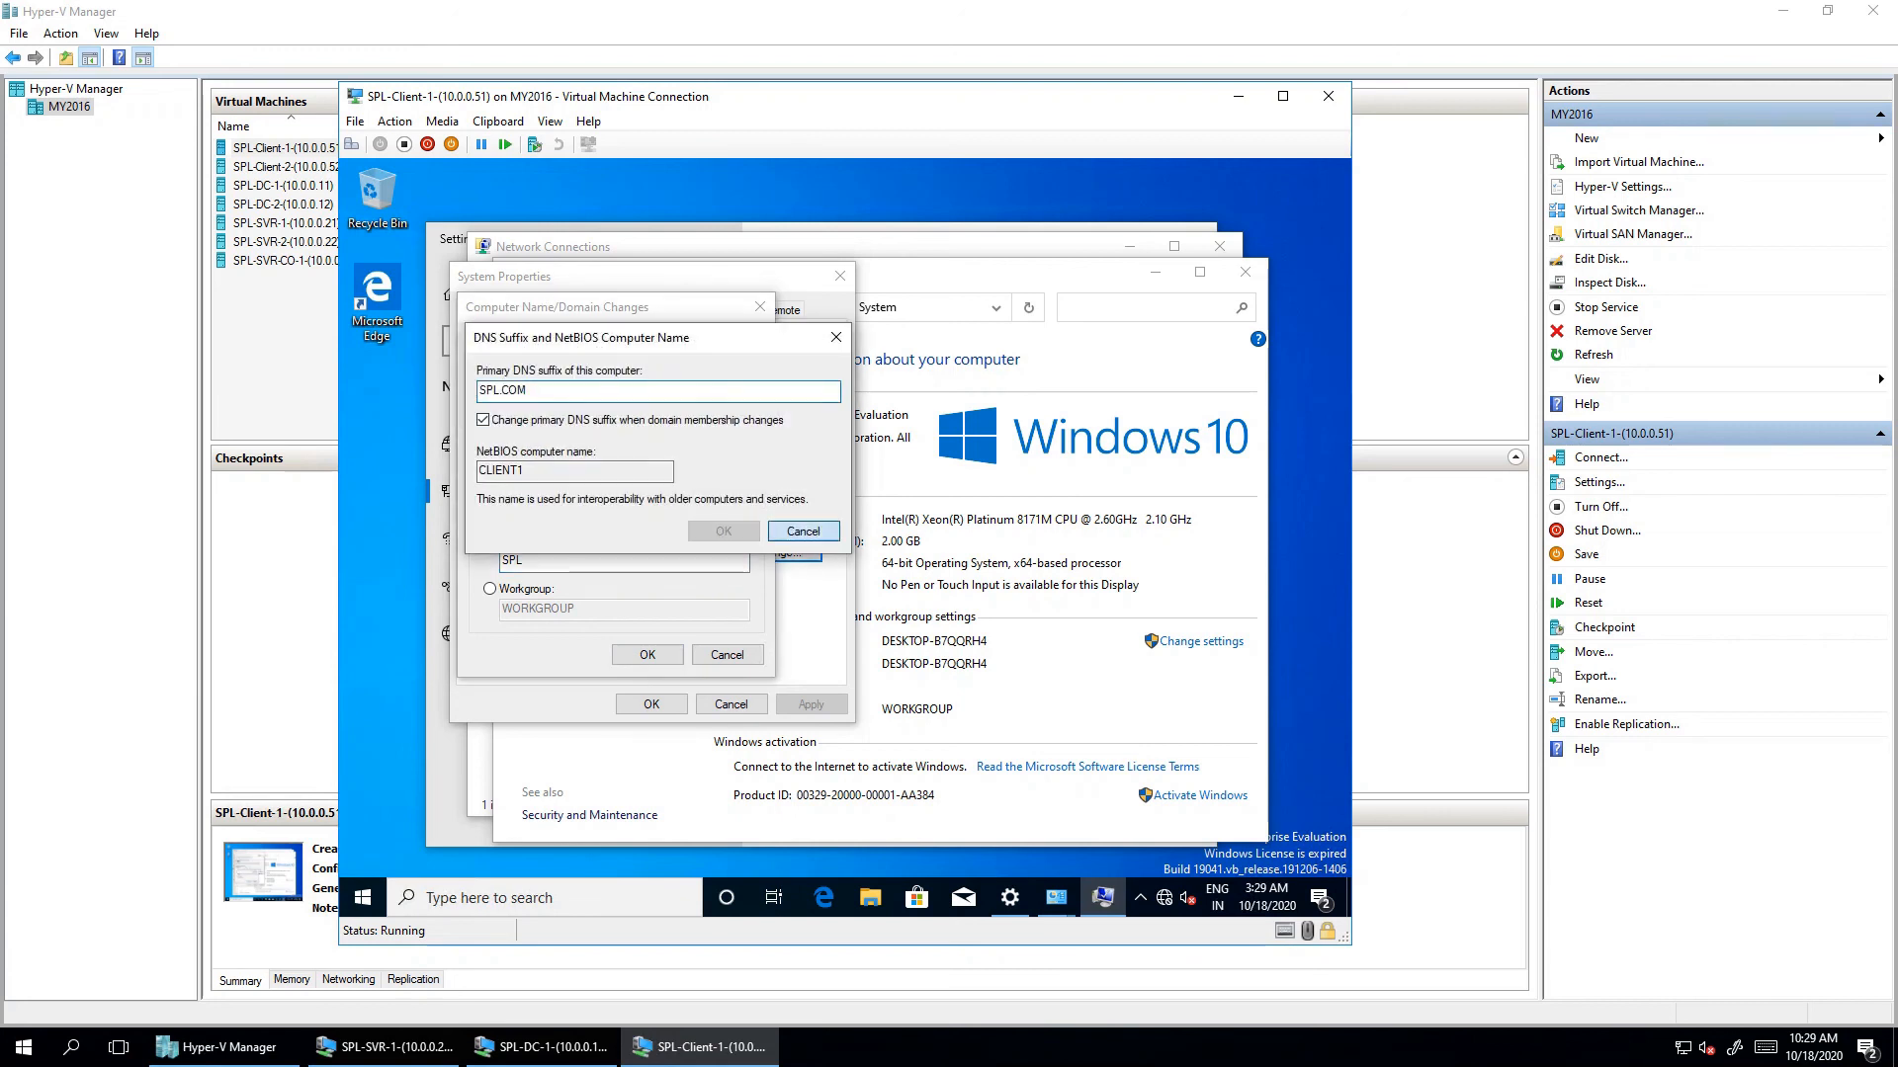
pyautogui.click(802, 531)
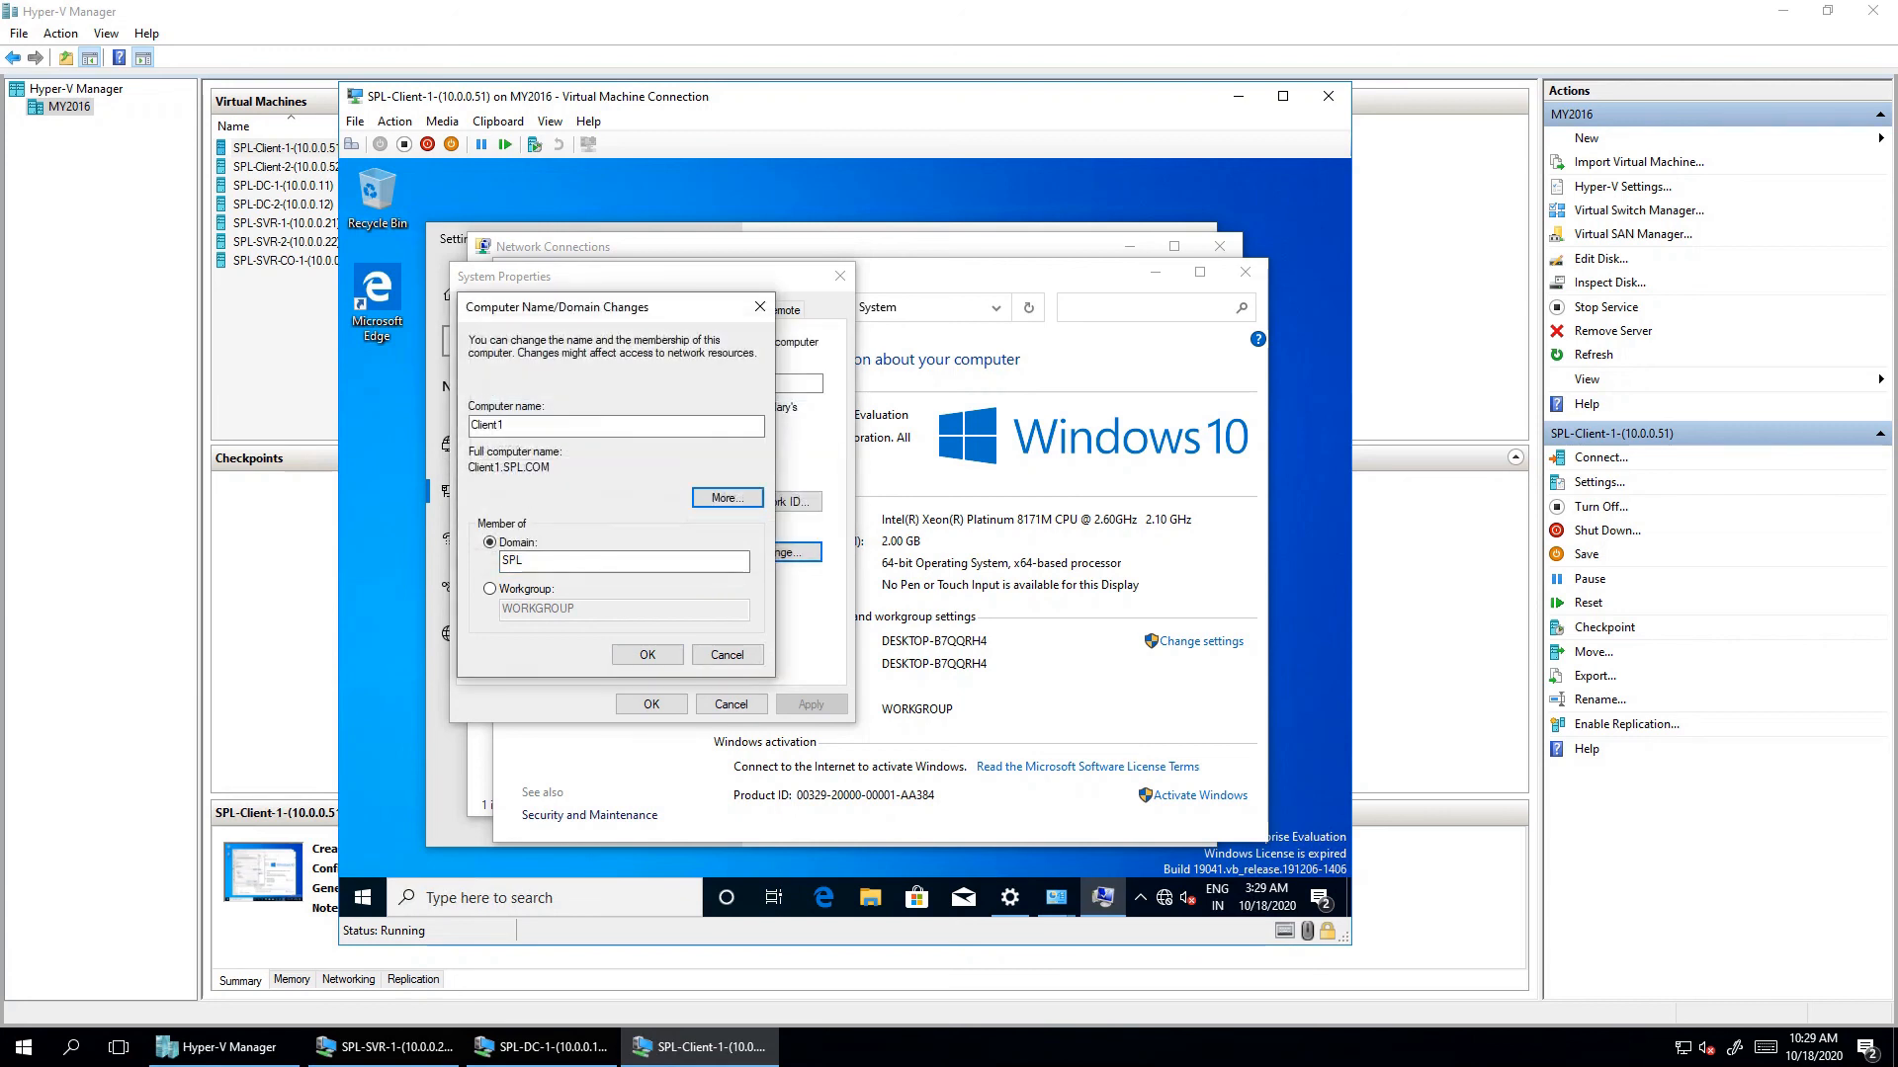
pyautogui.moveTo(468, 467); pyautogui.dragTo(550, 467)
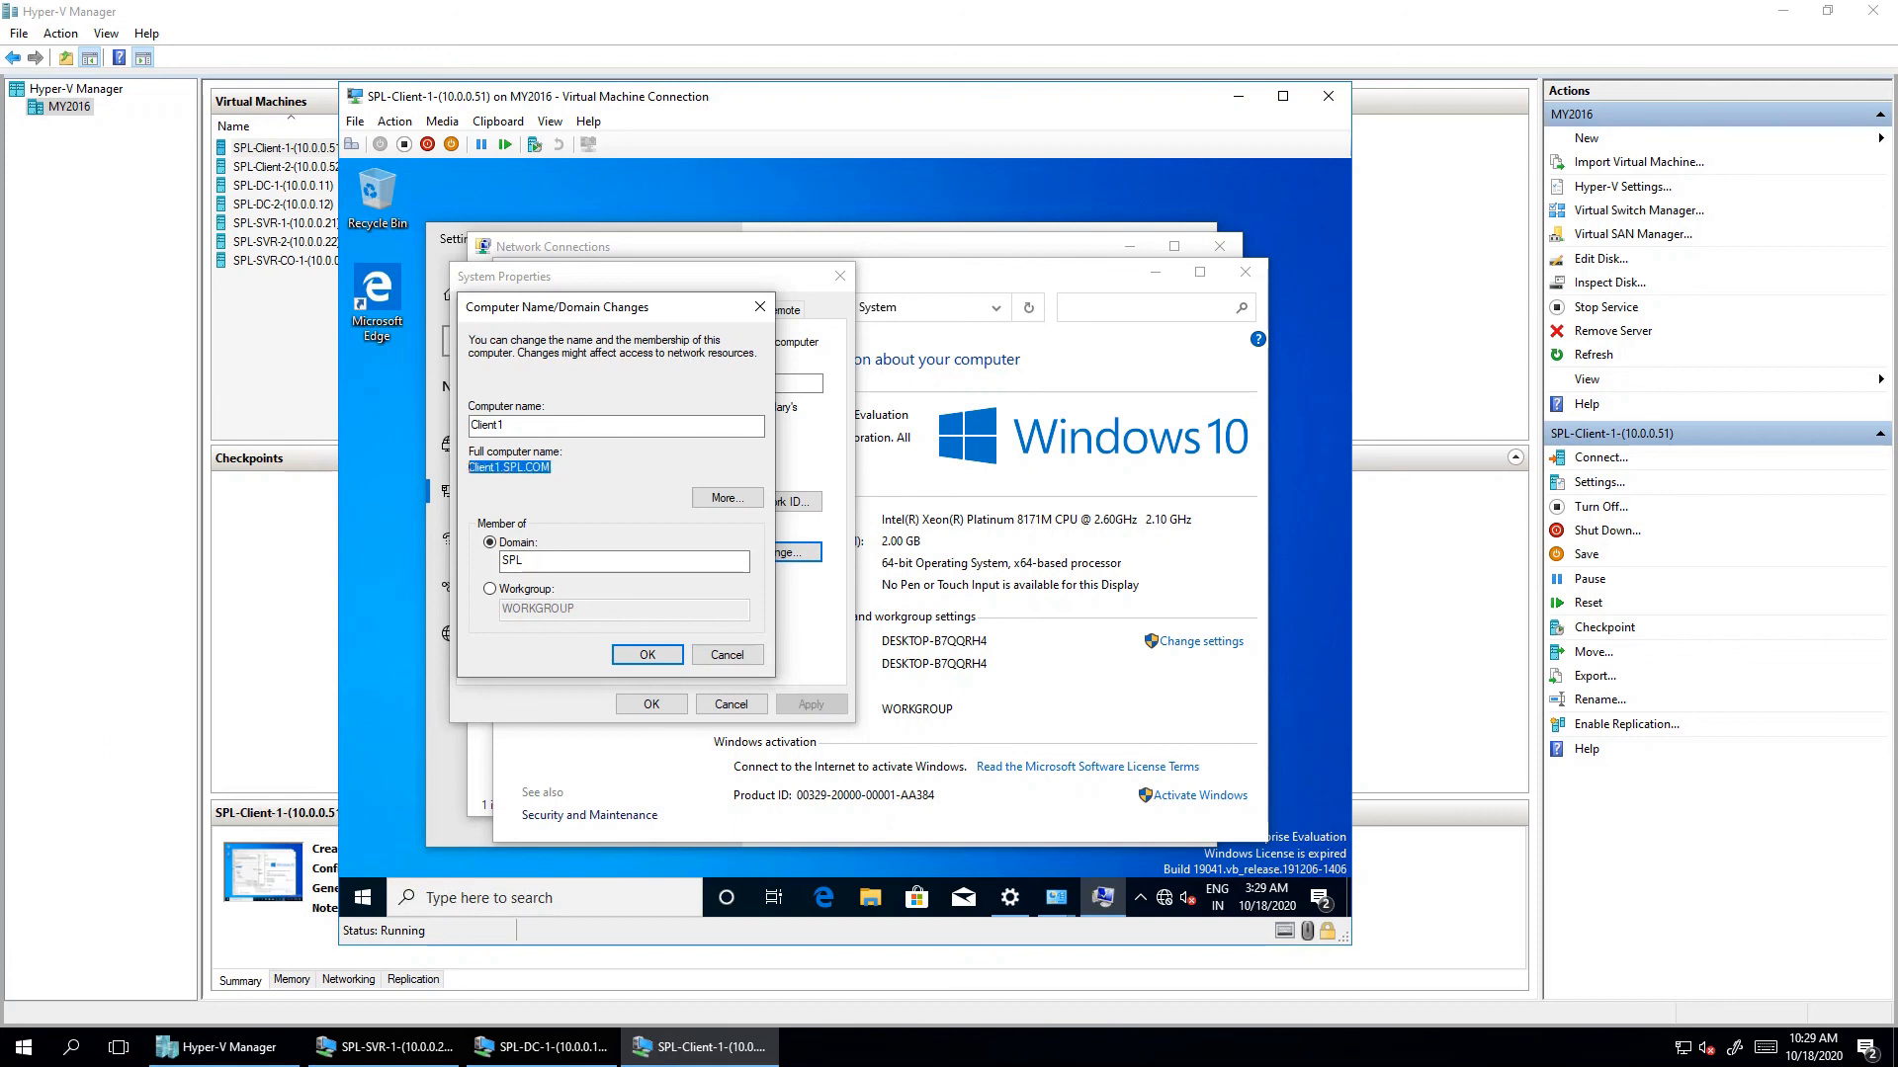
pyautogui.moveTo(486, 466); pyautogui.dragTo(550, 466)
pyautogui.click(647, 655)
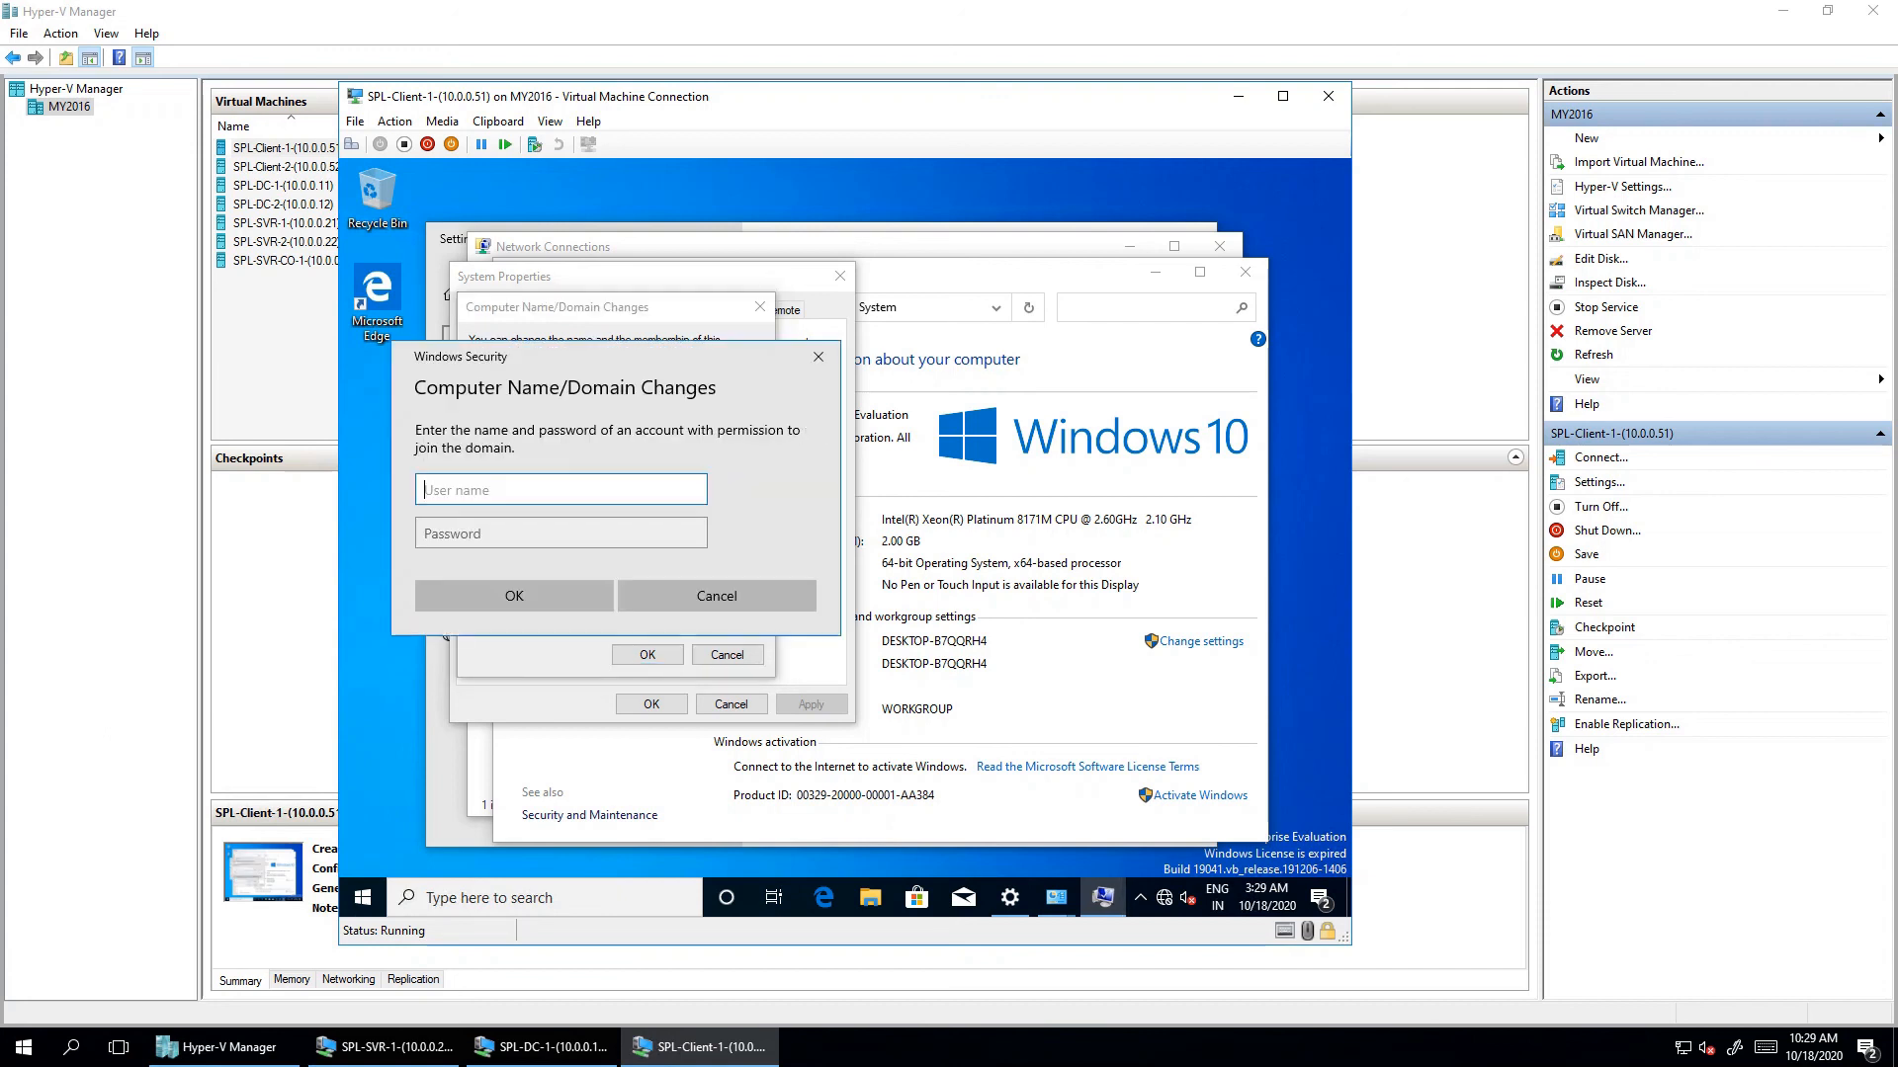
# - Authenticate Client1's domain join as spl\administrator with the domain administrator's password
pyautogui.write('spl\\administrator')
pyautogui.press('Tab')
pyautogui.write('***')
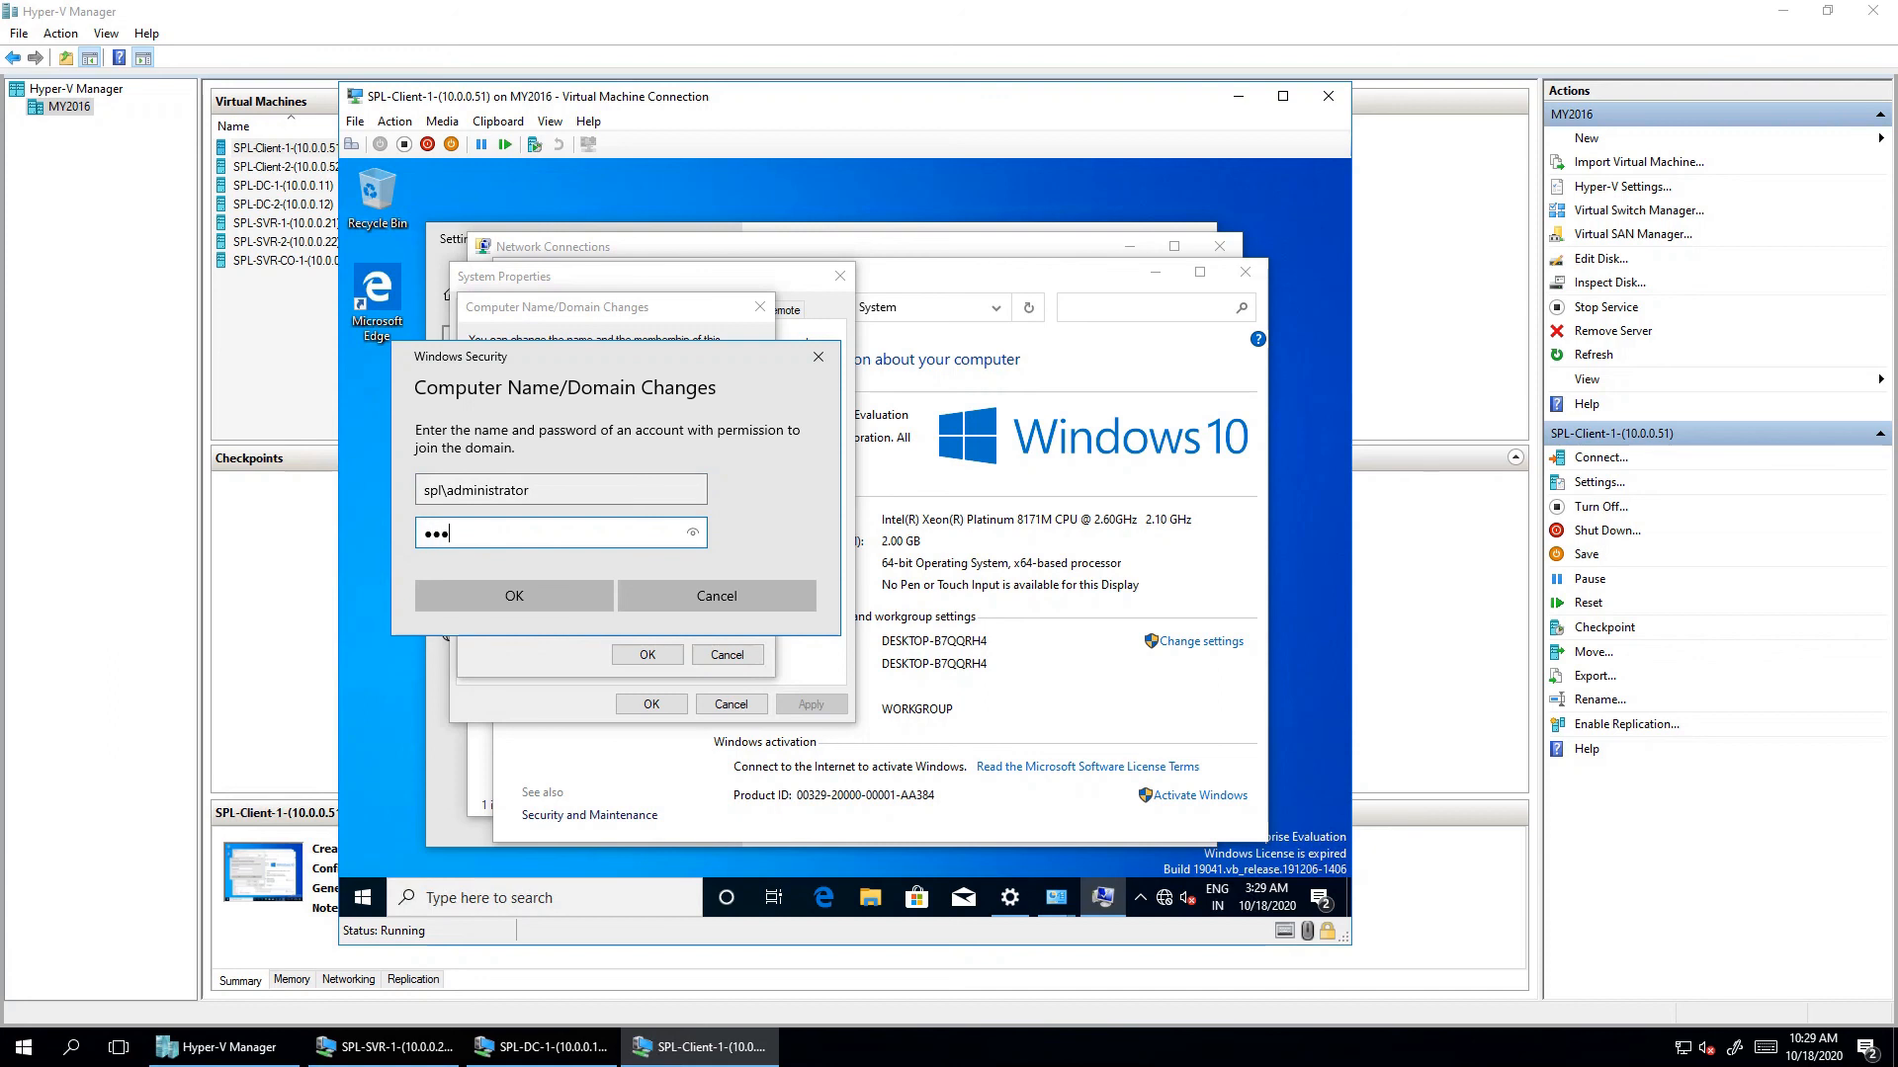
pyautogui.write('*****')
pyautogui.press('Return')
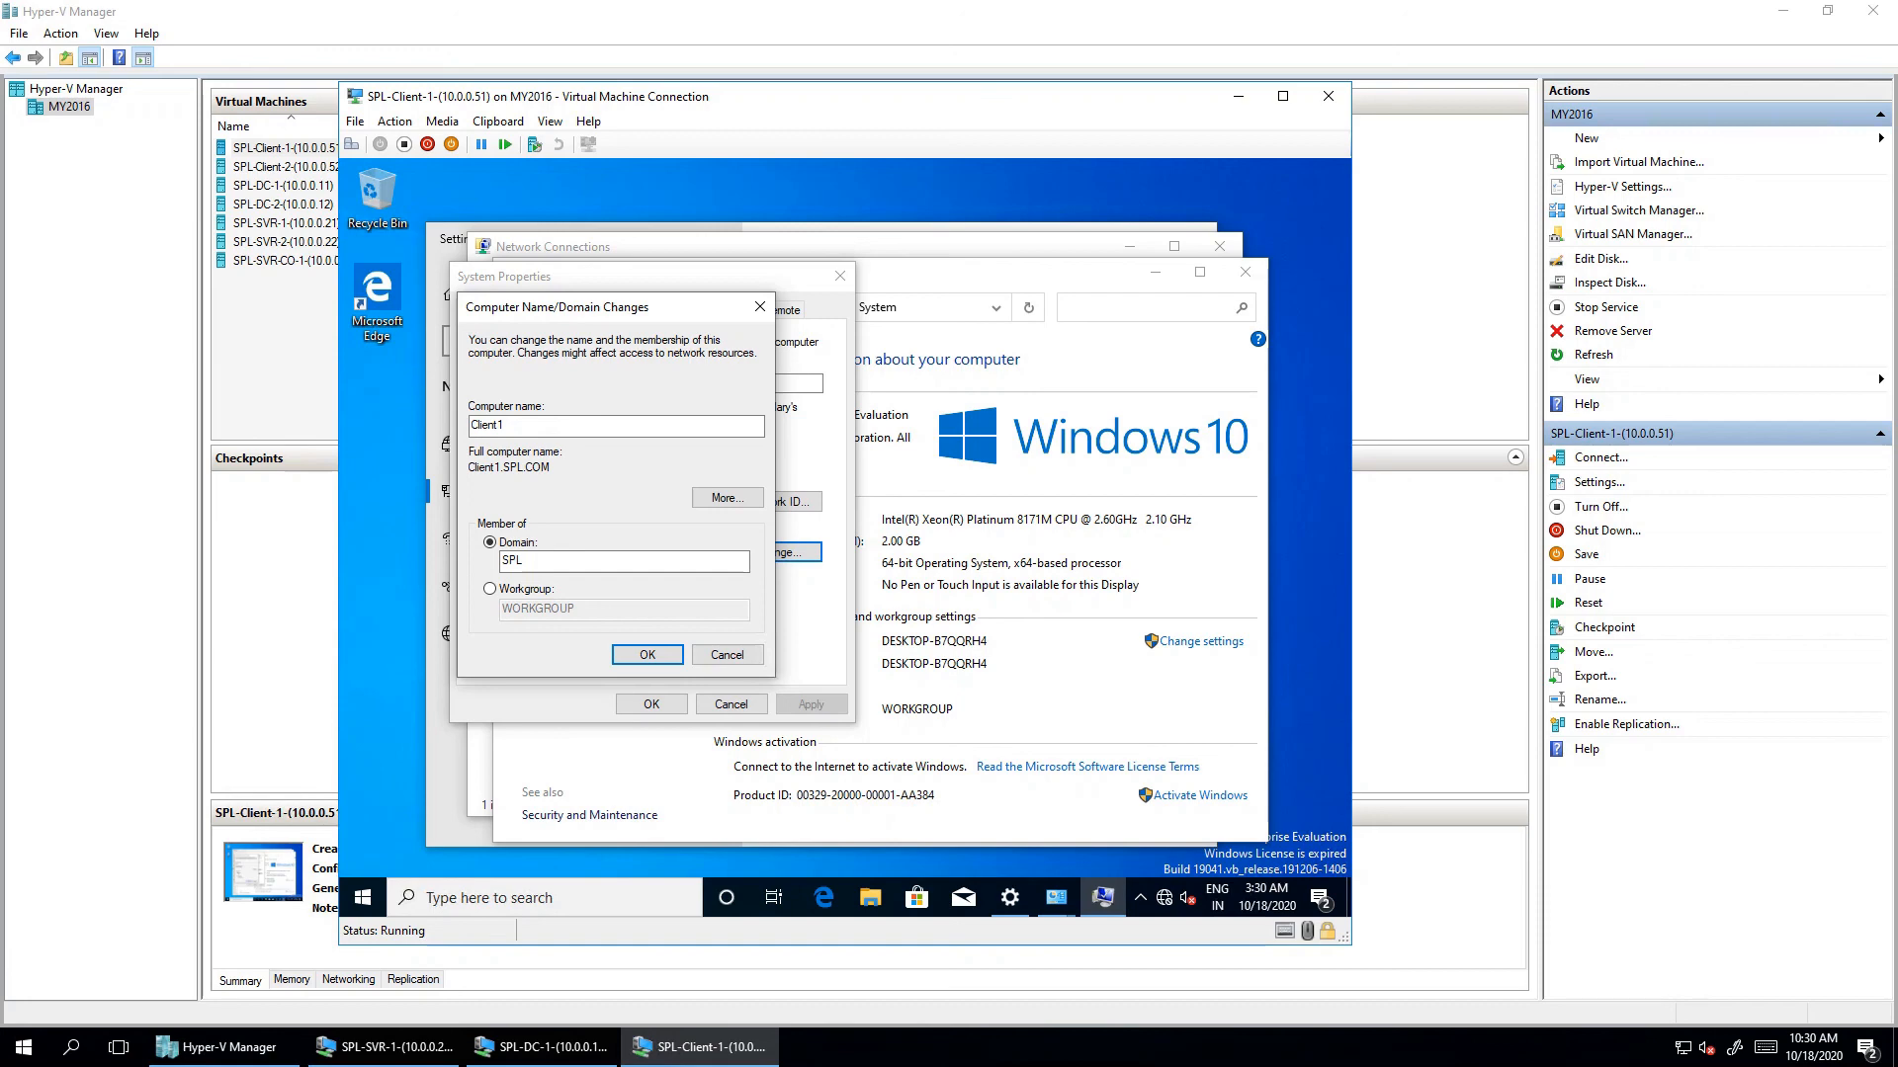
# - Bring up SPL-SVR-1's sign-in screen, briefly checking Client1's join result
pyautogui.moveTo(385, 1048)
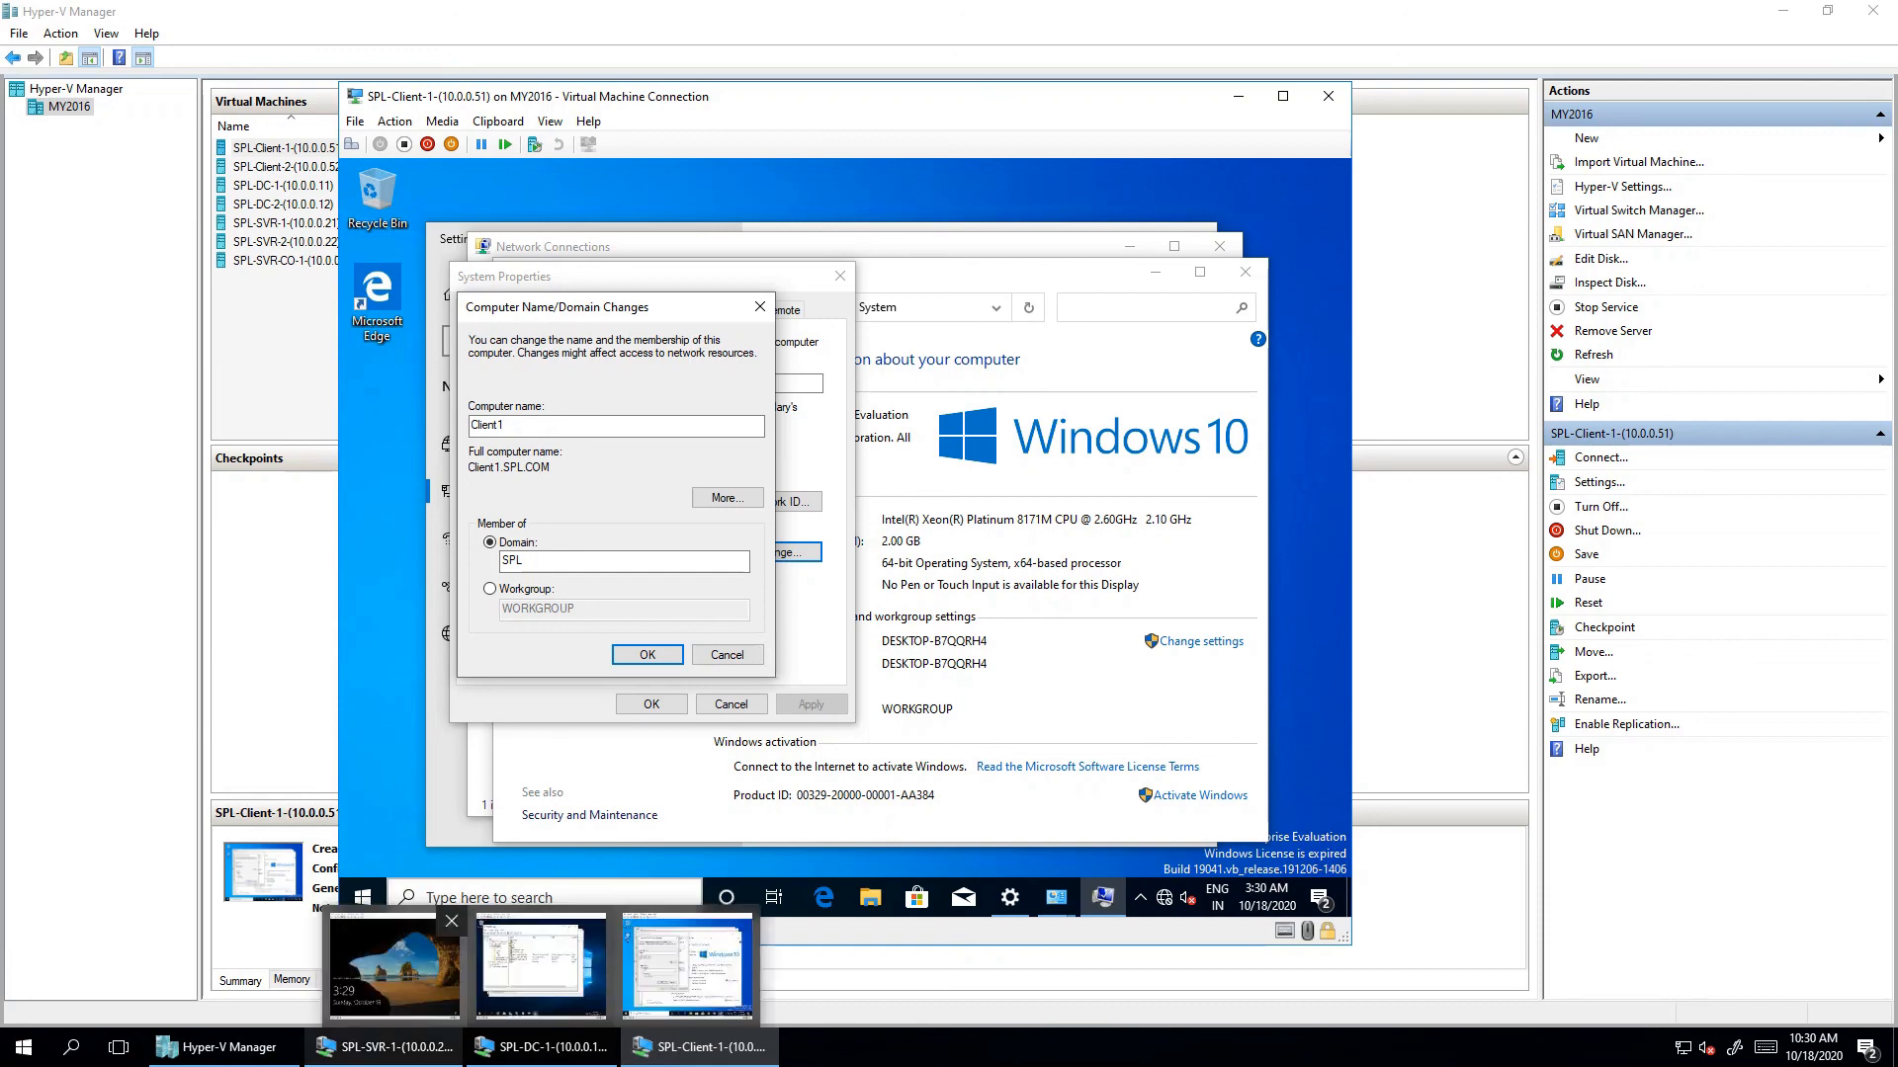
pyautogui.click(393, 963)
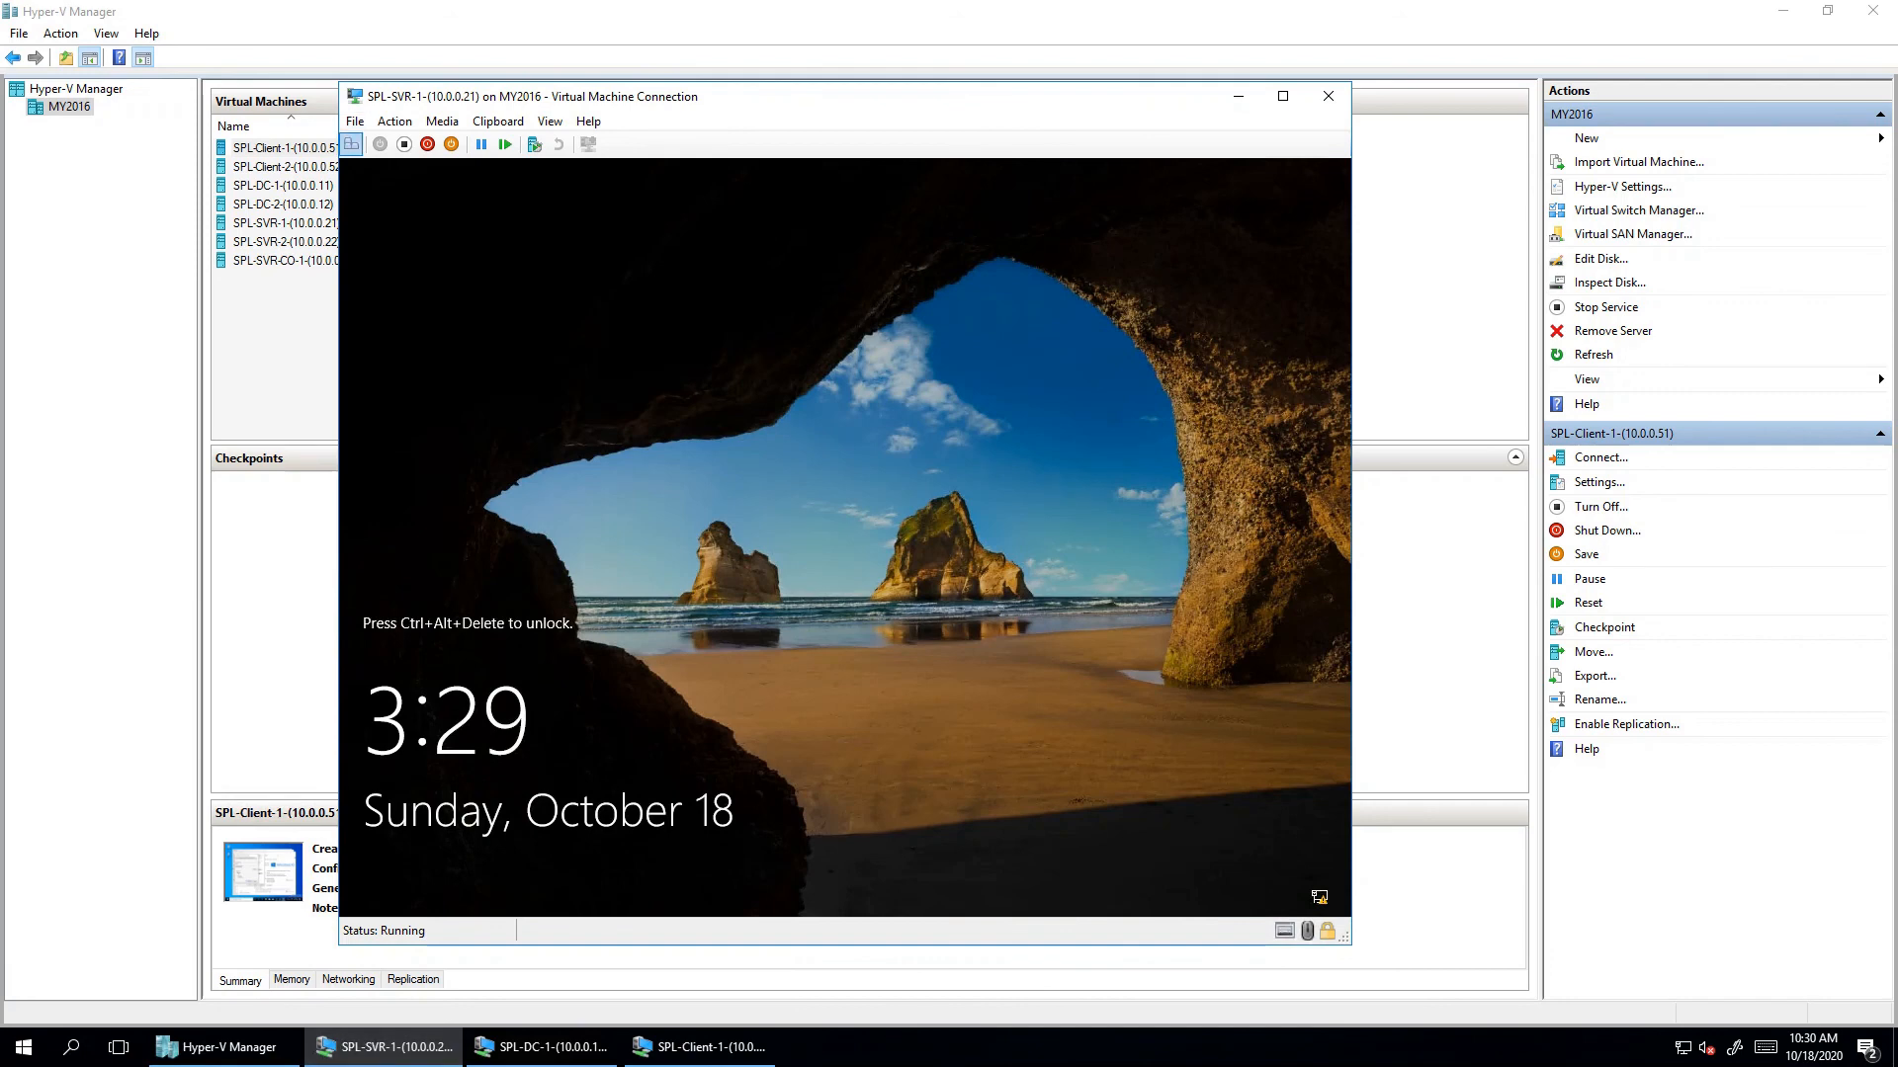
pyautogui.click(351, 144)
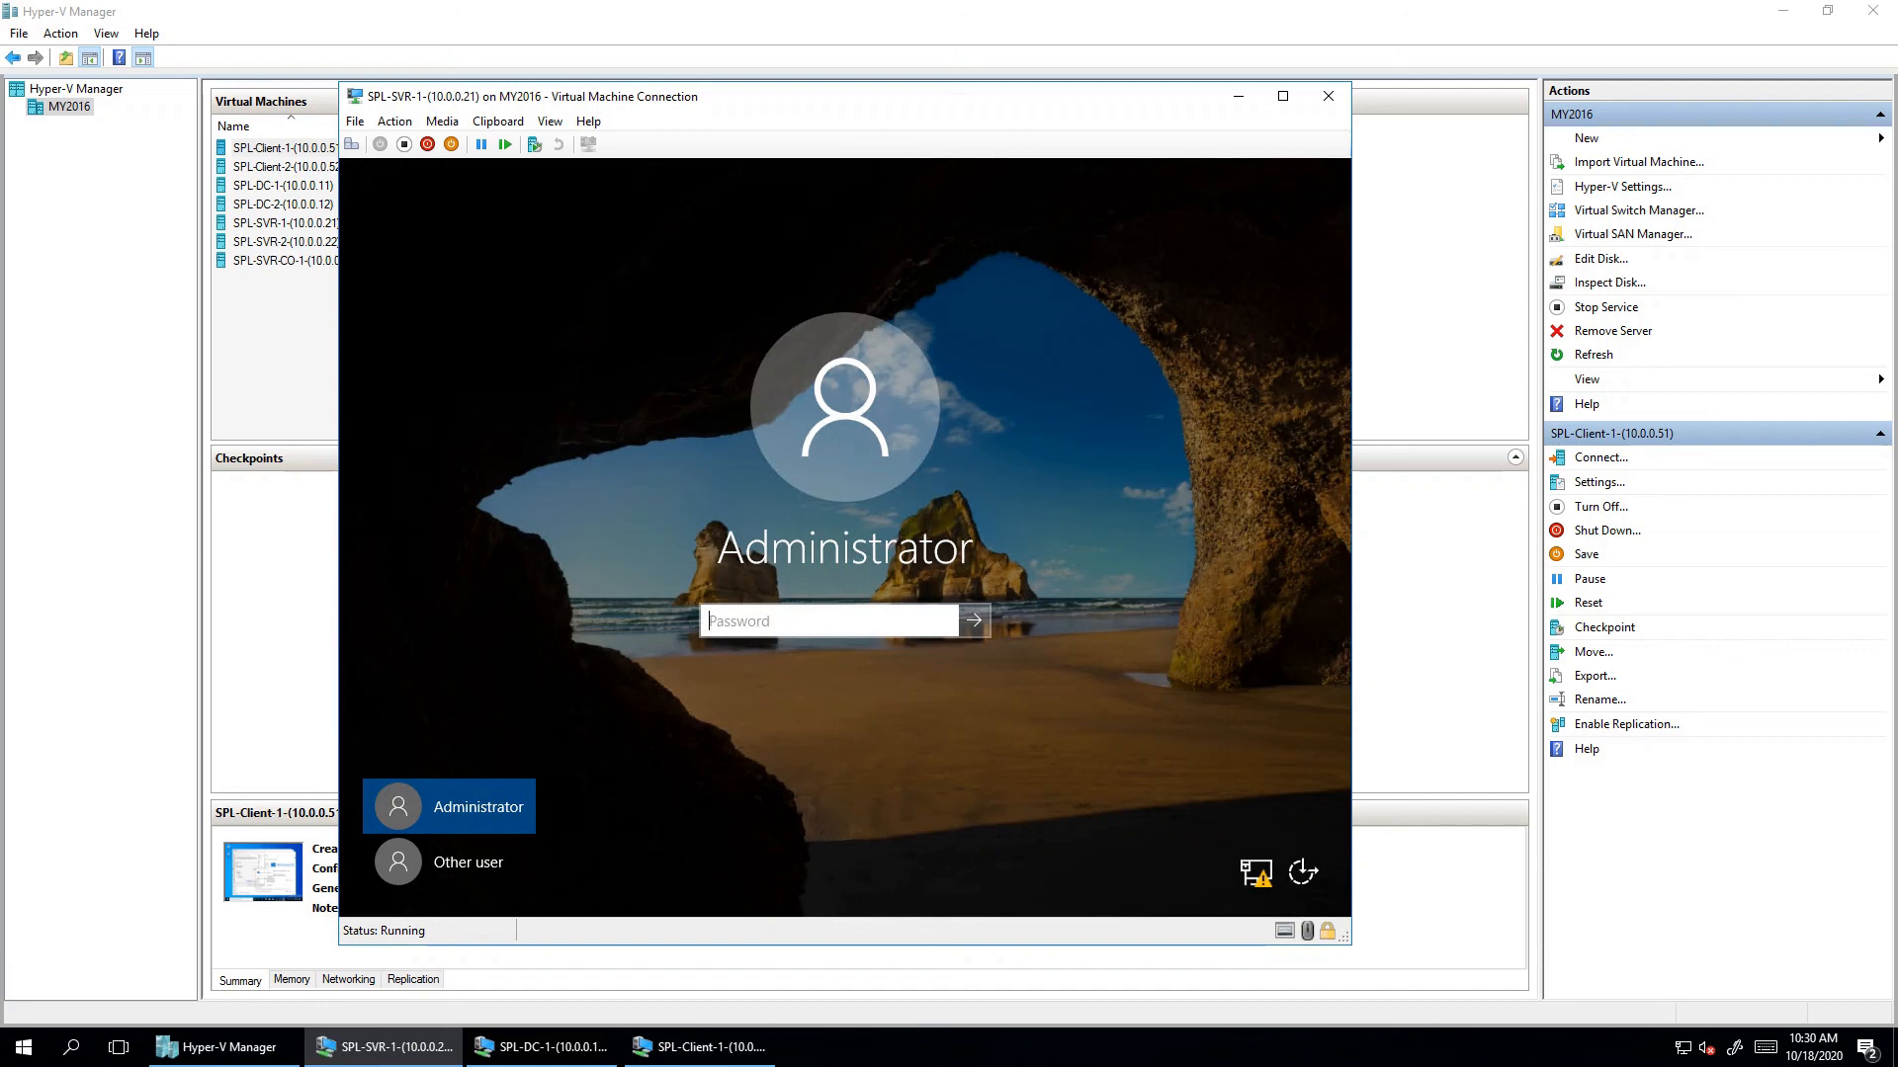
pyautogui.click(699, 1046)
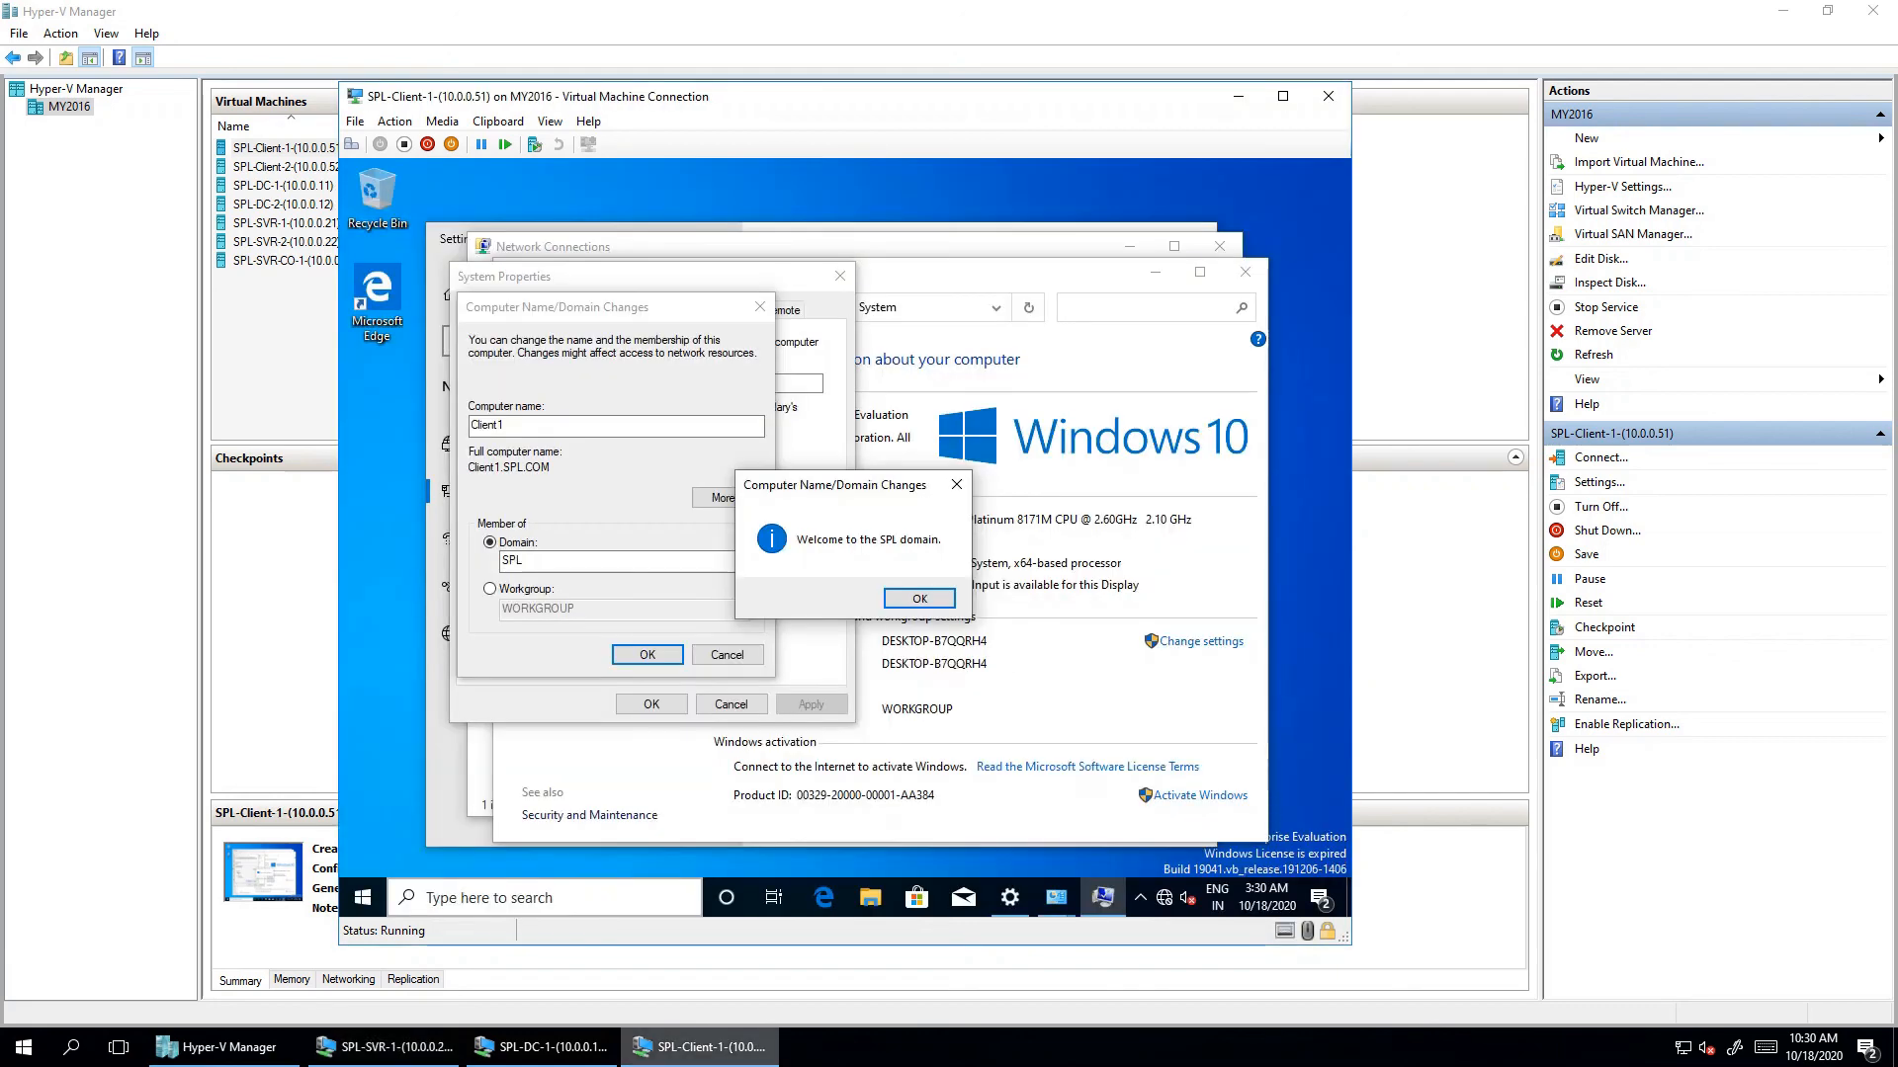
pyautogui.click(385, 1047)
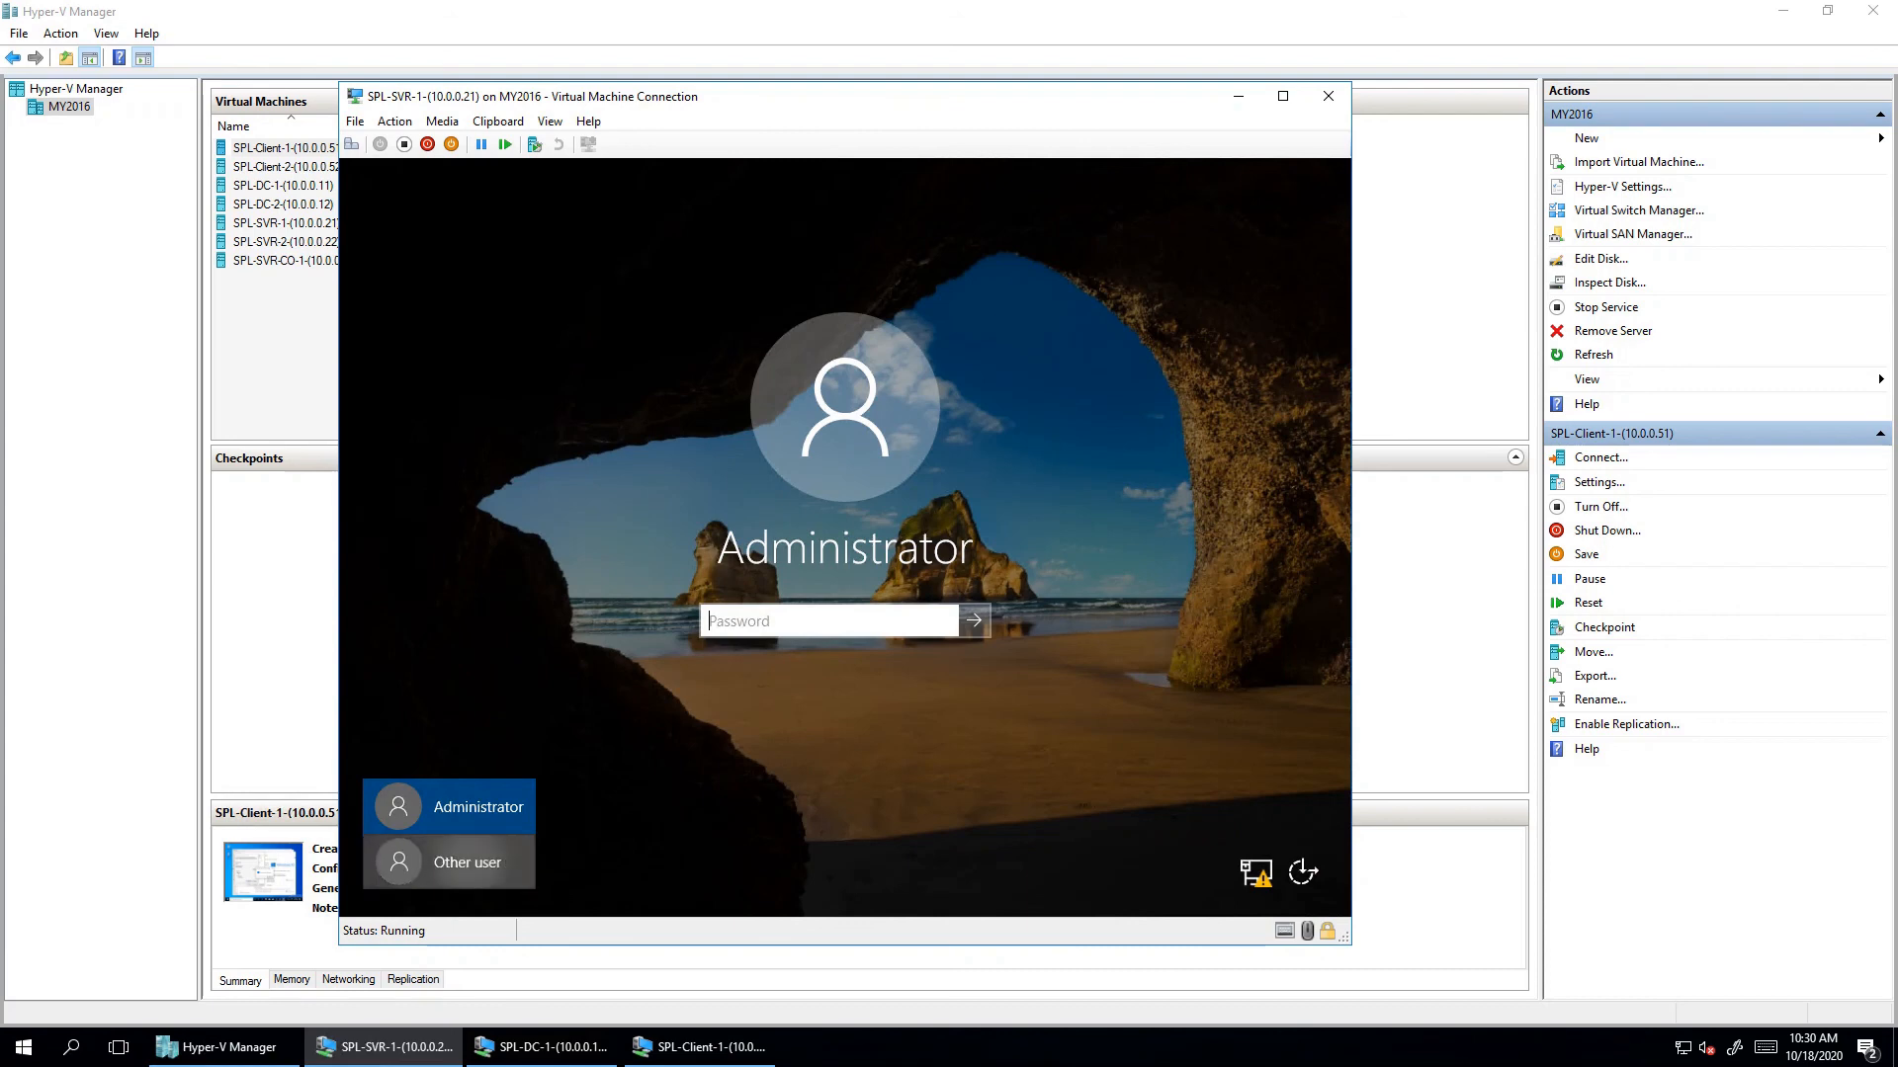
# - Sign in to SVR1 as Other user spl\administrator with the domain password
pyautogui.click(464, 862)
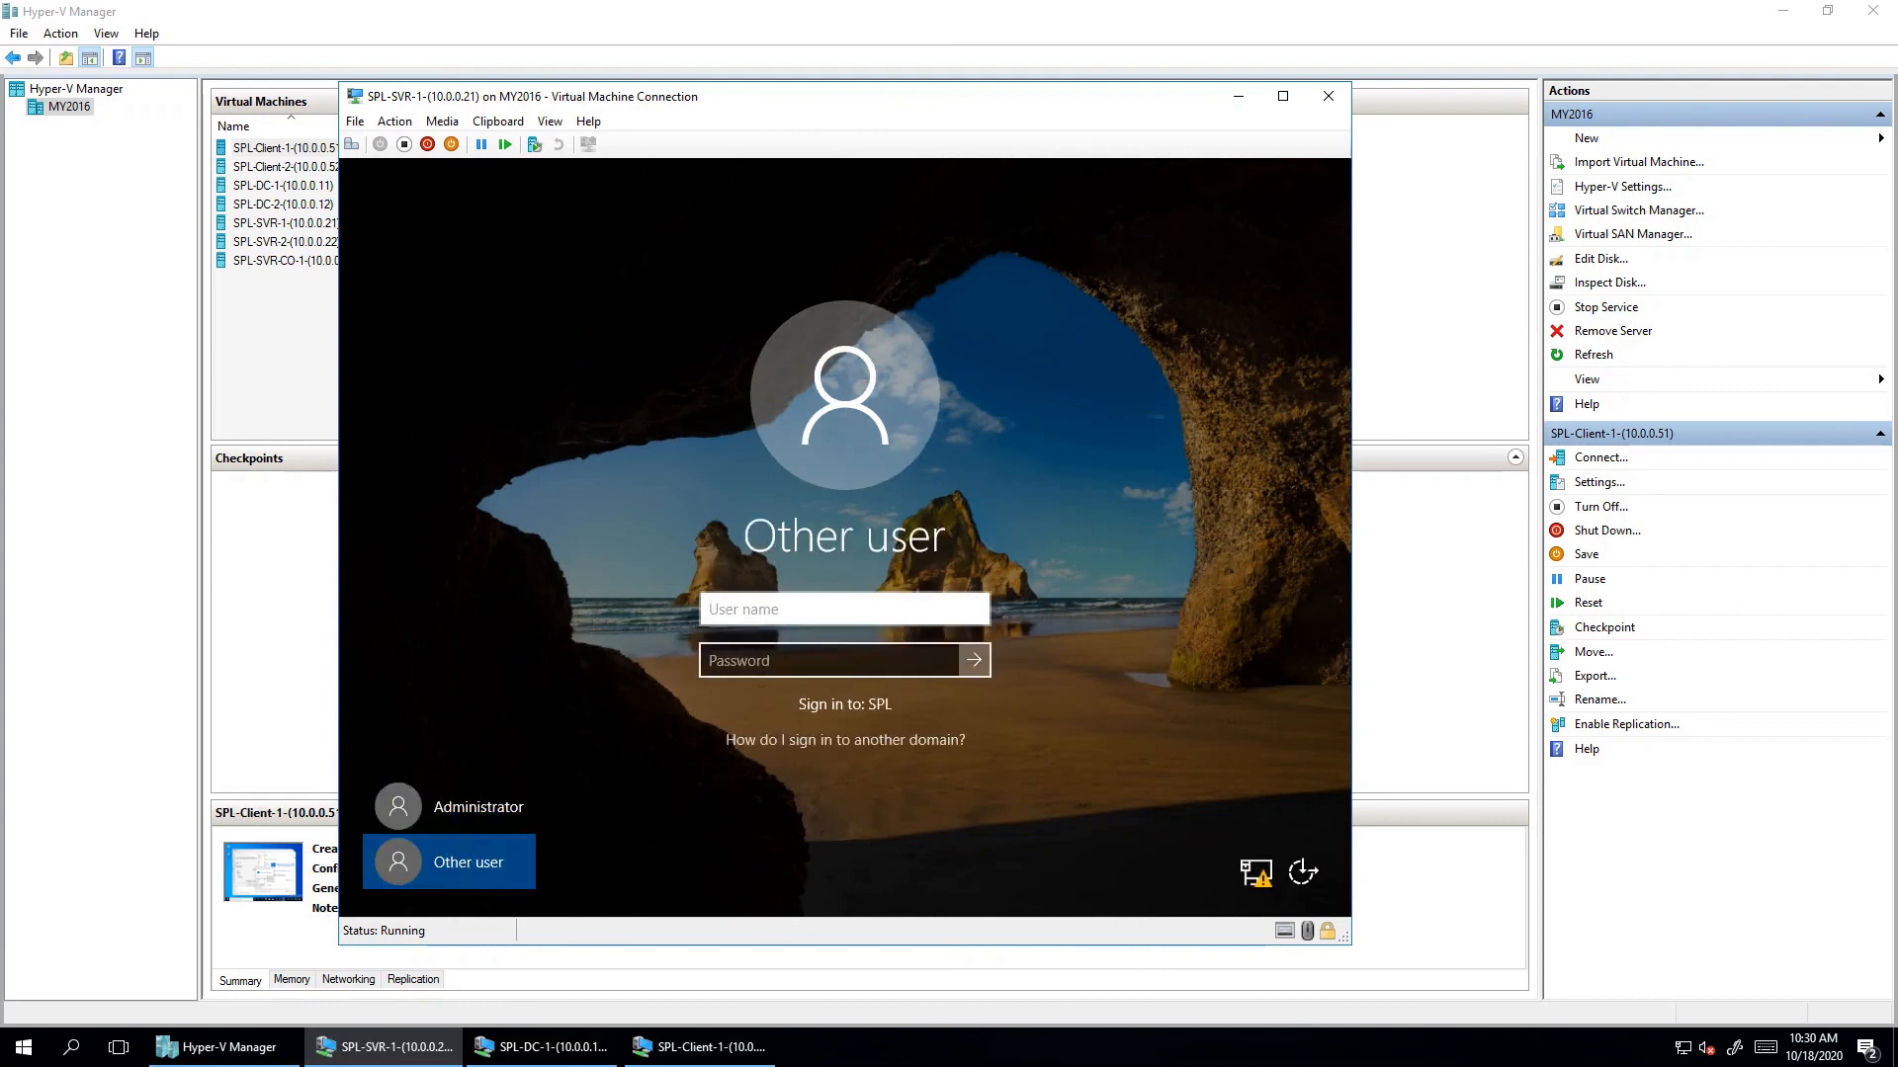
pyautogui.write('spl\\administrator')
pyautogui.press('Tab')
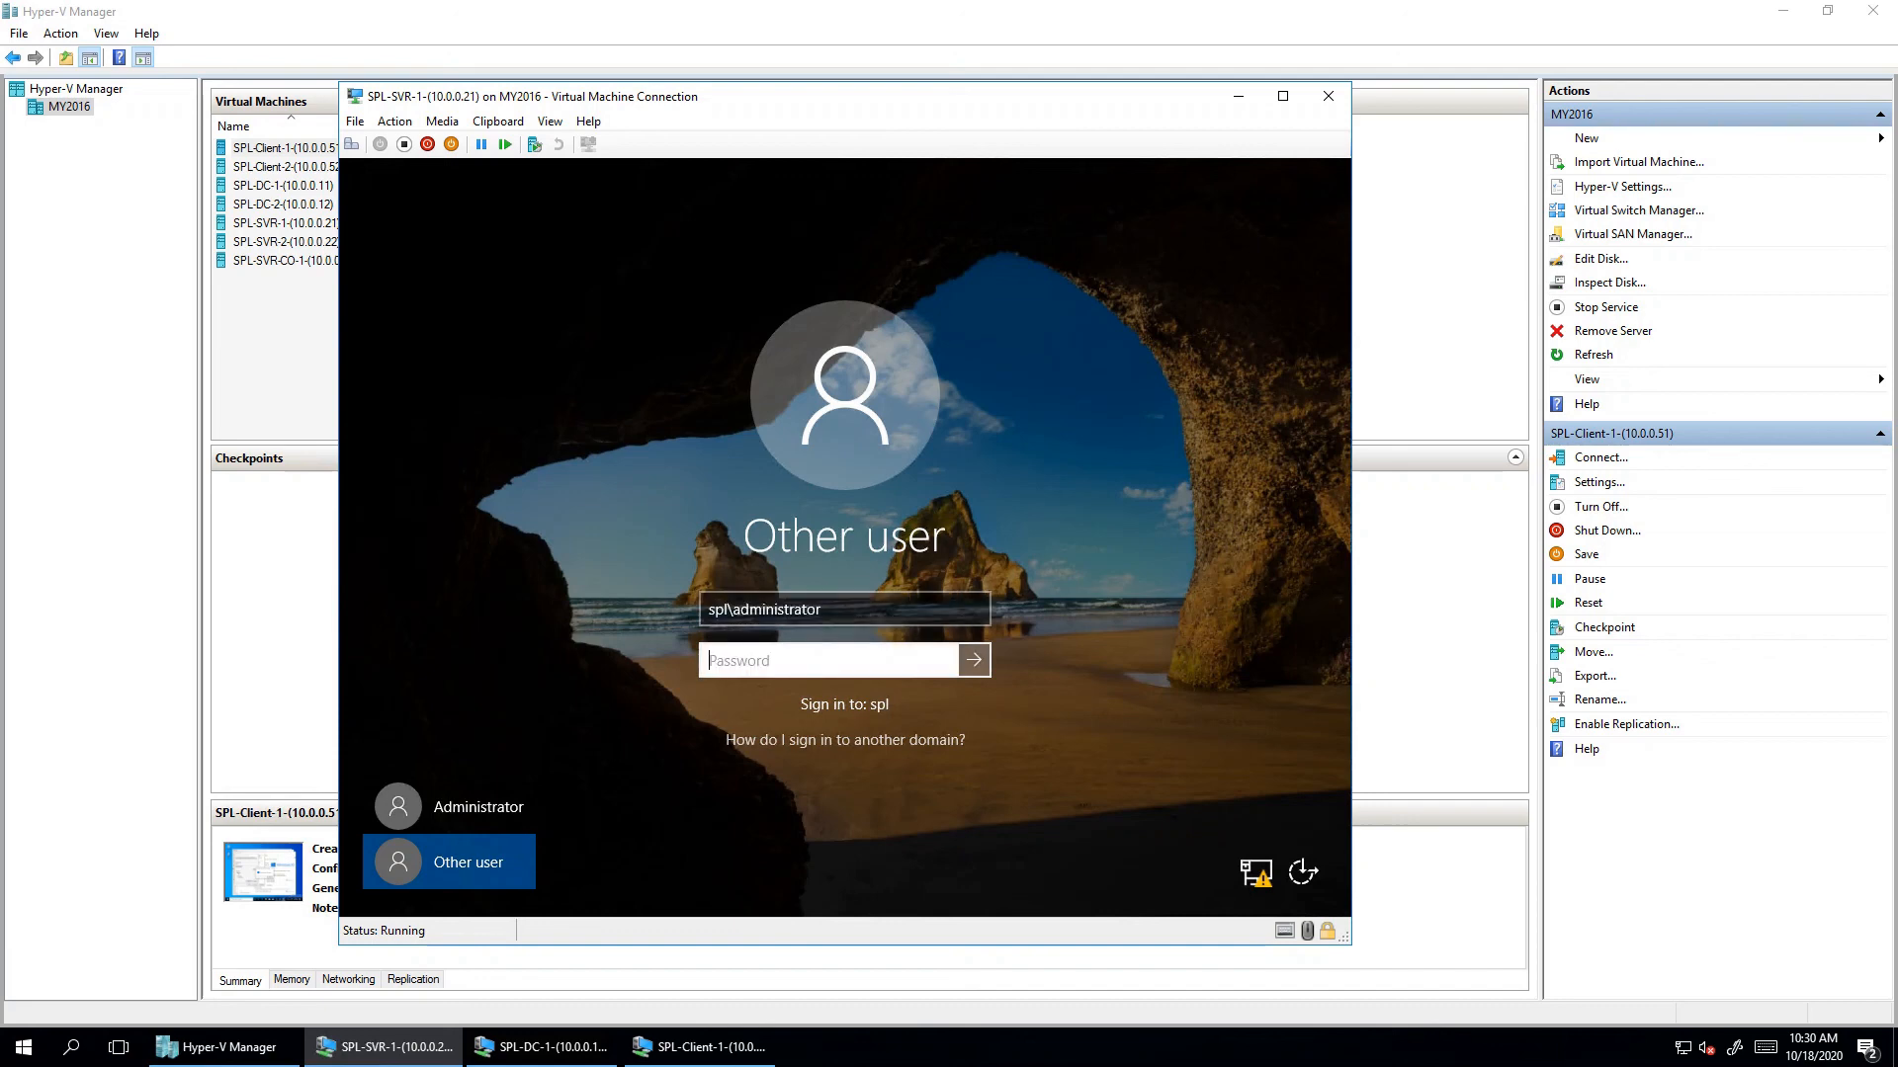
pyautogui.write('Pa$$w0rd')
pyautogui.press('Return')
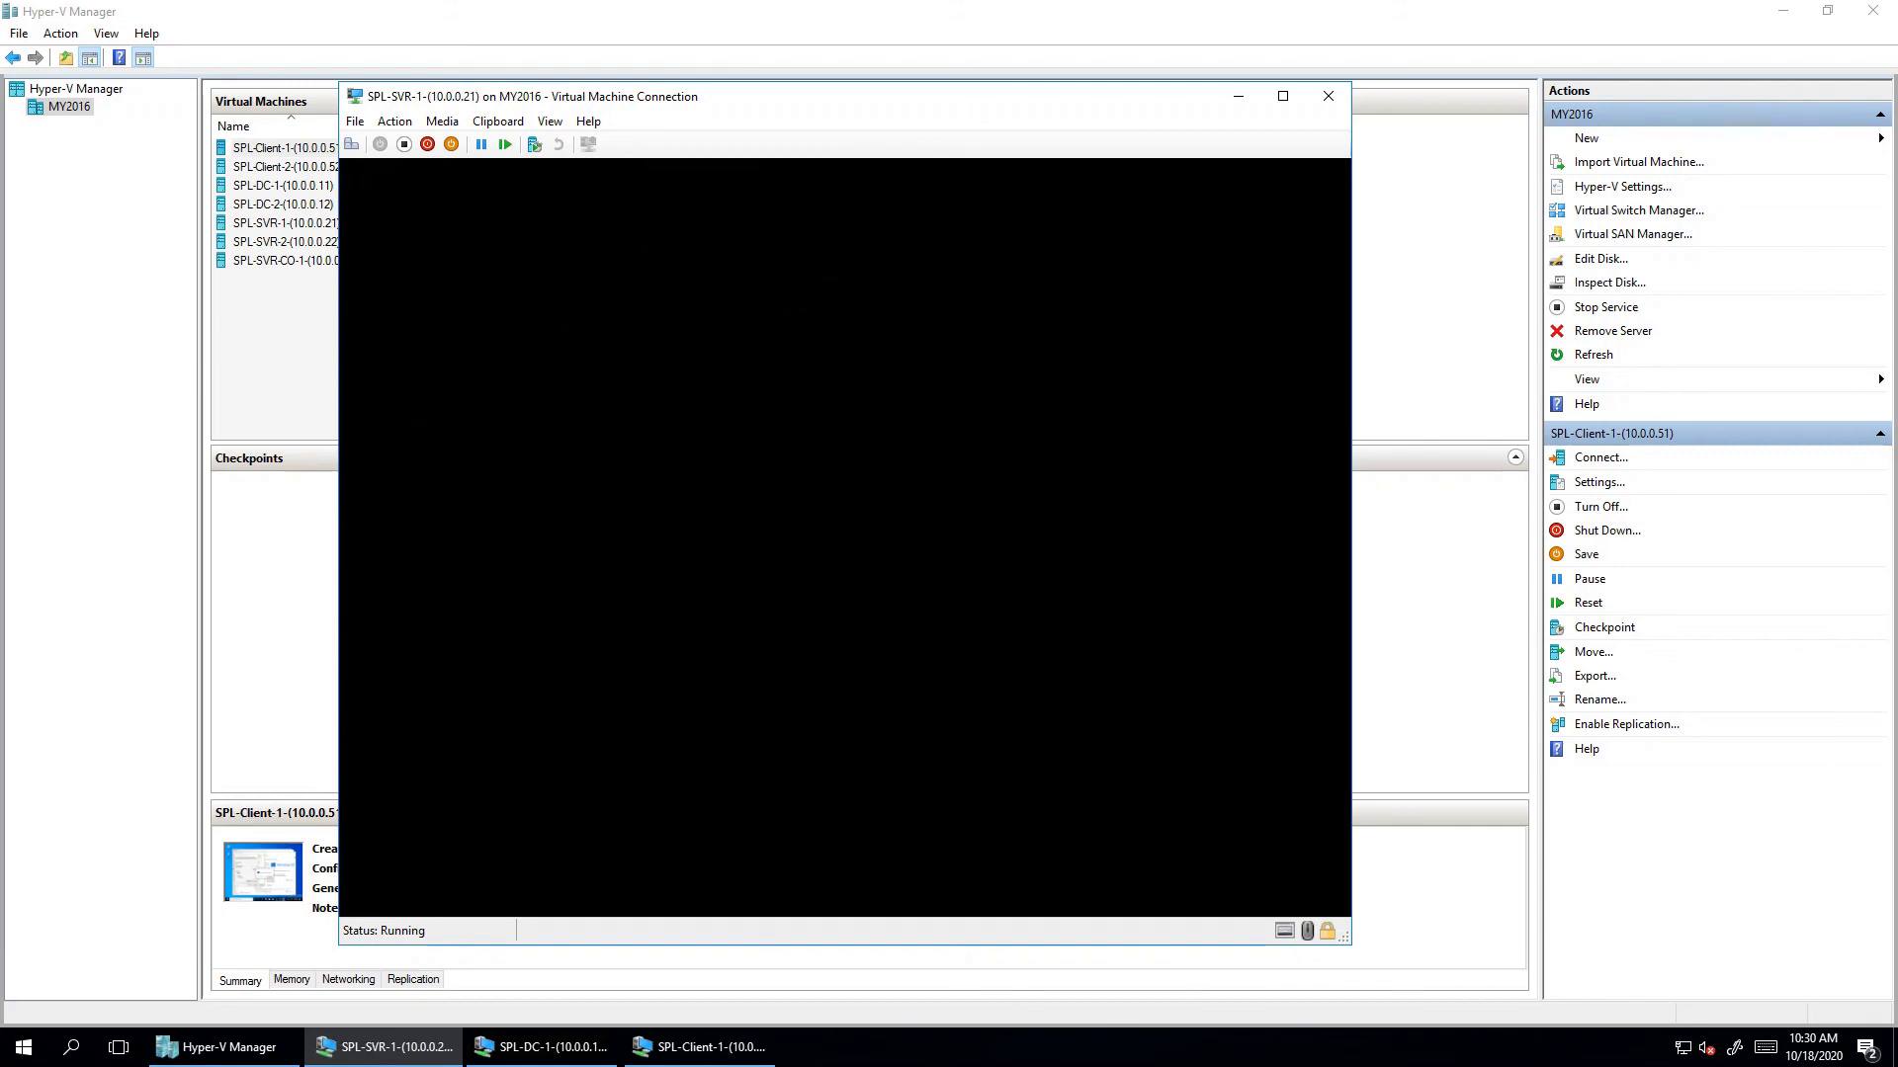
# - Dismiss Client1's SPL domain welcome and restart notices, restart it now, then switch to SVR1
pyautogui.click(700, 1047)
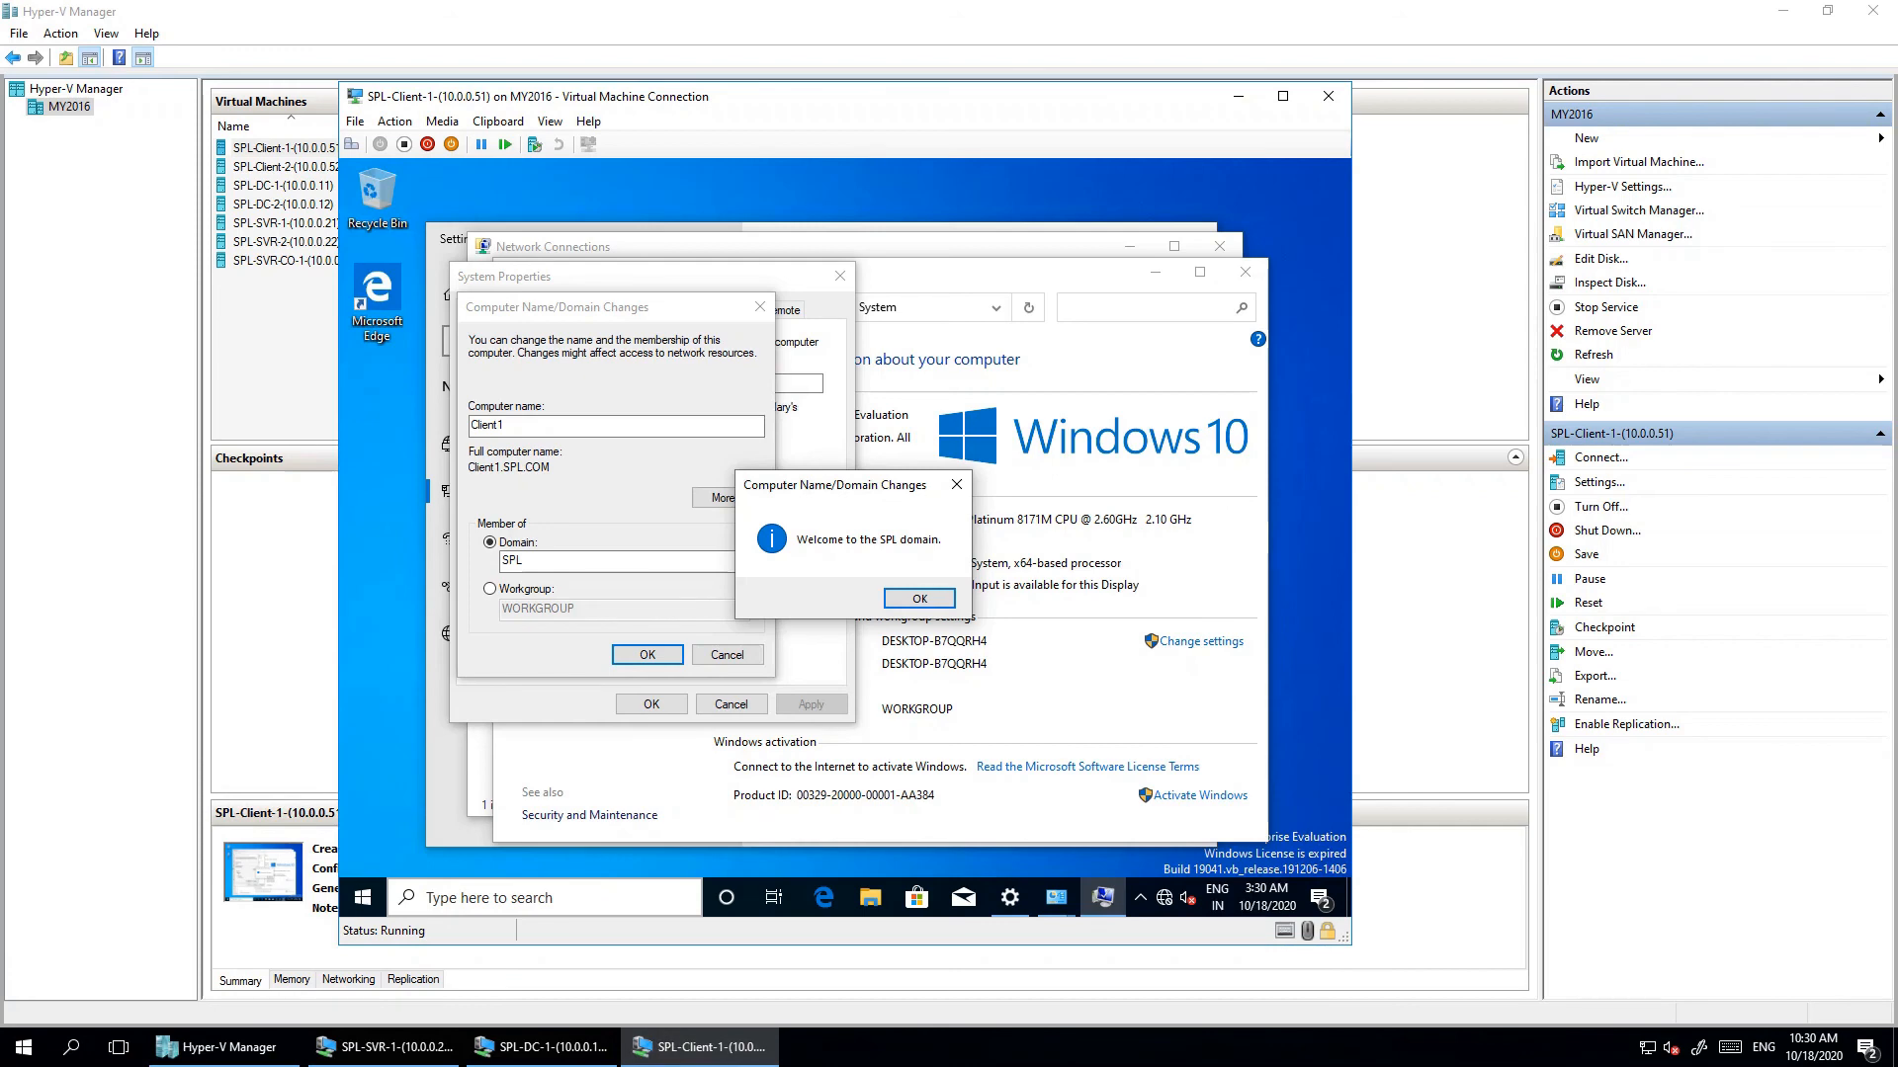
pyautogui.press('Return')
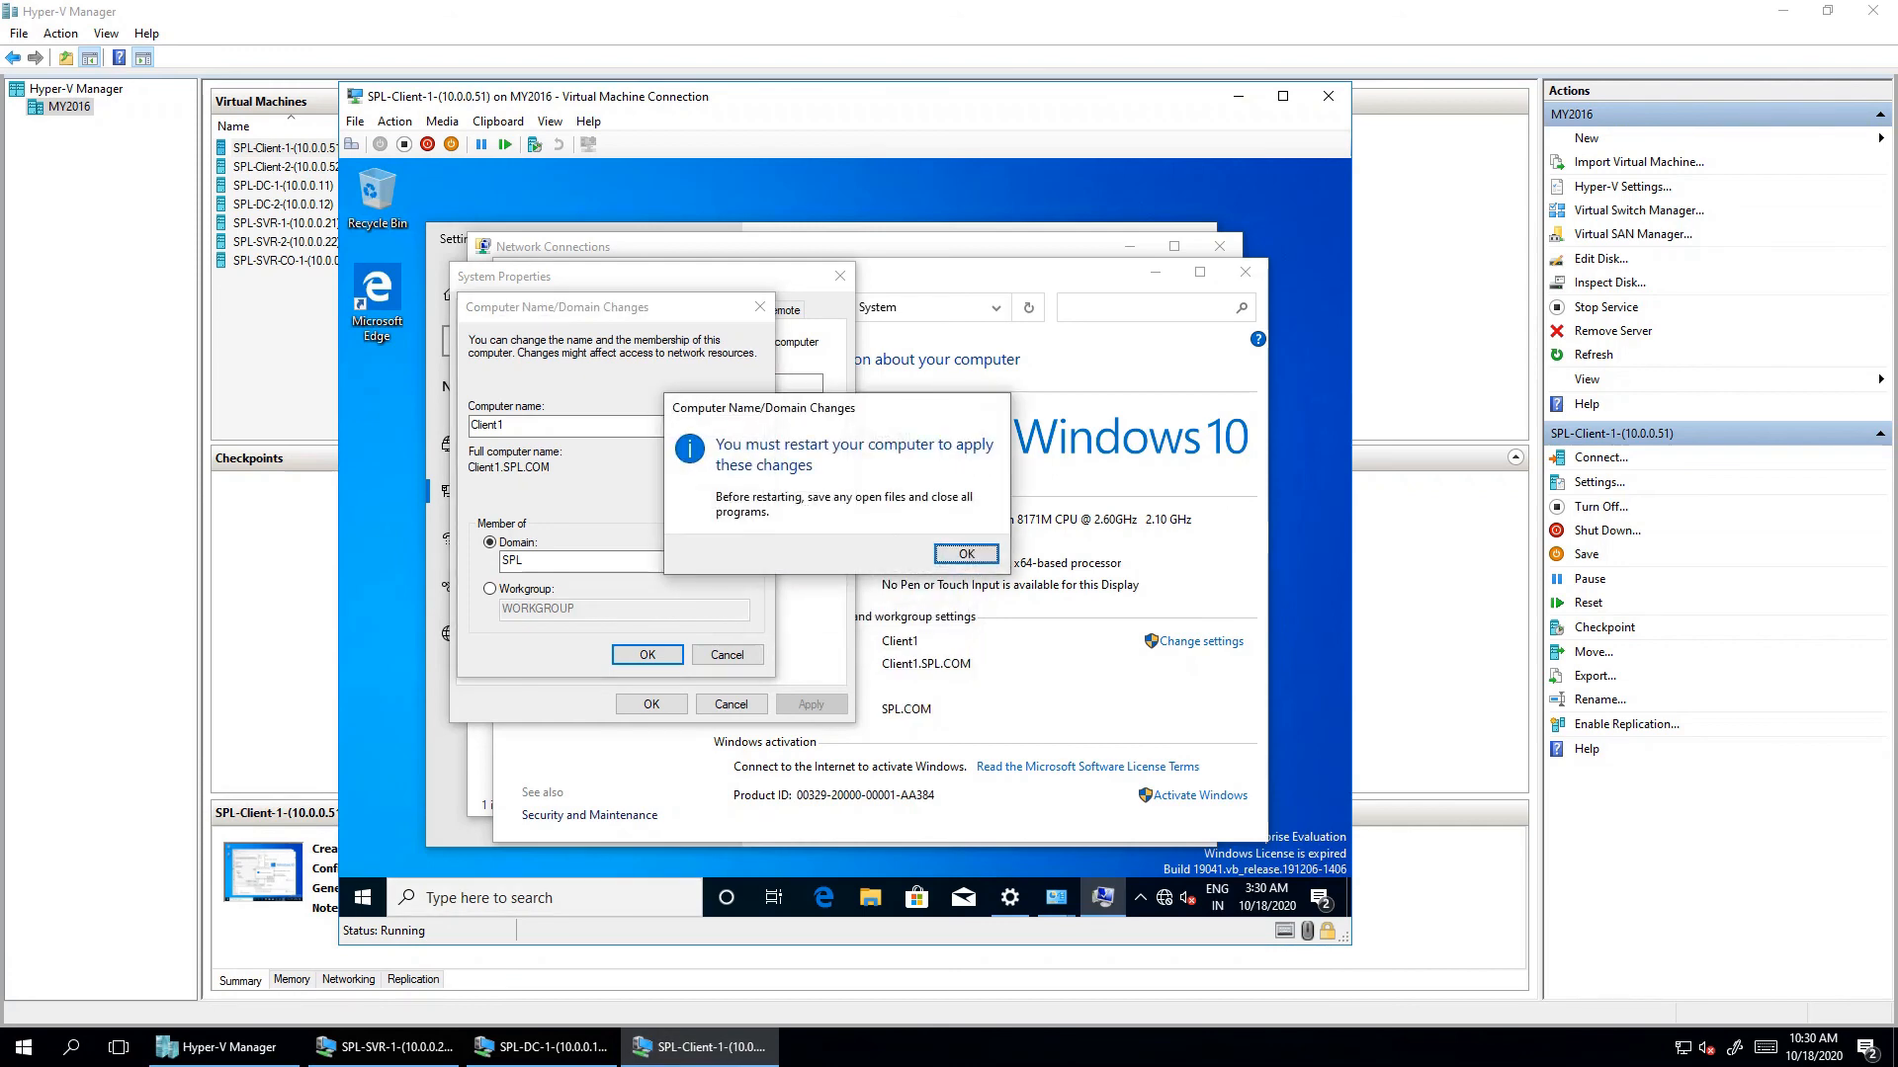
pyautogui.press('Return')
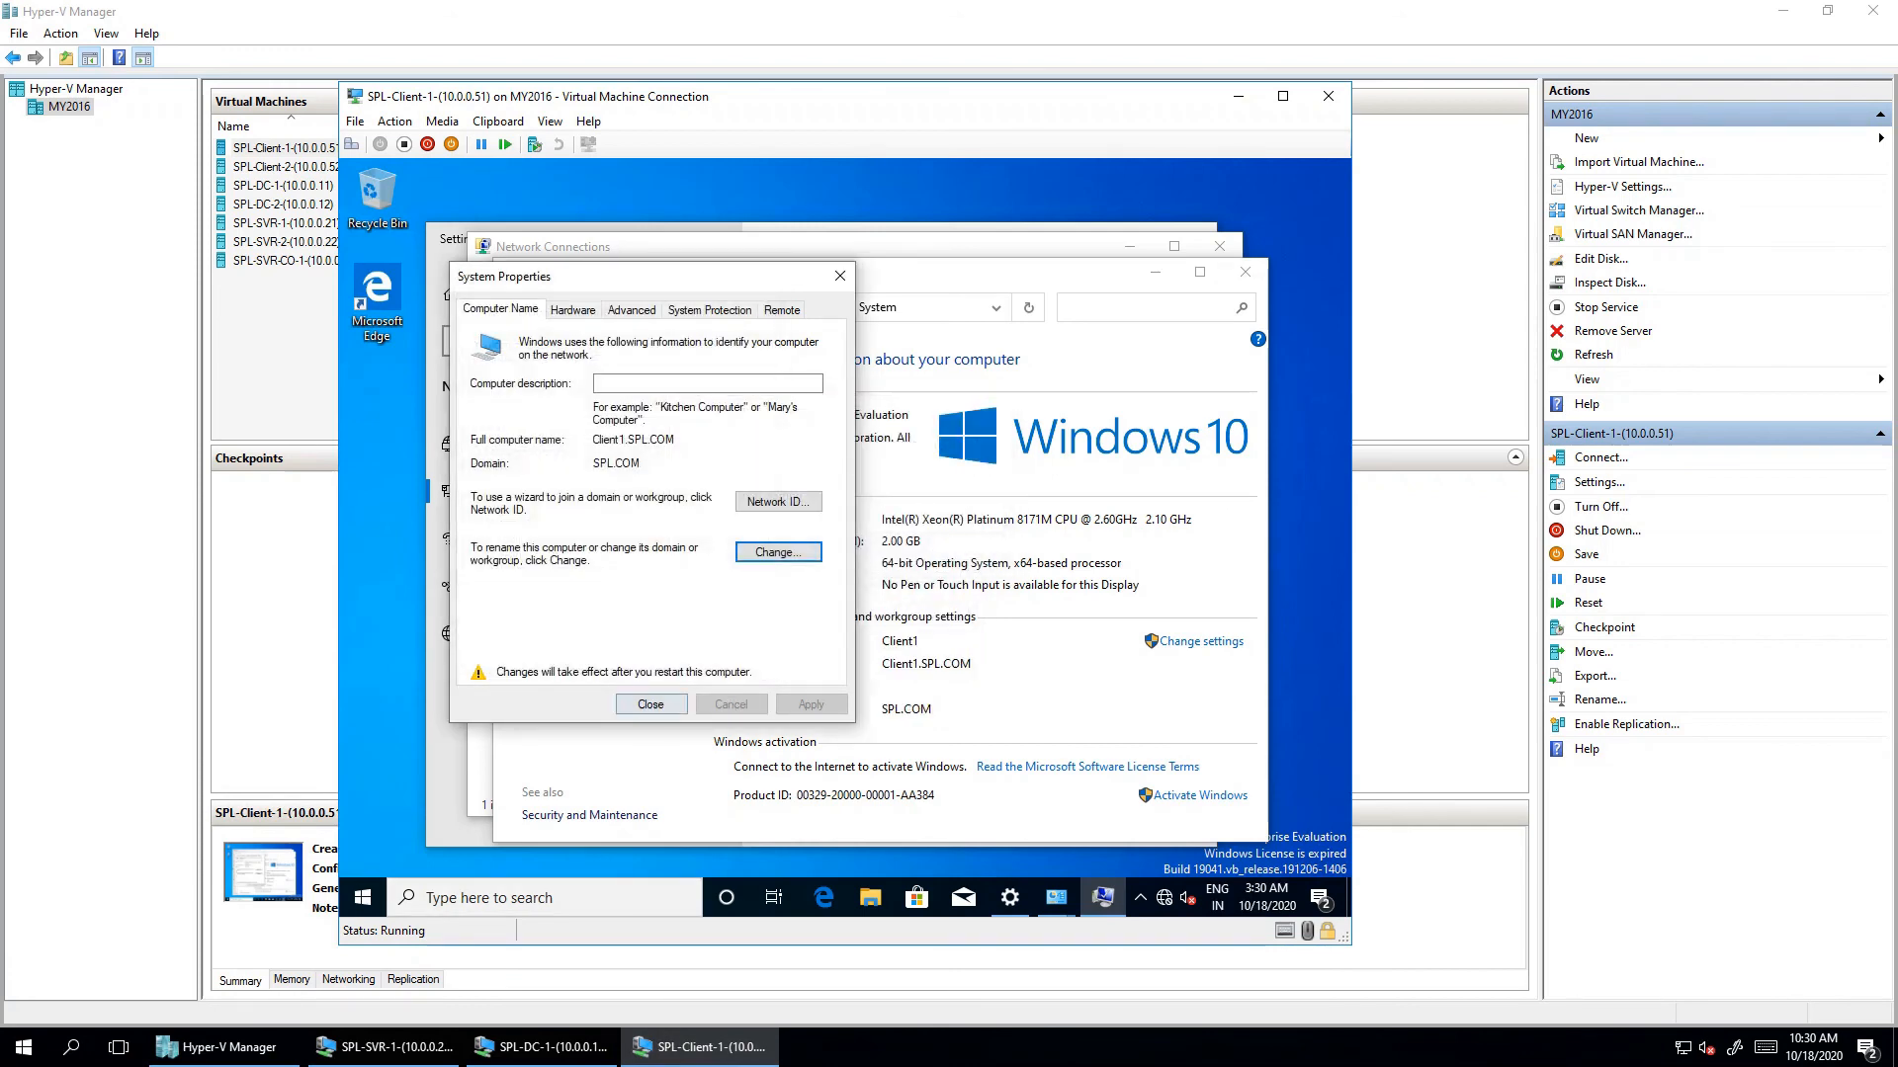
pyautogui.press('Return')
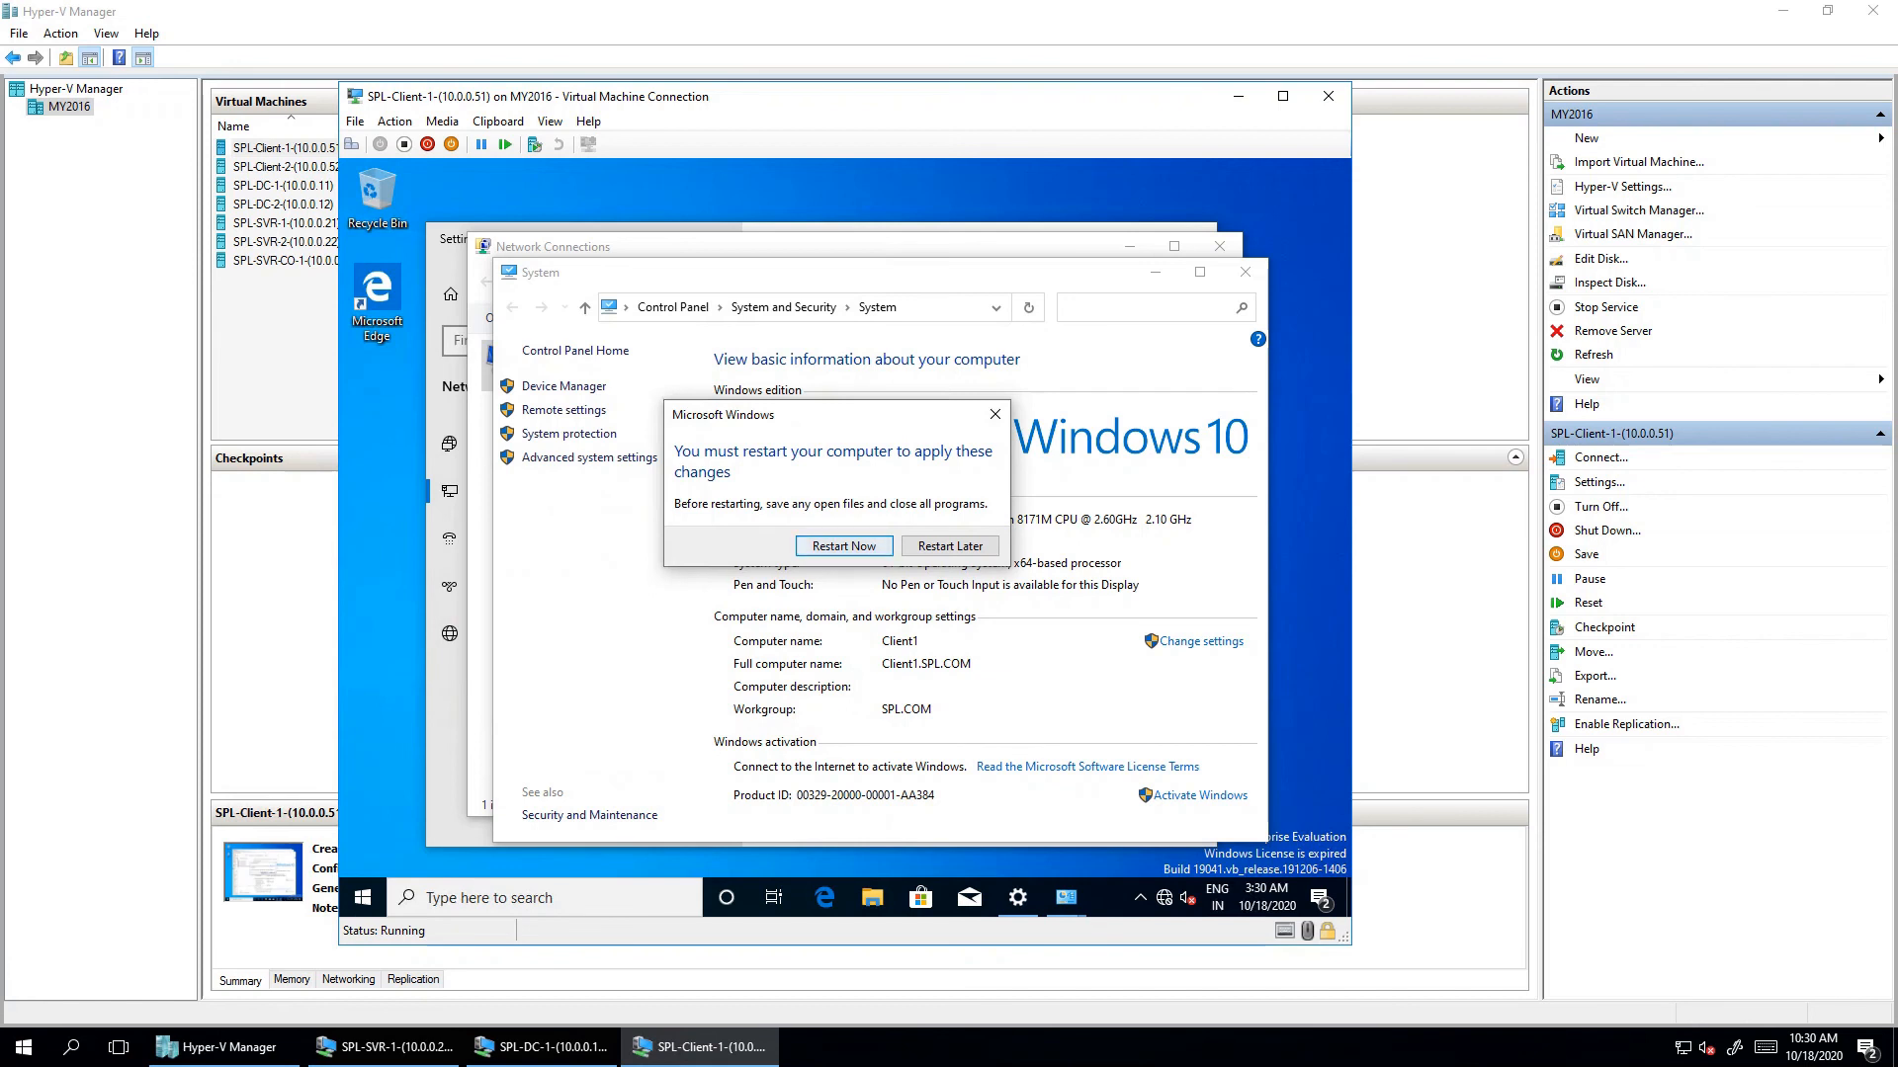
pyautogui.press('Return')
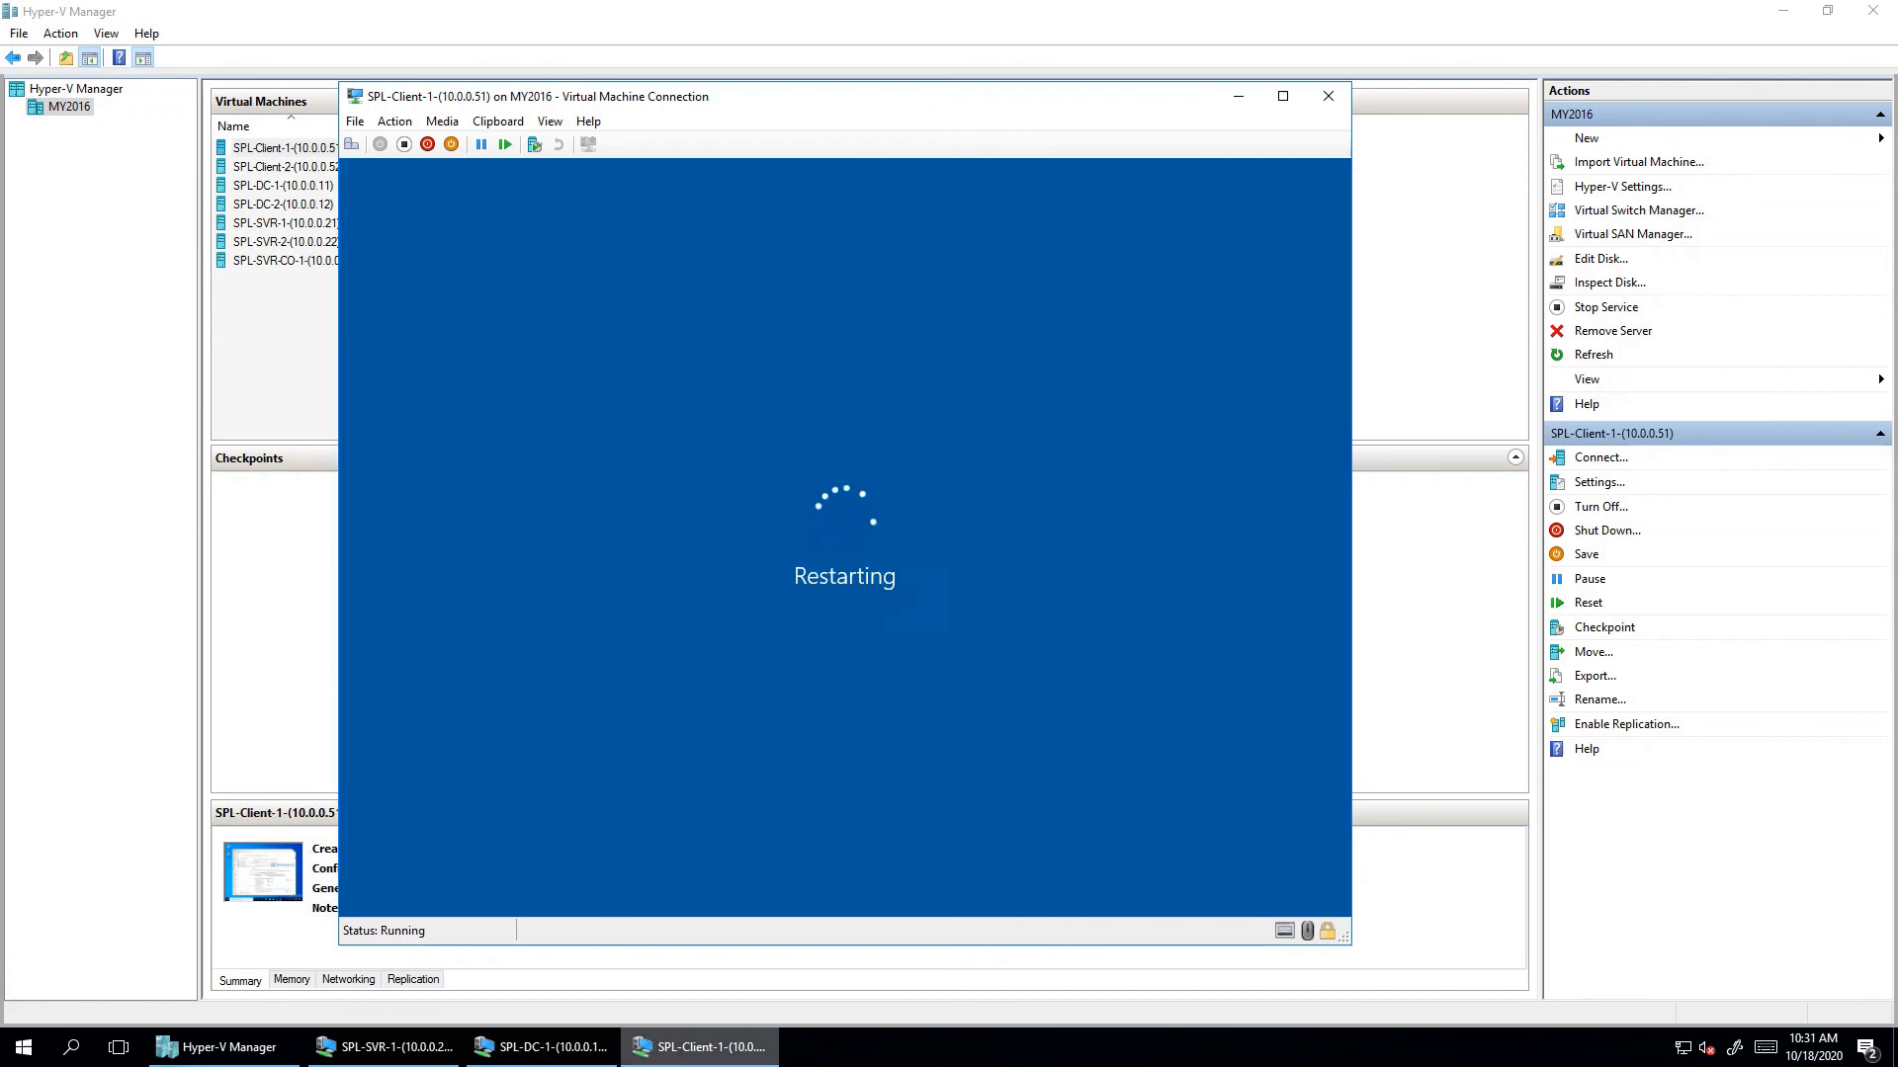
pyautogui.moveTo(543, 1047)
pyautogui.click(394, 966)
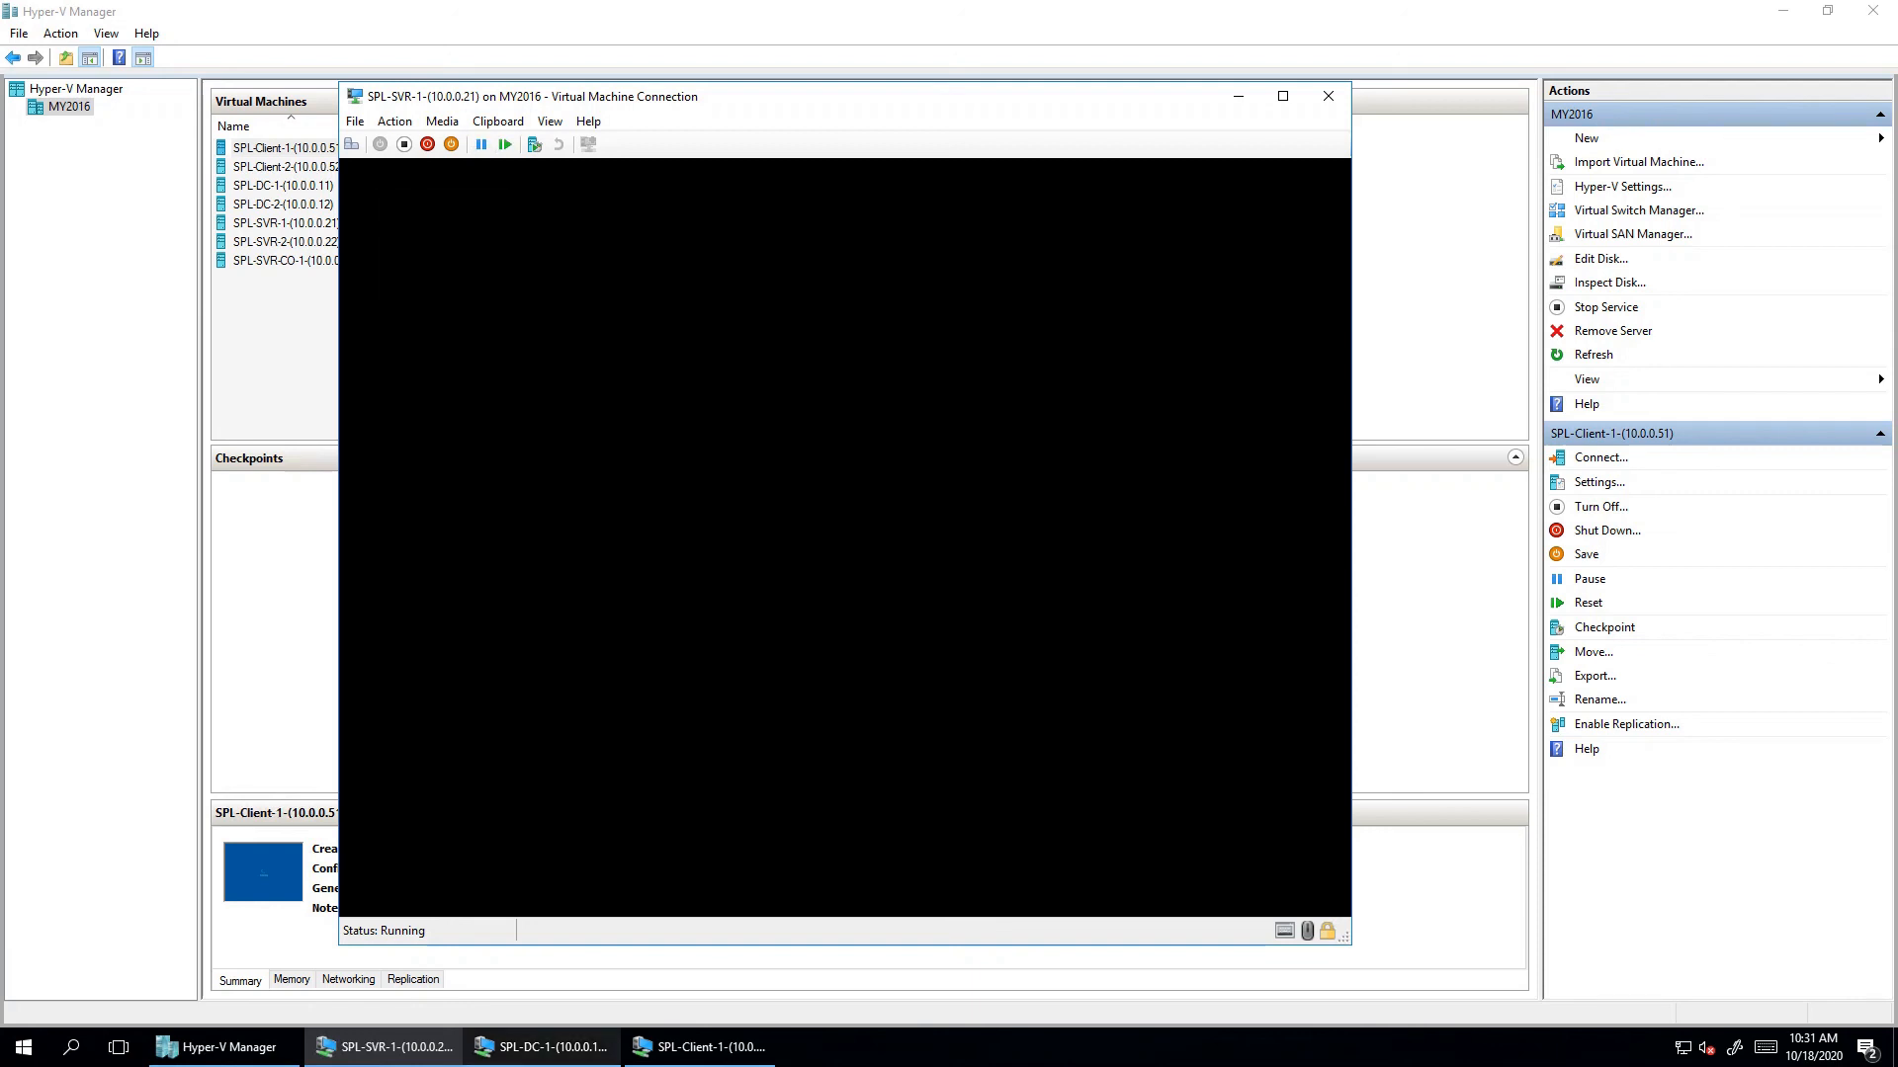
# - On SPL-DC-1, refresh the SPL.COM zone to reveal SVR1's Host (A) record at 10.0.0.21
pyautogui.click(540, 957)
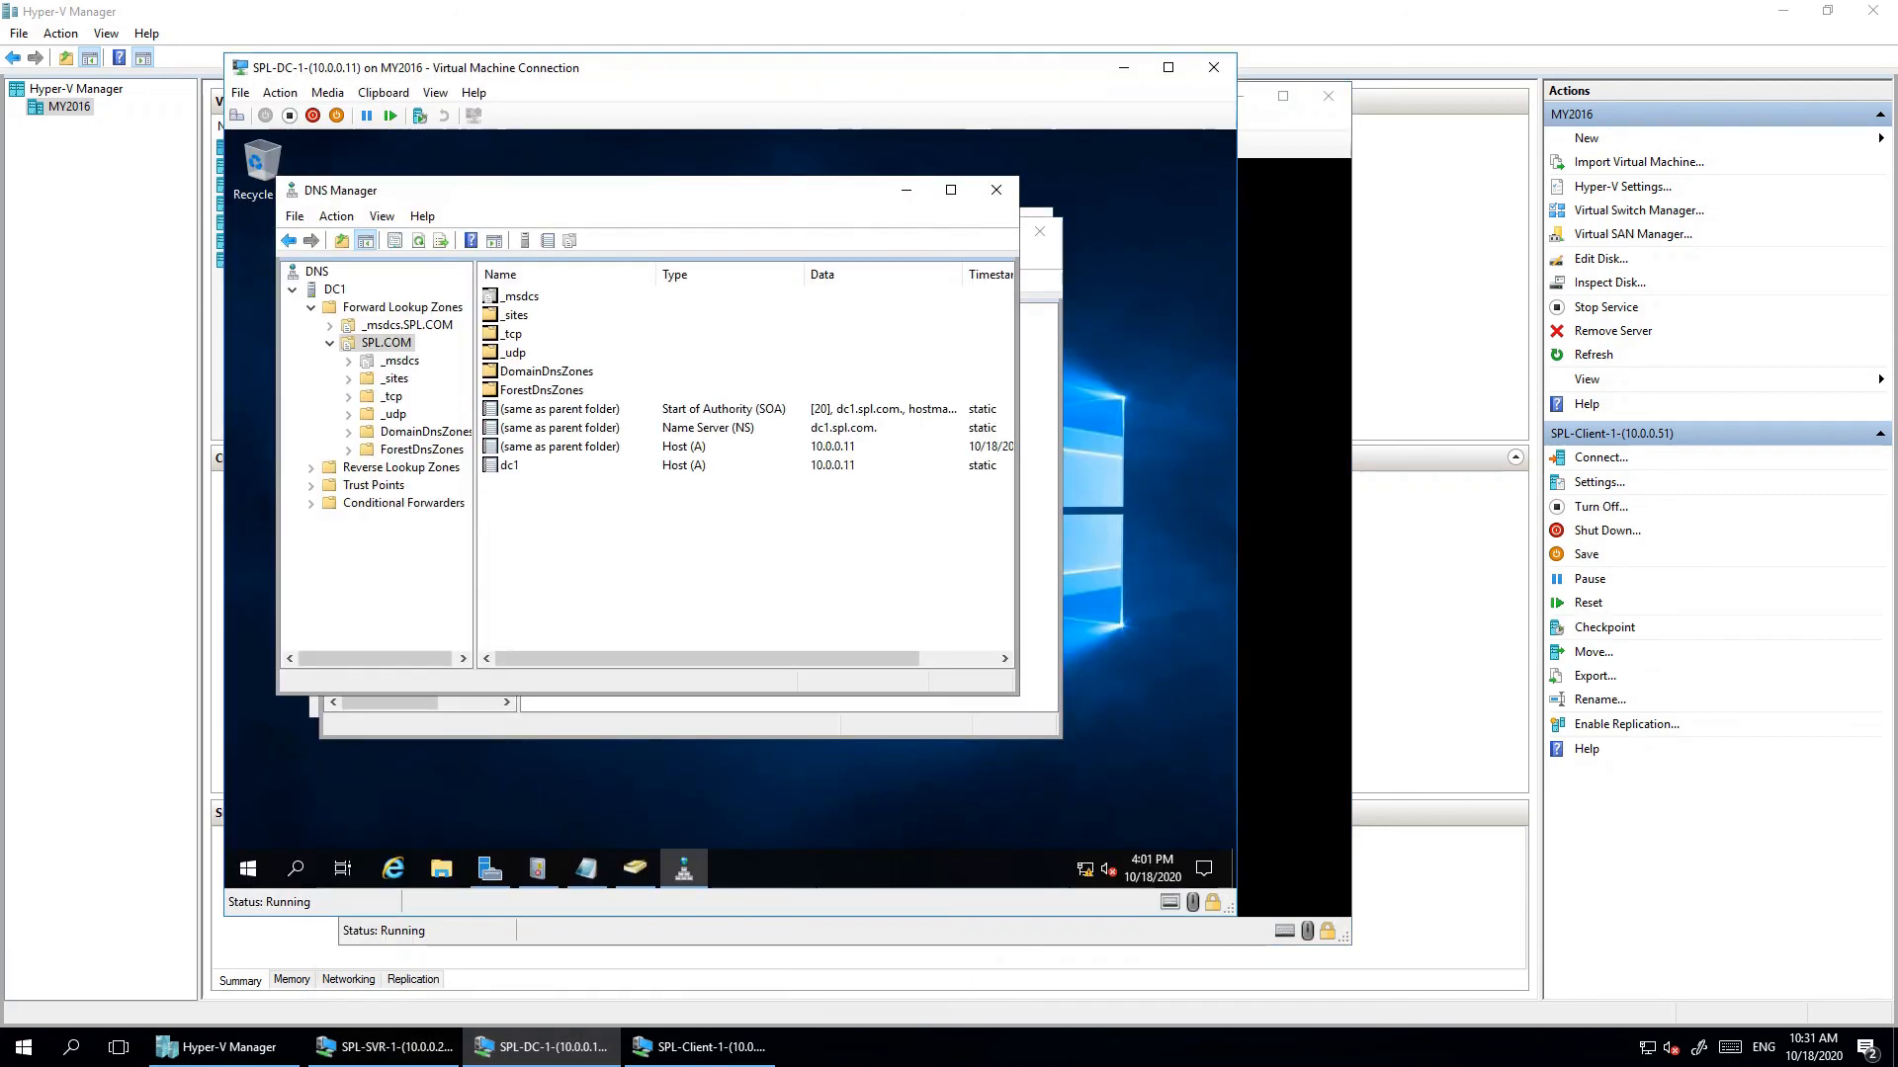
pyautogui.rightClick(590, 583)
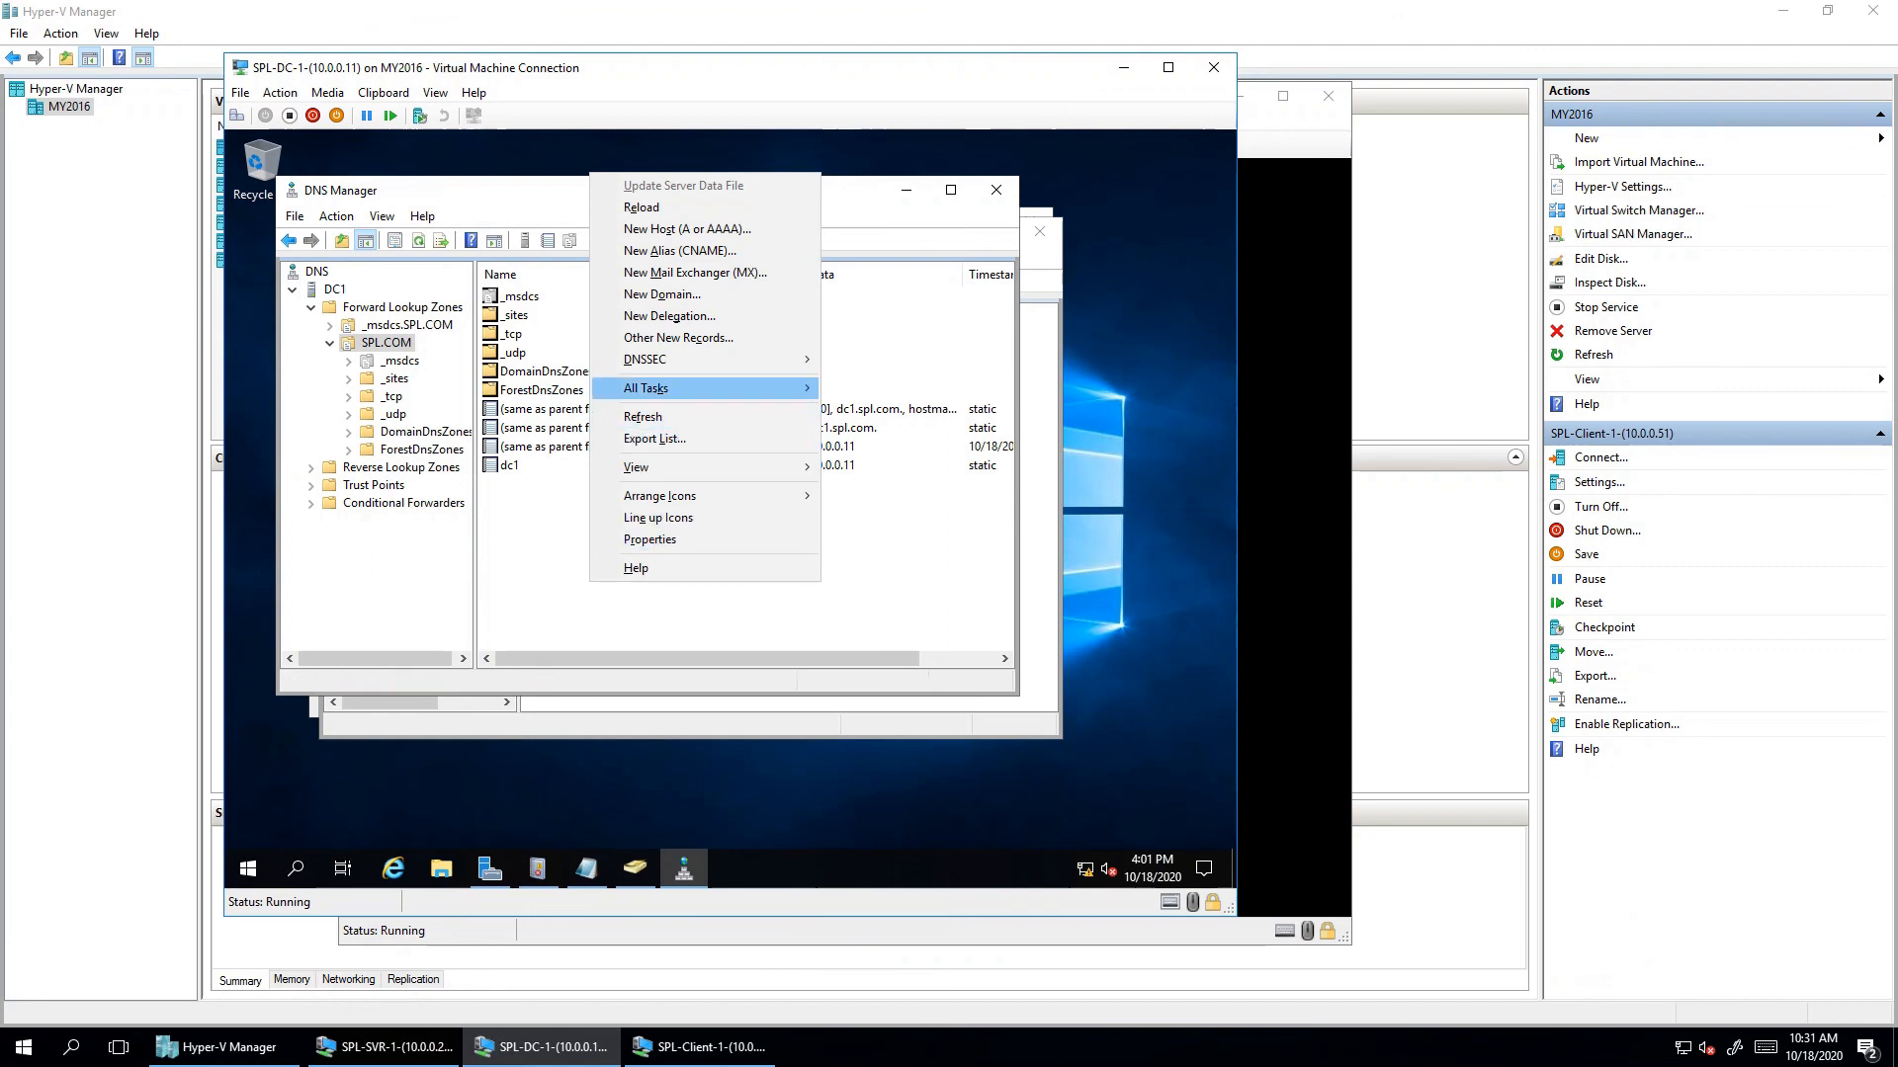
pyautogui.click(642, 416)
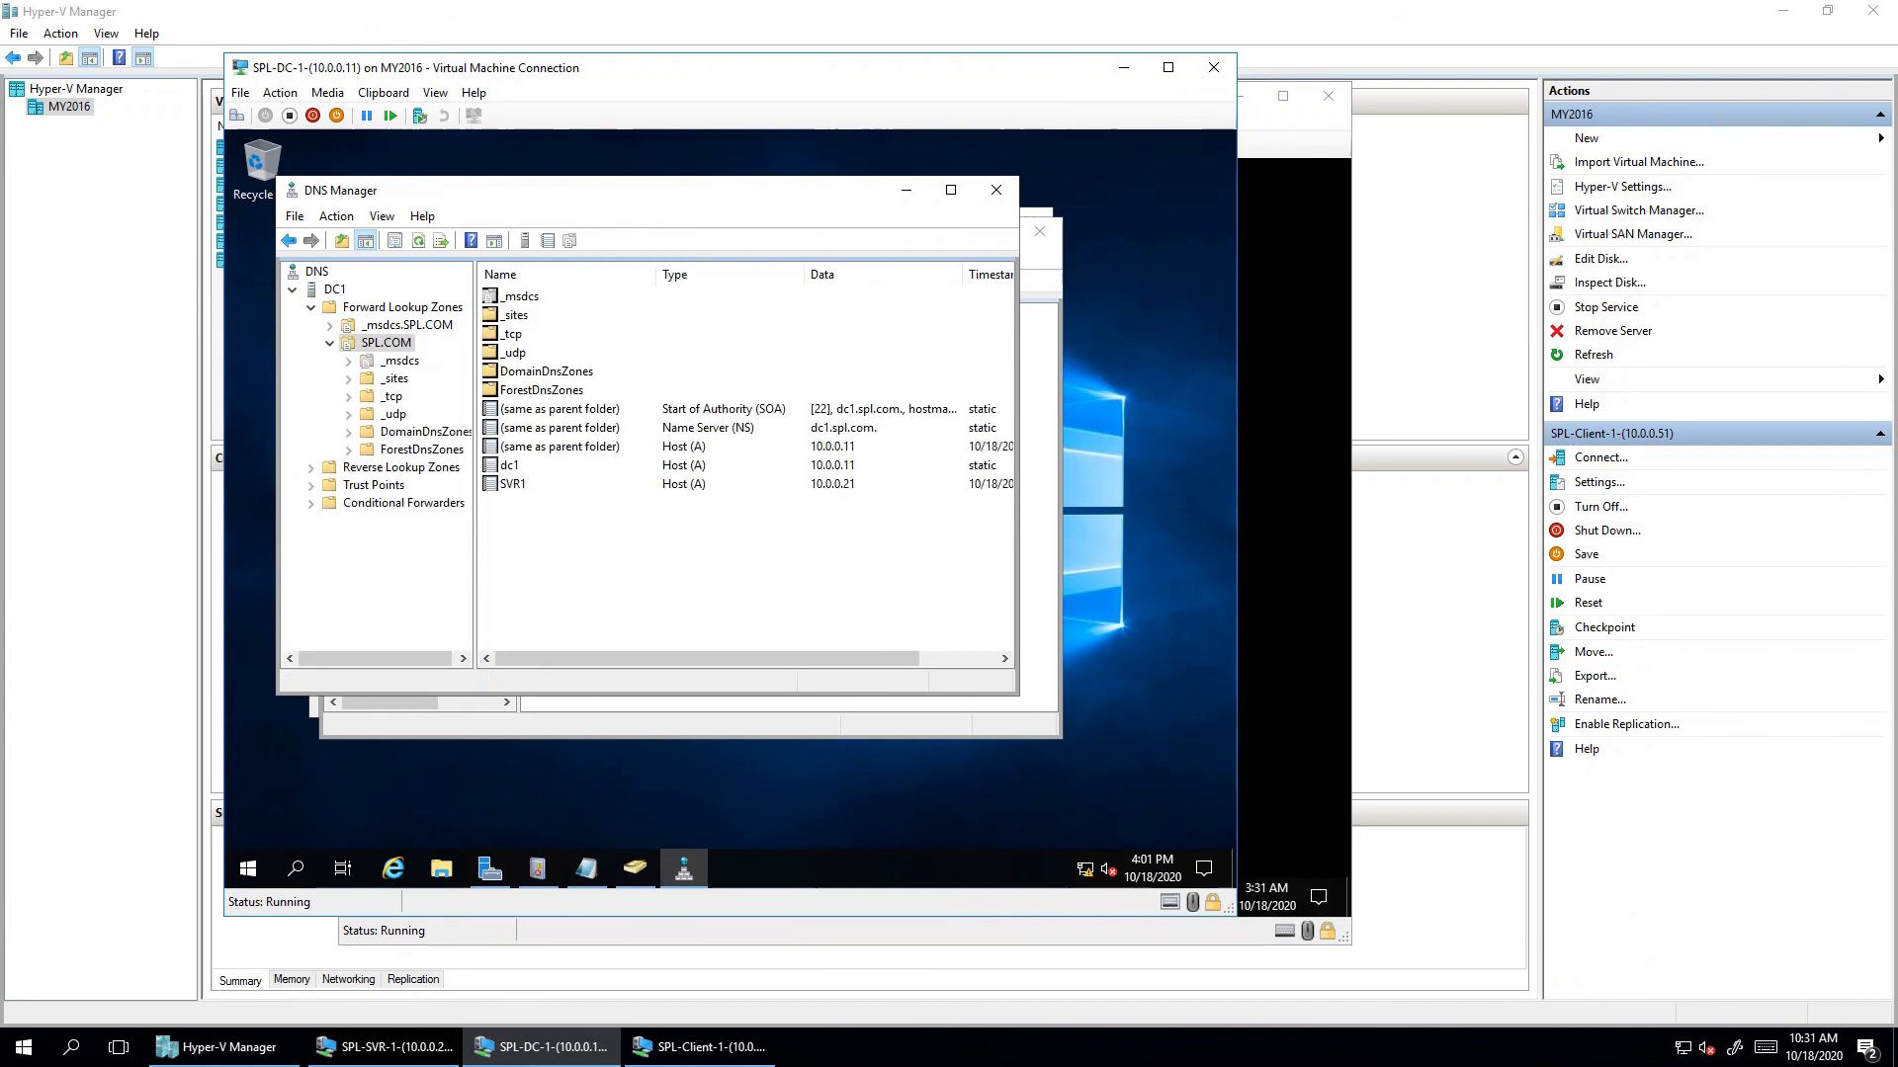
pyautogui.click(513, 483)
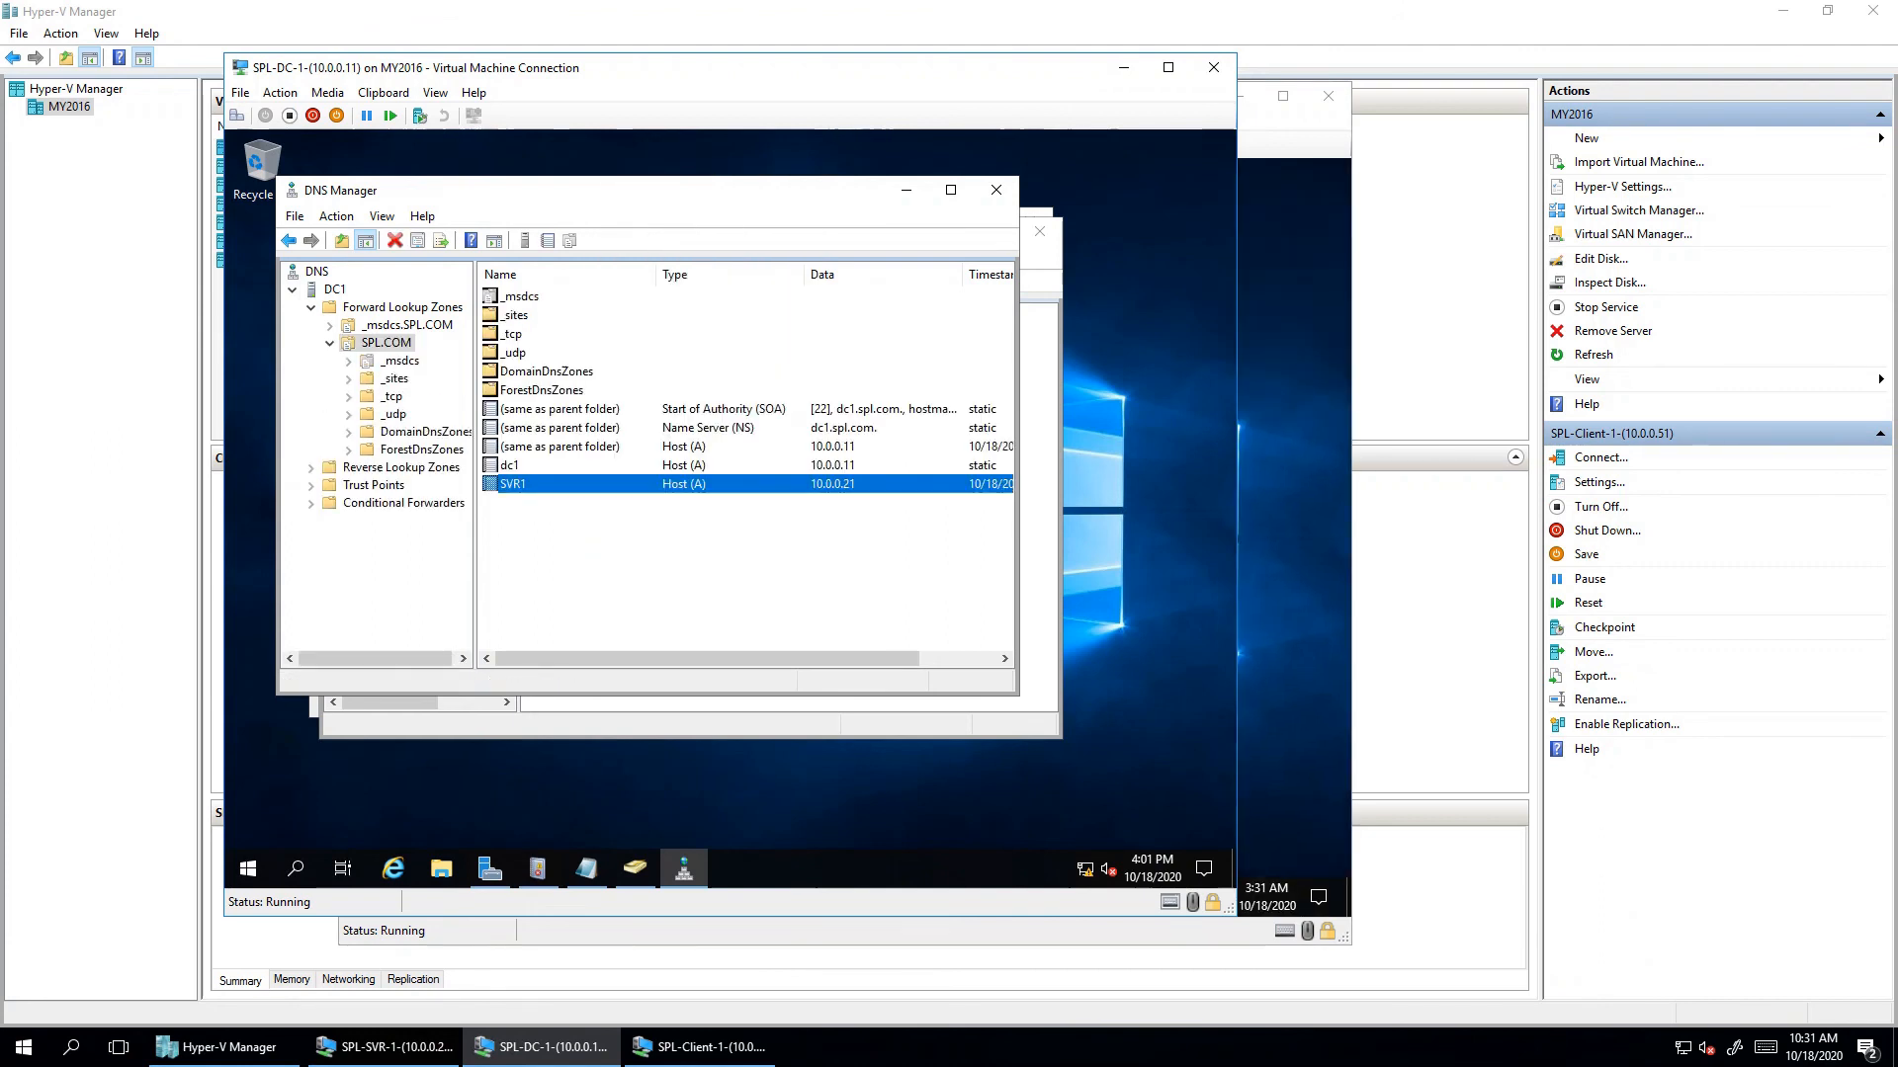
pyautogui.click(950, 190)
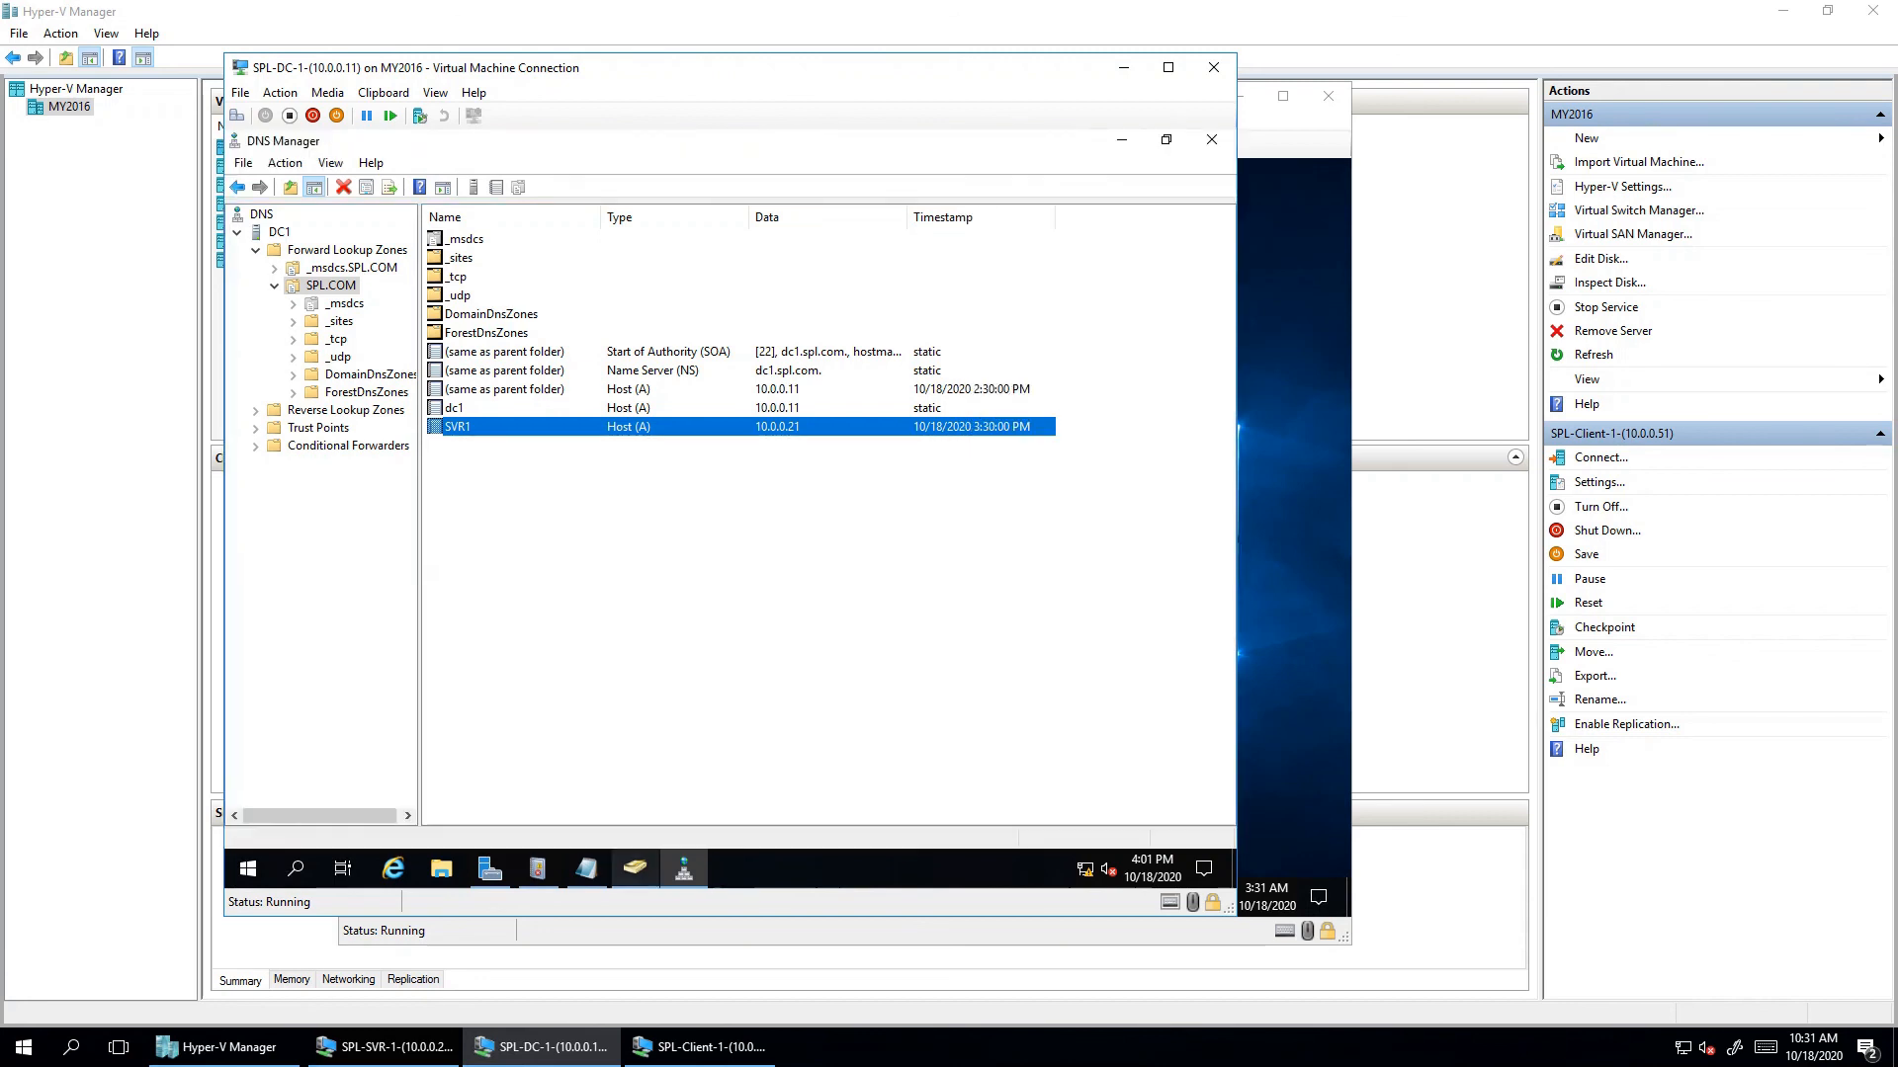
pyautogui.click(634, 867)
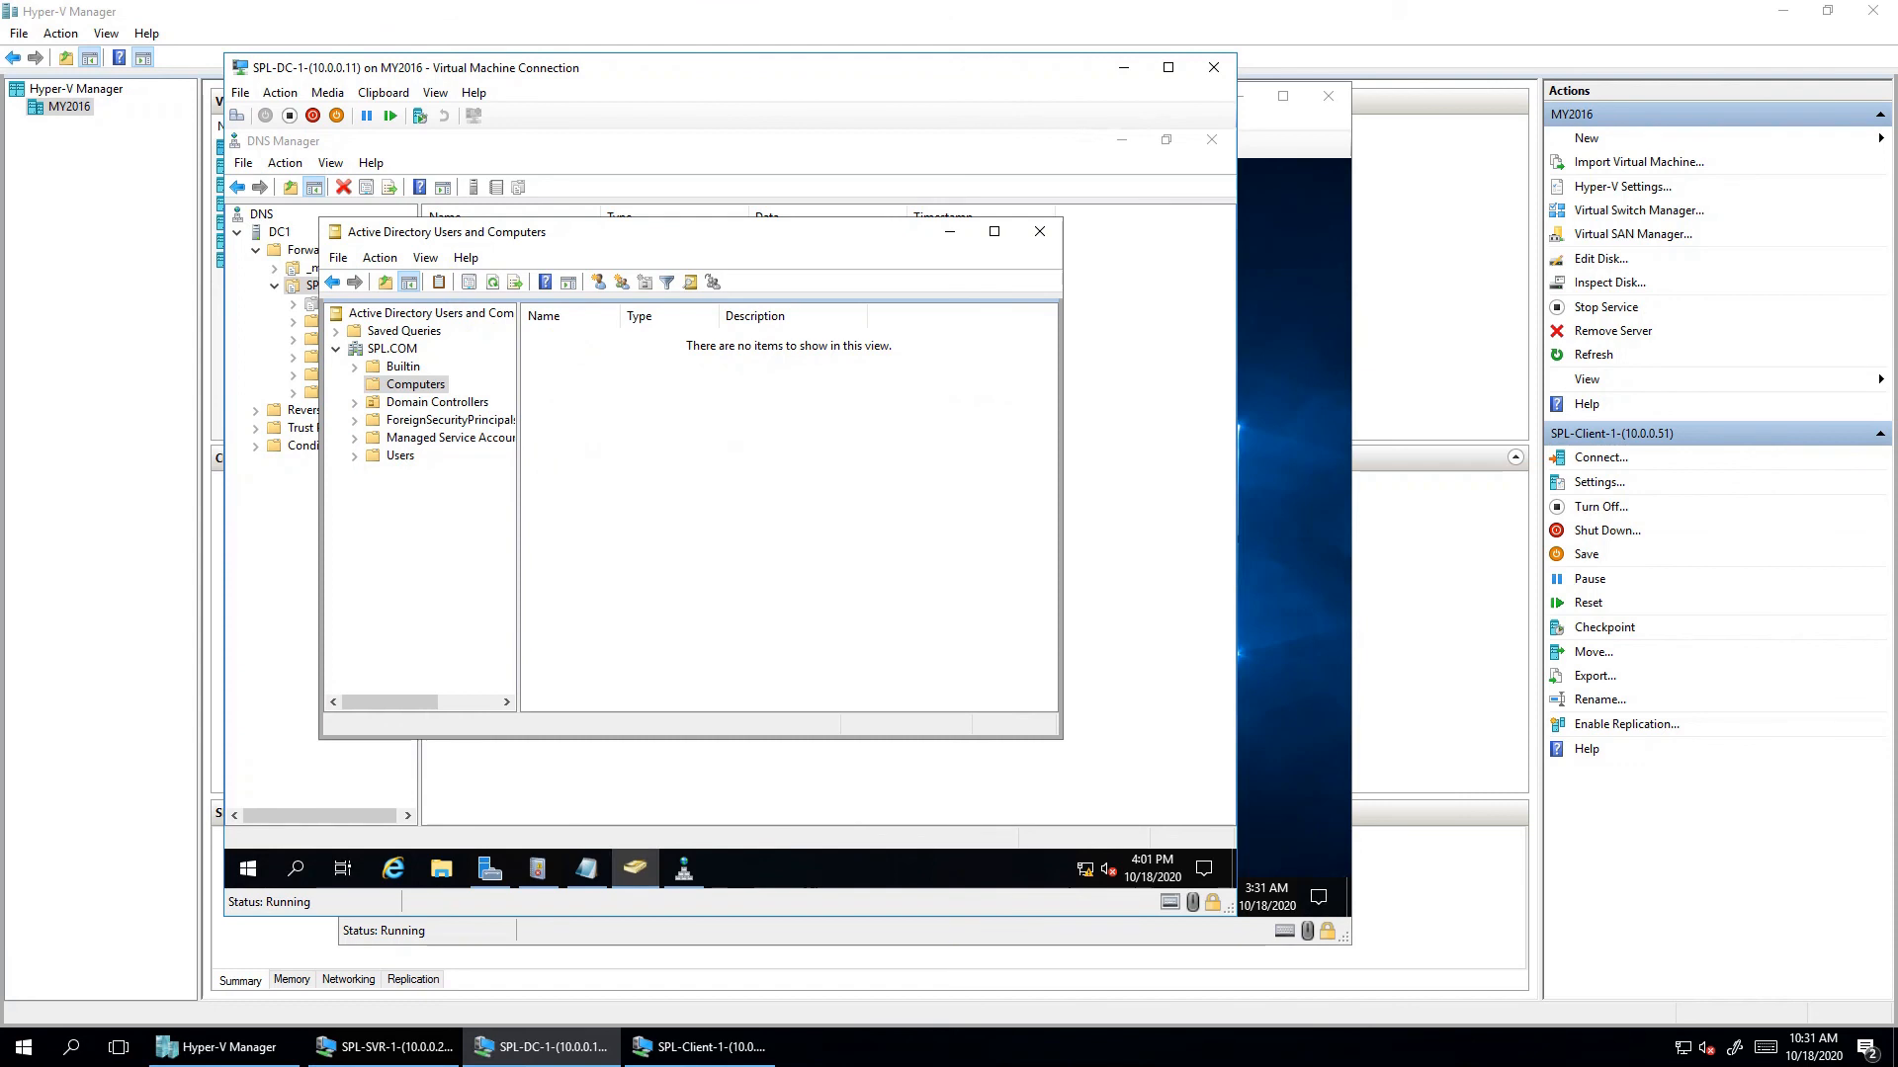
# - Refresh the Computers container to list CLIENT1 and SVR1, then open the Users container
pyautogui.rightClick(755, 543)
pyautogui.click(807, 656)
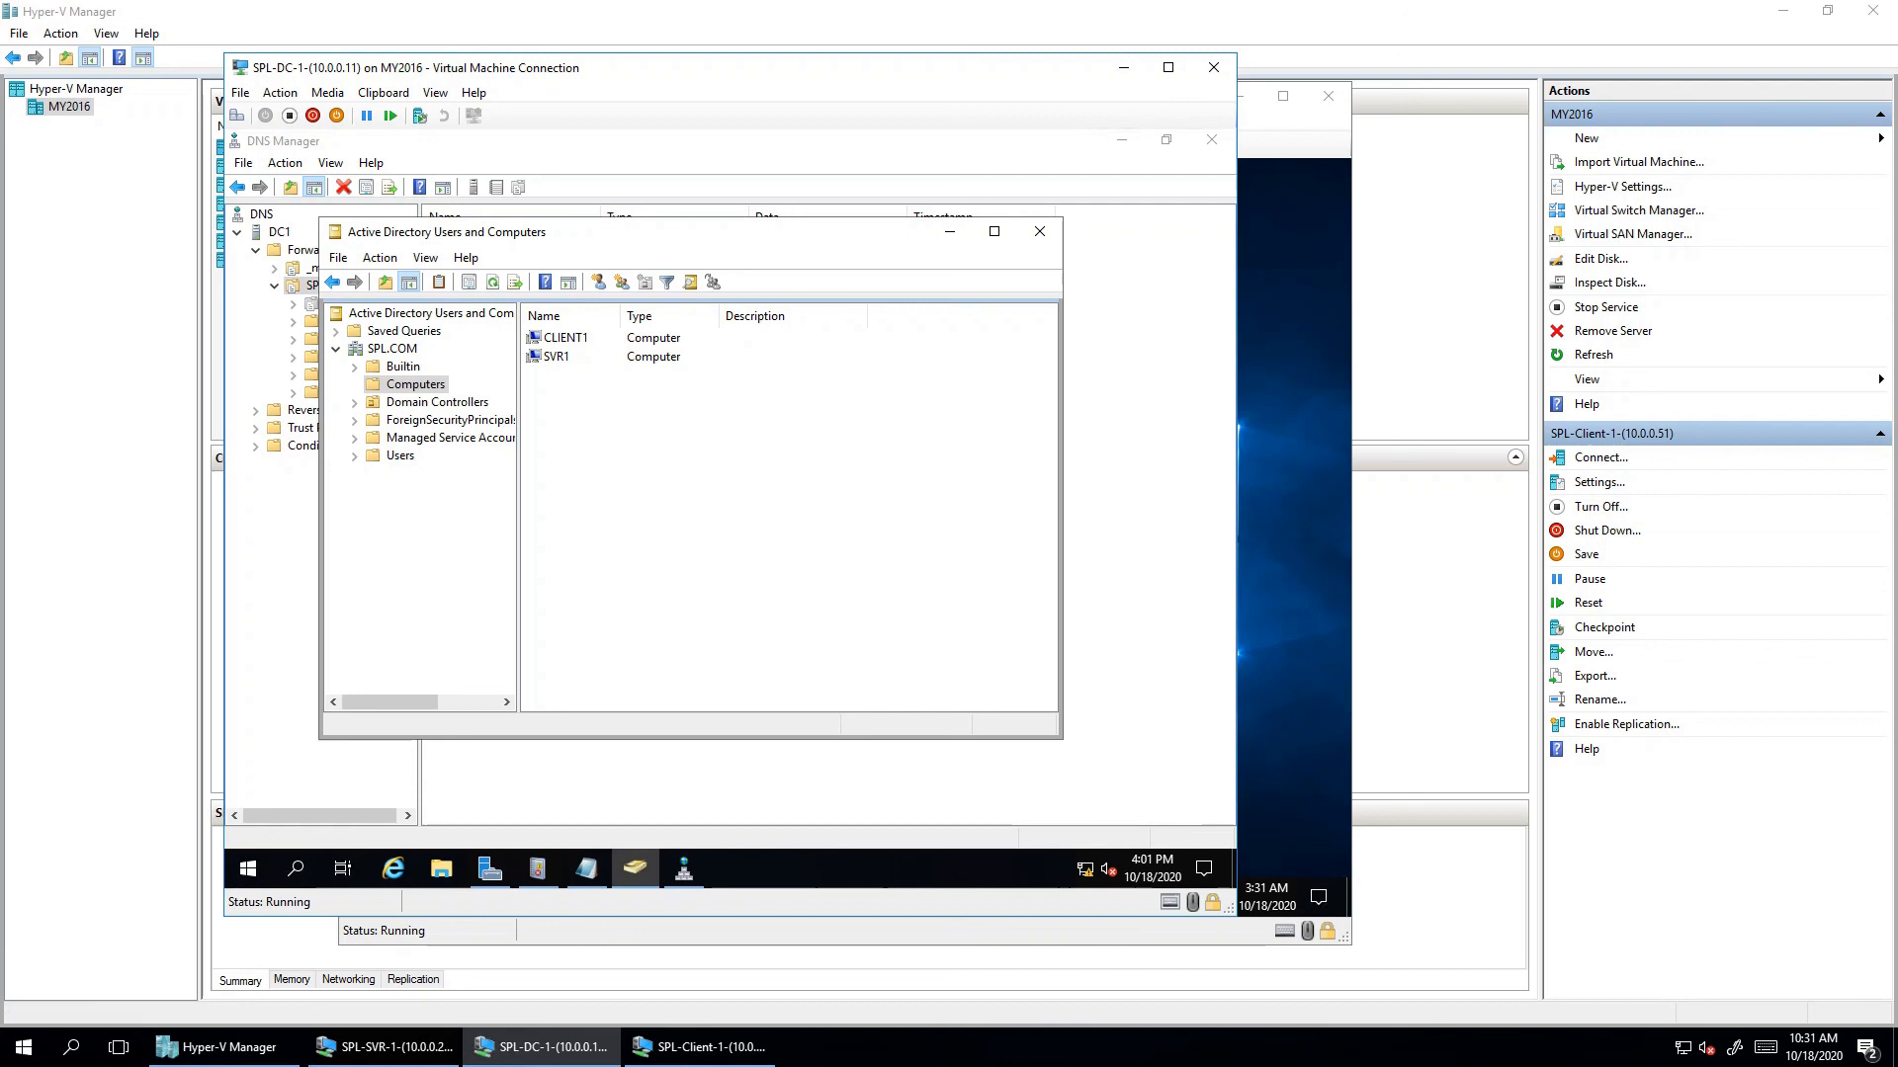
pyautogui.click(699, 1046)
pyautogui.hotkey('alt', 'Tab')
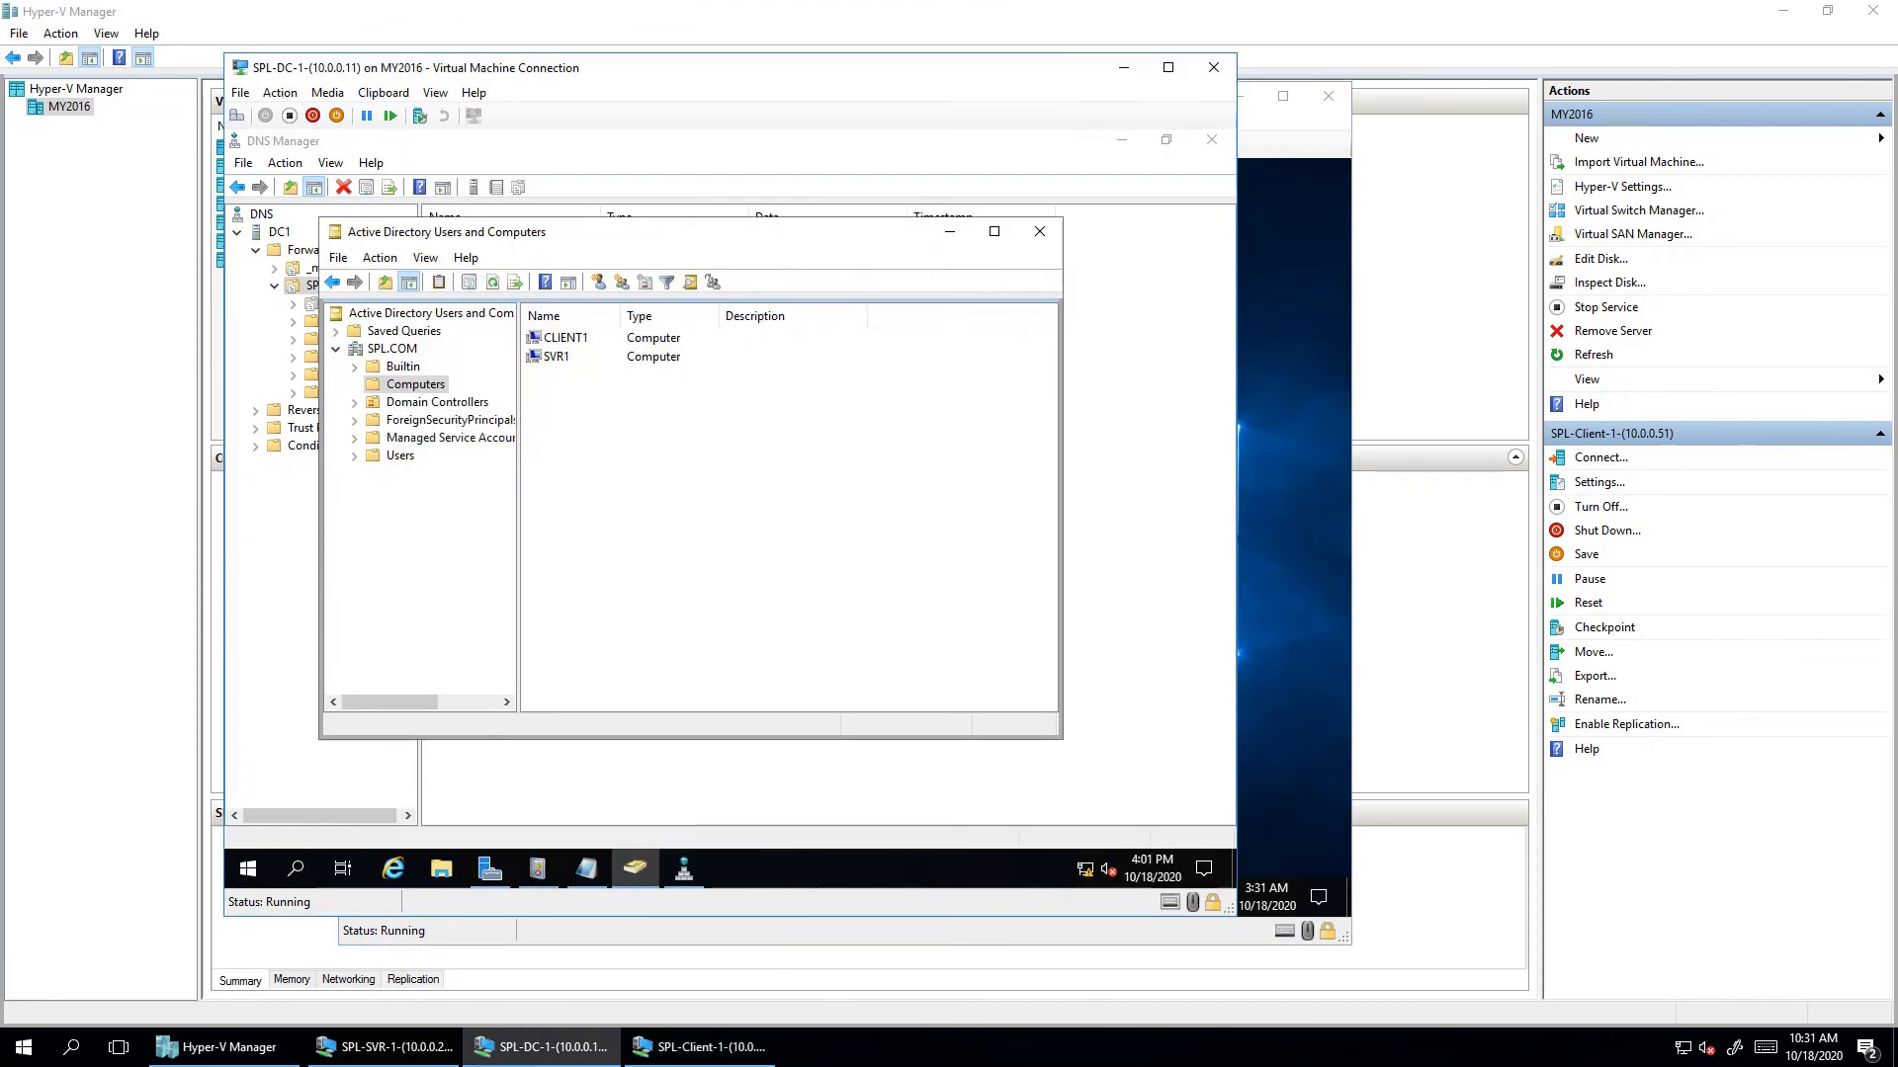
pyautogui.click(400, 456)
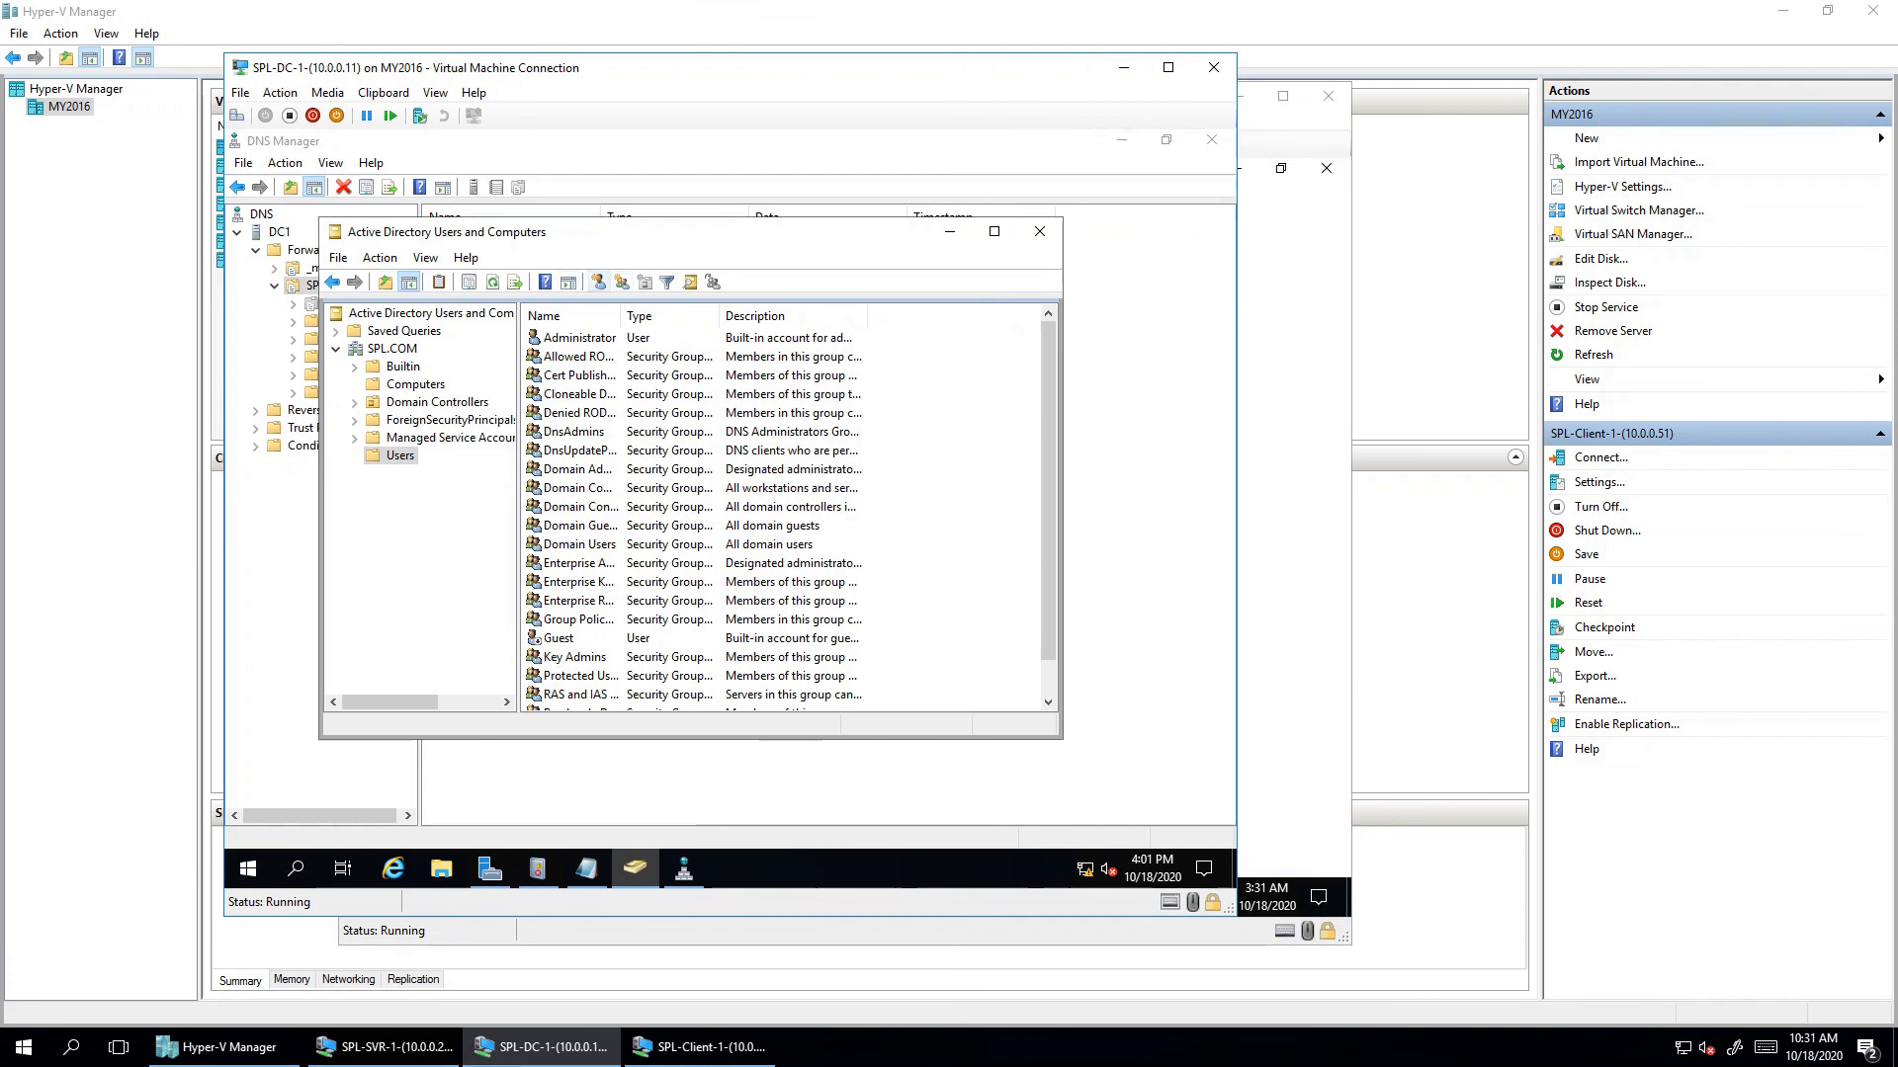
# - Start a new domain user with first name and logon name CLUser1
pyautogui.click(598, 282)
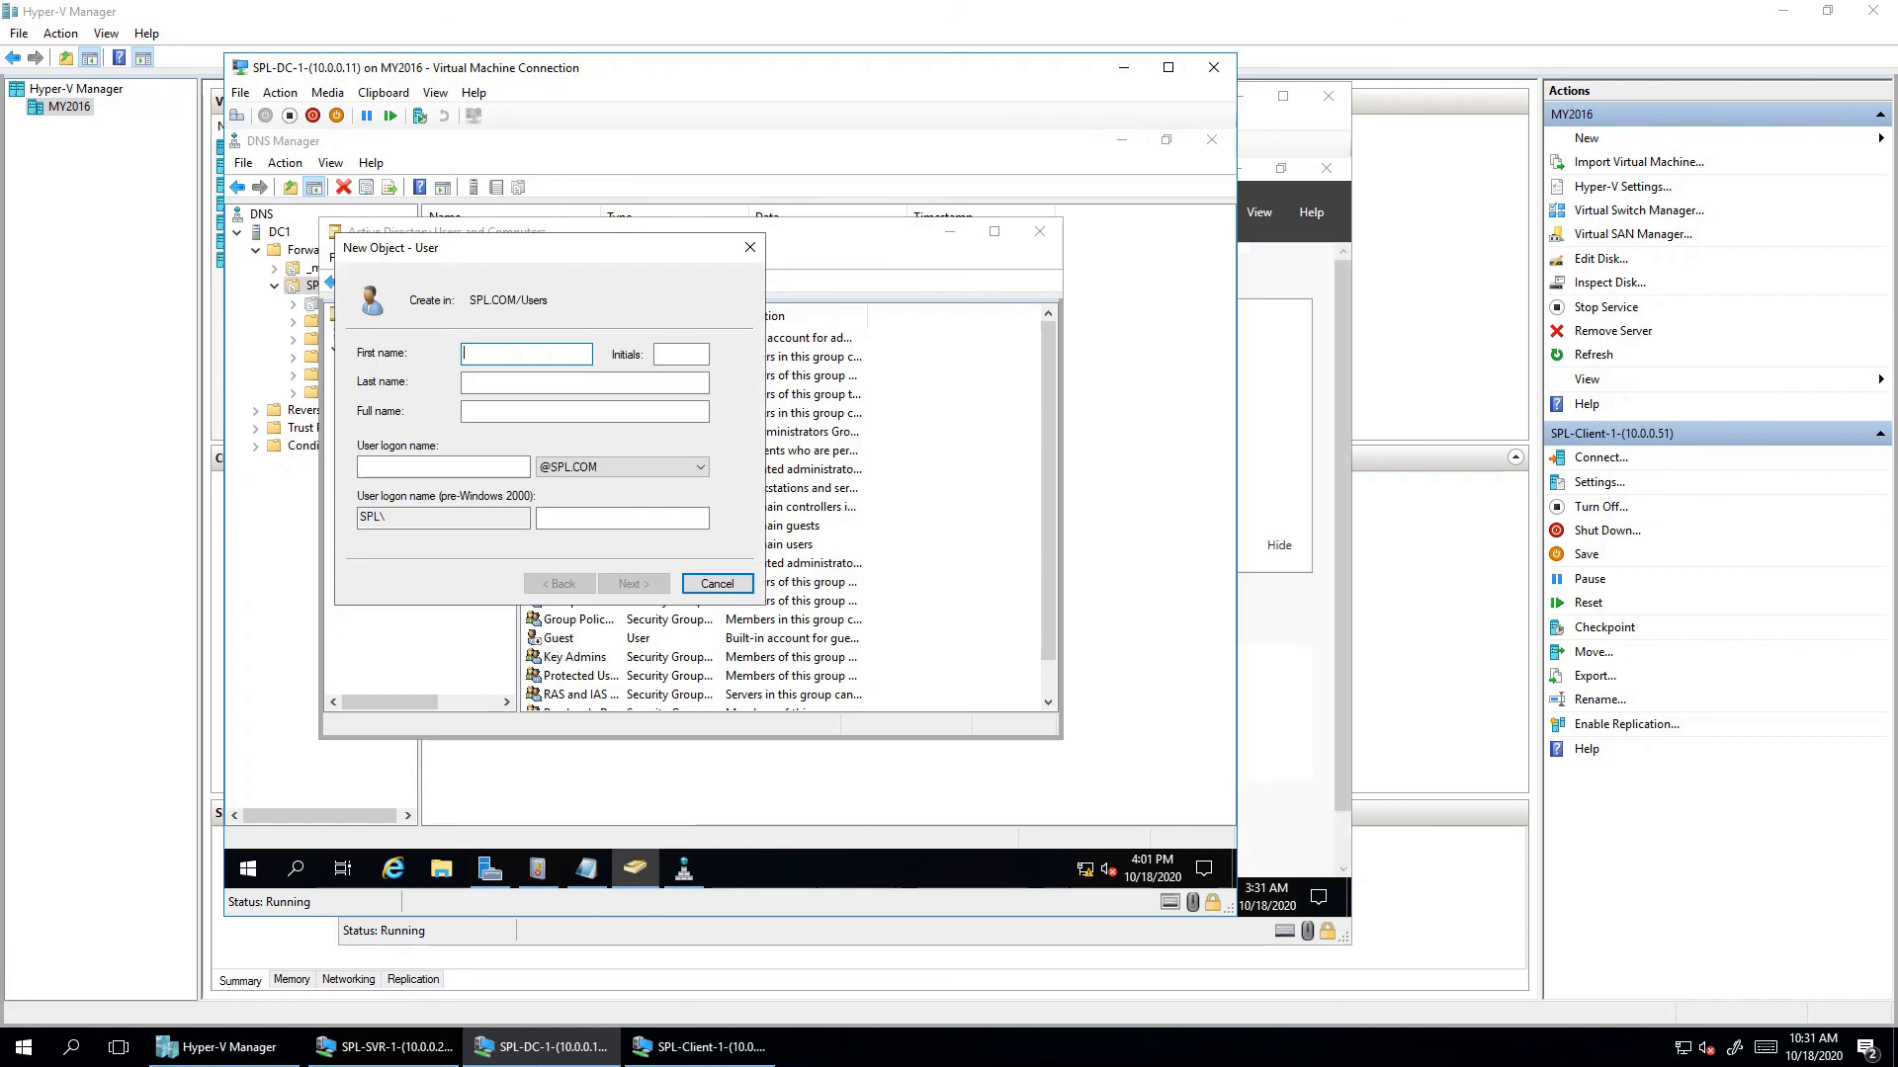
pyautogui.write('CLuser1')
pyautogui.press('BackSpace')
pyautogui.write('Uq')
pyautogui.press('BackSpace')
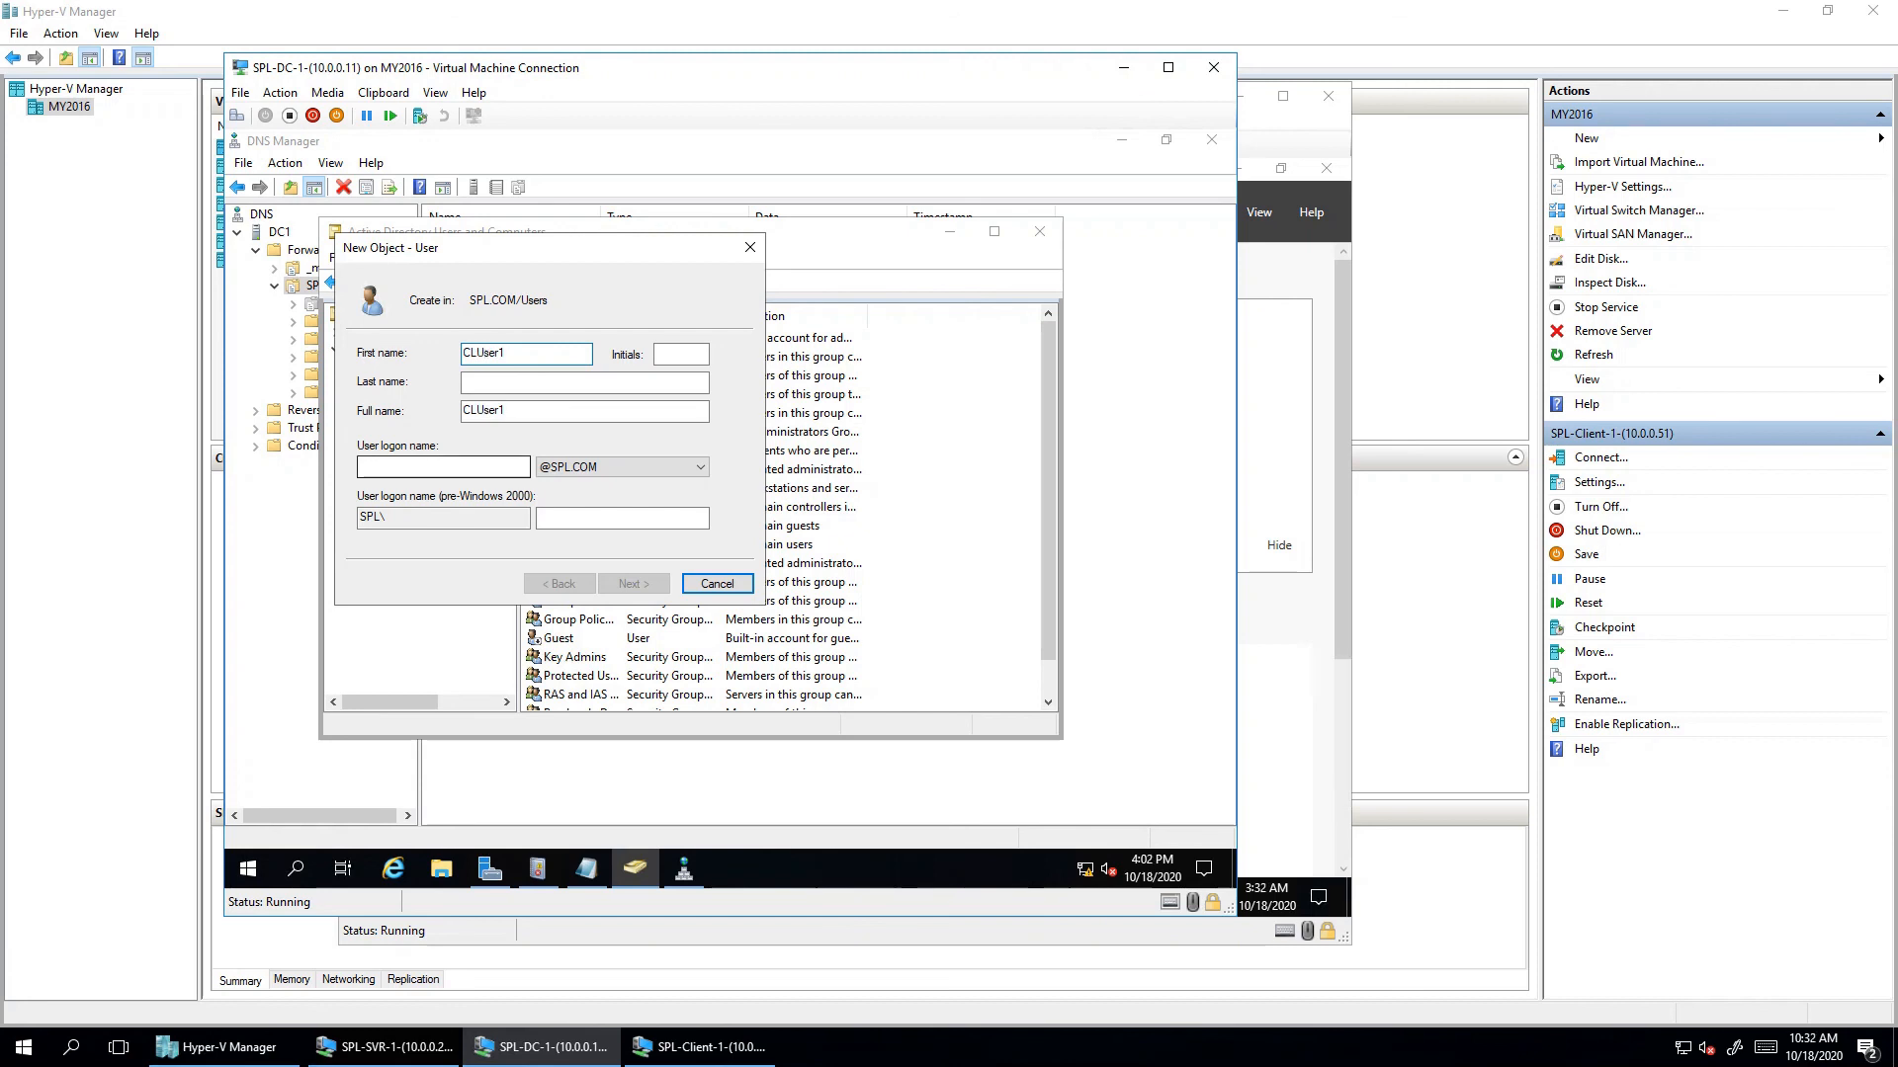
pyautogui.click(443, 466)
pyautogui.moveTo(509, 354); pyautogui.dragTo(461, 354)
pyautogui.hotkey('ctrl', 'c')
pyautogui.click(442, 466)
pyautogui.hotkey('ctrl', 'v')
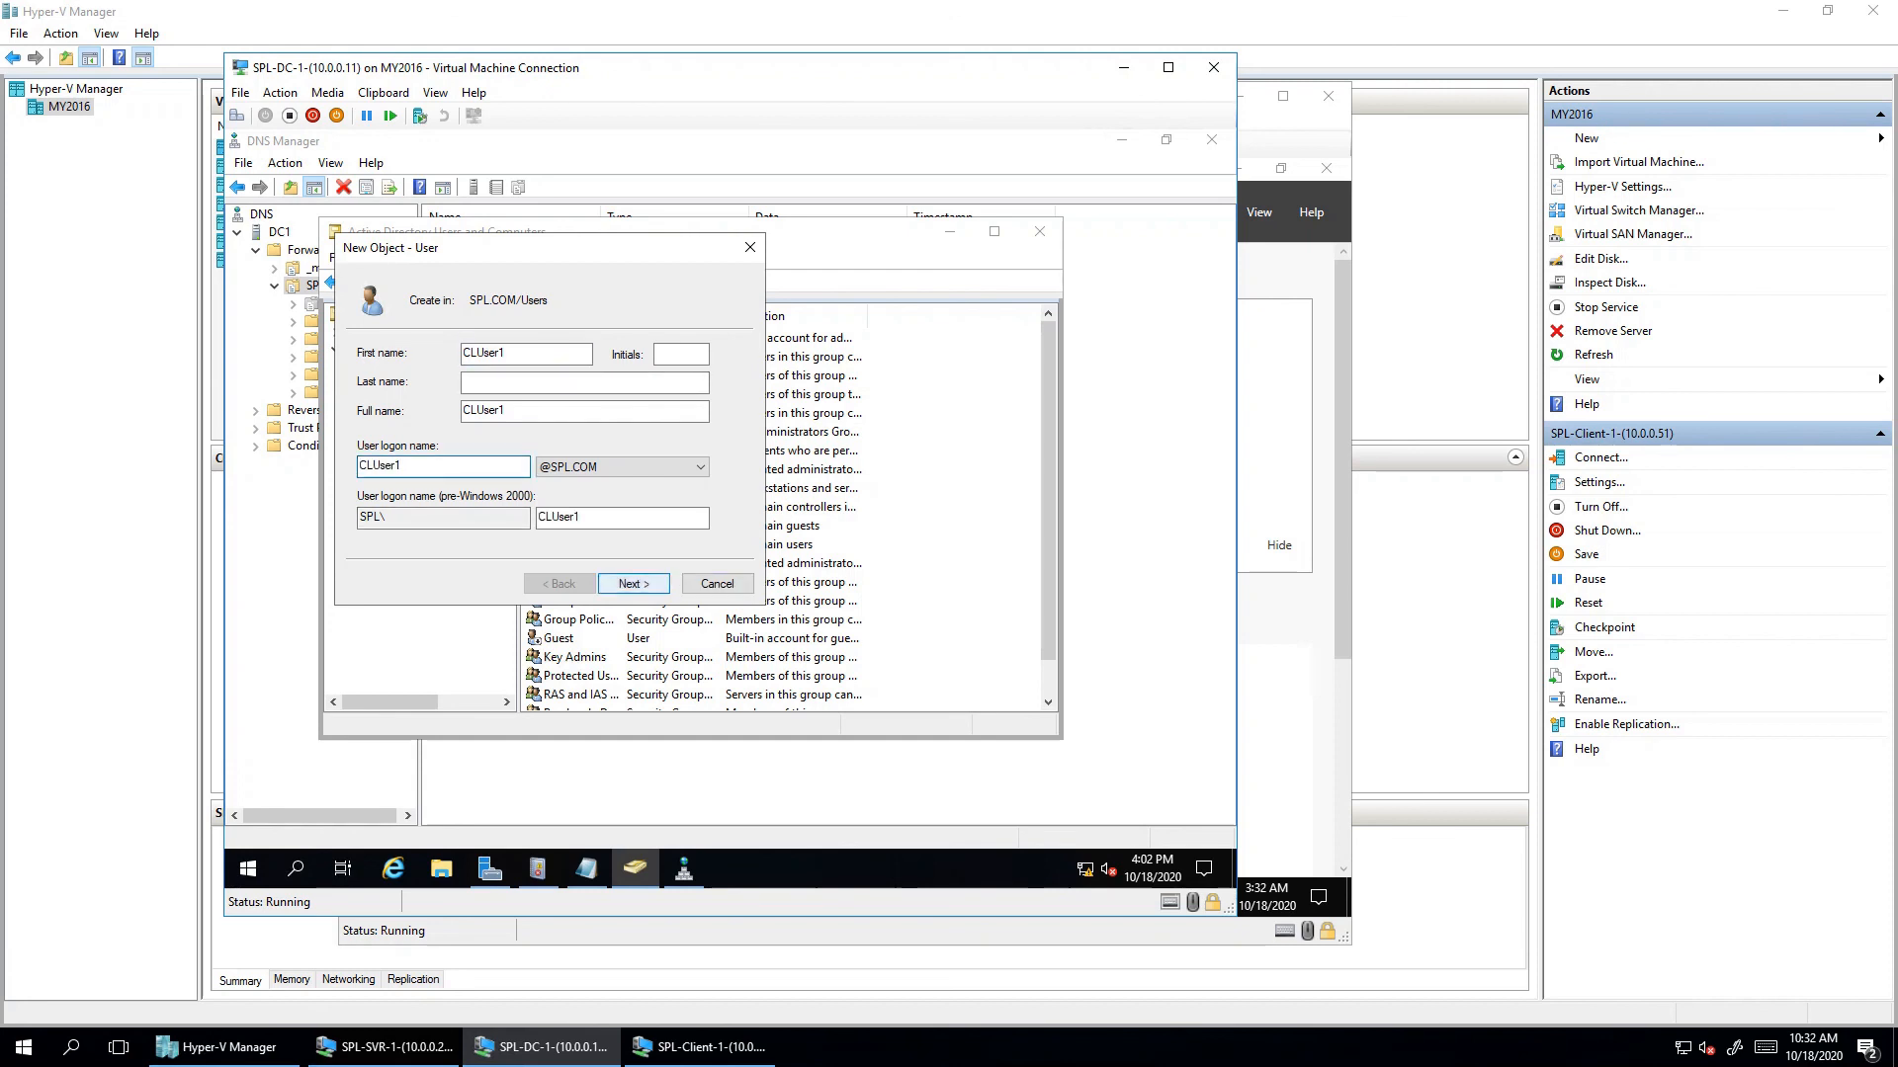
pyautogui.press('Return')
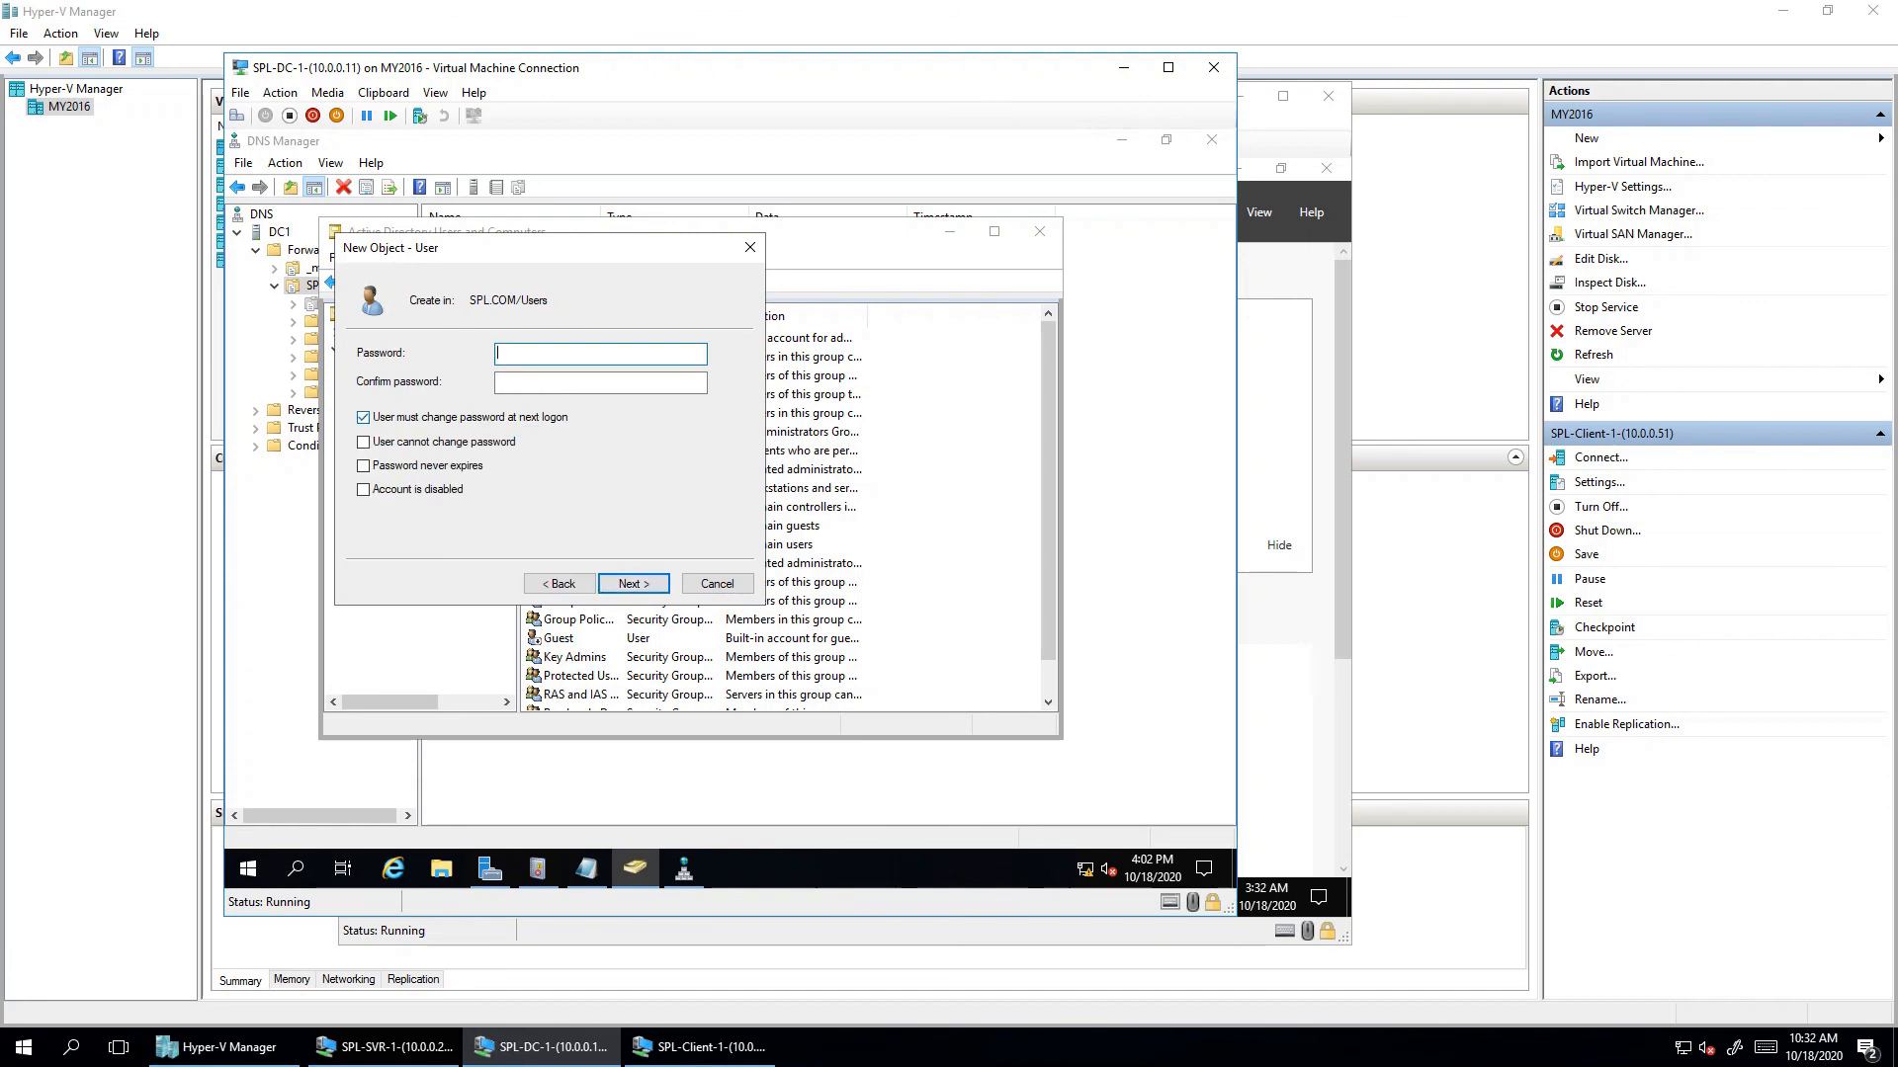
# - Give CLUser1 the account password set to never expire, and finish creating the user
pyautogui.click(362, 417)
pyautogui.click(362, 442)
pyautogui.click(600, 353)
pyautogui.write('1234567')
pyautogui.press('BackSpace')
pyautogui.press('BackSpace')
pyautogui.press('BackSpace')
pyautogui.press('BackSpace')
pyautogui.press('BackSpace')
pyautogui.press('BackSpace')
pyautogui.press('BackSpace')
pyautogui.write('Pa$$w0rd')
pyautogui.press('Tab')
pyautogui.write('Pa$$w0rd')
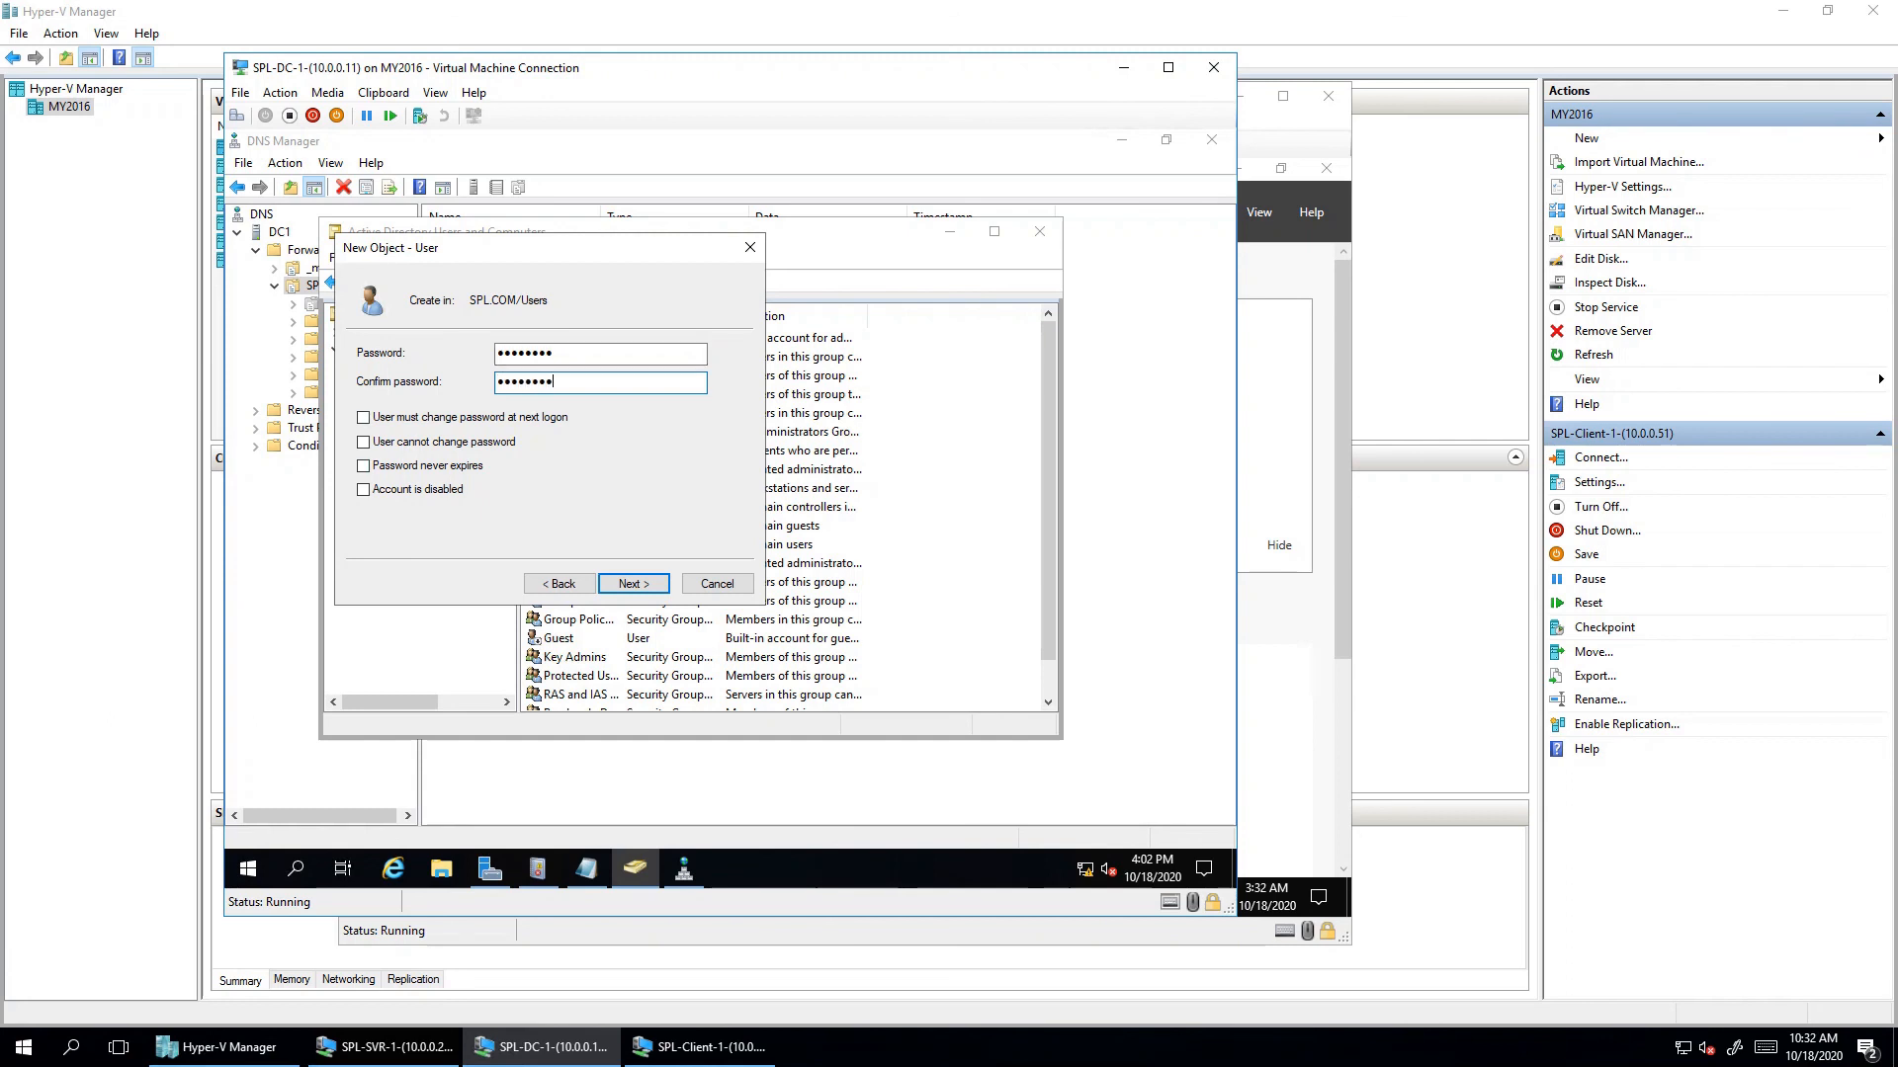
pyautogui.click(364, 466)
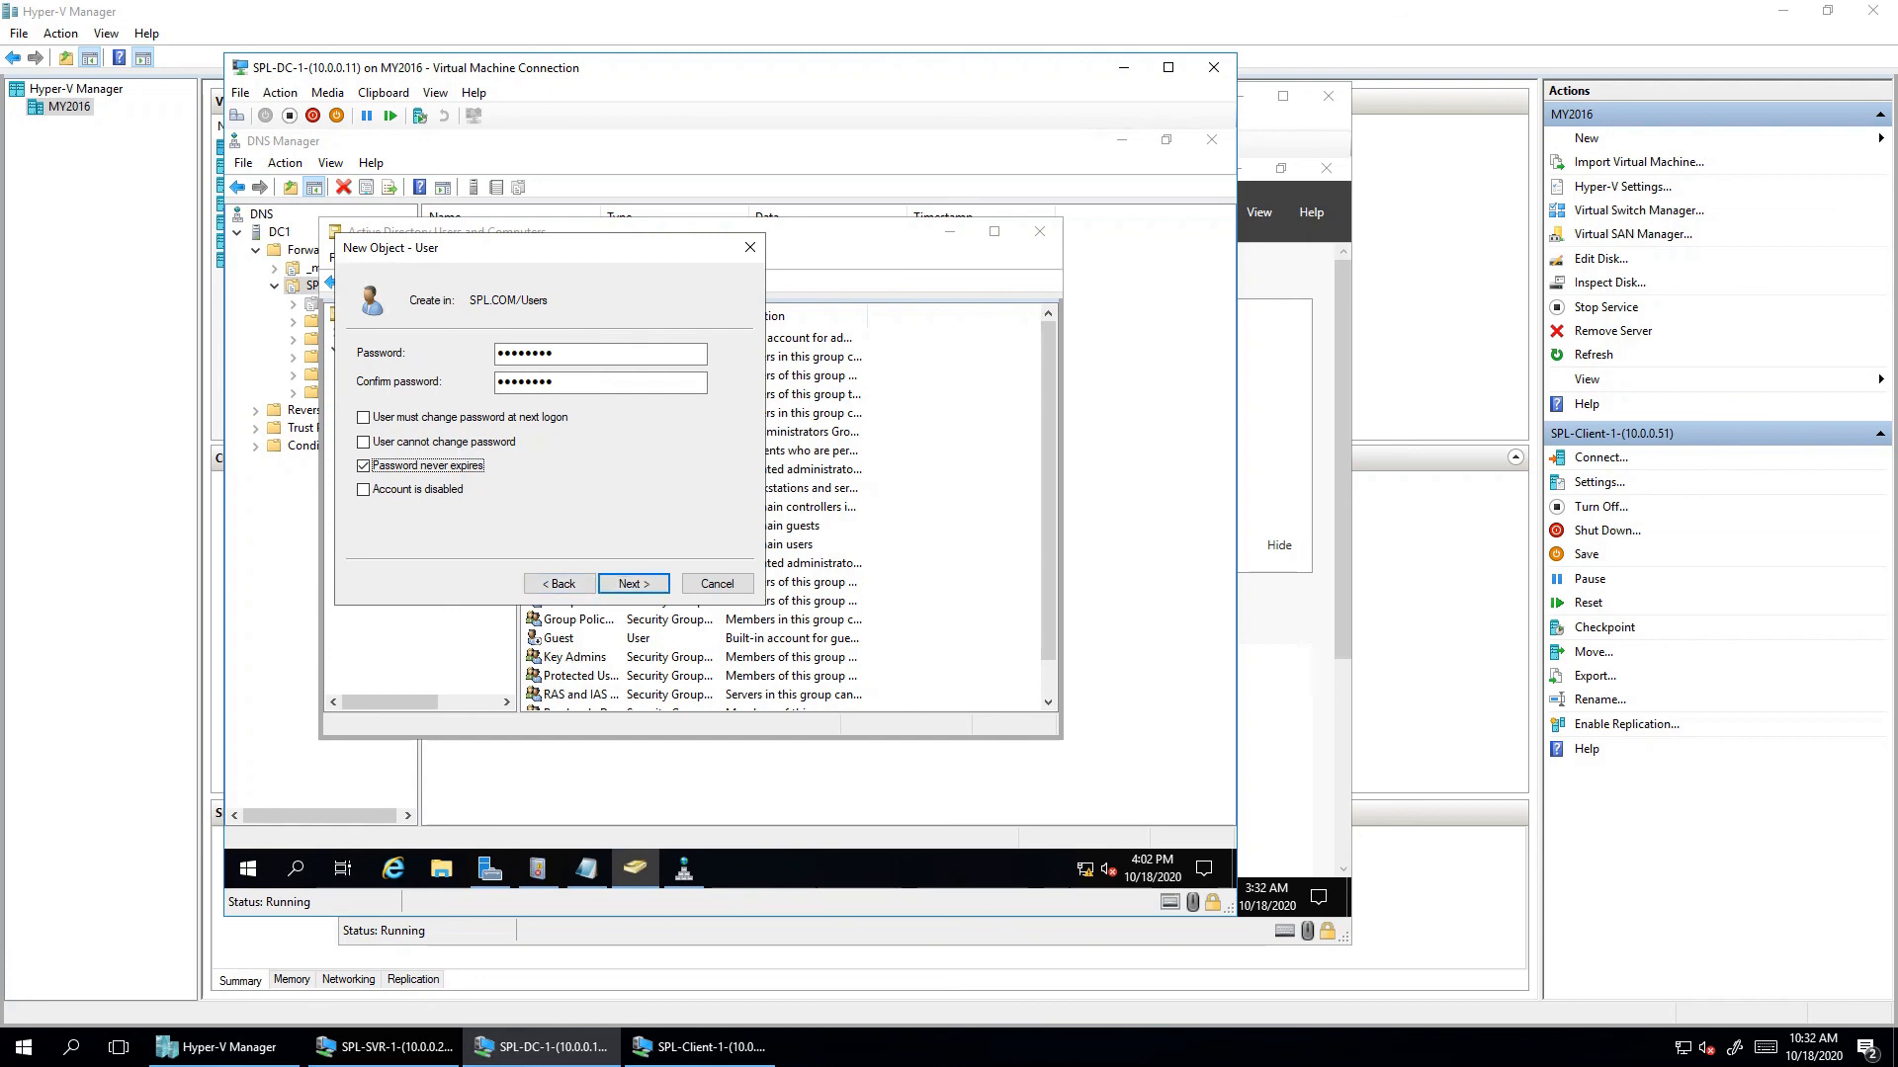
pyautogui.click(633, 583)
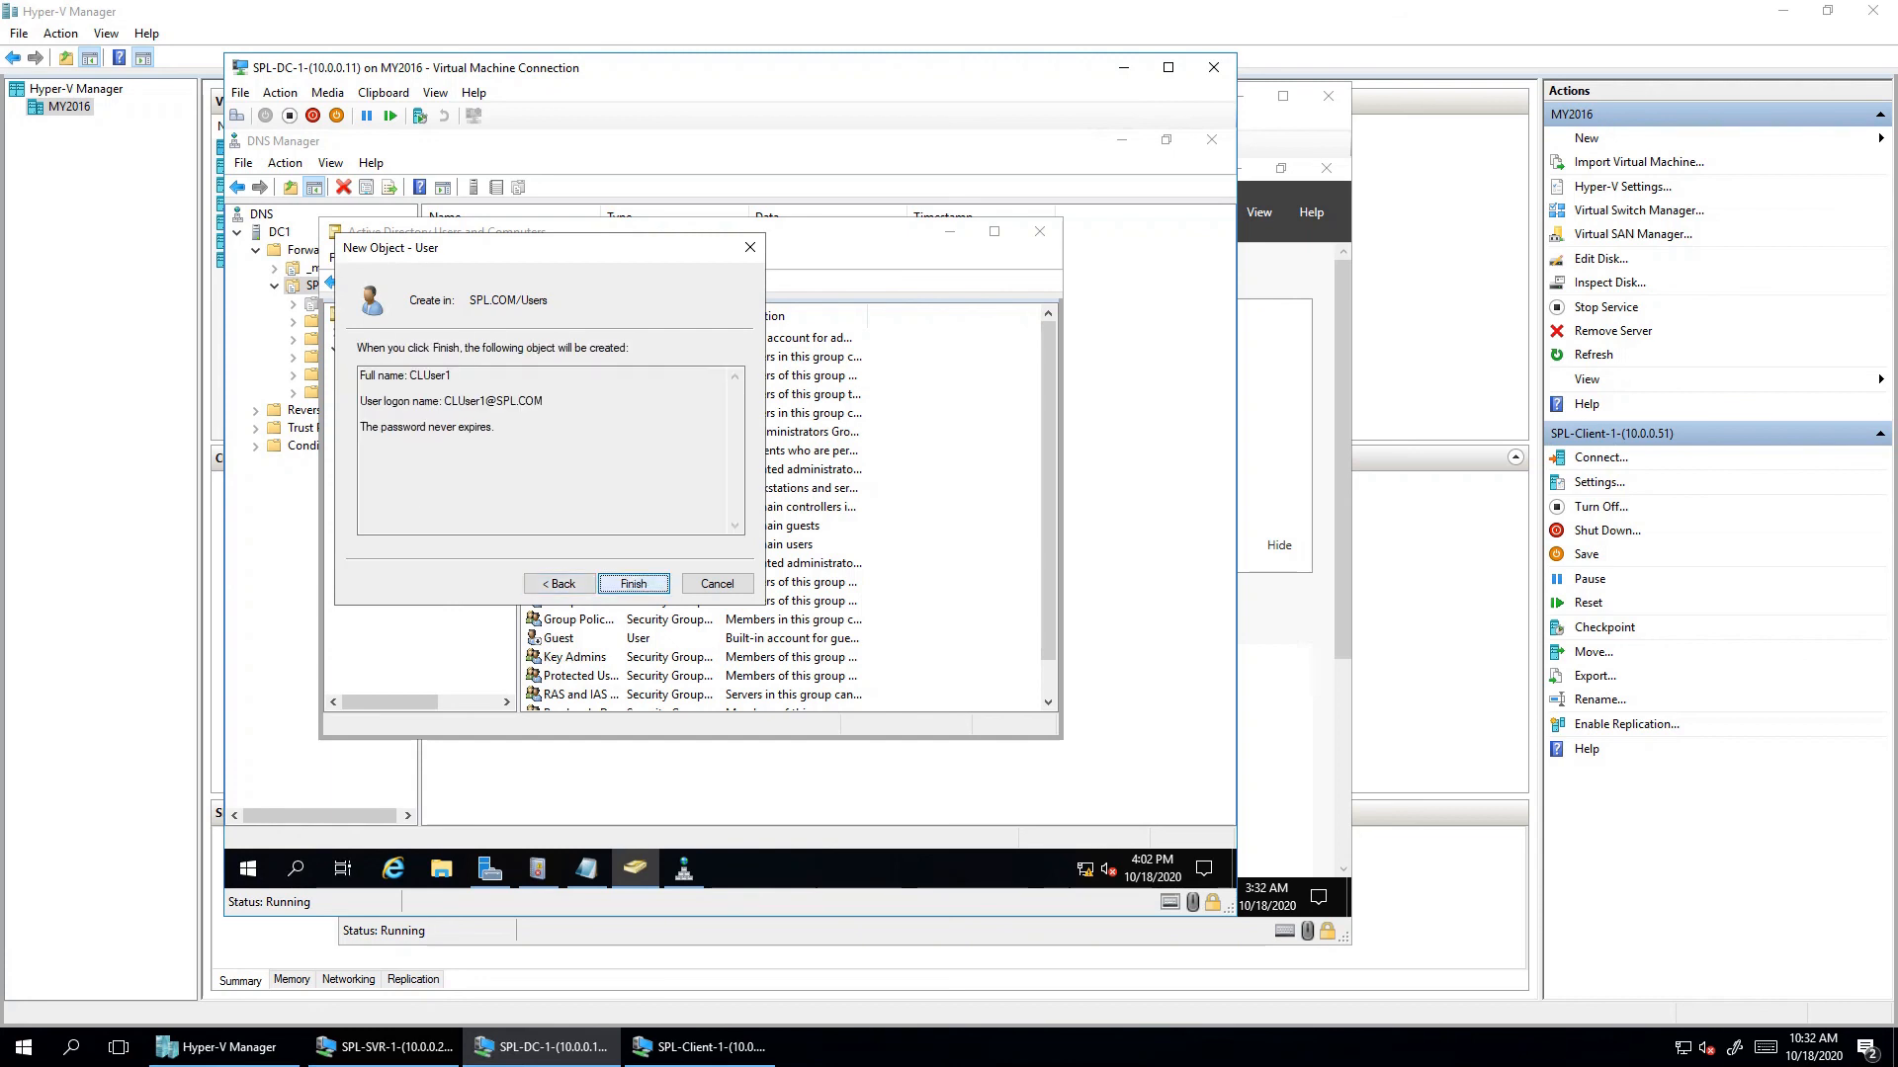
pyautogui.click(633, 583)
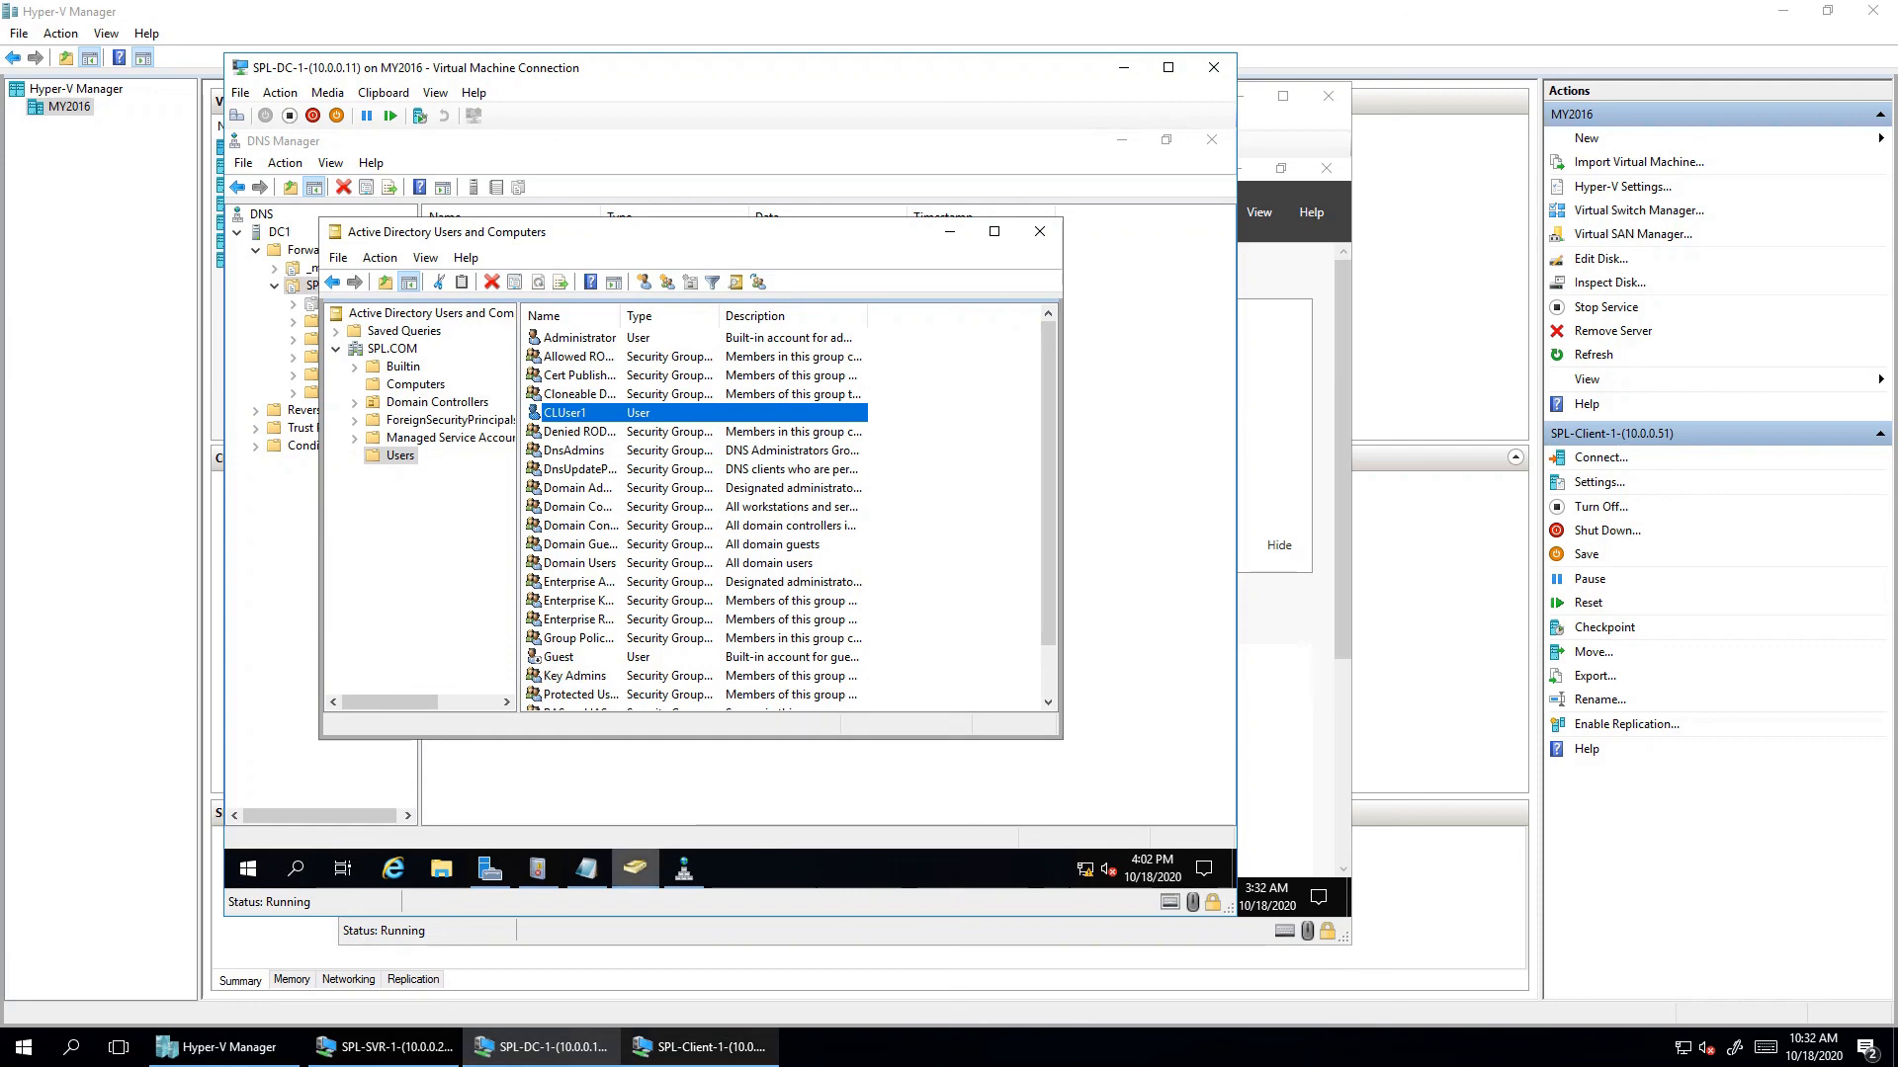
pyautogui.click(698, 1047)
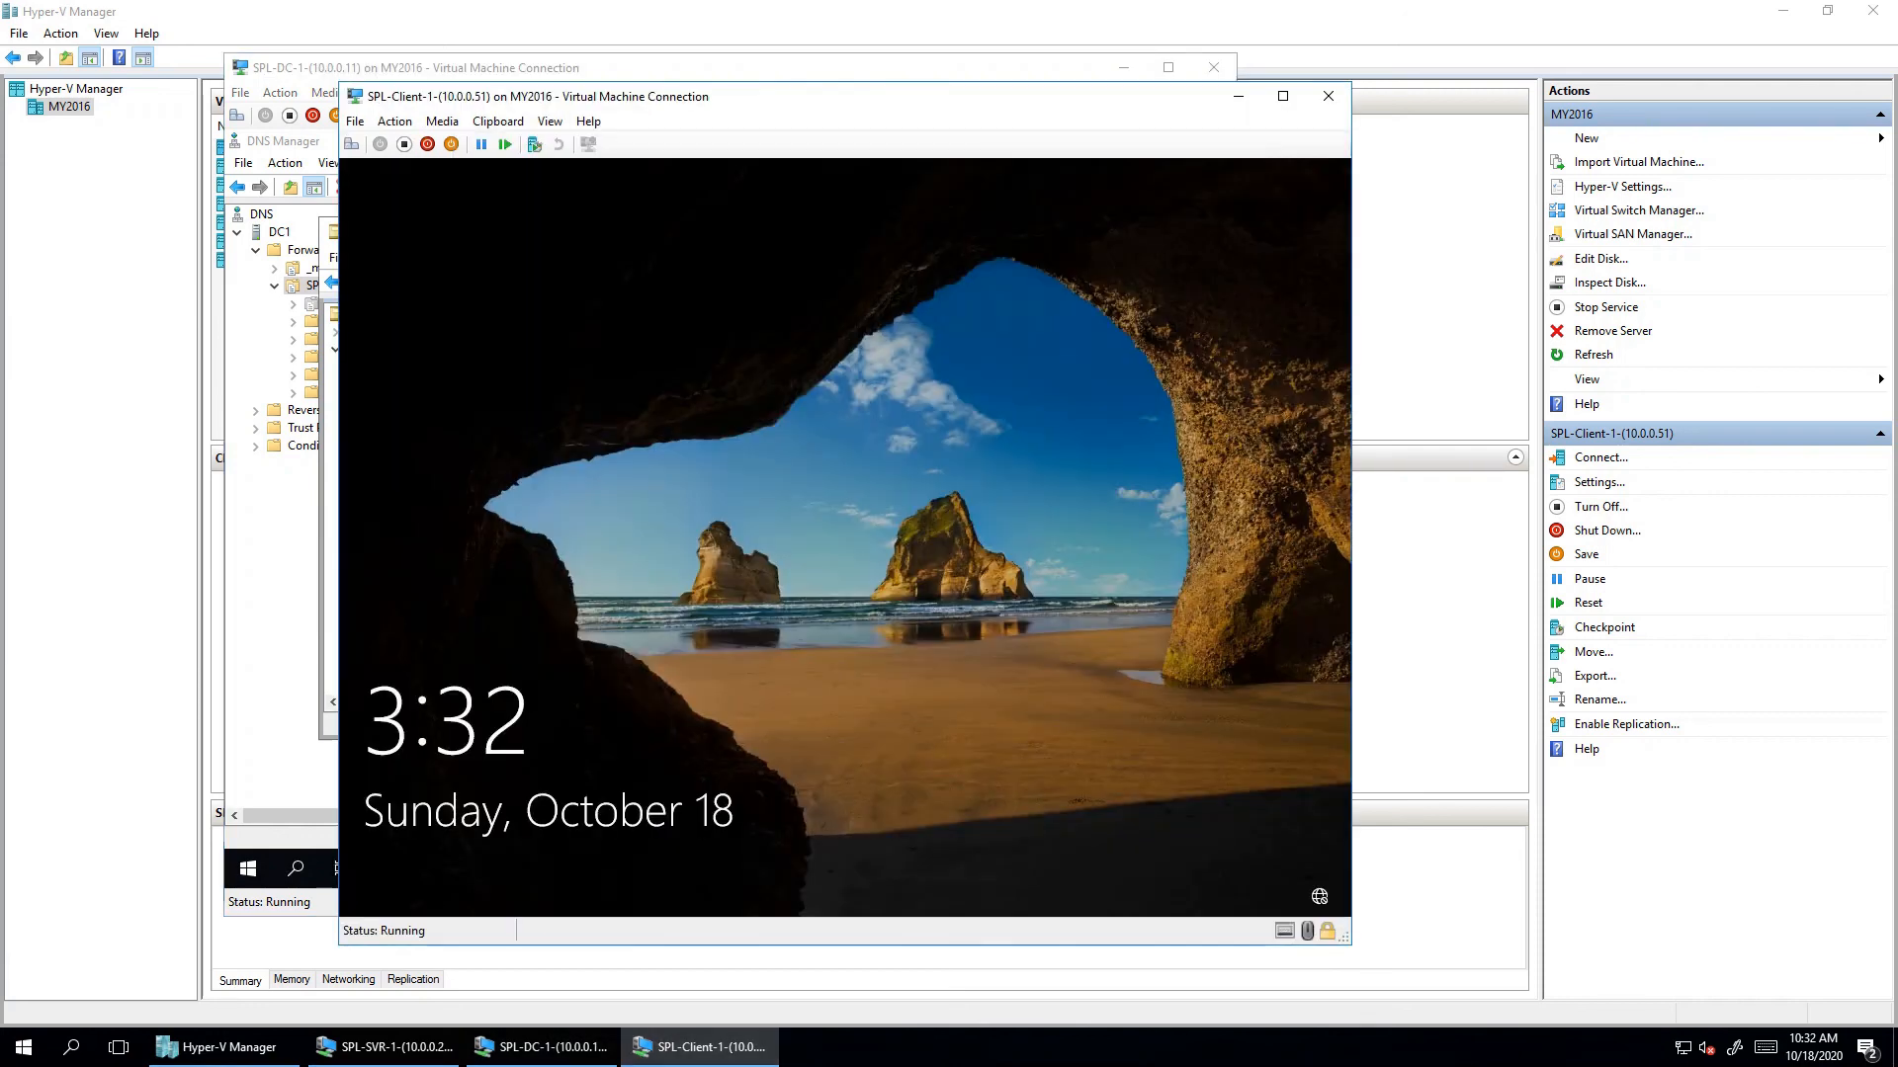
# - Sign in on Client1 as spl\cluser1 with the account password
pyautogui.hotkey('ctrl', 'alt', 'End')
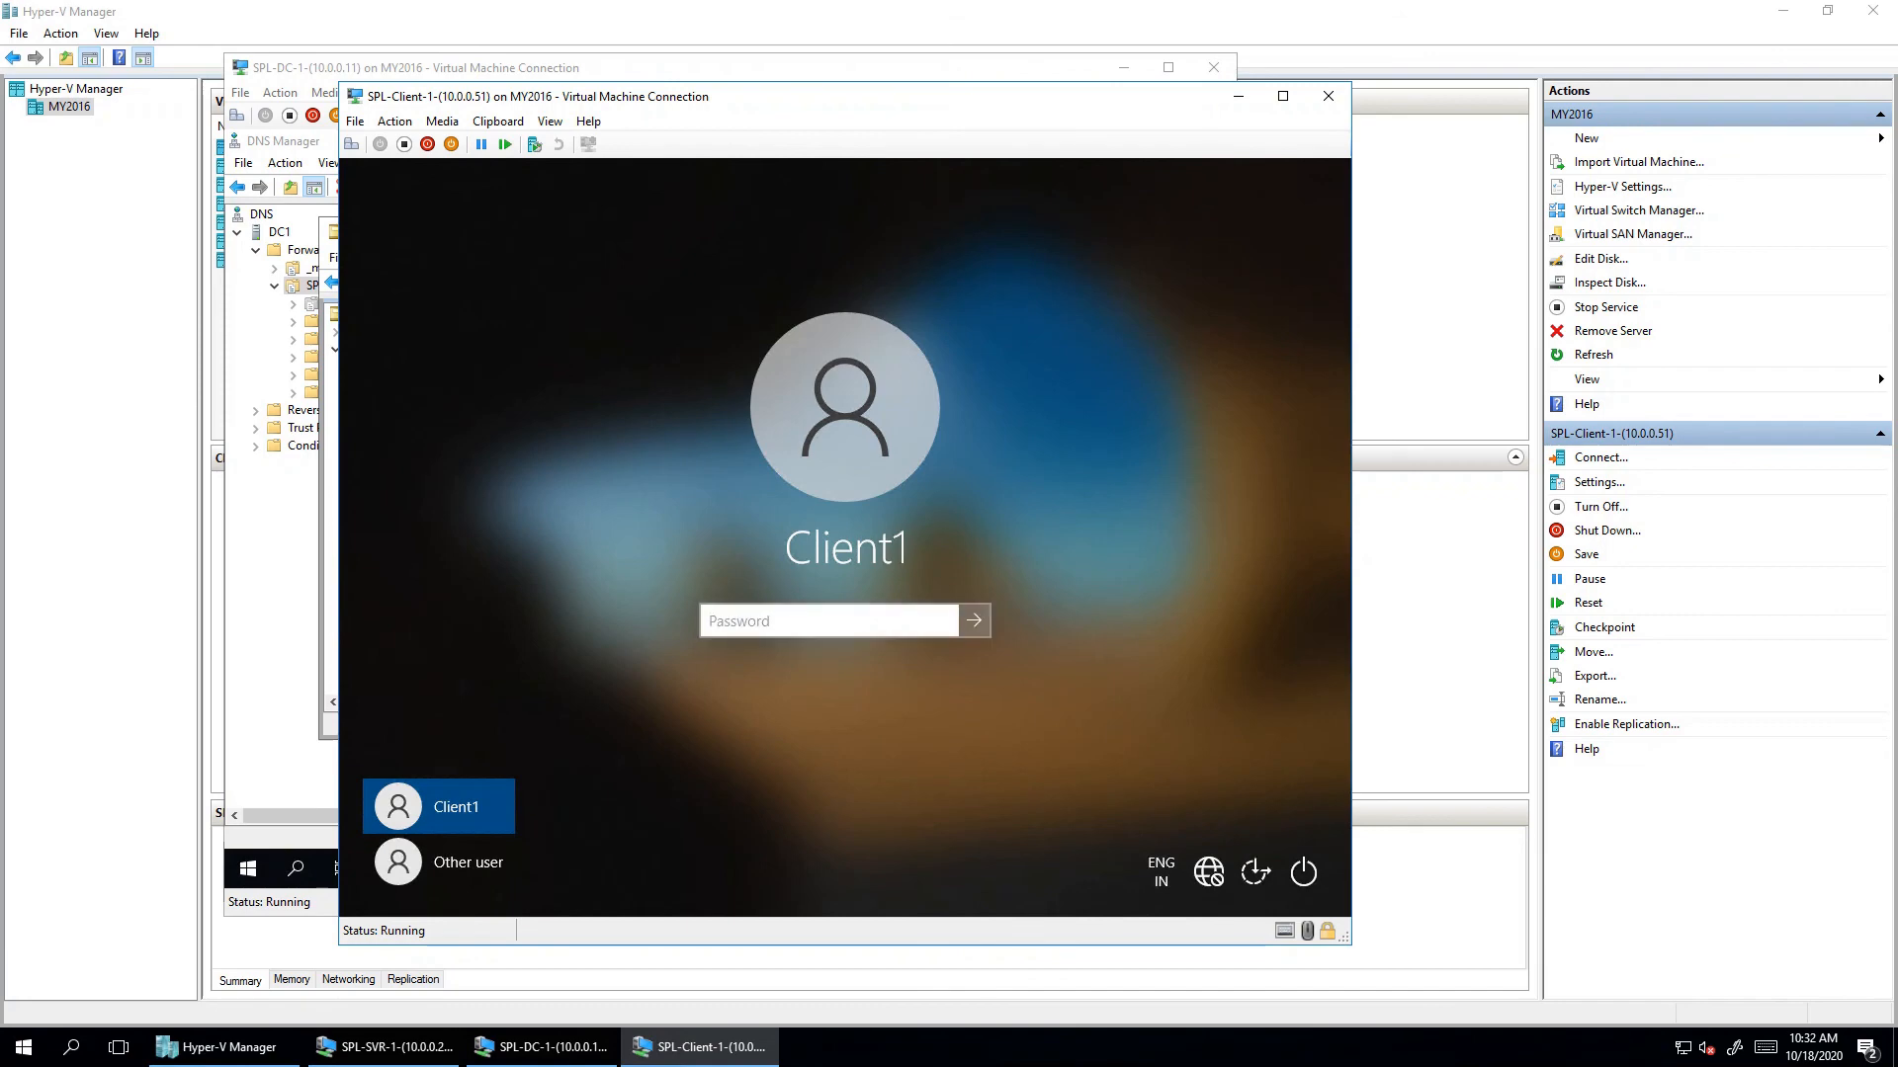
pyautogui.click(445, 862)
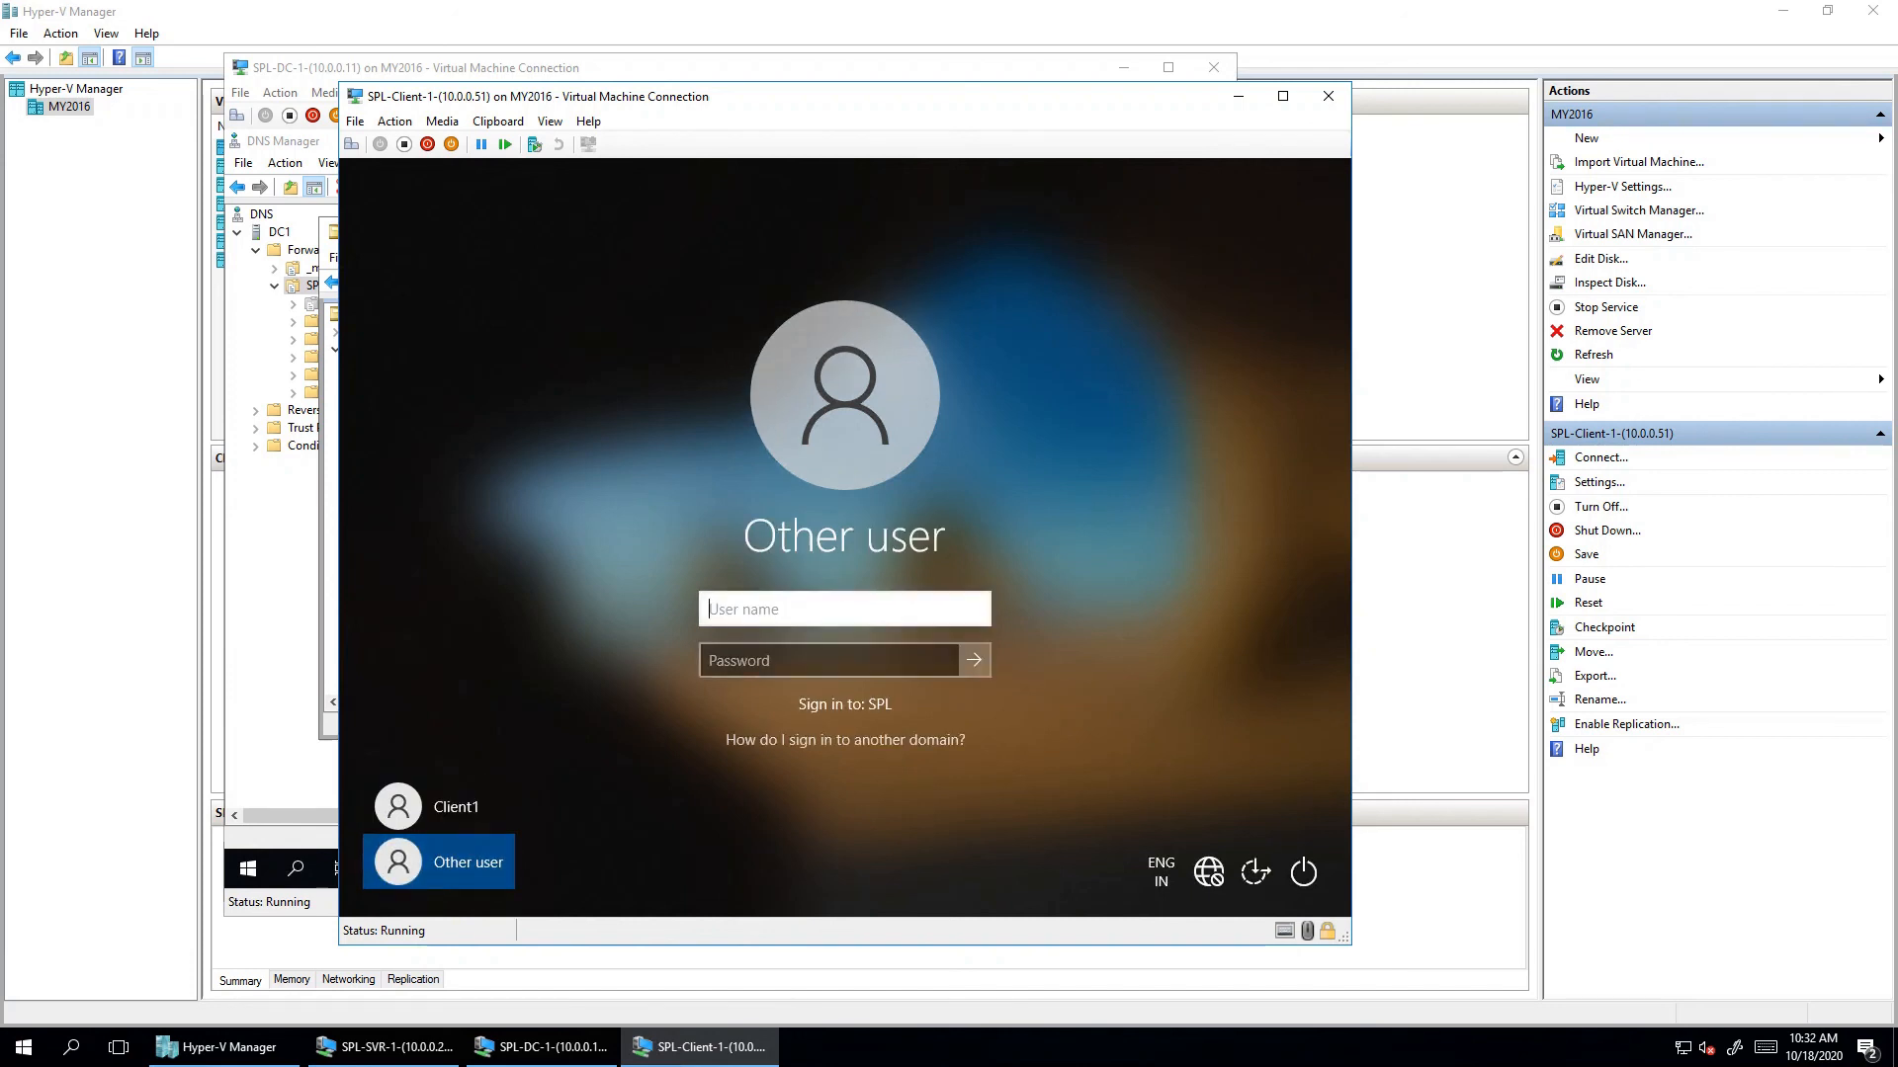
pyautogui.write('spl\\cluser1')
pyautogui.press('Tab')
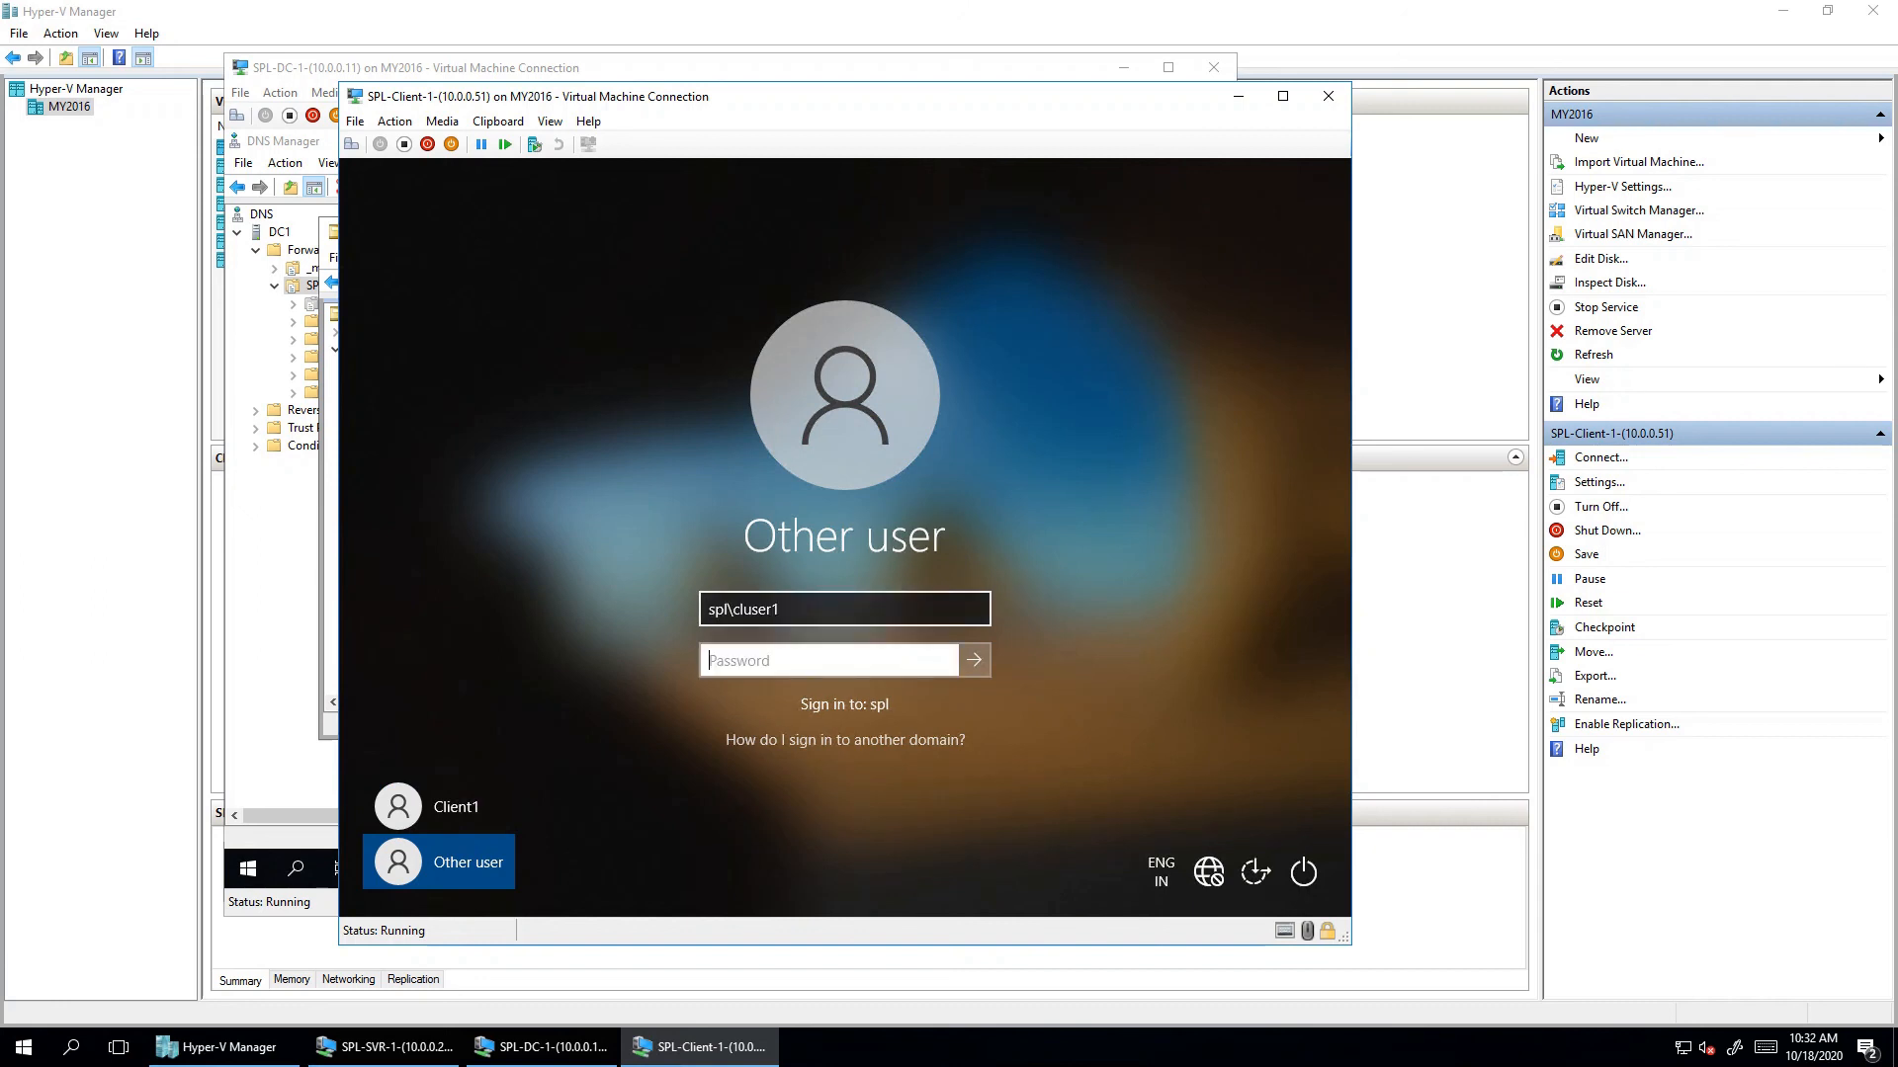
pyautogui.write('Pa$$w0rd')
pyautogui.press('Return')
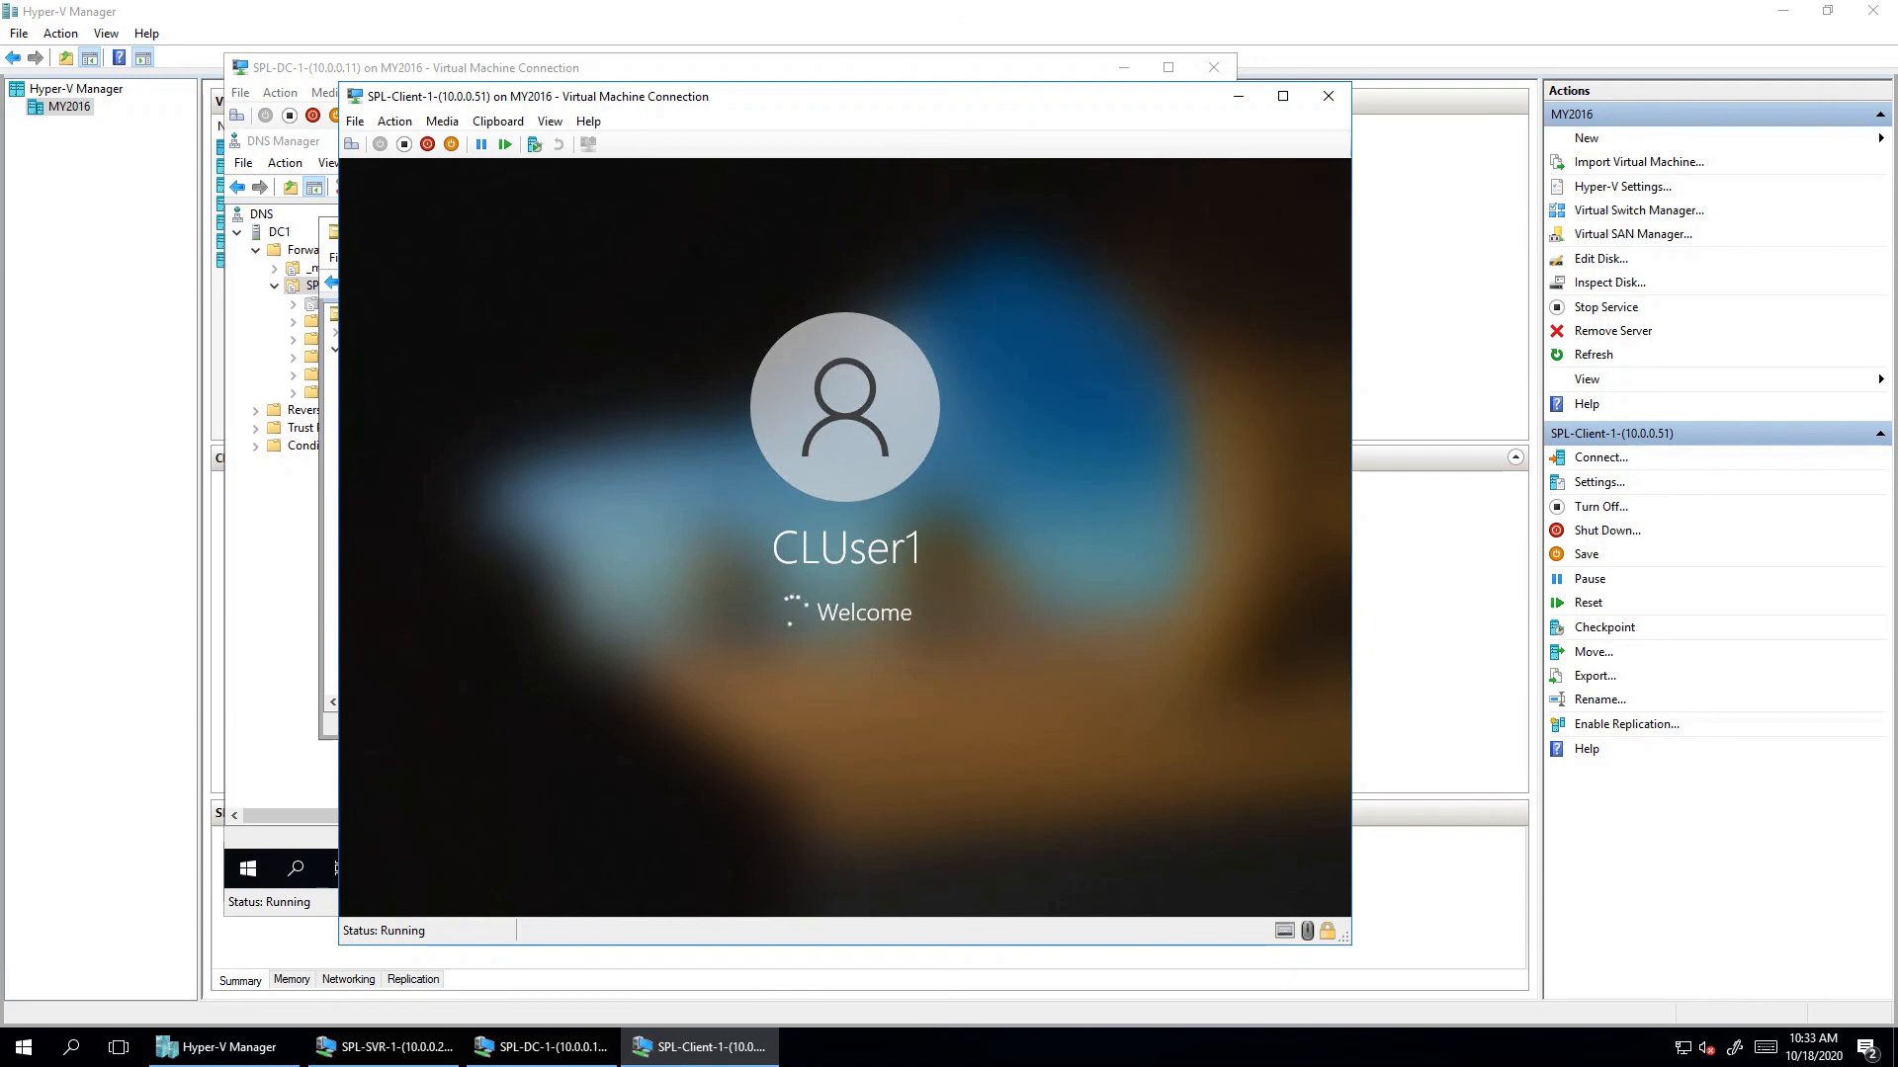
# - Look in on the domain controller and Client1, then bring SPL-SVR-1's console forward
pyautogui.click(549, 1047)
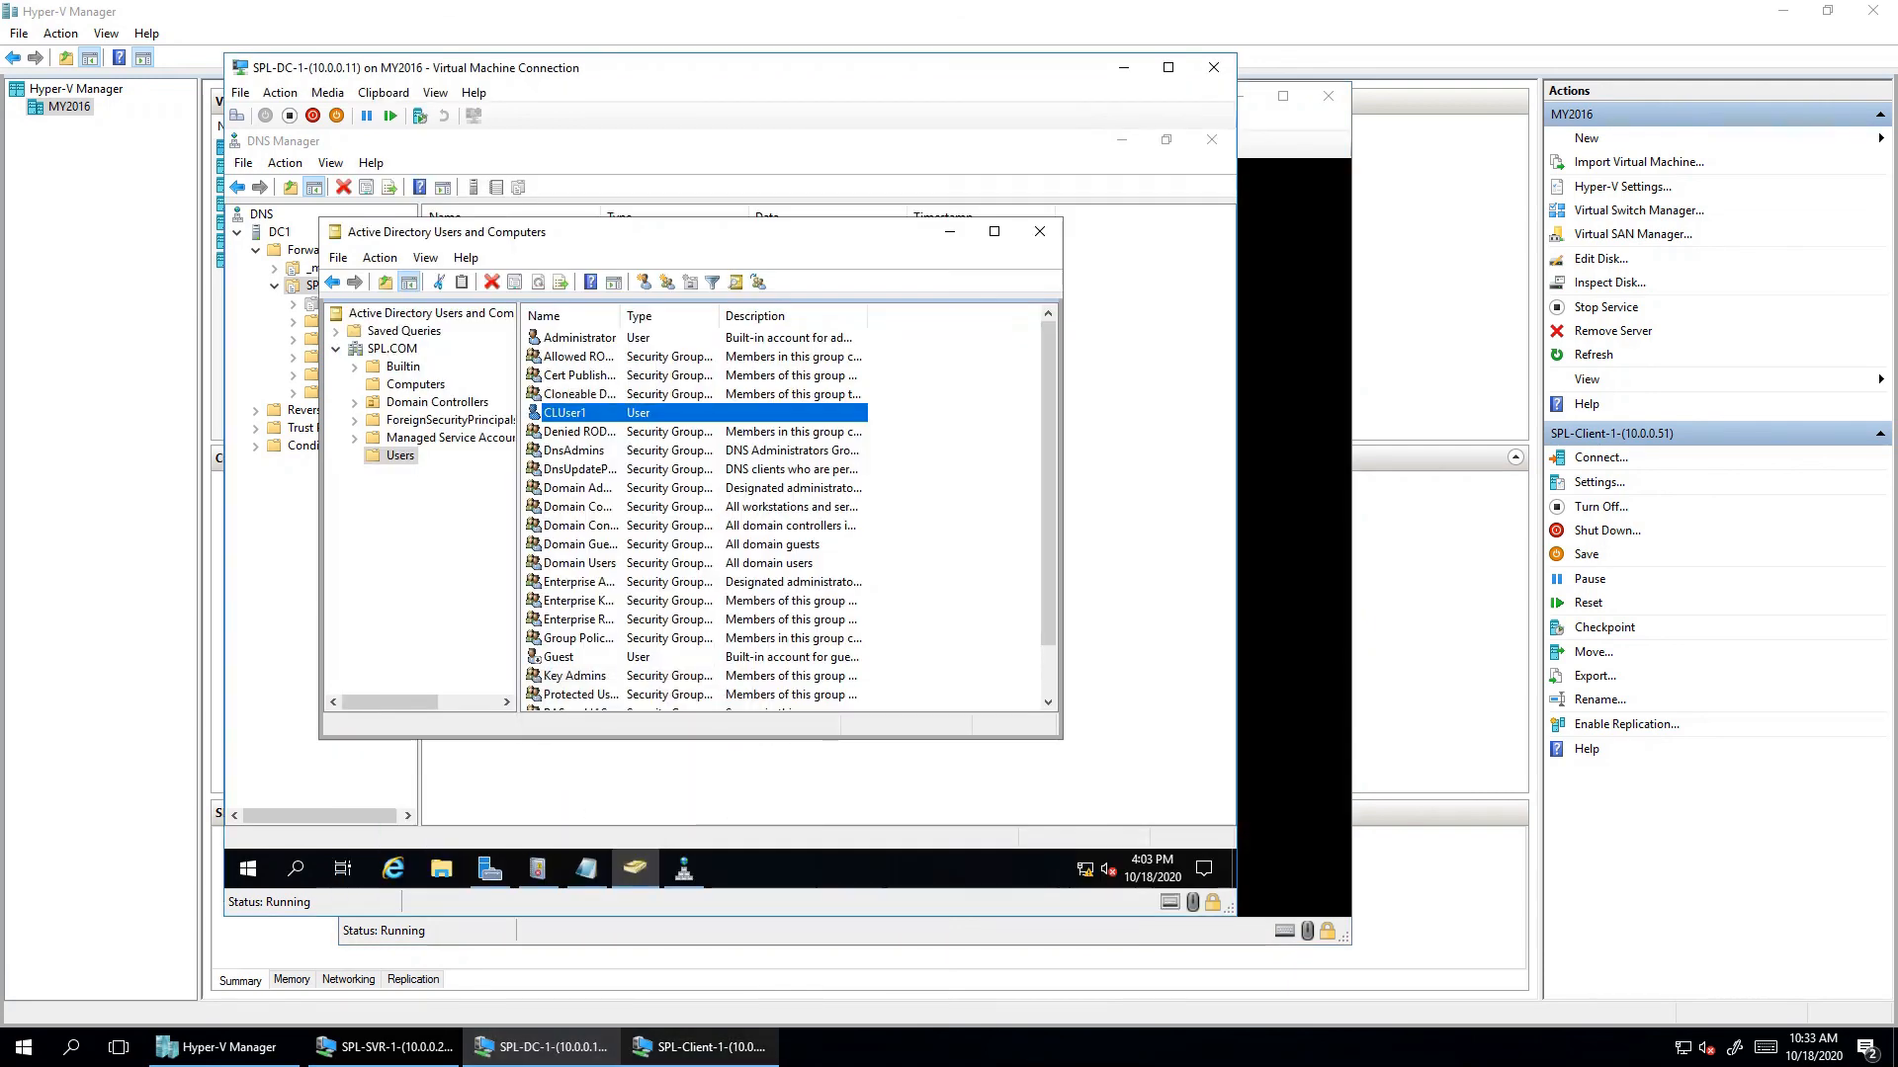
pyautogui.click(699, 1046)
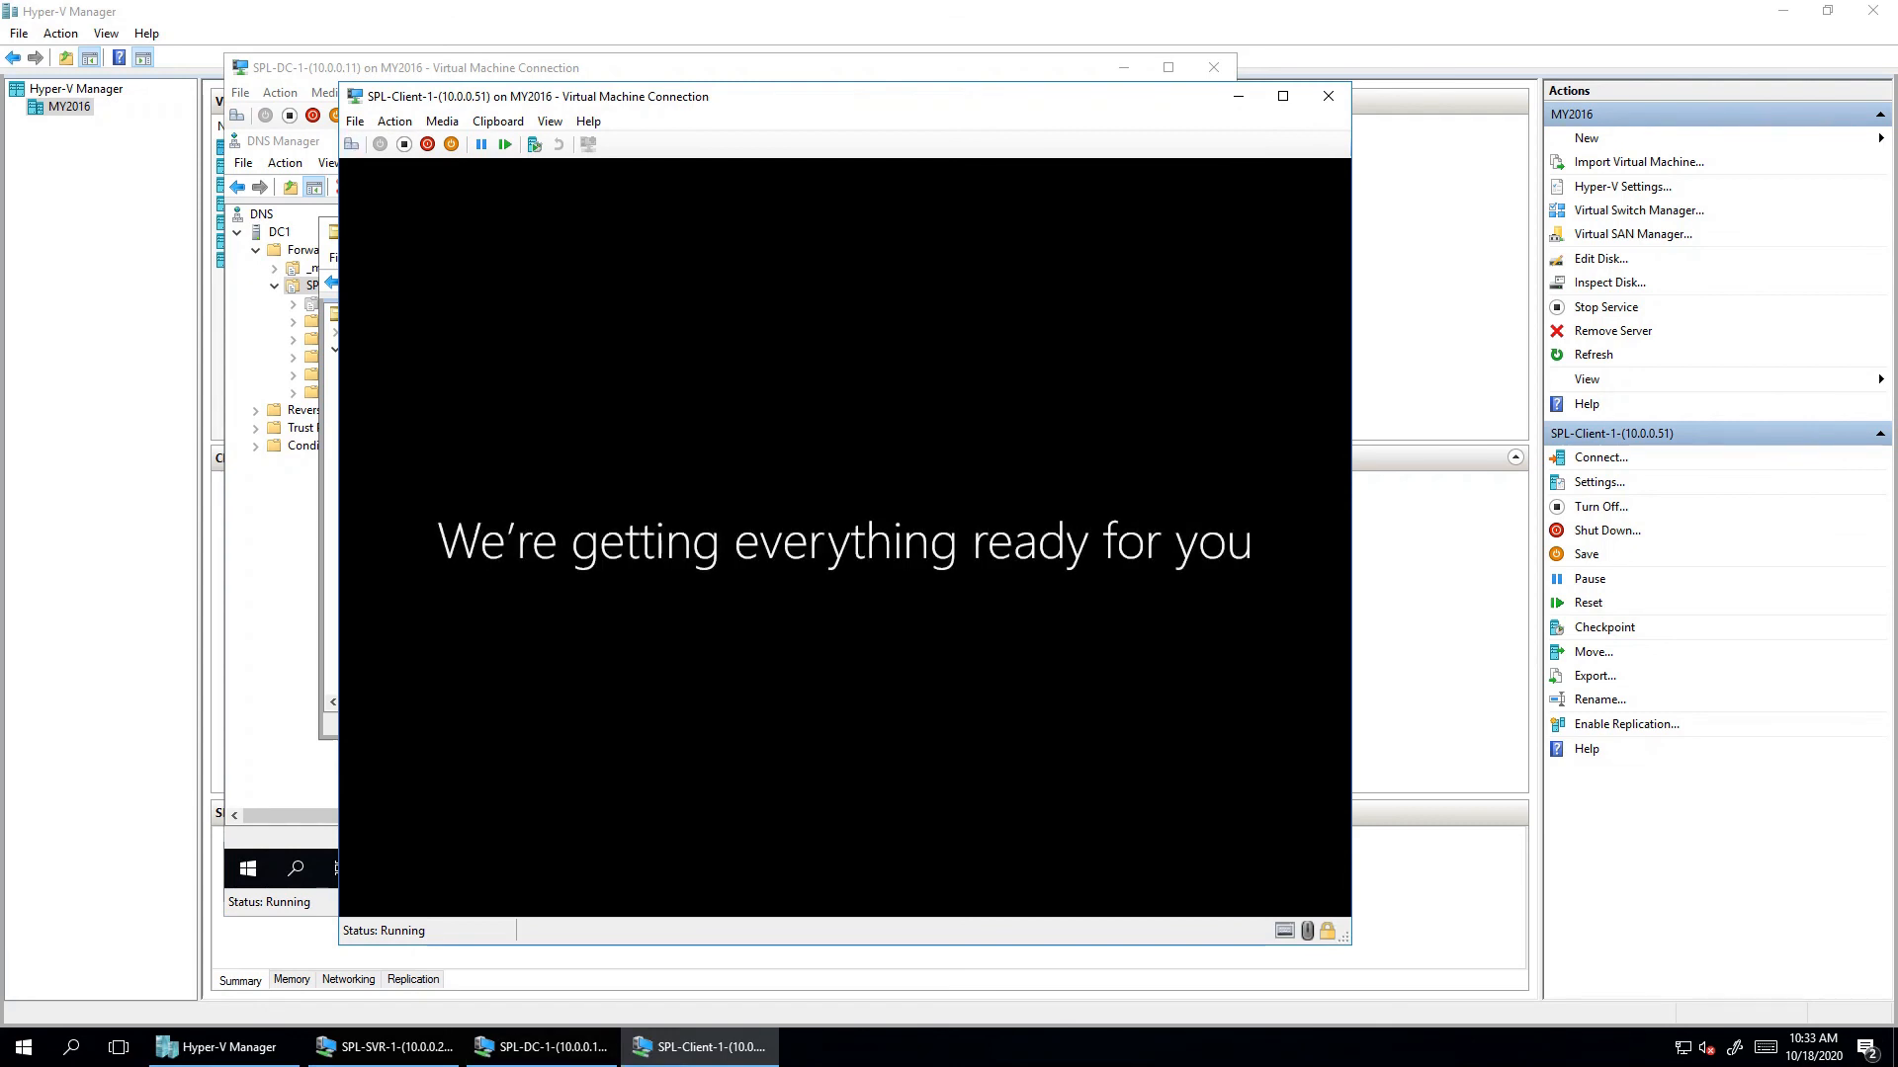
pyautogui.click(387, 1046)
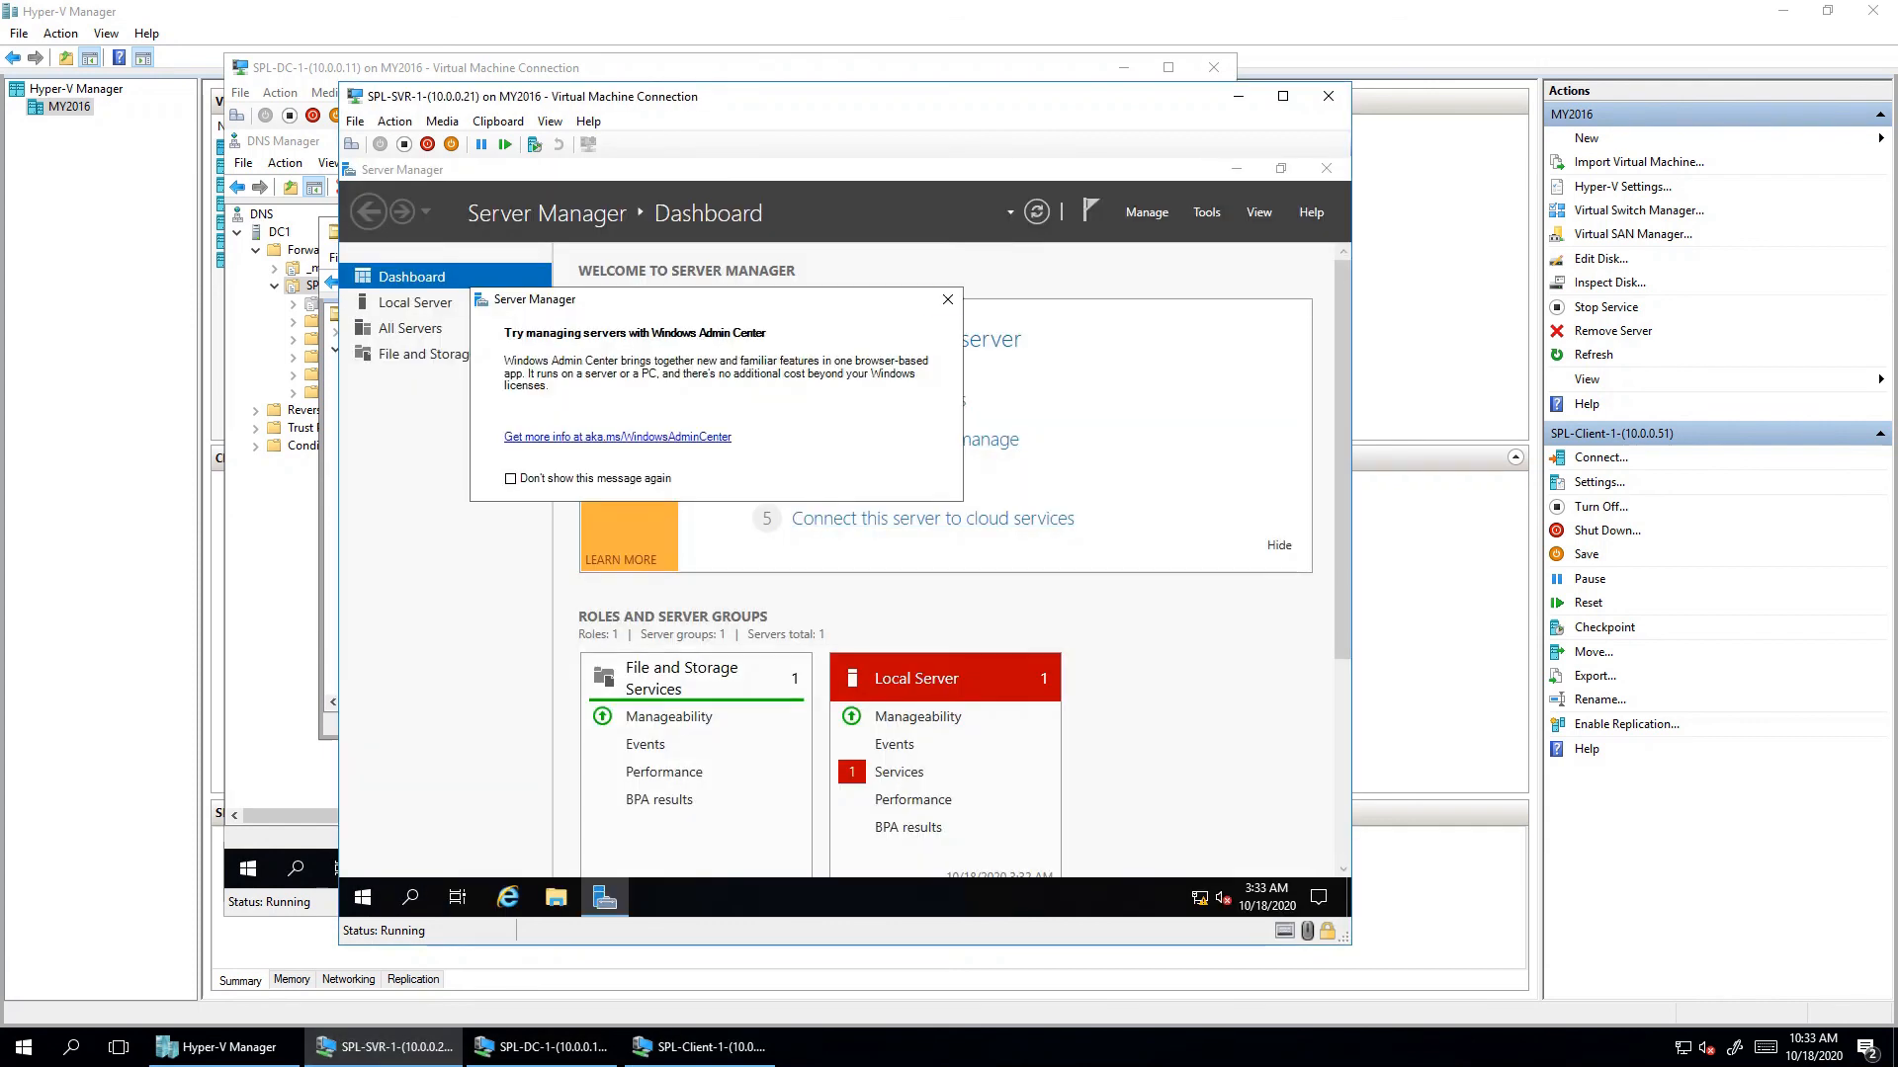
# - Dismiss the Admin Center prompt, run whoami in Windows PowerShell, then minimise PowerShell
pyautogui.click(947, 298)
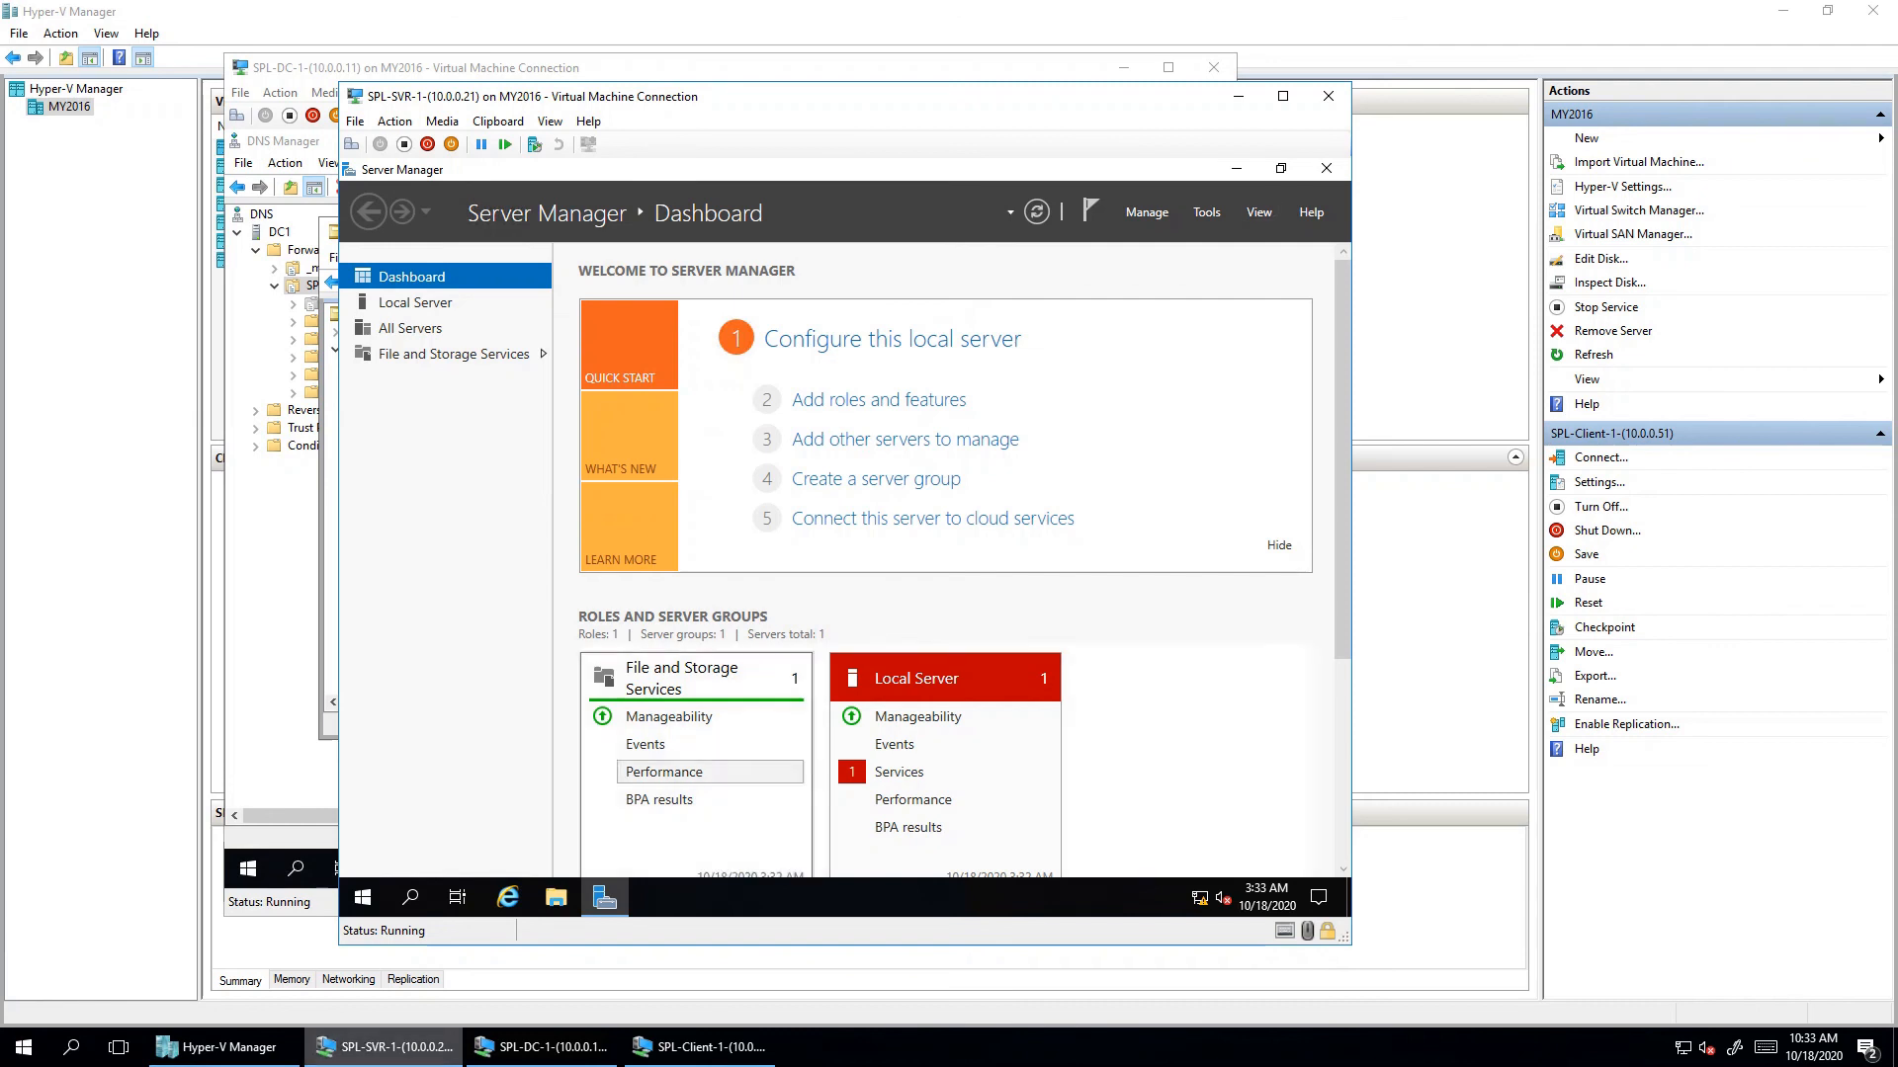
pyautogui.click(362, 898)
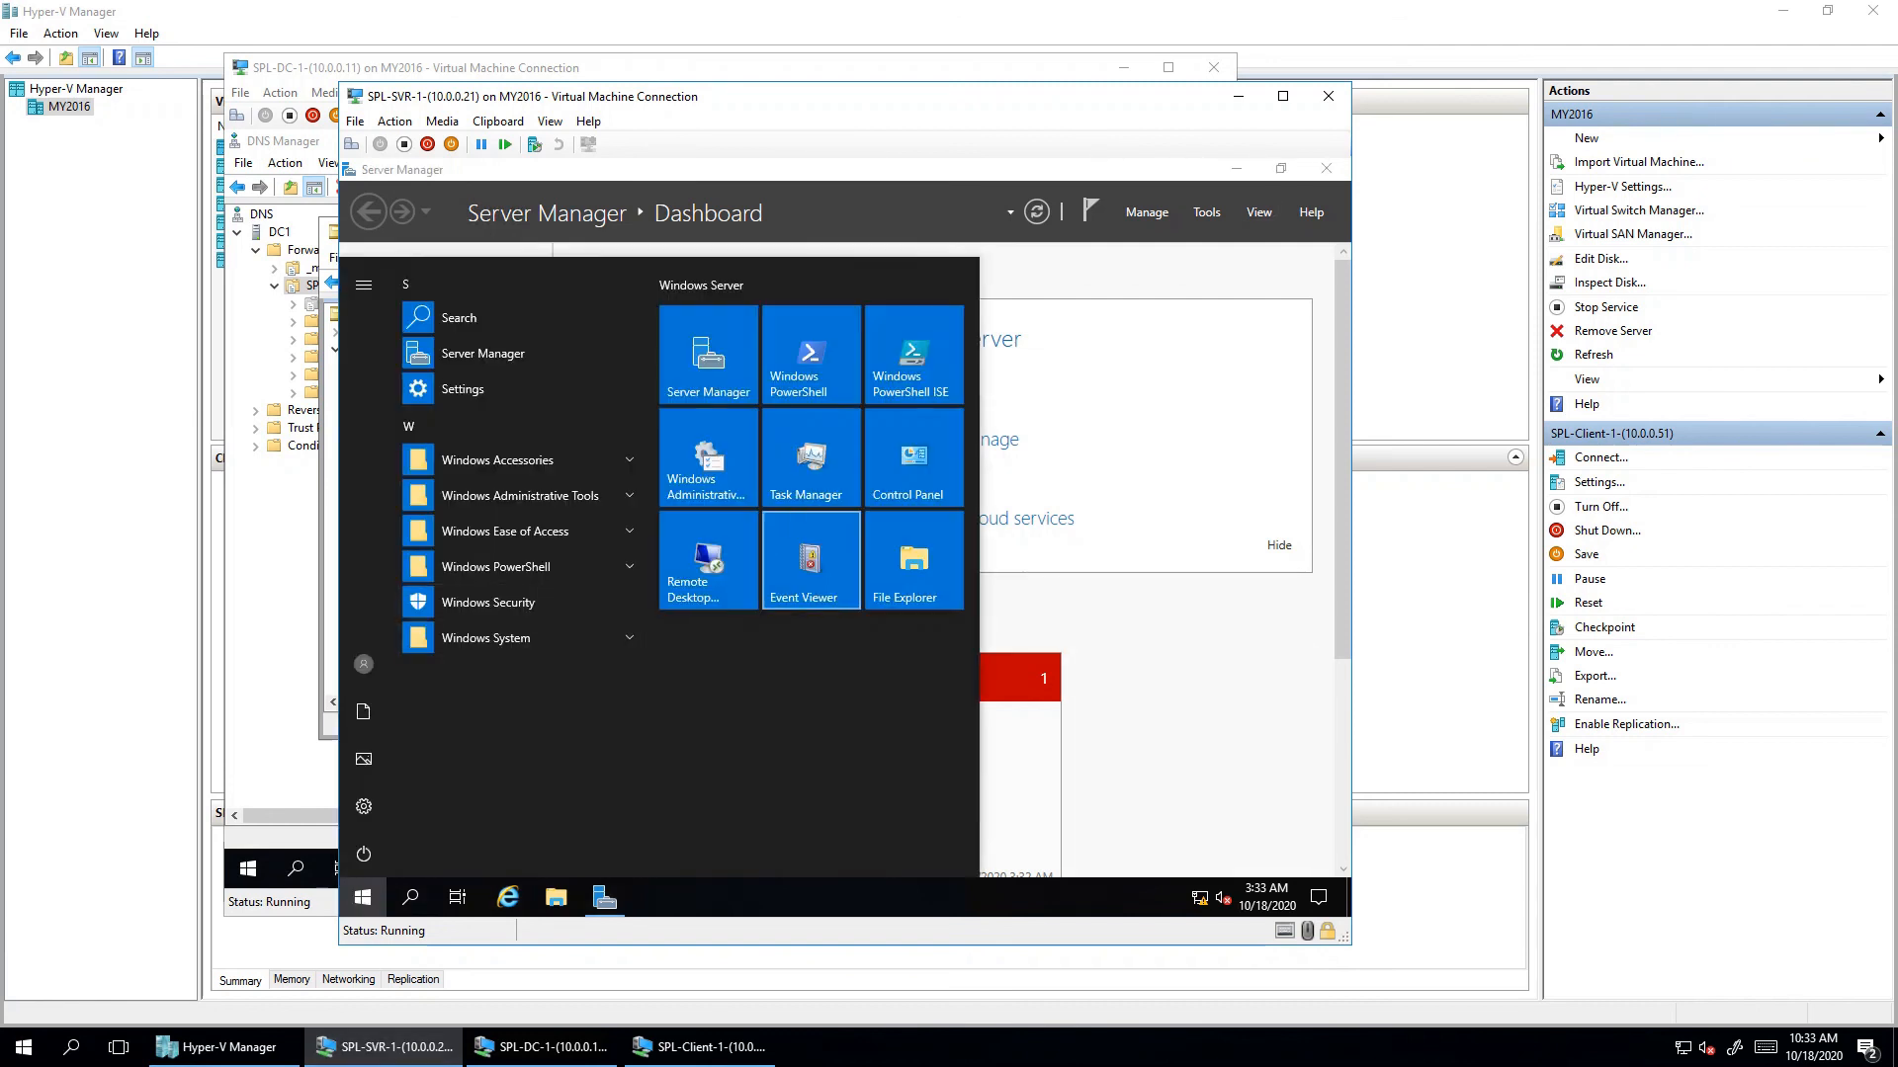
pyautogui.click(810, 354)
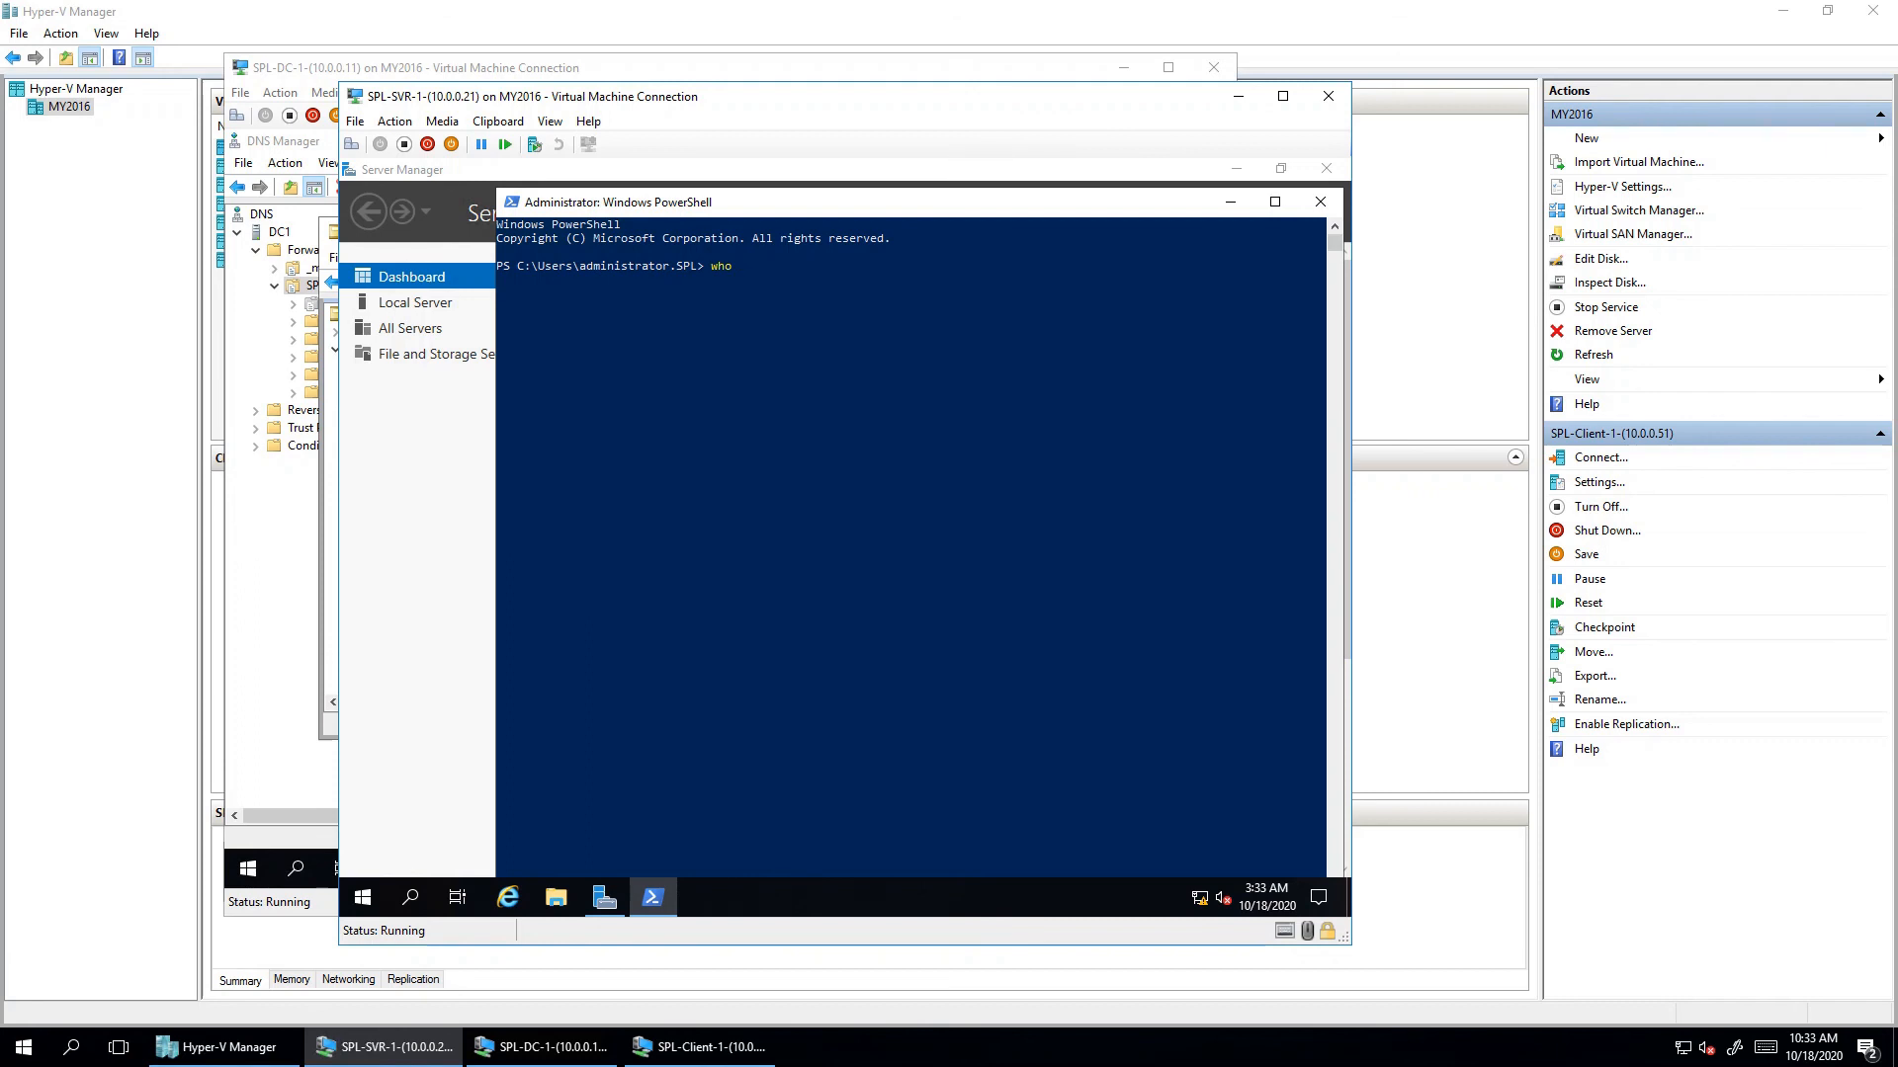
pyautogui.write('am')
pyautogui.click(1230, 201)
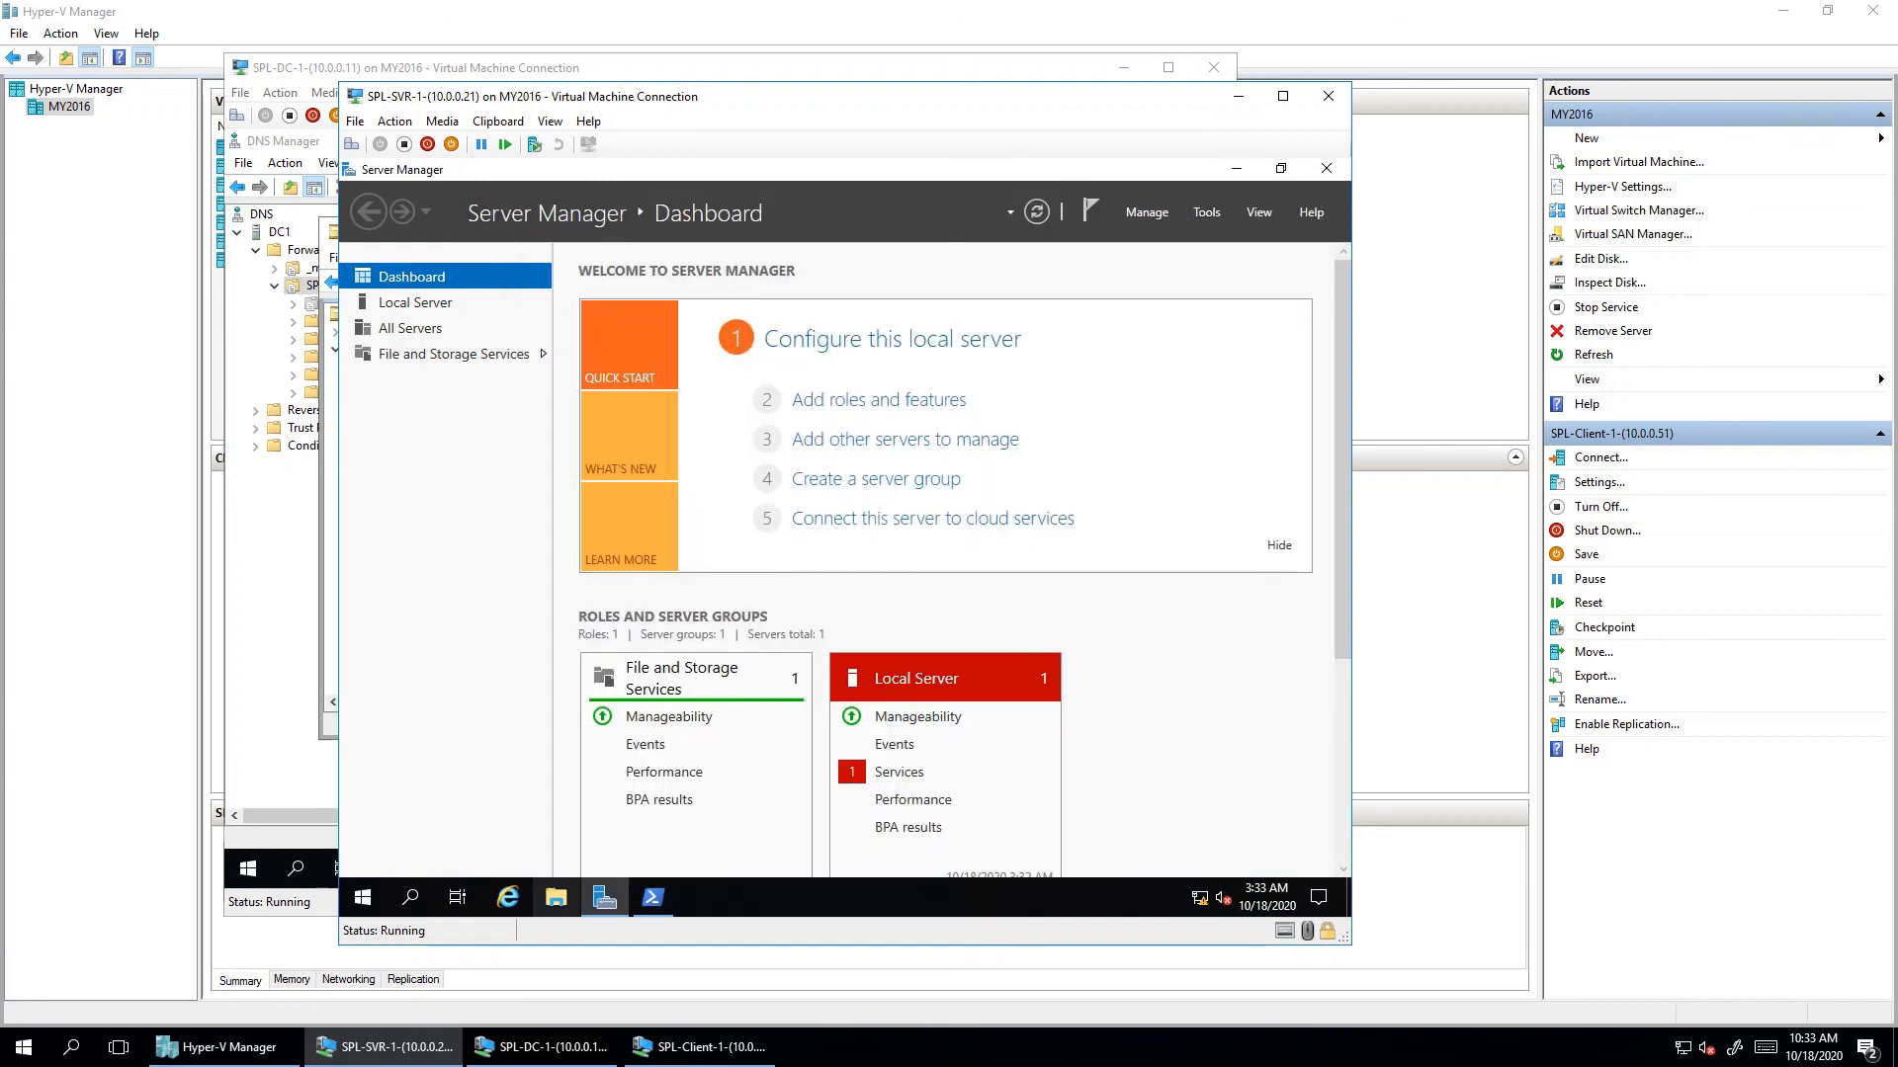
# - On SPL-Client-1, show the signed-in CLUser1 account's options from the Start menu
pyautogui.moveTo(653, 897)
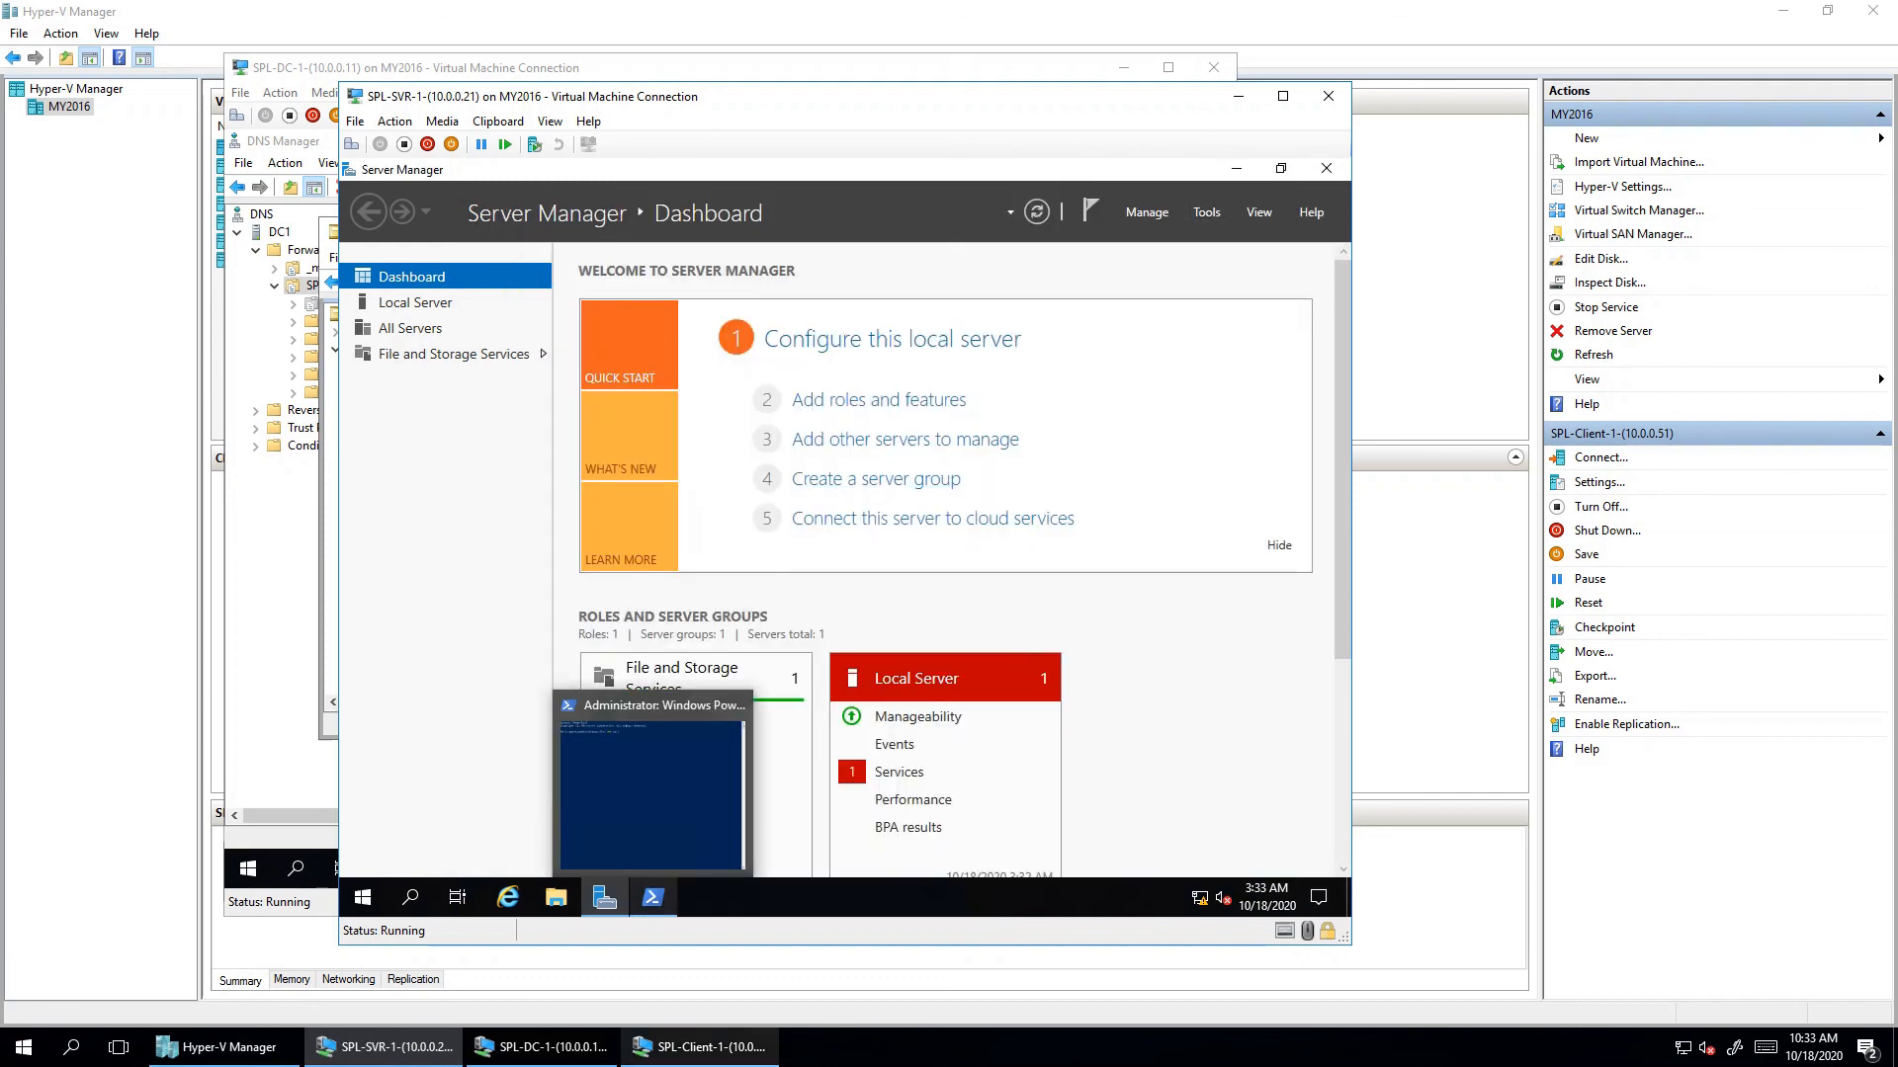
pyautogui.click(699, 1047)
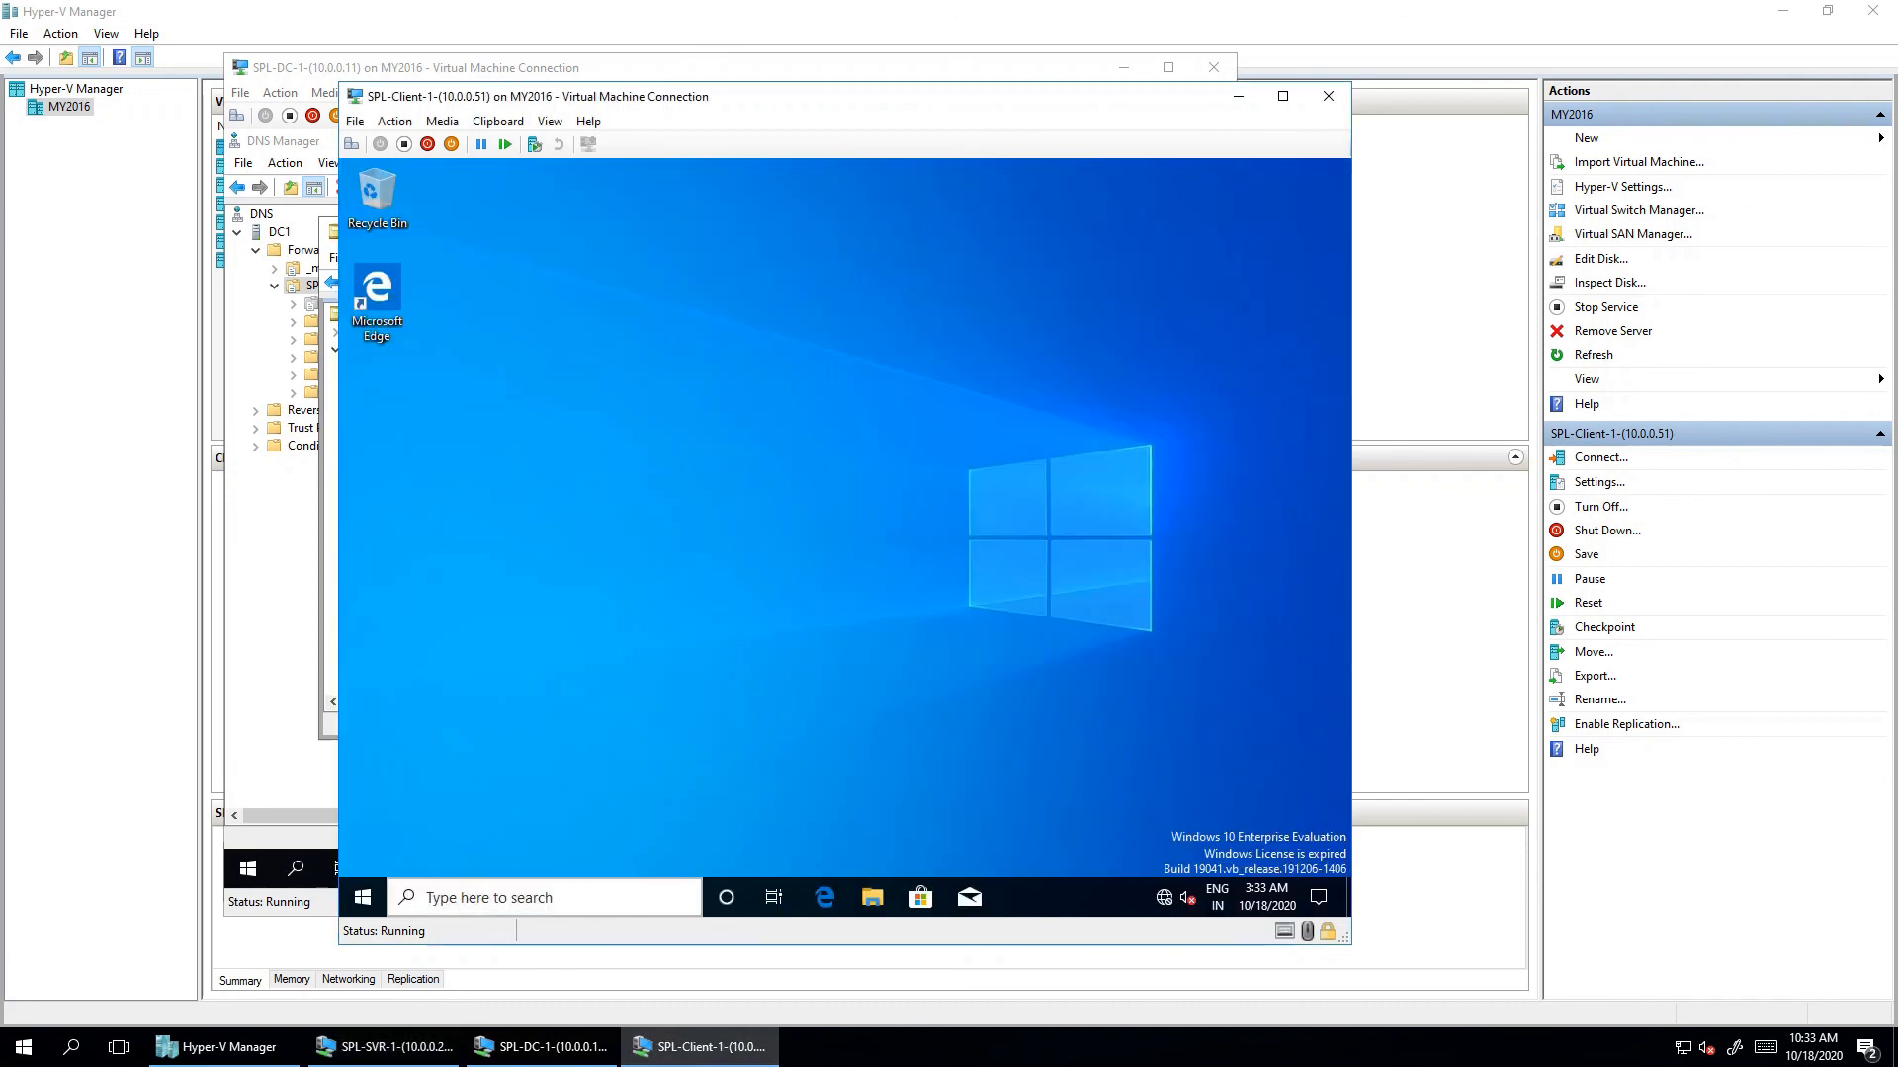
pyautogui.press('super')
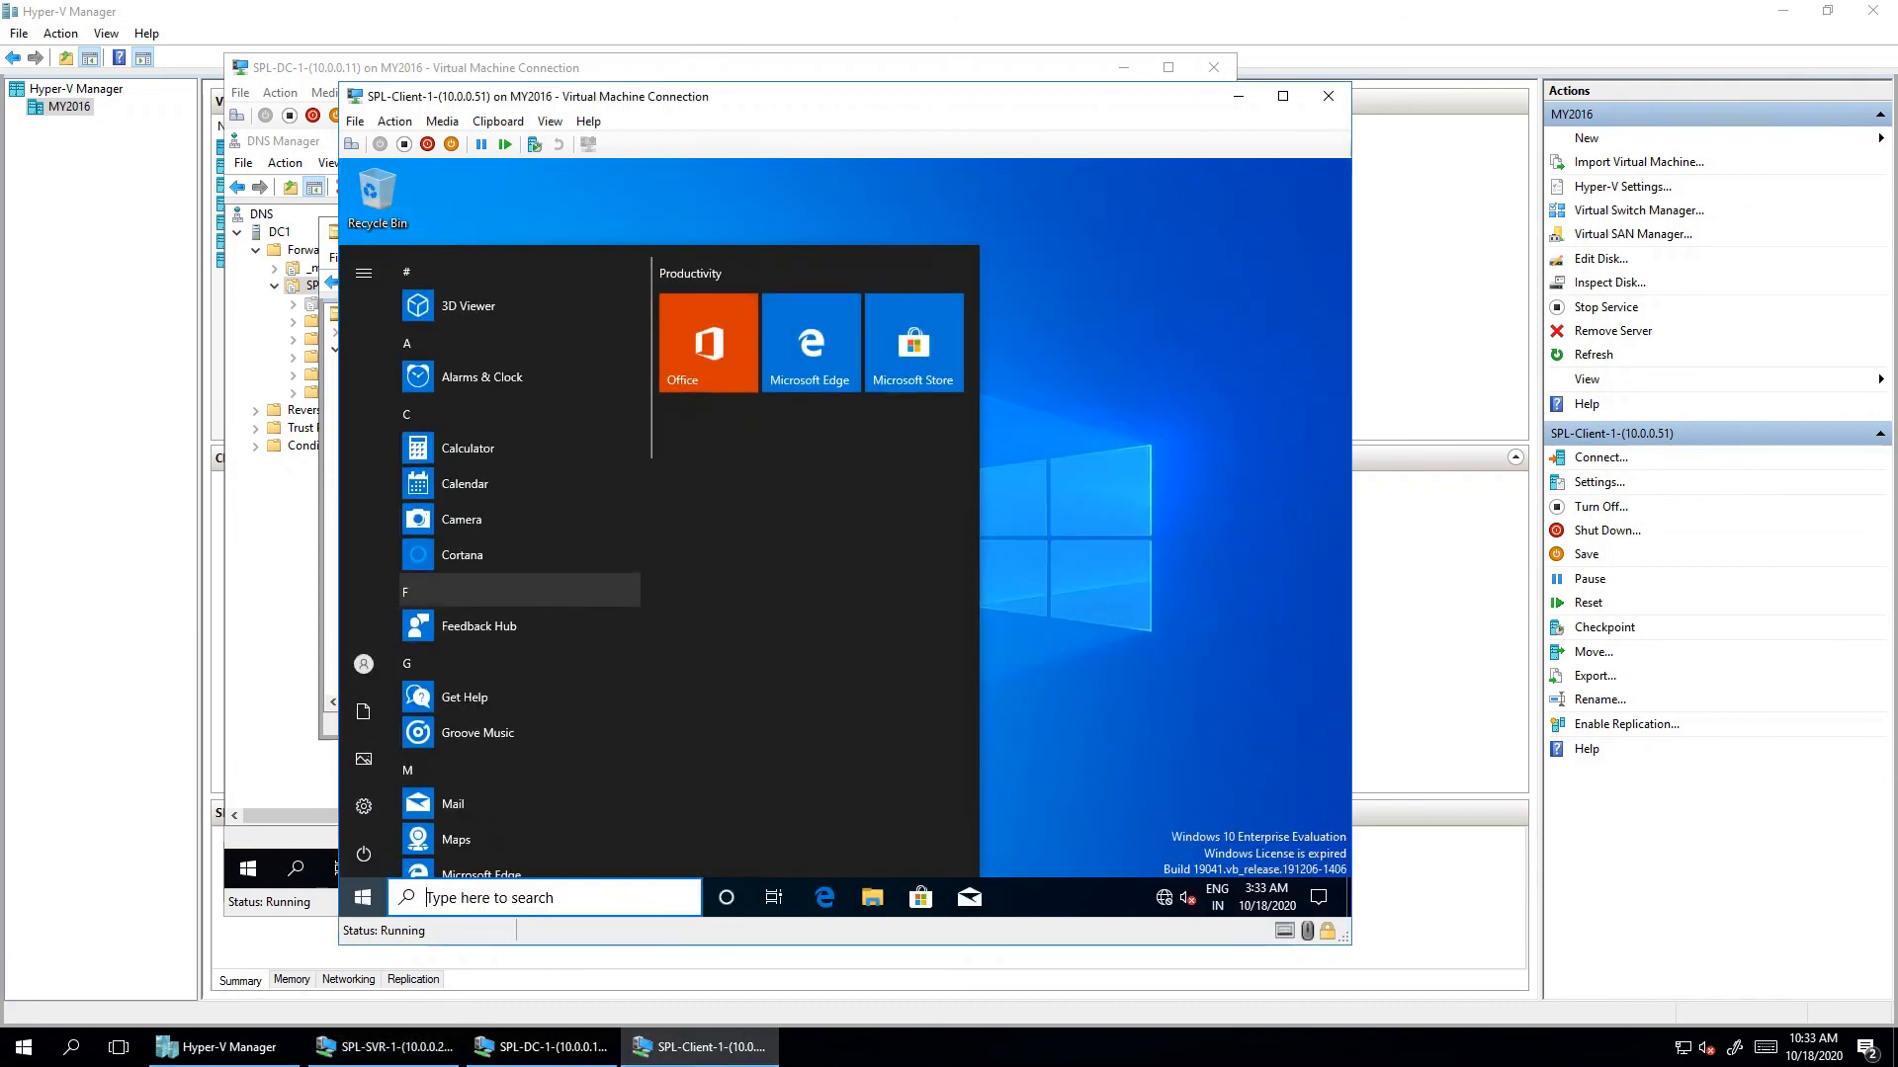
pyautogui.moveTo(364, 853)
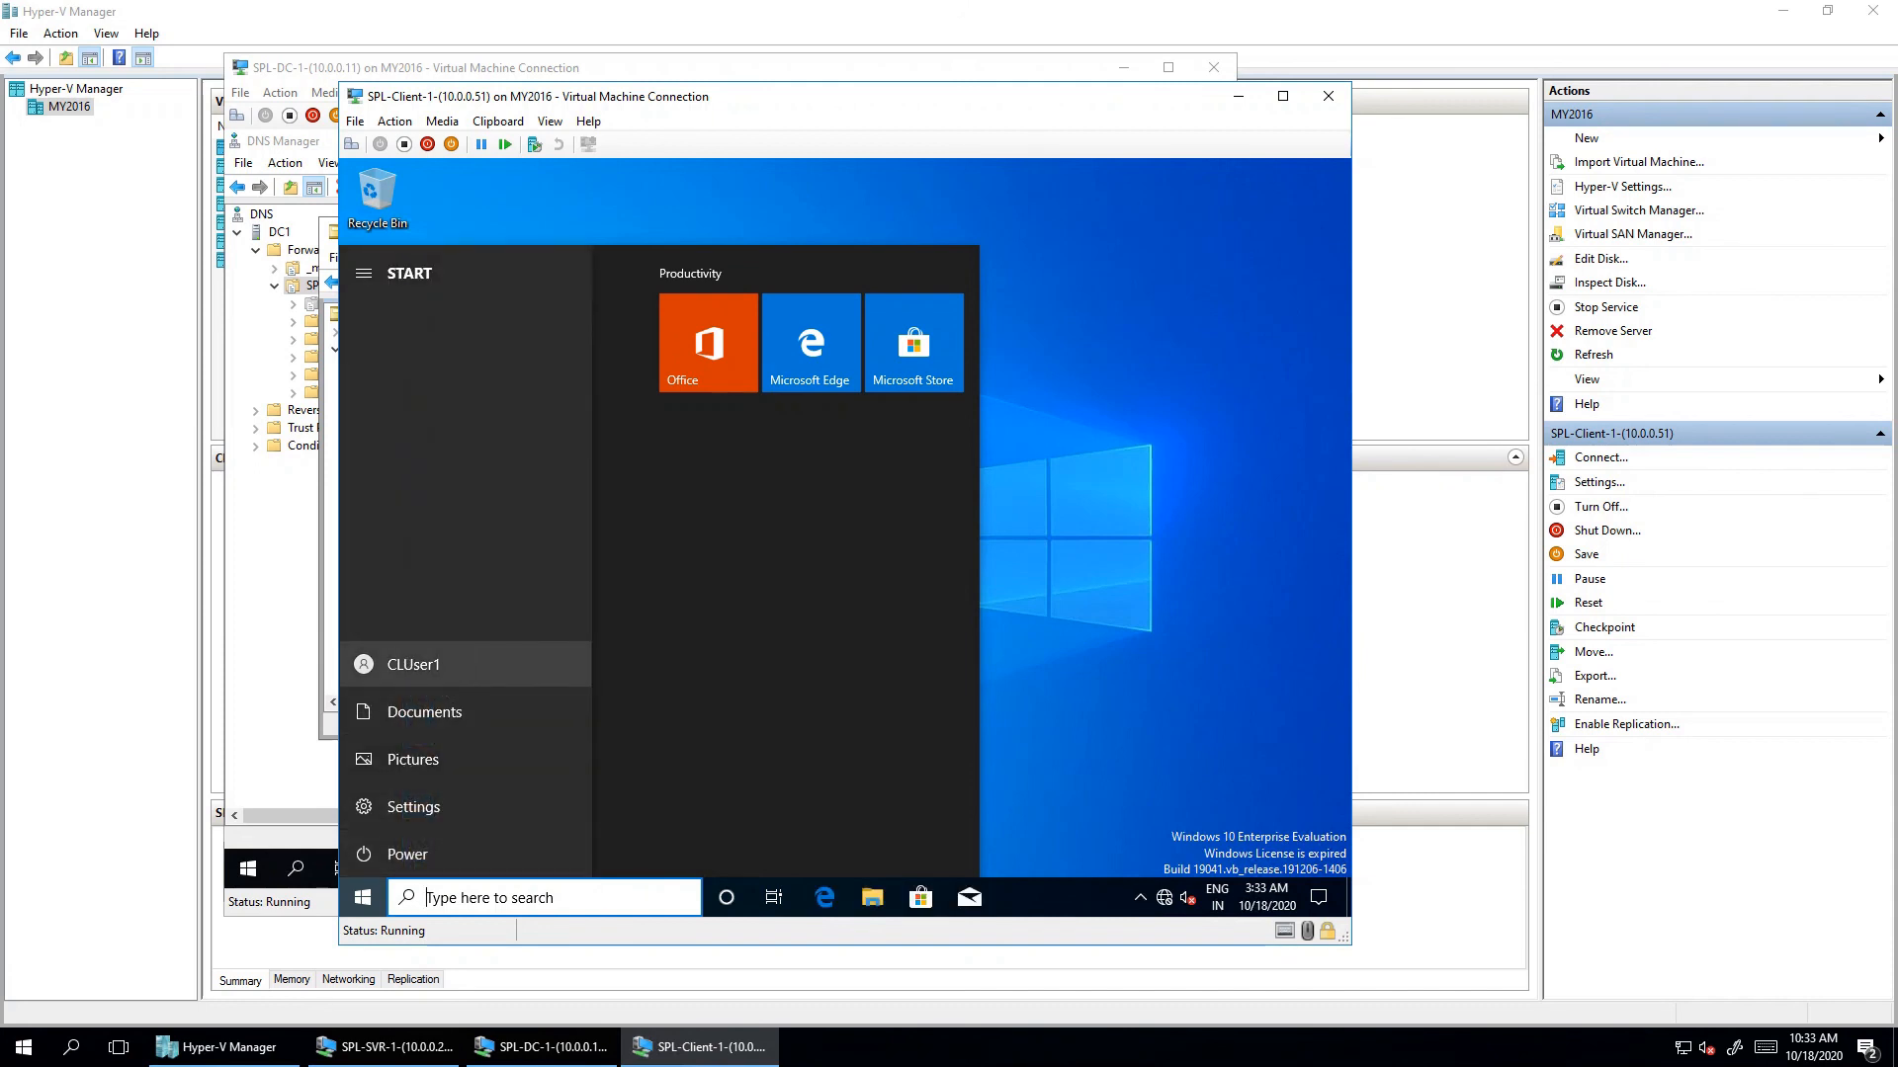
pyautogui.click(413, 664)
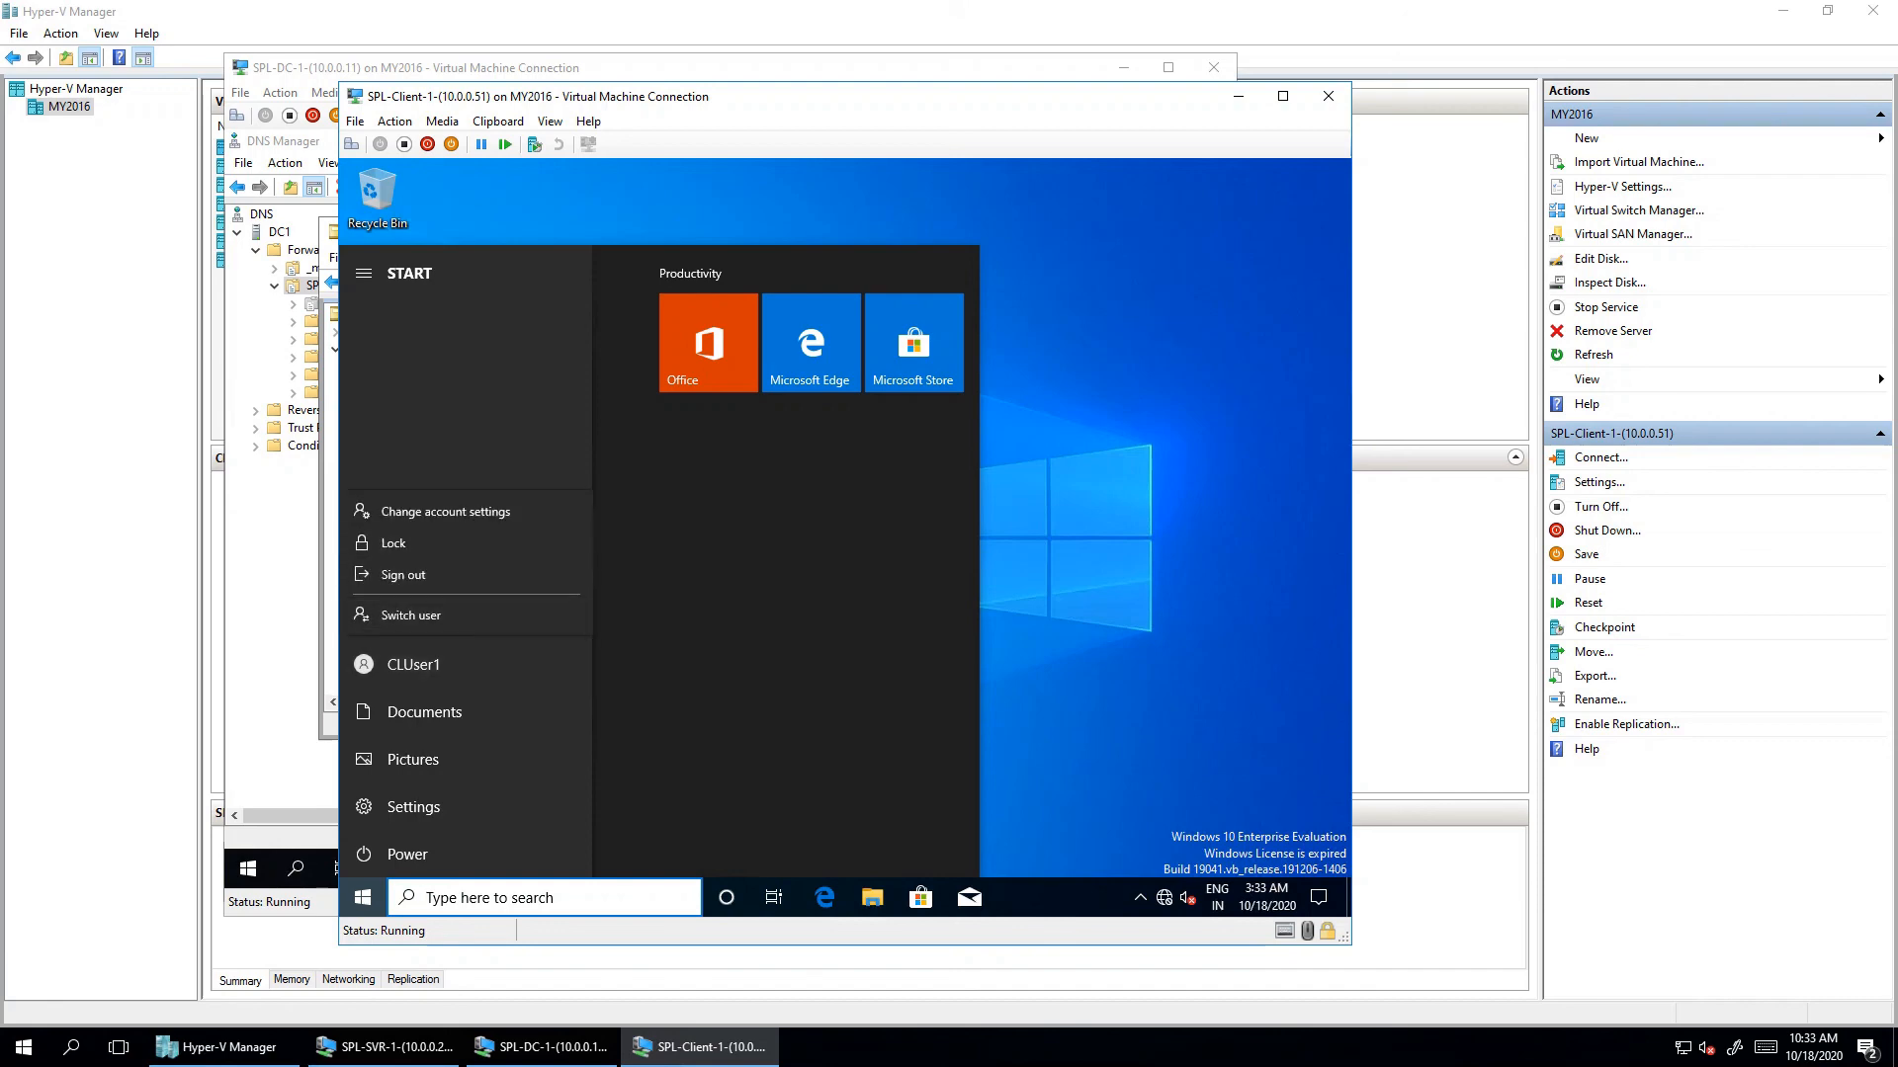
# - Check ADUC on SPL-DC-1, then open SPL-SVR-1's account settings from Start
pyautogui.click(546, 1047)
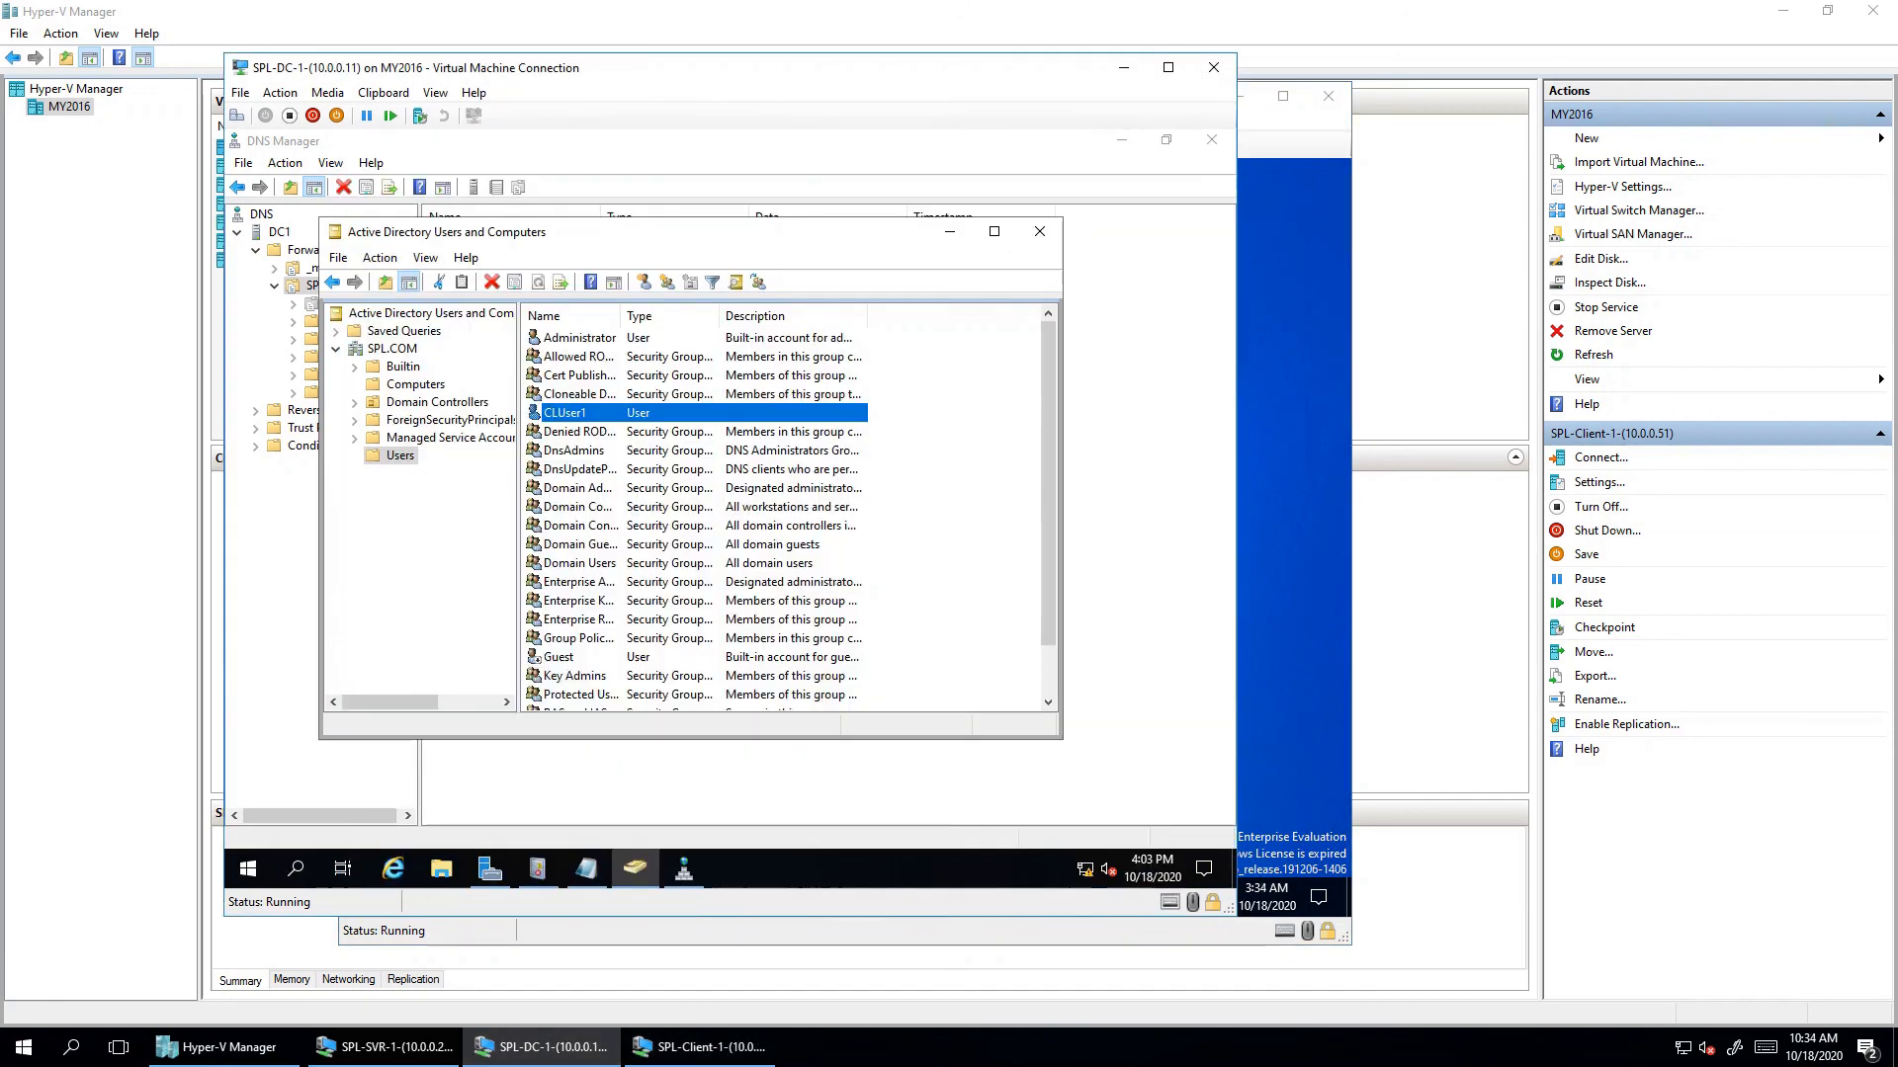
pyautogui.click(387, 1047)
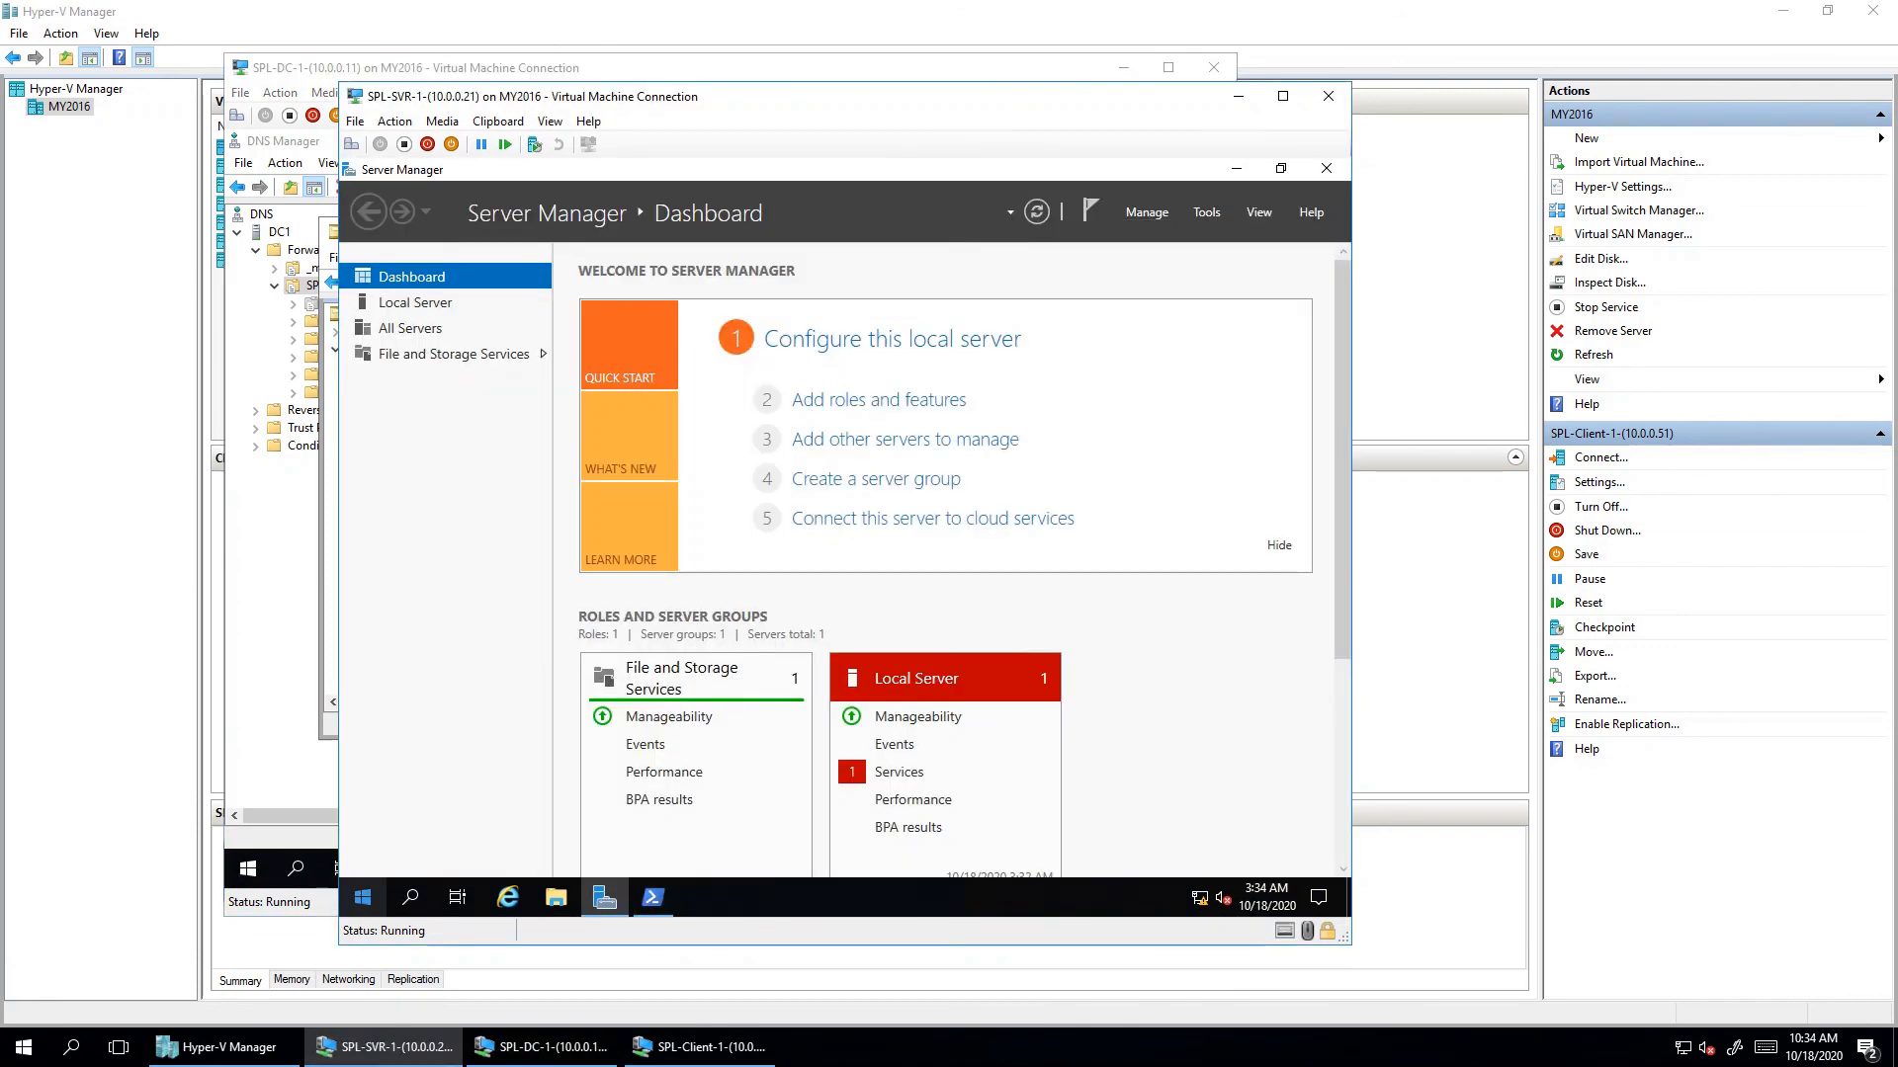
pyautogui.click(362, 897)
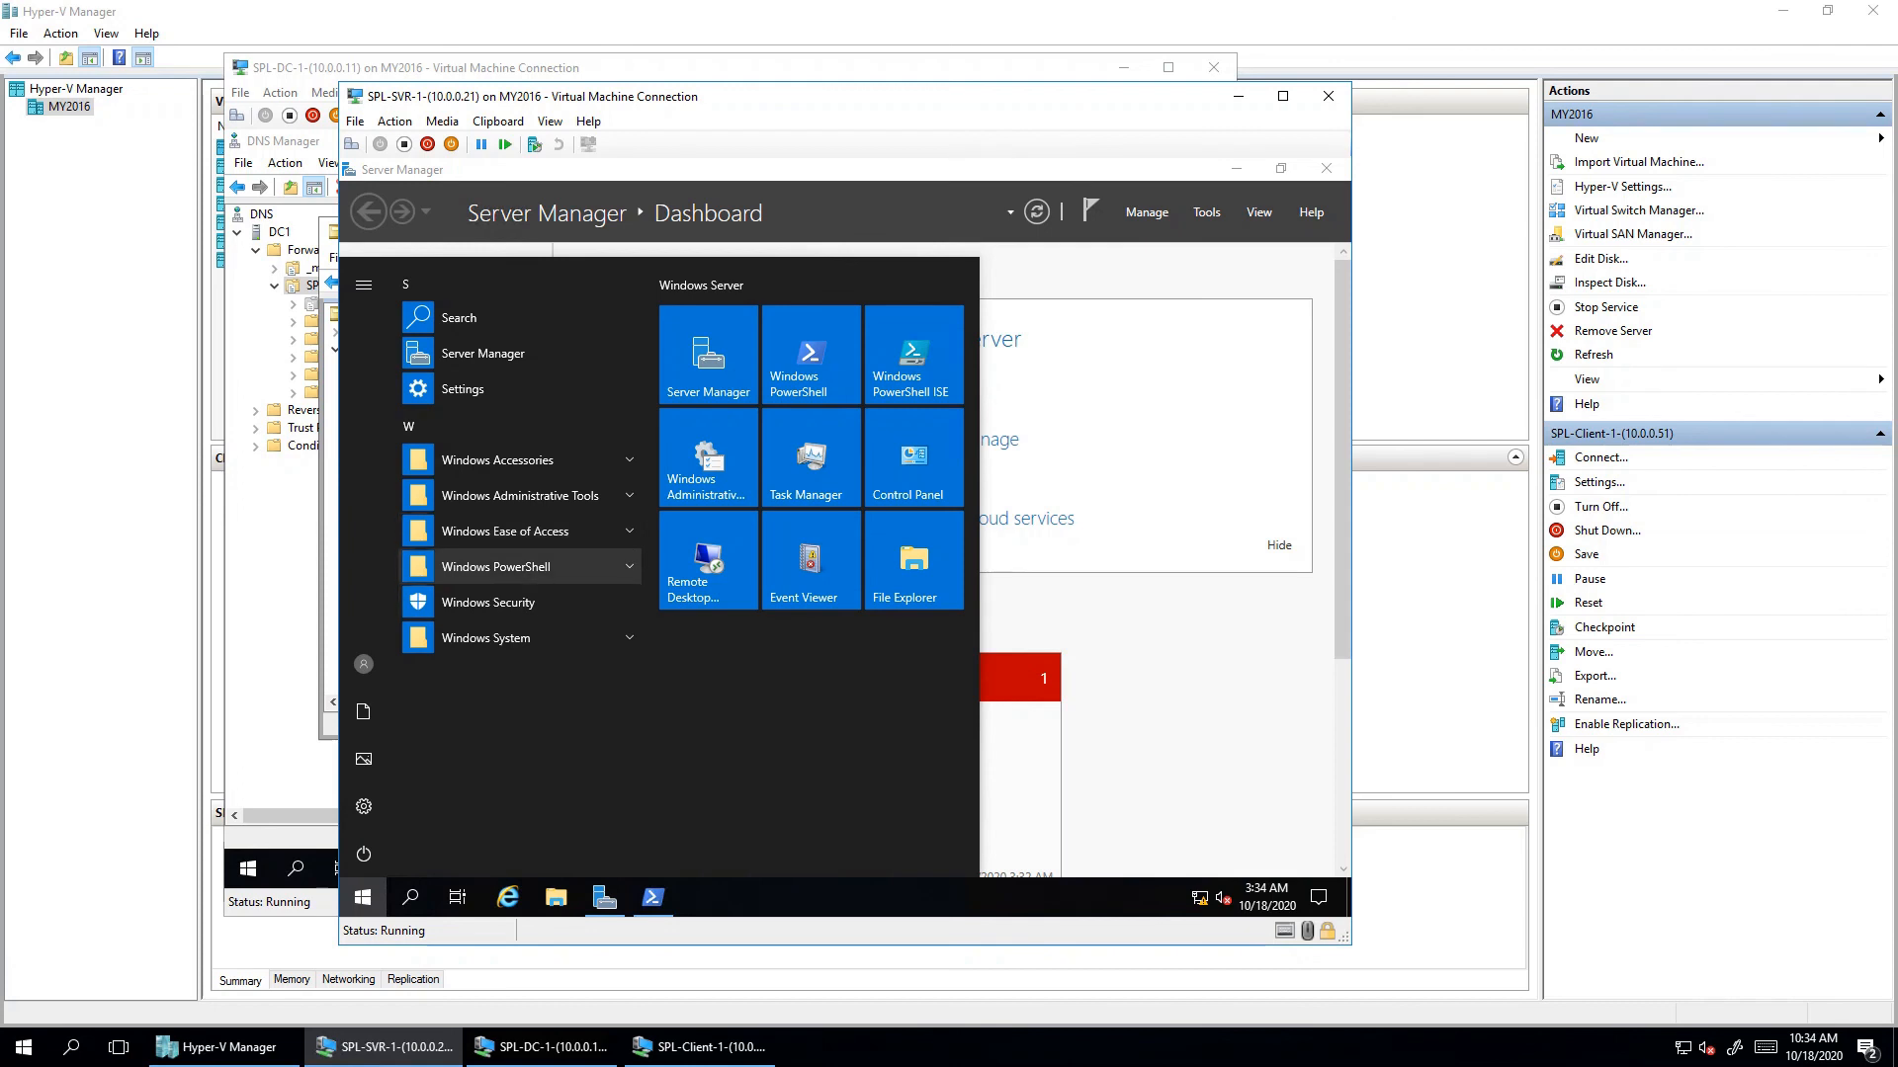
pyautogui.click(364, 664)
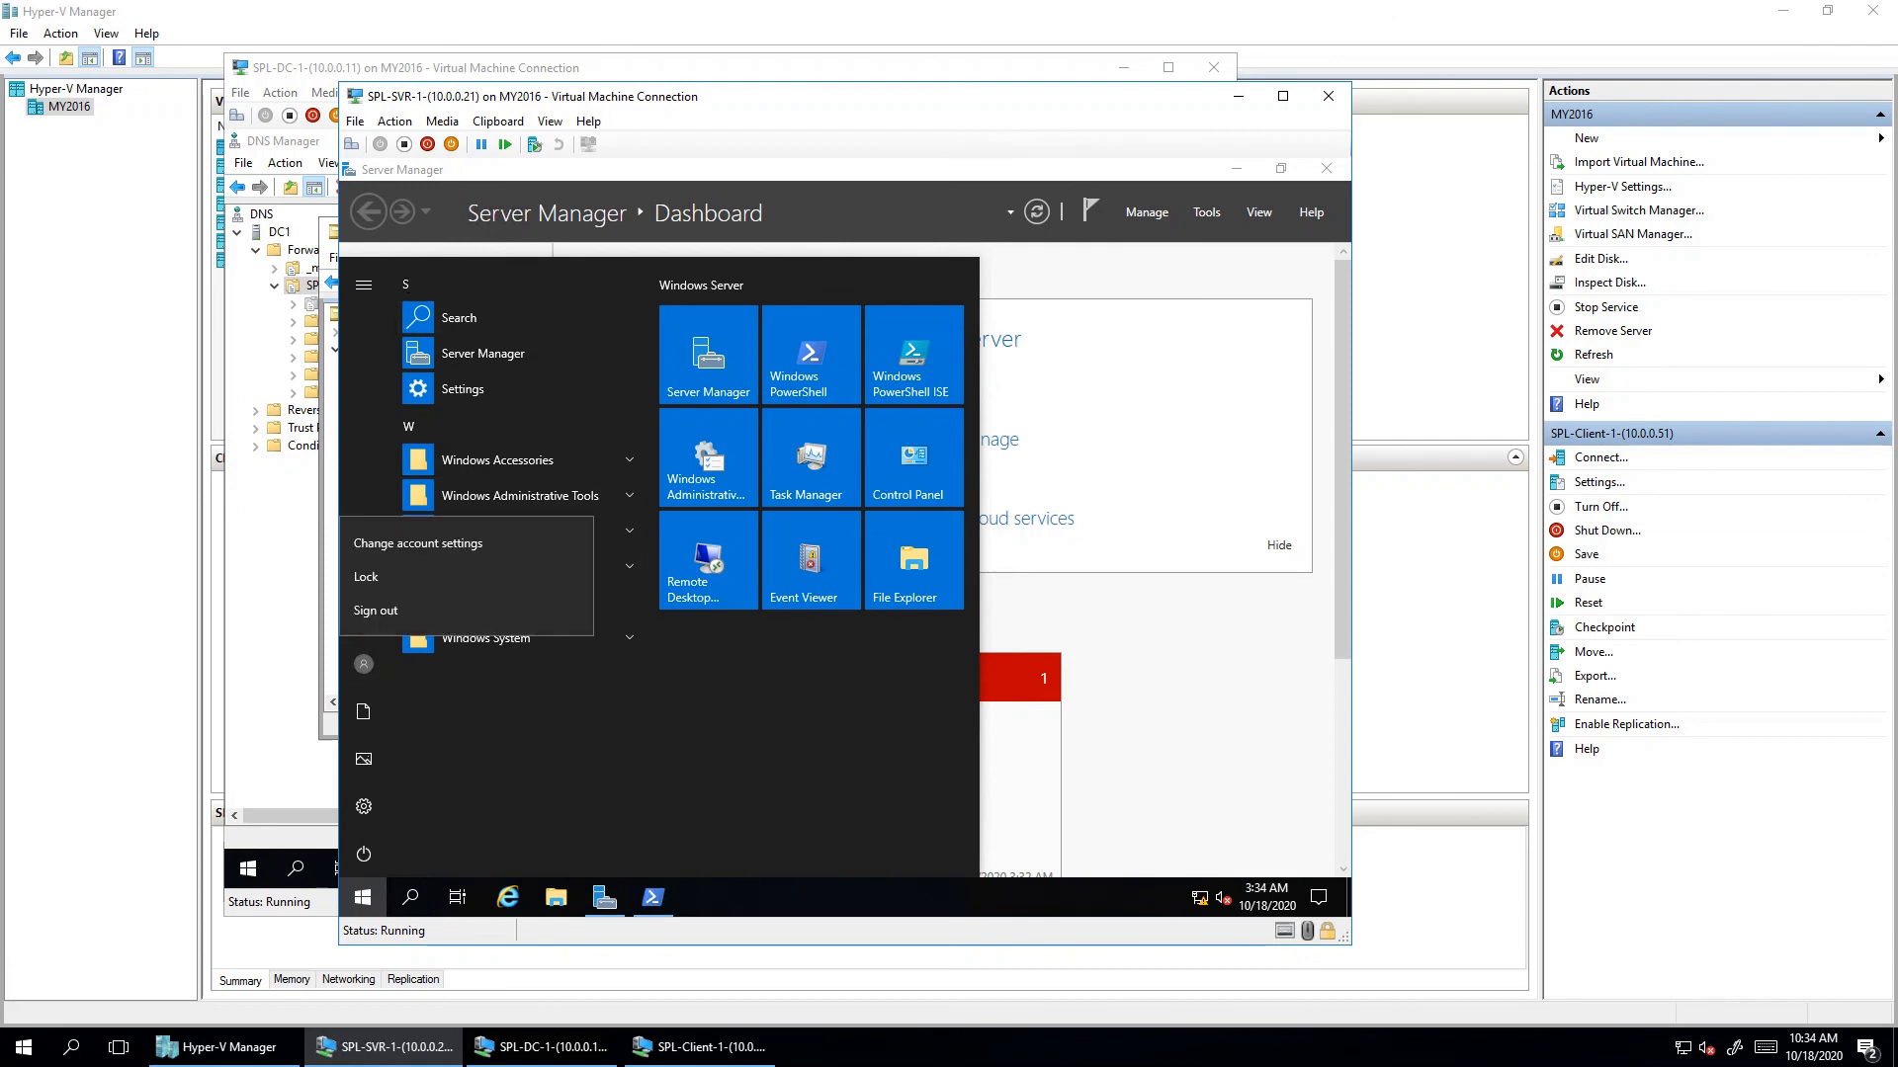
pyautogui.click(364, 664)
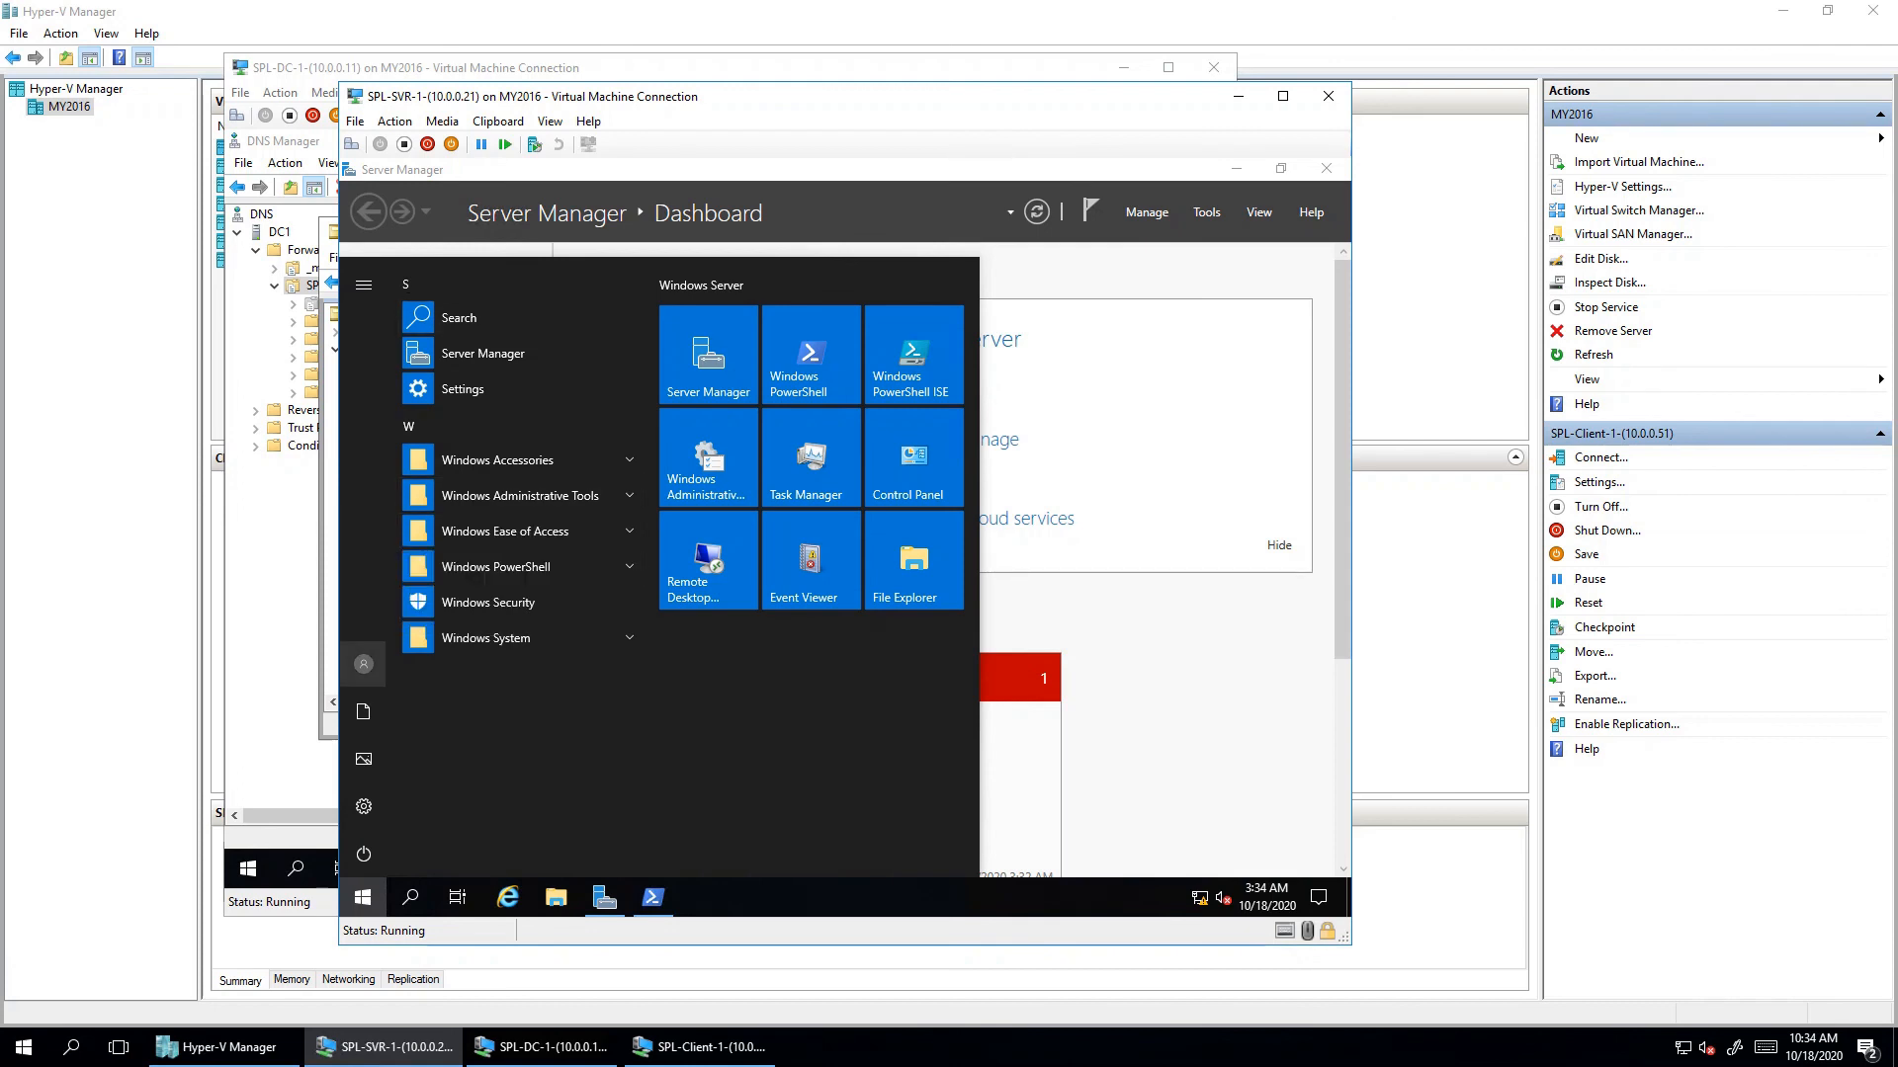
pyautogui.click(364, 664)
pyautogui.click(364, 665)
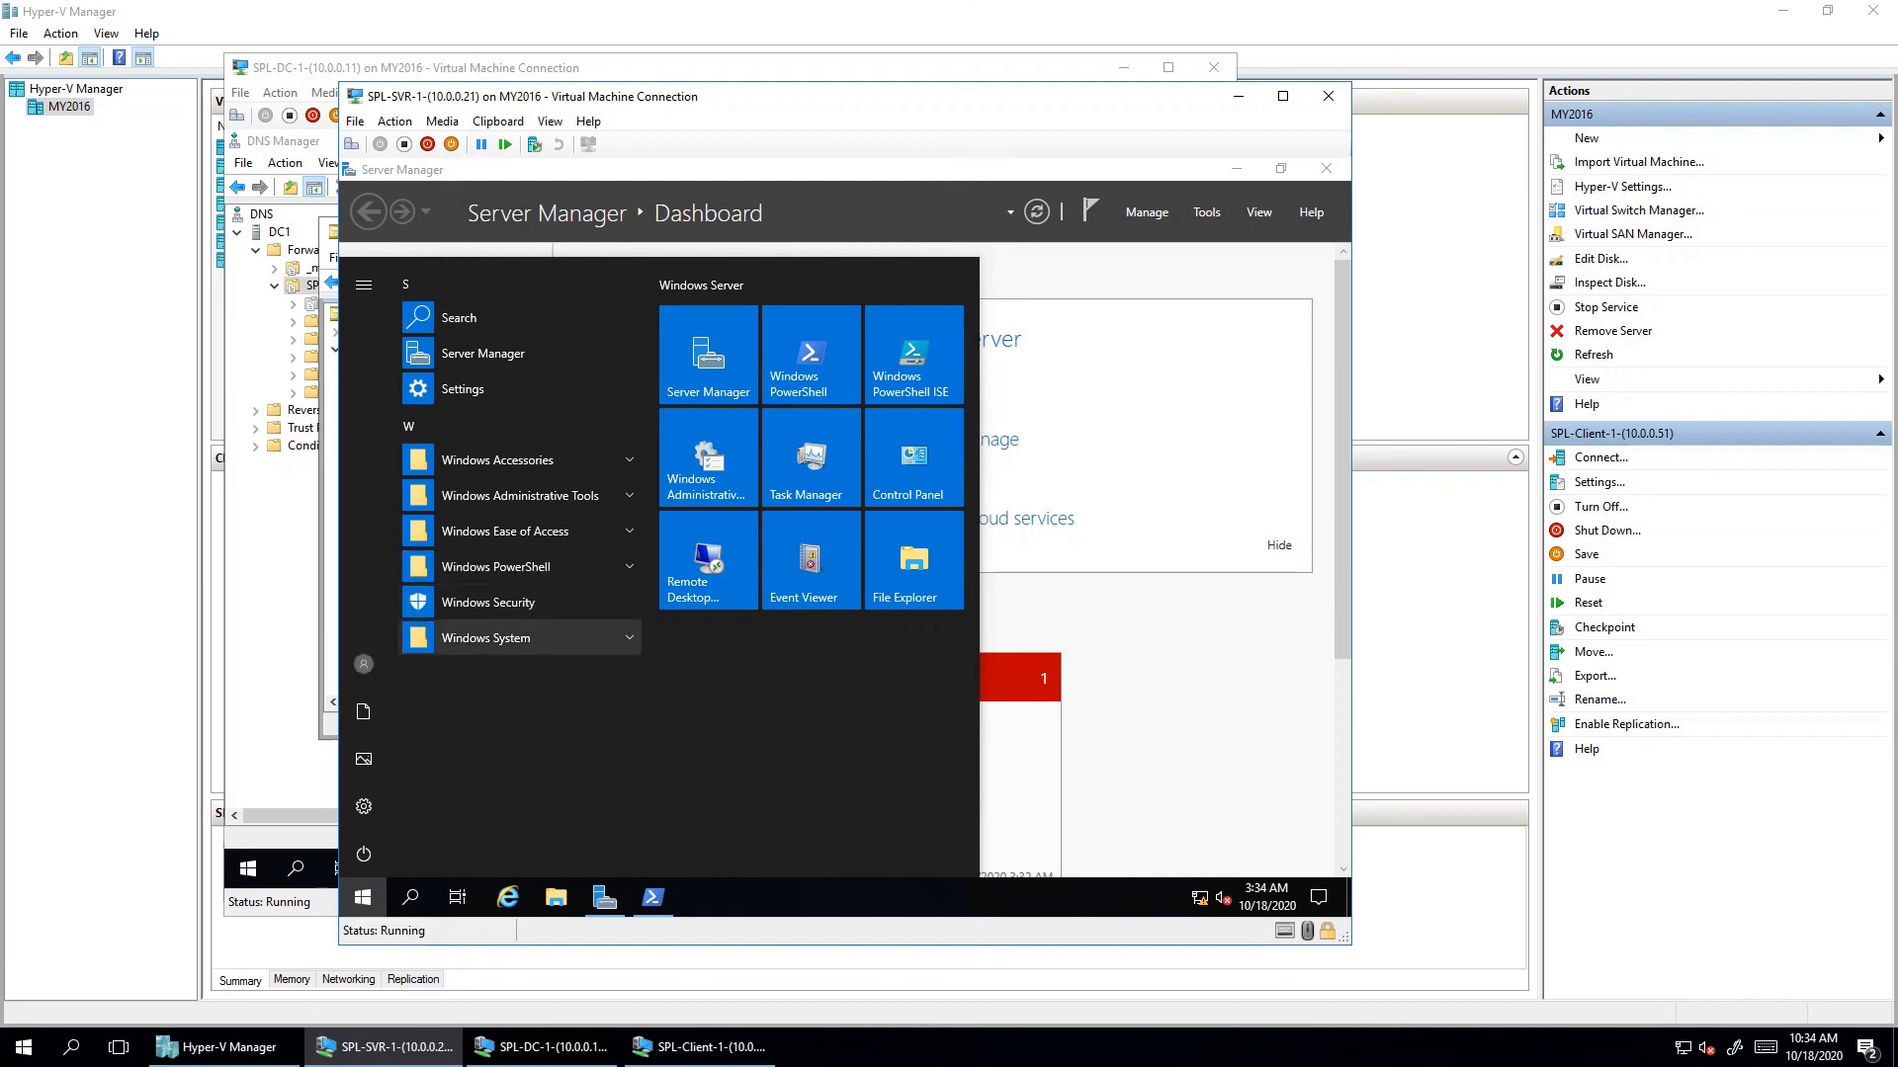
pyautogui.click(364, 664)
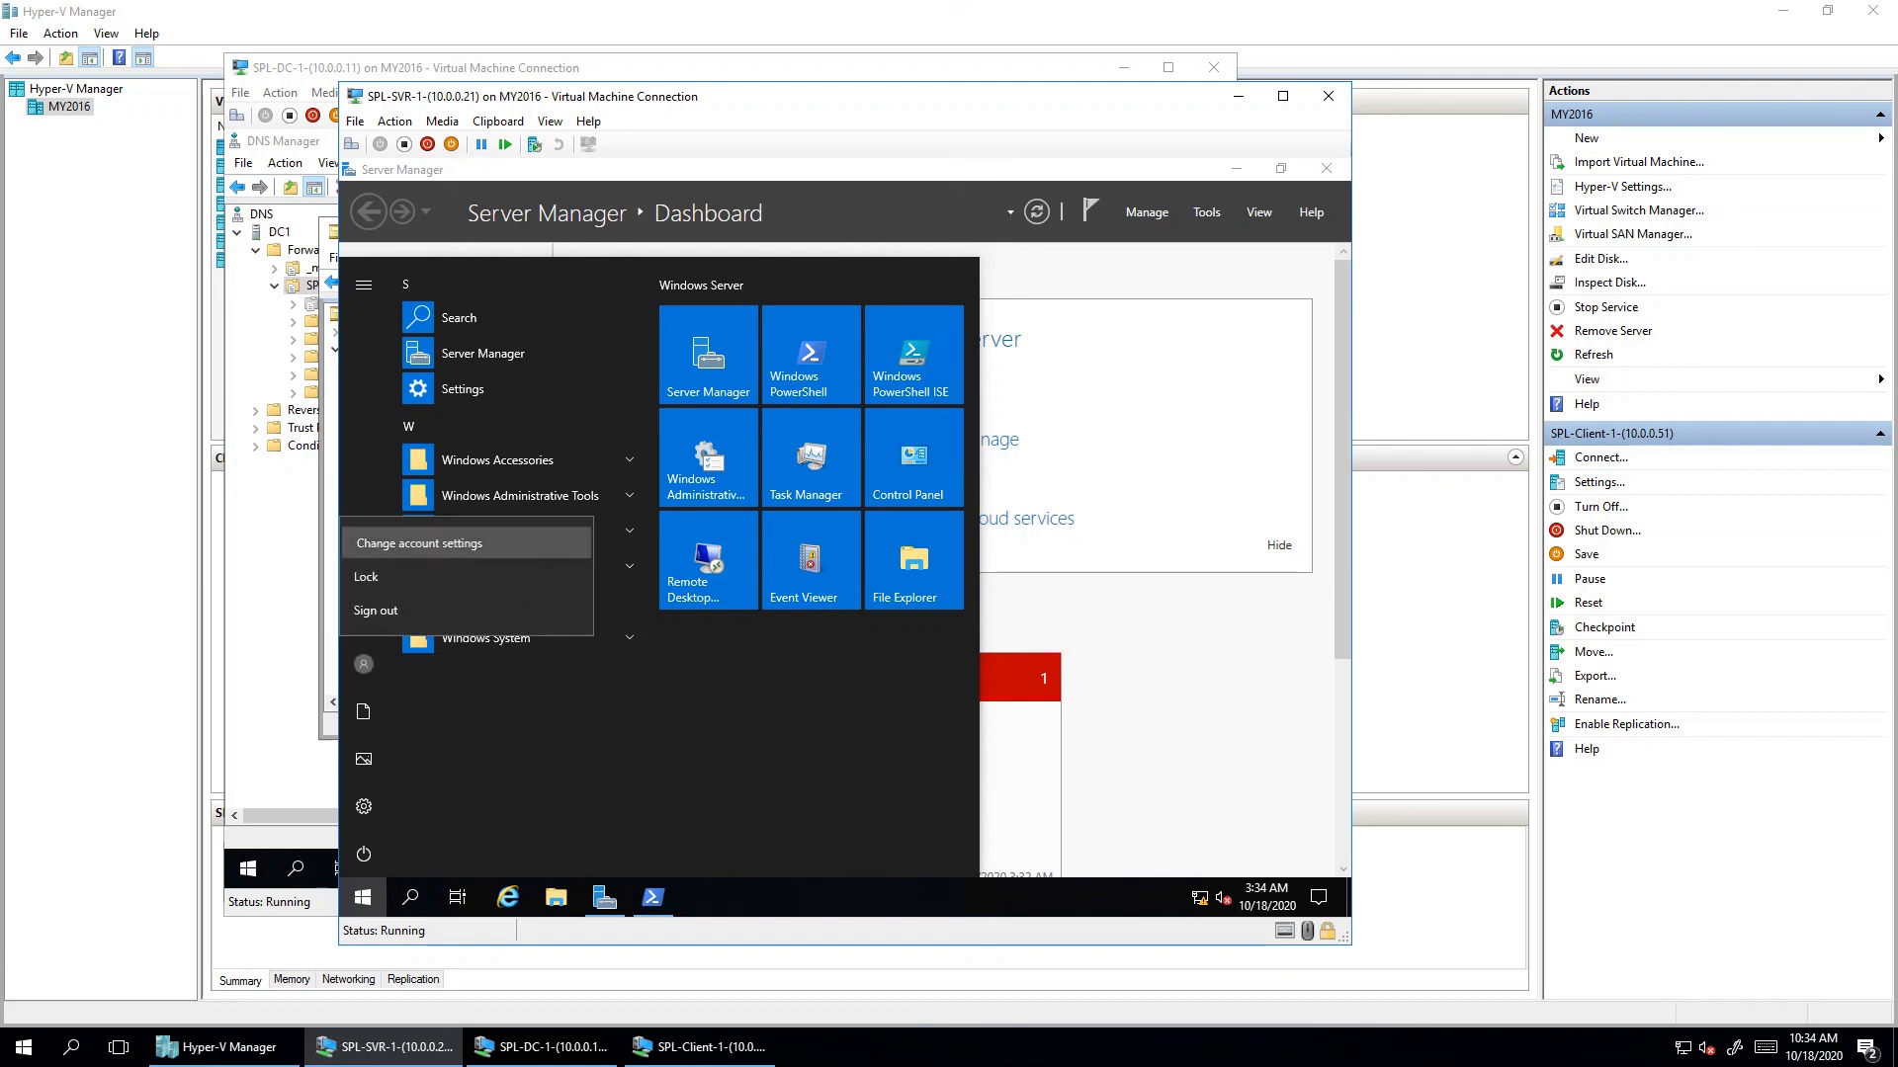
pyautogui.click(418, 543)
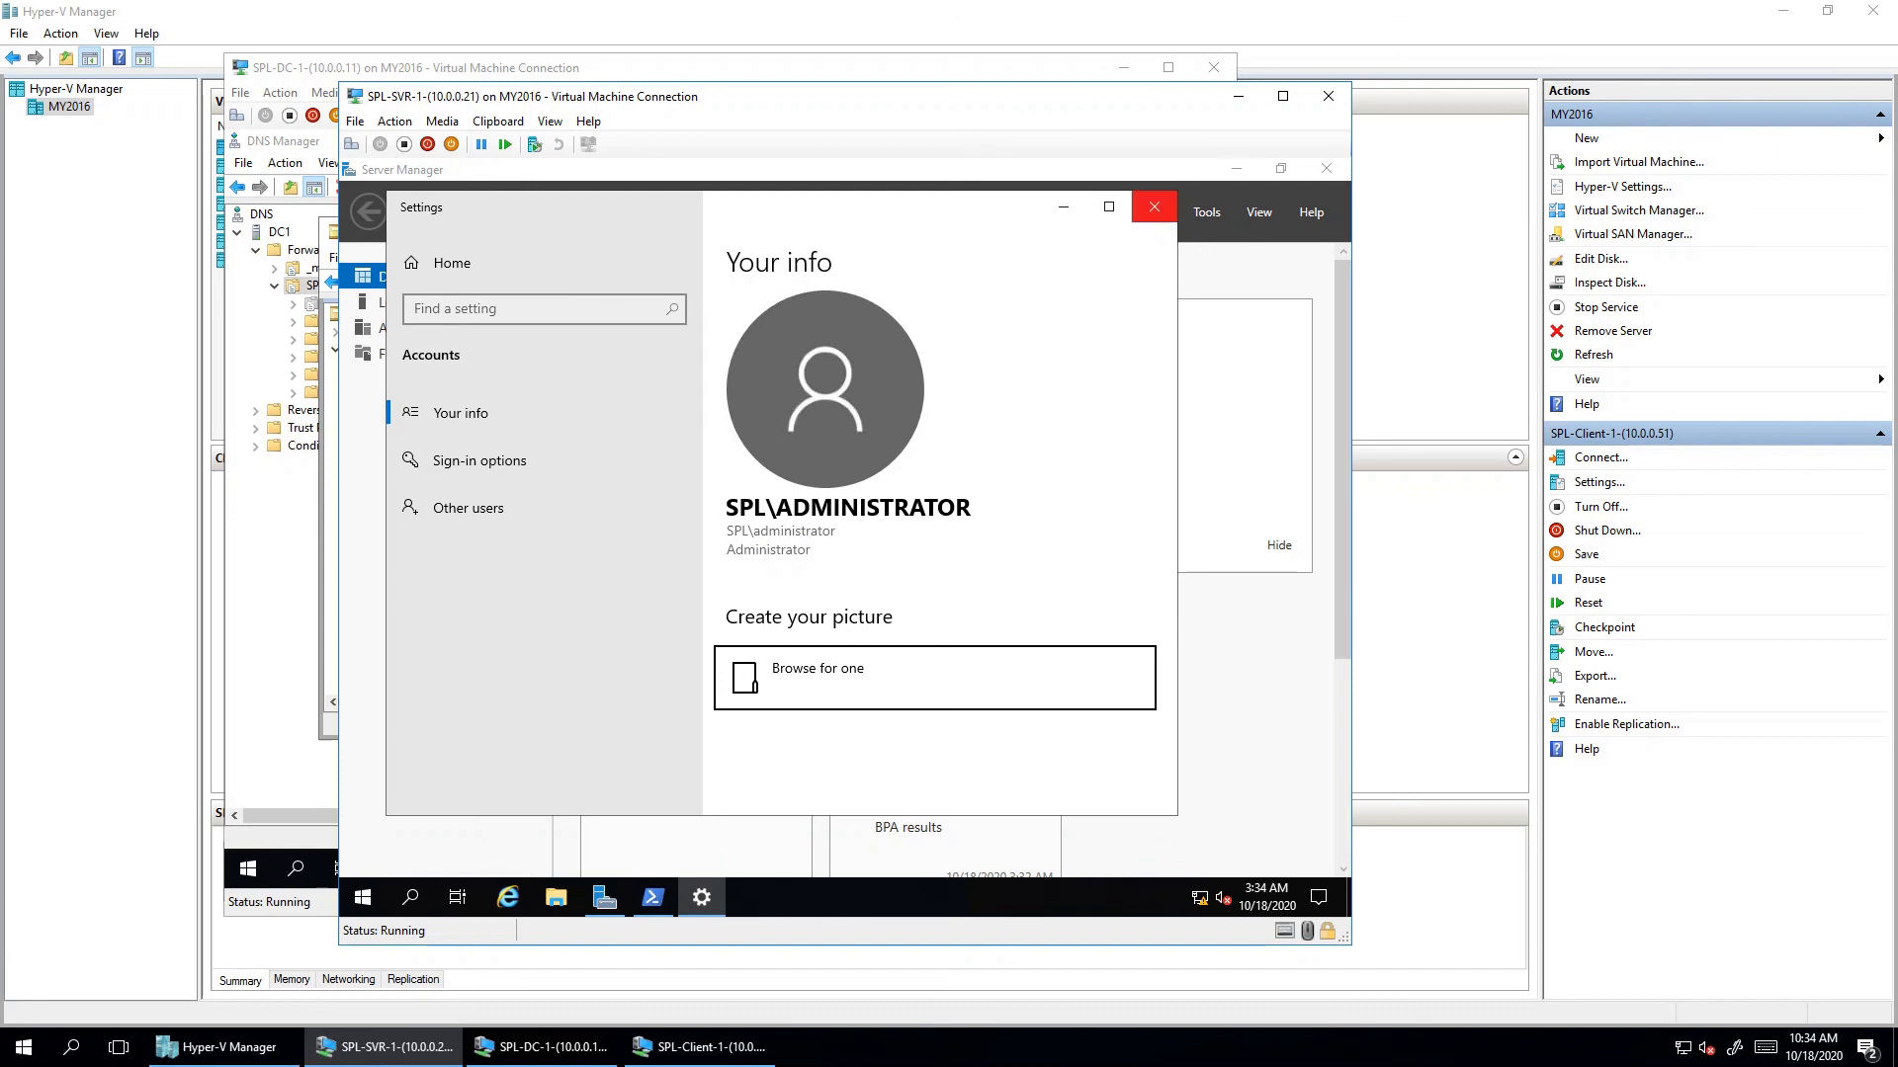
# - Close SVR-1's settings, open CLUser1's account settings on Client1, and view ADUC on DC-1
pyautogui.click(1153, 207)
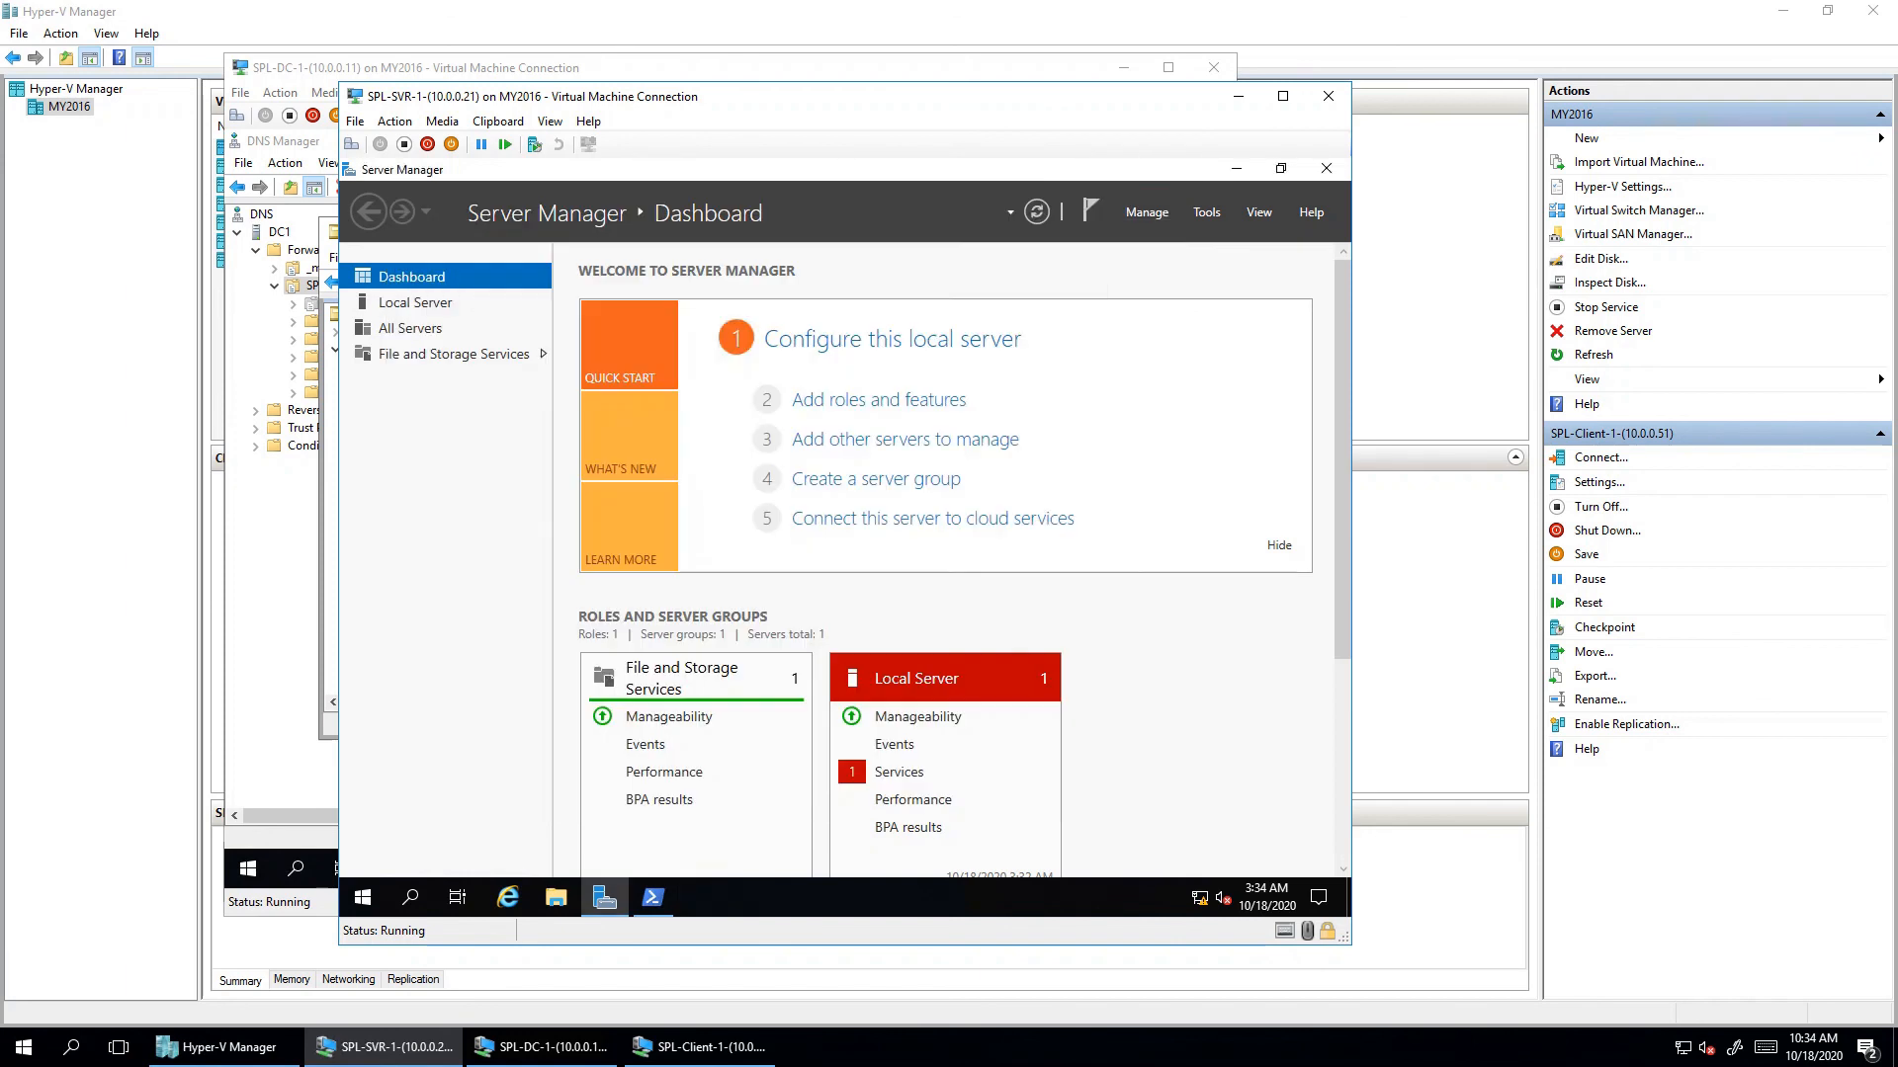
pyautogui.click(700, 1047)
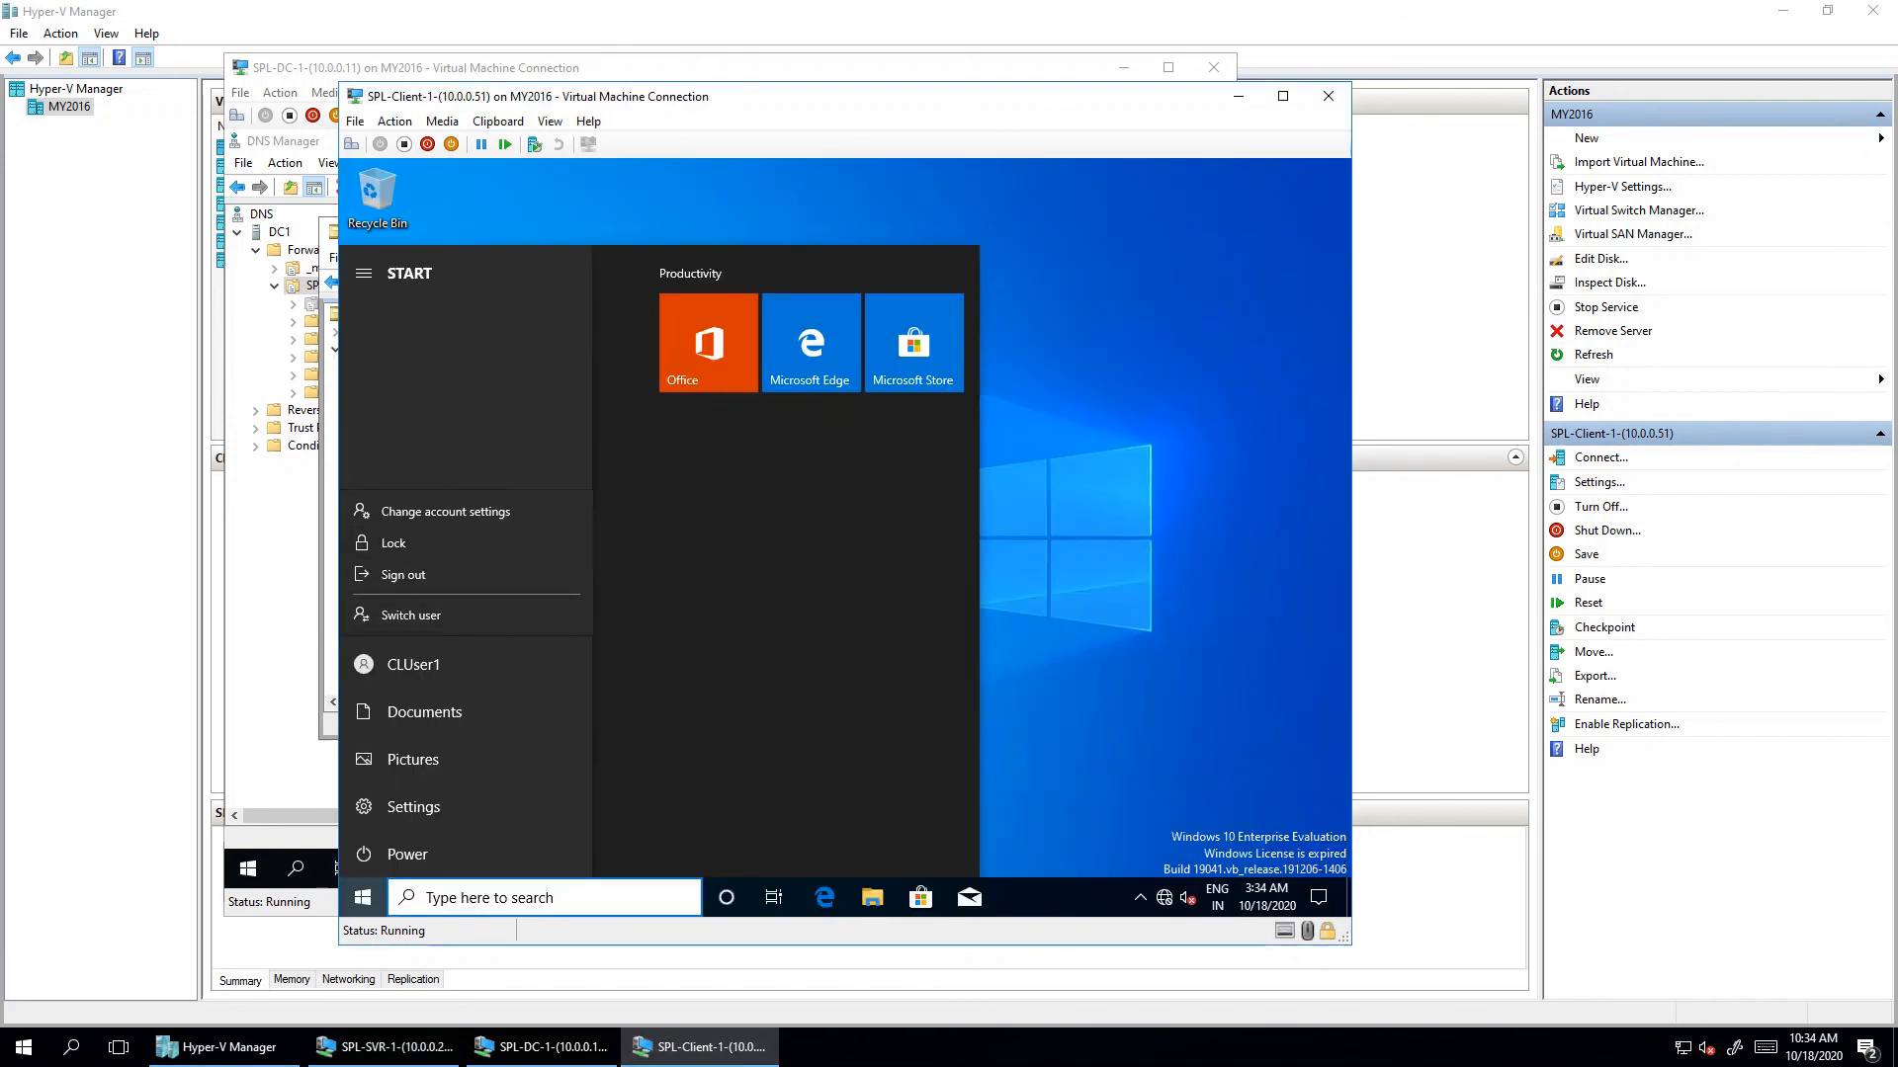
pyautogui.click(444, 511)
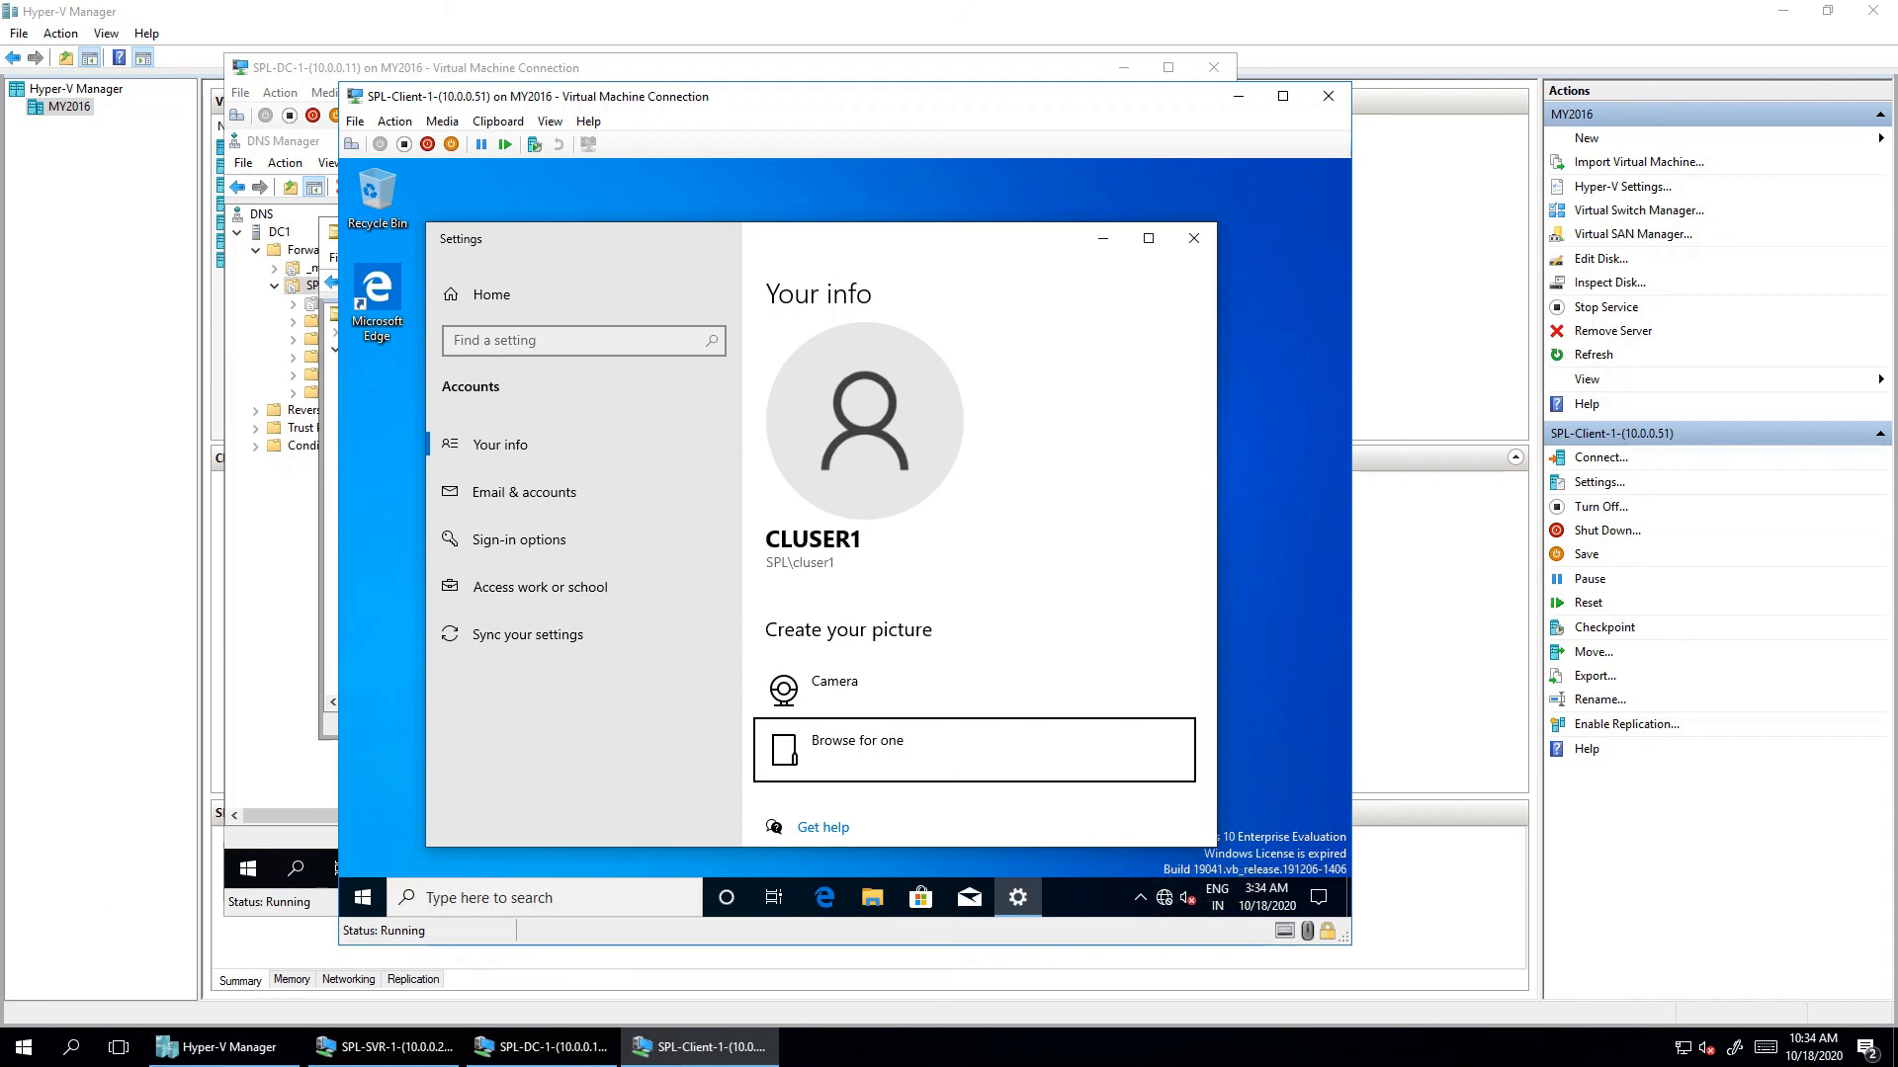
pyautogui.click(542, 1047)
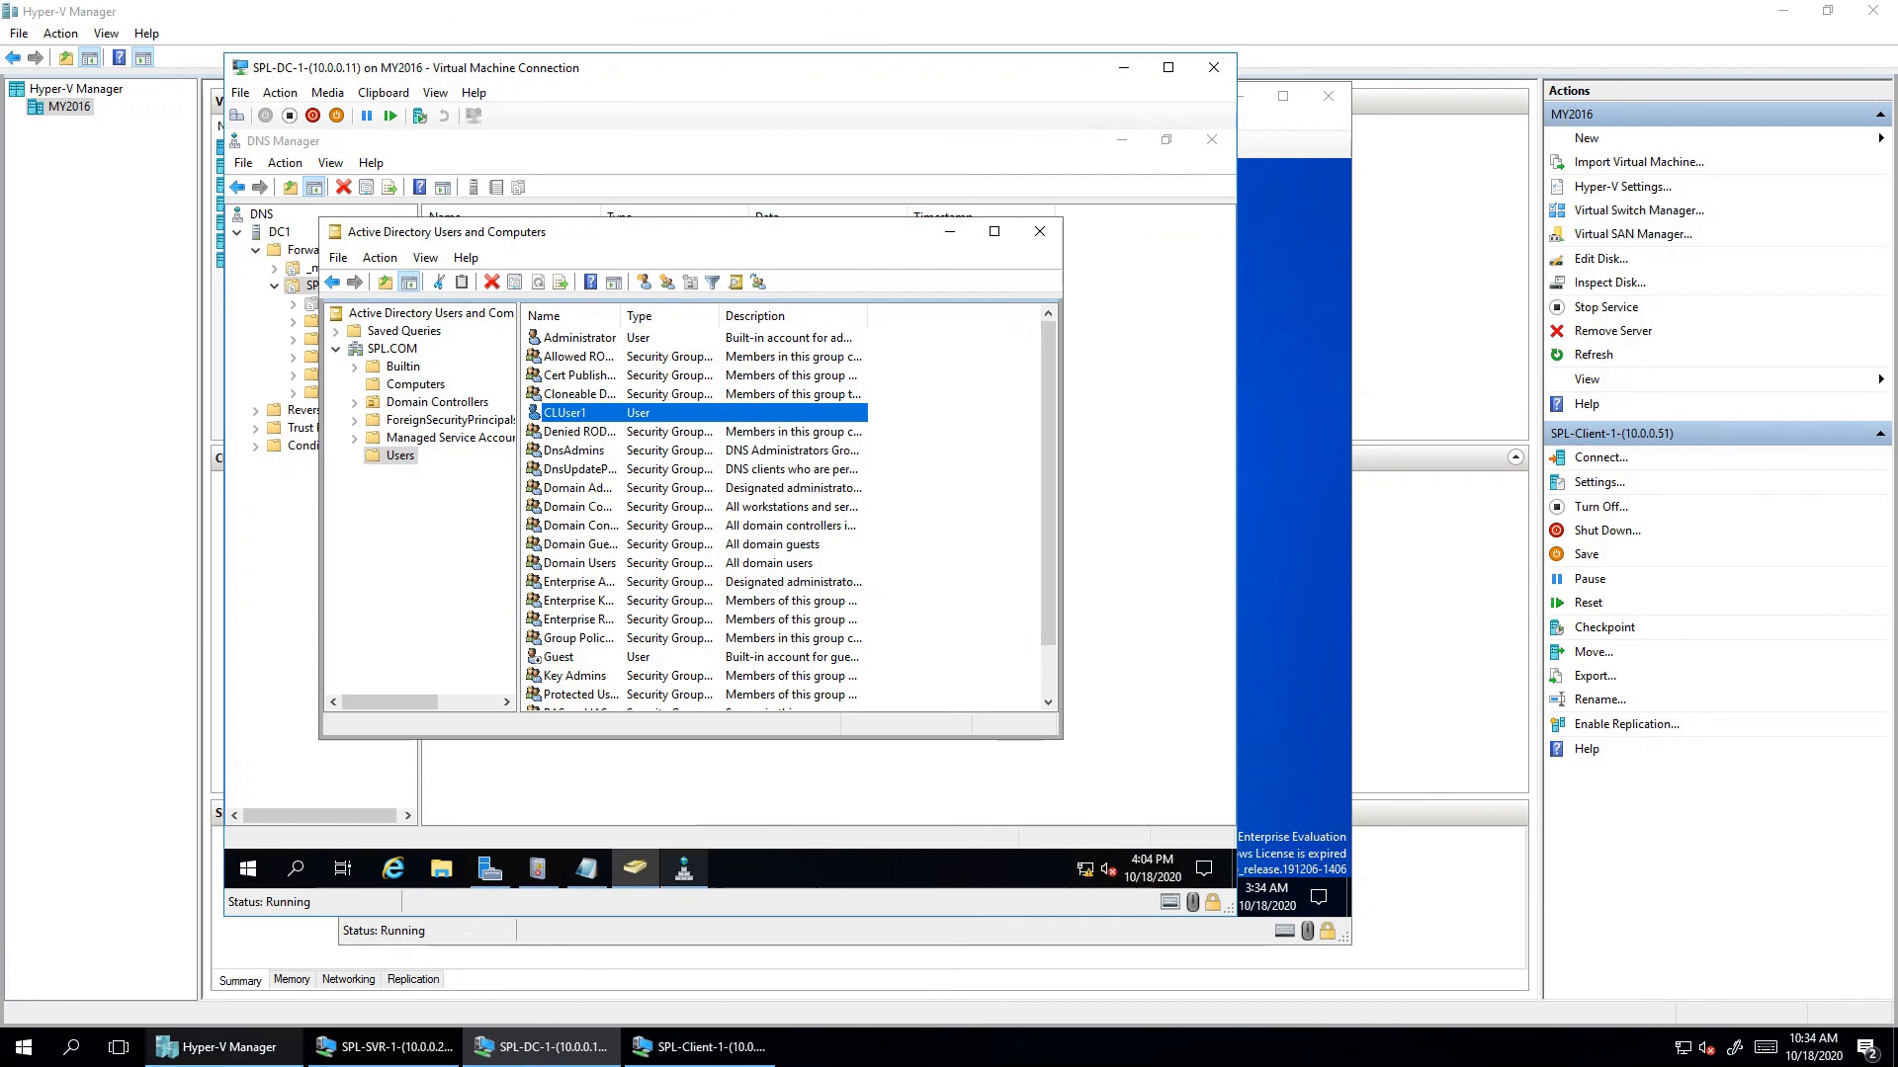
# - Confirm SPL-SVR-1 is on the SPL.COM network and minimise Server Manager
pyautogui.click(385, 1047)
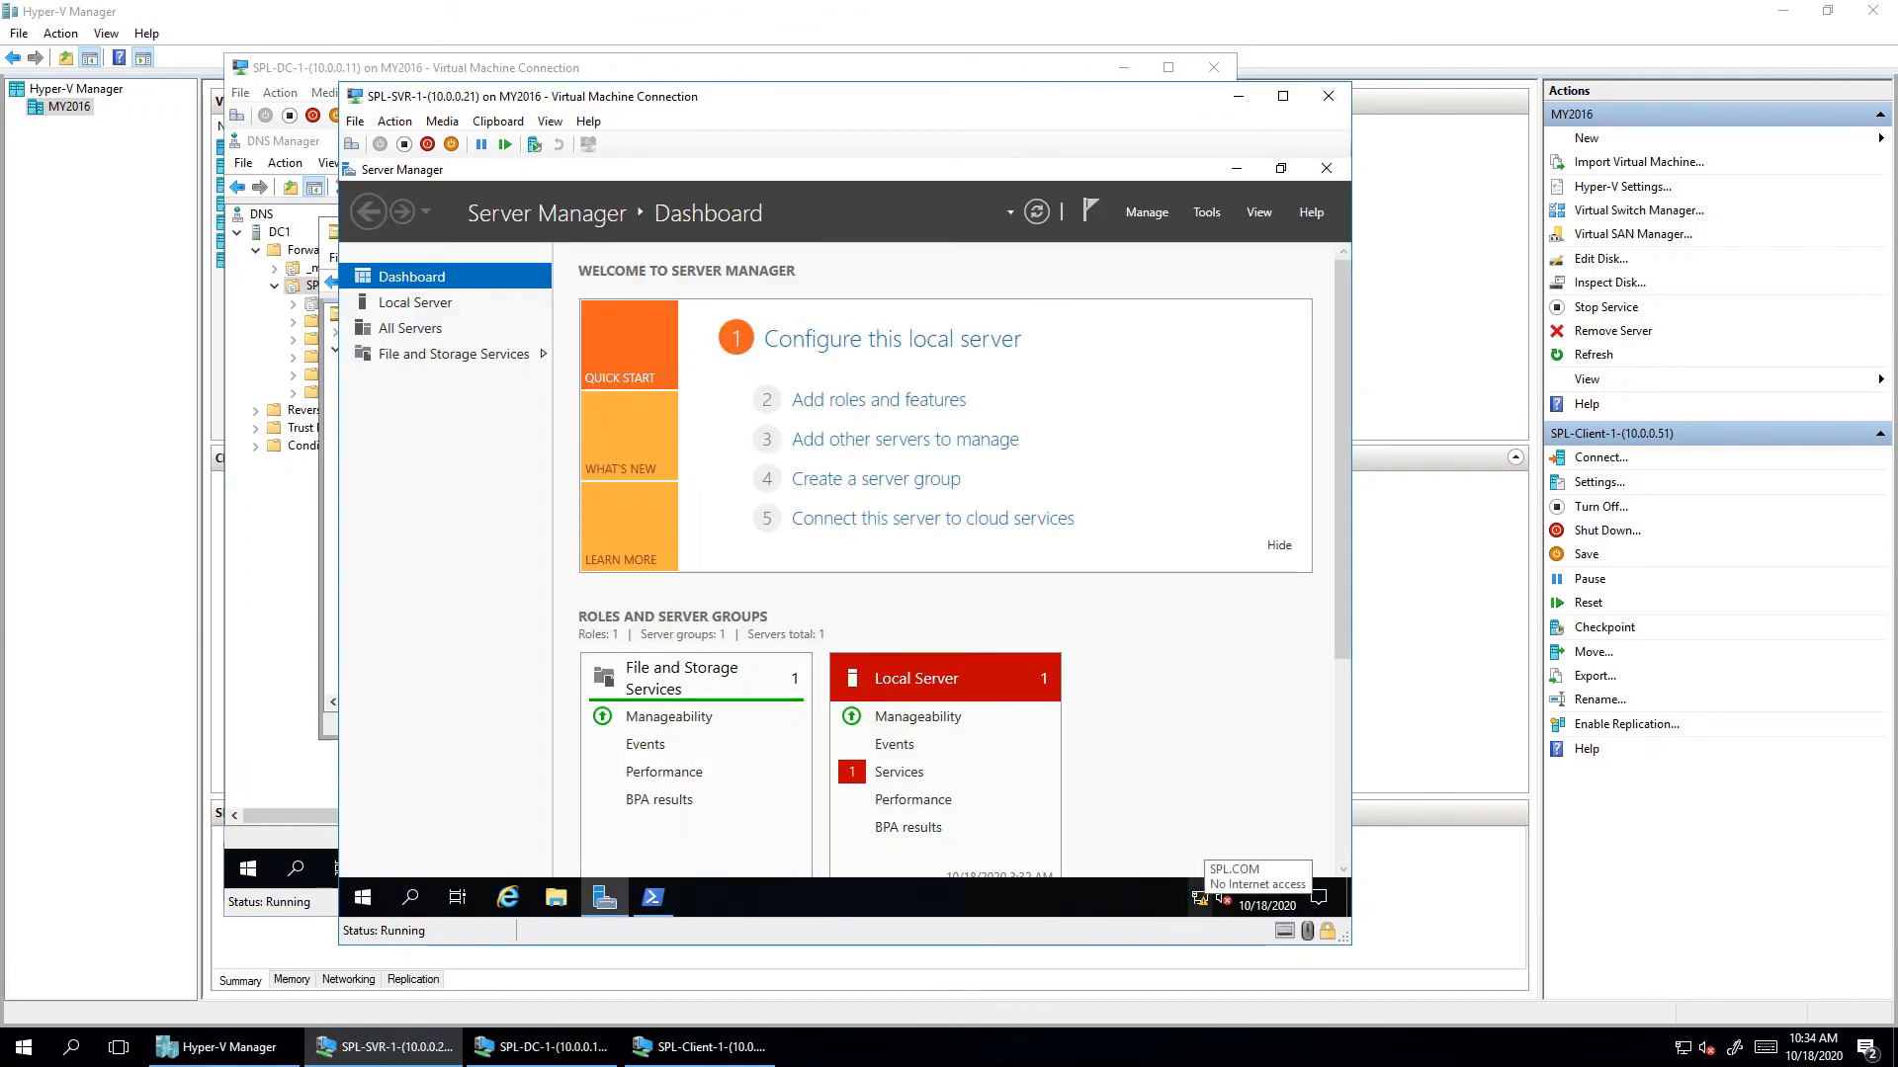
pyautogui.rightClick(1199, 897)
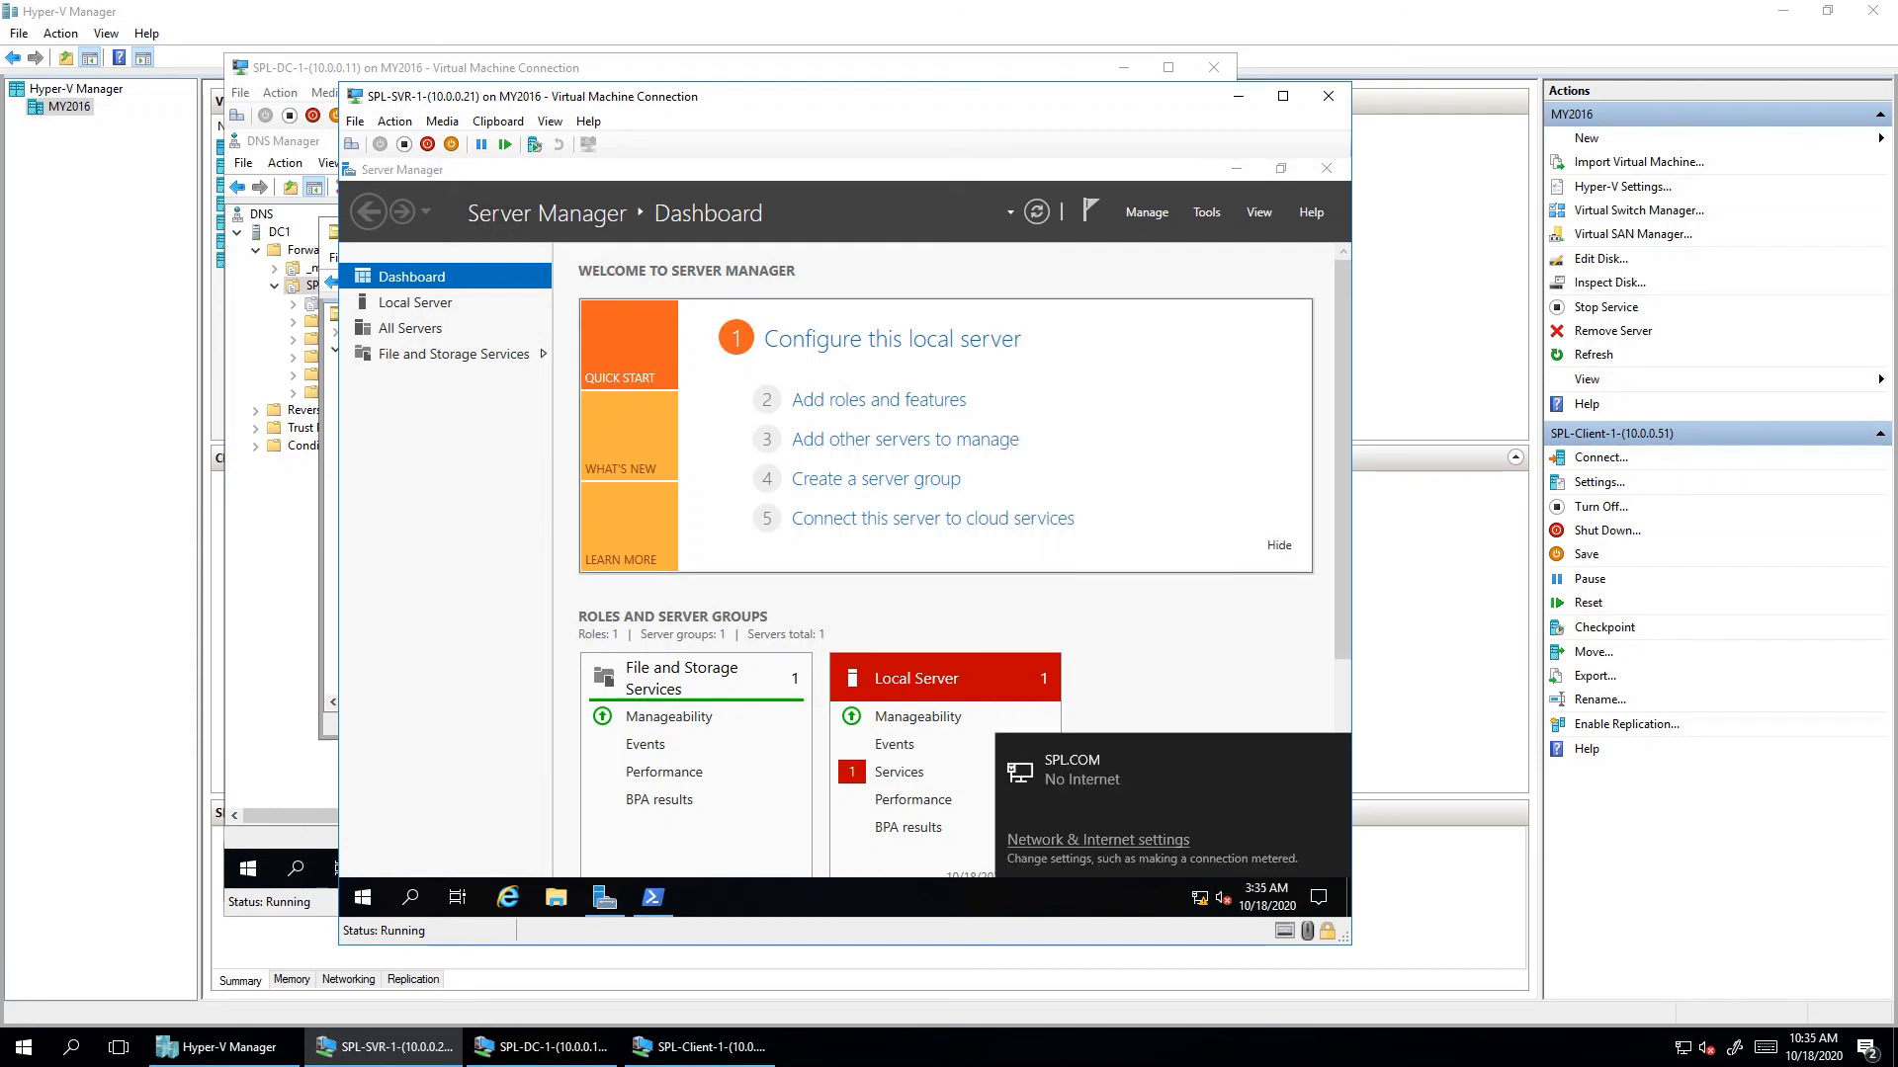
pyautogui.click(1237, 169)
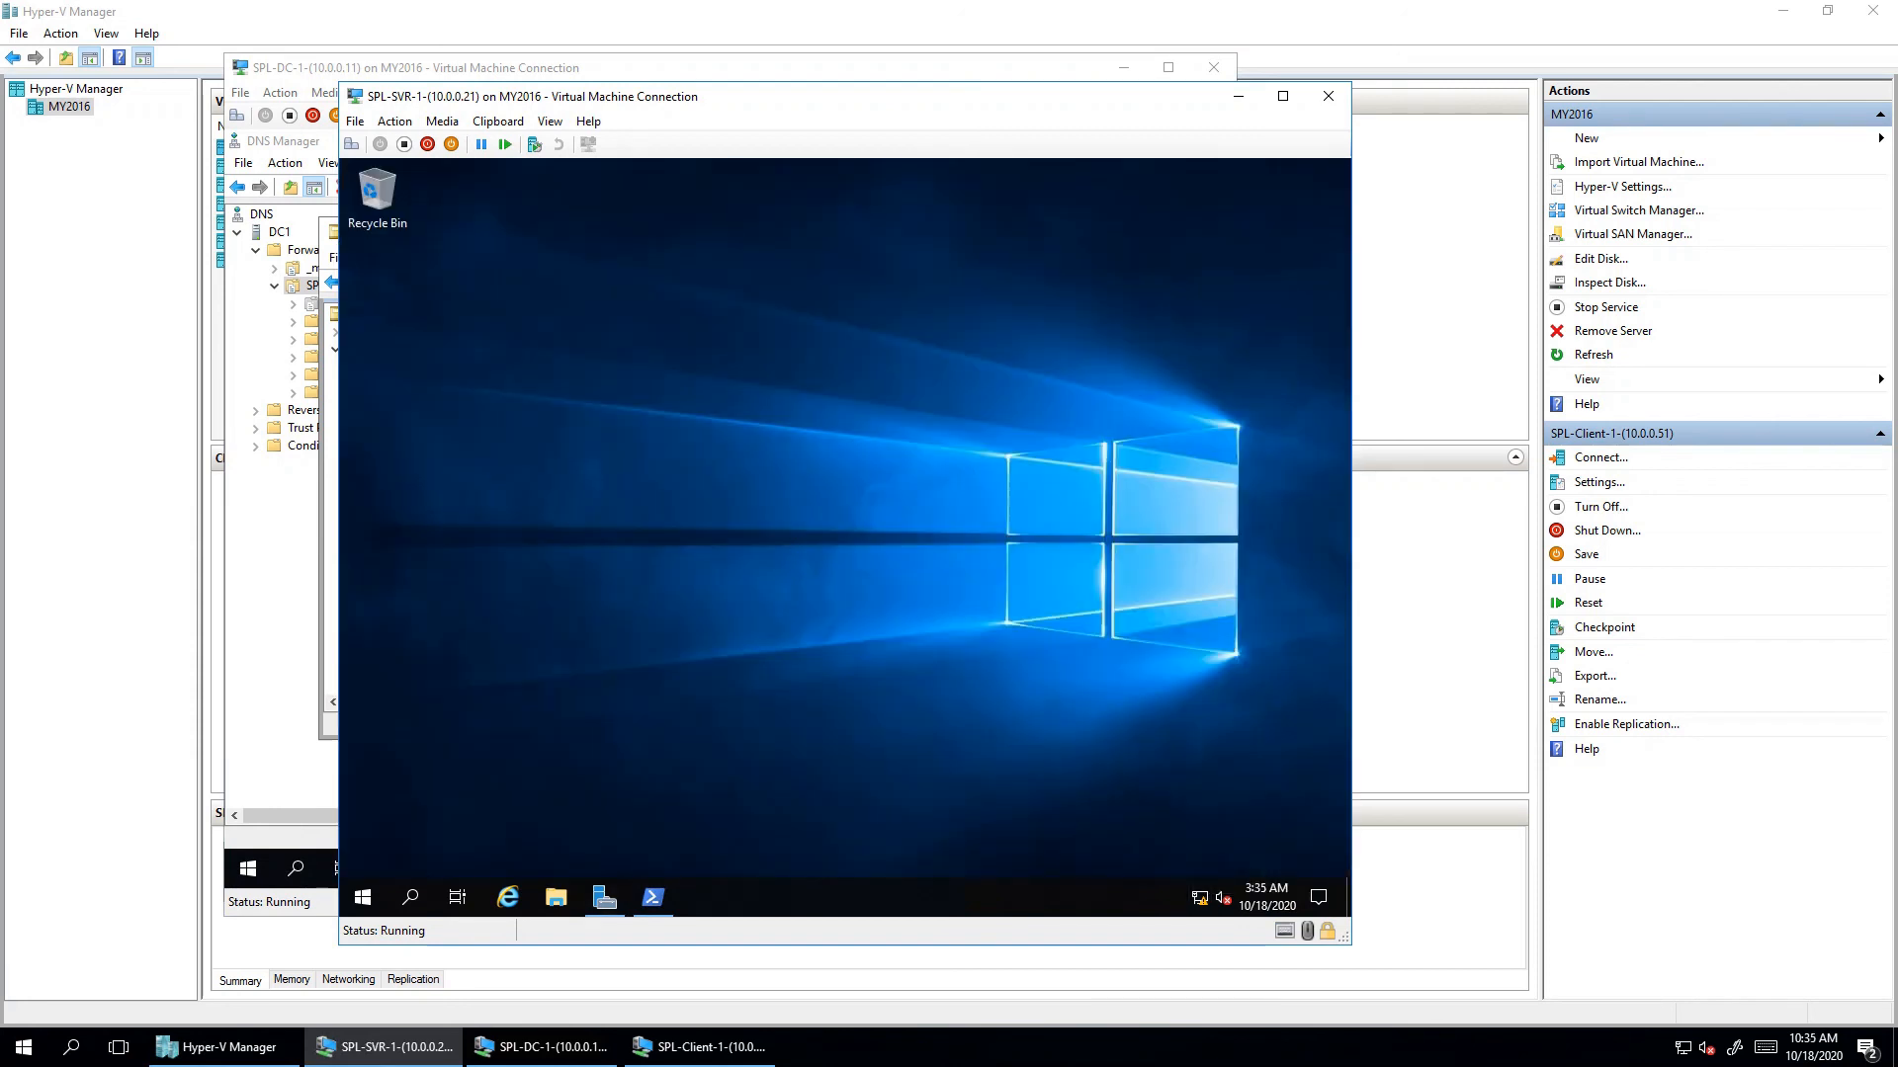